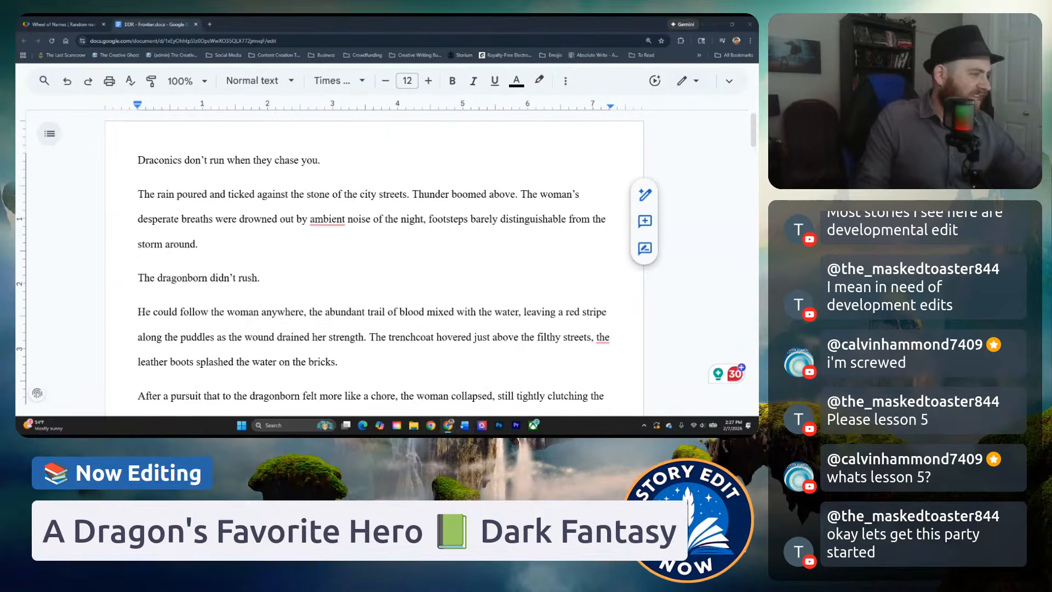
Read the story's first page from the opening line about Draconics through the paragraph "Rainfall didn't stop.".
left_click(282, 278)
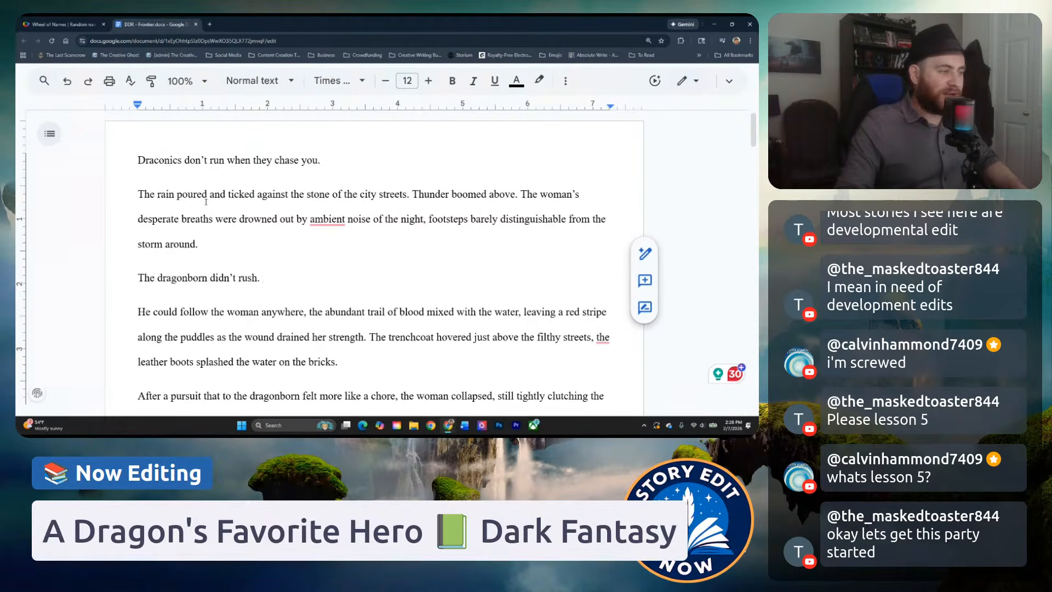
scroll(206, 202, "down", 2)
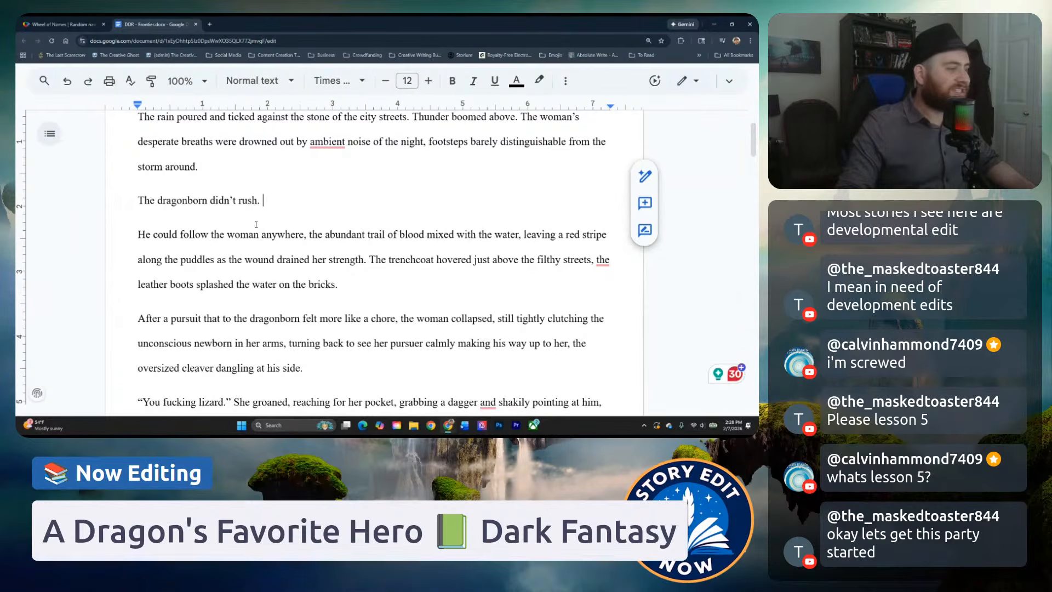
scroll(270, 234, "down", 1)
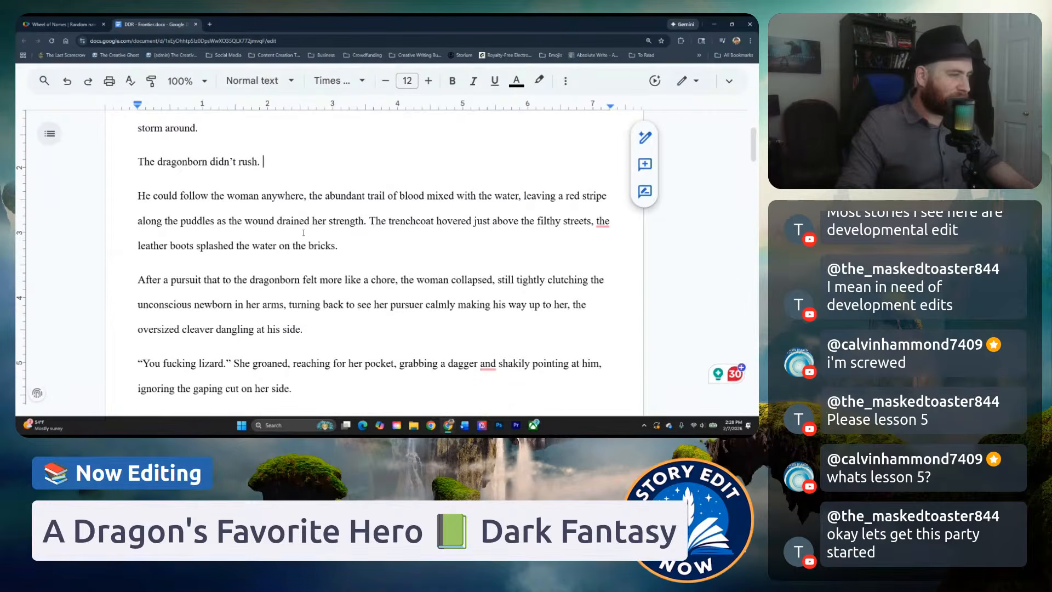
scroll(365, 234, "down", 2)
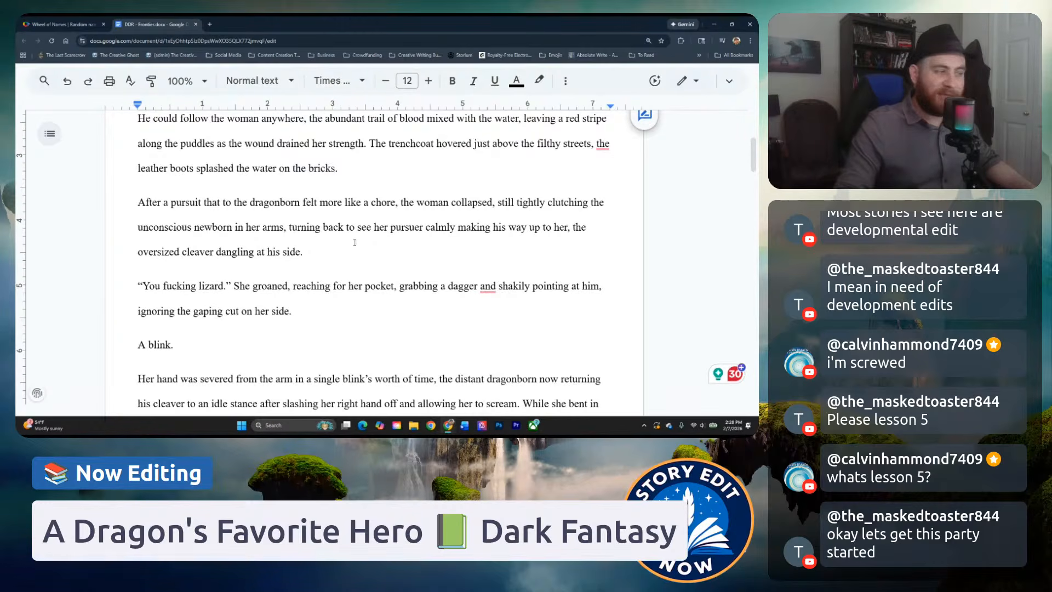
scroll(250, 260, "down", 2)
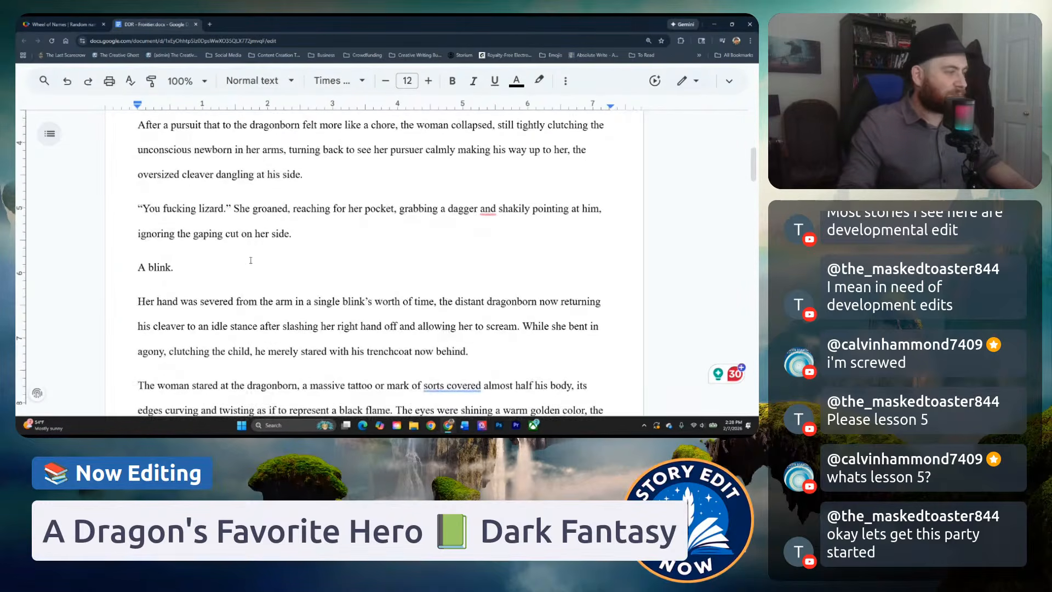
scroll(257, 261, "down", 1)
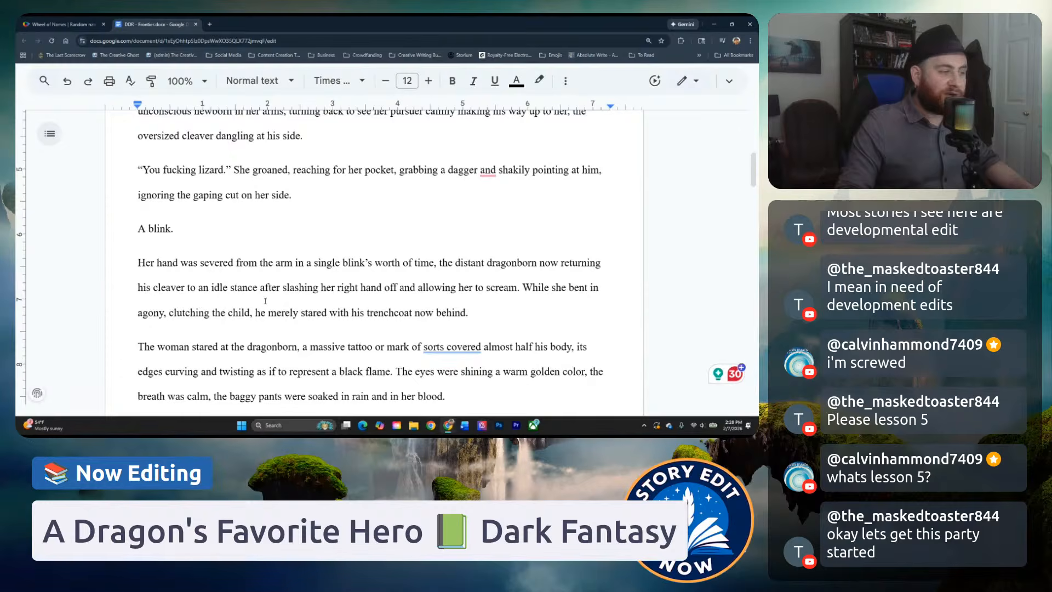
scroll(265, 301, "down", 2)
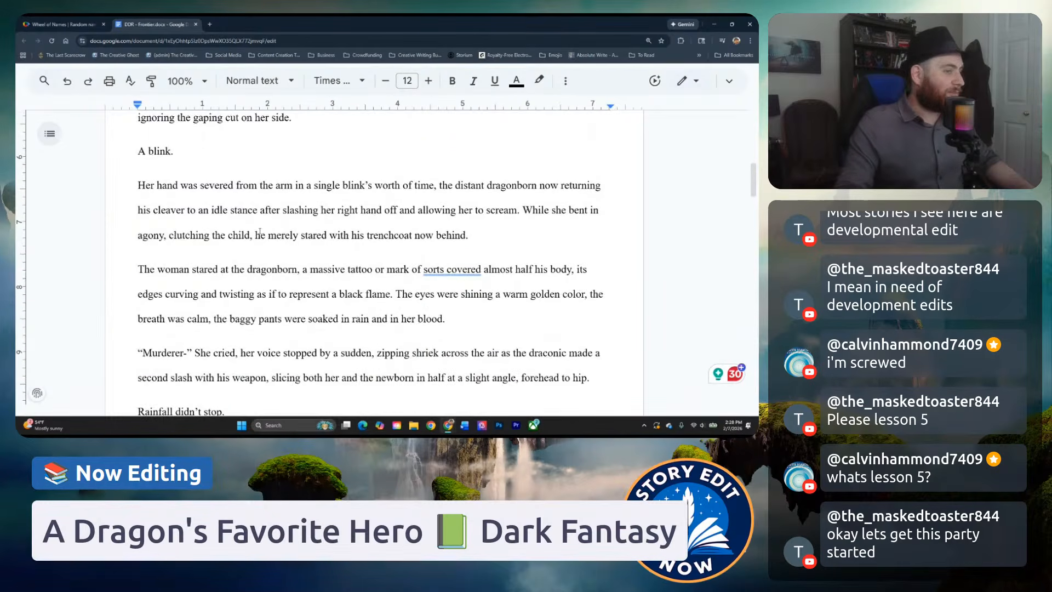
scroll(260, 231, "down", 1)
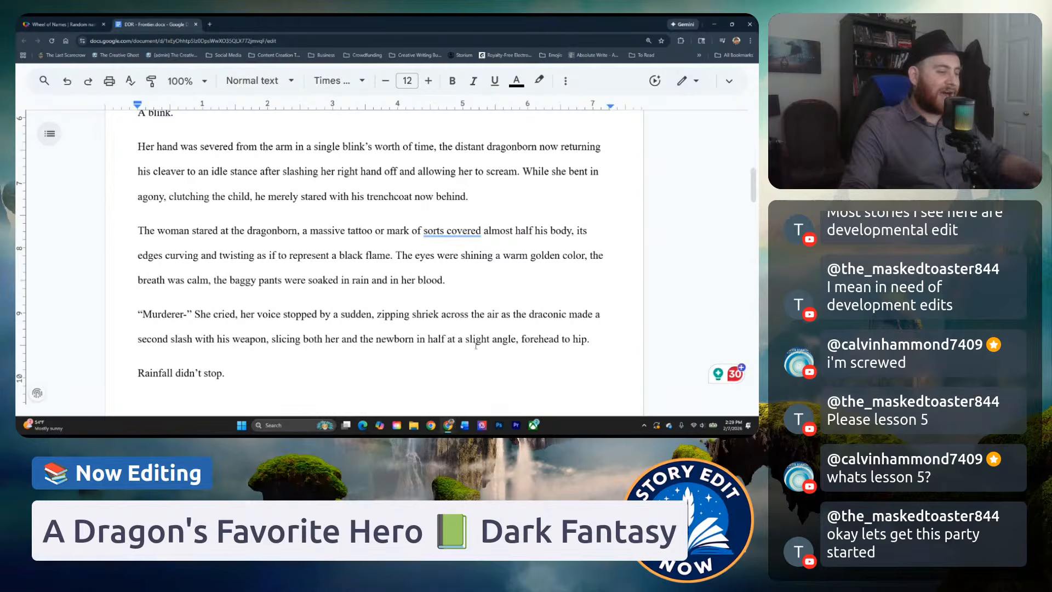
scroll(353, 334, "down", 2)
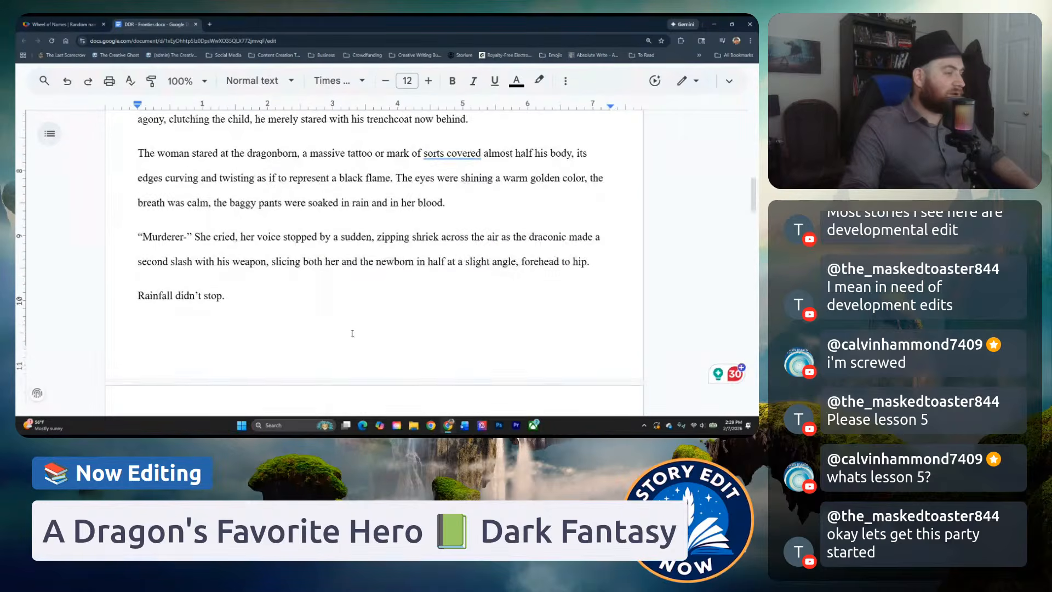
Skim the second page through "Vhansk was curious." and return to the beginning of the story.
scroll(342, 317, "down", 10)
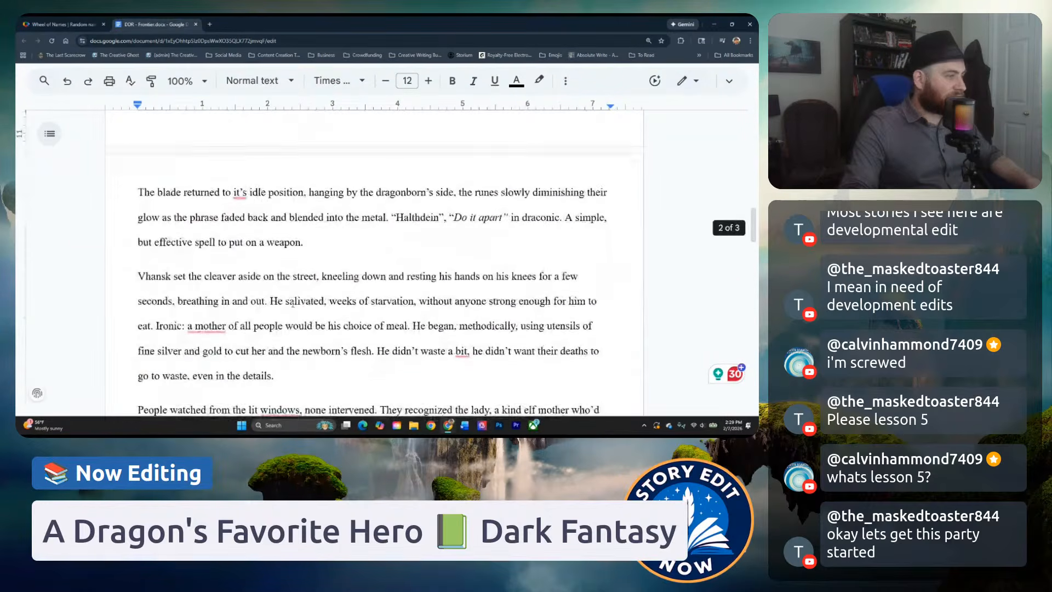
scroll(298, 299, "down", 3)
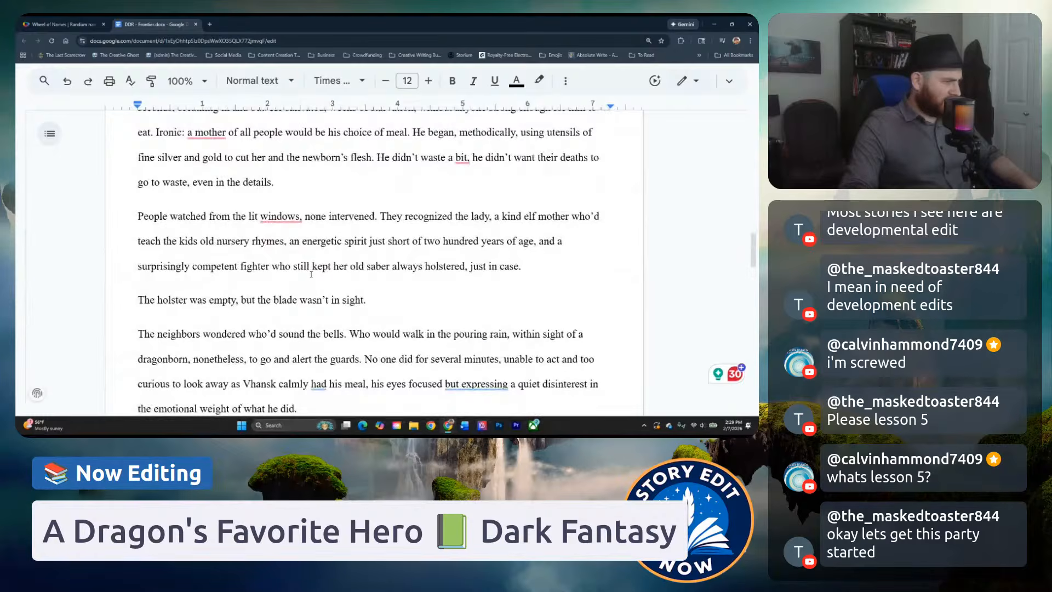
scroll(308, 271, "down", 2)
scroll(308, 270, "down", 1)
scroll(219, 267, "down", 3)
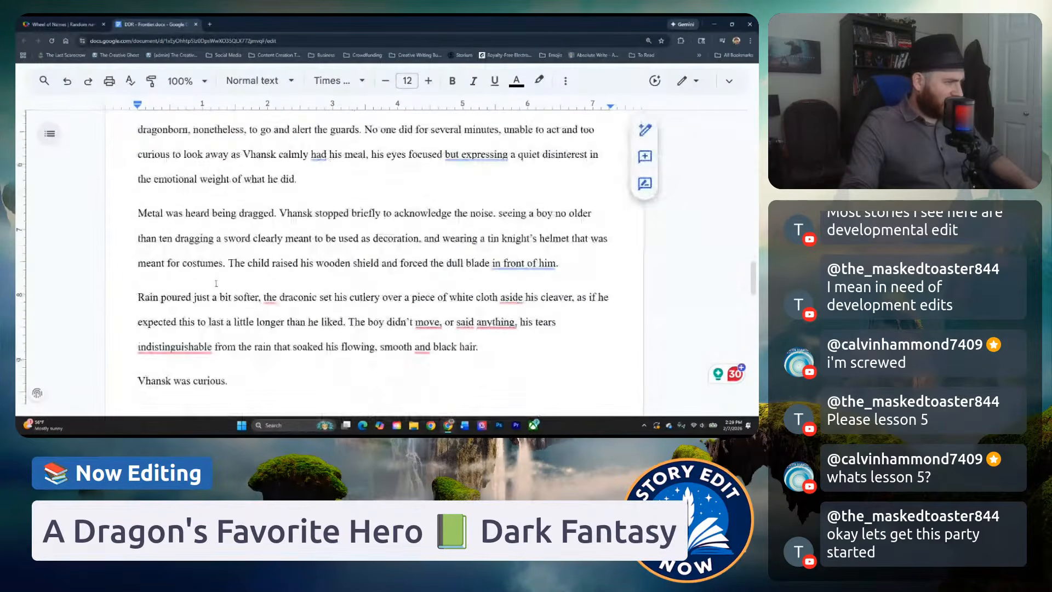
scroll(262, 280, "down", 2)
left_click(230, 222)
scroll(230, 230, "up", 5)
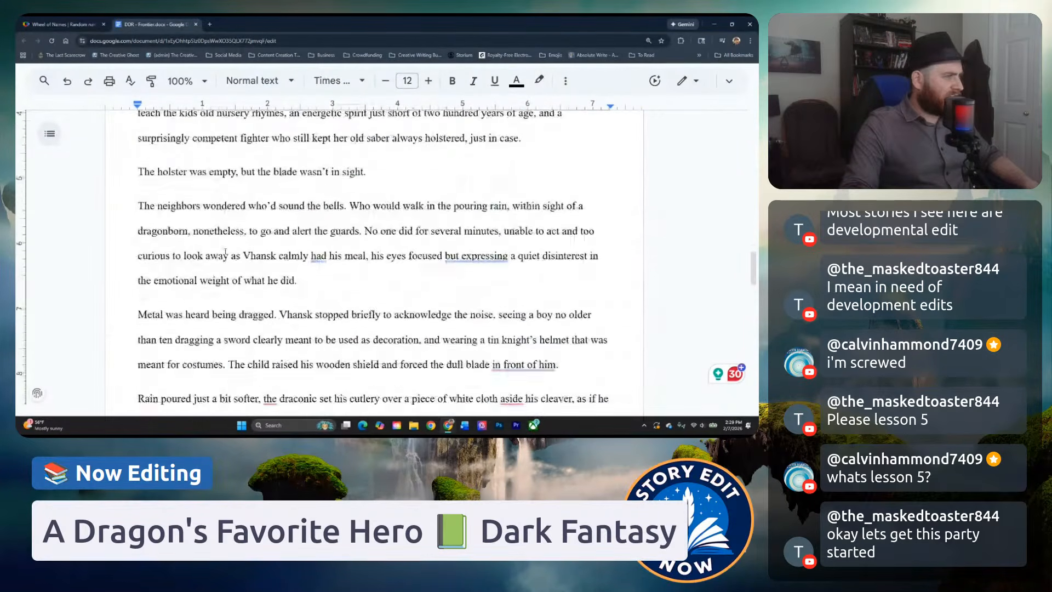
left_click(204, 227)
scroll(204, 233, "up", 15)
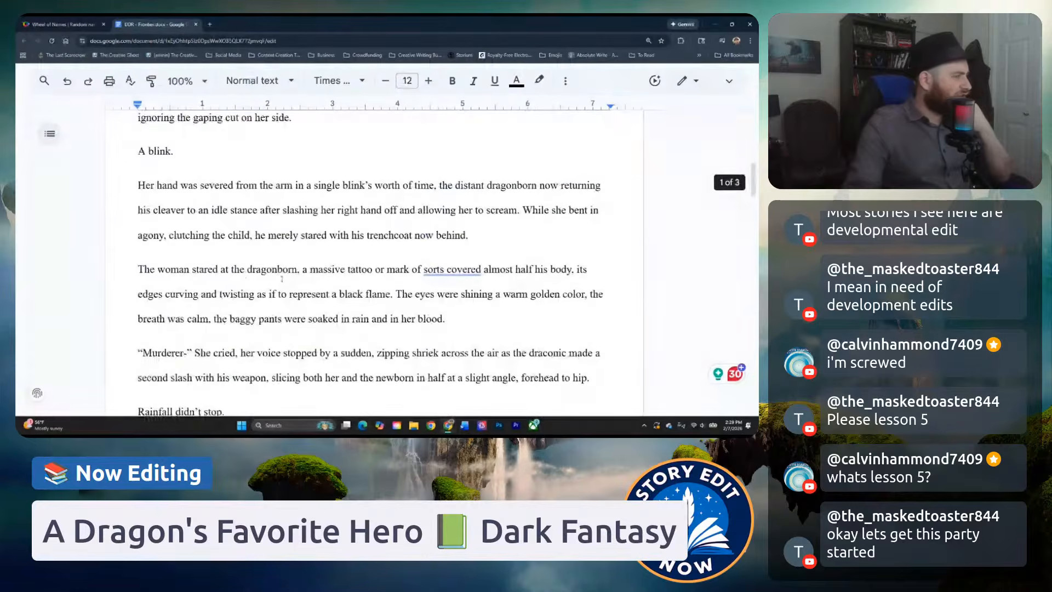
scroll(254, 290, "up", 3)
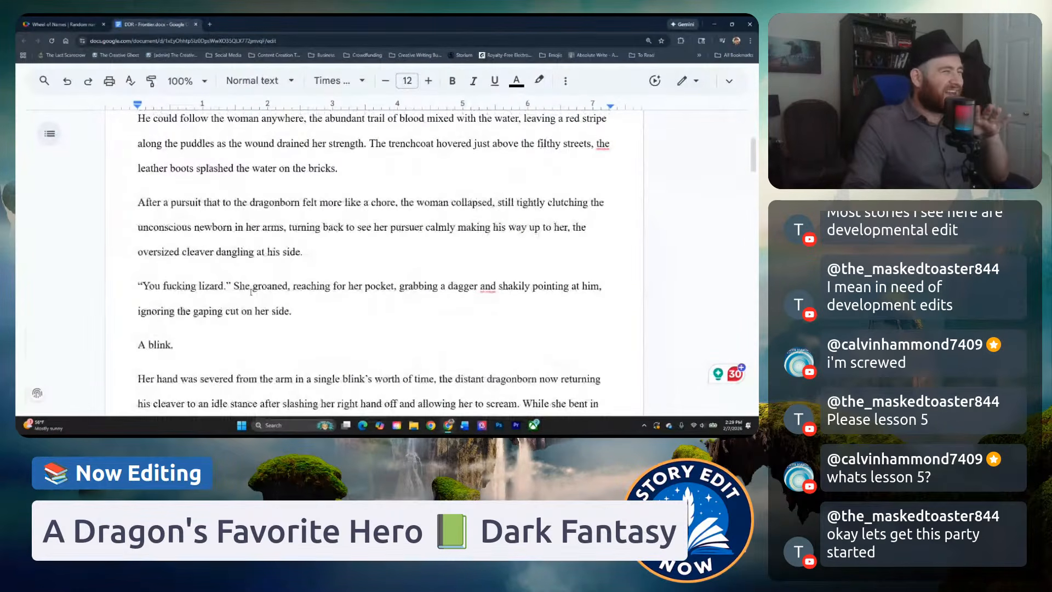
scroll(251, 292, "up", 4)
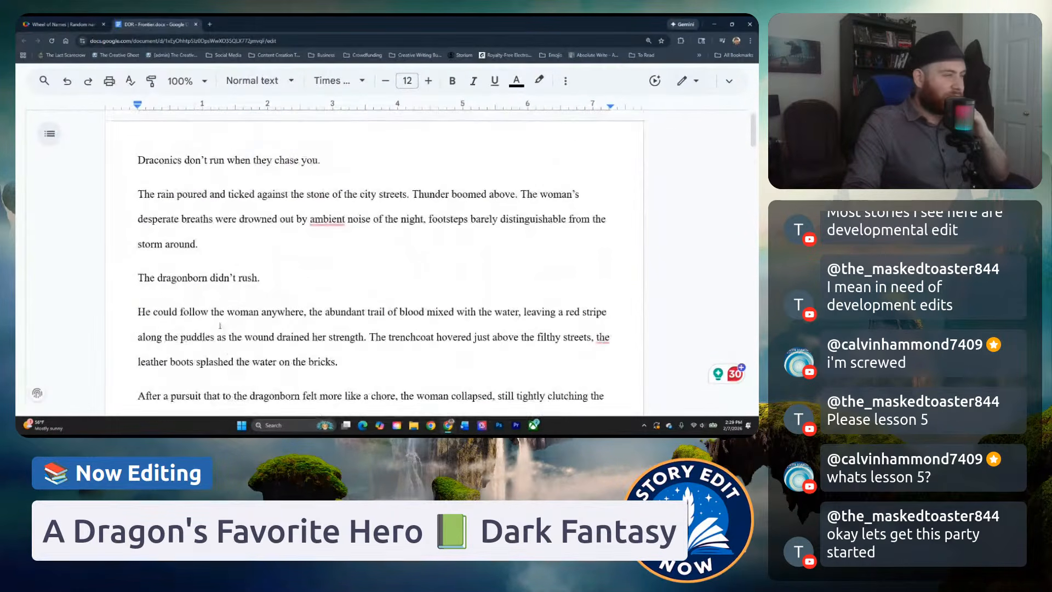
left_click(257, 254)
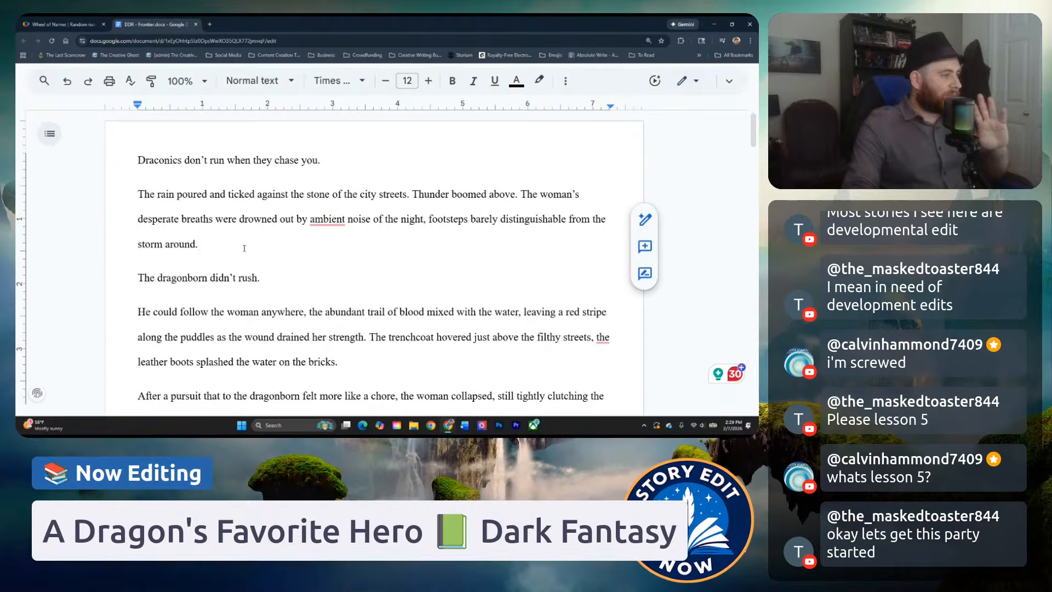
scroll(230, 314, "down", 1)
left_click(229, 298)
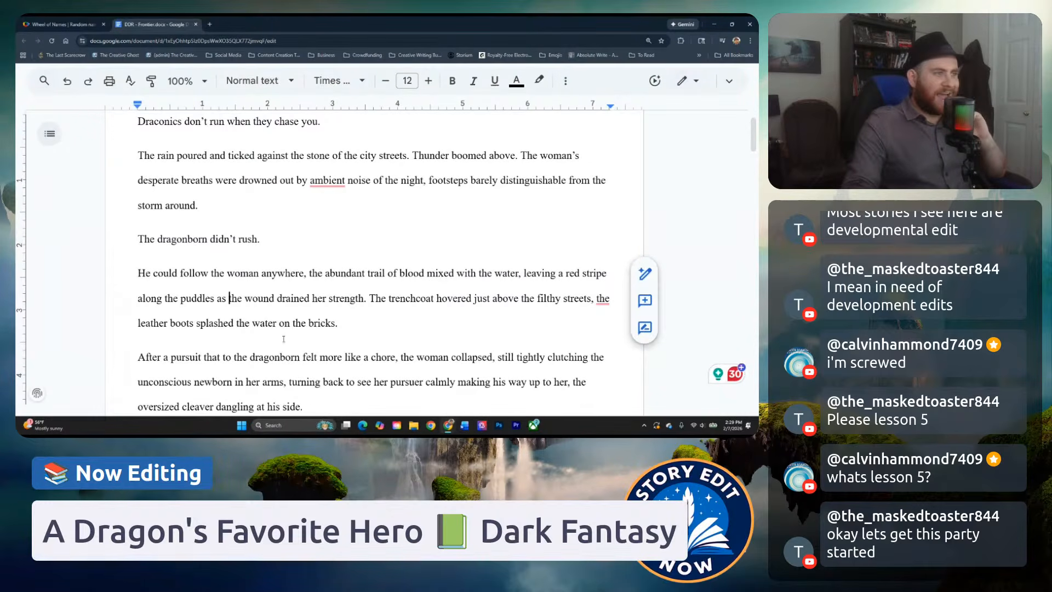
scroll(283, 339, "up", 1)
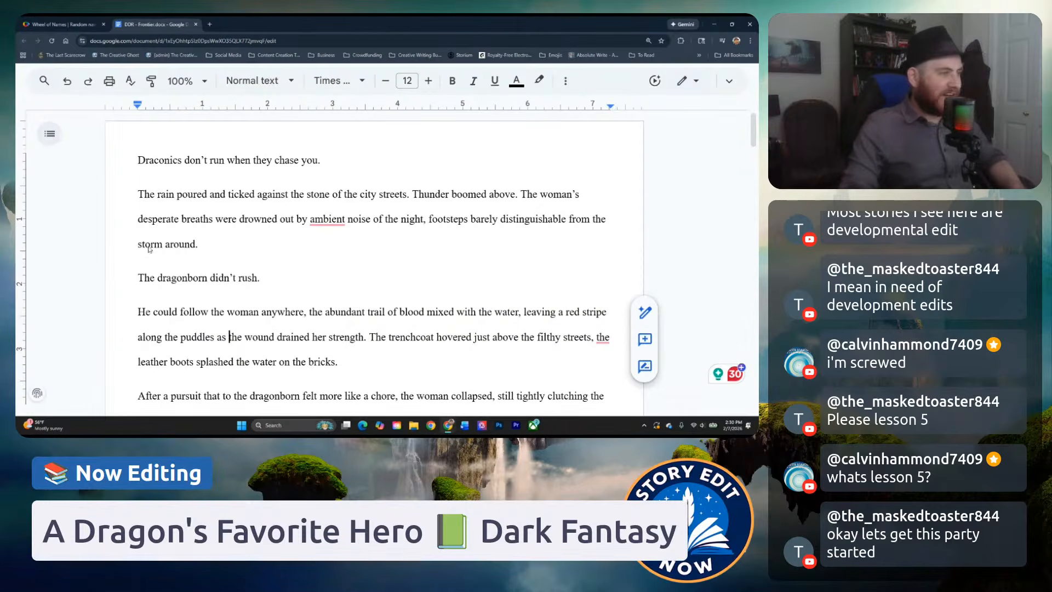
left_click(241, 211)
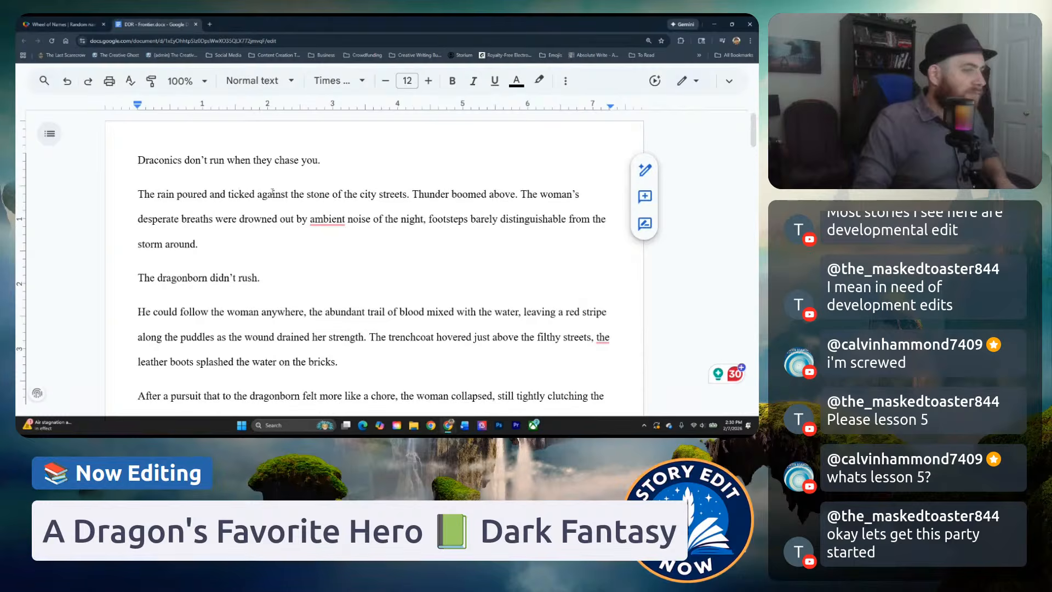
Enlarge the browser zoom to 200% so the full text width stays in view.
key("ctrl+plus")
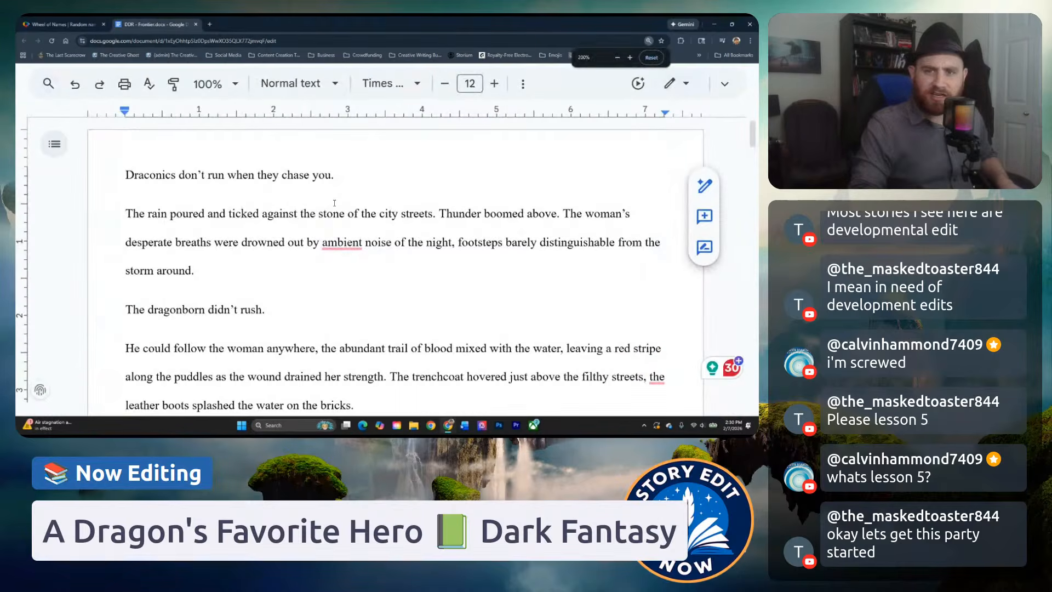
key("ctrl+plus")
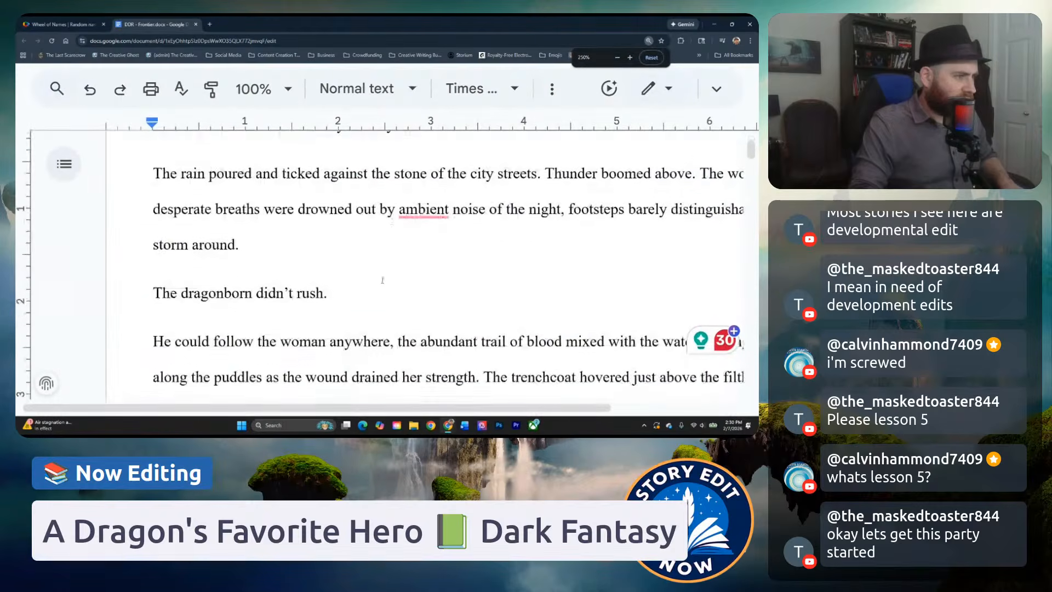
left_click_drag(359, 410, 433, 397)
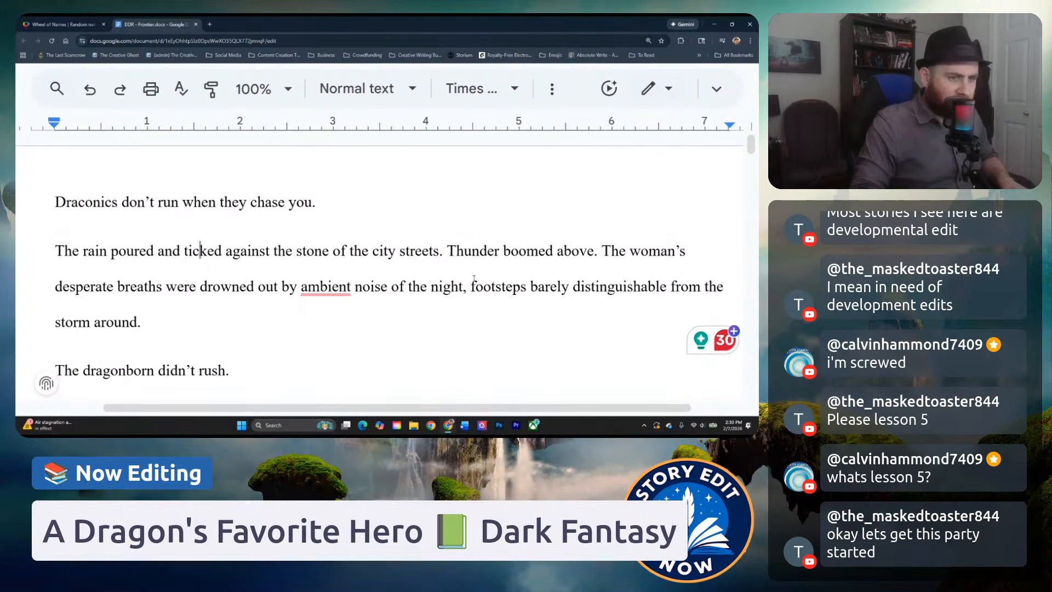
key("ctrl+minus")
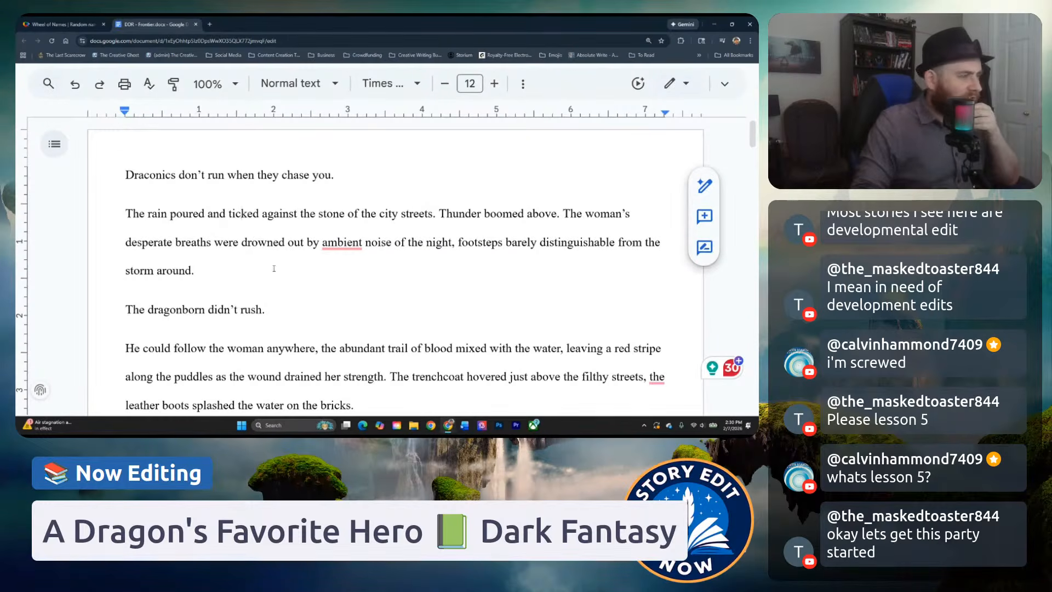
Examine the wording of the opening line "Draconics don't run when they chase you." and check the document's tabs and outline.
left_click(177, 175)
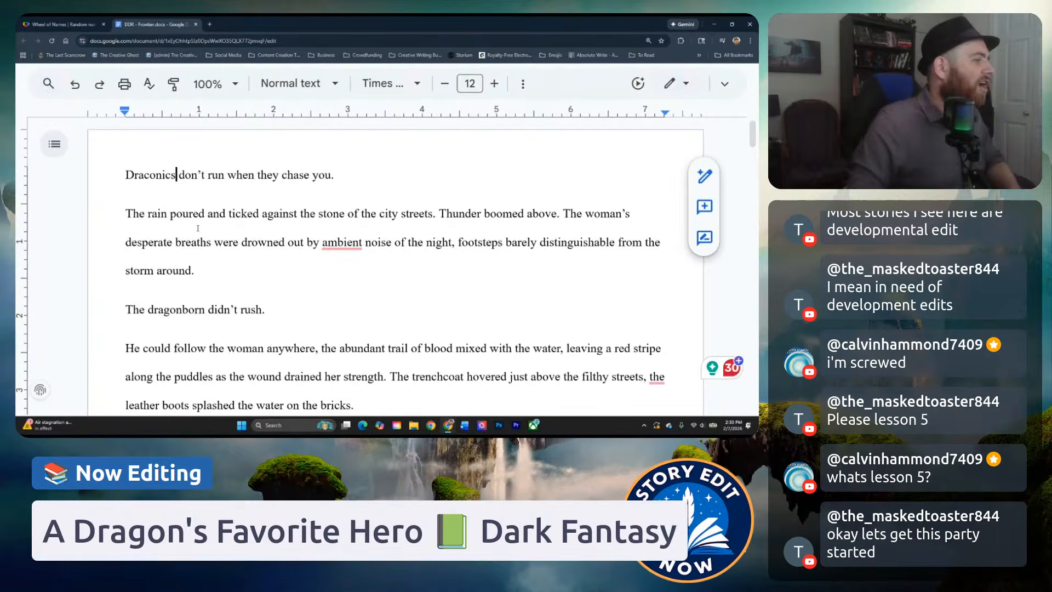
left_click(217, 176)
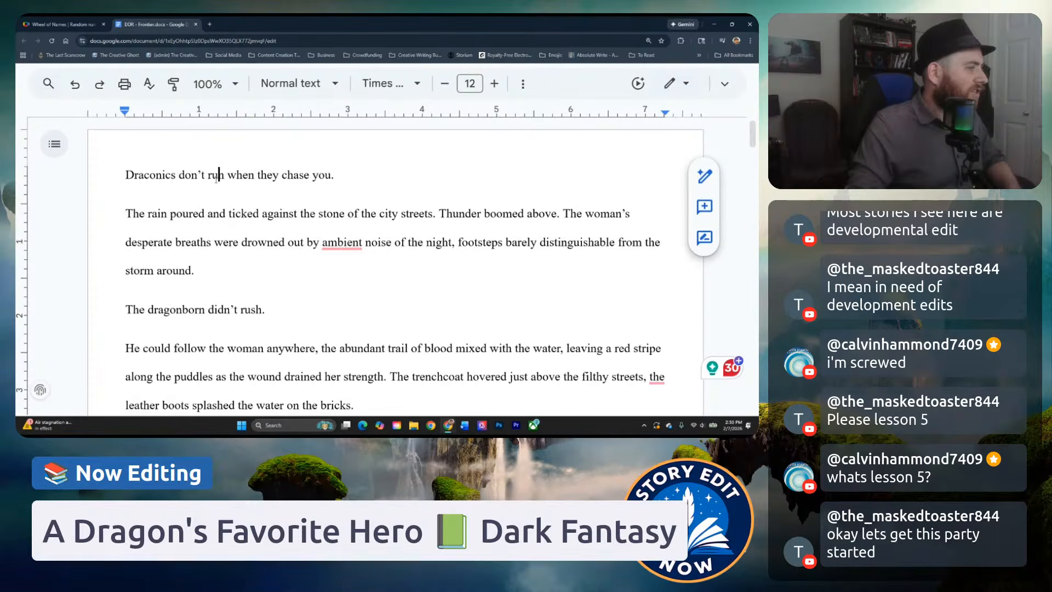
key("End")
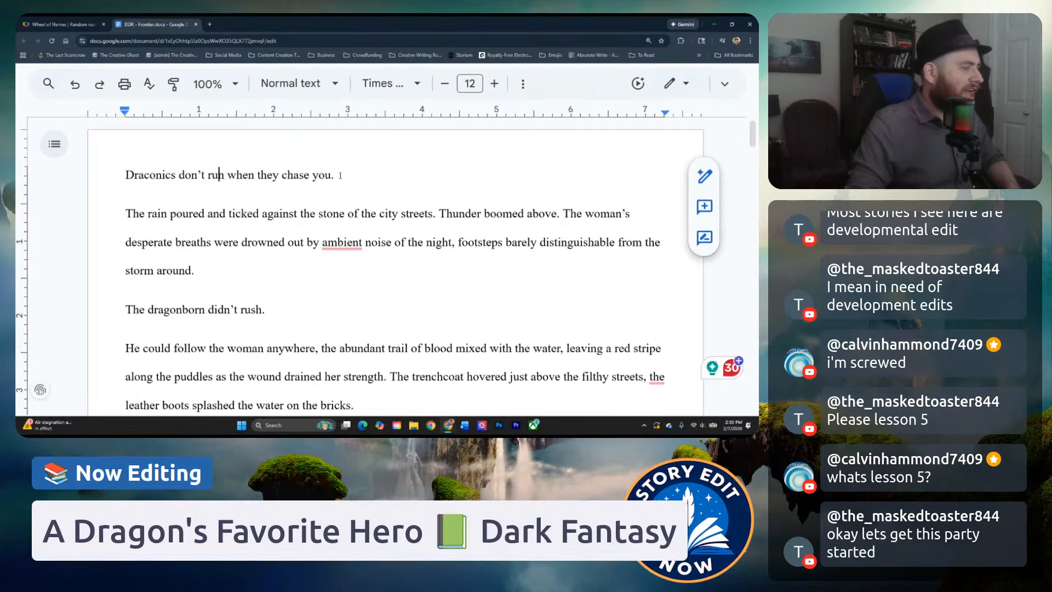
left_click_drag(337, 181, 136, 183)
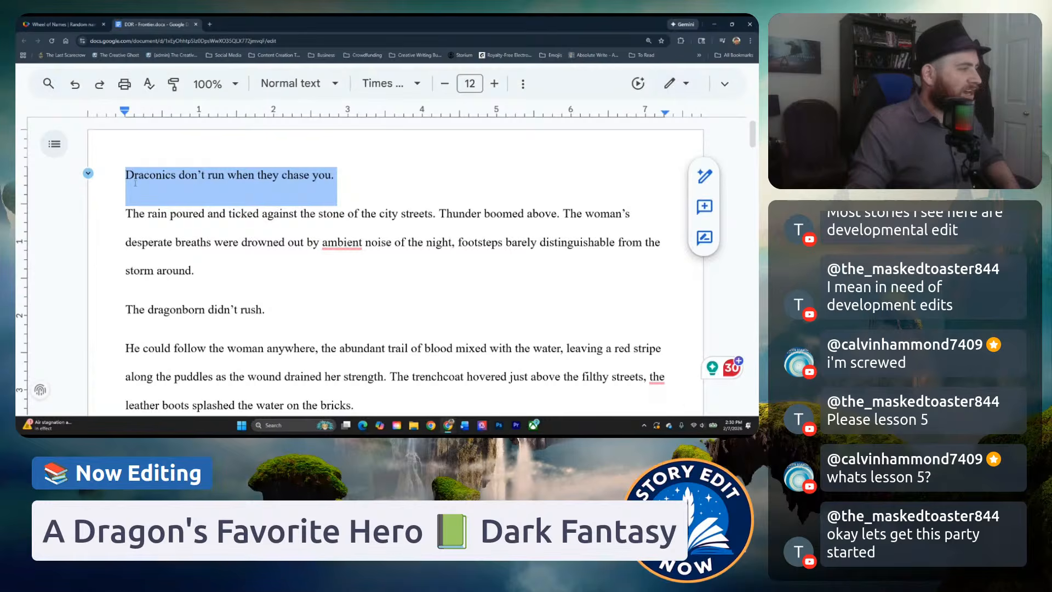
left_click(53, 144)
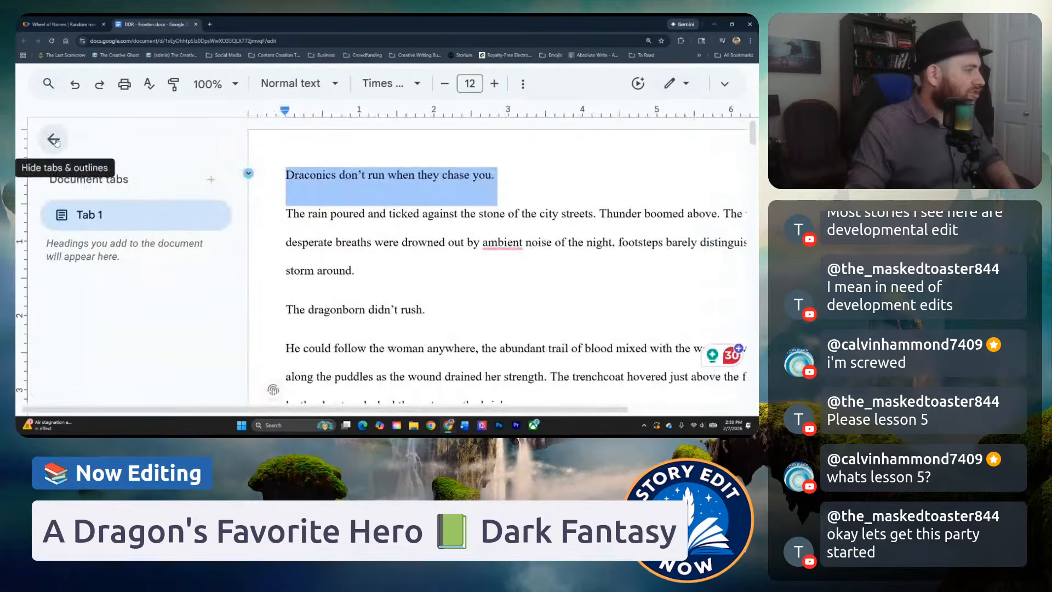
left_click(47, 137)
left_click(473, 213)
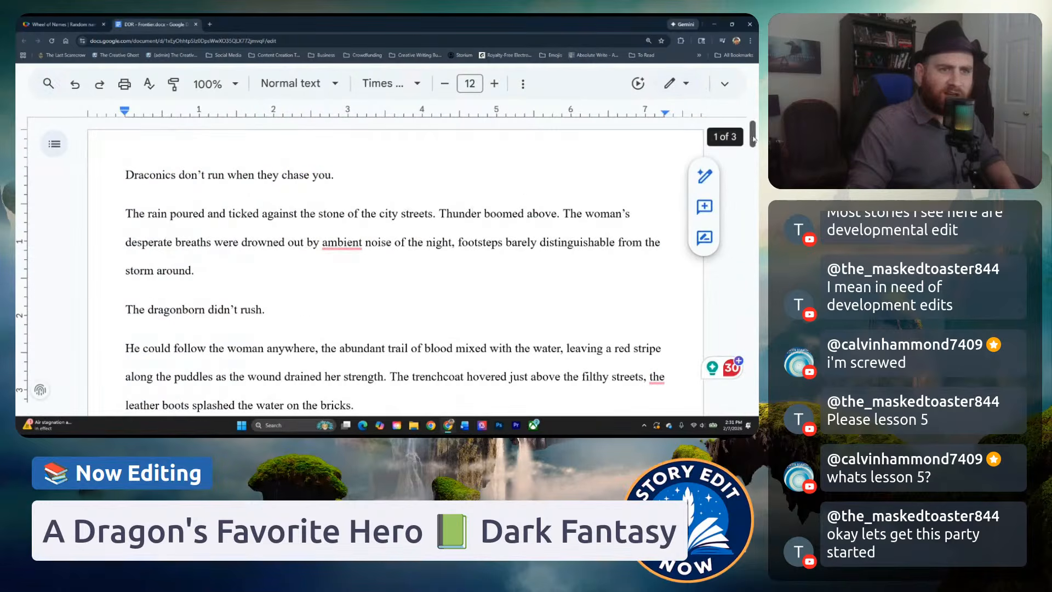
left_click_drag(754, 135, 607, 125)
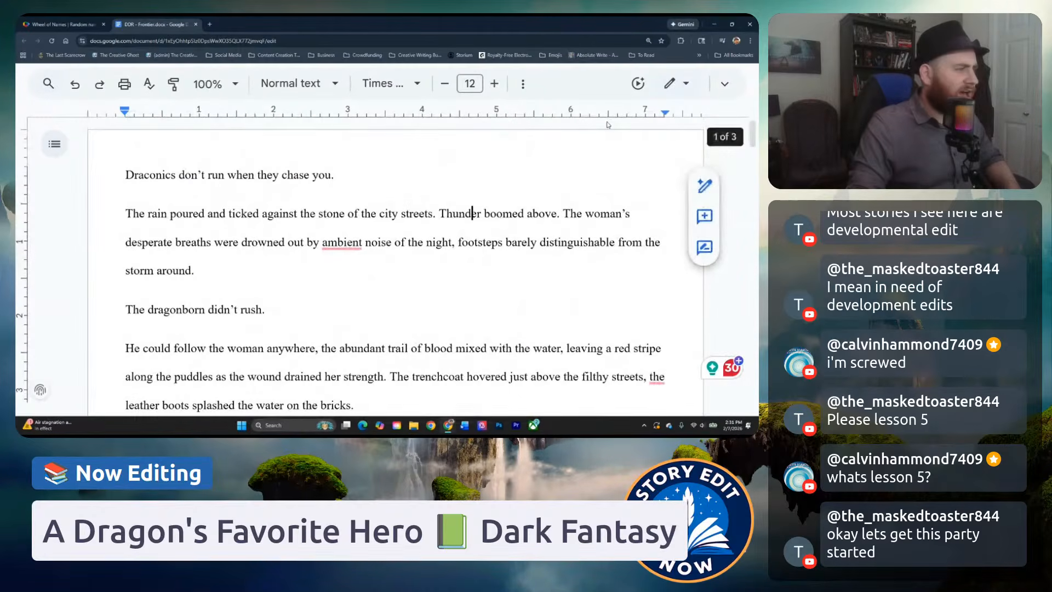
left_click(177, 177)
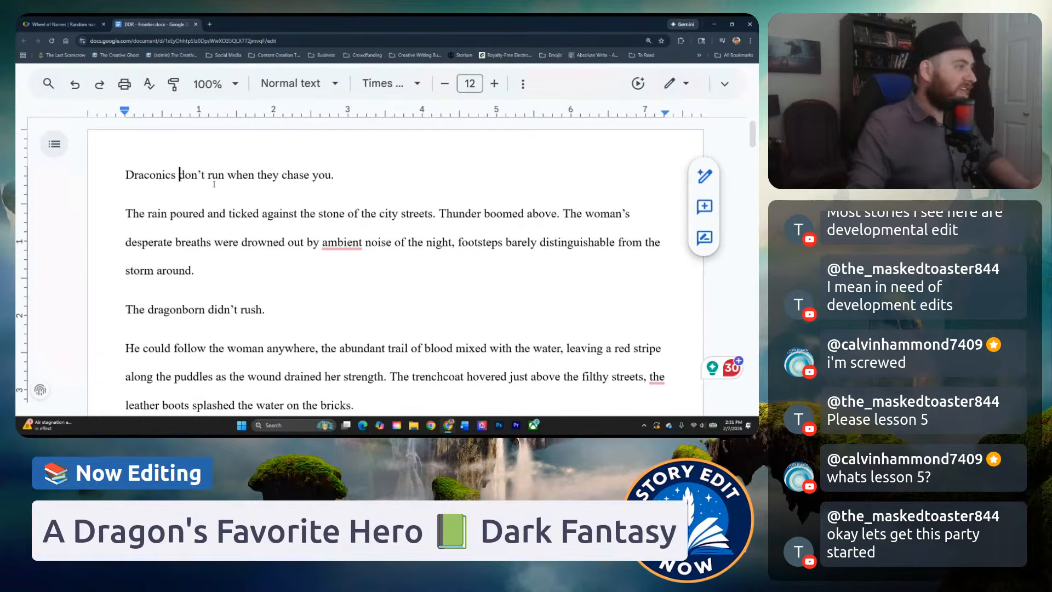
left_click_drag(338, 175, 125, 174)
left_click(198, 174)
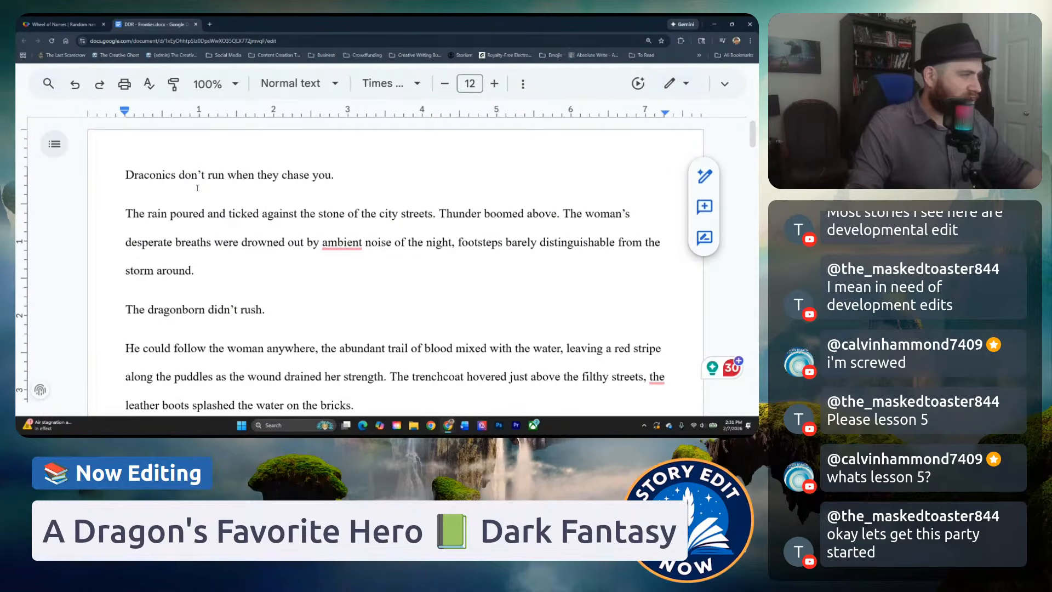
left_click(258, 218)
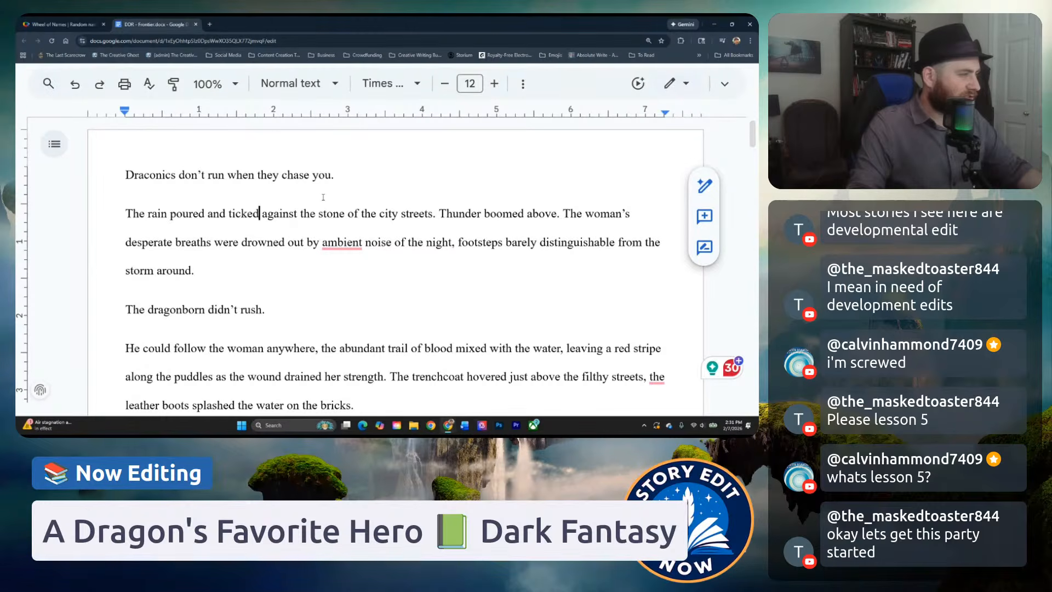
left_click(238, 182)
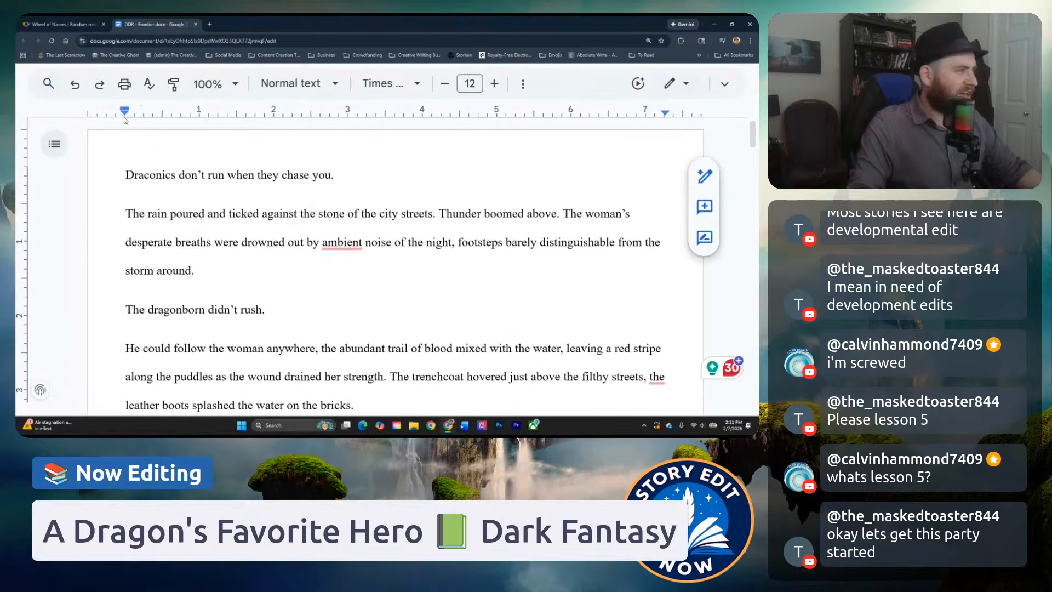
Try first-line indents on the paragraph about the pouring rain and on "The dragonborn didn't rush.".
left_click_drag(125, 113, 142, 113)
key("ctrl+z")
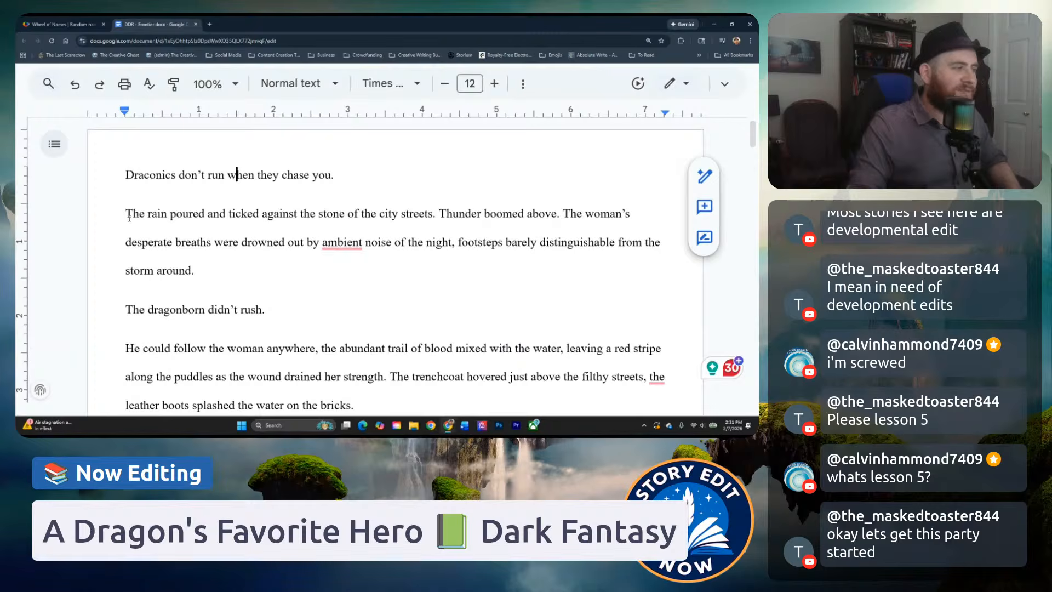
left_click(130, 217)
key("Tab")
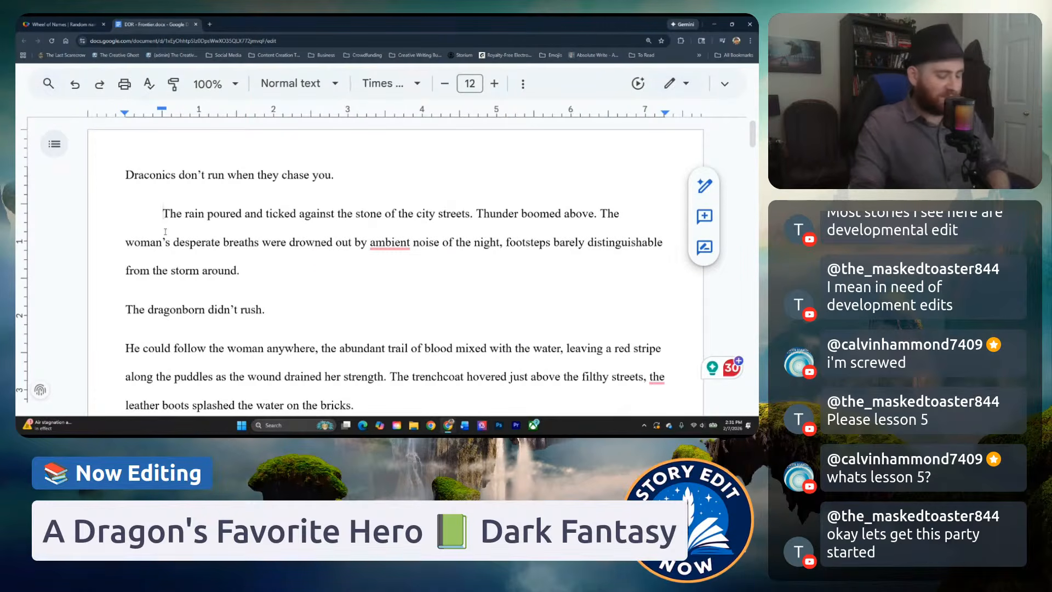
key("BackSpace")
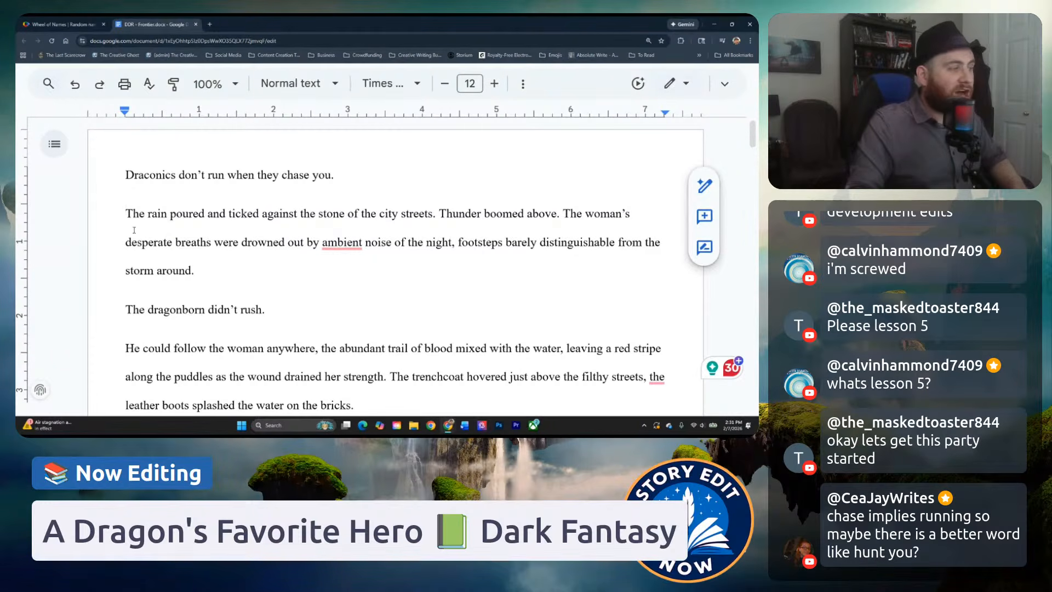
key("Tab")
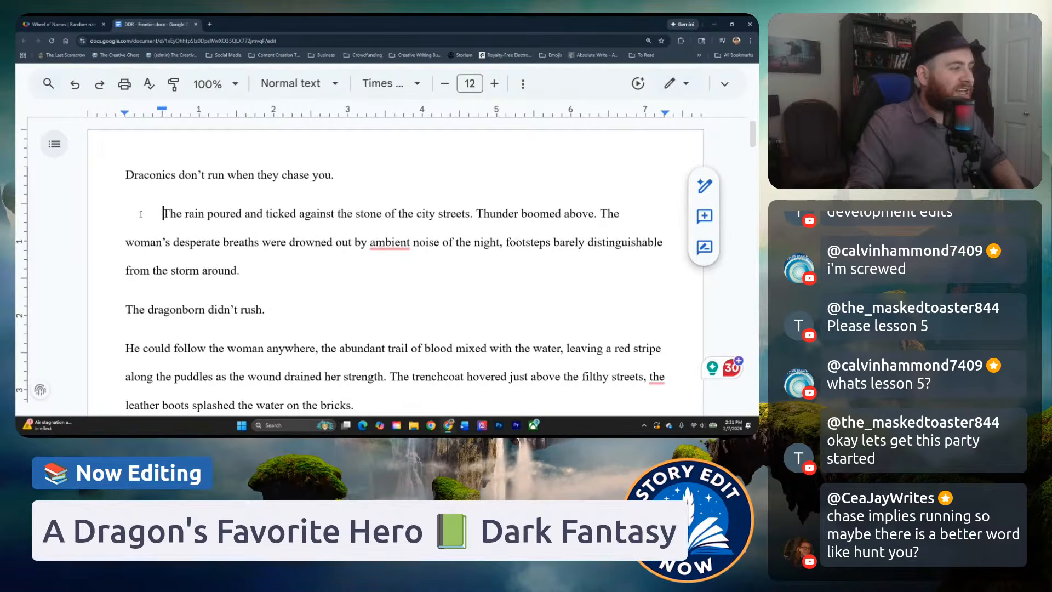
left_click(125, 308)
key("Tab")
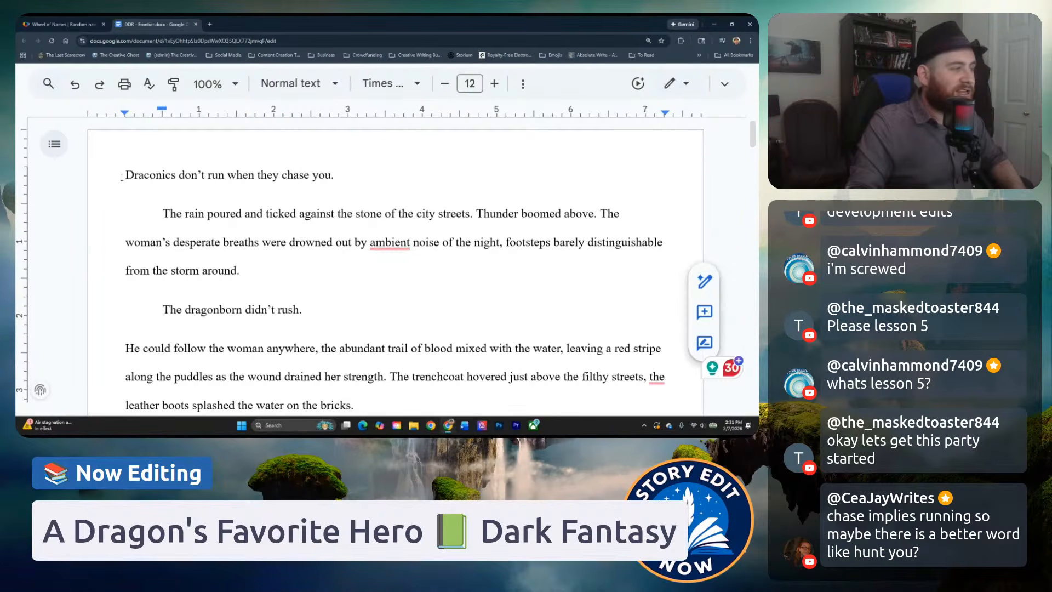
Undo the first-line indents on the two paragraphs below the opening line.
left_click_drag(122, 177, 331, 181)
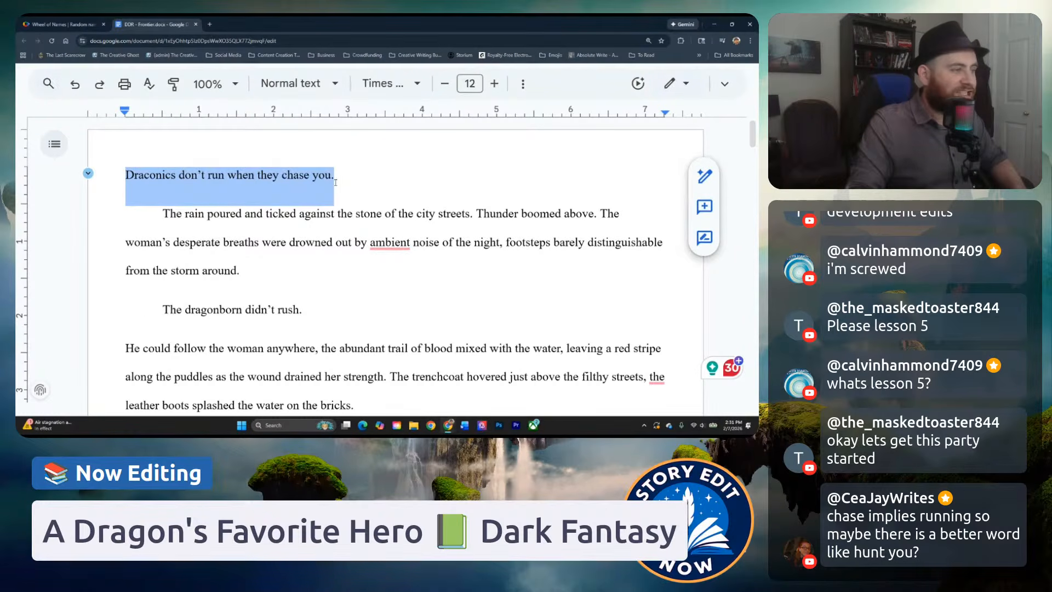
left_click(241, 214)
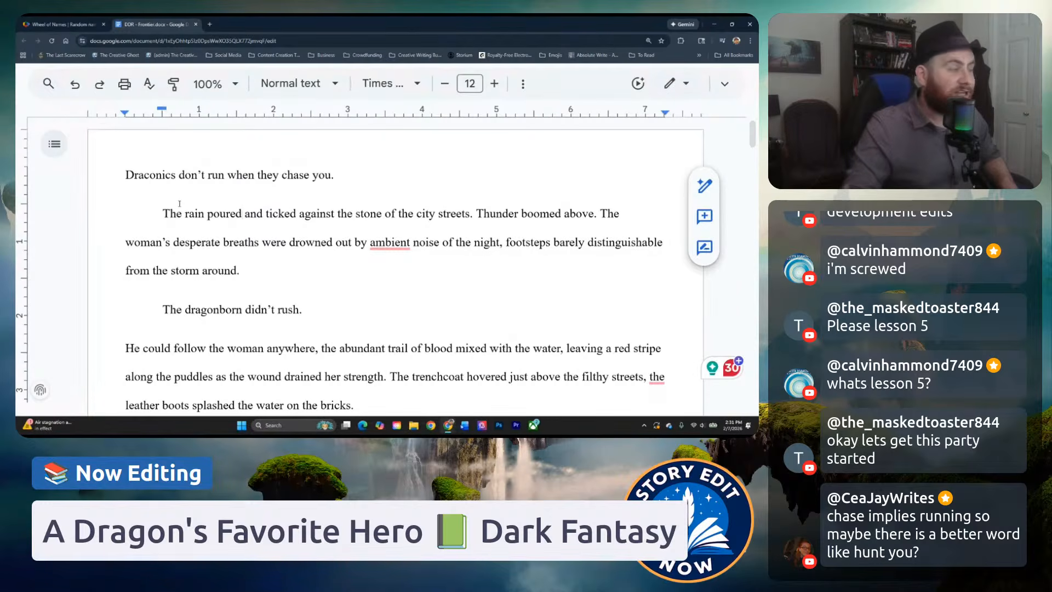
key("ctrl+z")
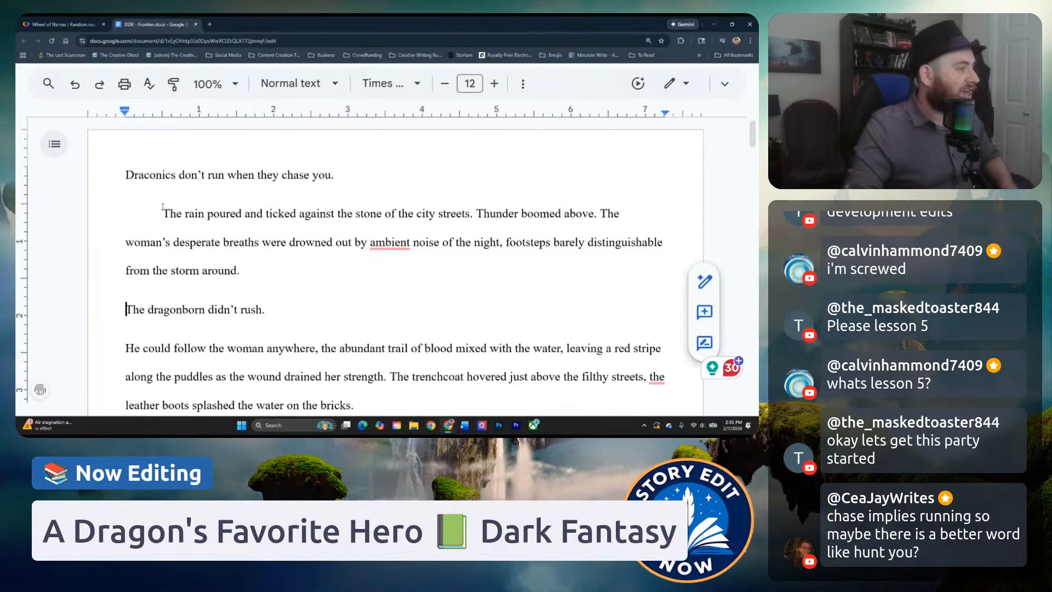
key("ctrl+z")
left_click(176, 177)
left_click(162, 217)
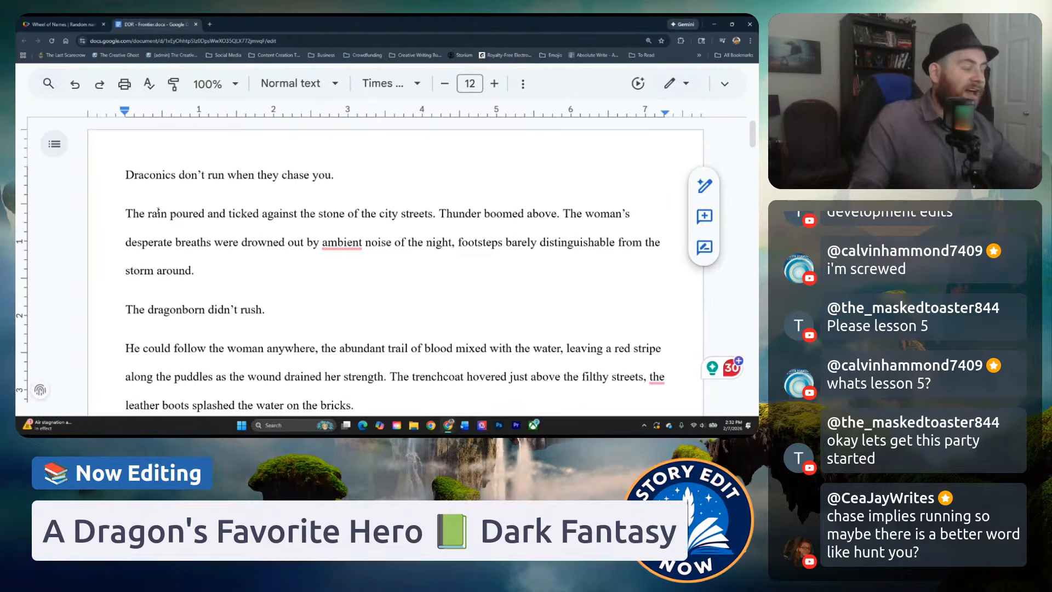
Examine the sentence "Thunder boomed above." in the second paragraph, focusing on the word "Thunder".
left_click(170, 214)
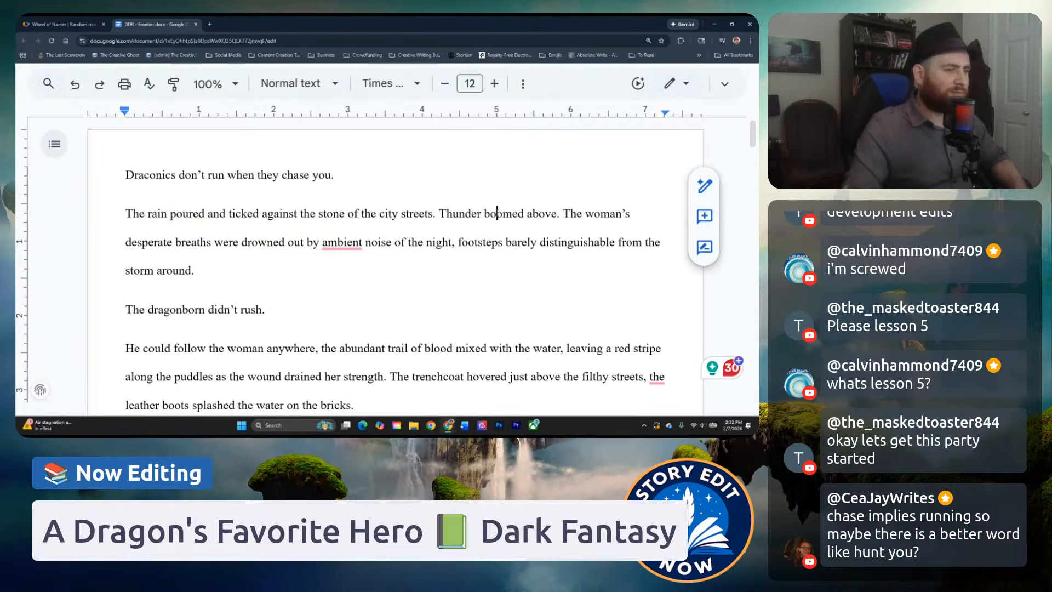
left_click_drag(441, 210, 556, 217)
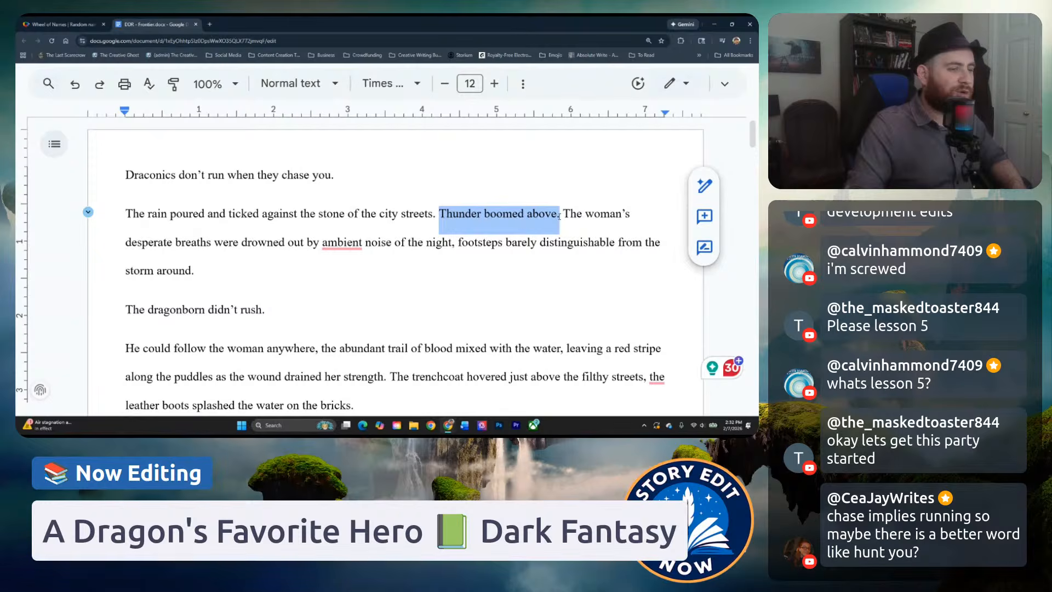
left_click(555, 216)
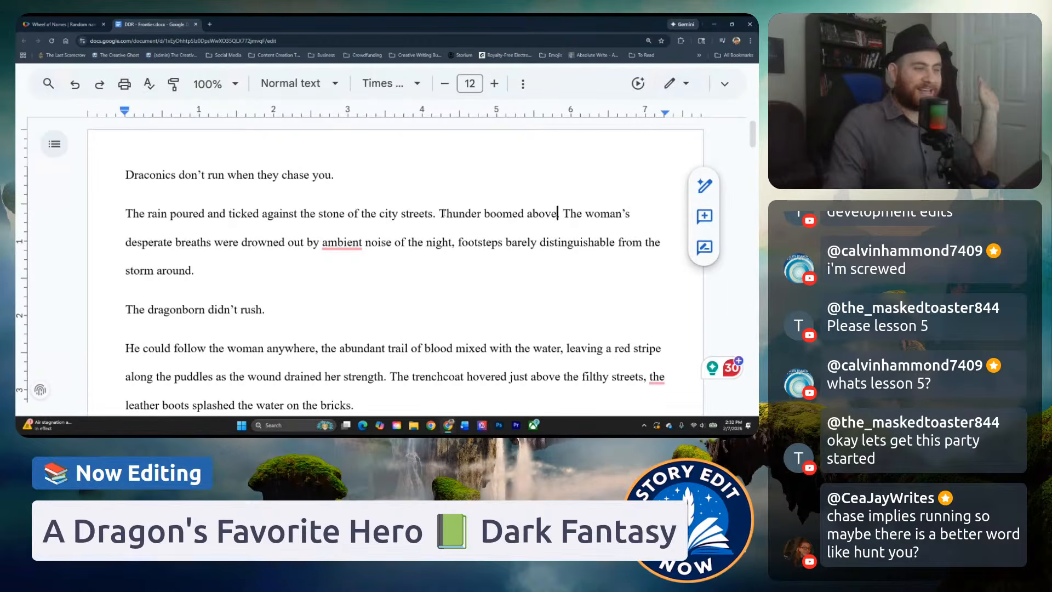
left_click_drag(440, 213, 482, 213)
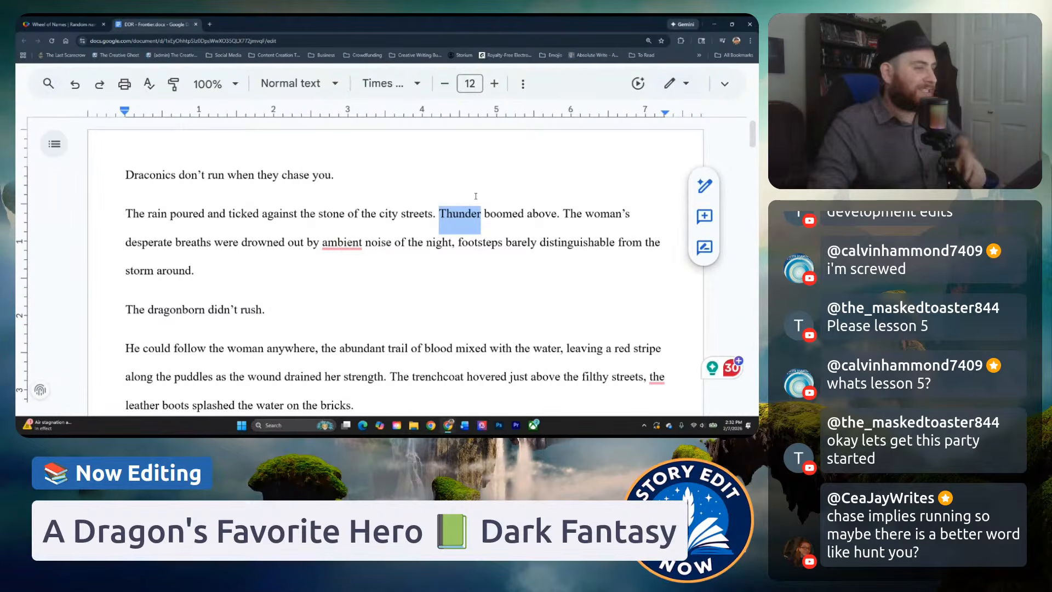
left_click(491, 213)
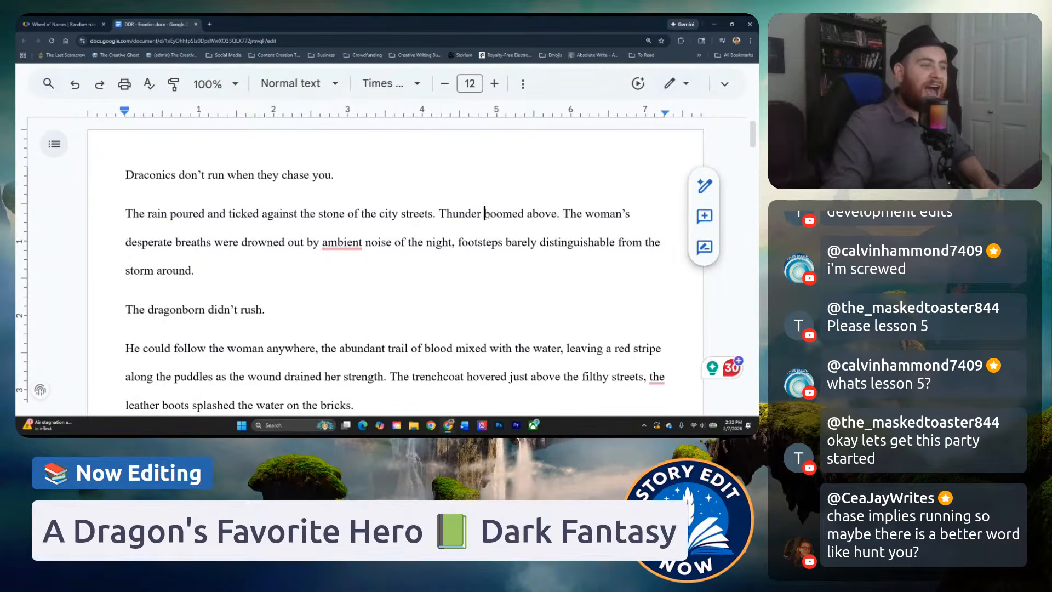
Try deleting "boomed above" after "Thunder" directly in the text, and undo the deletion.
left_click_drag(486, 214, 547, 223)
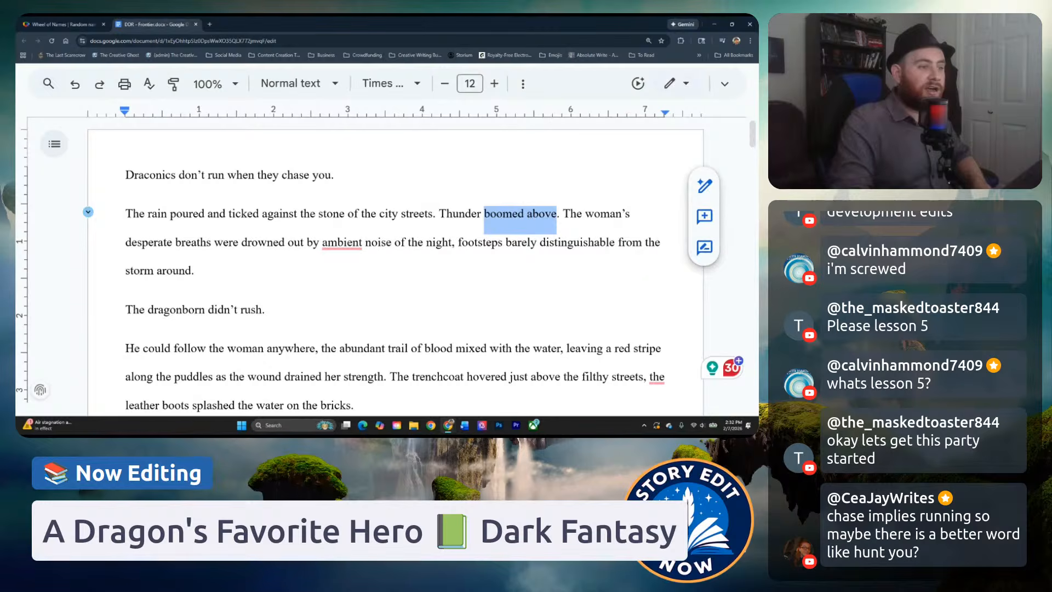
key("BackSpace")
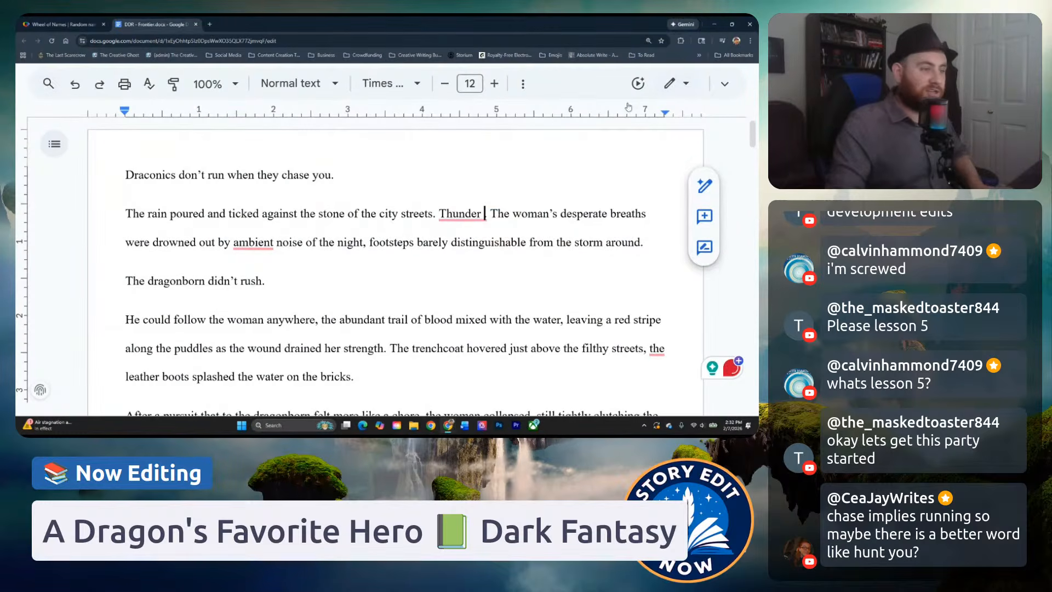
key("ctrl+z")
Switch the document to Suggesting mode and replace "boomed above" after "Thunder" with "boomed" as a suggestion.
left_click(676, 83)
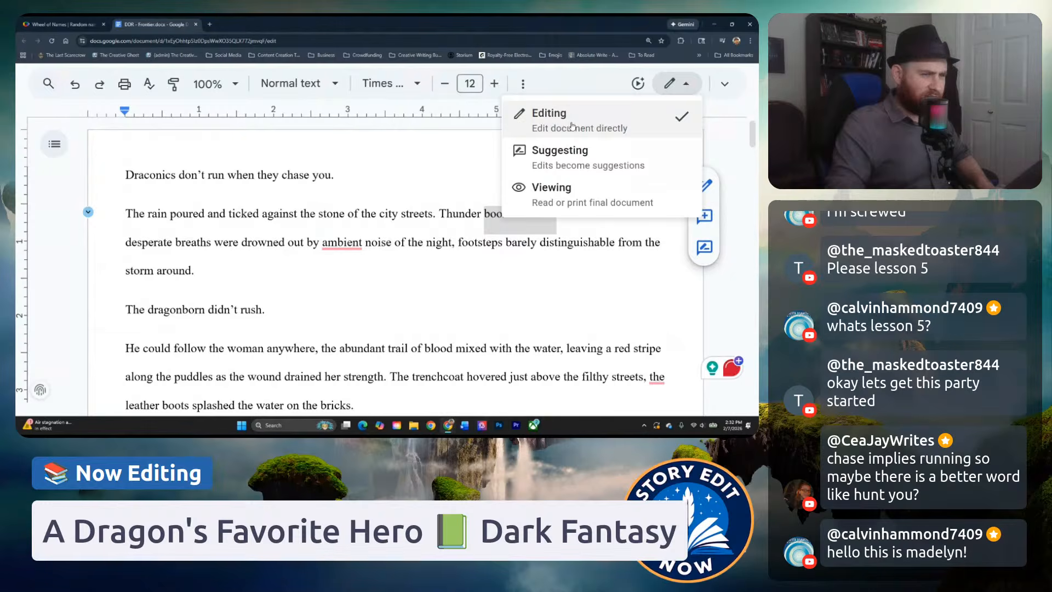
left_click(569, 157)
left_click(502, 213)
left_click_drag(484, 214, 554, 211)
type("boomed above. The")
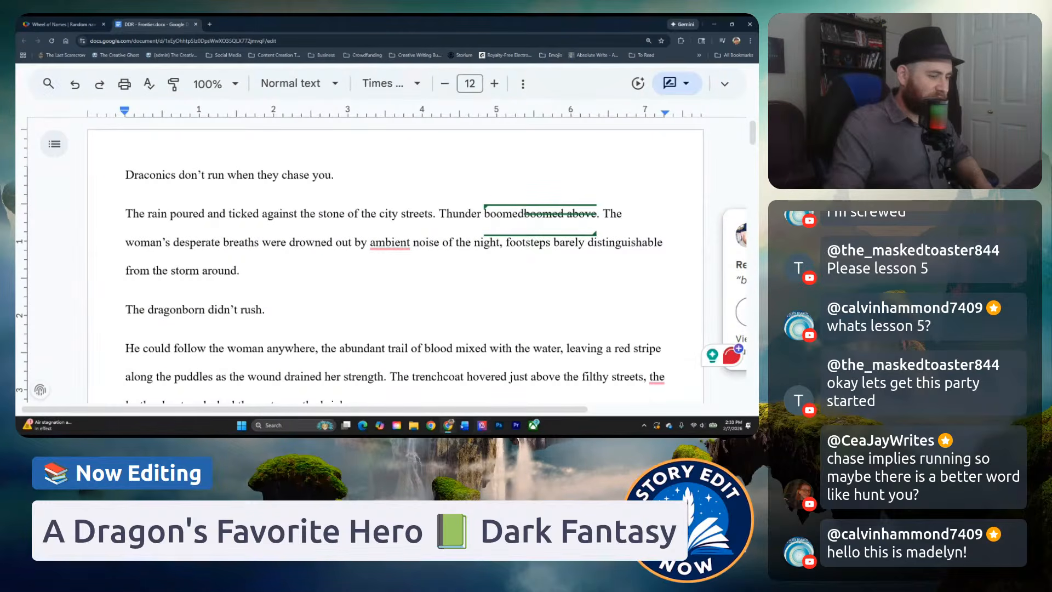
Switch to Word, create a blank document and paste the copied story into it.
left_click(465, 426)
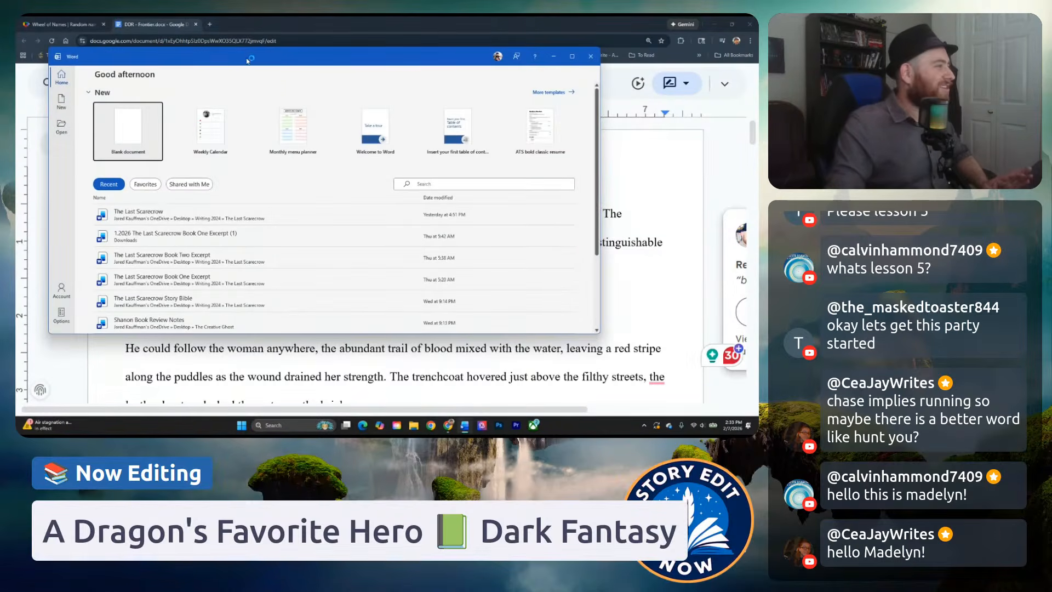
left_click_drag(246, 60, 395, 16)
left_click(714, 24)
left_click(94, 101)
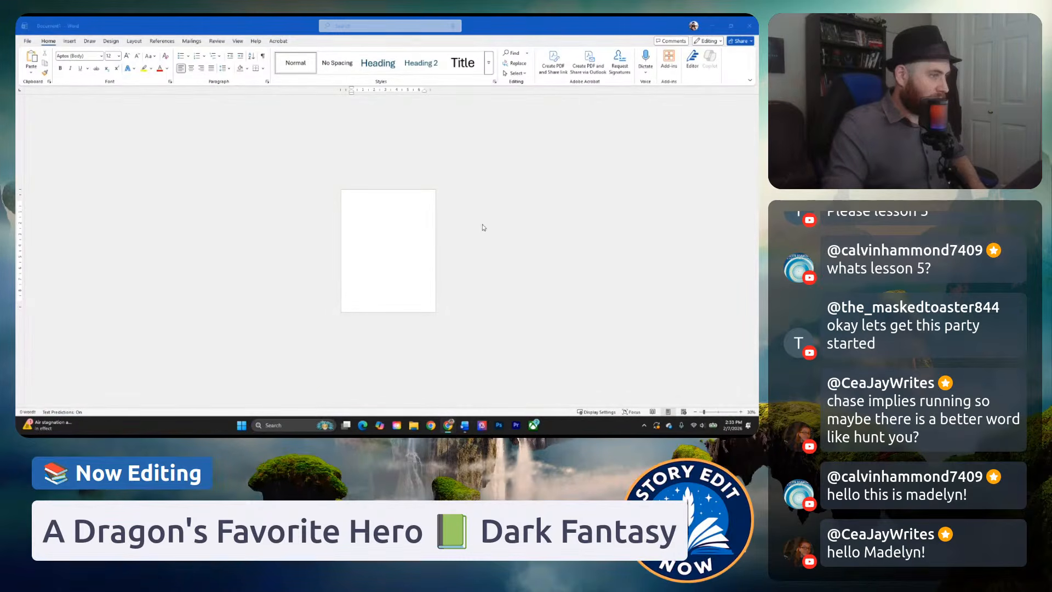
key("ctrl+v")
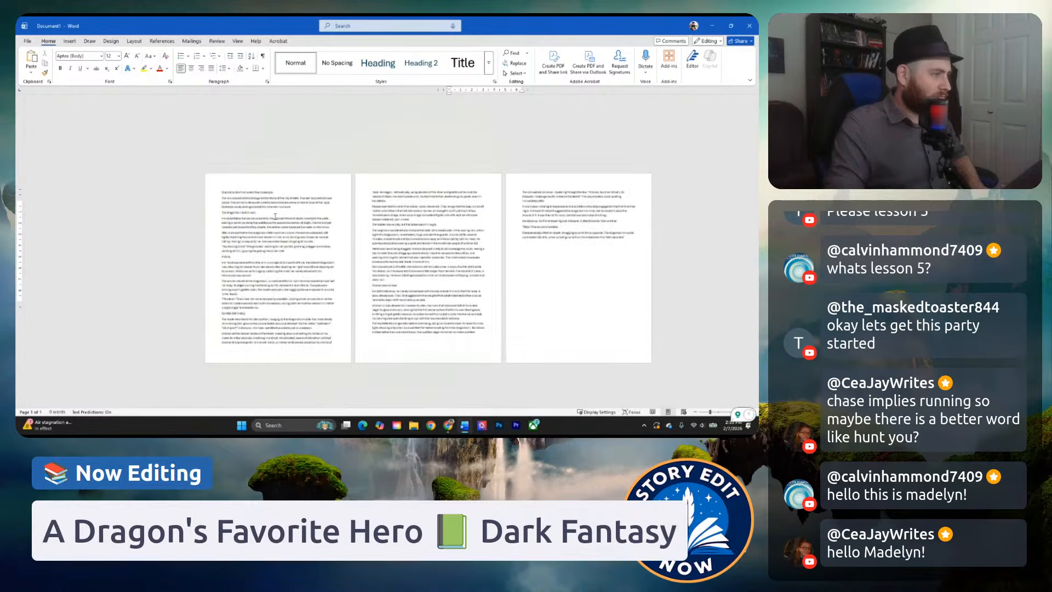
Delete the duplicated "boomed" from "Thunder boomedboomed above" in the second paragraph.
scroll(276, 217, "up", 5)
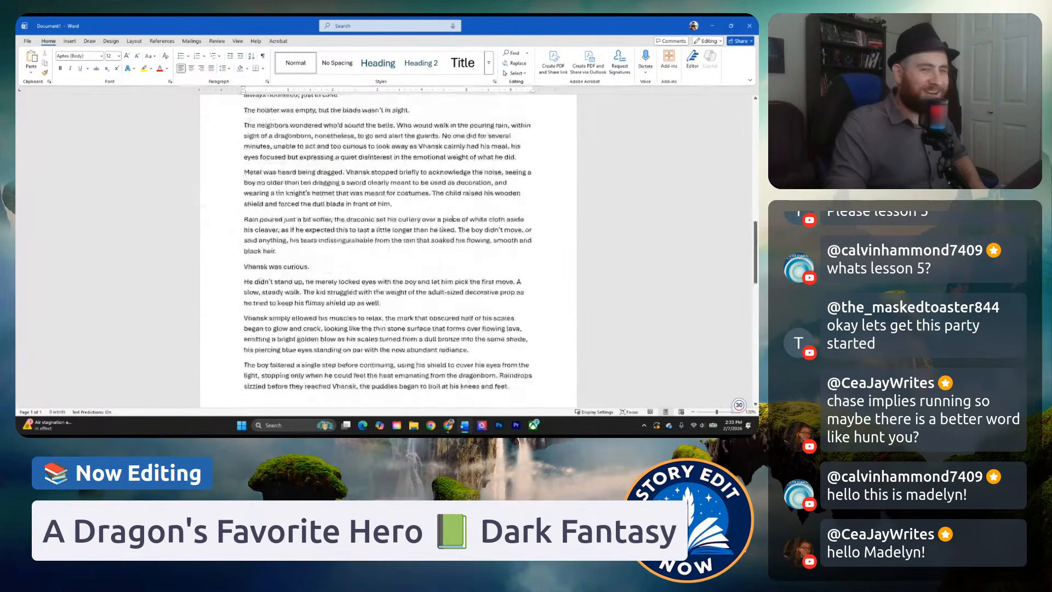
scroll(452, 218, "up", 15)
scroll(383, 209, "up", 3)
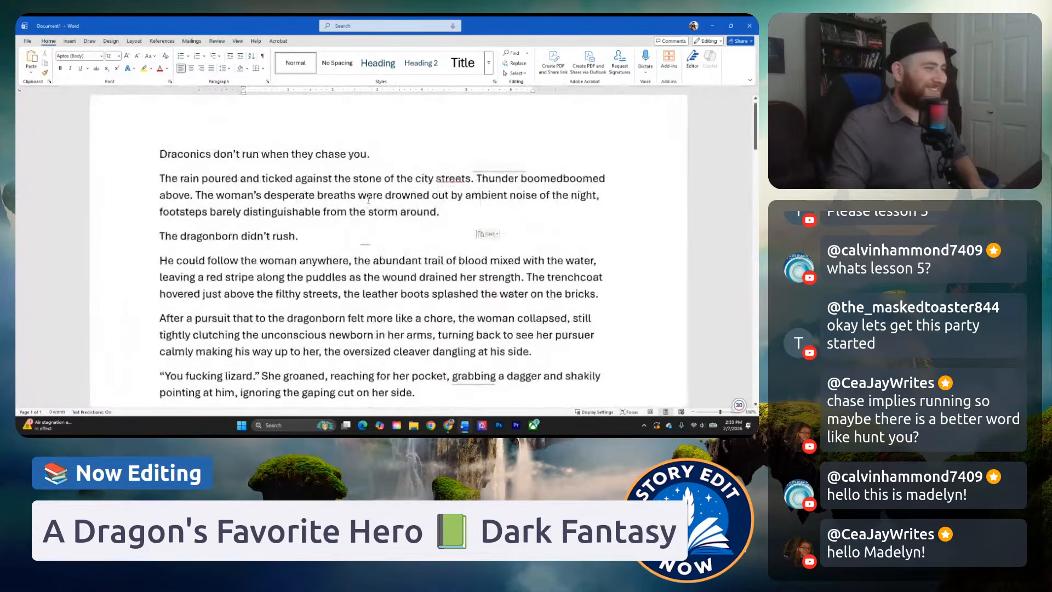
scroll(368, 200, "up", 8)
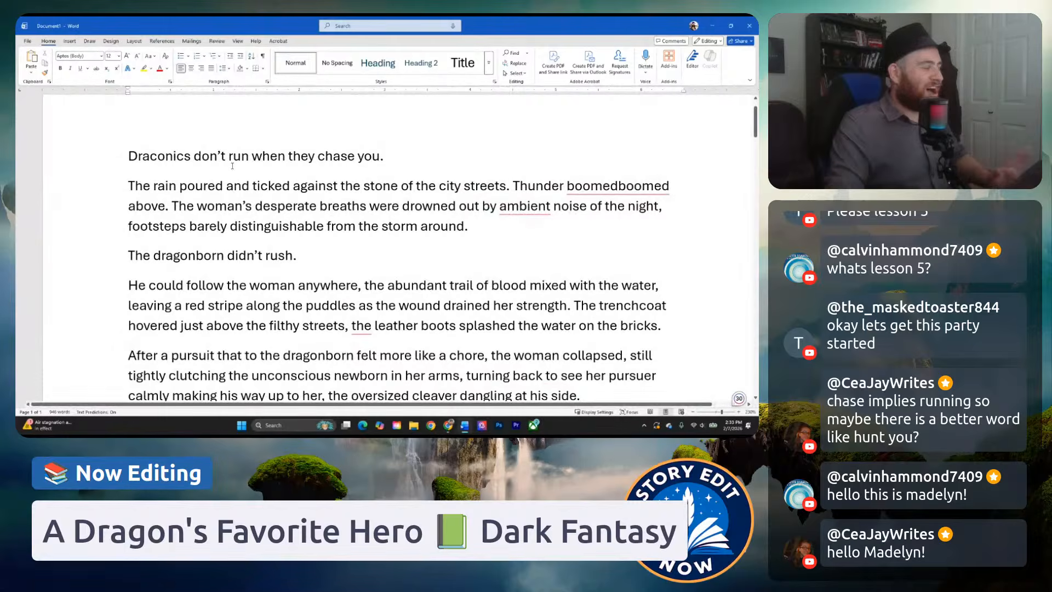
left_click(232, 166)
left_click(188, 185)
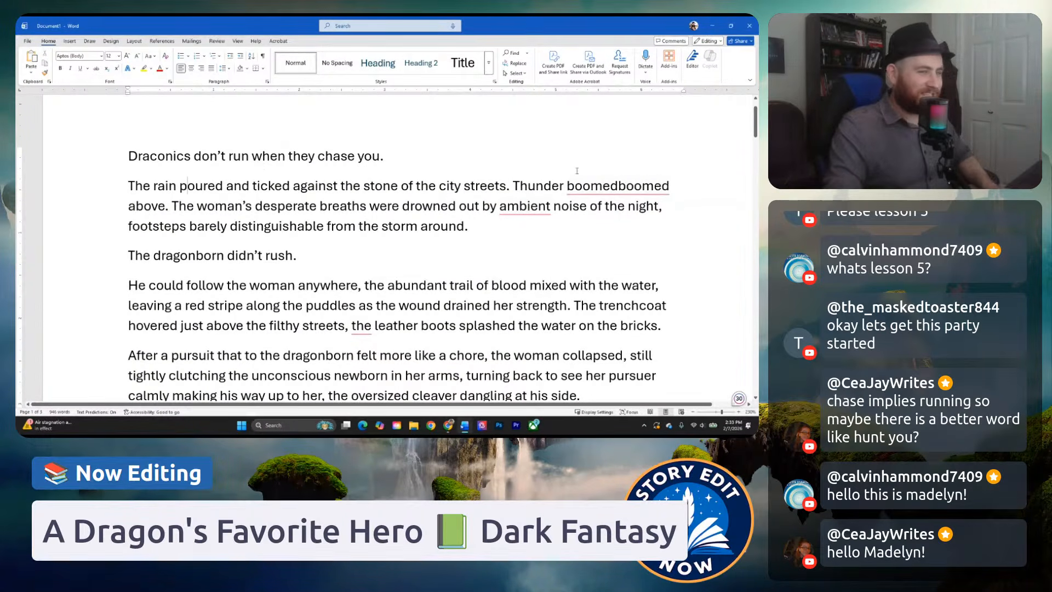
mouse_move(620, 187)
left_click_drag(619, 187, 567, 187)
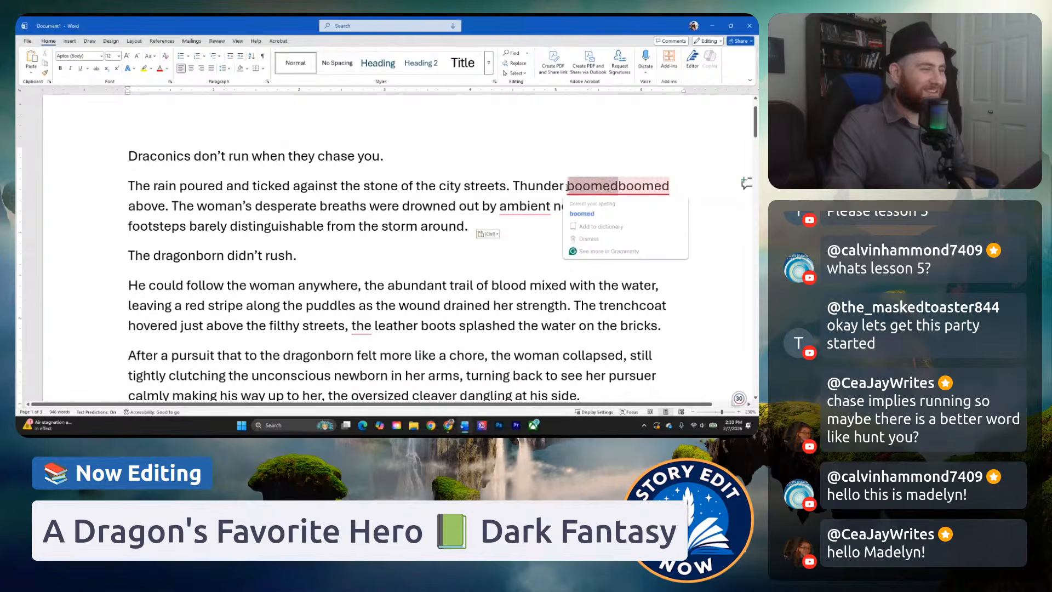
key("BackSpace")
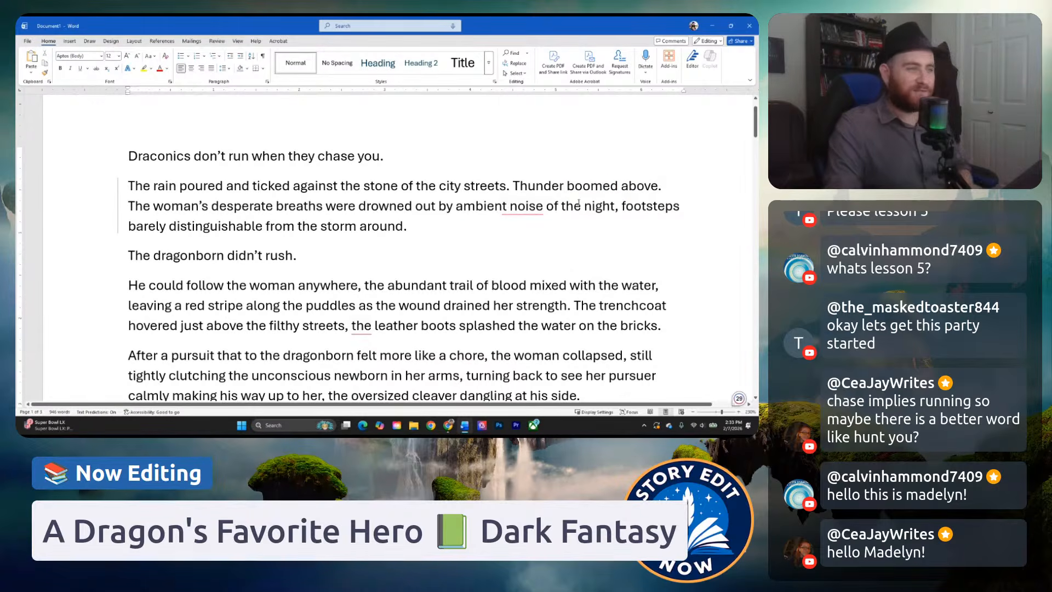
Apply double line spacing to the entire story text.
left_click(555, 192)
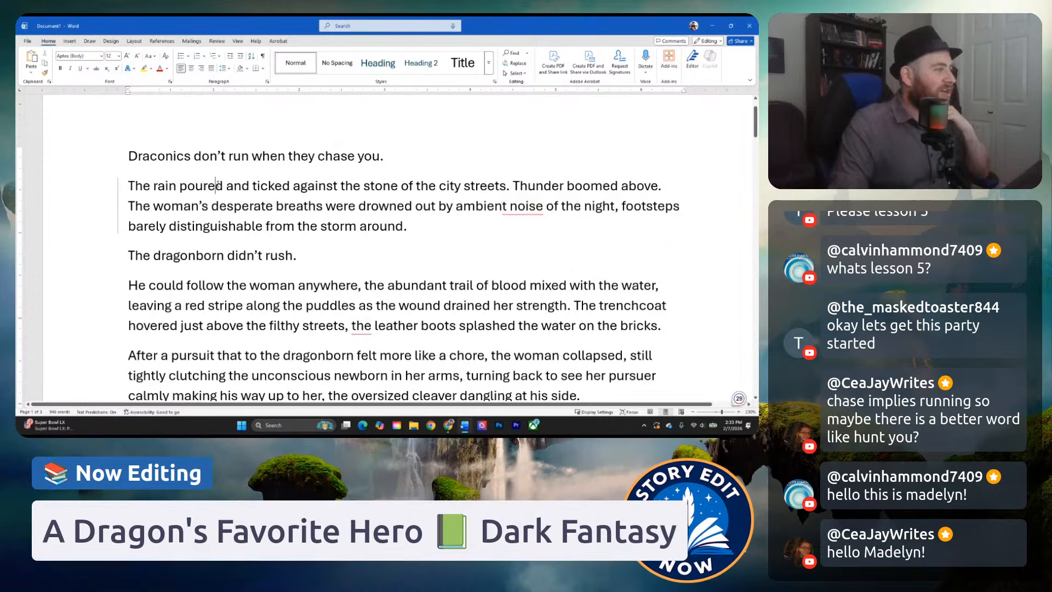
key("ctrl+a")
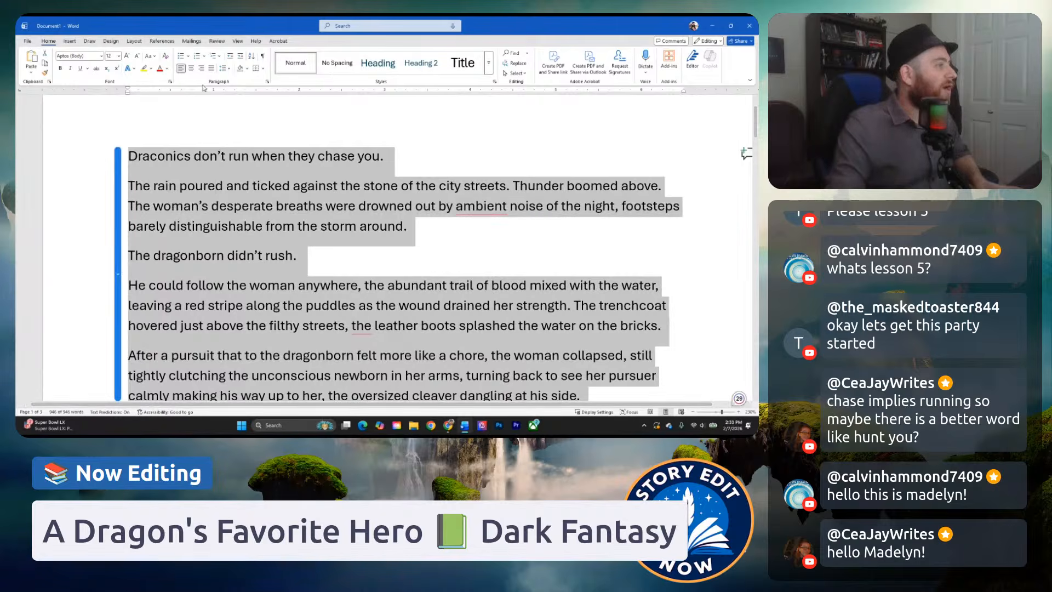
left_click(223, 68)
left_click(242, 113)
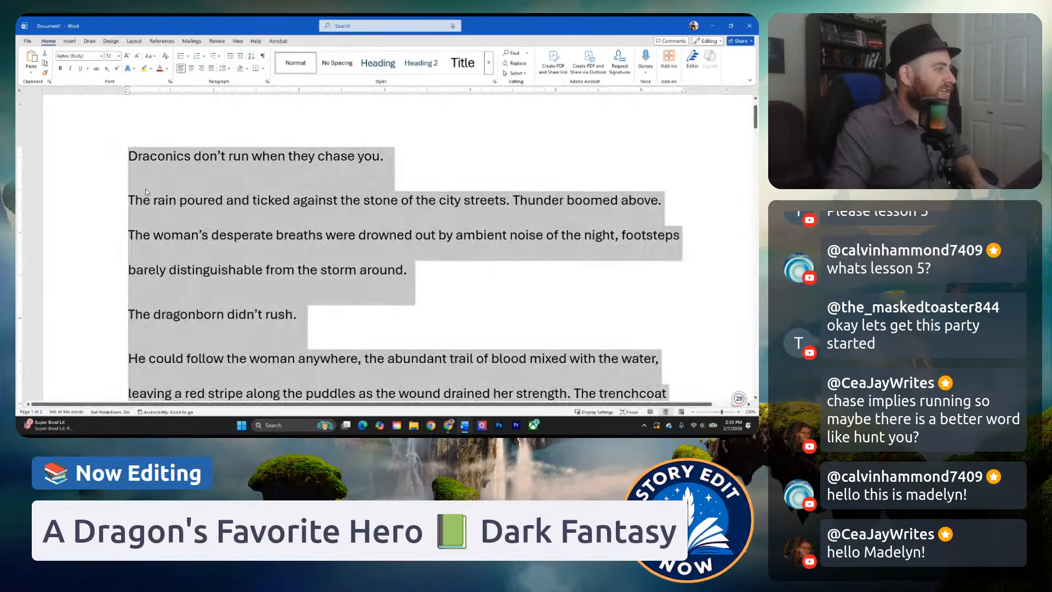
left_click(142, 170)
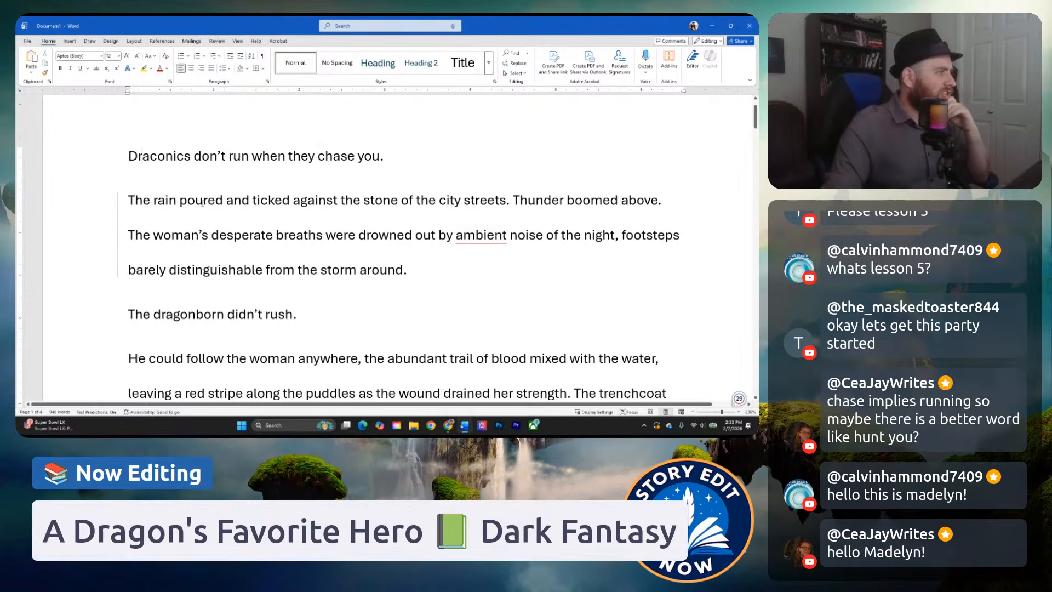
Turn on Track Changes and test it by inserting filler letters at the end of the opening line.
left_click(217, 41)
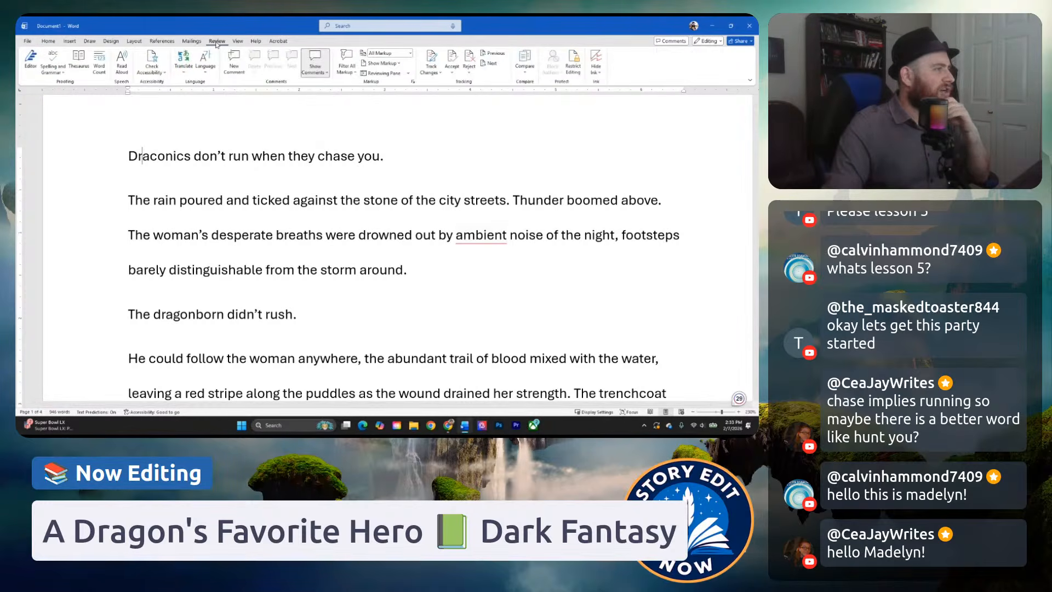
left_click(433, 70)
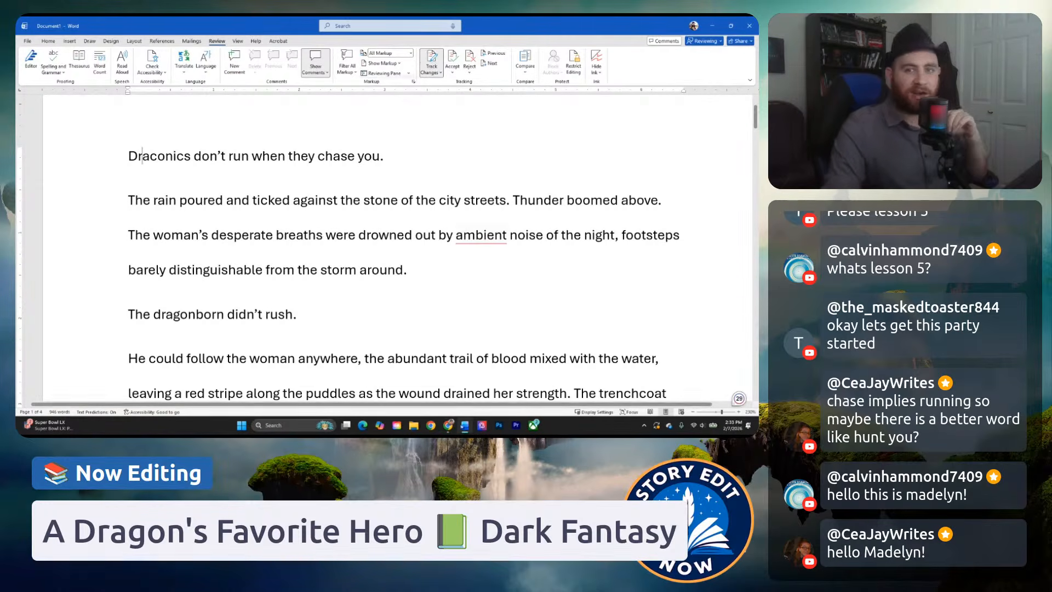
scroll(446, 103, "up", 1, "ctrl")
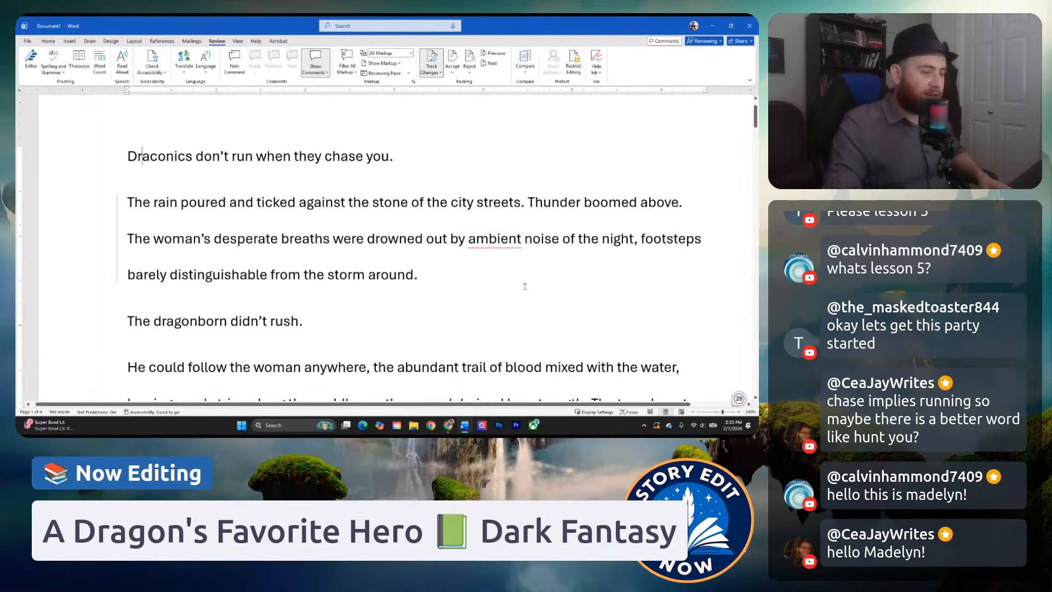
left_click(390, 158)
type(".dafdasfd")
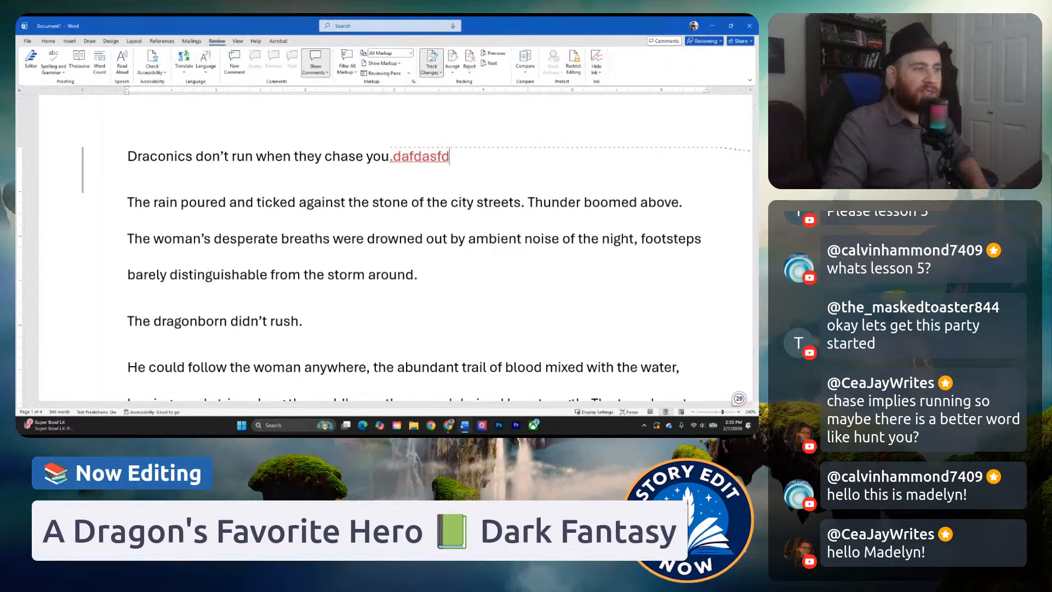
type("affdaadaf")
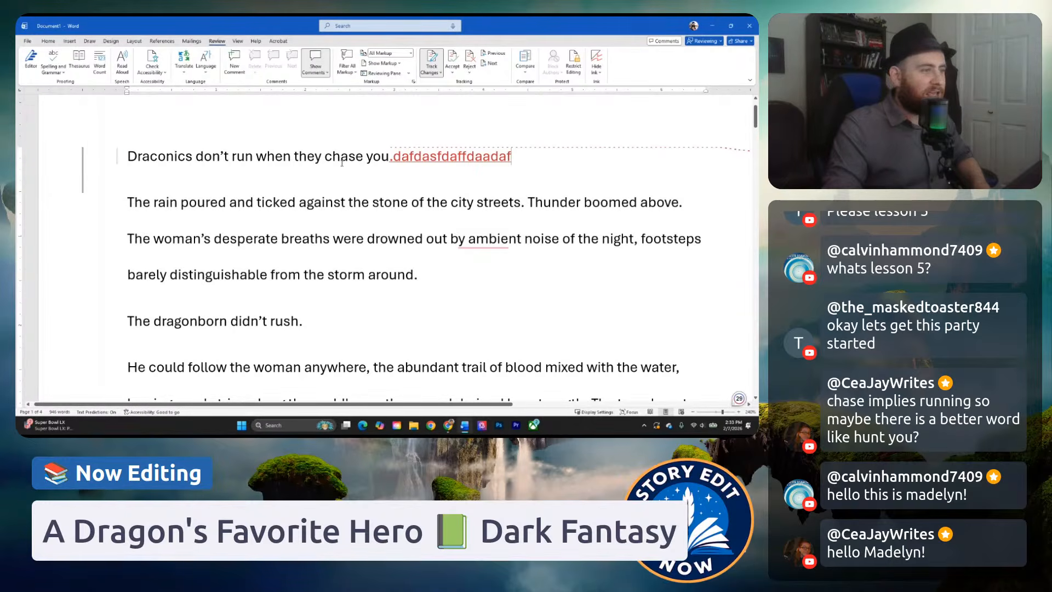
Add more filler letters after the opening line, then try a new comment on "the city streets" and discard it.
left_click_drag(322, 161, 433, 164)
left_click(451, 203)
left_click_drag(449, 203, 493, 204)
right_click(451, 203)
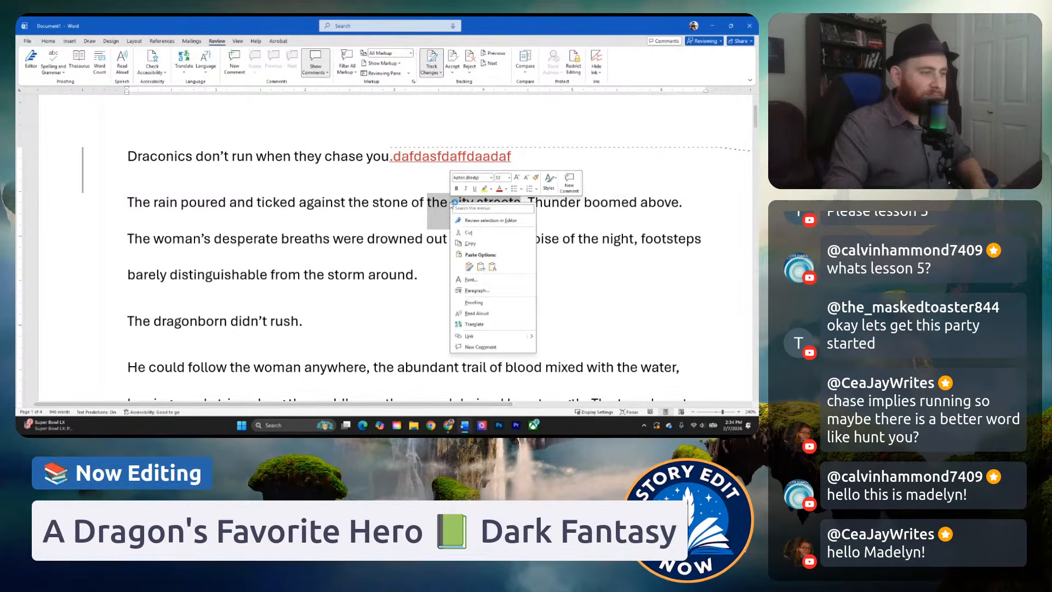
left_click(578, 184)
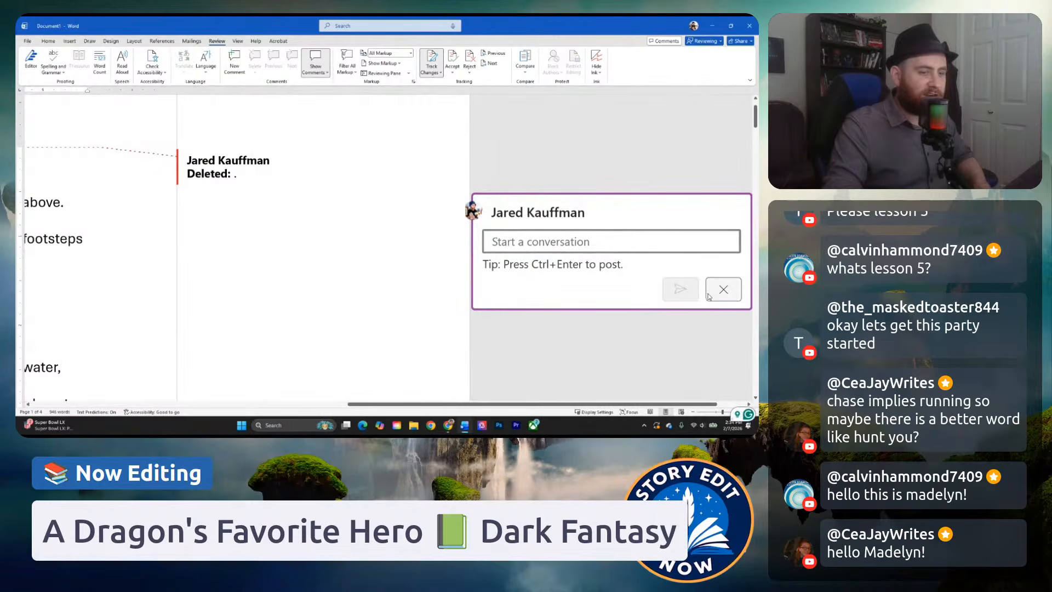
left_click(720, 291)
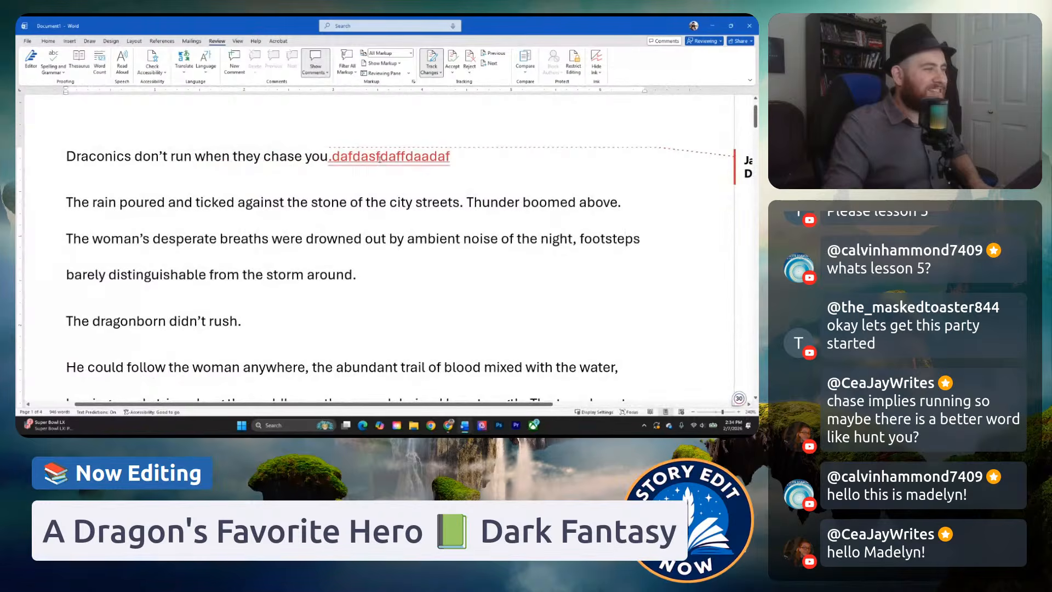
Undo the tracked filler letters at the end of the opening line.
key("ctrl+z")
left_click(350, 159)
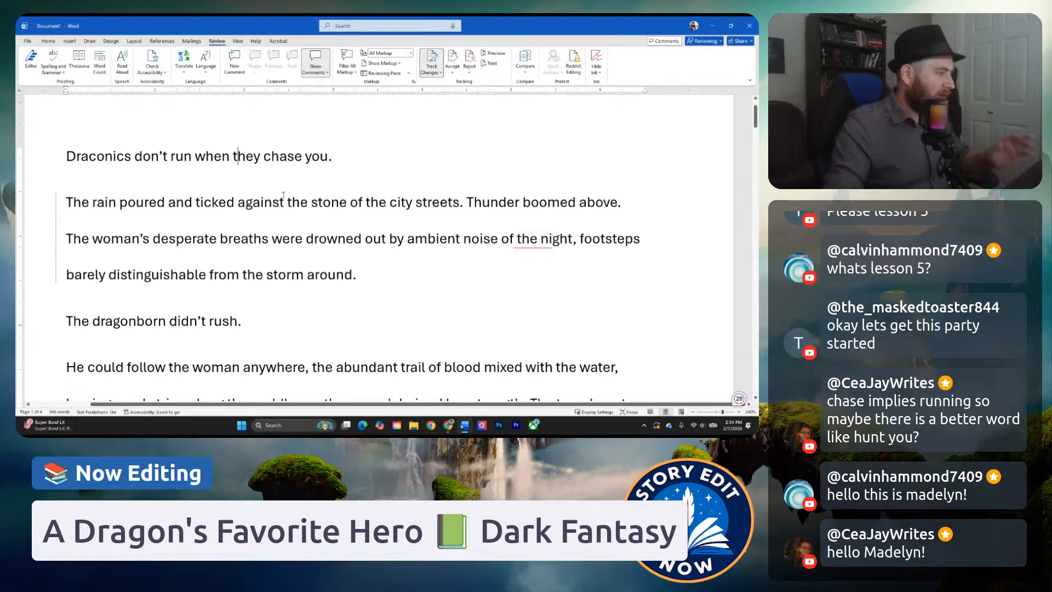
scroll(237, 182, "up", 1)
scroll(237, 181, "down", 2)
scroll(236, 177, "up", 1)
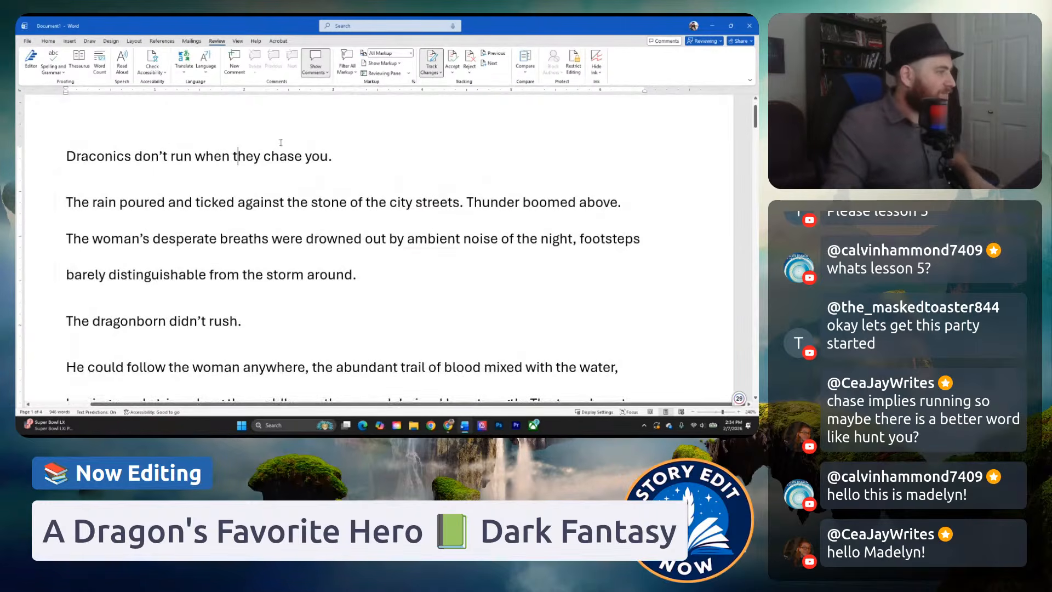
left_click(238, 156)
left_click_drag(282, 407, 279, 407)
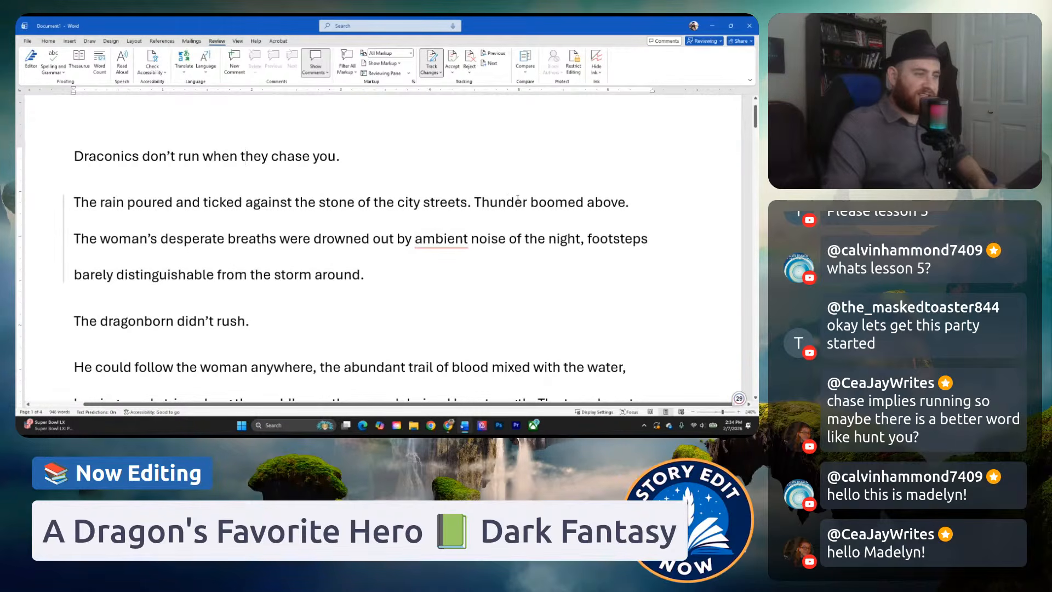
Replace "boomed above" with "roared in the distance" in the thunder sentence of the second paragraph.
left_click_drag(530, 205, 625, 207)
left_click(587, 205)
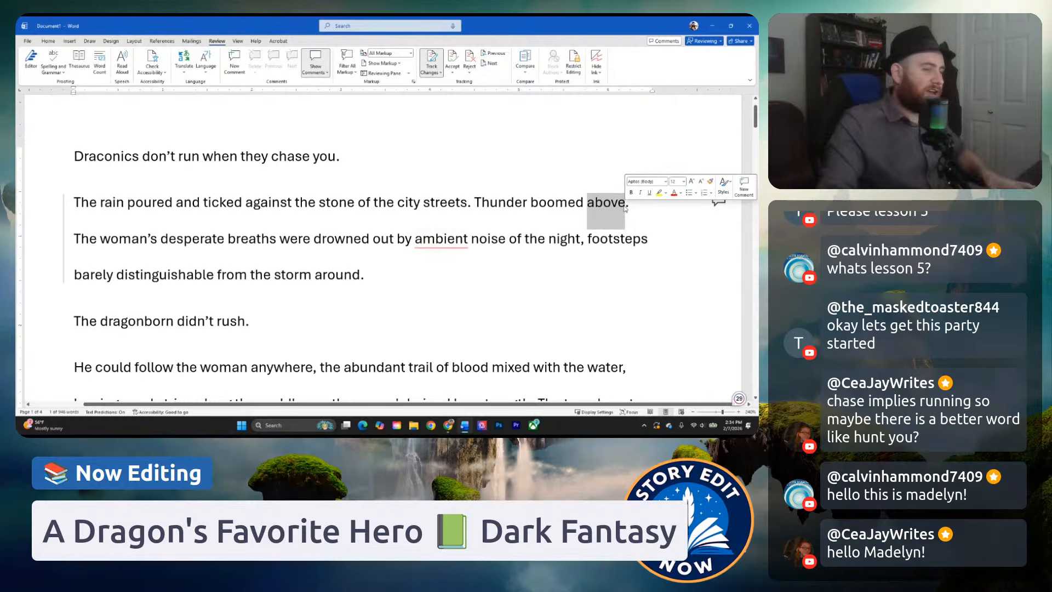
left_click(534, 204)
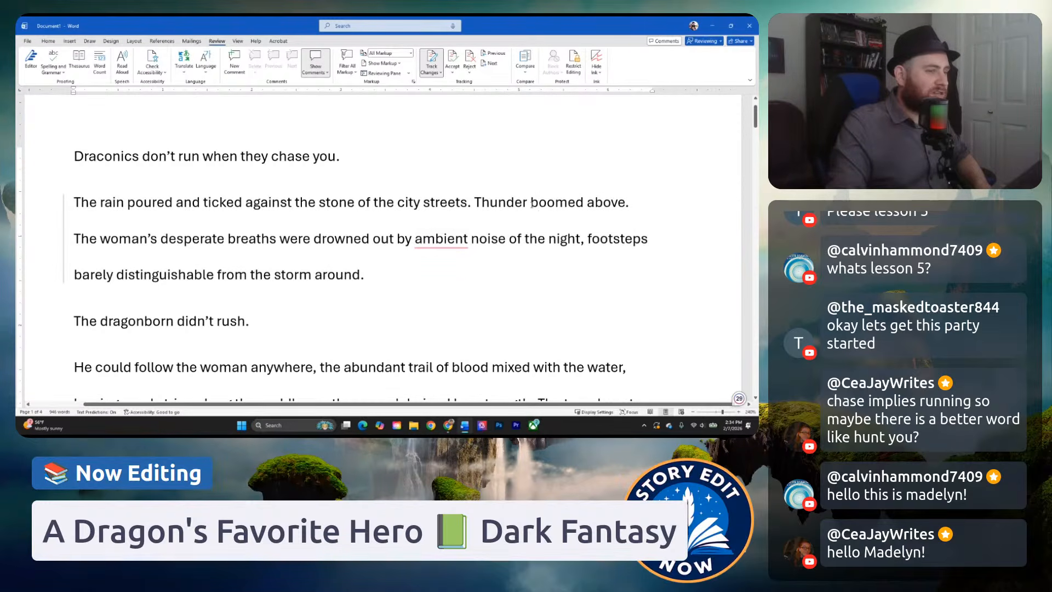
left_click_drag(475, 204, 569, 204)
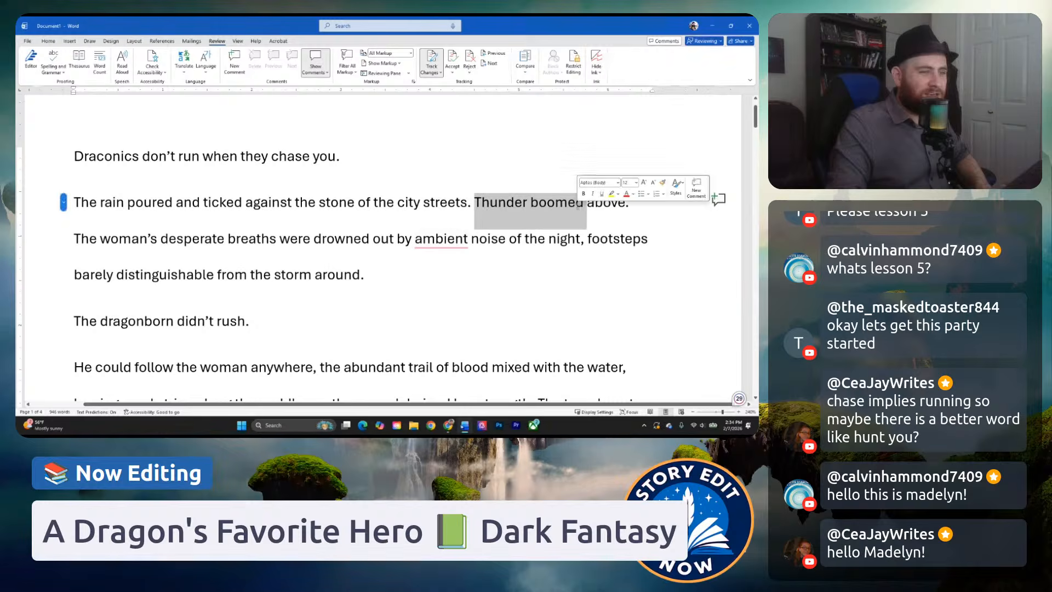
left_click(568, 205)
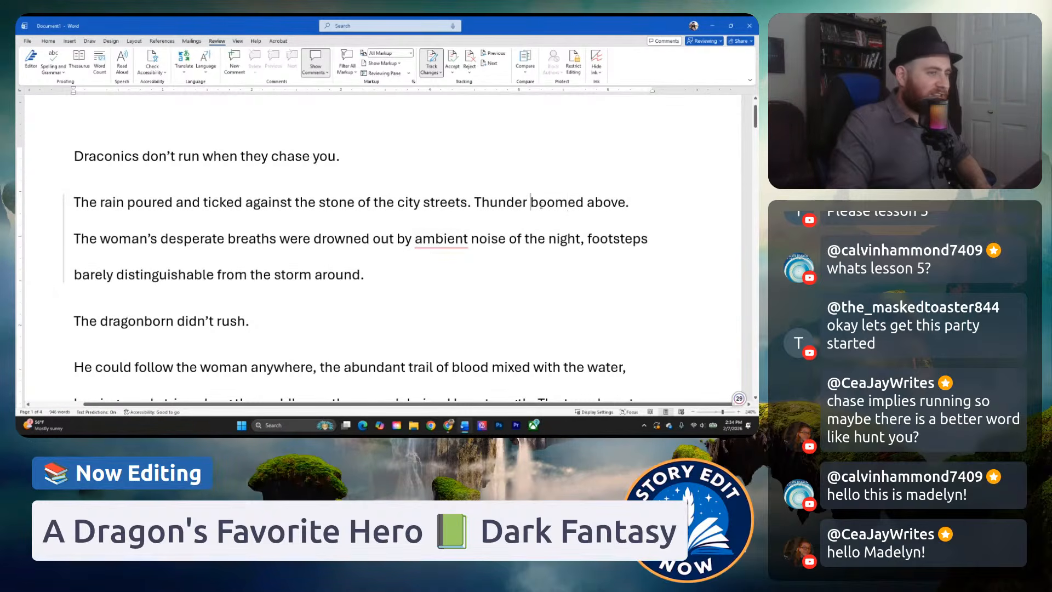
left_click_drag(533, 204, 616, 209)
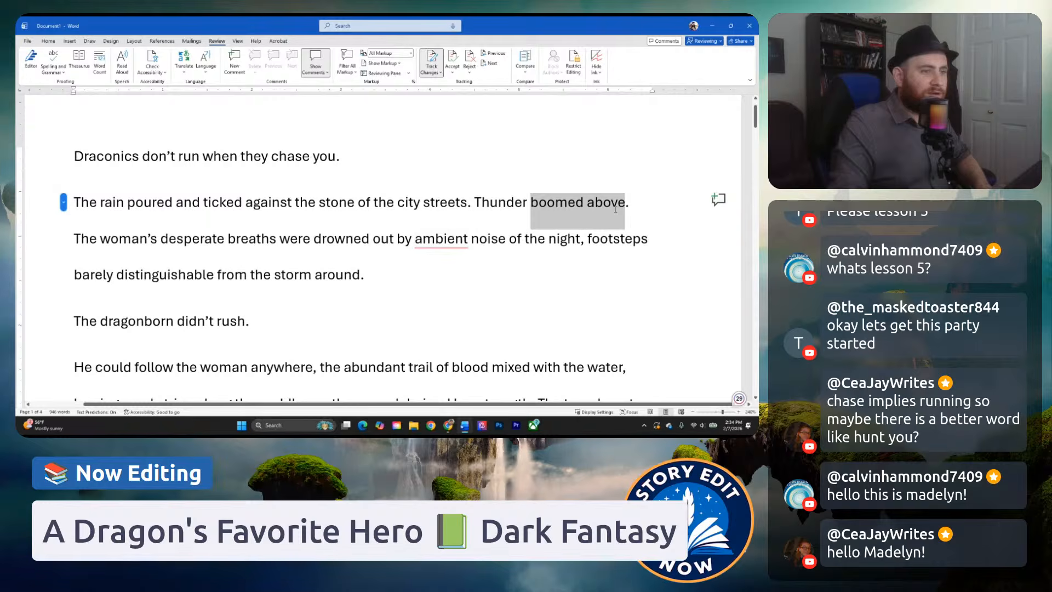
key("BackSpace")
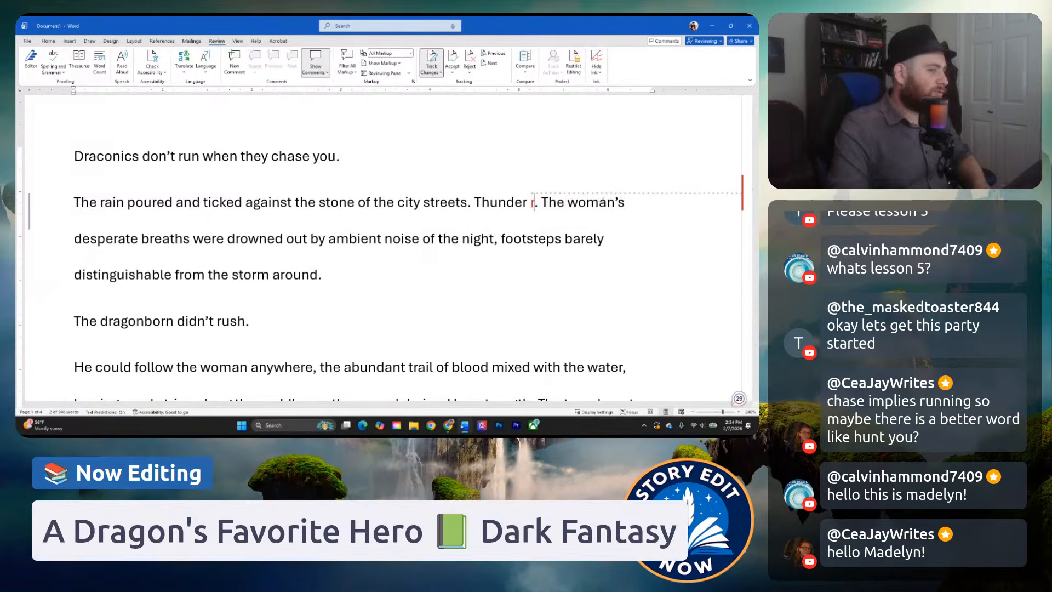
type("roared in the distance")
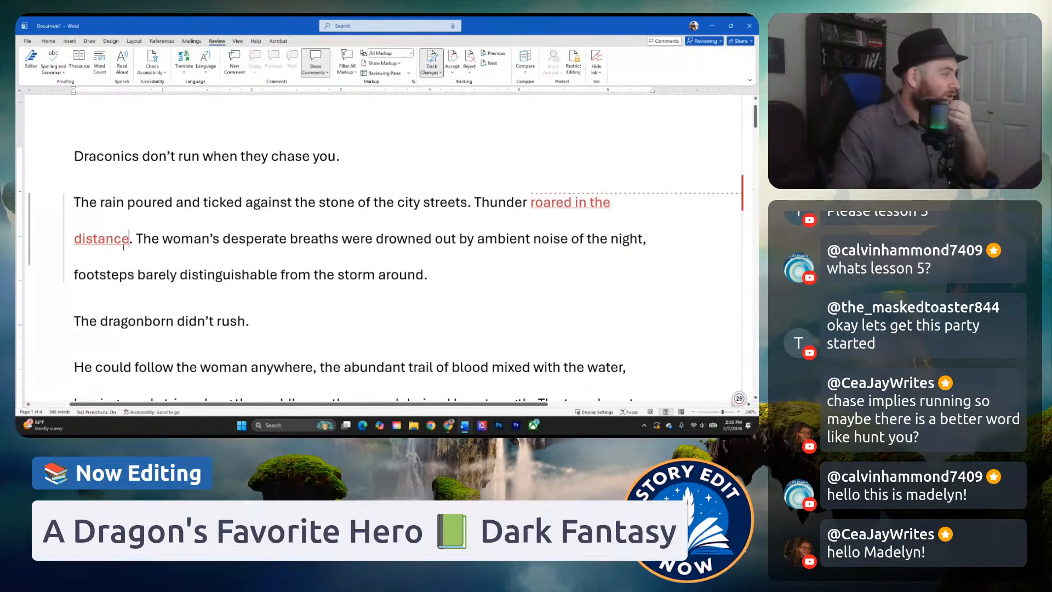
Replace "roared in the distance" with "boomed" in the thunder sentence.
left_click_drag(130, 239, 574, 204)
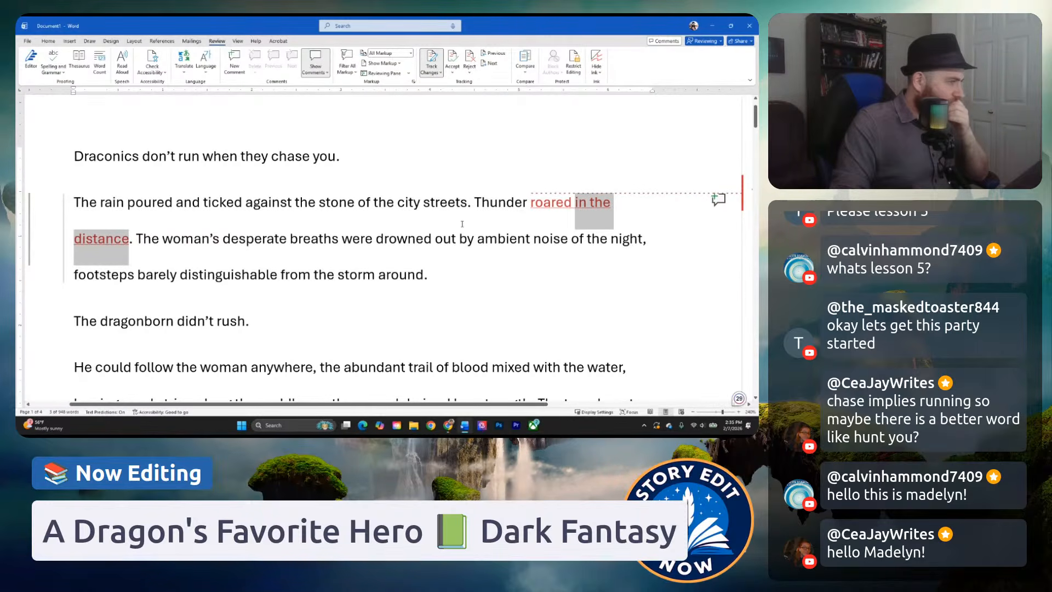
key("BackSpace")
key("BackSpace")
key("BackSpace")
key("BackSpace")
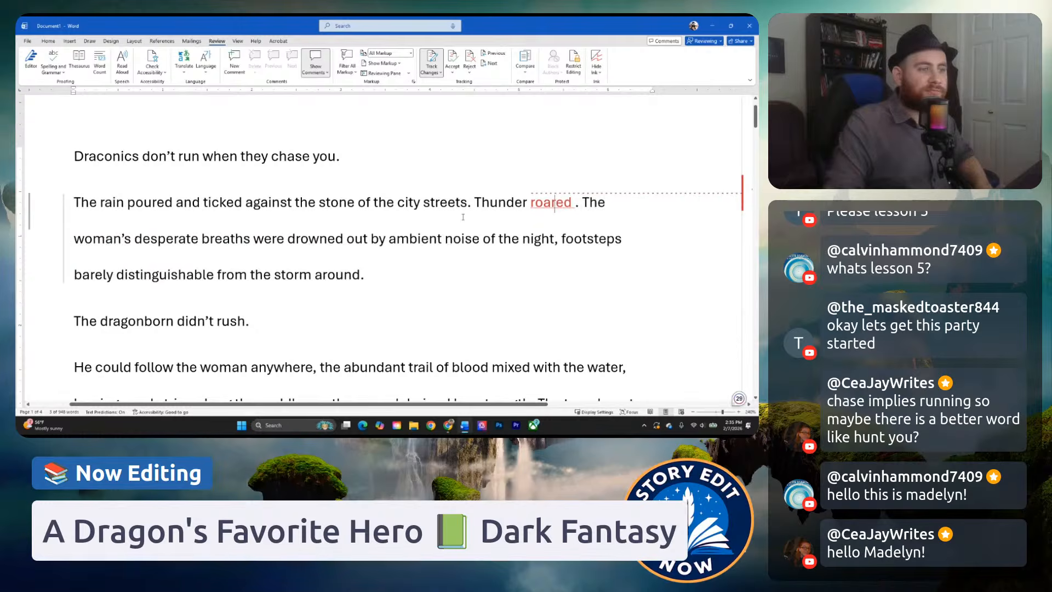
key("BackSpace")
key("BackSpace")
key("BackSpace")
key("BackSpace")
type("boom")
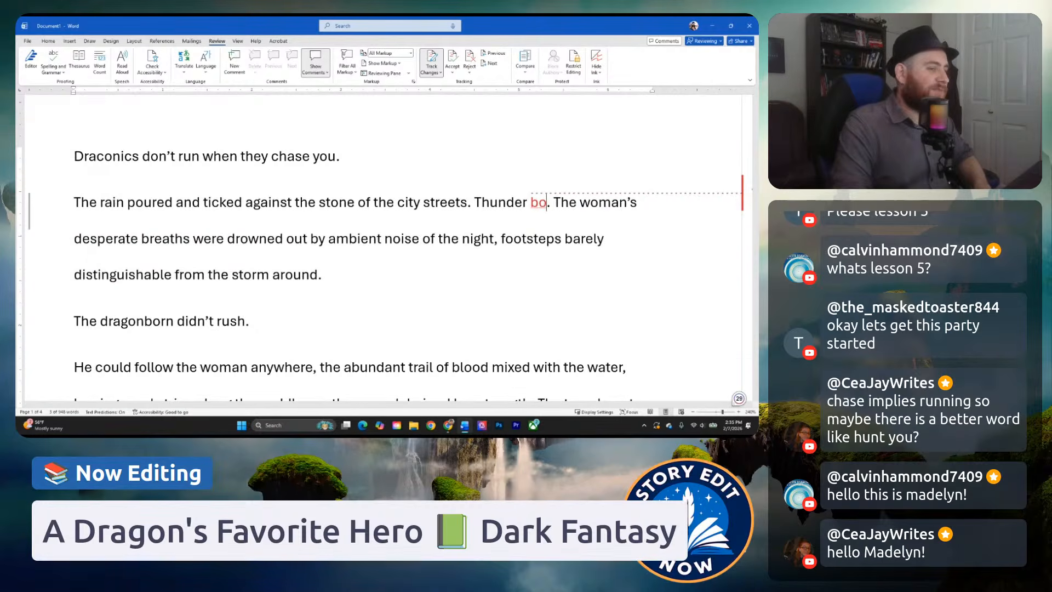
type("ed")
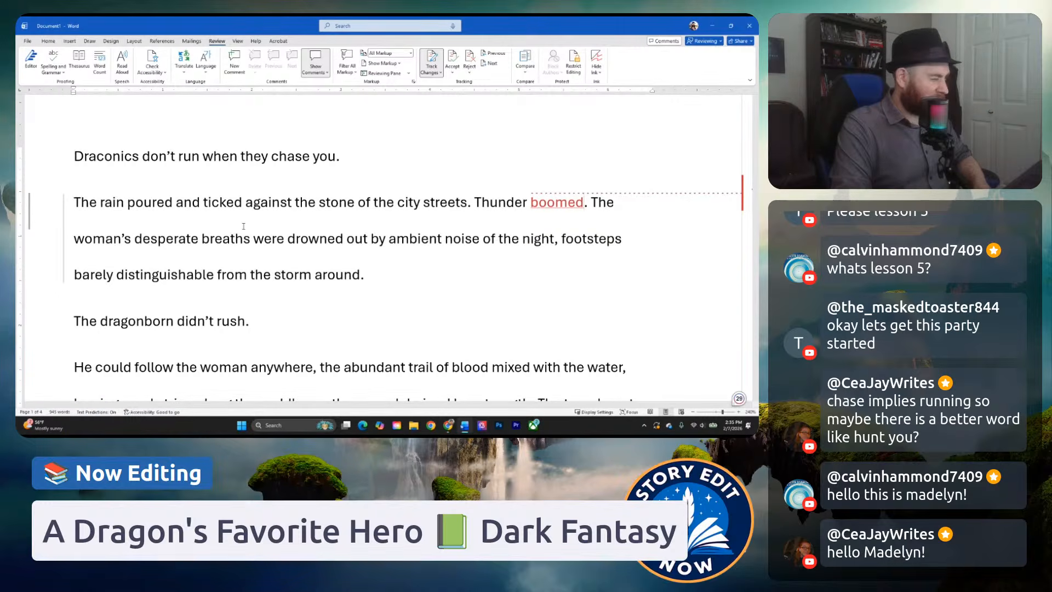
left_click(399, 216)
left_click(152, 206)
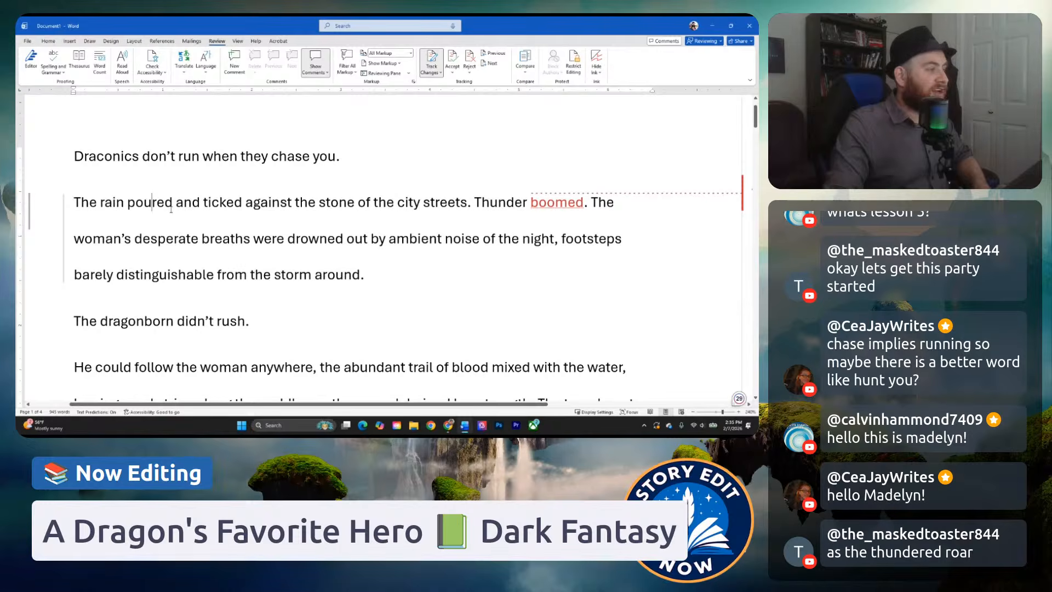
left_click(261, 203)
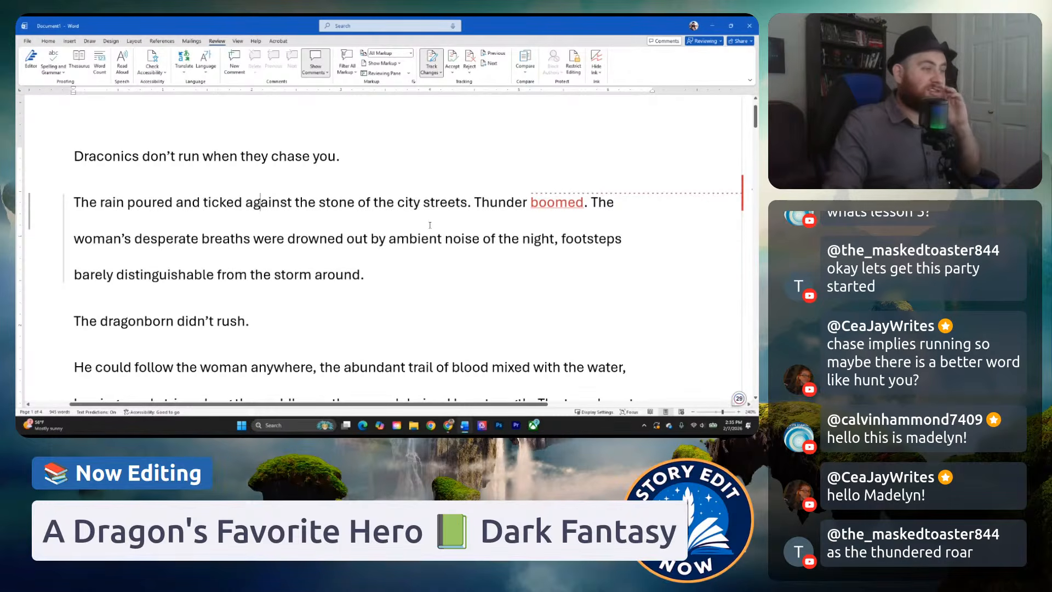
left_click(585, 201)
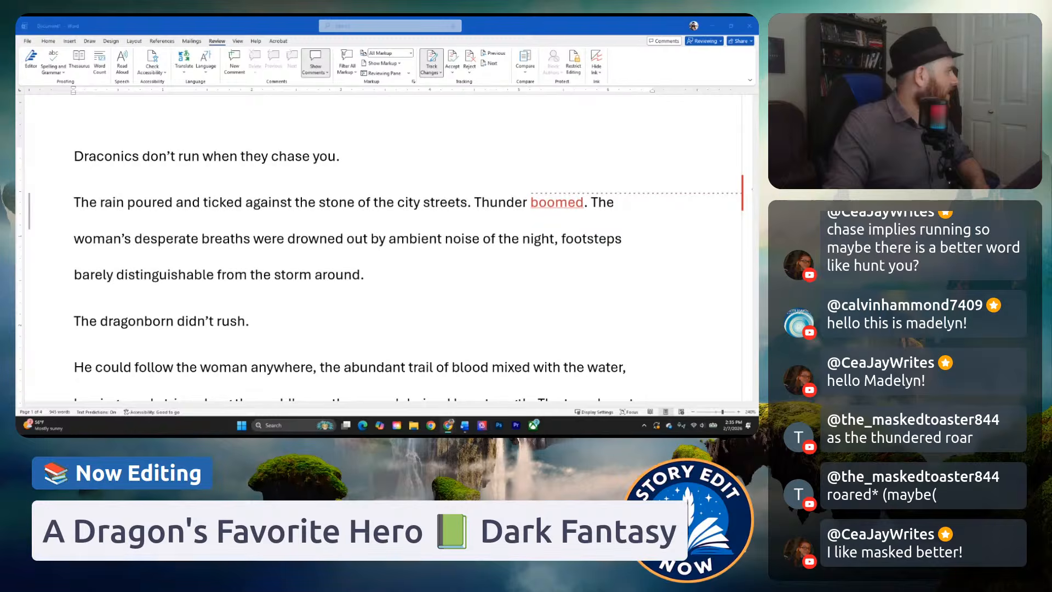
Switch to Chrome and read the Google results for "thunder vs. lightning" on whether the two are the same, enlarging the page to 200%.
left_click_drag(16, 88, 242, 17)
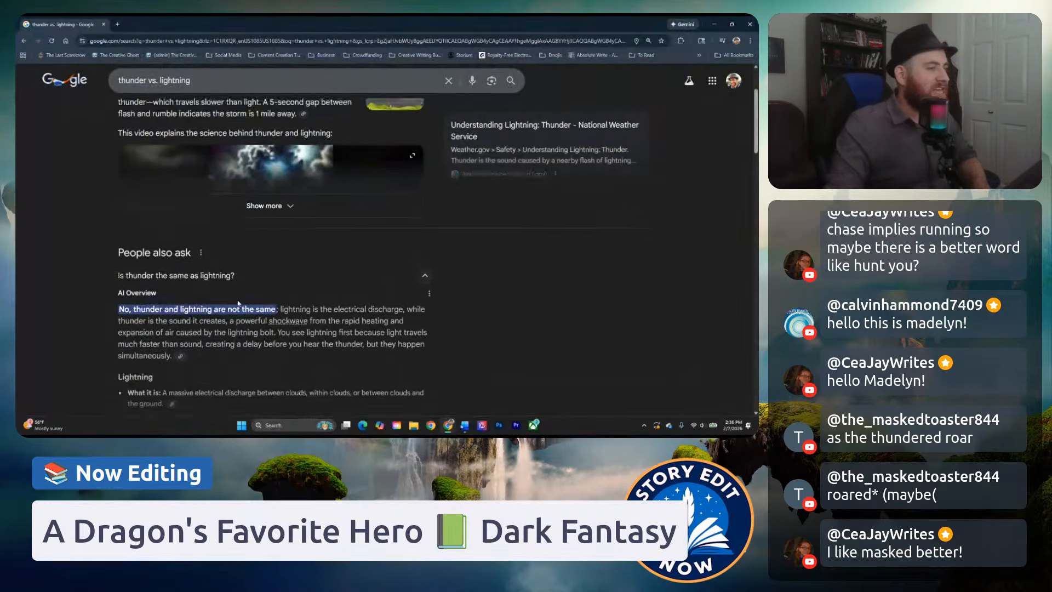
scroll(295, 296, "down", 1)
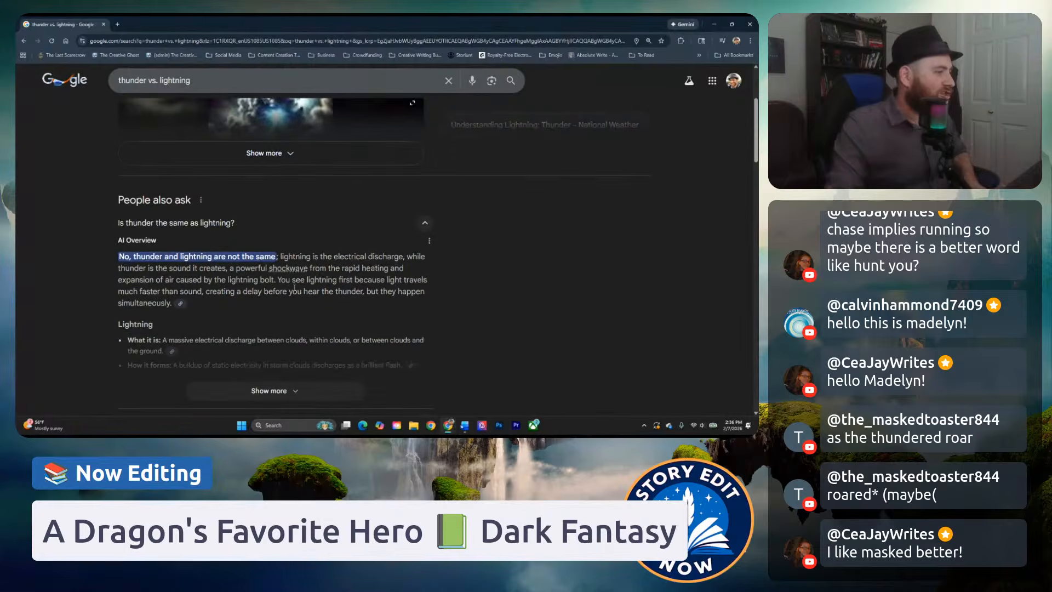
key("ctrl+plus")
key("ctrl+plus")
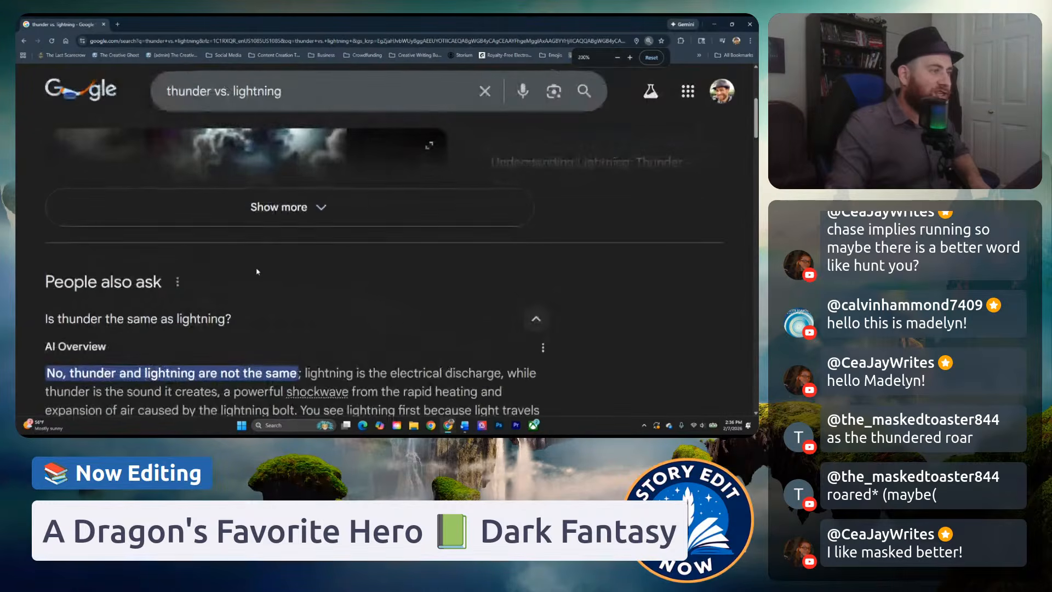
scroll(66, 269, "down", 2)
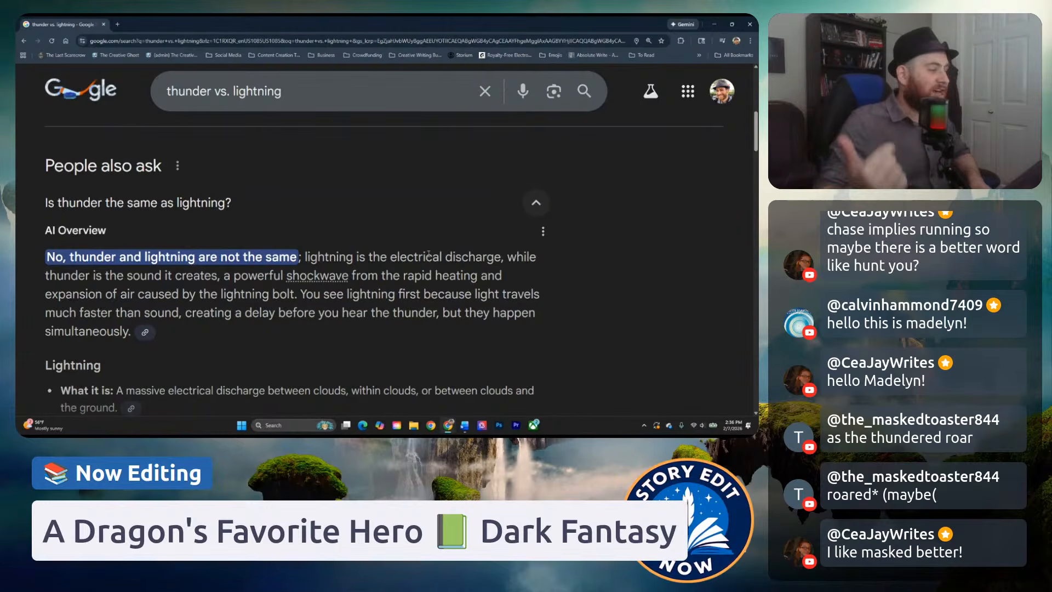
Switch back to Word and try extending the thunder sentence after "boomed" with "wrapping the quiet city in".
key("alt+Tab")
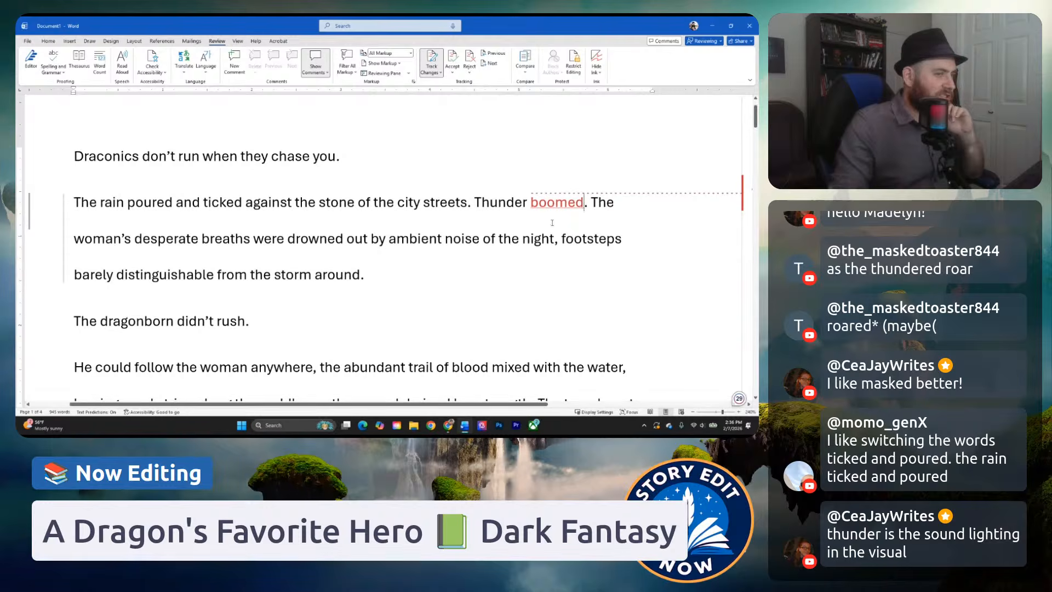
left_click(442, 211)
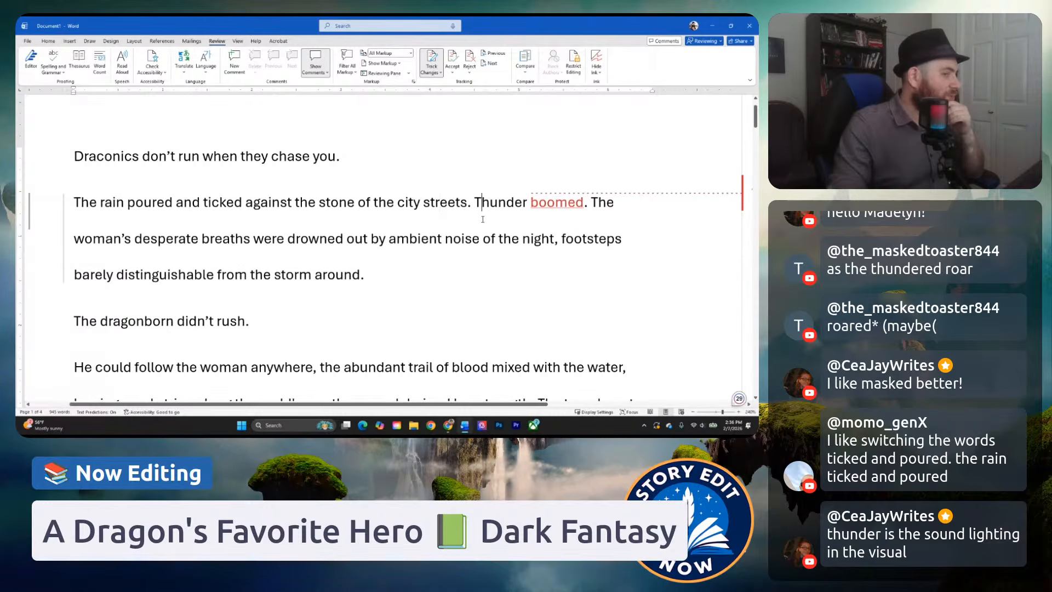
left_click(584, 205)
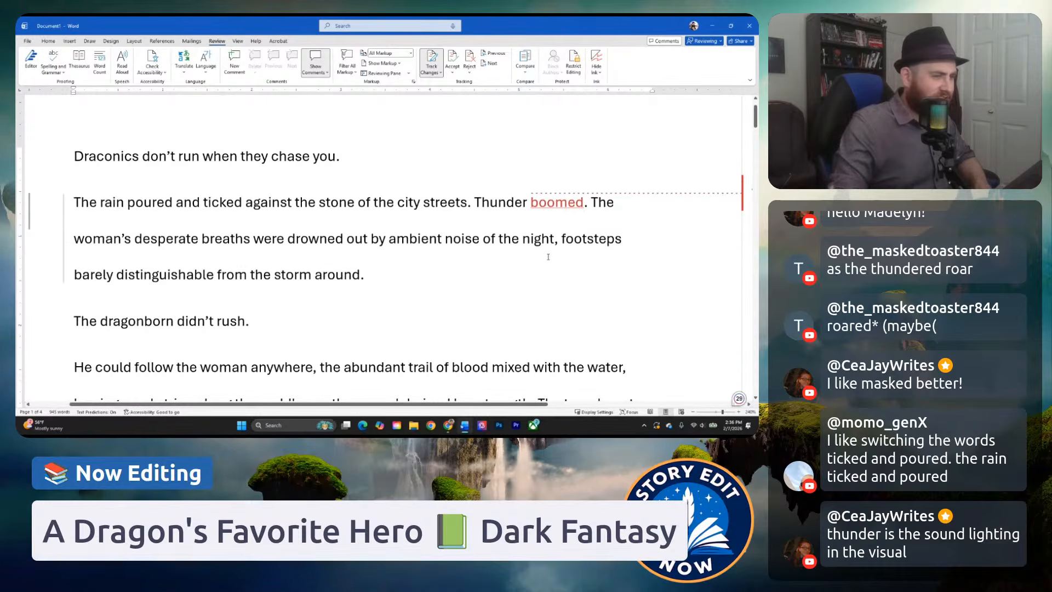
scroll(548, 257, "down", 1)
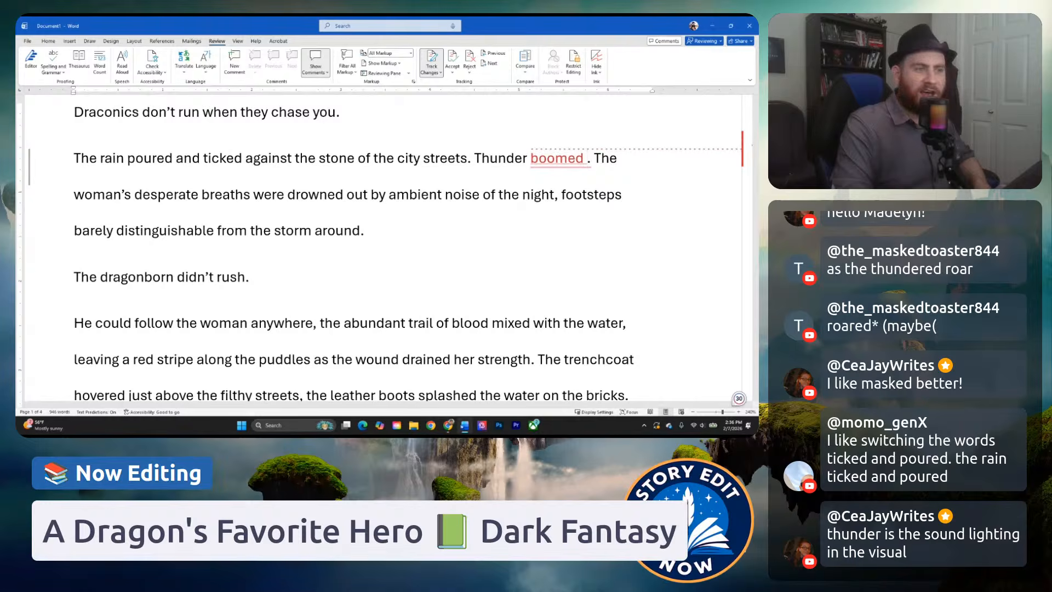
type("wrapping the wor")
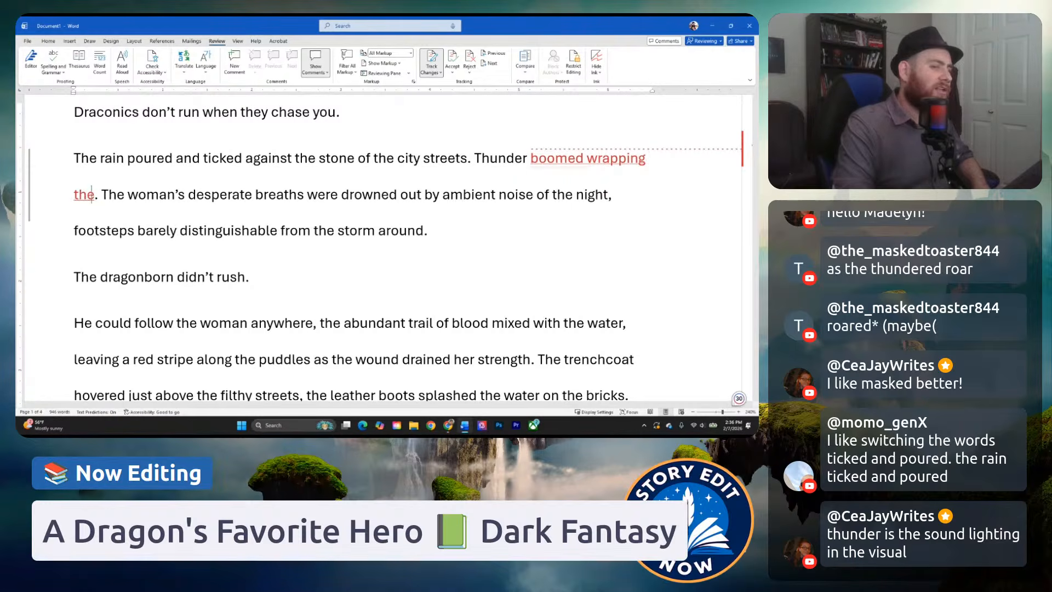
type("ld")
key("BackSpace")
key("BackSpace")
key("BackSpace")
key("BackSpace")
key("BackSpace")
key("BackSpace")
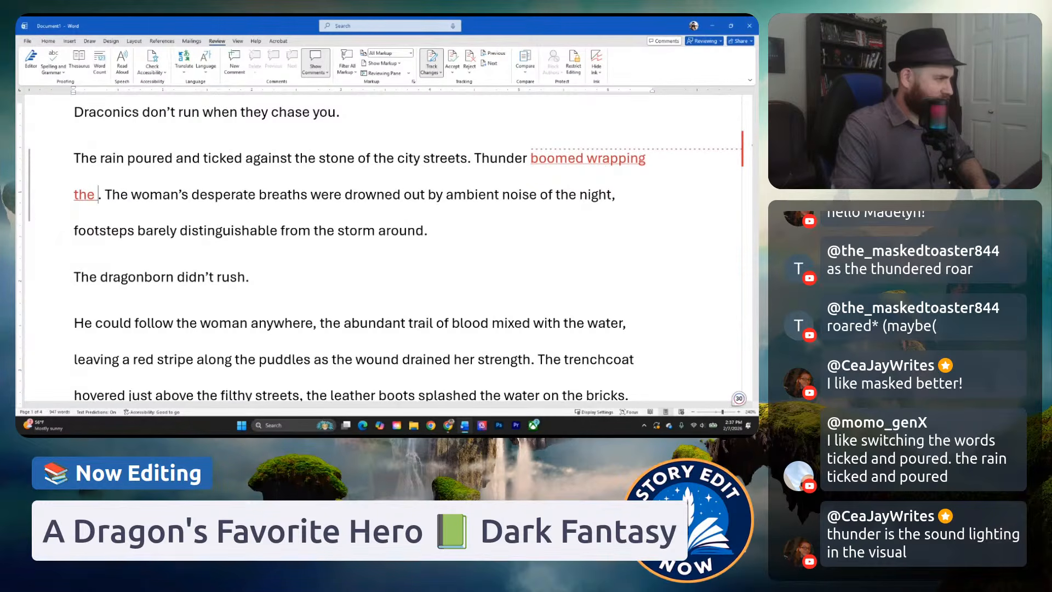
type("quiet ci")
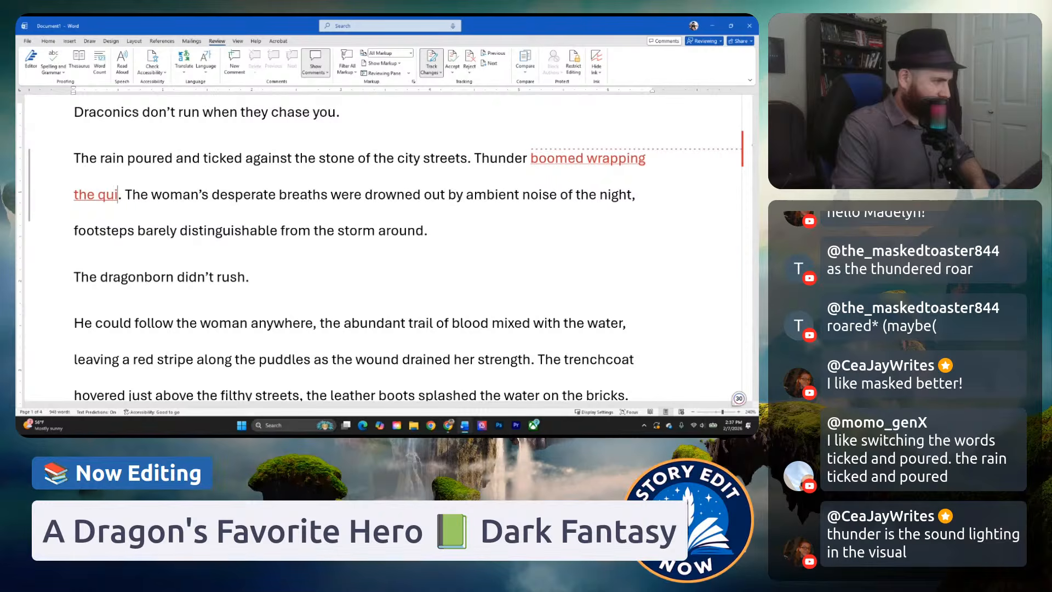
type("ty in")
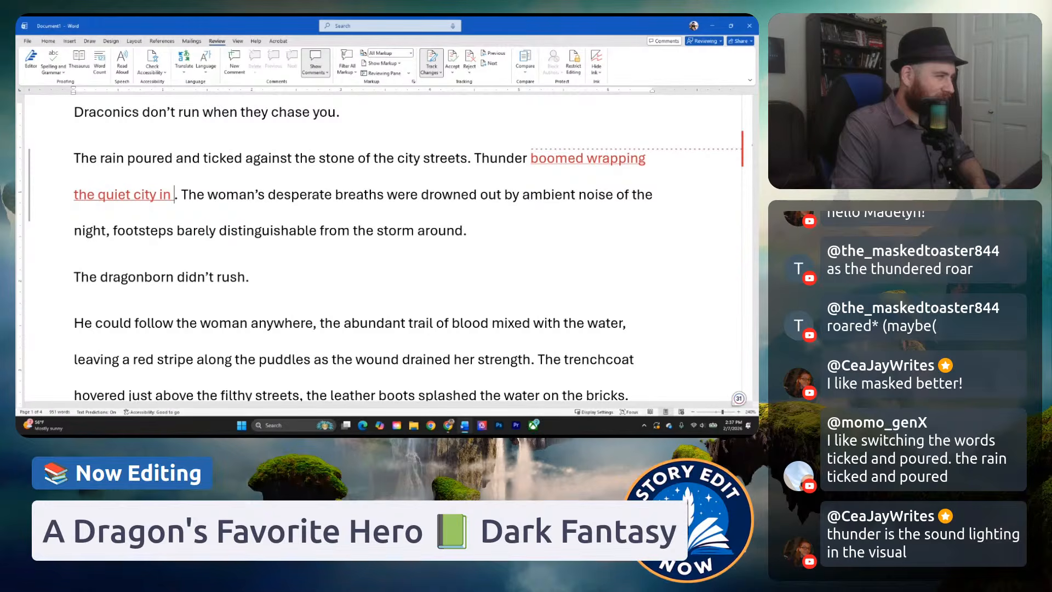
Delete the phrase "wrapping the quiet city in" from the end of the thunder sentence.
key("BackSpace")
key("BackSpace")
key("BackSpace")
key("BackSpace")
key("BackSpace")
key("BackSpace")
key("BackSpace")
key("BackSpace")
key("BackSpace")
key("BackSpace")
key("BackSpace")
key("BackSpace")
key("BackSpace")
key("BackSpace")
key("BackSpace")
key("BackSpace")
key("BackSpace")
key("BackSpace")
key("BackSpace")
key("BackSpace")
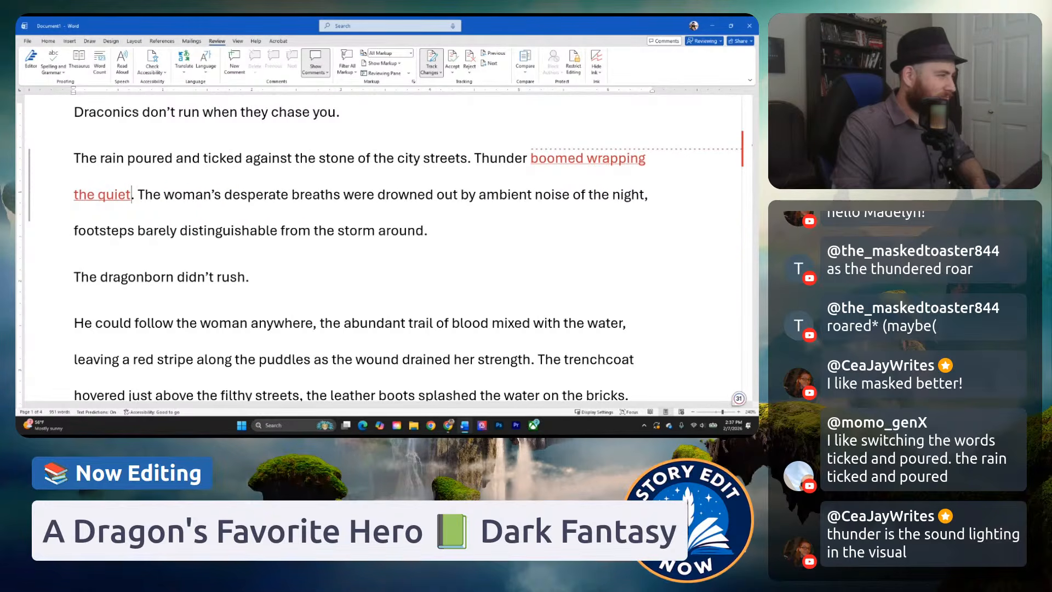
key("BackSpace")
key("BackSpace")
key("BackSpace")
key("BackSpace")
key("BackSpace")
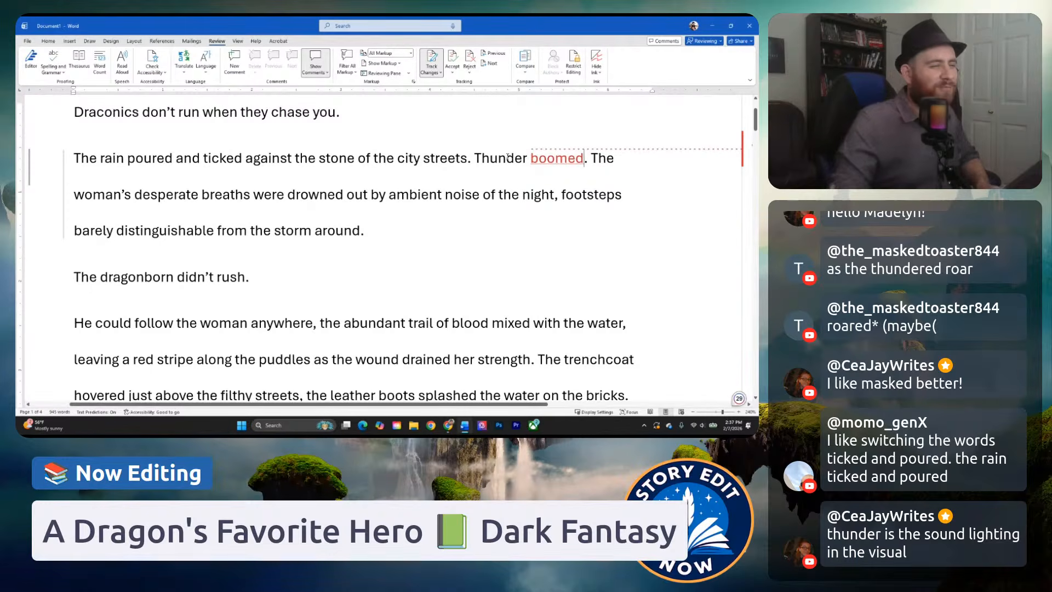
Replace "The" with "A" at the start of the sentence about the woman's desperate breaths.
left_click_drag(475, 159, 553, 162)
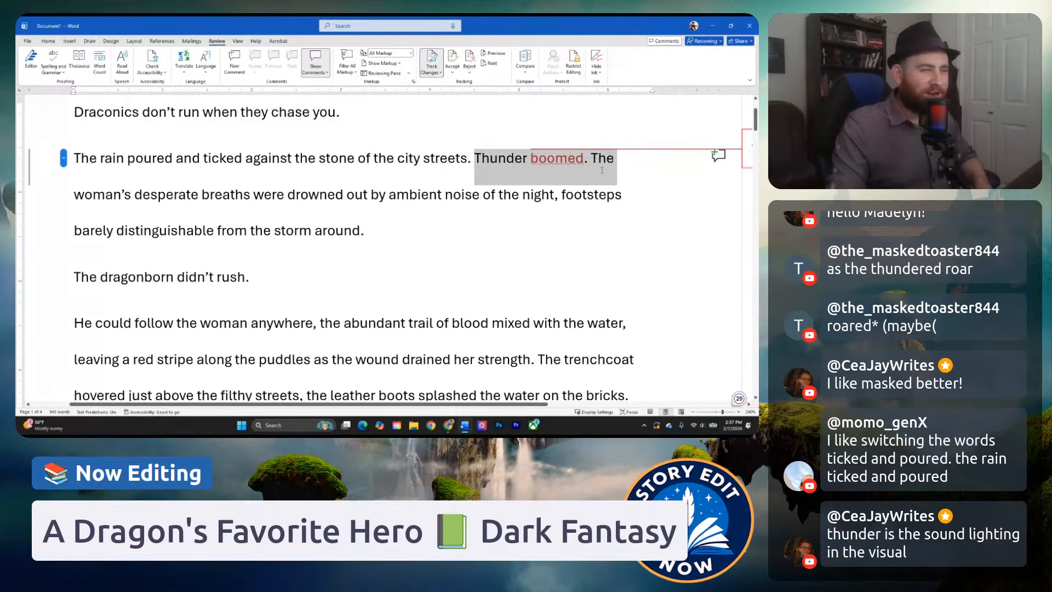
left_click(533, 160)
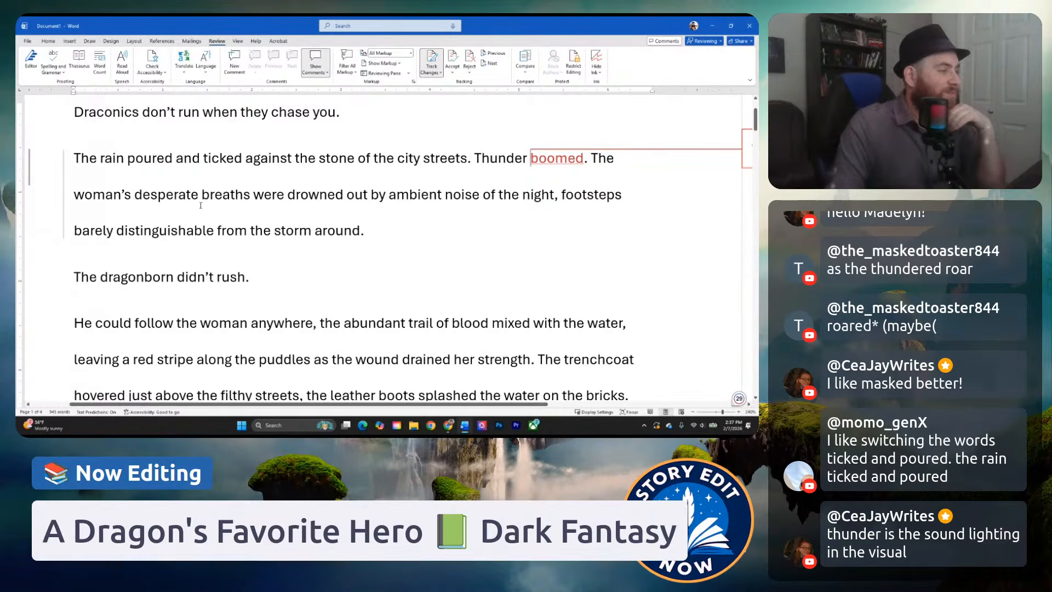
left_click(437, 194)
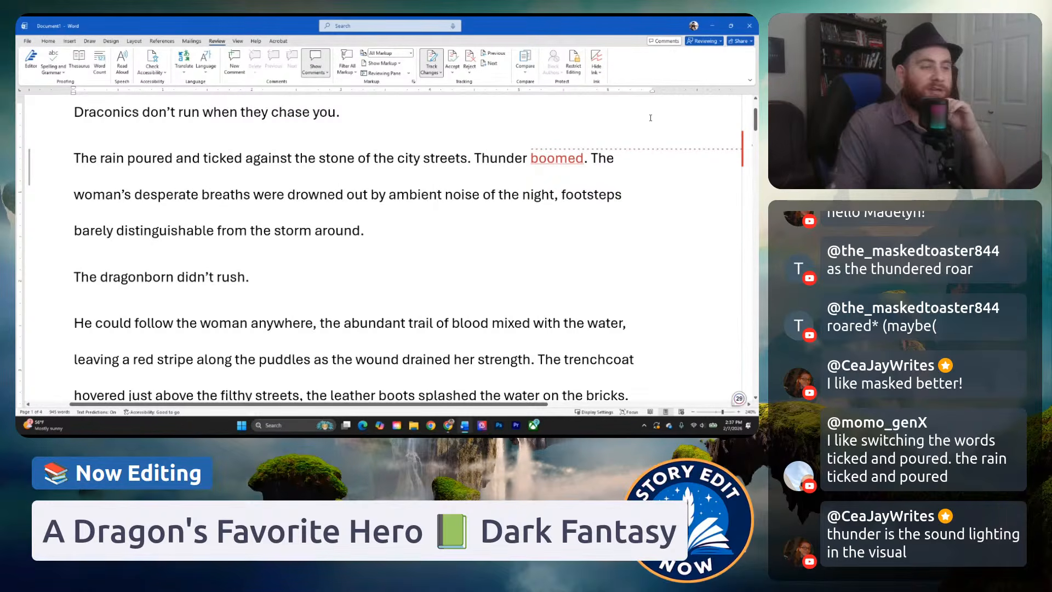
left_click(592, 157)
left_click_drag(592, 158, 135, 196)
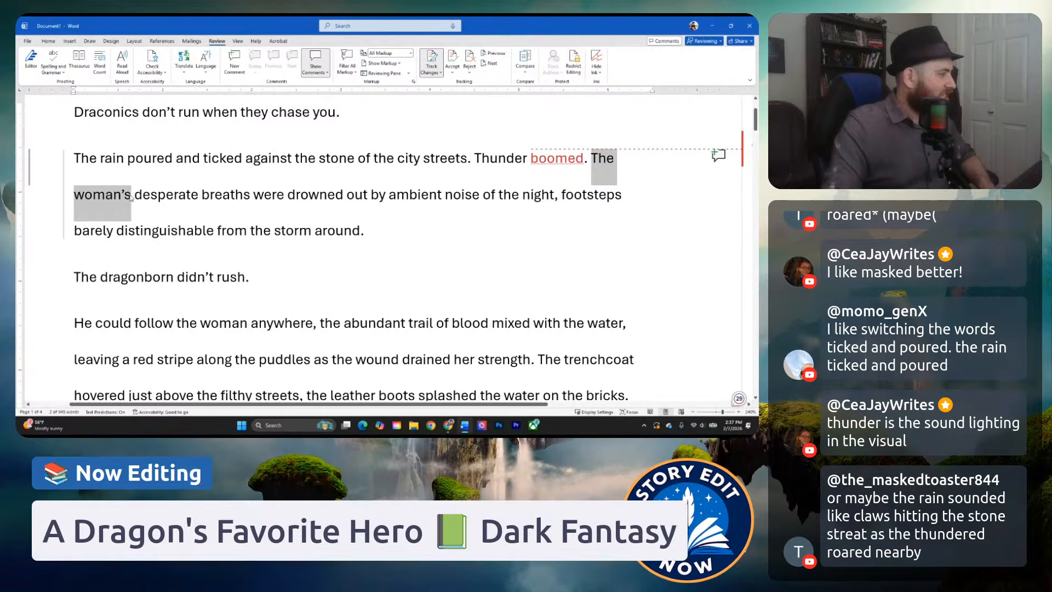
left_click(131, 197)
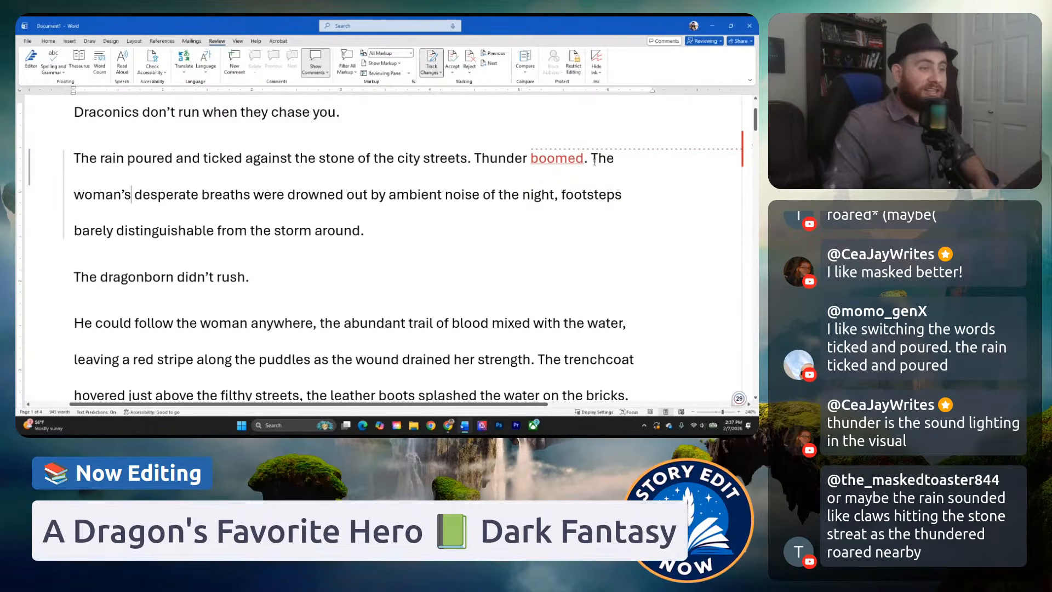
left_click_drag(591, 160, 616, 163)
type("A")
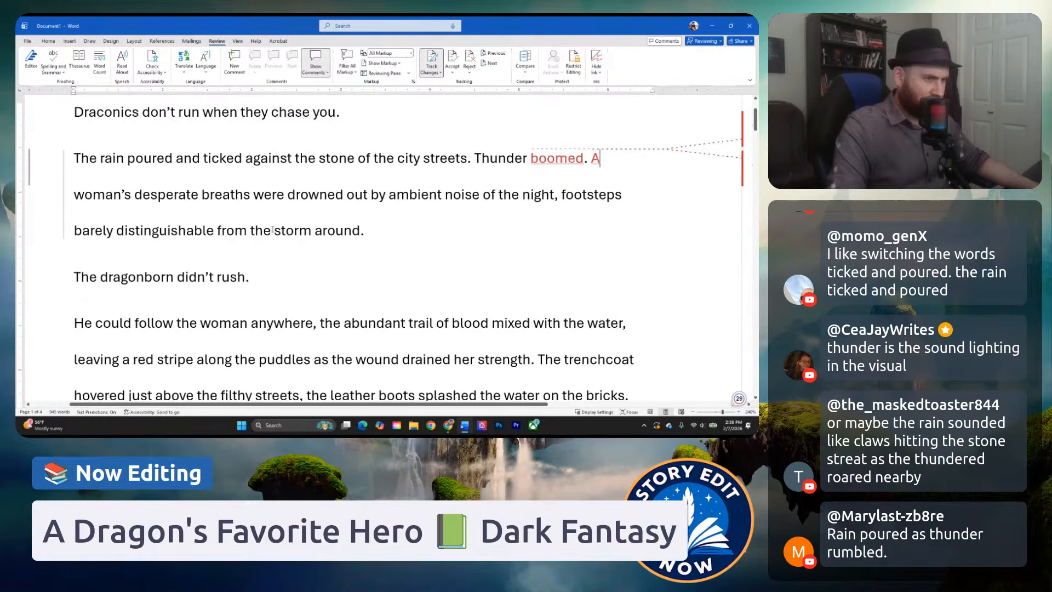
Try inserting "the" before "ambient noise" in the woman's breaths sentence, and undo the insertion.
left_click(210, 195)
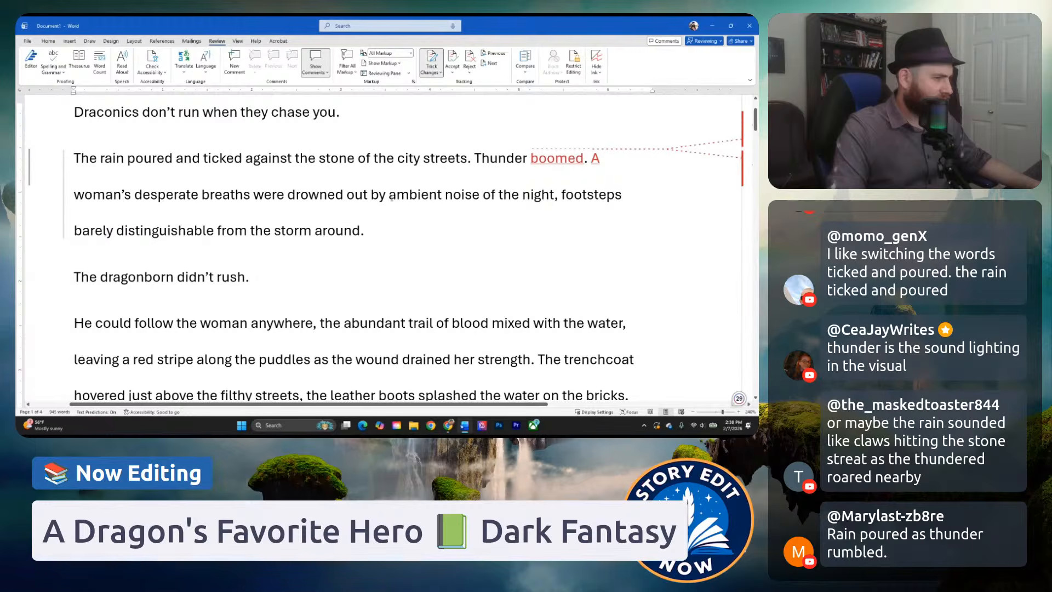
left_click(390, 195)
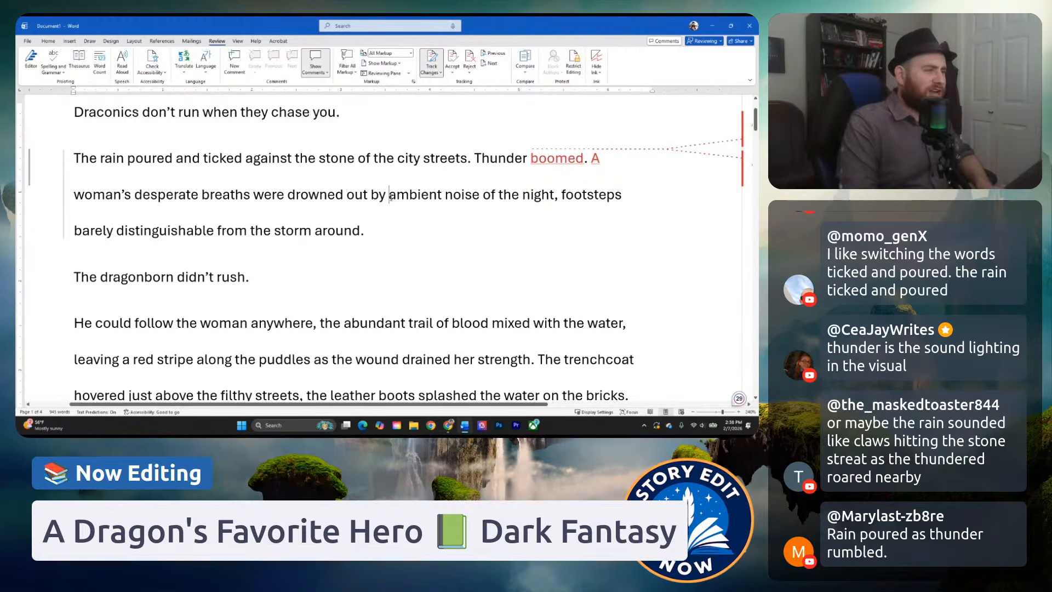
type("the")
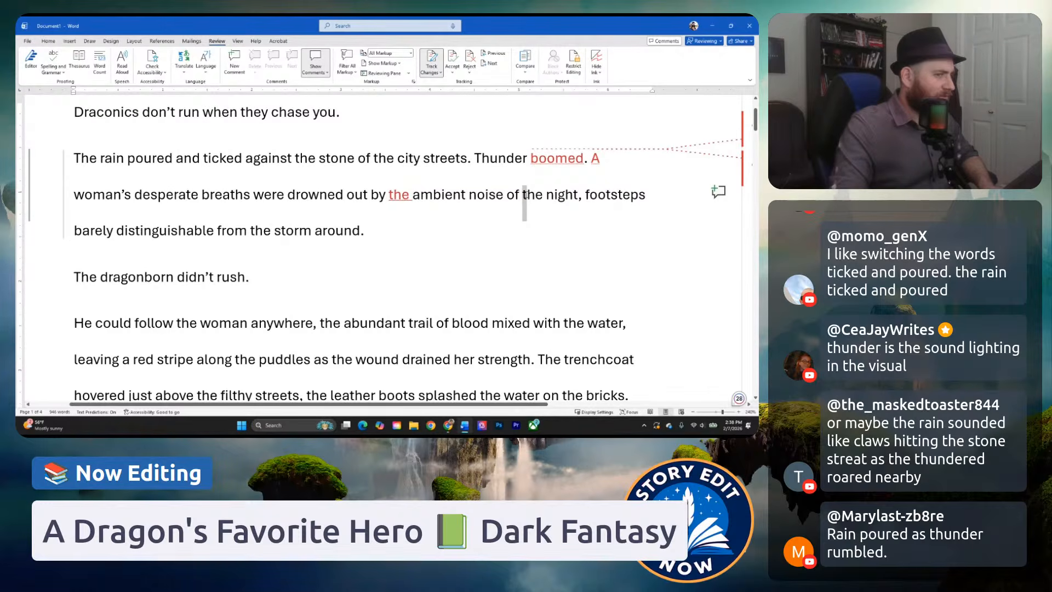
left_click_drag(530, 196, 542, 196)
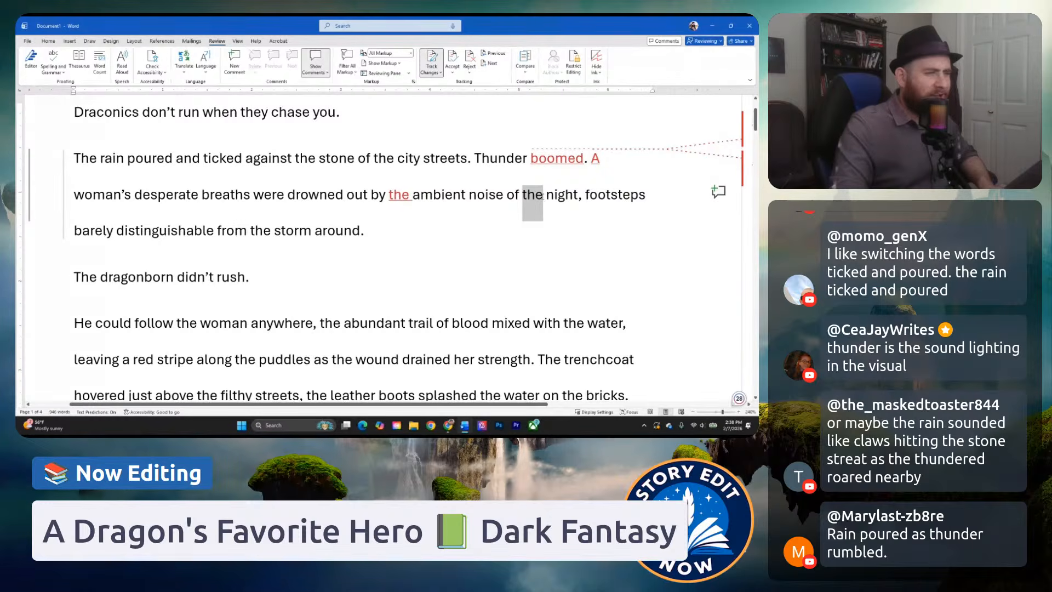
left_click(535, 196)
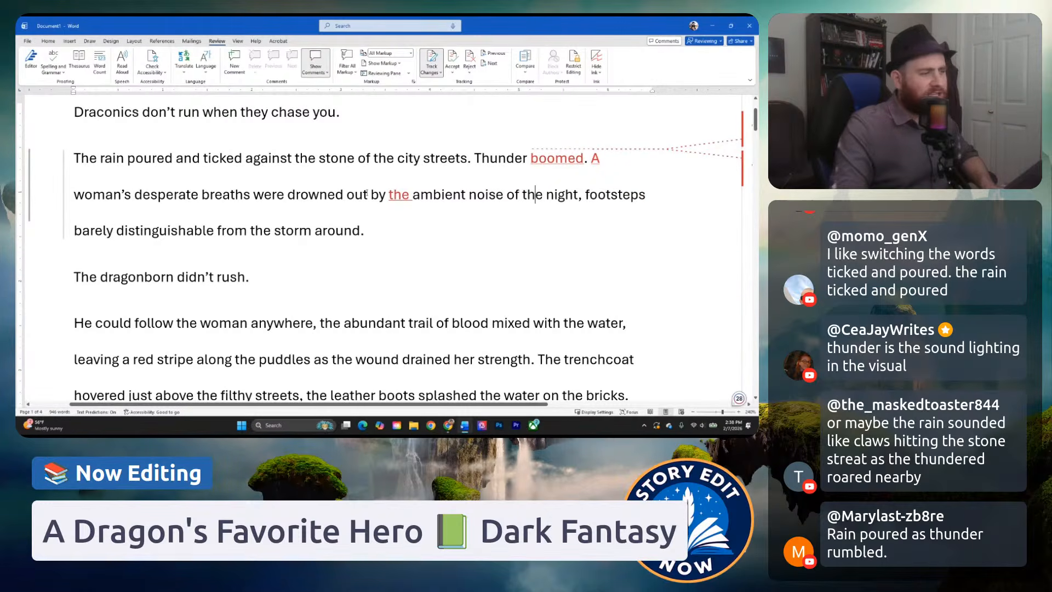
mouse_move(389, 196)
left_mouse_down()
mouse_move(412, 198)
mouse_move(390, 200)
left_mouse_up()
left_click(407, 197)
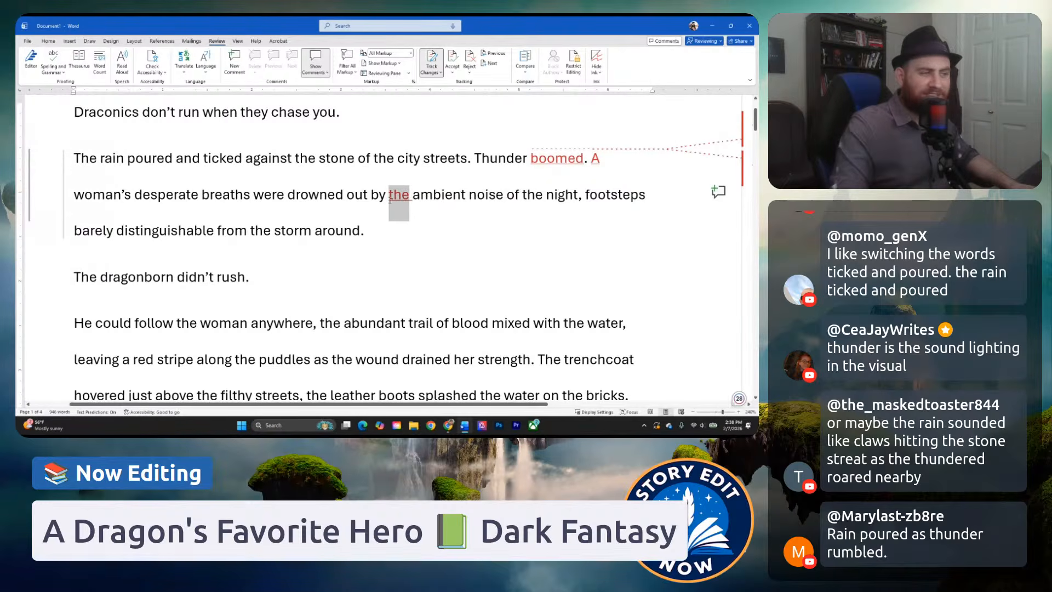
double_click(535, 198)
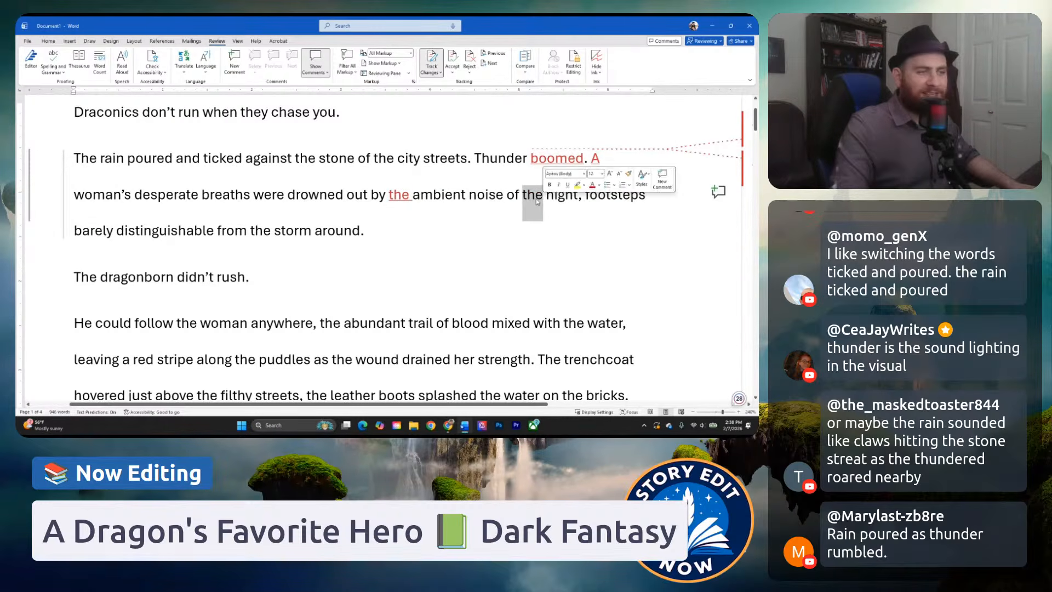
left_click(536, 202)
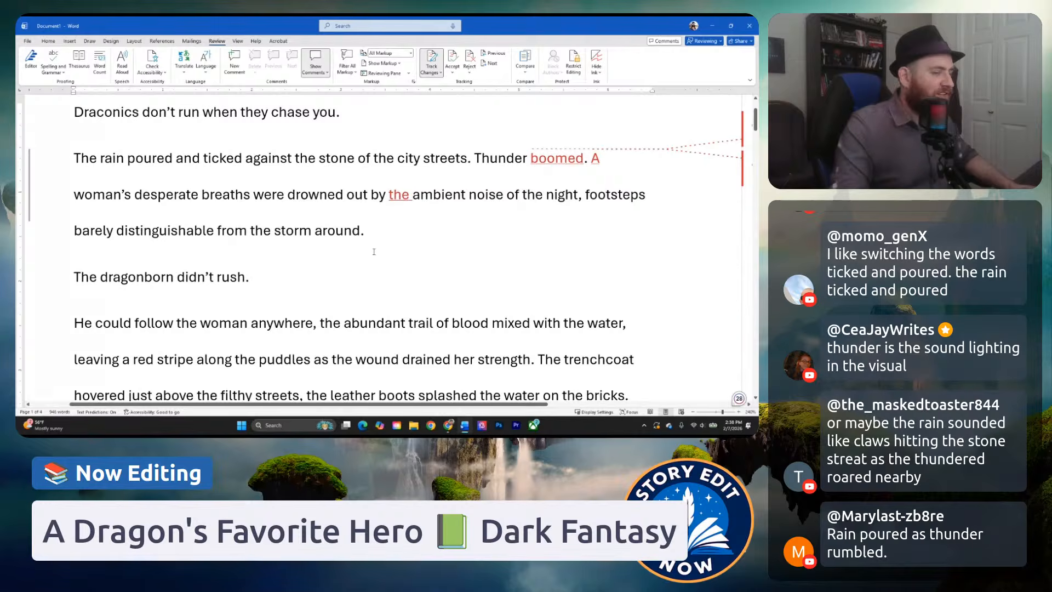
left_click(251, 211)
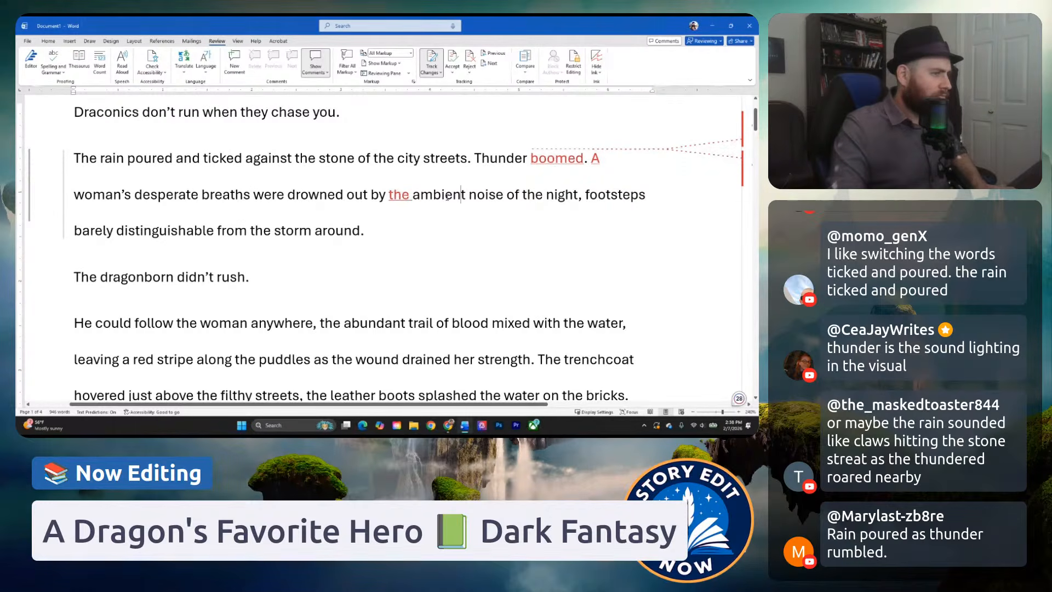
key("ctrl+z")
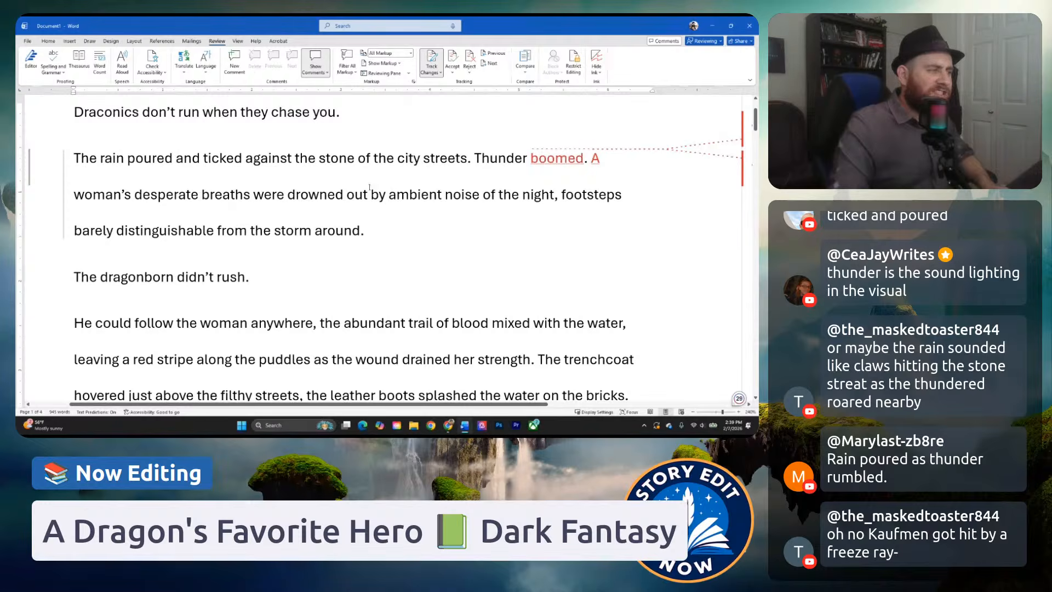
Replace "ambient noise" in the woman's breaths sentence with "the booming of thunder".
left_click_drag(389, 195, 481, 202)
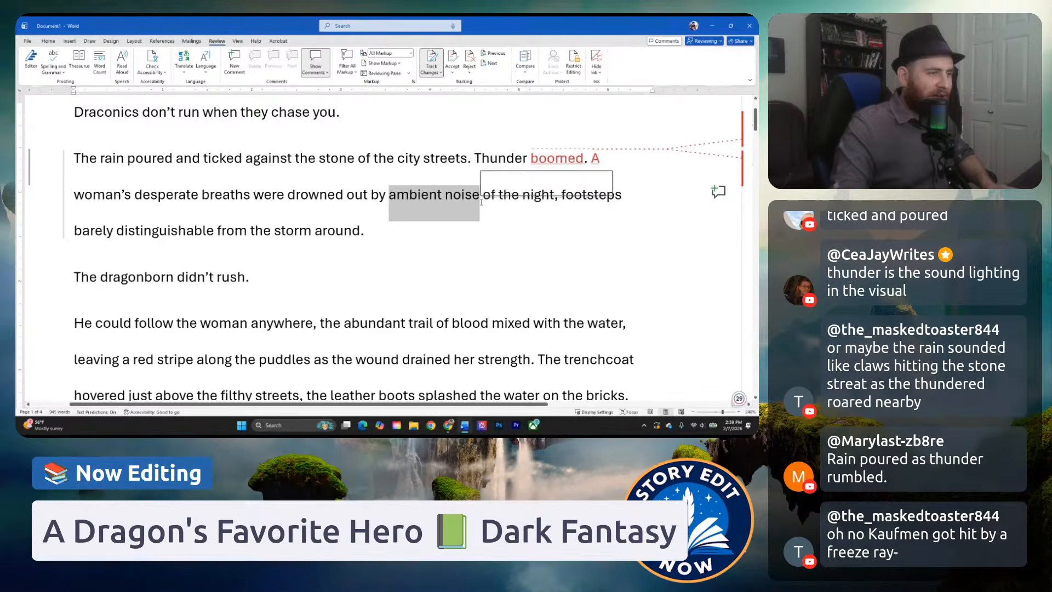
type("the booming o")
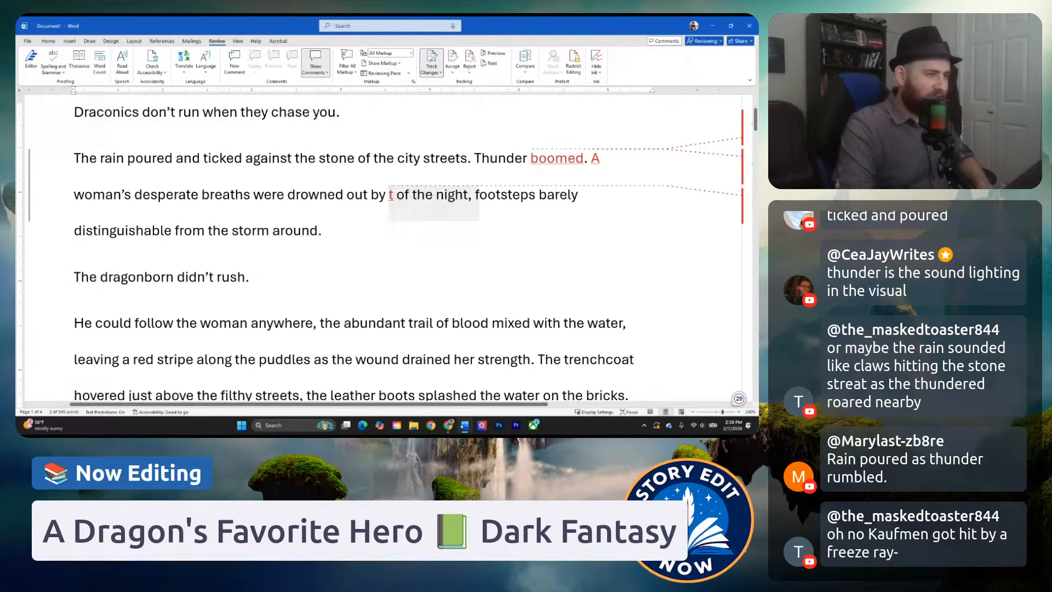
type("f thunder")
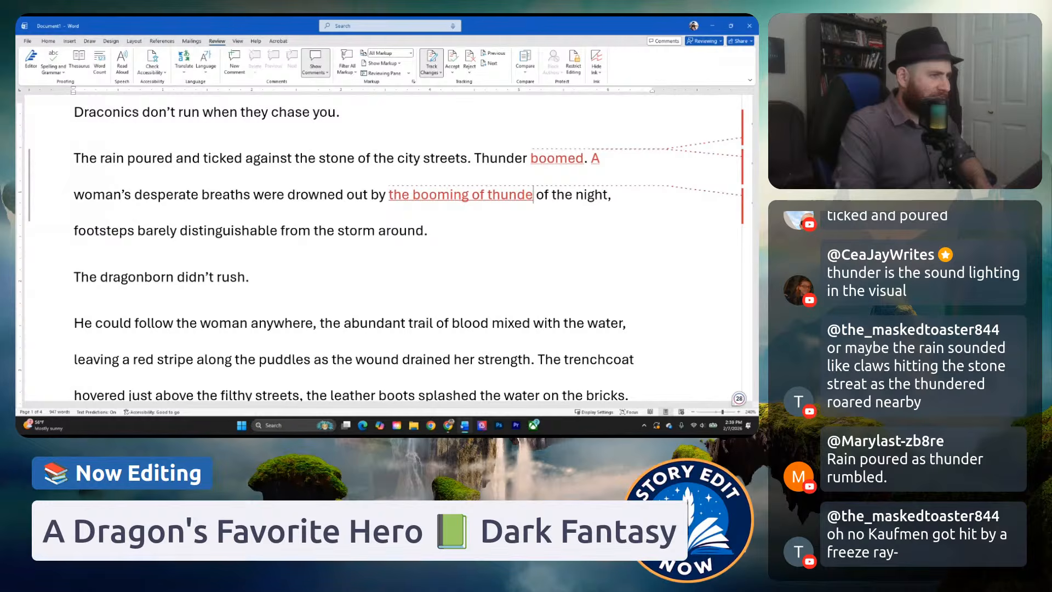
Replace "the booming of thunder" after "drowned out by" with "a cacophany of thunderous might.".
key("BackSpace")
key("BackSpace")
key("BackSpace")
key("BackSpace")
key("BackSpace")
key("BackSpace")
key("BackSpace")
key("BackSpace")
key("BackSpace")
key("BackSpace")
key("BackSpace")
key("BackSpace")
key("BackSpace")
key("BackSpace")
key("BackSpace")
key("BackSpace")
key("BackSpace")
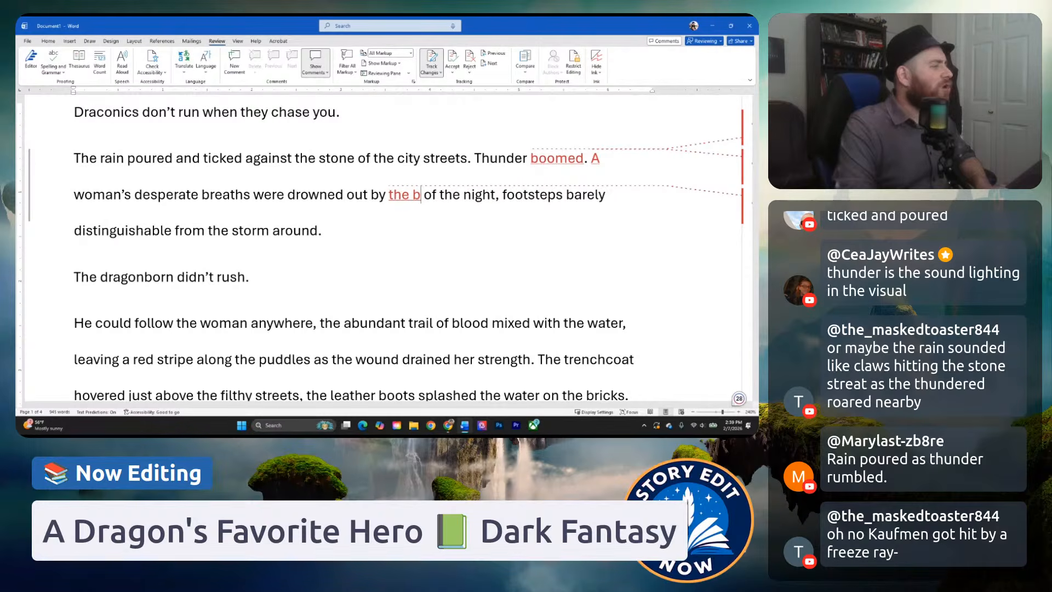
key("BackSpace")
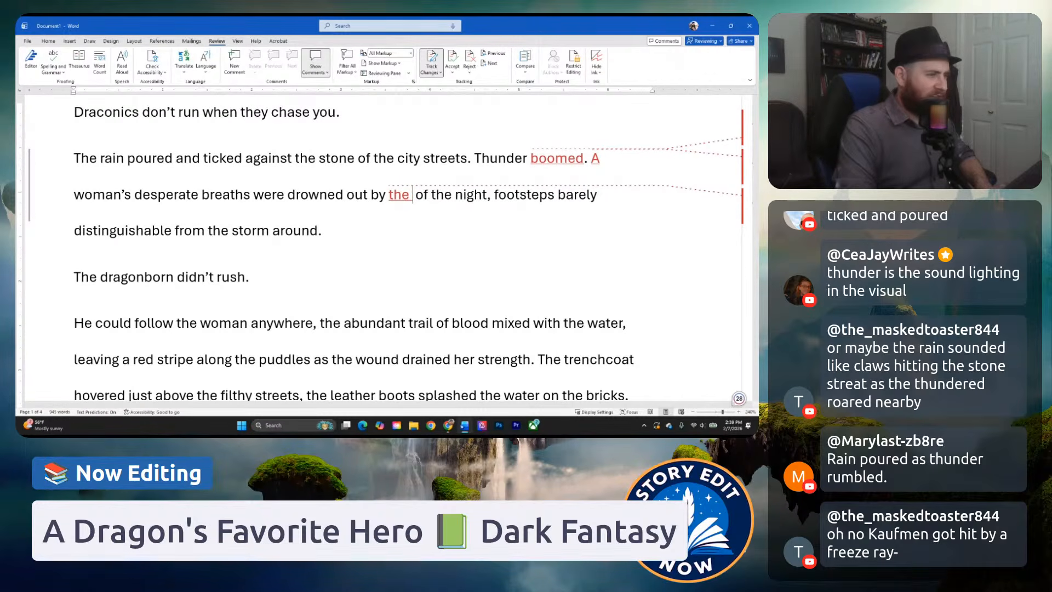
key("BackSpace")
key("BackSpace")
key("BackSpace")
key("BackSpace")
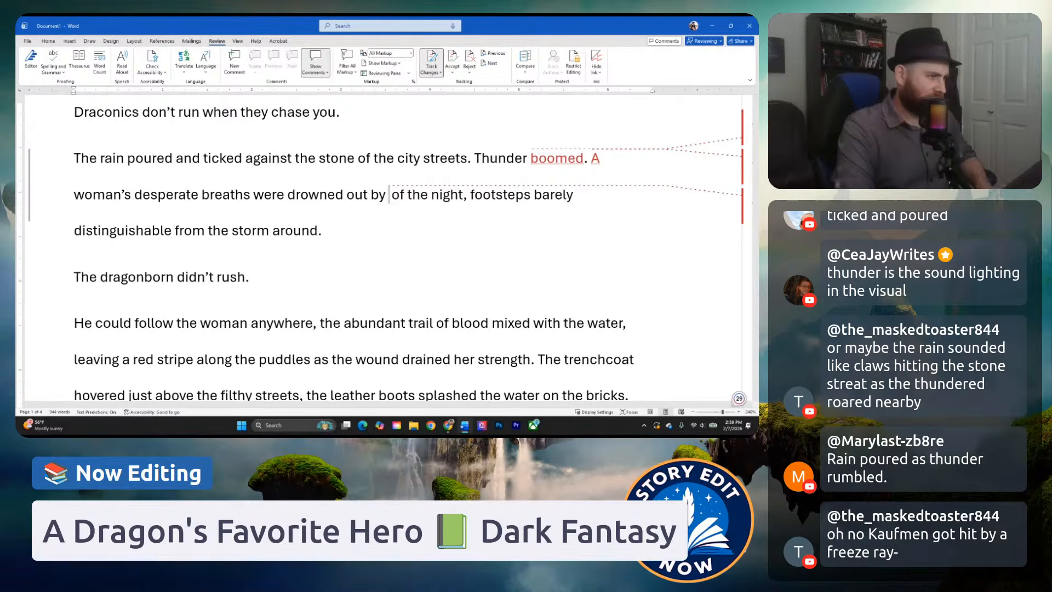
type("a ca")
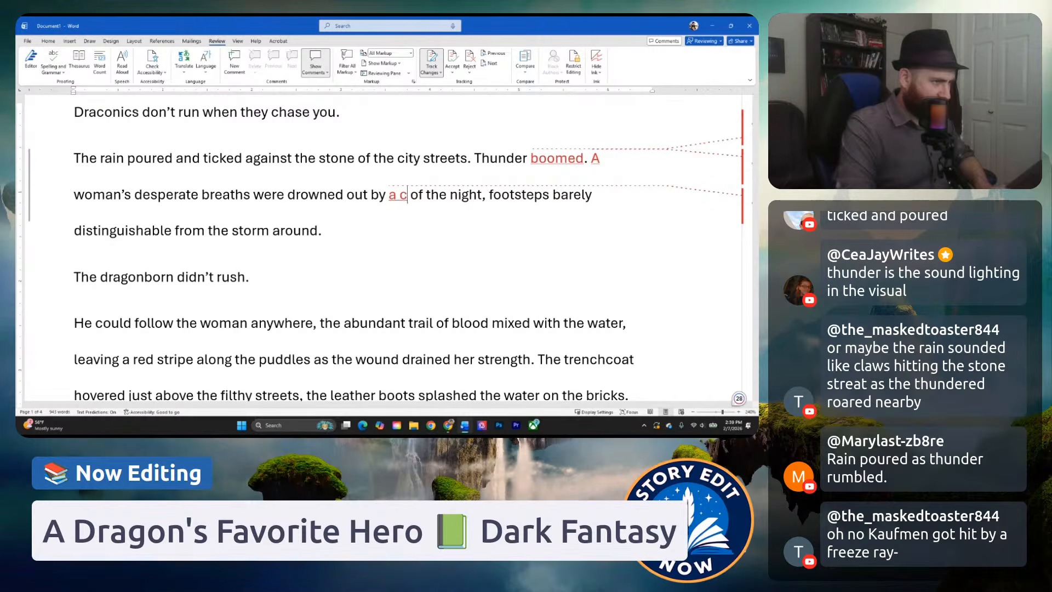
type("cophany of t")
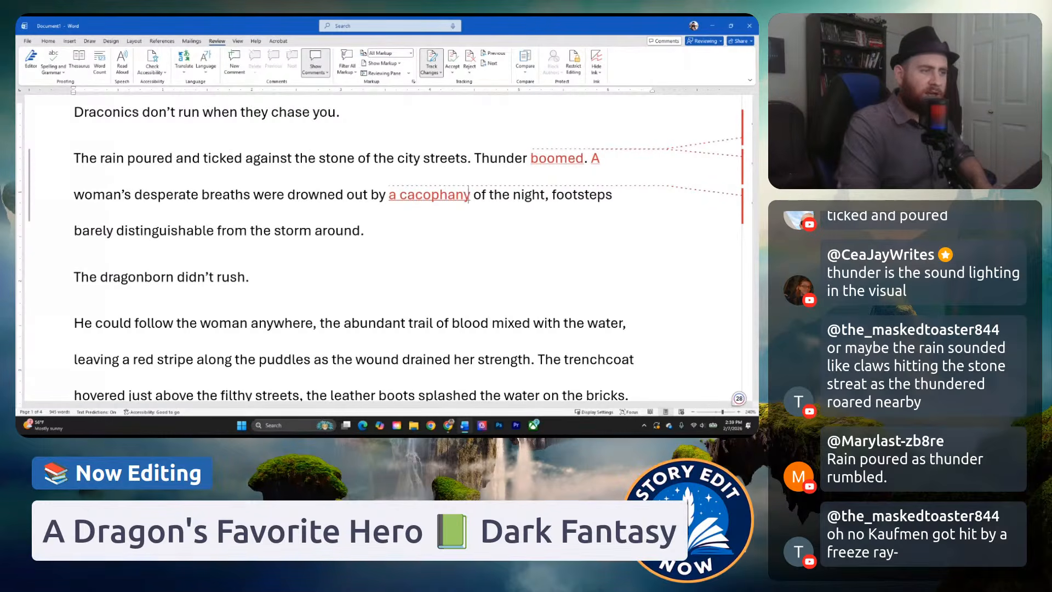
type("hunderous ")
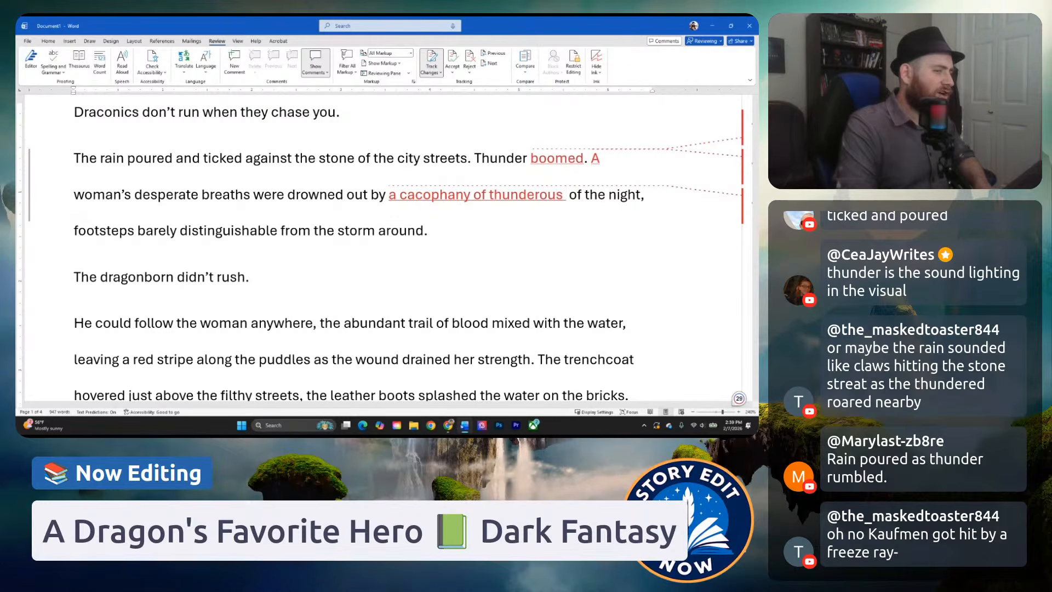
type("might.")
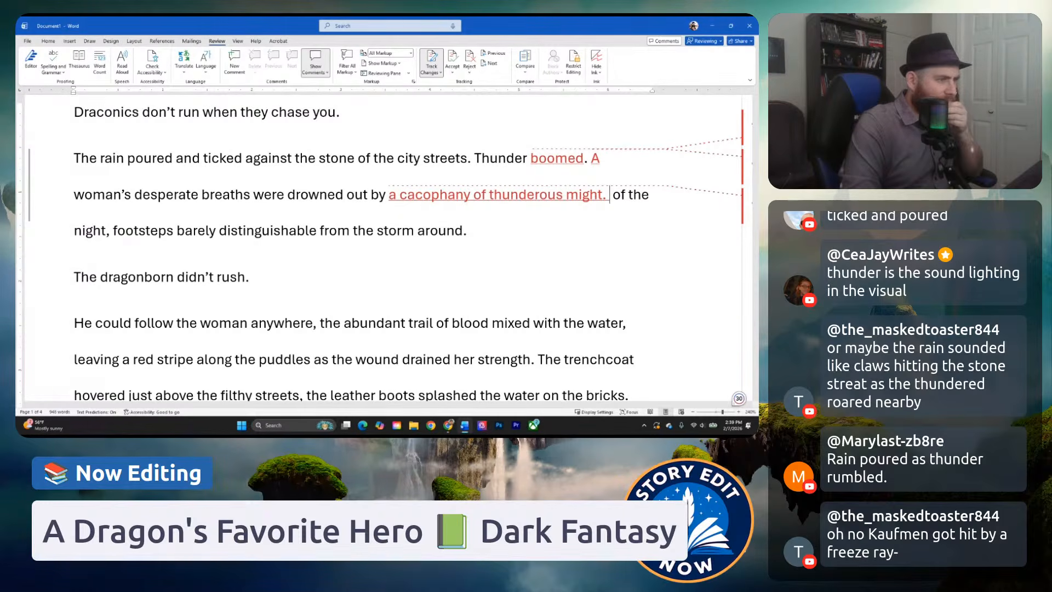
Delete "a cacophany of thunderous might." and try "thunder's" after "drowned out by" instead.
key("BackSpace")
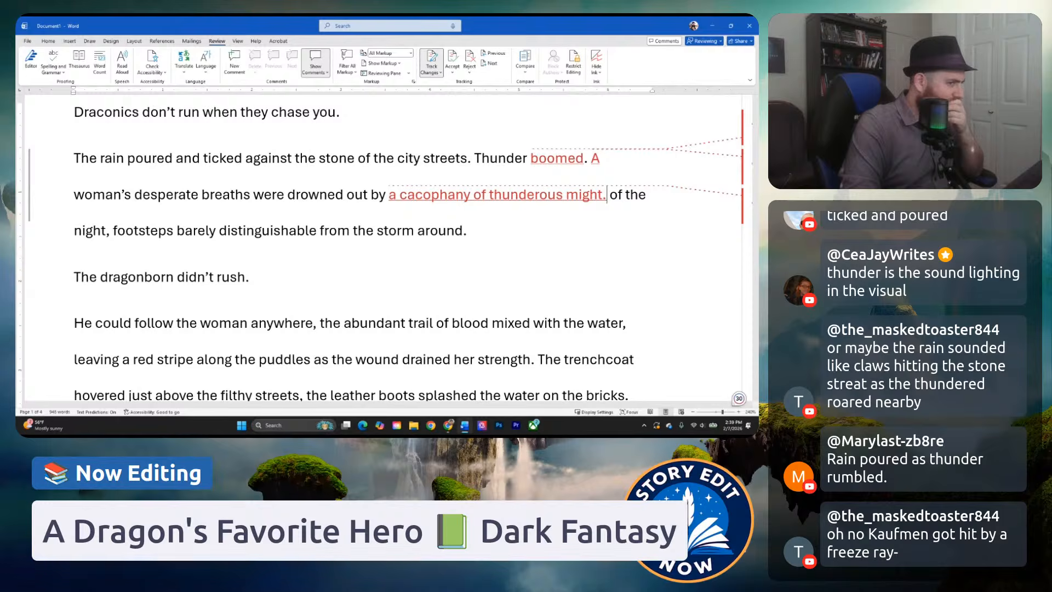
key("BackSpace")
key("BackSpace")
key("BackSpace")
key("BackSpace")
key("BackSpace")
key("BackSpace")
key("BackSpace")
key("BackSpace")
key("BackSpace")
key("BackSpace")
key("BackSpace")
key("BackSpace")
key("BackSpace")
key("BackSpace")
key("BackSpace")
key("BackSpace")
key("BackSpace")
key("BackSpace")
key("BackSpace")
key("BackSpace")
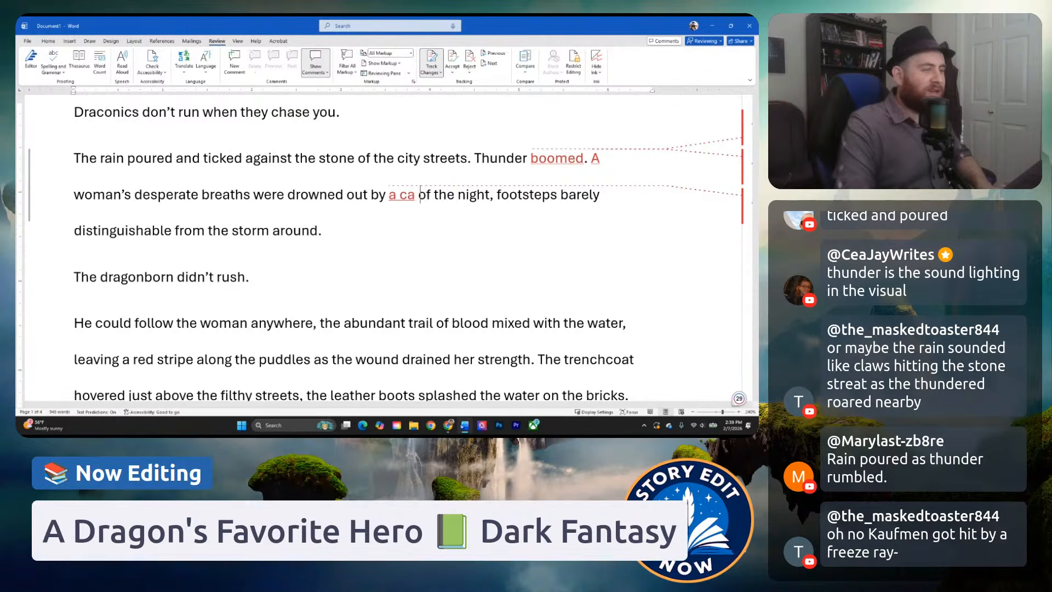
key("BackSpace")
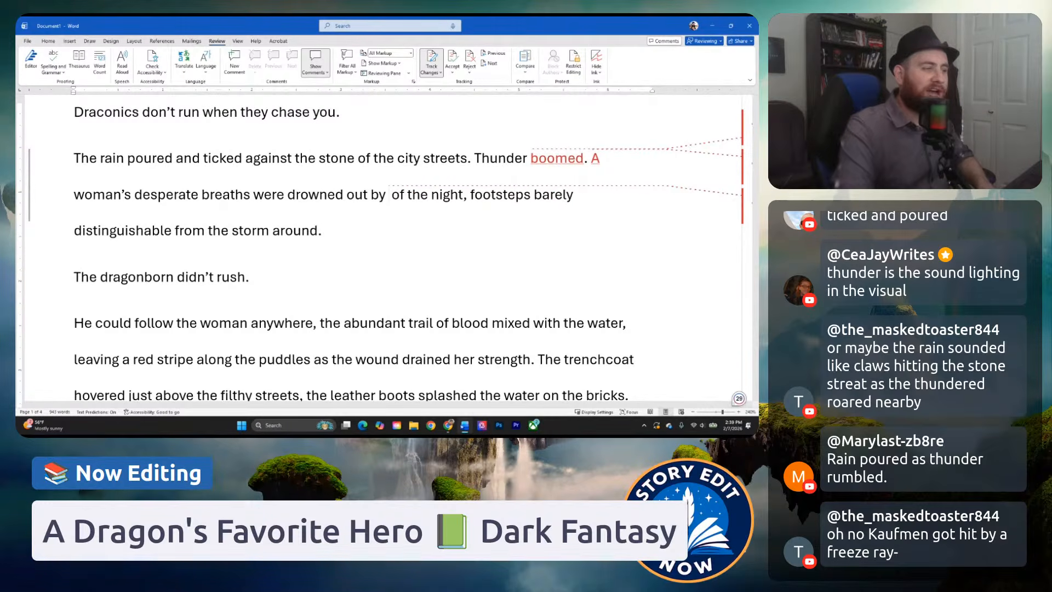
type("th")
type("under's")
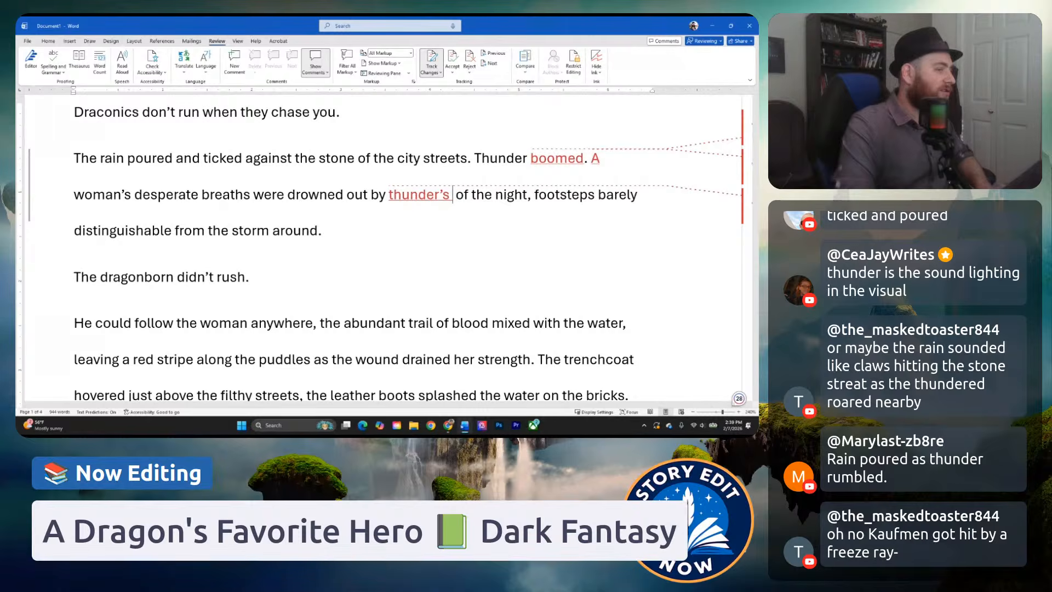
Replace "thunder's" after "drowned out by" with "a roar of thunderous fury".
key("BackSpace")
key("BackSpace")
key("BackSpace")
key("BackSpace")
key("BackSpace")
key("BackSpace")
key("BackSpace")
key("BackSpace")
key("BackSpace")
key("BackSpace")
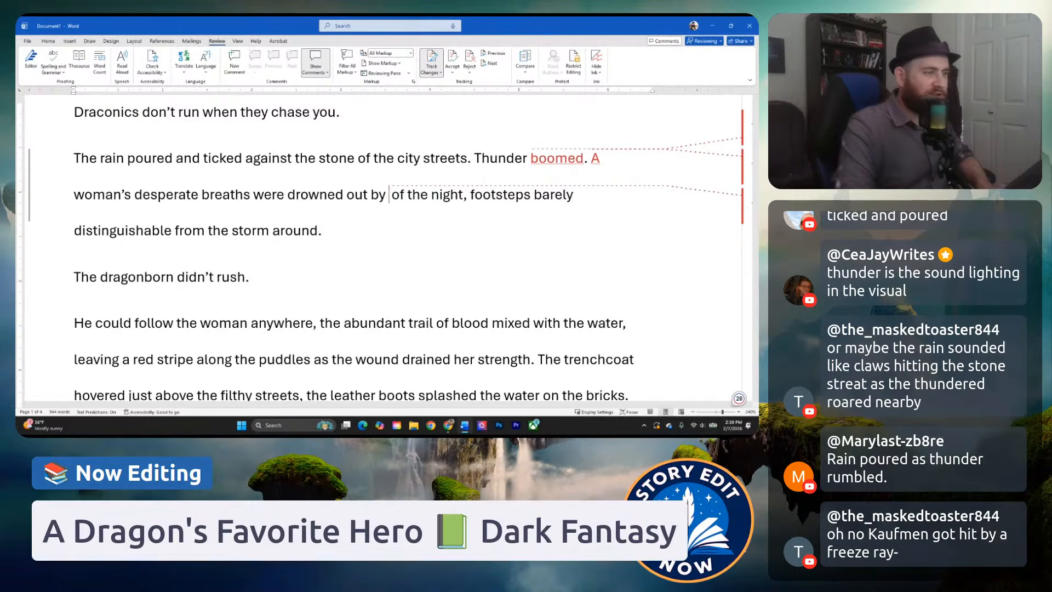
type("of")
key("BackSpace")
key("BackSpace")
type("a ror")
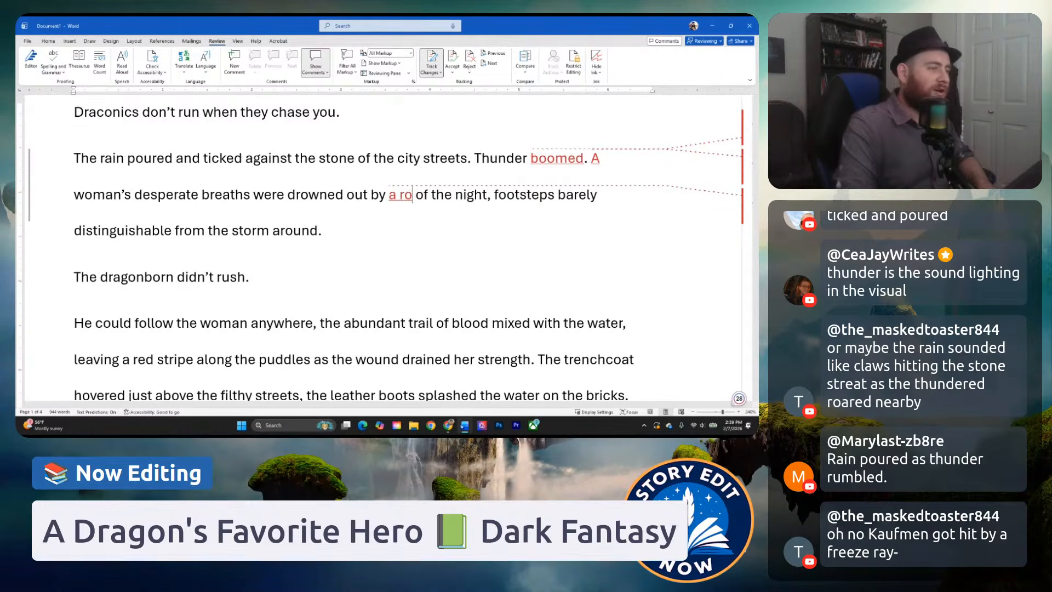
key("BackSpace")
type("ar of thunder")
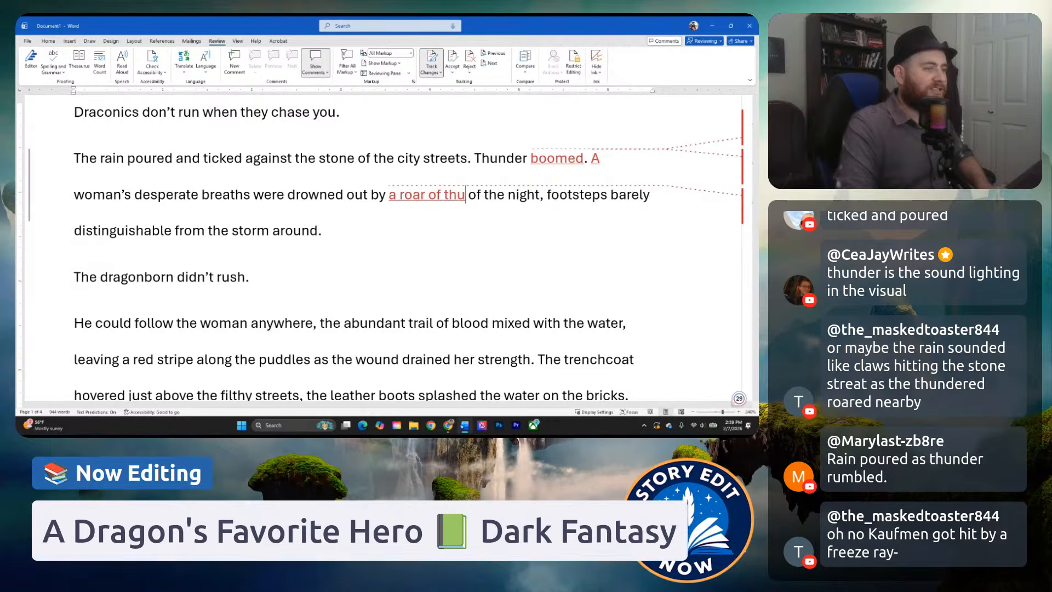
type("ous fury.")
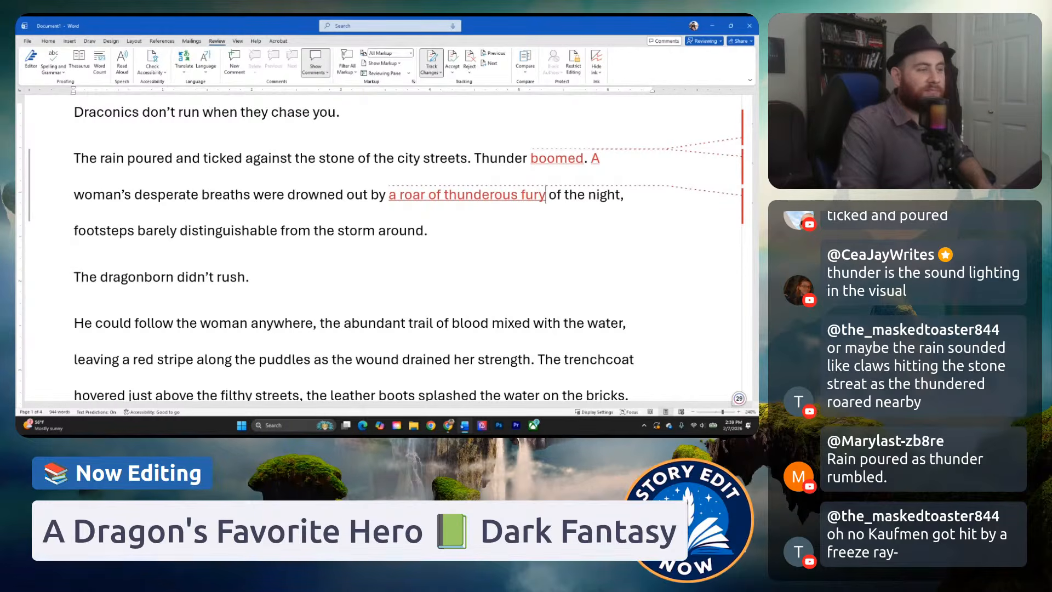
Replace "a roar of thunderous fury" after "drowned out by" with "thunder's roar.".
key("BackSpace")
key("BackSpace")
key("BackSpace")
key("BackSpace")
key("BackSpace")
key("BackSpace")
key("BackSpace")
key("BackSpace")
key("BackSpace")
key("BackSpace")
key("BackSpace")
key("BackSpace")
key("BackSpace")
key("BackSpace")
key("BackSpace")
key("BackSpace")
key("BackSpace")
key("BackSpace")
key("BackSpace")
key("BackSpace")
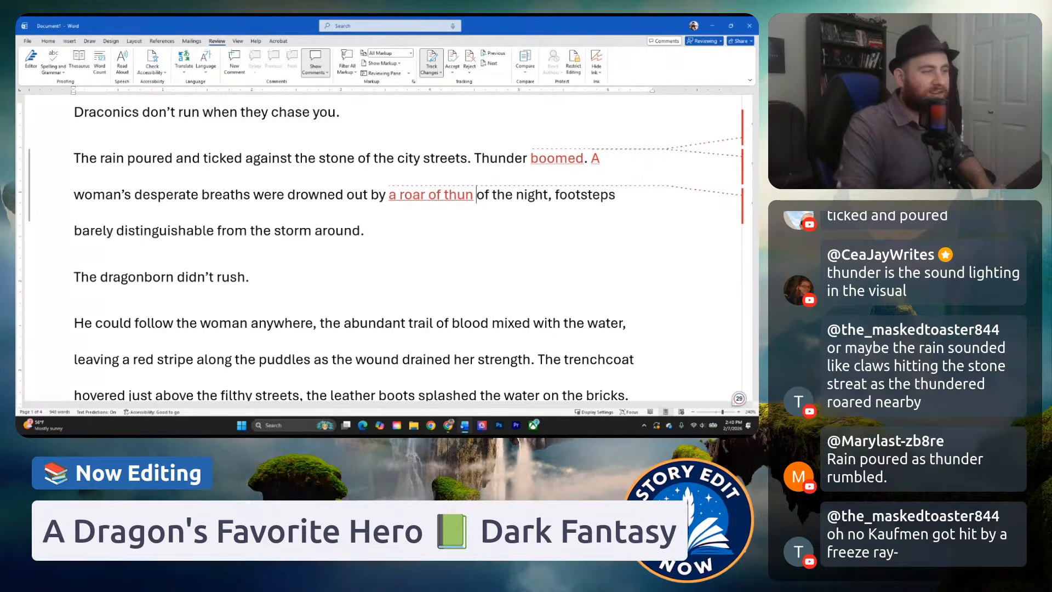
key("BackSpace")
key("BackSpace")
key("BackSpace")
key("BackSpace")
type("thunde")
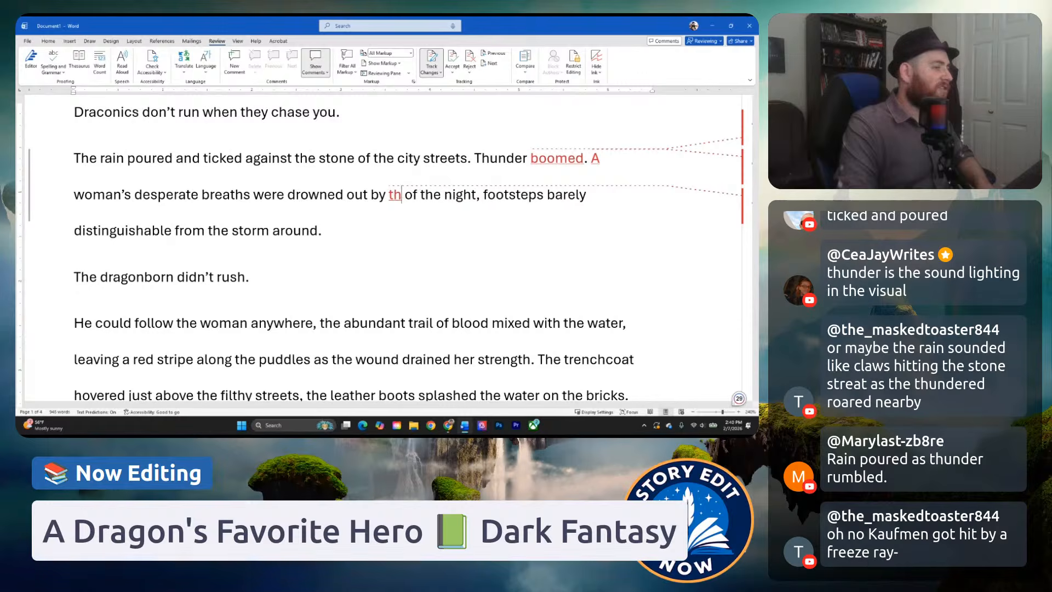
type("r's roar.")
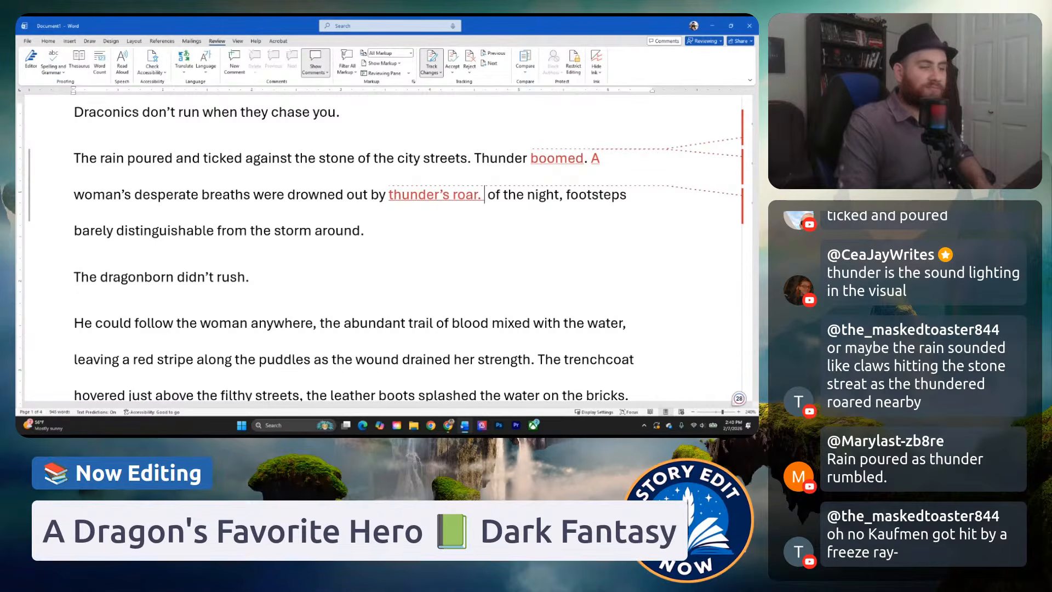
Remove the period after "thunder's roar" and replace "of" with "in" so the phrase reads "thunder's roar in the night".
key("BackSpace")
key("BackSpace")
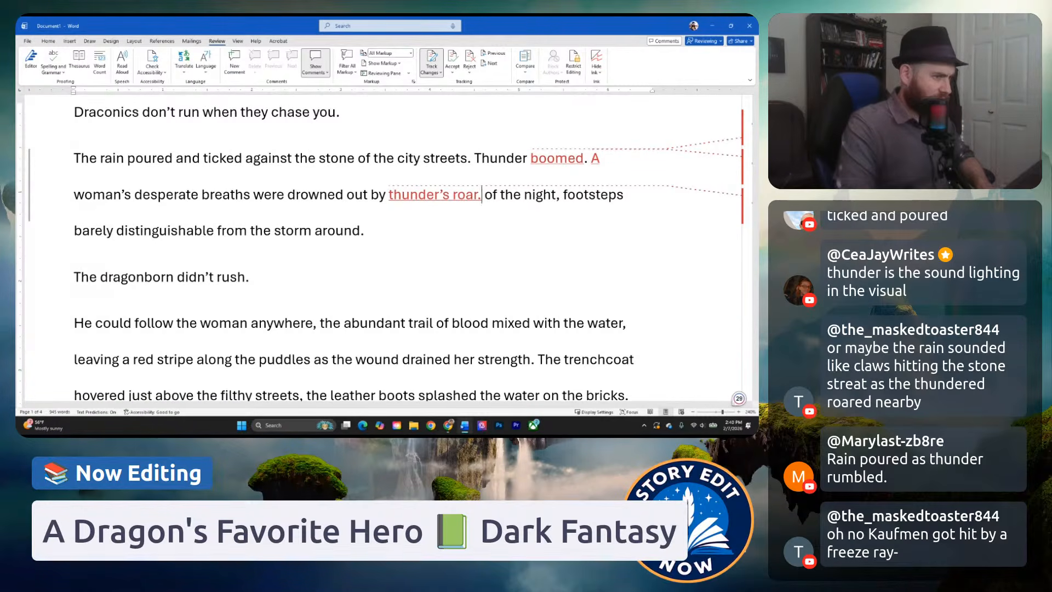
type("in")
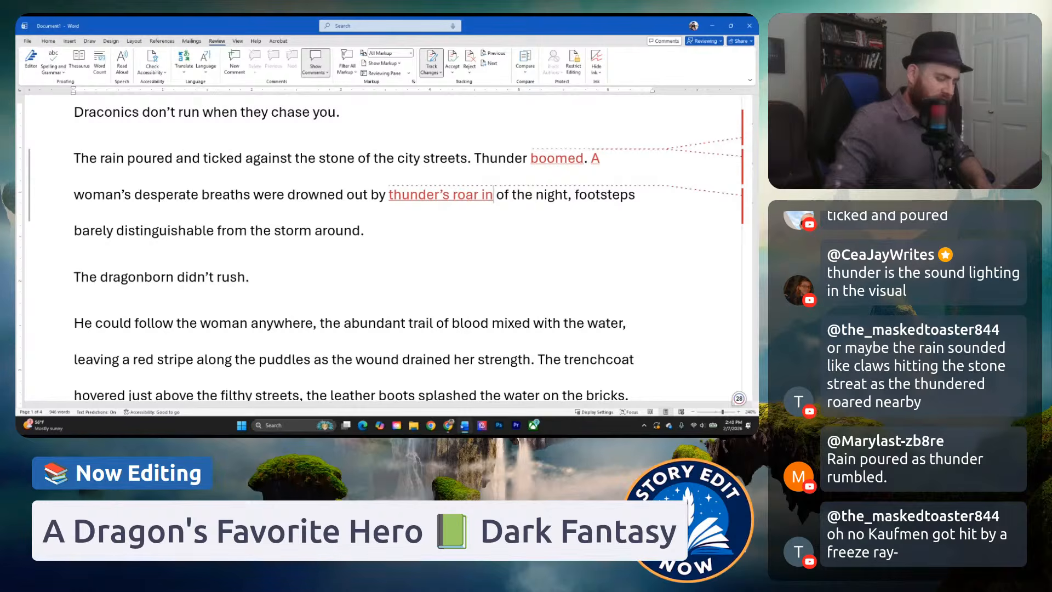
key("Delete")
key("Delete")
key("Delete")
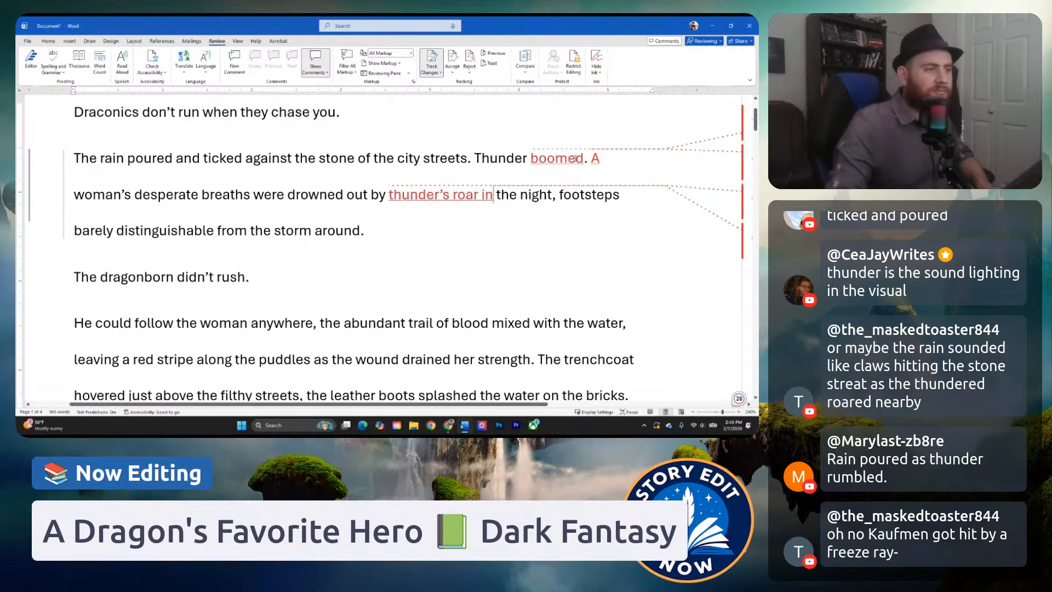
Replace "Thunder boomed" after the rain sentence with "Lightning lit up the night".
left_click(489, 159)
left_click_drag(475, 159, 585, 160)
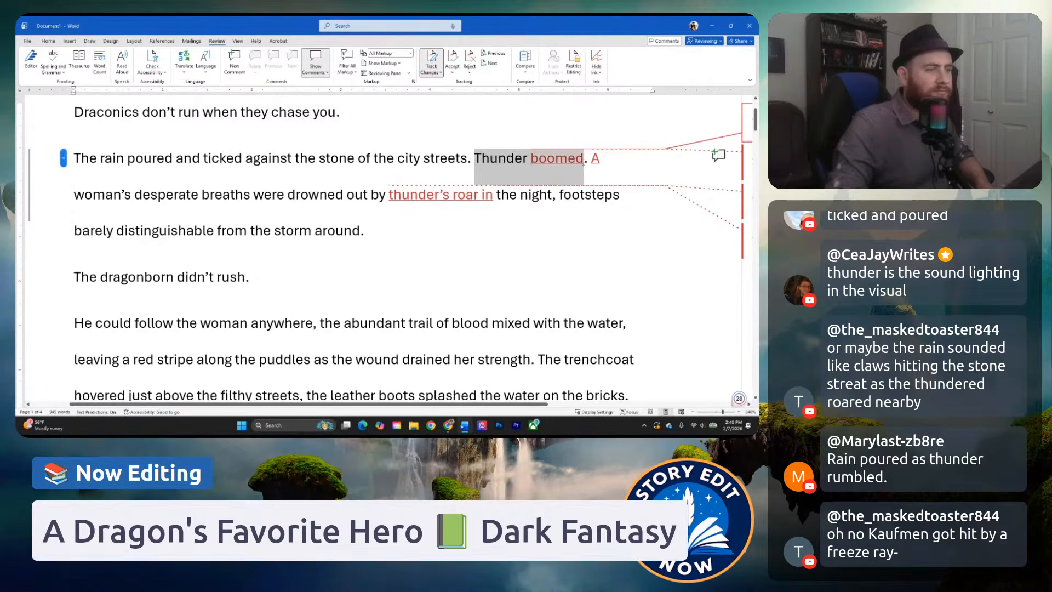
type("Lightning")
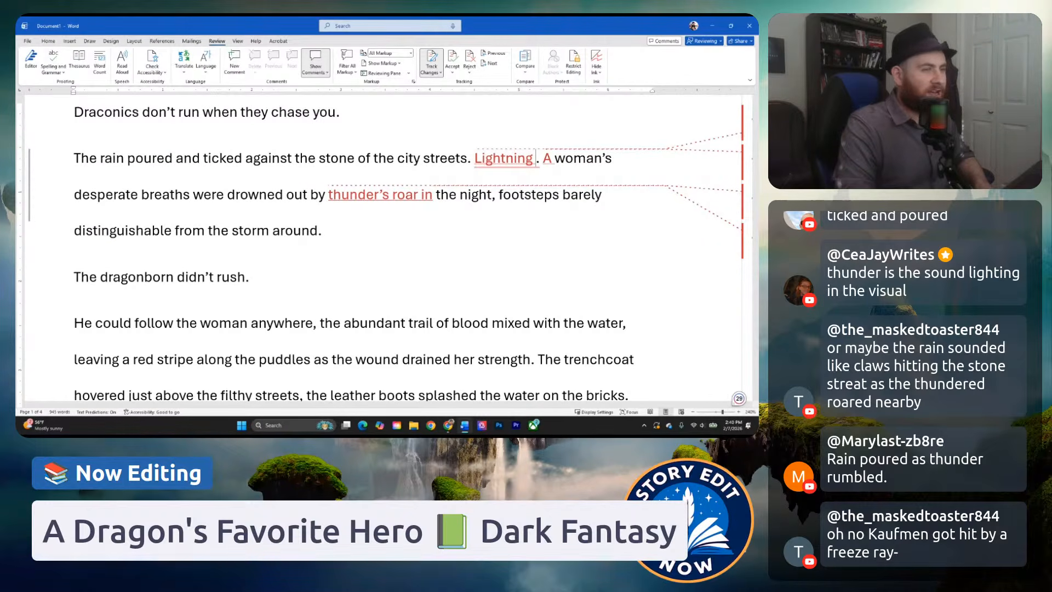
type("lit up the ")
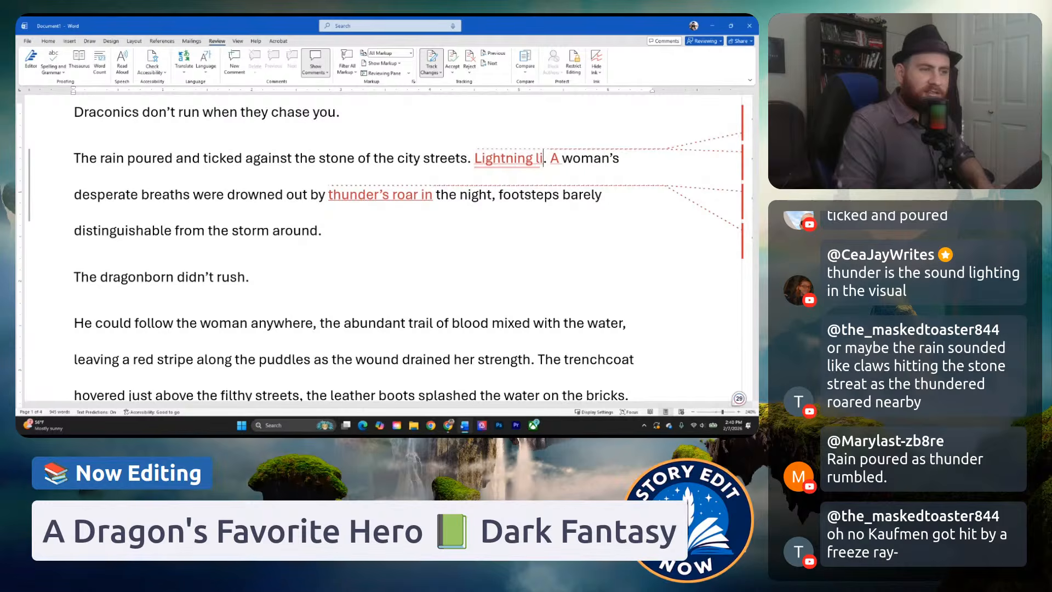
type("e")
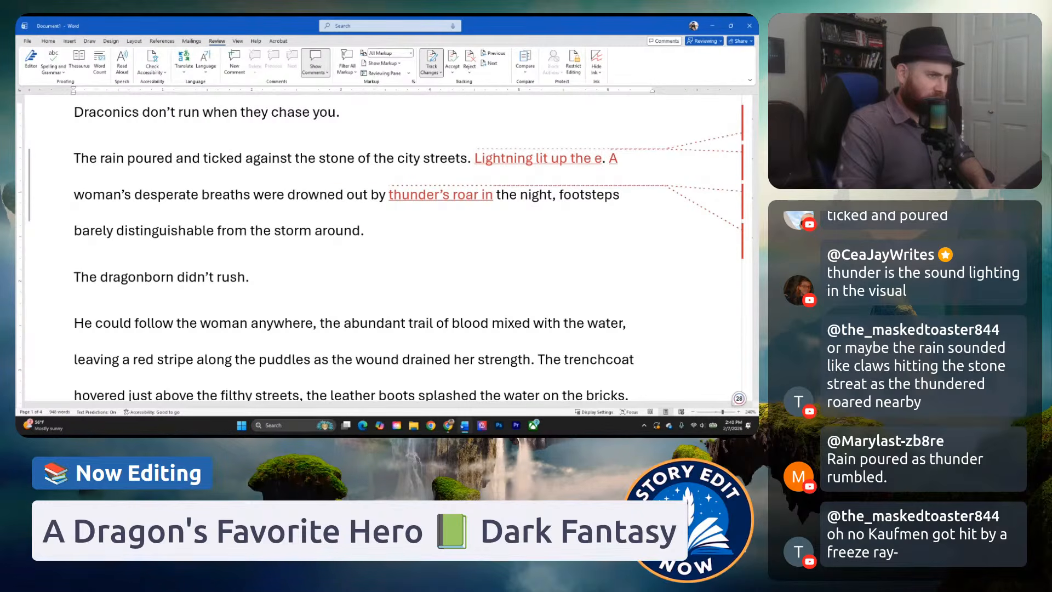
key("BackSpace")
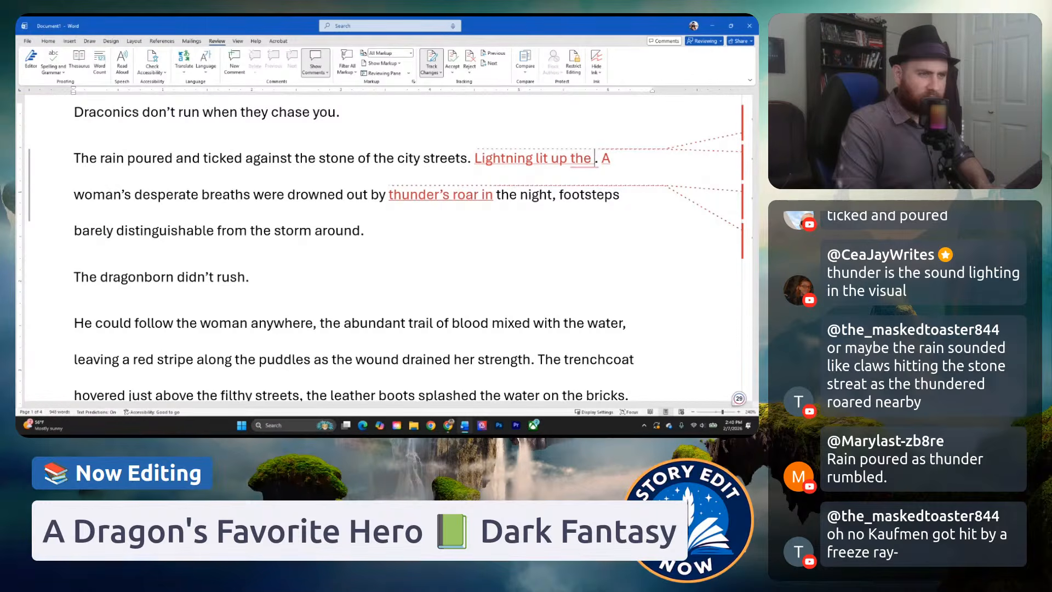
type("night")
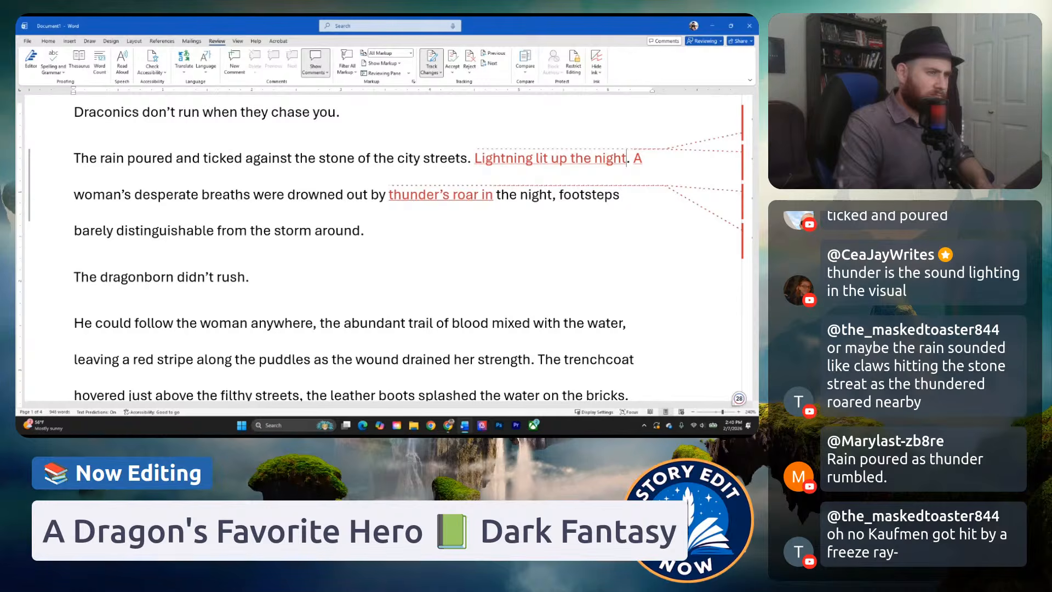
Replace "lit up the night" after "Lightning" with "flashed across the night sky".
key("BackSpace")
key("BackSpace")
key("BackSpace")
key("BackSpace")
key("BackSpace")
key("BackSpace")
key("BackSpace")
key("BackSpace")
key("BackSpace")
key("BackSpace")
key("BackSpace")
key("BackSpace")
key("BackSpace")
key("BackSpace")
key("BackSpace")
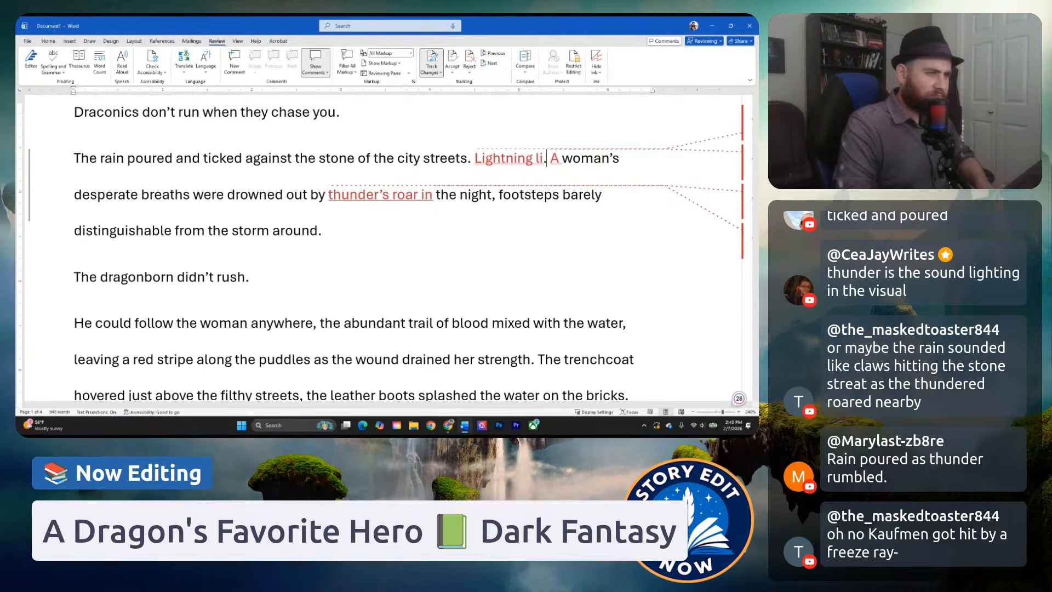
key("BackSpace")
type("flashed across")
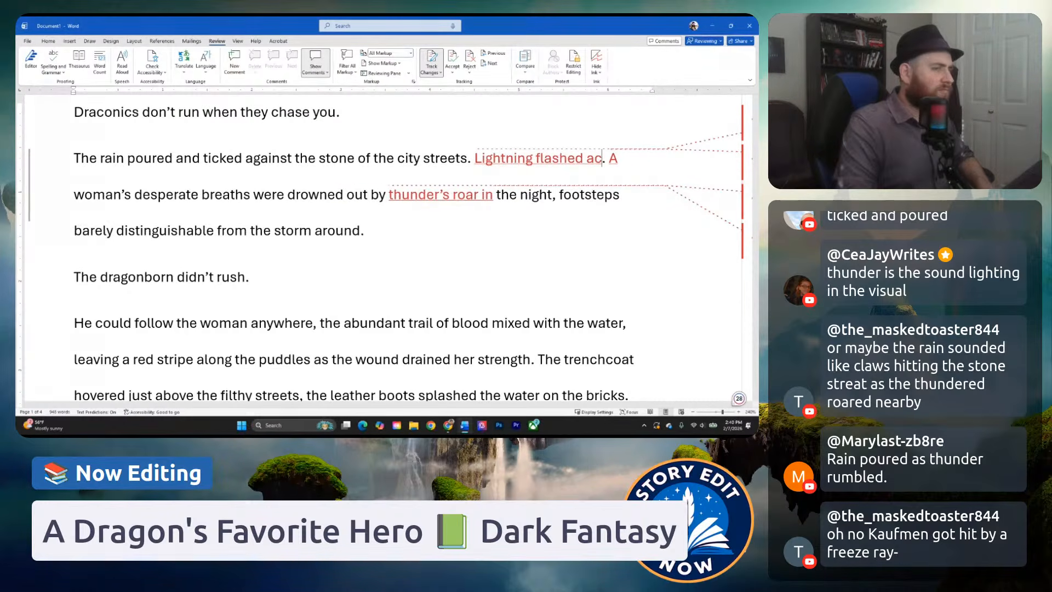
type(" the night sky. A woman’s desperate breaths were drowned out by thunder’s roar in the")
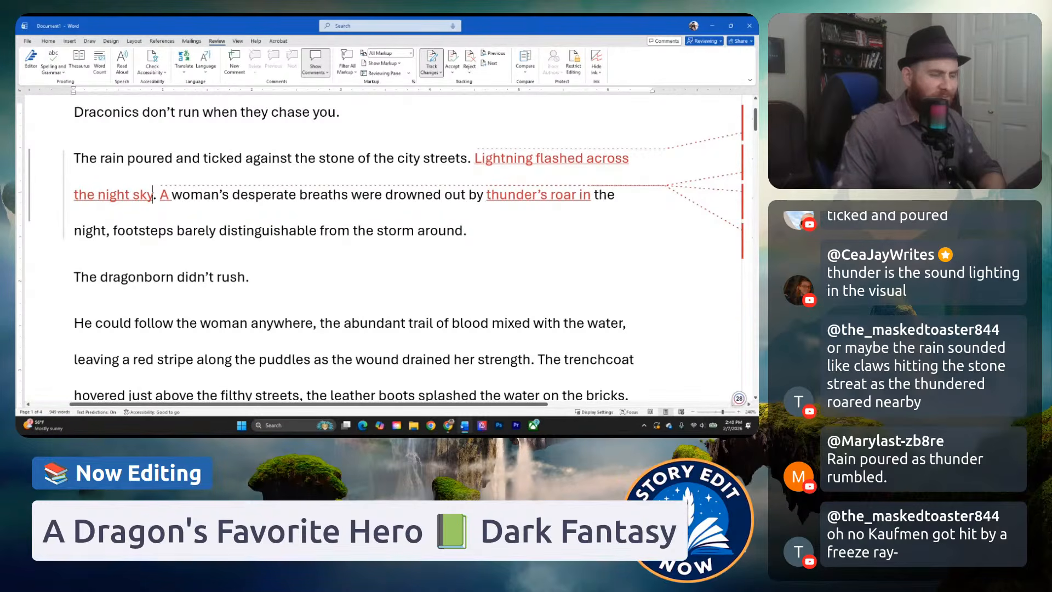
Insert "the" before "thunder's roar" and replace "in the night," with a period and "Her" to start the footsteps sentence.
left_click(487, 194)
type("the")
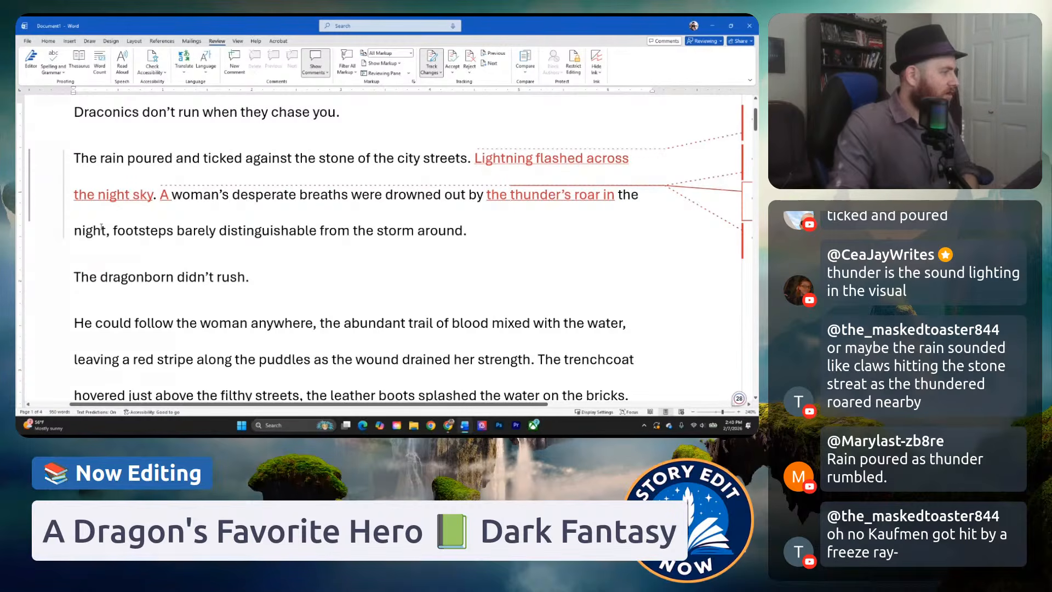
left_click_drag(113, 230, 601, 196)
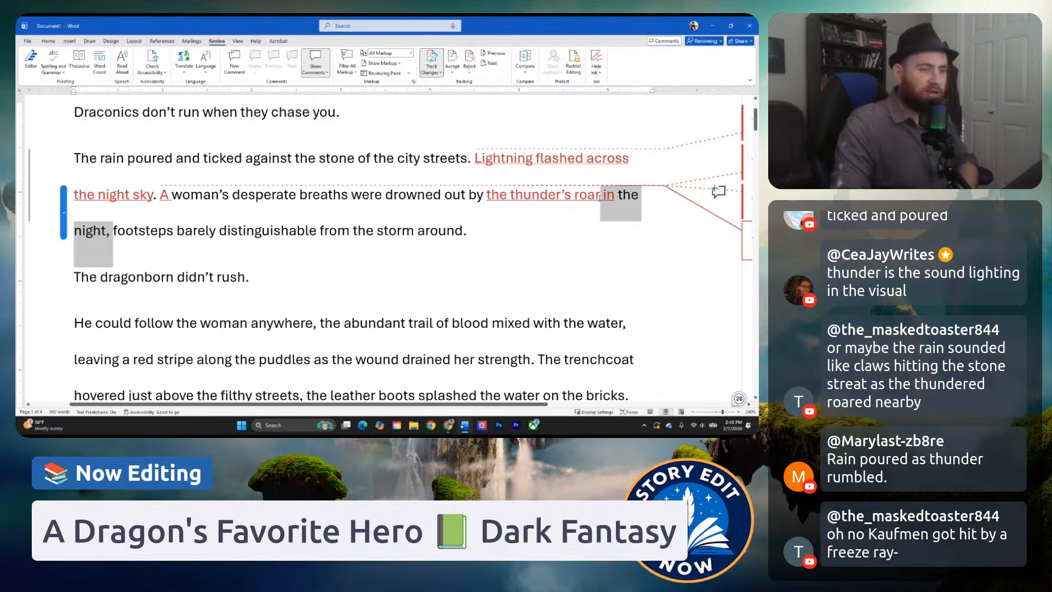
type(". The")
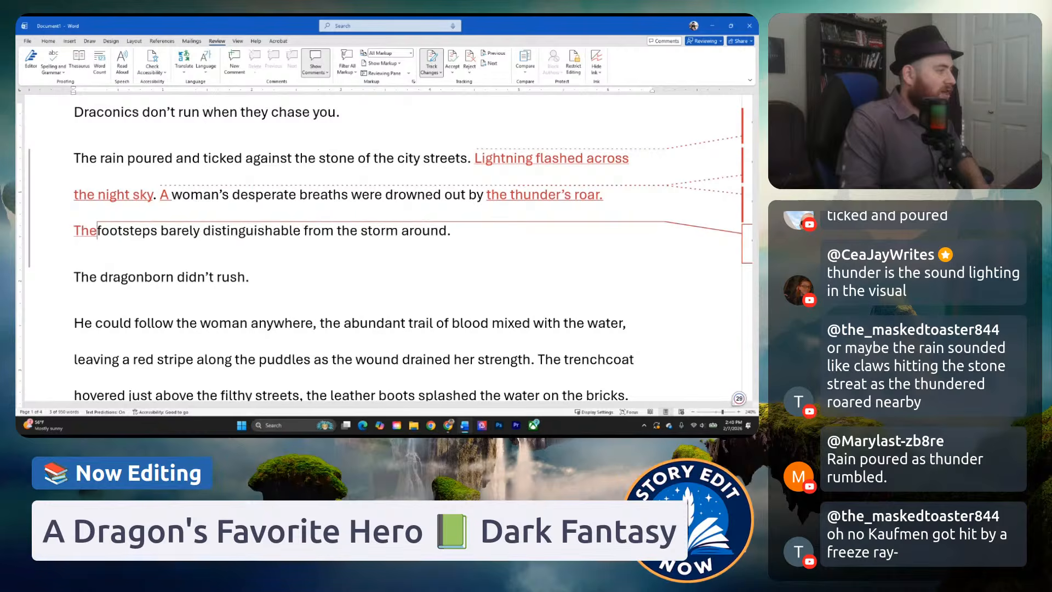
key("BackSpace")
key("BackSpace")
key("BackSpace")
type("Her")
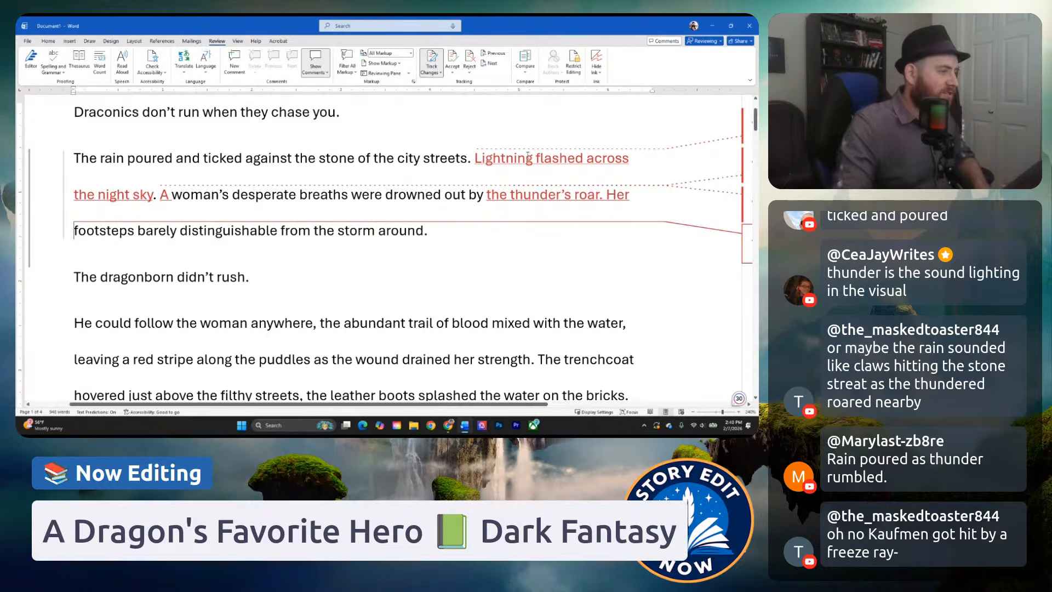
In the footsteps sentence, insert "were" before "barely distinguishable" and change "the storm around" to "the storm's fury".
left_click(139, 231)
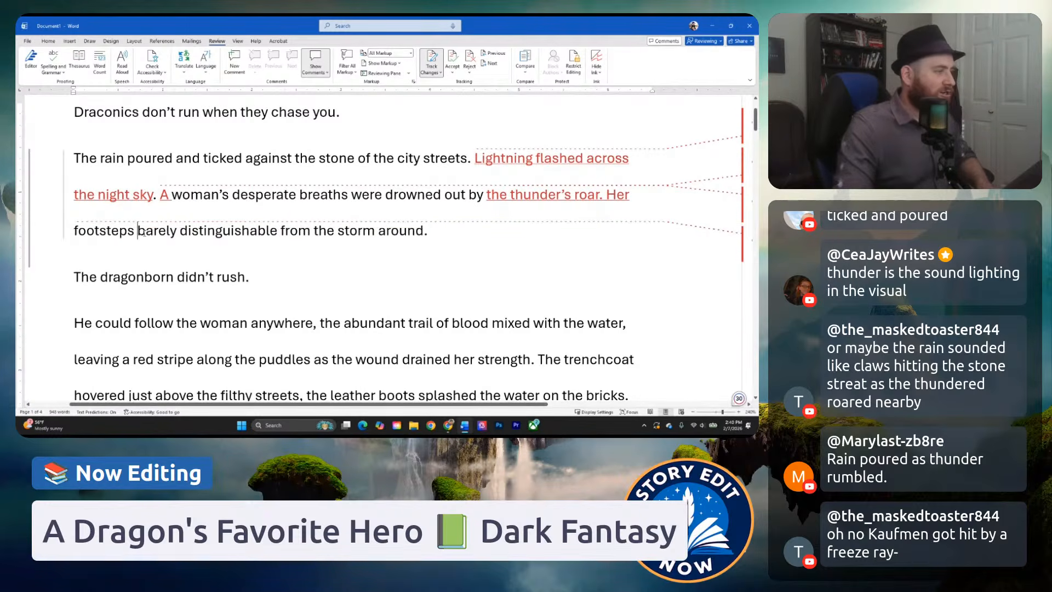
type("were")
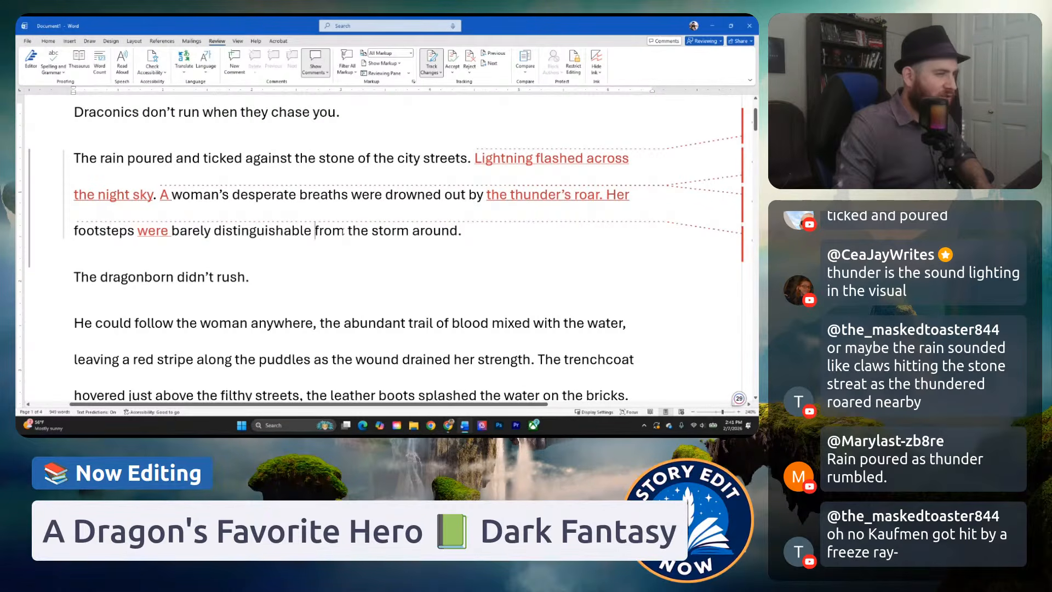
left_click(391, 228)
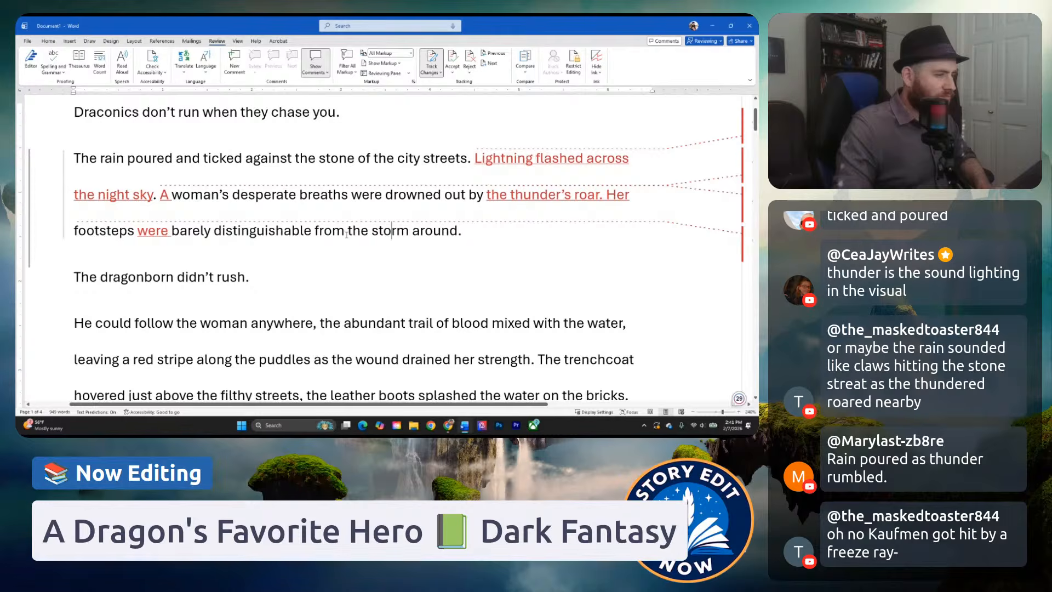
left_click(458, 230)
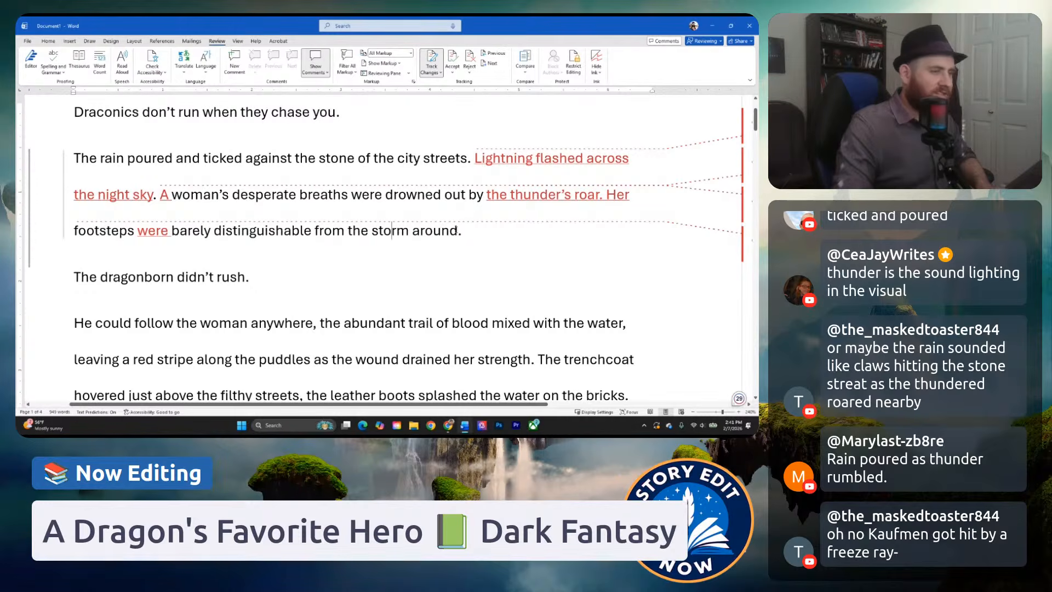
key("BackSpace")
key("BackSpace")
key("BackSpace")
key("BackSpace")
key("BackSpace")
key("BackSpace")
key("BackSpace")
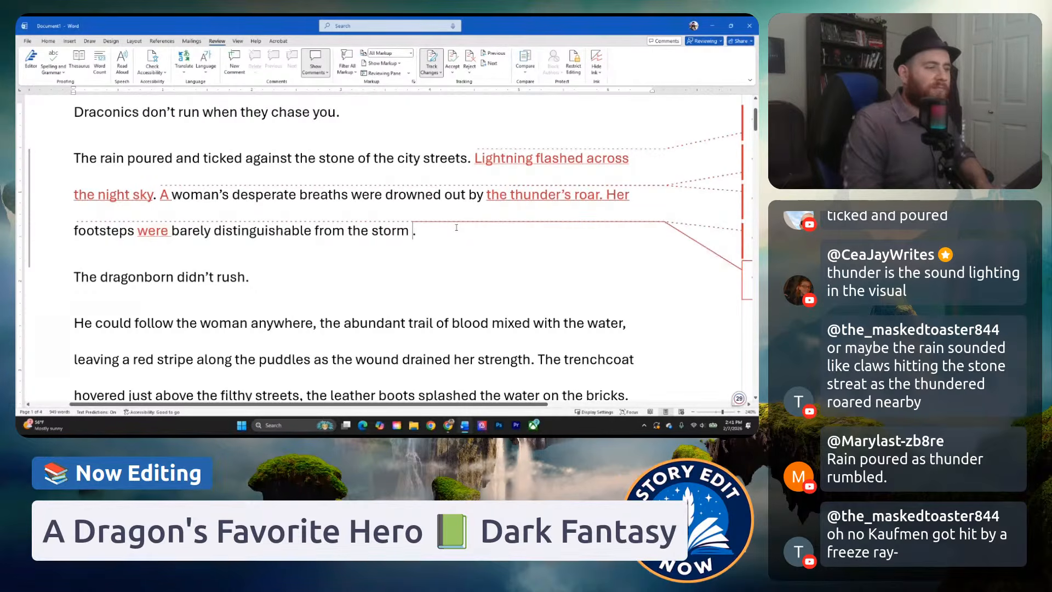
type("'s fury")
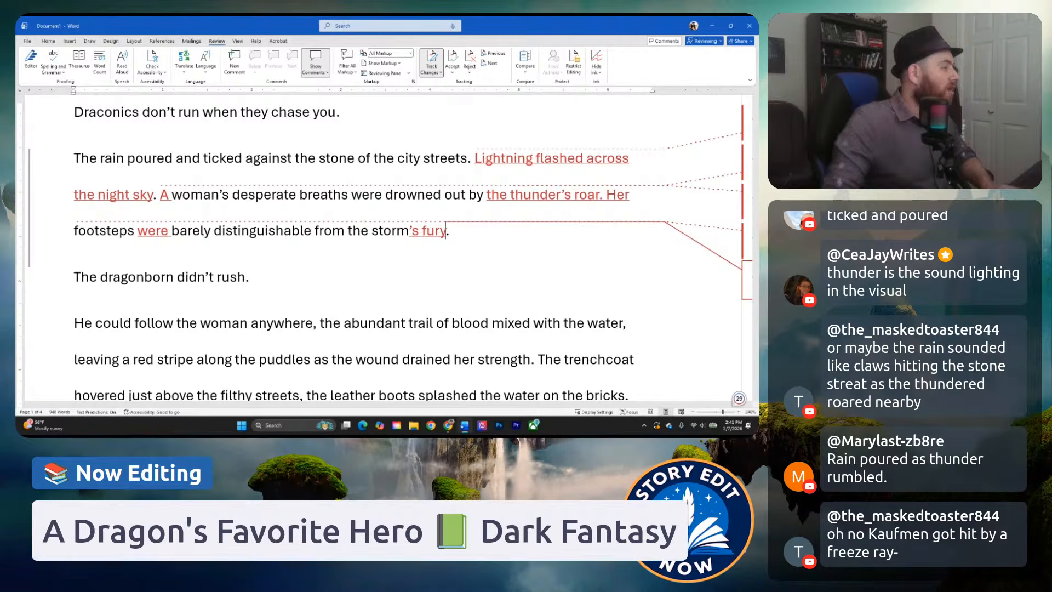
left_click(512, 238)
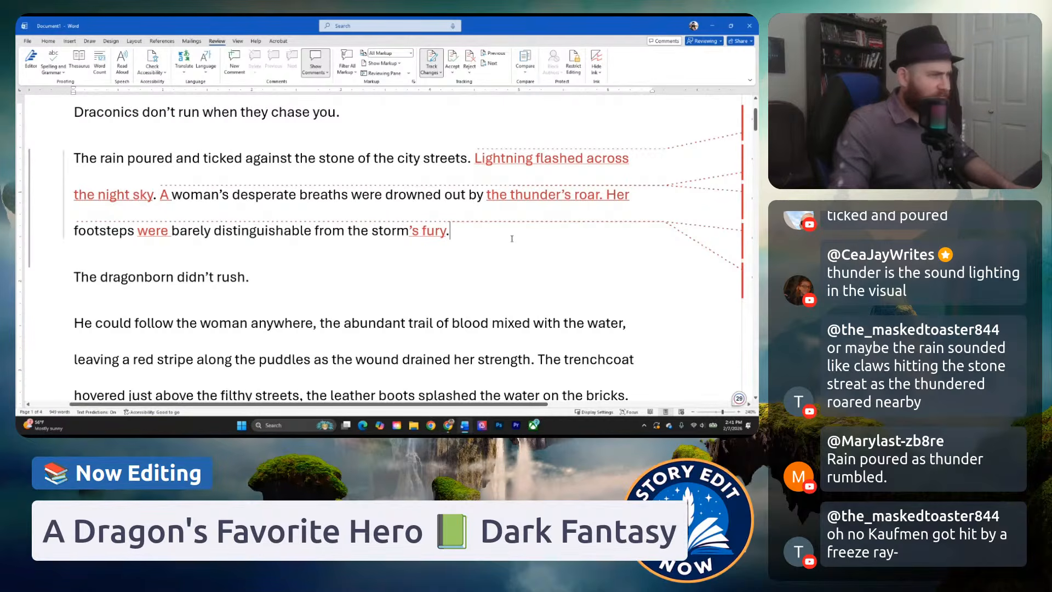
Change "the thunder's roar" in the woman's breaths sentence to "a thunderous roar".
left_click(242, 205)
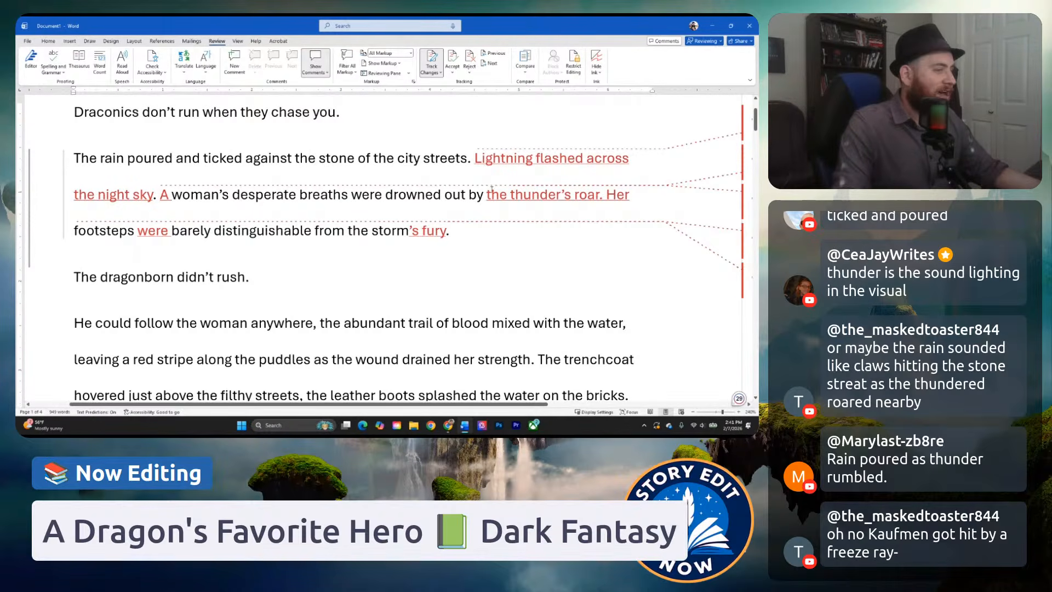
mouse_move(498, 195)
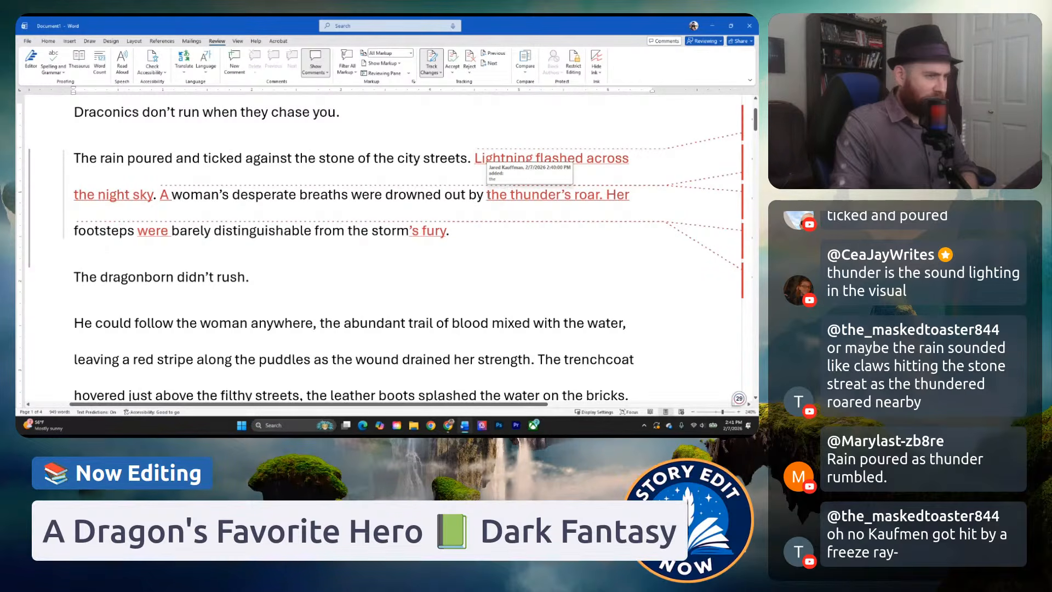
left_click_drag(487, 195, 509, 204)
key("BackSpace")
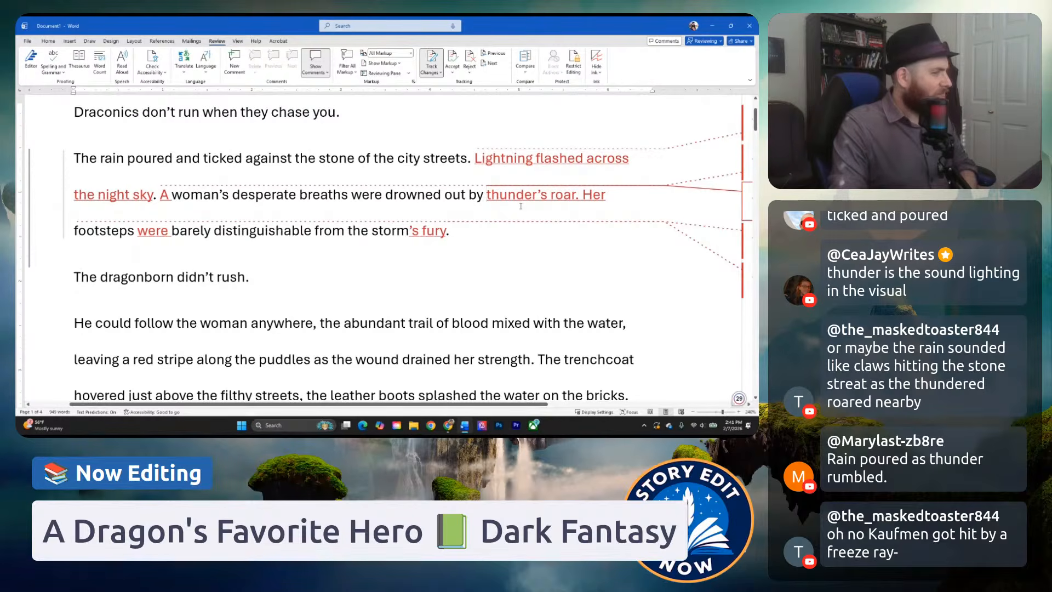
left_click(576, 195)
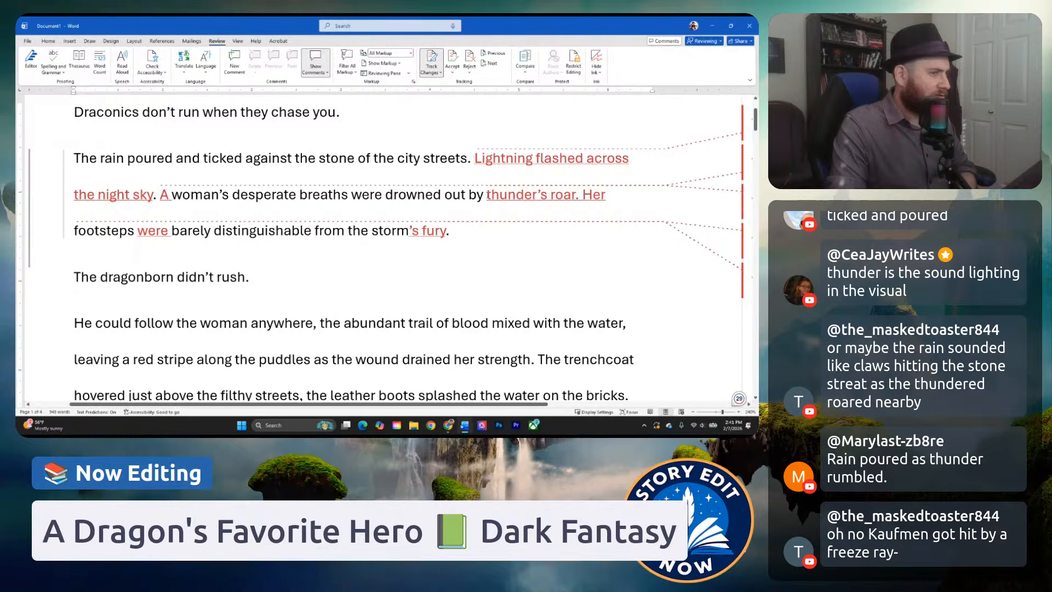
left_click(487, 195)
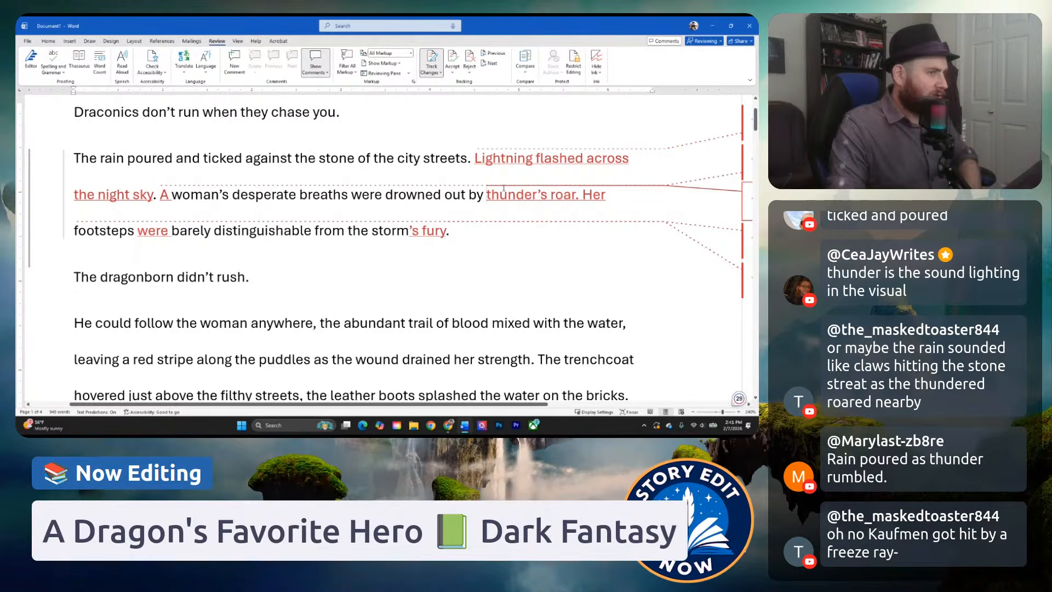
type("a")
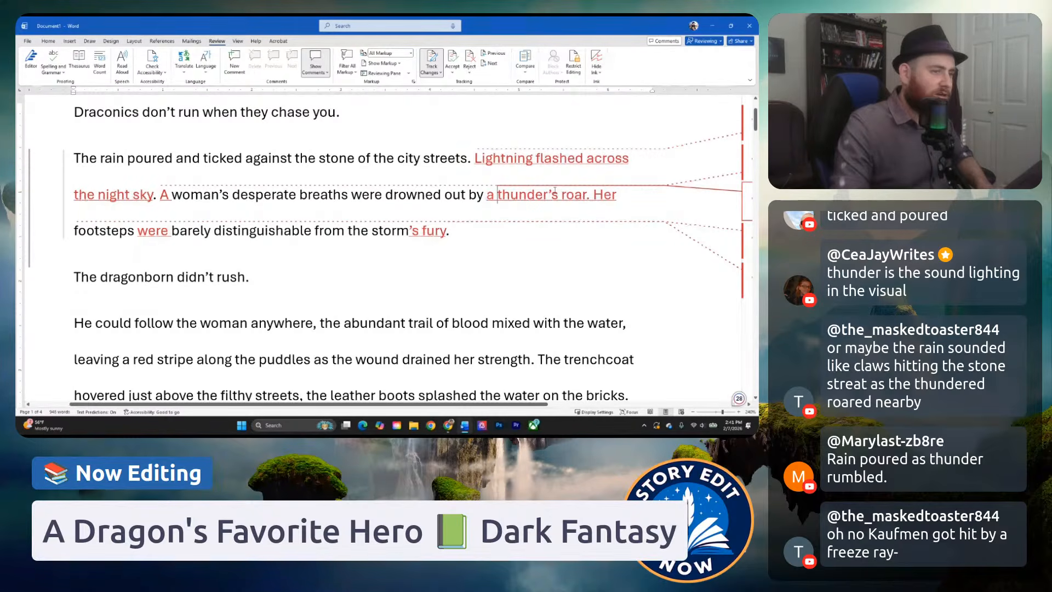
mouse_move(555, 192)
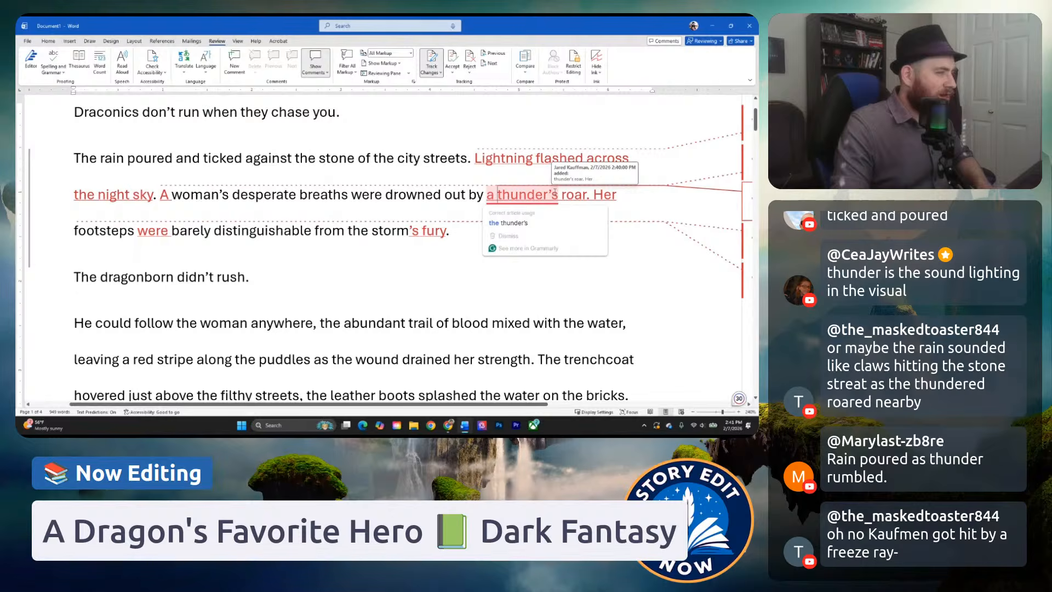
left_click_drag(557, 193, 549, 193)
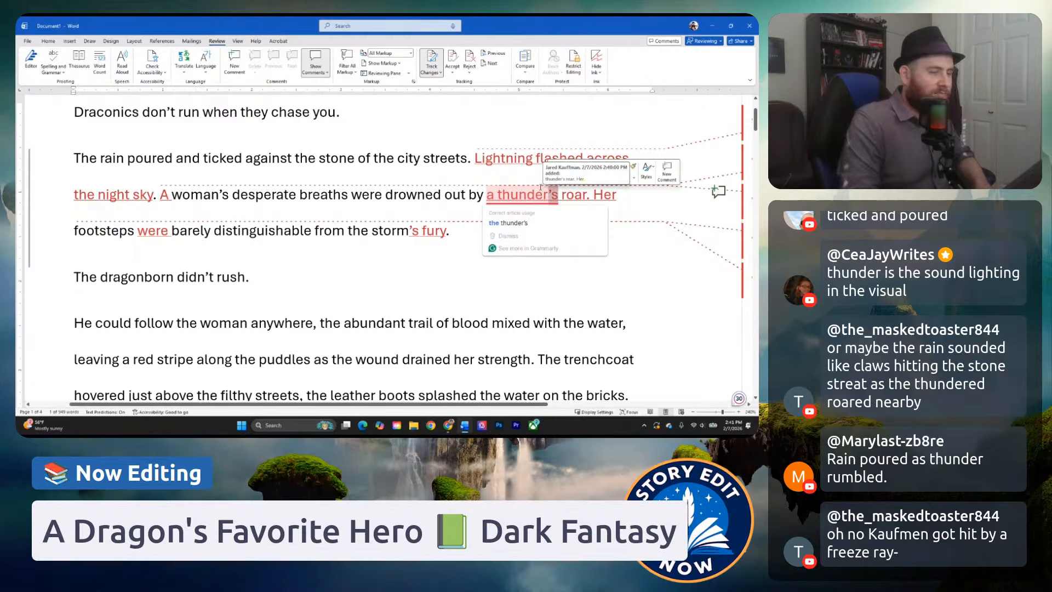
type("ous")
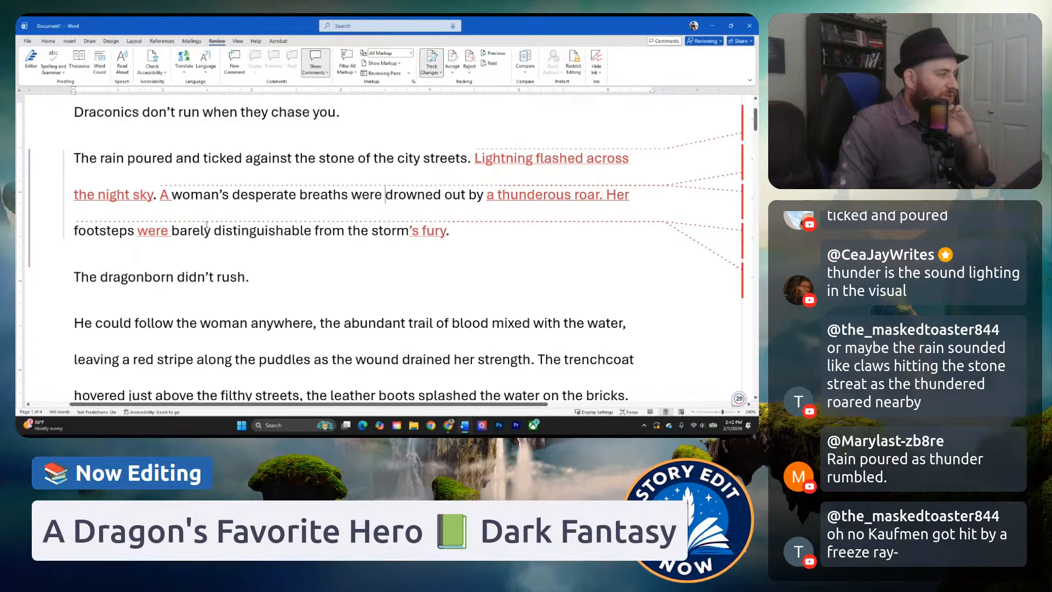
Replace "distinguishable" with "audible" in the footsteps sentence of the opening paragraph.
left_click_drag(211, 230, 313, 230)
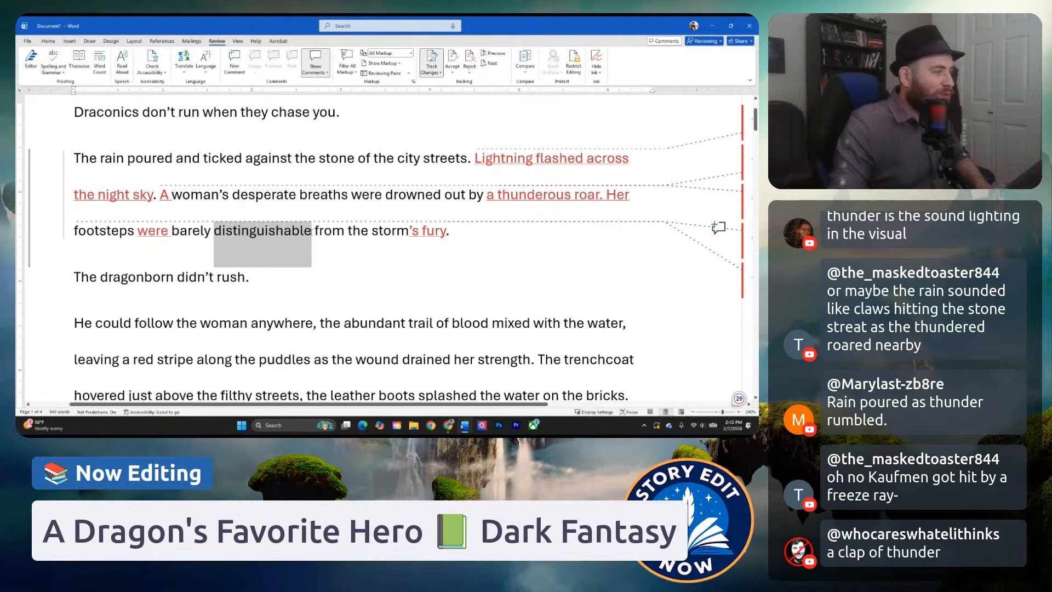
type("aub")
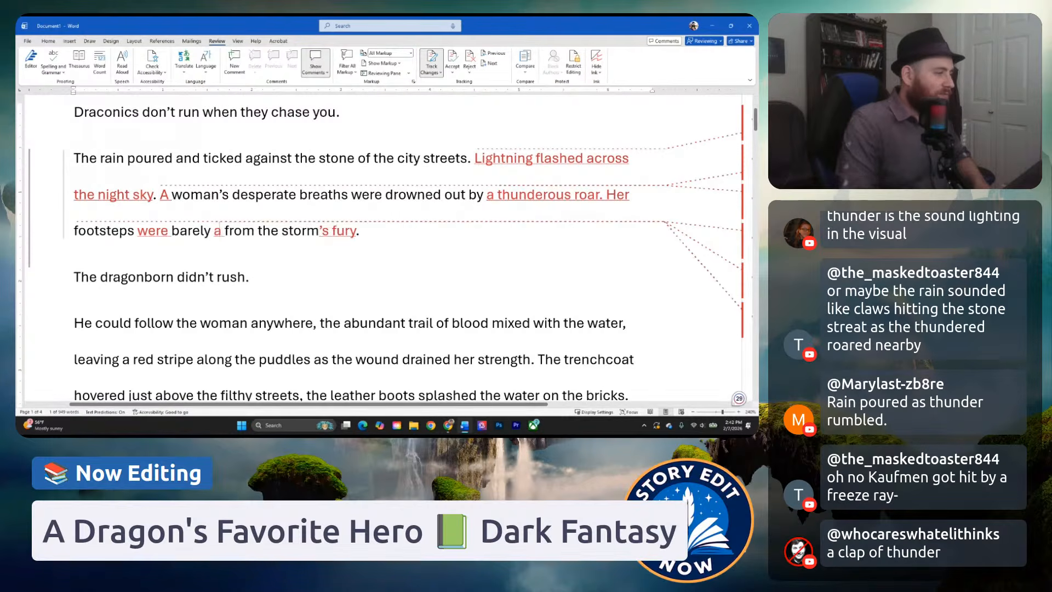
key("BackSpace")
type("dible")
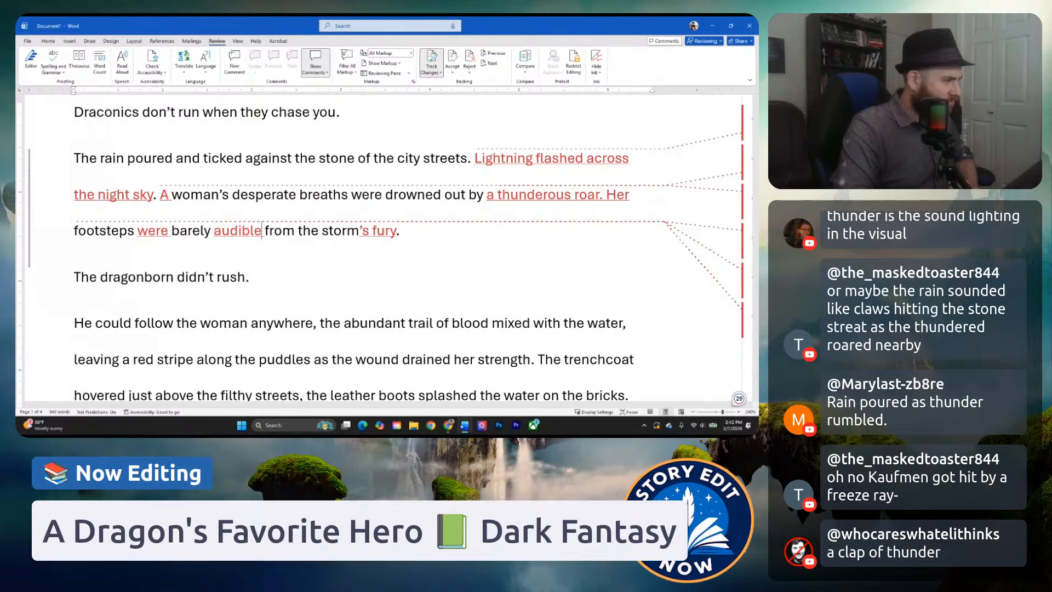
Replace "from" with "within" before "the storm's fury" in the footsteps sentence.
scroll(313, 230, "down", 1)
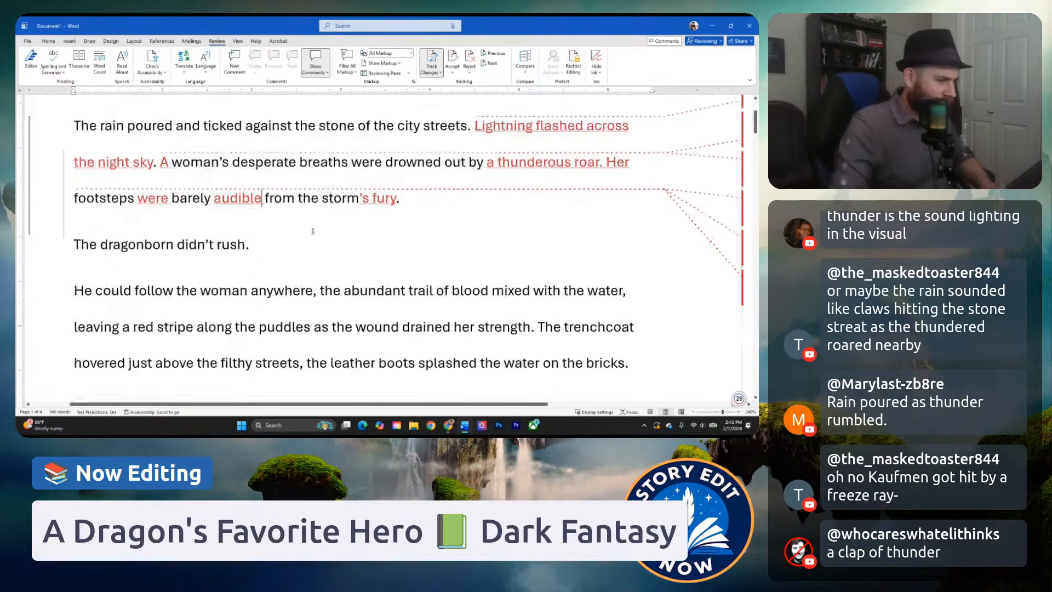
scroll(313, 230, "down", 3)
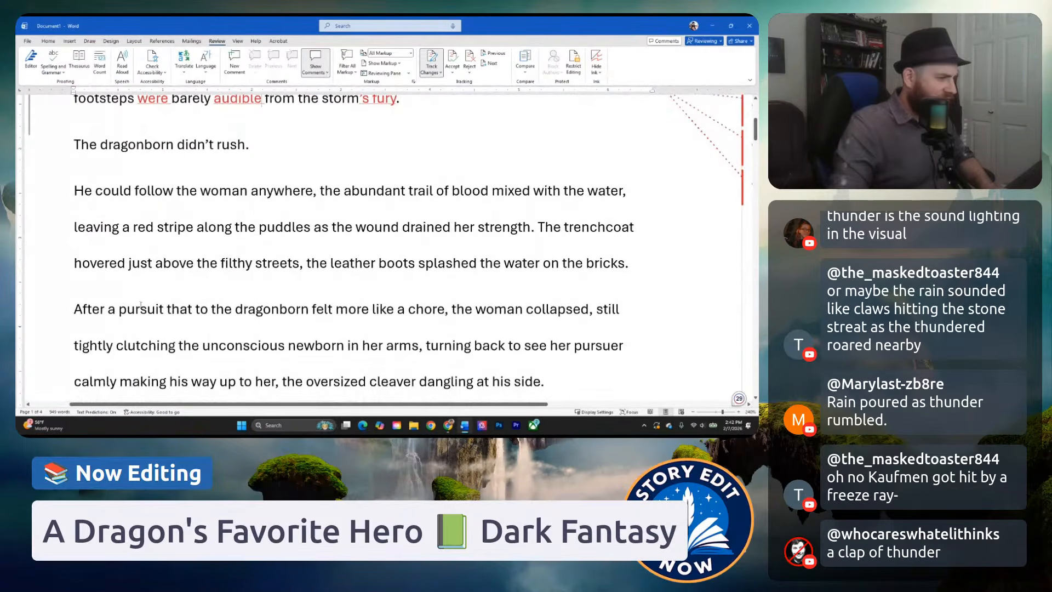
scroll(196, 310, "down", 1)
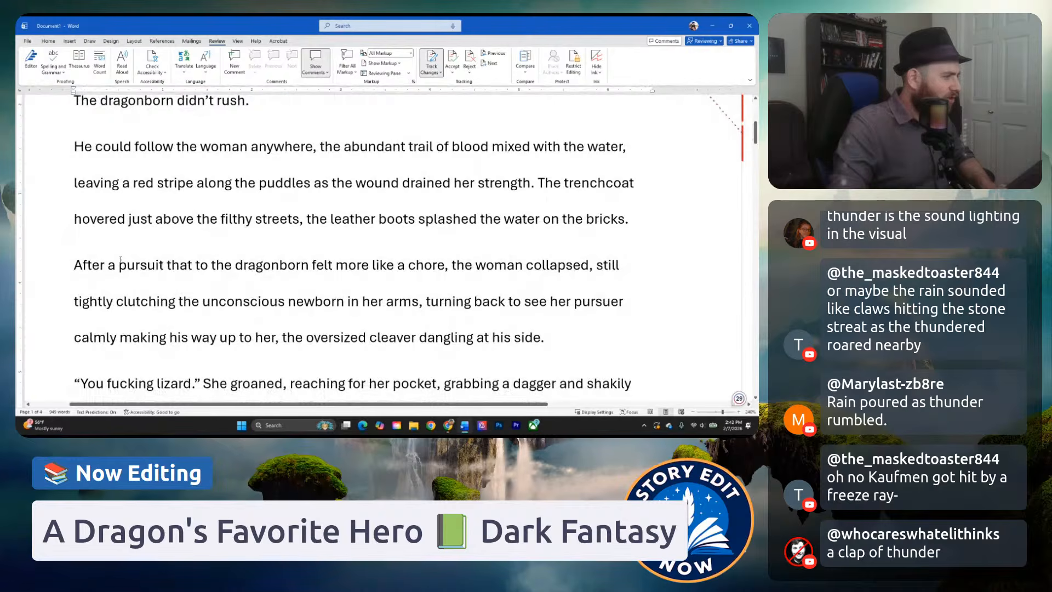
scroll(120, 265, "up", 1)
scroll(120, 265, "down", 2)
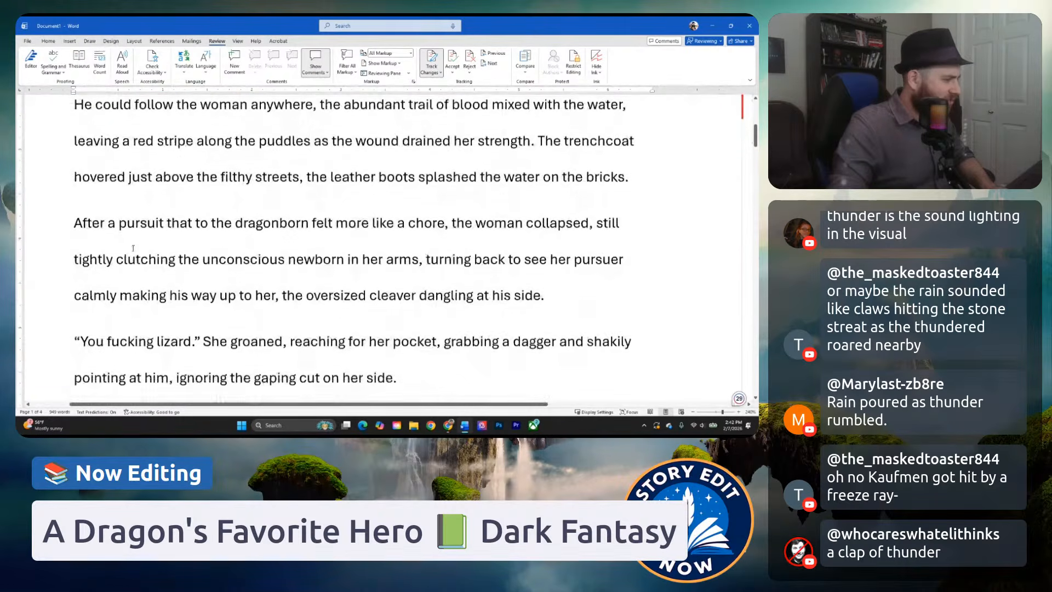
scroll(120, 266, "up", 3)
scroll(195, 218, "up", 3)
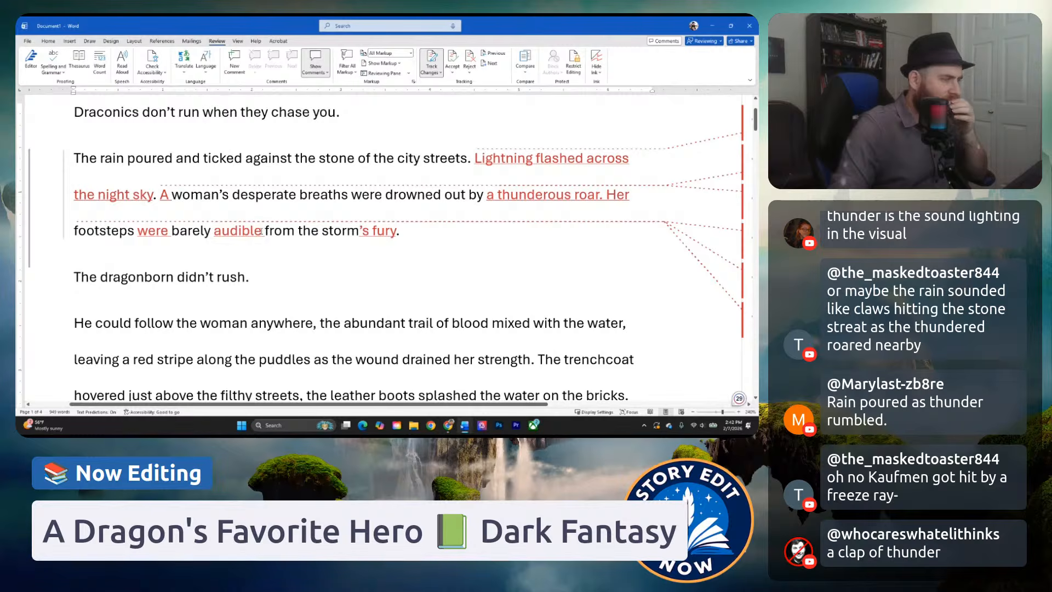
left_click(262, 231)
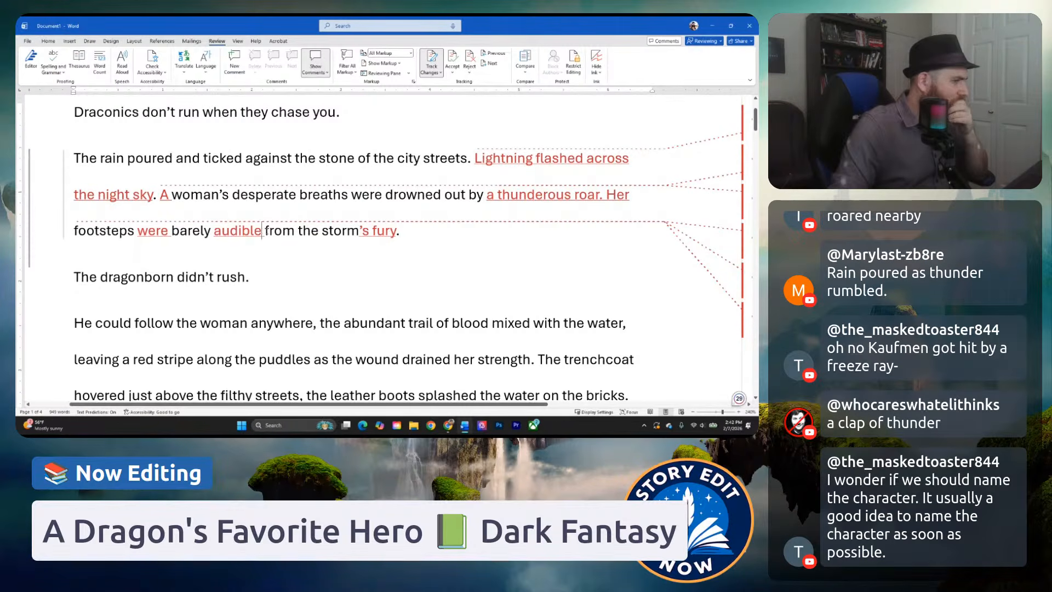
left_click_drag(264, 231, 294, 235)
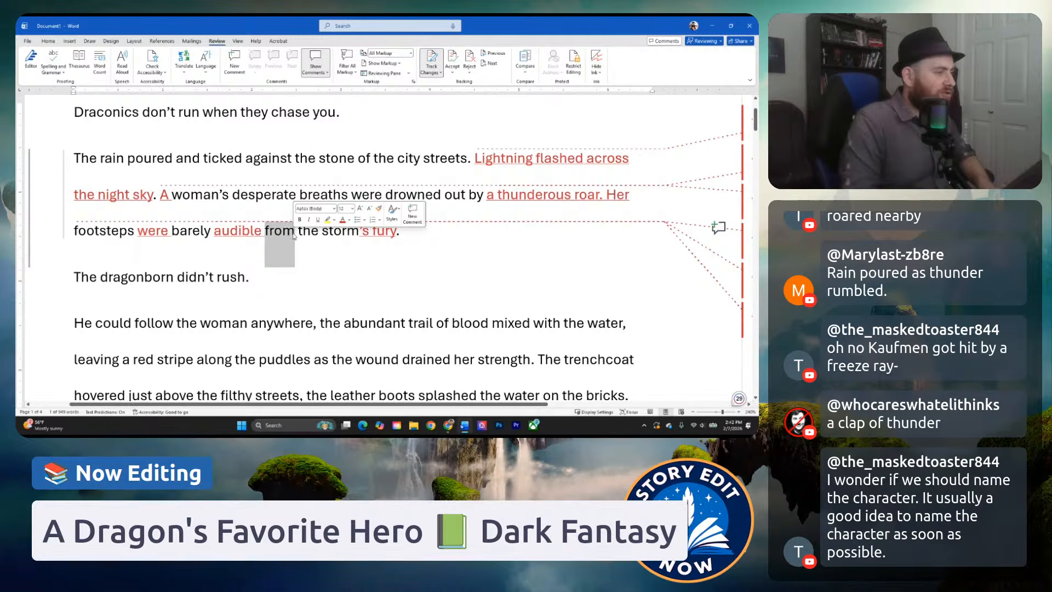
type("within")
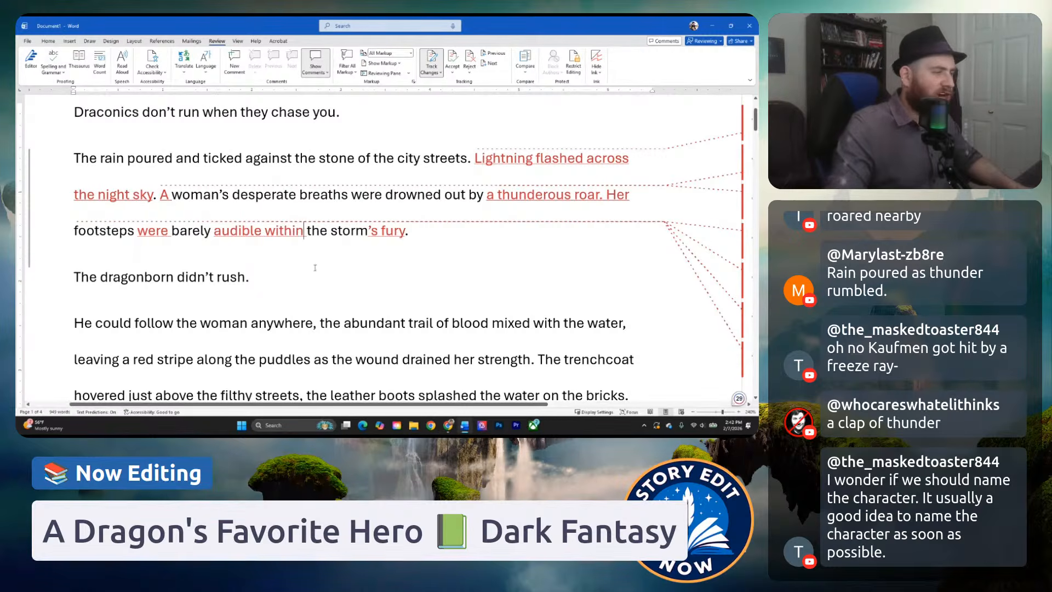
left_click(316, 268)
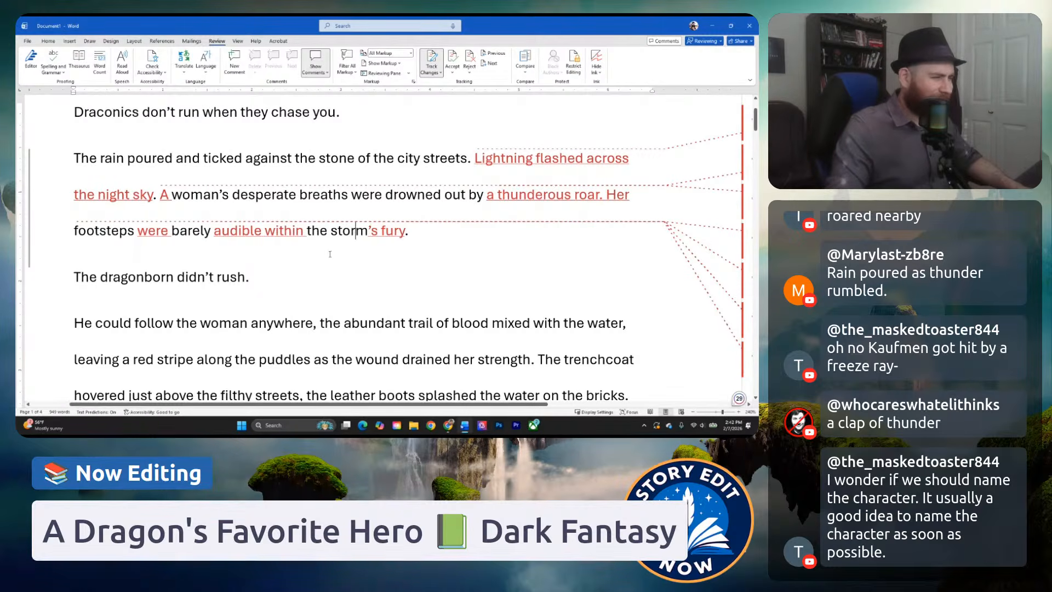
Delete "'s fury" so the footsteps sentence ends with "the storm.".
left_click(404, 231)
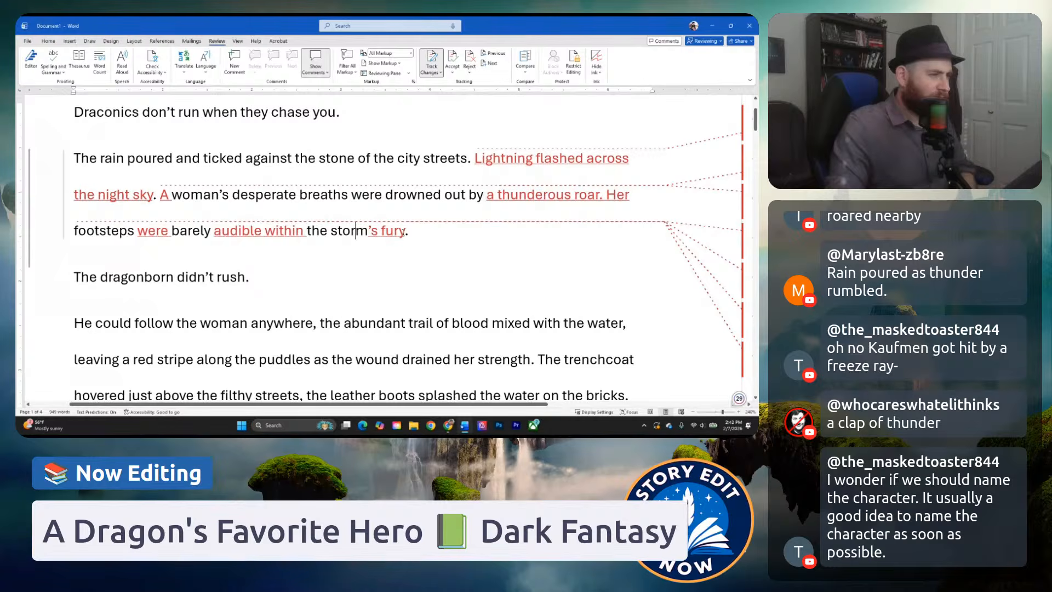
key("BackSpace")
key("BackSpace")
key("BackSpace")
key("BackSpace")
key("BackSpace")
key("BackSpace")
key("BackSpace")
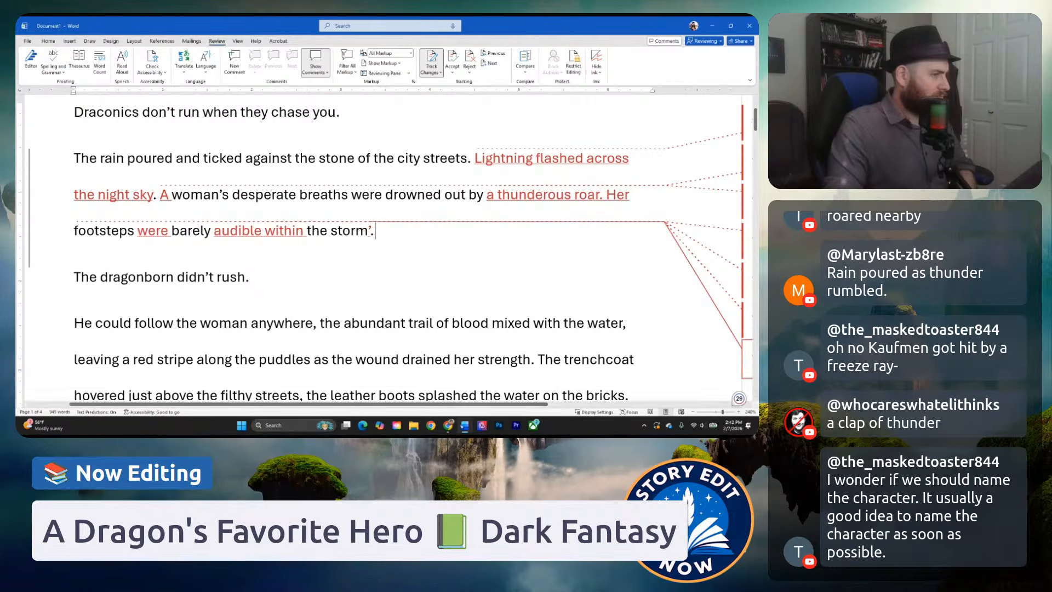
left_click(340, 257)
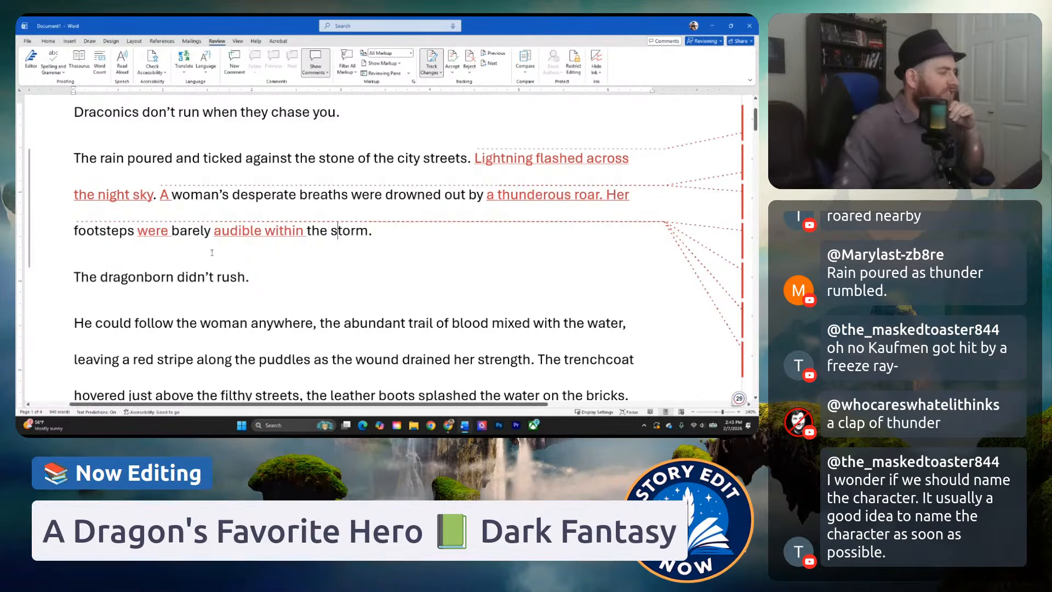
Reread the revised opening paragraph sentence by sentence, checking the rain, lightning, breaths and footsteps wording.
left_click(205, 236)
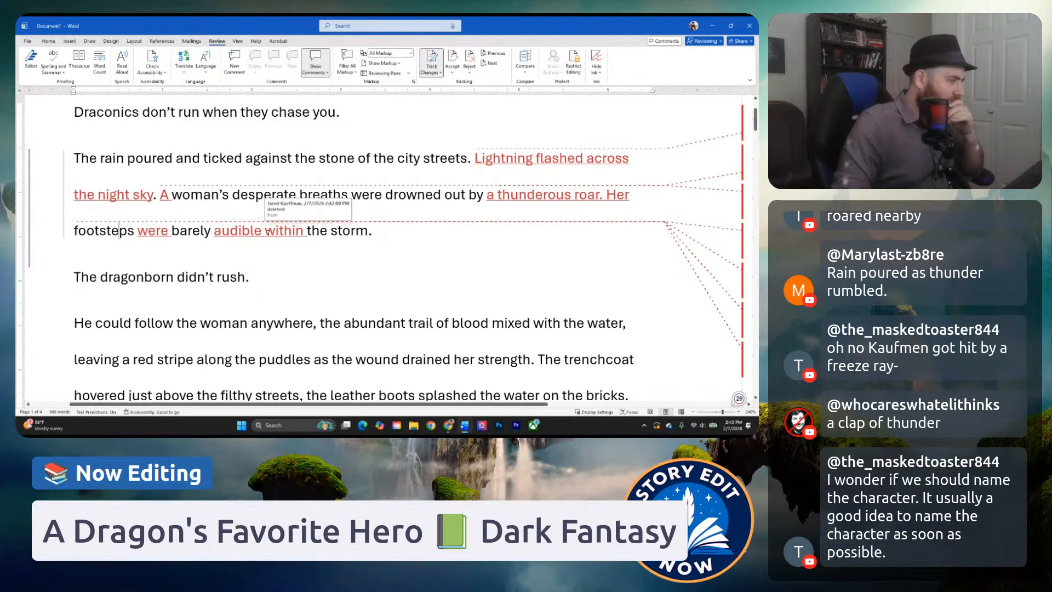
left_click_drag(468, 159, 211, 158)
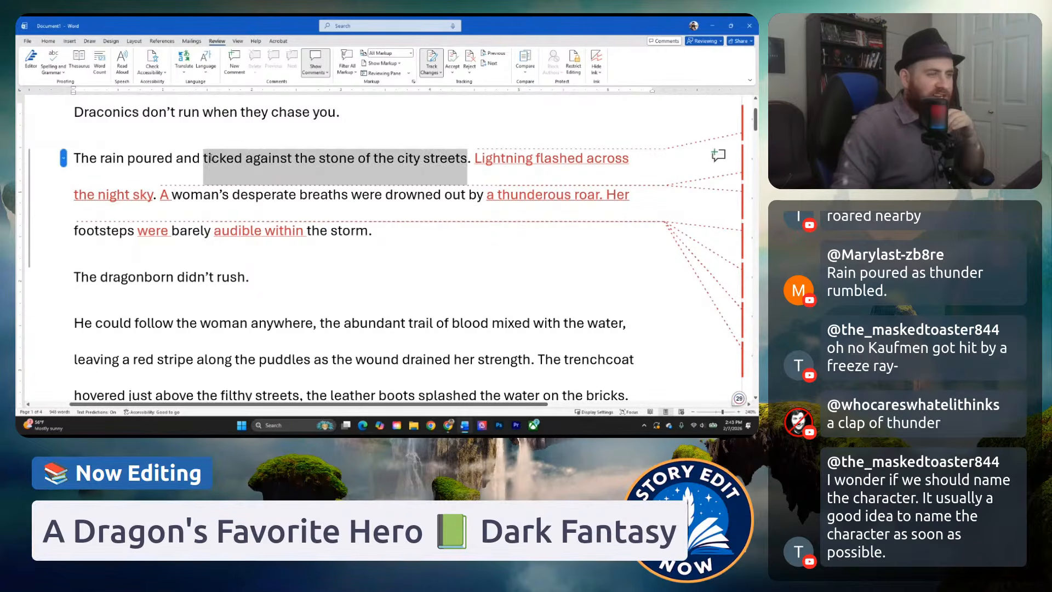
left_click_drag(472, 160, 154, 201)
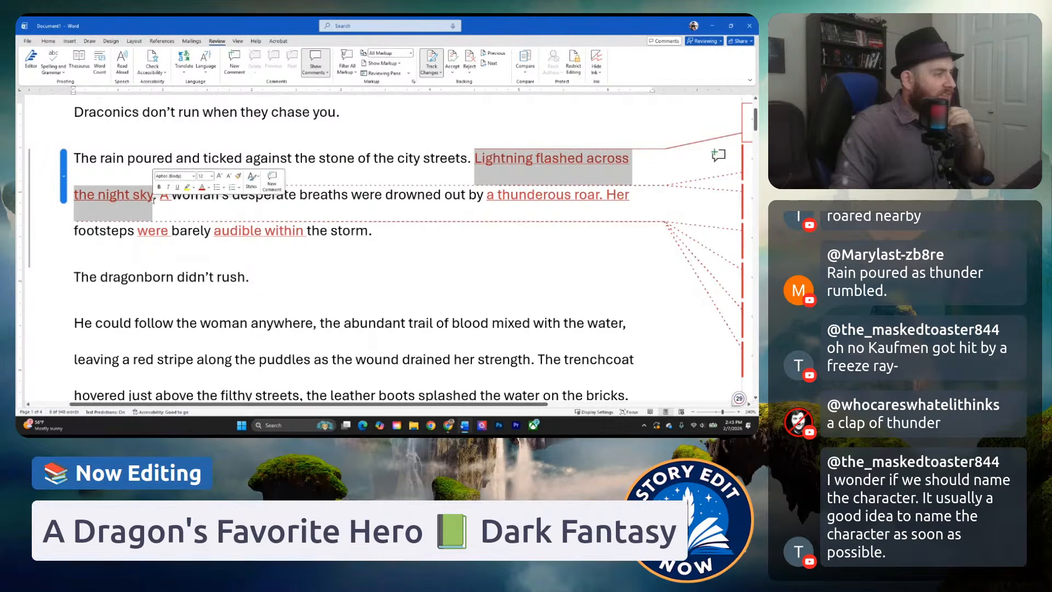
left_click(182, 198)
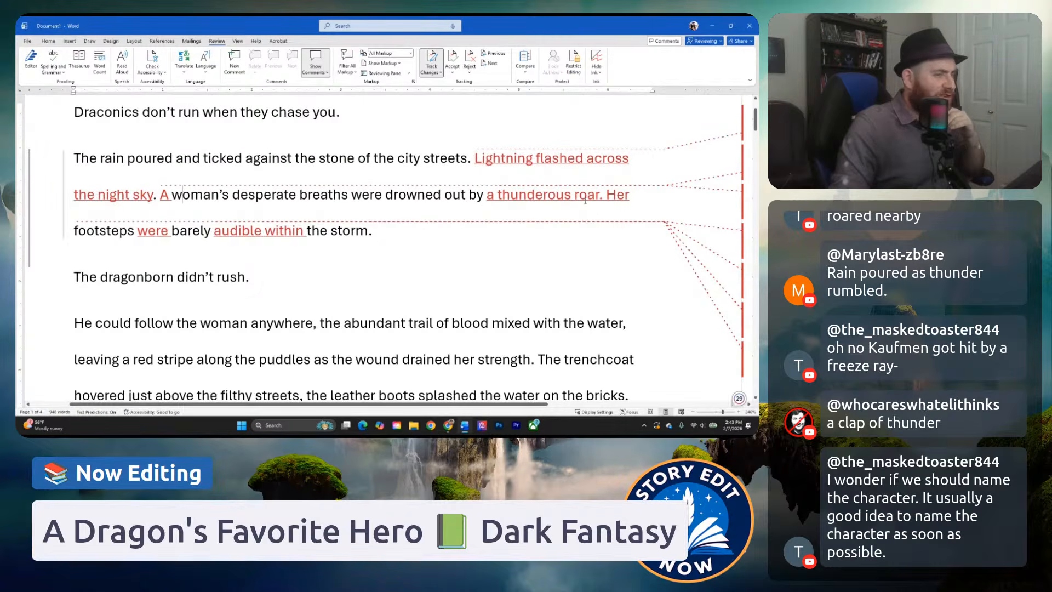
left_click(588, 196)
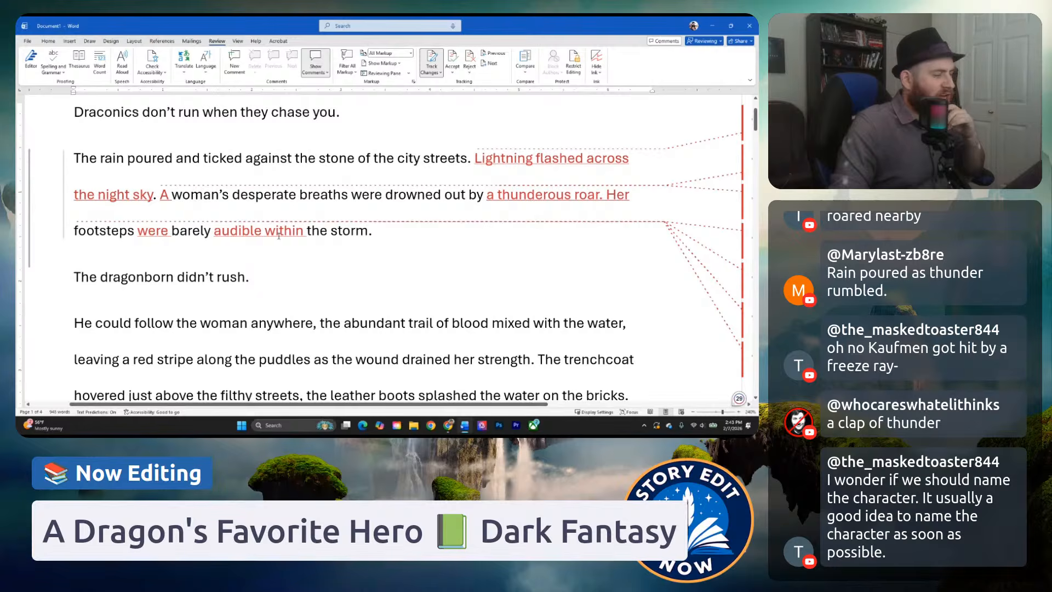
left_click(390, 234)
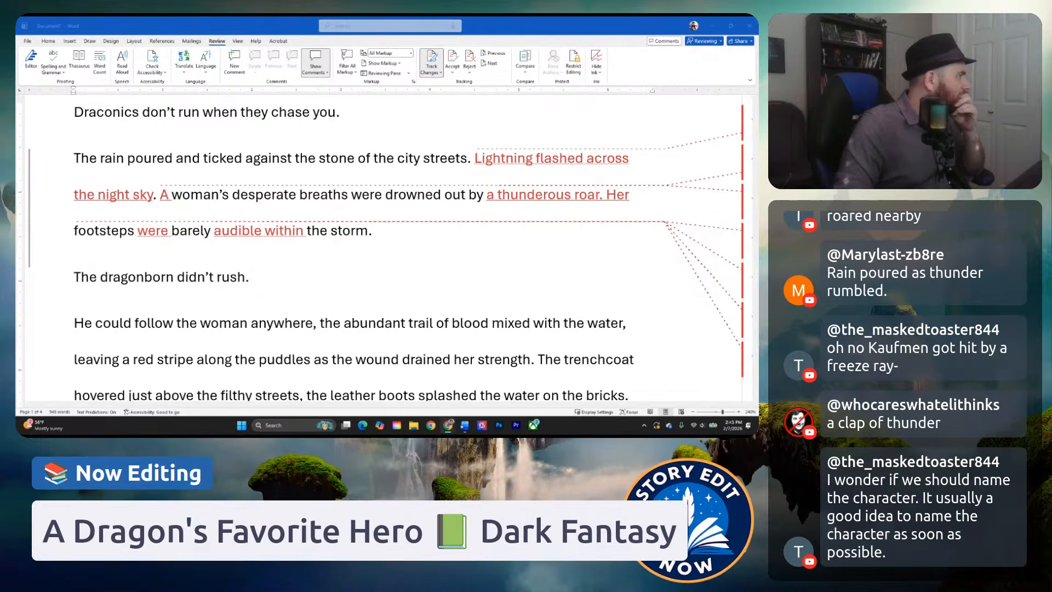
key("alt+Tab")
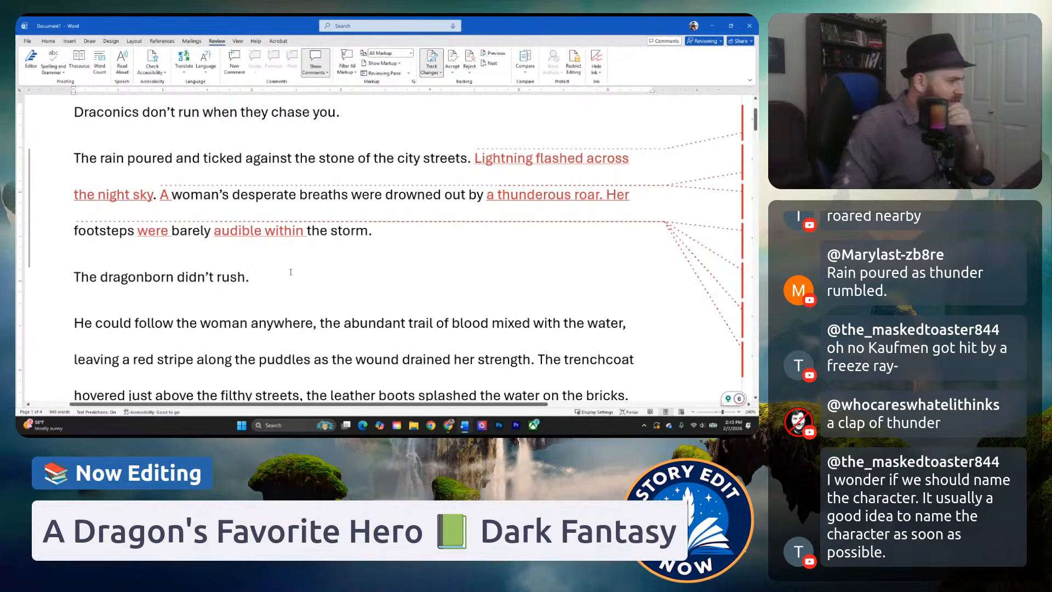
left_click(296, 279)
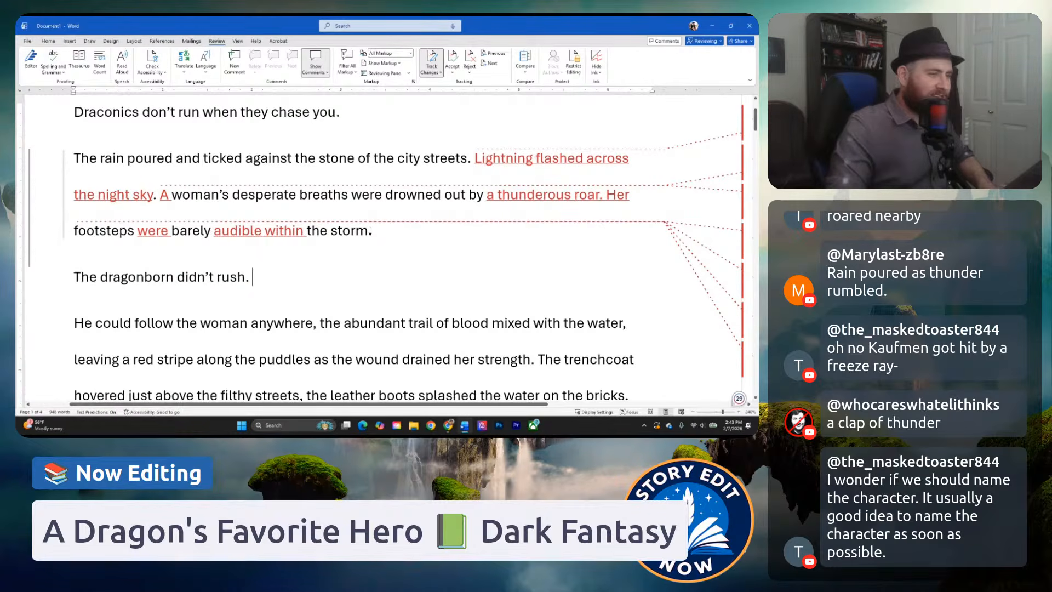
left_click_drag(370, 231, 609, 203)
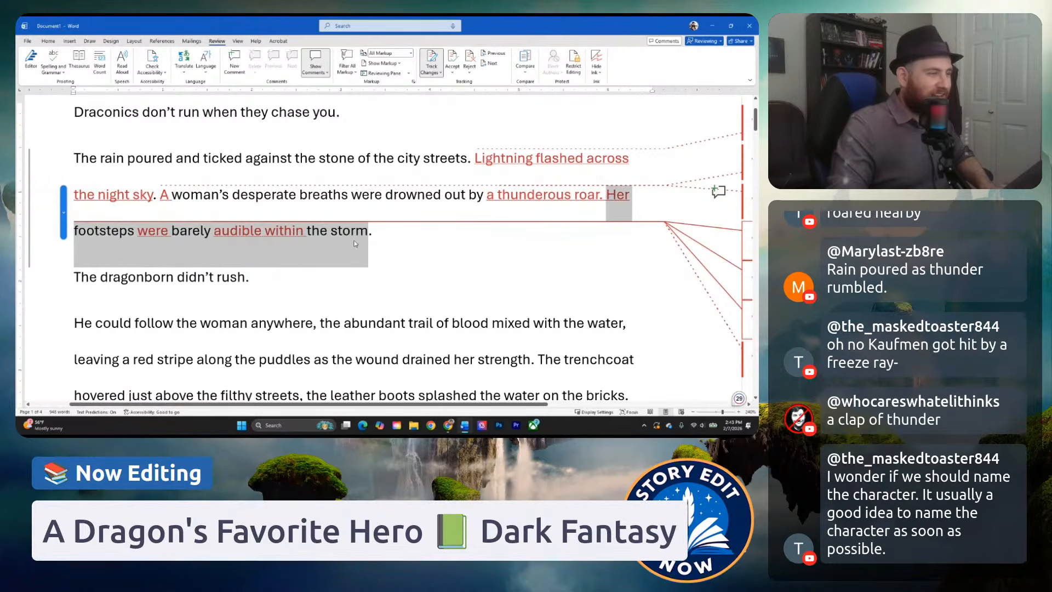
left_click(398, 241)
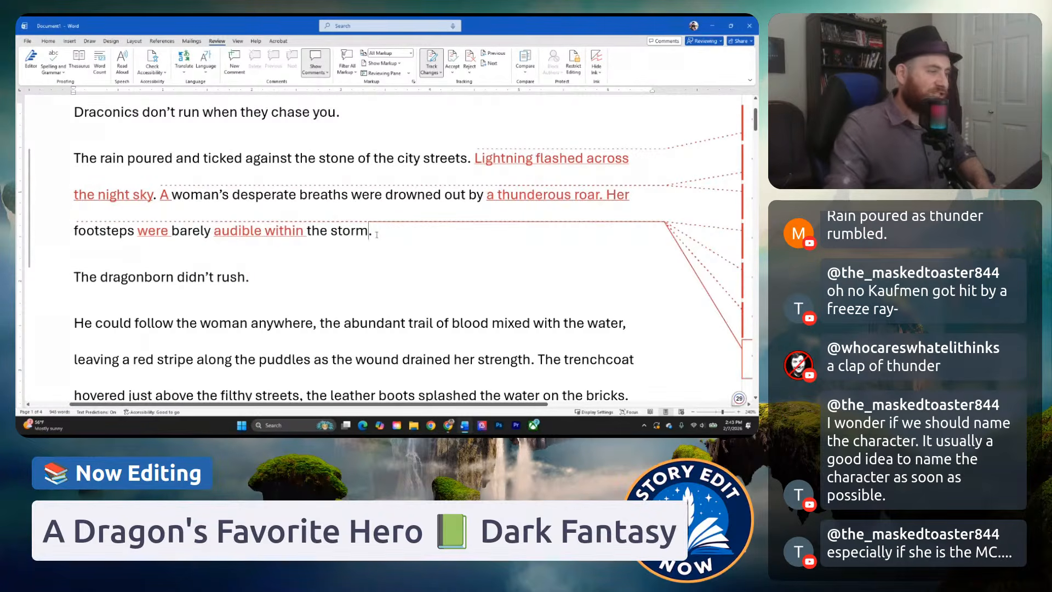
left_click(266, 231)
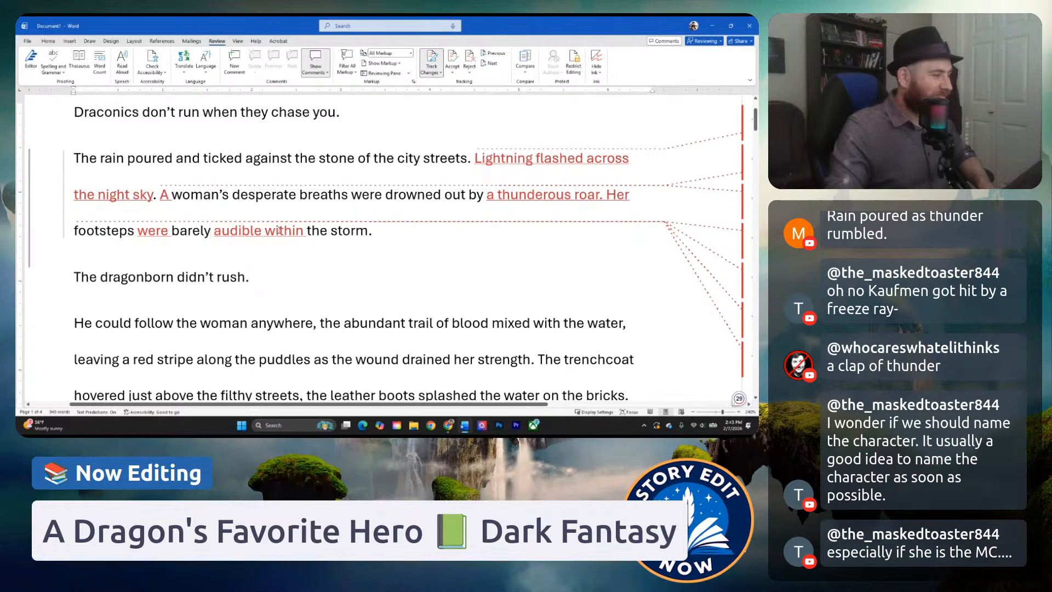
Review how the opening storm paragraph leads into "The dragonborn didn't rush." and the paragraphs about his pursuit of the woman.
scroll(329, 216, "down", 3)
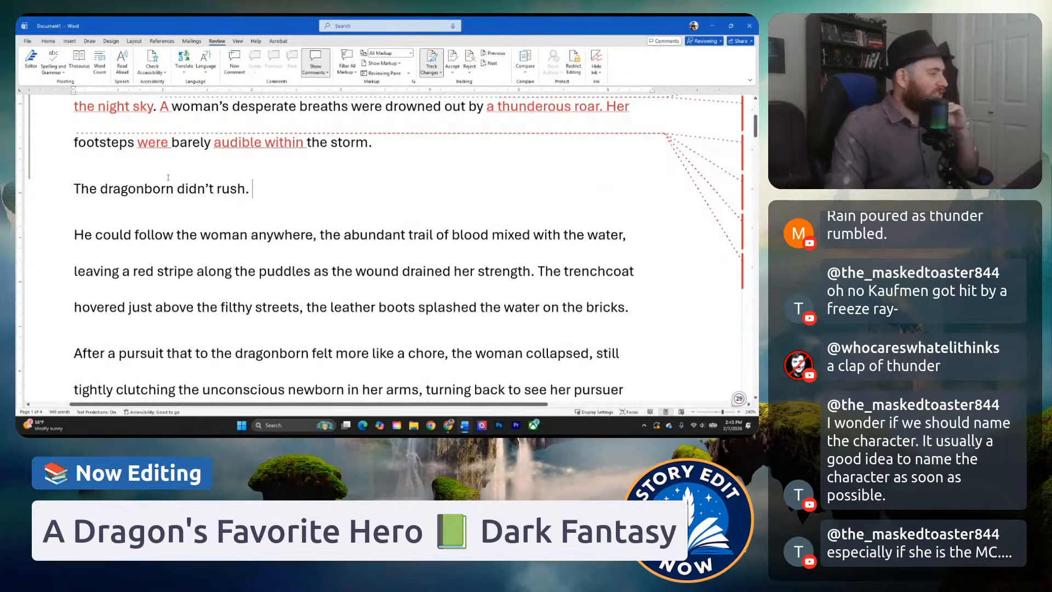
scroll(271, 196, "up", 4)
scroll(161, 237, "down", 1)
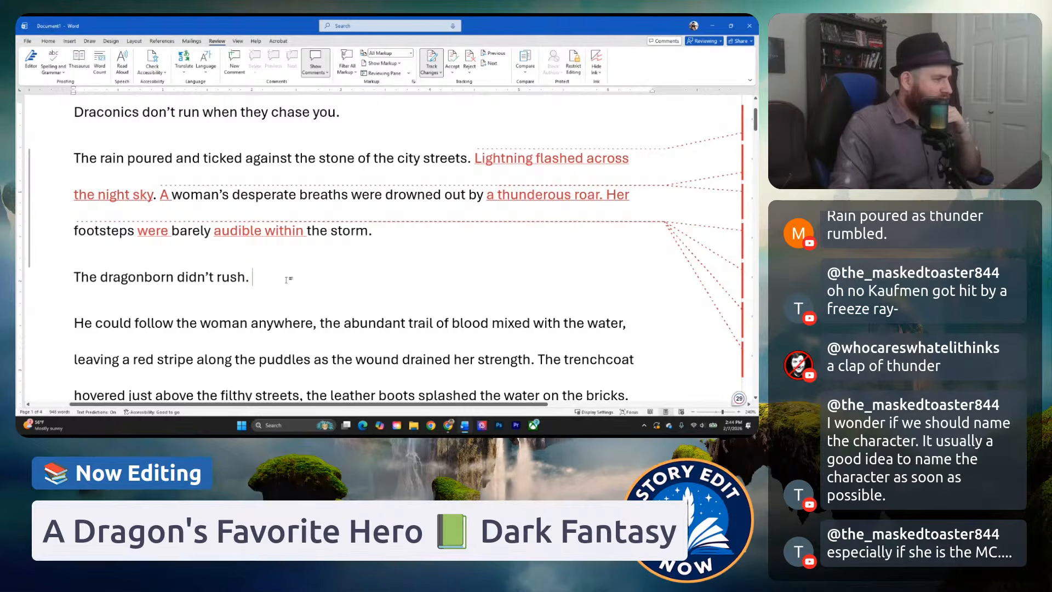
scroll(267, 255, "down", 2)
scroll(267, 254, "down", 2)
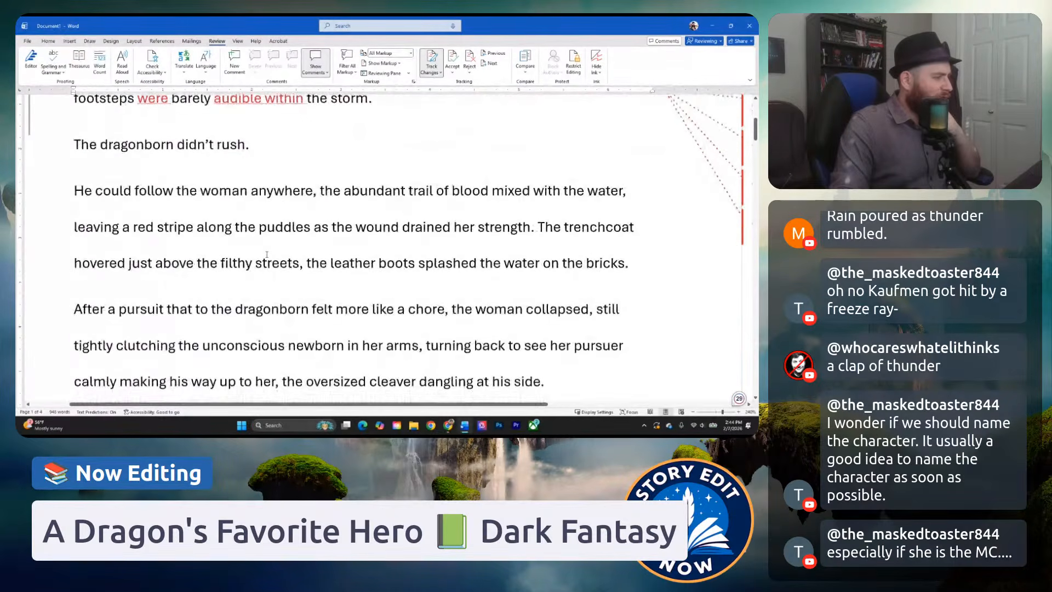
scroll(351, 170, "up", 3)
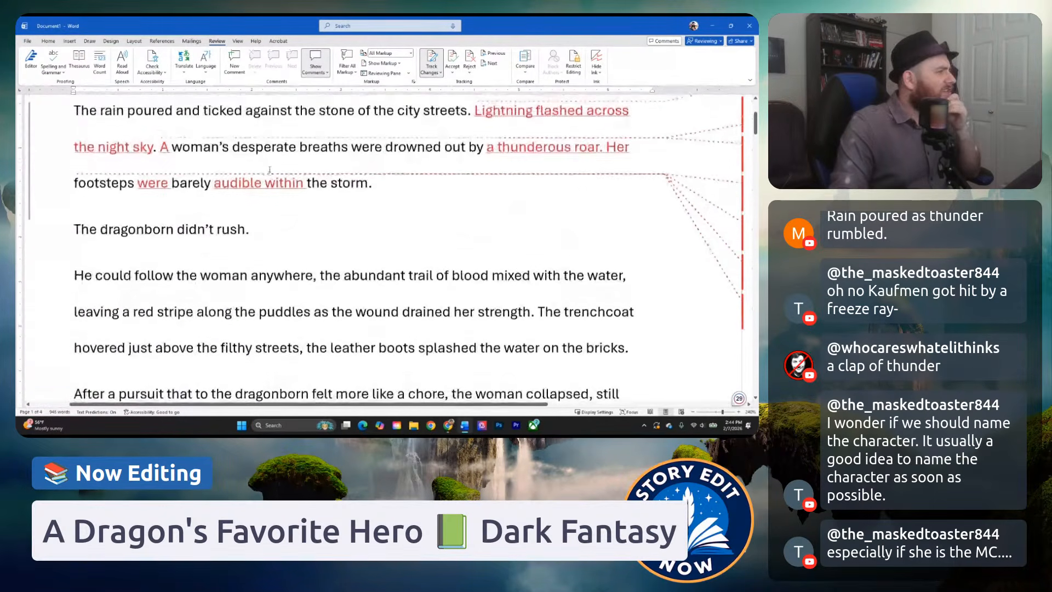
left_click_drag(390, 190, 74, 112)
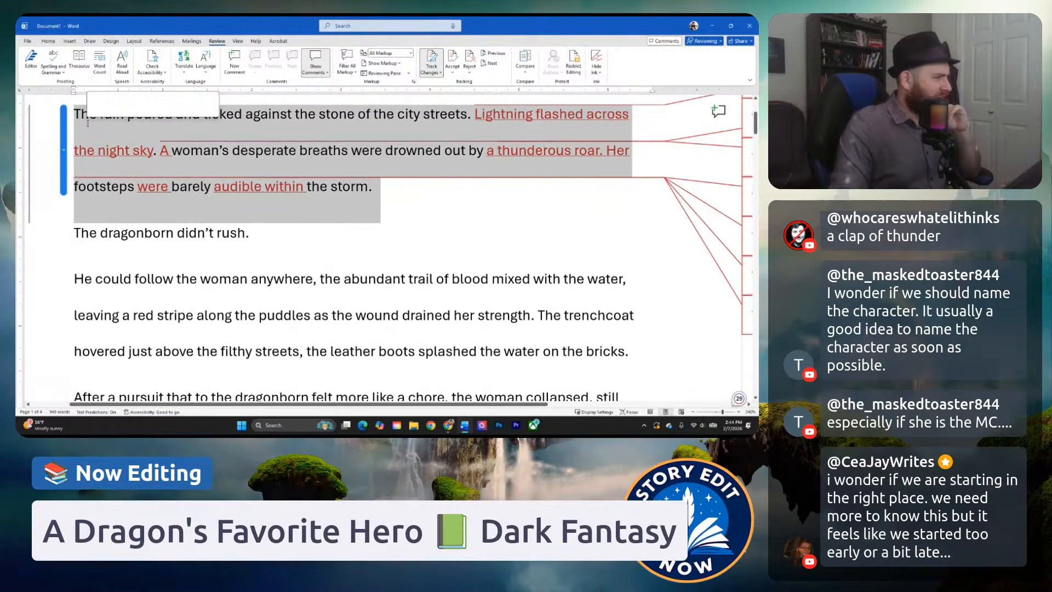
left_click(144, 233)
scroll(143, 233, "down", 2)
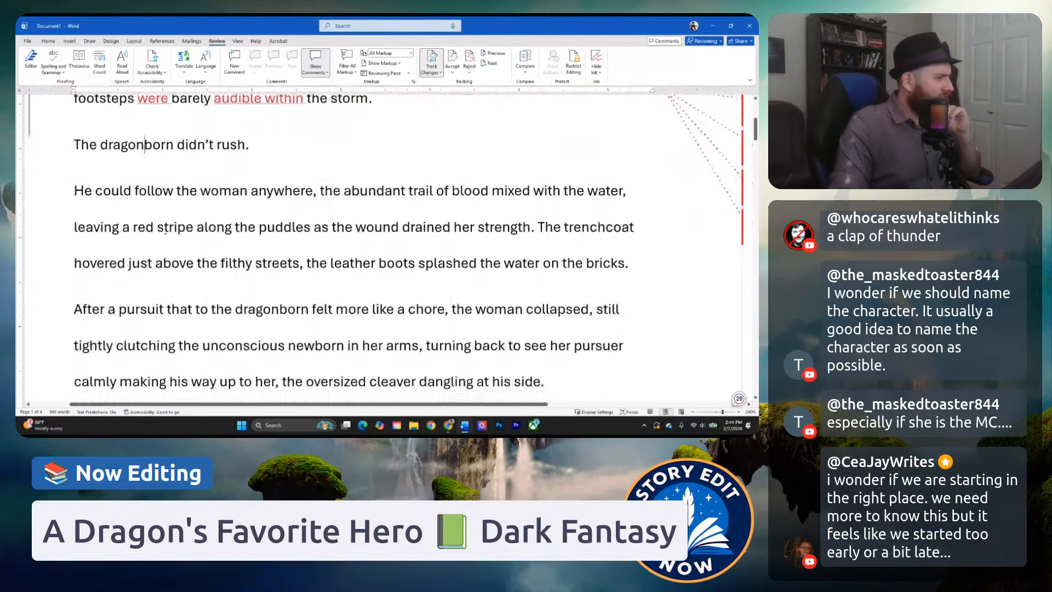
left_click(239, 190)
scroll(288, 198, "up", 2)
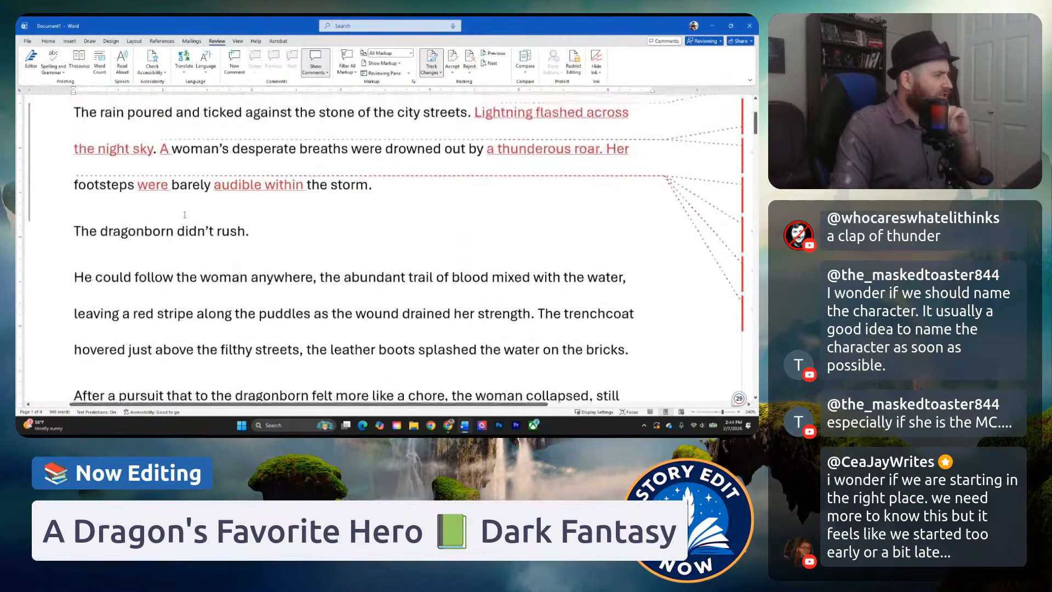
left_click(190, 243)
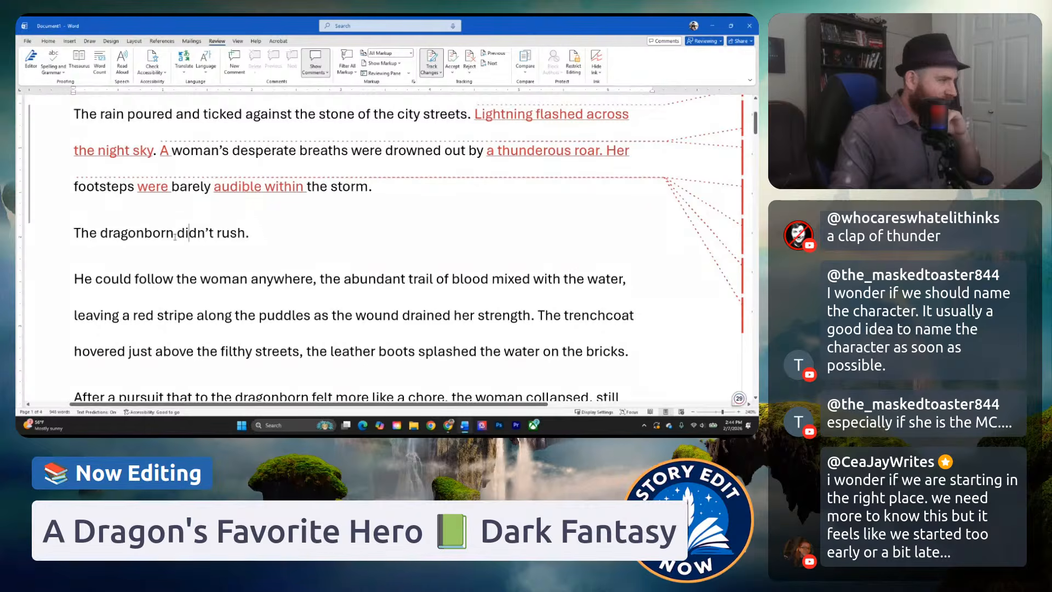
left_click(177, 237)
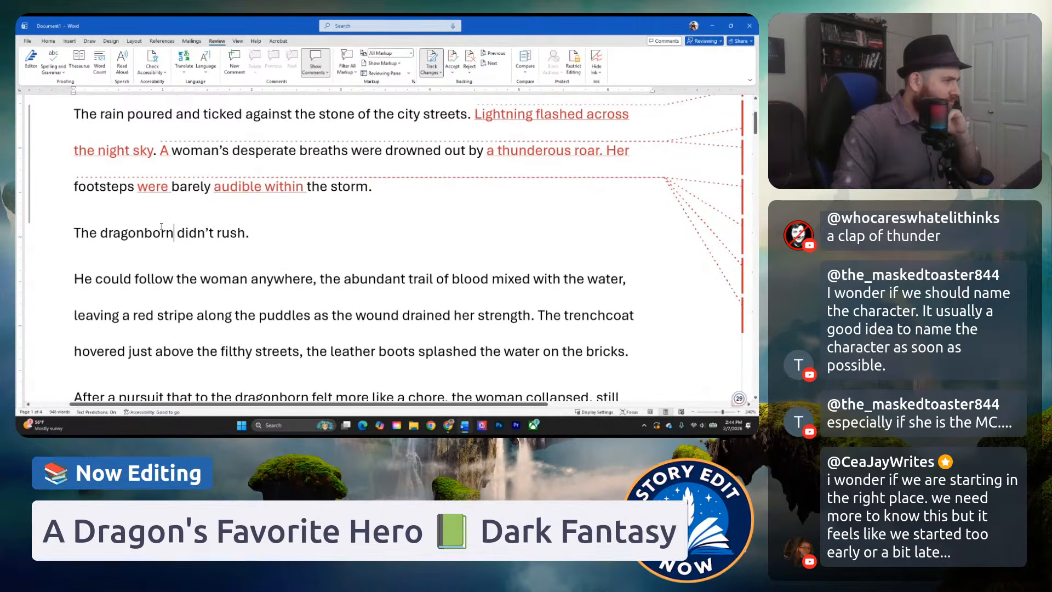
Add "'s fury" after "storm" so the footsteps sentence ends with "within the storm's fury.".
left_click(82, 187)
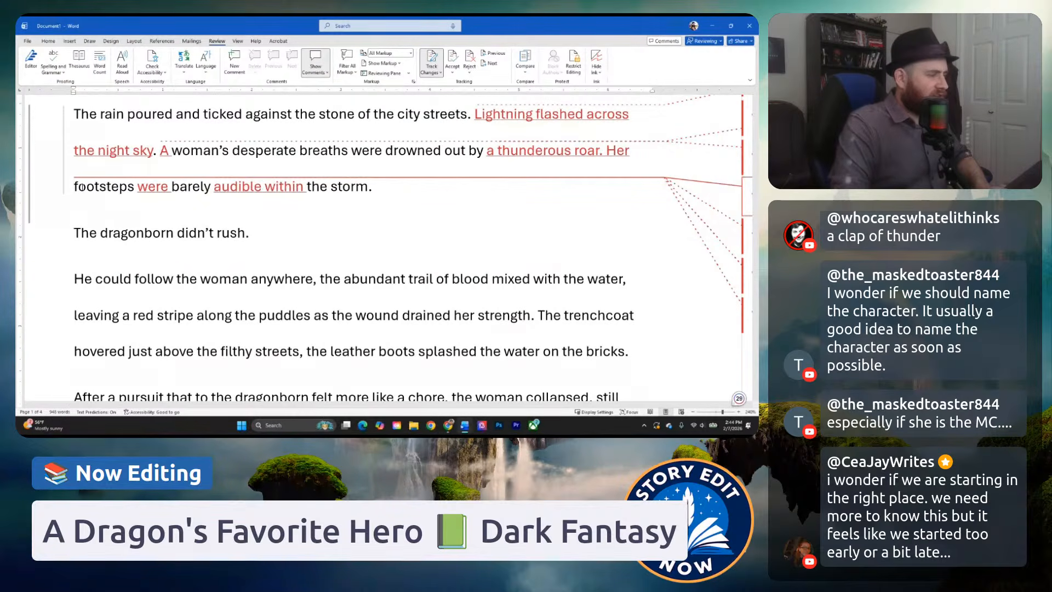
left_click(327, 251)
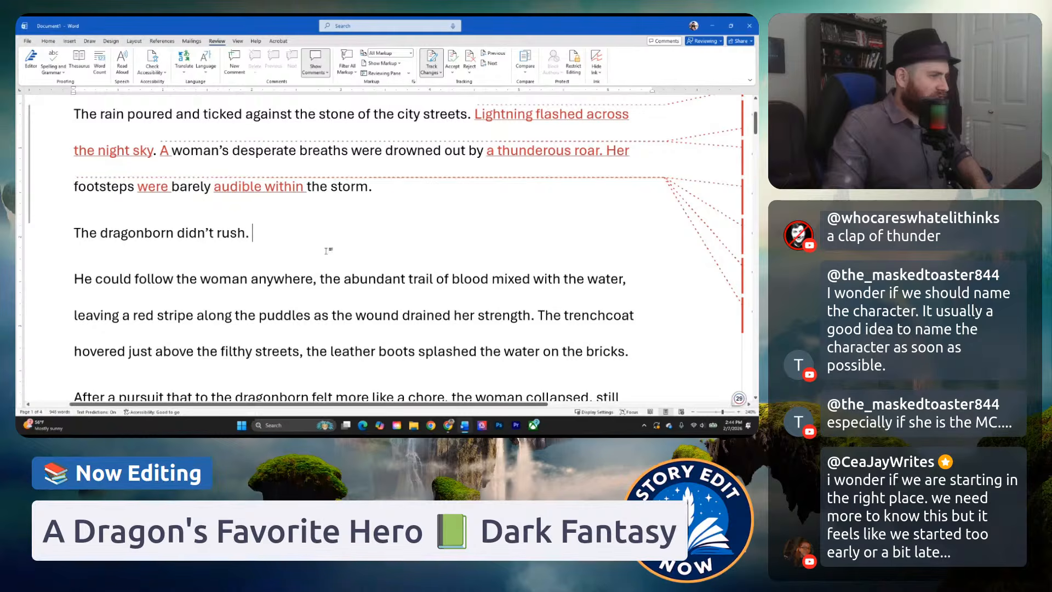
left_click(367, 180)
type("'s")
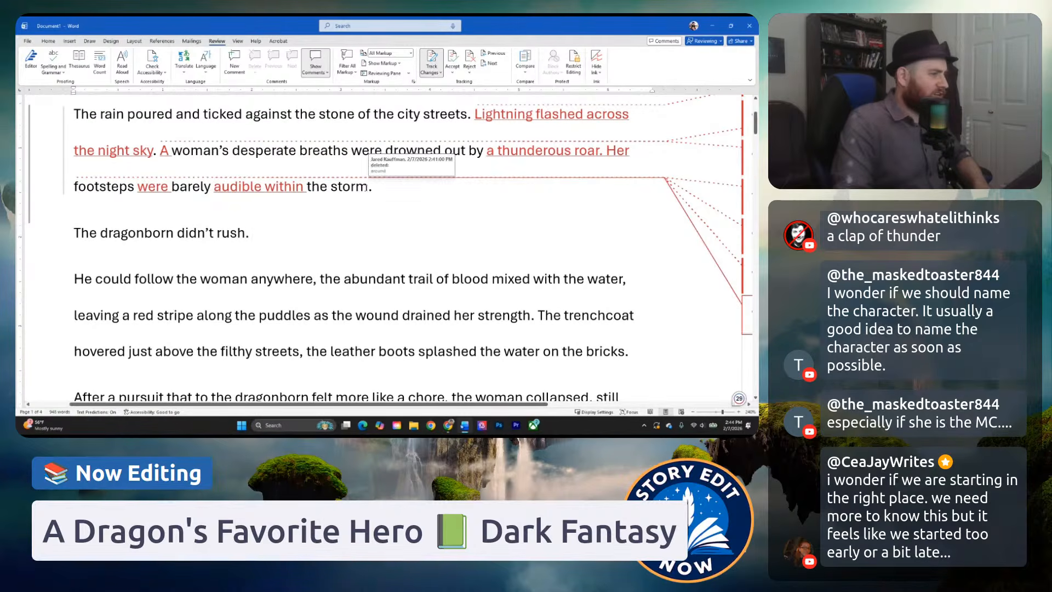
type(" fury")
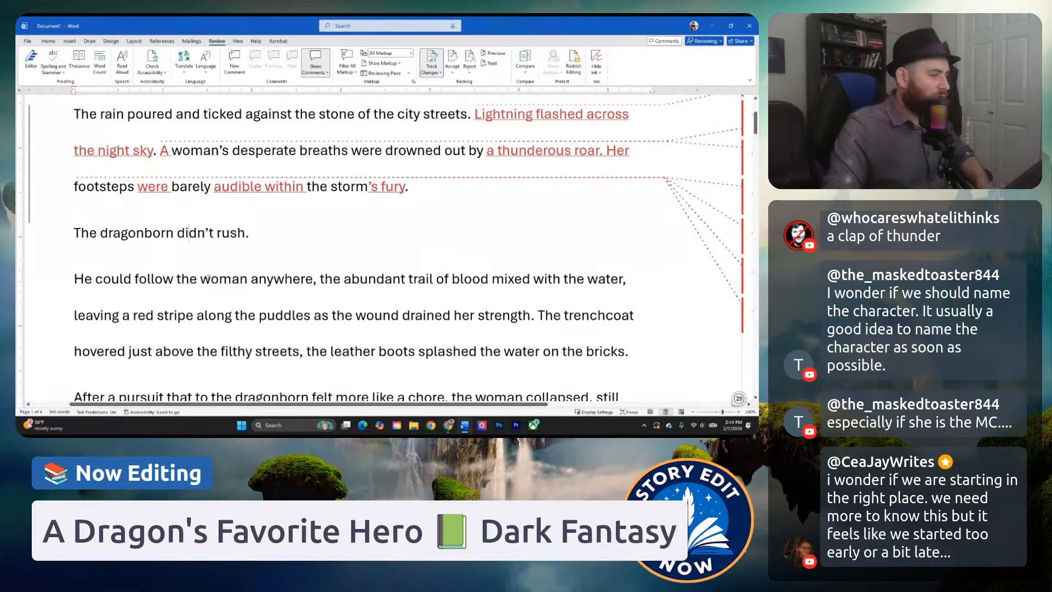
Examine "The dragonborn didn't rush." and the following sentence about the woman's blood trail for pacing and wording.
scroll(195, 285, "down", 1)
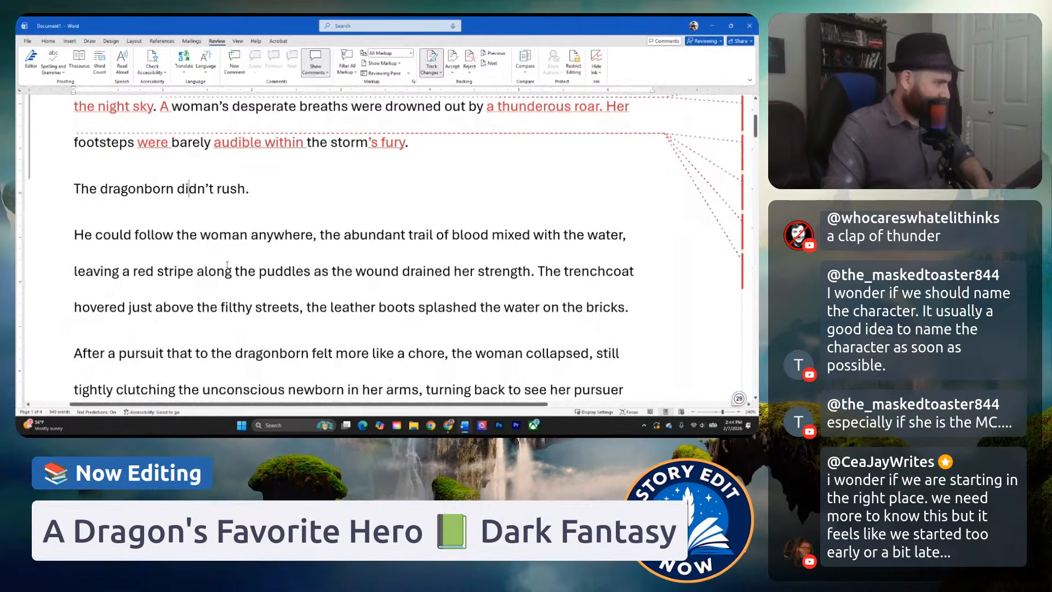
left_click_drag(251, 189, 74, 189)
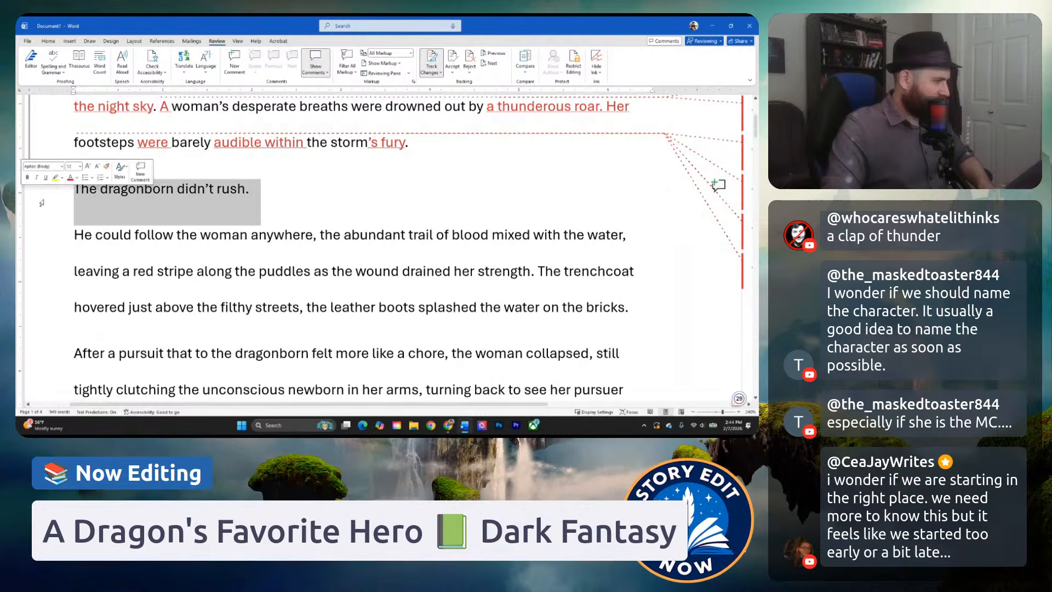
left_click(313, 271)
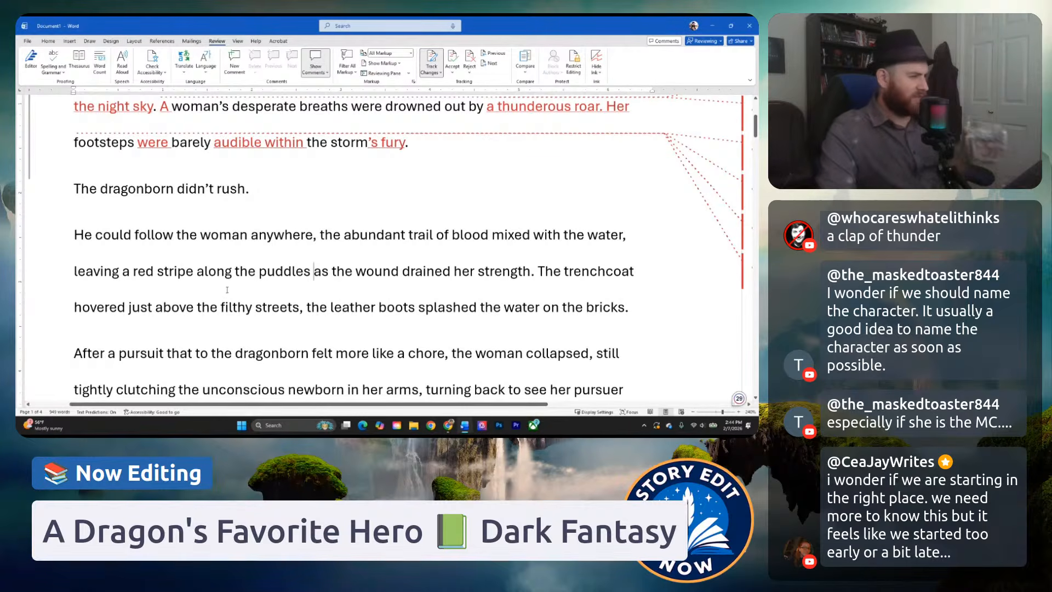
left_click(322, 280)
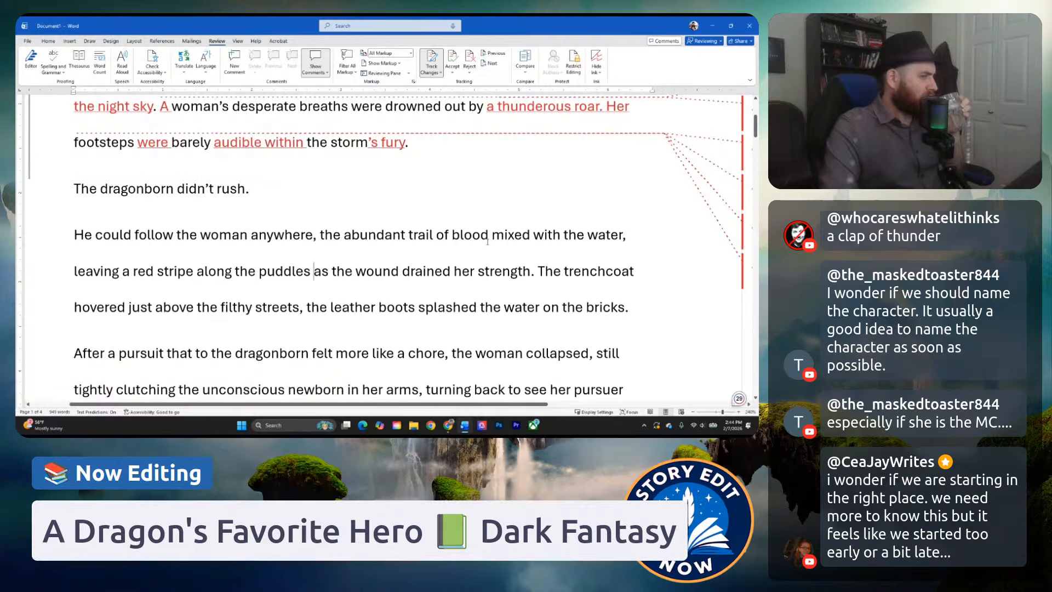
left_click_drag(532, 273, 83, 240)
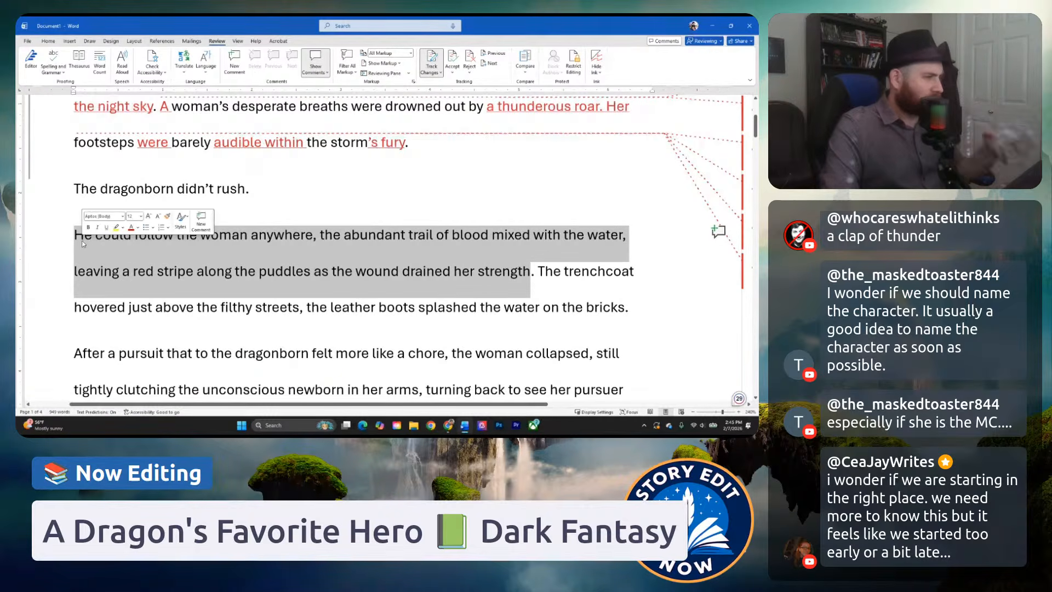
left_click(230, 239)
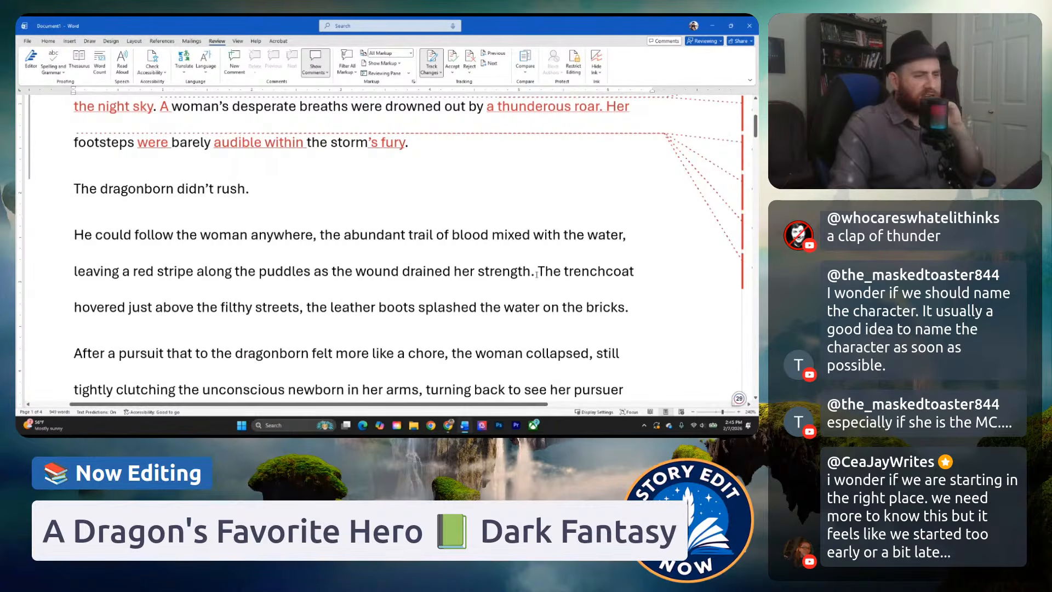
left_click_drag(531, 271, 75, 236)
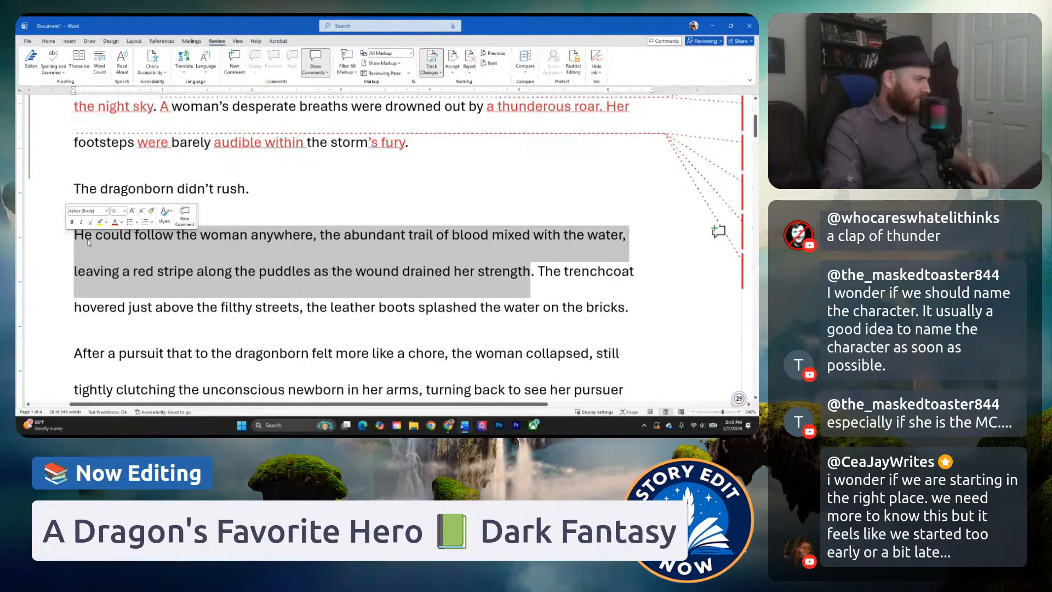
left_click(111, 236)
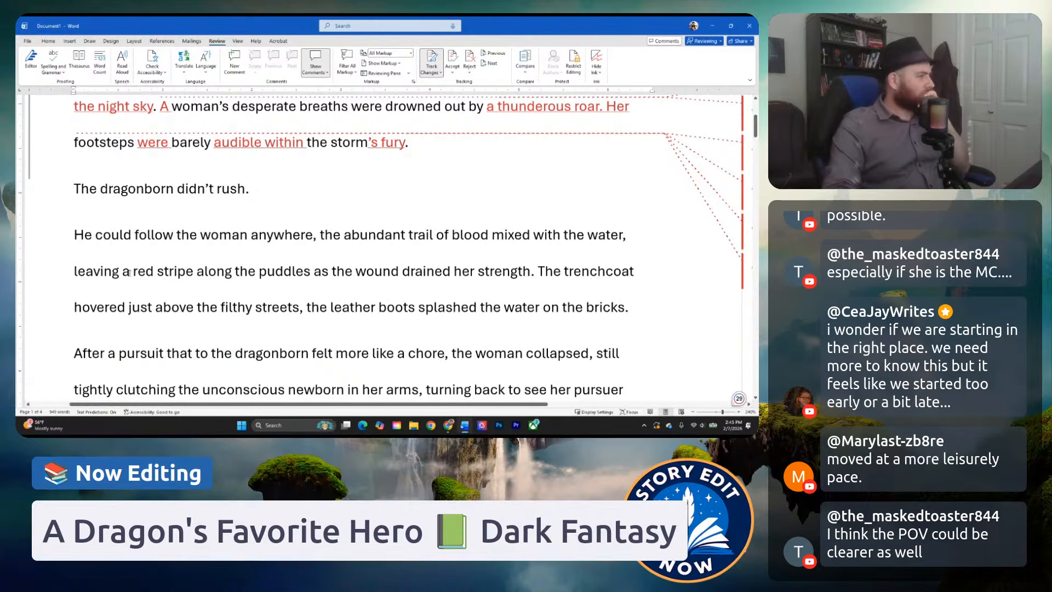
left_click(217, 269)
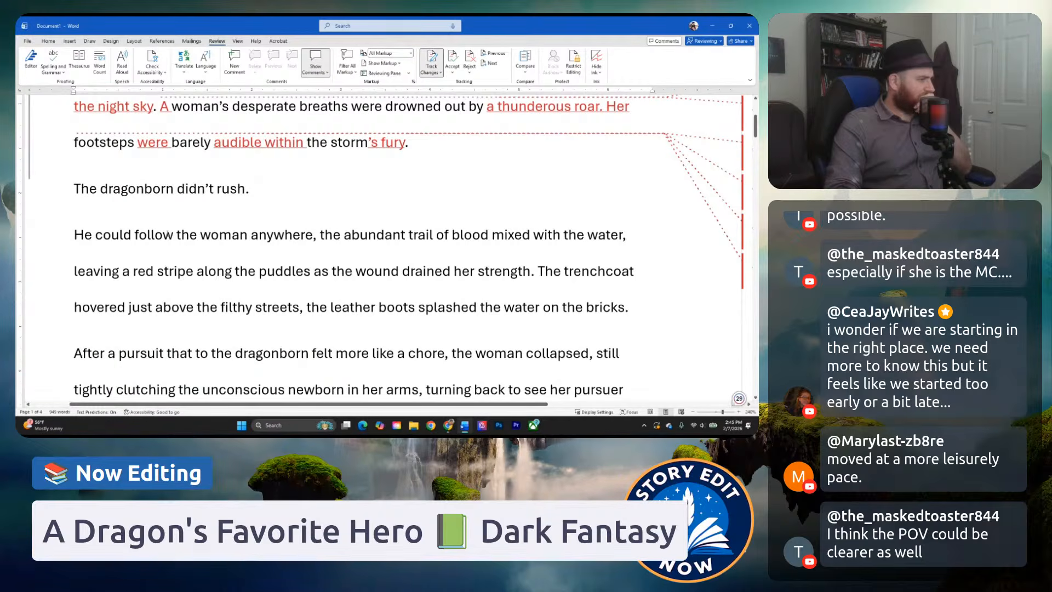
Start a comment on the opening line and storm paragraph, beginning "This leads me to believe the woman is the POV".
scroll(168, 234, "up", 3)
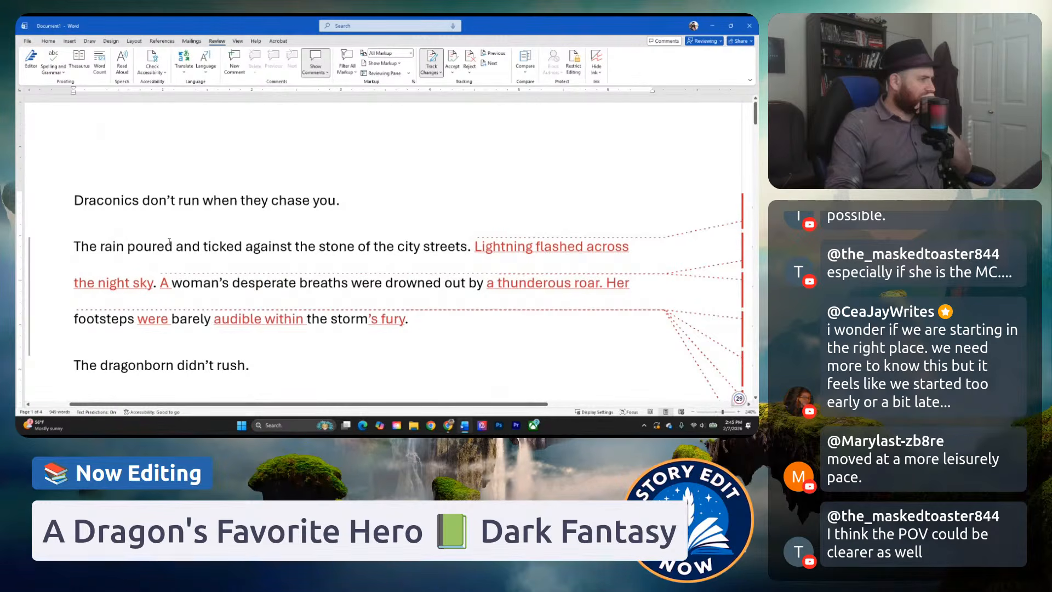
scroll(190, 234, "down", 1)
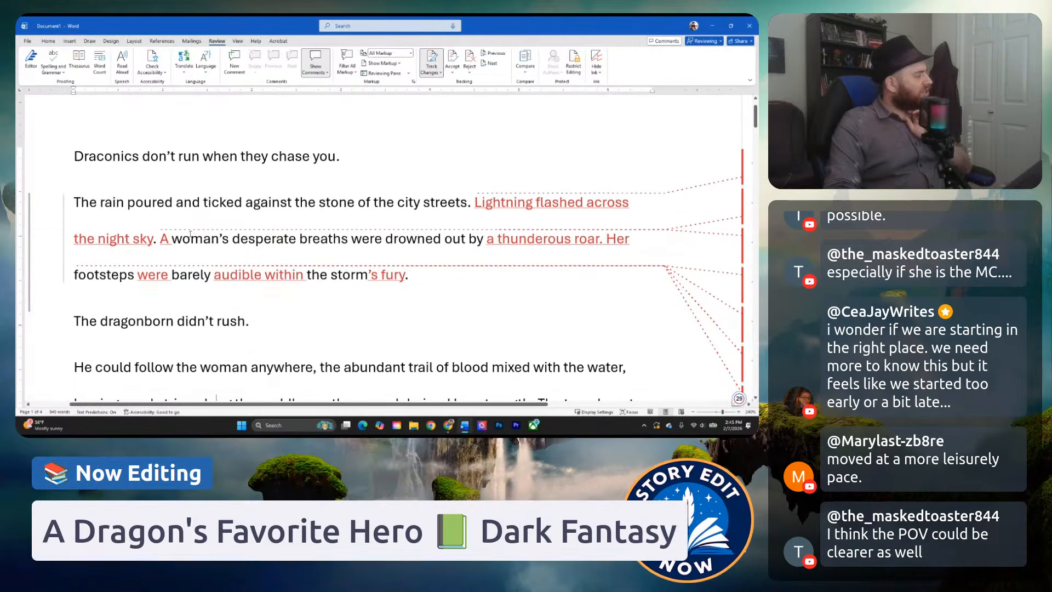
scroll(191, 236, "down", 1)
scroll(191, 237, "up", 1)
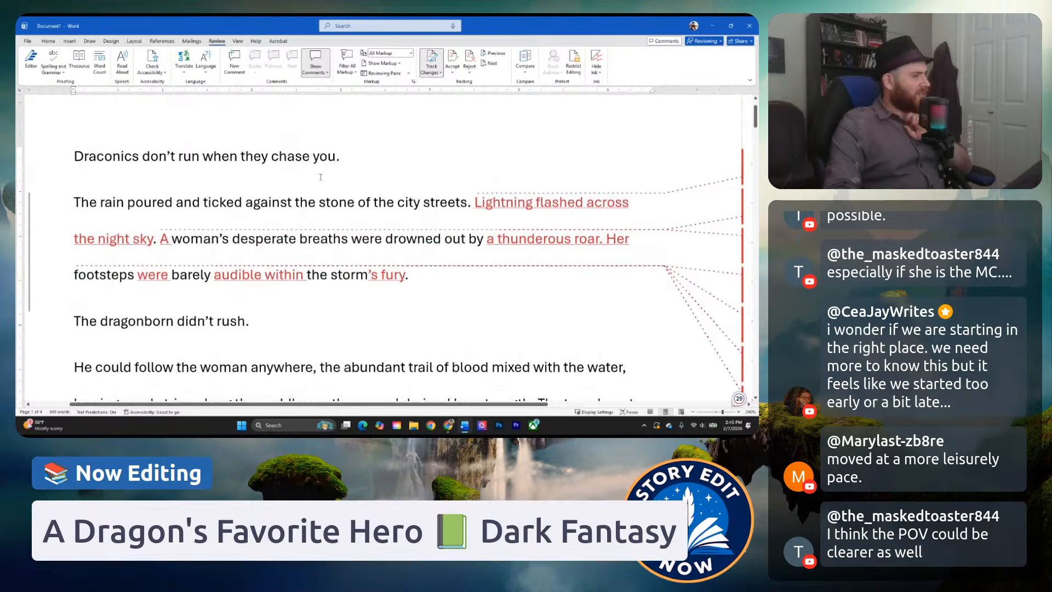
left_click_drag(348, 168, 76, 168)
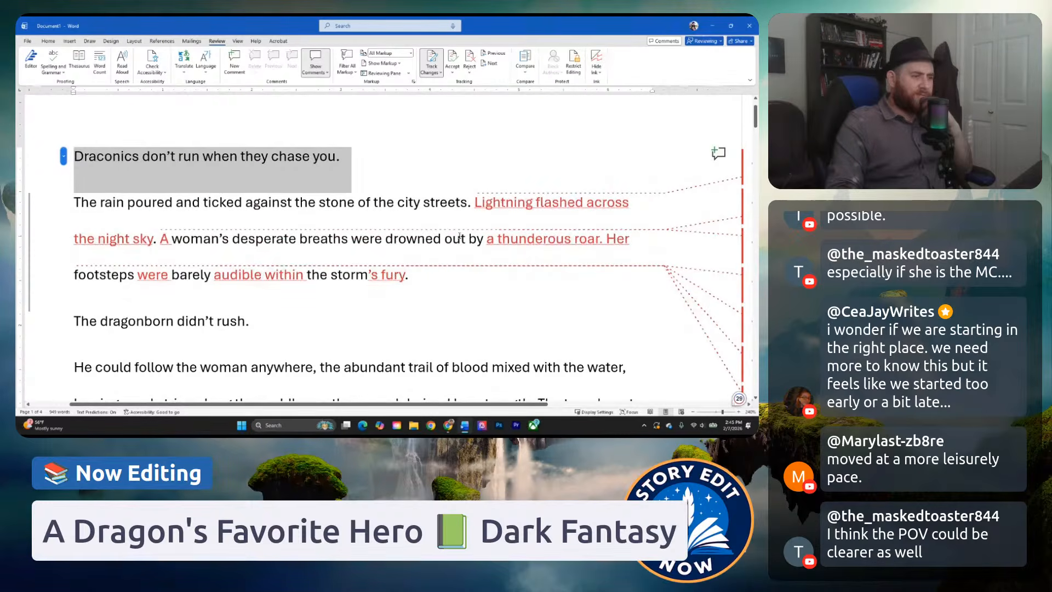
left_click_drag(428, 273, 94, 174)
right_click(153, 174)
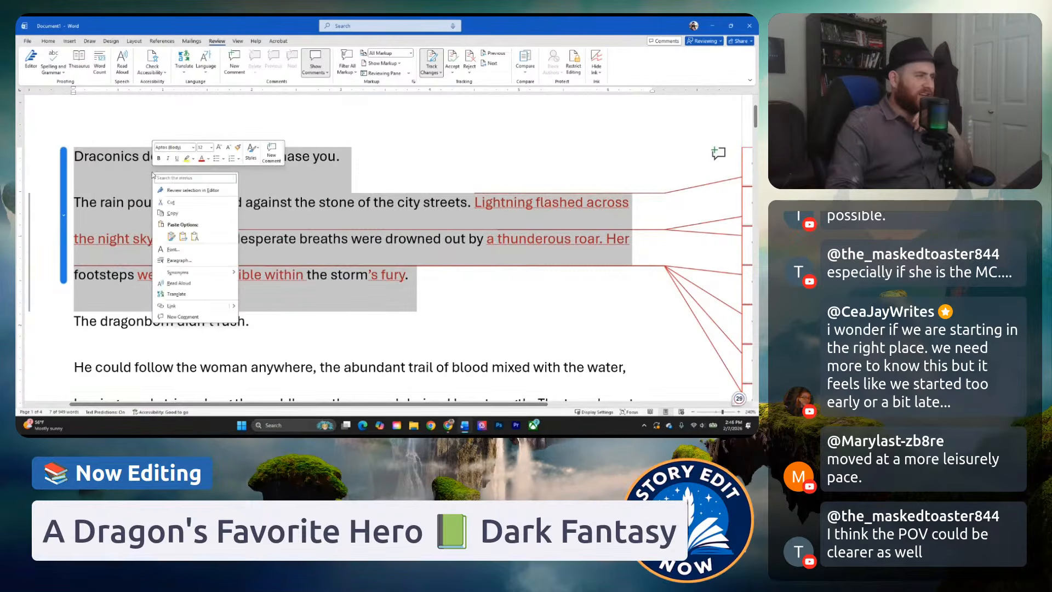
left_click(176, 317)
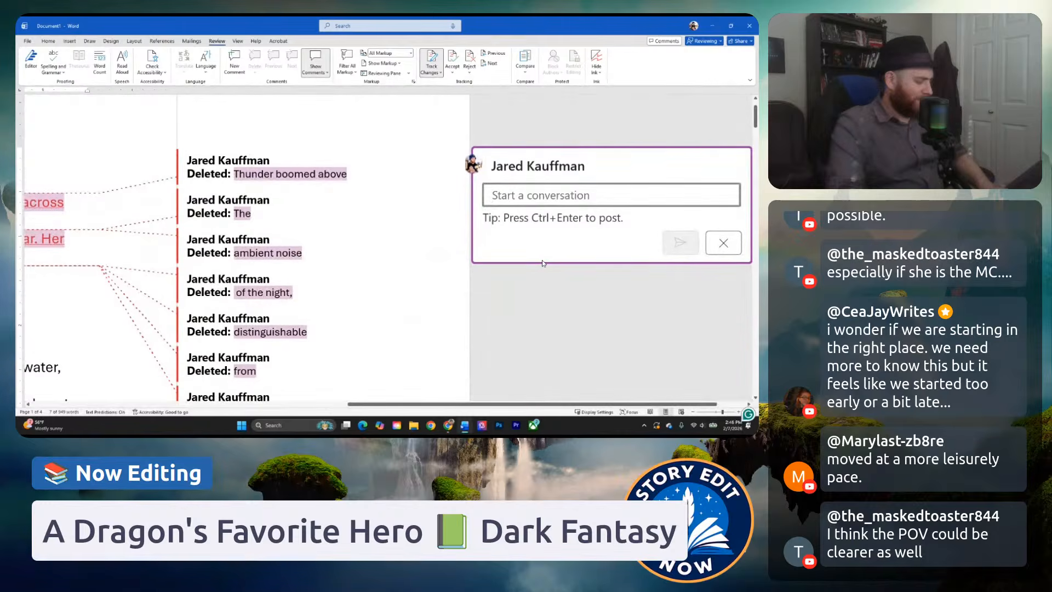
type("Th")
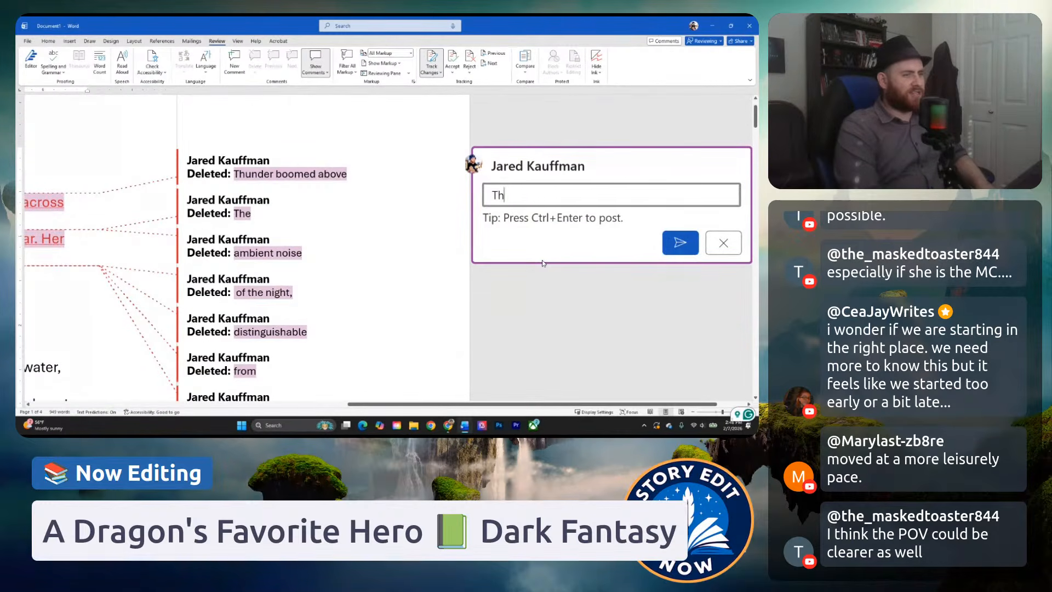
type("is leads me to beli")
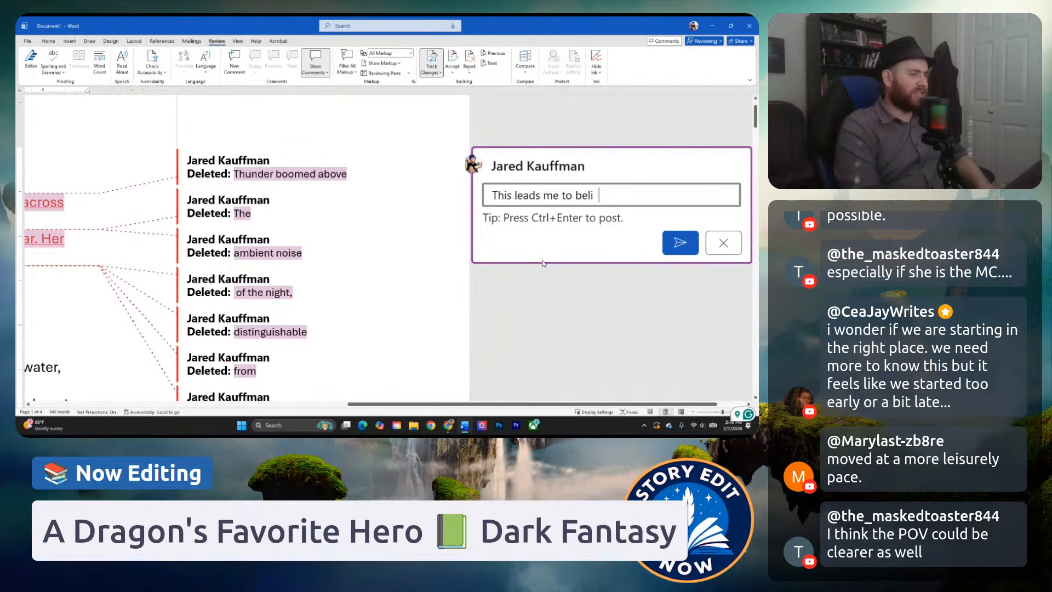
type("eve the woman is the POV")
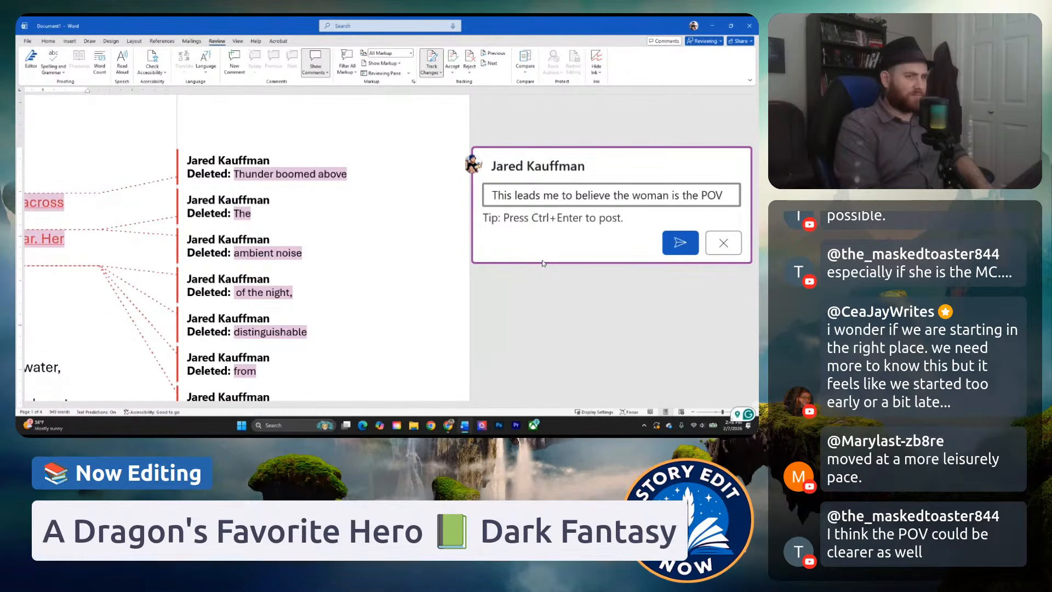
type(", but it sounds li")
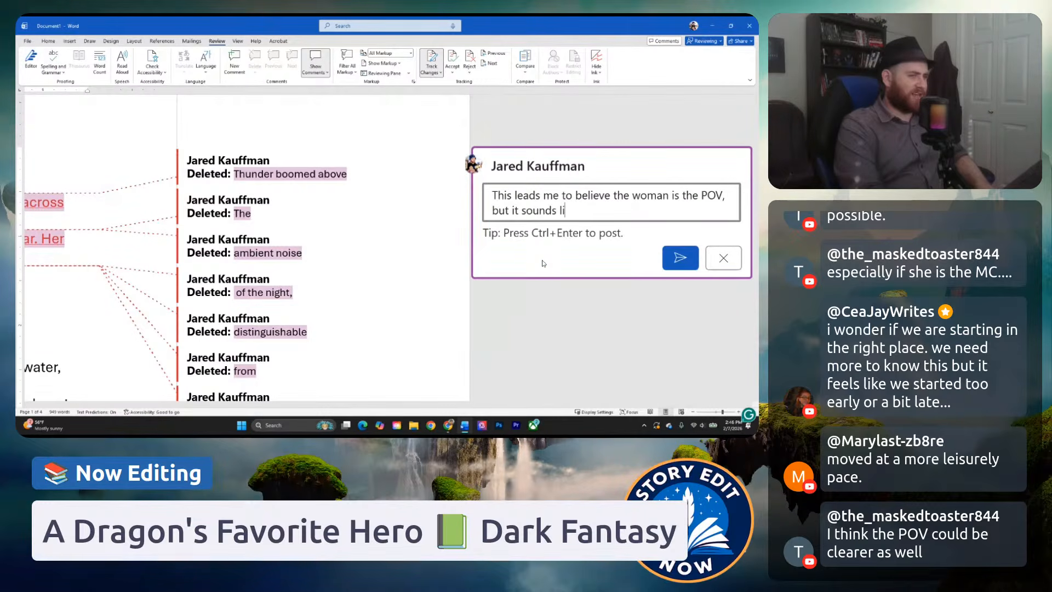
type("ke the Dragonb")
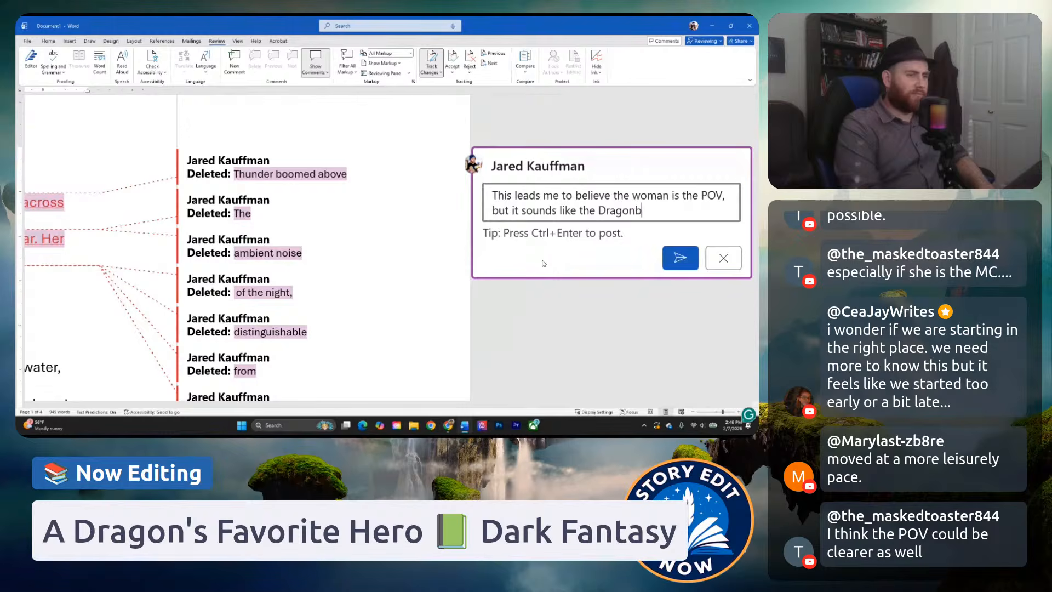
type("orn is the pov. ")
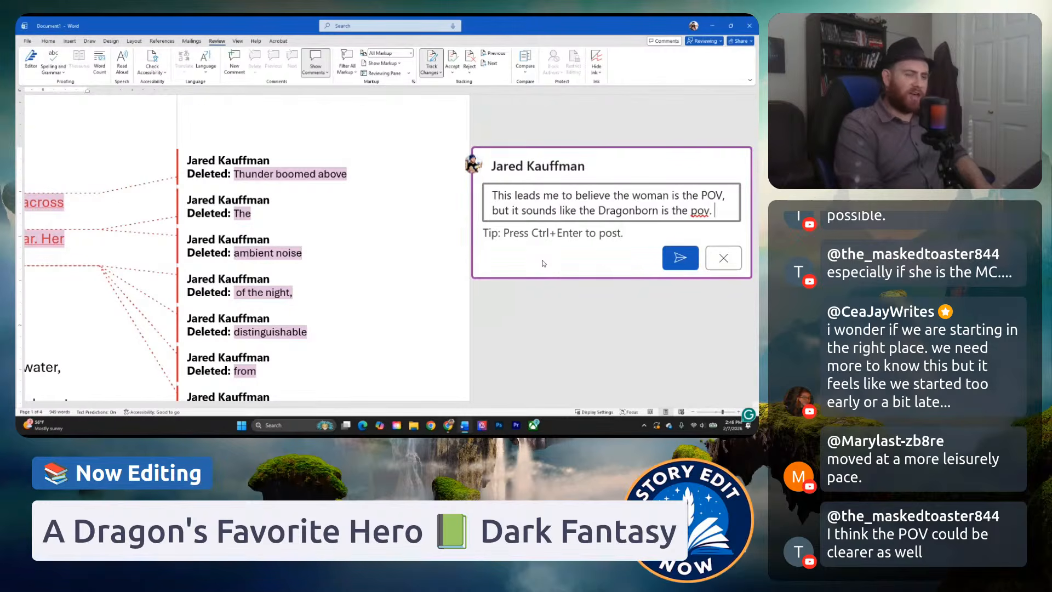
type("Recommend ad")
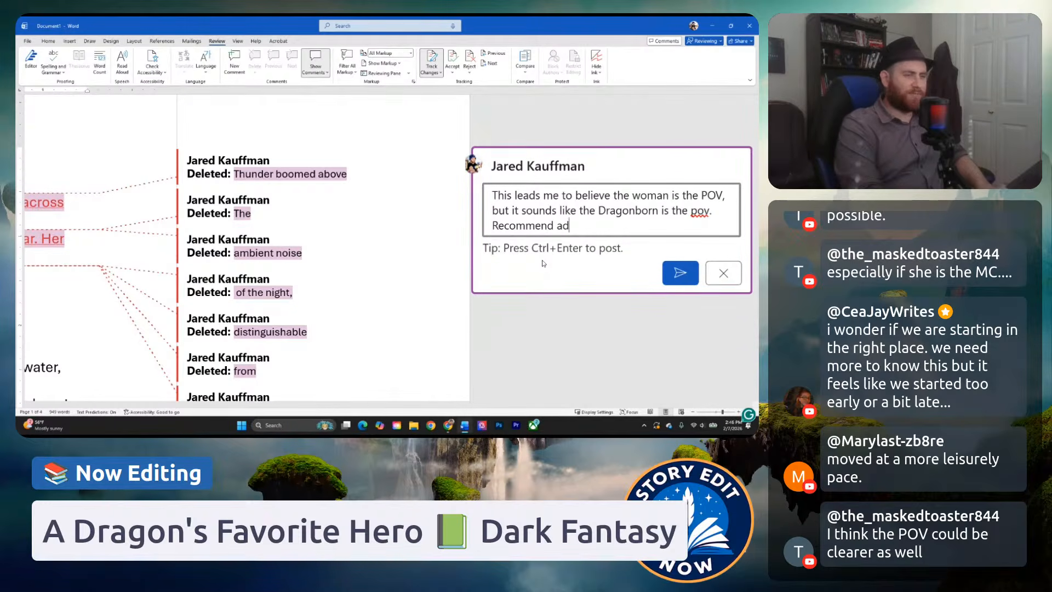
type("justing opening.")
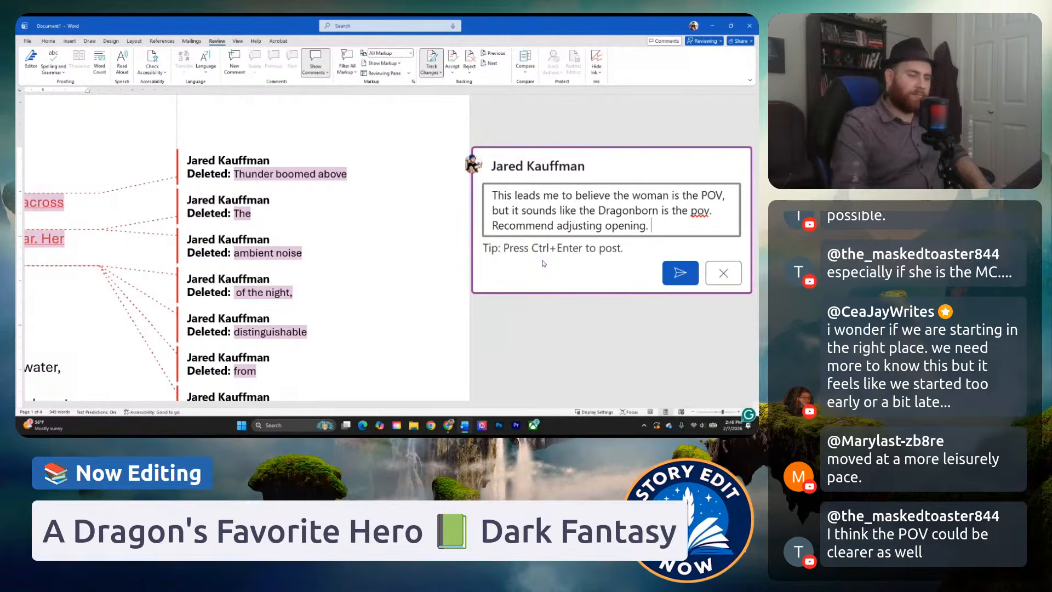
Complete the comment with ", but it sounds like the Dragonborn is the pov. Recommend adjusting opening." and post it.
key("ctrl+Return")
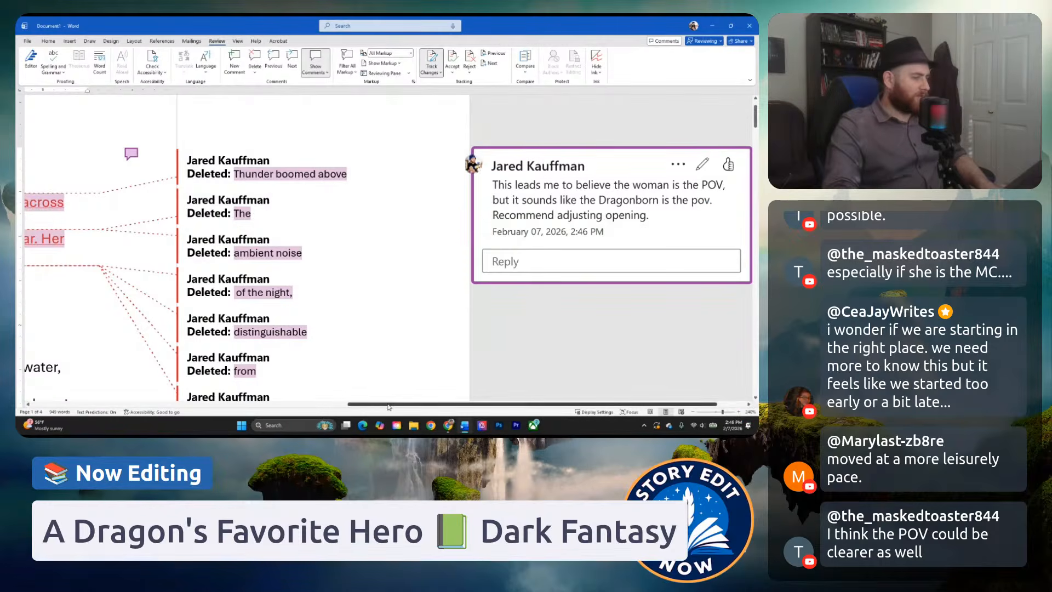
Reread from "The dragonborn didn't rush." through the pursuit paragraphs, checking the blood trail and puddles sentence closely.
left_click_drag(389, 407, 47, 409)
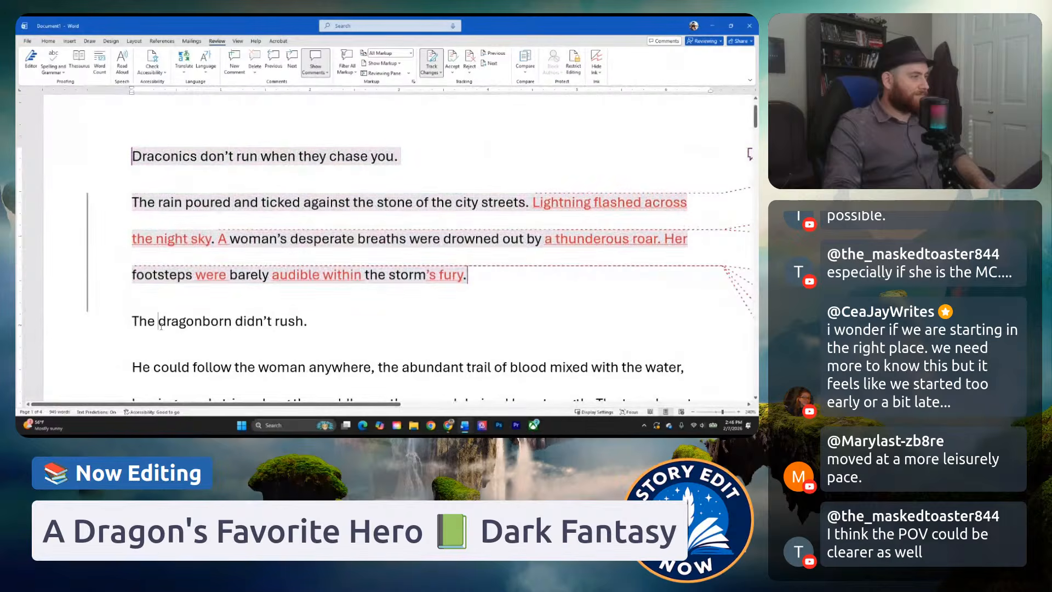
scroll(307, 277, "down", 1)
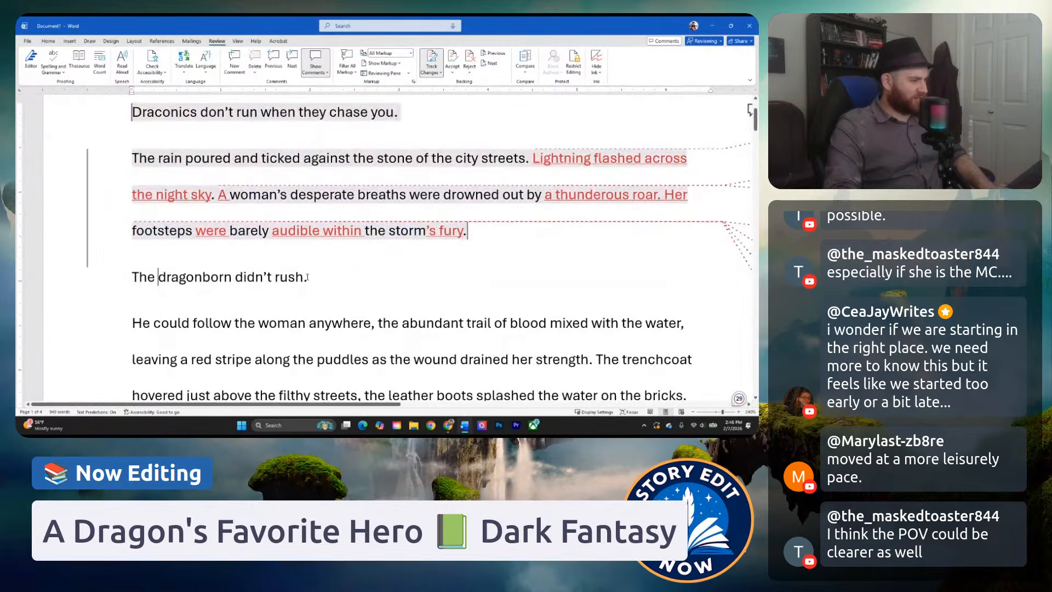
scroll(308, 277, "down", 2)
left_click(308, 188)
scroll(326, 176, "down", 1)
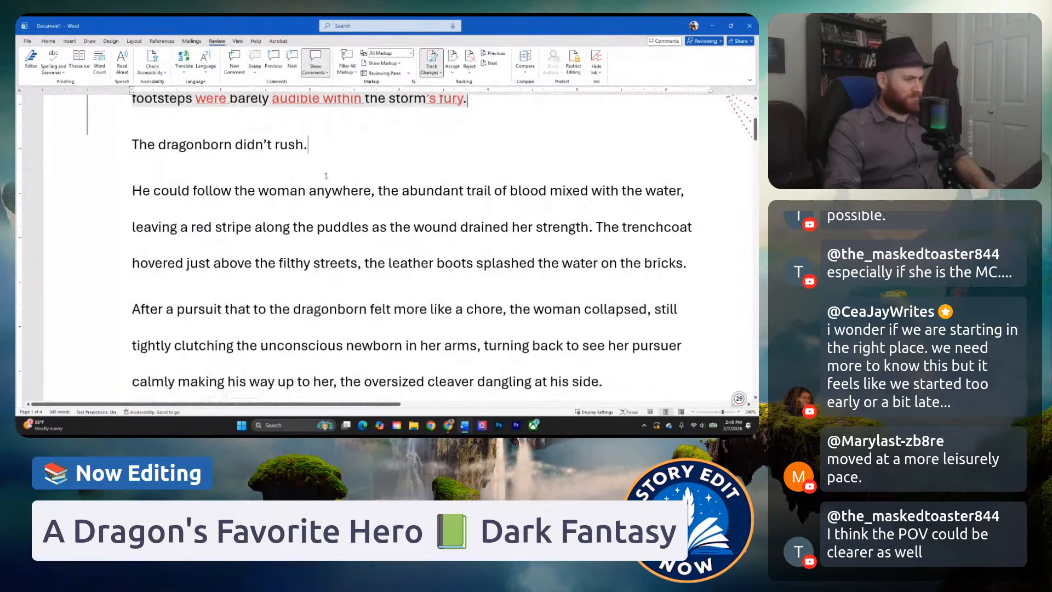
scroll(286, 175, "down", 2)
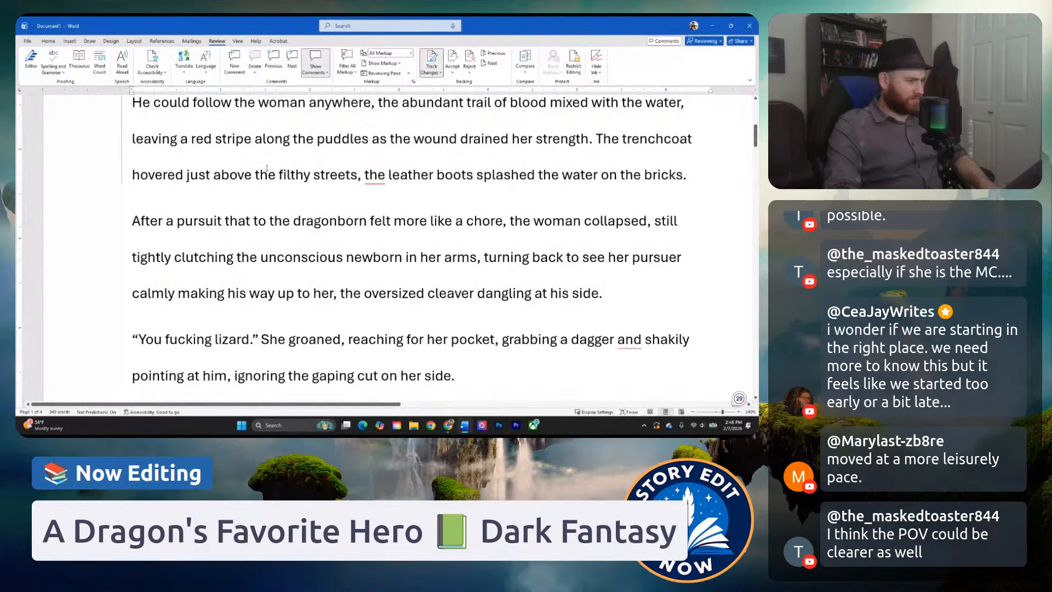
scroll(267, 168, "up", 2)
left_click(239, 149)
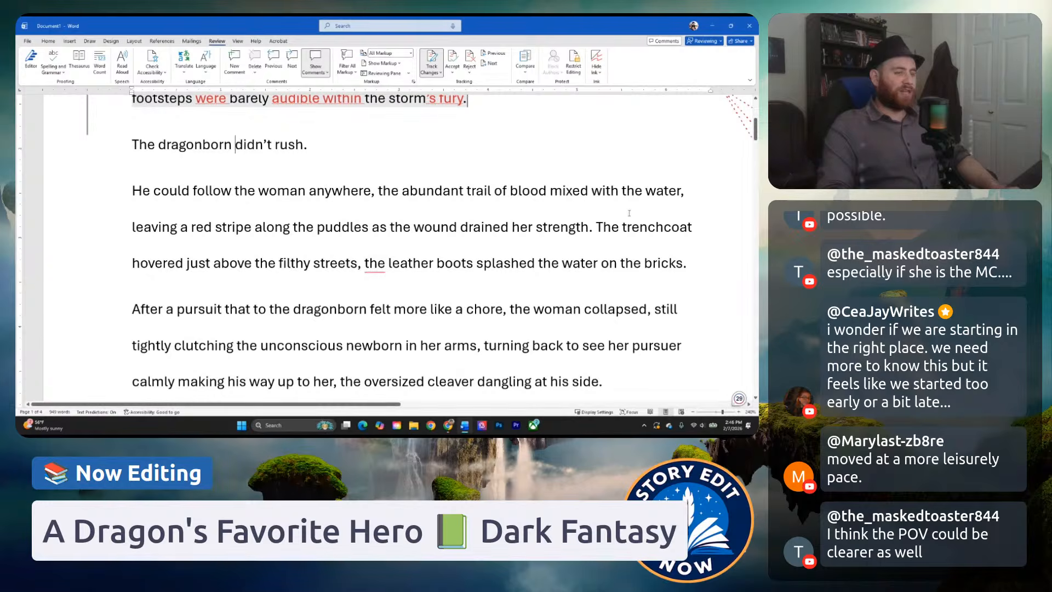
left_click(627, 191)
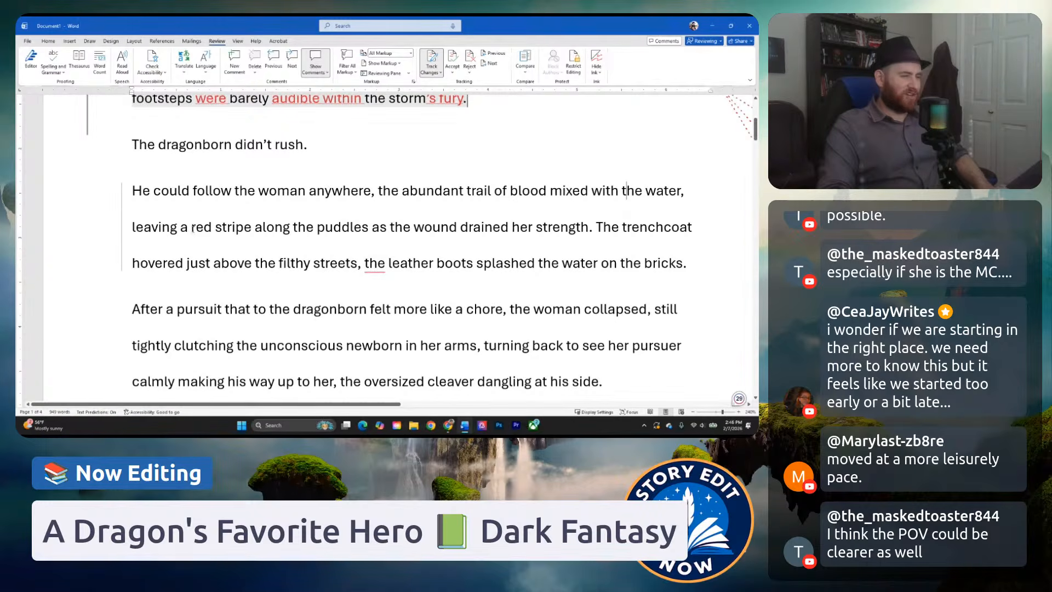
left_click(307, 227)
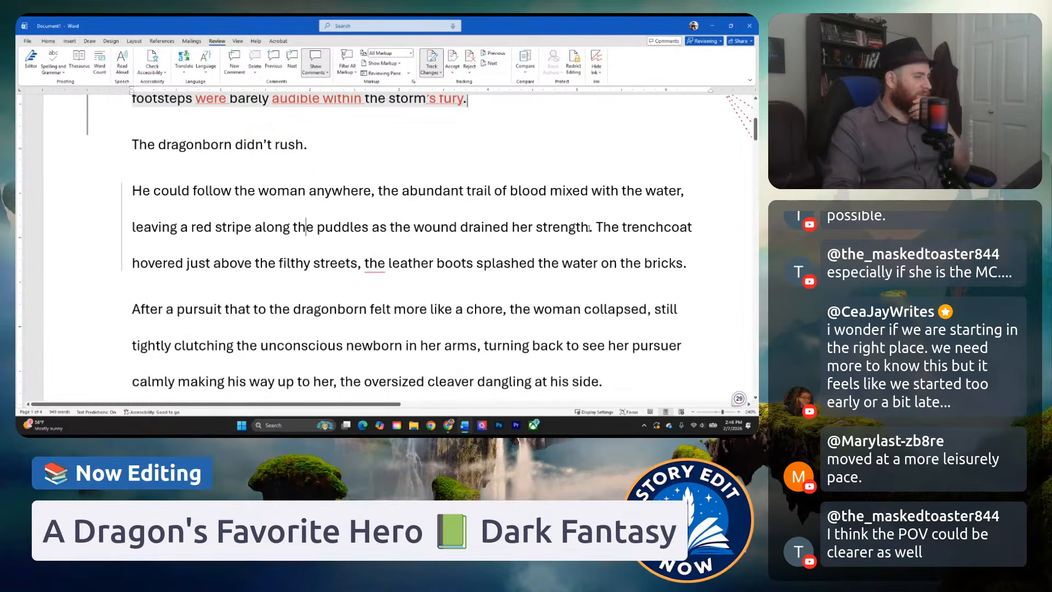
End the sentence about following the woman after "anywhere" and start a new sentence with "The abundant trail".
left_click_drag(590, 228, 416, 222)
left_click(259, 191)
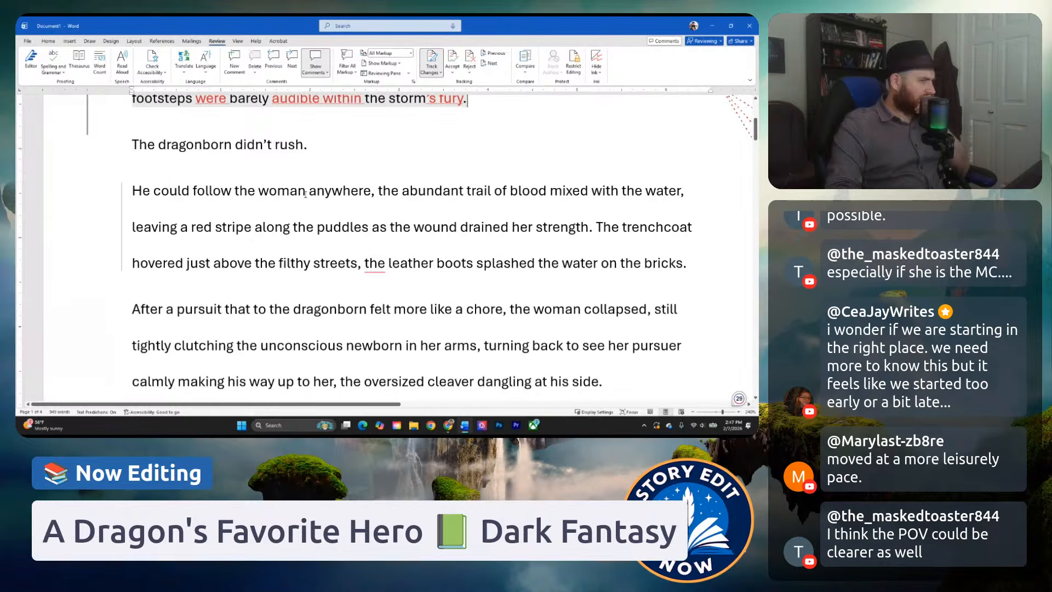
double_click(373, 193)
type(".")
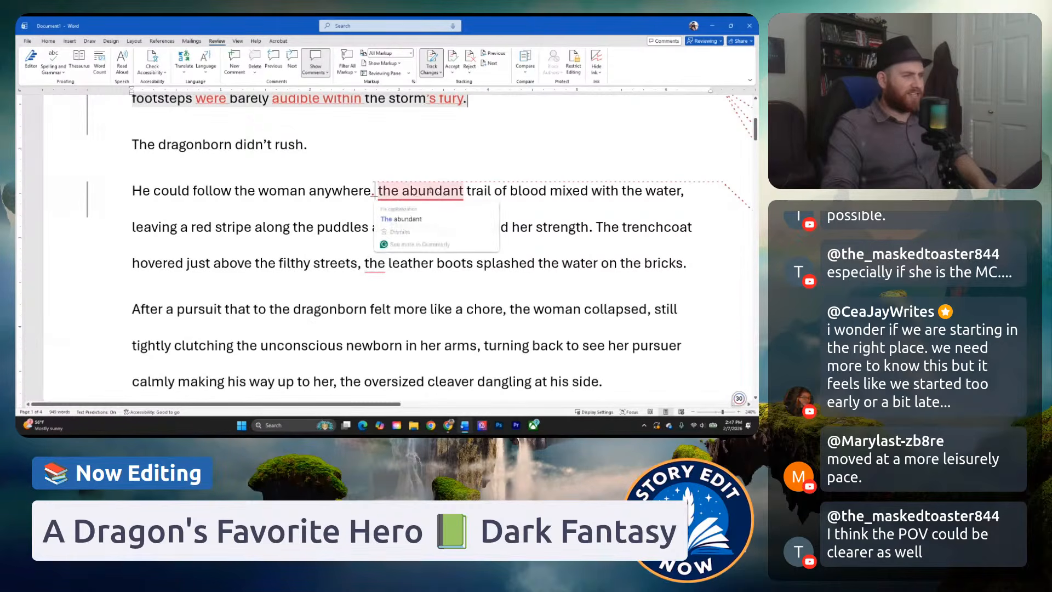
left_click(289, 192)
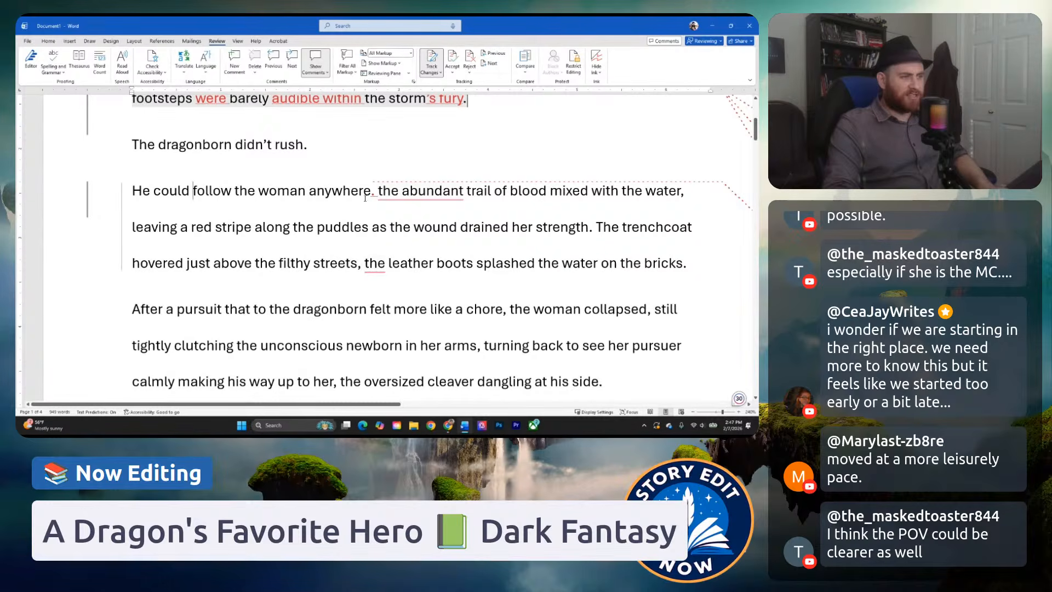
left_click(379, 202)
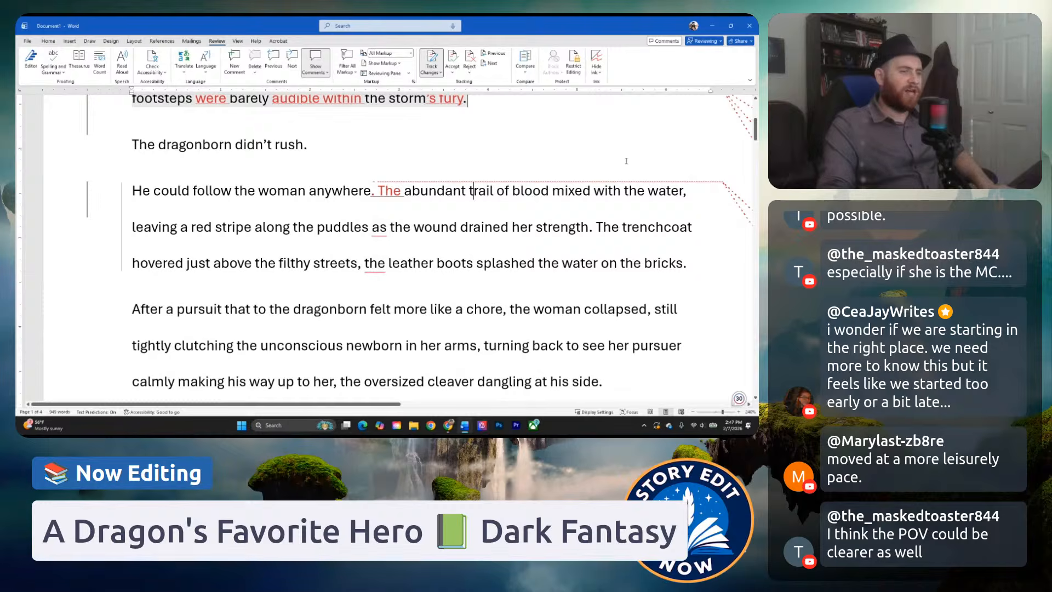
Replace "blood mixed with the water" with "bloodied pools of water" in the abundant trail sentence.
left_click(660, 192)
left_click_drag(513, 191, 684, 203)
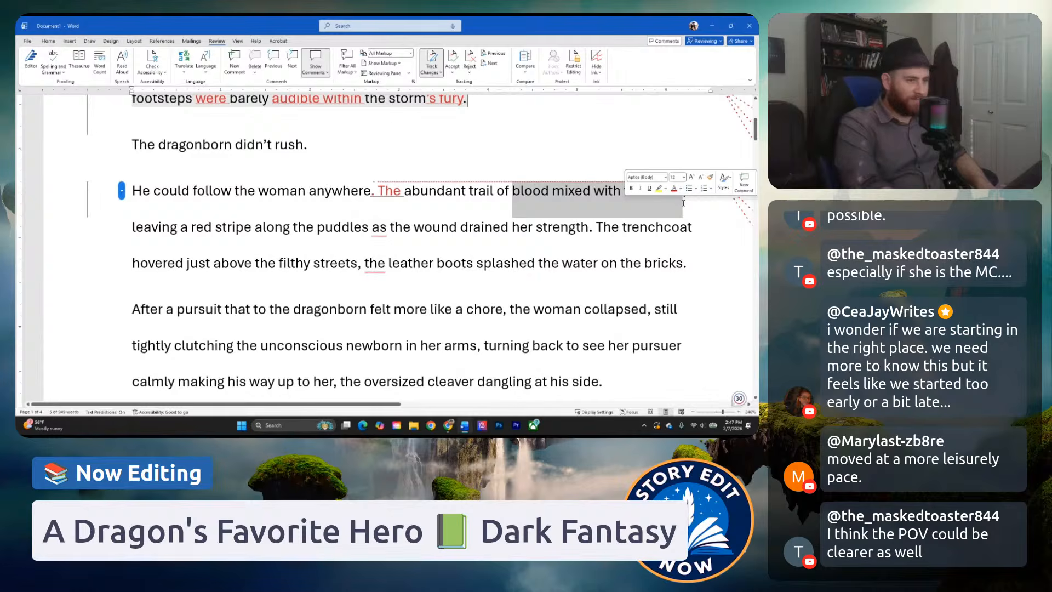
type("bloodied")
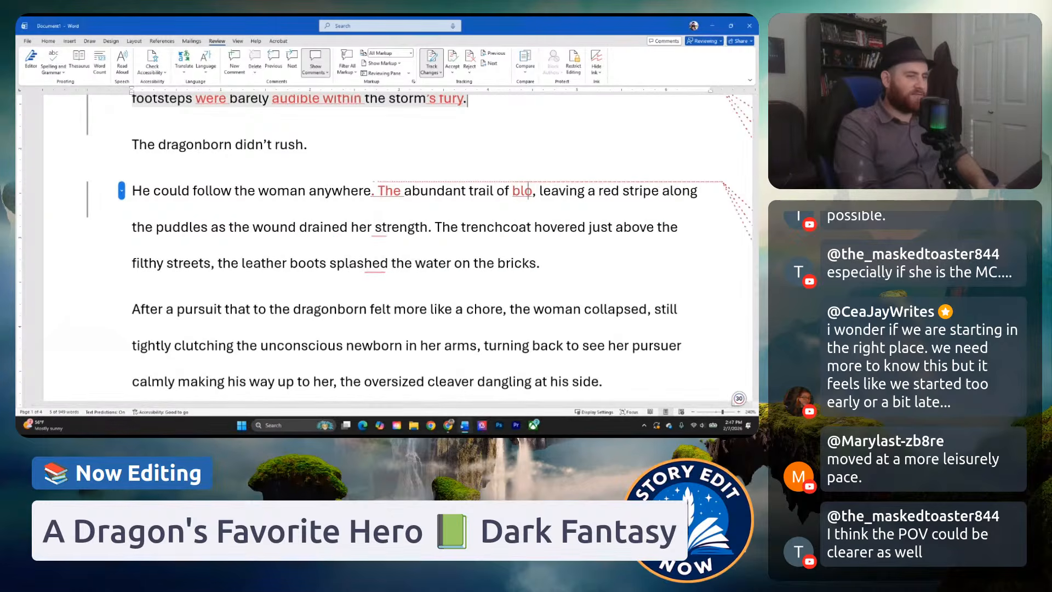
type(" pools of water,")
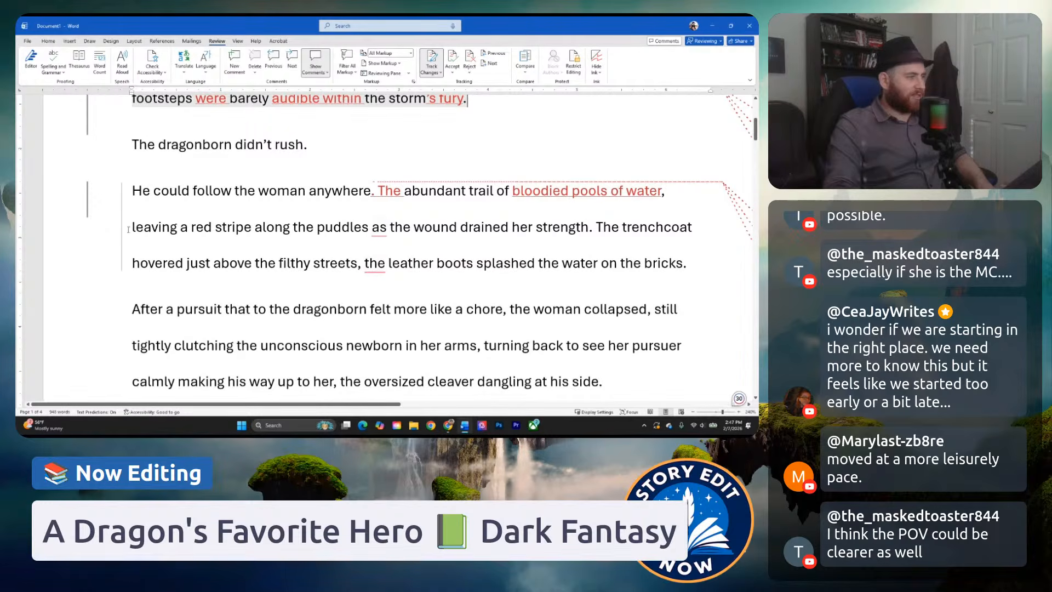
Reword "leaving a red stripe along the puddles" as "left a red stripes along the ground.".
left_click_drag(131, 230, 177, 235)
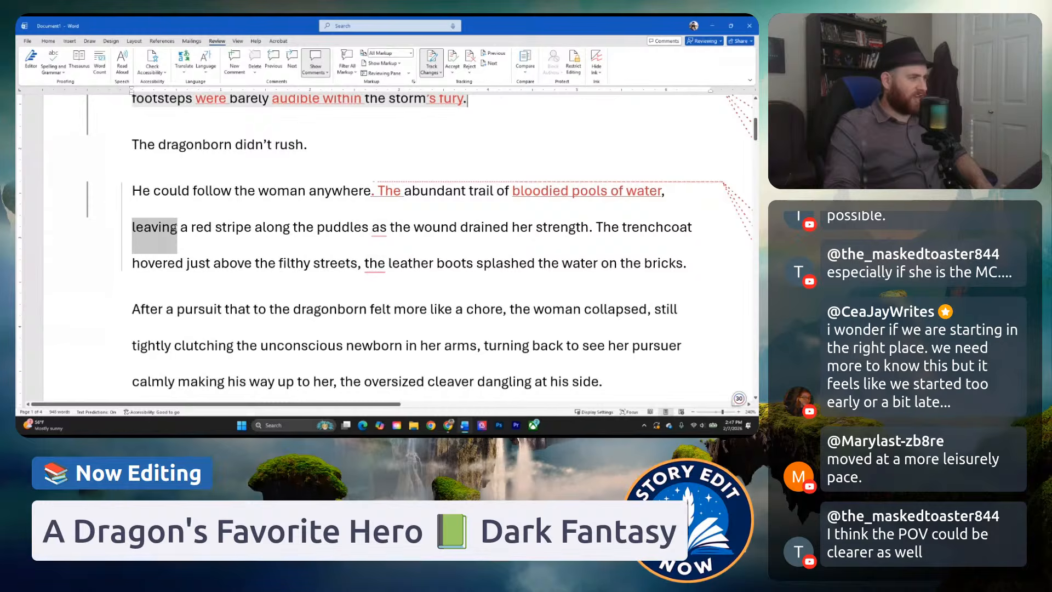
key("Delete")
type("left a")
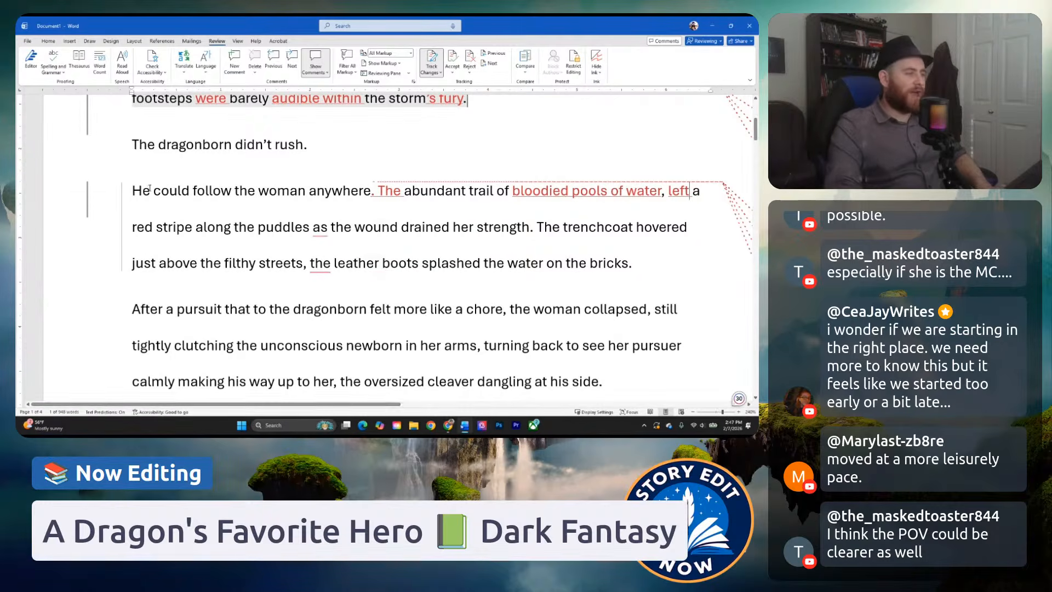
left_click(197, 228)
type("s")
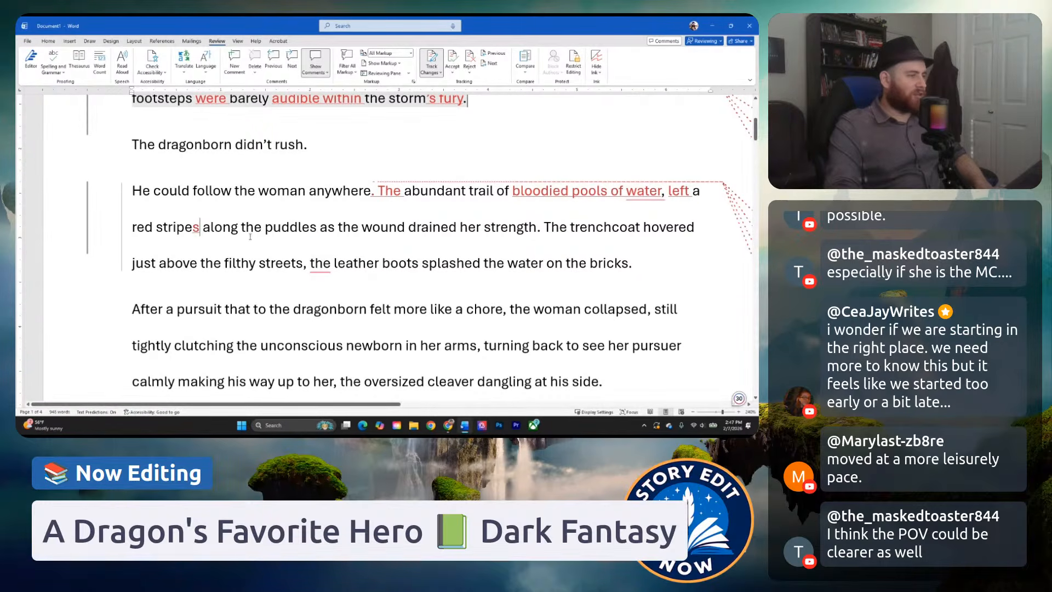
left_click_drag(266, 228, 317, 228)
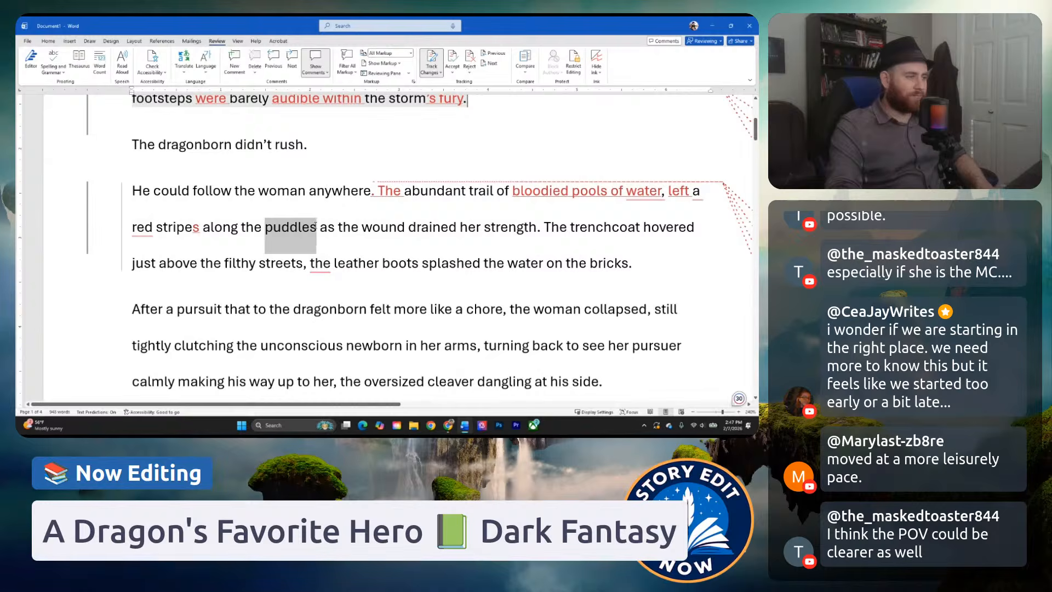
type("ground")
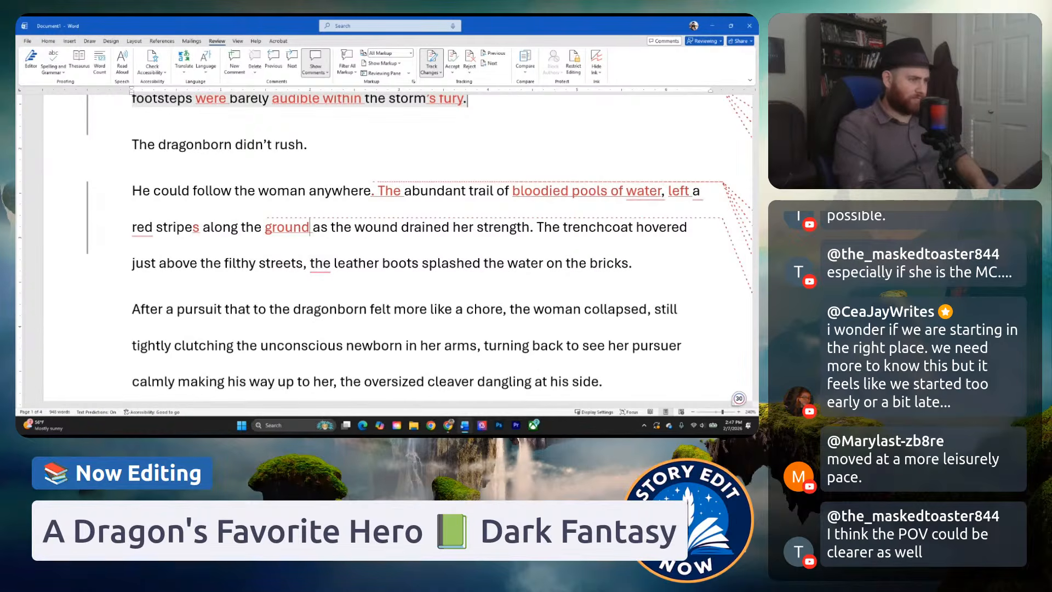
type(",")
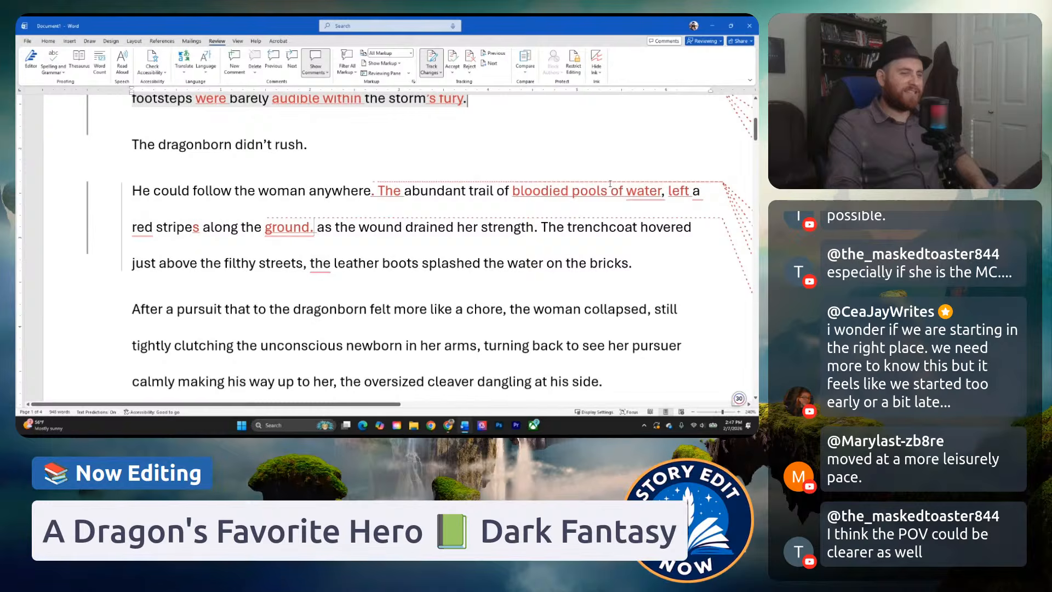
Apply the suggested grammar correction so the trail sentence reads "bloodied pools of water left red stripes along the ground".
mouse_move(578, 192)
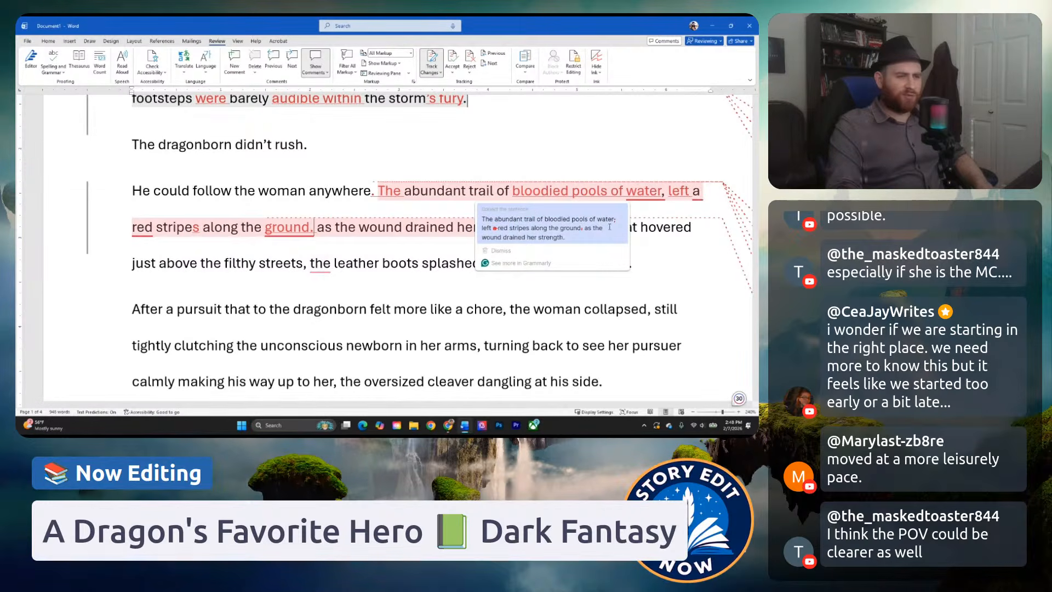
left_click(540, 230)
left_click(445, 192)
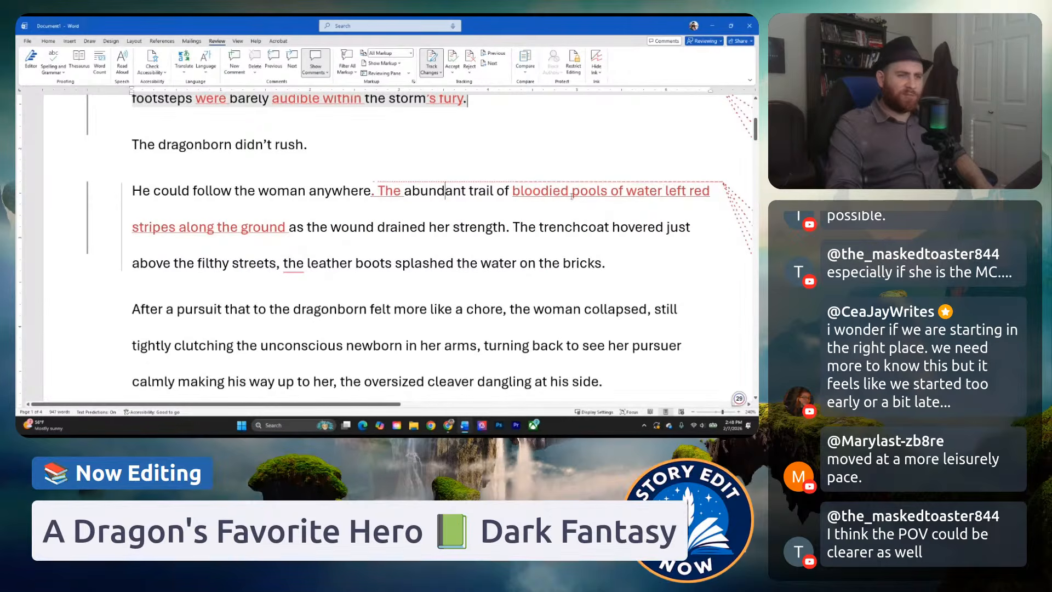
End the trail sentence after "ground" and add the new sentence "Her strength must be waning.".
left_click(286, 227)
type(". Her st")
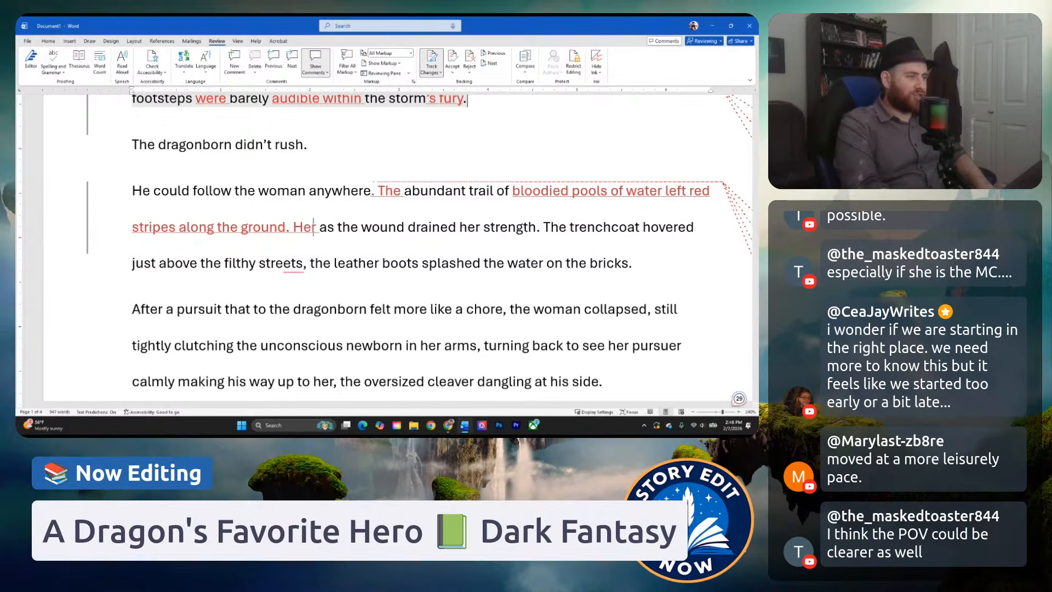
type("rength must be")
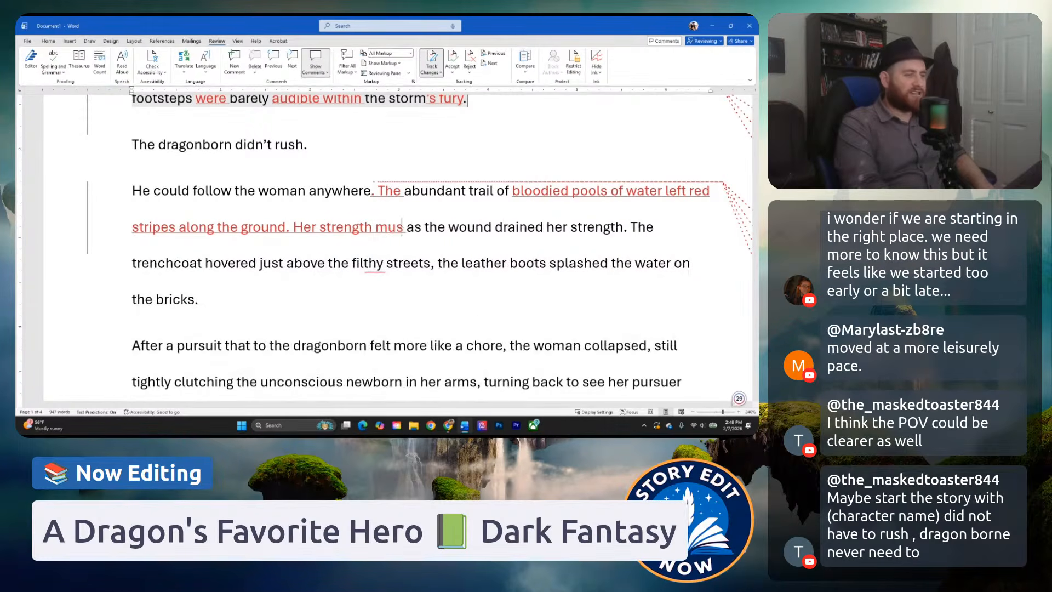
type(" waning")
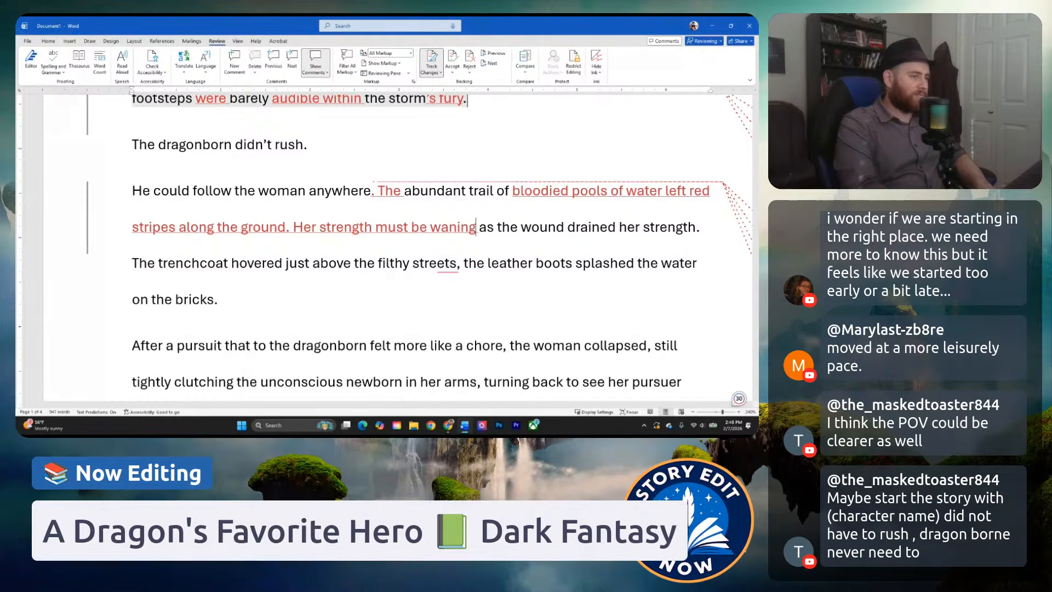
type(".")
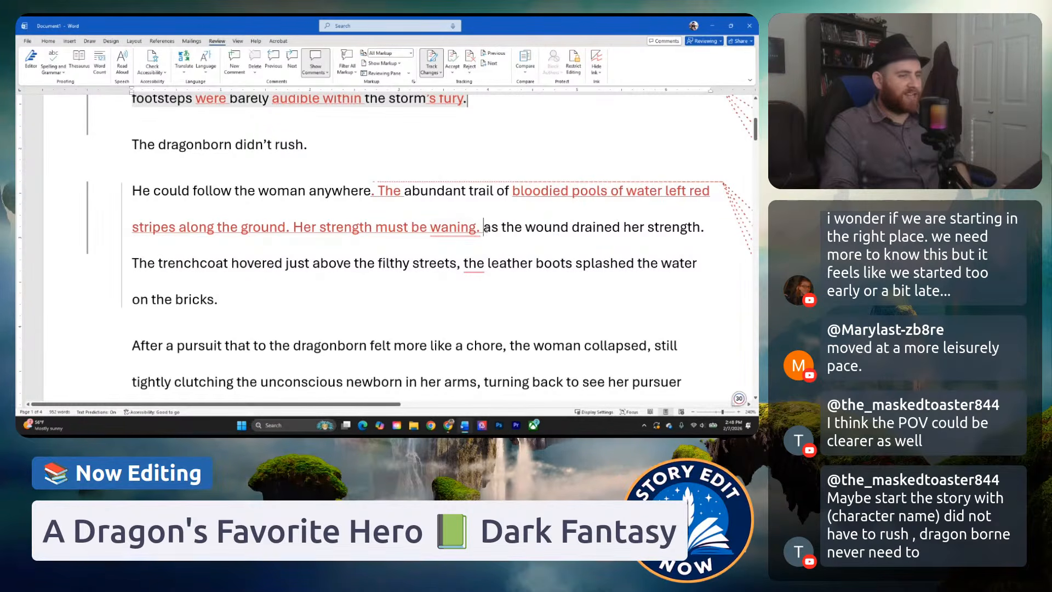
Delete "as the wound drained her strength." and change "must be waning" to "was waning" in the sentence before it.
left_click_drag(484, 228, 706, 227)
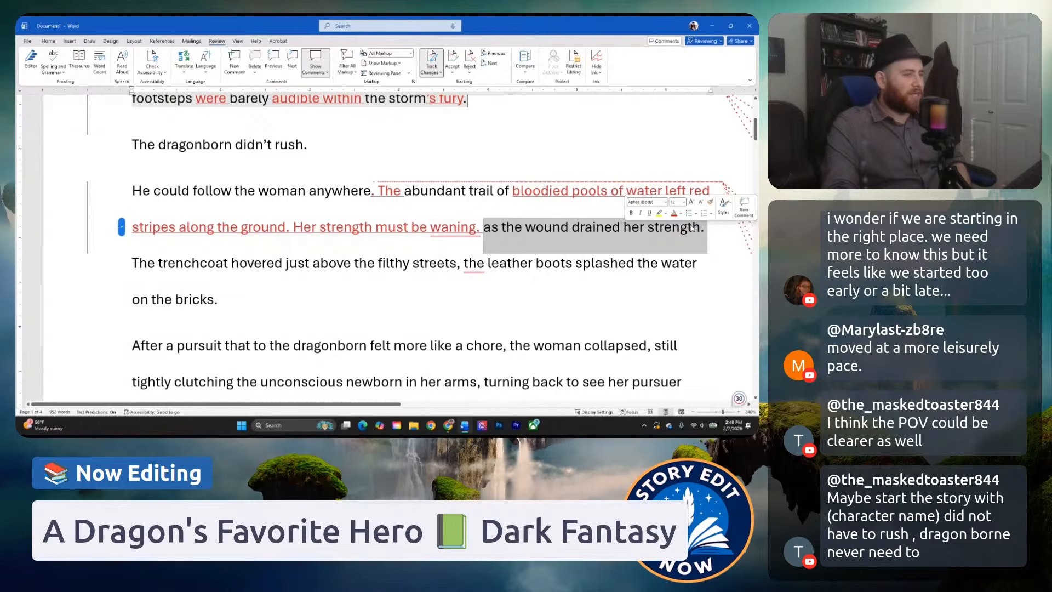
key("Delete")
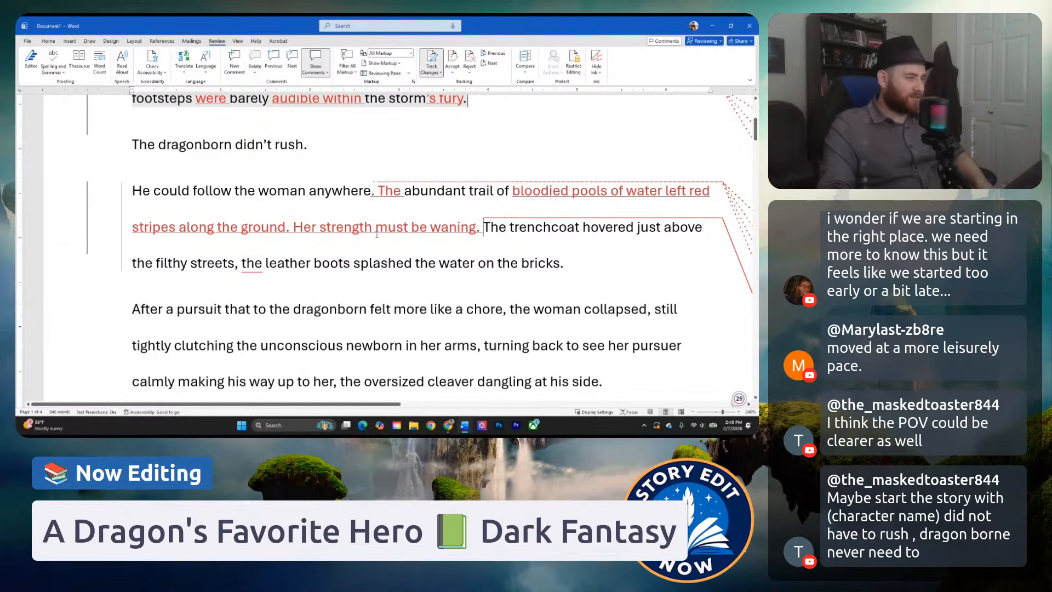
left_click_drag(376, 233, 425, 233)
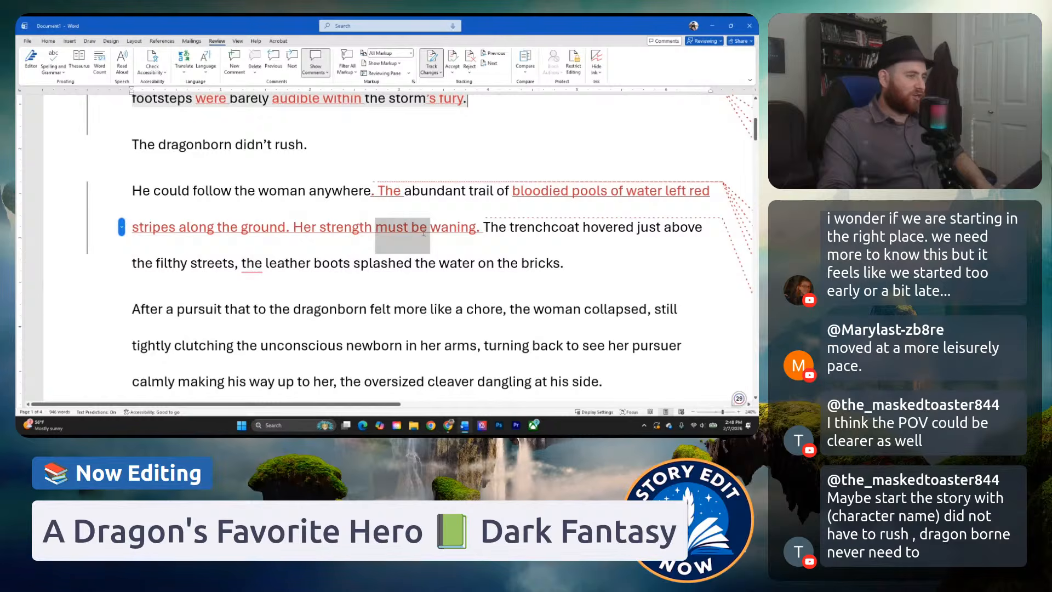
type("was")
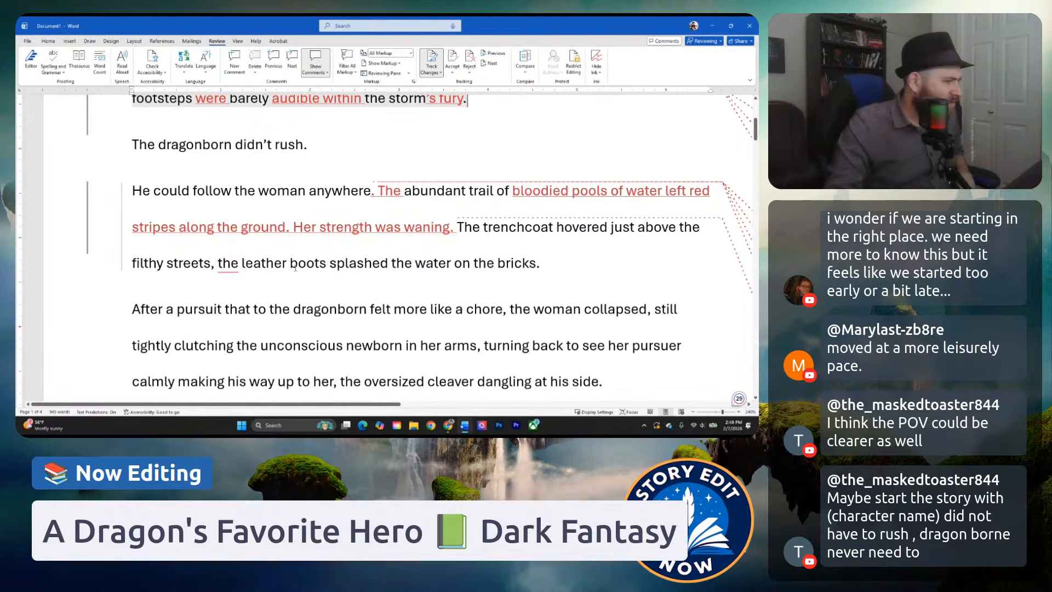
Examine the trenchcoat and leather boots sentence, then read on to the paragraph where the woman collapses.
left_click_drag(541, 263, 457, 227)
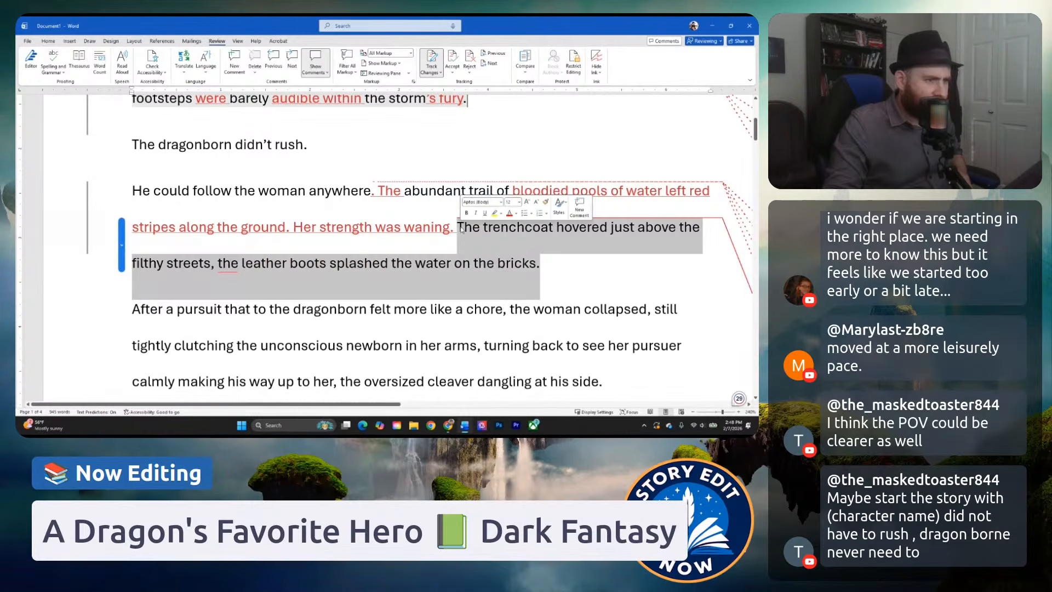
left_click(471, 229)
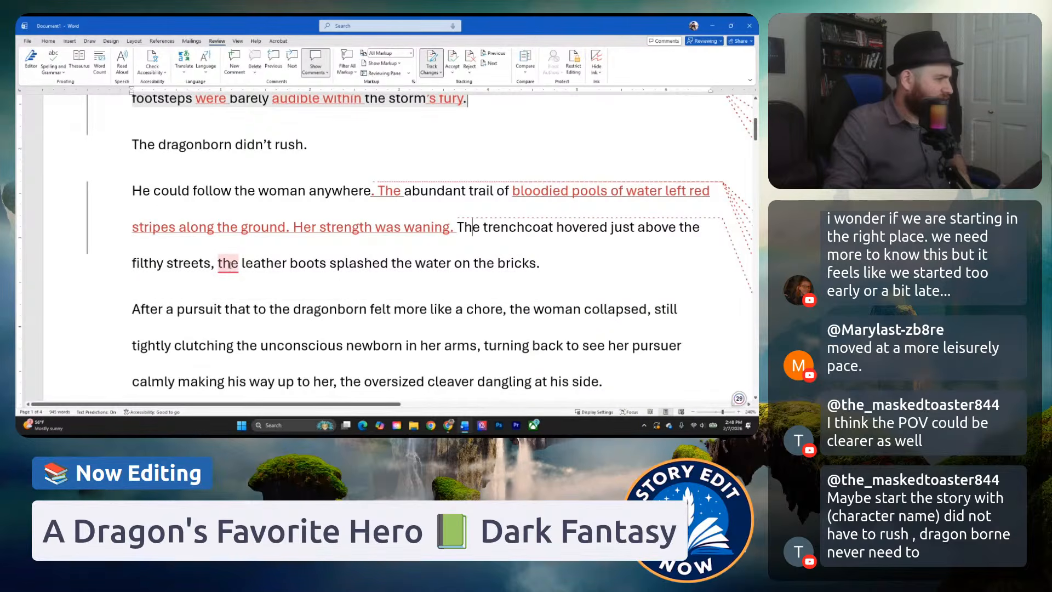
left_click(329, 263)
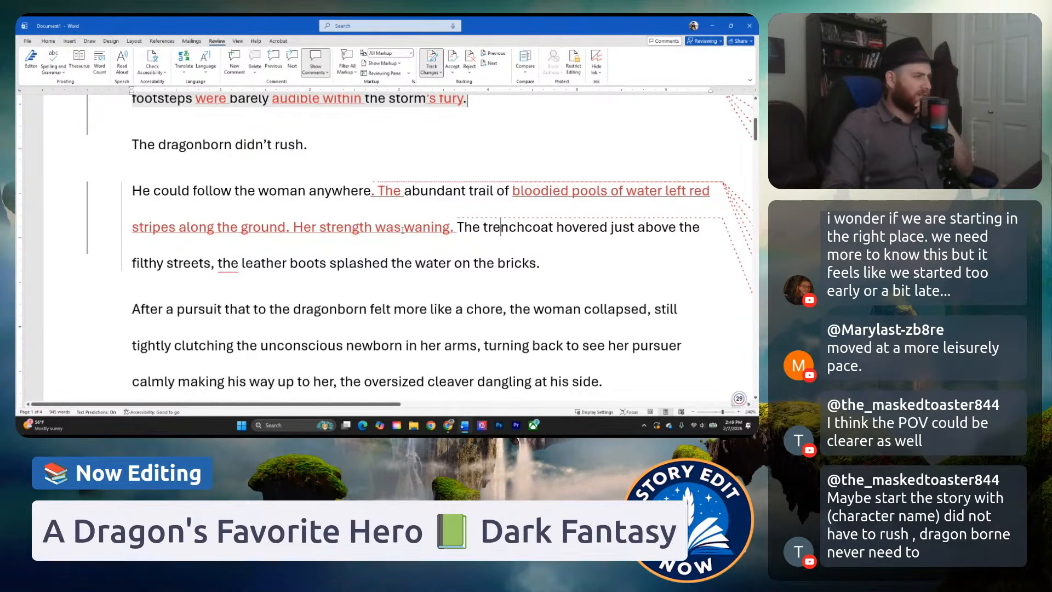
key("Down")
key("Down")
key("Down")
scroll(383, 256, "down", 1)
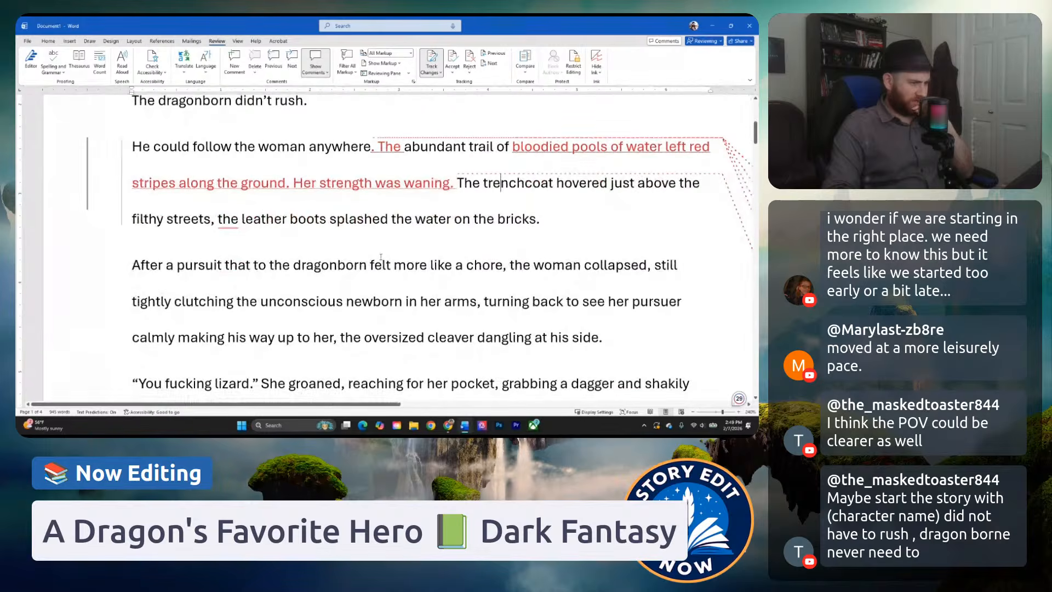
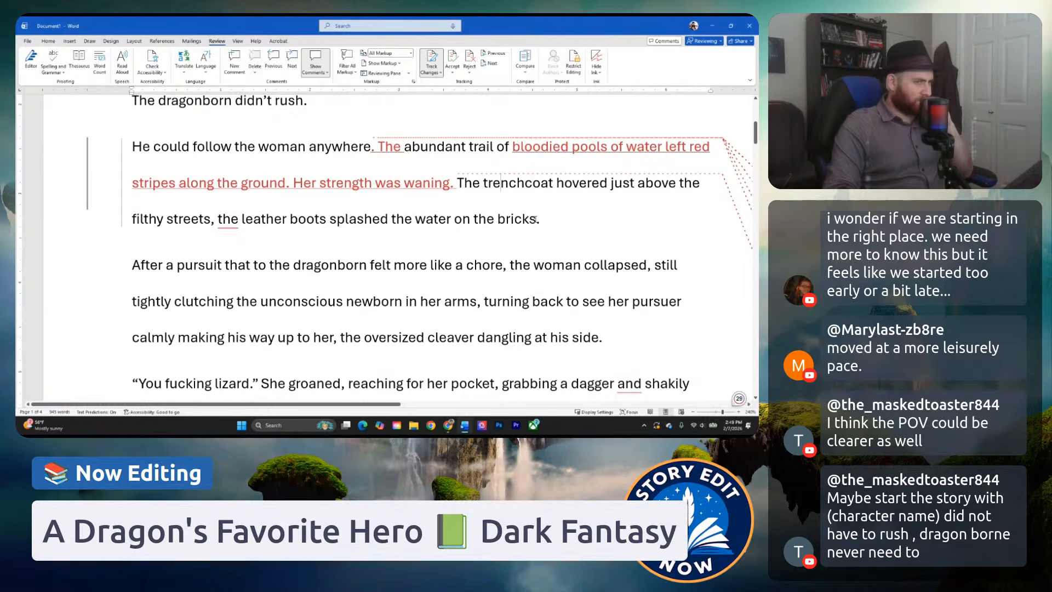
Examine the trenchcoat and leather boots sentence against the bloodied trail sentences before it.
left_click(458, 183)
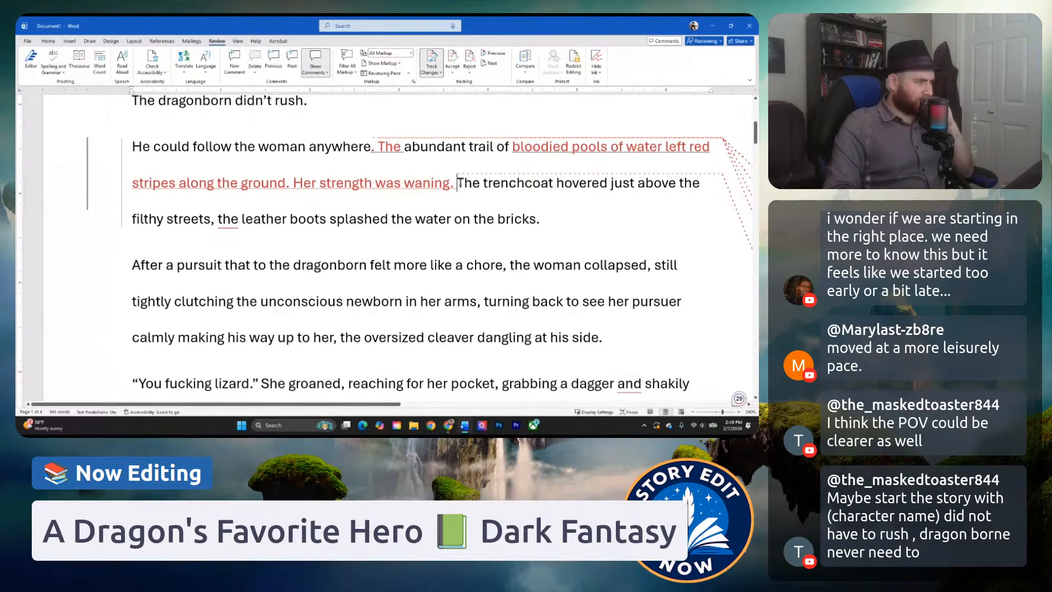
left_click(211, 219)
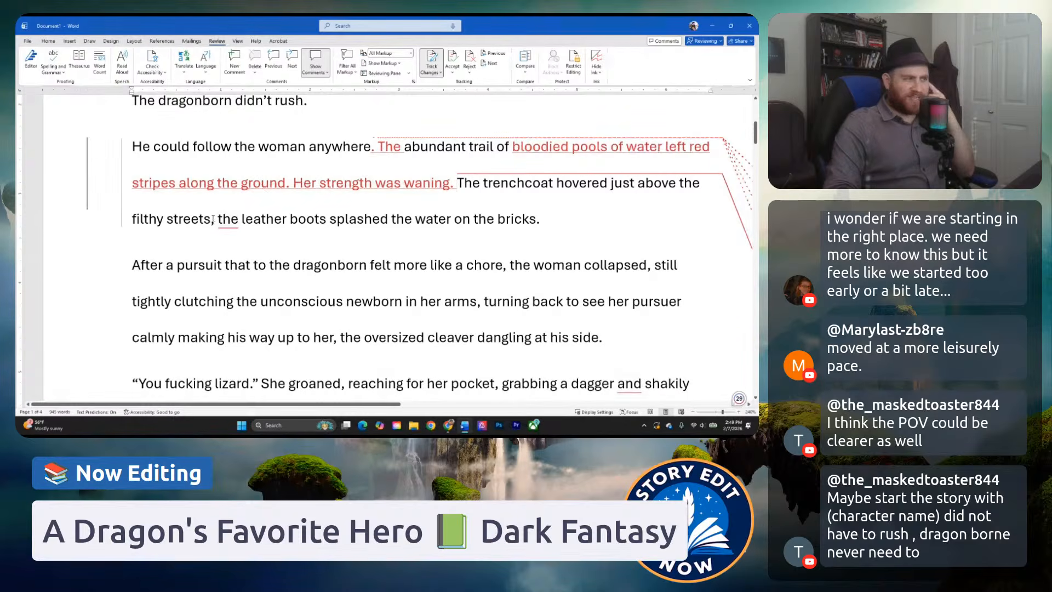
left_click_drag(457, 183, 534, 185)
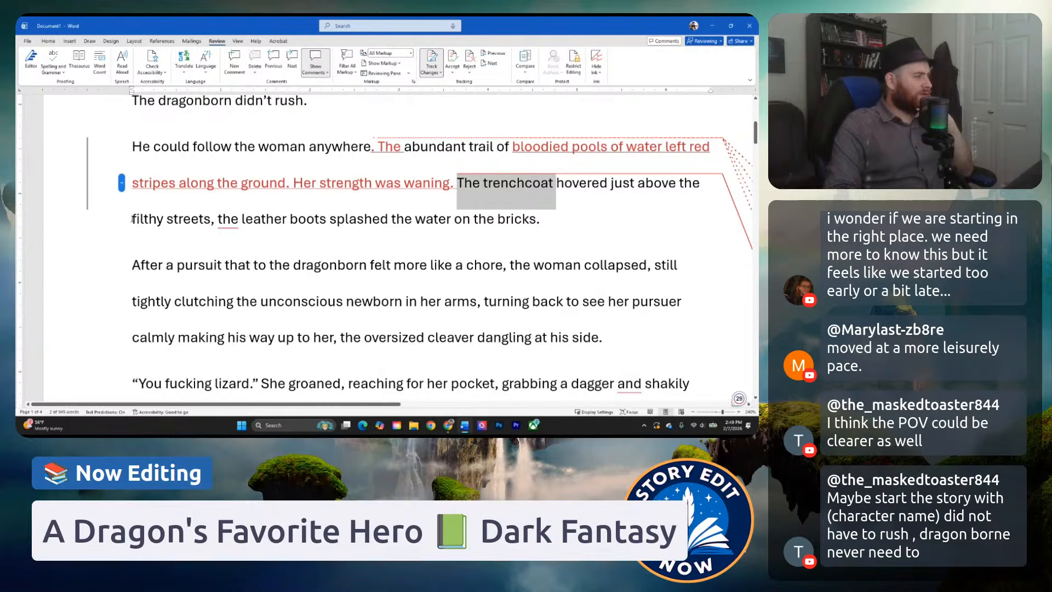
left_click_drag(132, 219, 212, 218)
left_click(282, 218)
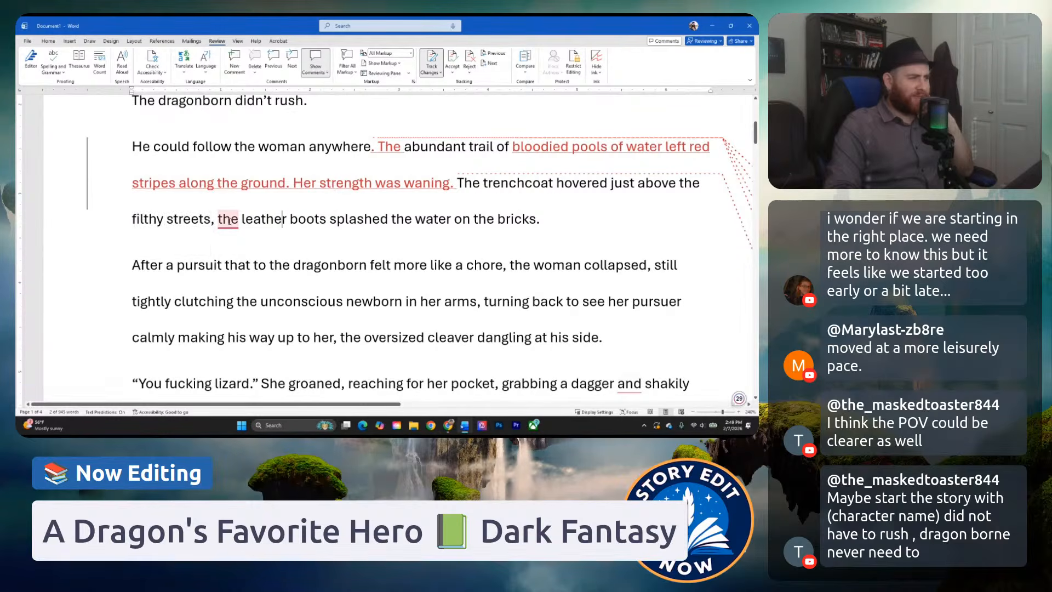
left_click(229, 219)
left_click(252, 220)
left_click(237, 220)
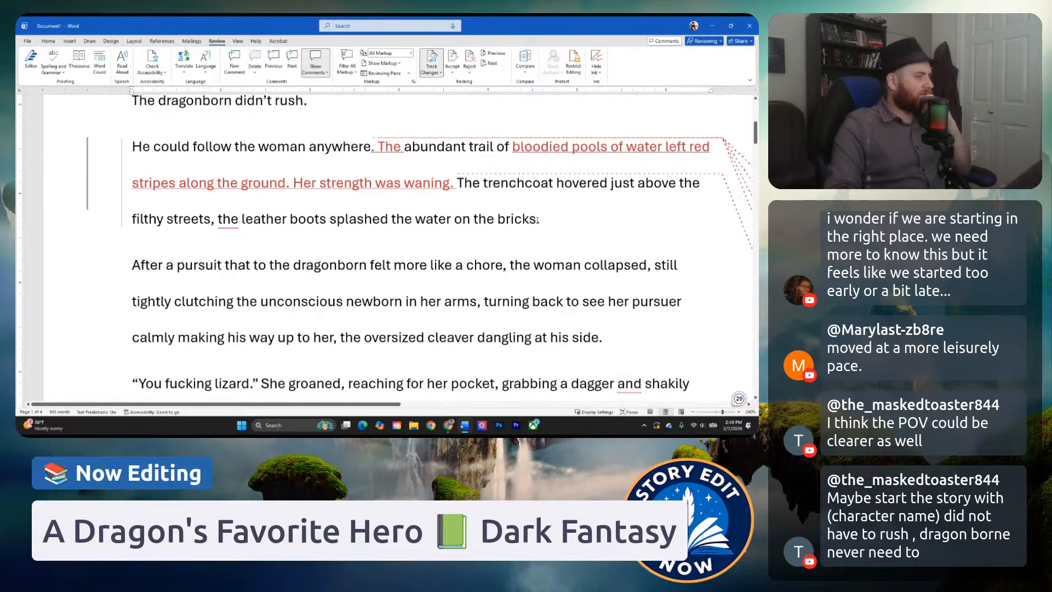
left_click_drag(212, 220, 132, 219)
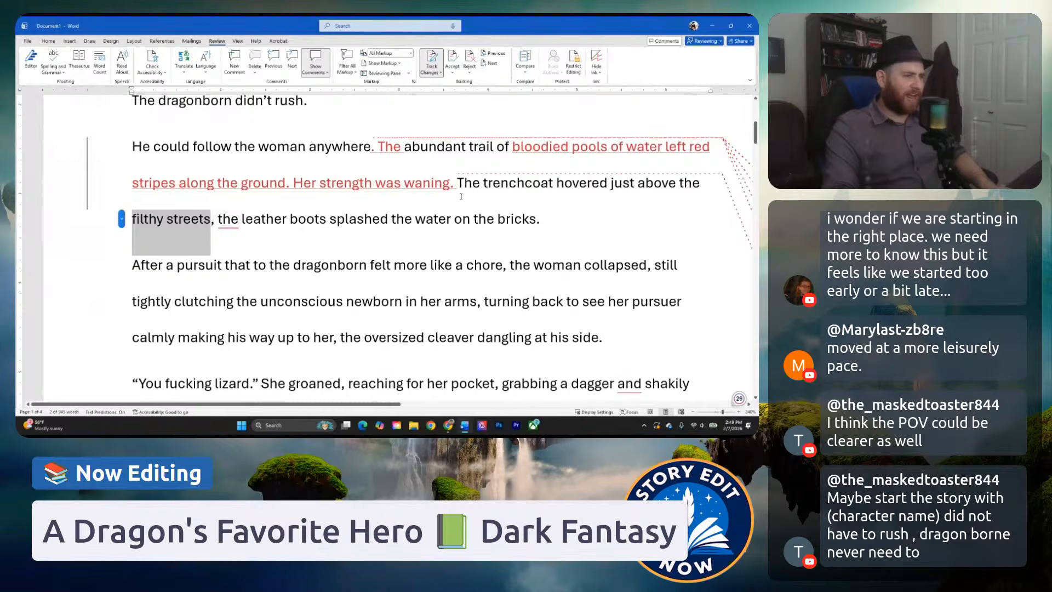
left_click(483, 196)
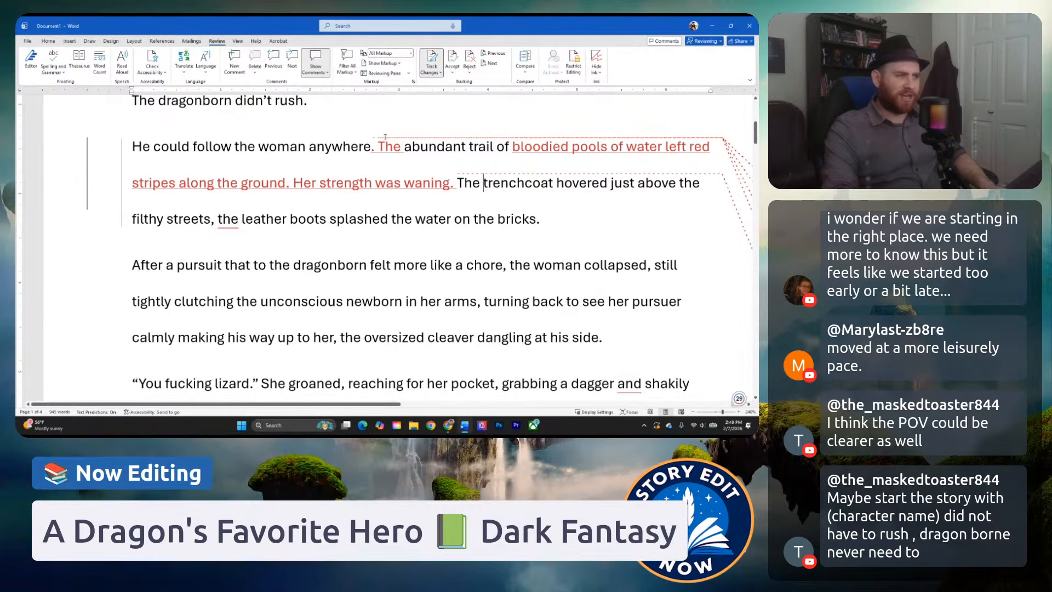
left_click_drag(380, 145, 457, 195)
left_click(463, 219)
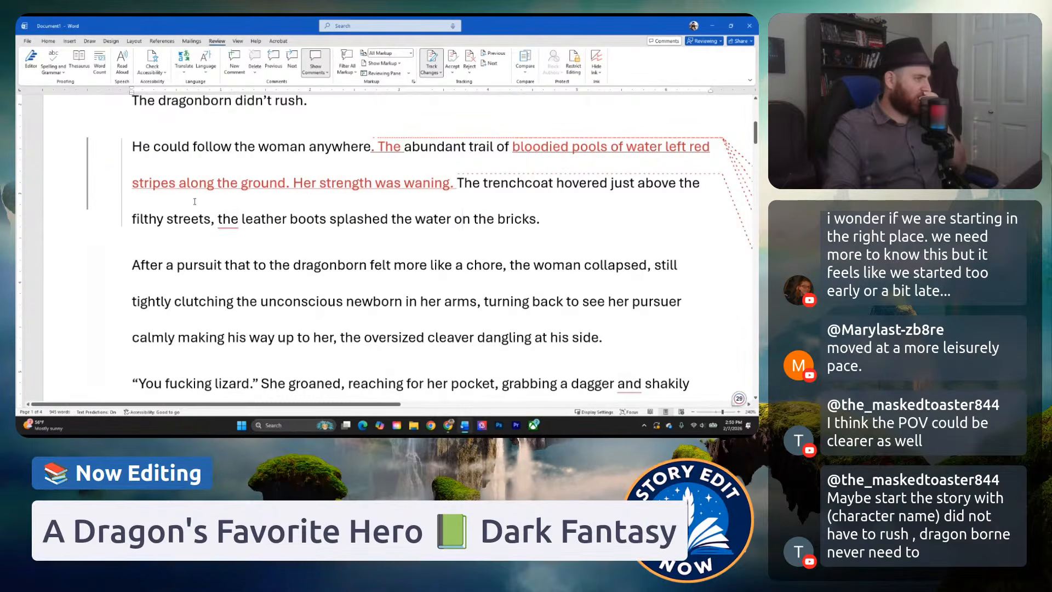
left_click(178, 229)
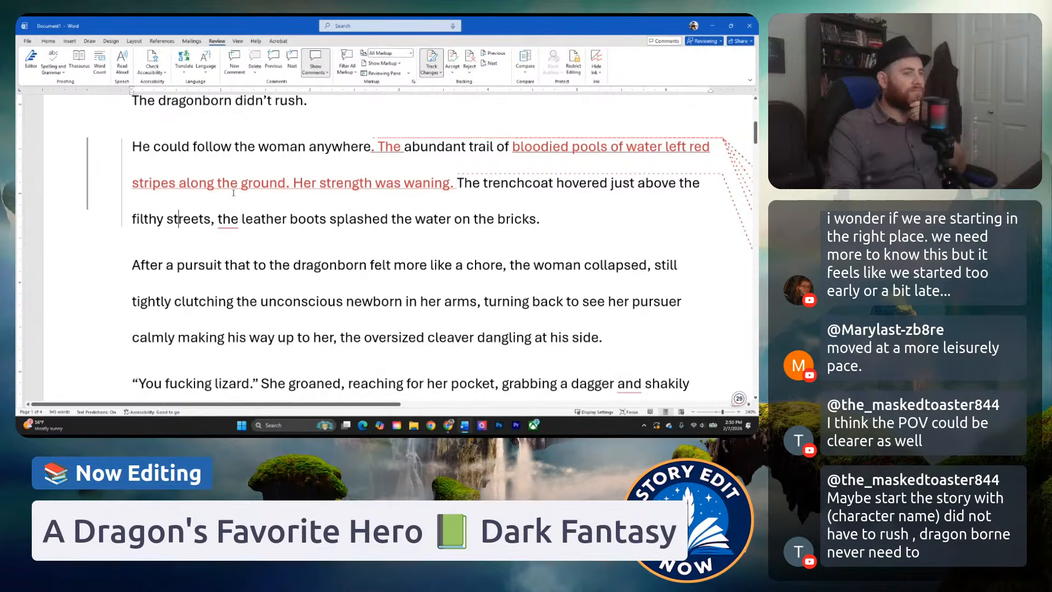
mouse_move(233, 193)
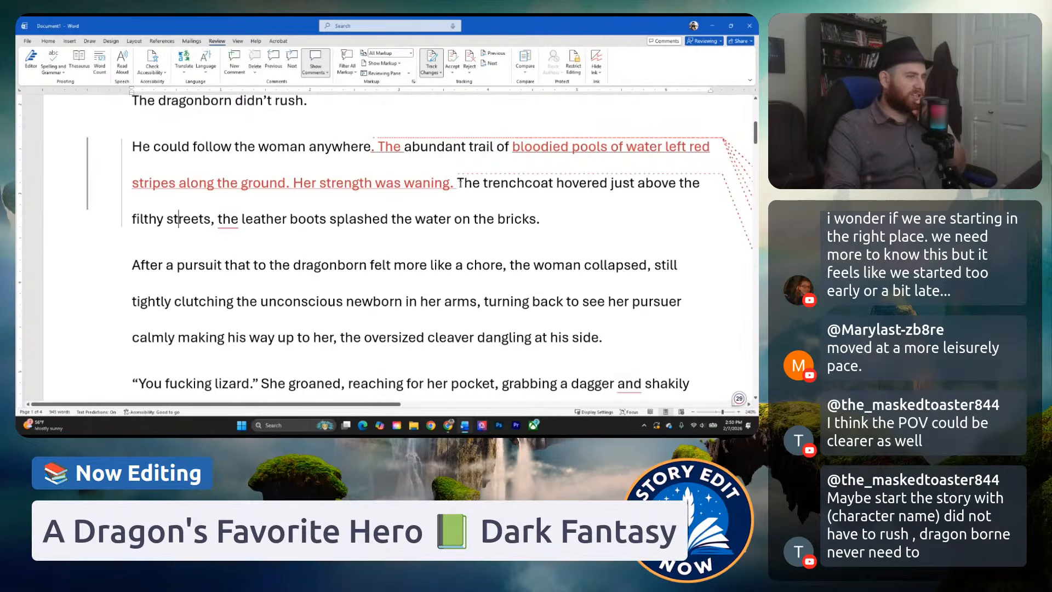
Replace "The trenchcoat hovered just above" with "Her trenchcoat flapped behind her as she fled through" before "the filthy streets".
left_click_drag(458, 184, 476, 182)
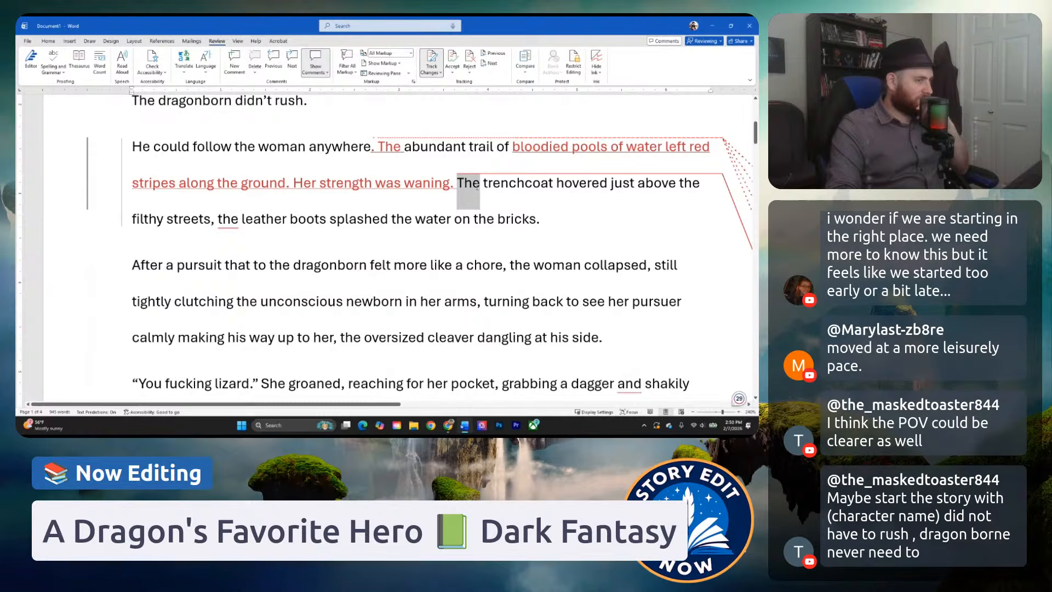
left_click_drag(477, 185, 675, 188)
type("Her trench")
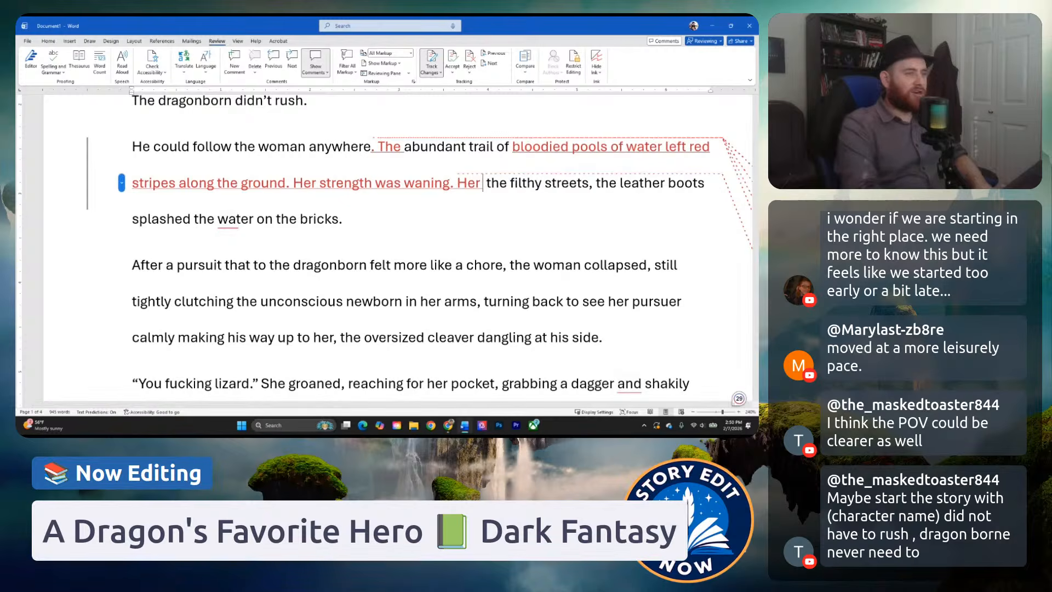
type("coat flapped ")
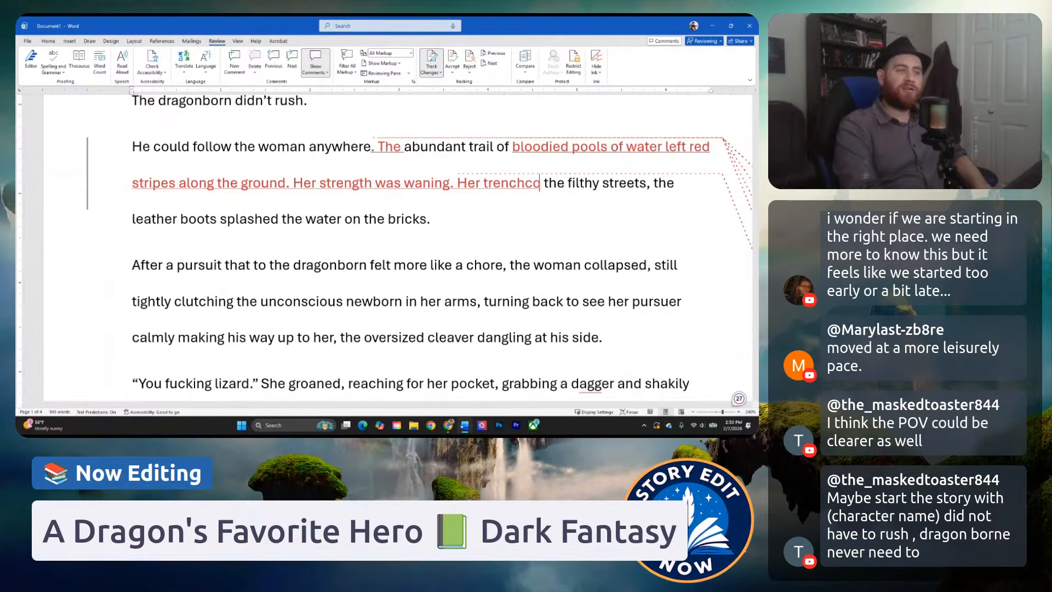
type("behind her as she")
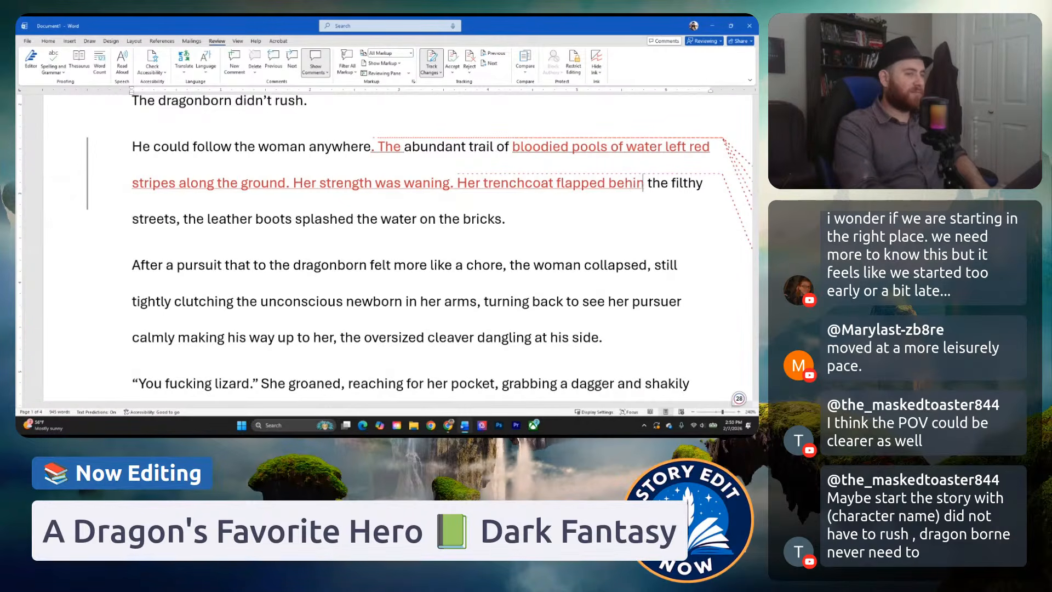
type(" fled through the filthy streets, the leather boots splashed the water on the bricks.")
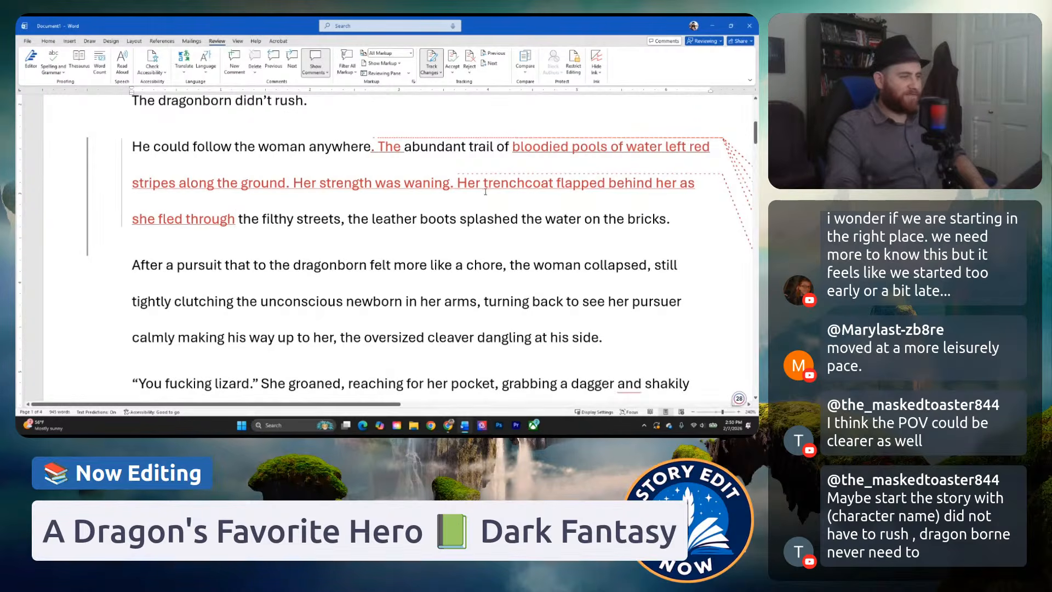
Examine the leather boots clause and its suggested word correction alongside the opening storm paragraph.
left_click(372, 219)
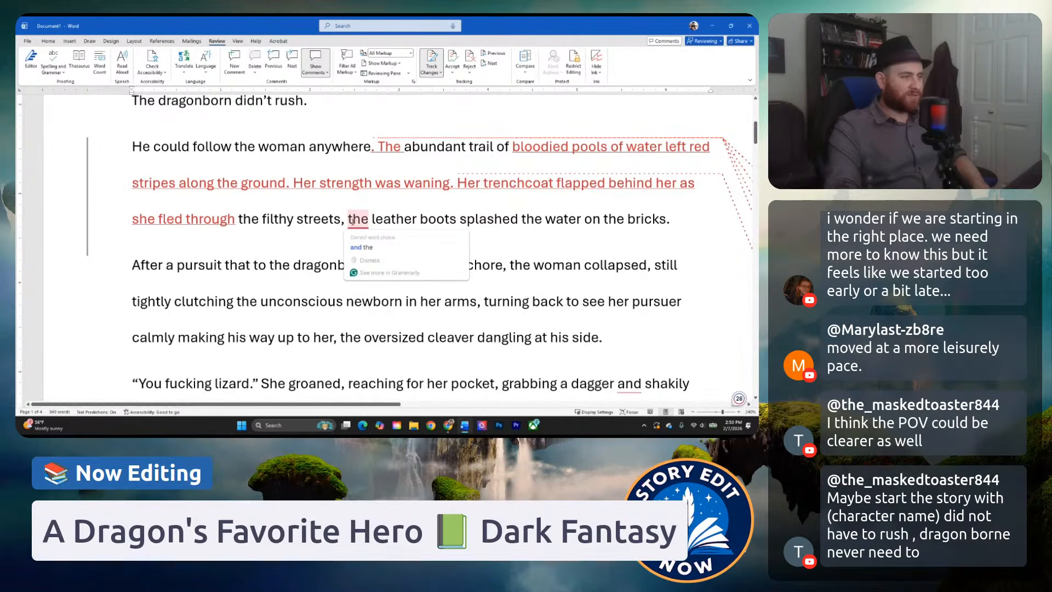
scroll(351, 225, "up", 3)
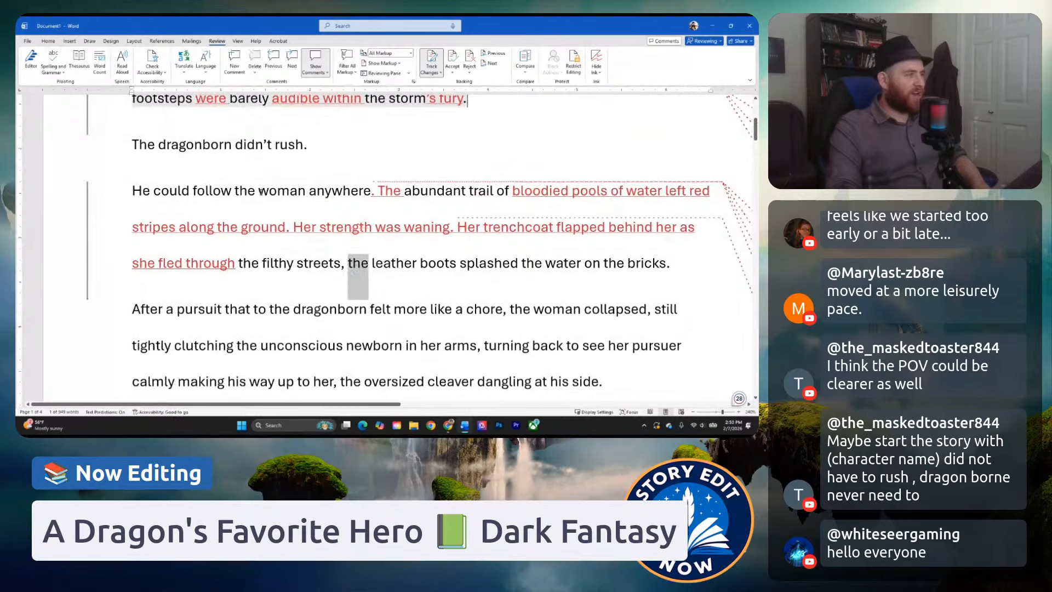
scroll(237, 190, "up", 1)
scroll(410, 292, "down", 3)
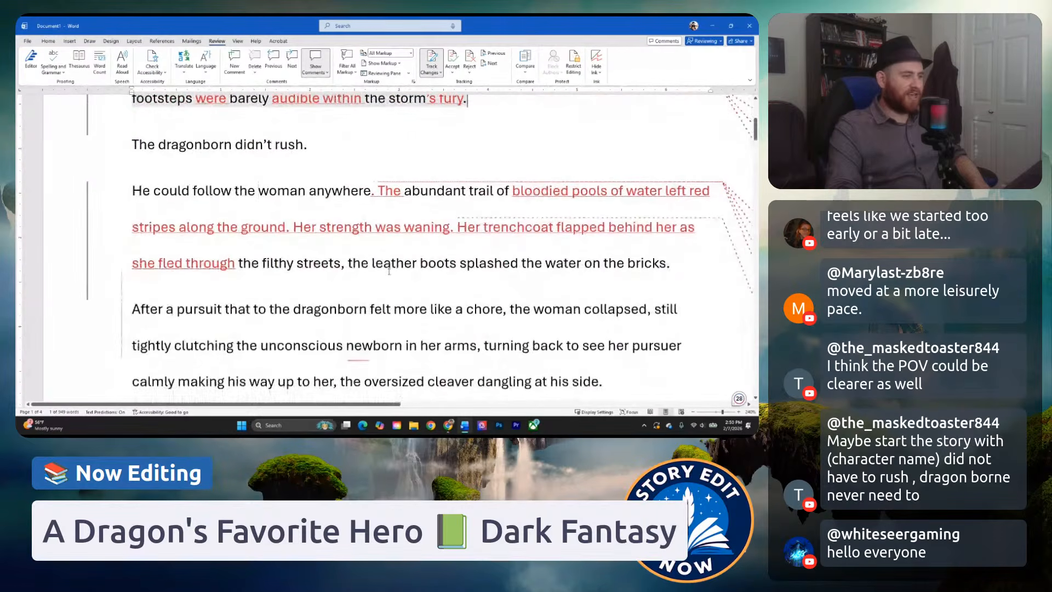
mouse_move(355, 267)
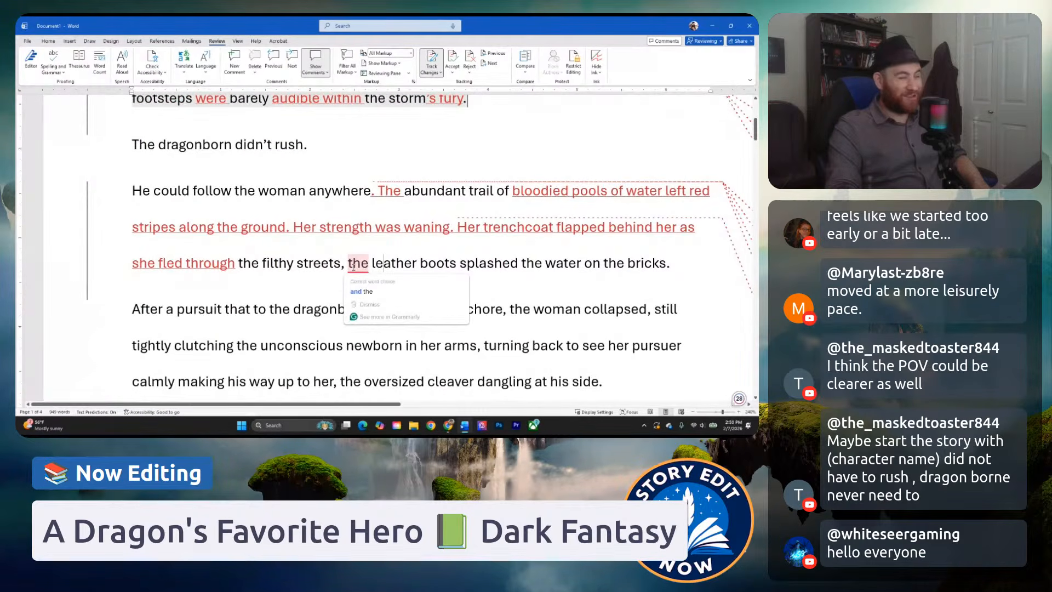
scroll(431, 367, "up", 1)
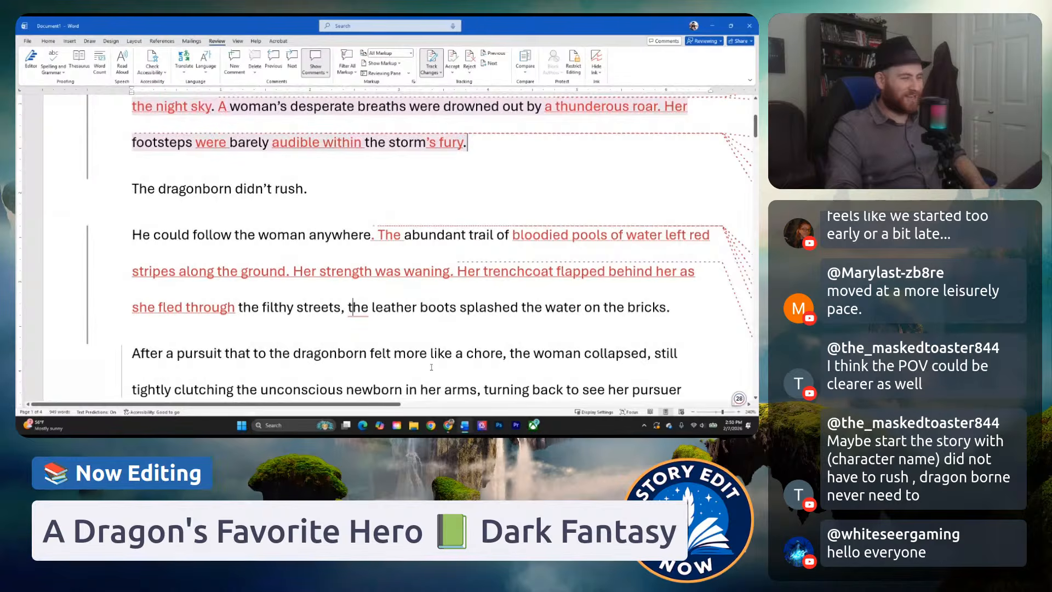
mouse_move(363, 308)
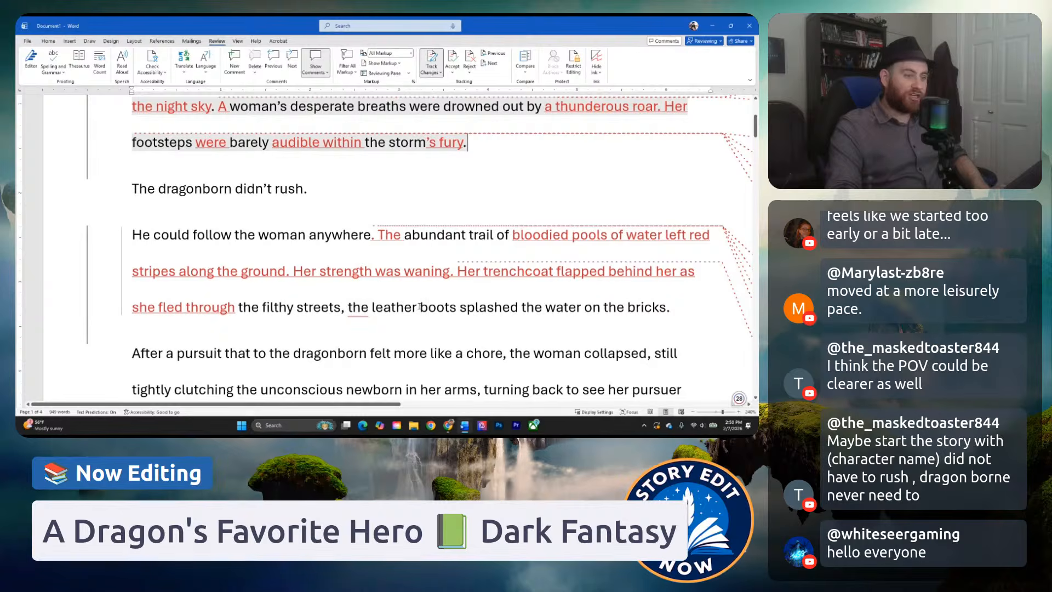
Delete the comma and the clause "the leather boots splashed the water on the bricks" so the sentence ends at "the filthy streets.".
left_click(343, 309)
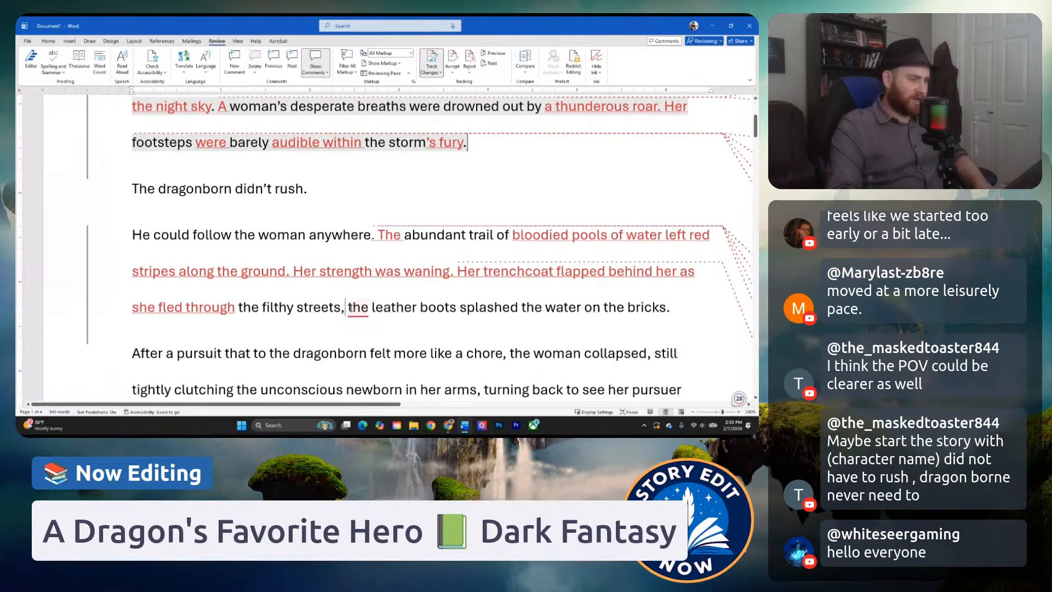
left_click_drag(349, 309, 666, 308)
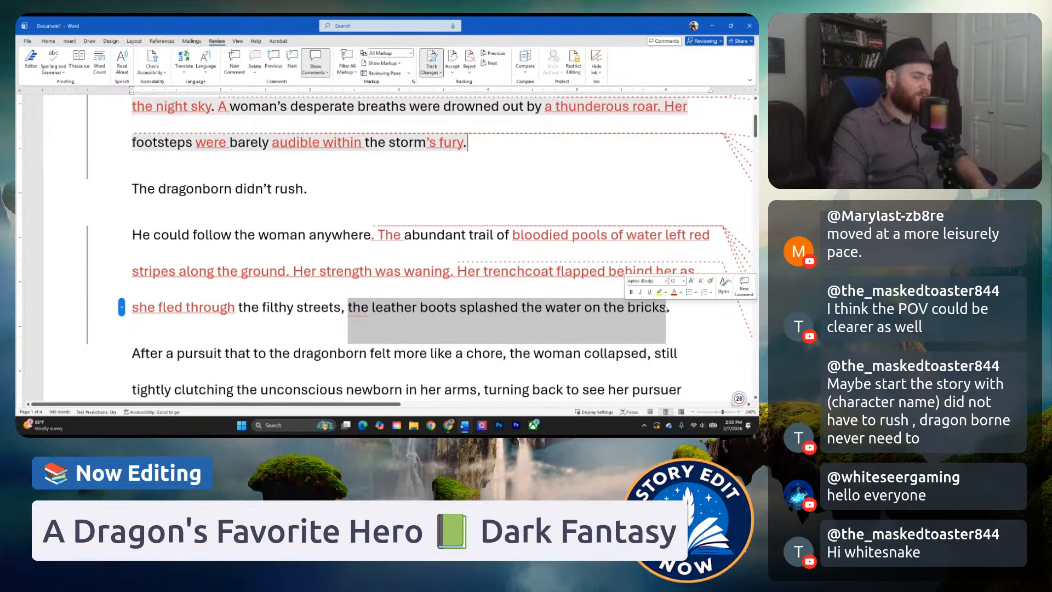
type("her leather bo")
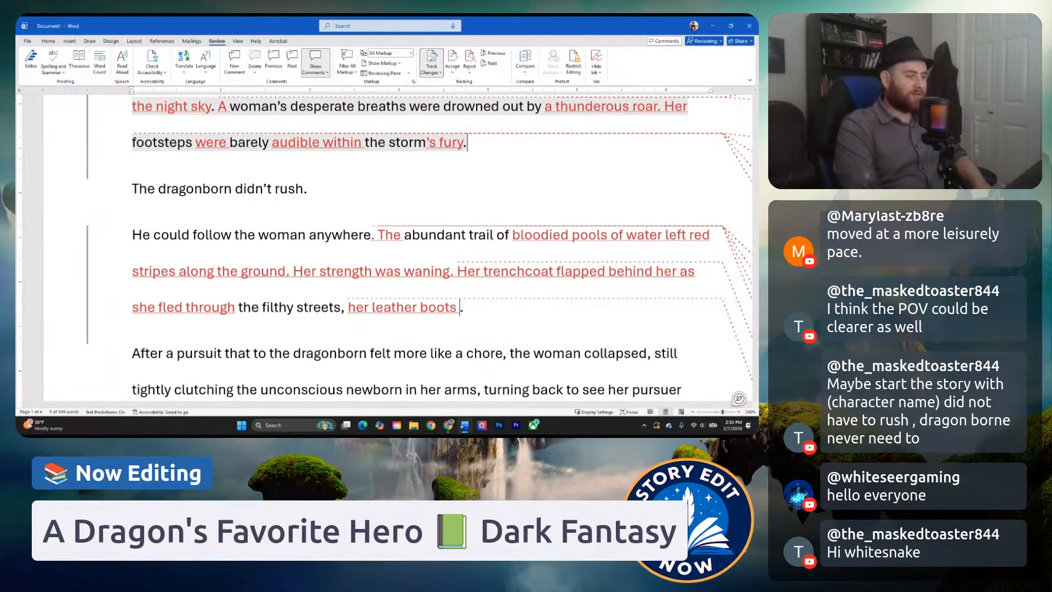
type("e")
key("BackSpace")
key("BackSpace")
key("BackSpace")
key("BackSpace")
key("BackSpace")
key("BackSpace")
key("BackSpace")
key("BackSpace")
key("BackSpace")
key("BackSpace")
key("BackSpace")
key("BackSpace")
key("BackSpace")
key("BackSpace")
key("BackSpace")
key("BackSpace")
key("BackSpace")
key("BackSpace")
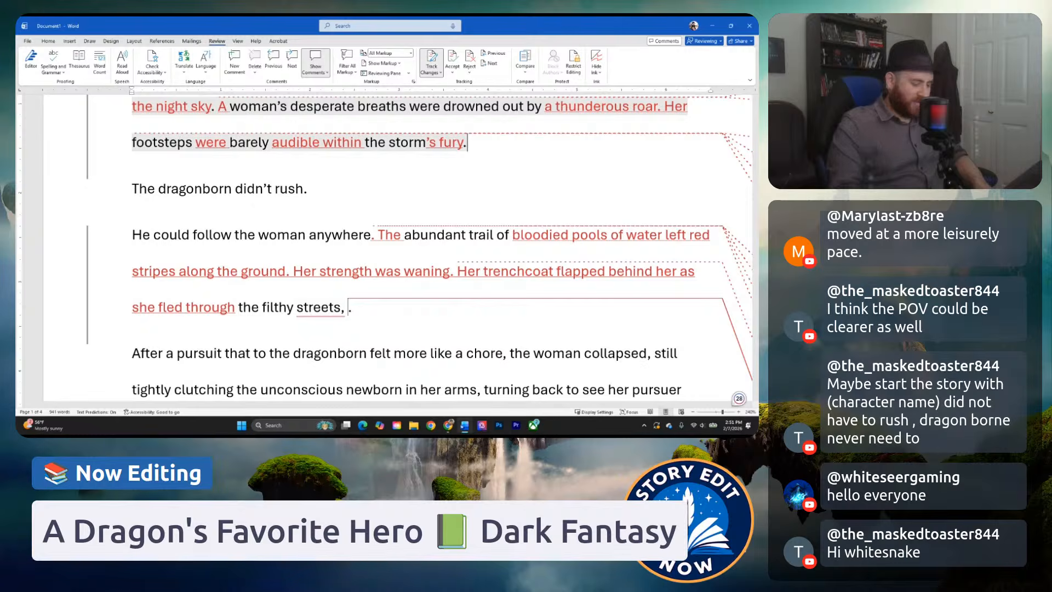
key("Delete")
key("Delete")
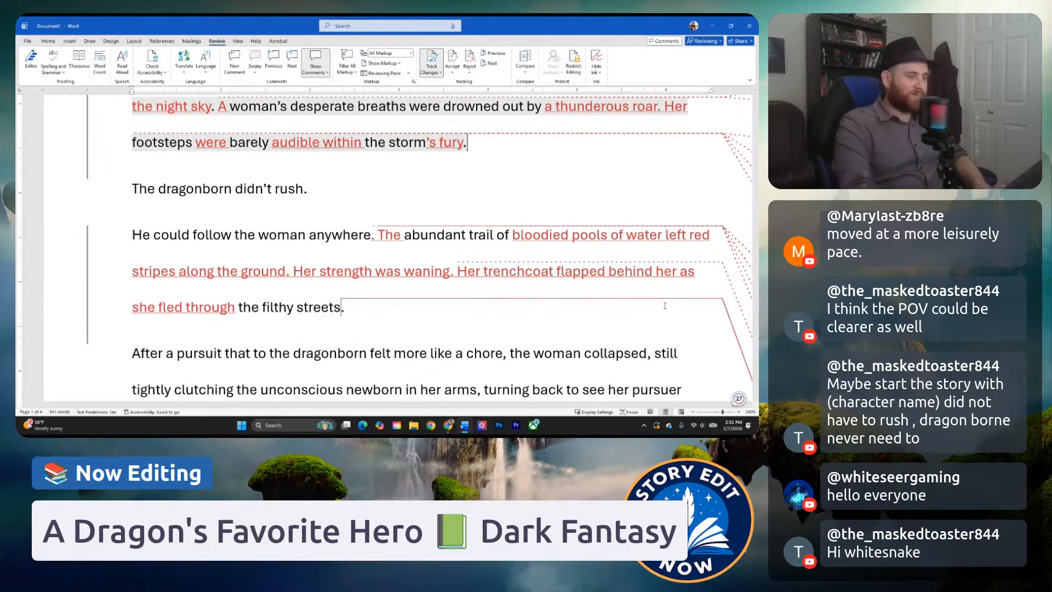
Start a comment on "the filthy streets." with the text "Leather boots uneccesary since".
left_click_drag(377, 297, 239, 307)
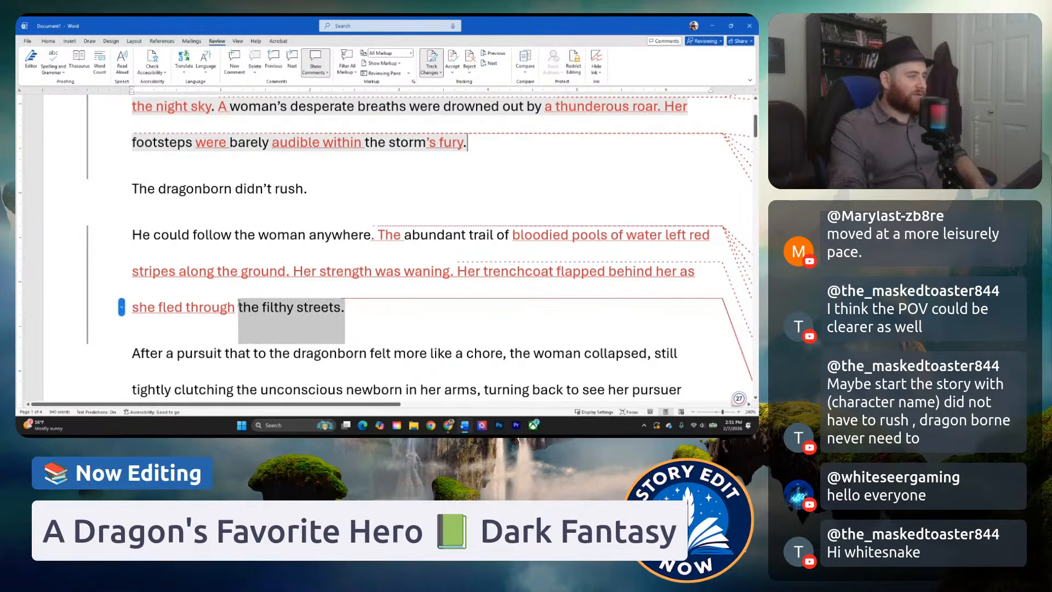
right_click(305, 312)
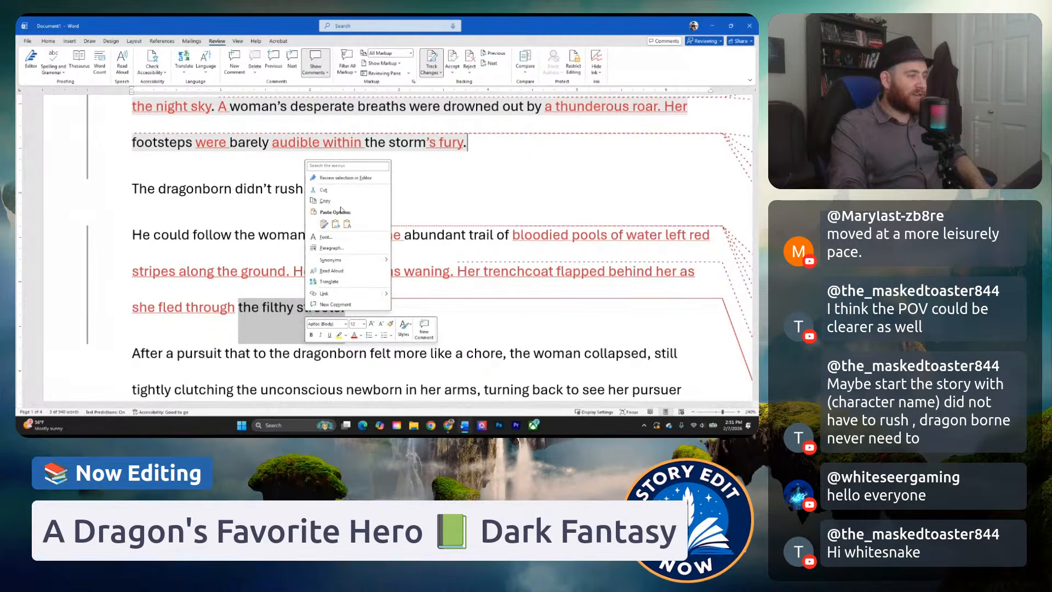
left_click(340, 305)
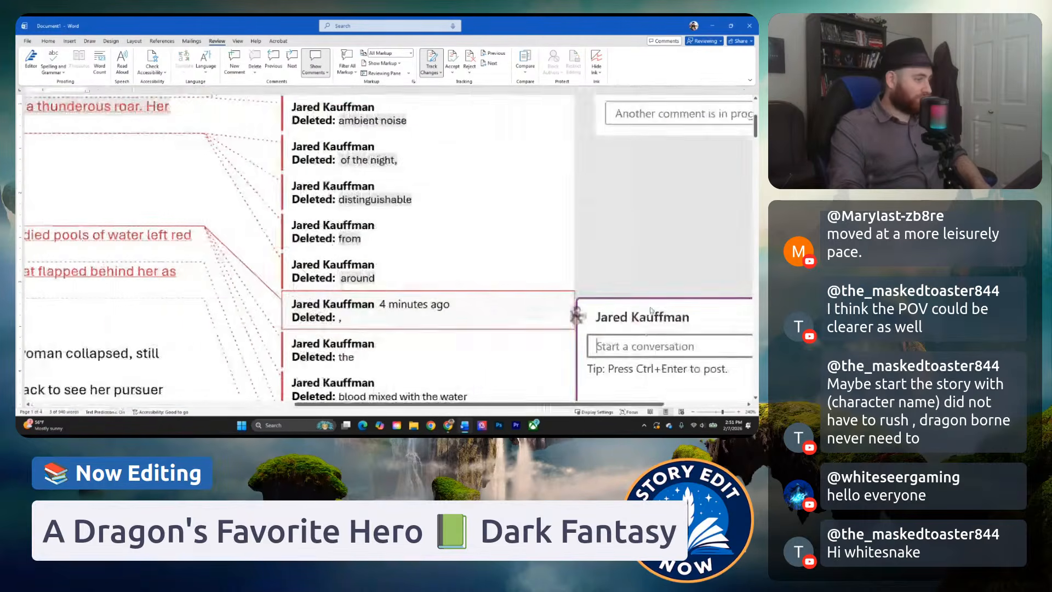
type("Lea")
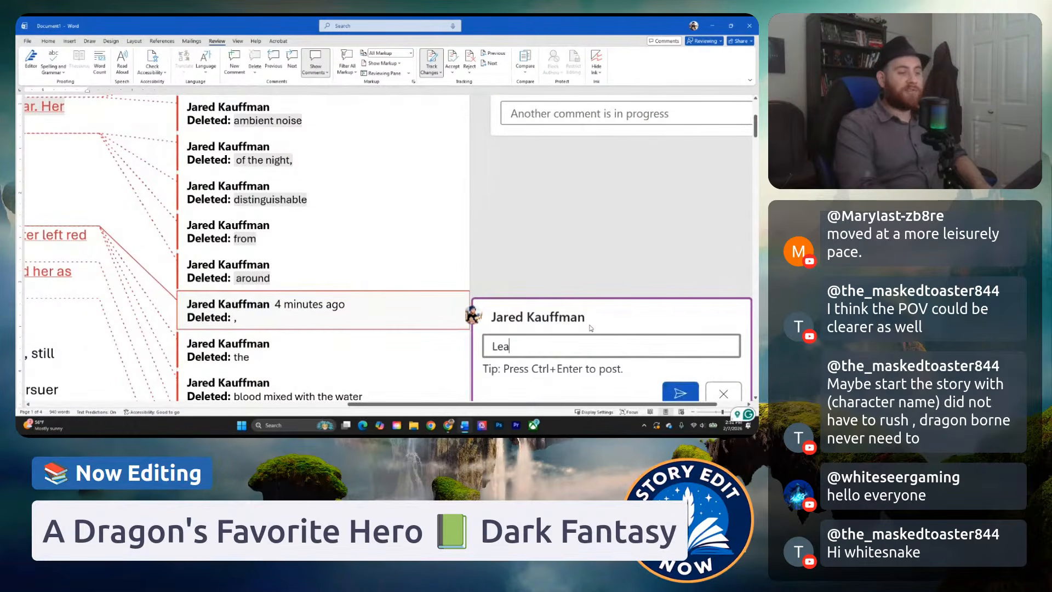
type("ther boots uneccesary since")
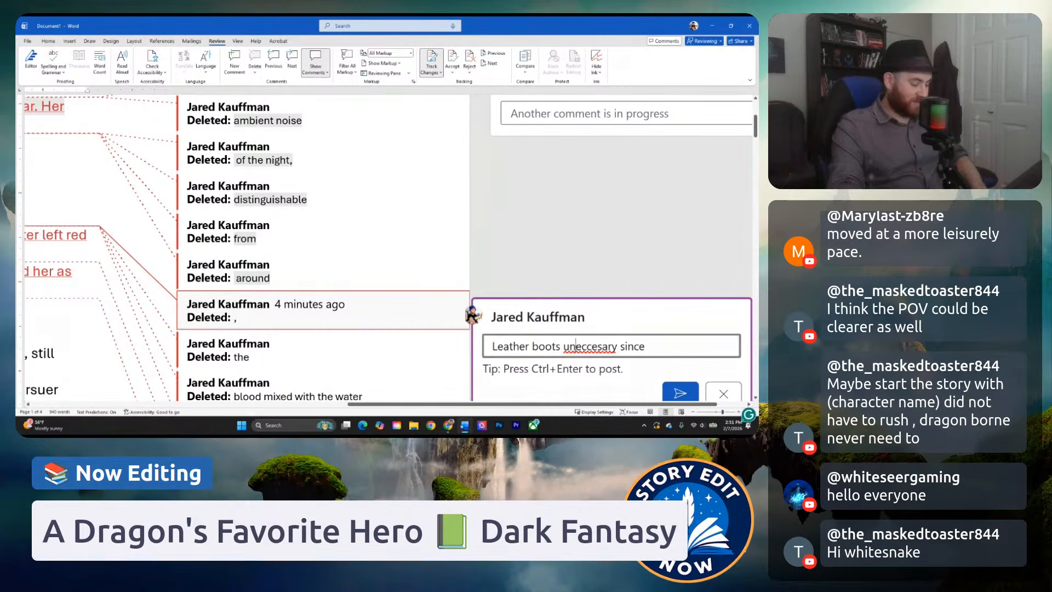
Correct the misspelled word in the leather boots comment draft to "unnecessary".
left_click(602, 347)
type("s")
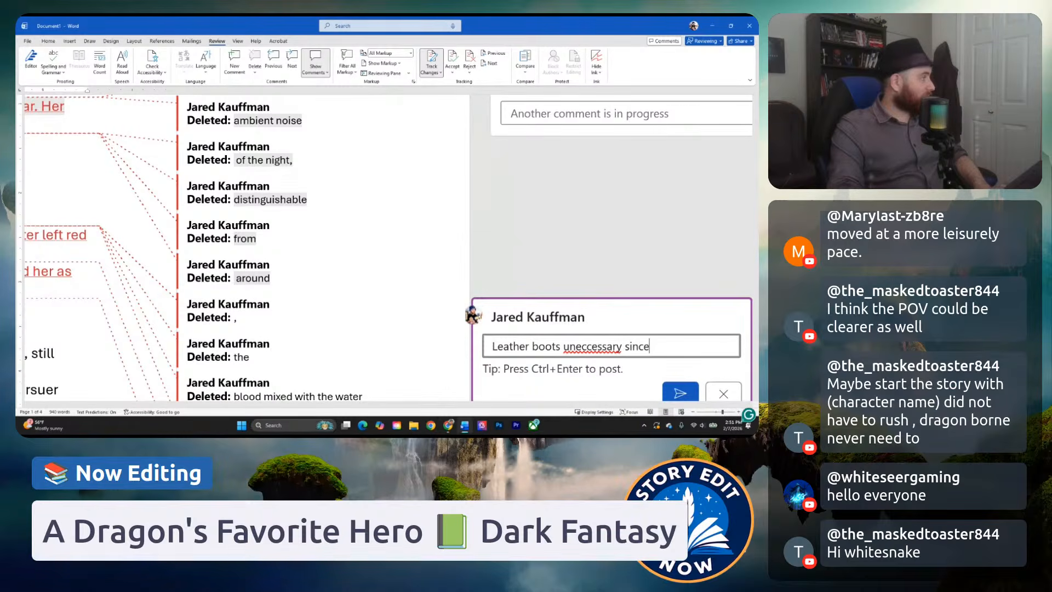
key("alt+Tab")
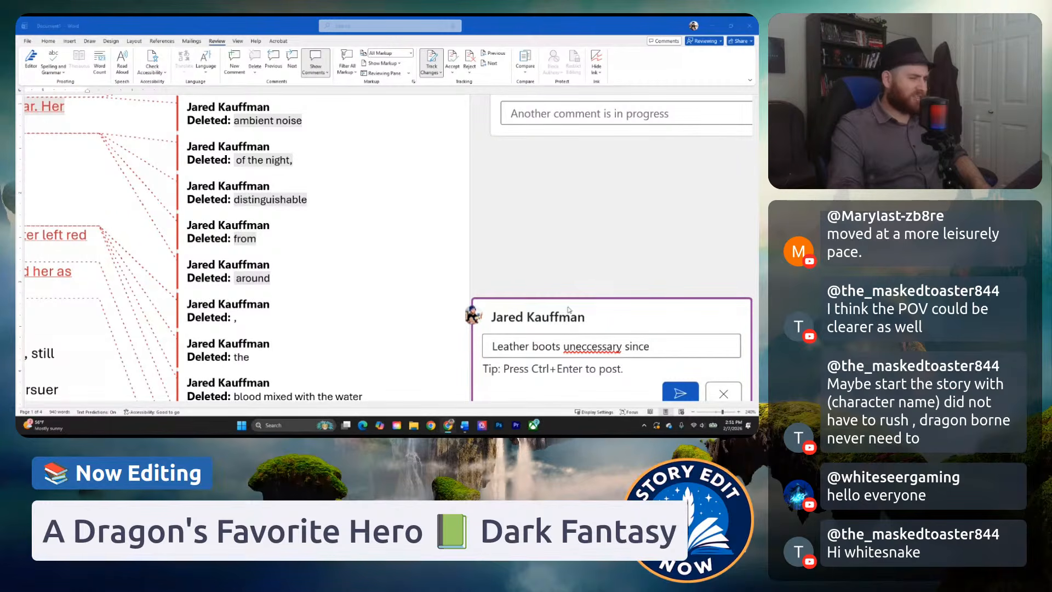
left_click(577, 348)
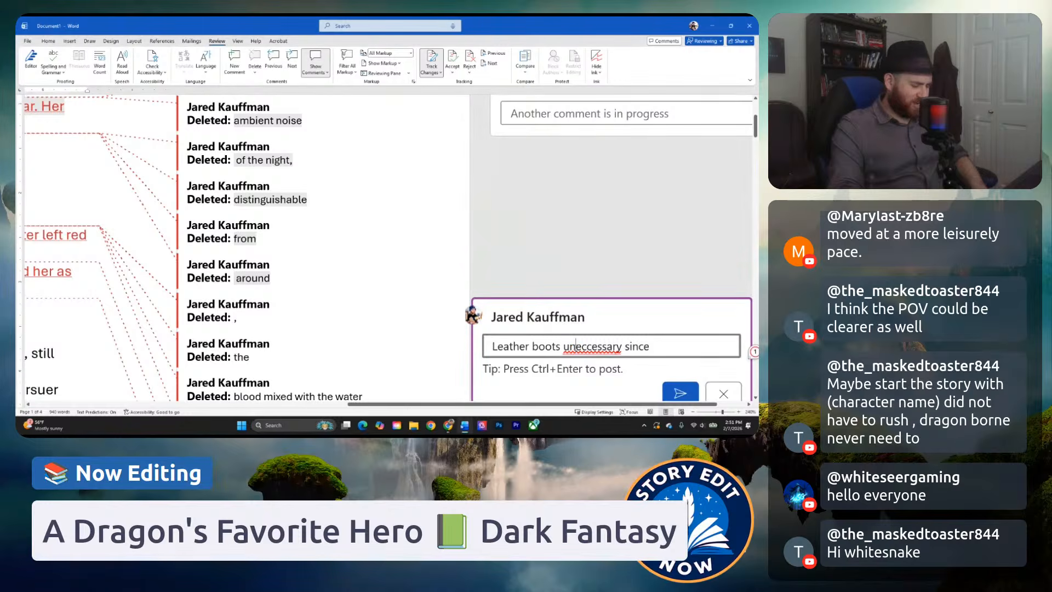
type("n")
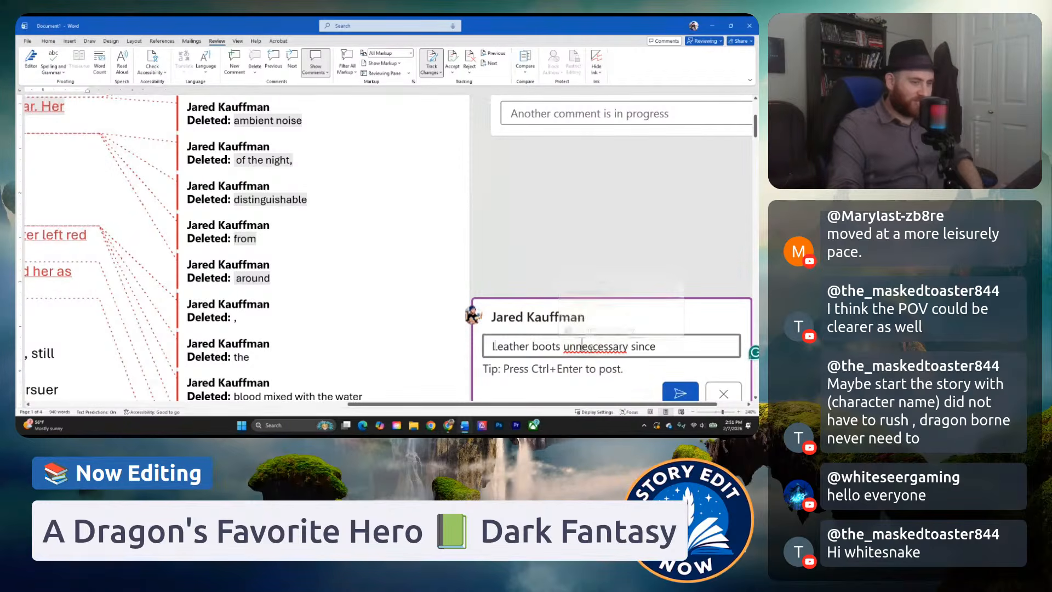
key("Right")
key("Delete")
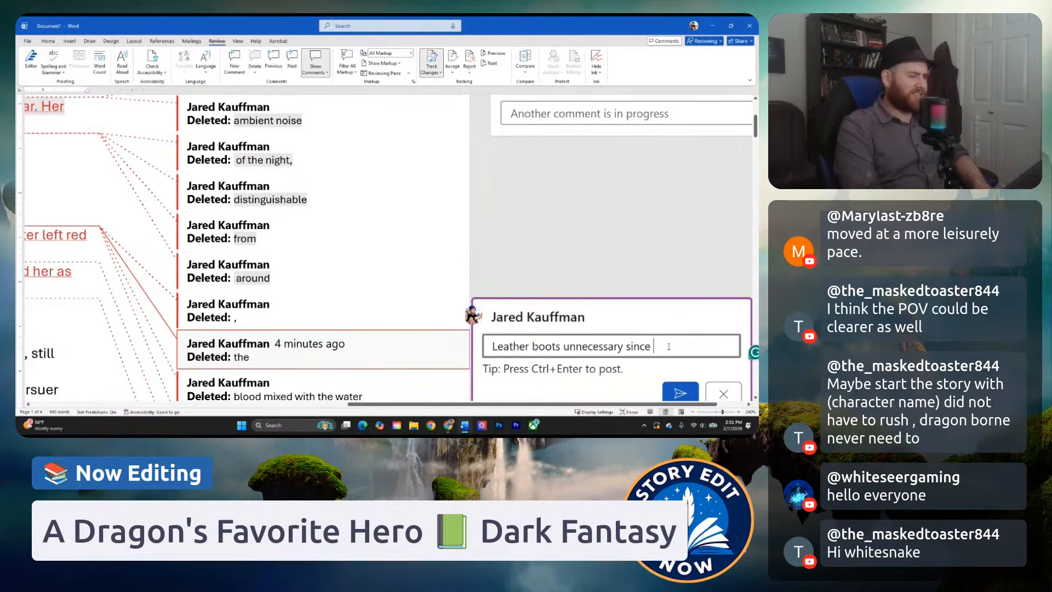
Complete and post the comment as "Leather boots are unnecessary since we've already mentioned her footsteps.".
type("we've alread")
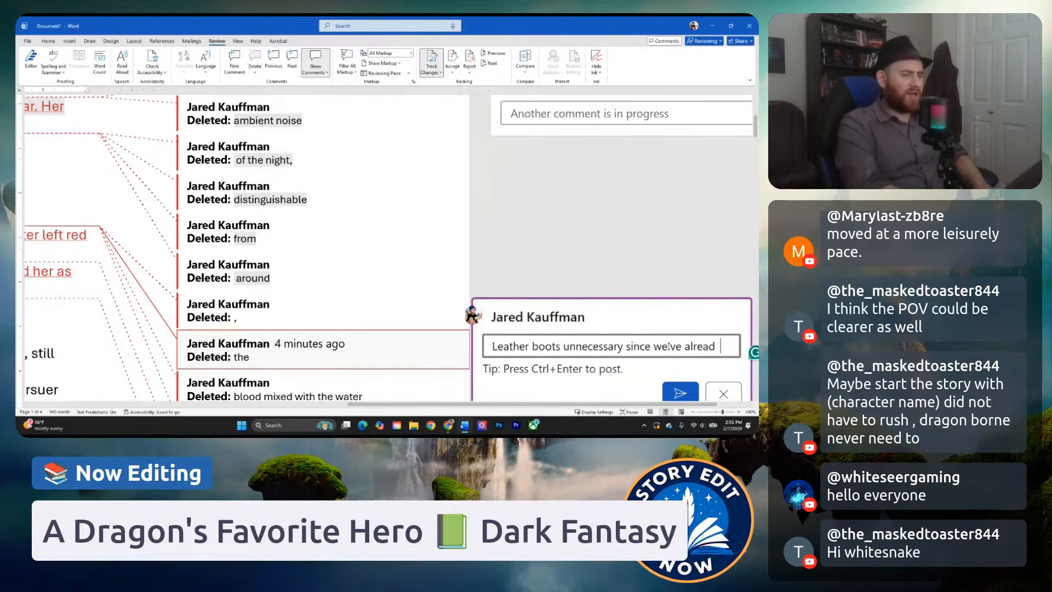
type("y mentioned her f")
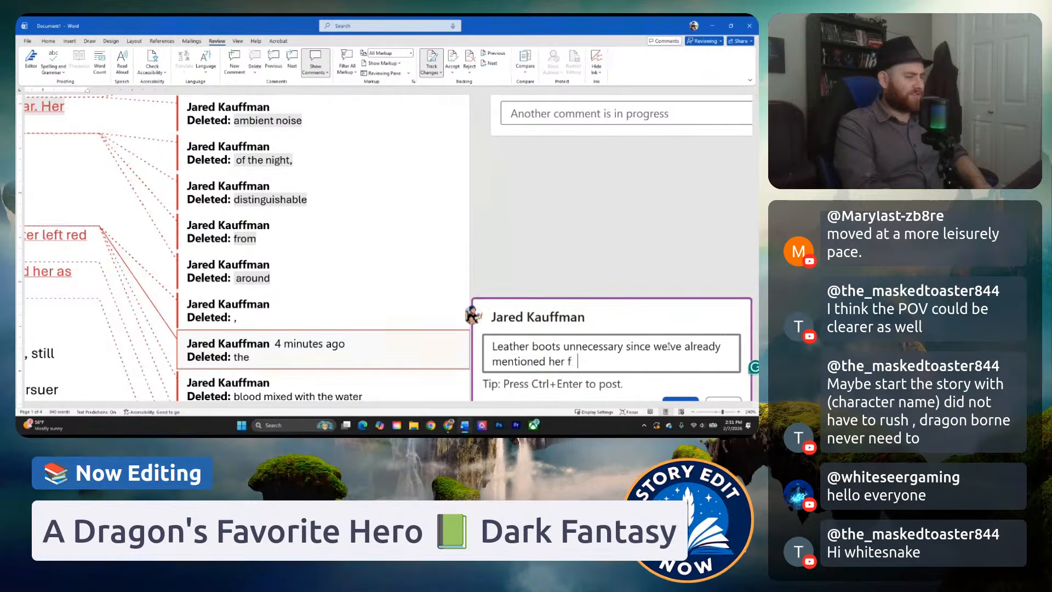
type("ootsteps.")
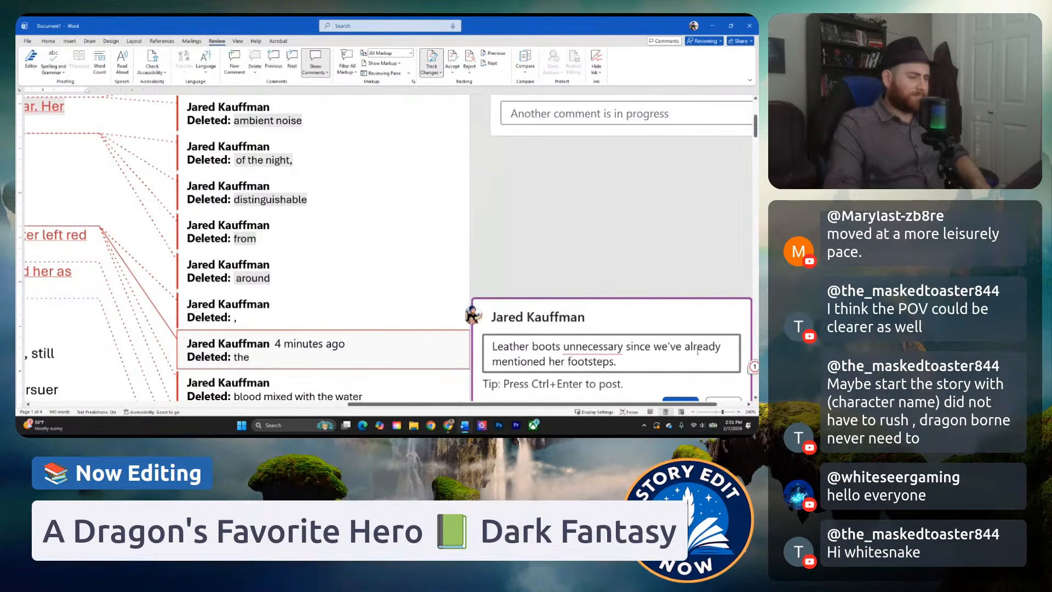
mouse_move(595, 347)
left_click(630, 367)
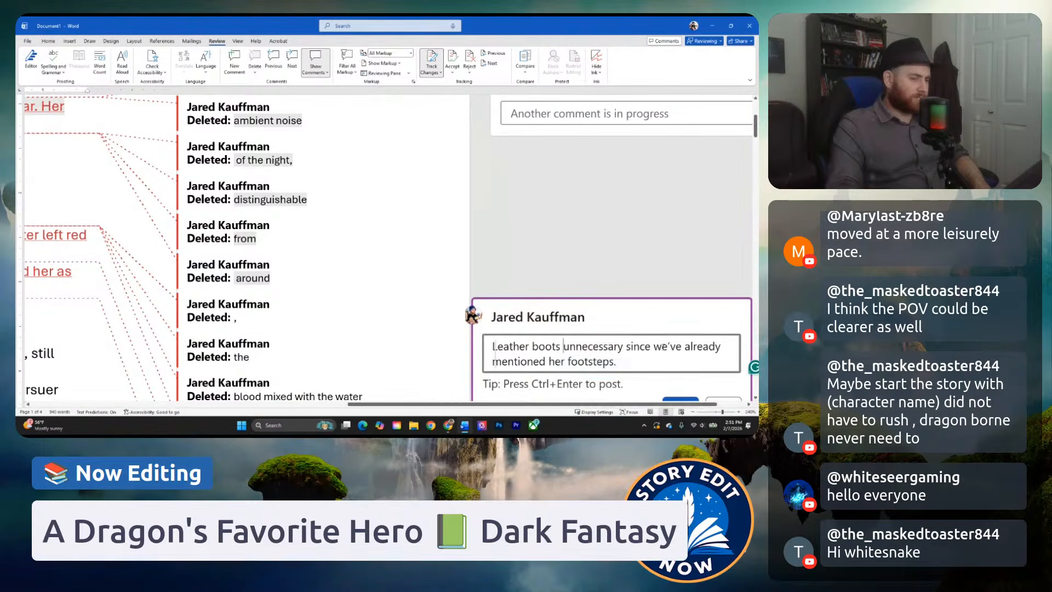
scroll(651, 355, "down", 2)
left_click(680, 320)
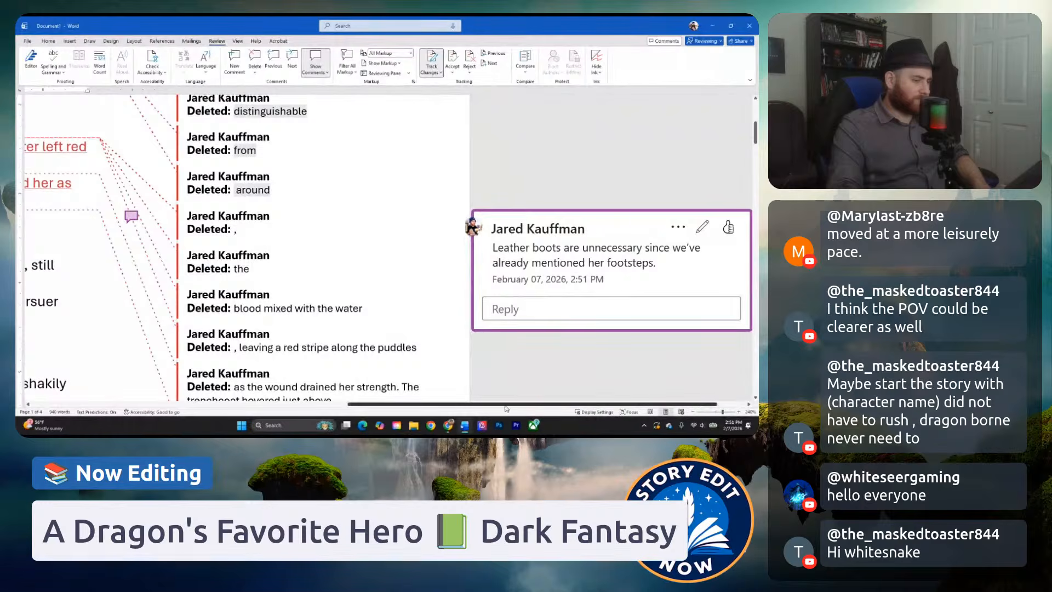
Reread the edited opening from the "Draconics don't run" line through the woman's collapse, checking how the pursuit and point of view flow.
left_click_drag(491, 405, 186, 404)
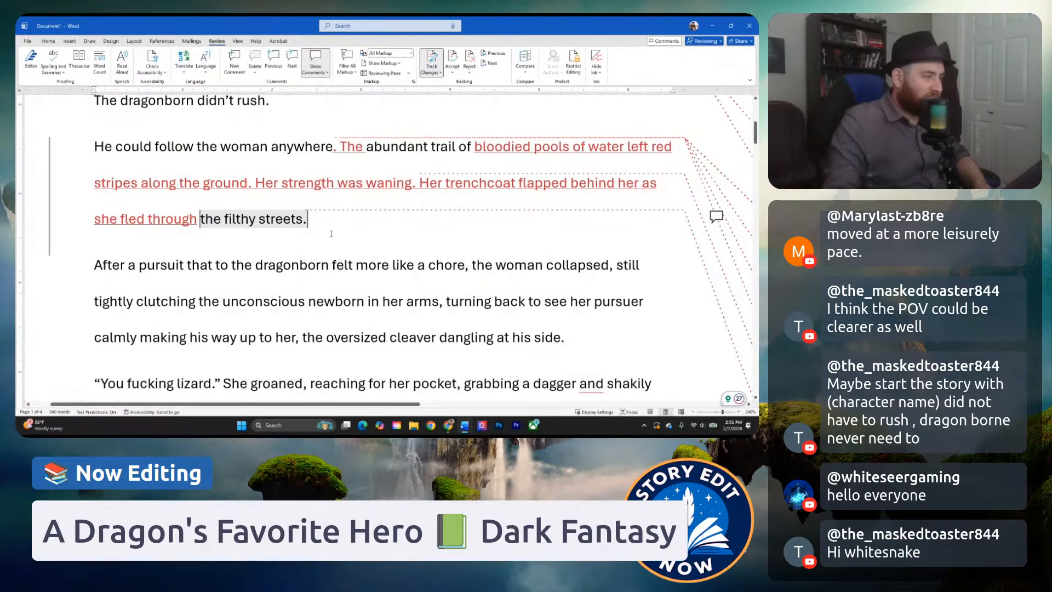
scroll(335, 231, "down", 1)
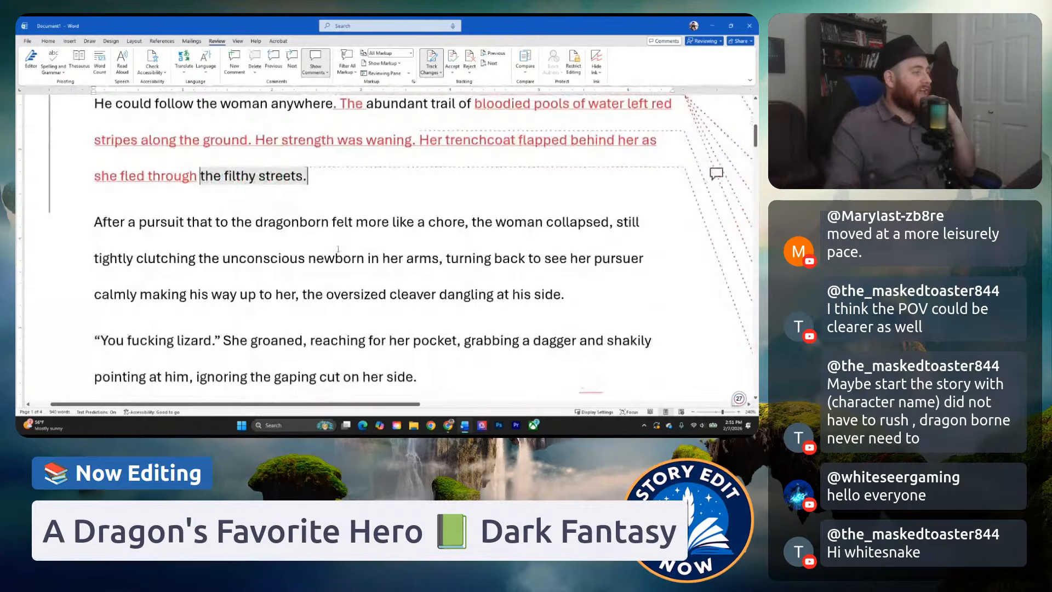
left_click(356, 225)
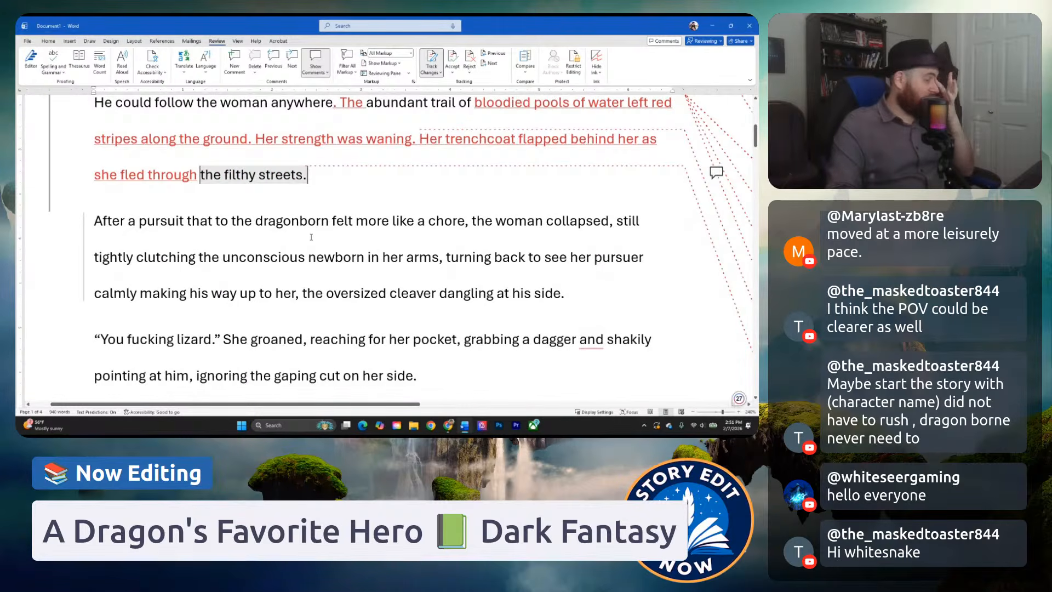
scroll(377, 248, "down", 1)
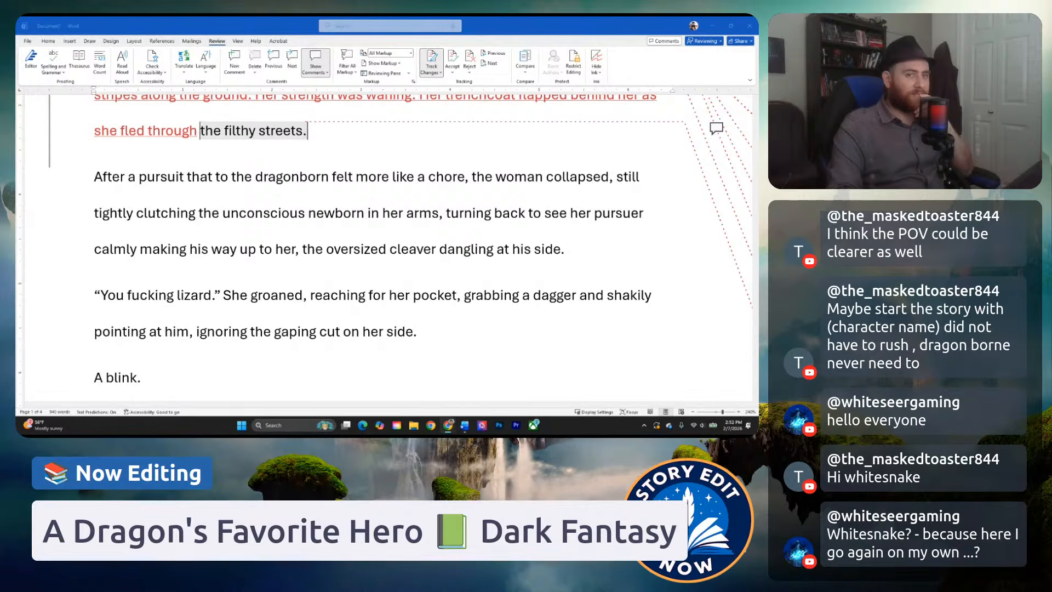
left_click(285, 211)
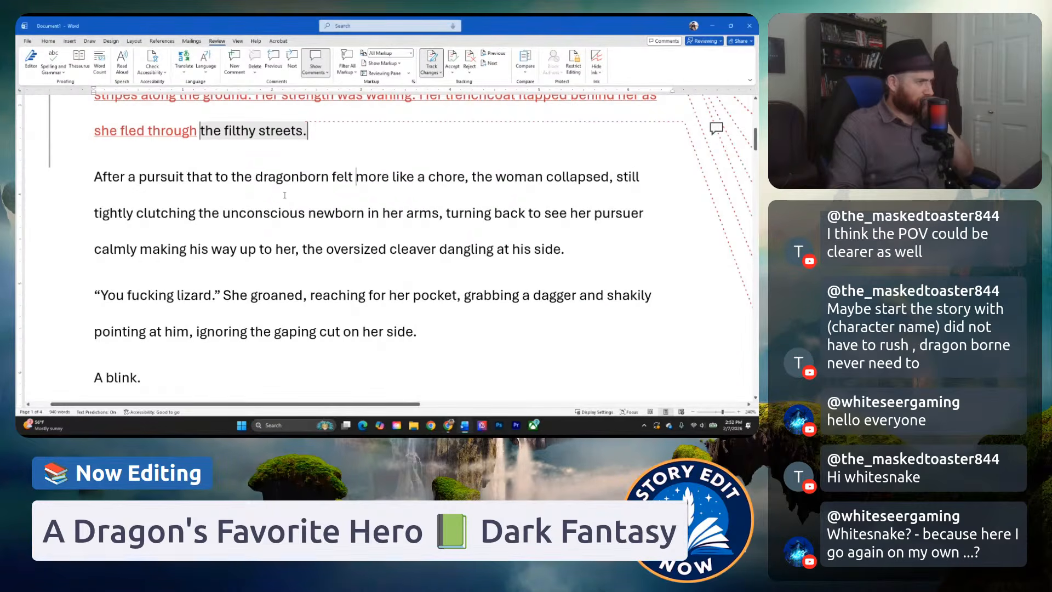
left_click(320, 177)
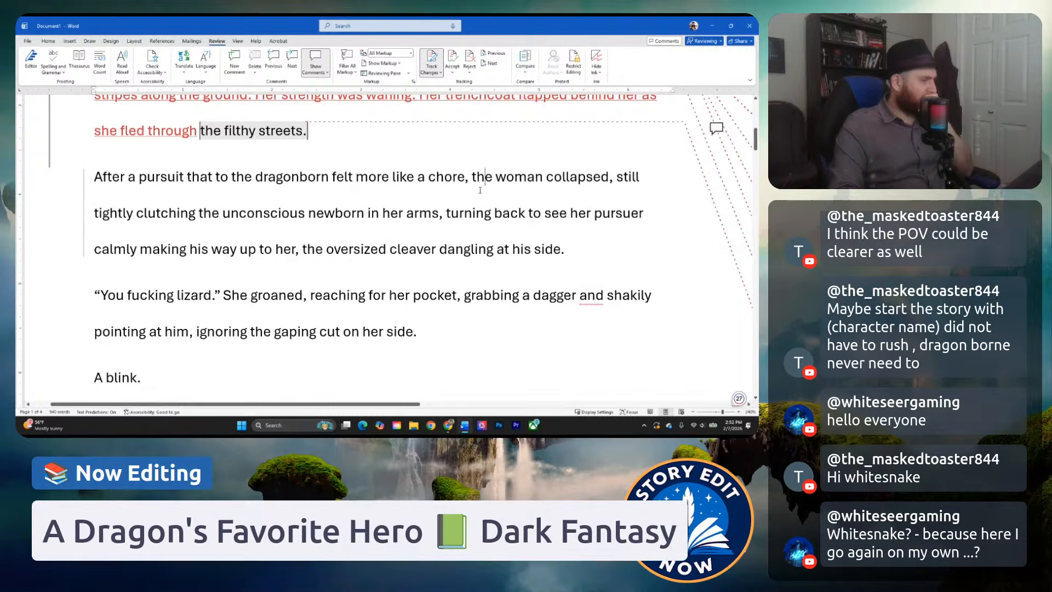
scroll(481, 190, "up", 5)
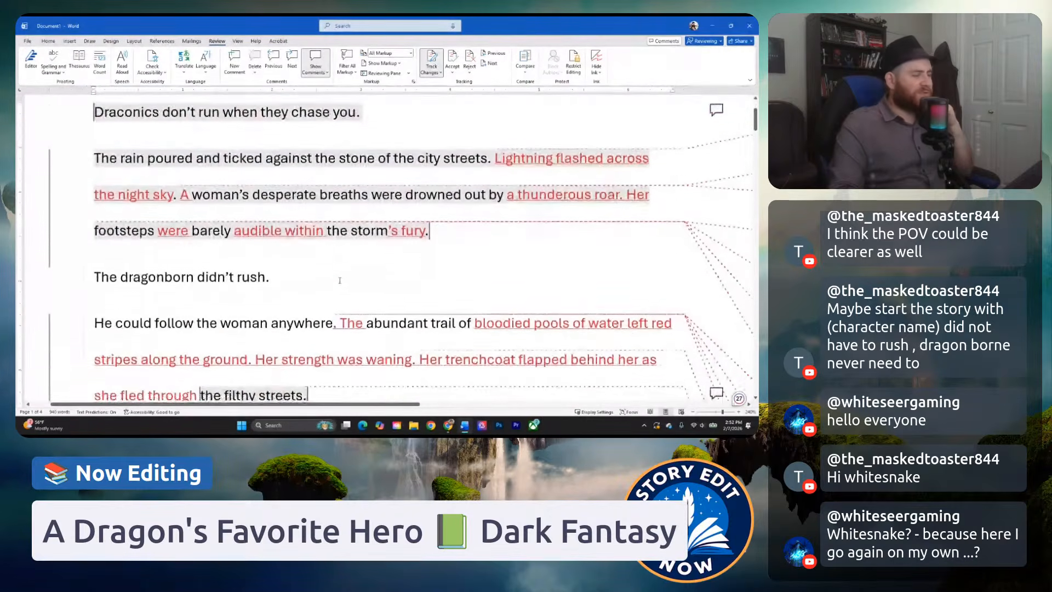
scroll(340, 280, "down", 1)
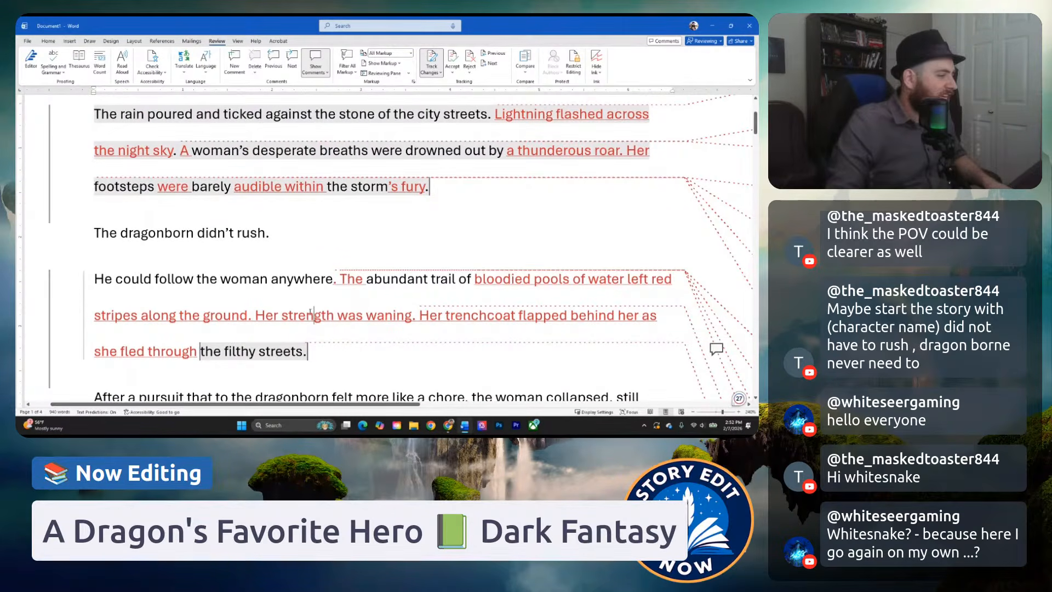
scroll(195, 298, "up", 3)
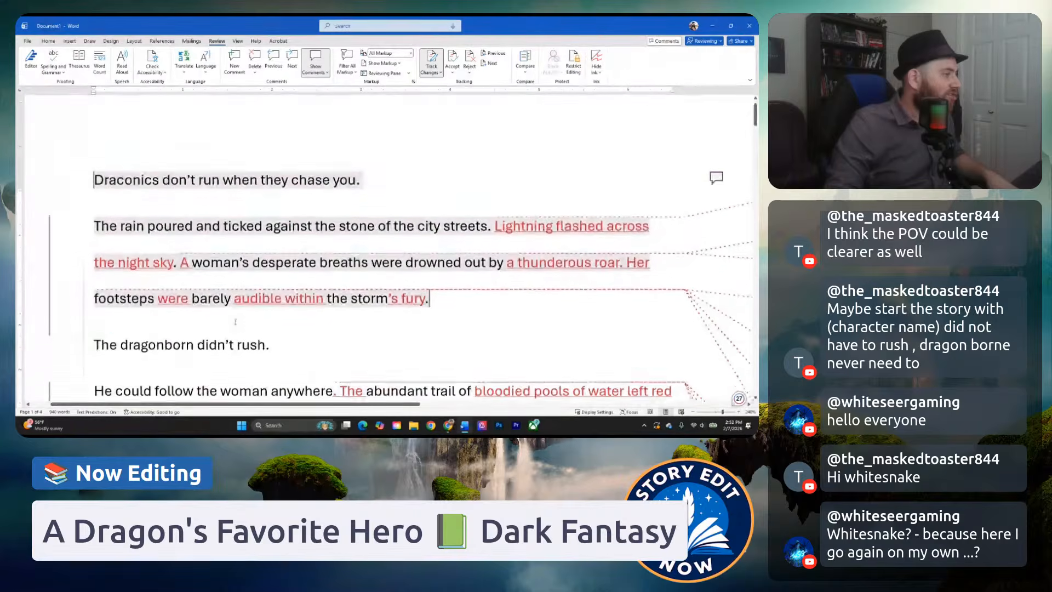
scroll(237, 281, "down", 2)
scroll(237, 281, "down", 2)
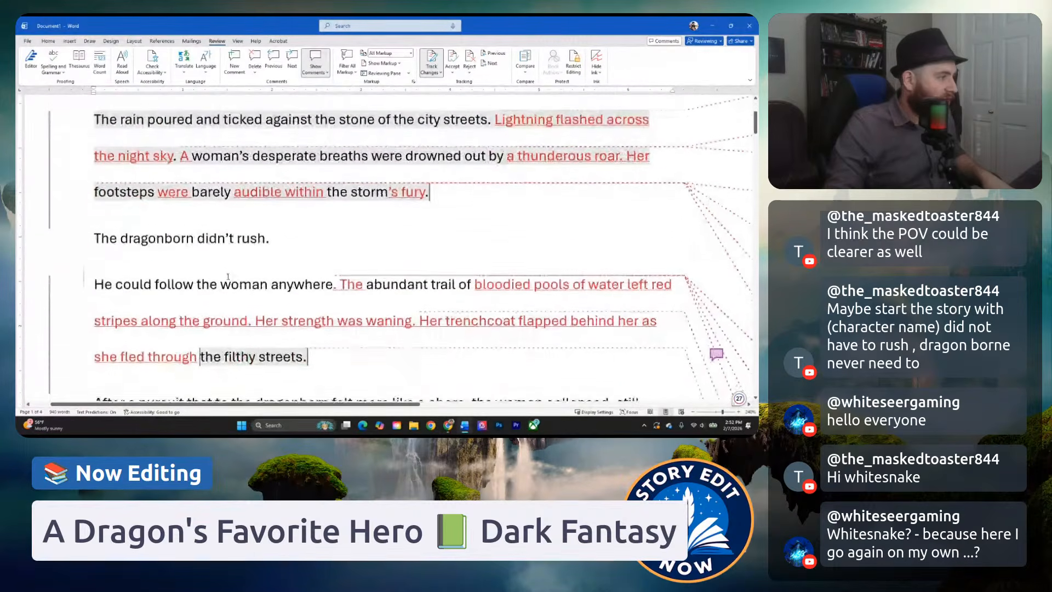
scroll(250, 227, "up", 2)
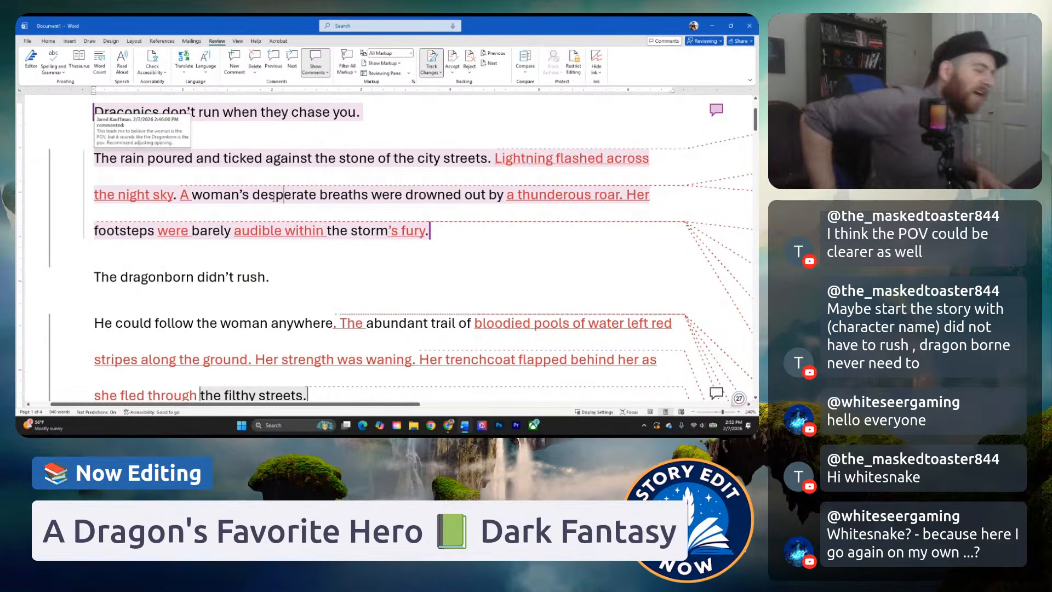
scroll(357, 160, "down", 3)
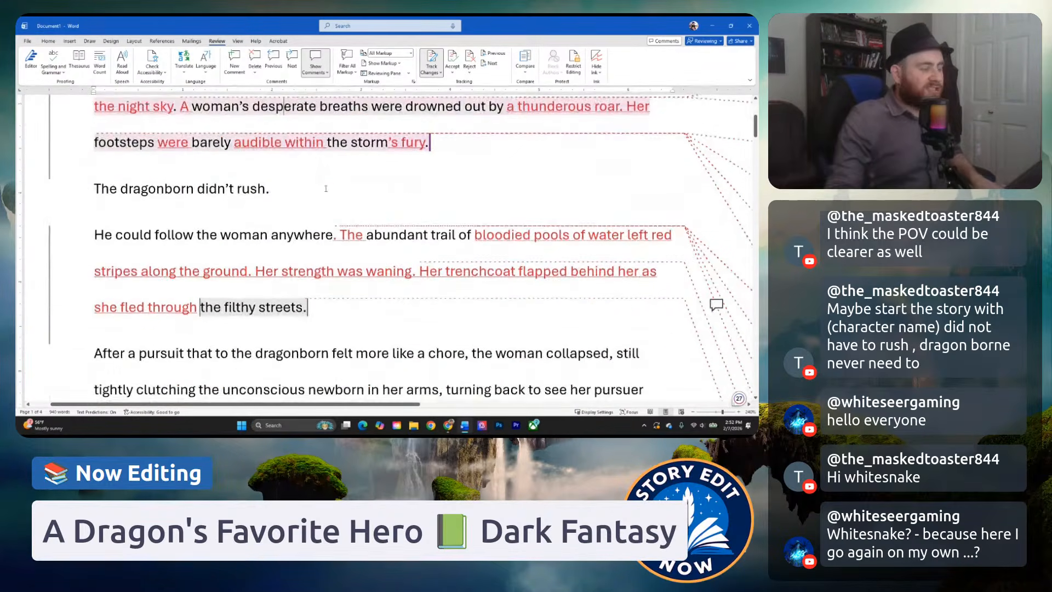
scroll(357, 159, "down", 1, "ctrl")
scroll(340, 162, "up", 4)
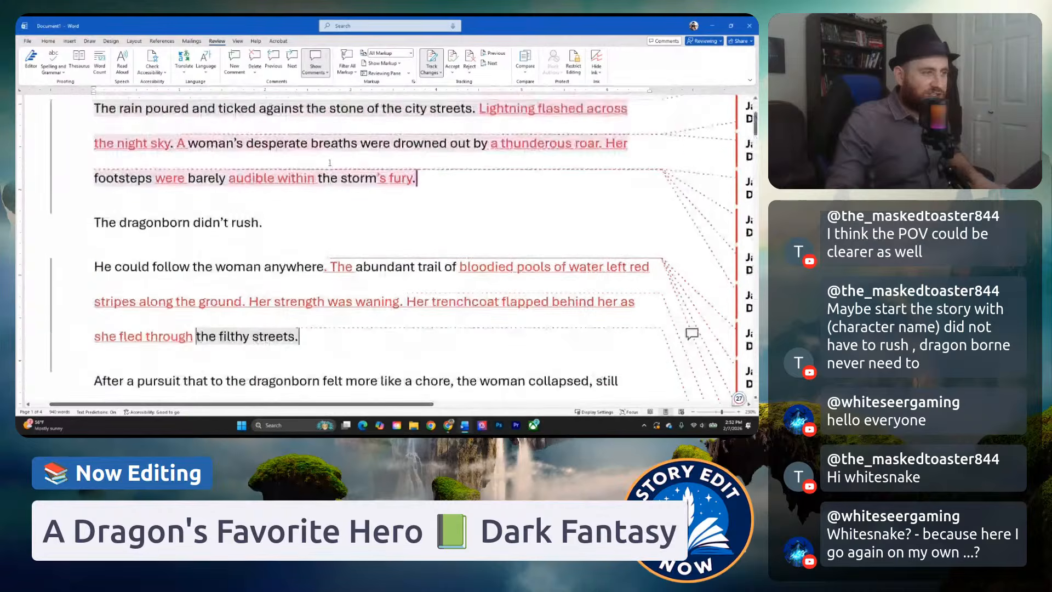
scroll(325, 164, "down", 1)
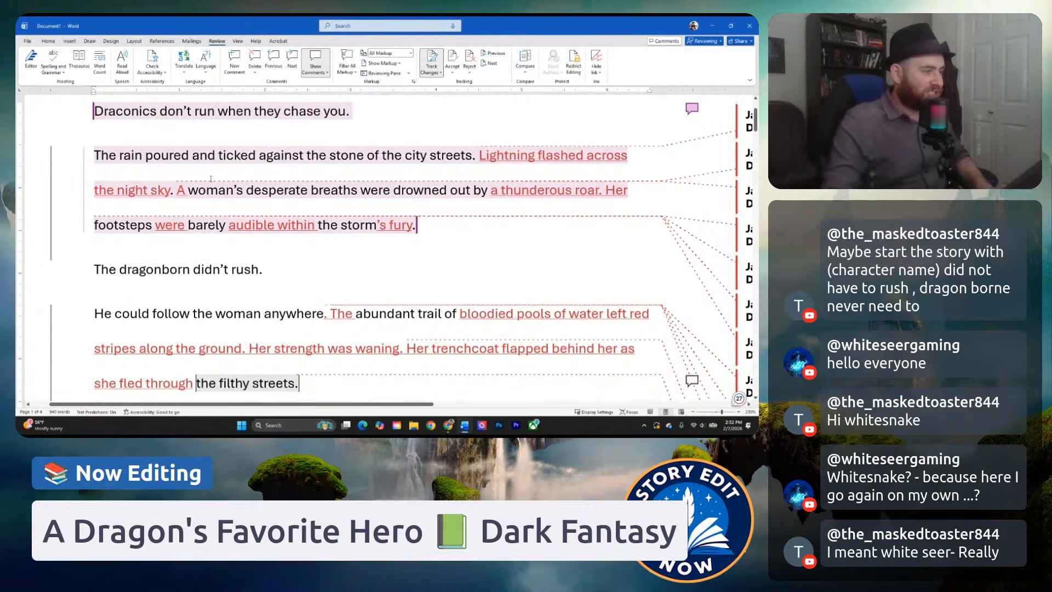
scroll(215, 176, "down", 2)
scroll(215, 176, "up", 2)
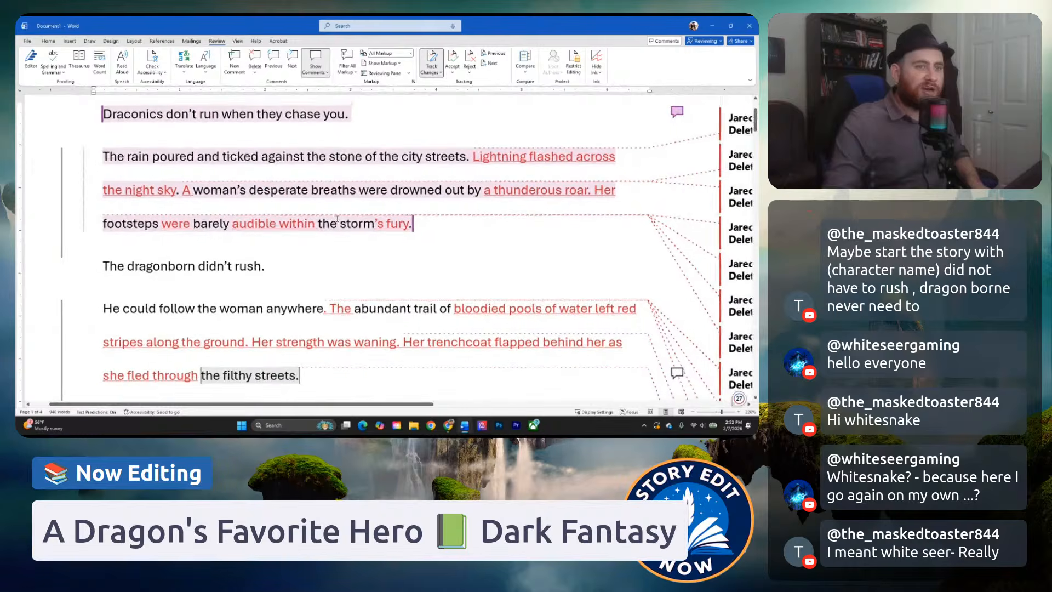
scroll(305, 212, "down", 5)
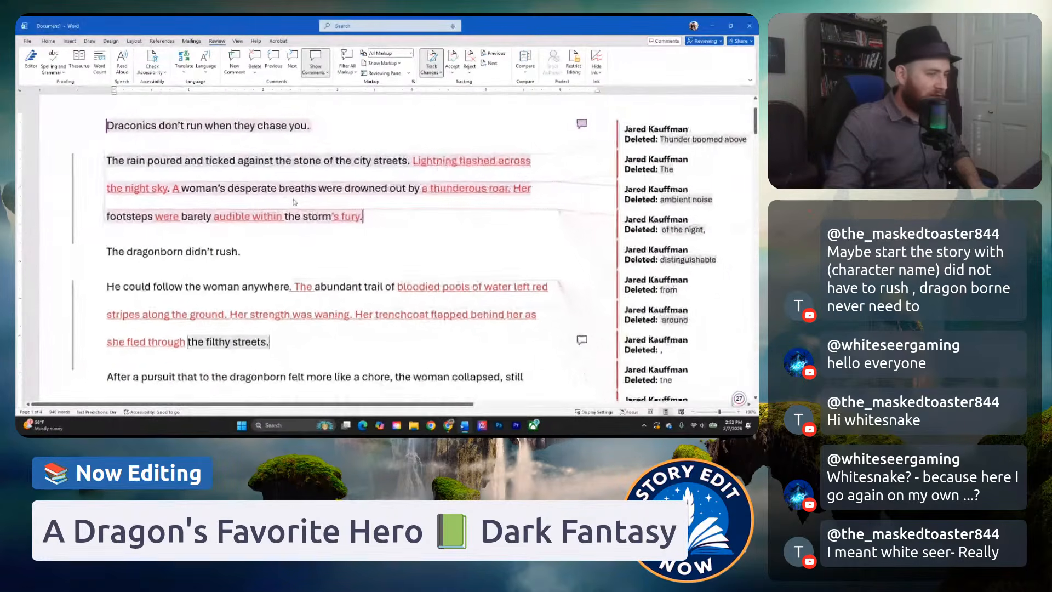
scroll(268, 282, "down", 2)
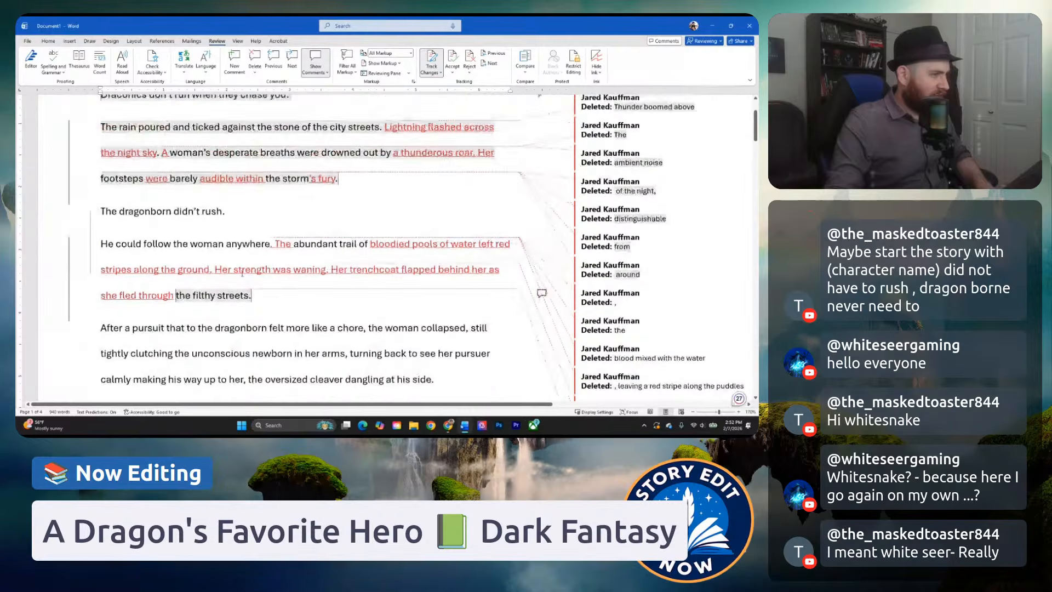
scroll(259, 274, "down", 2)
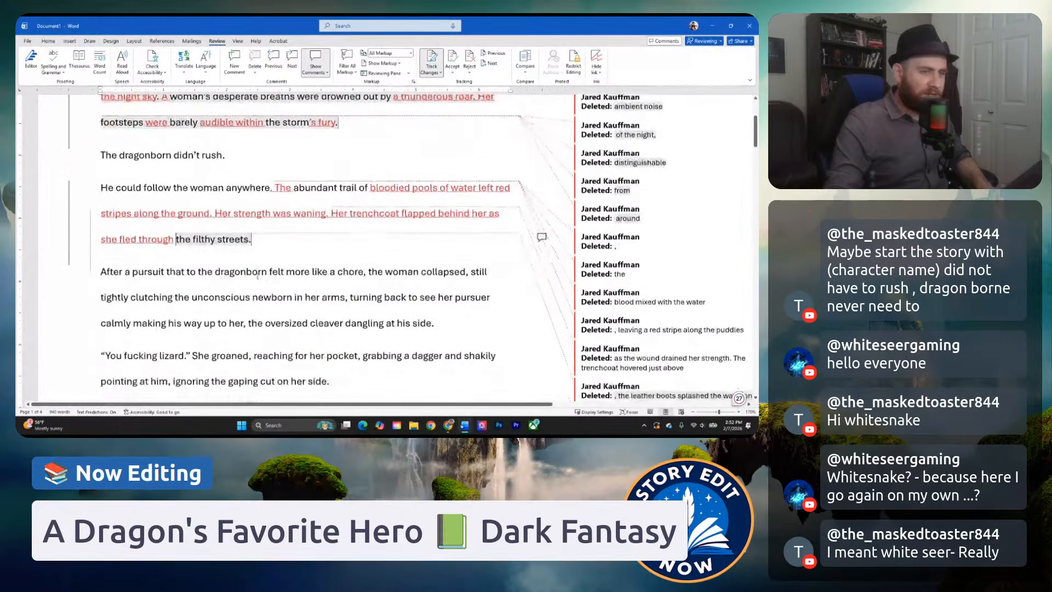
scroll(270, 299, "up", 3)
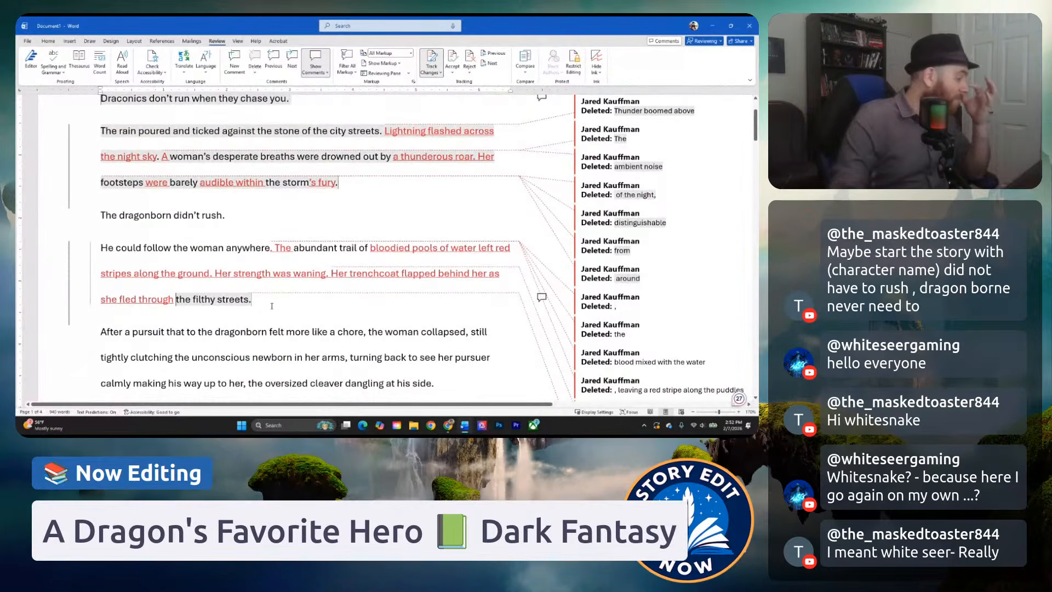
scroll(266, 283, "down", 1)
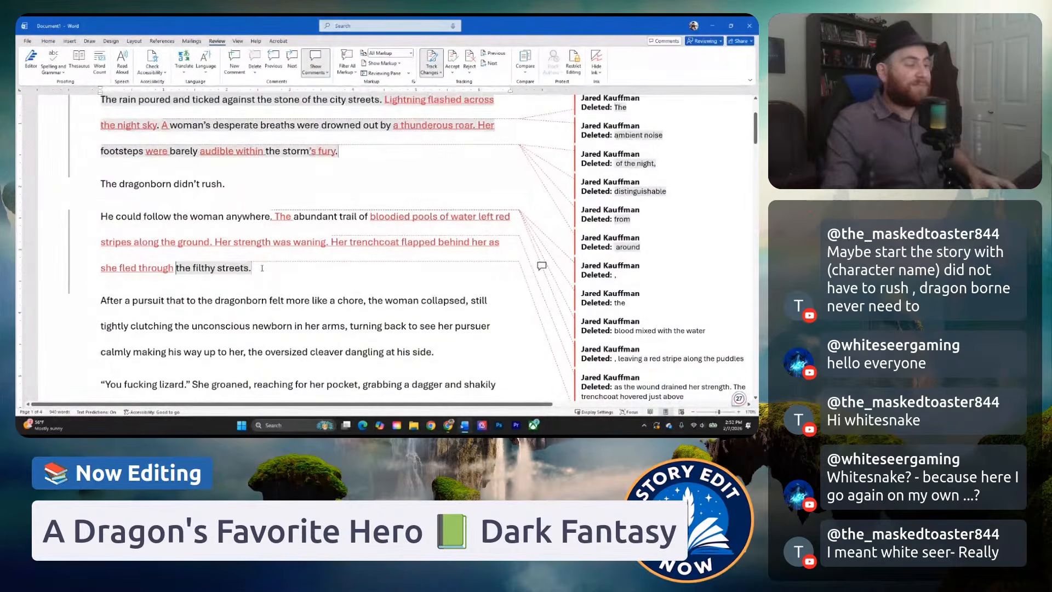
Start a comment on the "He could follow the woman anywhere" paragraph with the text "Make sure to pay attention to who our POV character is.".
double_click(97, 213)
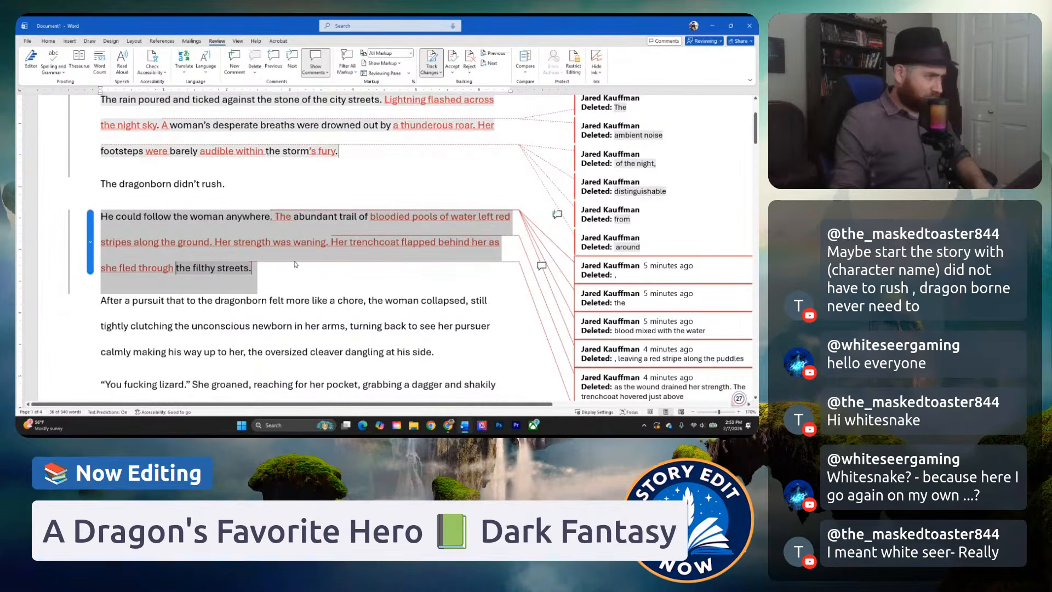
right_click(239, 221)
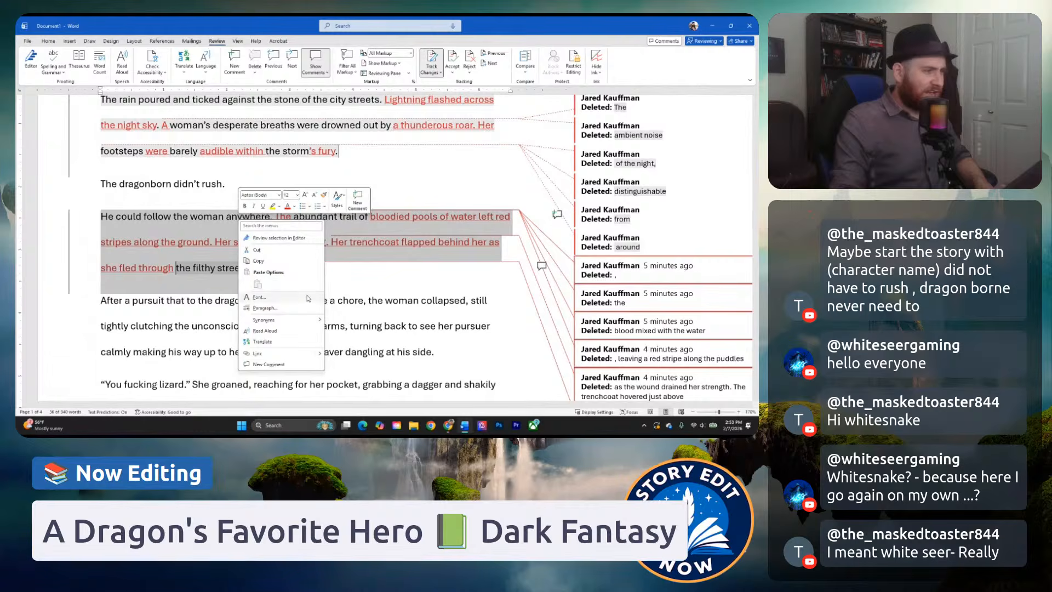
left_click(358, 199)
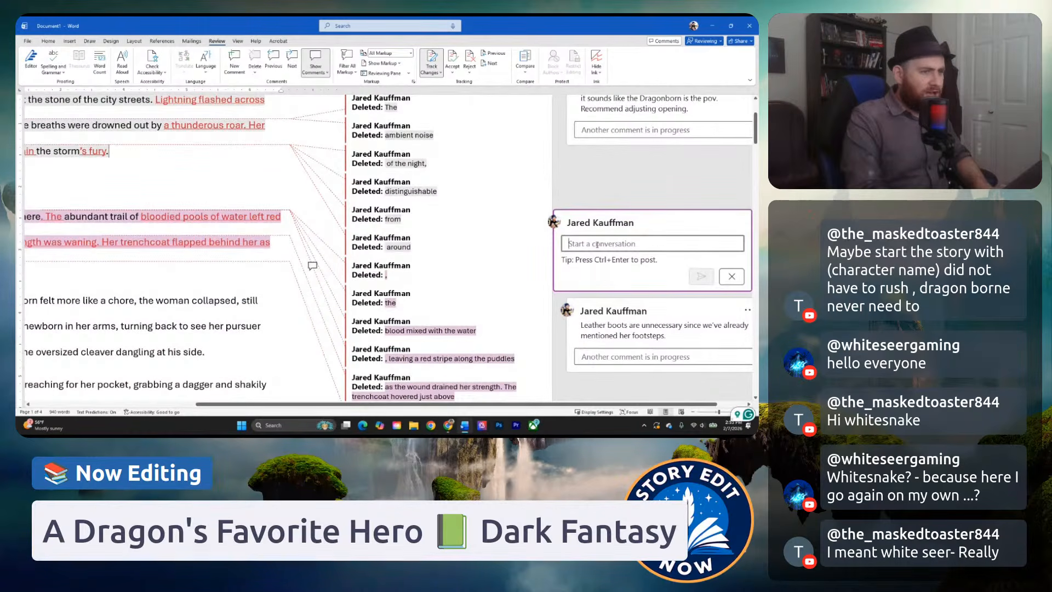
type("Make sure to")
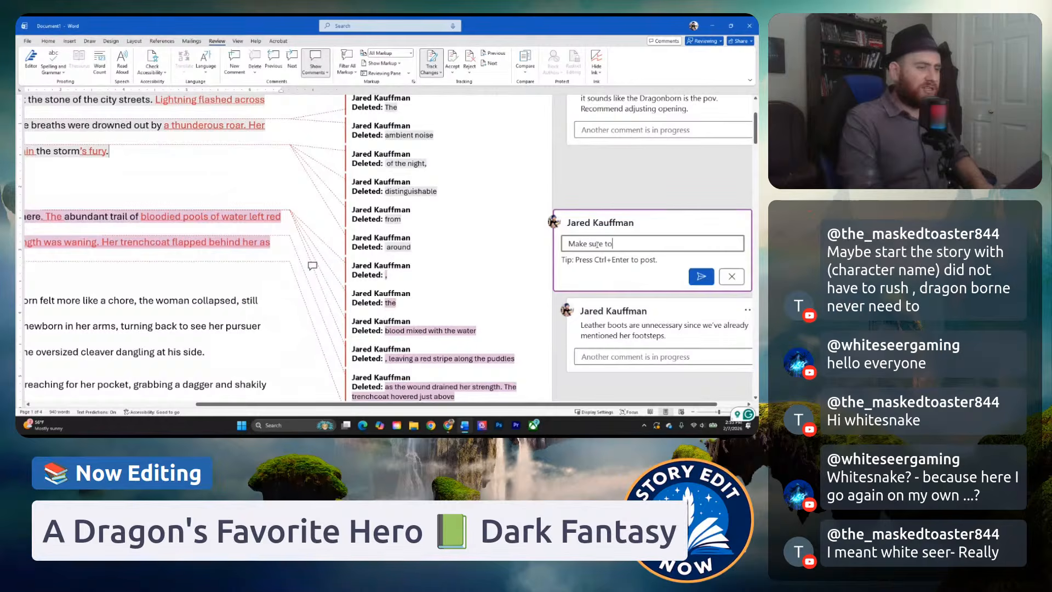
type(" pay attention to wh")
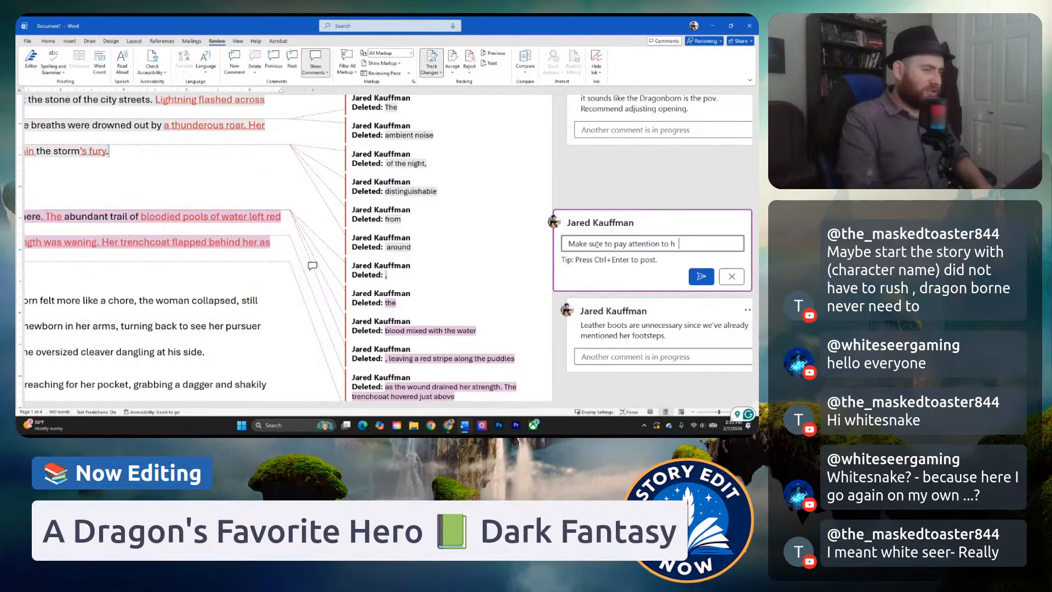
type("o")
key("BackSpace")
key("BackSpace")
type("who a")
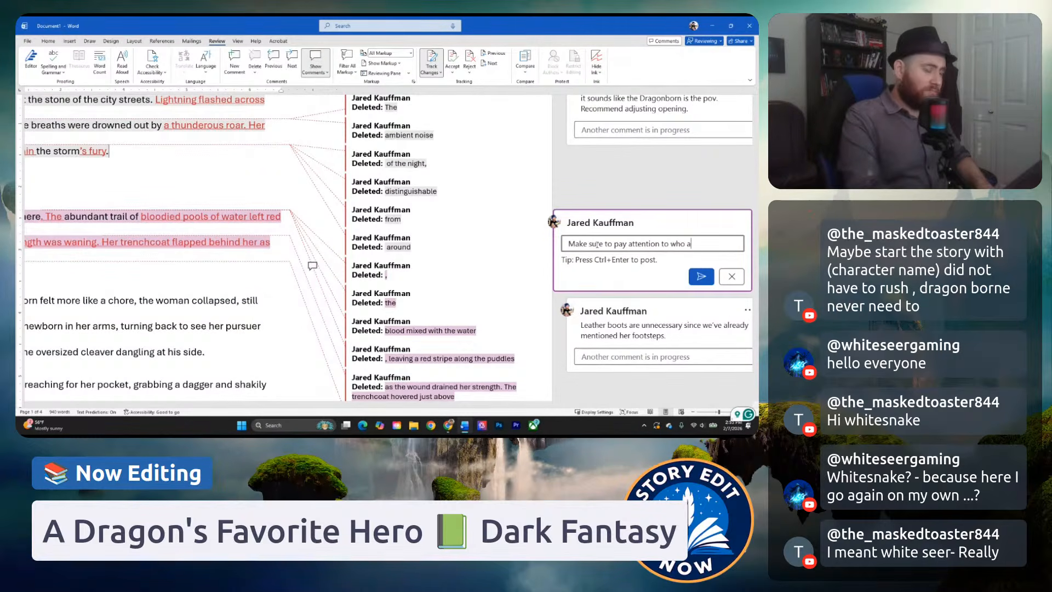
type("re ")
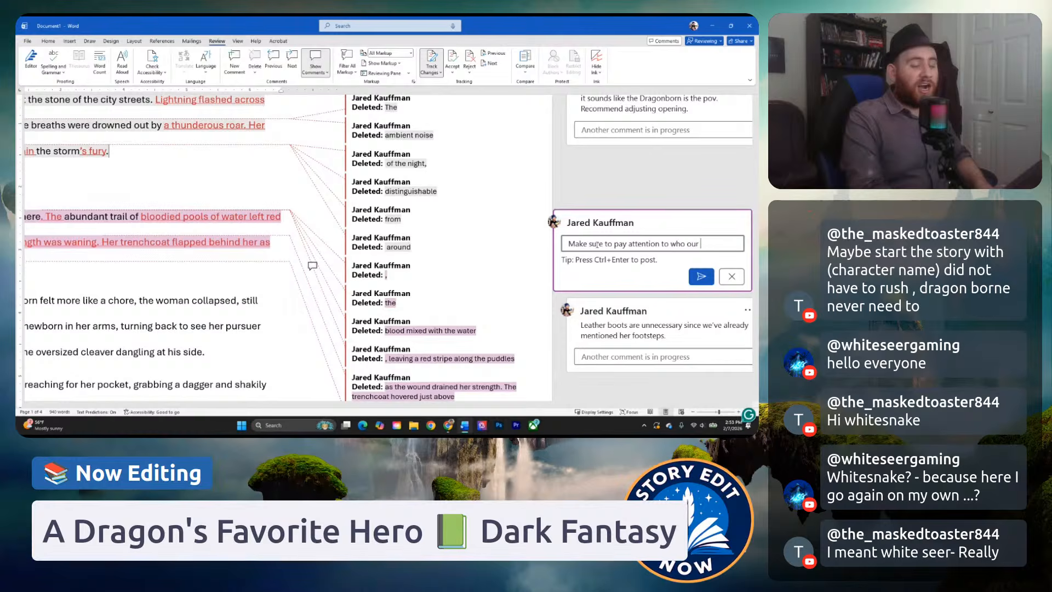
type("POV c")
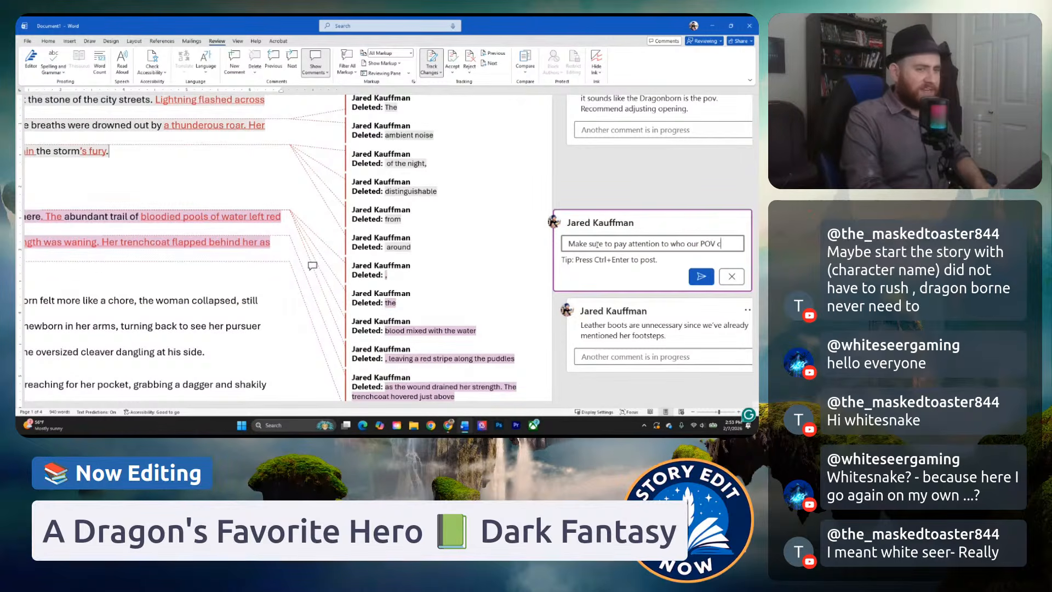
type("haracter is")
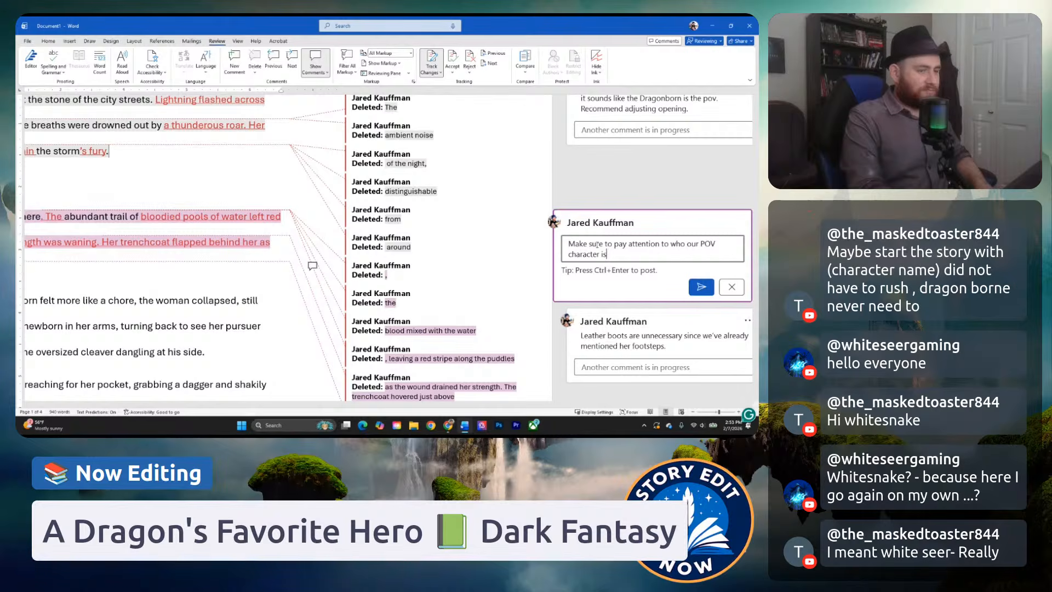
type(". Our P")
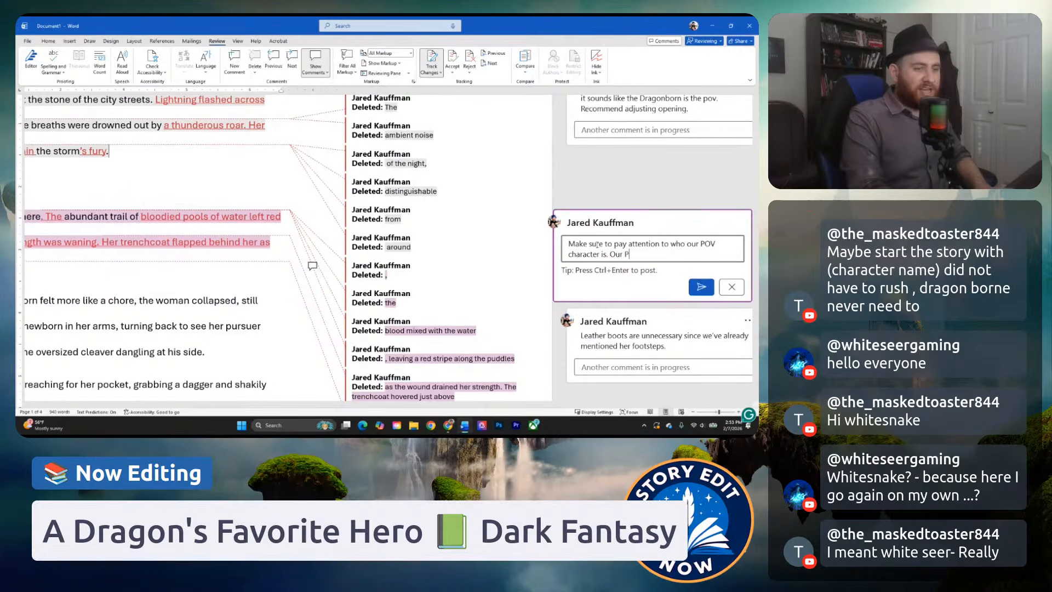
type("OV character is unable to t")
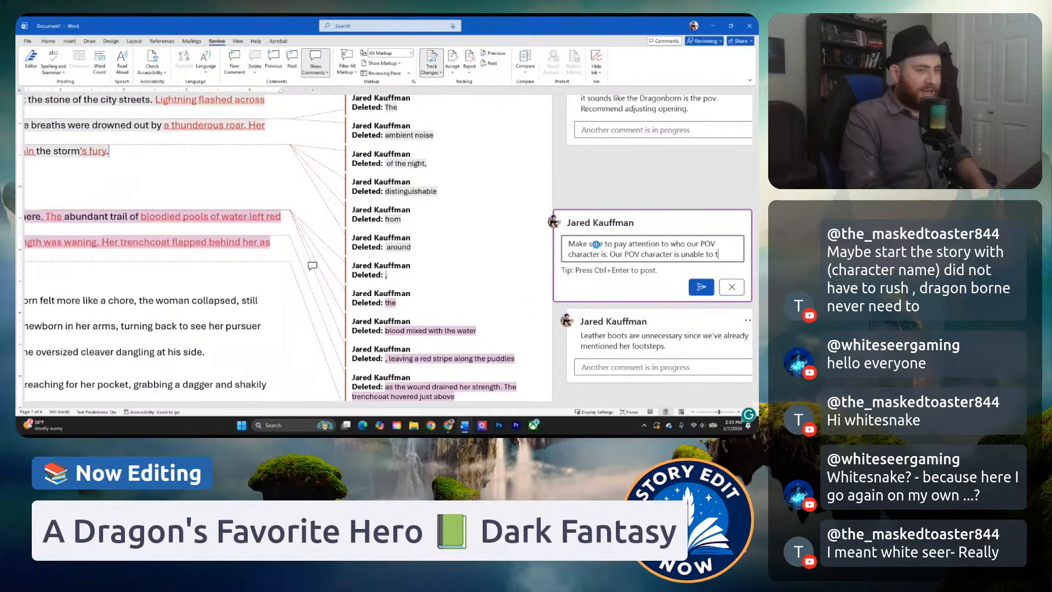
type("ell how other c")
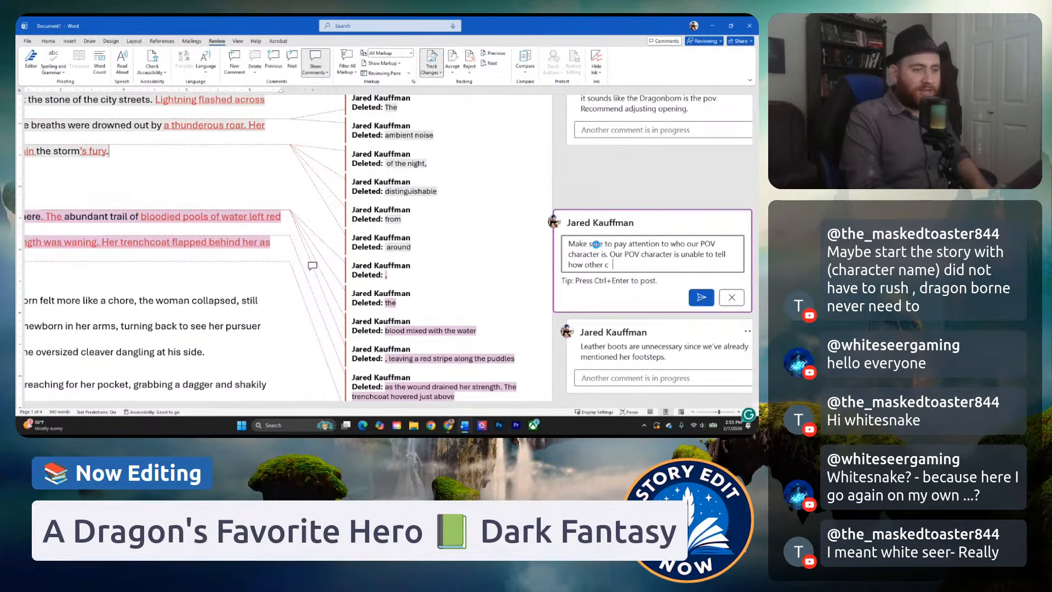
type("haracters feel or think, unless")
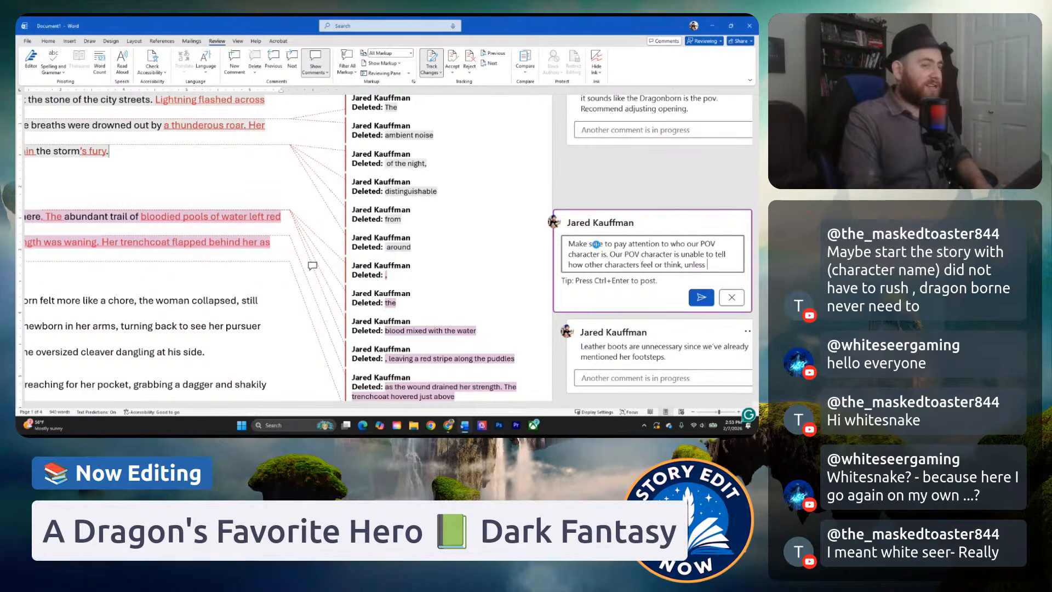
Finish the comment with "something physically observable or if they have some type of ability." and post it.
type("ething ")
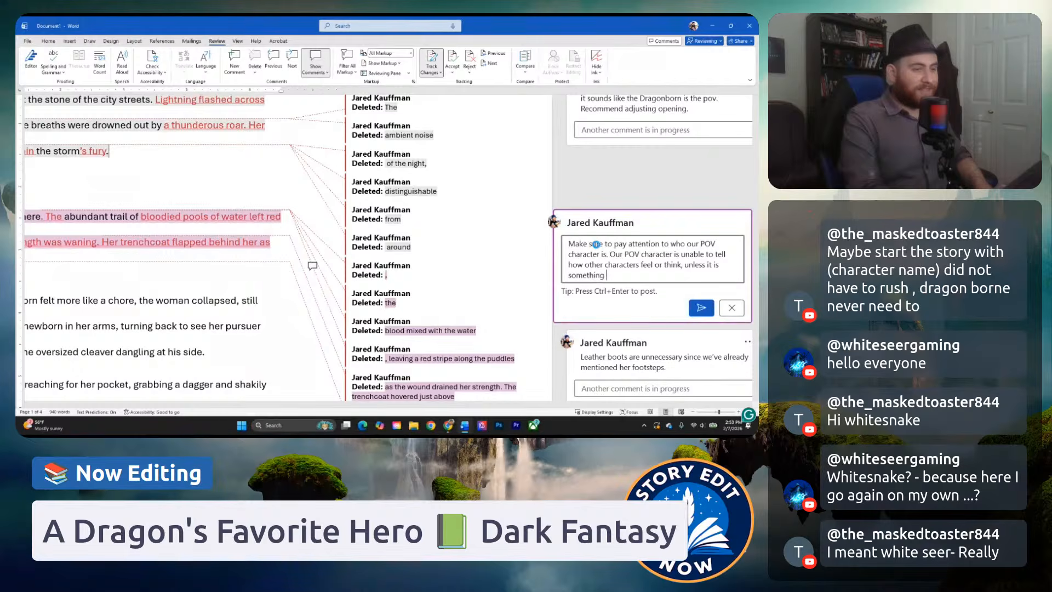
type("pnh")
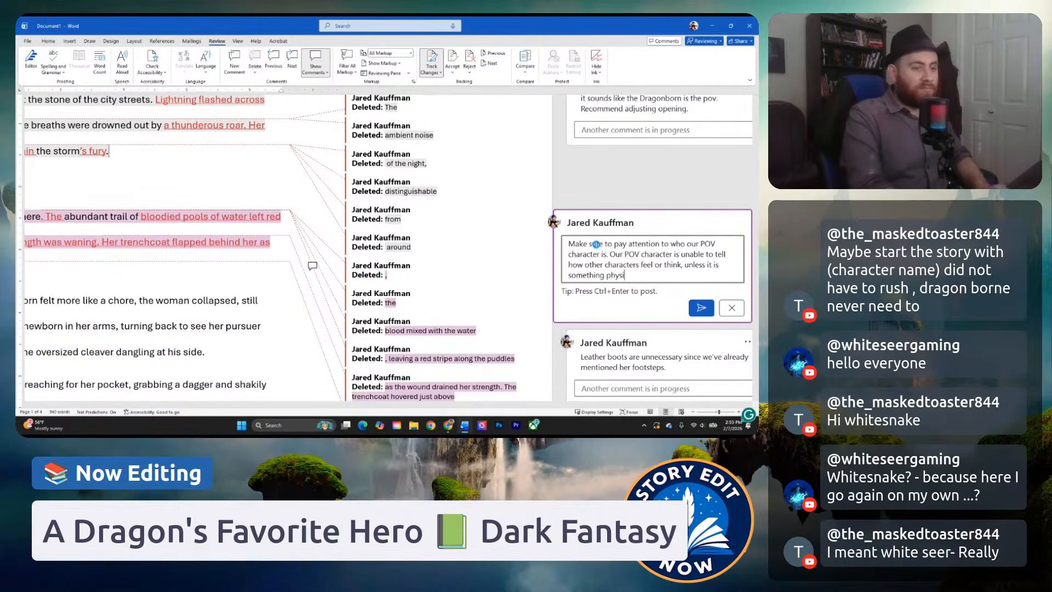
type("cally o")
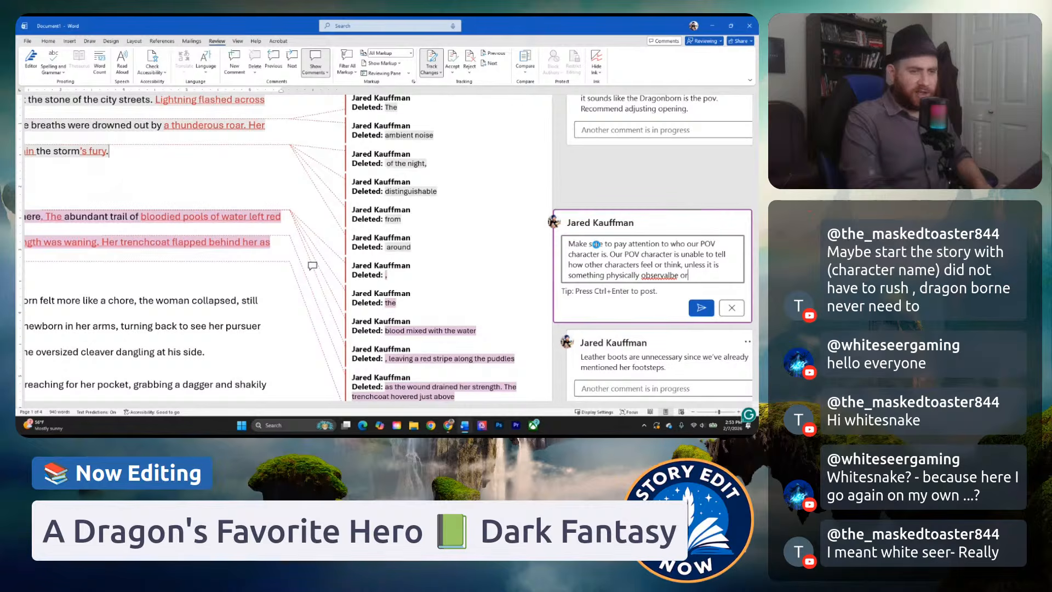
type("bservable or if t")
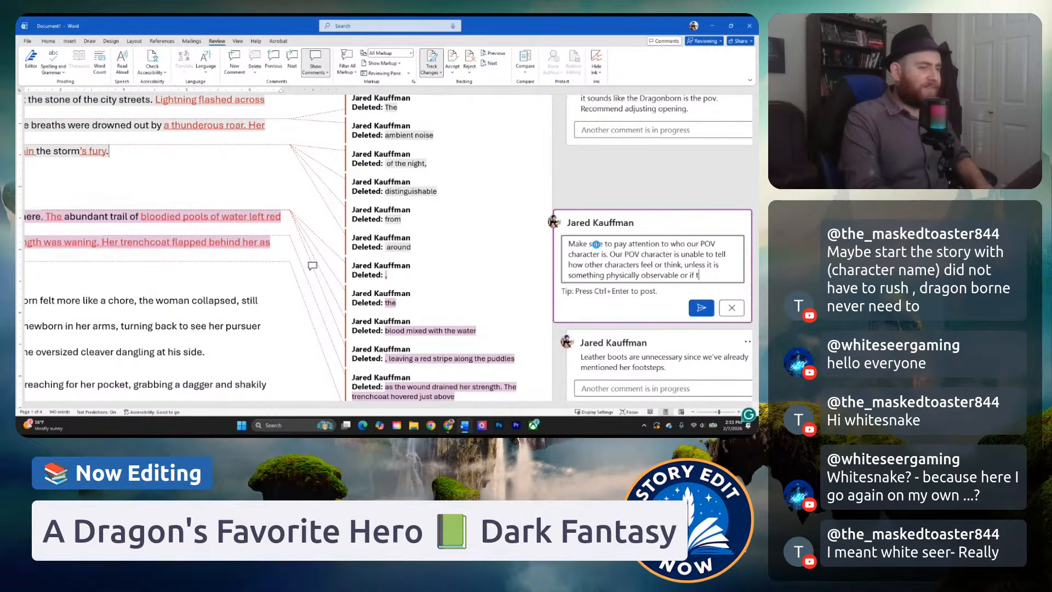
type("hey have some typ")
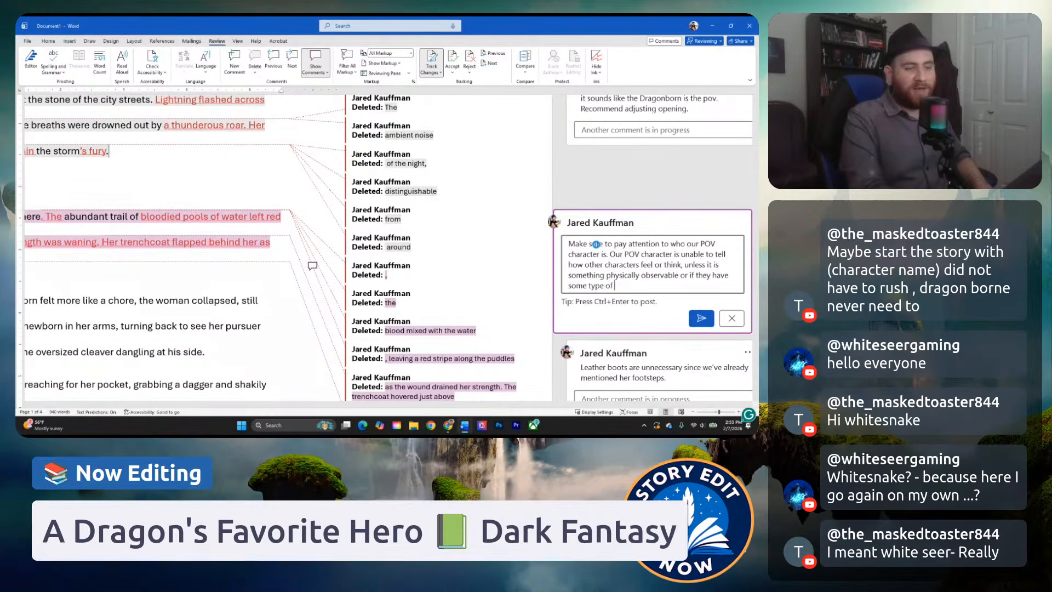
type("e of ability.")
key("ctrl+Return")
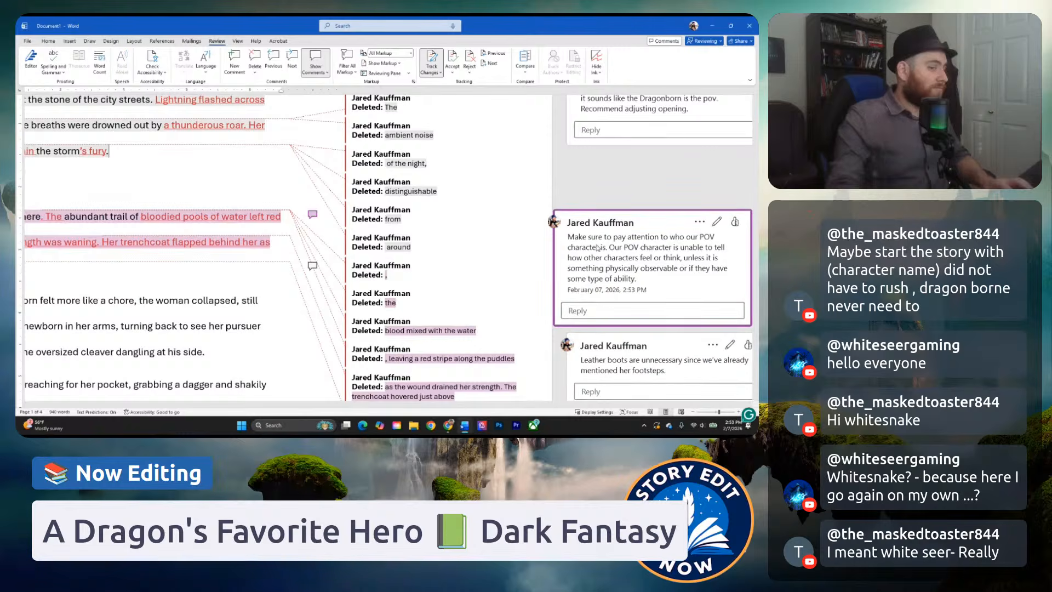
Reread the "He could follow the woman anywhere" paragraph together with the lines around it, checking the flow of the pursuit.
left_click_drag(432, 406, 260, 396)
left_click(274, 277)
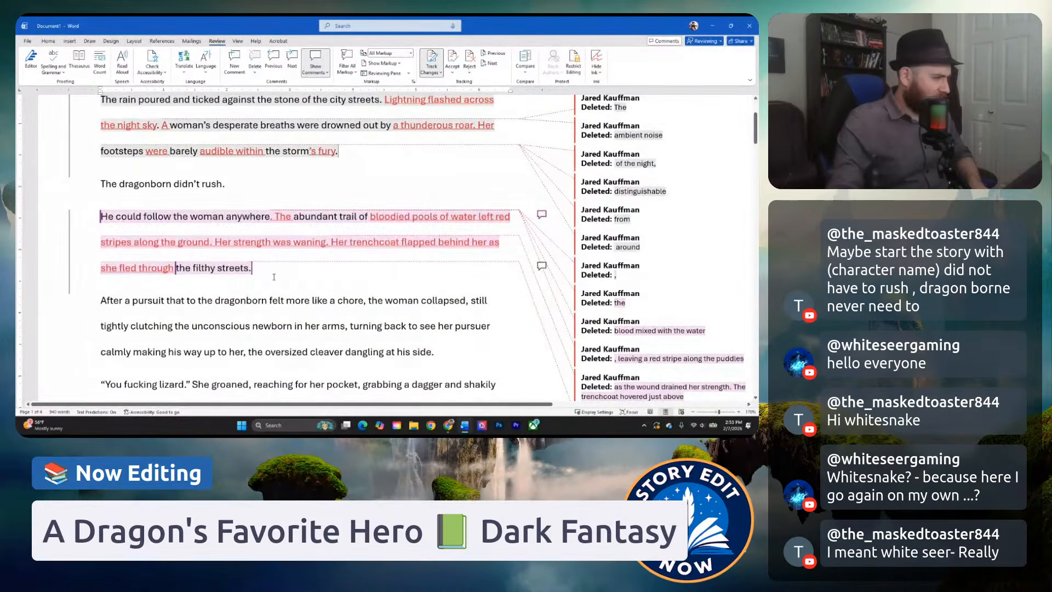
scroll(275, 277, "up", 5)
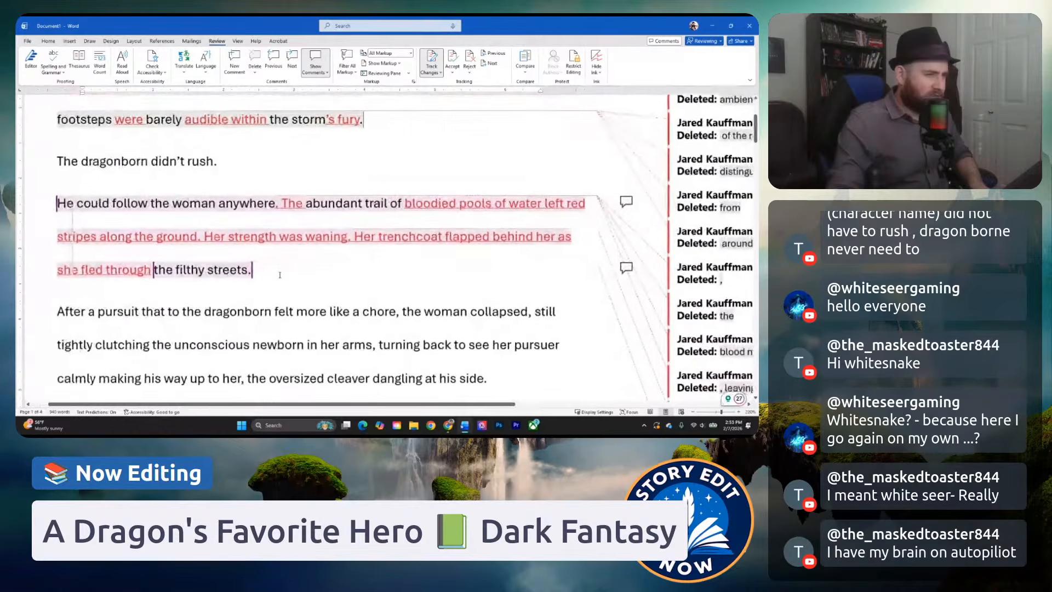
scroll(265, 271, "down", 1)
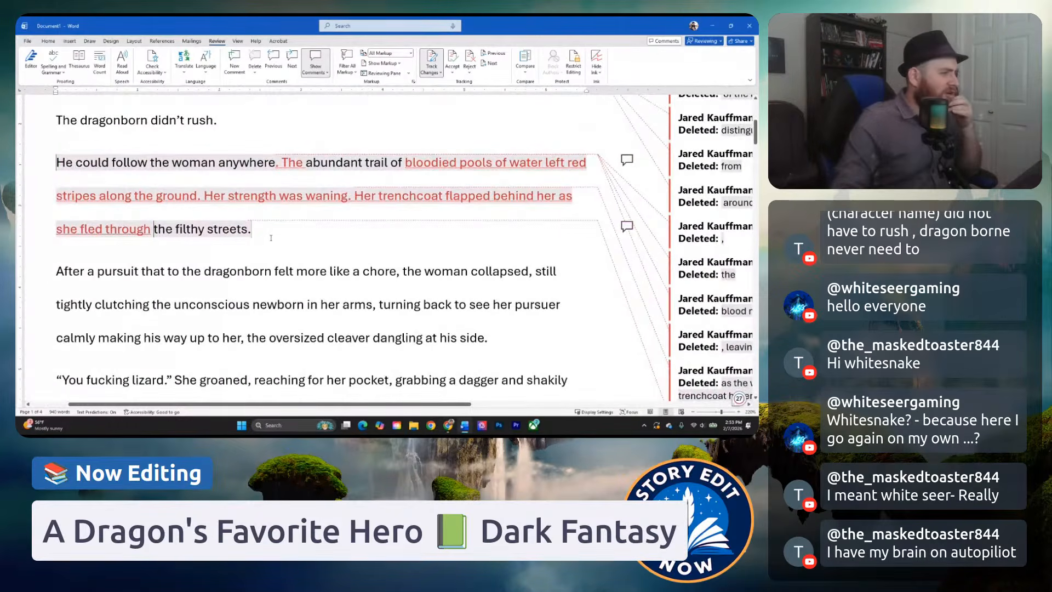
scroll(234, 237, "up", 1)
scroll(235, 237, "up", 2)
scroll(295, 246, "down", 3)
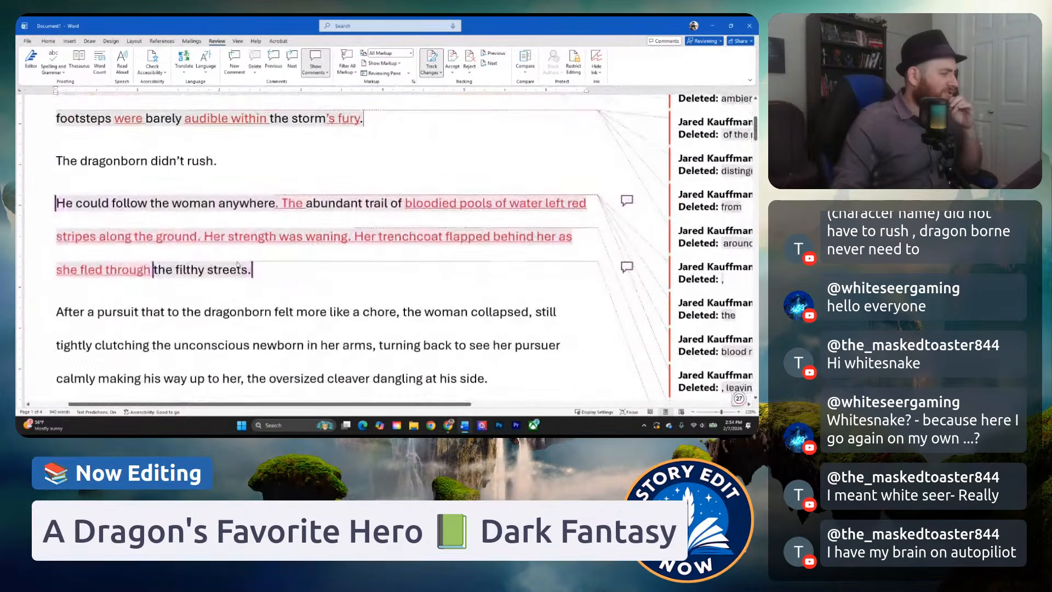
scroll(285, 246, "up", 4)
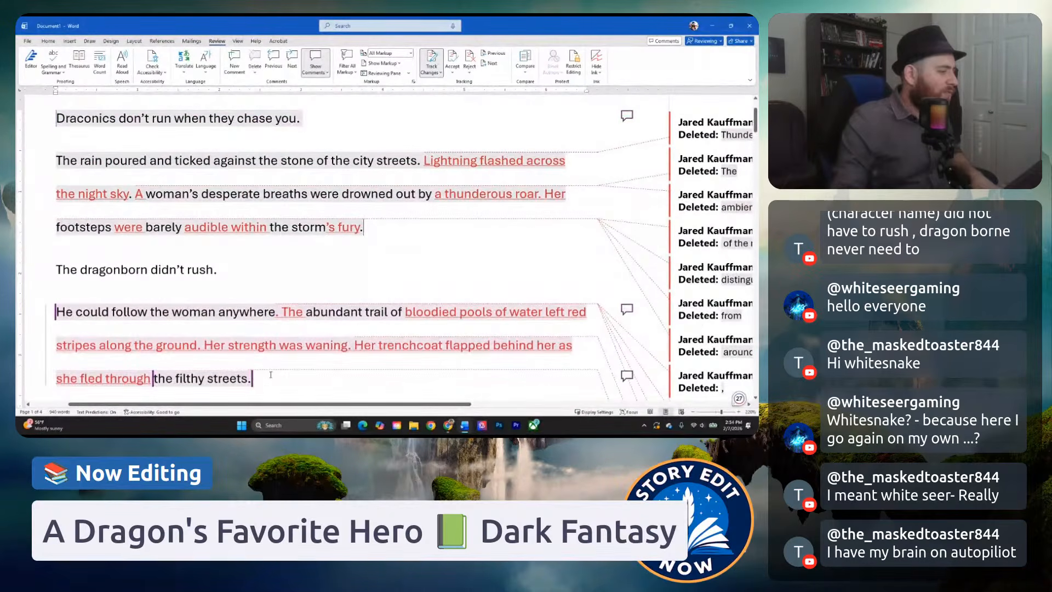
Highlight the opening from "Draconics don't run when they chase you." to "the filthy streets." and review its point of view as one passage.
left_click_drag(271, 375, 58, 128)
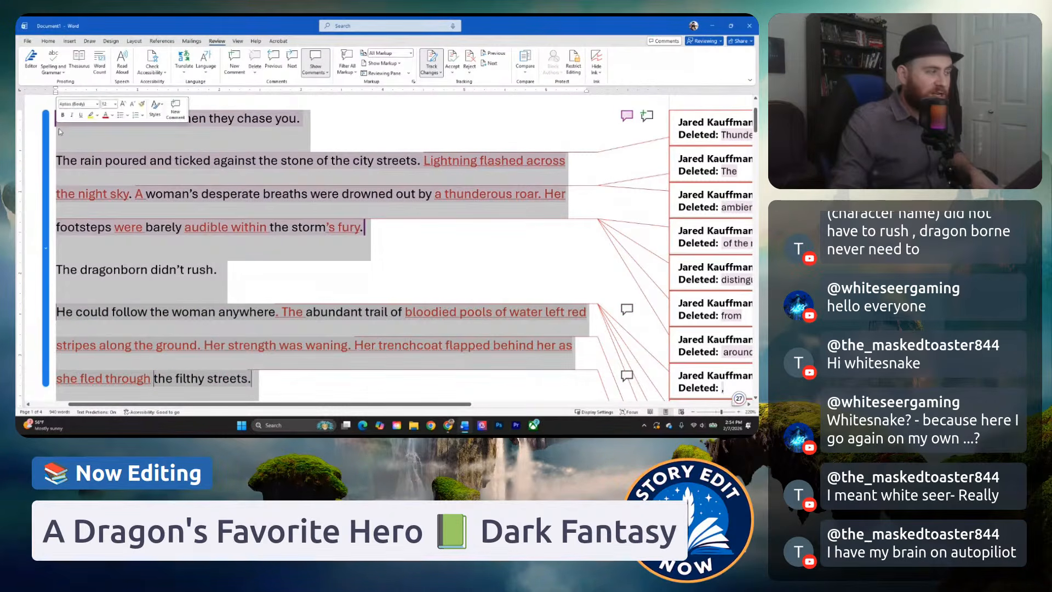
left_click(61, 130)
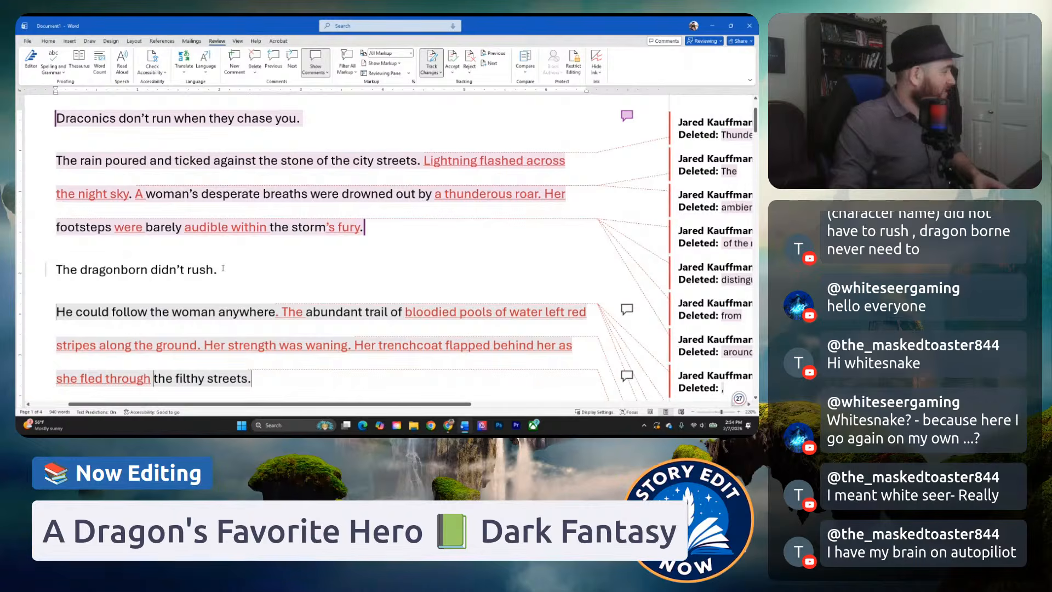
left_click(274, 384)
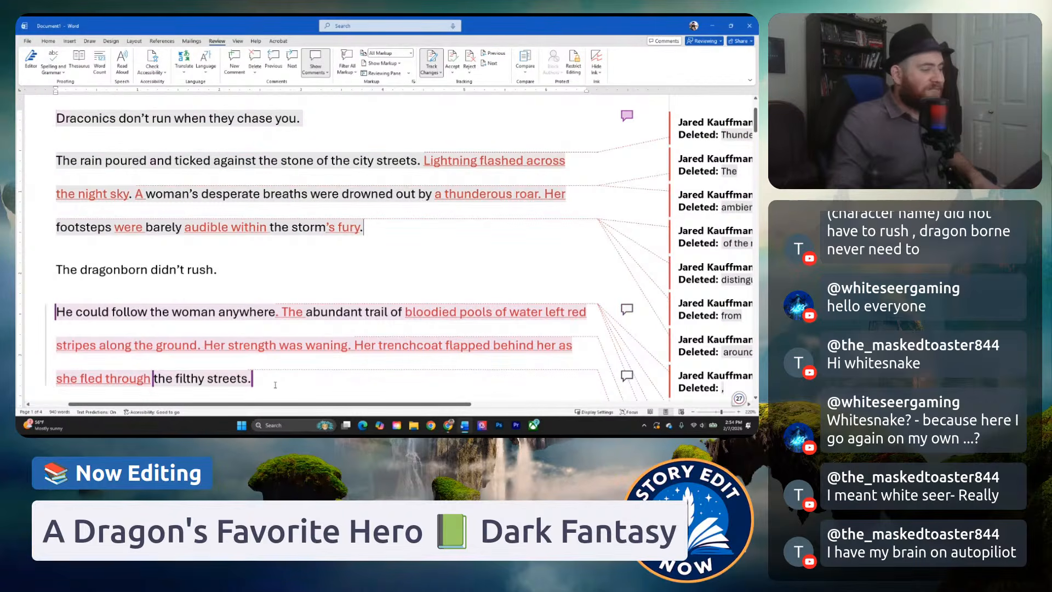
key("shift+Up")
key("shift+Up")
key("shift+Up")
key("shift+Up")
key("shift+Up")
key("shift+Up")
key("shift+Up")
key("shift+Up")
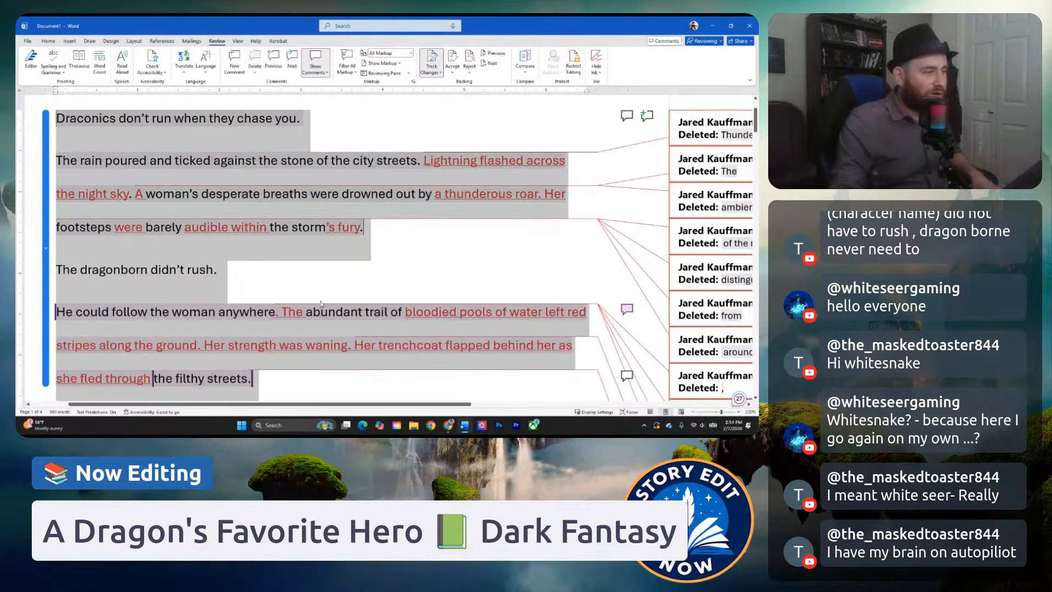
left_click(304, 280)
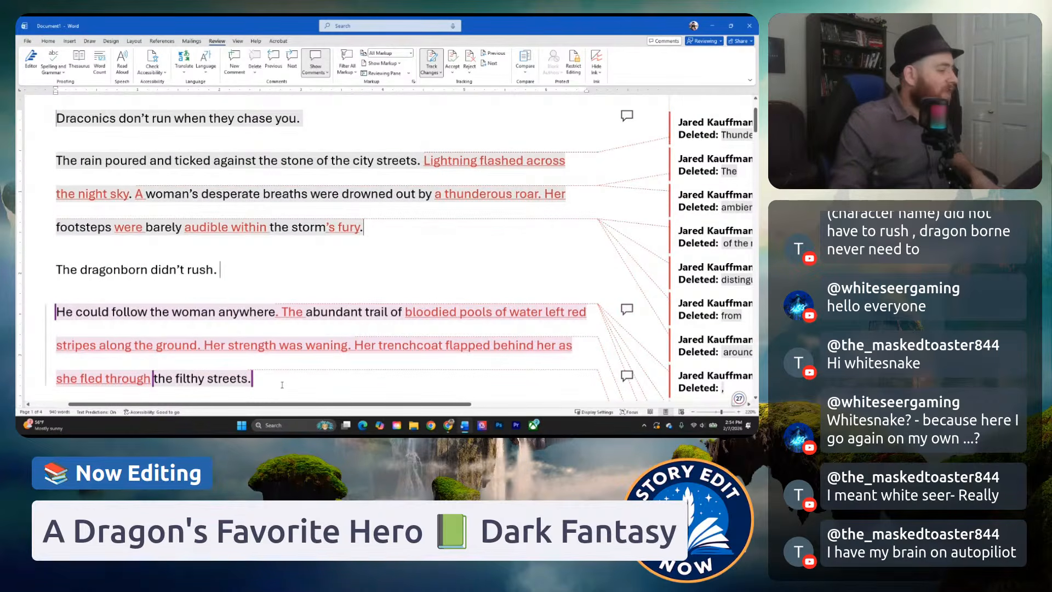
left_click_drag(245, 379, 174, 356)
left_click_drag(112, 260, 59, 112)
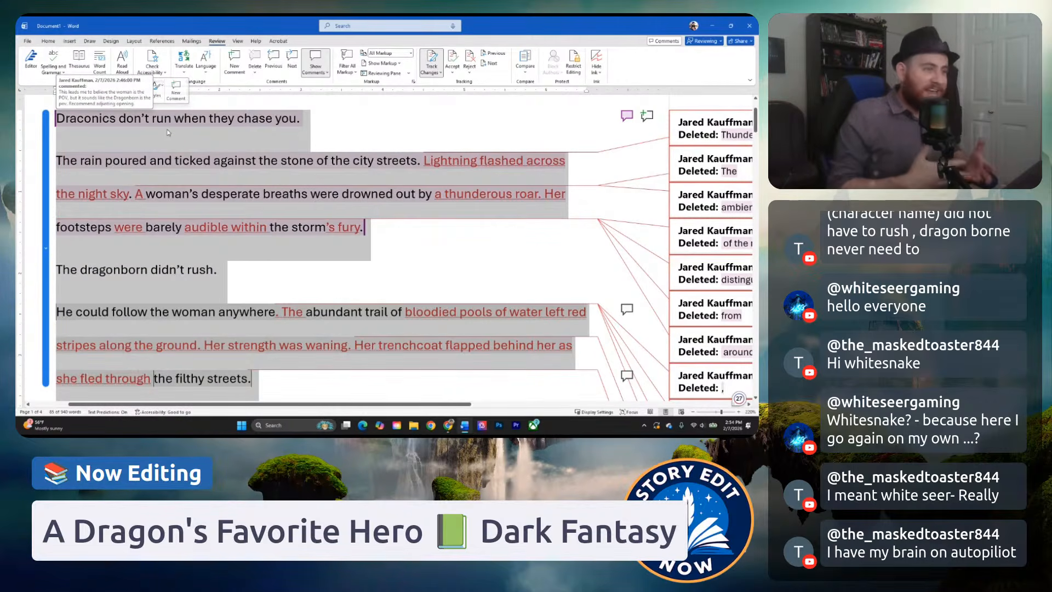
left_click(133, 142)
Examine the paragraph about the woman's collapse, focusing on the "After a pursuit" opening clause and "still tightly clutching the unconscious newborn in her arms".
scroll(191, 170, "down", 8)
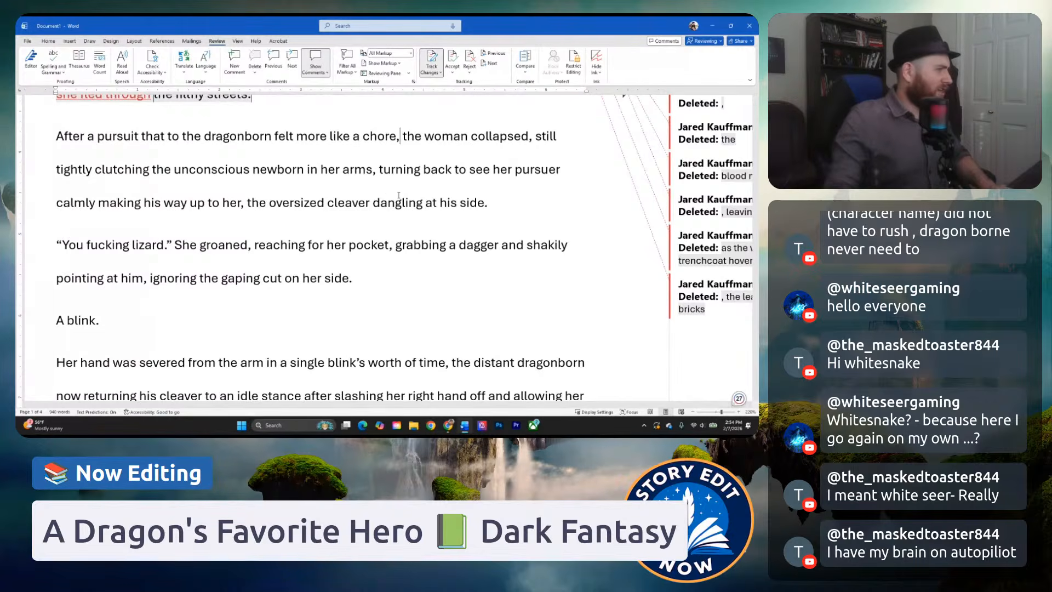
left_click(488, 202)
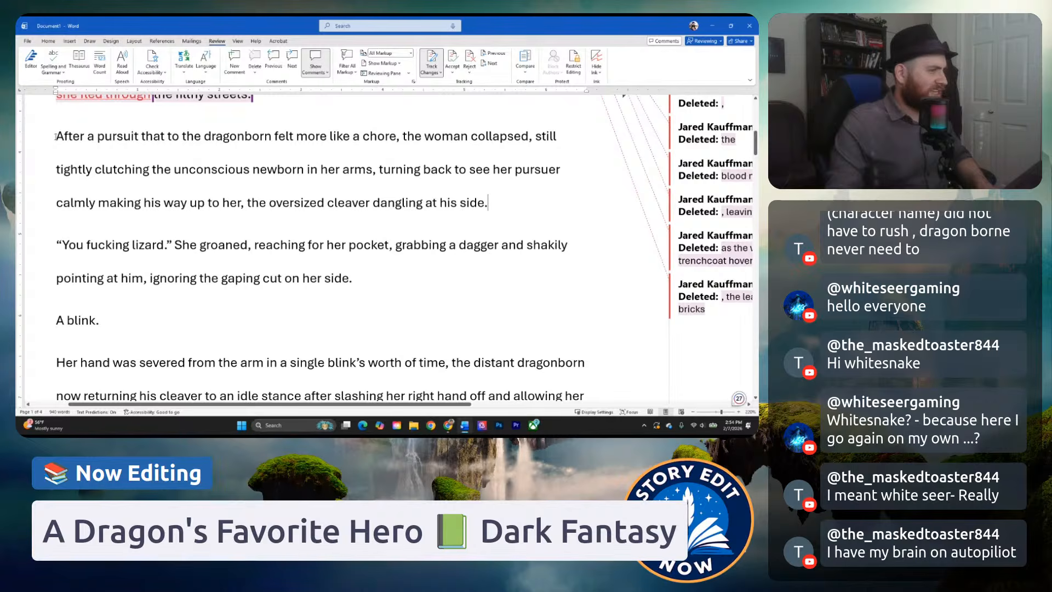
left_click_drag(56, 135, 396, 152)
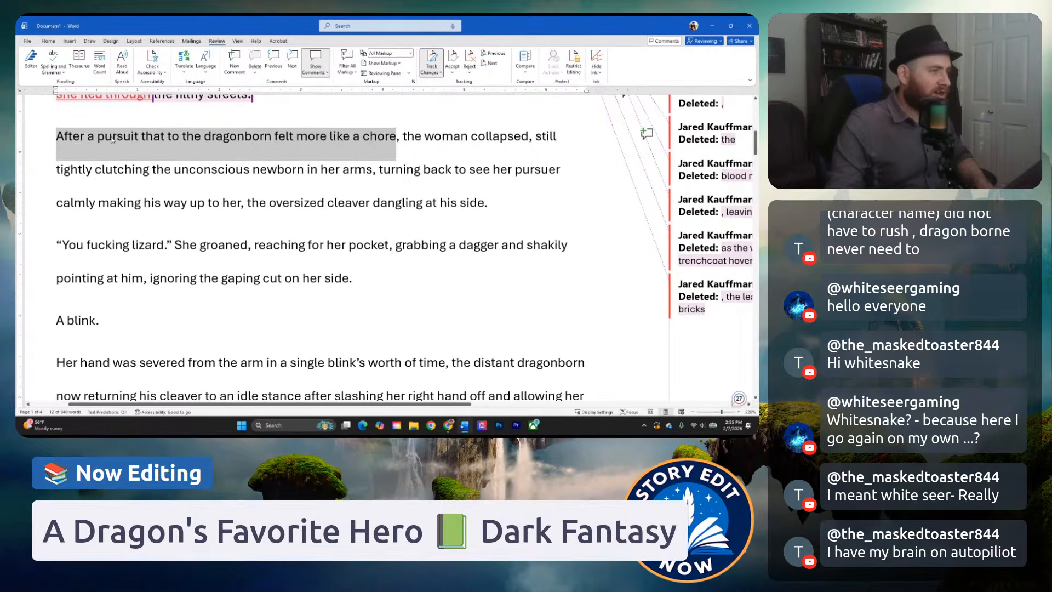
left_click(434, 136)
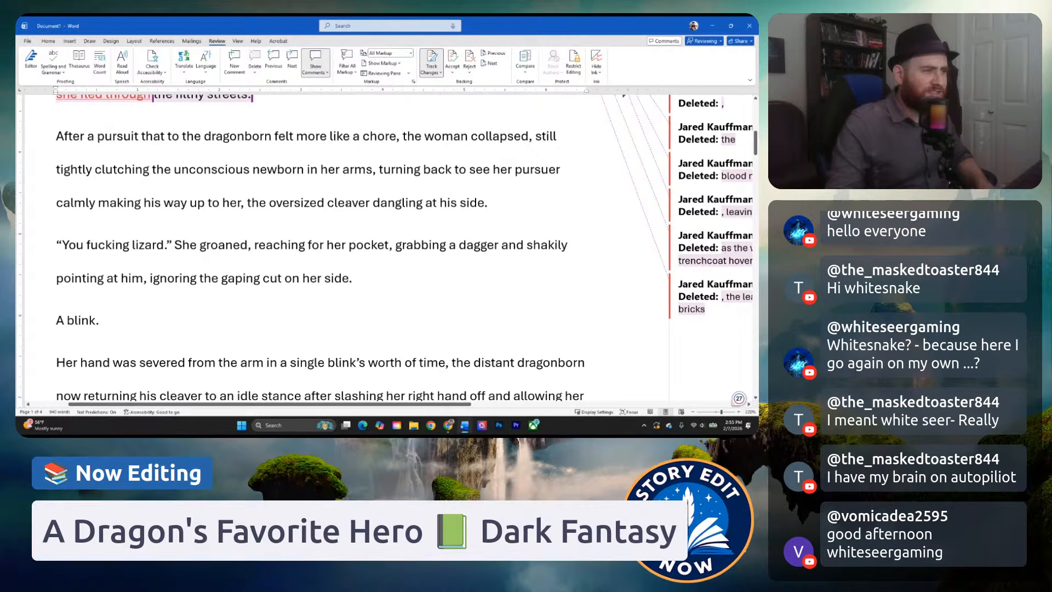
left_click_drag(247, 203, 535, 137)
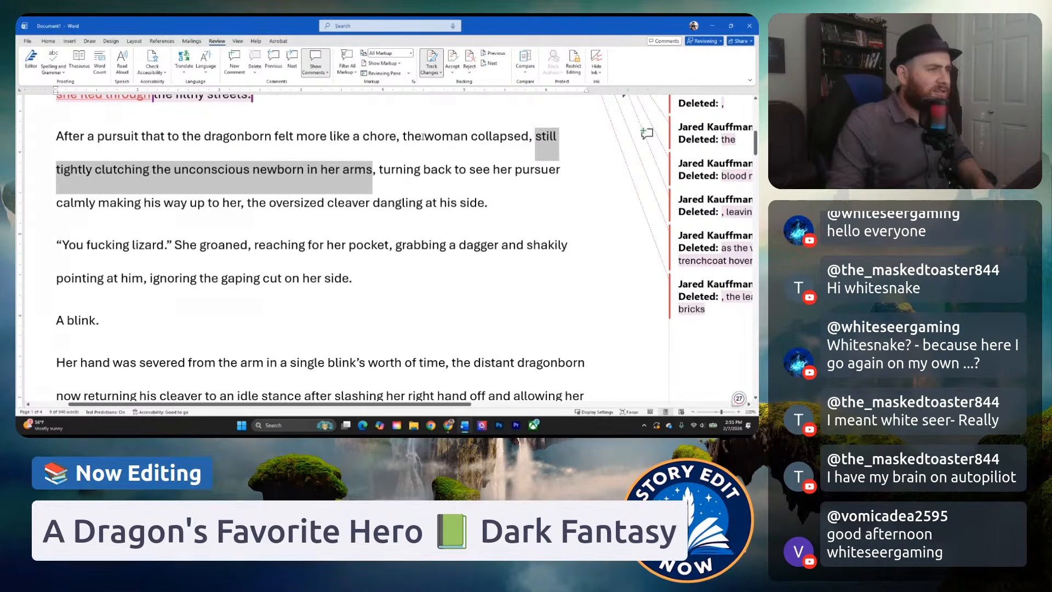
Start a comment on the whole "After a pursuit" paragraph reading "Consider separating your sentences into shorter sentences.".
left_click(404, 136)
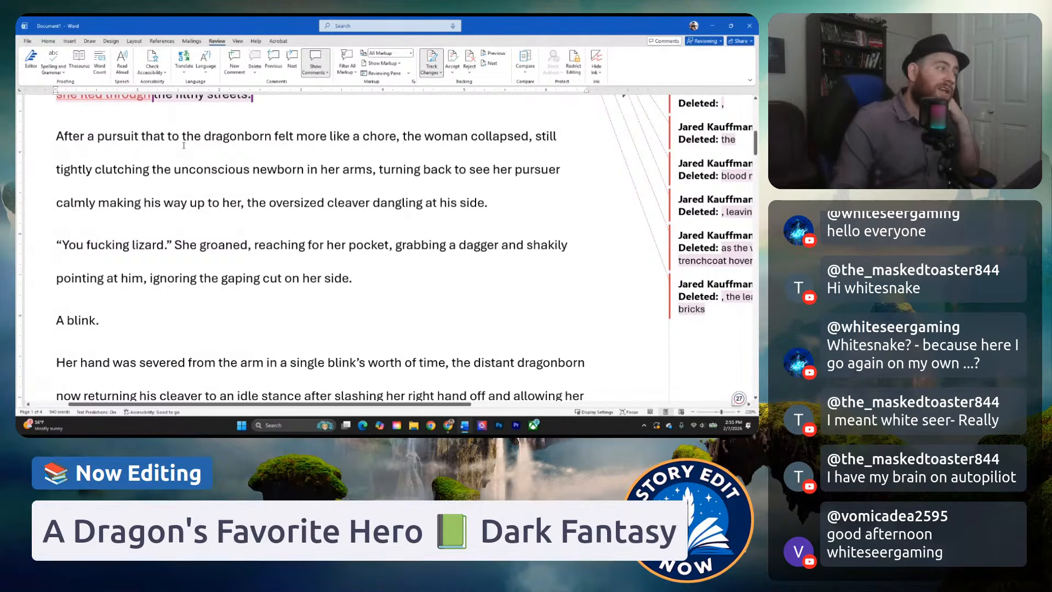
left_click_drag(57, 141, 491, 199)
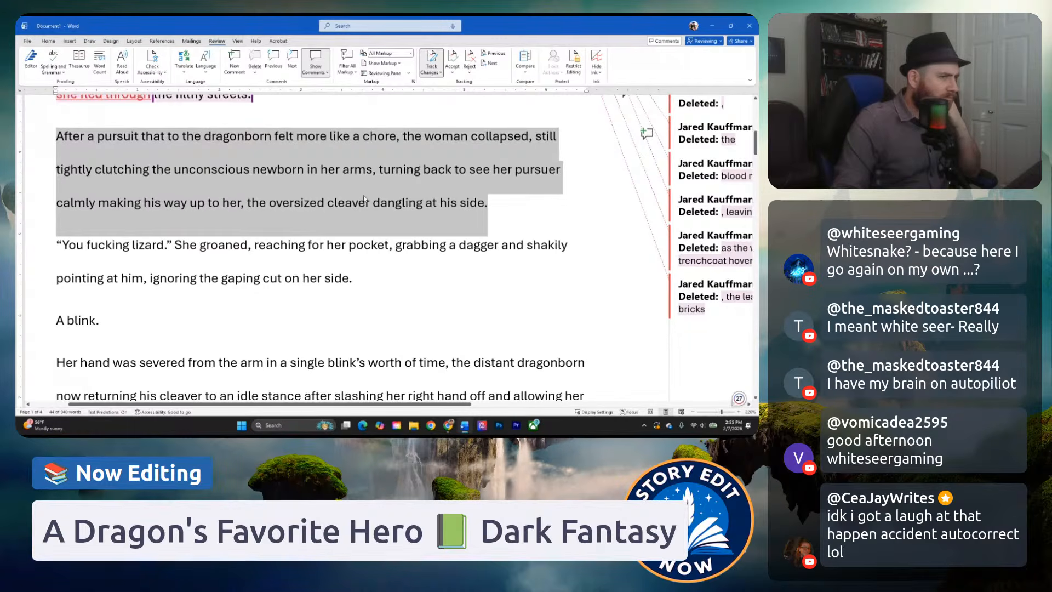
right_click(412, 175)
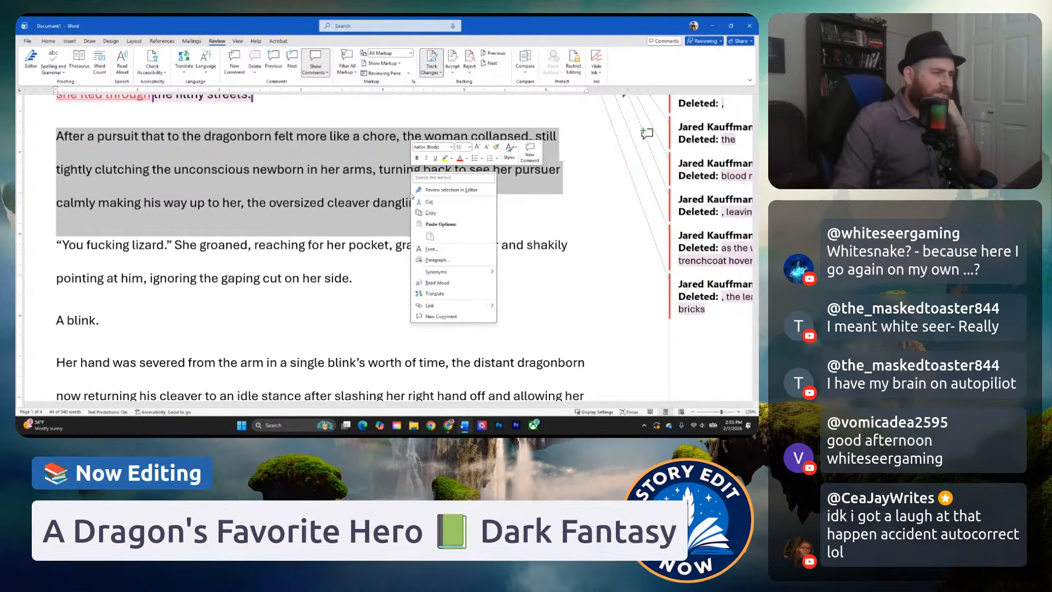
left_click(523, 161)
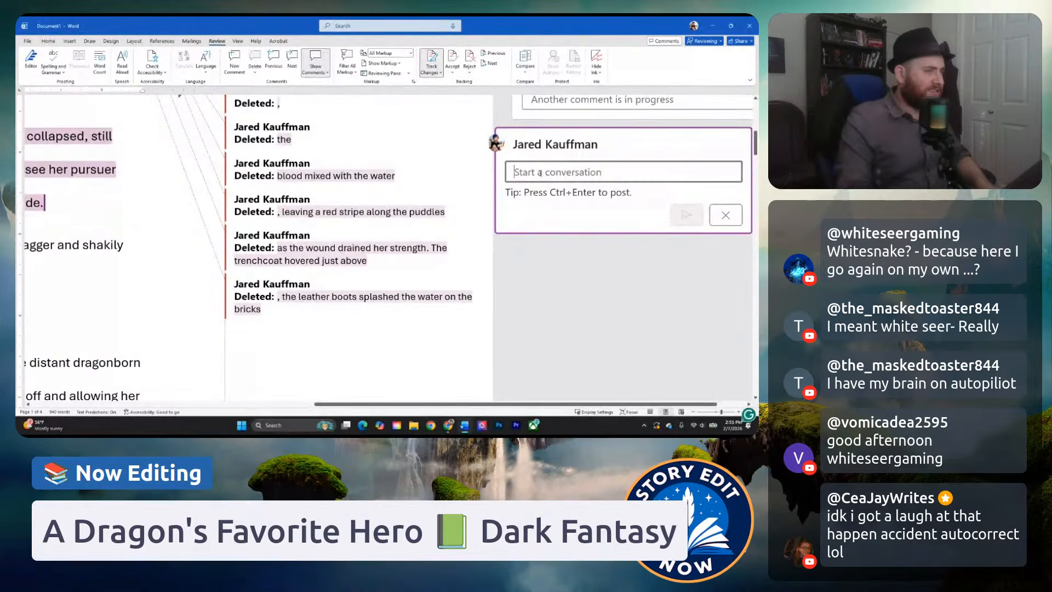
type("Consider")
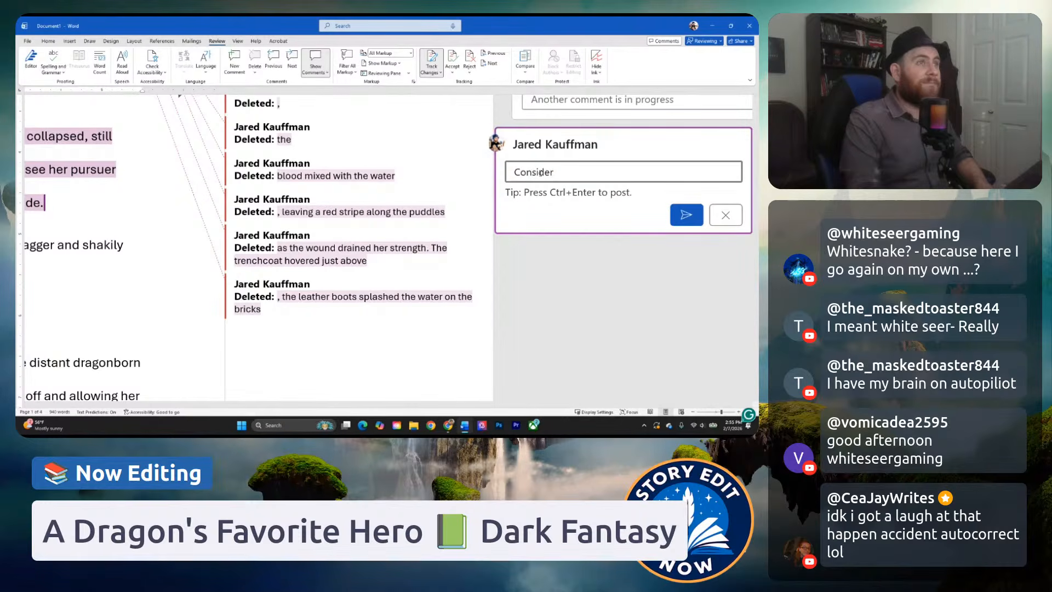
type("parat")
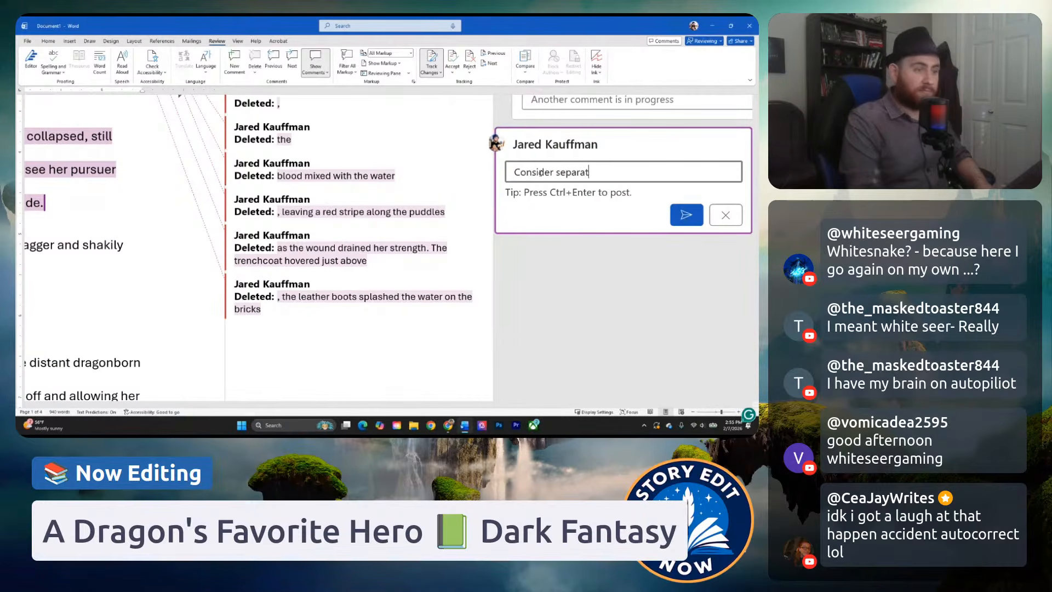
type("ing m")
key("BackSpace")
type("yo ")
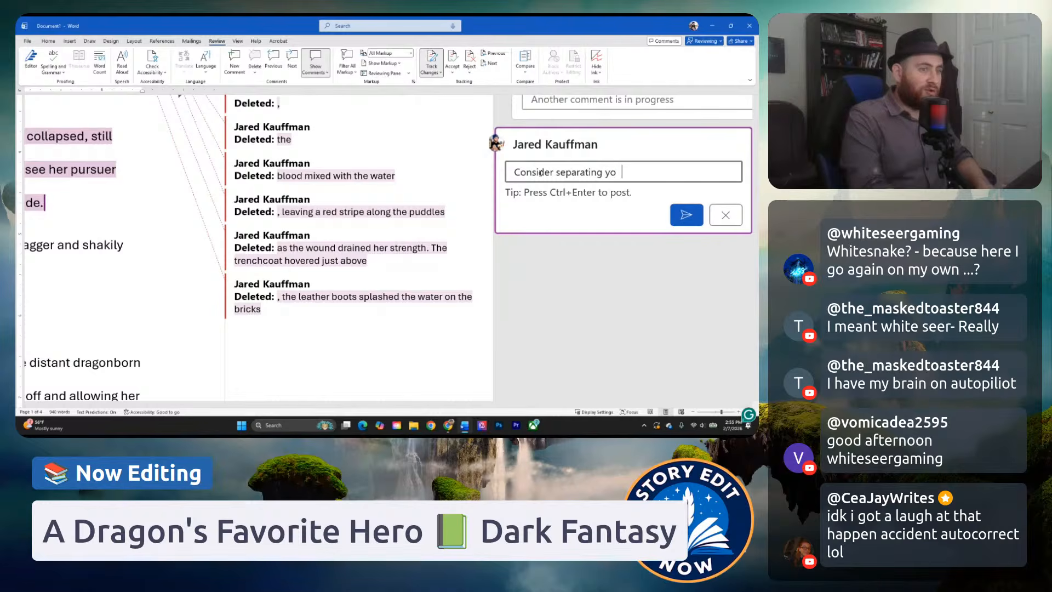
type("ur sentenc")
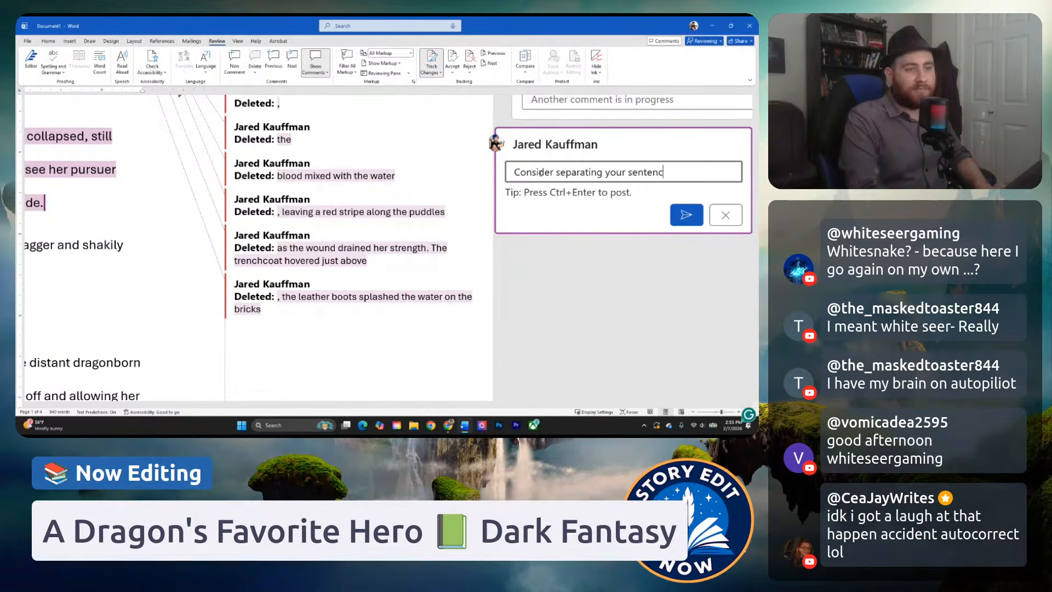
type("es into shor")
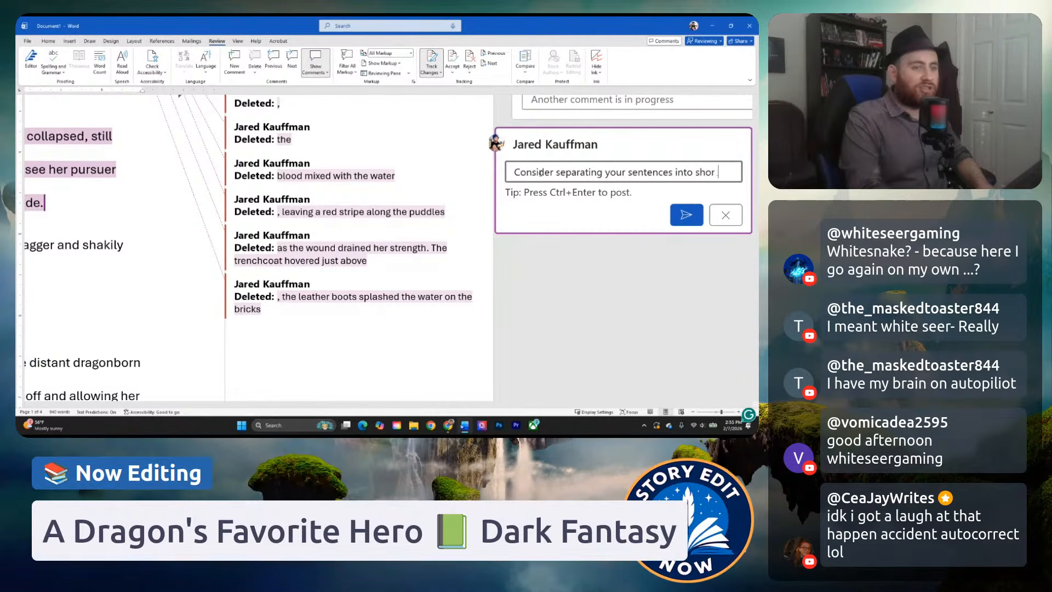
type("ter s")
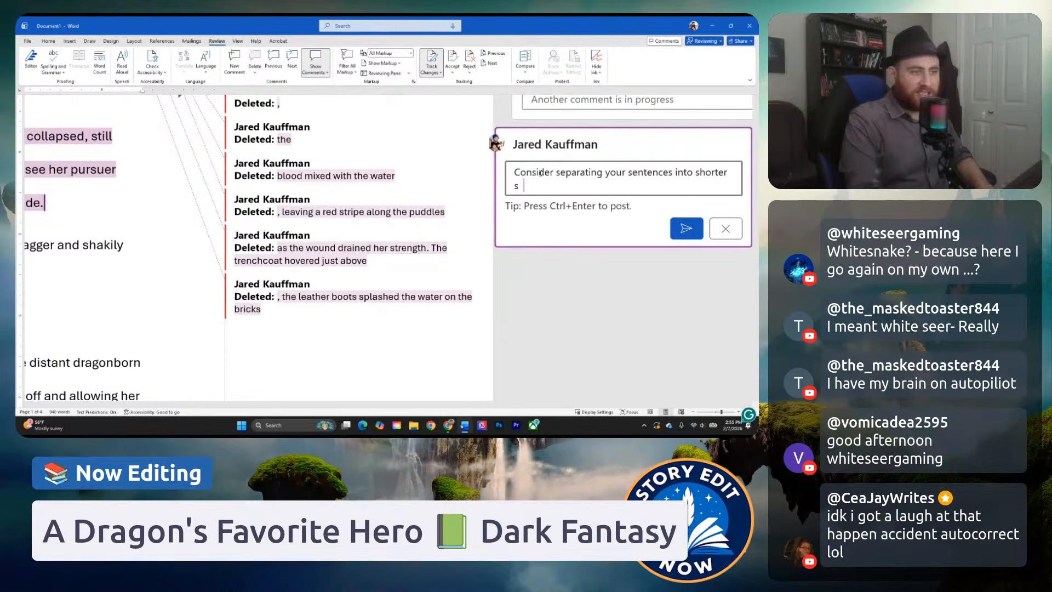
type("entences.")
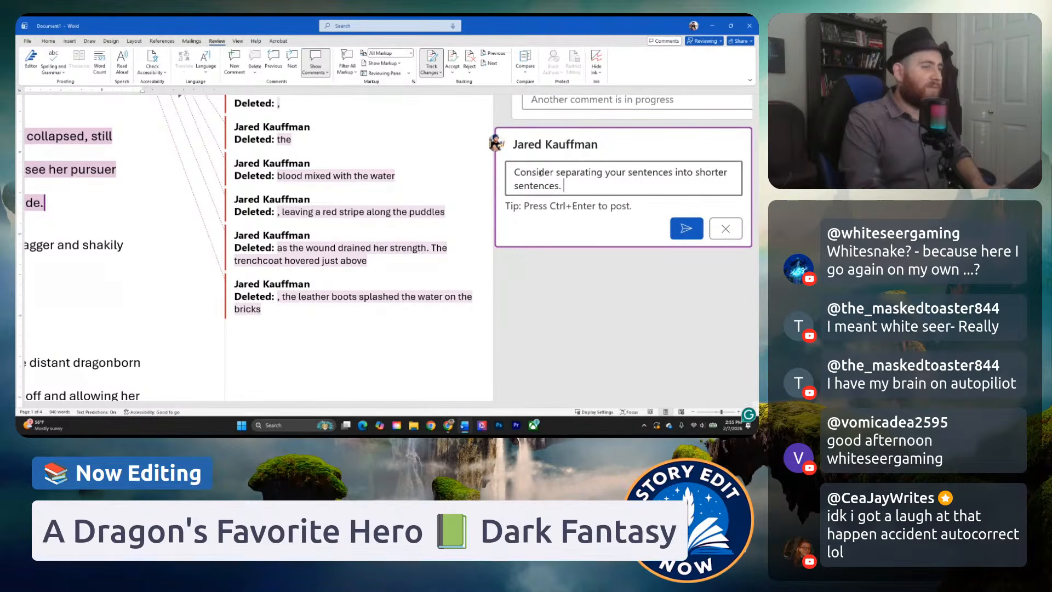
type(" Currentl y")
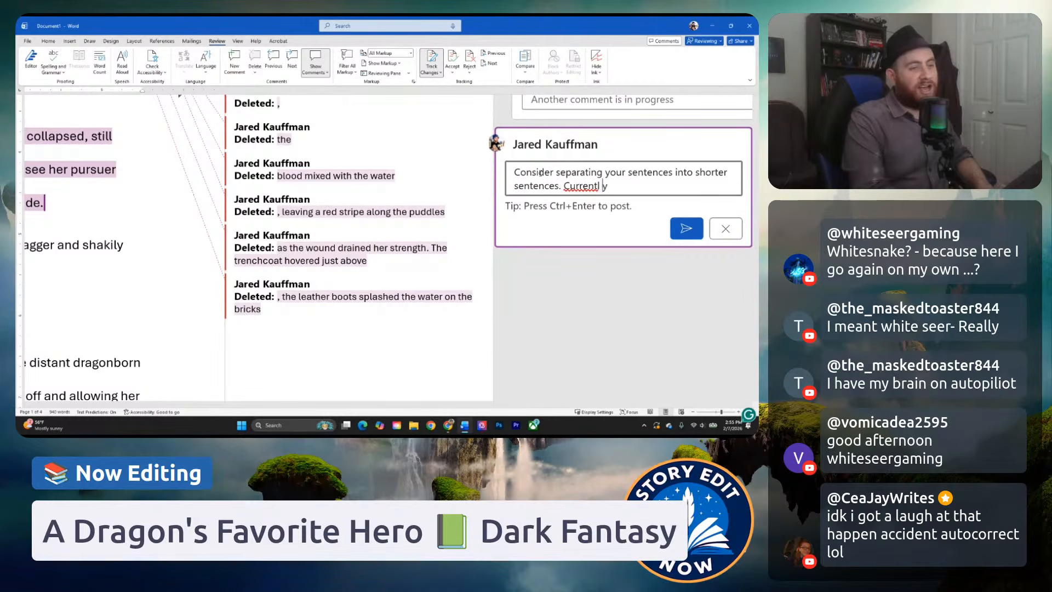
key("BackSpace")
key("BackSpace")
type("y you hav ")
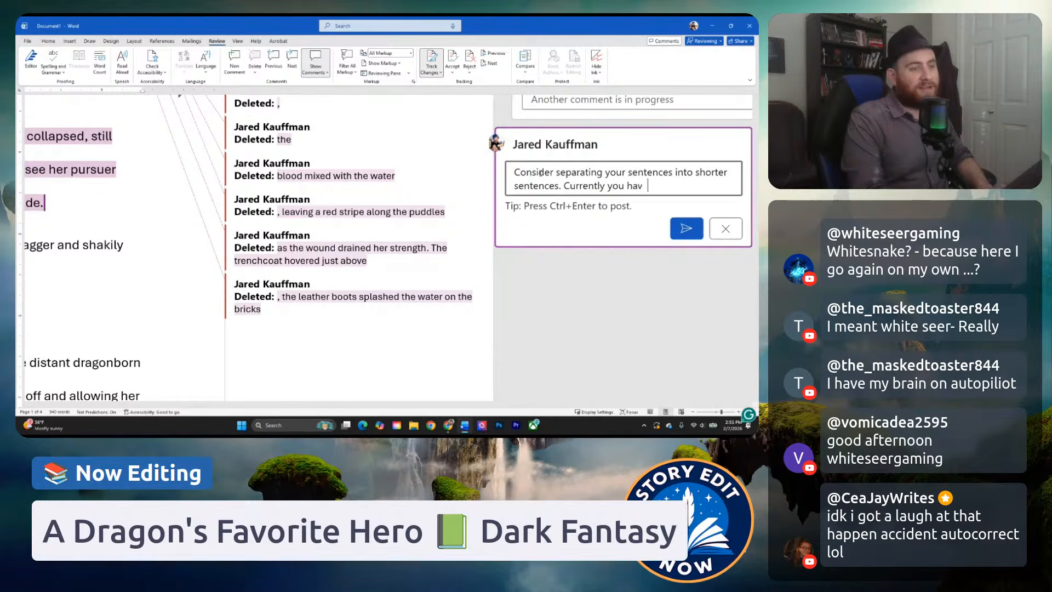
type("e a tendency to ")
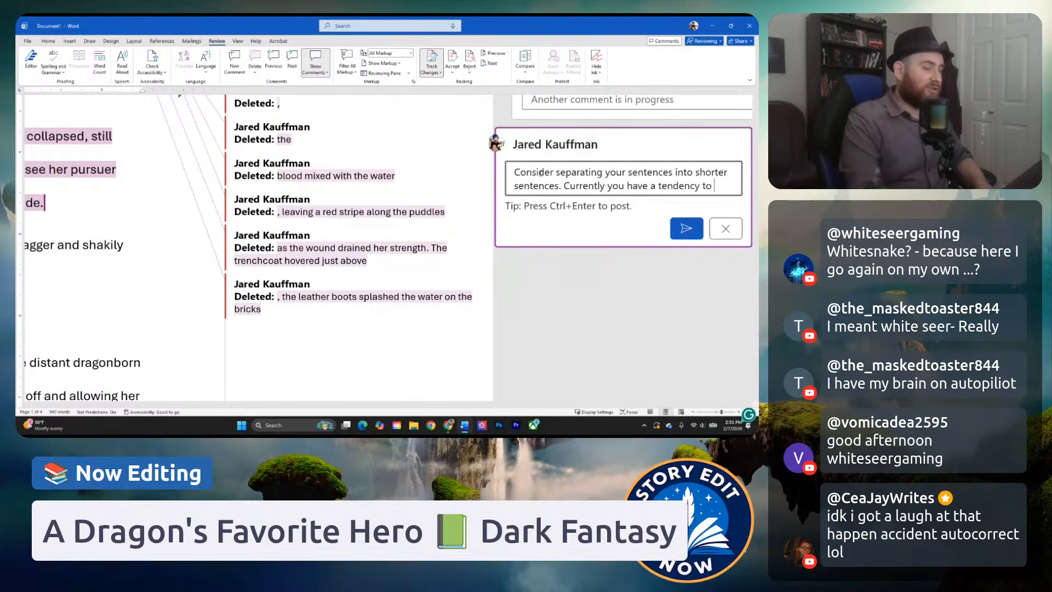
type("do run on ")
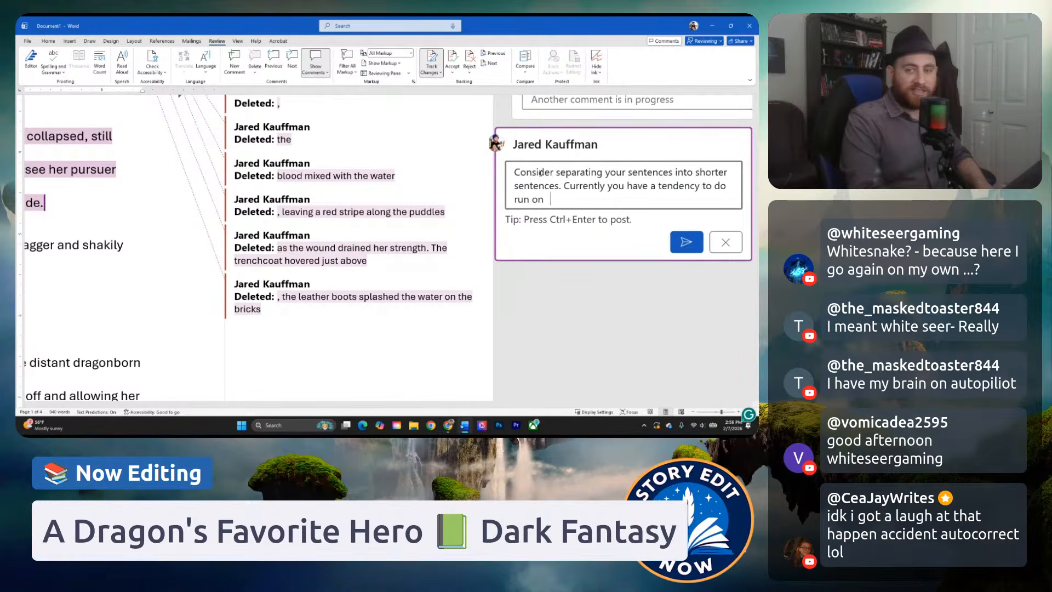
type("sente")
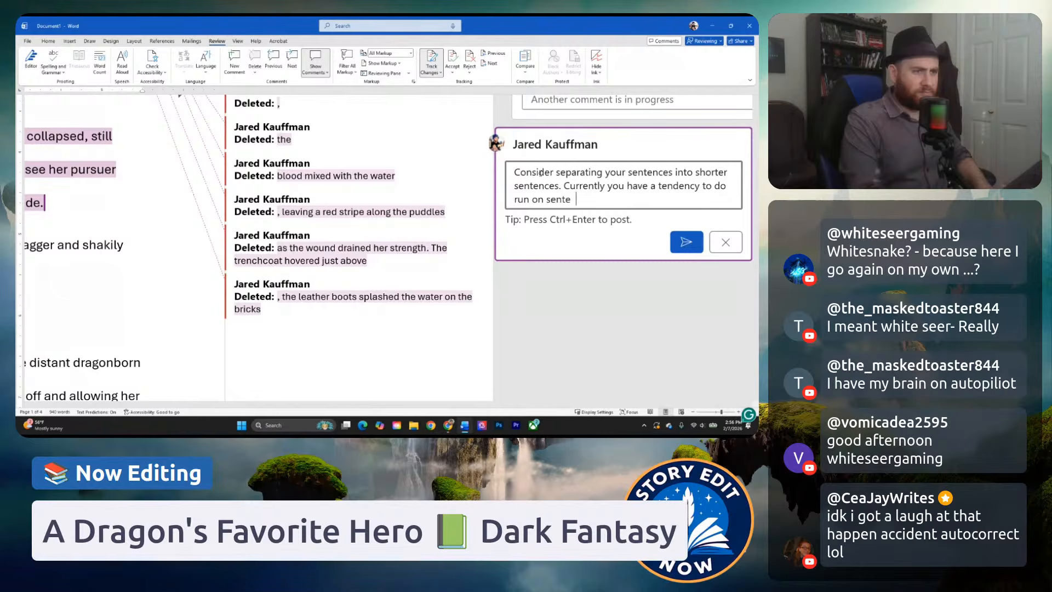
Finish the comment with "Currently you have a tendency to do run on sentences which is very very very common!" and post it.
type("enc")
key("BackSpace")
key("BackSpace")
type("nces which is ver")
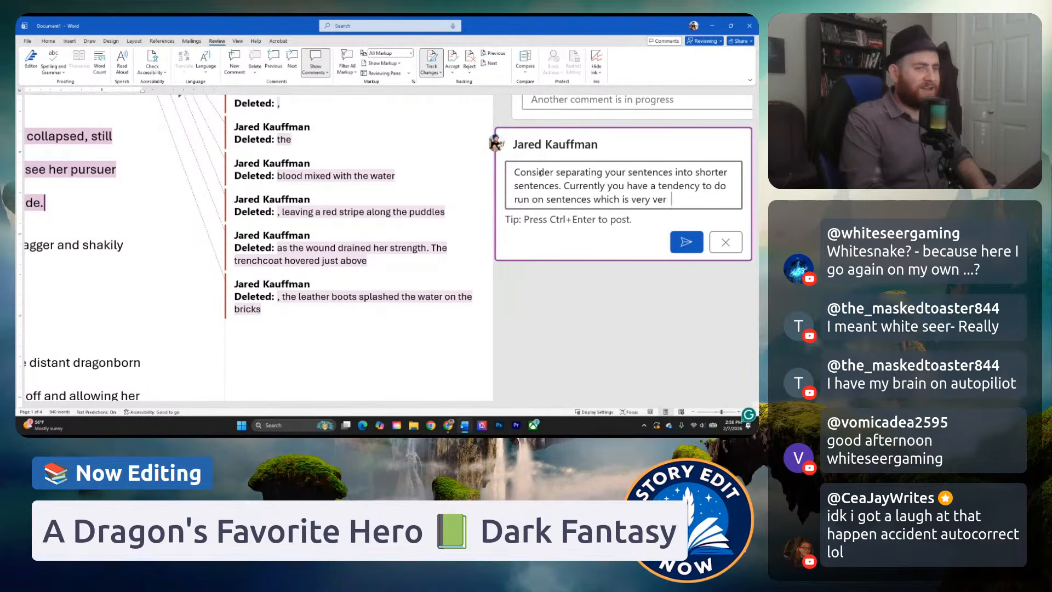
type("y very very common!")
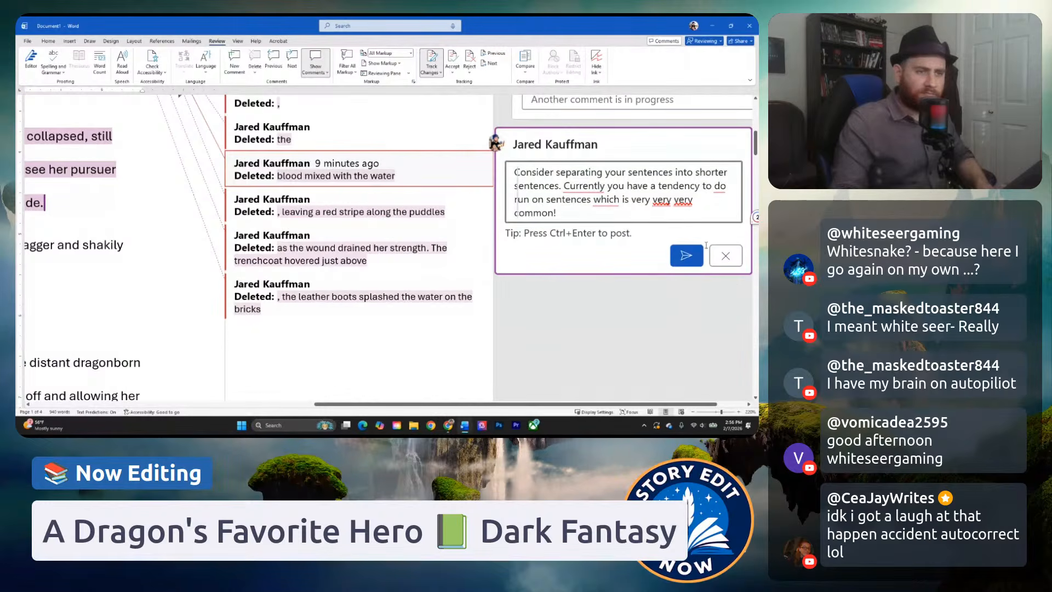
left_click(686, 256)
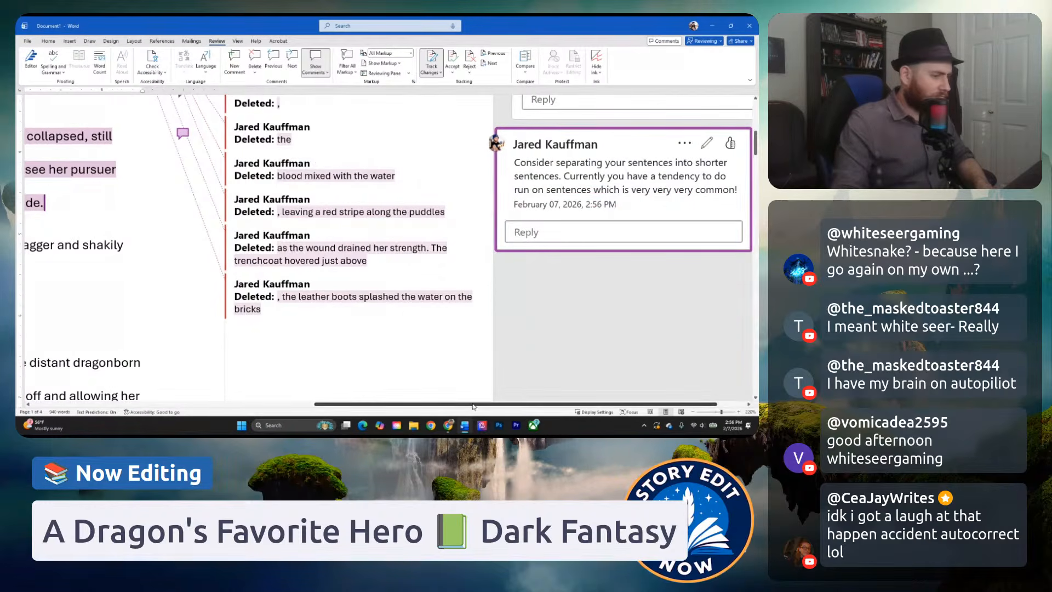
Correct the dialogue tag after "You fucking lizard" by ending the speech with a comma and lowercasing "she" before "groaned".
left_click_drag(474, 405, 190, 405)
left_click(337, 293)
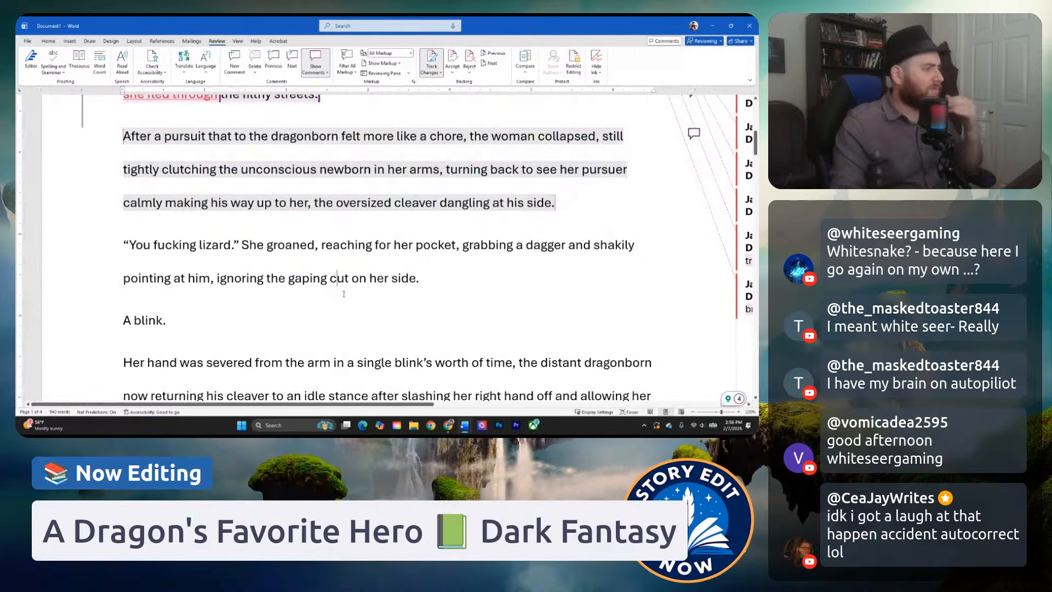
scroll(233, 247, "down", 1)
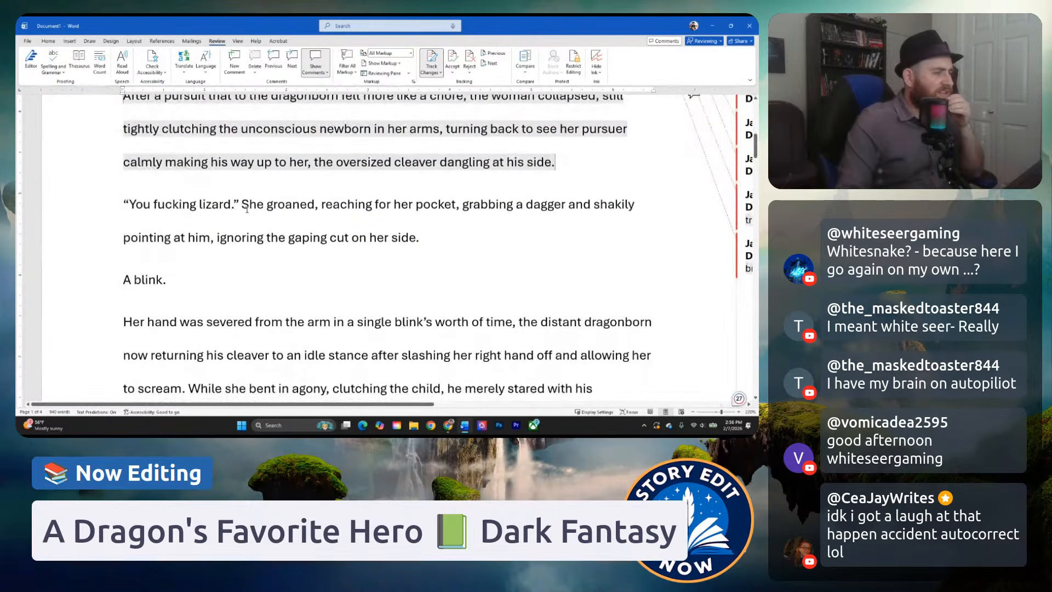
left_click_drag(238, 203, 241, 205)
type("”,s")
left_click(183, 216)
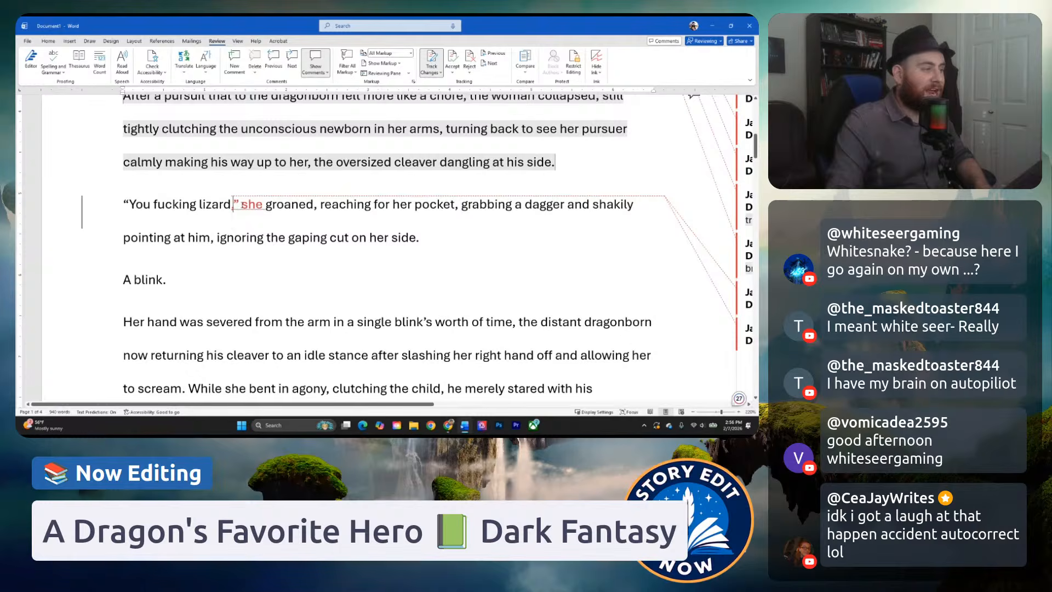
left_click_drag(242, 205, 315, 213)
left_click(320, 215)
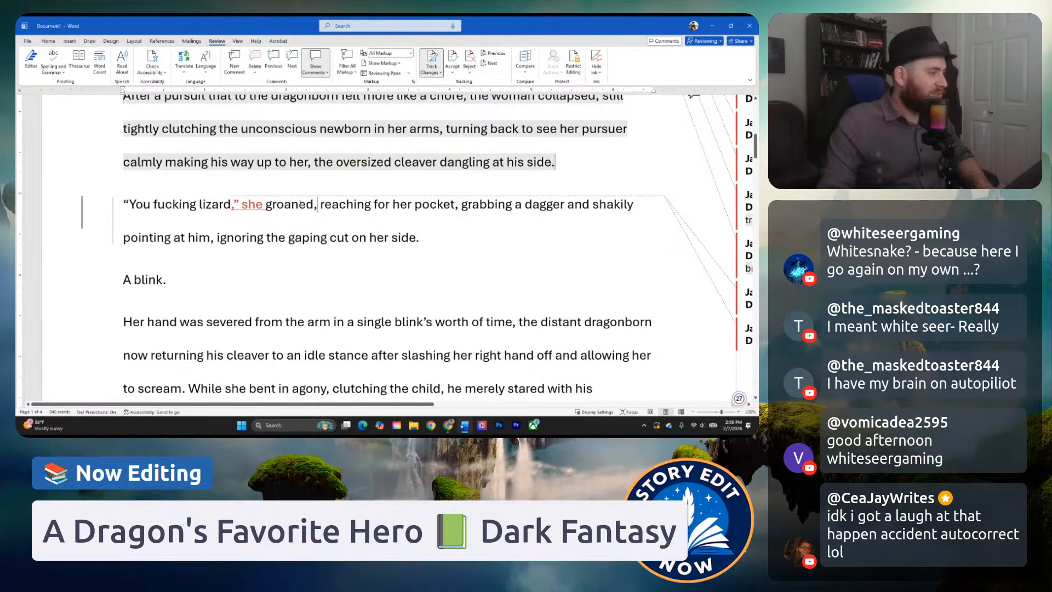
Post the comment "I loved this opening line.." on the first line, "Draconics don't run when they chase you.".
scroll(285, 235, "up", 10)
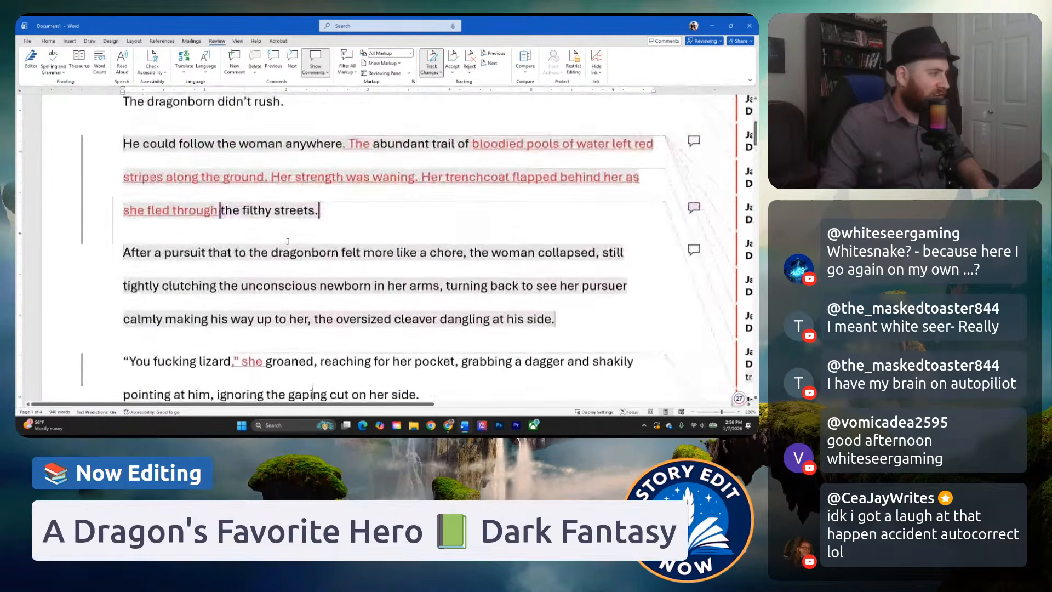
left_click_drag(373, 200, 123, 201)
left_click(693, 197)
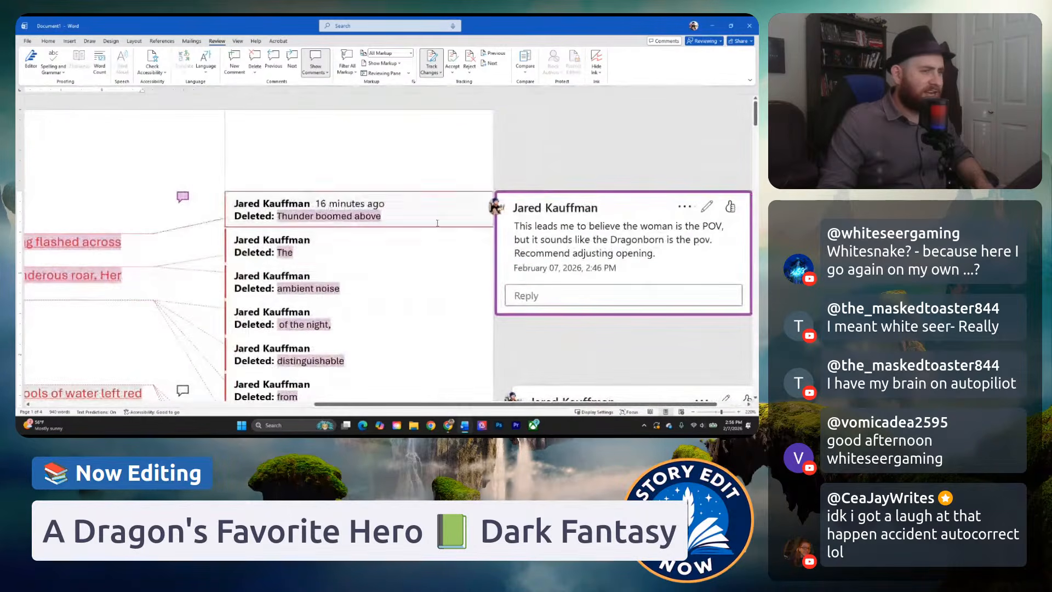
scroll(449, 279, "down", 1)
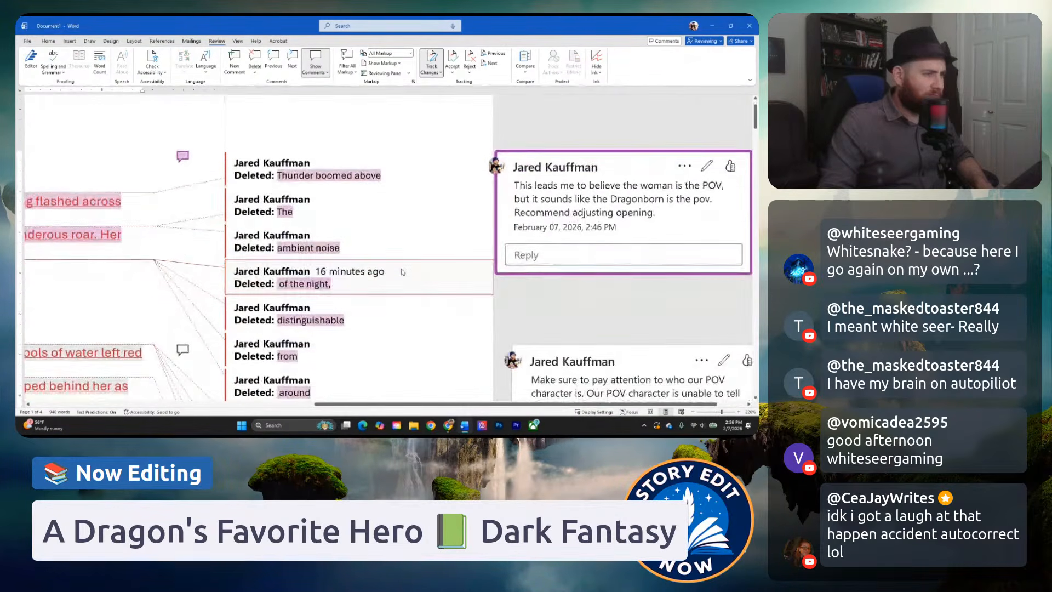
scroll(397, 268, "up", 1)
left_click_drag(410, 405, 126, 353)
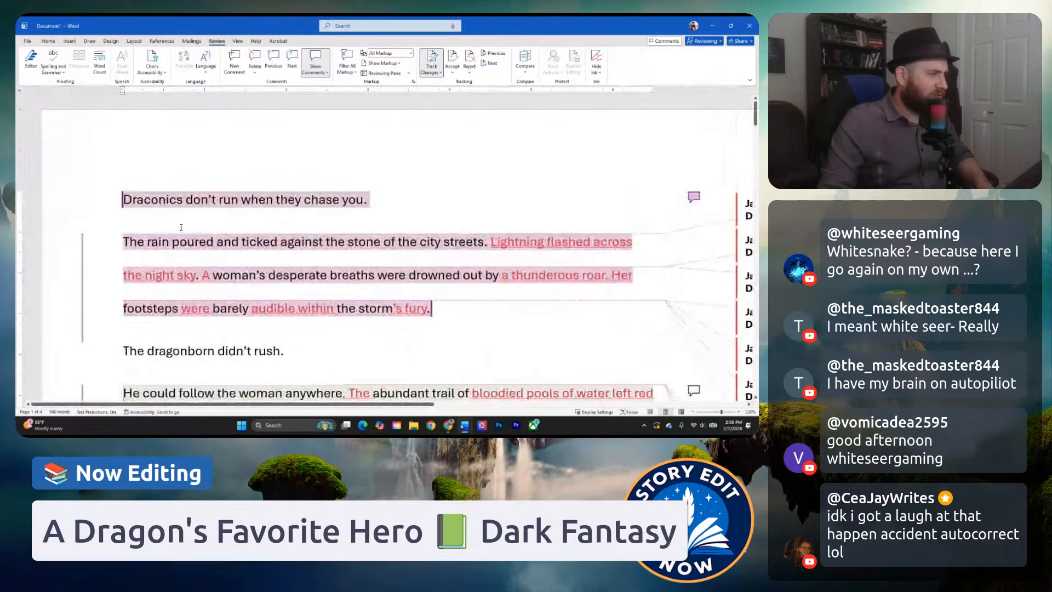
triple_click(340, 203)
right_click(348, 204)
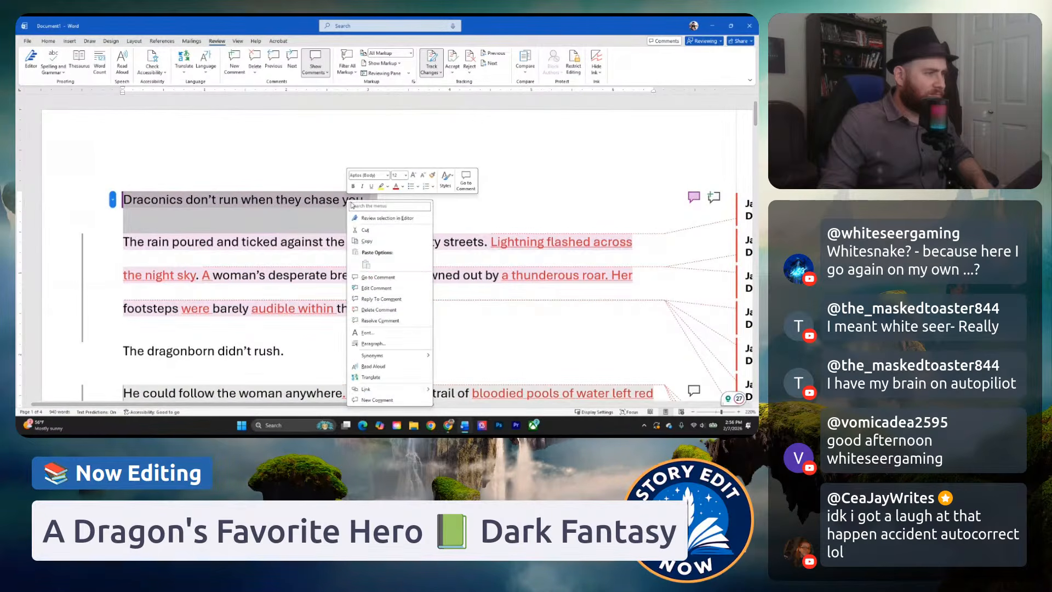
left_click(411, 399)
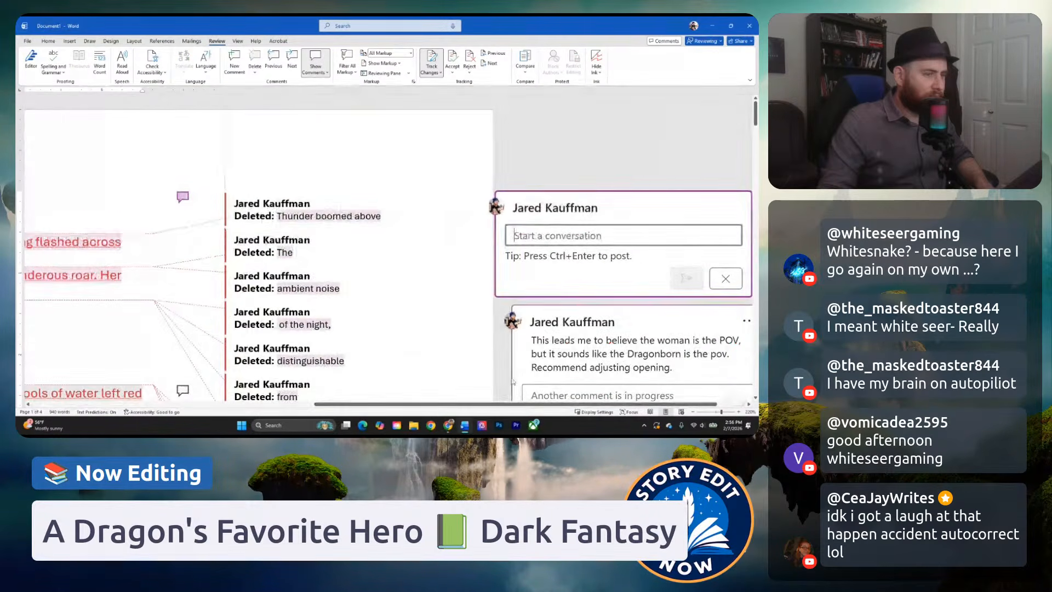
type("I loved")
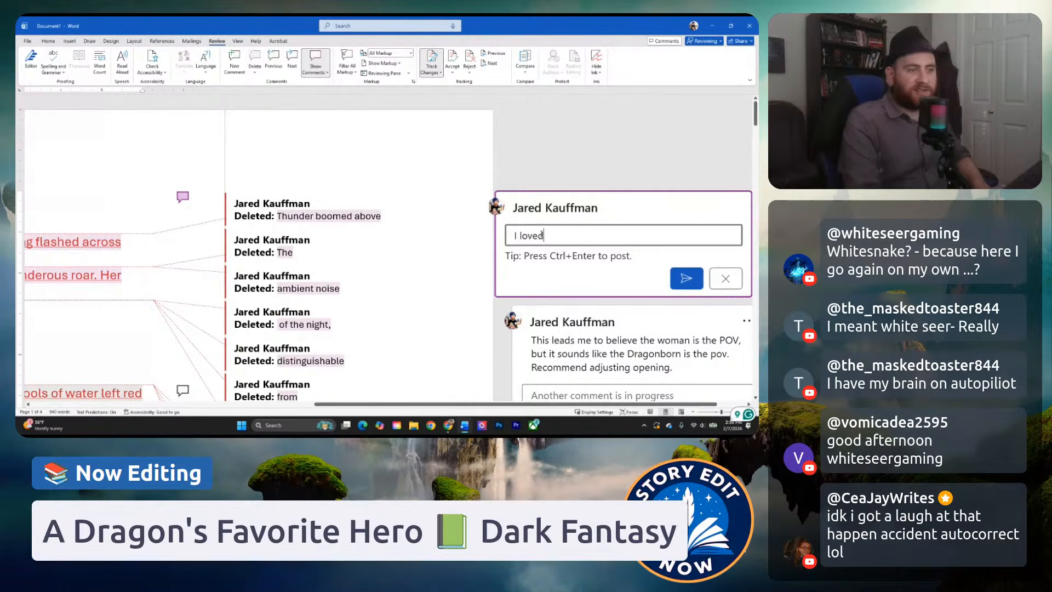
type(" this opening line..")
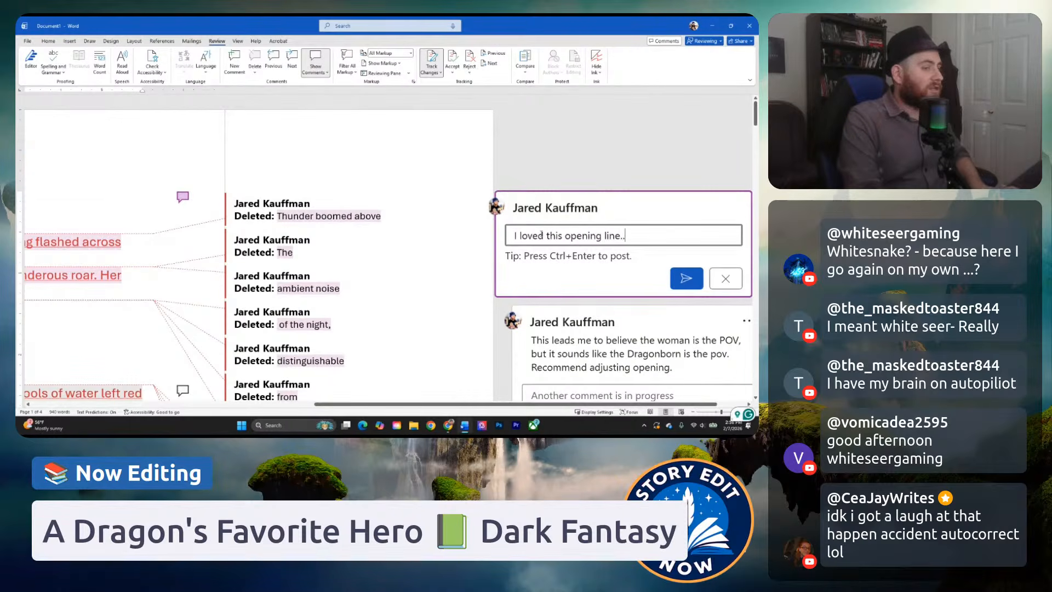
key("ctrl+Return")
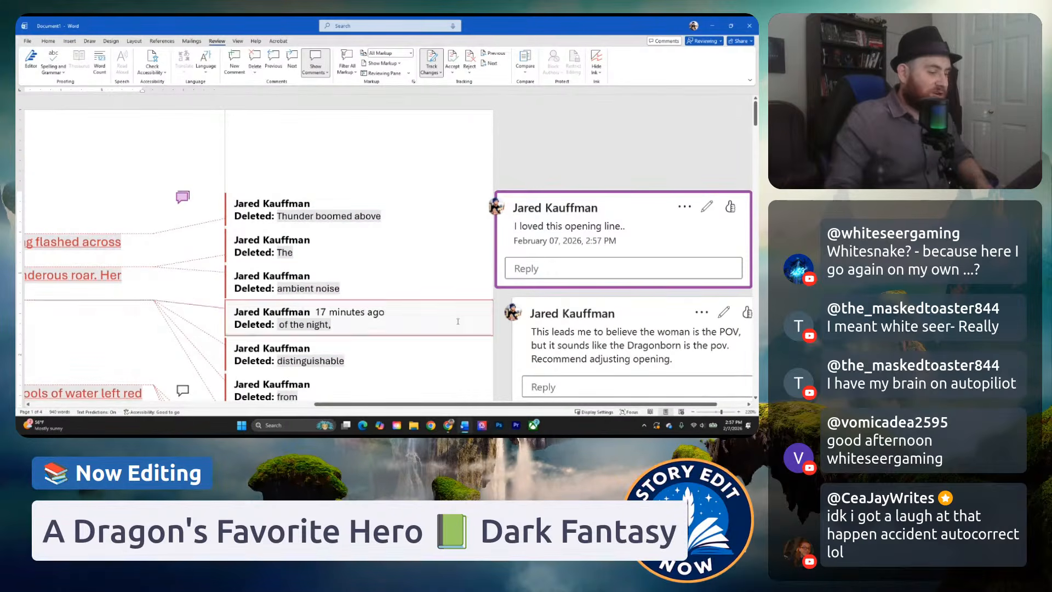
Split the dialogue sentence after "she groaned" by replacing the comma with a period and capitalizing "Reaching".
left_click_drag(478, 405, 197, 377)
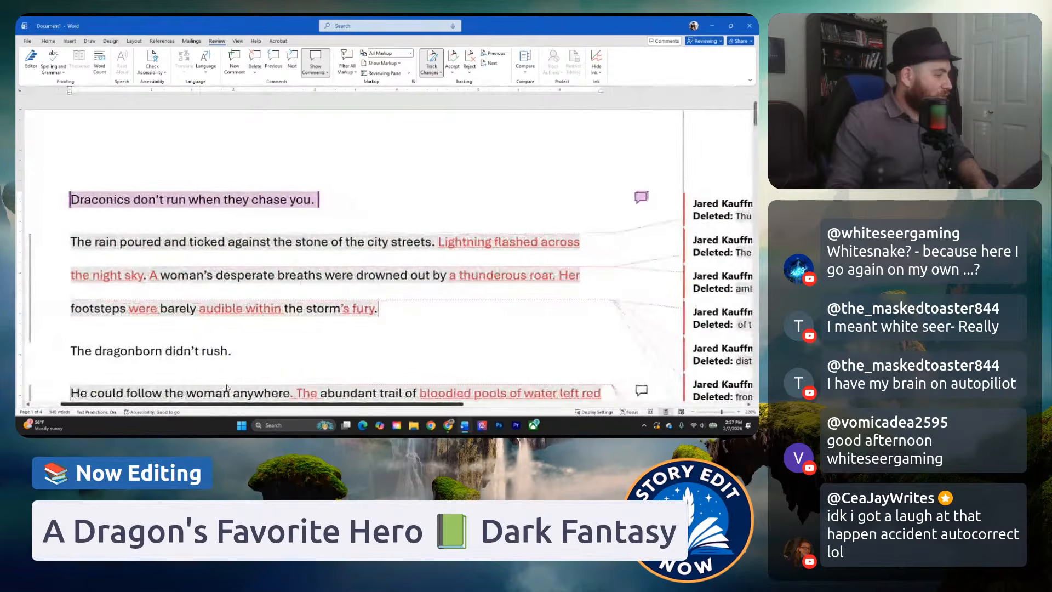
scroll(263, 286, "down", 3)
scroll(262, 285, "down", 2)
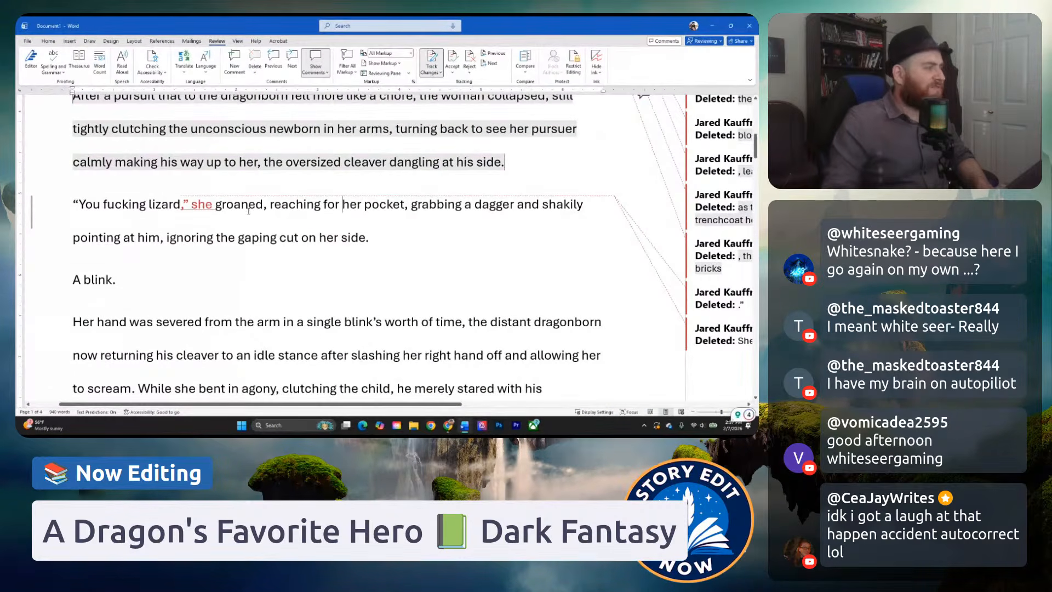
mouse_move(237, 180)
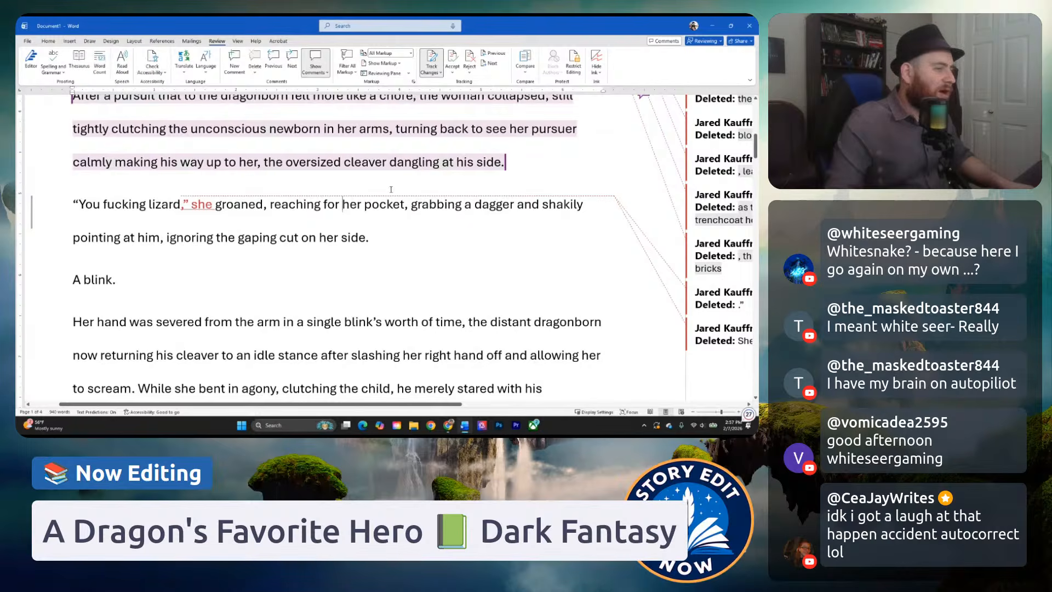
left_click(363, 238)
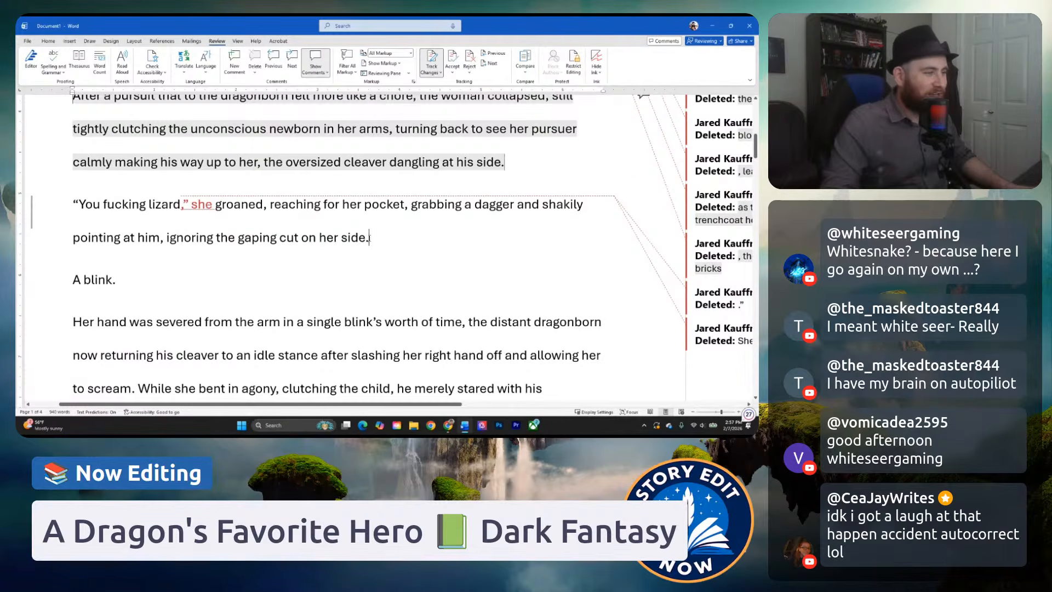
left_click(310, 206)
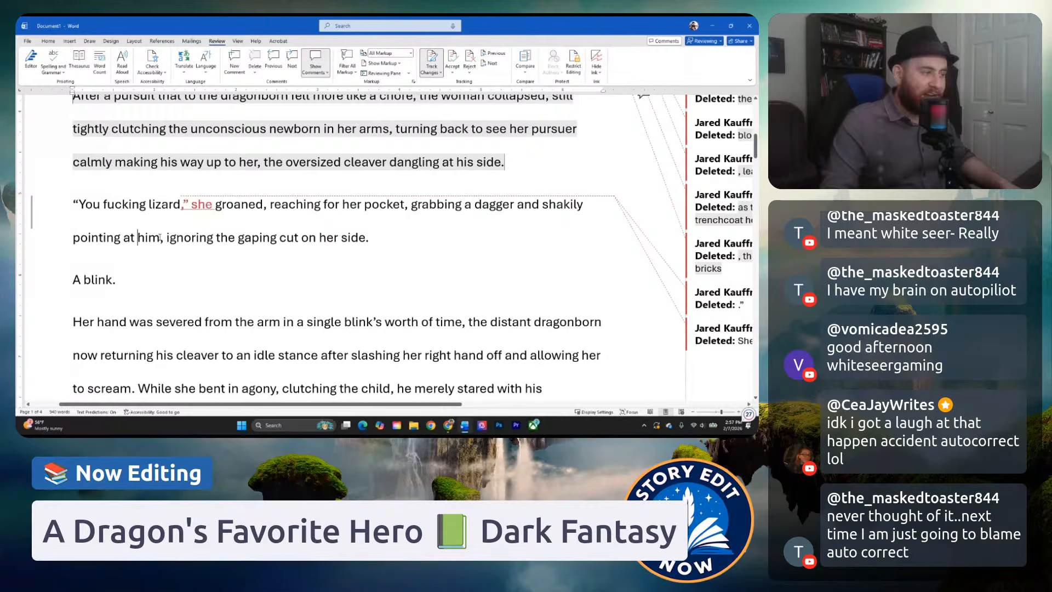
left_click(137, 238)
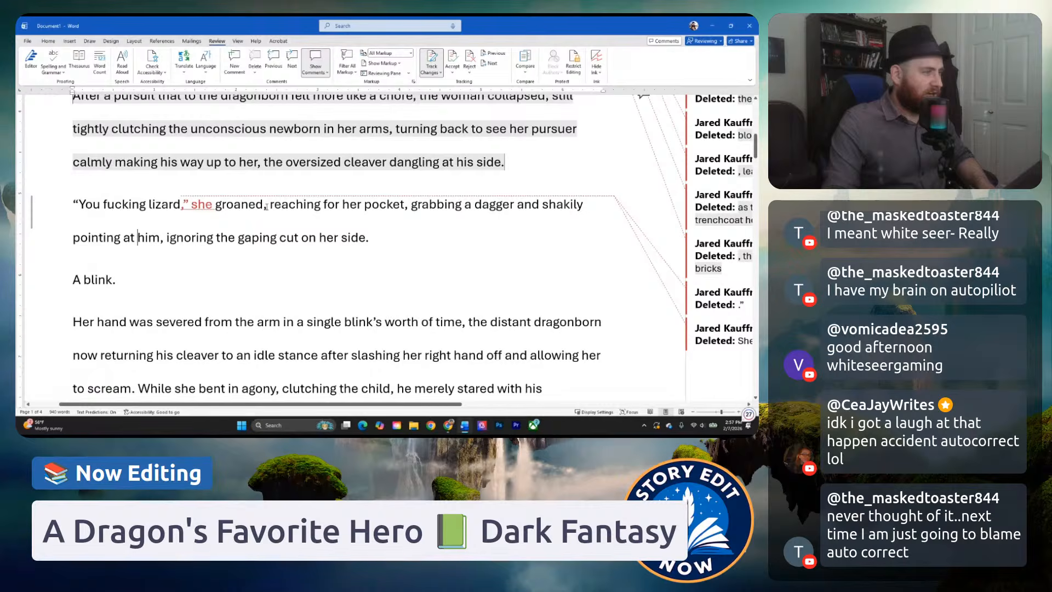
left_click_drag(267, 206, 325, 205)
type(". Reaching")
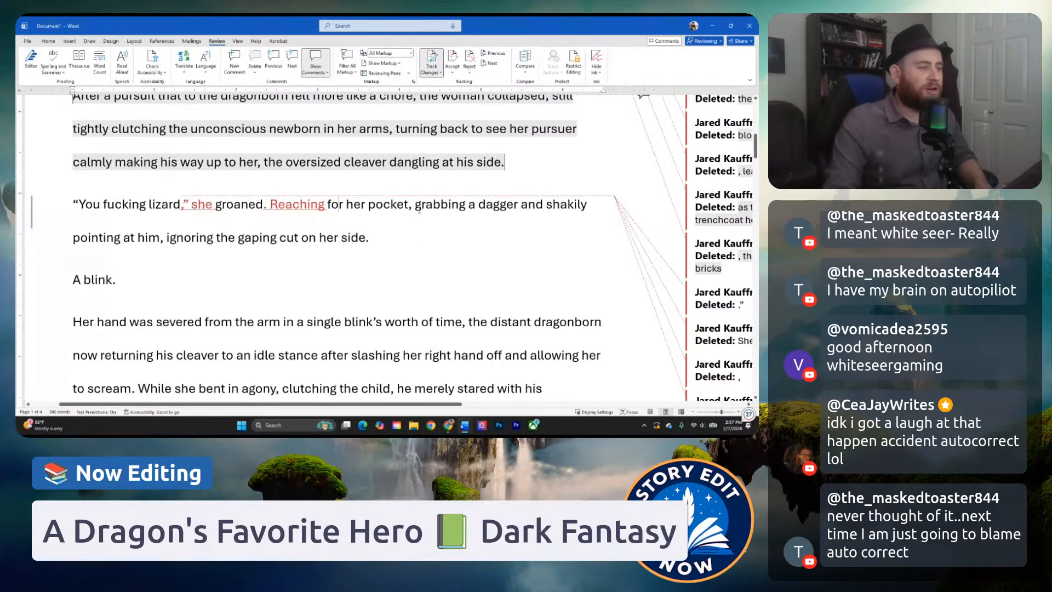
Insert "she" after "for her pocket," and change "grabbing" to "grabbed".
left_click(415, 204)
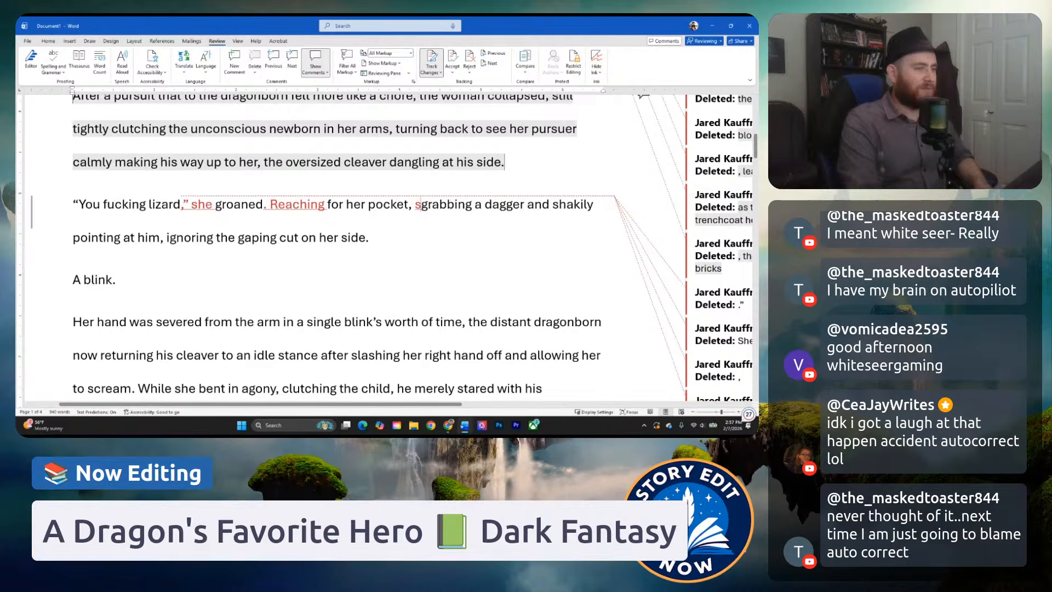
type("she")
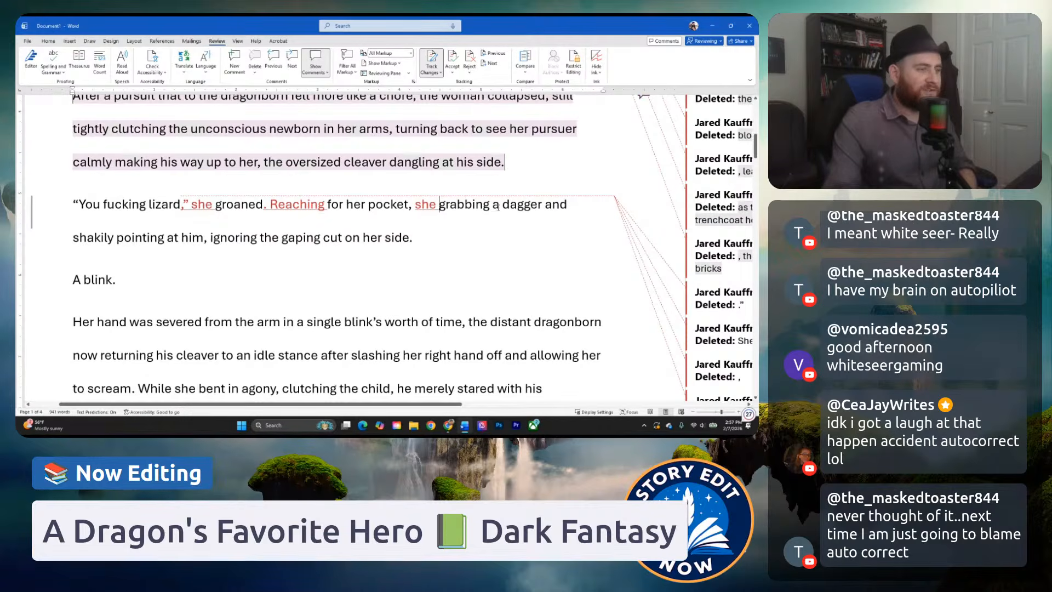
left_click(490, 204)
key("BackSpace")
key("BackSpace")
key("BackSpace")
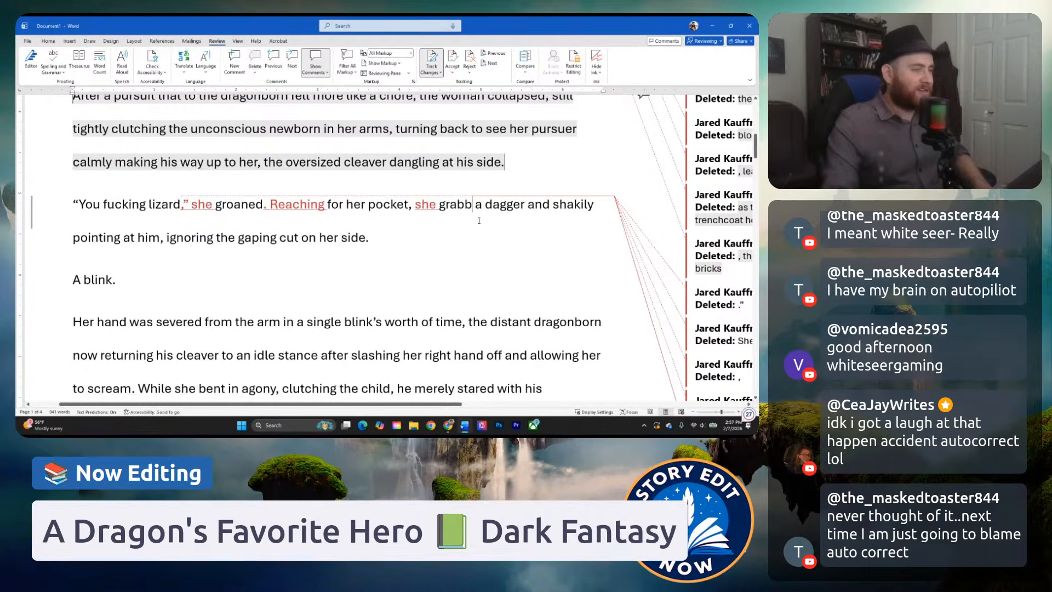
type("ed")
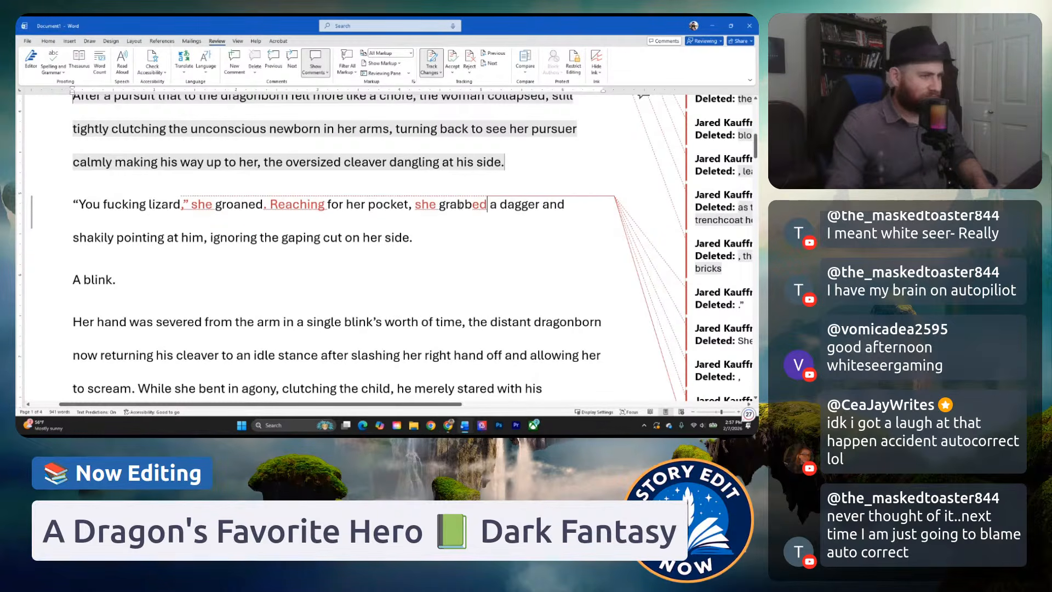
left_click(457, 205)
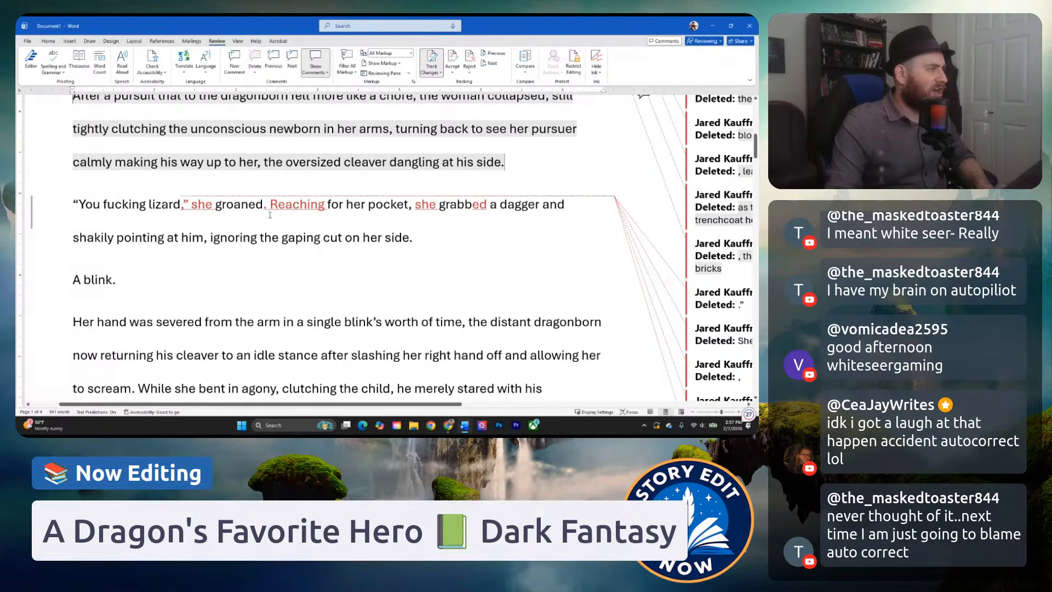
Replace "she" before "grabbed a dagger" with "the woman".
scroll(270, 215, "up", 5)
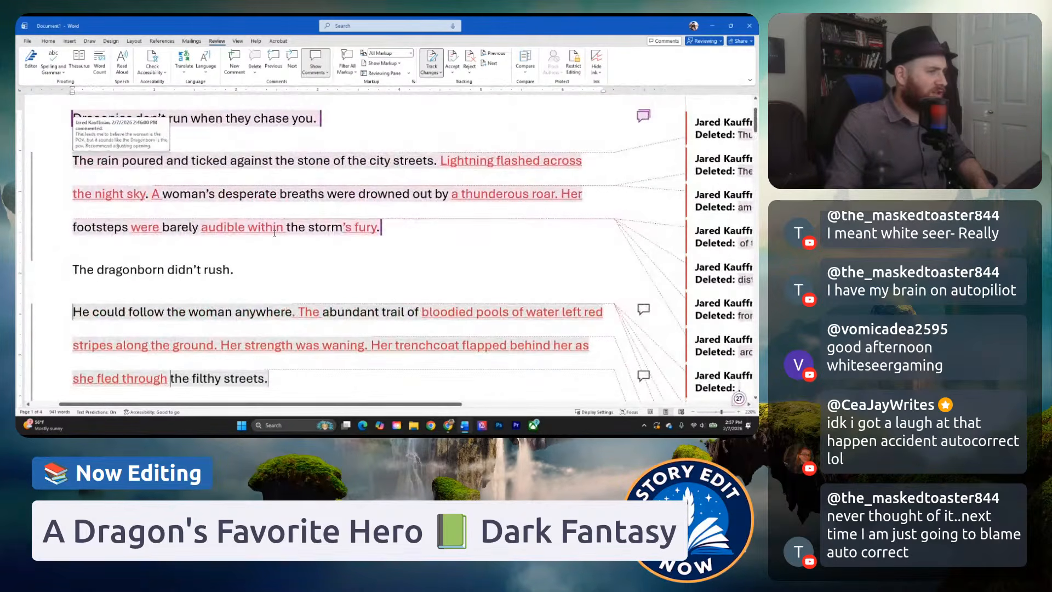
scroll(274, 233, "down", 10)
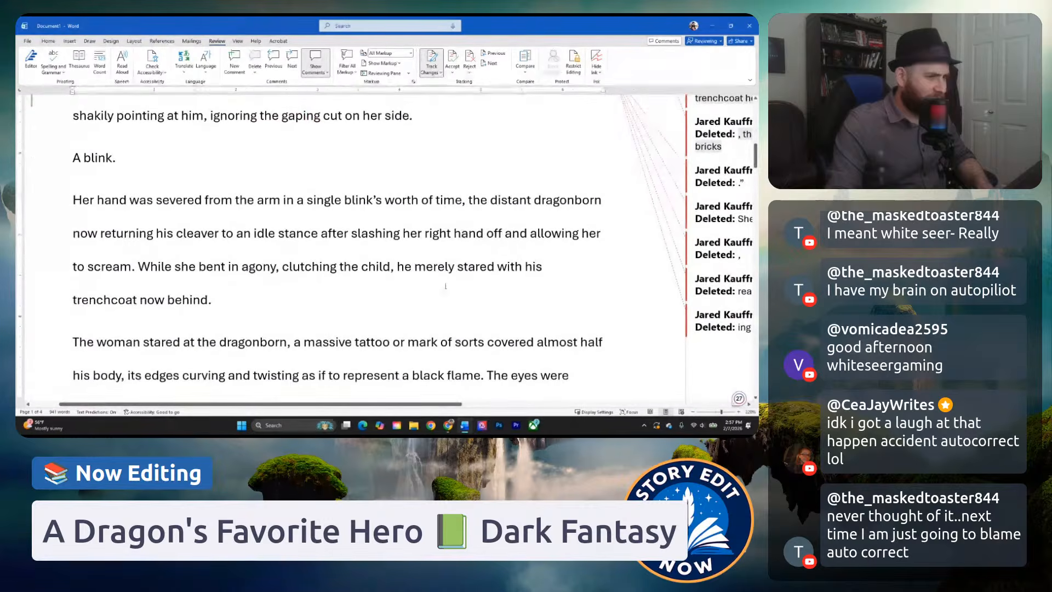
scroll(248, 198, "up", 2)
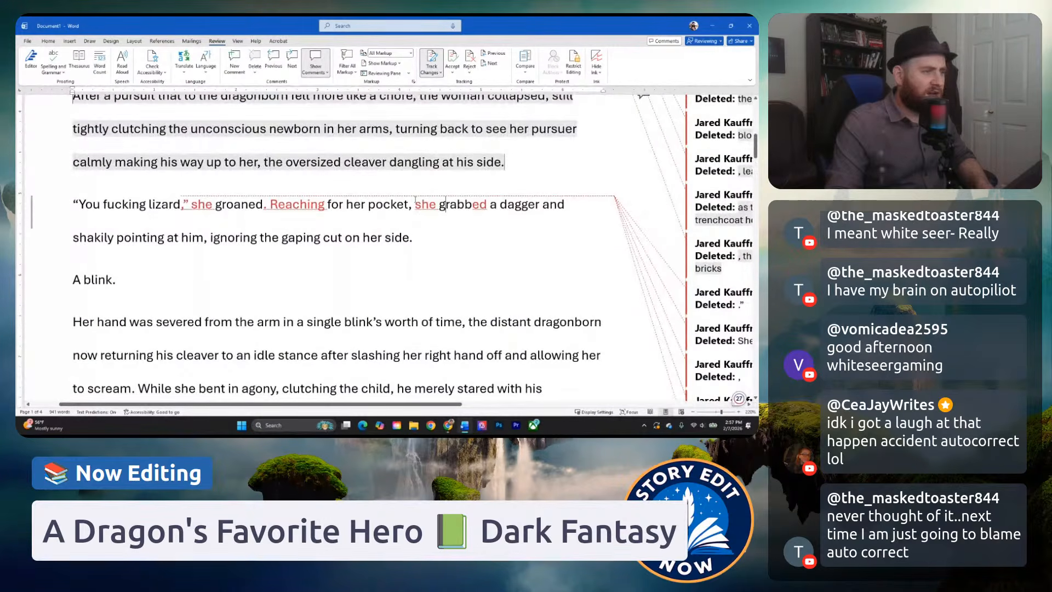
left_click_drag(415, 213, 437, 213)
type("the woma")
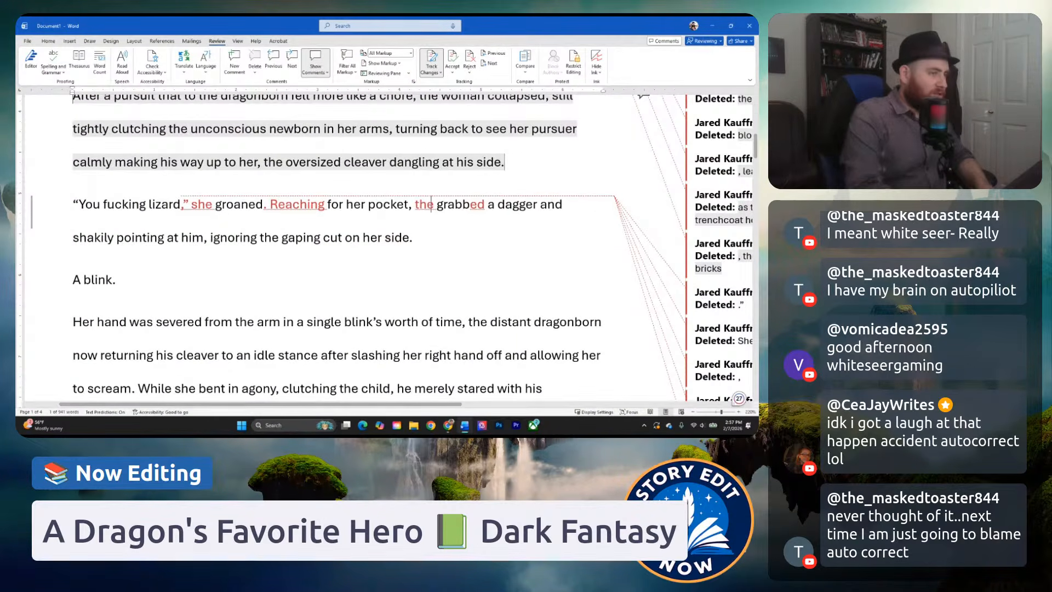
type("n")
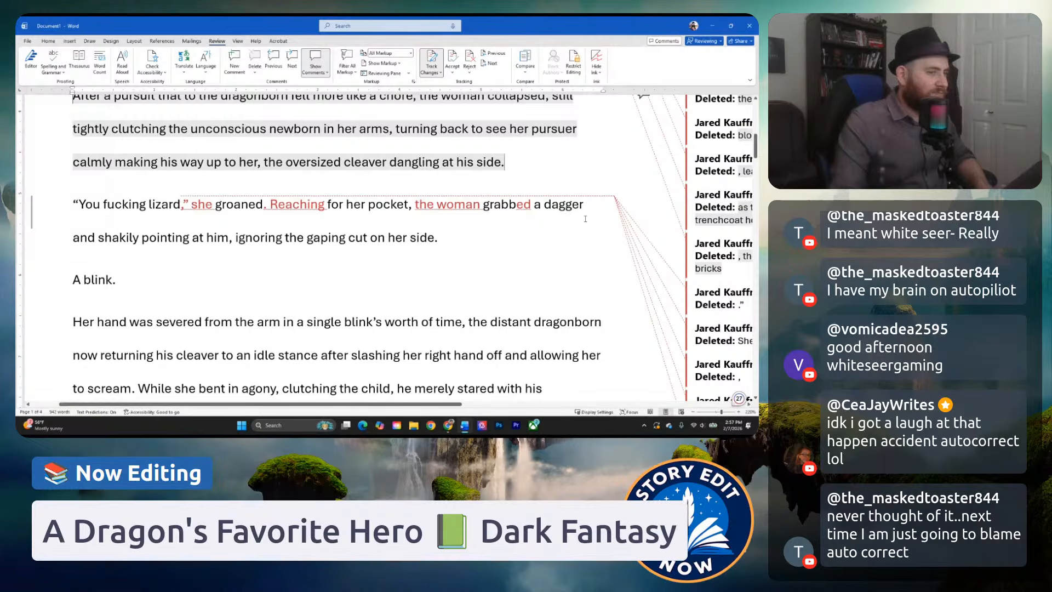
Add a comma after "dagger" and delete the "and" before "shakily pointing".
left_click(587, 206)
type(",")
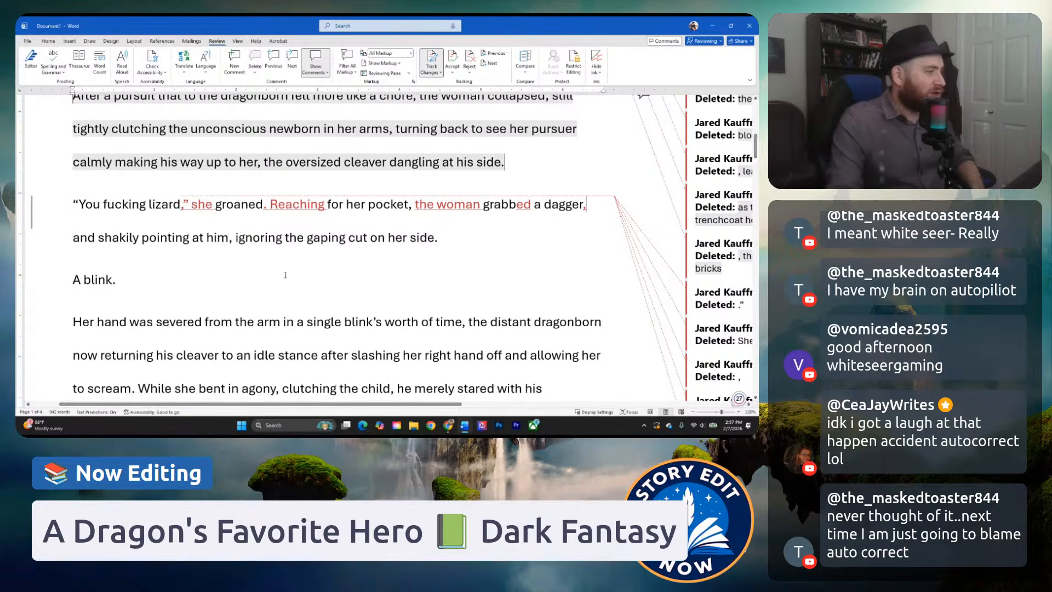
double_click(83, 238)
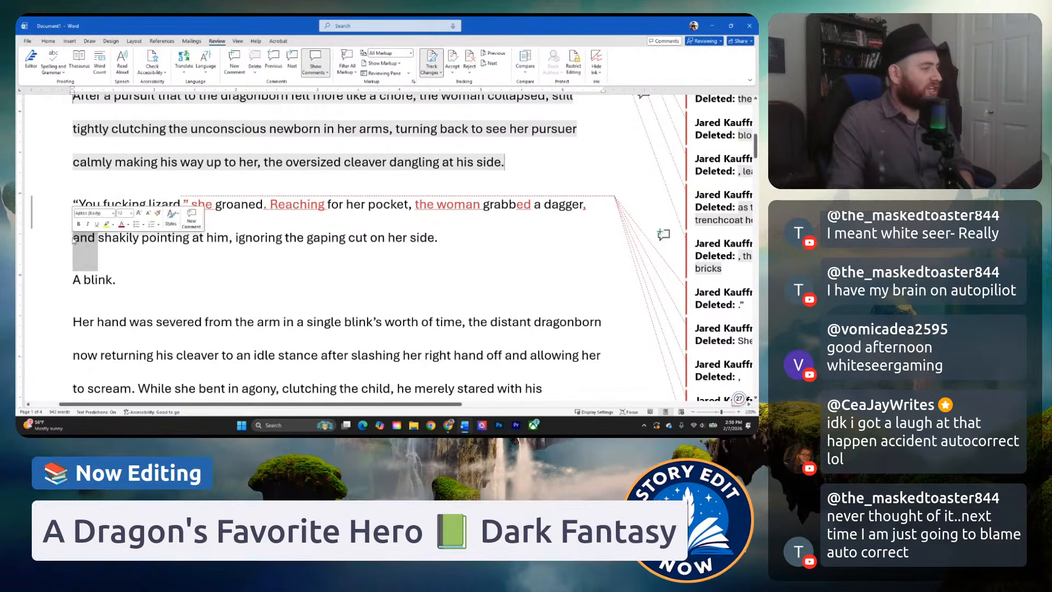
key("Delete")
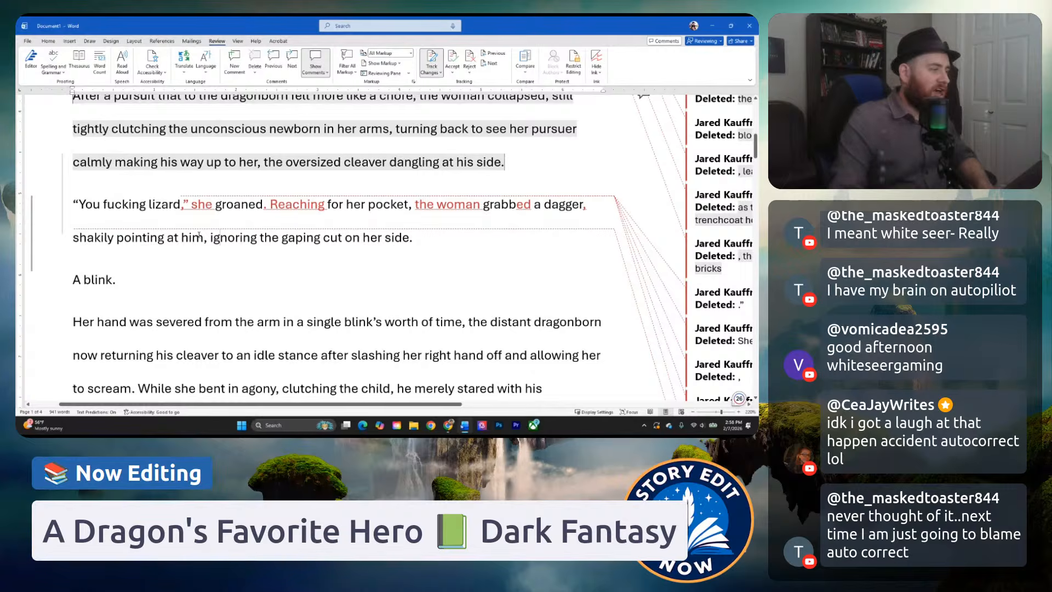
Replace the comma after "shakily pointing at him" with "while".
left_click(206, 239)
key("BackSpace")
type("w")
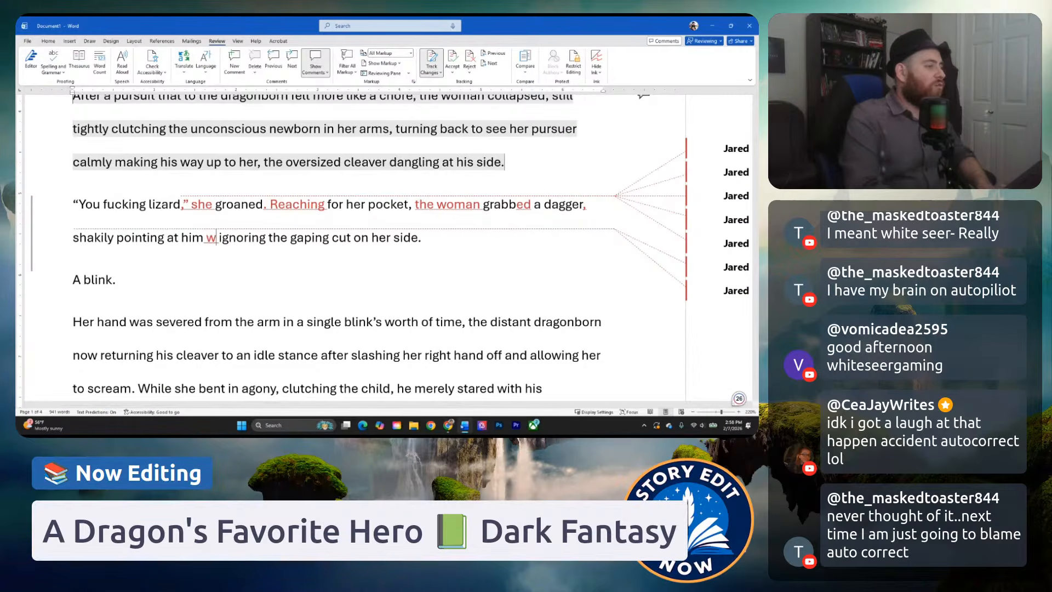
type("hile")
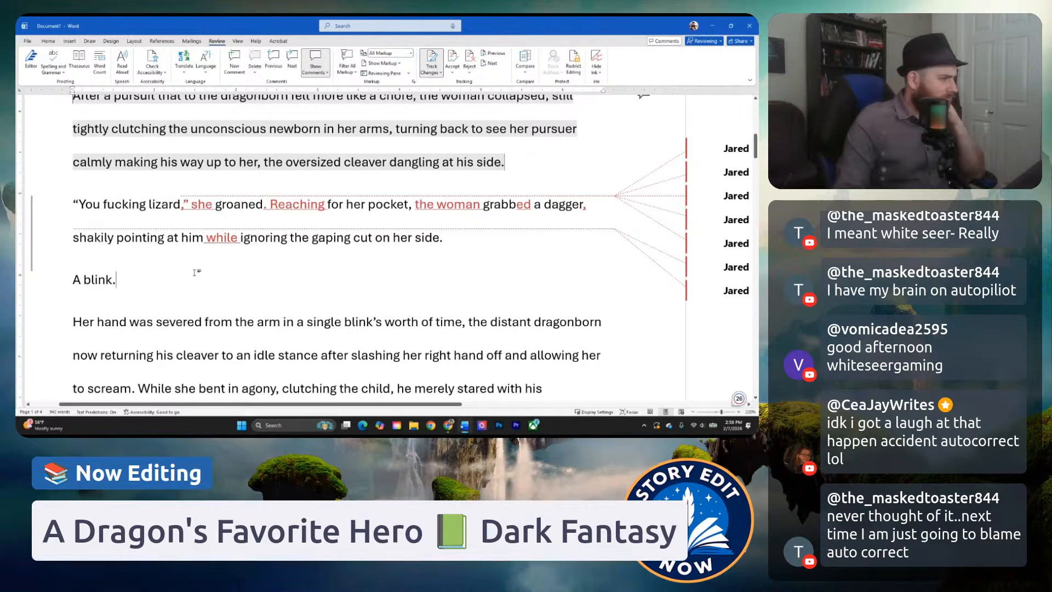
Reread the line "A blink." in context with the earlier paragraphs and the severed-hand paragraph that follows.
scroll(145, 251, "down", 1)
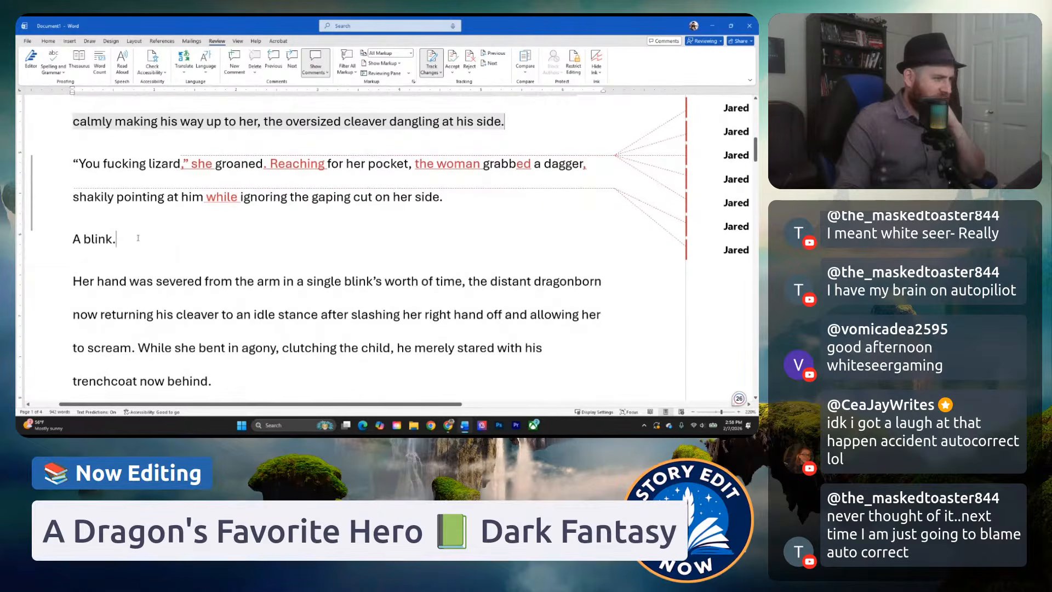
scroll(142, 230, "down", 1)
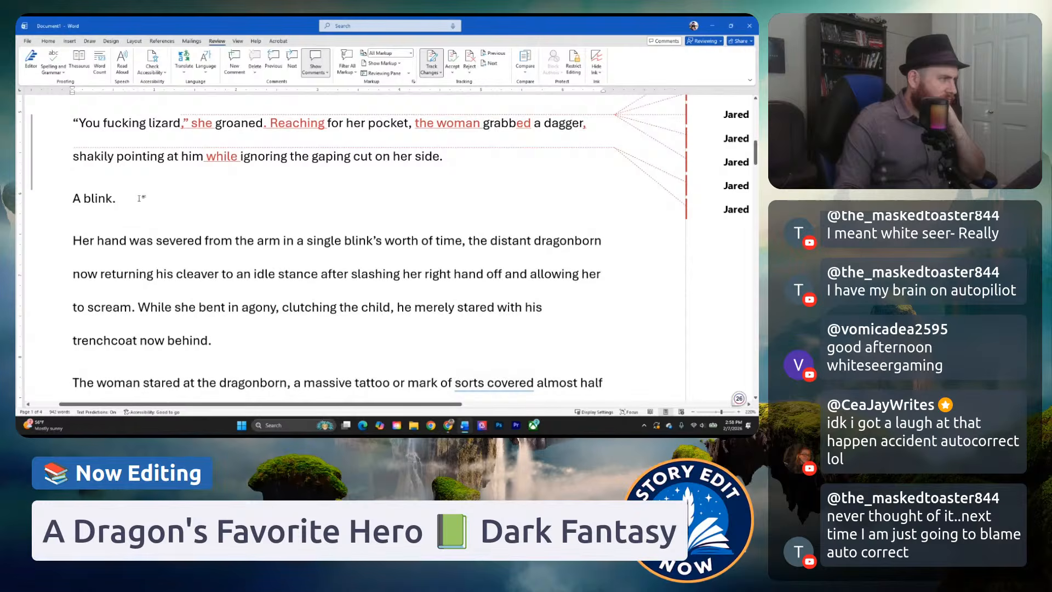
left_click_drag(141, 197, 65, 199)
left_click(81, 199)
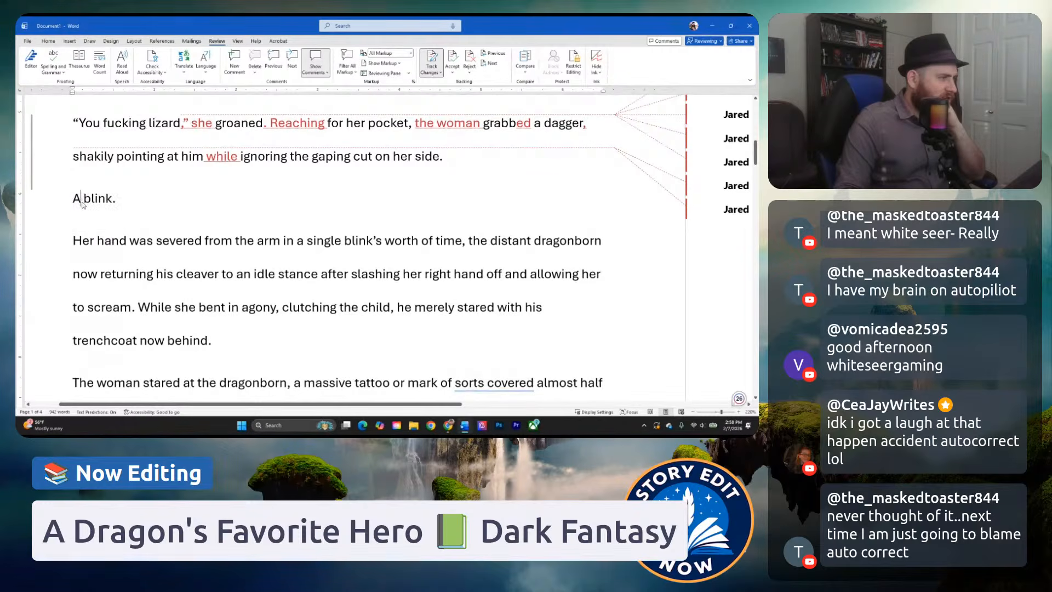
scroll(81, 202, "up", 7)
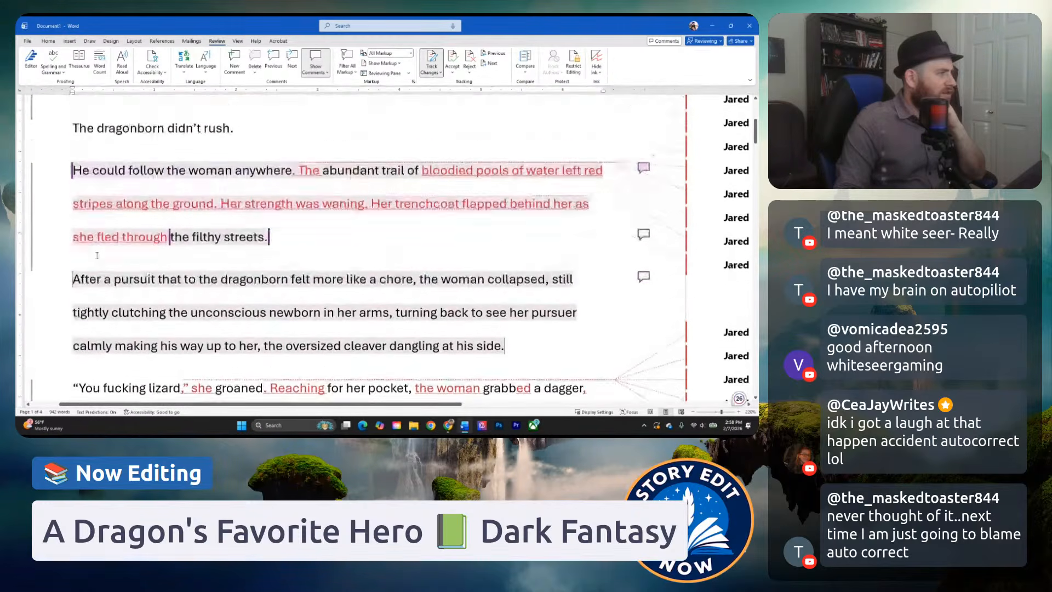
scroll(97, 254, "up", 4)
scroll(120, 258, "down", 8)
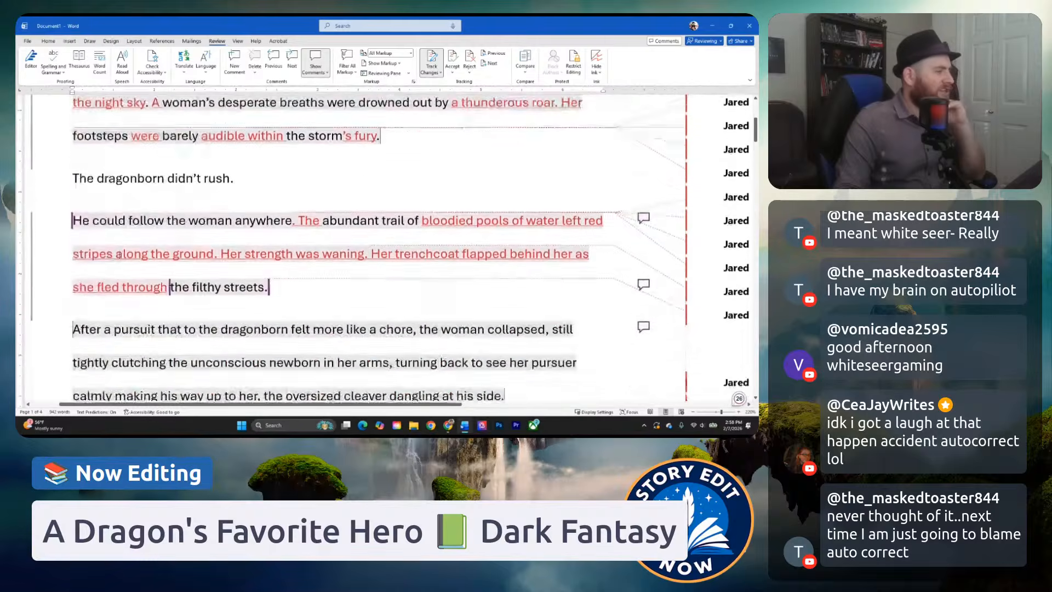
scroll(120, 258, "down", 1)
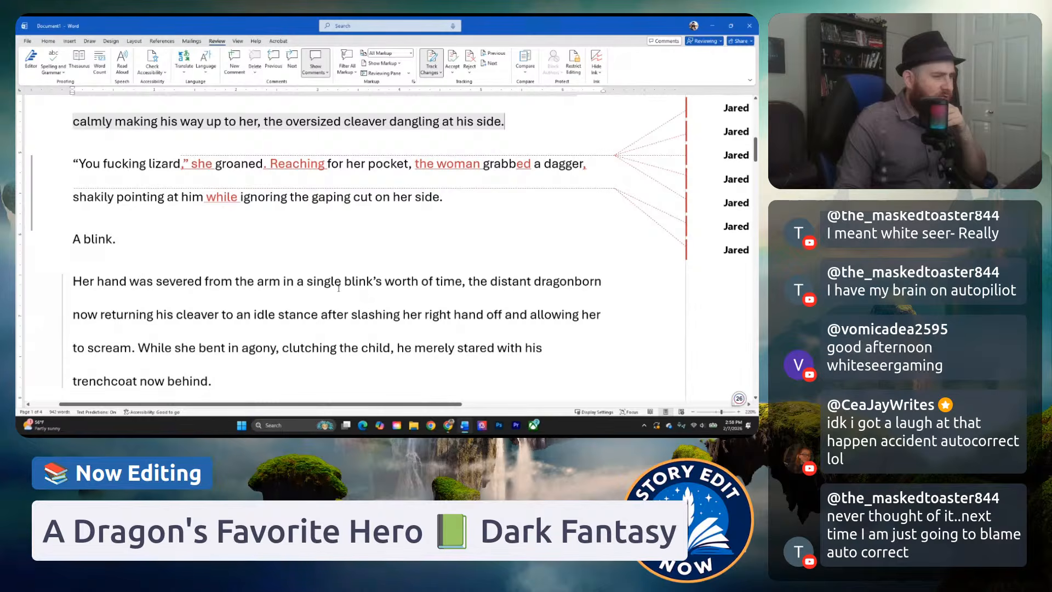
left_click(139, 280)
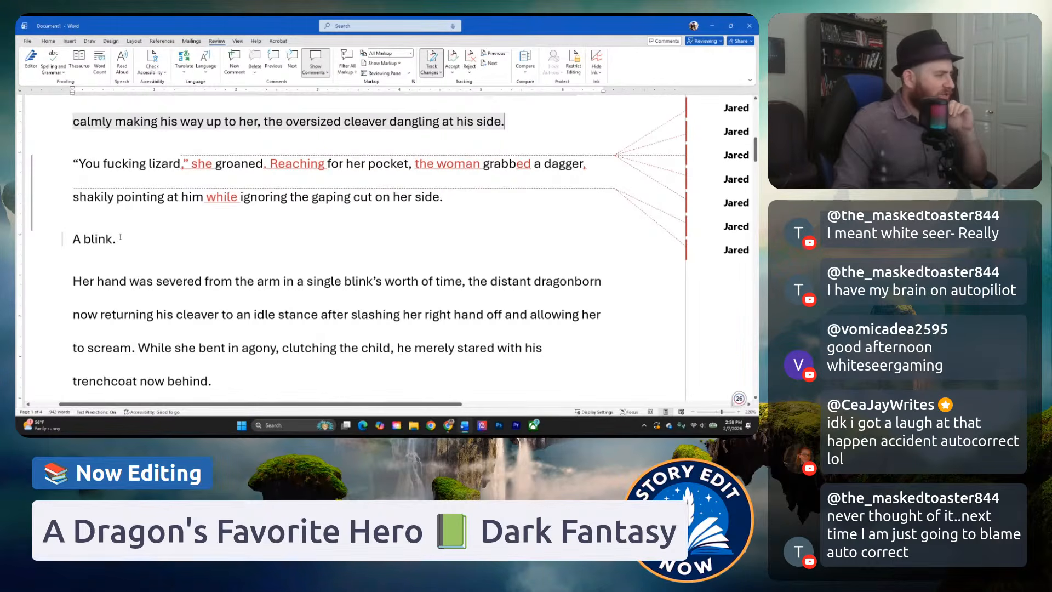
Replace the one-line paragraph "A blink." with "In the blink of an eye.".
triple_click(96, 242)
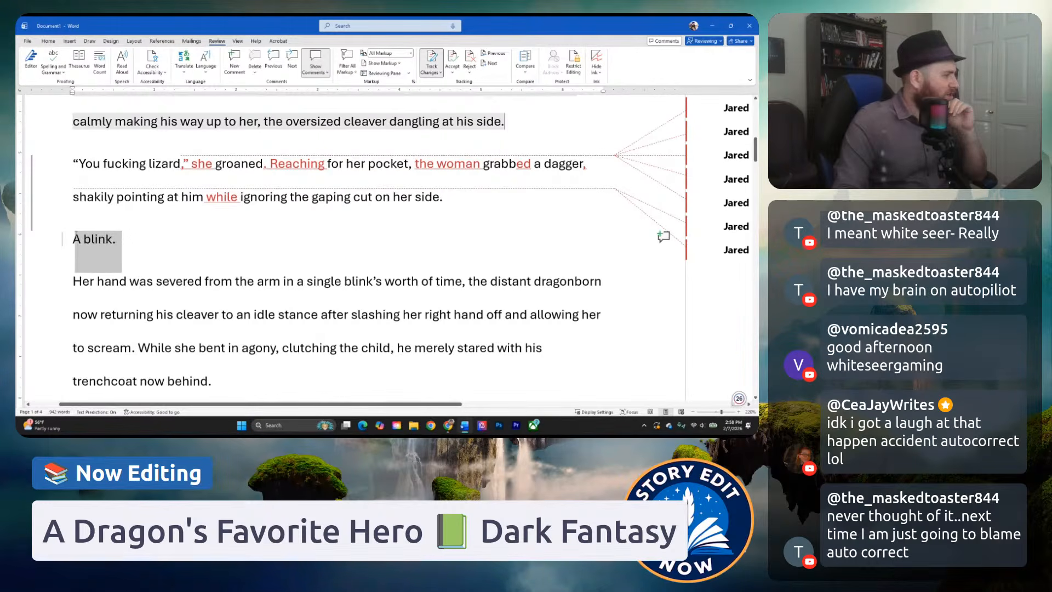
left_click(123, 245)
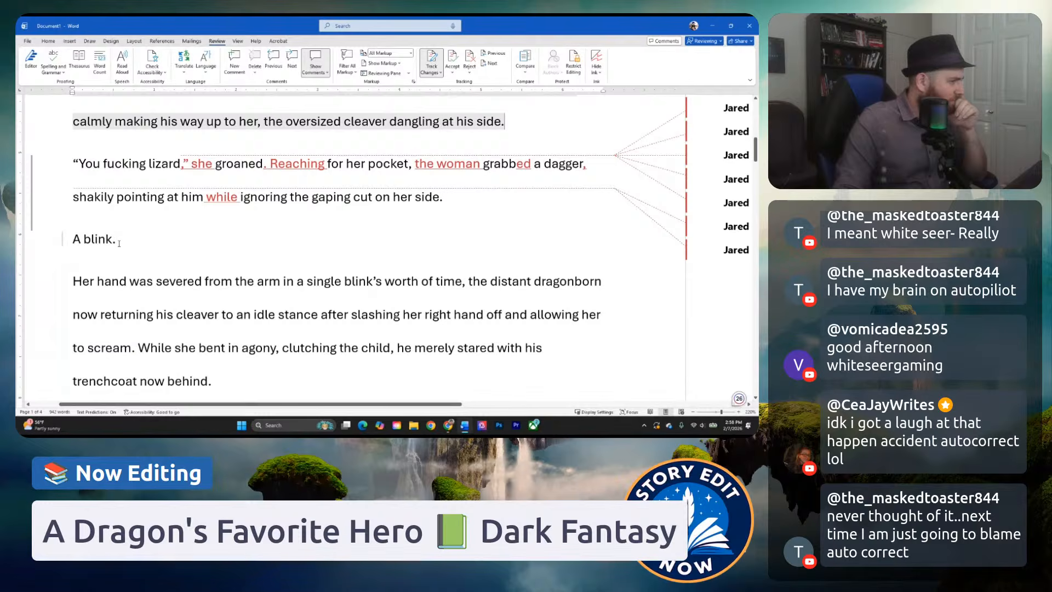
left_click_drag(119, 243, 79, 242)
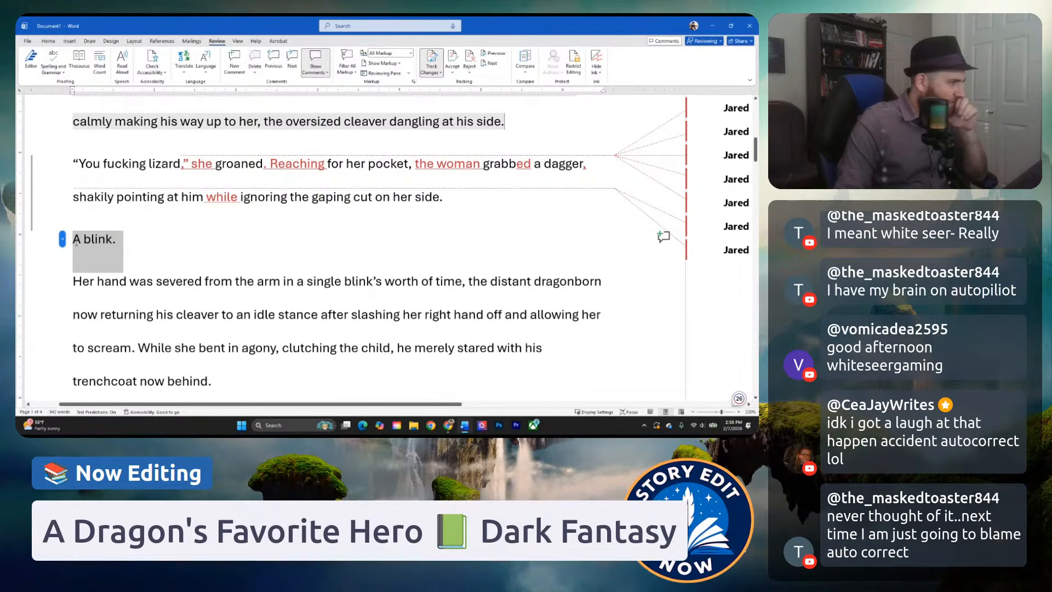
left_click(89, 240)
left_click_drag(118, 240, 75, 239)
key("BackSpace")
type("In the")
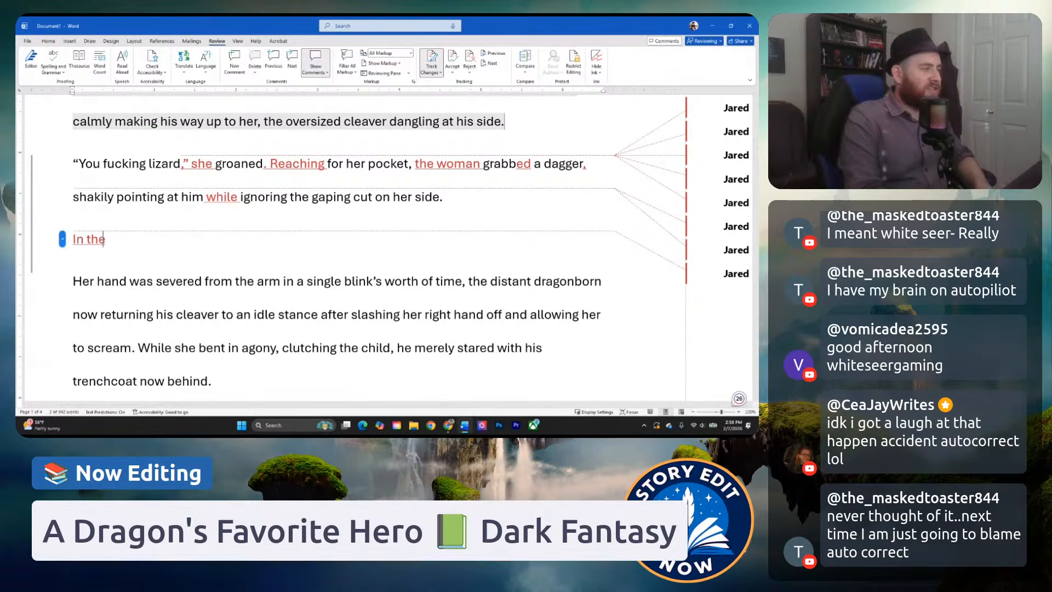
type(" blink of an eye.")
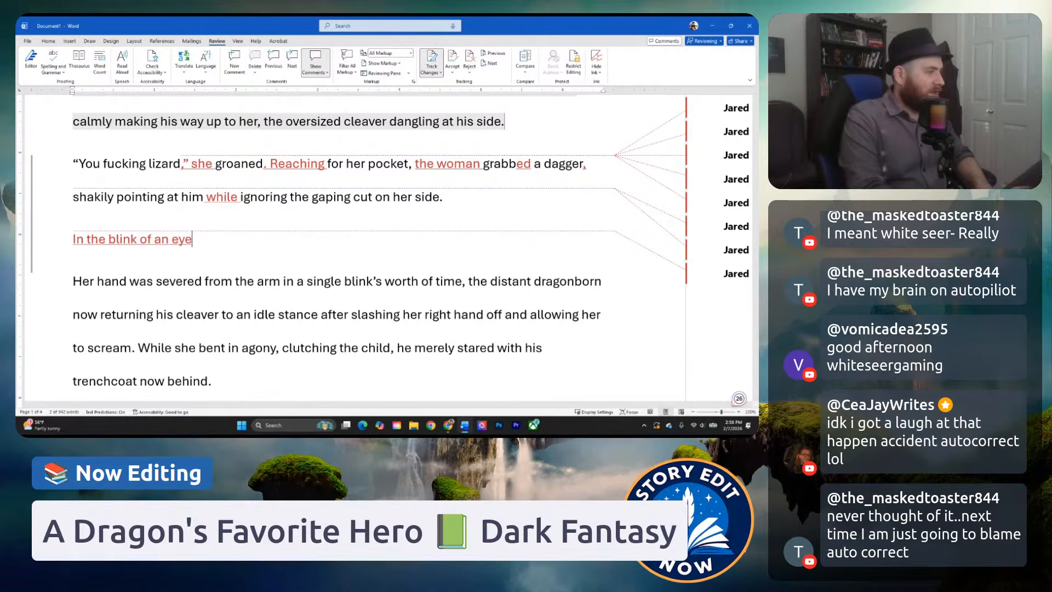
triple_click(192, 243)
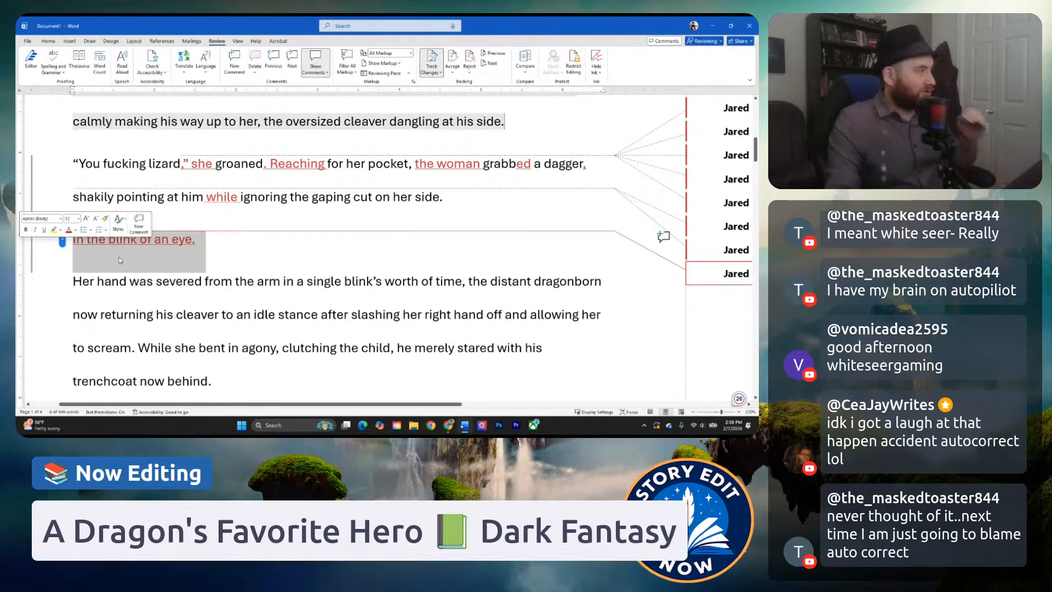
Delete "in a single blink's worth of time" after "Her hand was severed from the arm".
left_click(222, 247)
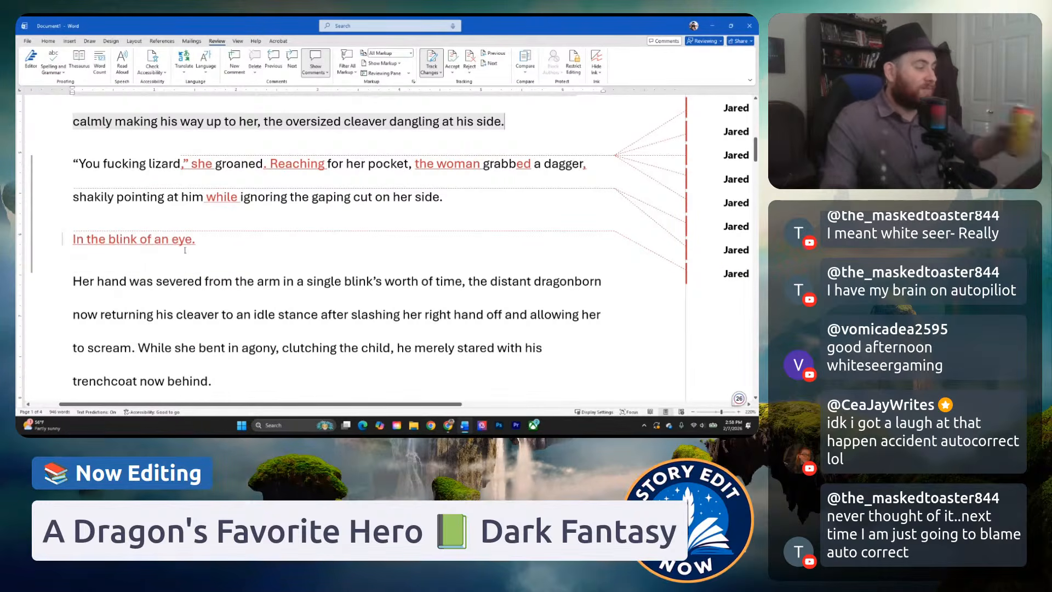
left_click(117, 239)
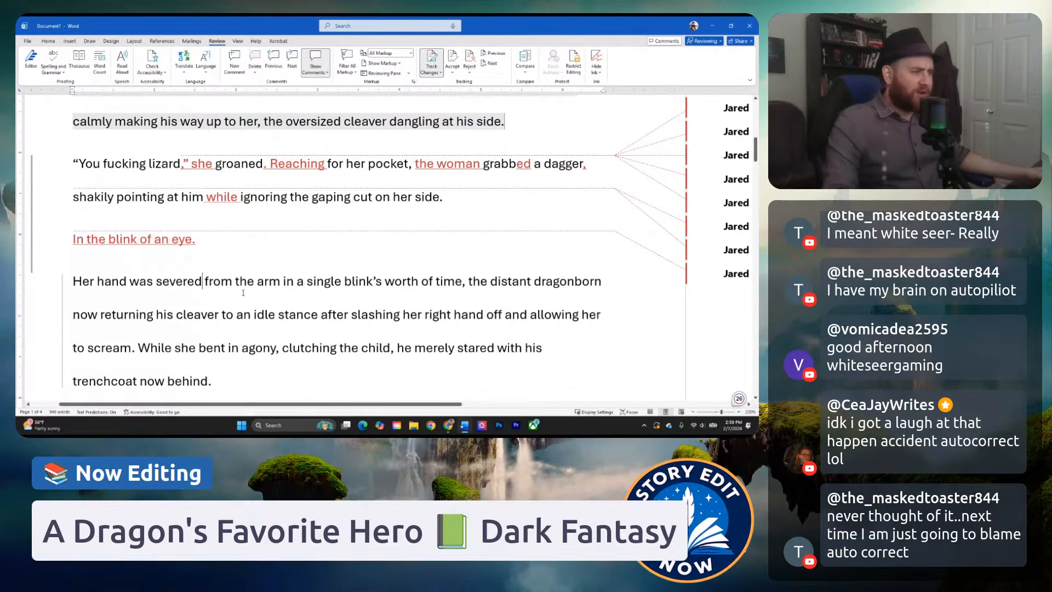
left_click(258, 282)
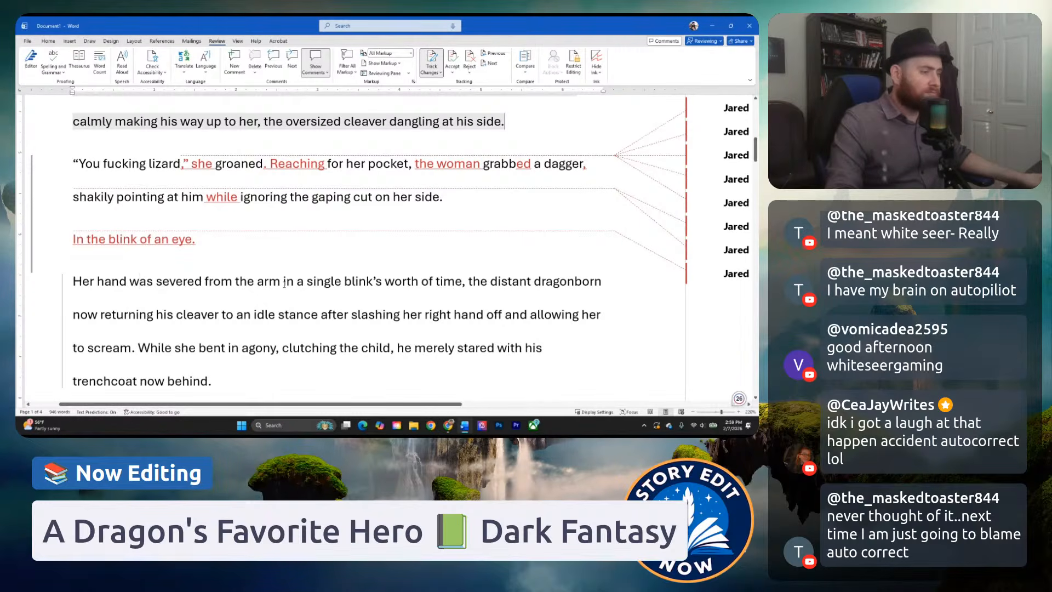
left_click_drag(284, 282, 462, 291)
key("Delete")
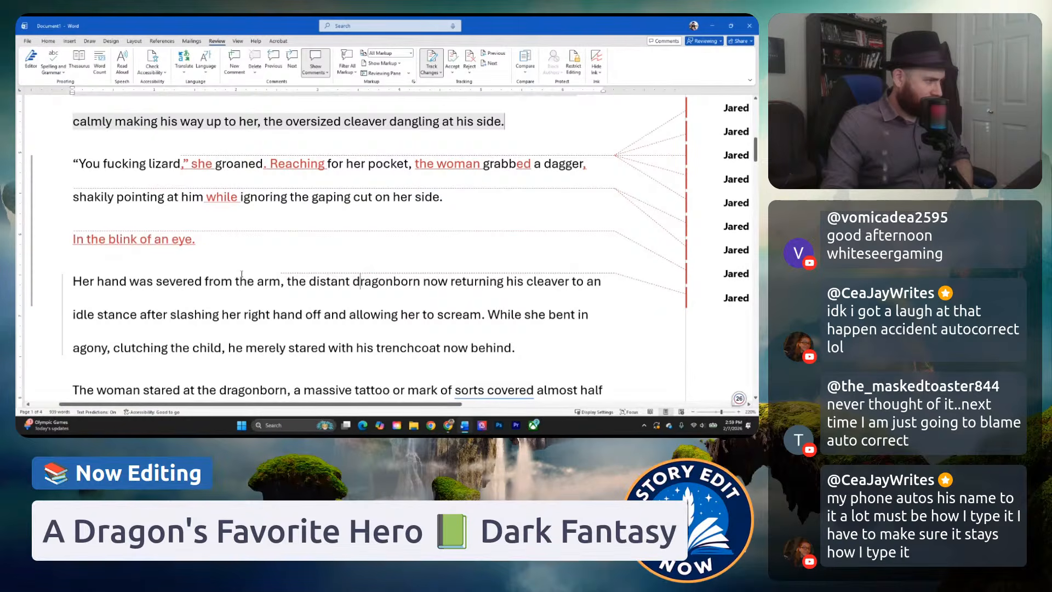
Merge "In the blink of an eye" with the severed-hand paragraph, joining them with a comma and a lowercase "her".
left_click_drag(73, 280, 84, 275)
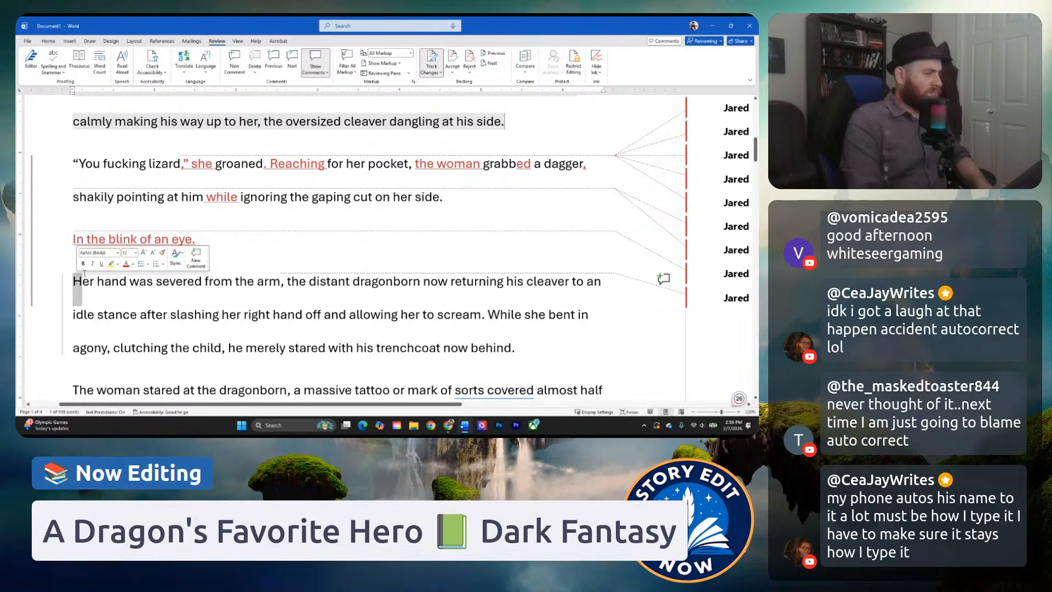
key("BackSpace")
key("BackSpace")
key("BackSpace")
key("BackSpace")
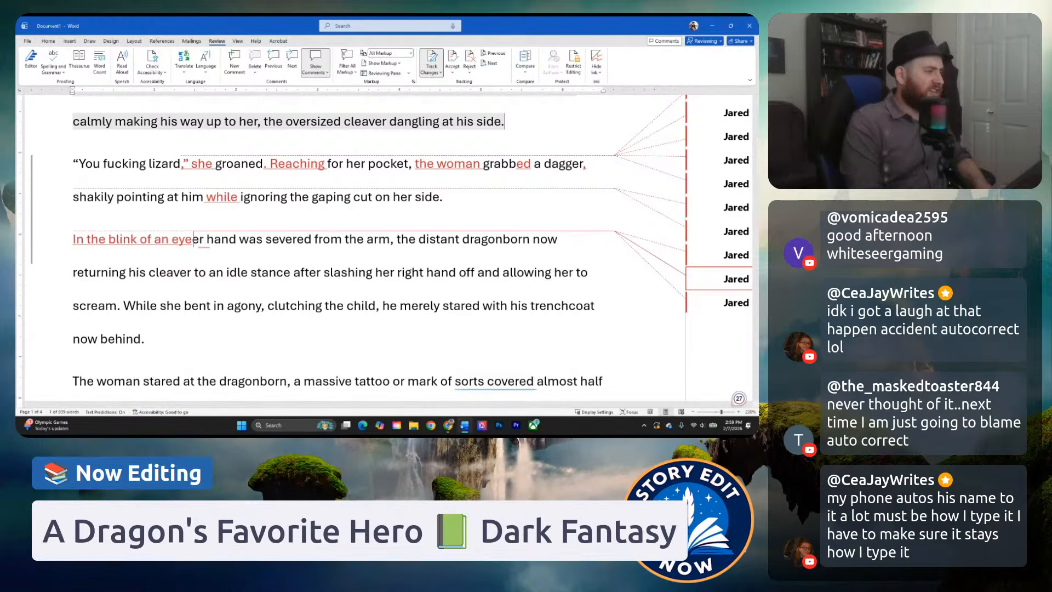
type(", h")
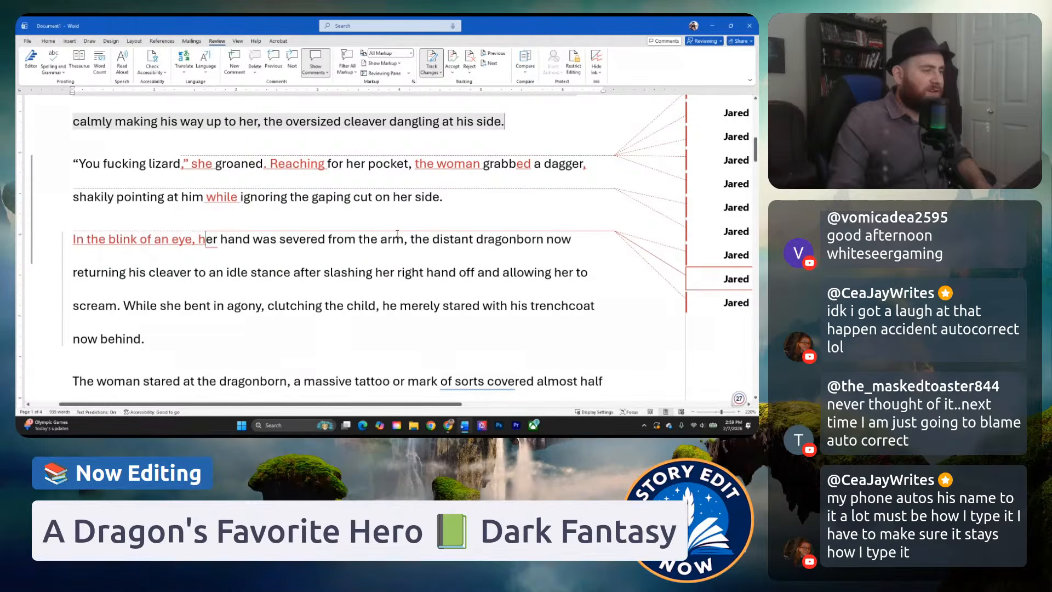
End the sentence after "severed from the arm" with a period and start a new indented paragraph with a capital "T" at "the distant dragonborn".
left_click_drag(407, 241, 405, 252)
type(".")
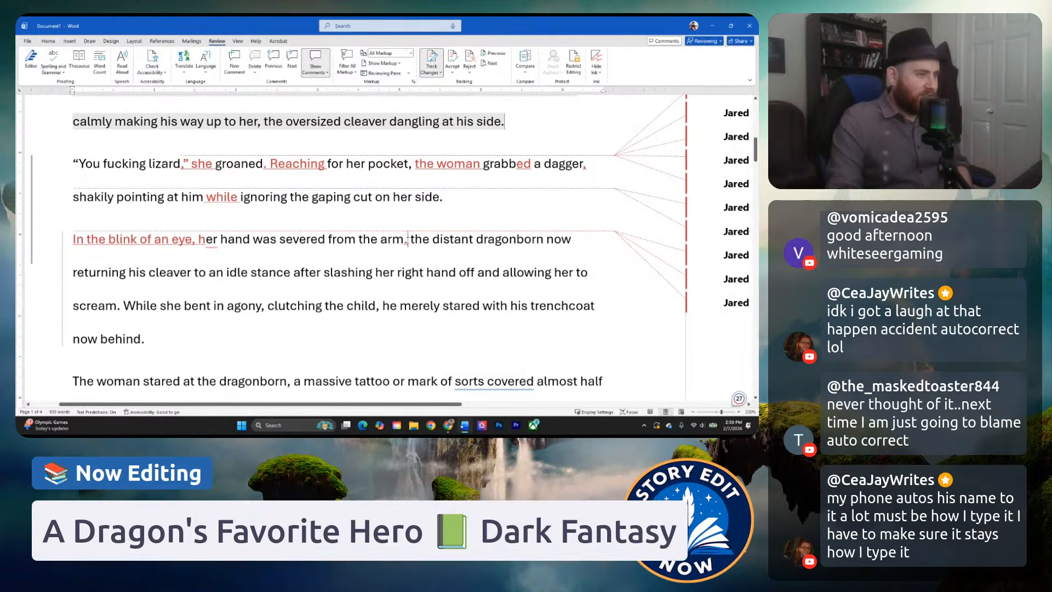
left_click(413, 240)
key("Return")
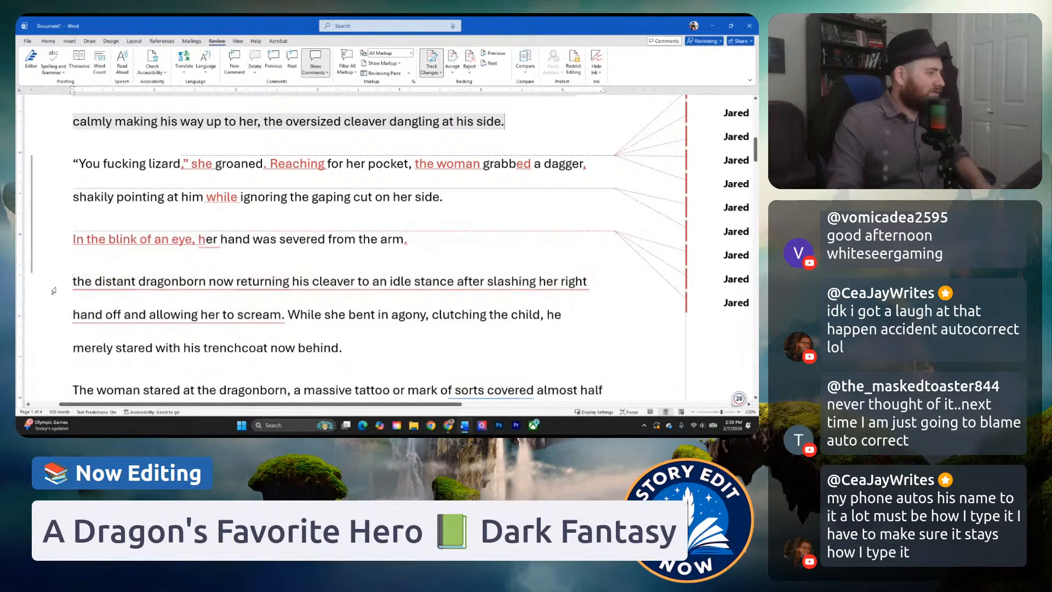
key("Tab")
type("T")
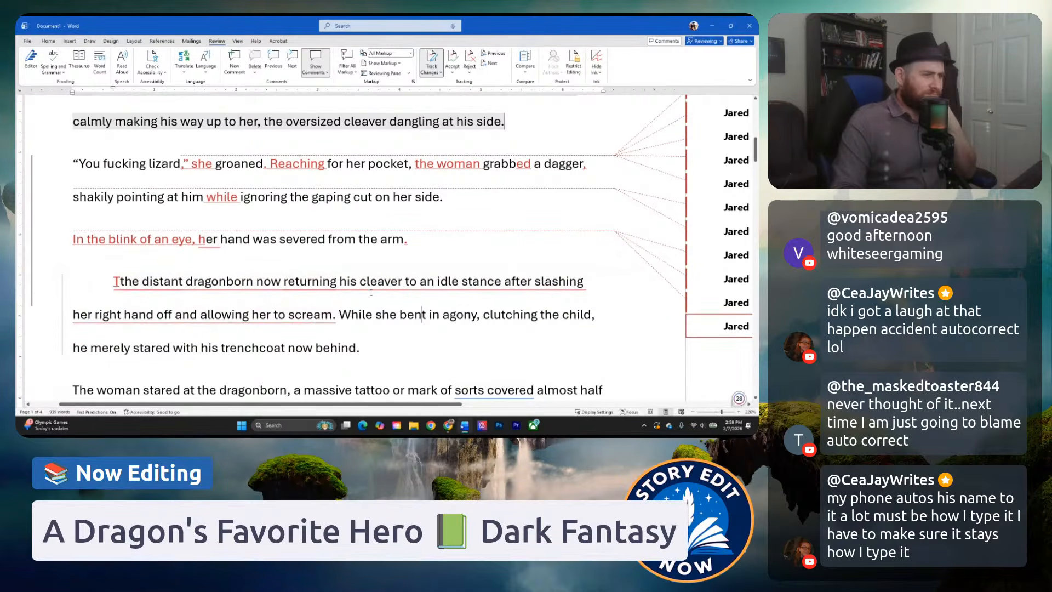
Replace "now returning" with "returned" and remove the leftover lowercase "t" from "The distant dragonborn".
left_click(469, 294)
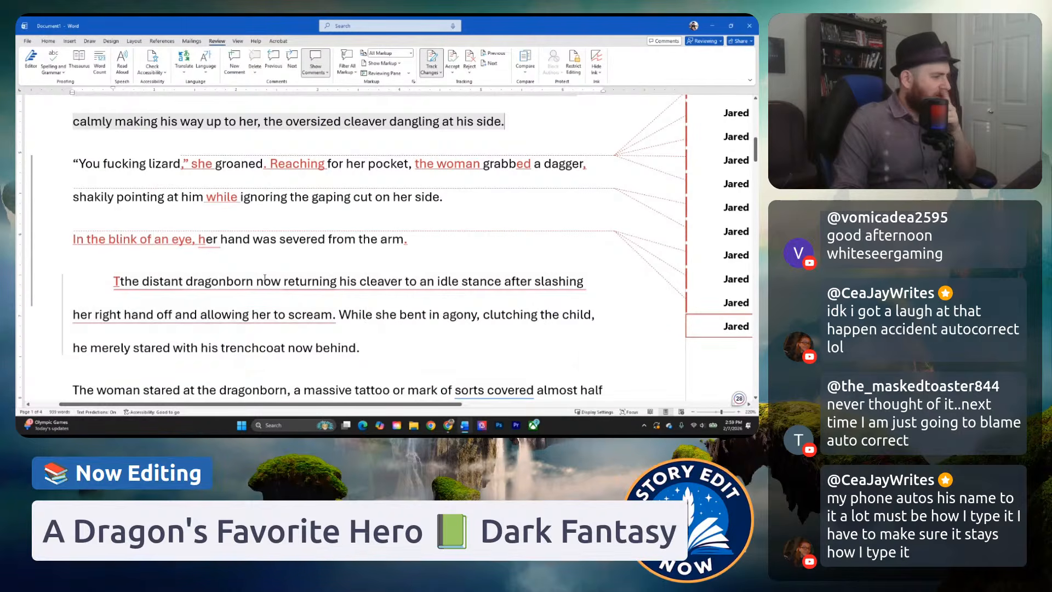
left_click_drag(265, 280, 341, 284)
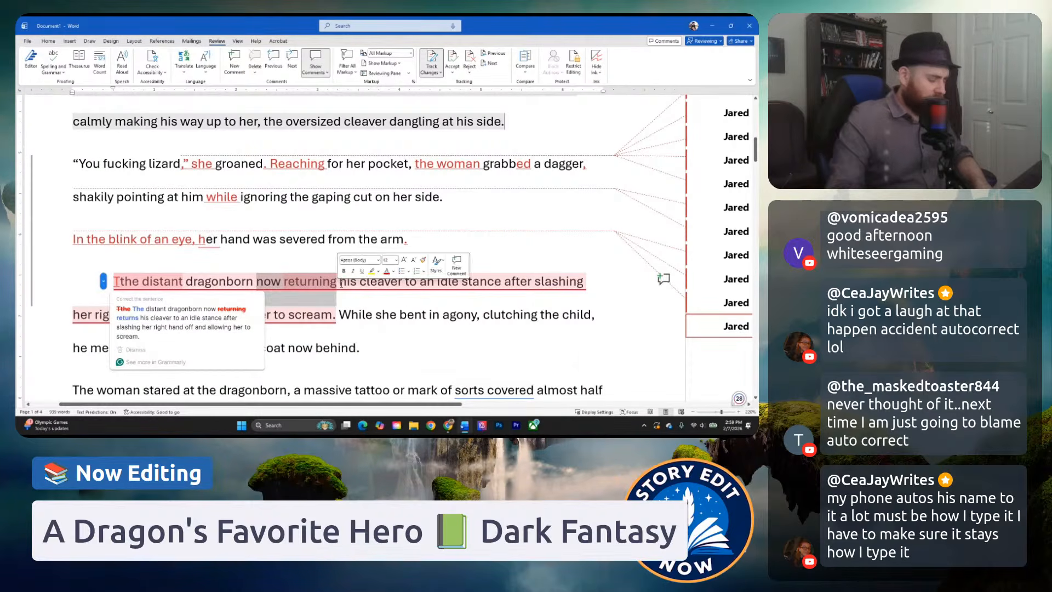
type("returned")
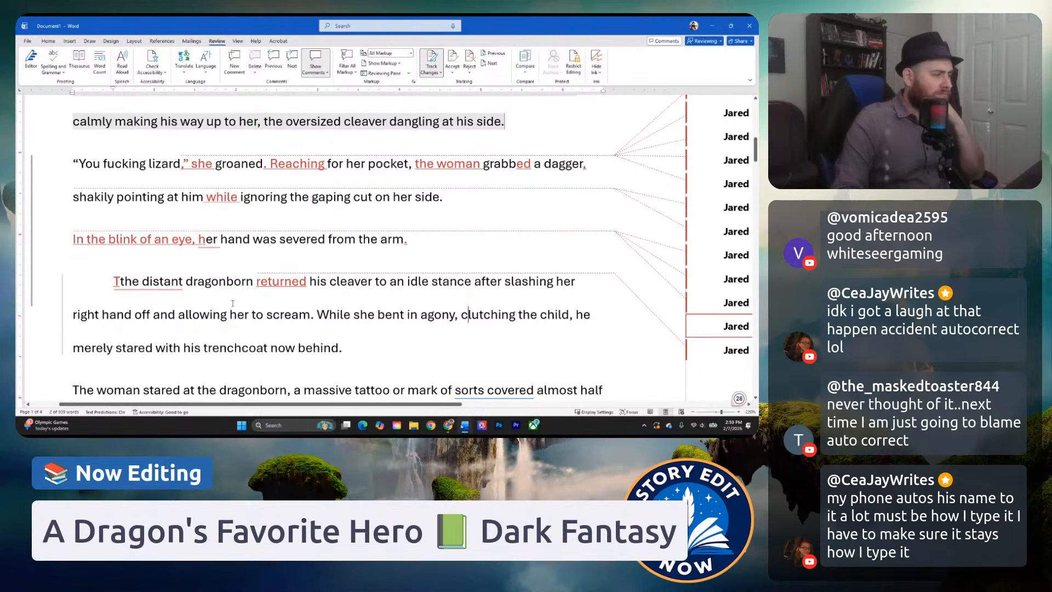
mouse_move(127, 283)
key("Delete")
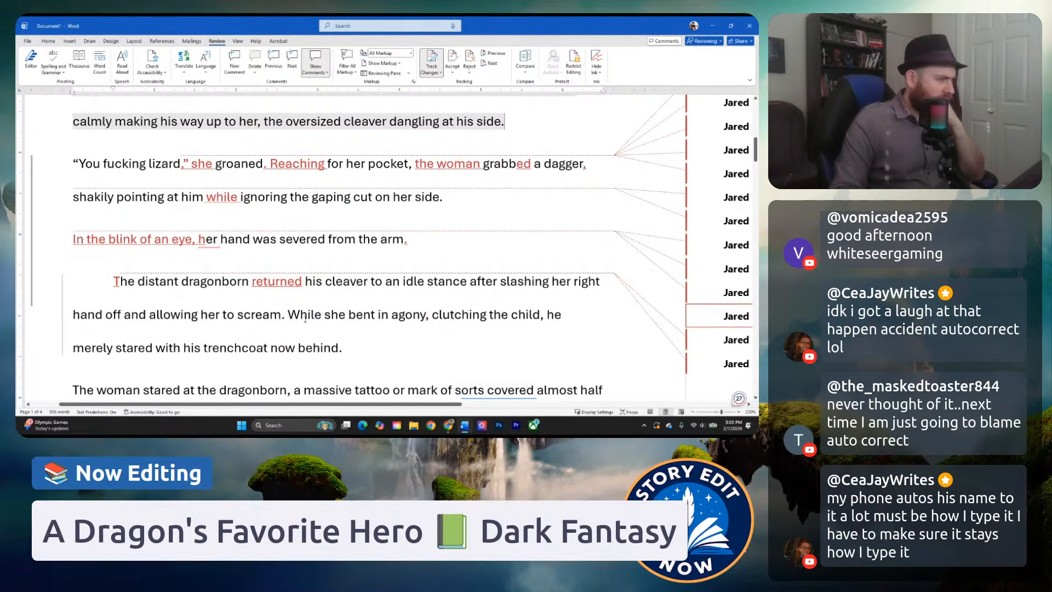
Check "clutching the child" and "with his trenchcoat now behind" against the earlier paragraphs about the woman and her pursuer.
scroll(262, 265, "down", 1)
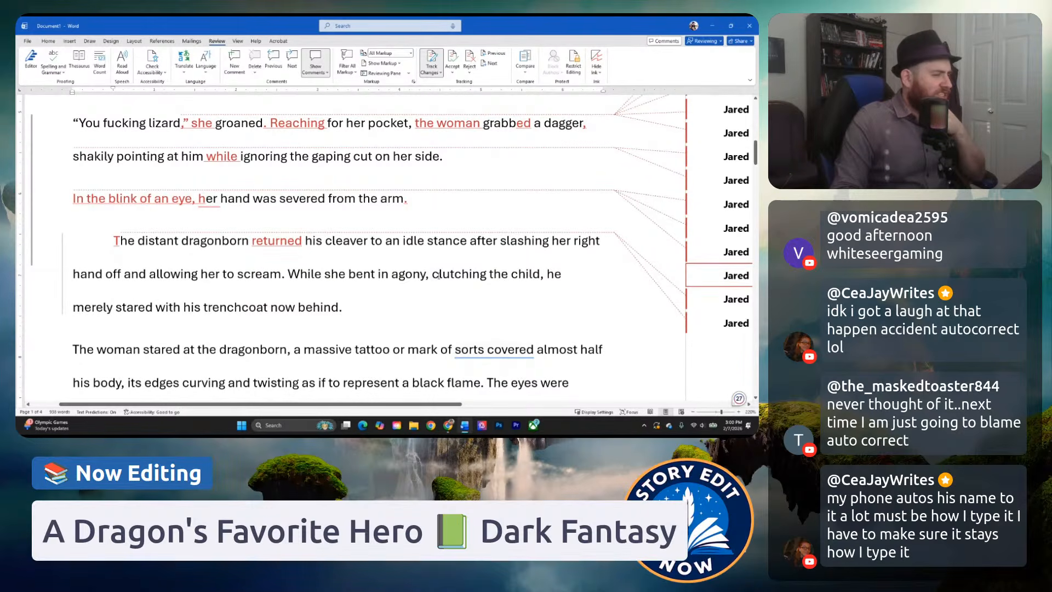
left_click_drag(439, 276, 533, 287)
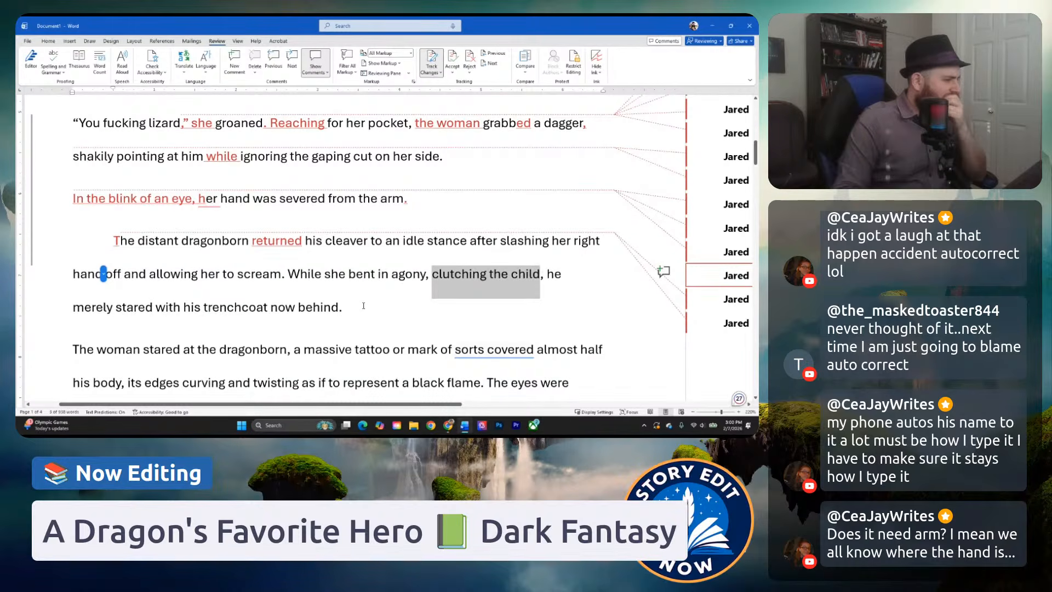
left_click(342, 306)
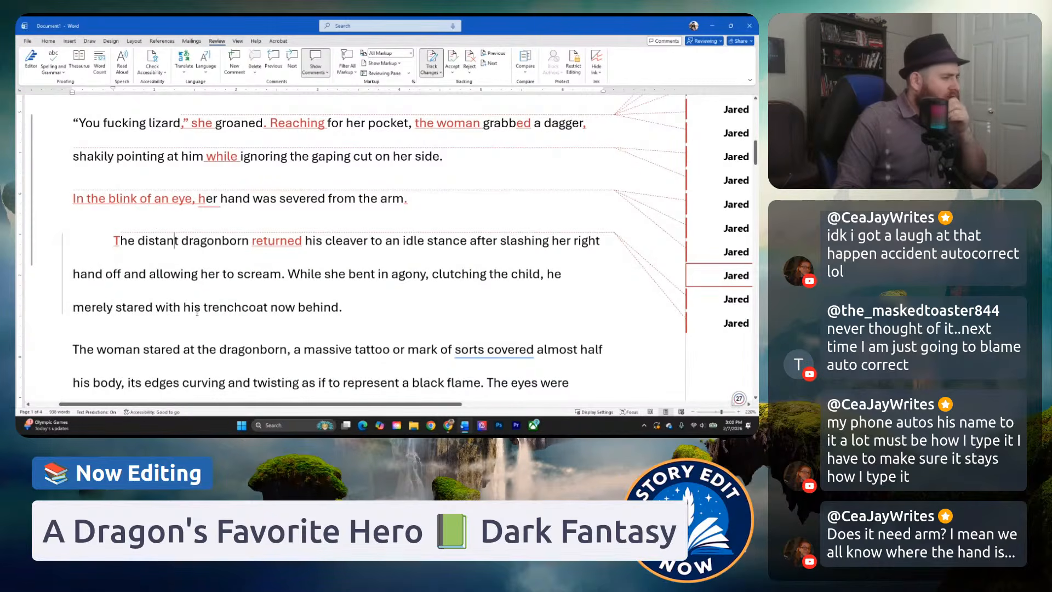
left_click_drag(157, 308, 255, 309)
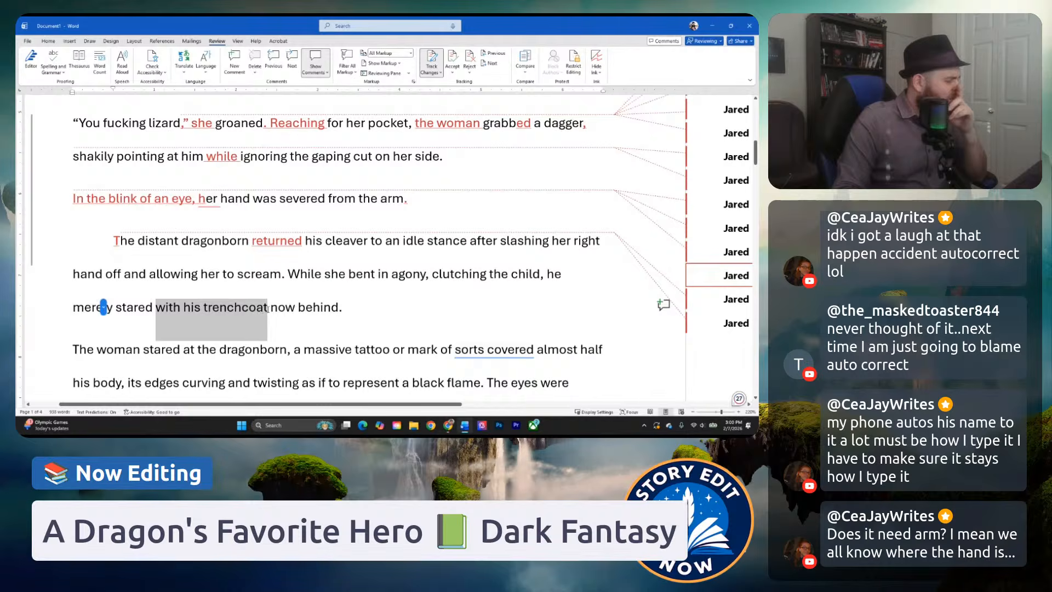
scroll(201, 307, "up", 3)
scroll(202, 307, "up", 1)
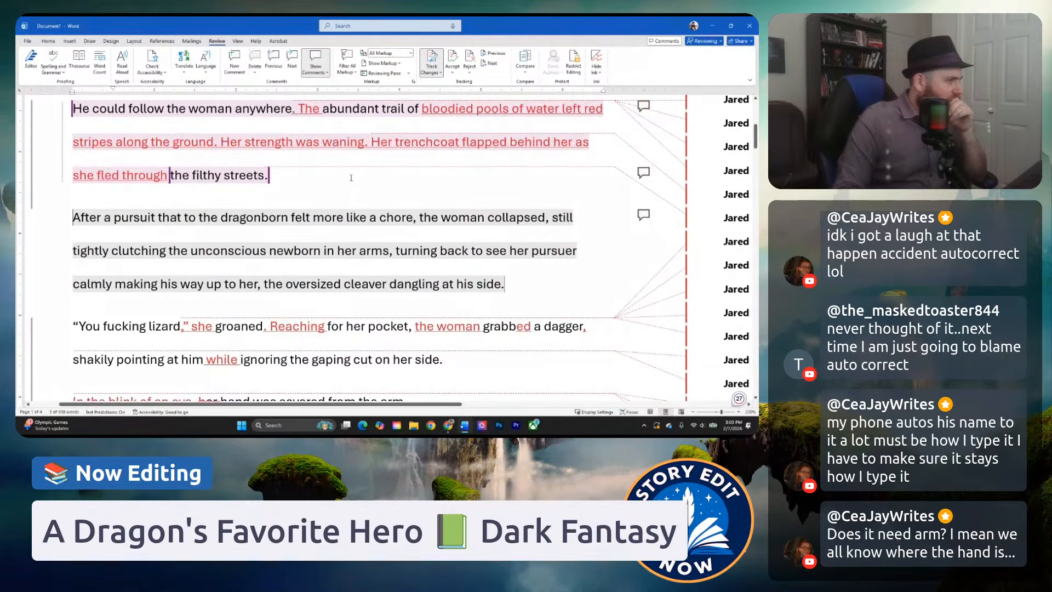
scroll(324, 192, "up", 2)
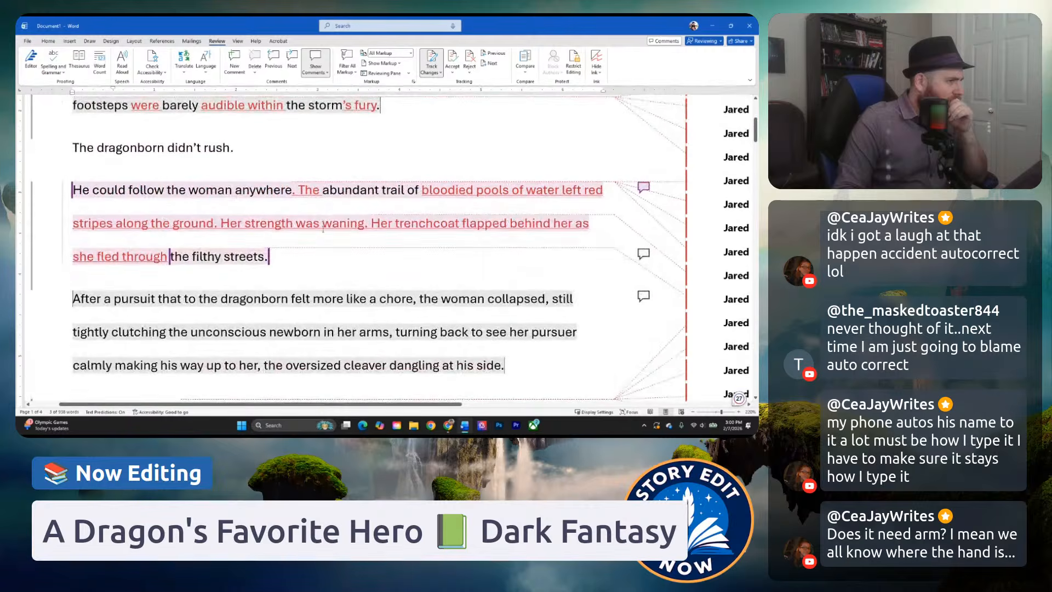
left_click(316, 258)
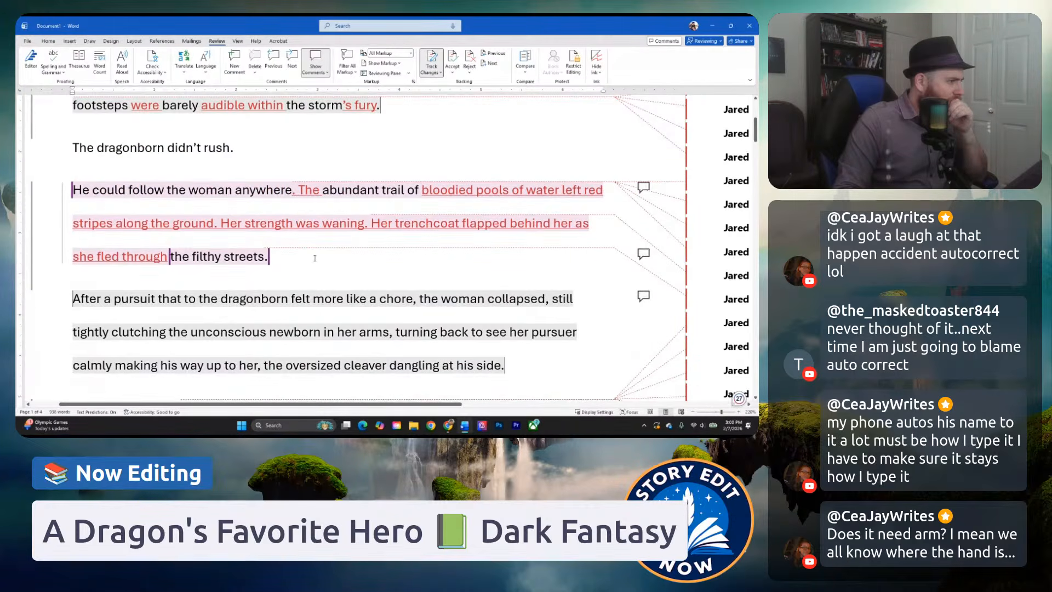
scroll(315, 258, "up", 3)
scroll(293, 301, "down", 8)
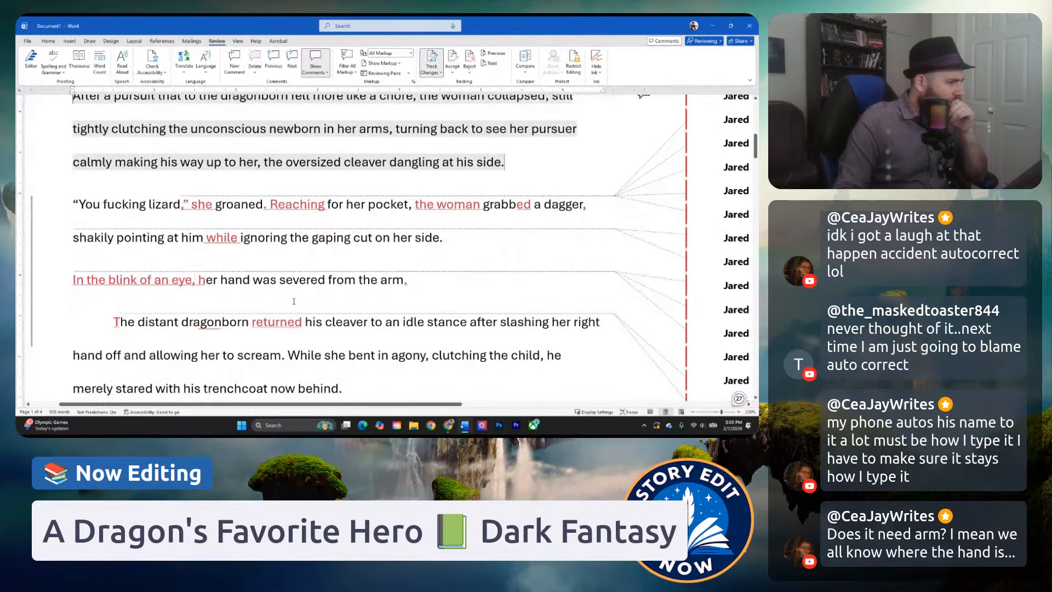
scroll(293, 301, "down", 2)
left_click(243, 244)
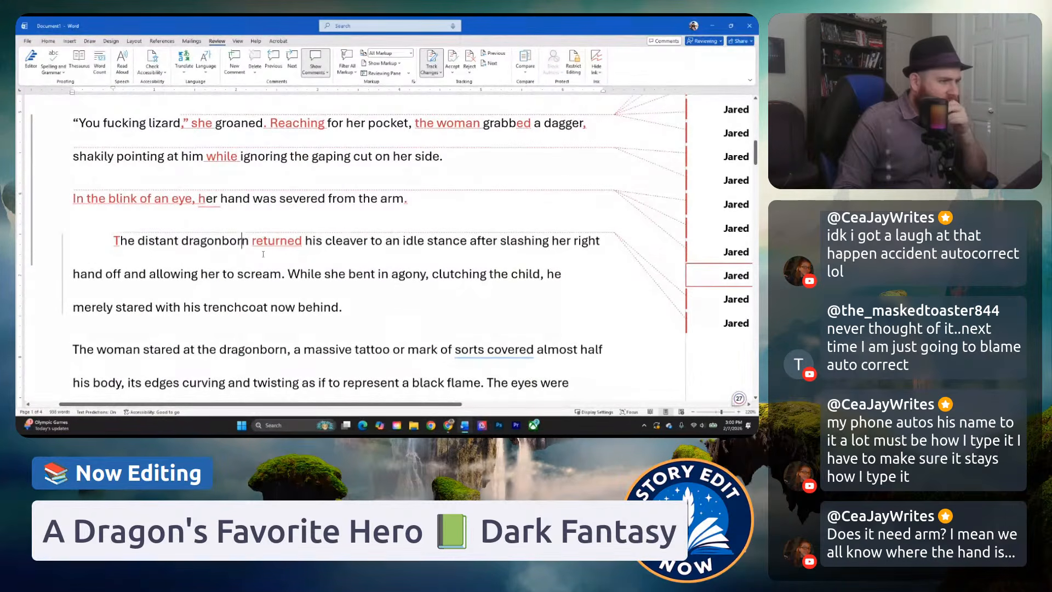
left_click(223, 281)
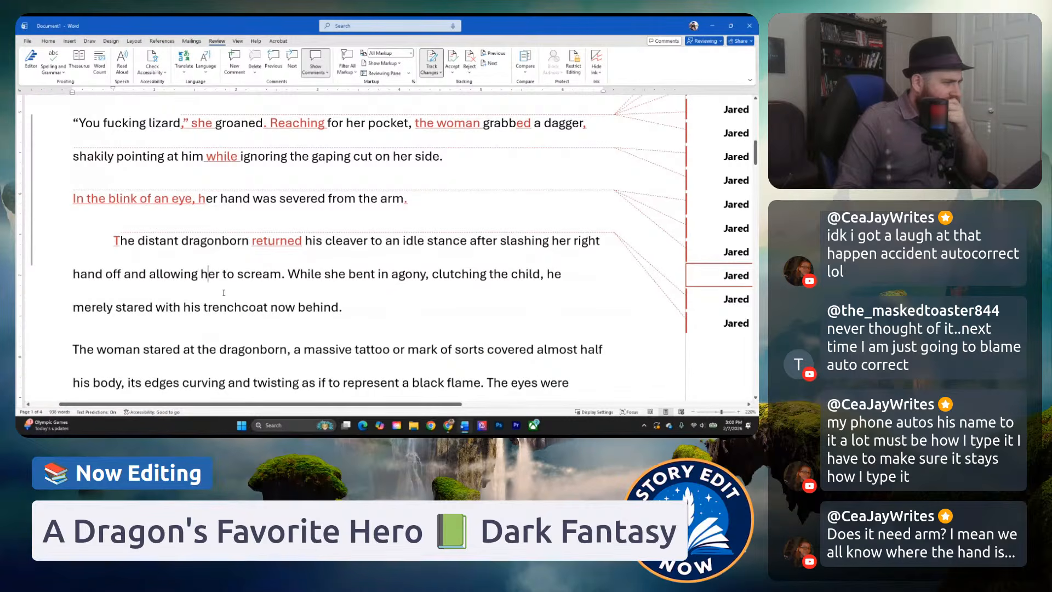
Post a comment on "clutching the child,": "Was unaware she was holding a child. Let's foreshadow that she is holding something when she is first introduced.".
scroll(446, 259, "down", 1)
left_click_drag(433, 234, 527, 243)
right_click(527, 243)
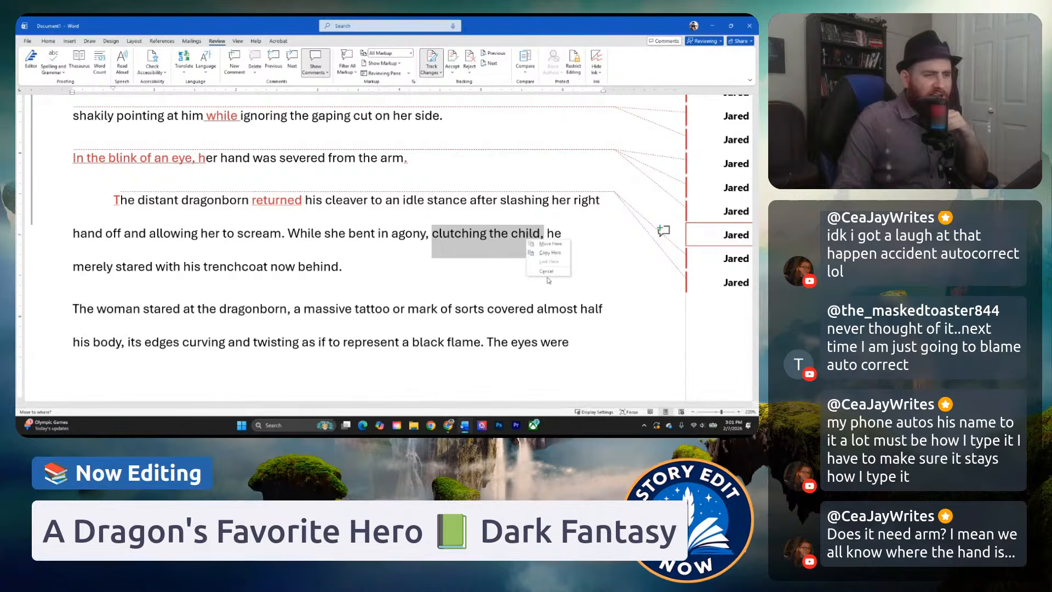
left_click(434, 235)
left_click(433, 235)
left_click_drag(433, 234, 544, 235)
right_click(543, 236)
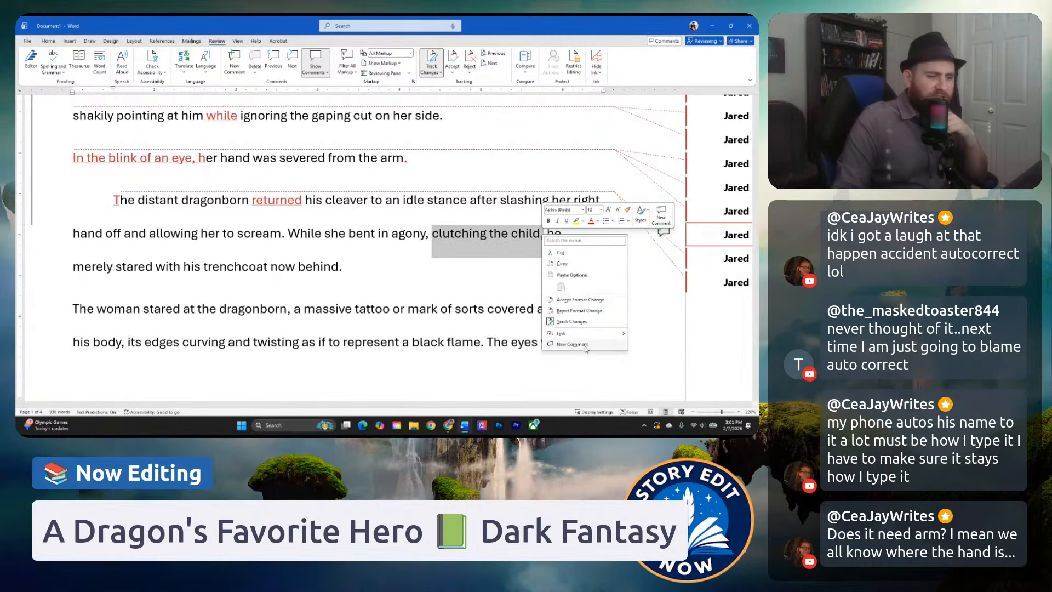
left_click(585, 345)
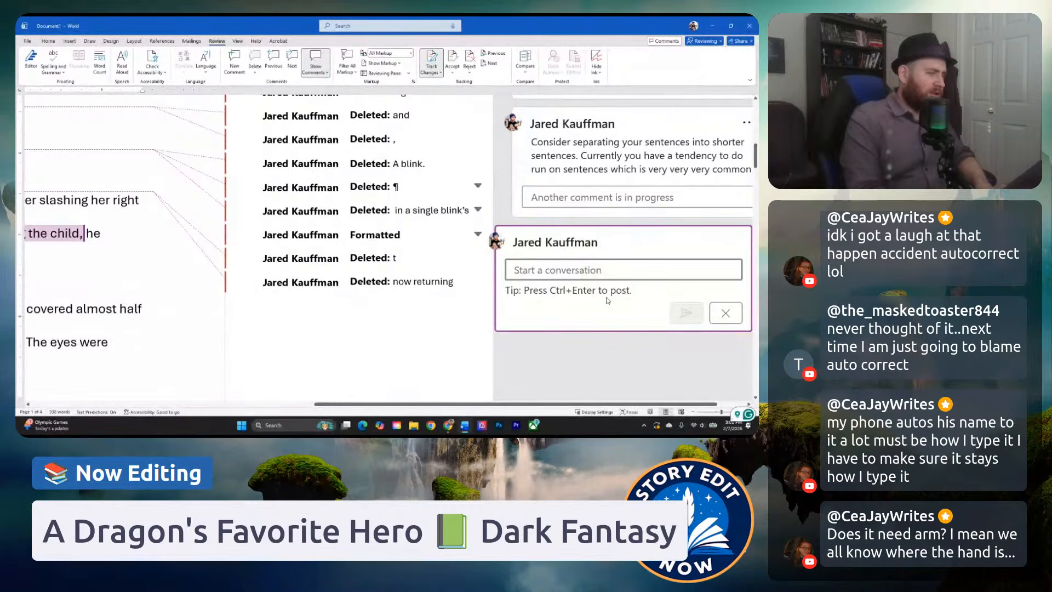
type("Was unaware sh")
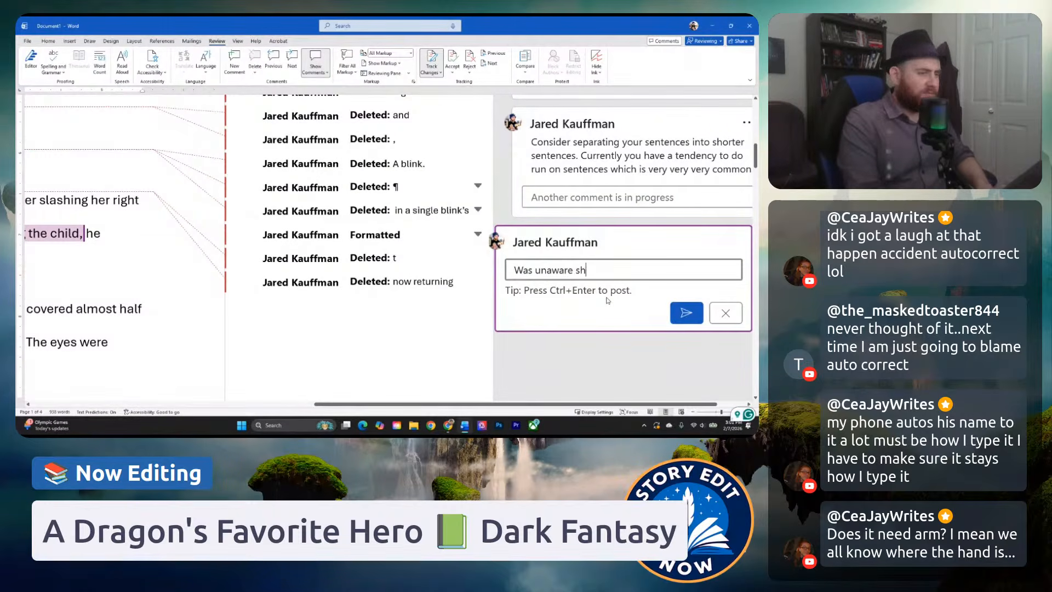
type("e was holding a chi")
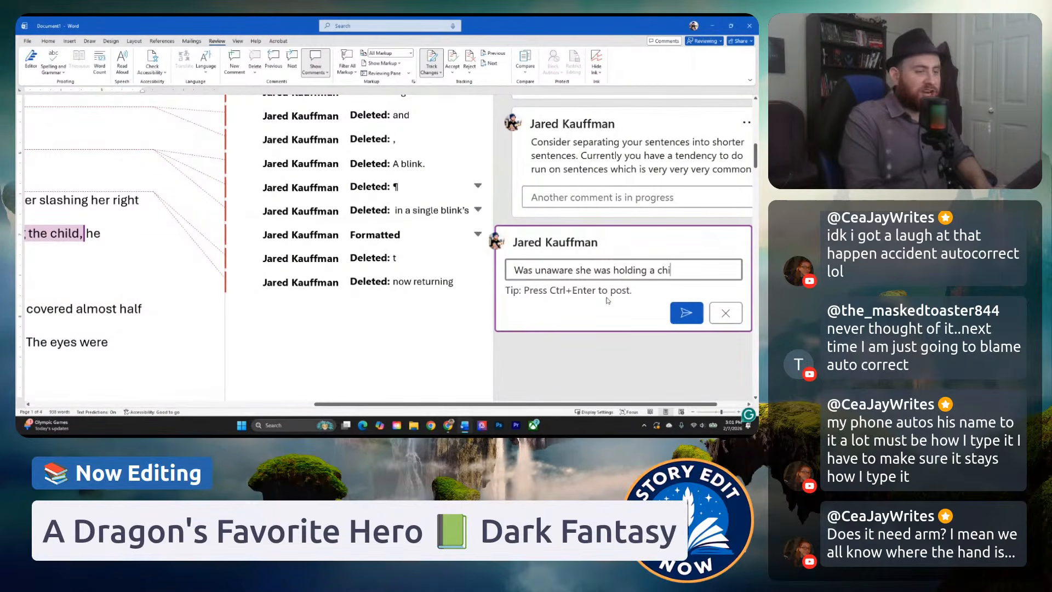
type("ld. Le")
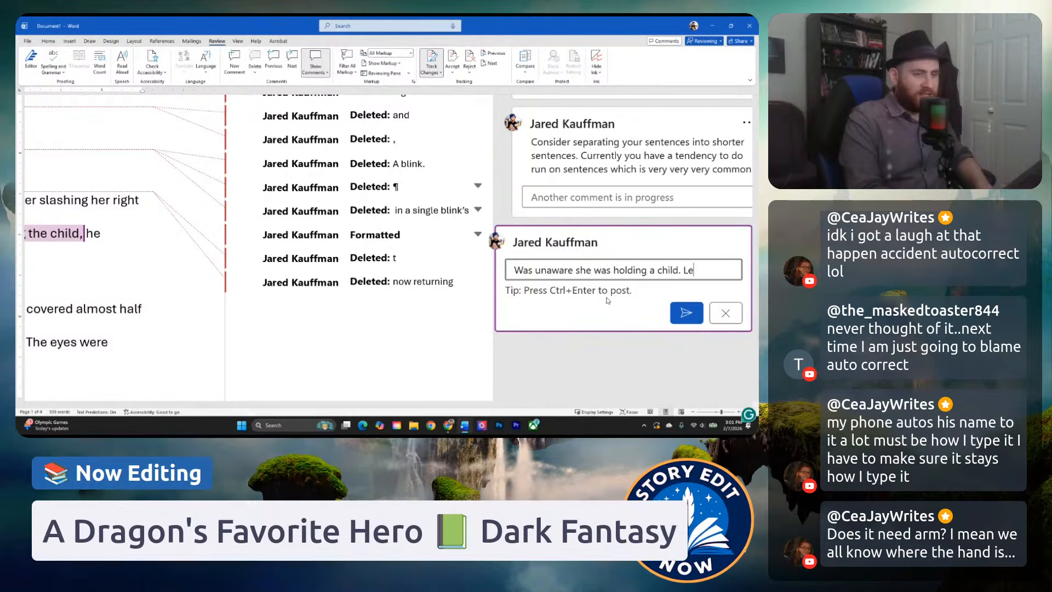
type("t's foreshadow this")
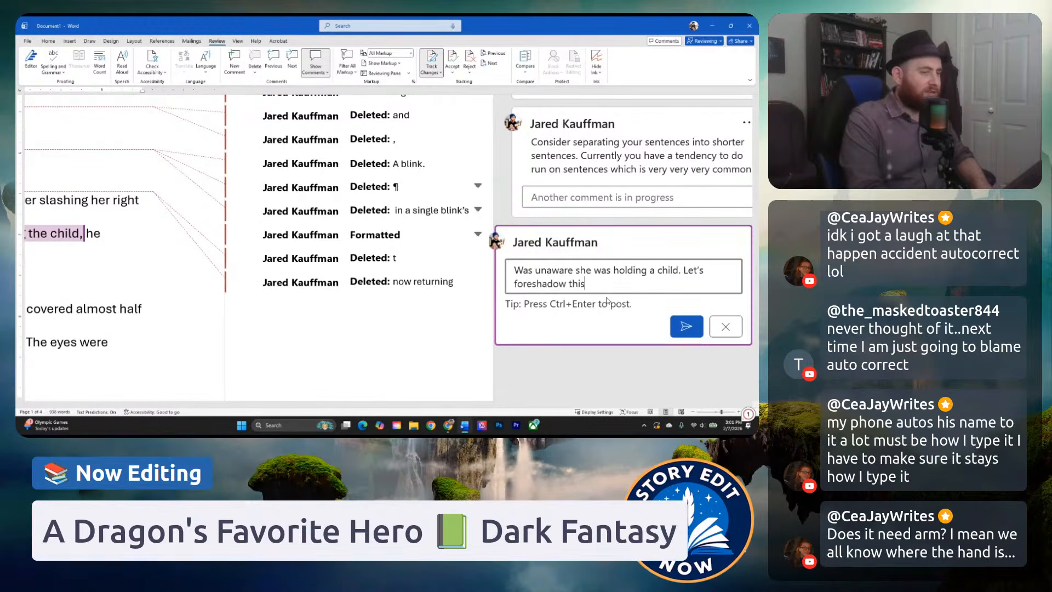
key("BackSpace")
key("BackSpace")
type("at she i")
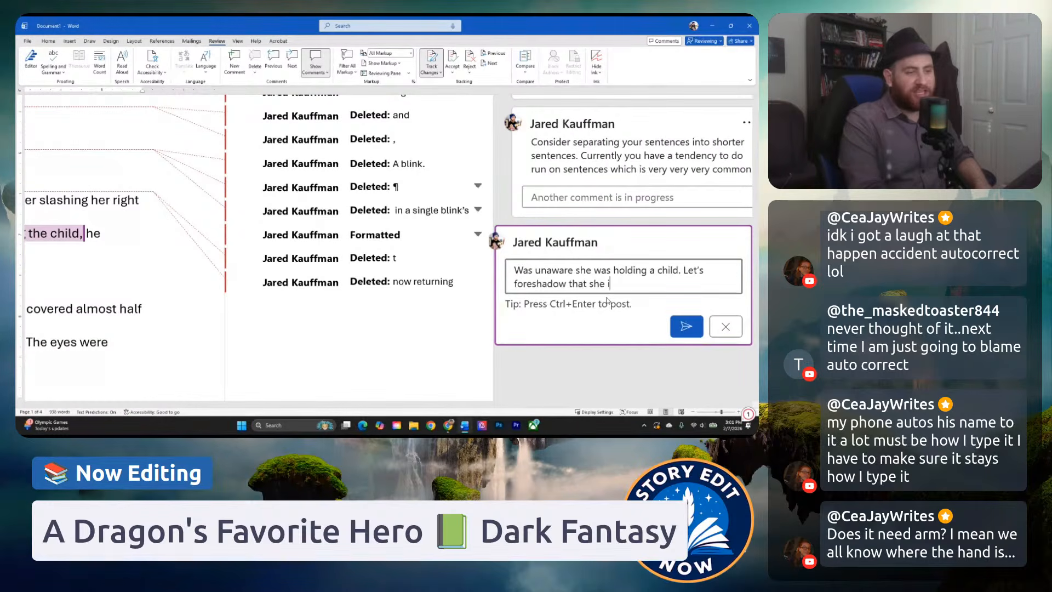
type("s holding something")
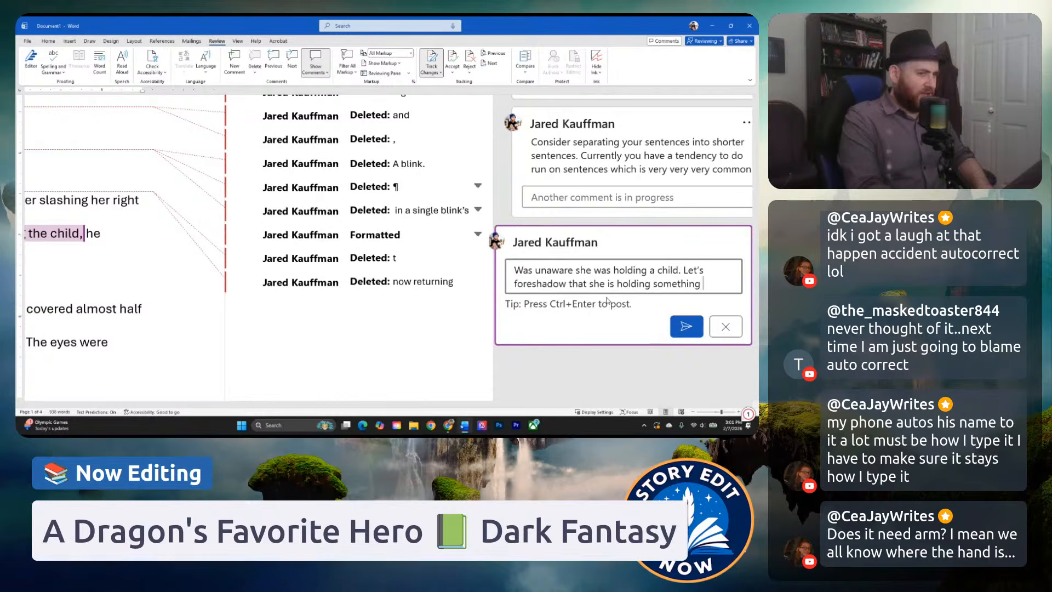
type(" when she i s first in")
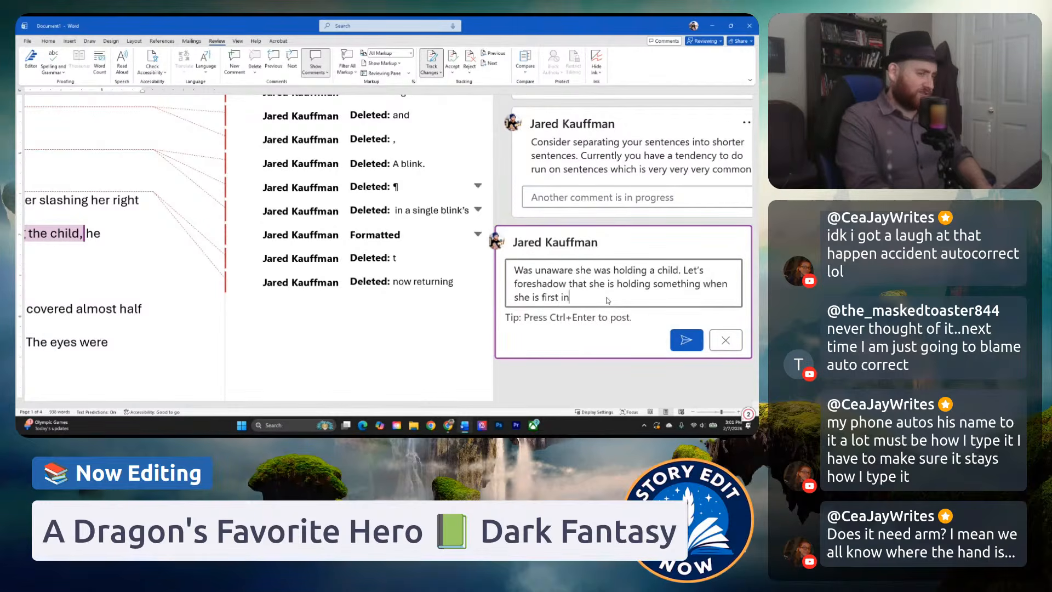
type("troduced.")
key("ctrl+Return")
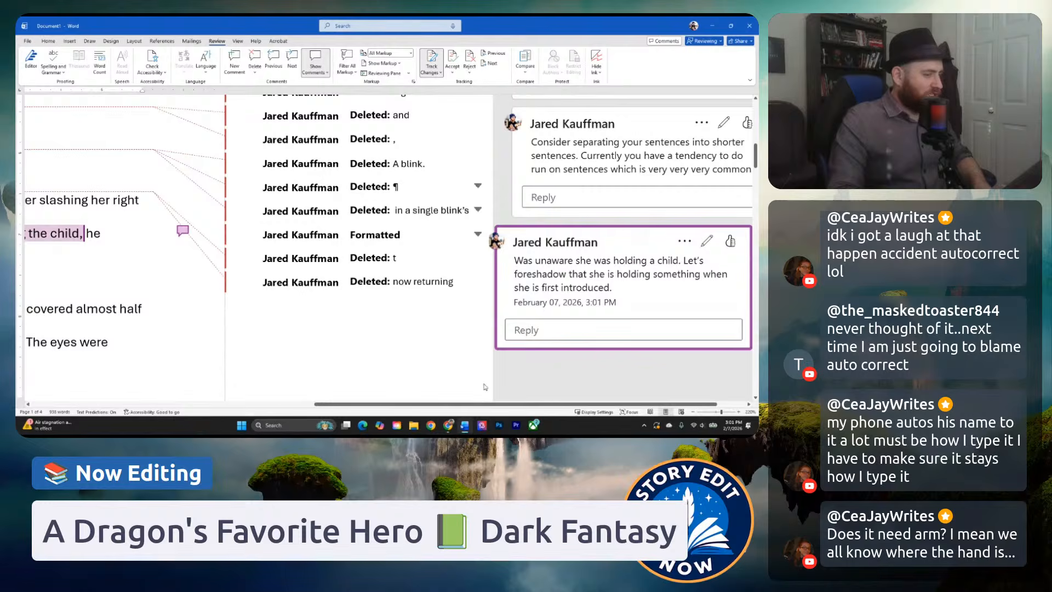
Read the lines after "clutching the child," and the sentence where the woman stares at the dragonborn's massive tattoo for wording problems.
scroll(485, 387, "left", 10)
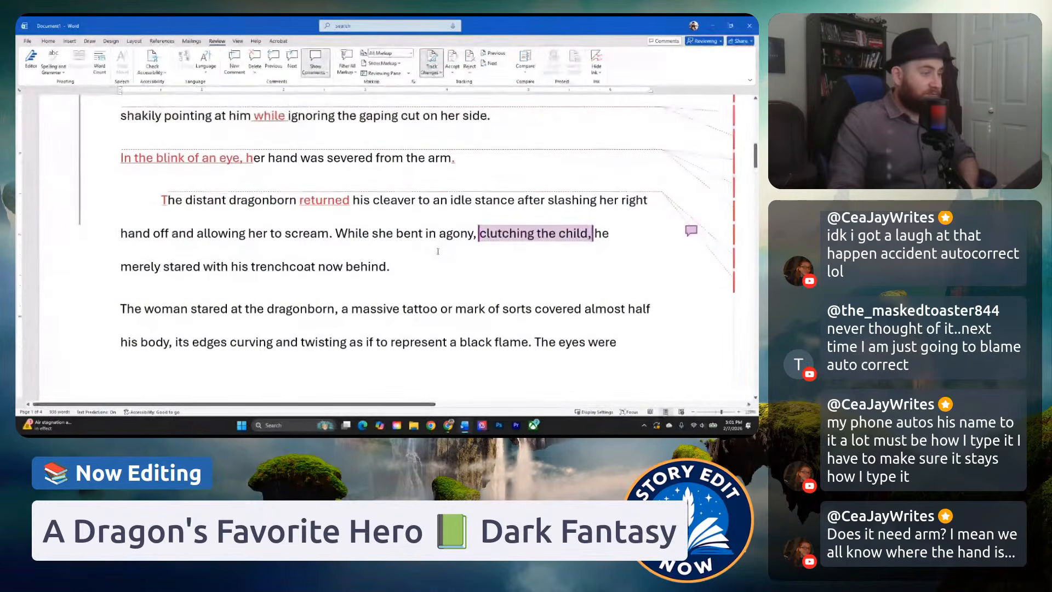
left_click(394, 242)
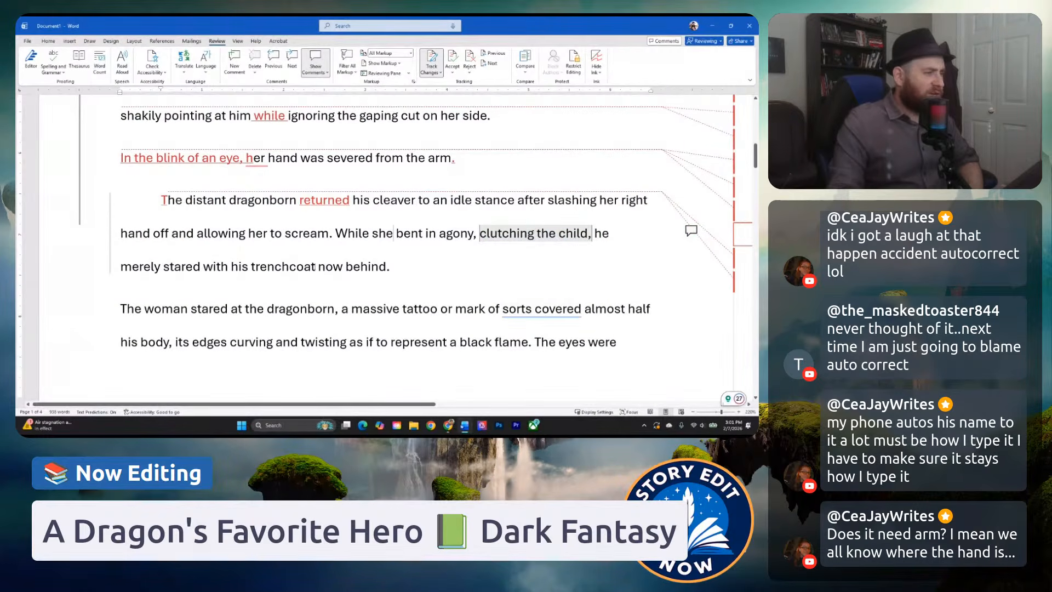
left_click(446, 272)
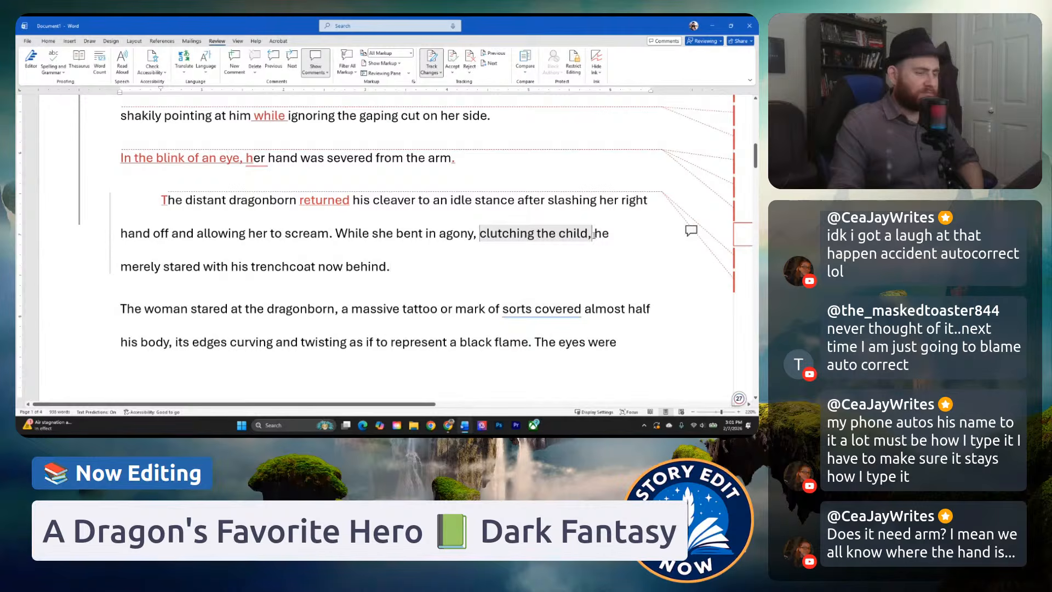
scroll(576, 270, "down", 1)
left_click(342, 271)
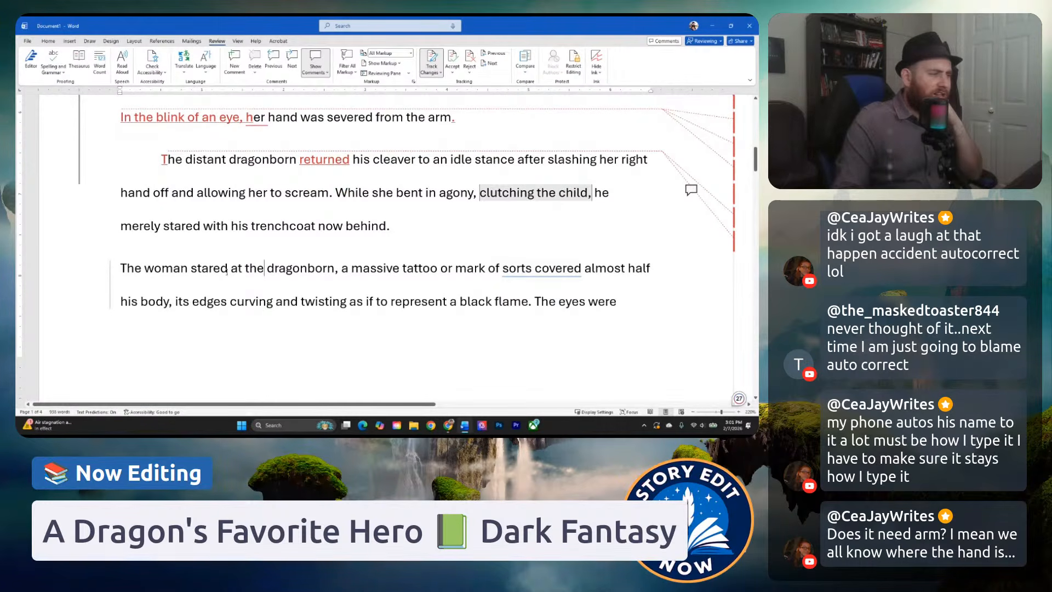
left_click_drag(229, 271, 190, 271)
left_click(209, 269)
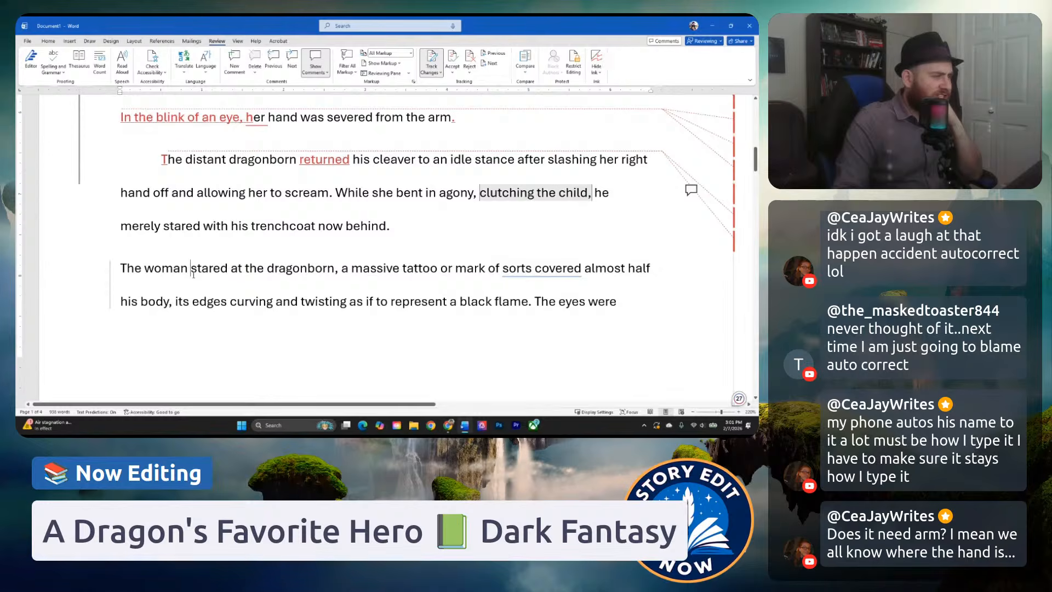
scroll(178, 271, "down", 1)
scroll(178, 270, "down", 1)
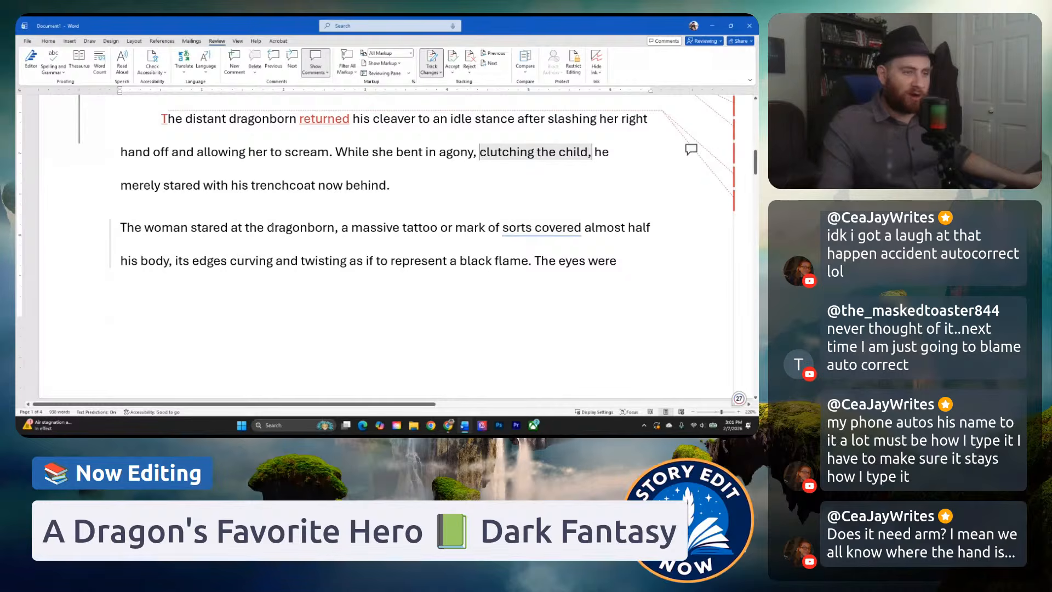
left_click(231, 262)
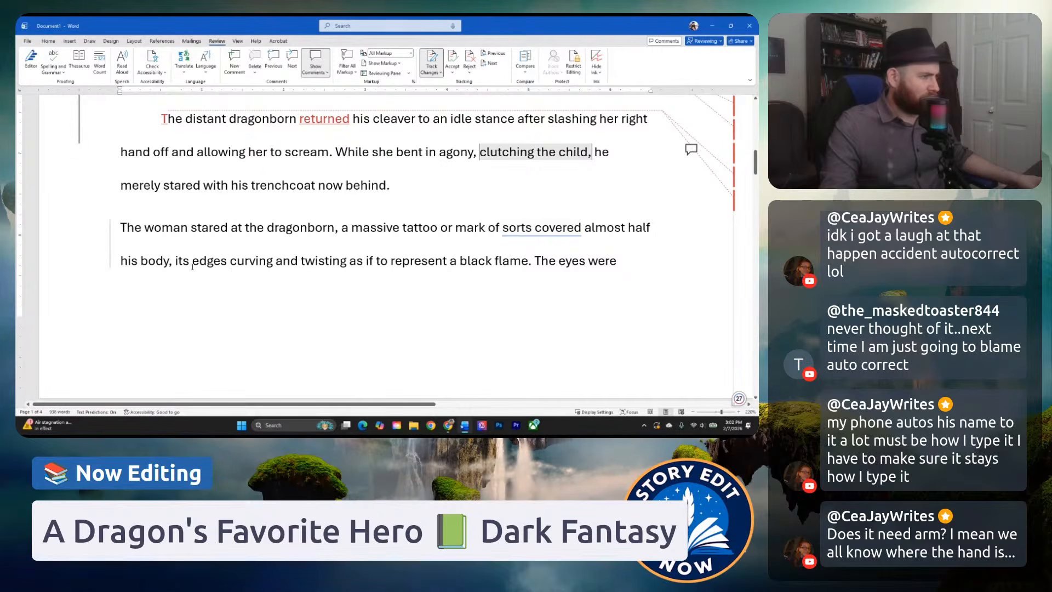
scroll(304, 269, "down", 1)
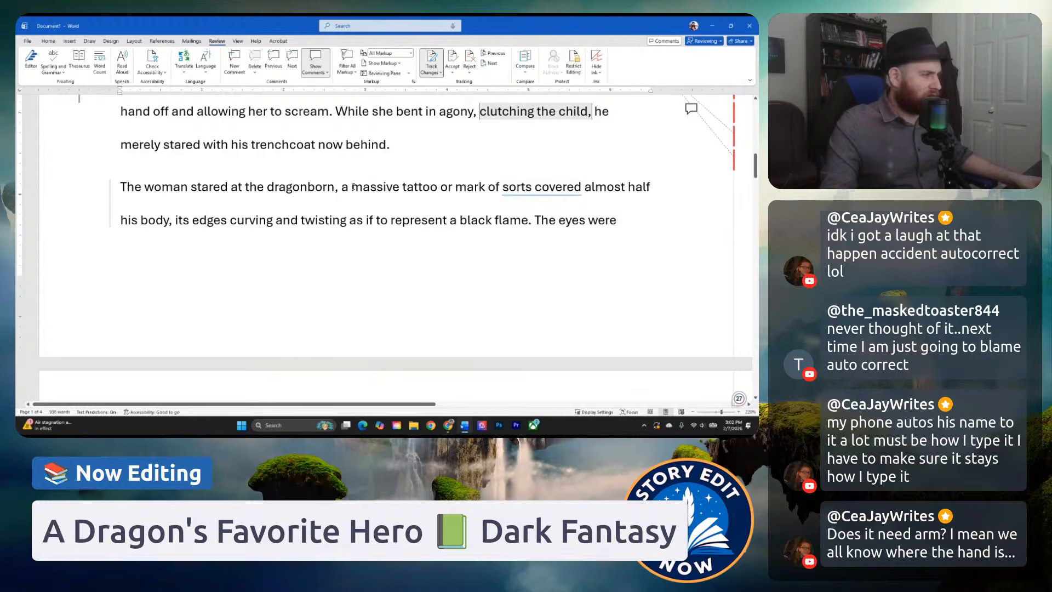
Post the comment "Tattoo is really cool!" on the tattoo description from "massive tattoo or mark" to "a black flame".
left_click_drag(351, 187, 488, 214)
left_click(512, 351)
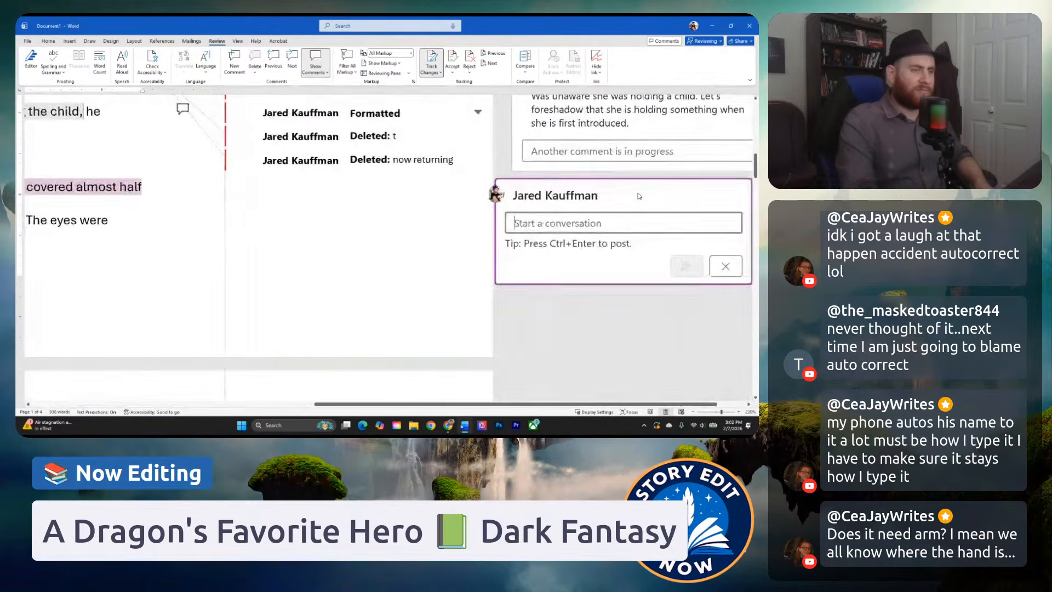
type("Tattoo i")
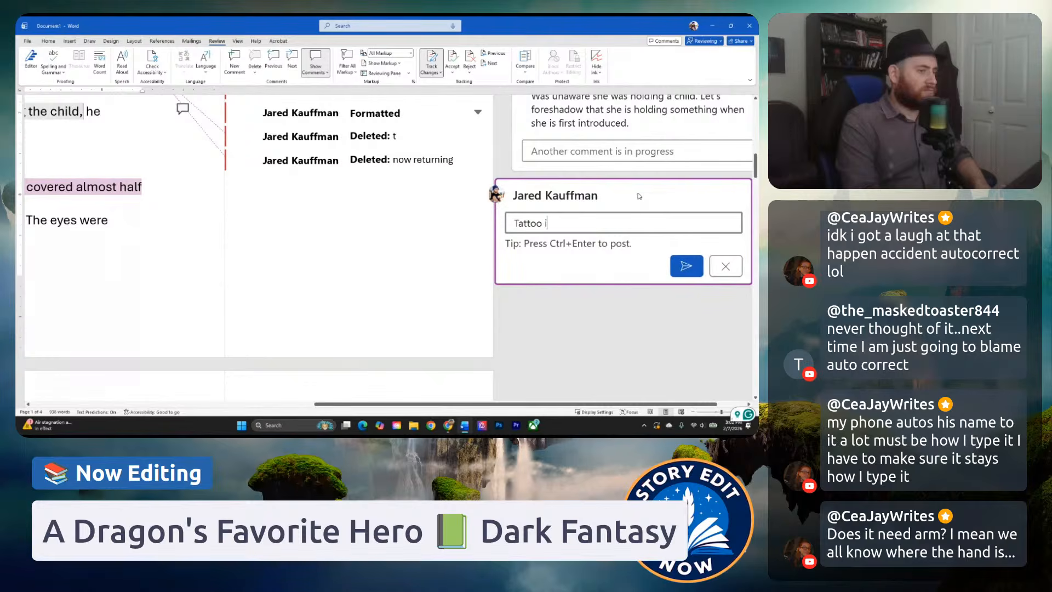
type("s really cool!")
key("ctrl+Return")
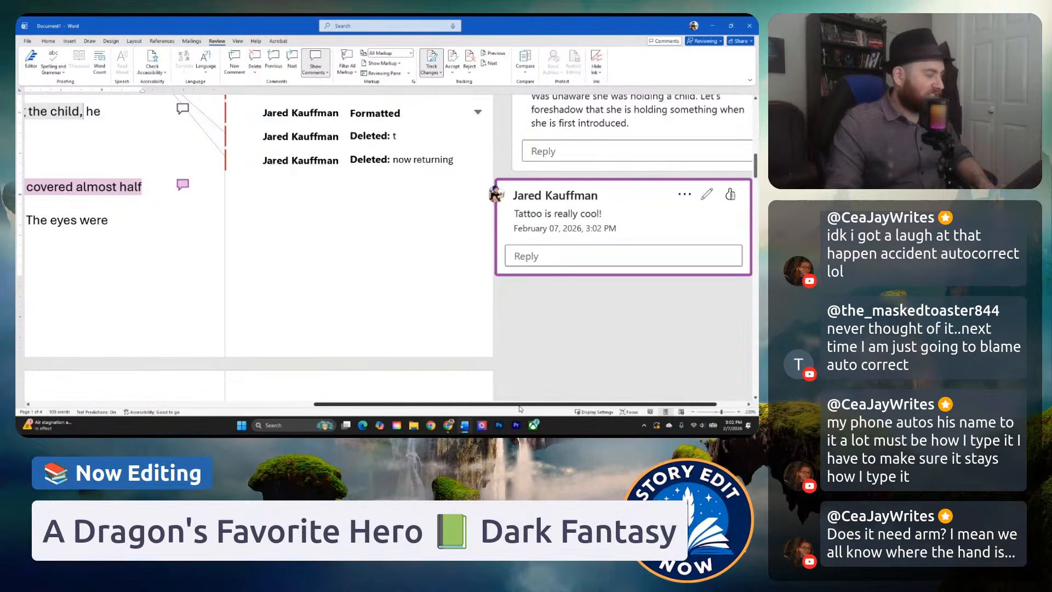
Read from "The eyes were shining a warm golden color" through the "Murderer-" paragraph to "The blade returned", checking how the killing is described.
left_click_drag(521, 405, 250, 388)
scroll(289, 263, "down", 4)
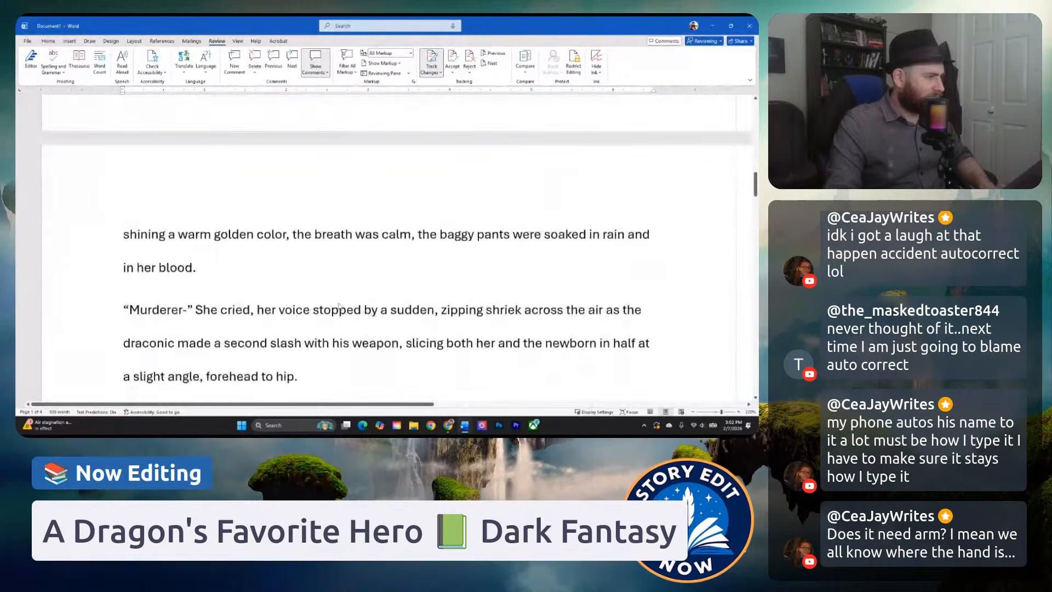
left_click(289, 267)
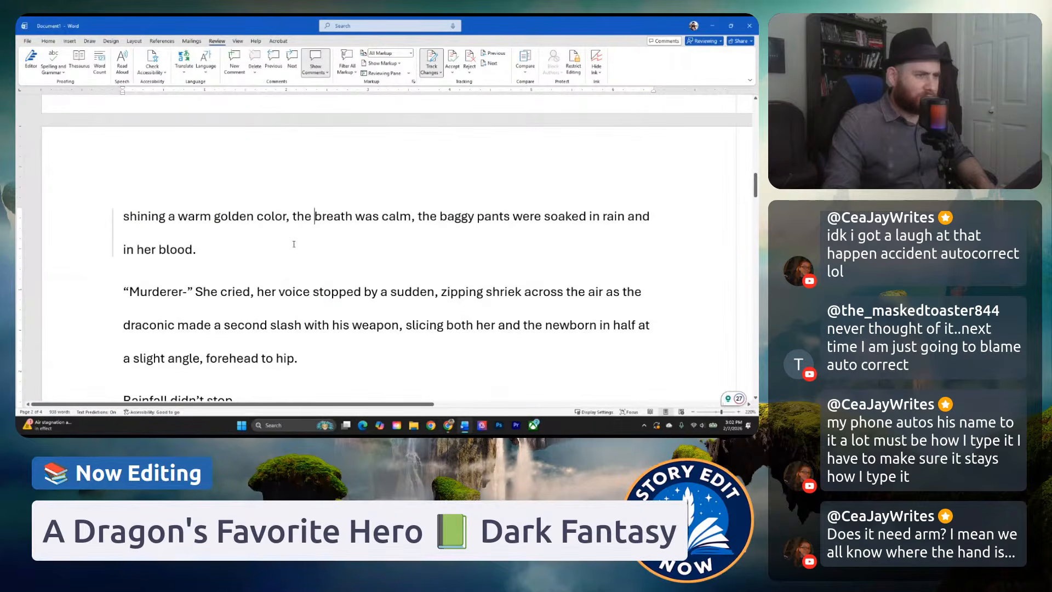
left_click(269, 253)
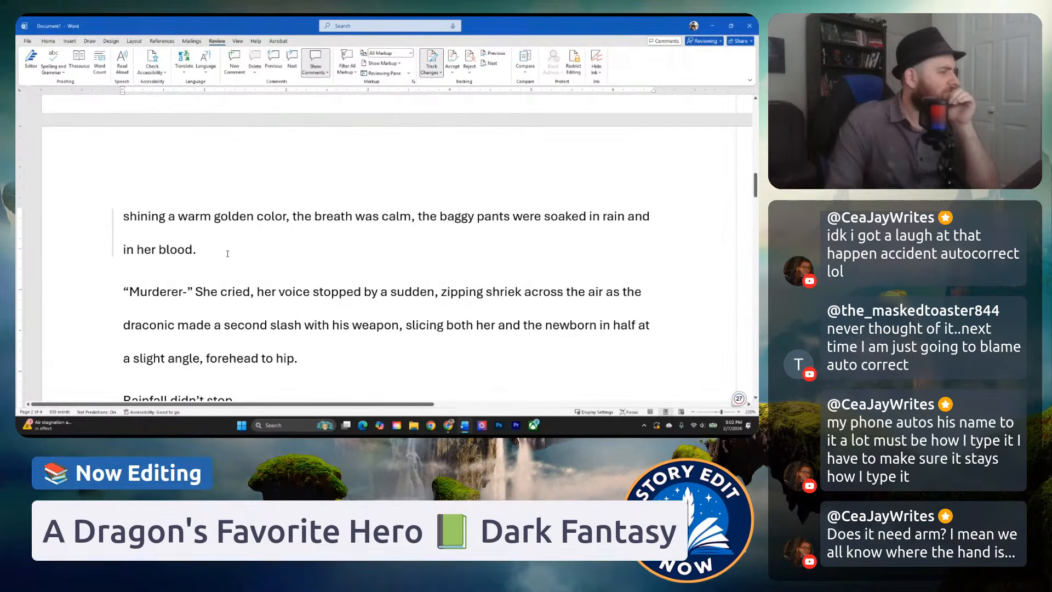
scroll(256, 271, "up", 3)
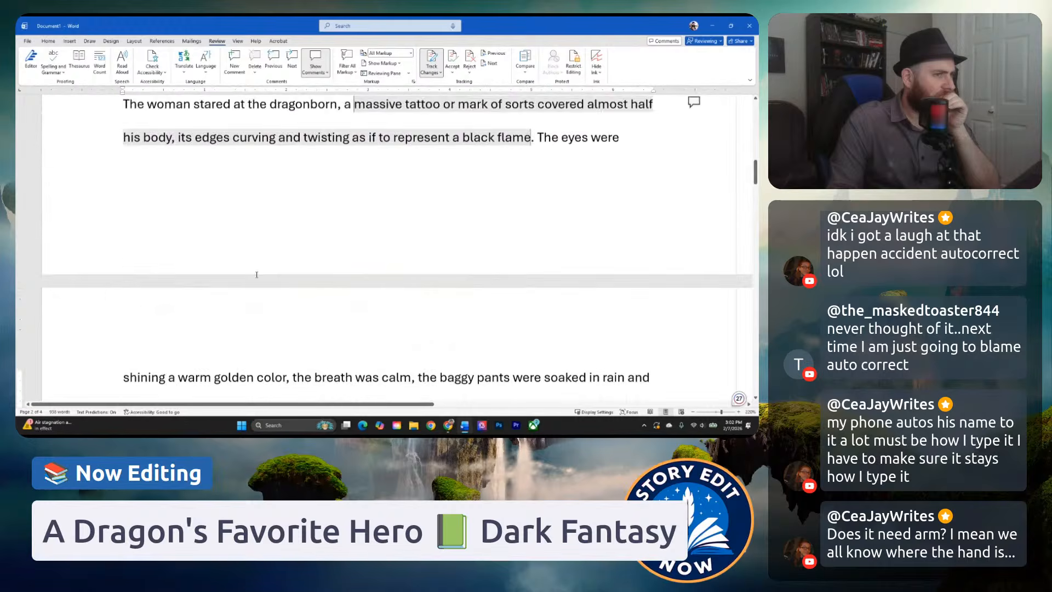
scroll(257, 274, "down", 3)
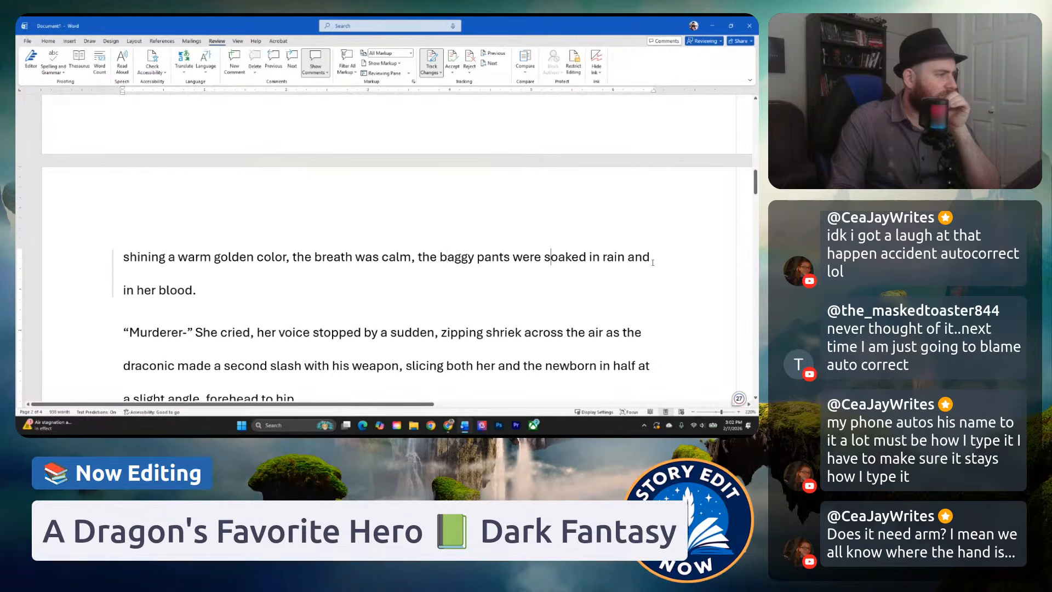
scroll(253, 294, "down", 3)
left_click(265, 211)
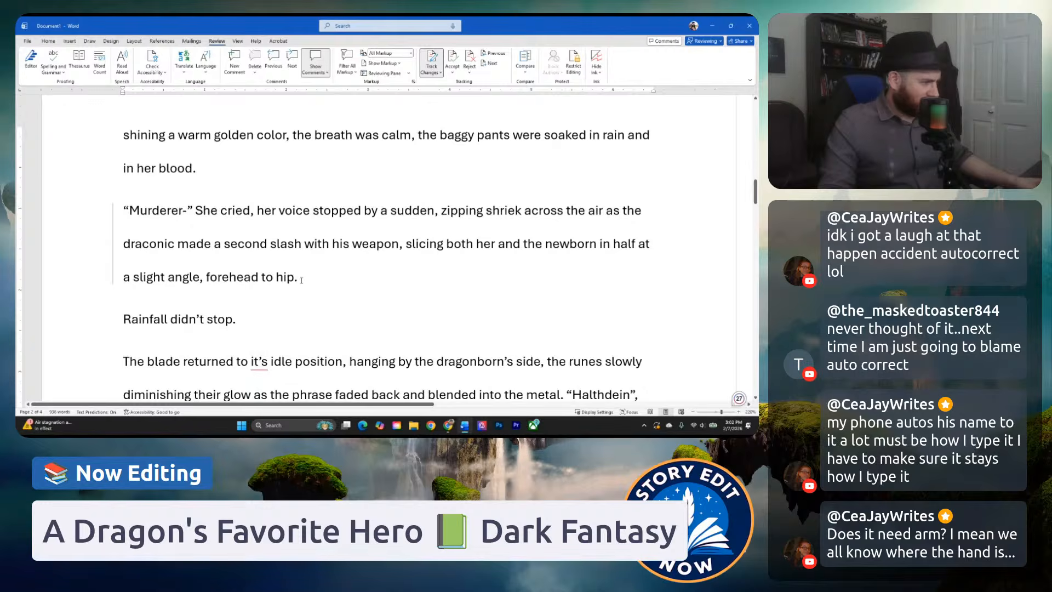
scroll(307, 272, "down", 1)
left_click(250, 243)
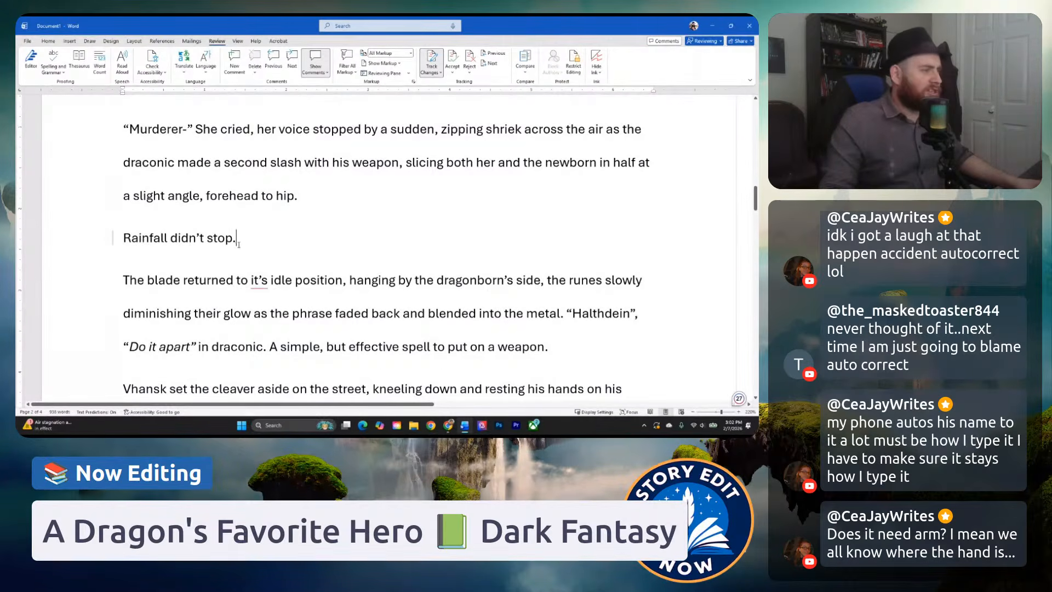
scroll(238, 244, "down", 1)
scroll(211, 283, "down", 1)
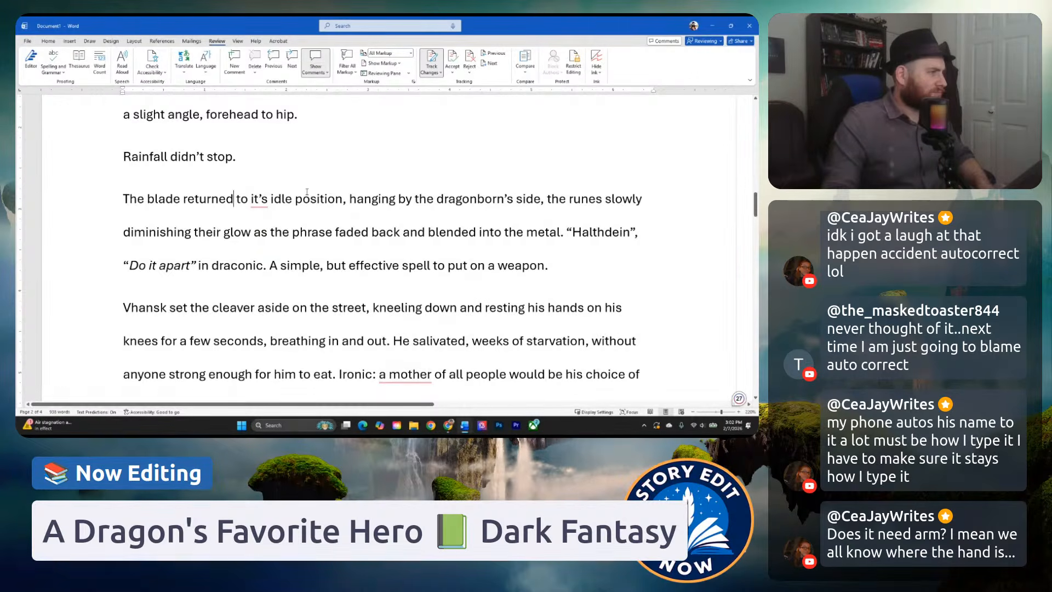
scroll(321, 201, "up", 2)
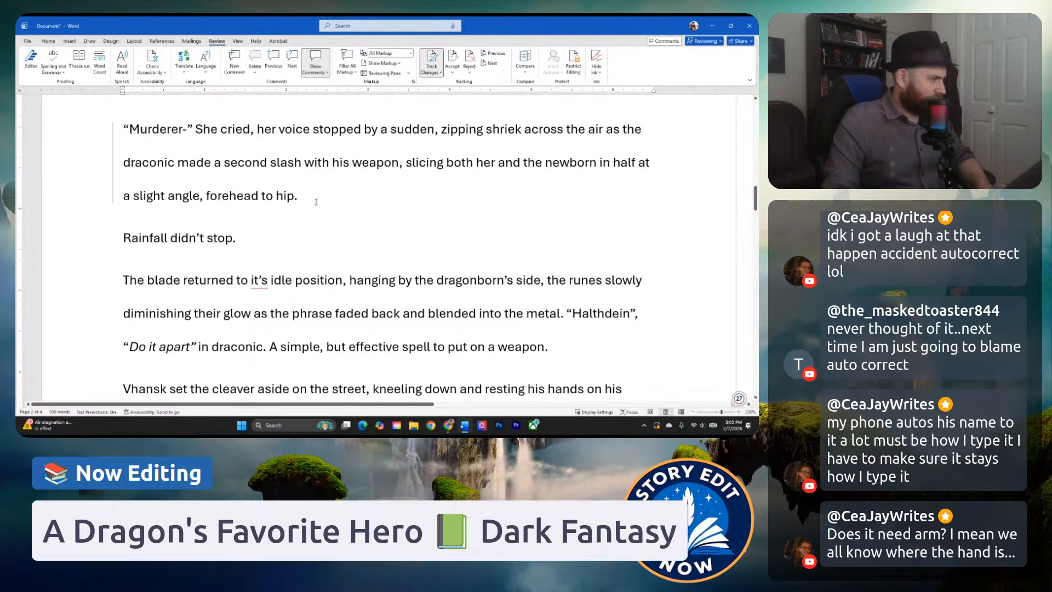
Post the comment "Do the bodies collapse to the ground" on the whole "Murderer-" paragraph ending in "forehead to hip.".
left_click_drag(316, 202, 124, 126)
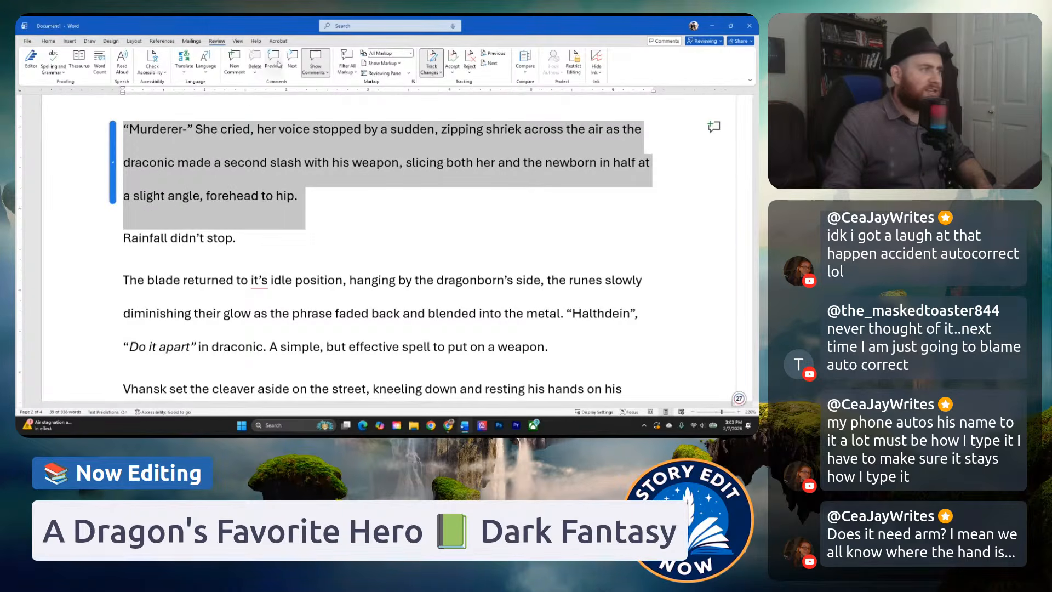
left_click(235, 61)
type("Do")
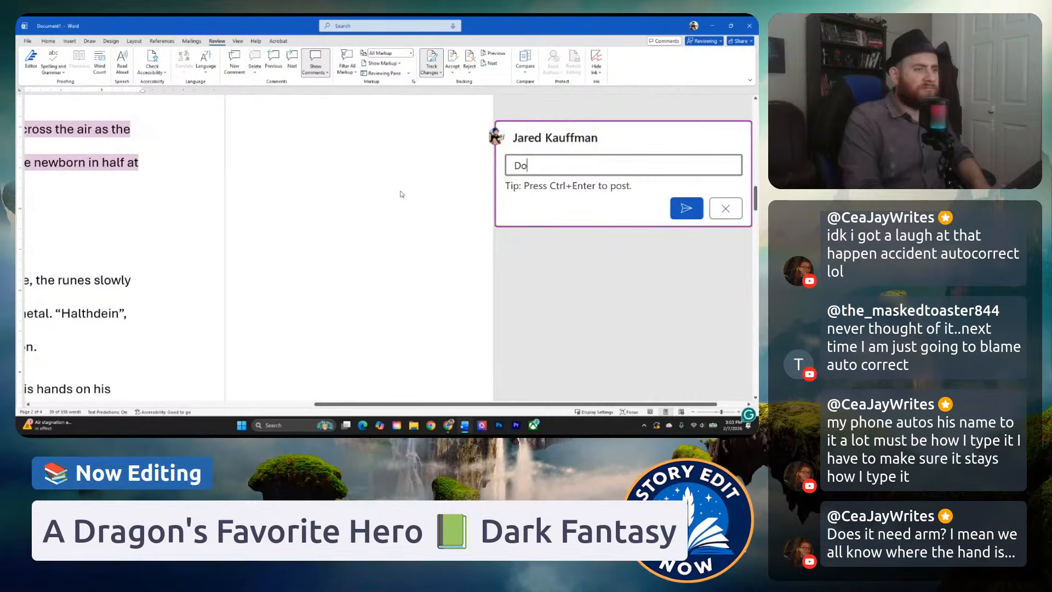
type("es the body ")
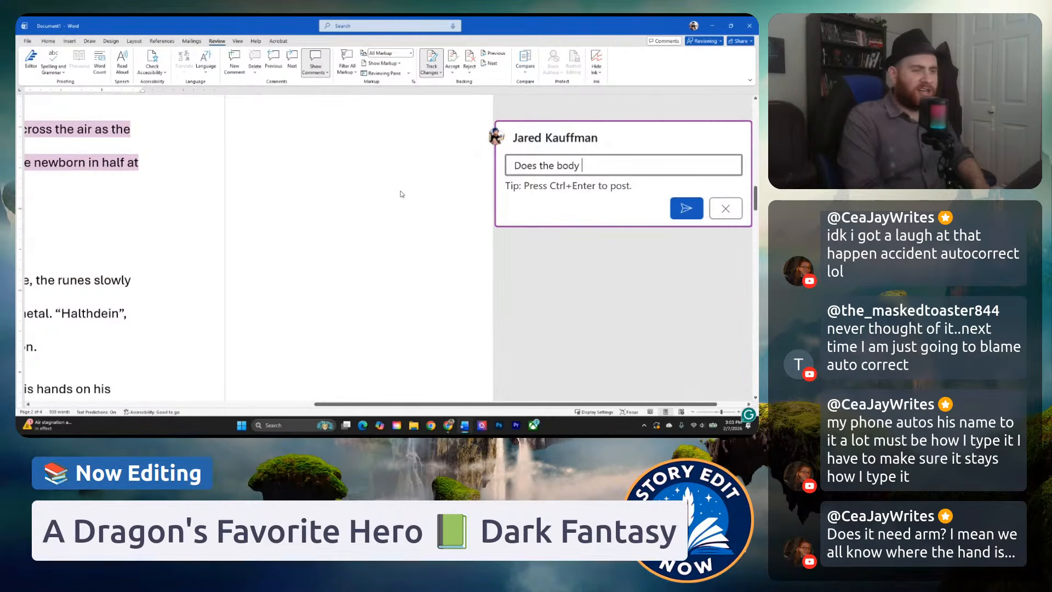
type("coll")
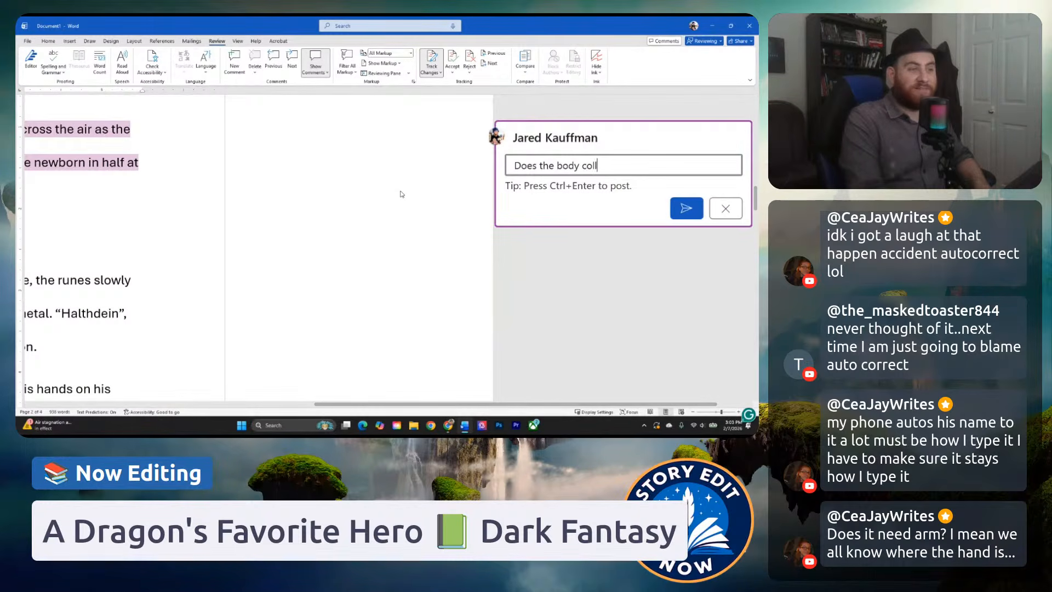
key("BackSpace")
key("BackSpace")
key("BackSpace")
key("BackSpace")
key("BackSpace")
key("BackSpace")
key("BackSpace")
key("BackSpace")
key("BackSpace")
key("BackSpace")
key("BackSpace")
key("BackSpace")
key("BackSpace")
key("BackSpace")
key("BackSpace")
type("the ")
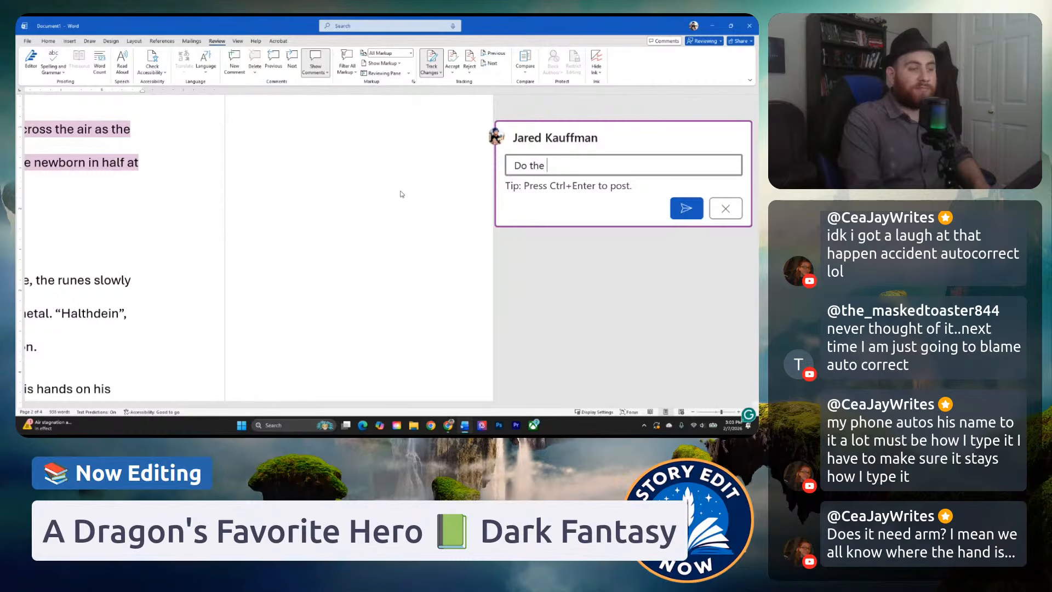
type("bodies collapse to the ground")
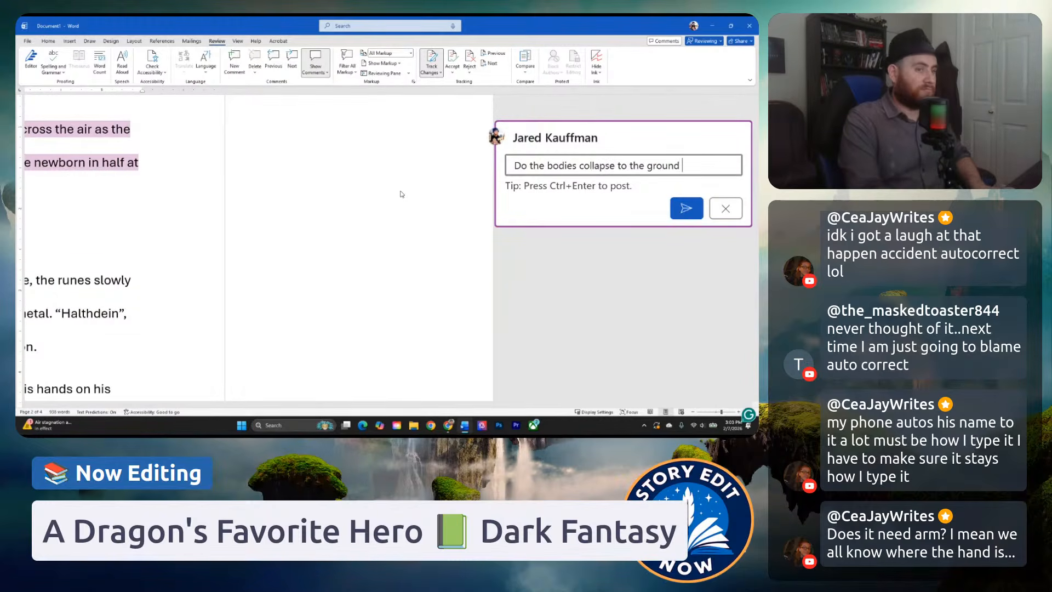
key("ctrl+Return")
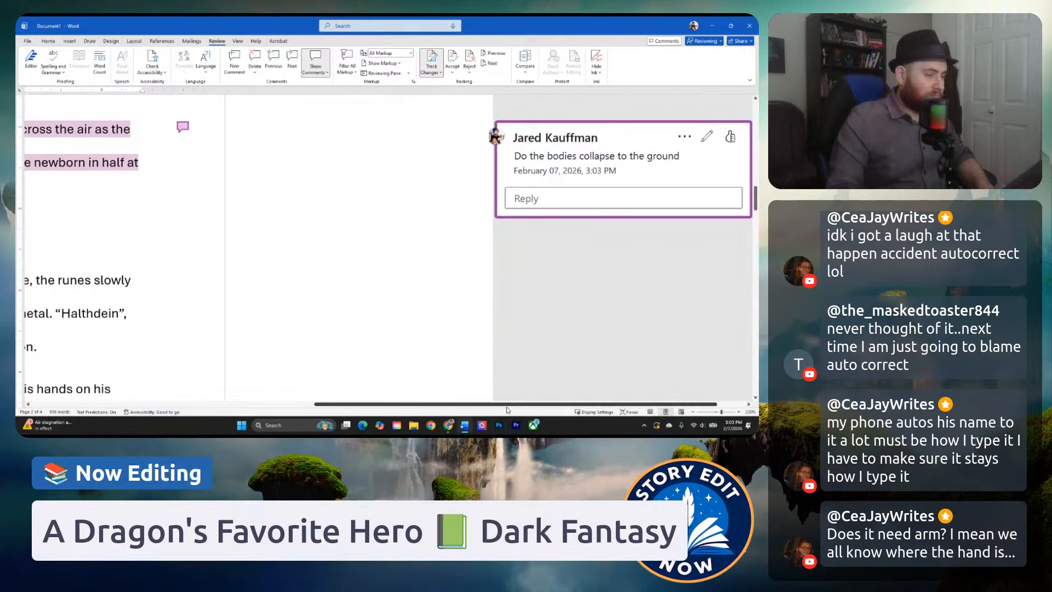
Examine the paragraph about the blade returning to its idle position and its fading runes, comparing it with the preceding "Murderer-" paragraph.
left_click_drag(508, 404, 246, 400)
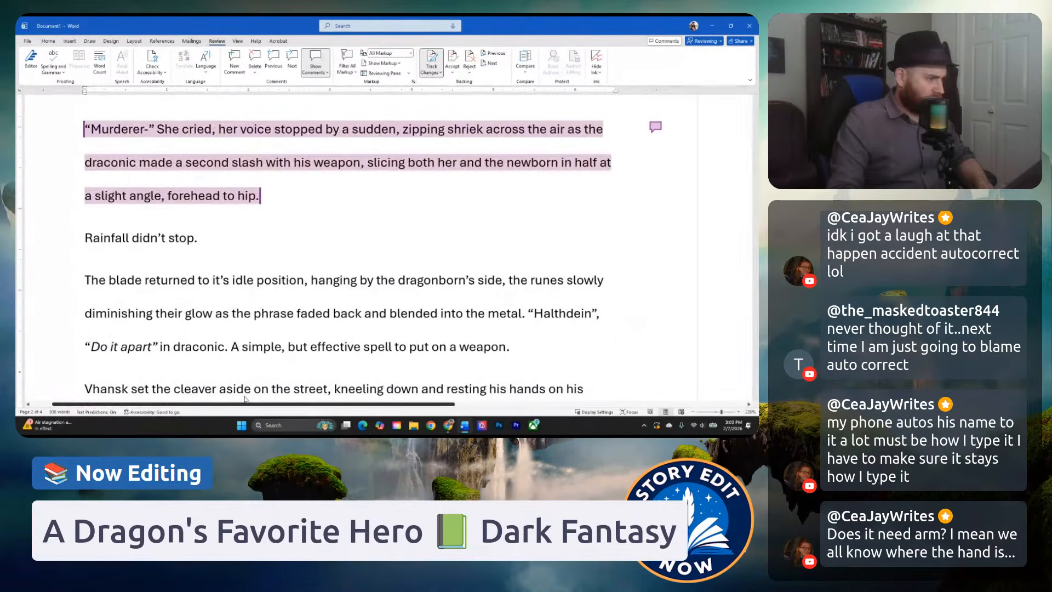
scroll(354, 303, "down", 2)
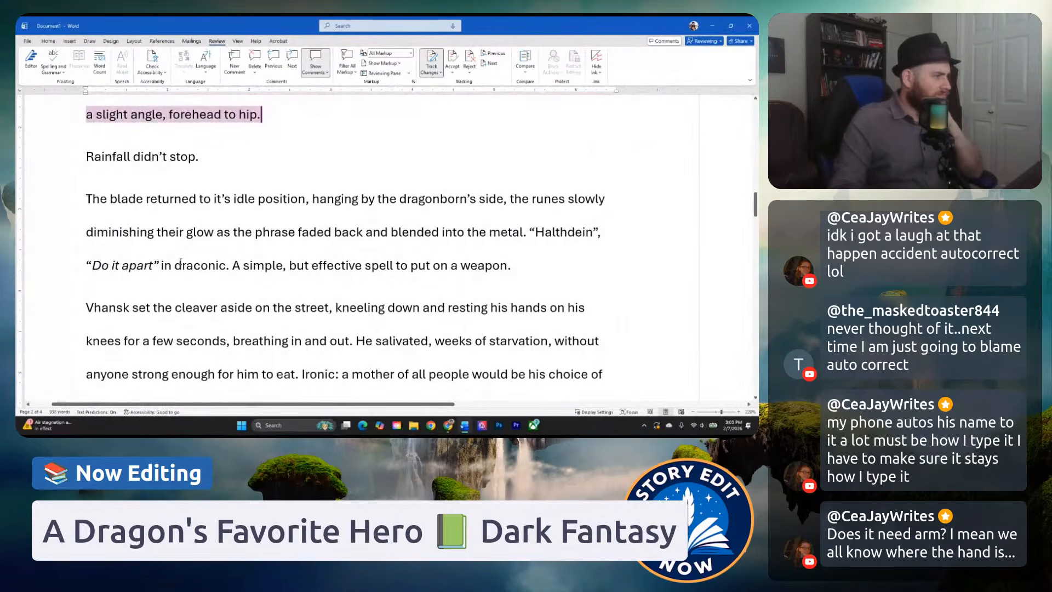
left_click(187, 233)
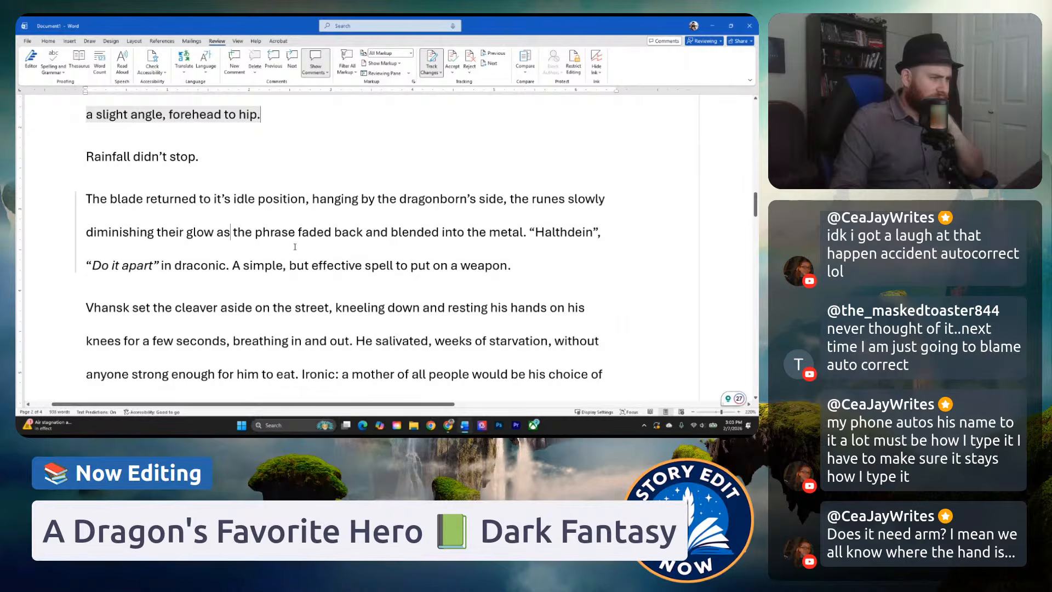
left_click(136, 211)
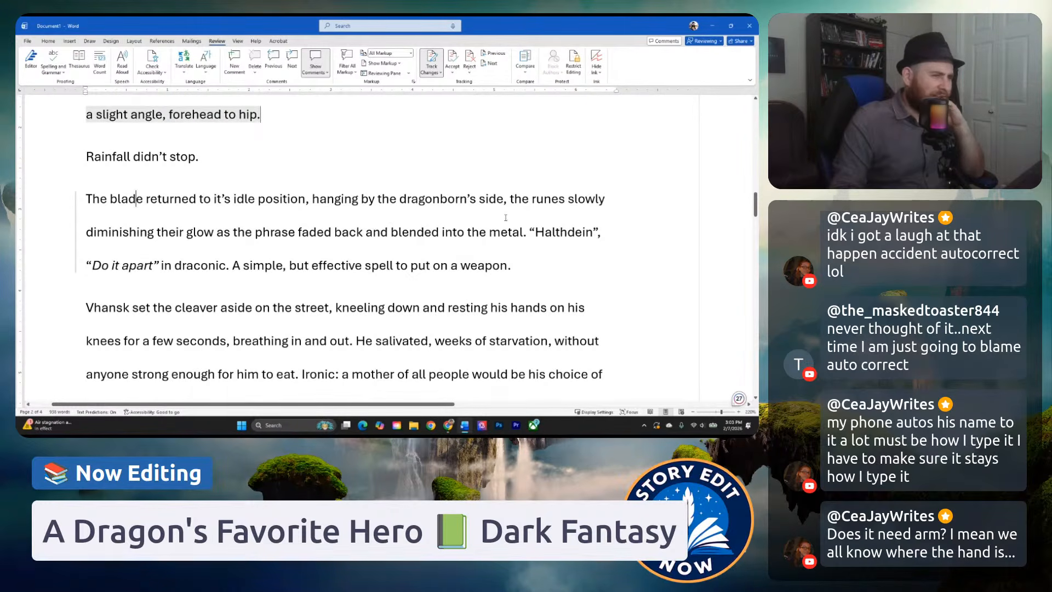
left_click(137, 231)
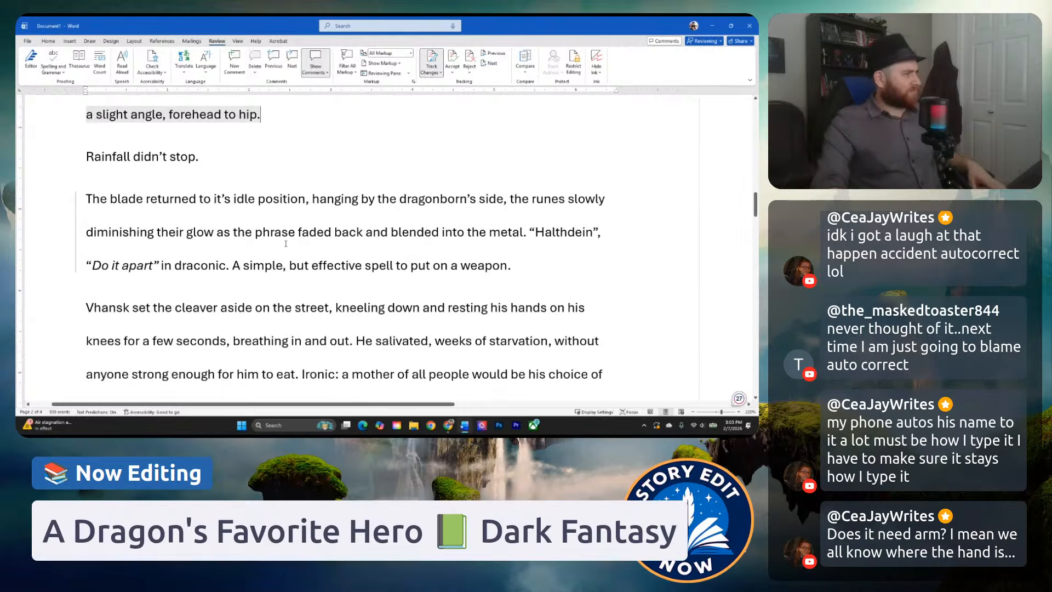
scroll(301, 241, "up", 2)
mouse_move(241, 226)
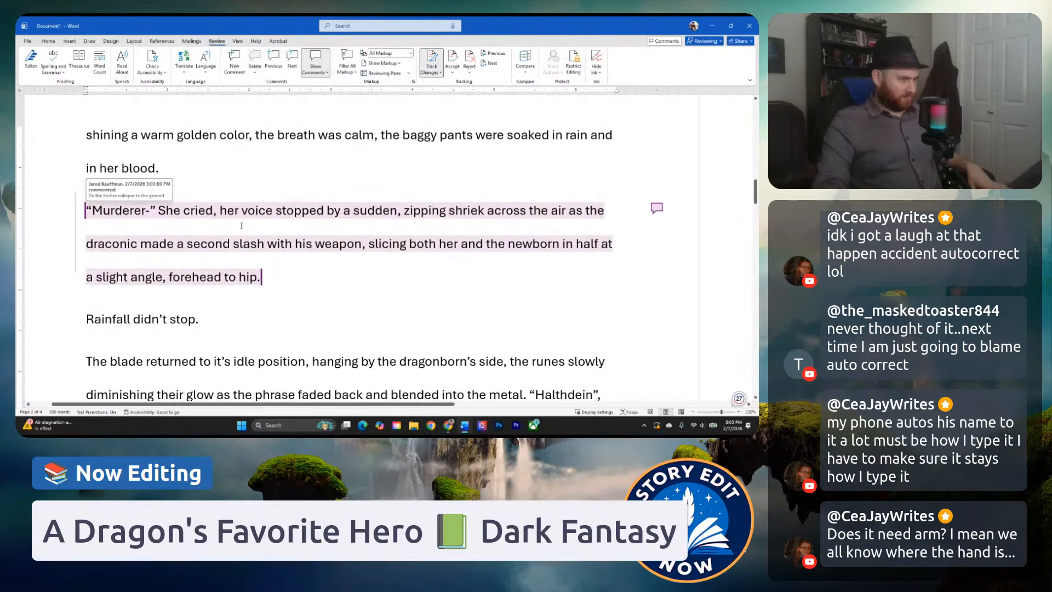
scroll(250, 230, "down", 1)
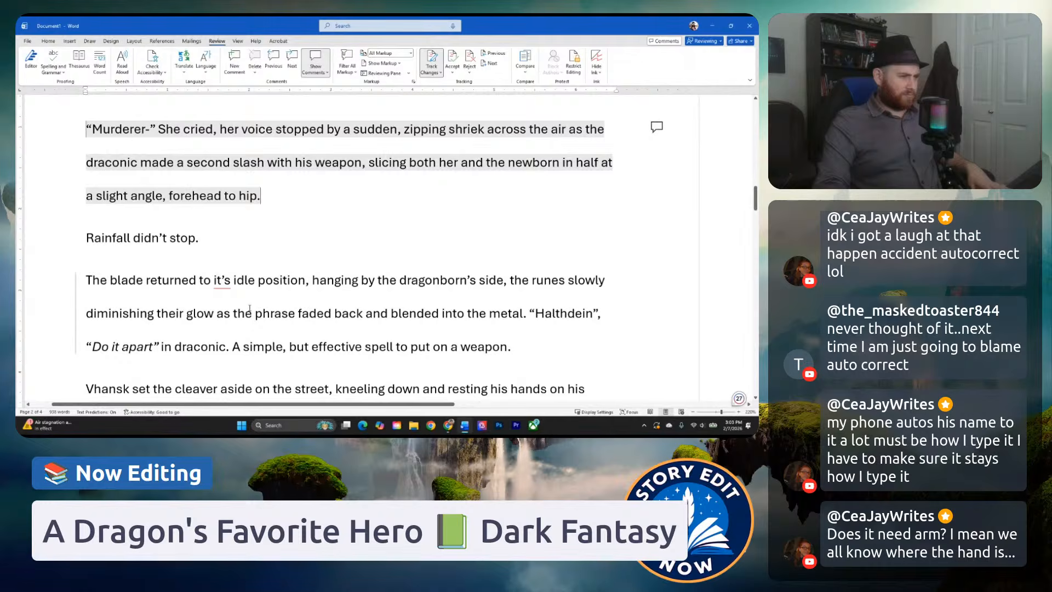
scroll(249, 306, "down", 1)
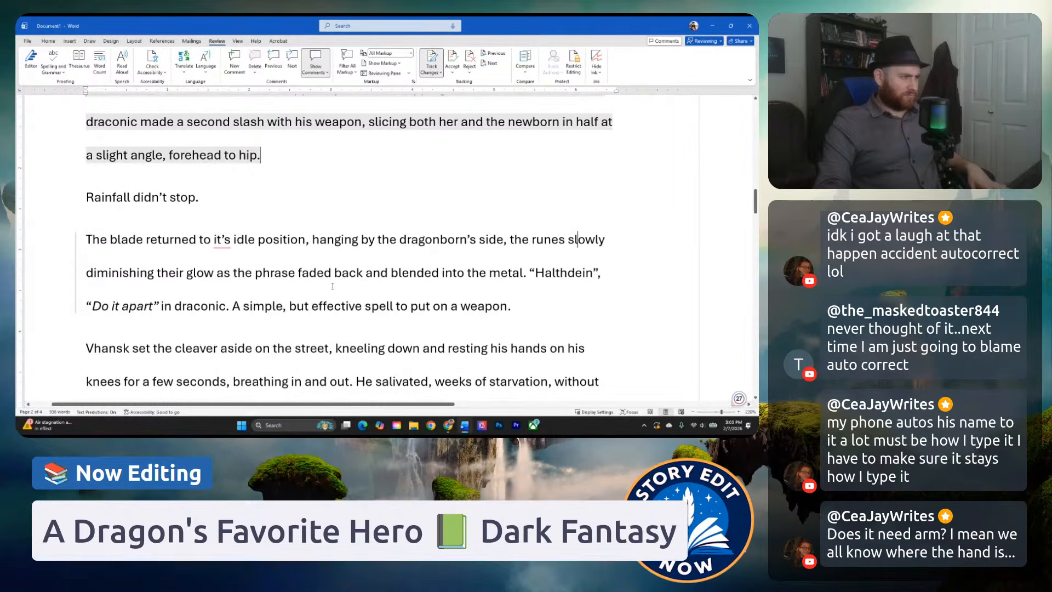
Reread from the tattoo description through the "Murderer-" paragraph to the blade's return and the "Do it apart" line in draconic.
scroll(311, 280, "up", 10)
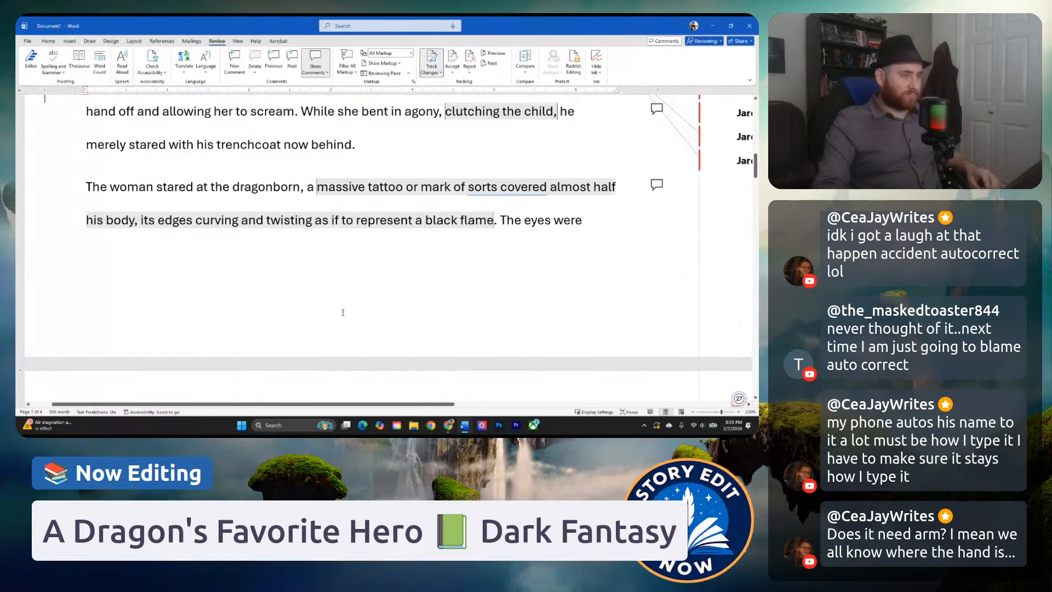
scroll(282, 290, "down", 3)
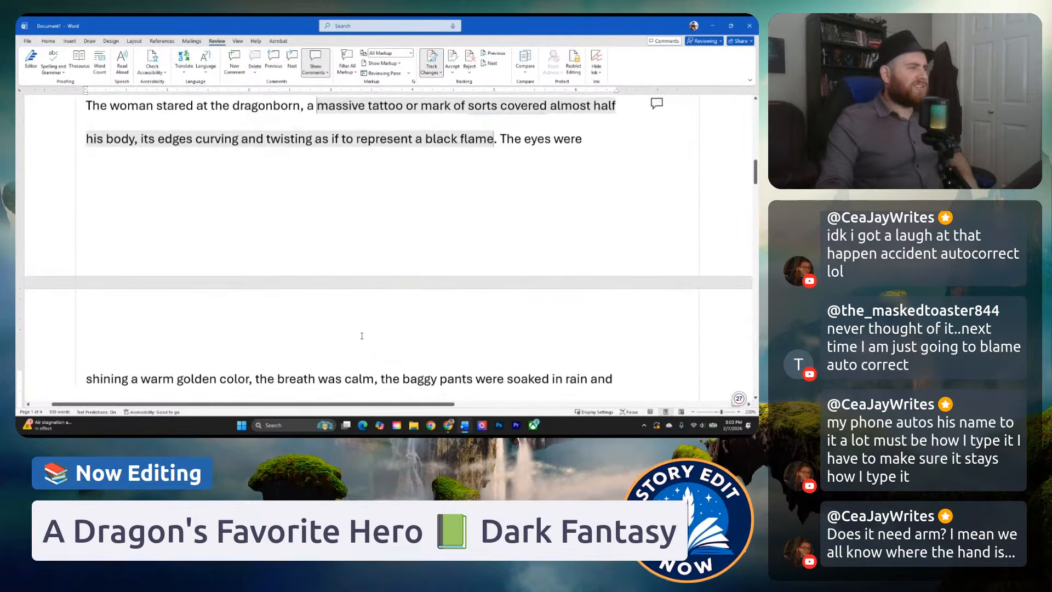
scroll(301, 282, "down", 3)
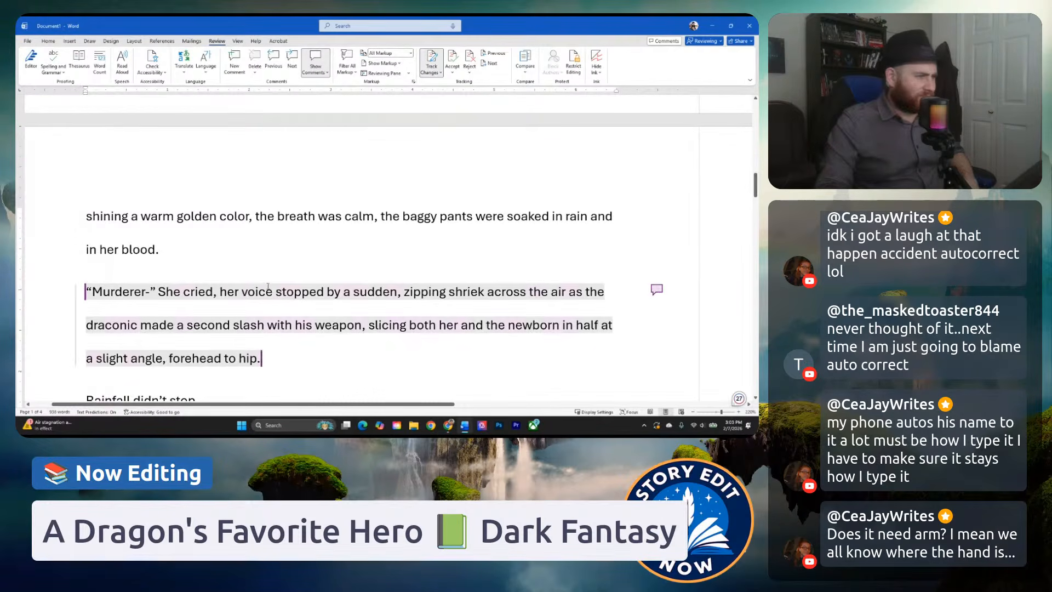
scroll(289, 261, "down", 3)
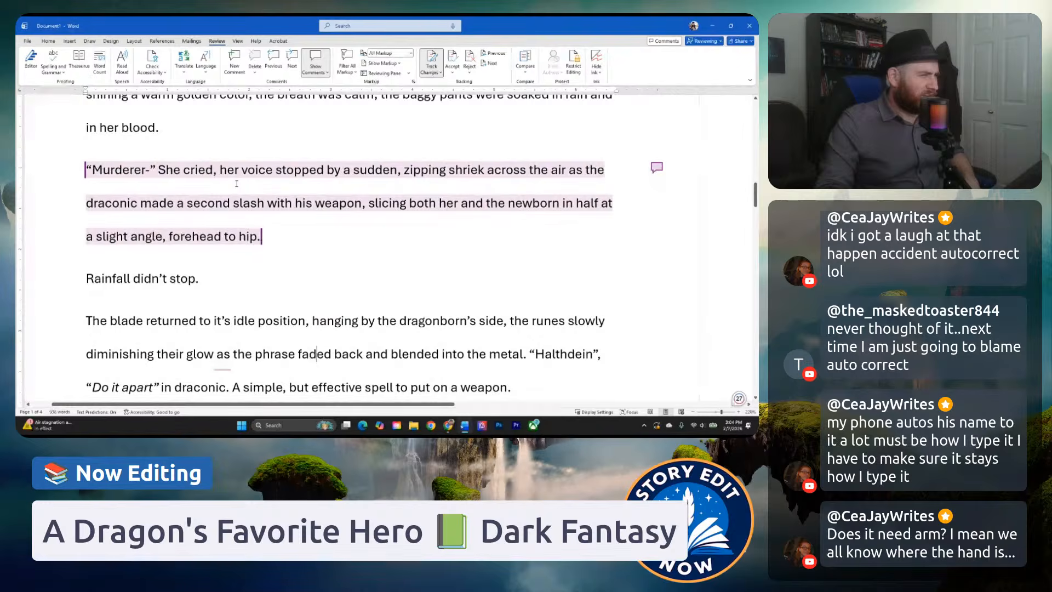
scroll(230, 219, "down", 2)
scroll(225, 246, "down", 1)
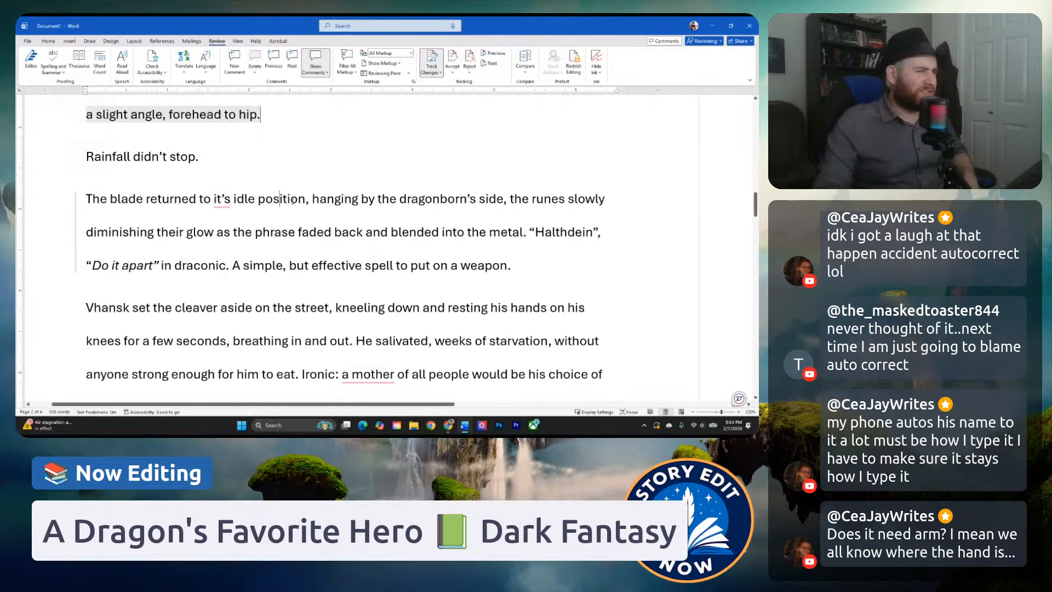
left_click(122, 233)
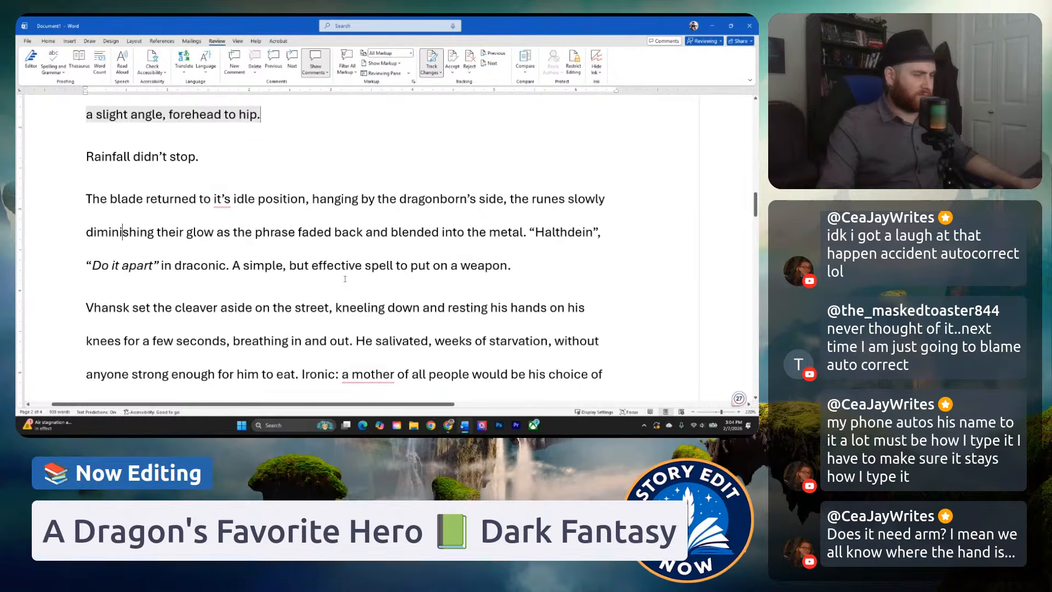
left_click(226, 268)
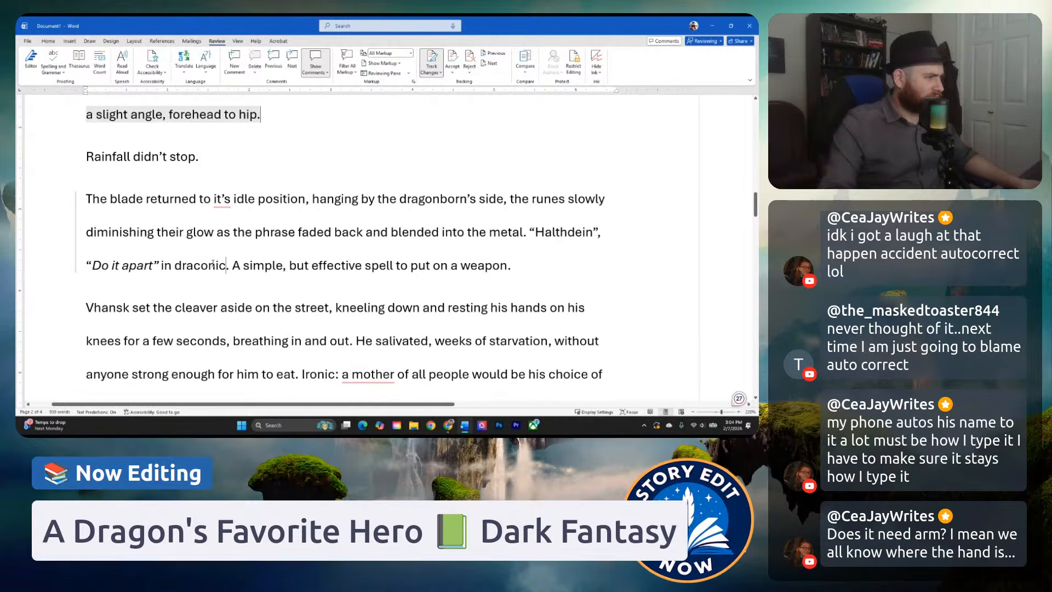
left_click(219, 256)
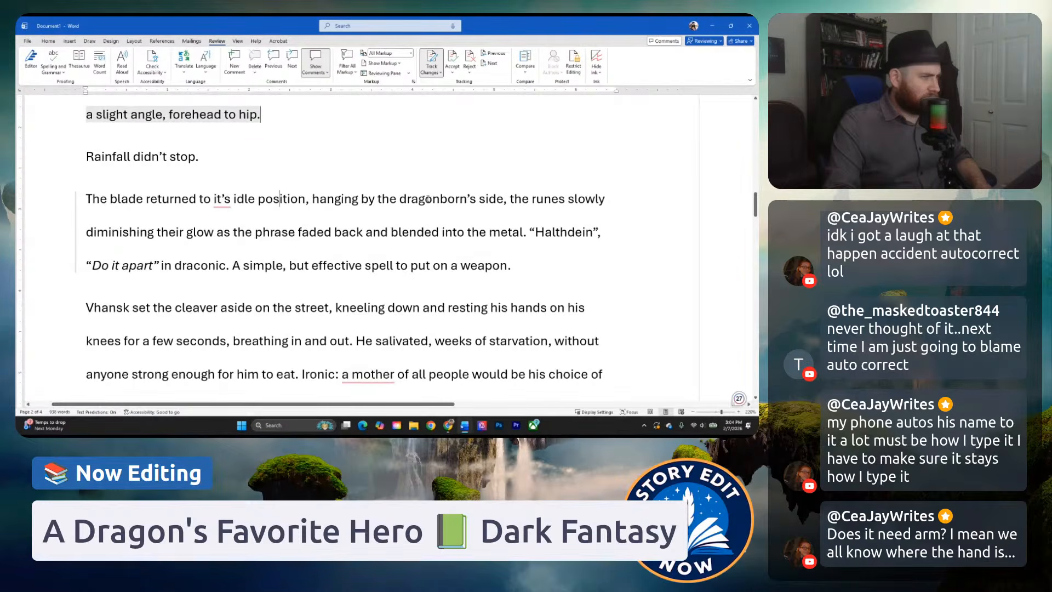
Split the run-on after "dragonborn's side" with a period and start the new sentence with "The blades" before "runes".
double_click(506, 203)
key("Delete")
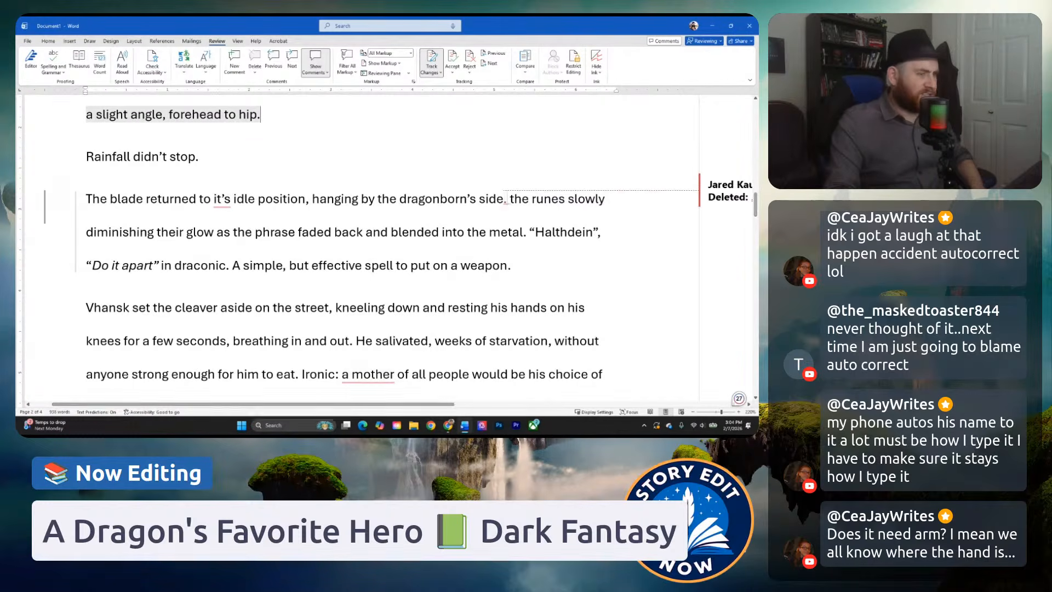
type("T")
left_click(609, 205)
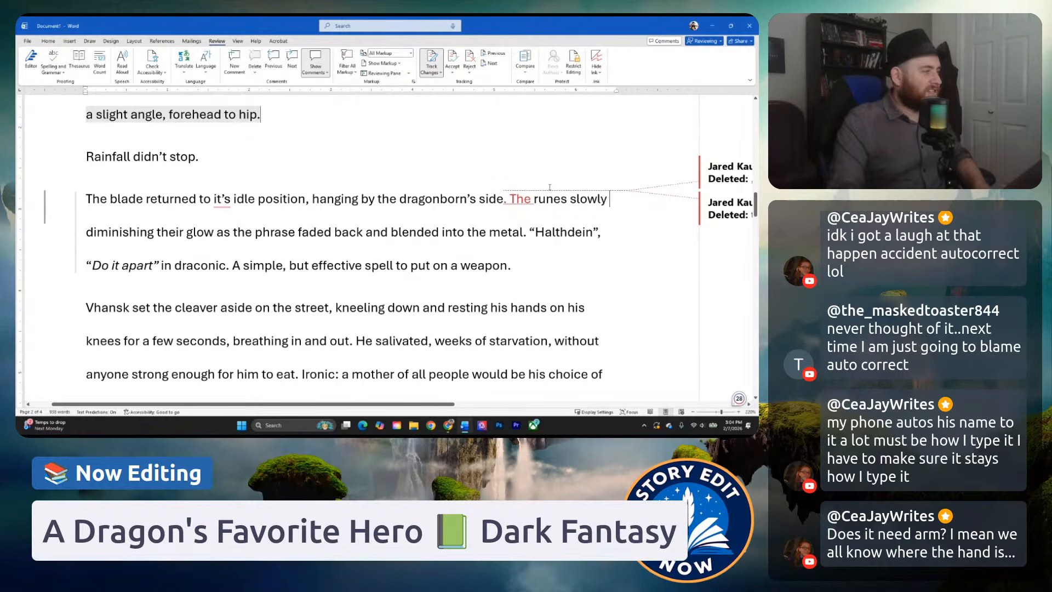
left_click(535, 200)
type("b")
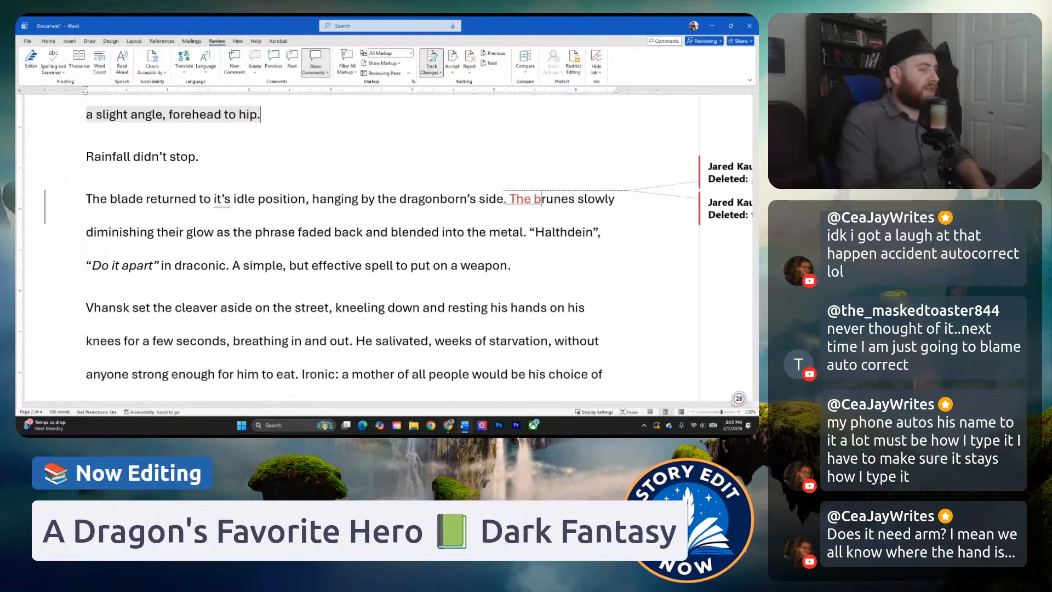
type("lades")
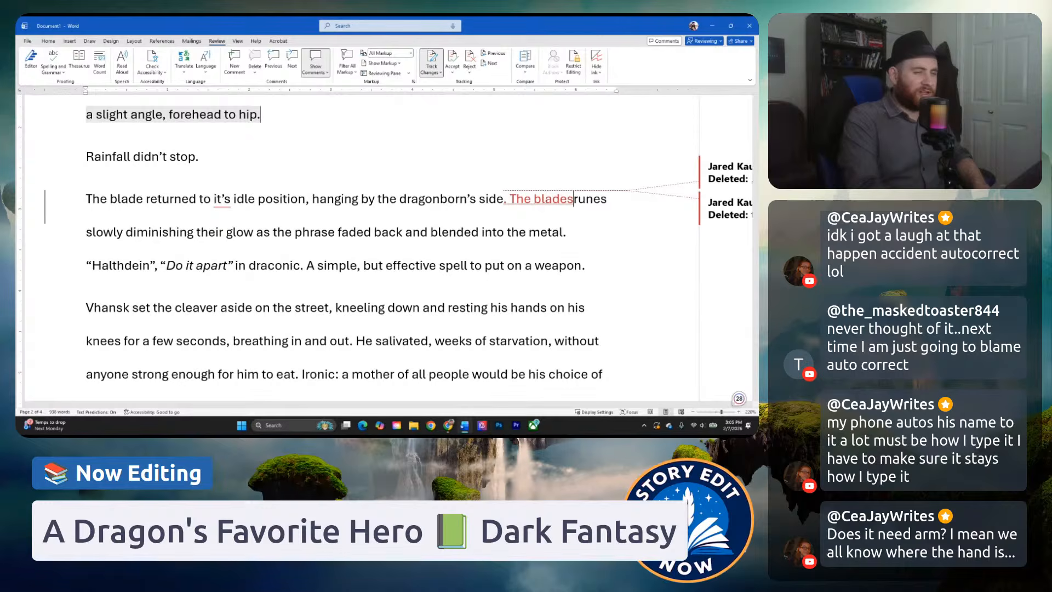
left_click(526, 232)
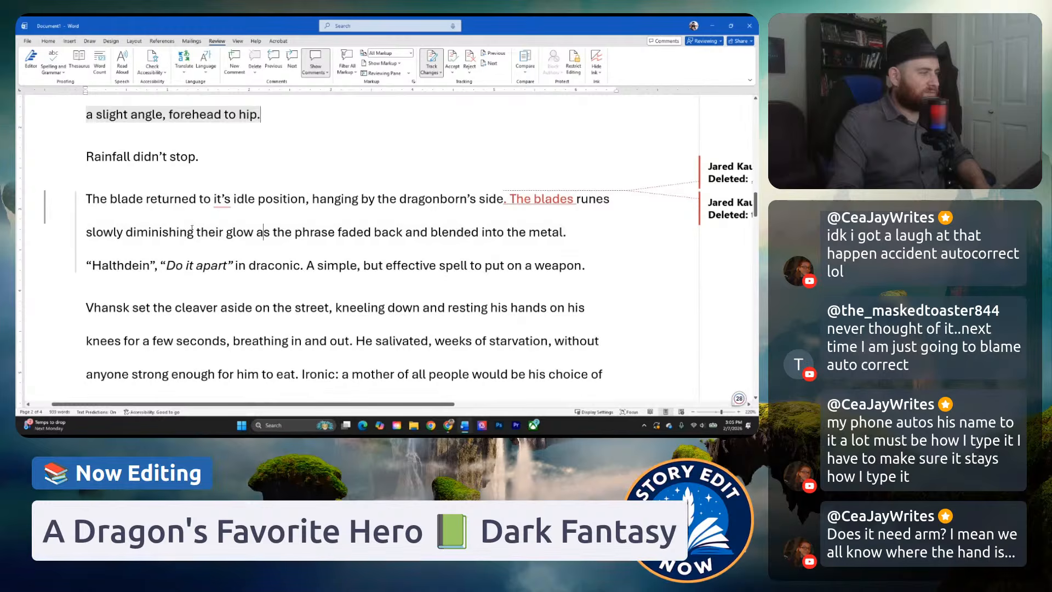
Replace "slowly diminishing" with "diminished" and add an apostrophe so the subject reads "The blades' runes".
left_click_drag(171, 232, 86, 232)
type("d")
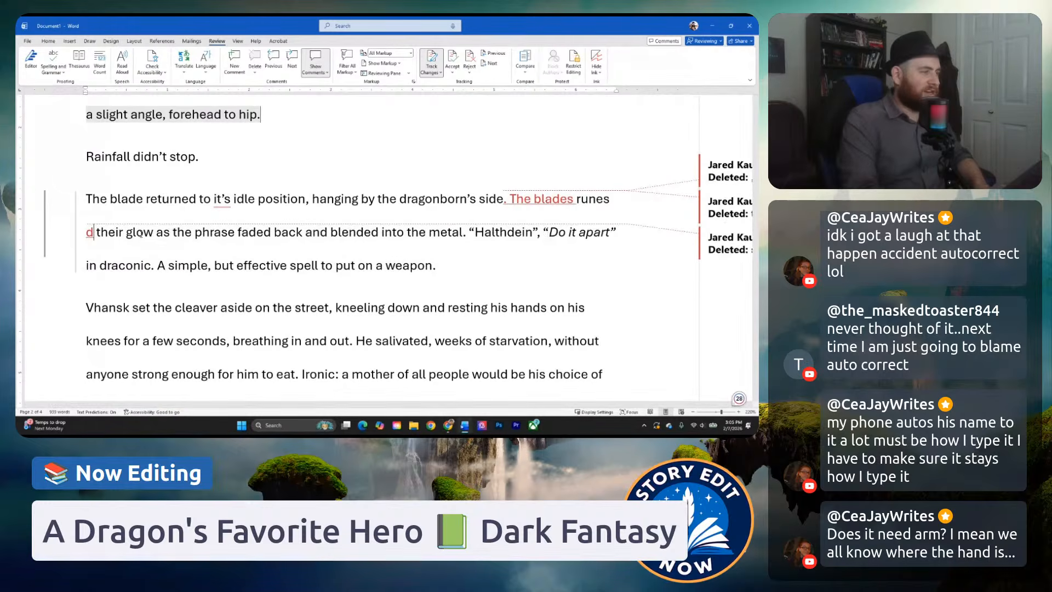
type("iminished")
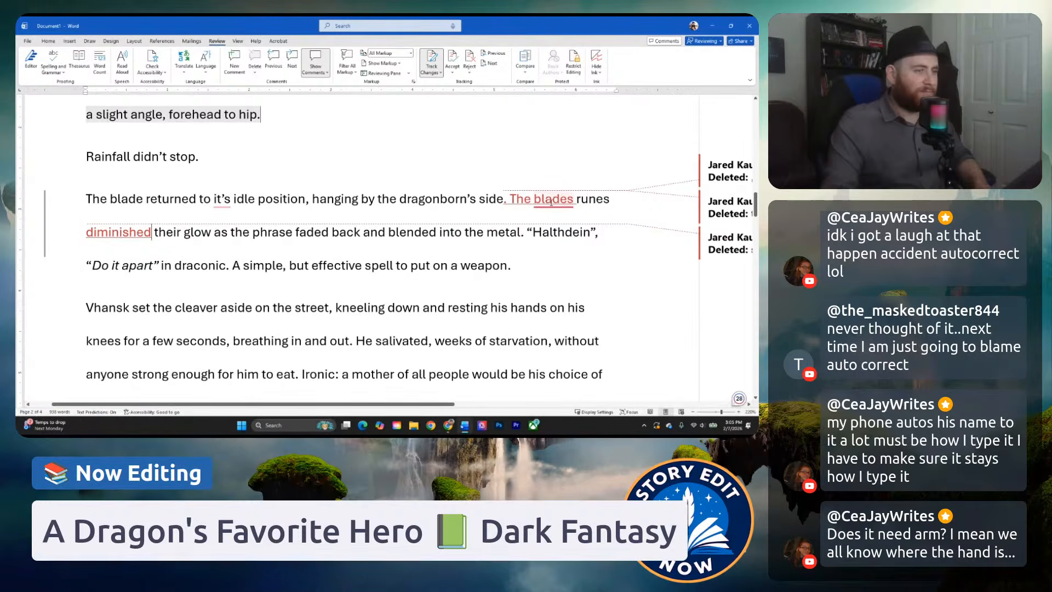
left_click(545, 226)
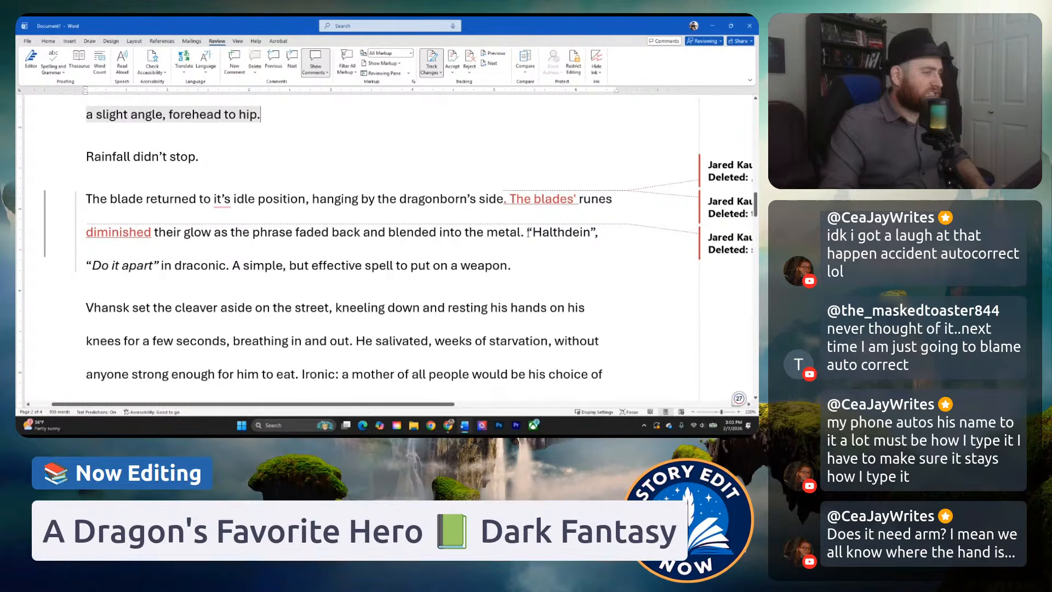
Compare "Halthdein" with its translation "Do it apart" and replace the comma after "Halthdein" with a period.
left_click_drag(528, 232, 595, 236)
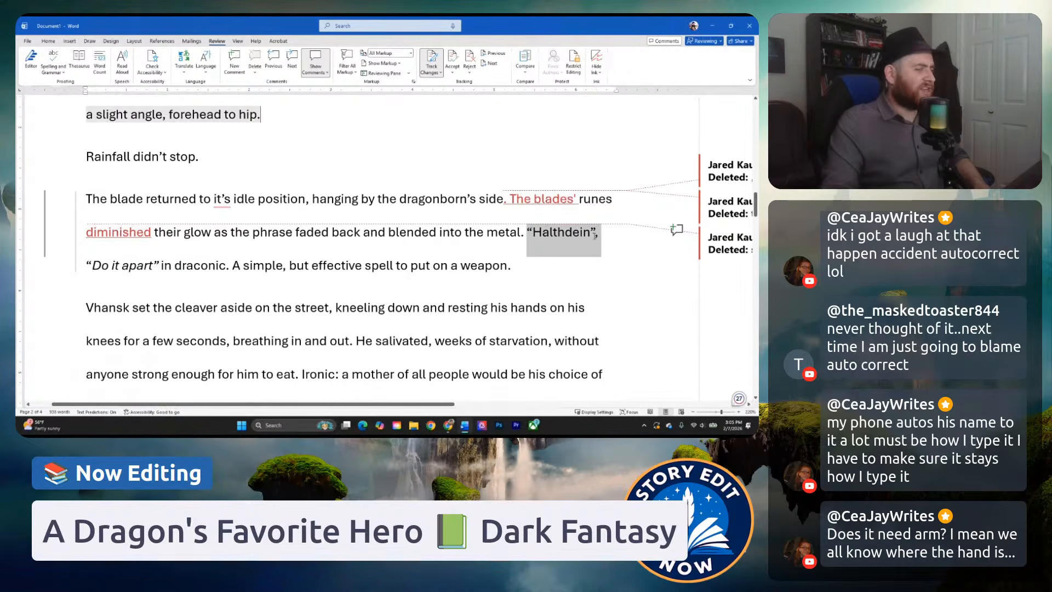
left_click(86, 268)
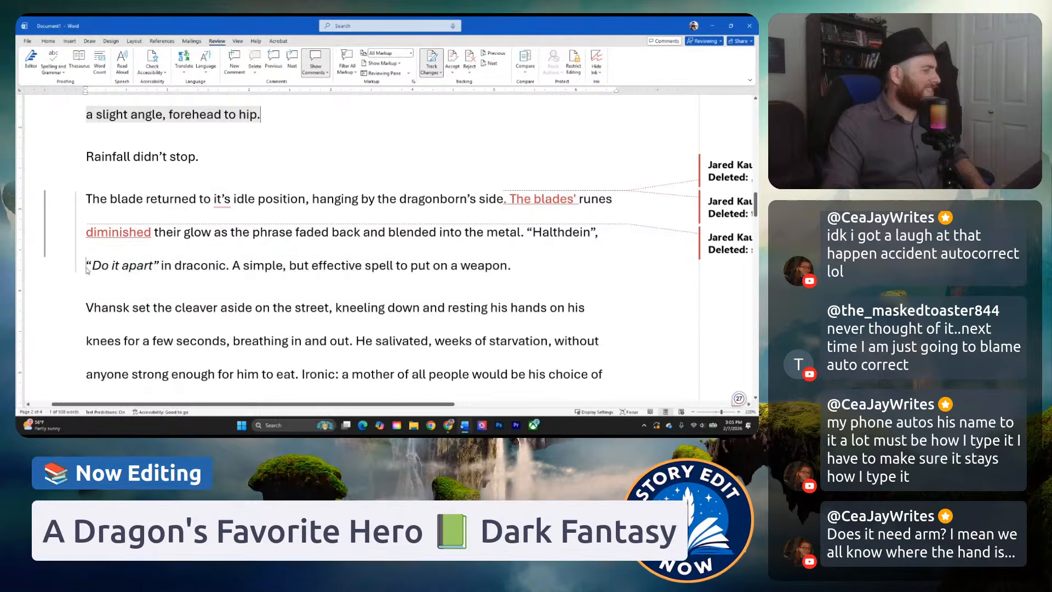
left_click_drag(87, 268, 159, 267)
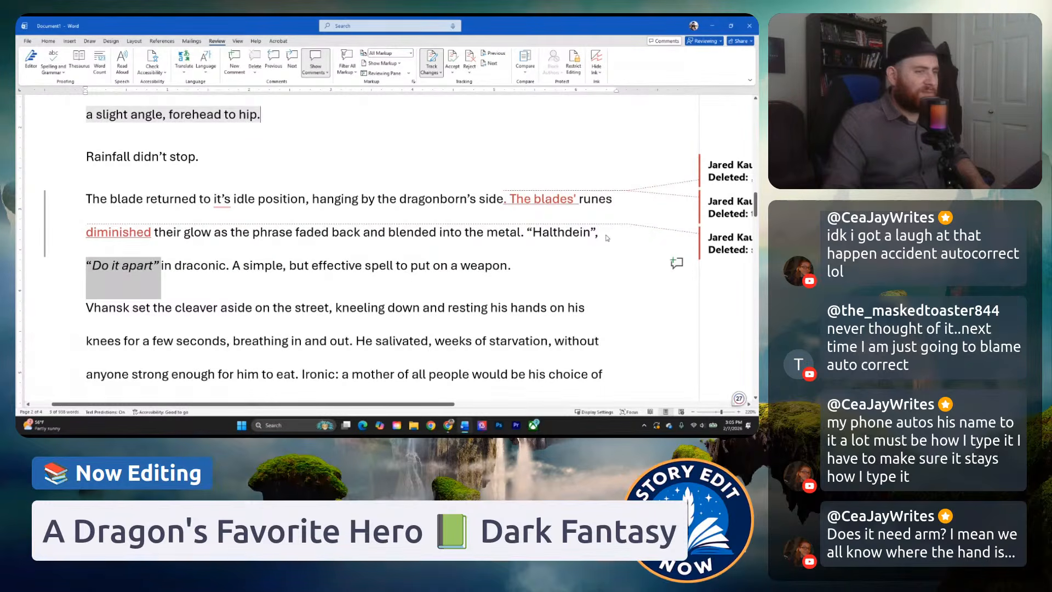
left_click_drag(598, 233, 595, 235)
type(".")
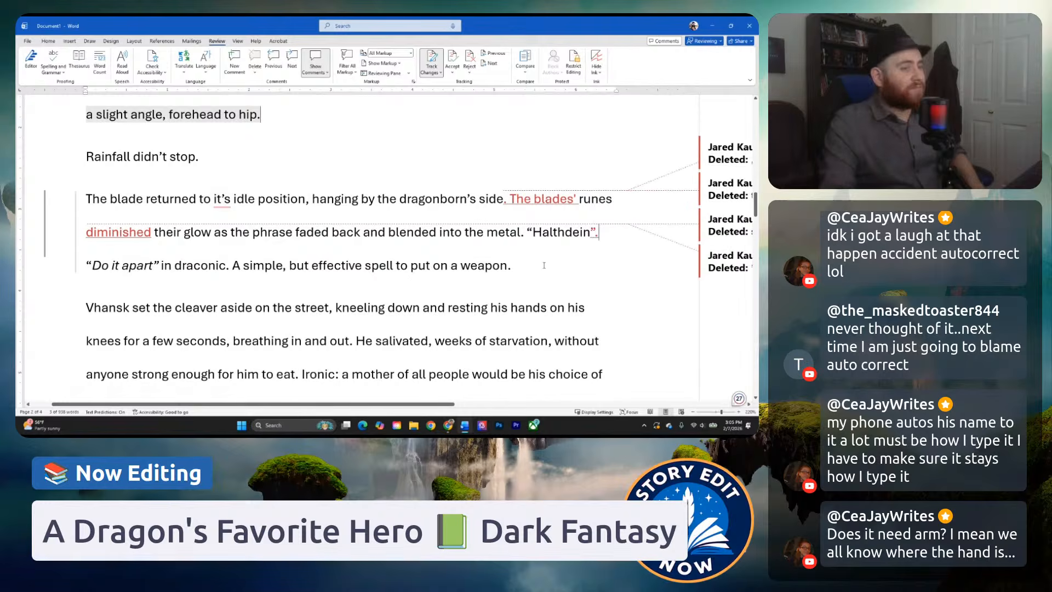
Add the dialogue tag "he murmured" after "in draconic".
left_click(159, 265)
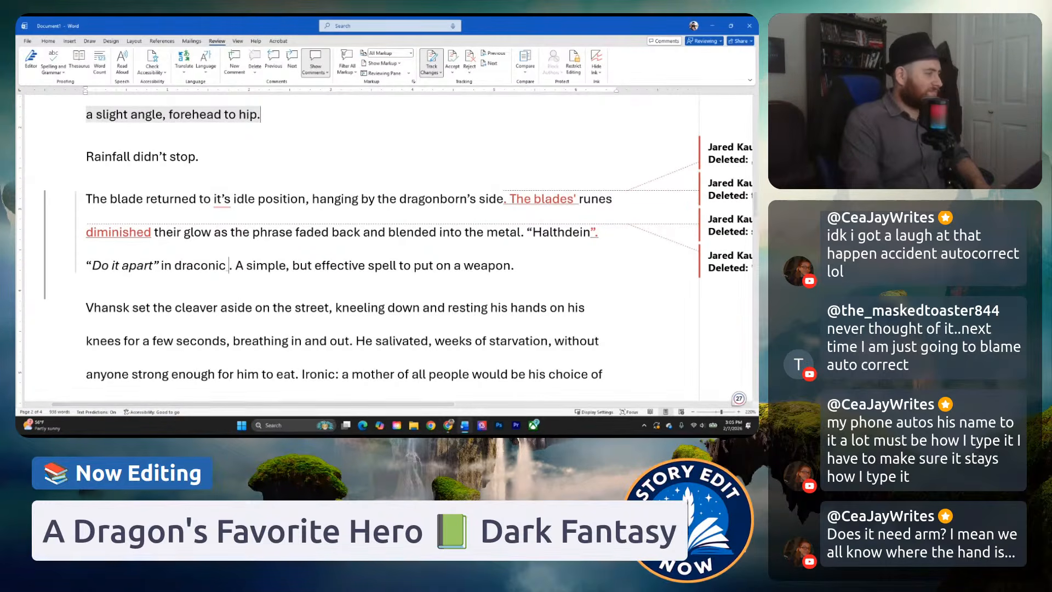
left_click(227, 267)
type("he mur")
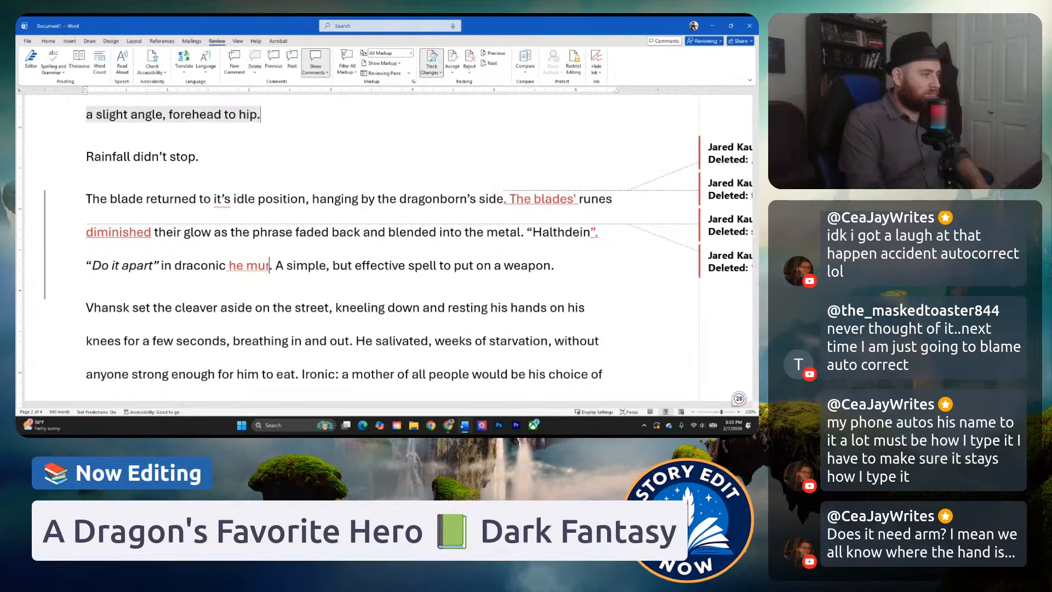
type("med")
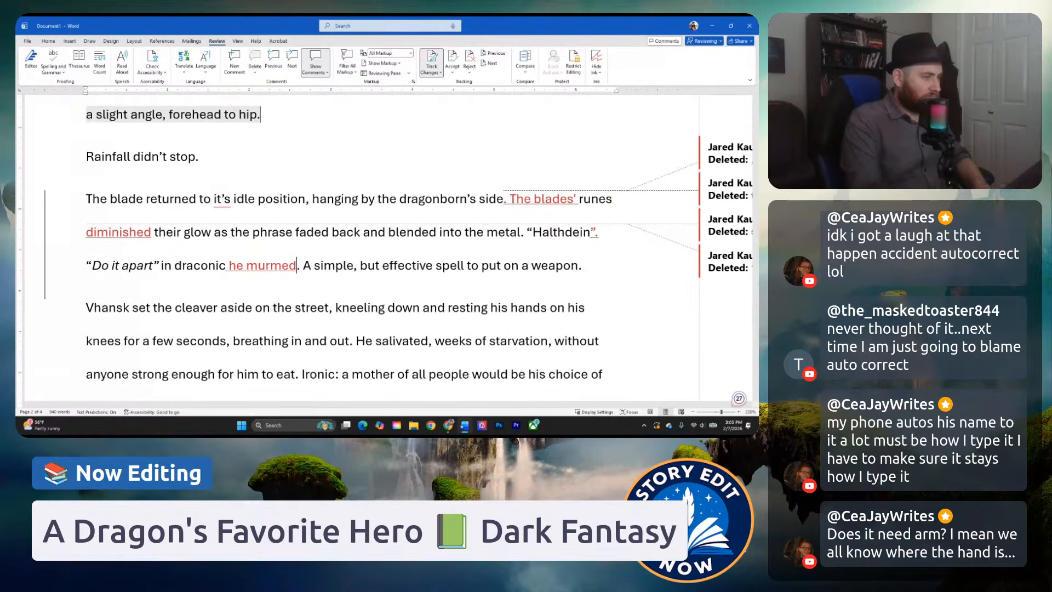
key("BackSpace")
key("BackSpace")
type("ured")
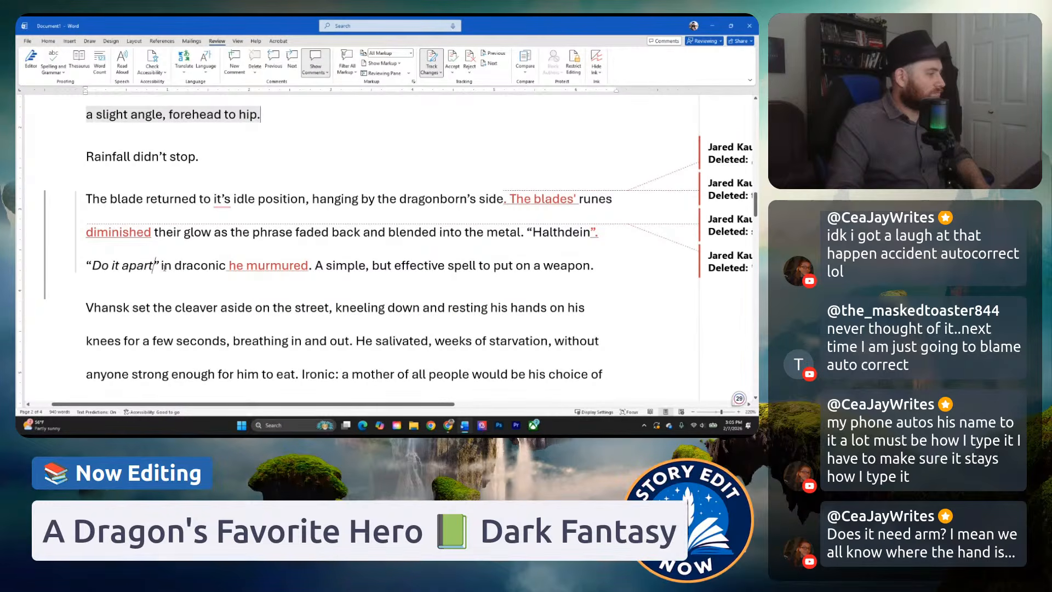
Place the tag "he murmured" directly after "Do it apart" instead of after "in draconic", with a comma inside the closing quotation mark.
left_click(162, 266)
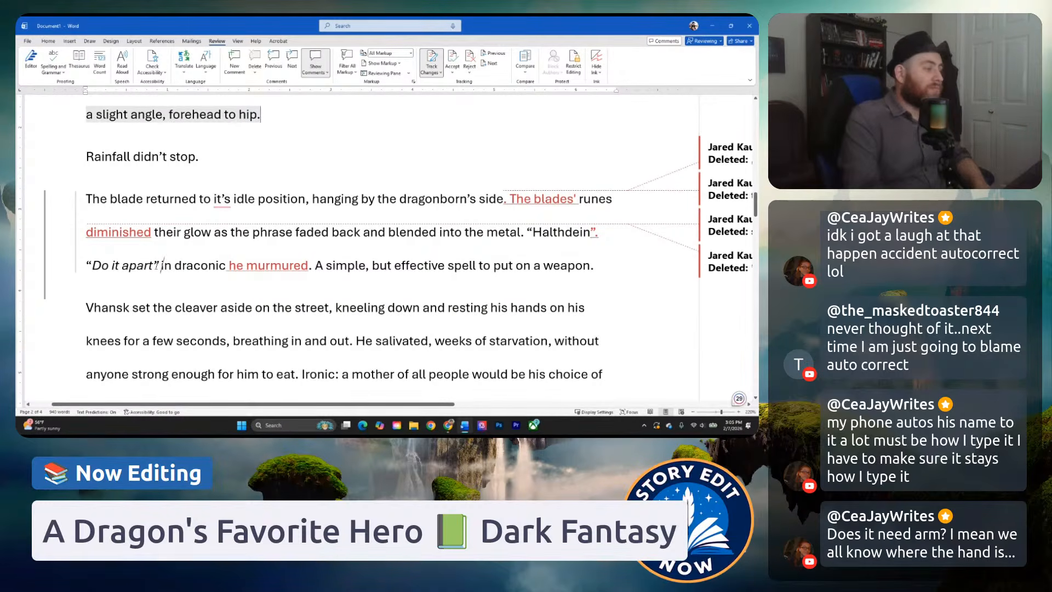
type("he murmured")
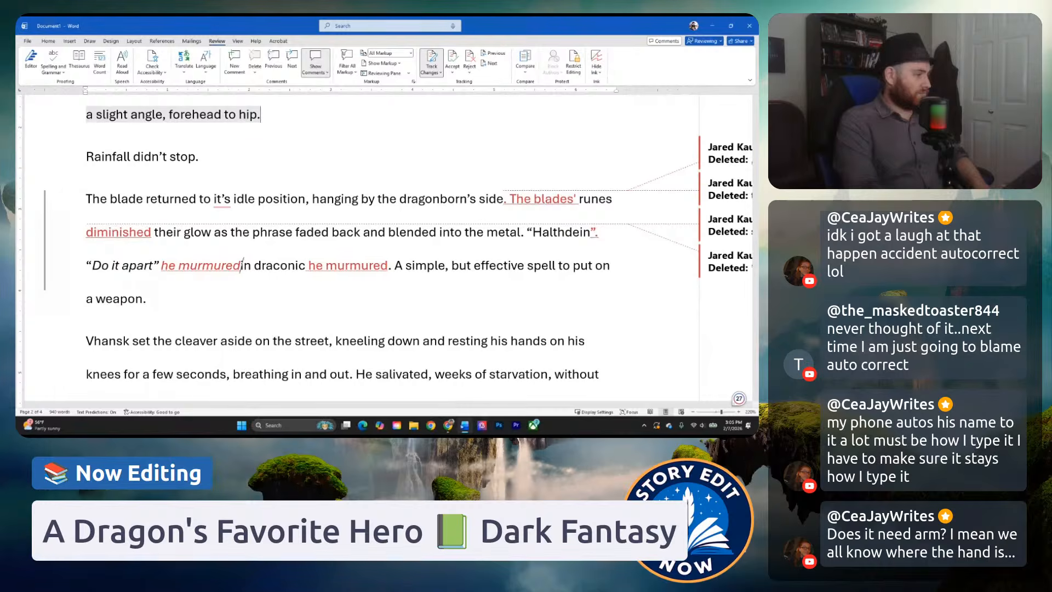
left_click_drag(311, 265, 392, 266)
key("BackSpace")
left_click(156, 265)
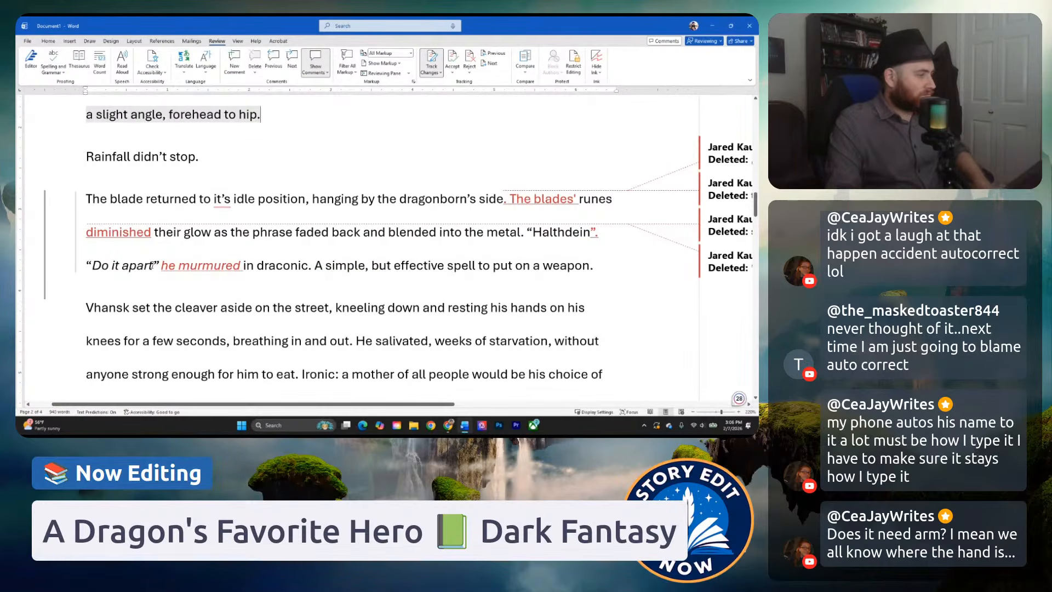
type(",")
left_click(194, 269)
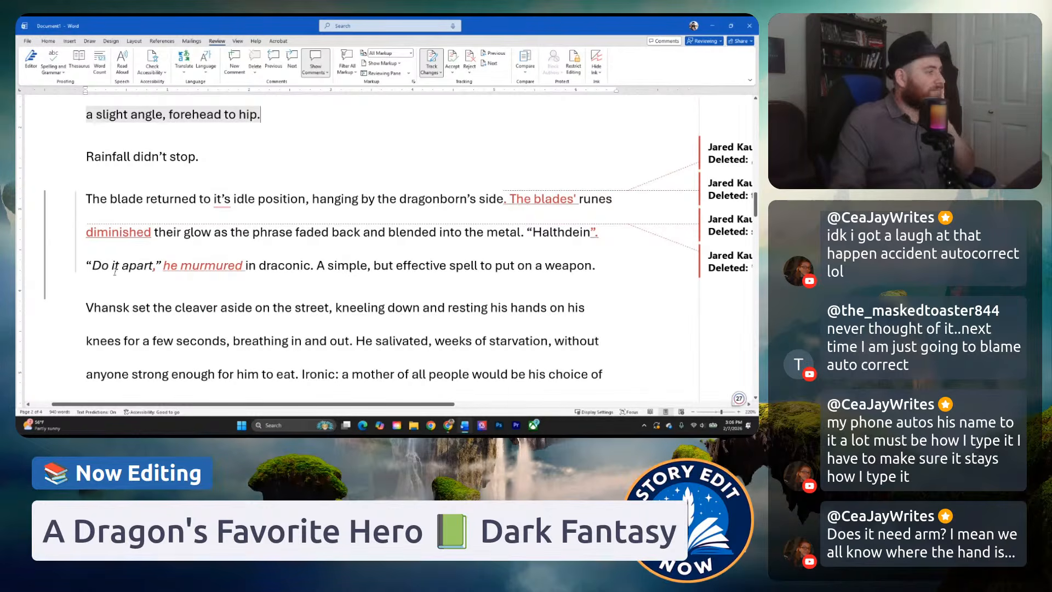
Read the paragraph from "Vhansk set the cleaver aside" to "even in the details", examining how his kneeling and meal are described.
left_click(293, 265)
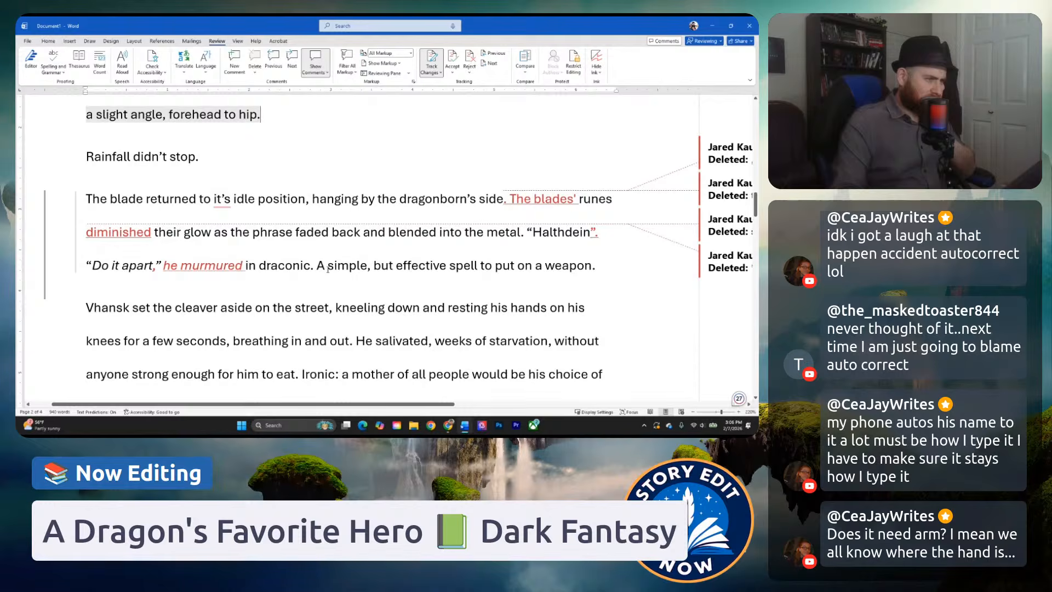
scroll(328, 268, "down", 2)
left_click(223, 240)
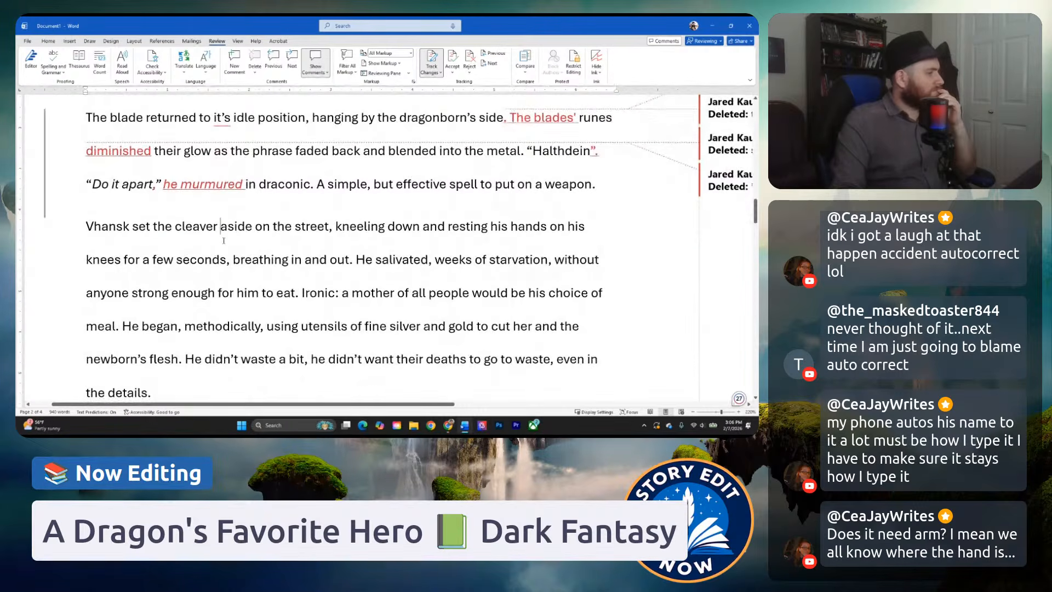
scroll(229, 235, "down", 1)
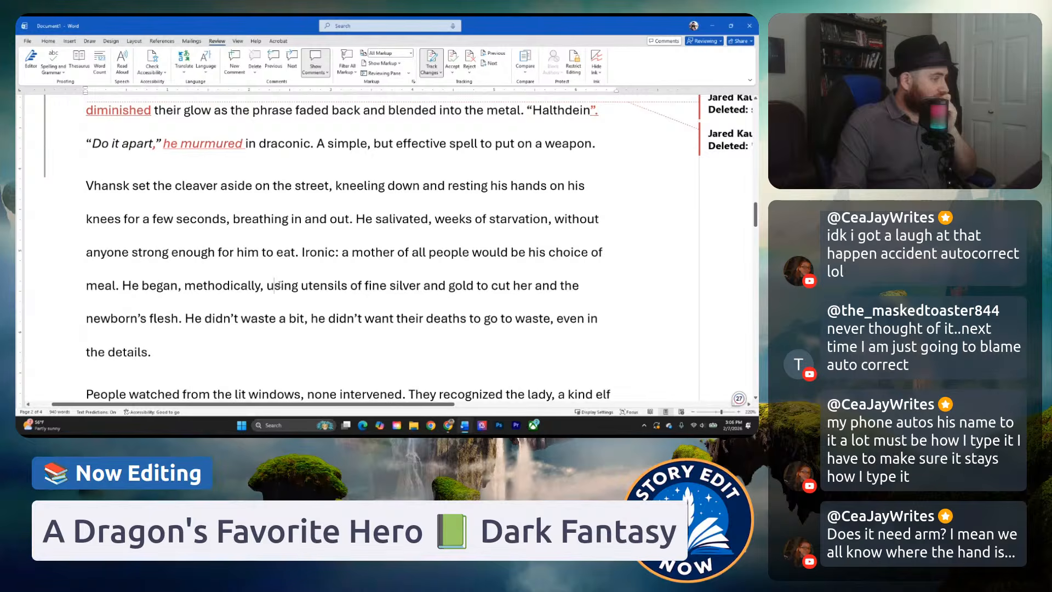
scroll(275, 285, "down", 1)
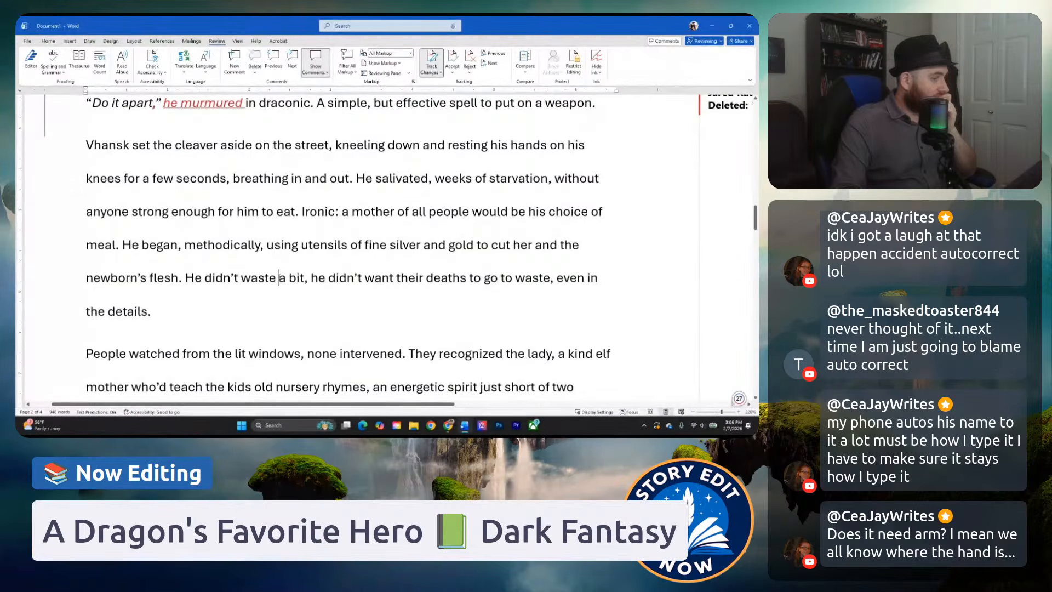
scroll(279, 277, "down", 1)
scroll(108, 154, "up", 1)
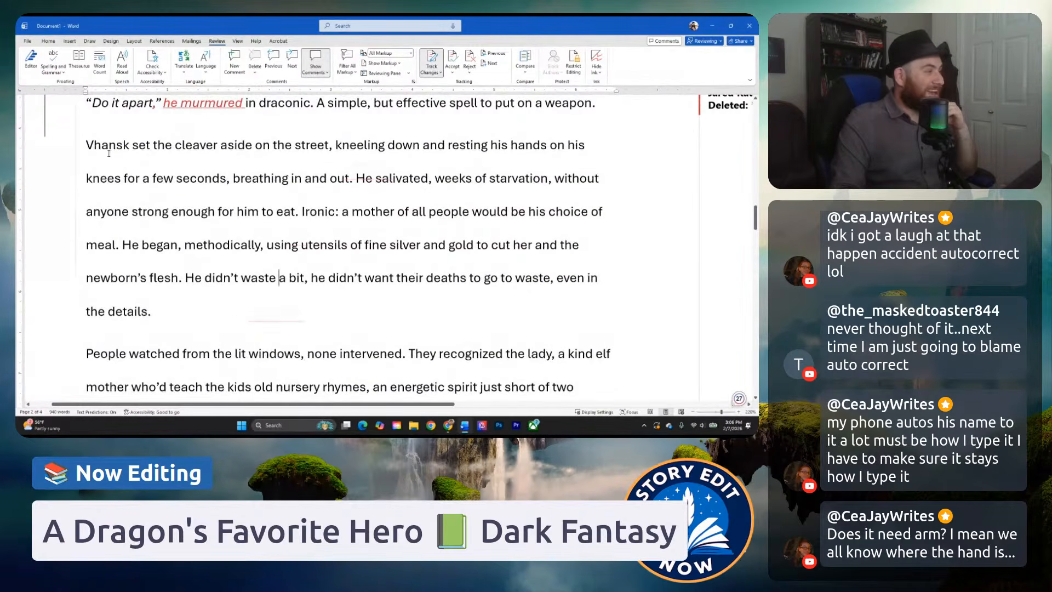
left_click_drag(108, 154, 142, 184)
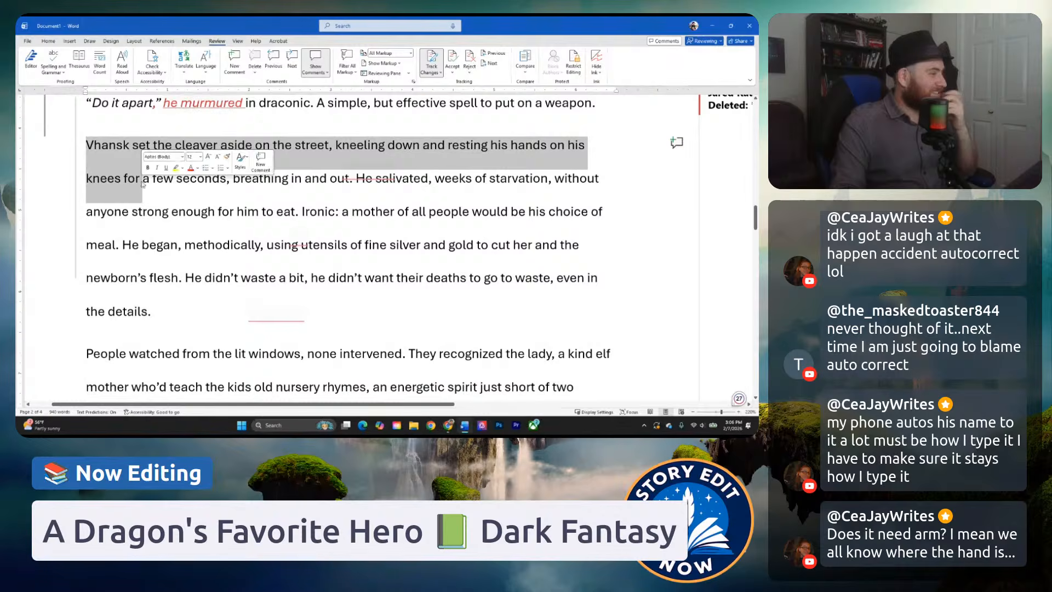
left_click(201, 212)
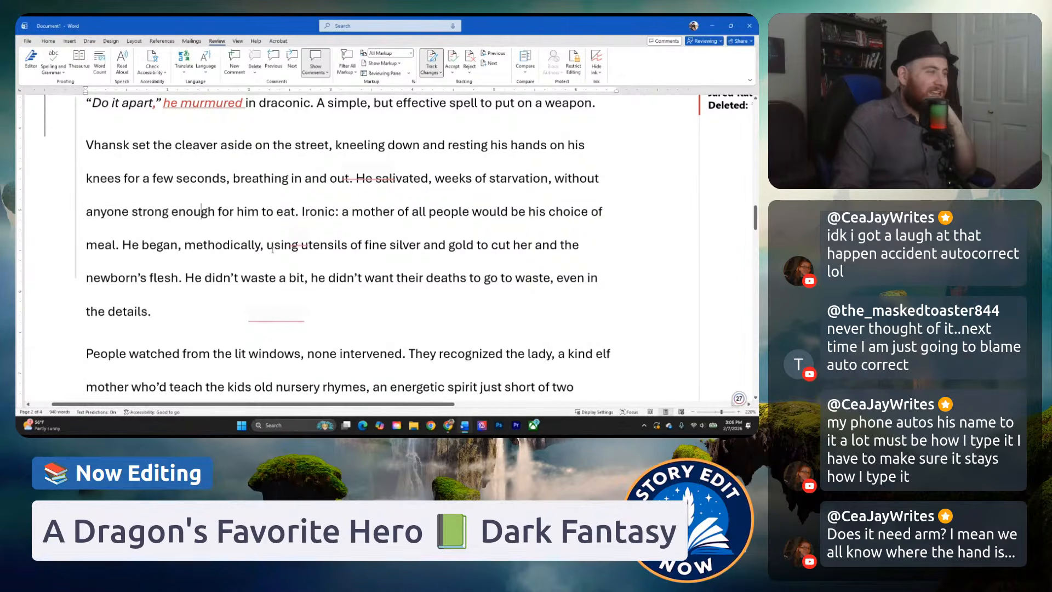
Compare the viewpoint of the paragraph starting "Vhansk set the cleaver aside" with that of the paragraph starting "People watched from the lit windows".
scroll(225, 202, "down", 2)
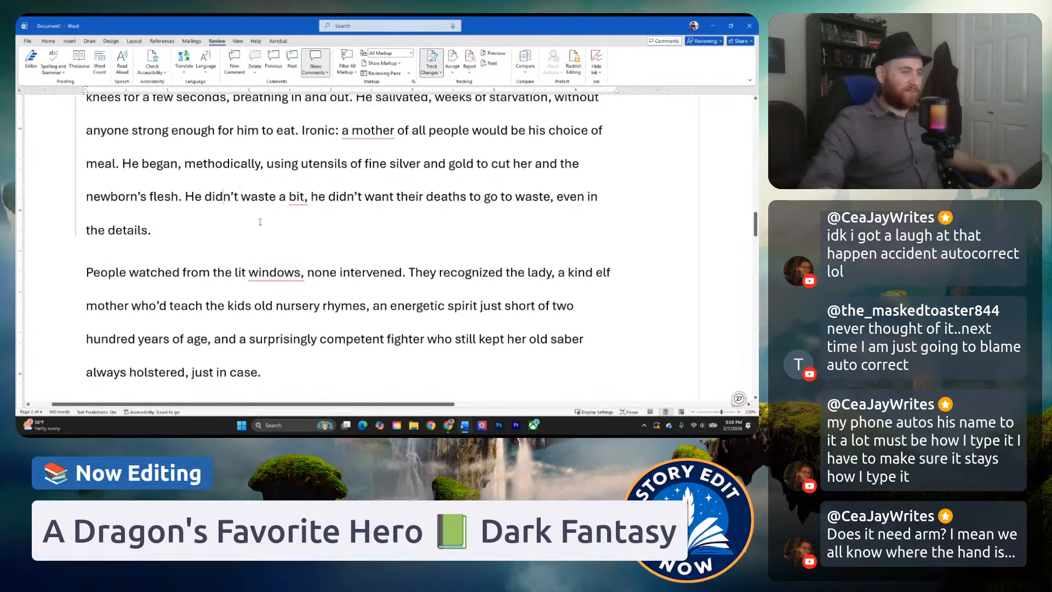
mouse_move(260, 277)
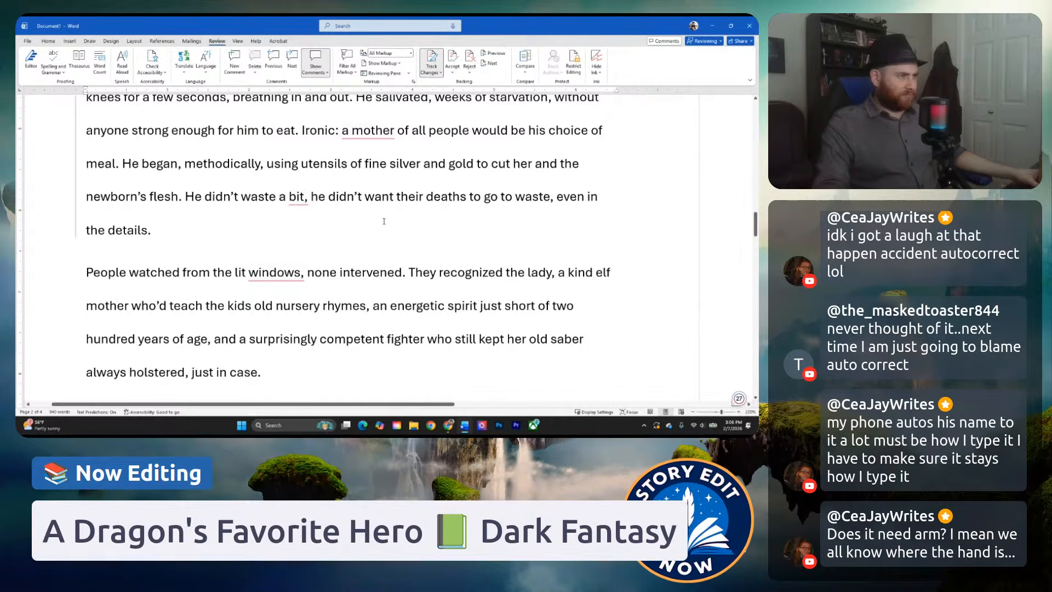
scroll(384, 221, "up", 2)
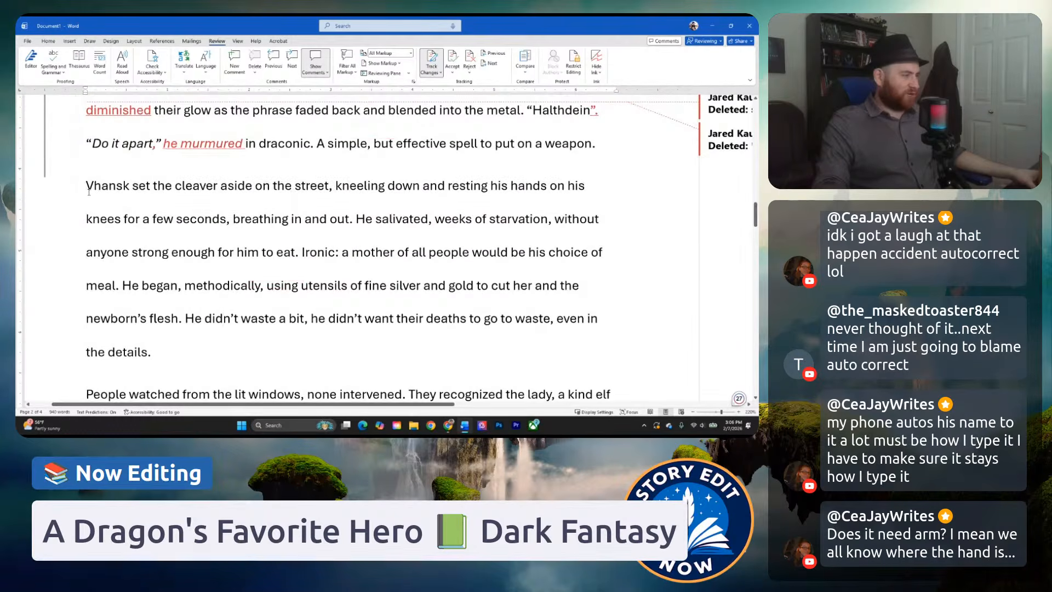
left_click_drag(98, 192, 134, 231)
left_click(134, 230)
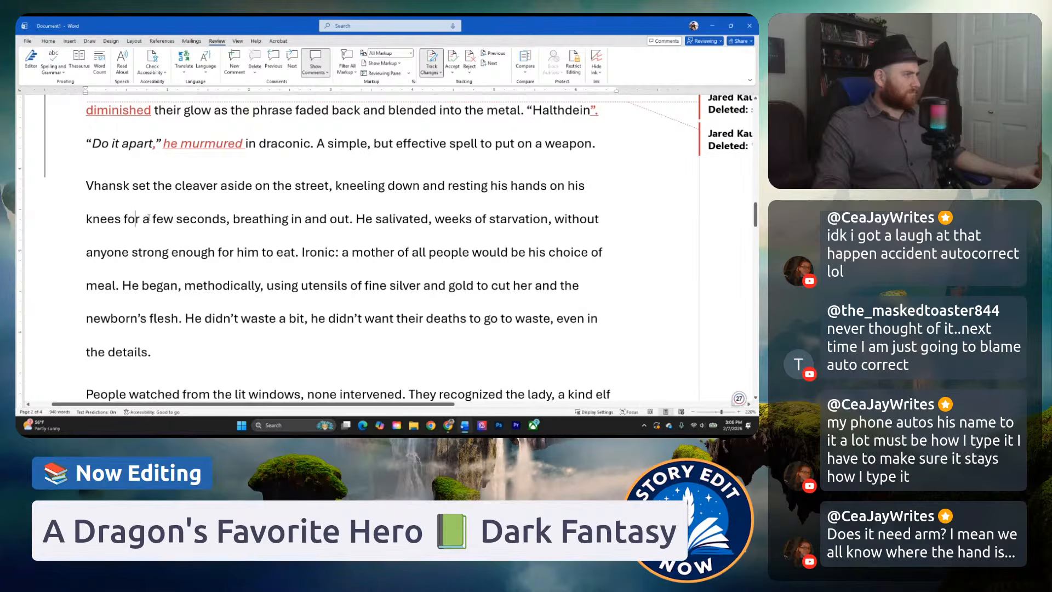
scroll(150, 225, "down", 2)
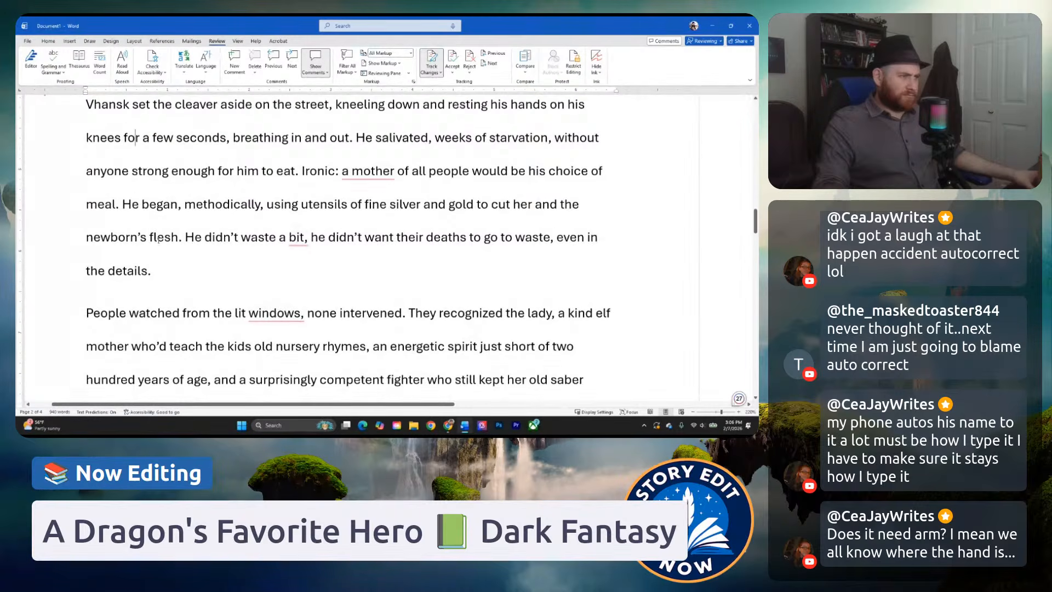
scroll(171, 236, "down", 2)
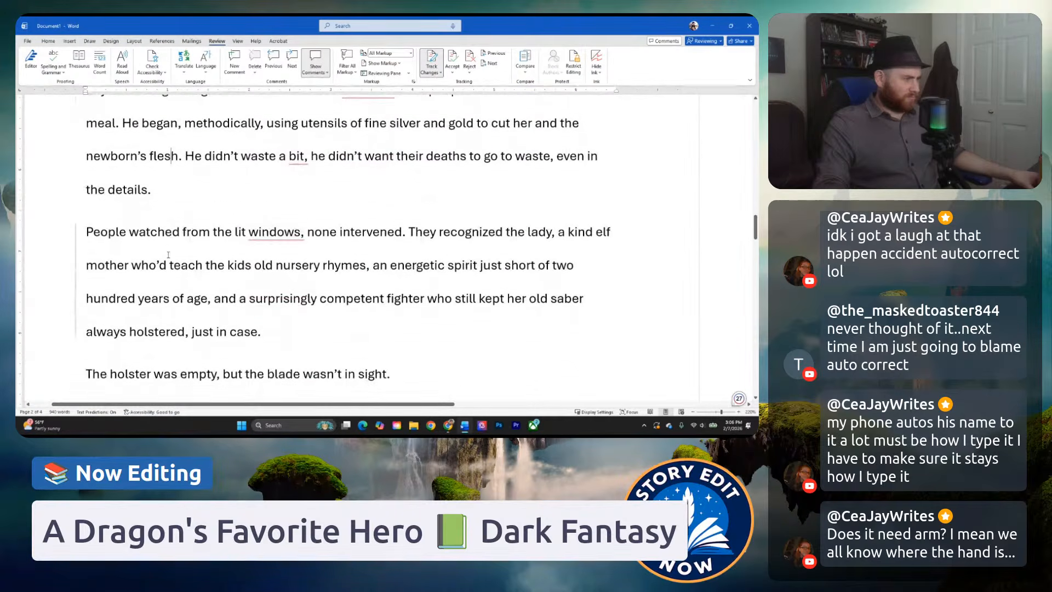
left_click(182, 232)
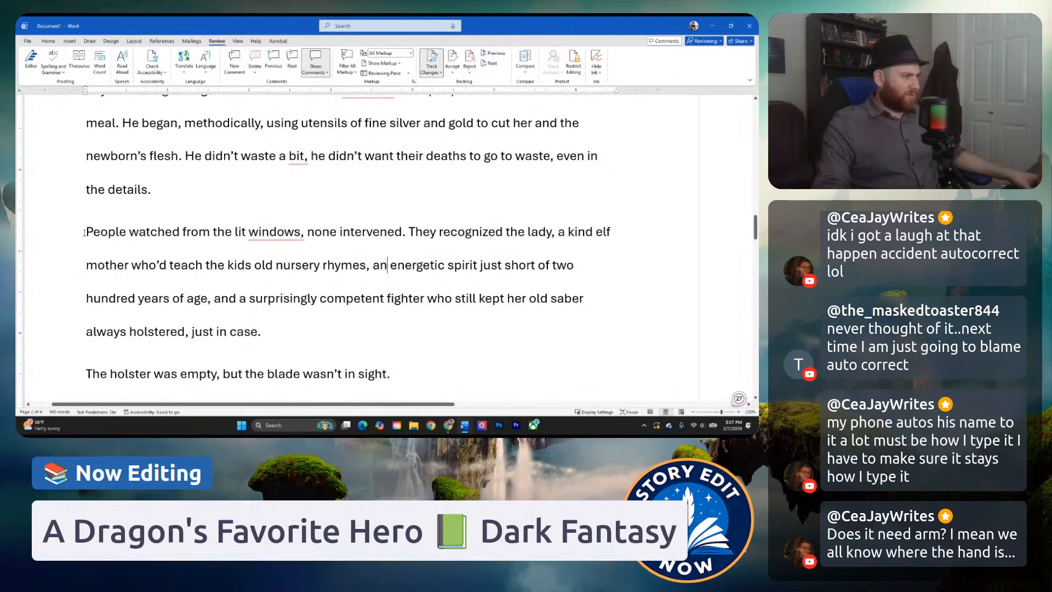
left_click_drag(86, 231, 195, 279)
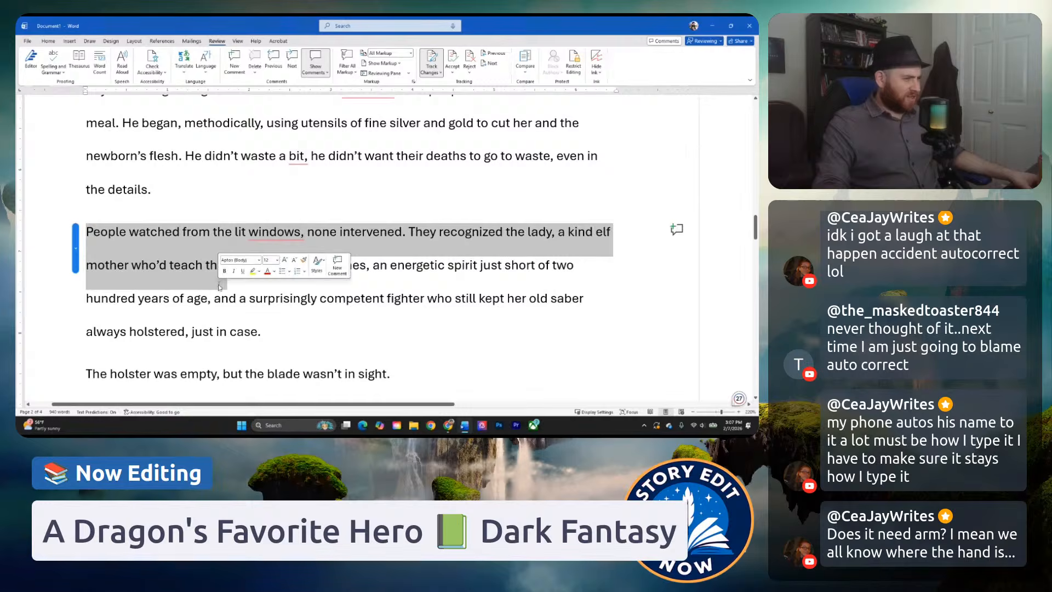
left_click(275, 286)
scroll(277, 287, "down", 1)
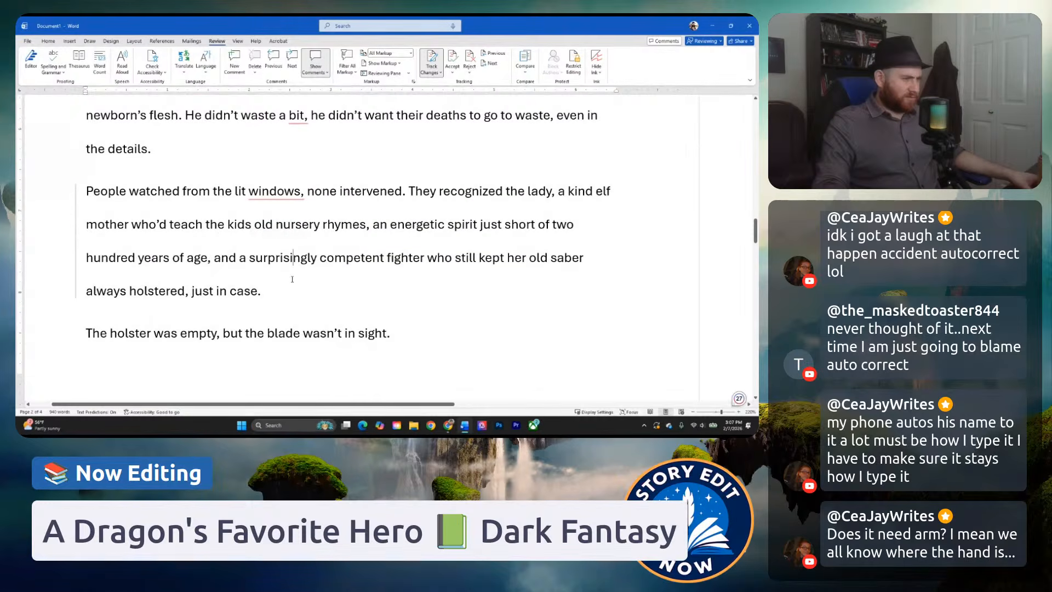
Skim ahead through the neighbors' paragraph to the boy's arrival, and review the story's opening paragraphs again for comparison.
scroll(285, 257, "down", 3)
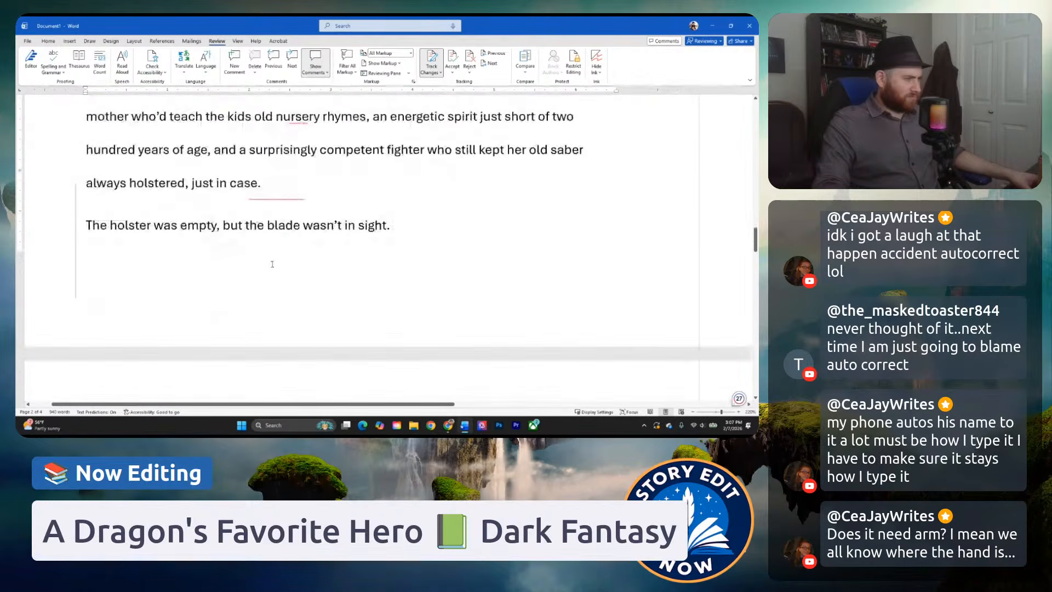
scroll(285, 229, "down", 3)
scroll(290, 232, "down", 4)
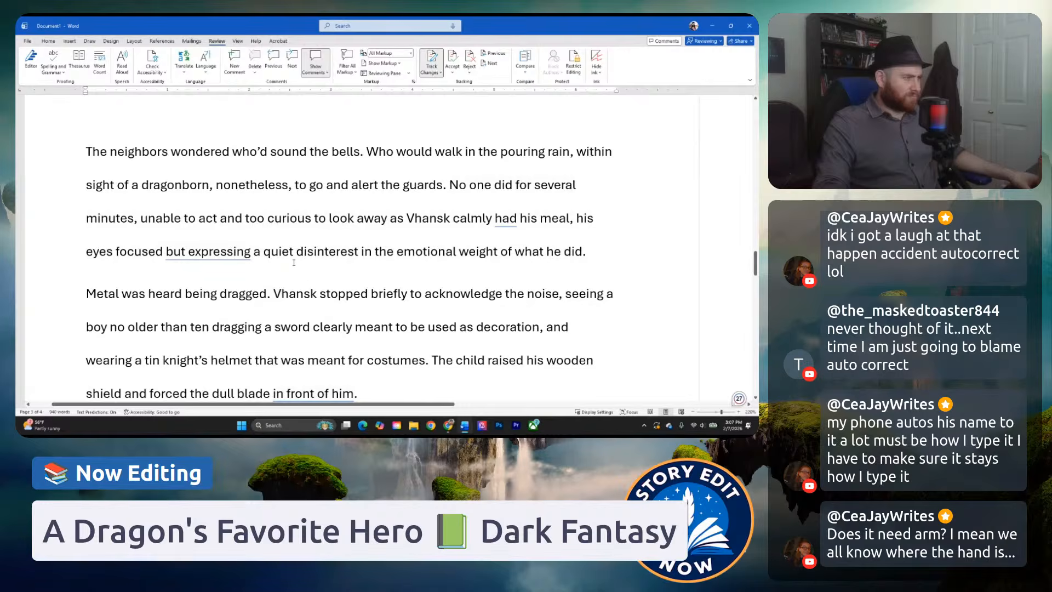
scroll(294, 263, "down", 1)
scroll(294, 263, "down", 3)
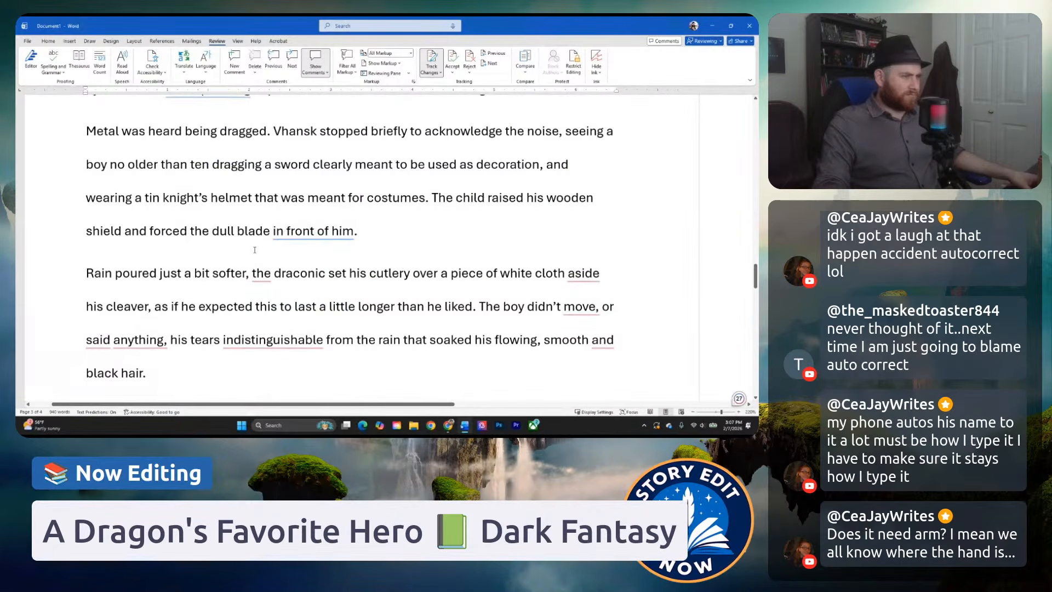
scroll(246, 253, "up", 20)
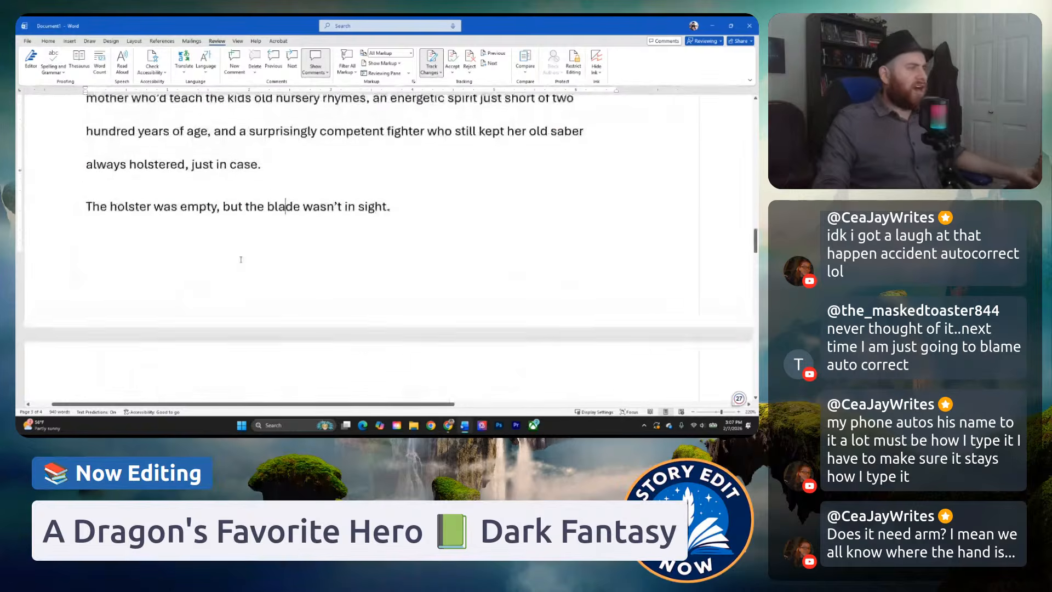
scroll(241, 259, "up", 12)
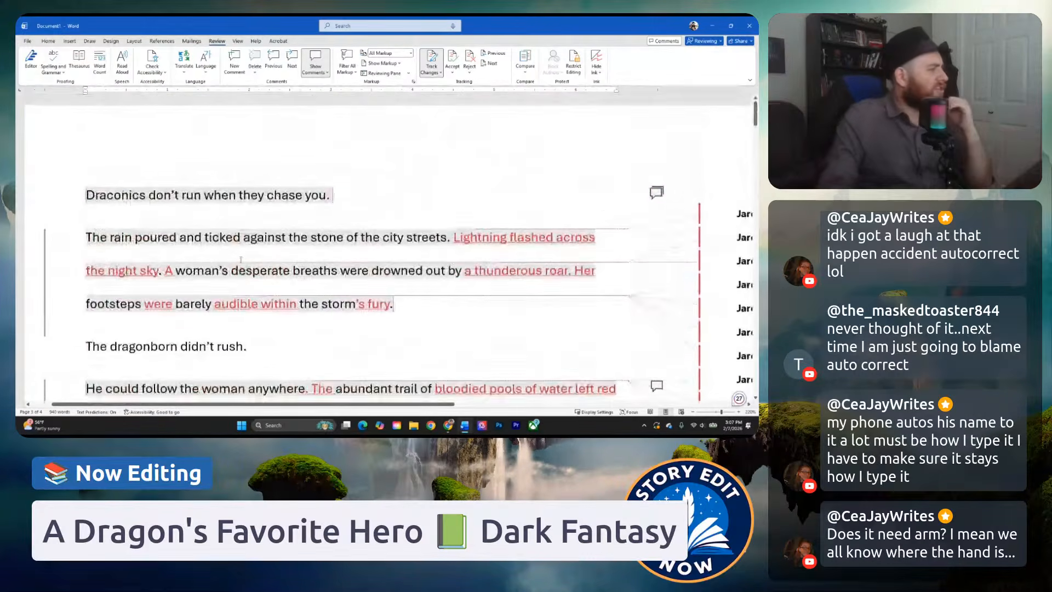
scroll(255, 256, "down", 5)
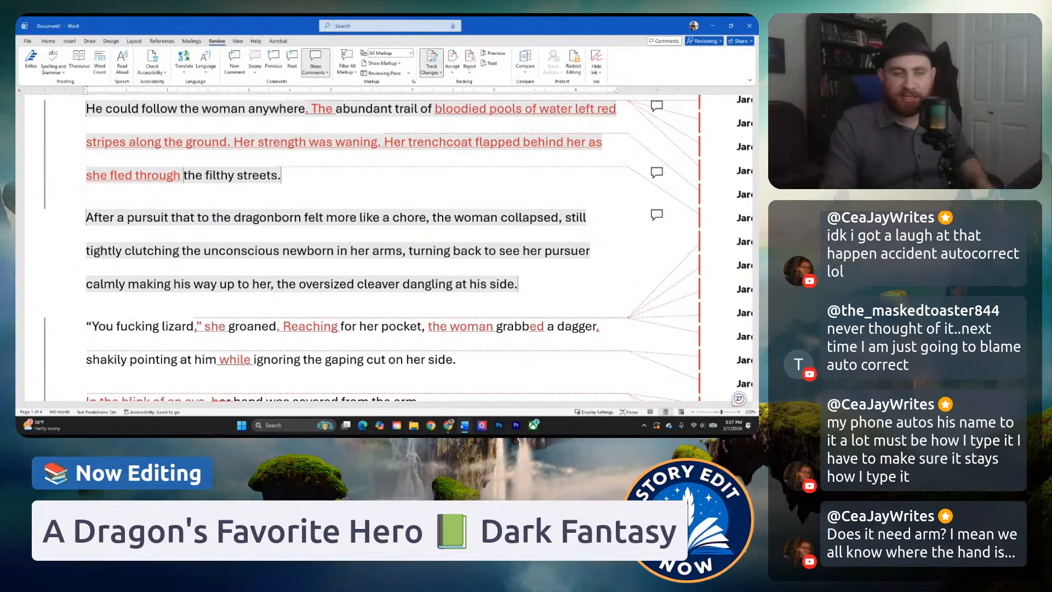
key("alt+Tab")
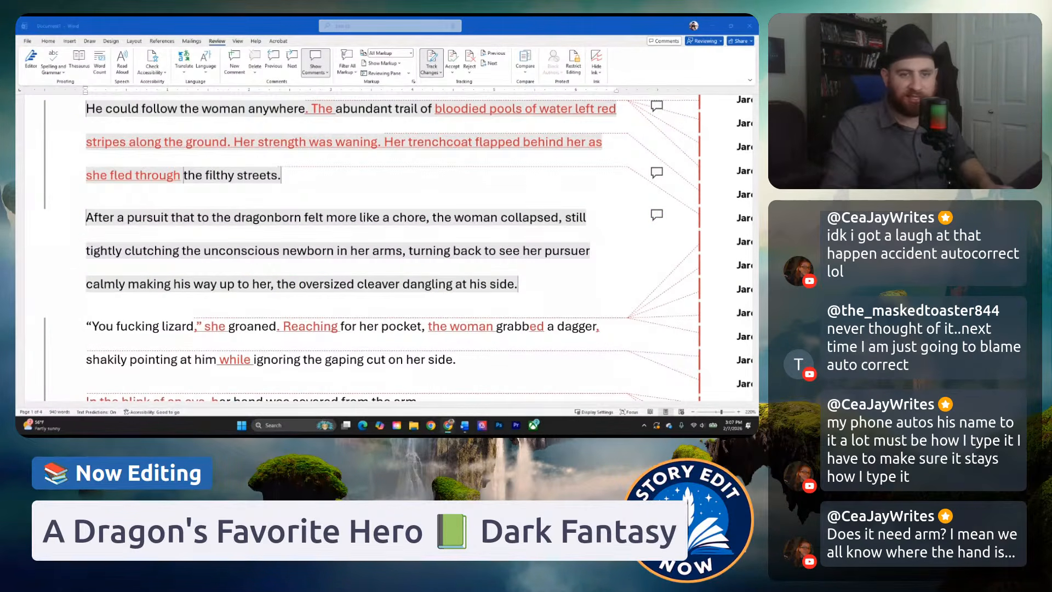
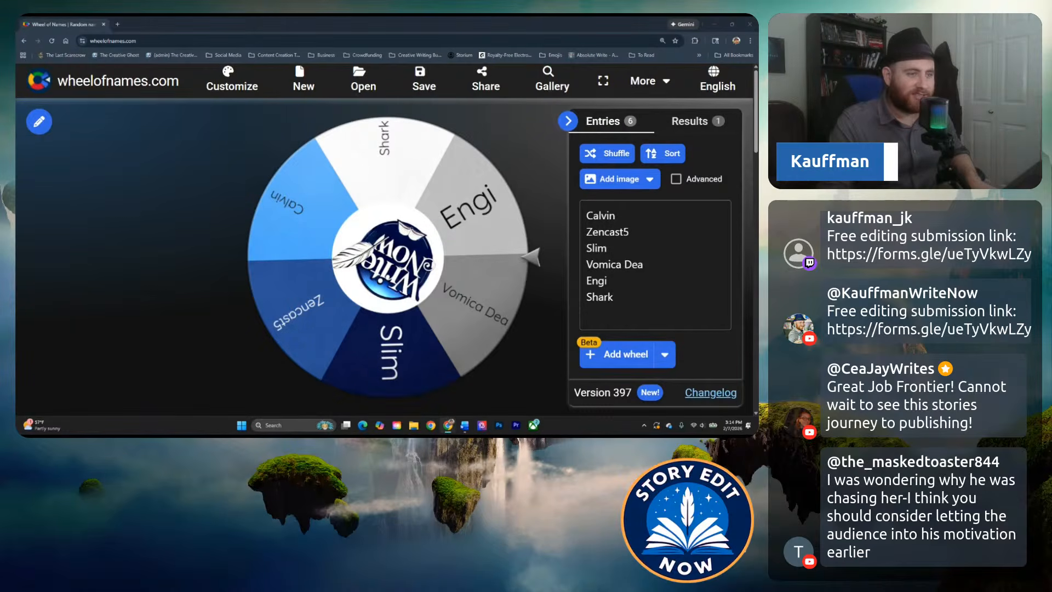
Spin the name wheel to pick the next submission, dismiss the winner announcement and move the wheel window out of view.
left_click(394, 259)
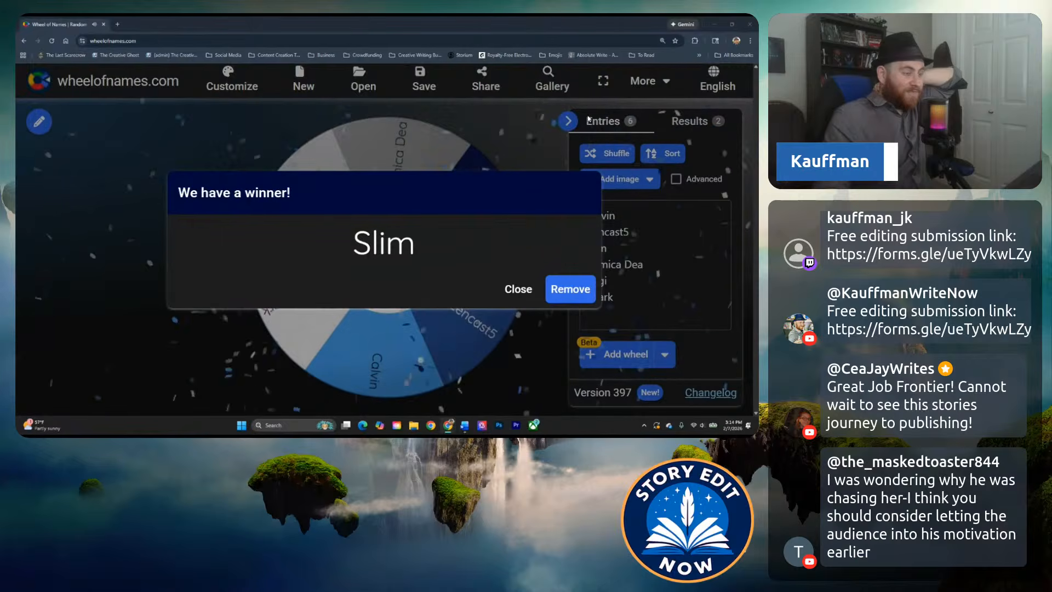
left_click(518, 291)
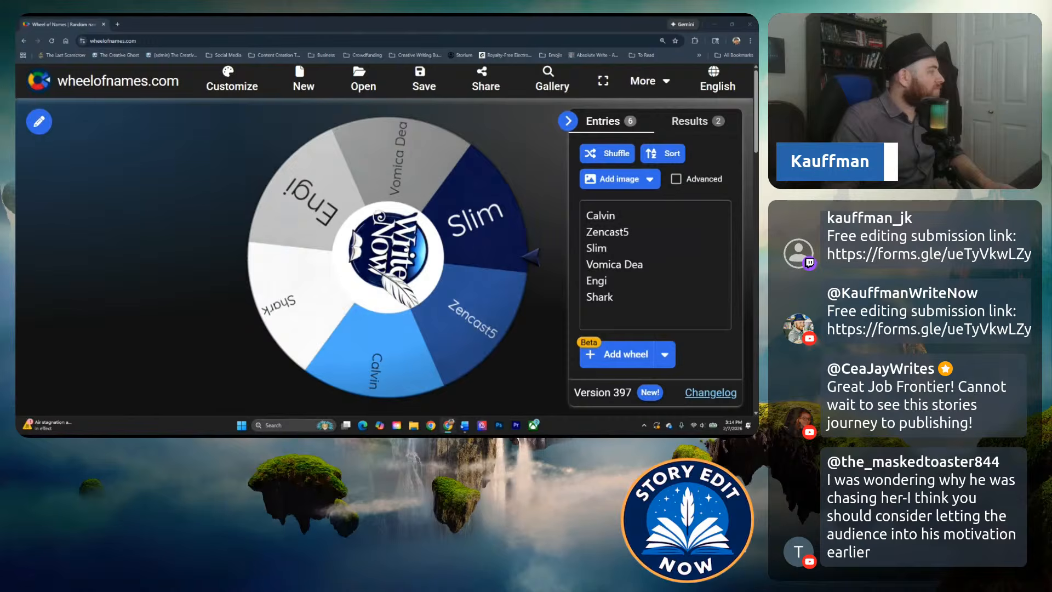
left_click_drag(240, 20, 15, 94)
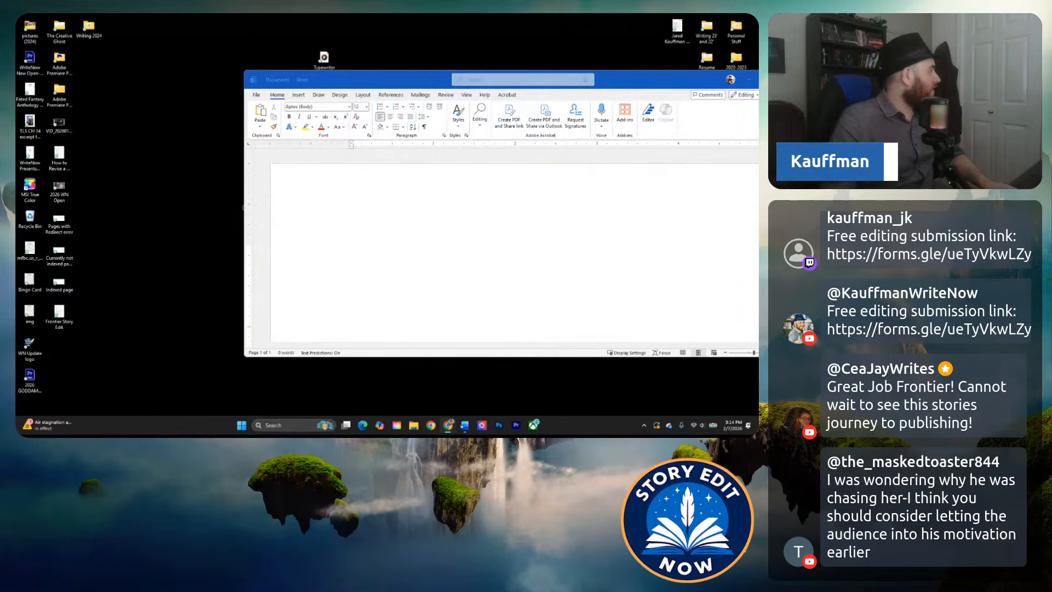
Bring up the Google Docs submission "Chapter 1: The First One", reduce its zoom to 110% and skim the opening pages.
left_click_drag(175, 208, 234, 158)
double_click(235, 158)
scroll(305, 236, "down", 15)
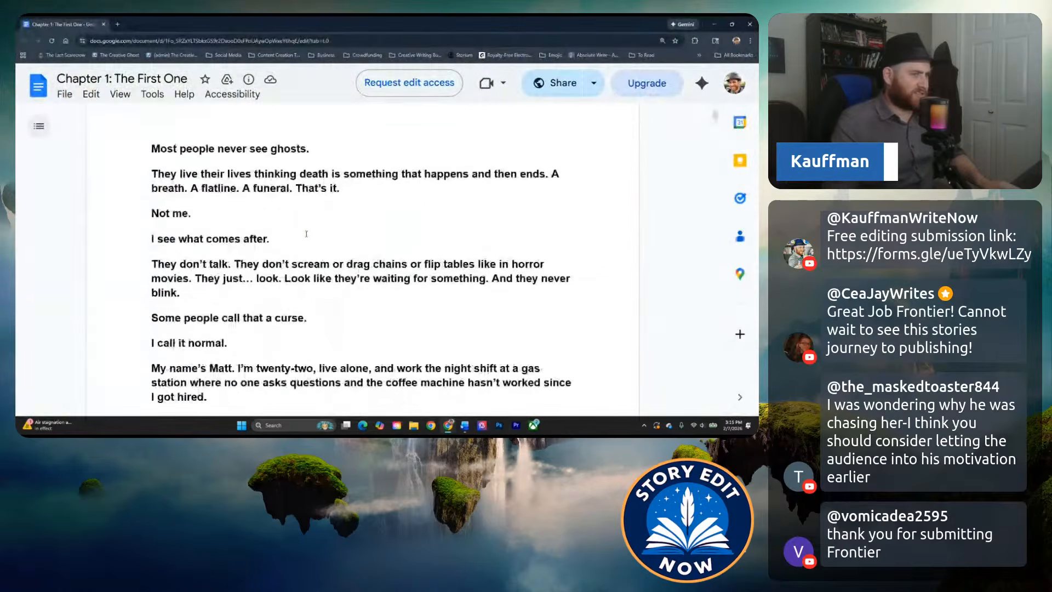
key("ctrl+minus")
key("ctrl+minus")
key("ctrl+minus")
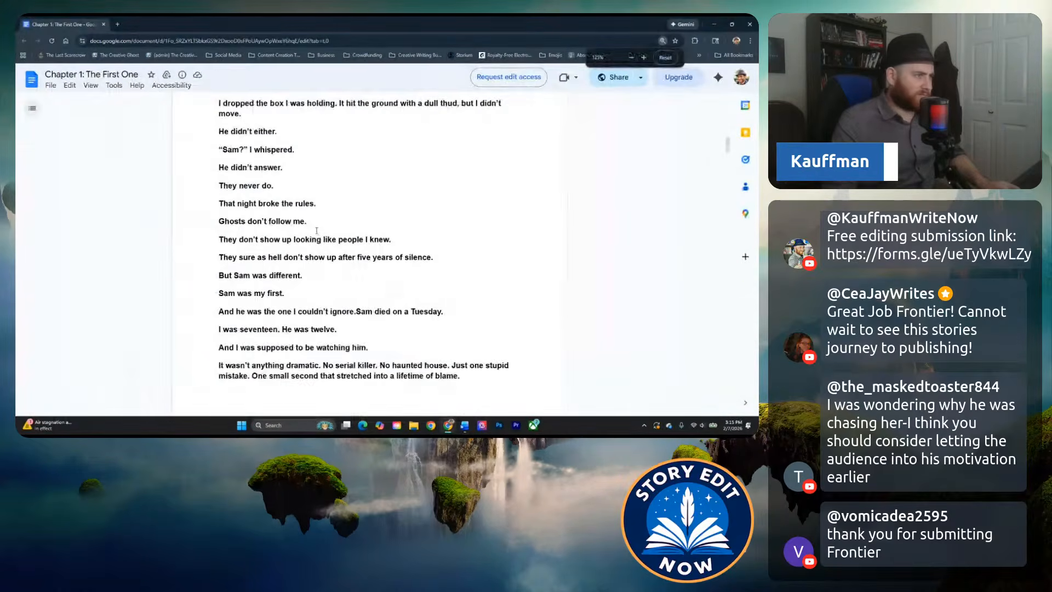
scroll(310, 228, "up", 10)
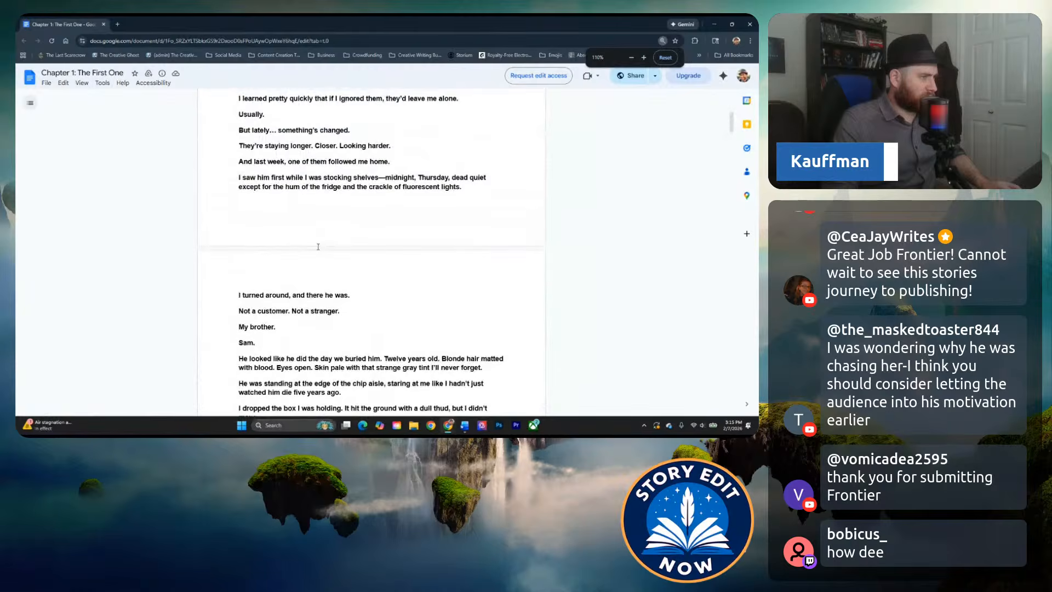
scroll(298, 249, "down", 20)
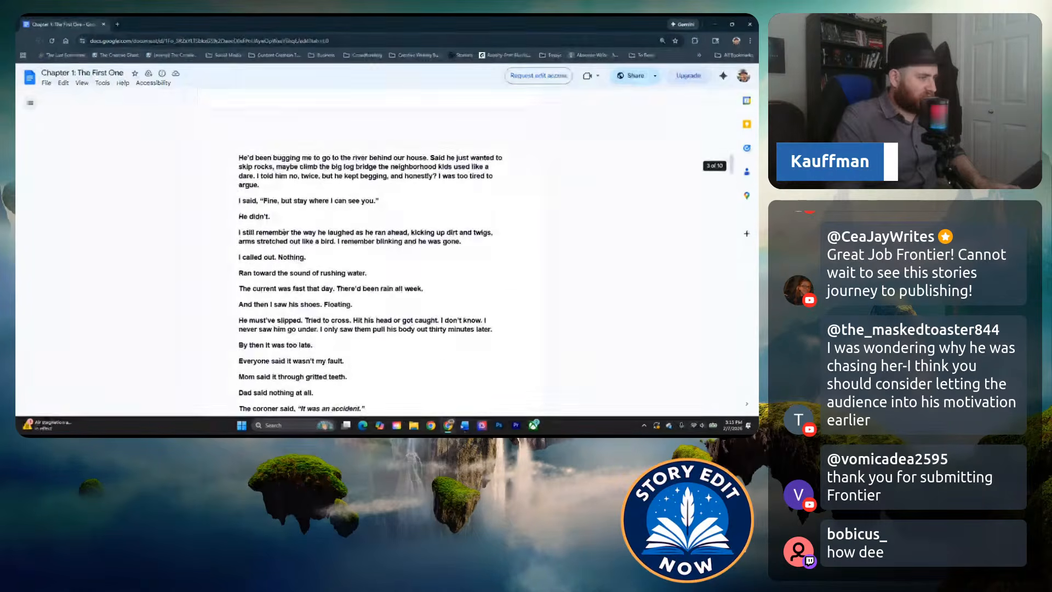
scroll(285, 208, "up", 15)
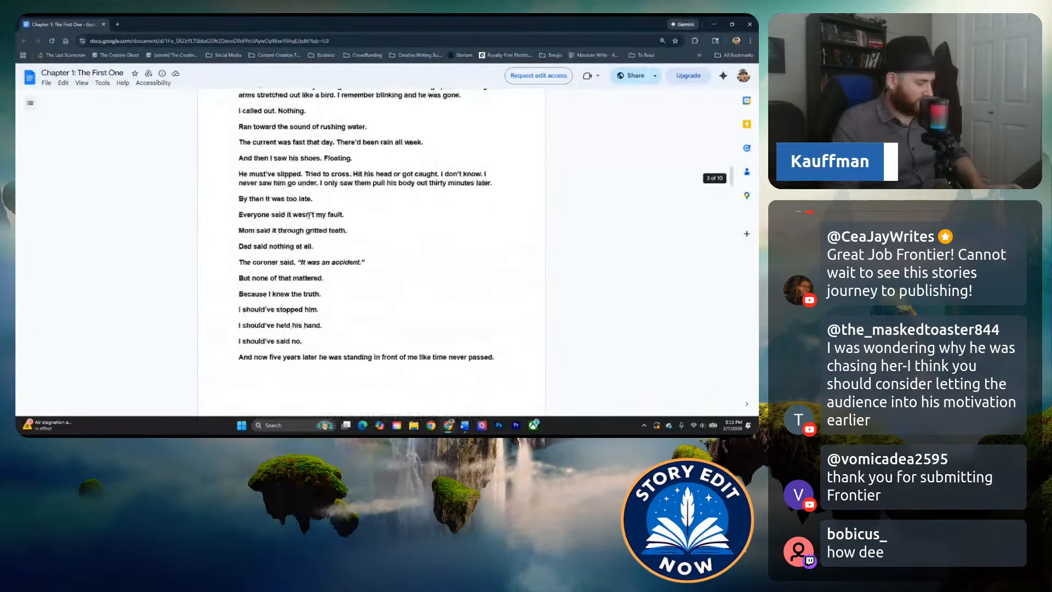
Copy the entire chapter from Google Docs into the blank Word document, maximize that window and return to the chapter's beginning.
key("ctrl+a")
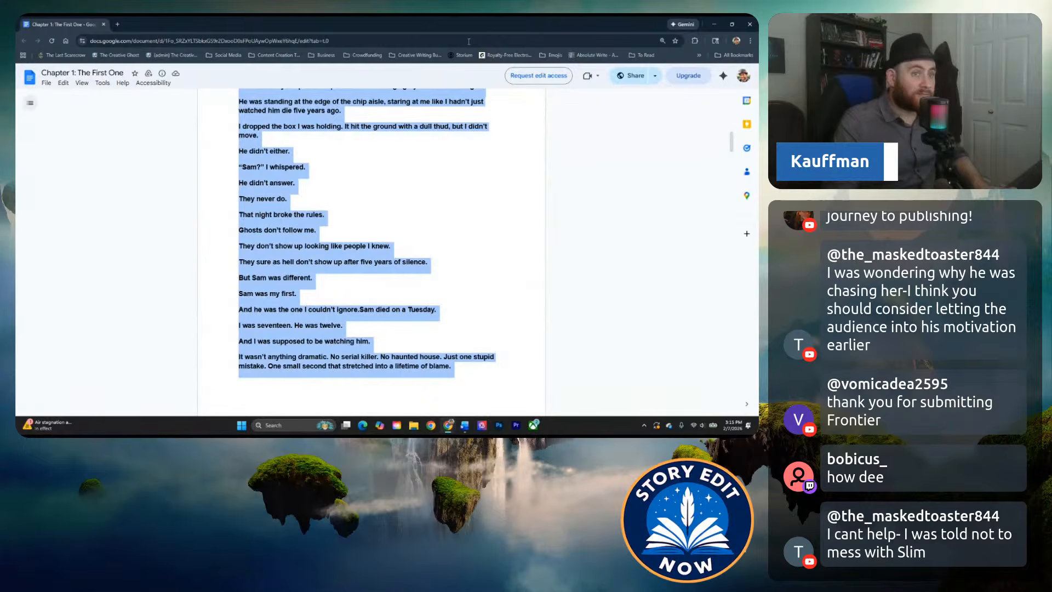
left_click_drag(91, 20, 16, 32)
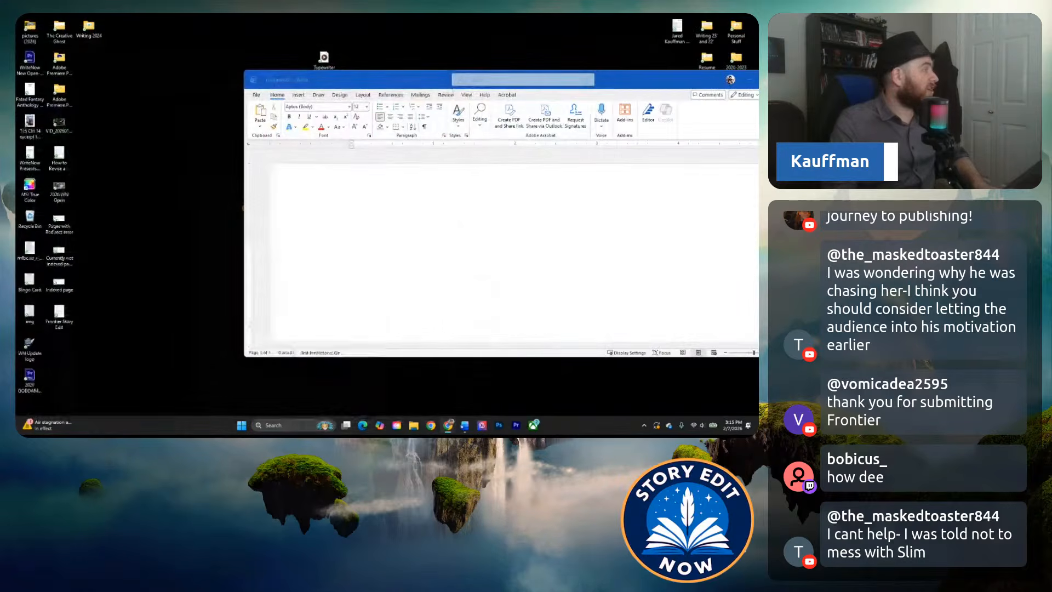
left_click(301, 231)
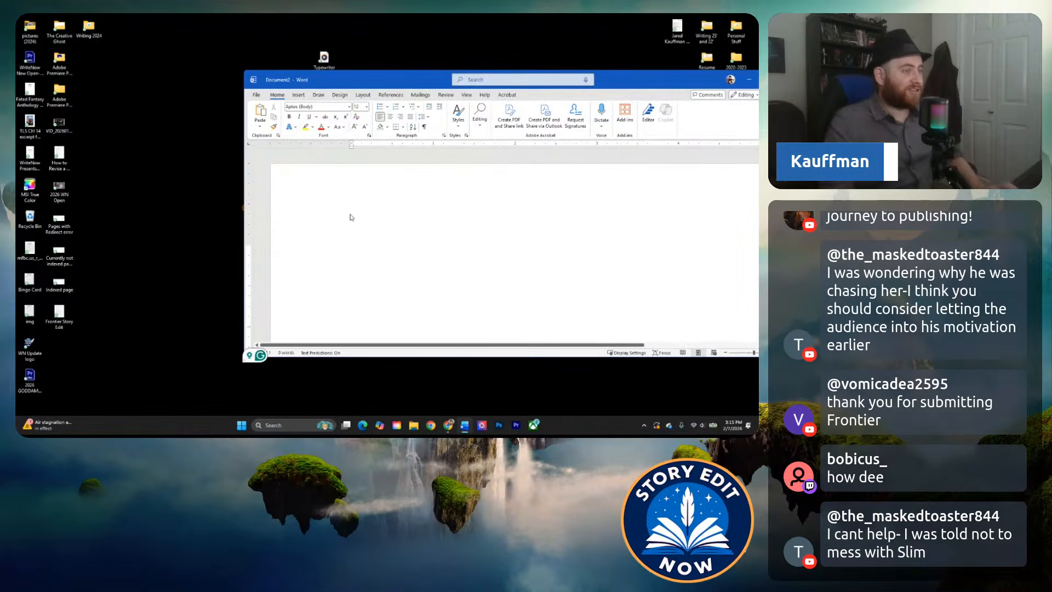
key("ctrl+v")
left_click_drag(613, 81, 478, 17)
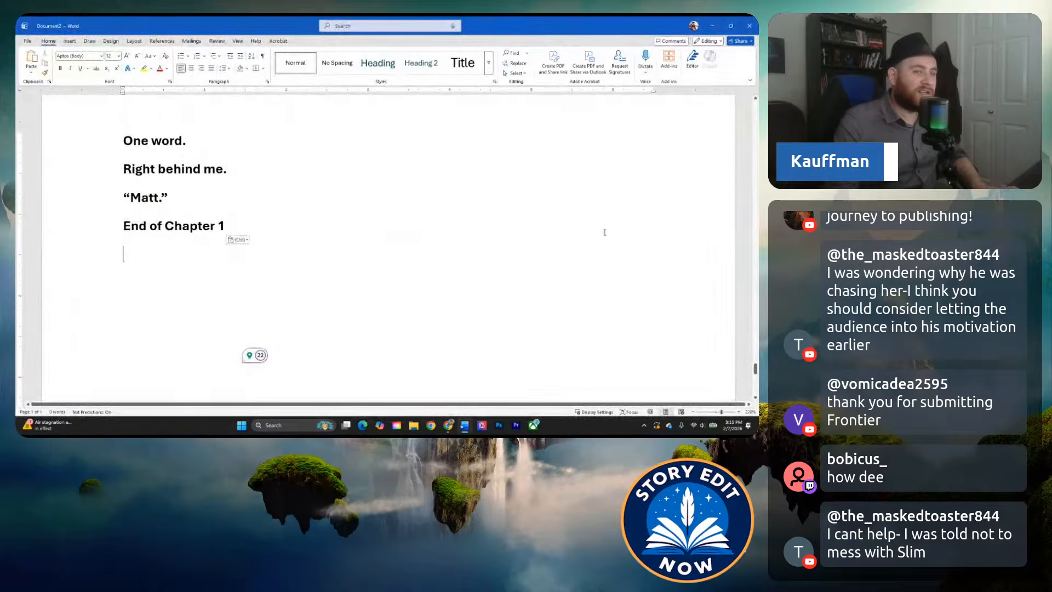
scroll(724, 341, "up", 20)
scroll(724, 341, "up", 20)
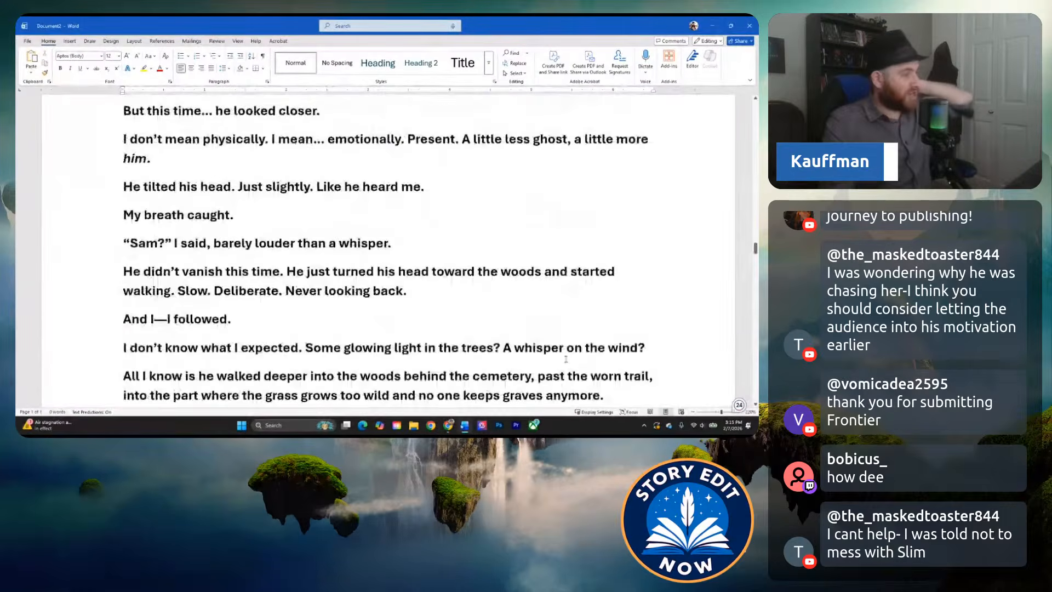
scroll(654, 204, "up", 20)
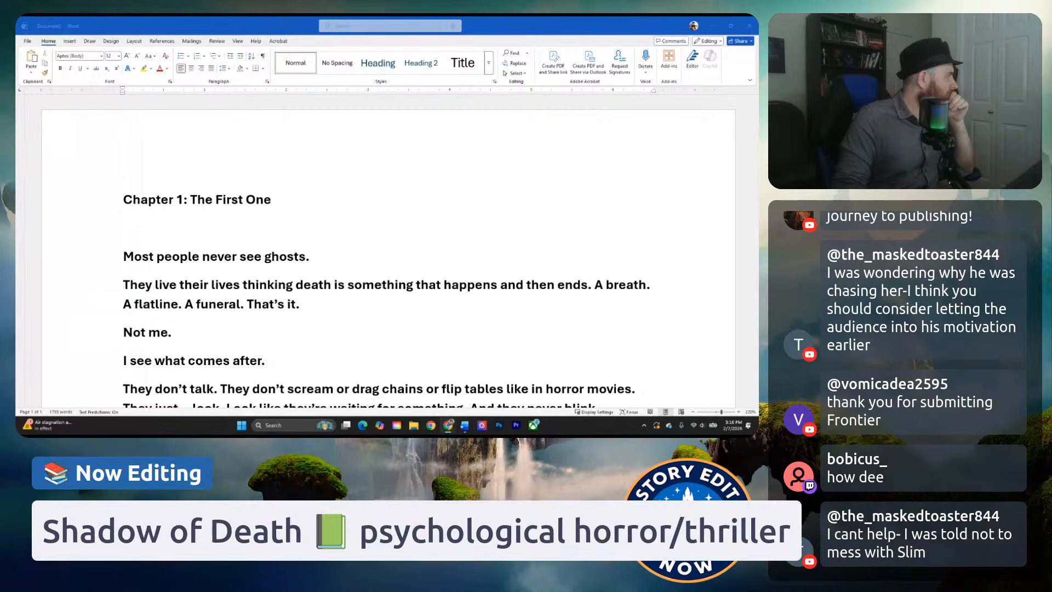
Switch to the "Editing Stream Submissions" form response, enlarge it to 175%, and read the submission's title, genre and blurb.
left_click_drag(231, 433, 326, 17)
scroll(452, 272, "down", 3)
key("ctrl+plus")
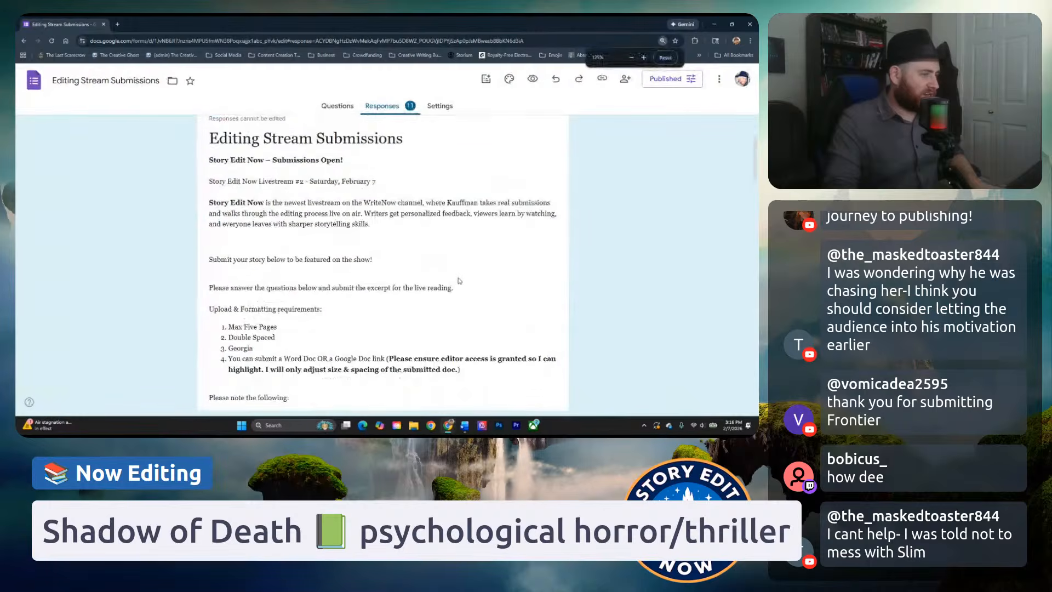
scroll(456, 274, "down", 2)
scroll(455, 273, "down", 8)
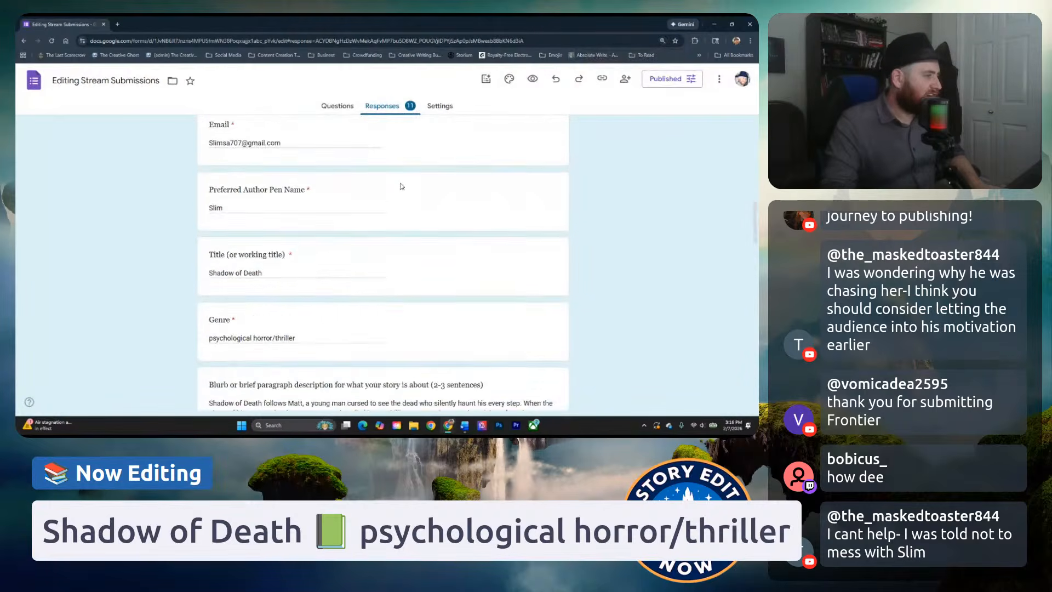
key("ctrl+plus")
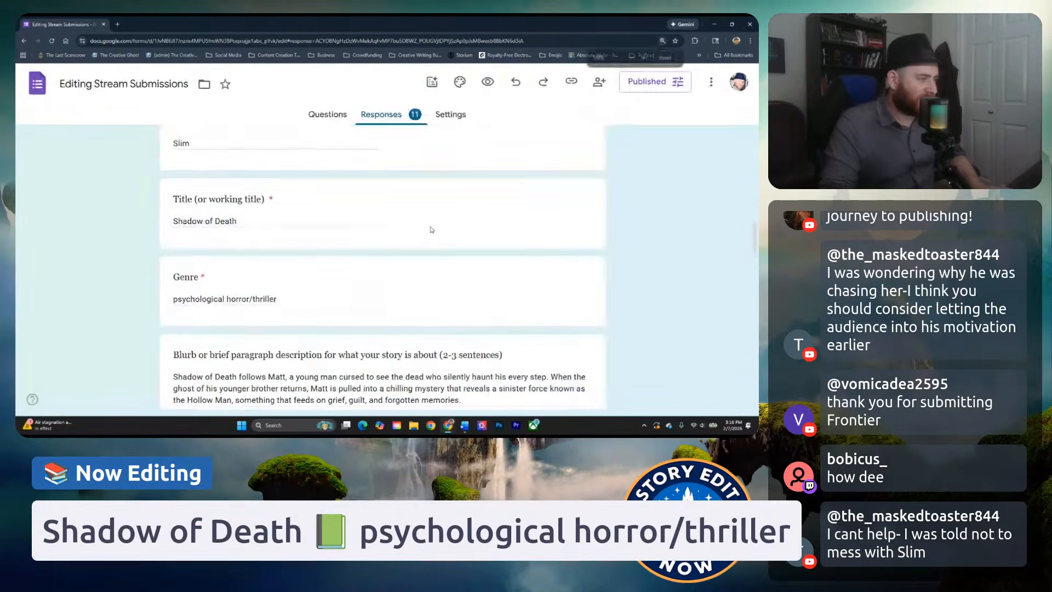
key("ctrl+plus")
scroll(430, 233, "down", 2)
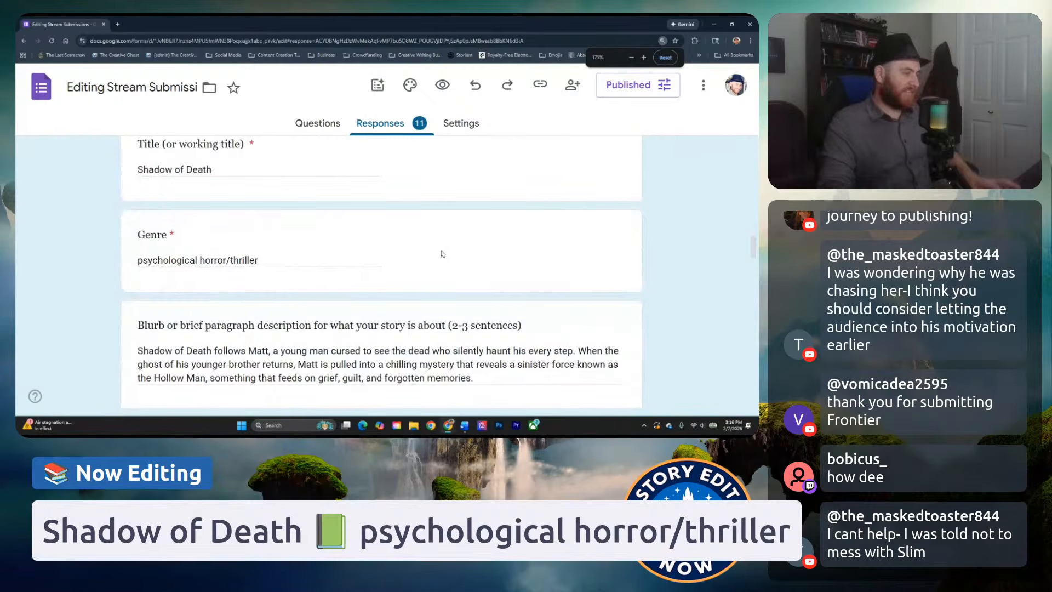
scroll(431, 246, "down", 1)
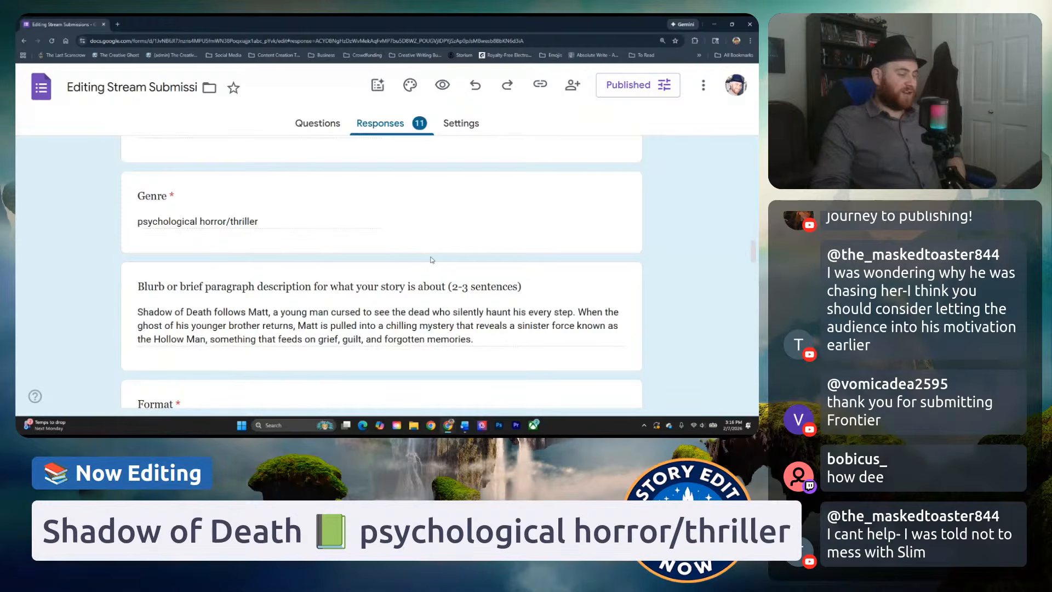
Review the submission's format, requested editing type, alpha/beta read answer and submission link, and return to the Word document.
scroll(296, 165, "down", 5)
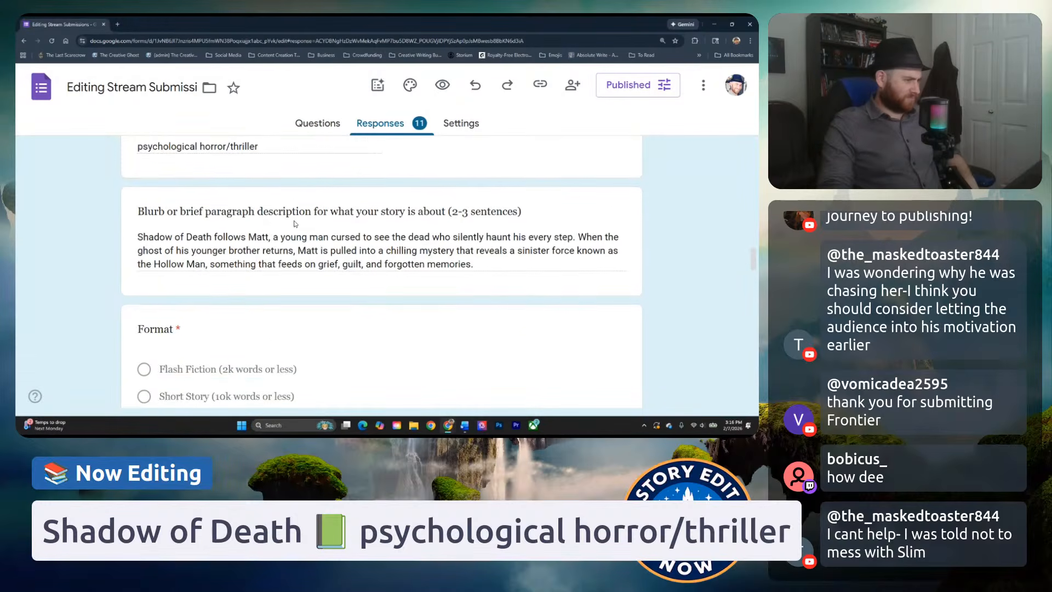
scroll(257, 307, "down", 4)
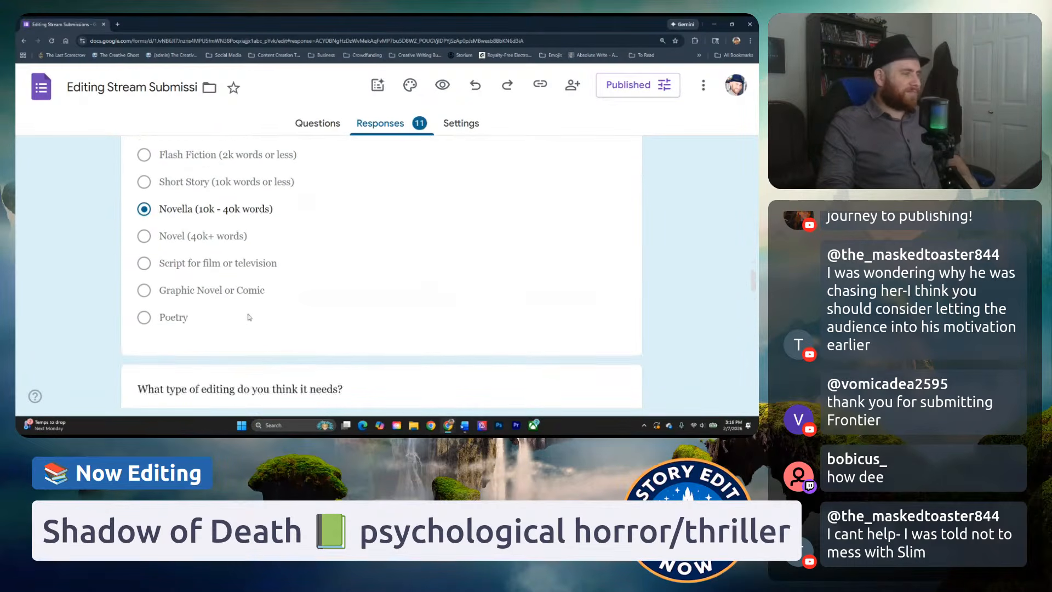
scroll(235, 318, "down", 2)
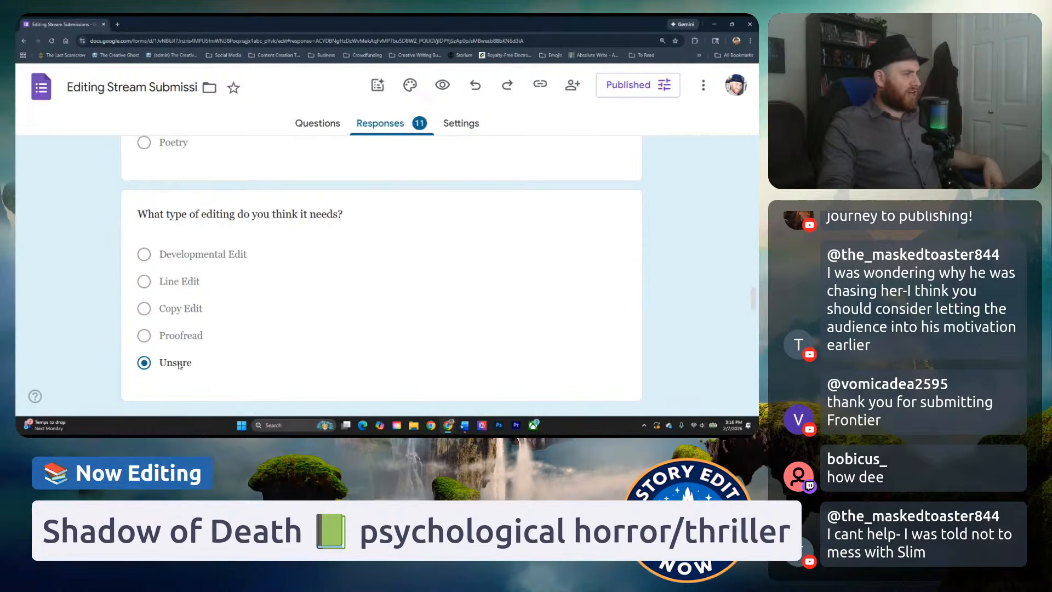
scroll(173, 351, "down", 5)
scroll(173, 296, "up", 1)
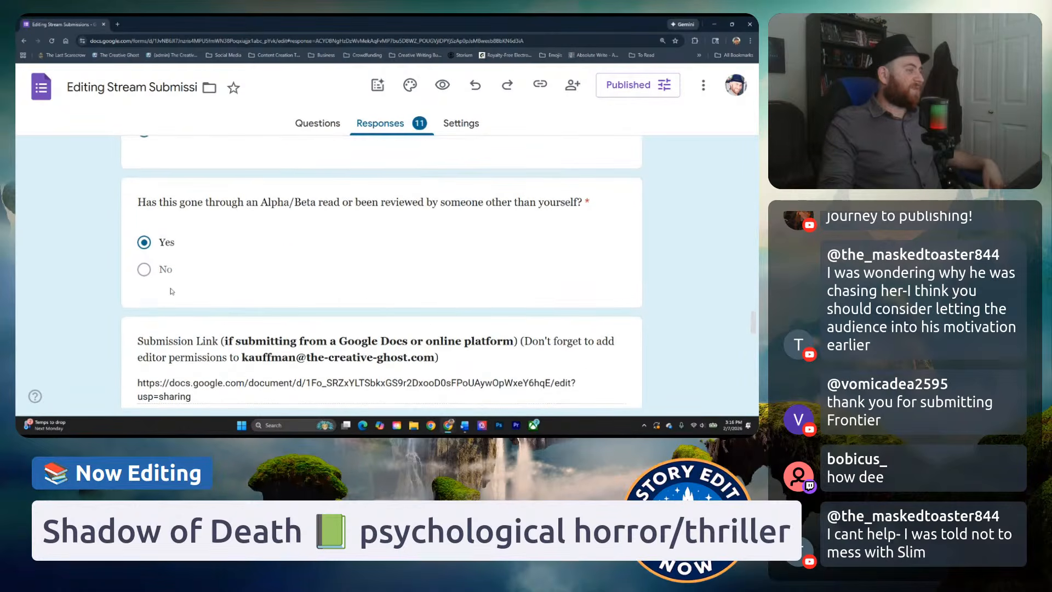
scroll(279, 305, "up", 1)
scroll(274, 304, "down", 6)
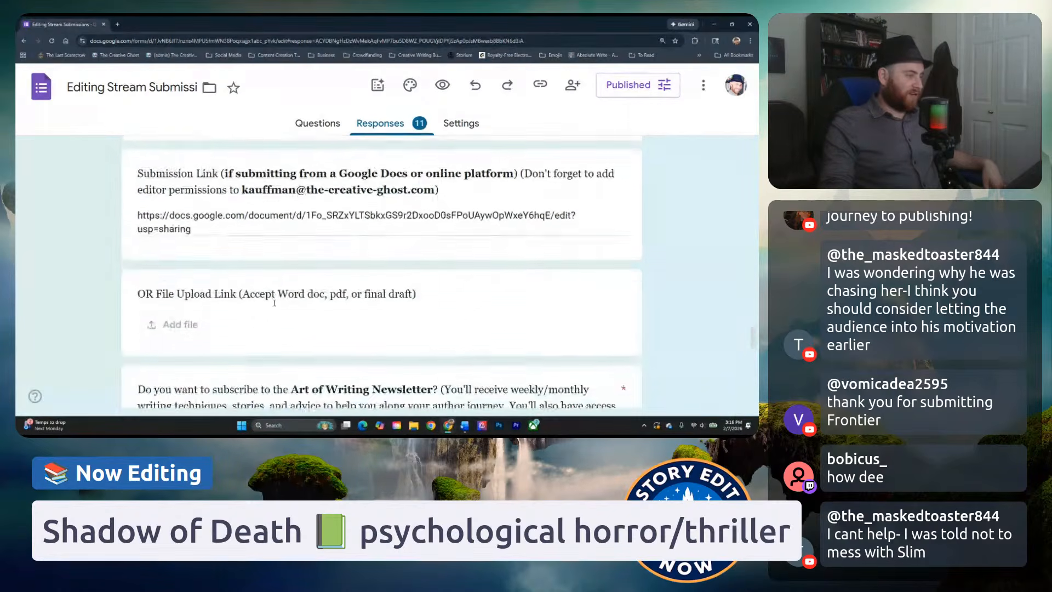
scroll(267, 303, "up", 3)
scroll(267, 303, "up", 3)
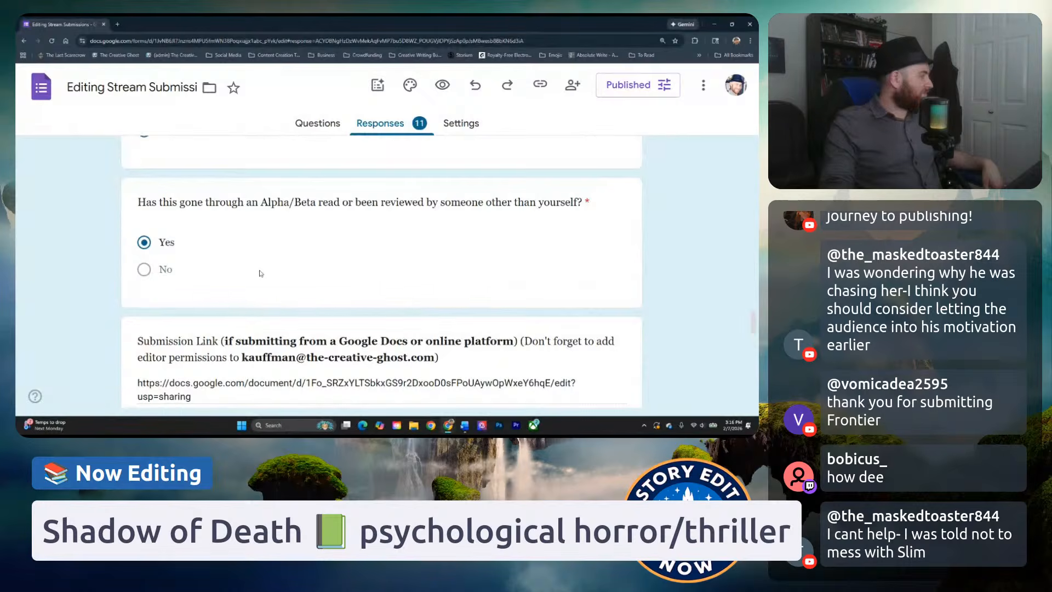
scroll(258, 273, "up", 1)
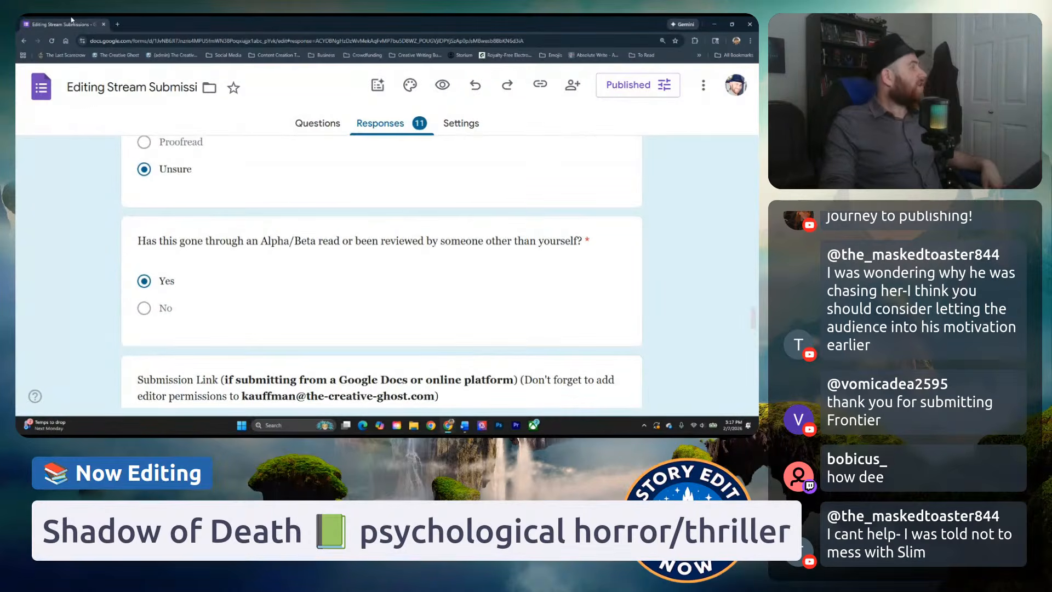
left_click_drag(71, 20, 16, 88)
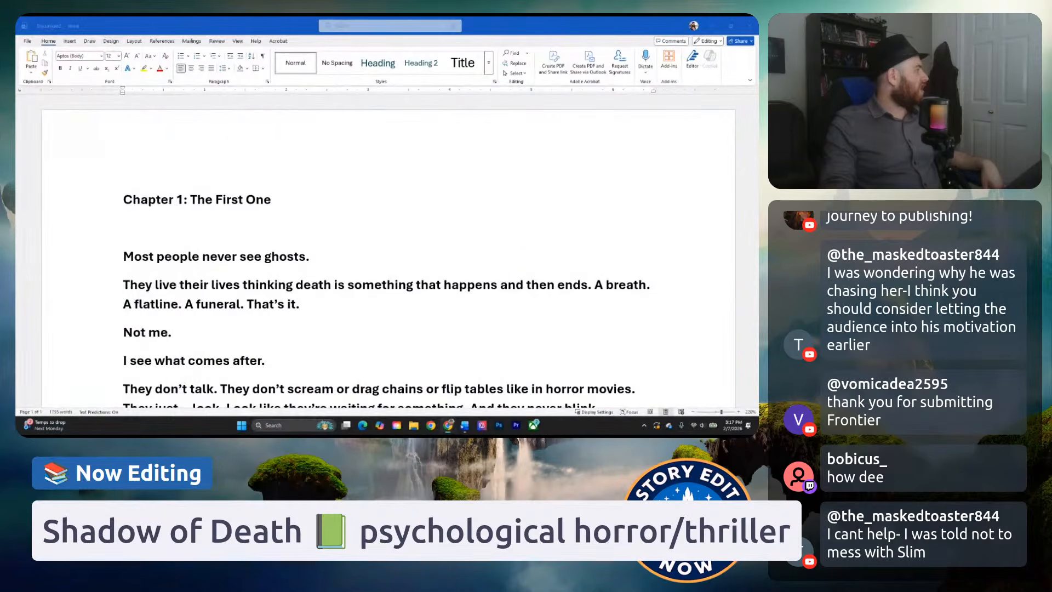
Set the line spacing of the whole chapter to 1.5.
left_click(123, 245)
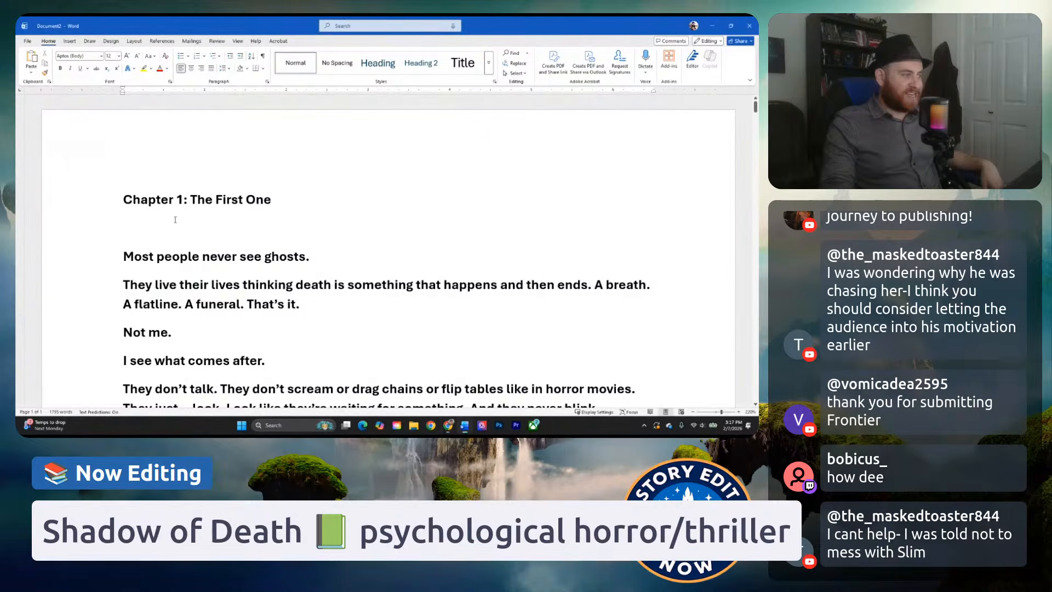
scroll(113, 256, "down", 1)
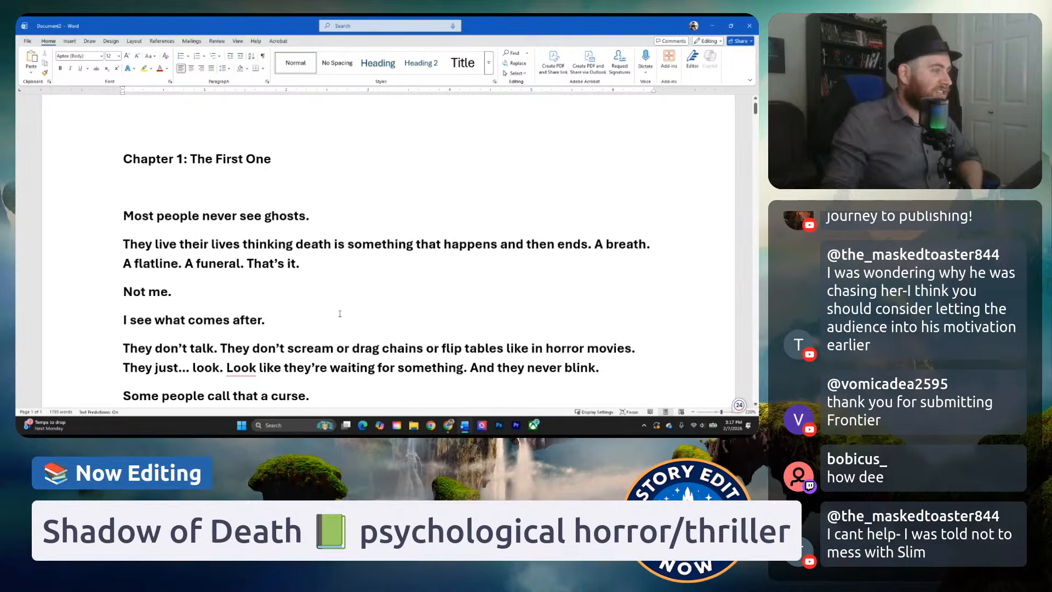
left_click(293, 186)
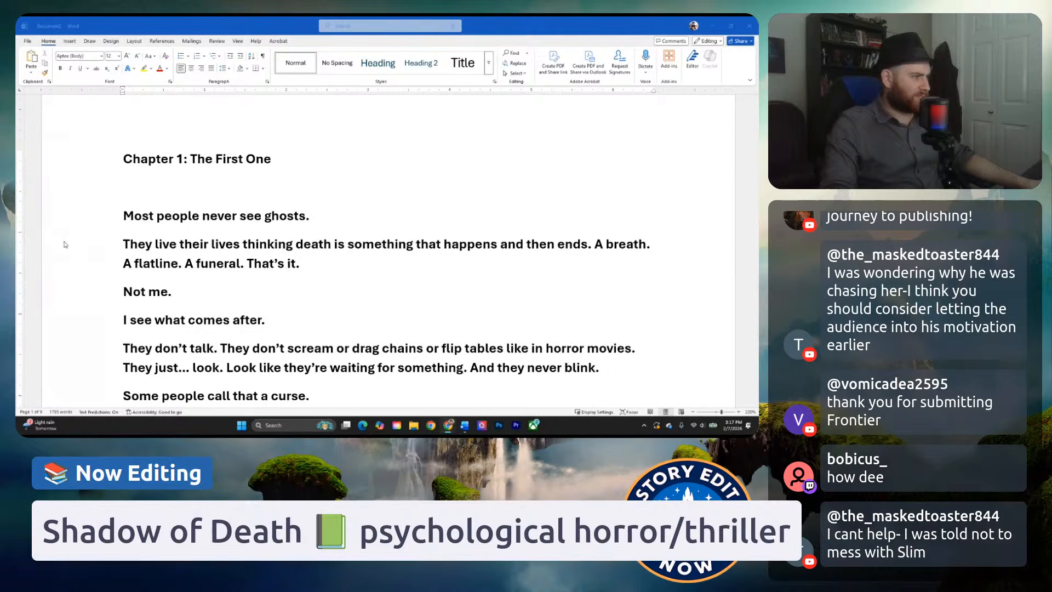
left_click(123, 186)
key("ctrl+a")
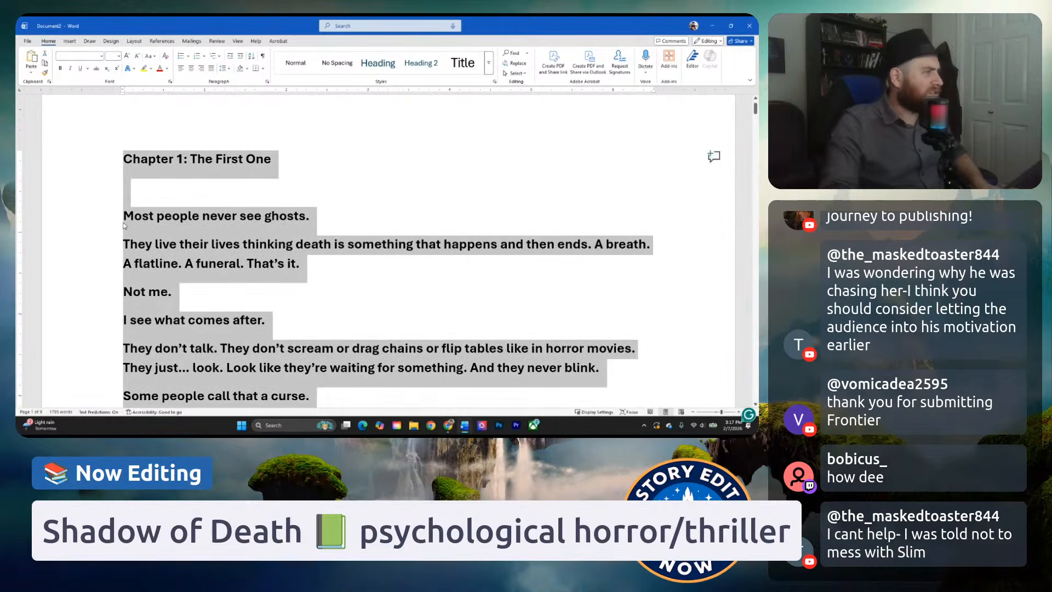
left_click(224, 68)
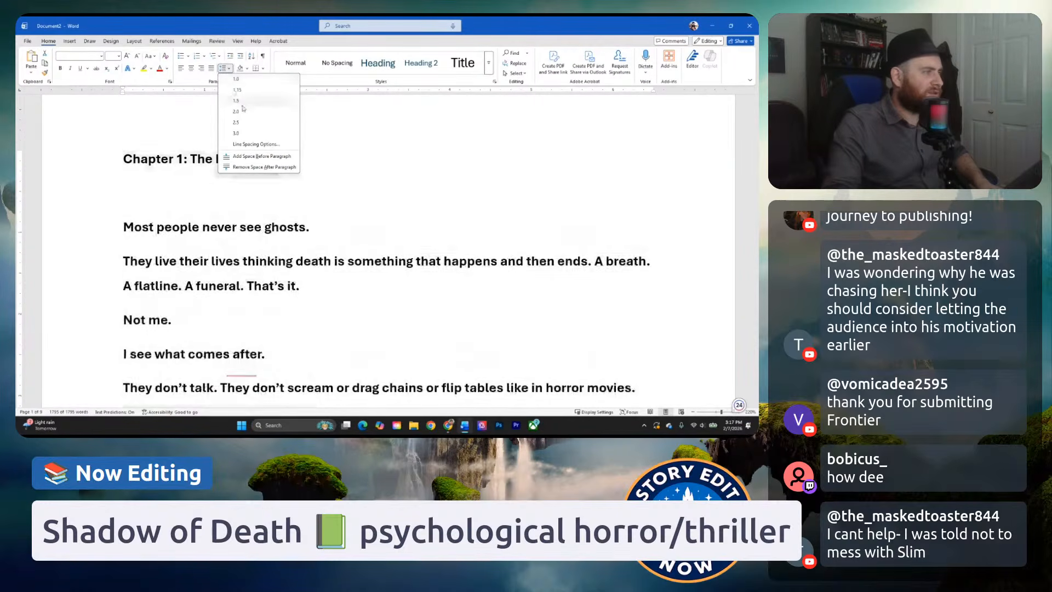
left_click(244, 102)
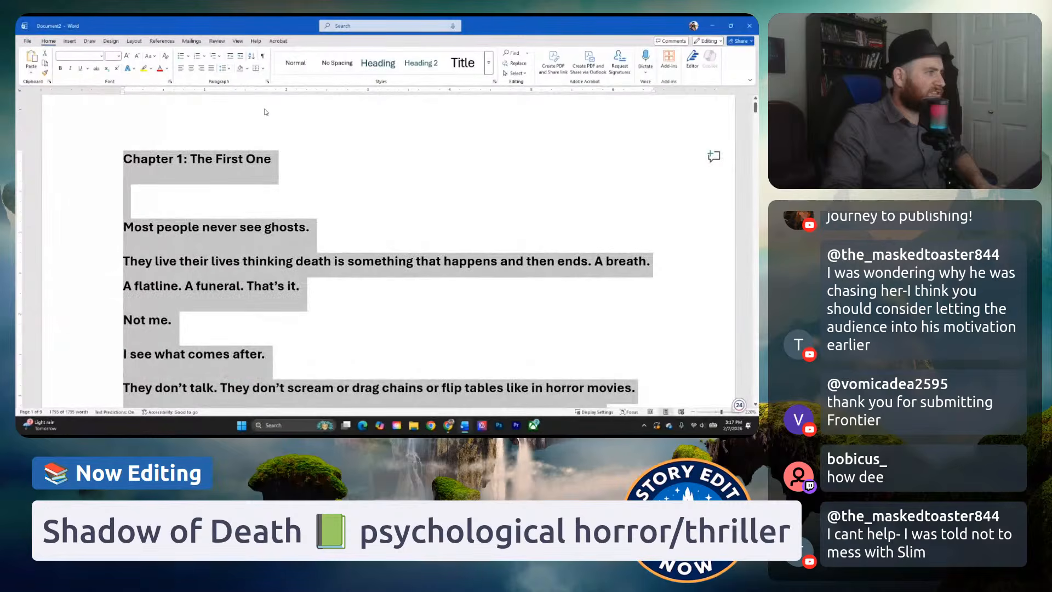
Remove the bold formatting from the body text, keeping the heading "Chapter 1: The First One" bold, and place the cursor before "Most people".
left_click(220, 193)
left_click_drag(269, 158, 137, 165)
key("ctrl+b")
left_click(172, 192)
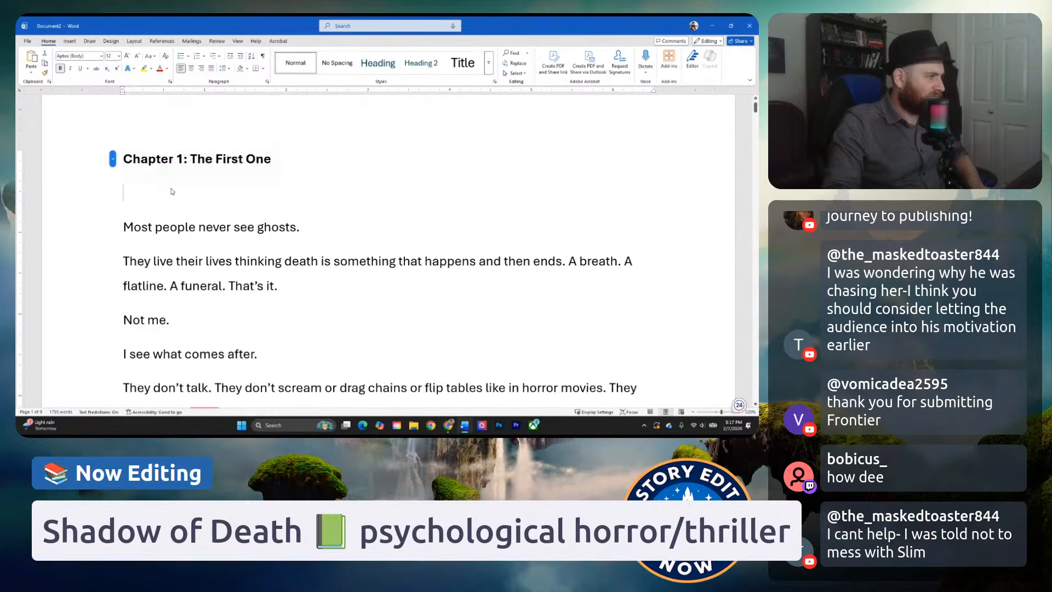
left_click(121, 227)
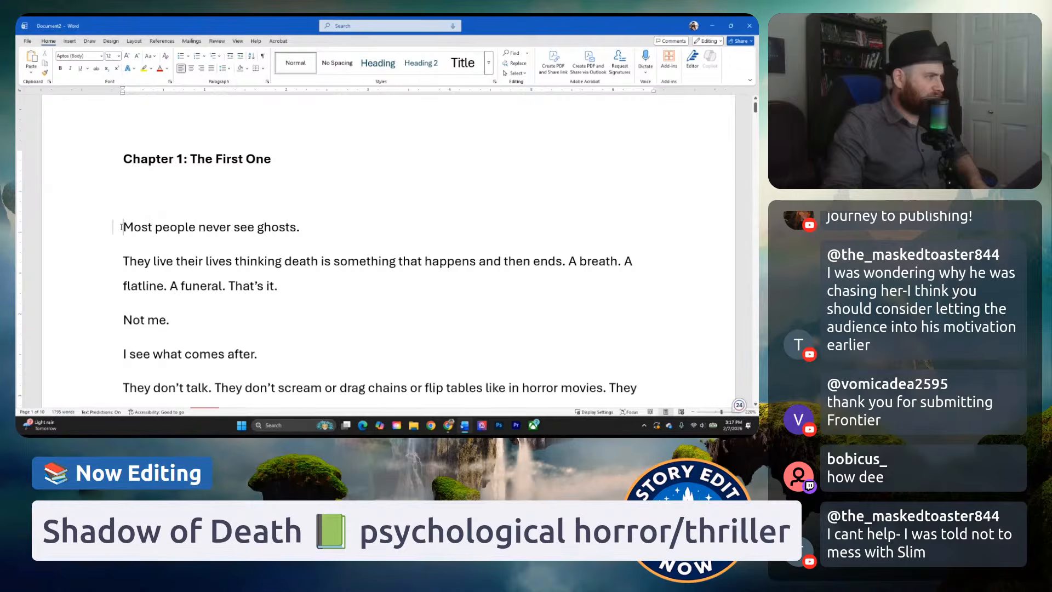
Set the font of the whole chapter to Arial at size 16.
key("ctrl+a")
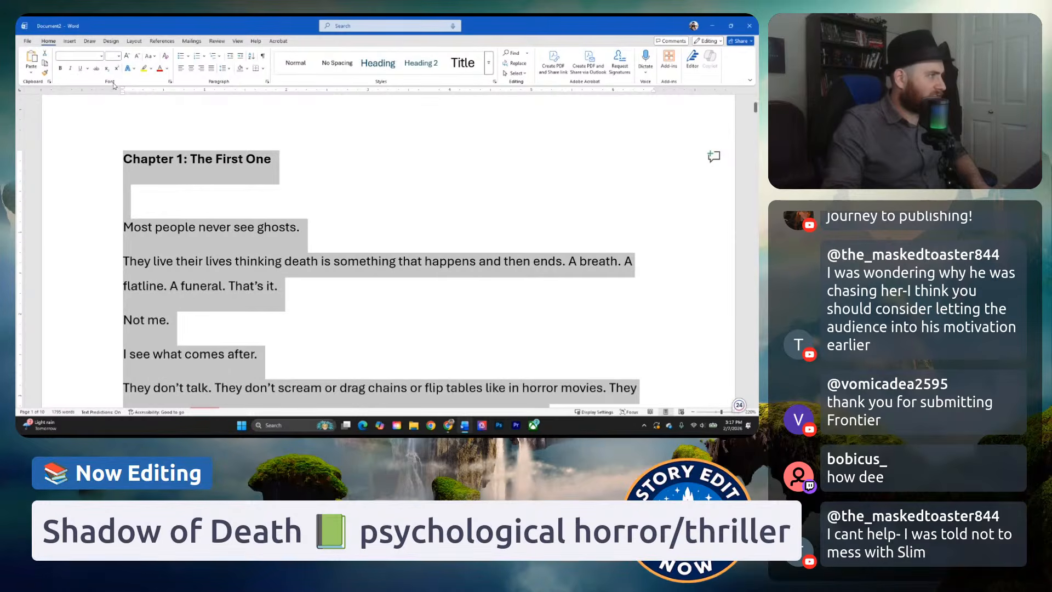
left_click(101, 56)
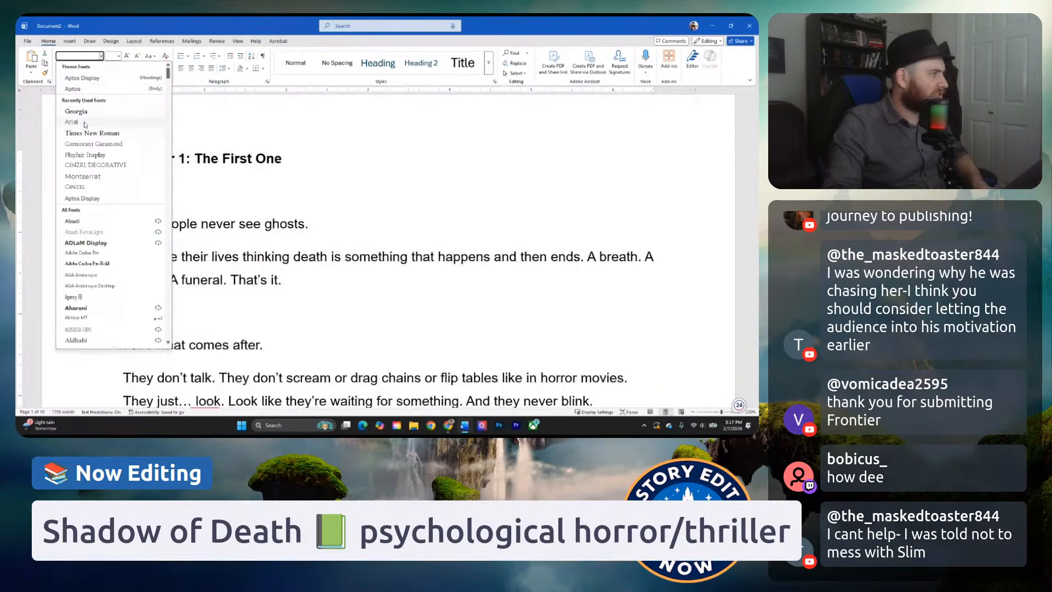
left_click(86, 122)
left_click(119, 56)
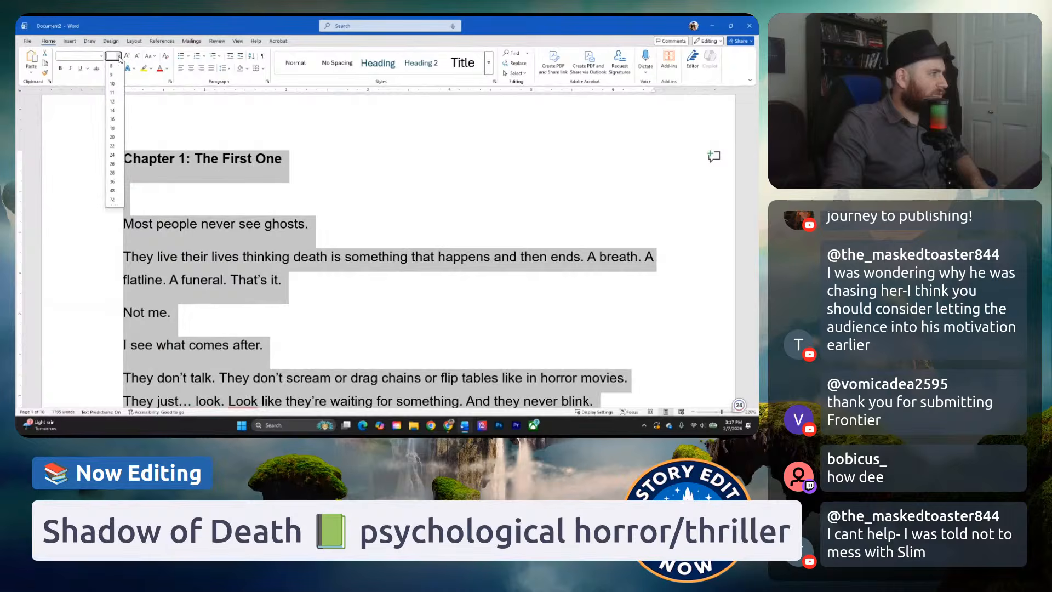
left_click(113, 119)
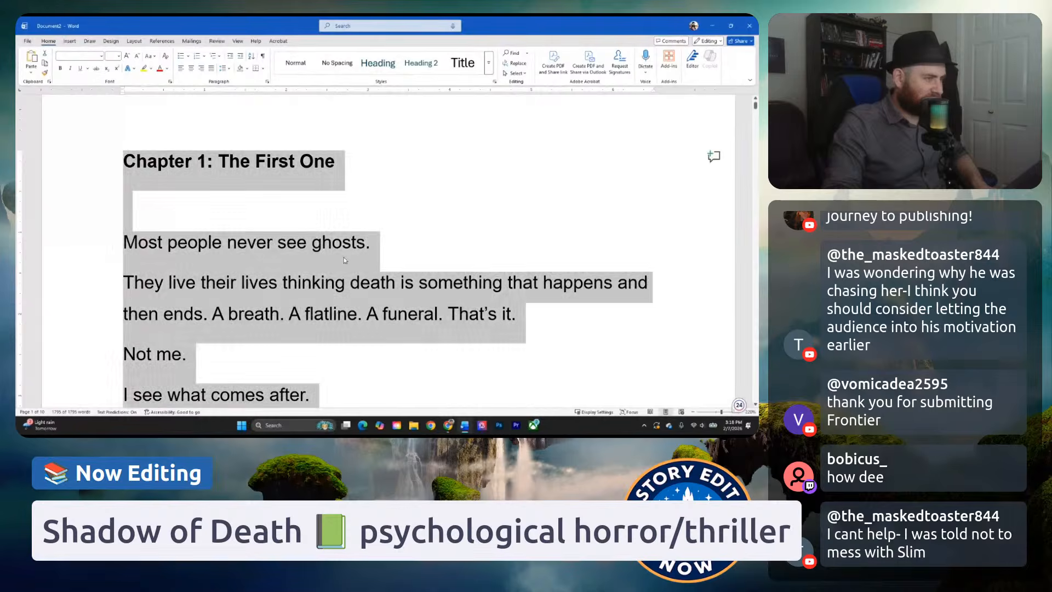
left_click(351, 242)
Read the chapter's opening page, from "Most people never see ghosts." through the narrator's introduction and the first ghosts he saw.
scroll(429, 212, "down", 1)
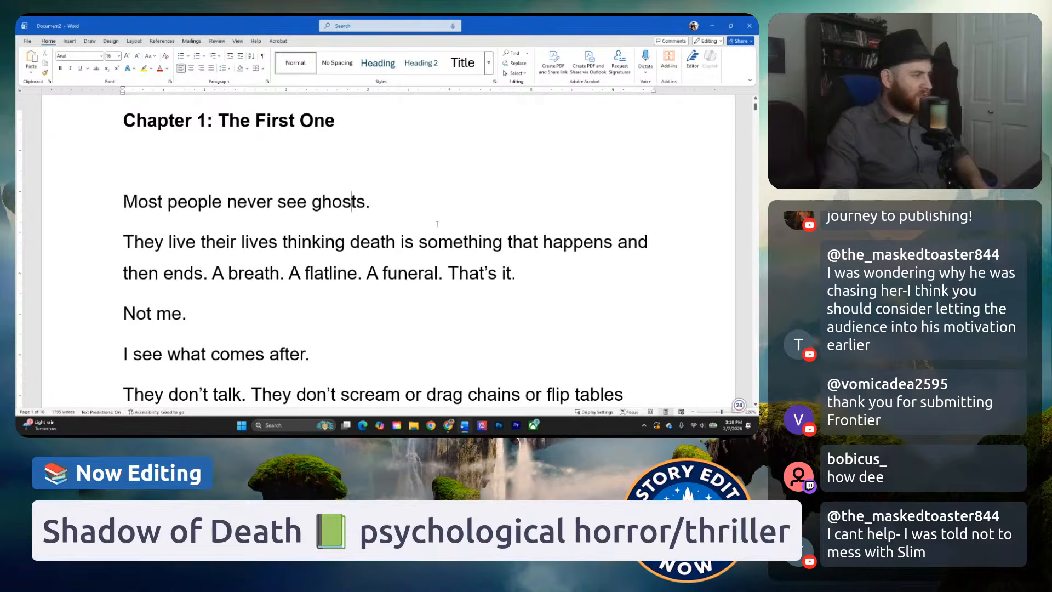
scroll(429, 247, "down", 1)
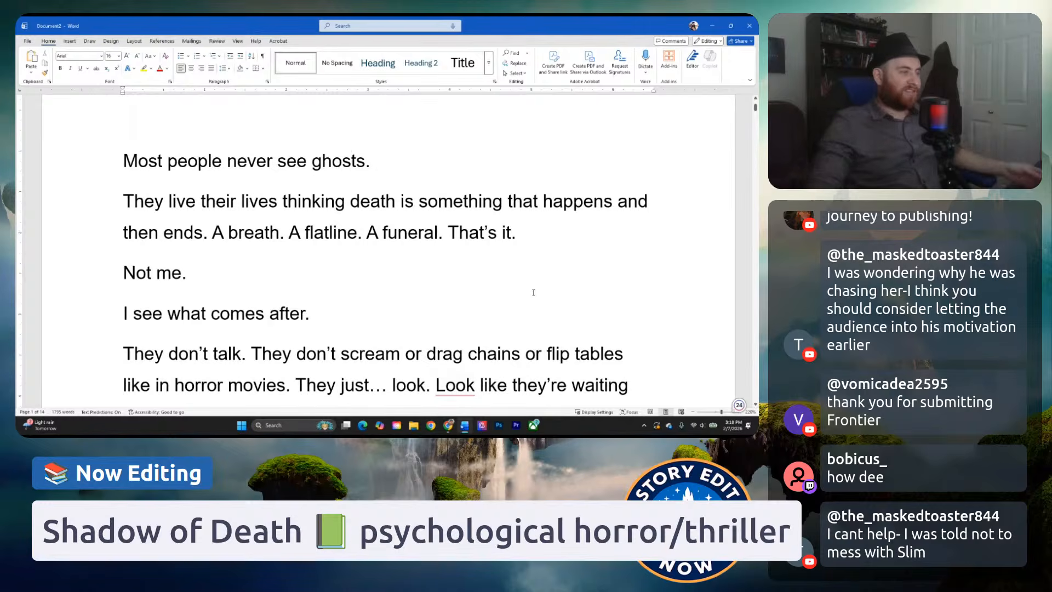
scroll(533, 292, "up", 1)
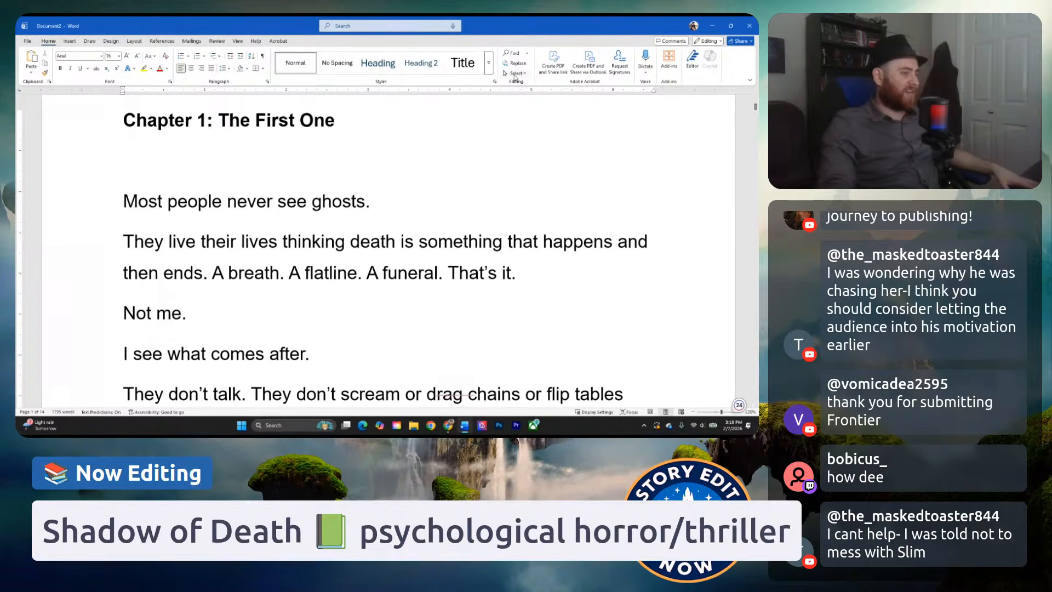
scroll(540, 263, "down", 2)
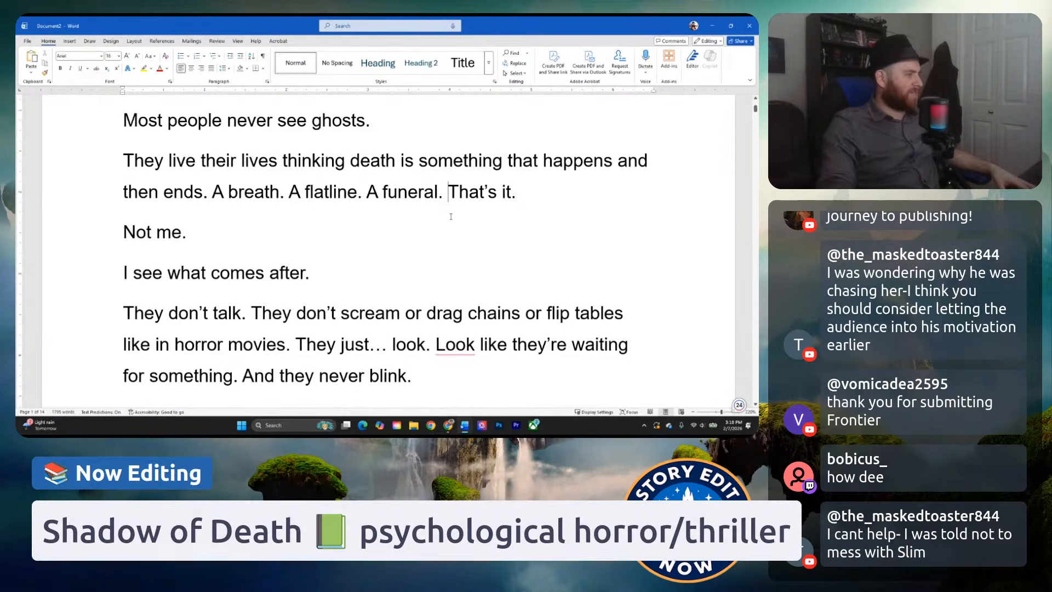
scroll(493, 198, "down", 1)
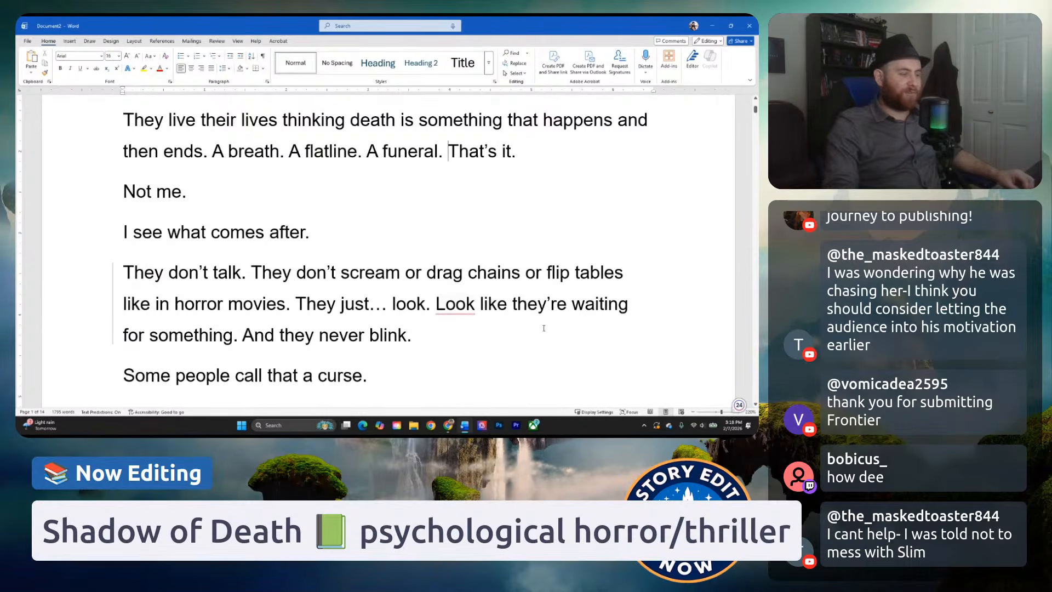
scroll(544, 328, "down", 3)
scroll(402, 290, "down", 3)
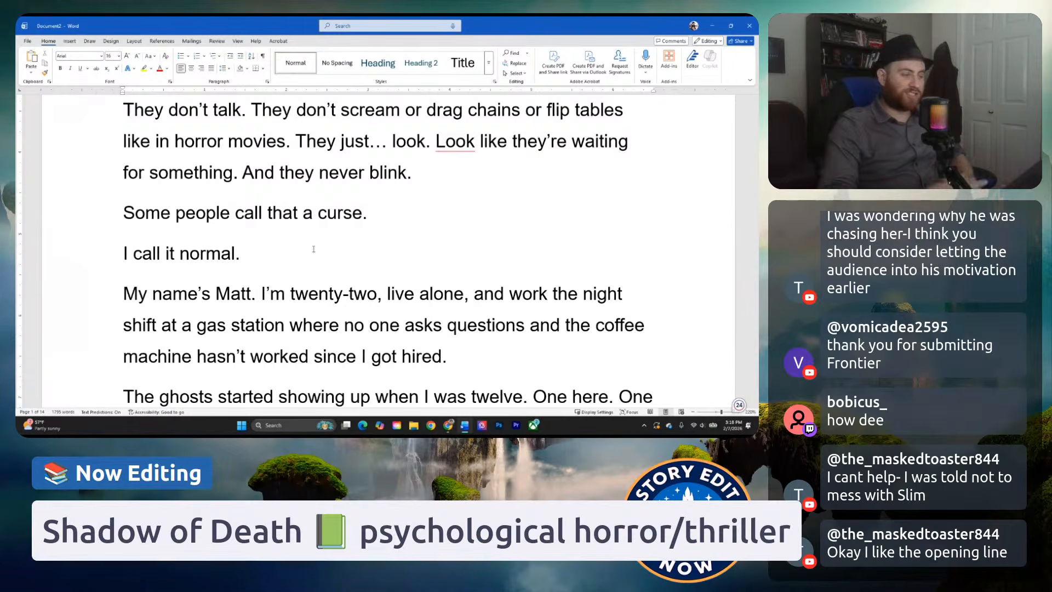
scroll(396, 211, "down", 2)
scroll(396, 211, "down", 2)
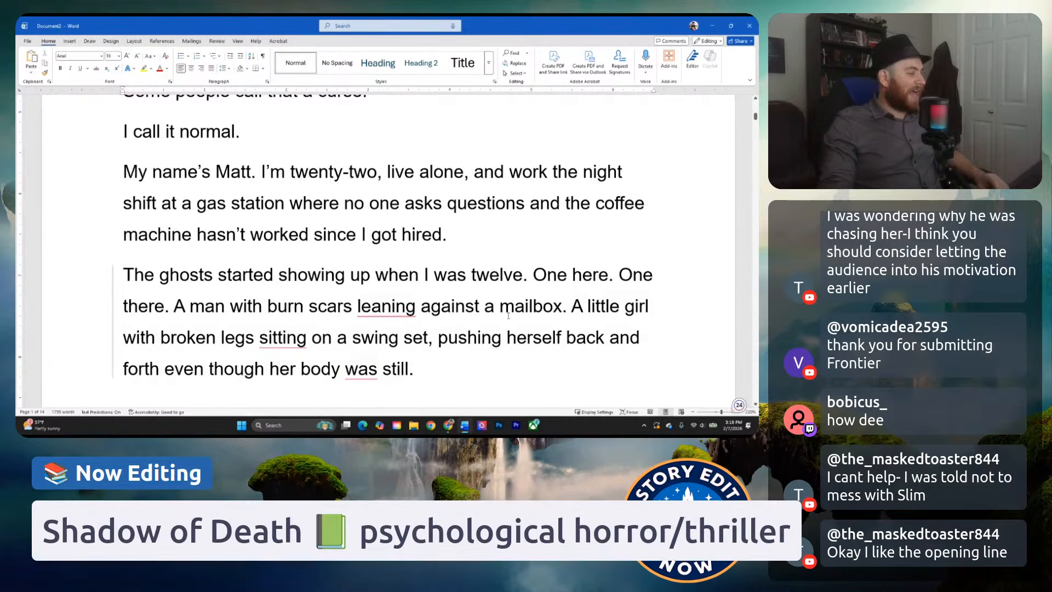
scroll(510, 331, "down", 10)
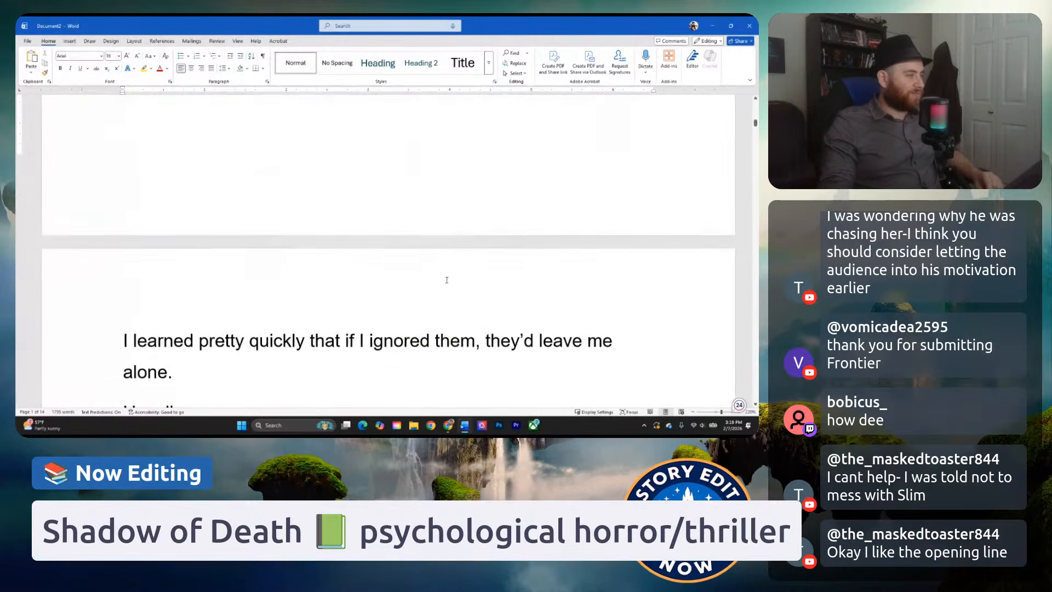
Read the second page from "I learned pretty quickly" through the night-shift encounter up to "My brother.".
left_click(253, 202)
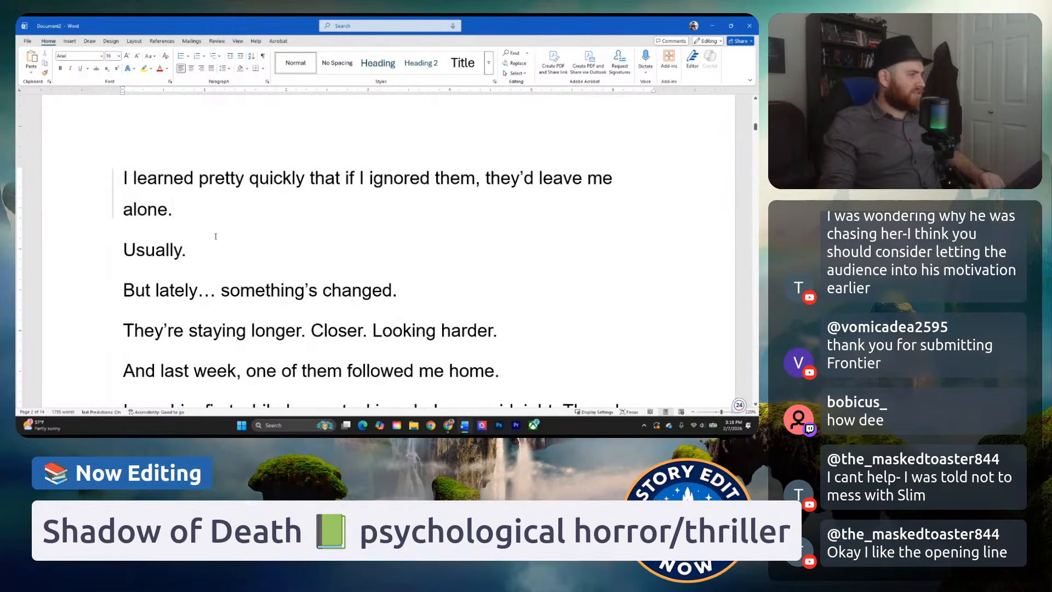
scroll(403, 281, "down", 1)
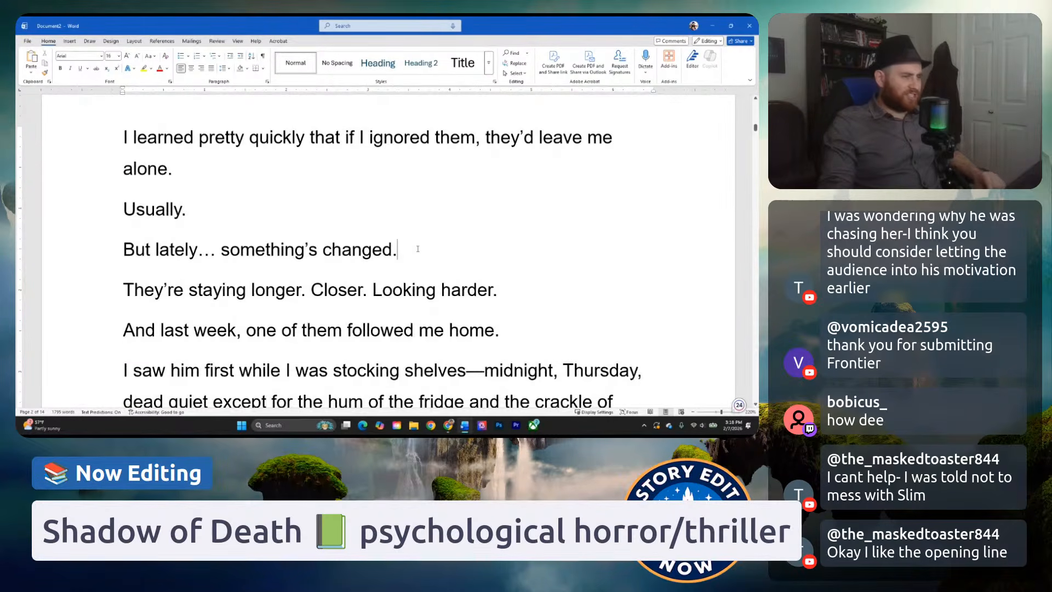
scroll(408, 283, "down", 1)
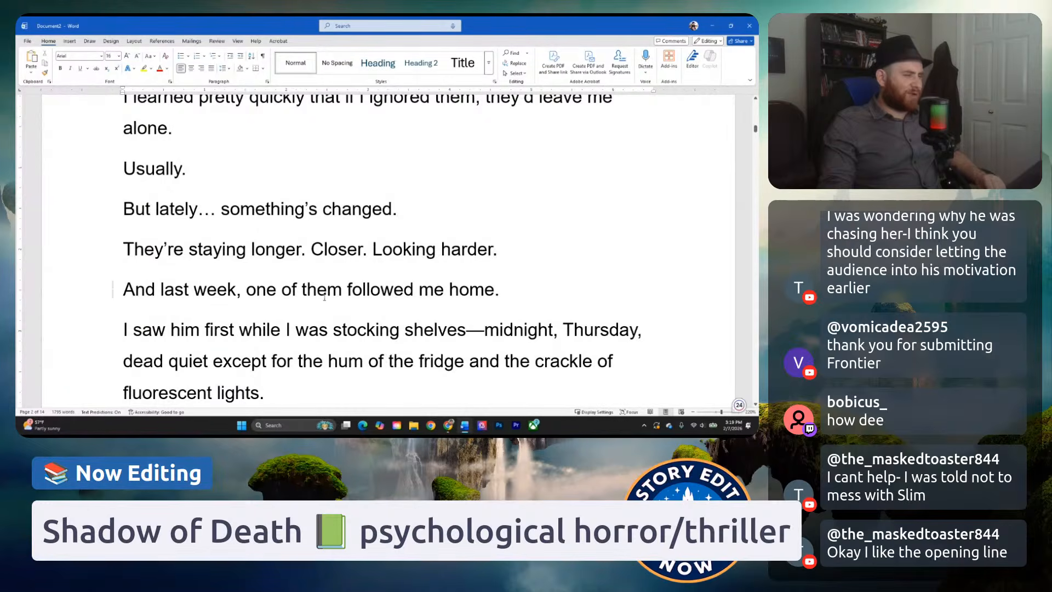
scroll(325, 296, "down", 1)
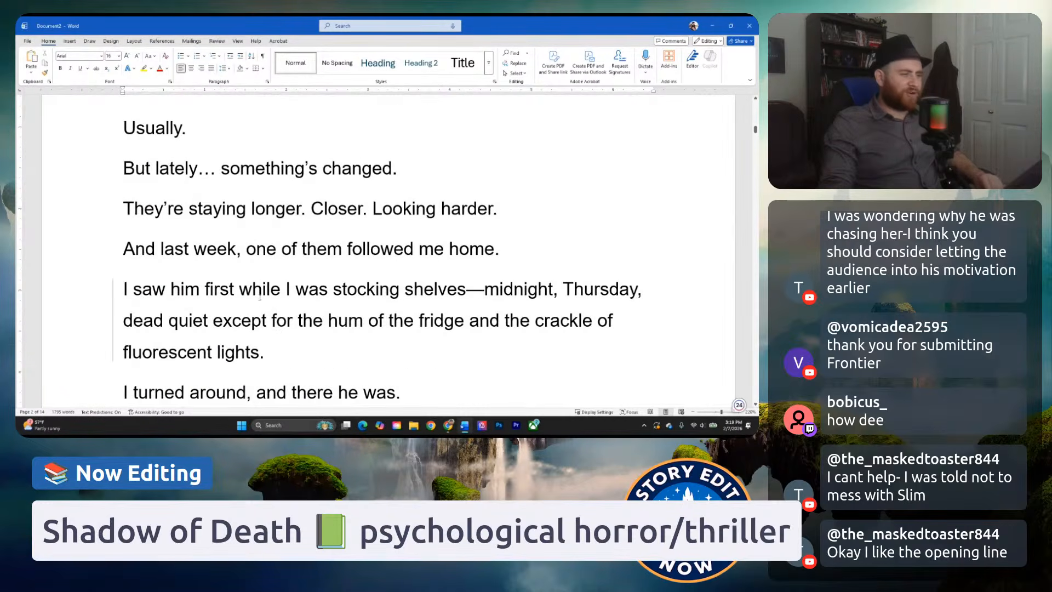
scroll(420, 292, "down", 1)
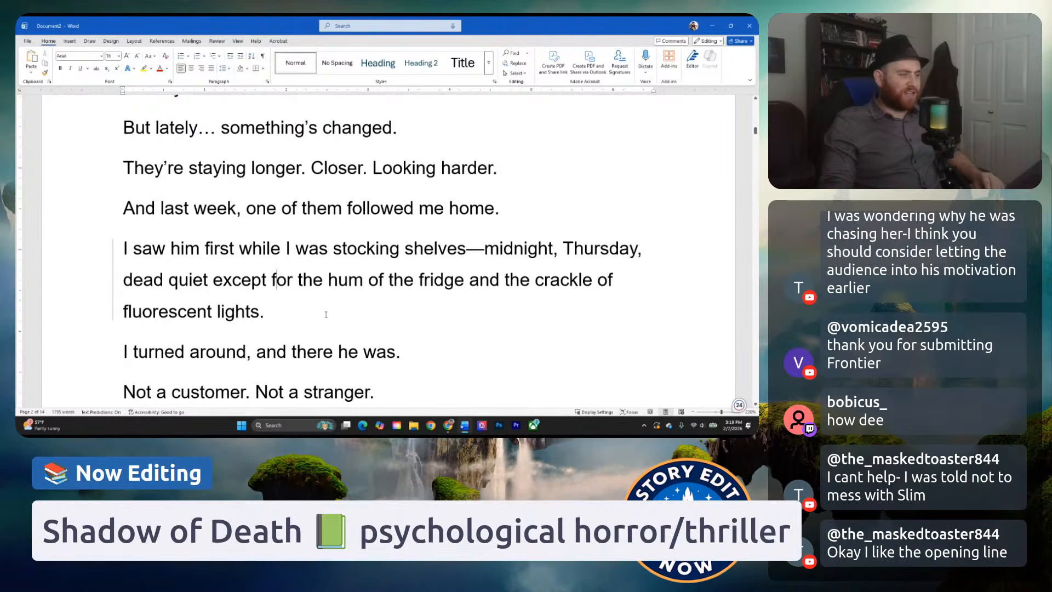
scroll(293, 312, "down", 1)
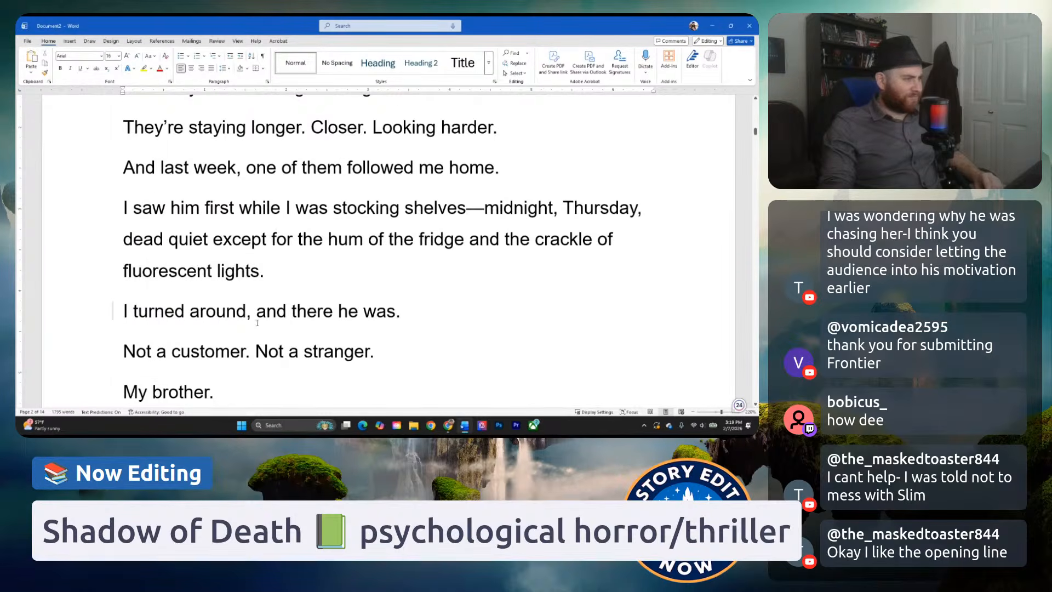
scroll(257, 323, "down", 2)
left_click(276, 304)
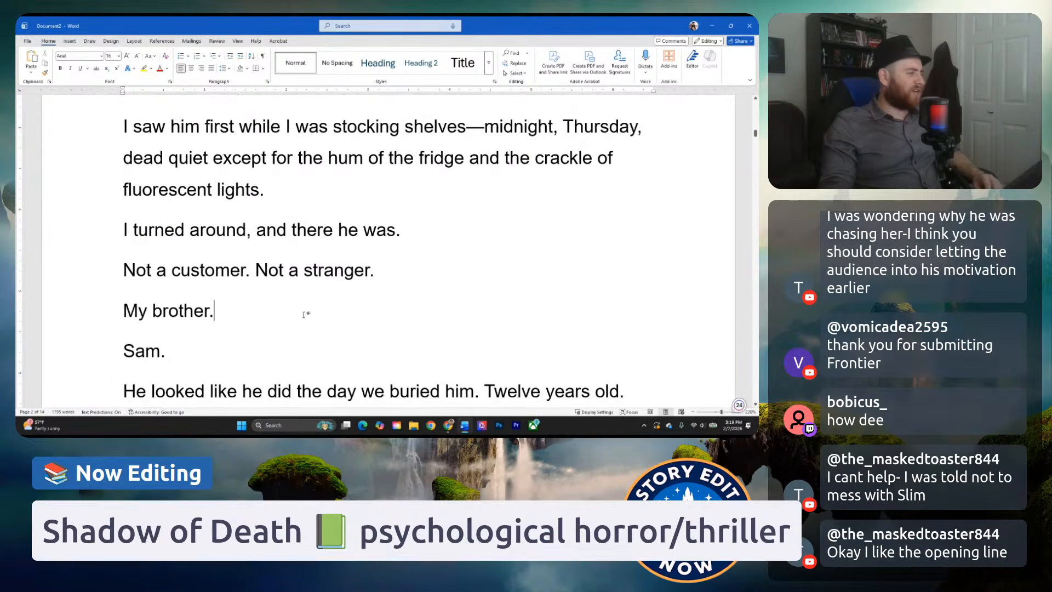
Read on through the description of the dead brother in the chip aisle and into the third page's "That night broke the rules.".
scroll(305, 313, "down", 1)
scroll(171, 325, "down", 2)
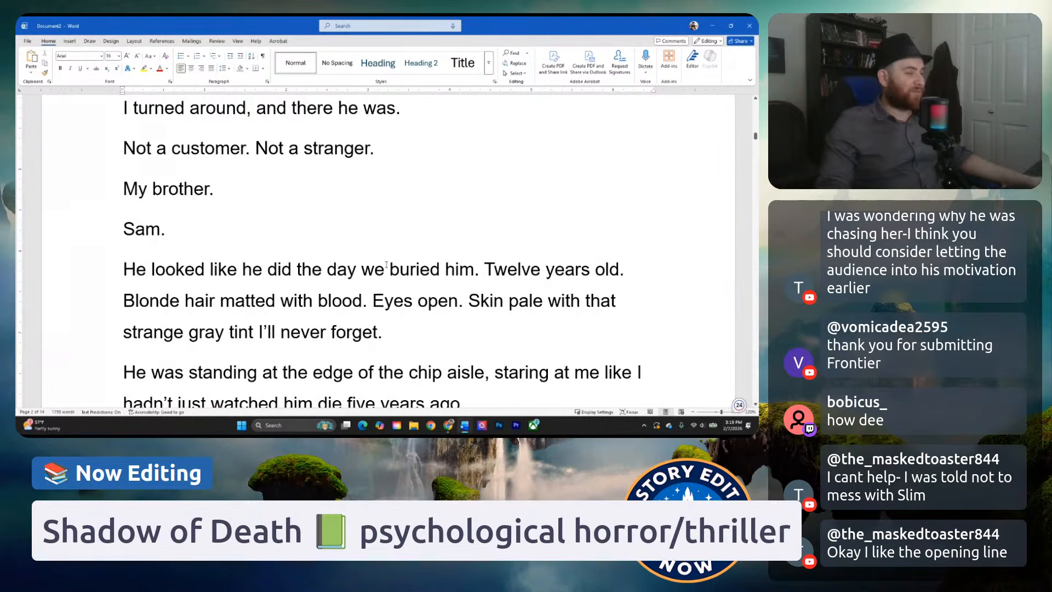
scroll(391, 262, "down", 1)
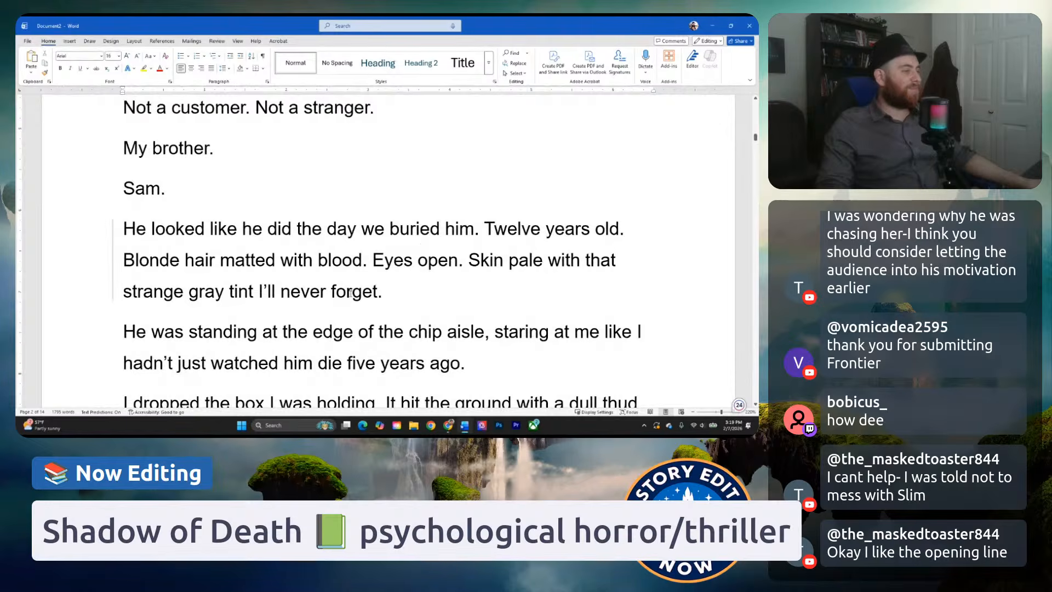
scroll(376, 318, "down", 2)
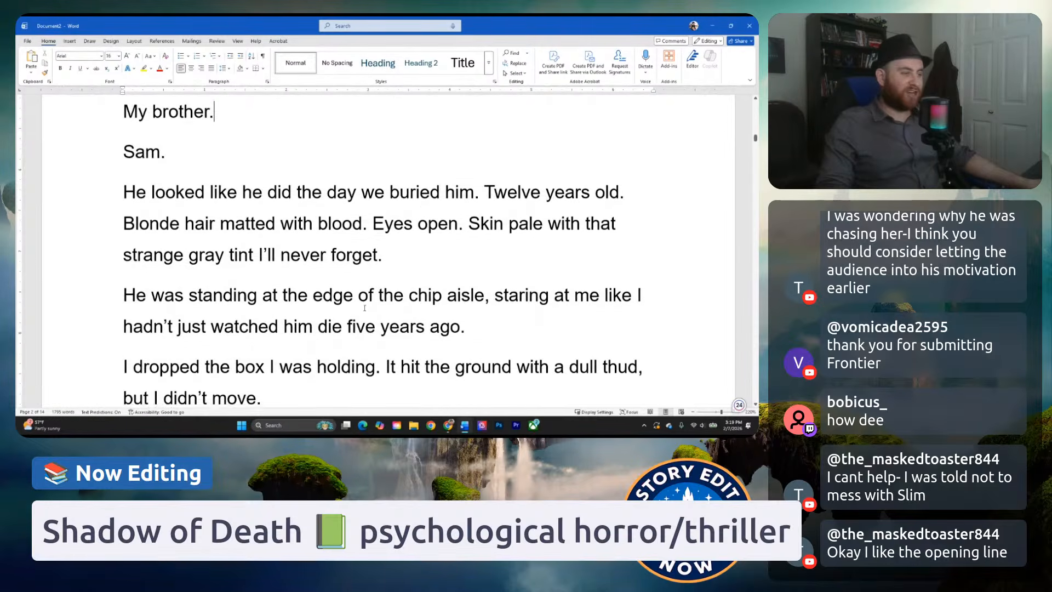
left_click(409, 218)
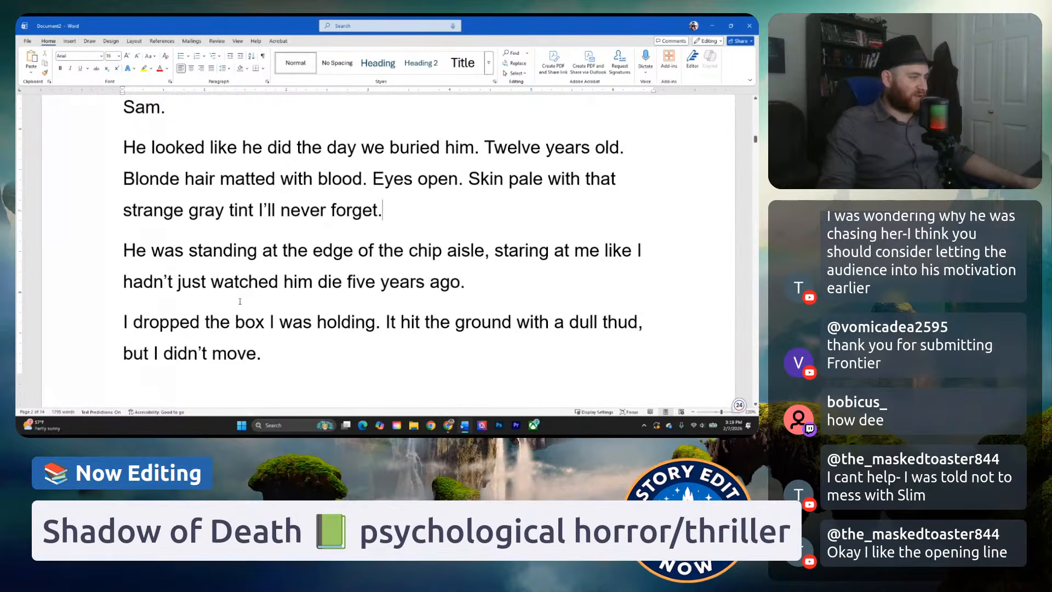
scroll(230, 328, "down", 1)
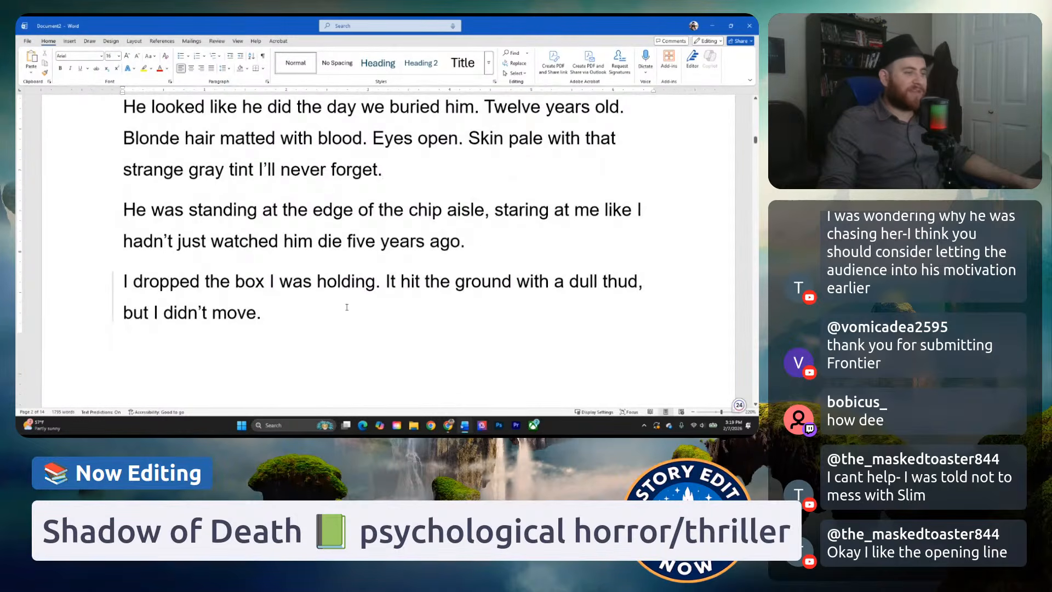
scroll(329, 323, "down", 6)
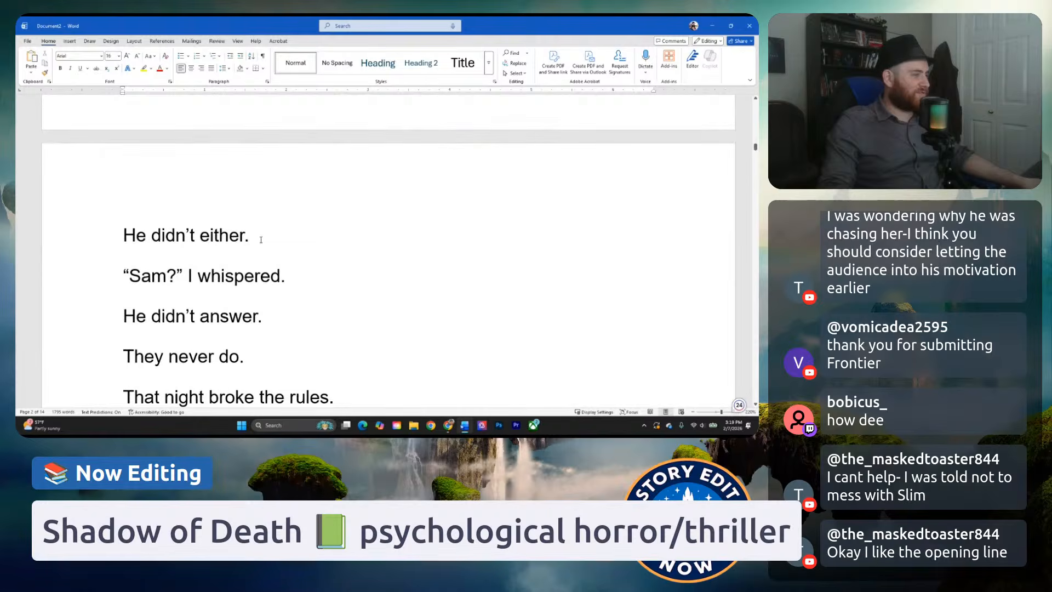
left_click(250, 246)
scroll(258, 239, "down", 2)
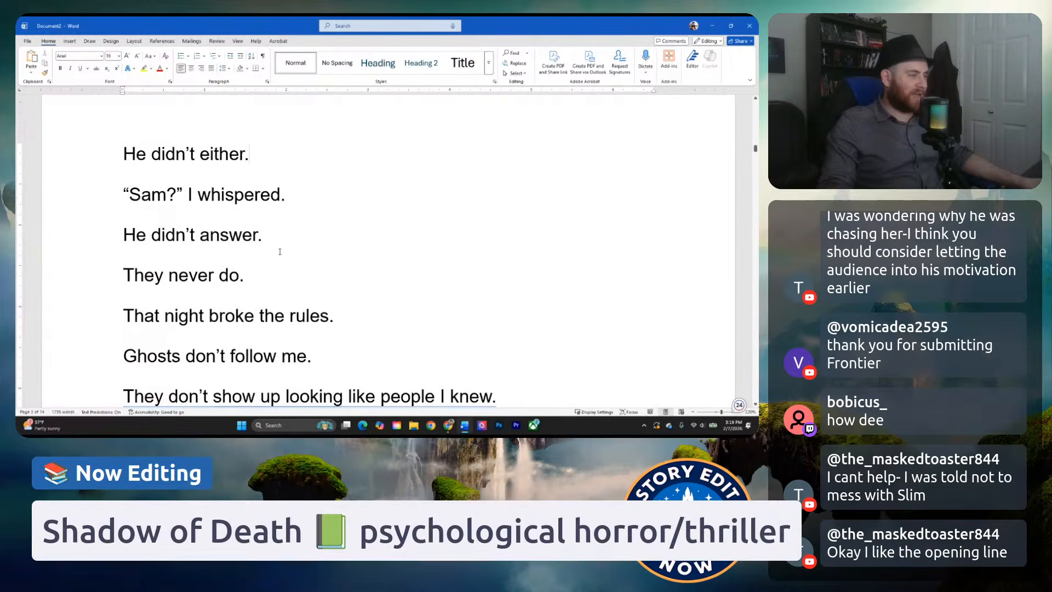
scroll(285, 251, "down", 1)
scroll(284, 274, "down", 3)
Return to the start of the chapter and reread the opening lines, from "Most people never see ghosts." to "And they never blink.".
scroll(284, 289, "up", 20)
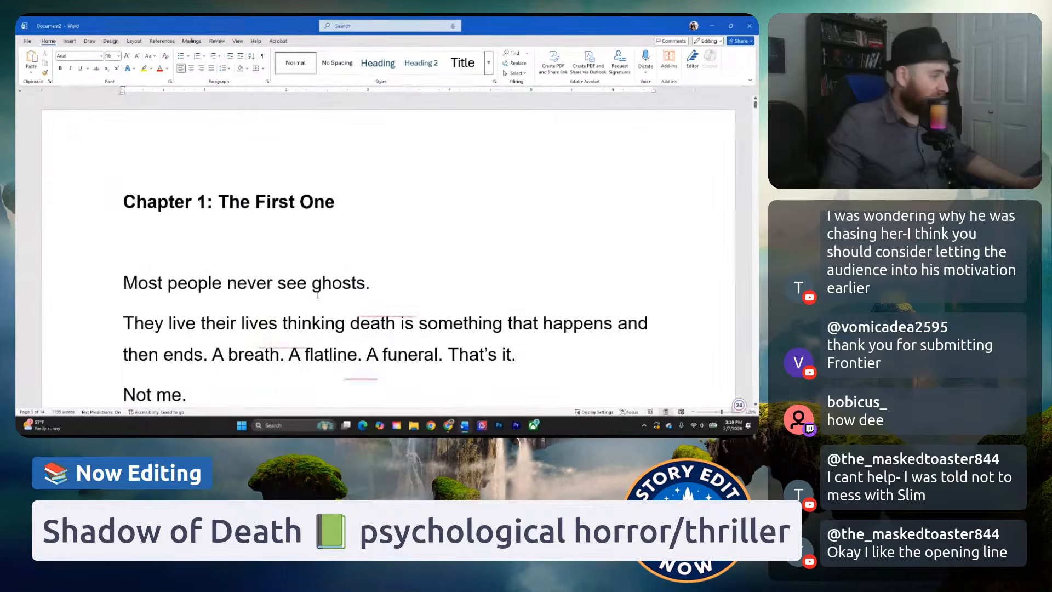
left_click(341, 251)
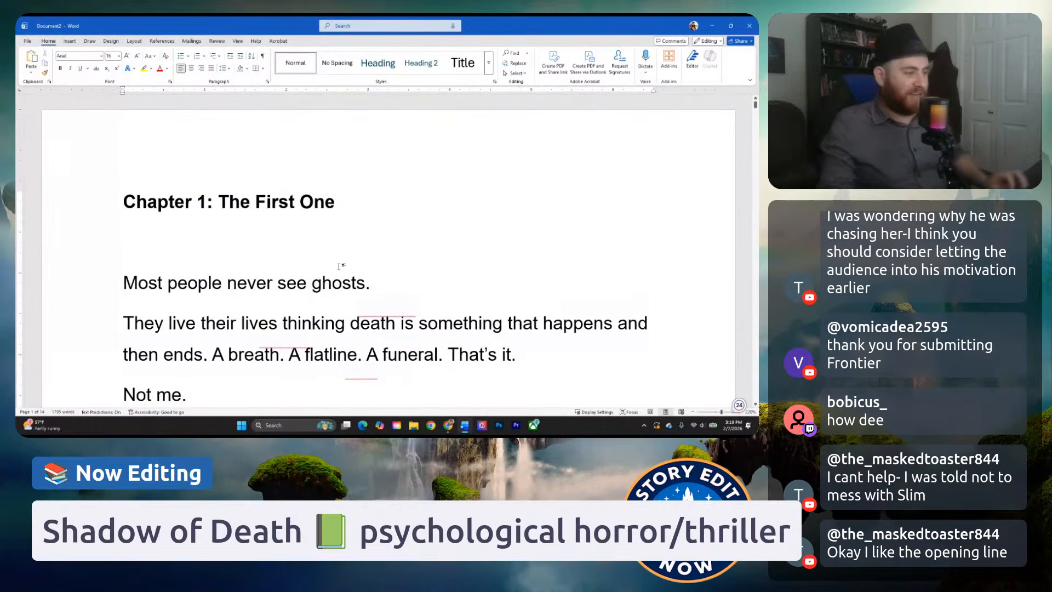
scroll(348, 265, "down", 1)
left_click(312, 242)
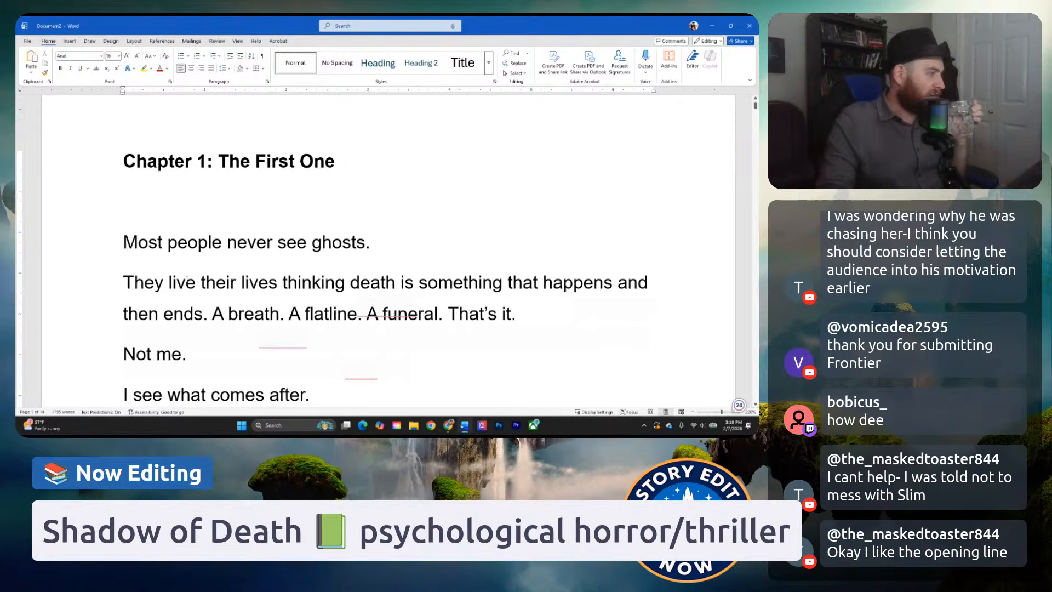
left_click(212, 257)
left_click(168, 250)
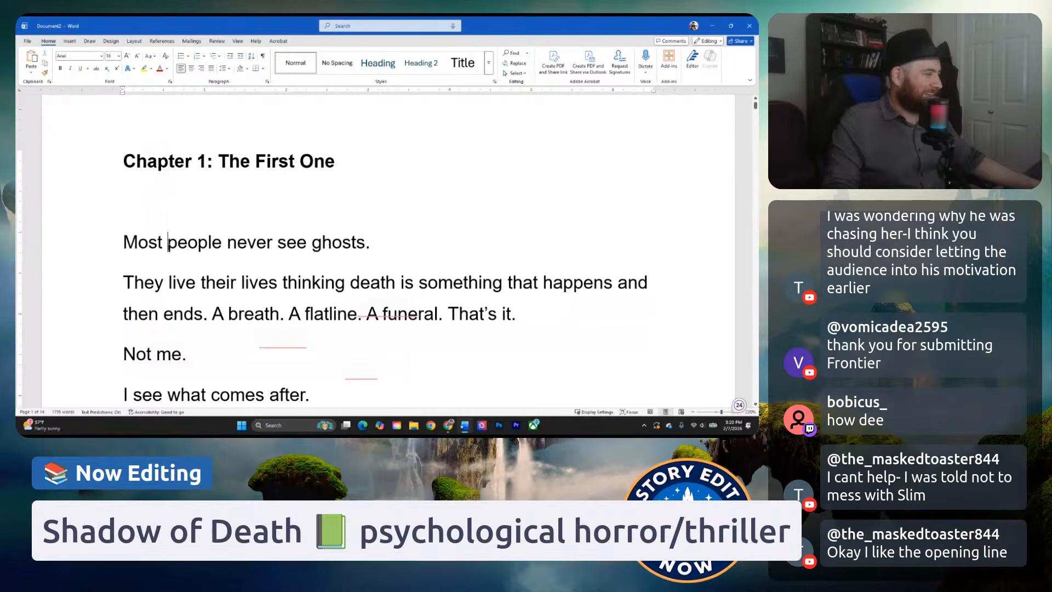
scroll(266, 248, "down", 1)
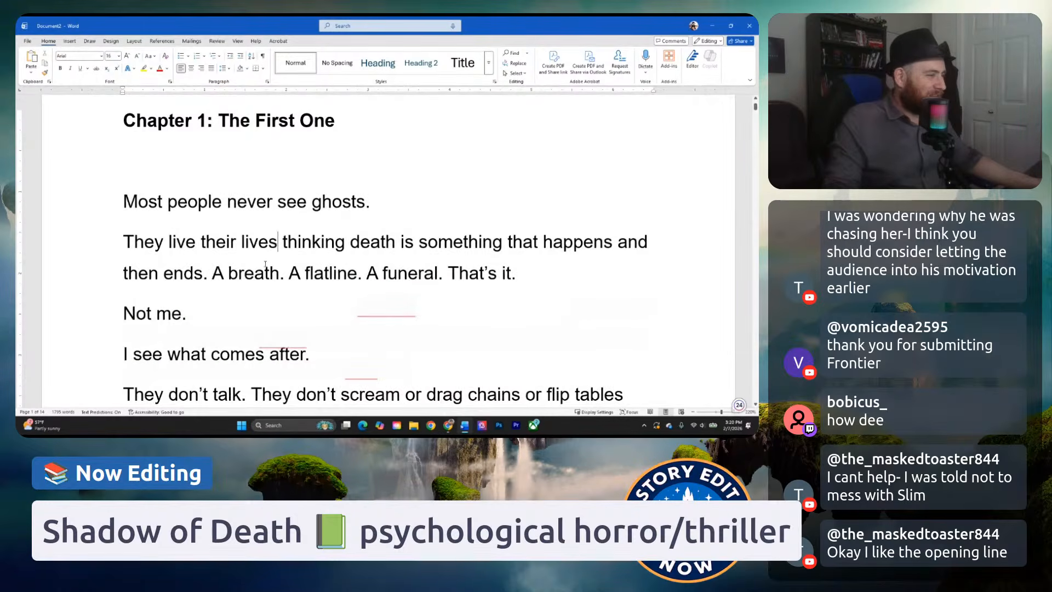
scroll(265, 264, "down", 2)
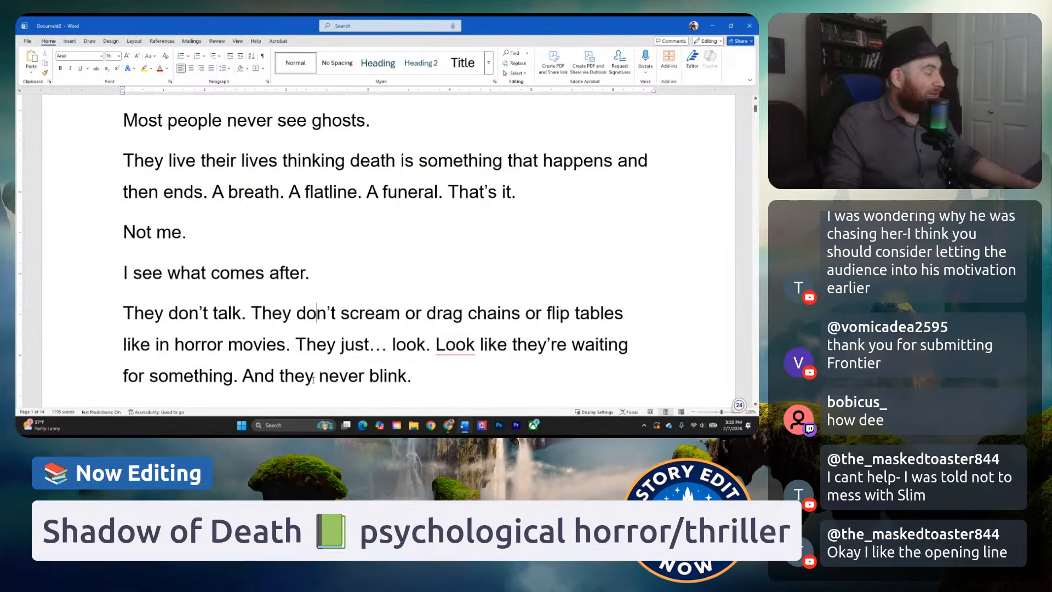
scroll(264, 315, "up", 1)
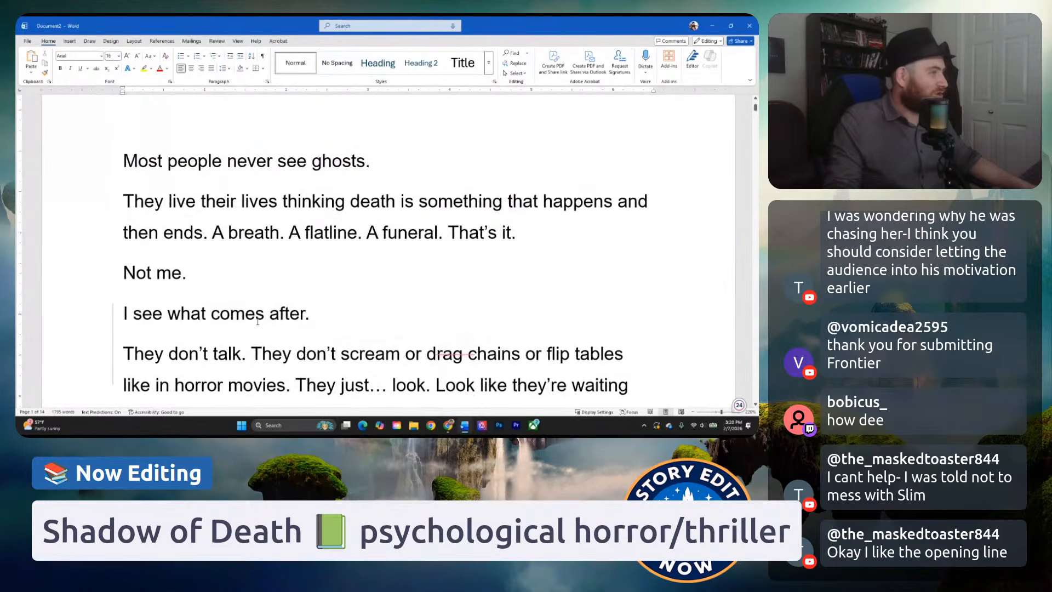
scroll(316, 354, "up", 2)
scroll(315, 320, "down", 1)
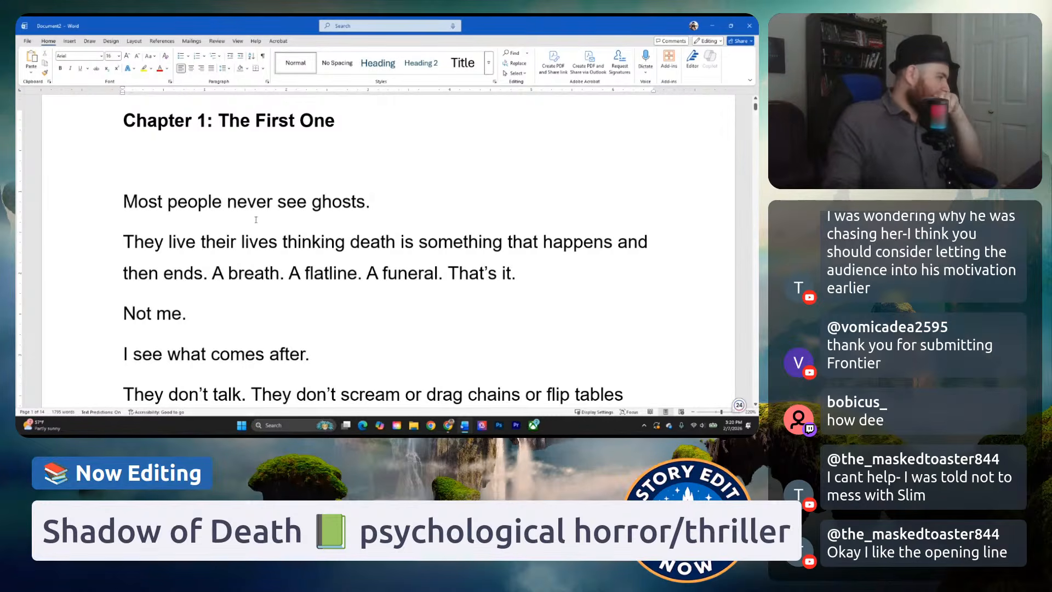
Turn on Track Changes for the chapter.
left_click(216, 41)
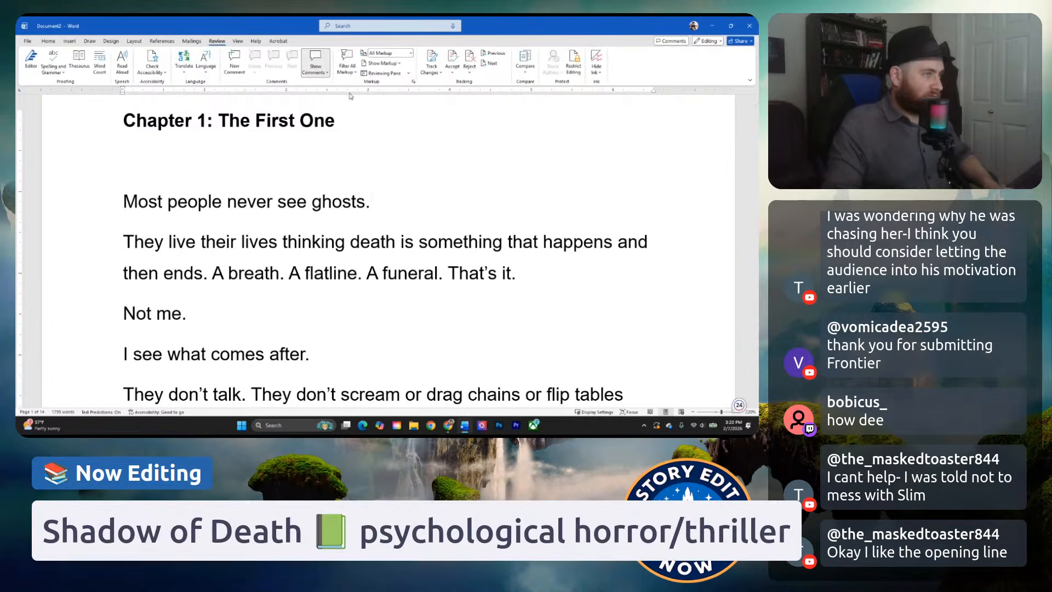
left_click(432, 61)
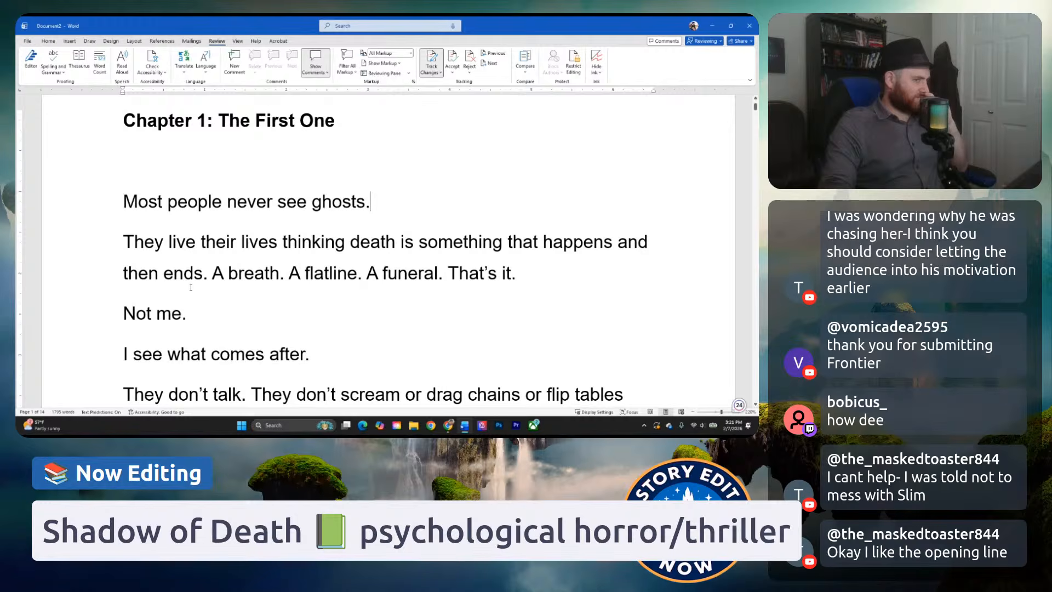
Examine the fragments "A breath. A flatline. A funeral. That's it." in the second paragraph.
left_click(239, 273)
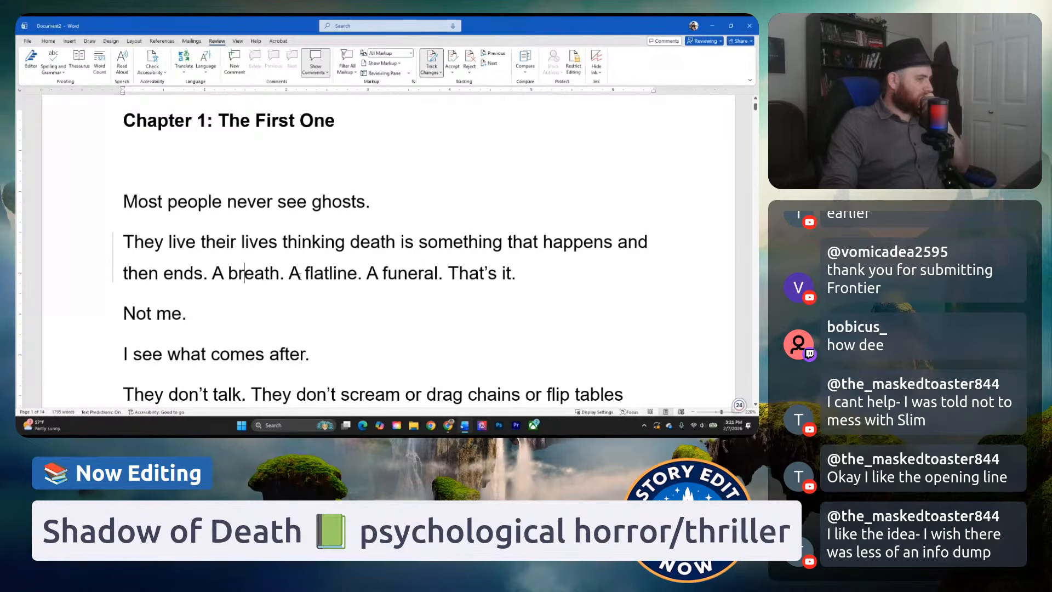
left_click(415, 282)
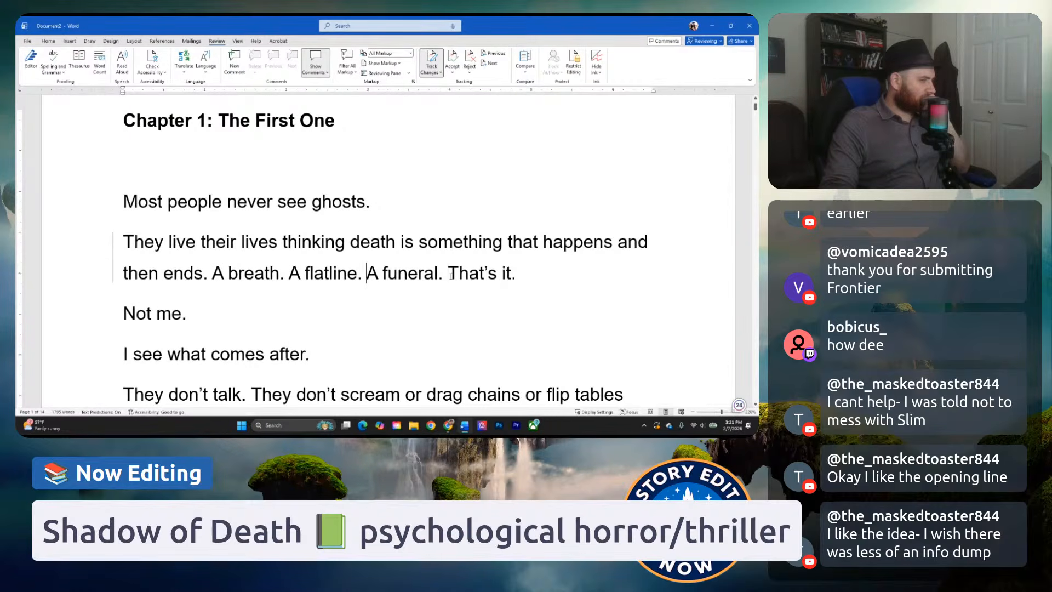
left_click_drag(516, 278, 283, 284)
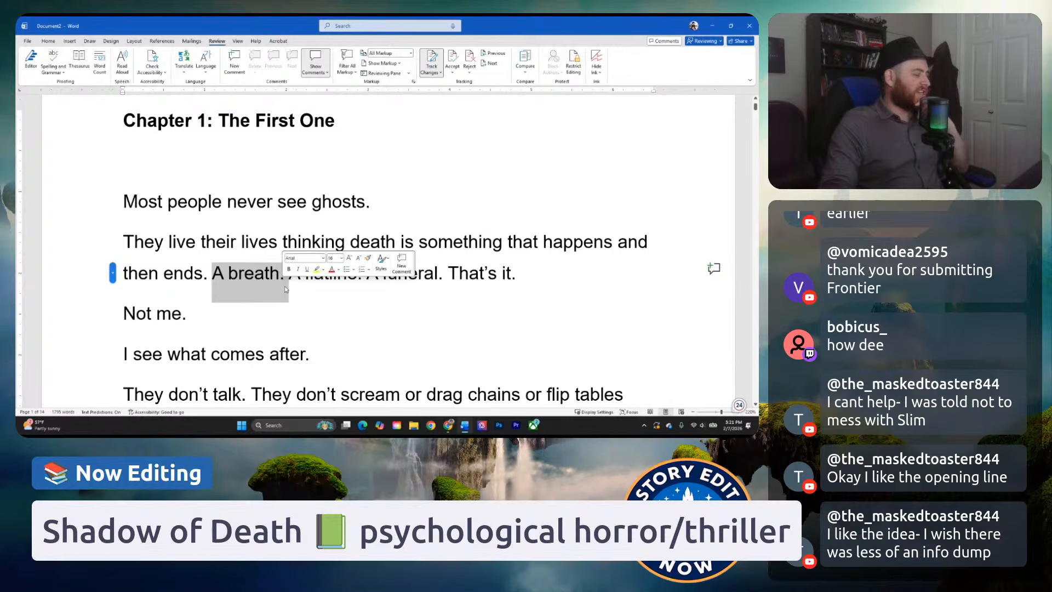
left_click(282, 288)
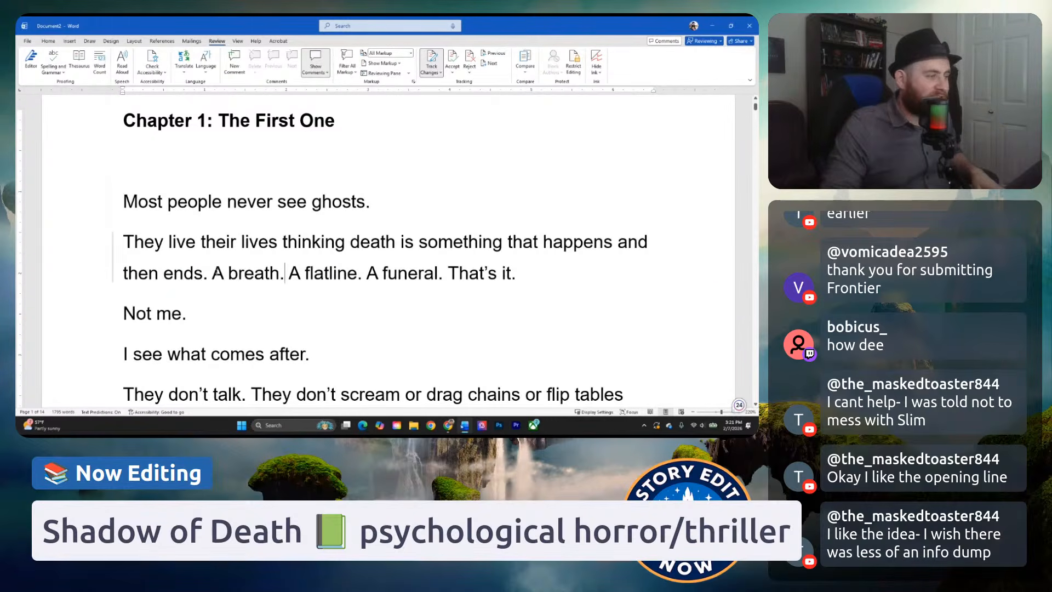
left_click_drag(212, 277, 283, 278)
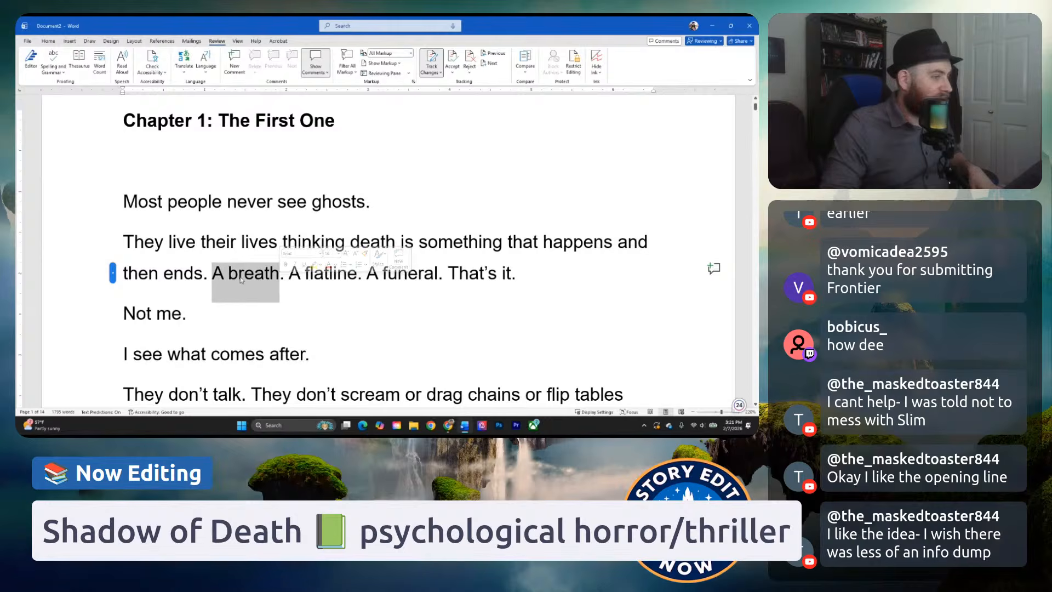
left_click_drag(213, 277, 283, 281)
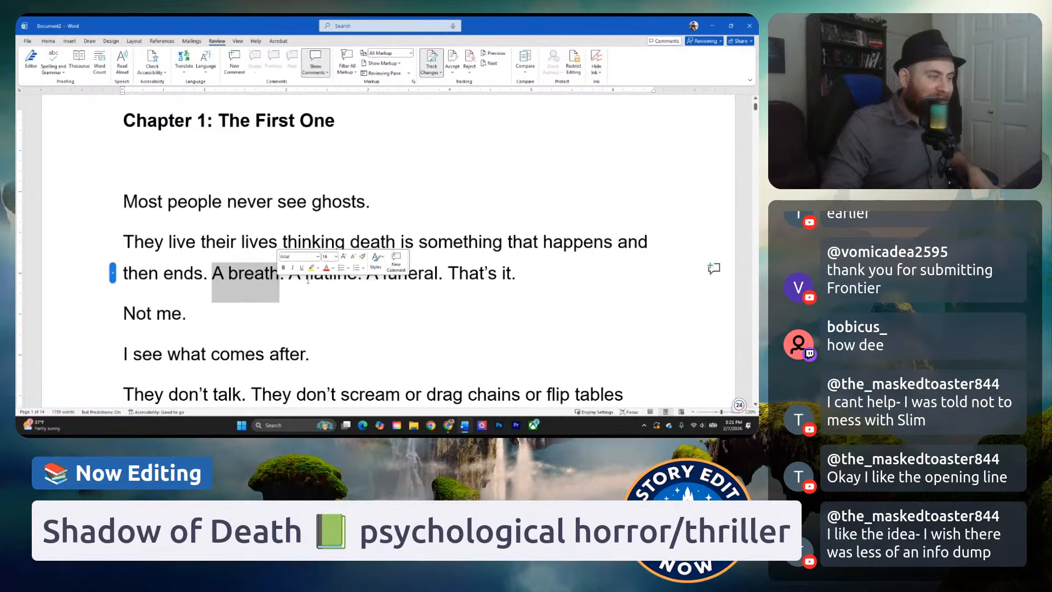
left_click(418, 277)
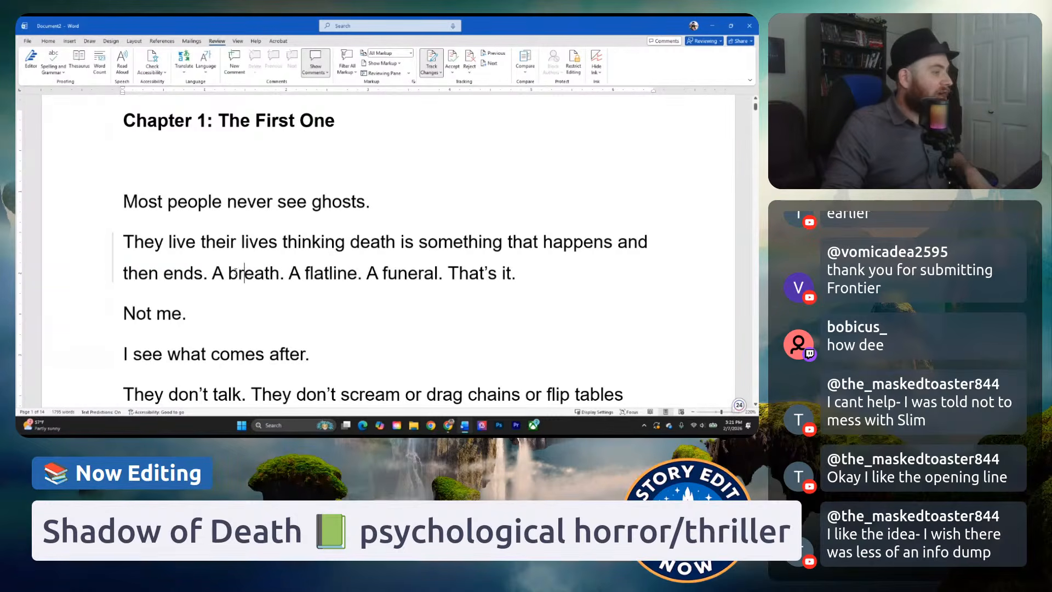
left_click(309, 273)
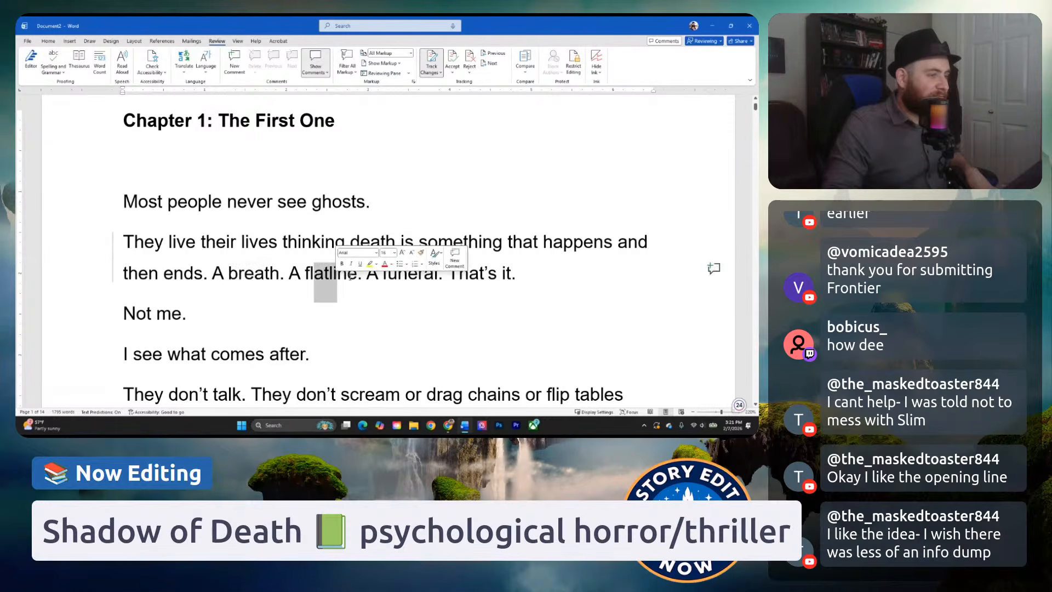
left_click(382, 273)
left_click_drag(377, 273, 419, 279)
left_click(429, 310)
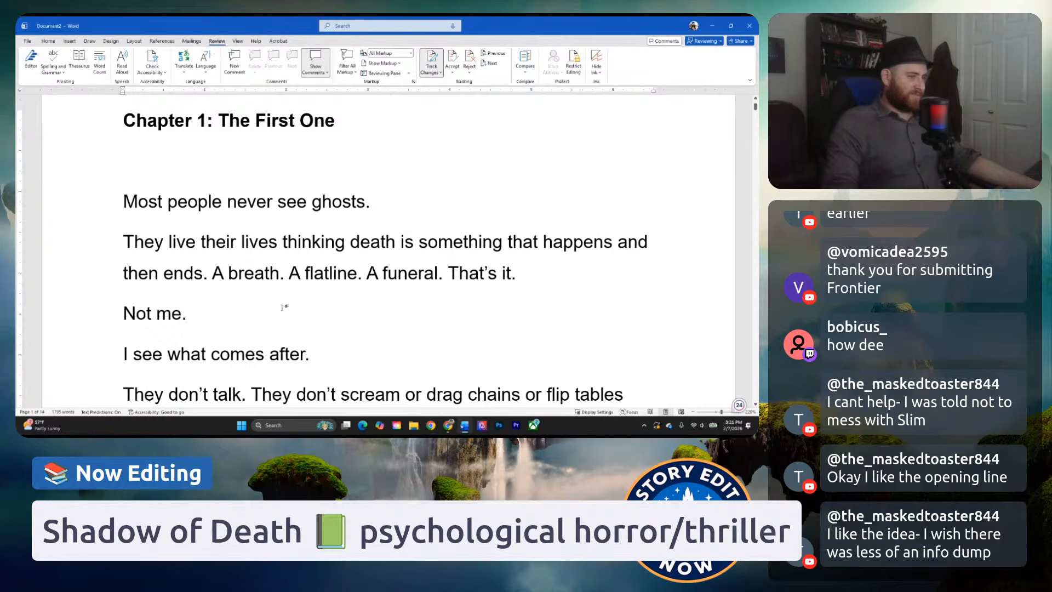
Try rewording the line "Not me." as "But not me.".
left_click(136, 313)
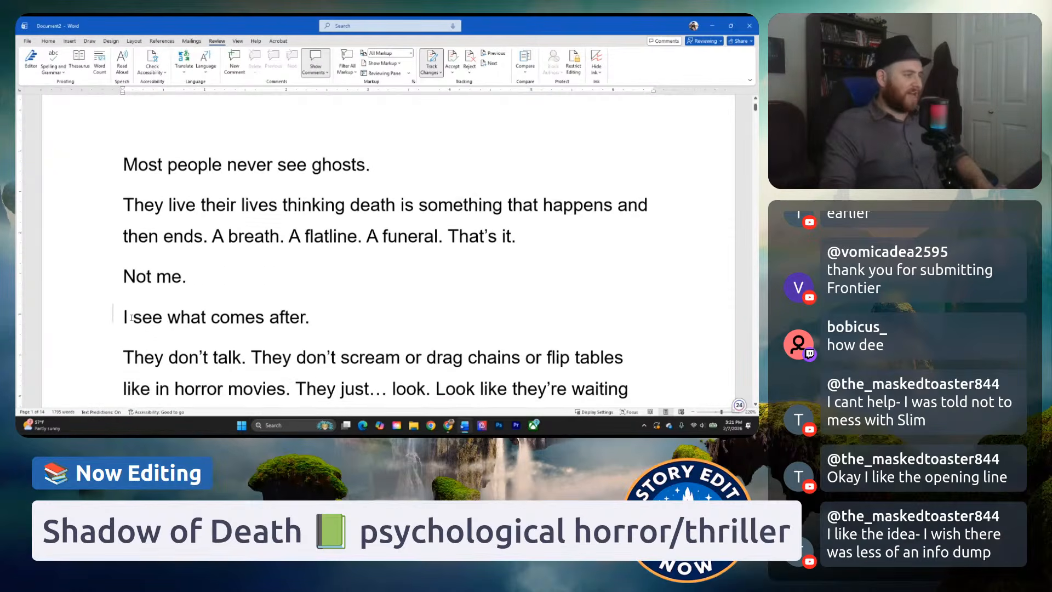
scroll(150, 291, "down", 1)
key("BackSpace")
type("But")
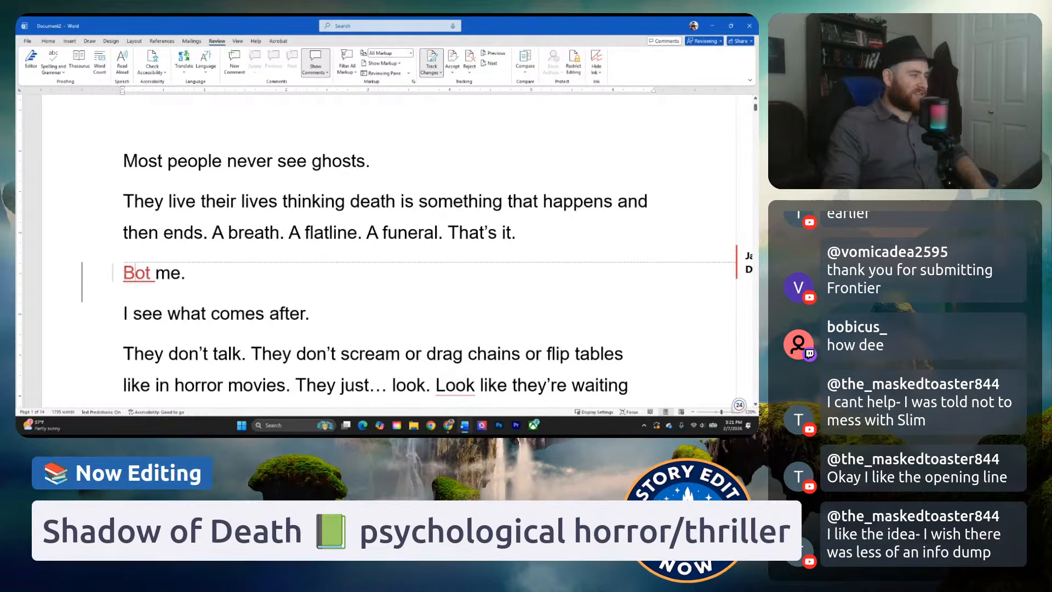
type(" n")
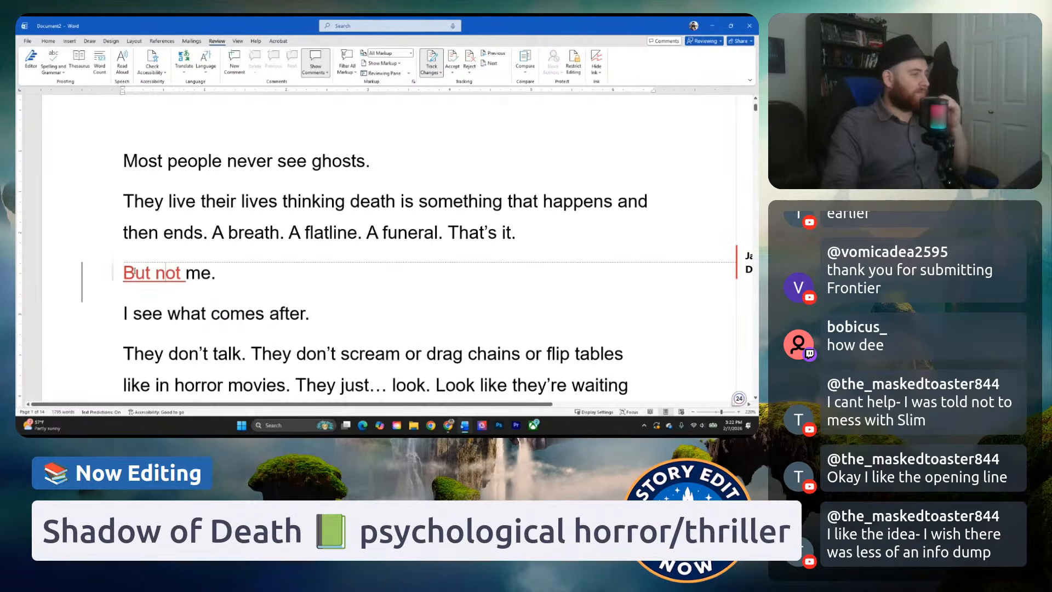
left_click(283, 289)
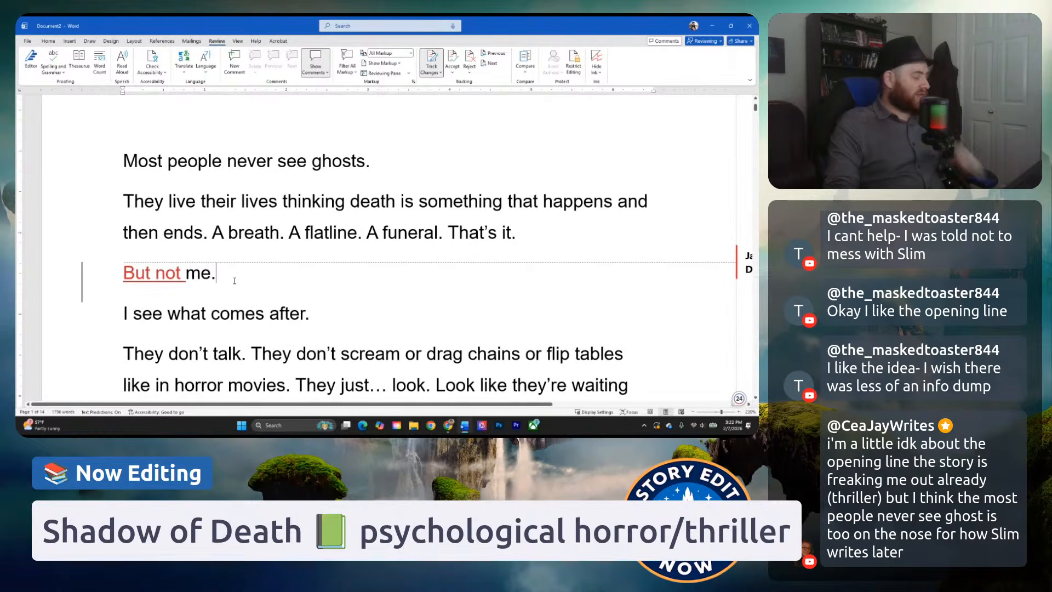
key("ctrl+z")
key("ctrl+z")
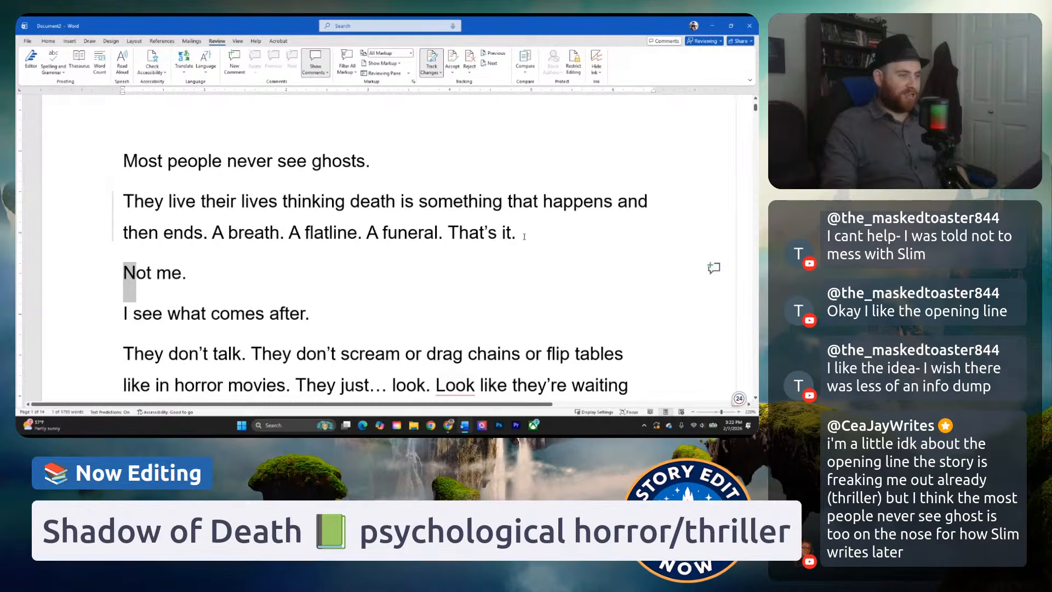
Delete "That's it." after "A funeral." and check how the paragraph leads into "Not me.".
left_click_drag(516, 233, 449, 235)
key("BackSpace")
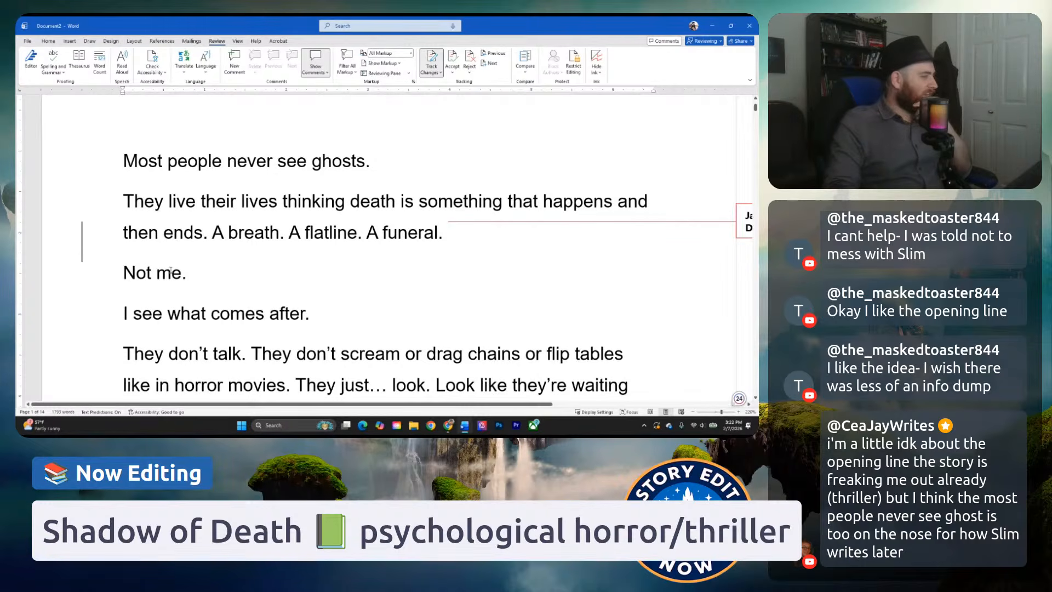
scroll(198, 292, "down", 1)
left_click_drag(201, 232, 125, 237)
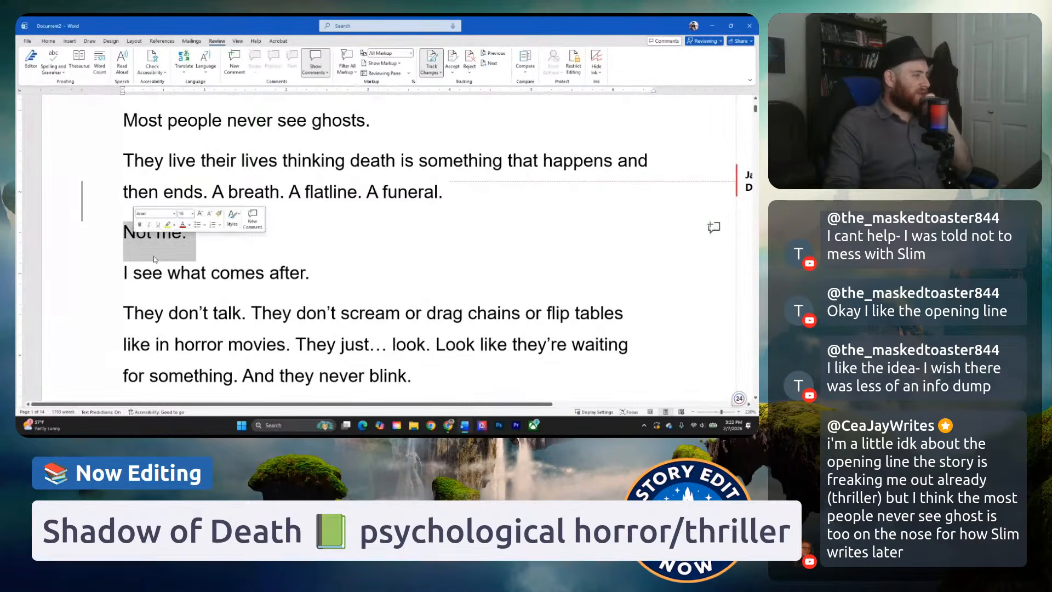
left_click(168, 274)
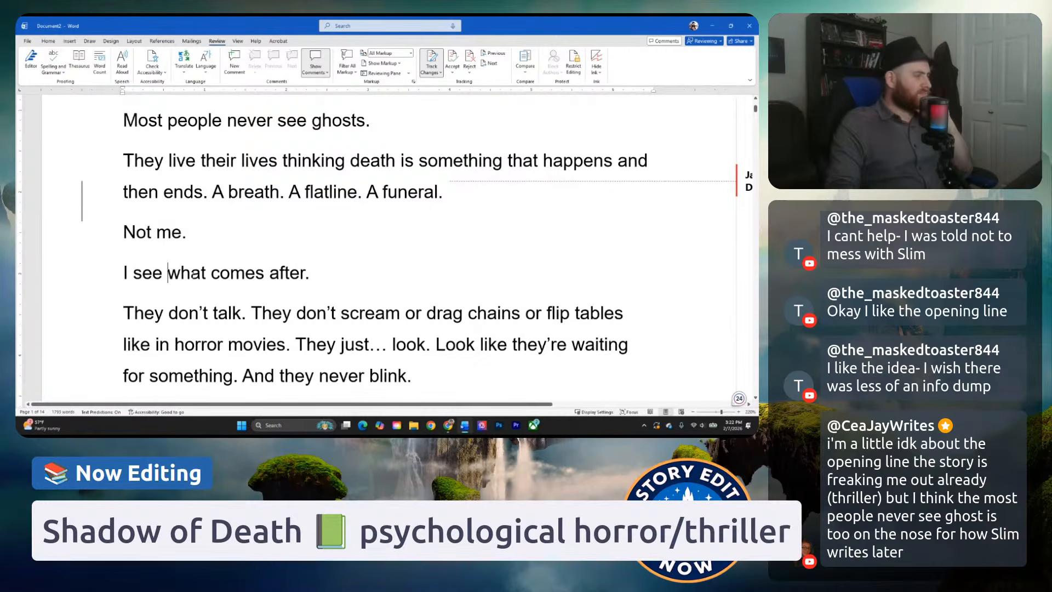
Replace "They" with "Ghosts" at the start of the paragraph "They don't talk." and check the new wording.
scroll(244, 274, "down", 1)
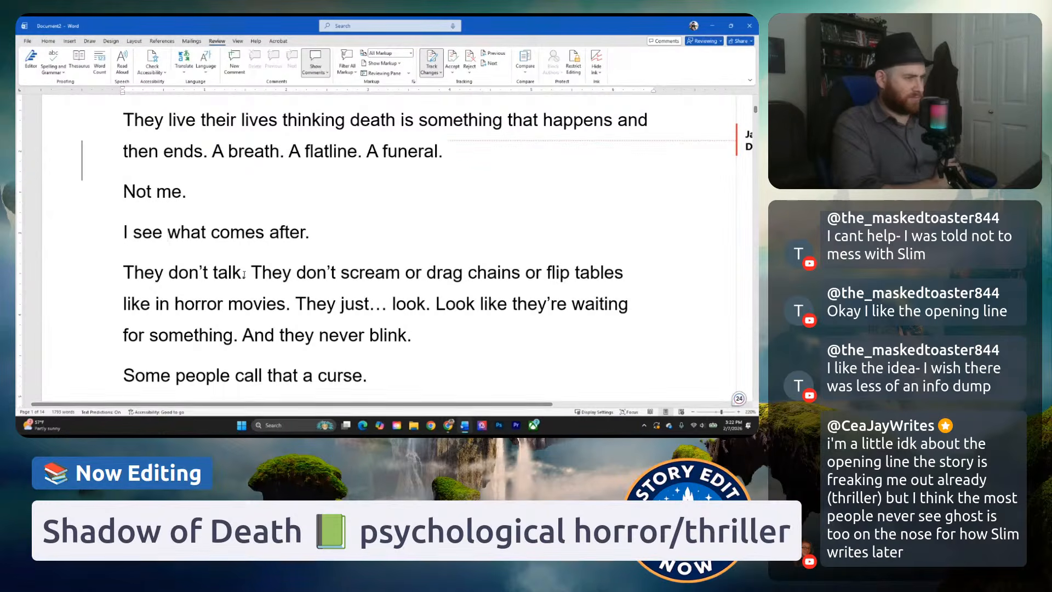
scroll(269, 218, "up", 1)
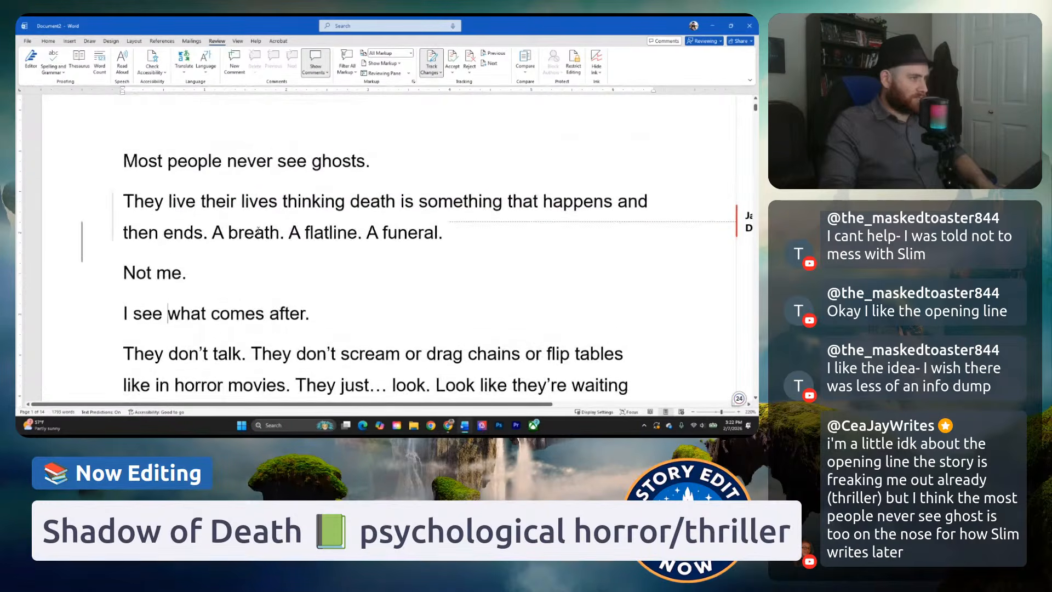
scroll(253, 251, "down", 1)
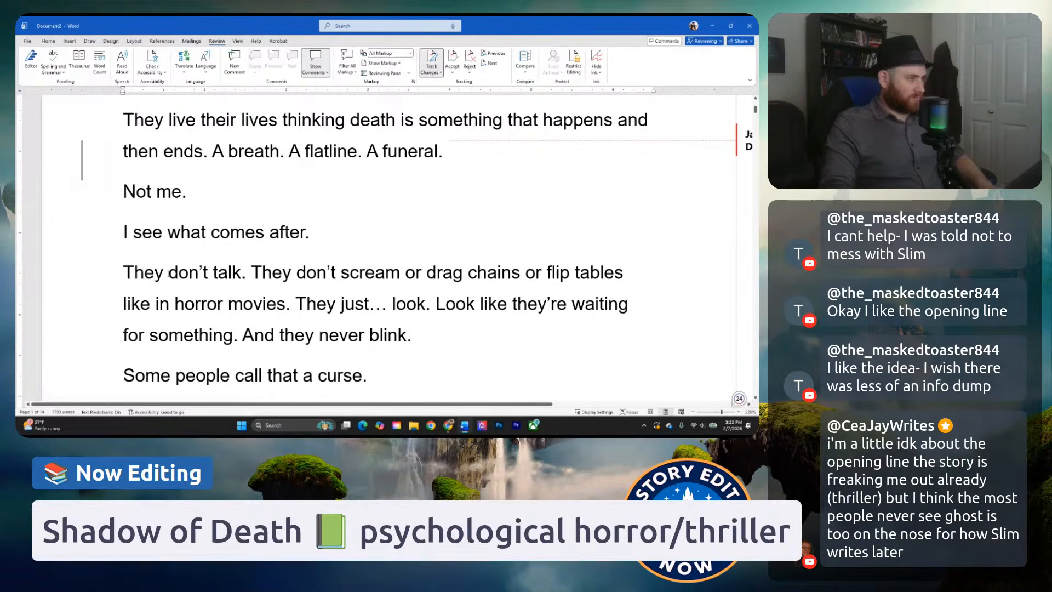
left_click_drag(164, 273, 129, 275)
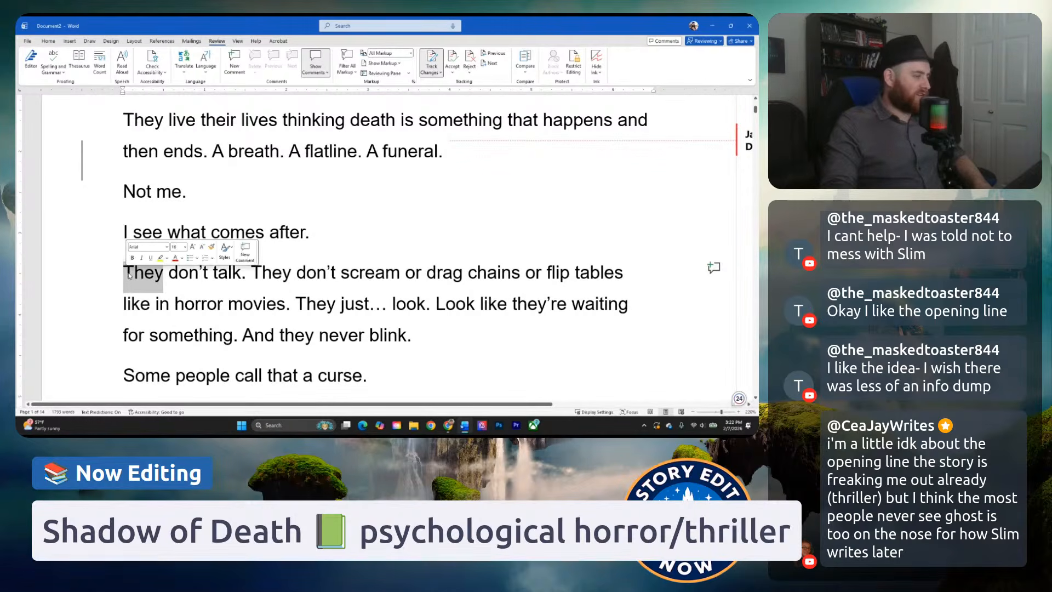
type("Ghosts")
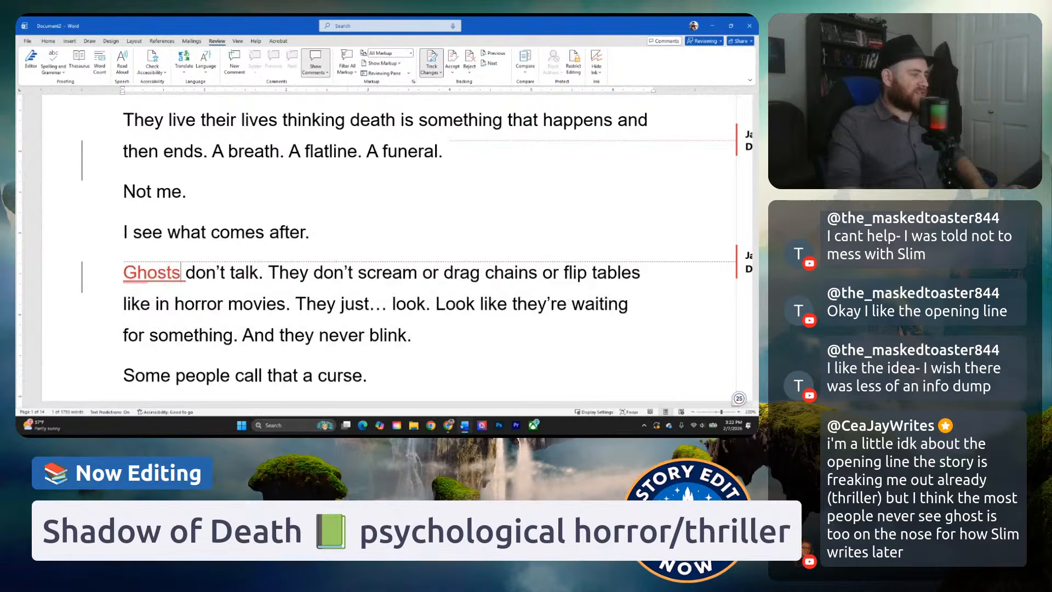
scroll(210, 296, "up", 1)
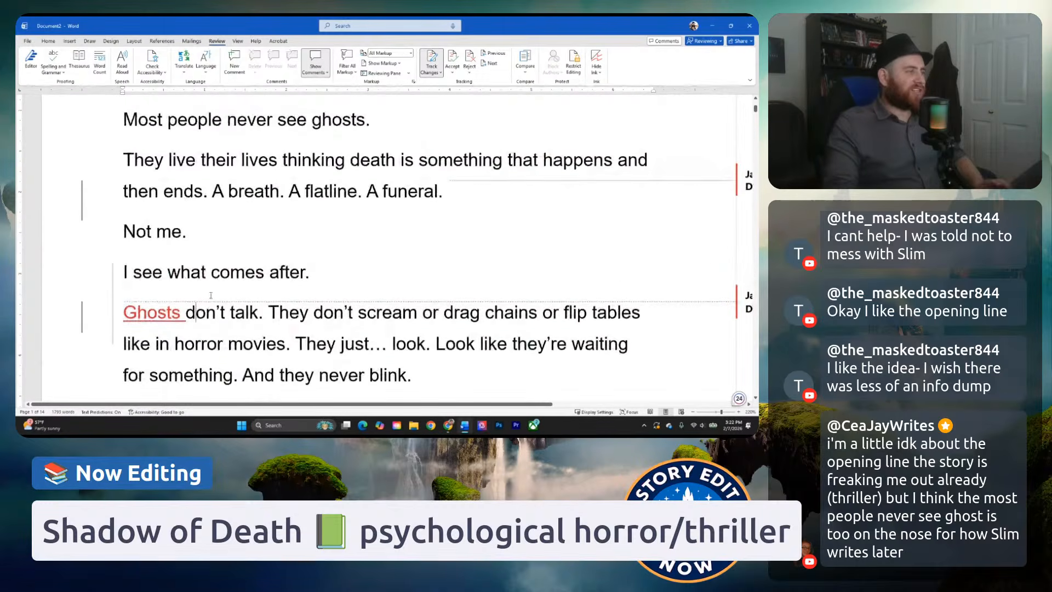
scroll(203, 293, "down", 1)
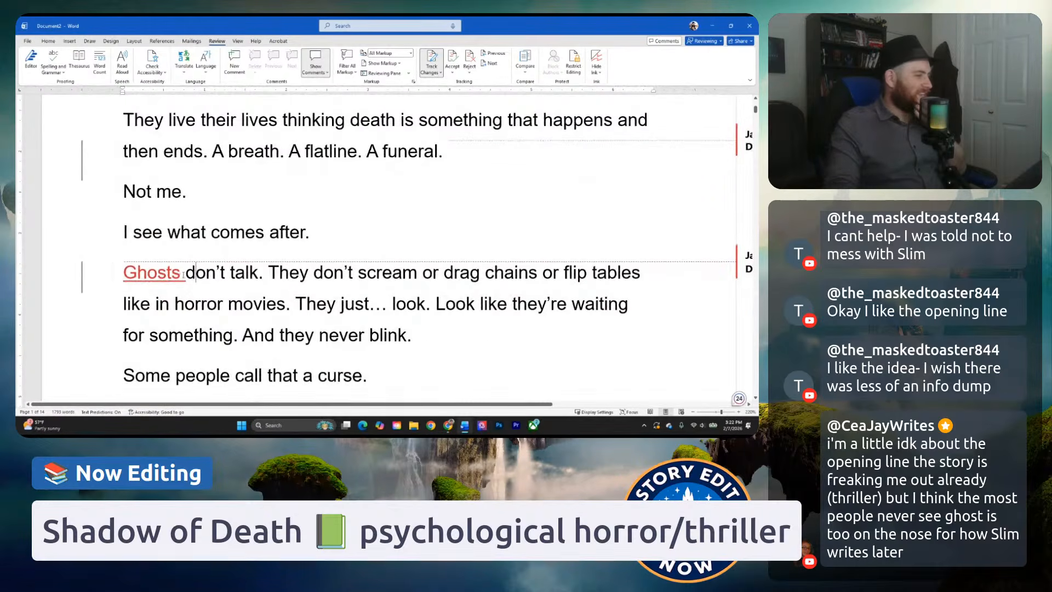
left_click_drag(186, 276, 222, 278)
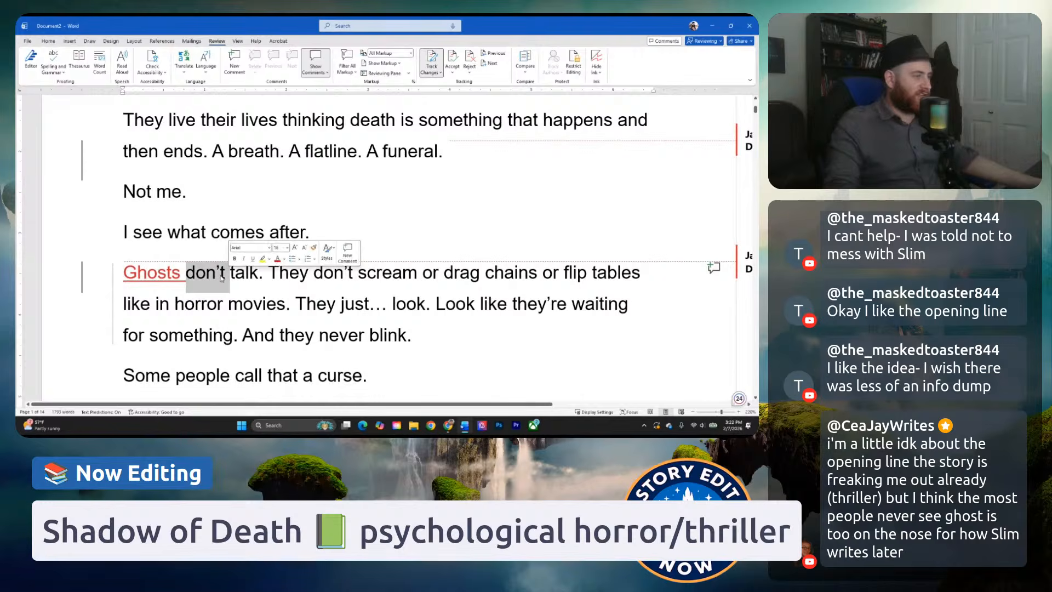
left_click(221, 277)
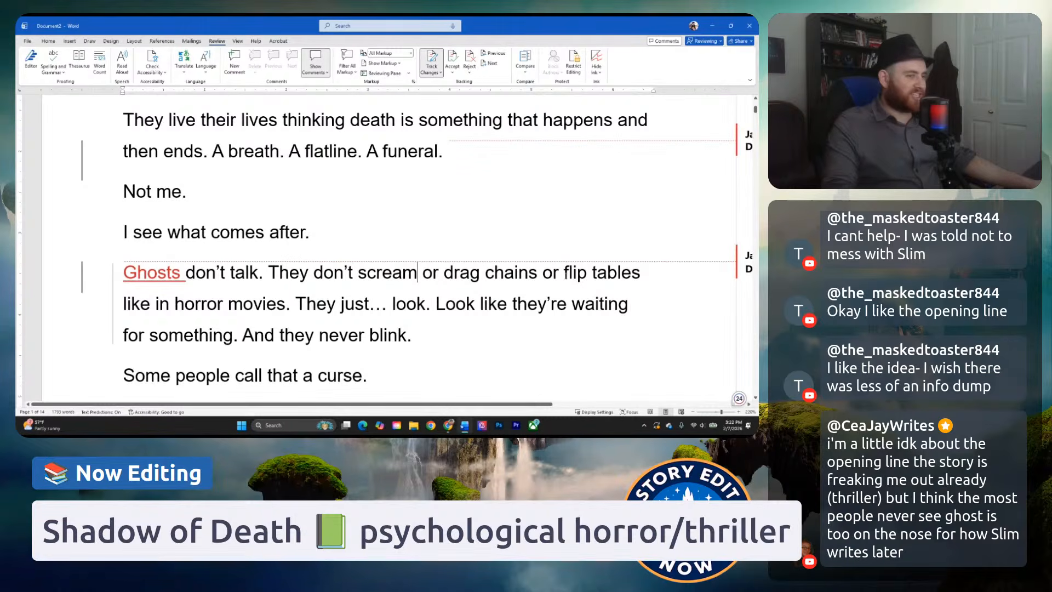
Replace "or" after "scream" with a comma, and add a comma after "drag chains" in the ghosts paragraph.
double_click(420, 272)
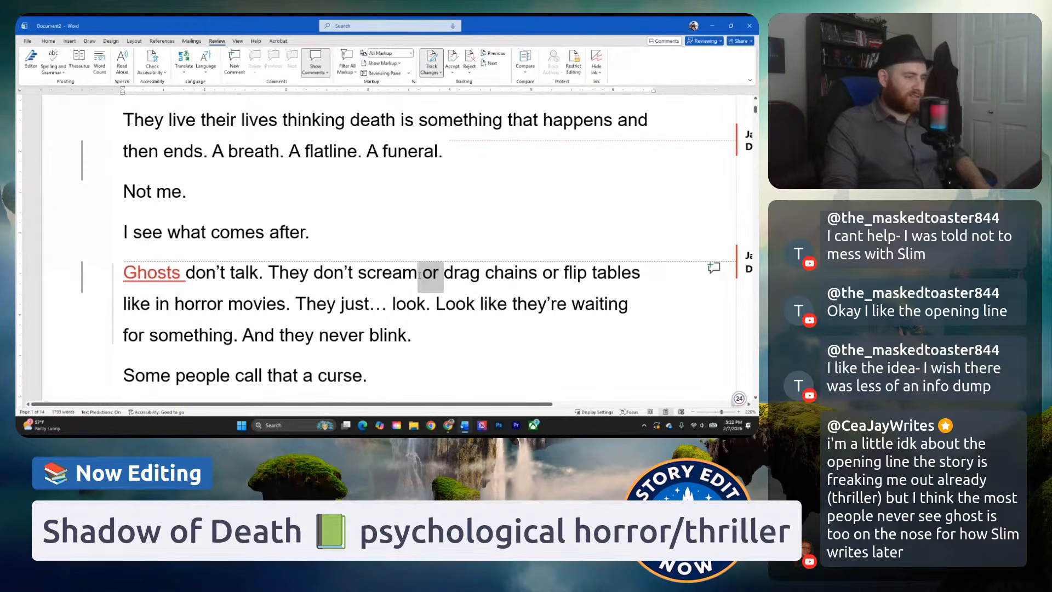
key("Delete")
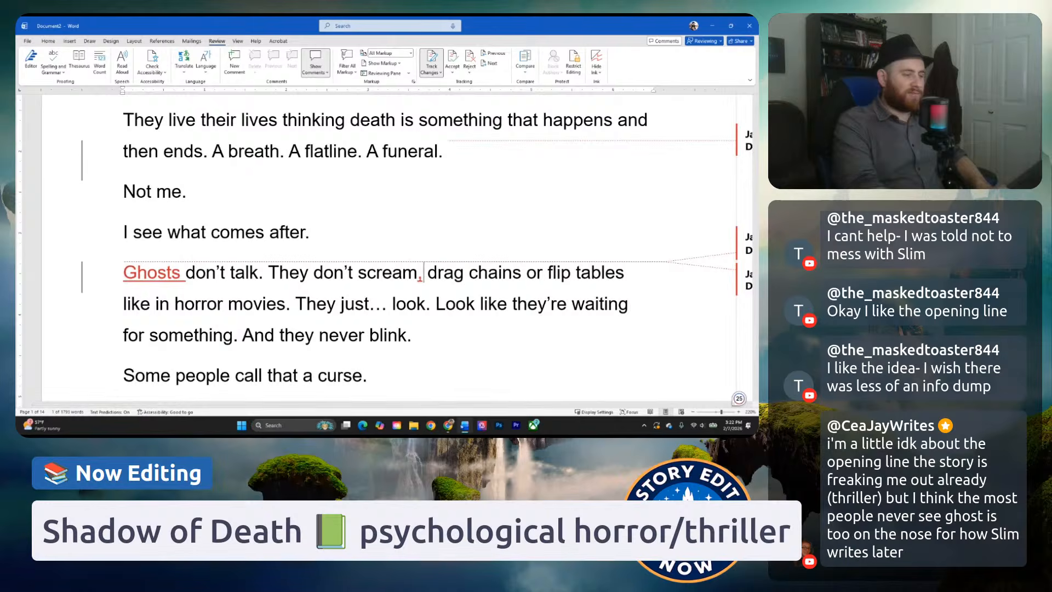
left_click(544, 272)
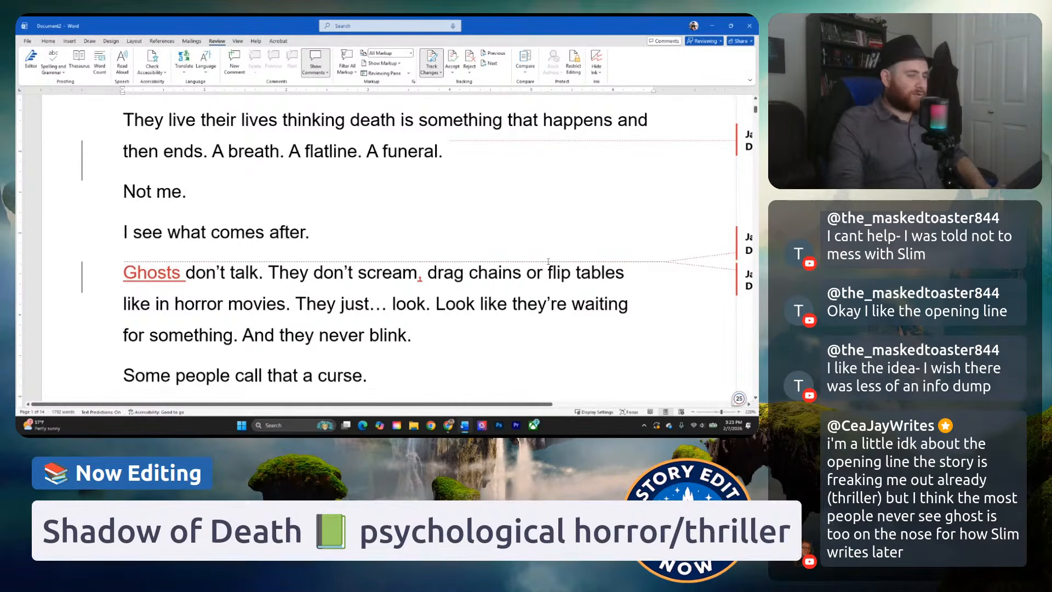
left_click(528, 273)
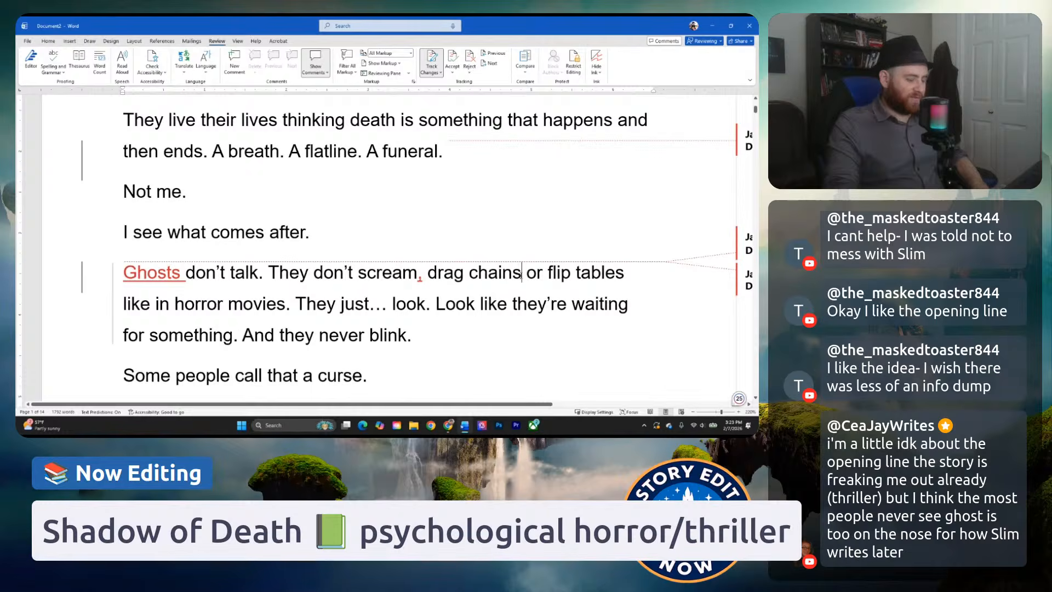
type(",")
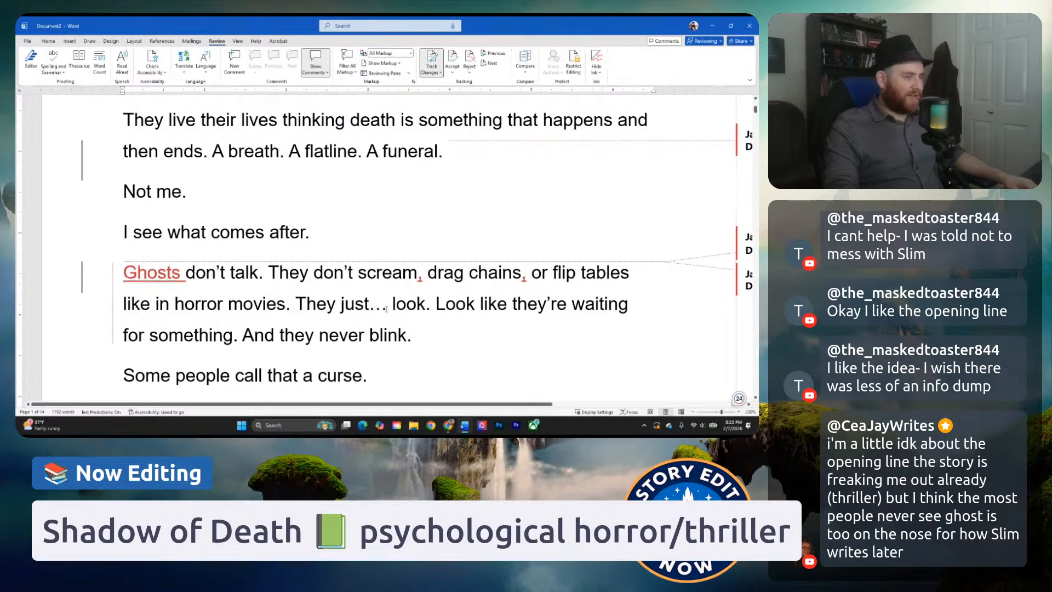
Examine the ellipsis in "They just… look." and the sentences that follow it.
left_click_drag(379, 310, 371, 310)
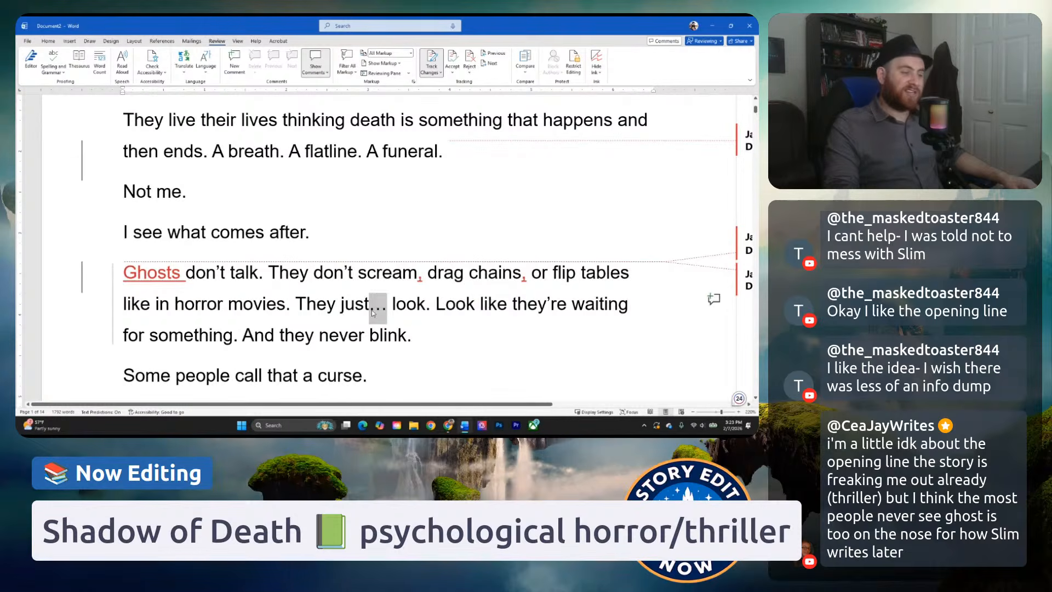
left_click(372, 310)
scroll(401, 315, "down", 3)
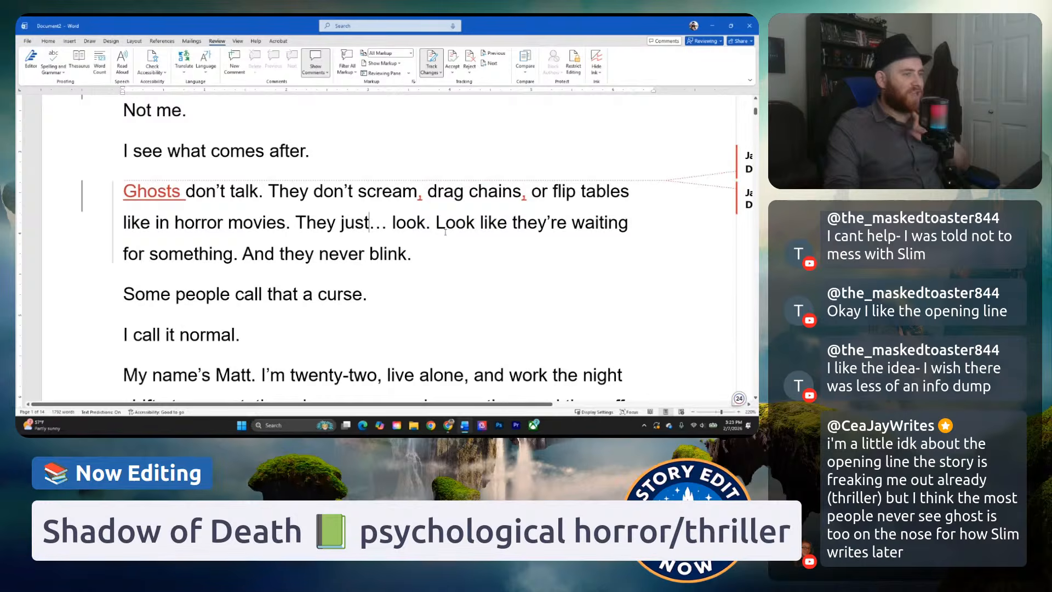
Delete the repeated "Look" in the ghosts paragraph so the sentence begins "Like they're waiting for something.".
left_click(396, 223)
left_click_drag(399, 223, 506, 223)
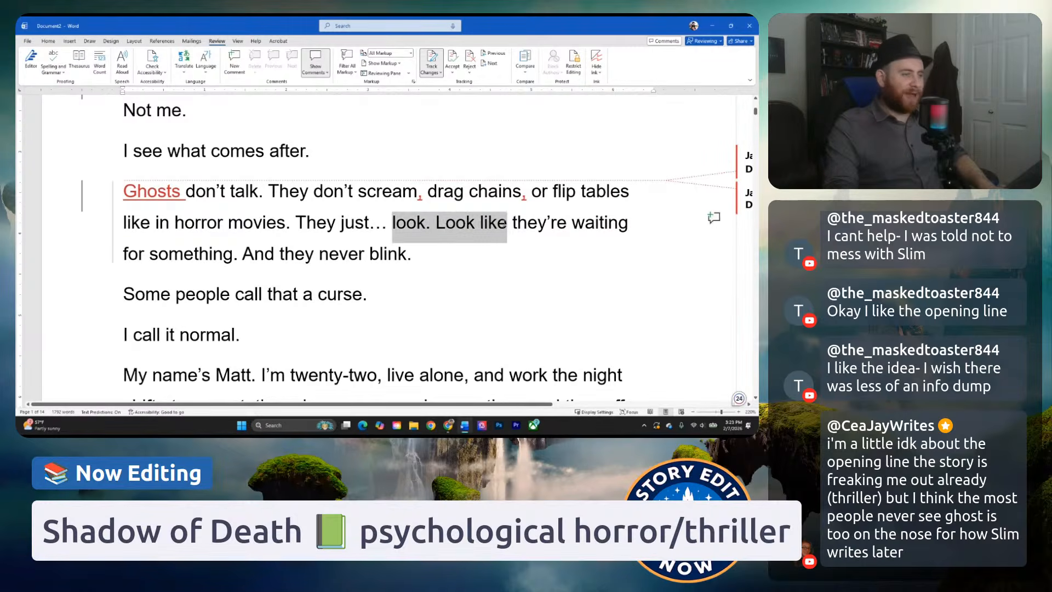
left_click(506, 223)
left_click_drag(439, 222, 485, 219)
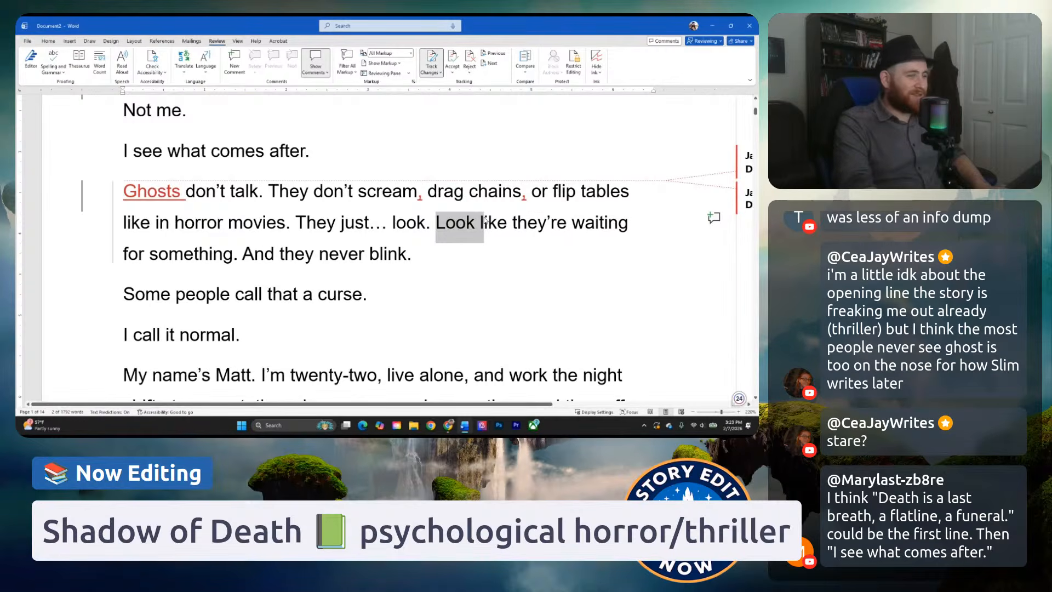
type("L")
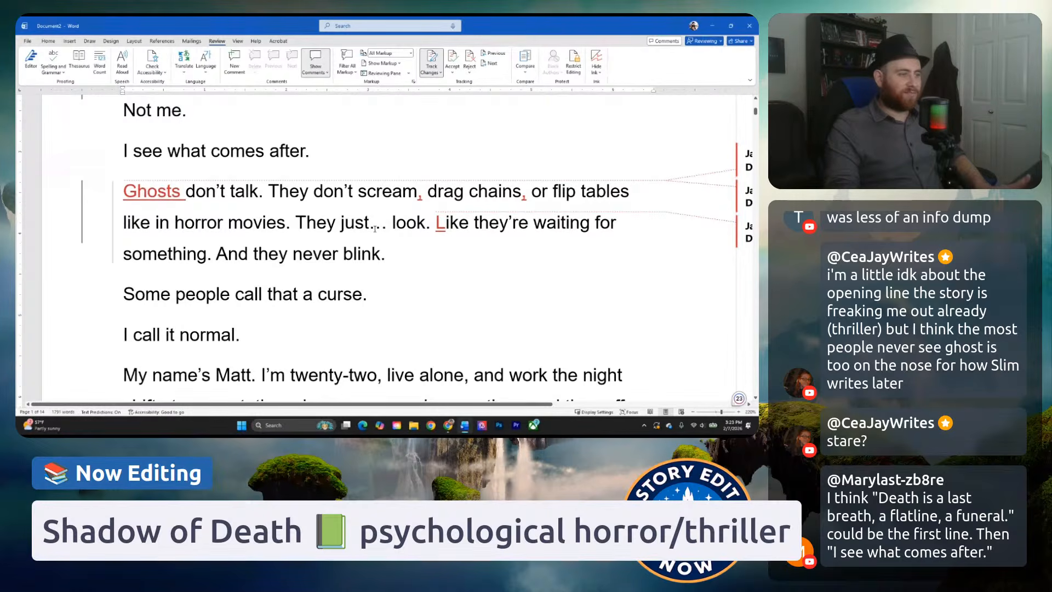
Delete the ellipsis after "They just" and join the two sentences with an em dash as "look—like they're waiting for something.".
left_click_drag(370, 224, 386, 224)
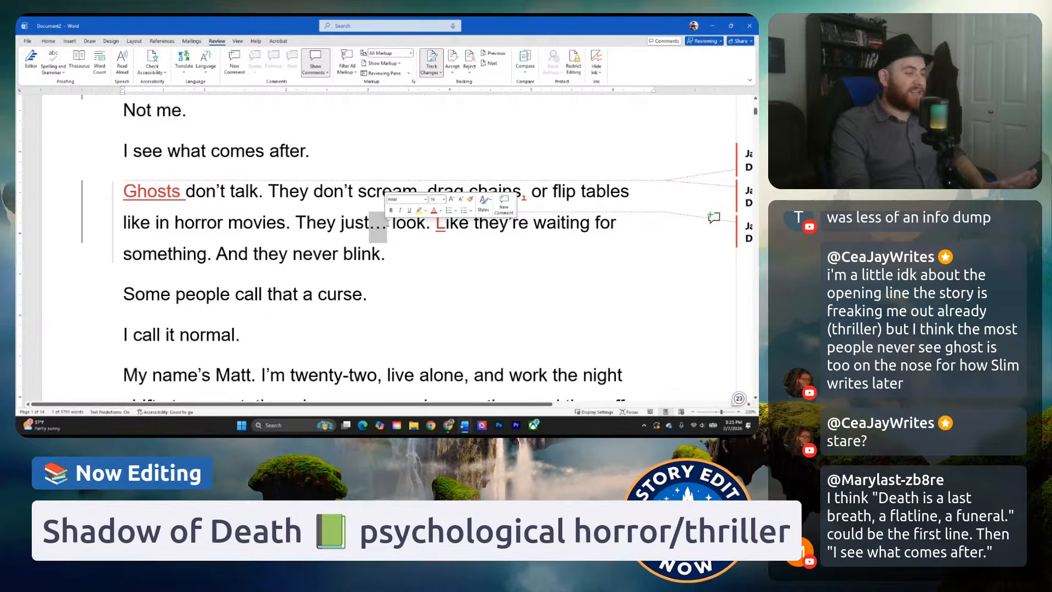
key("BackSpace")
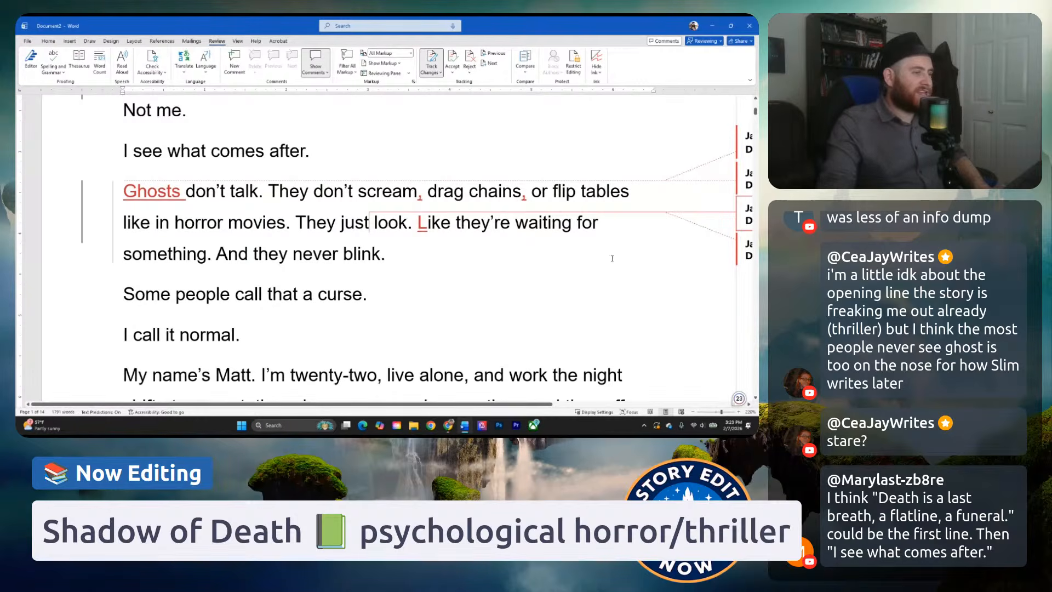
left_click_drag(410, 227, 424, 235)
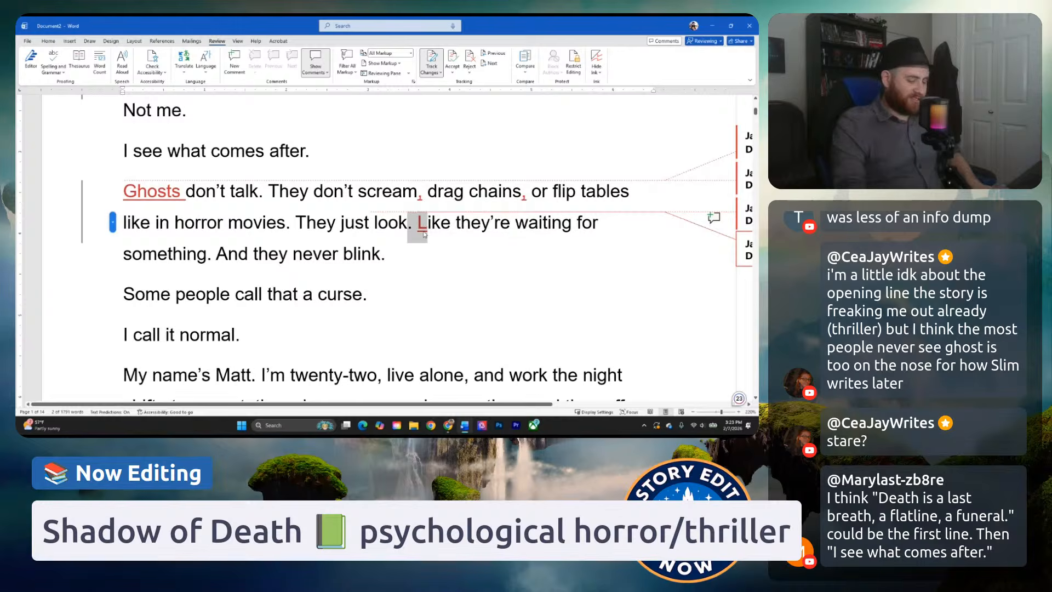
type("—l")
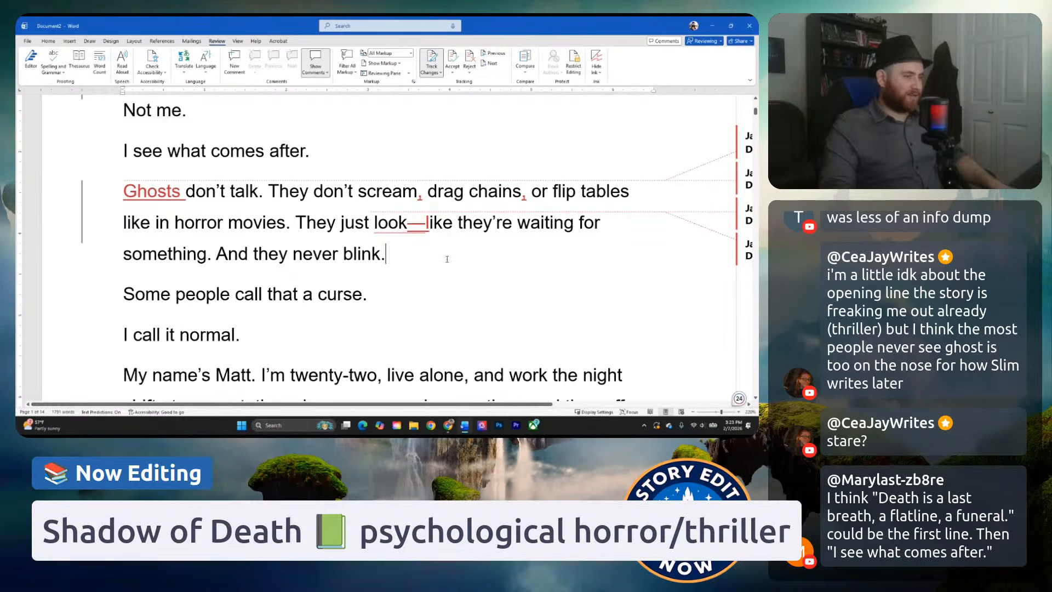
Remove and re-enter the em dash between "look" and "like" in the ghosts paragraph.
left_click(418, 223)
key("BackSpace")
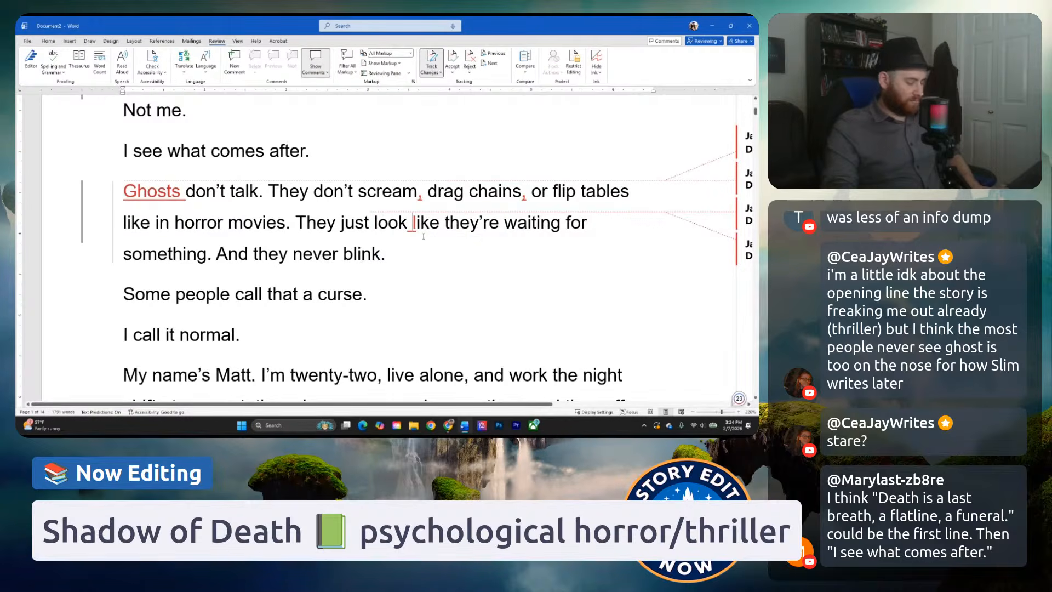
type("—")
left_click(413, 223)
key("BackSpace")
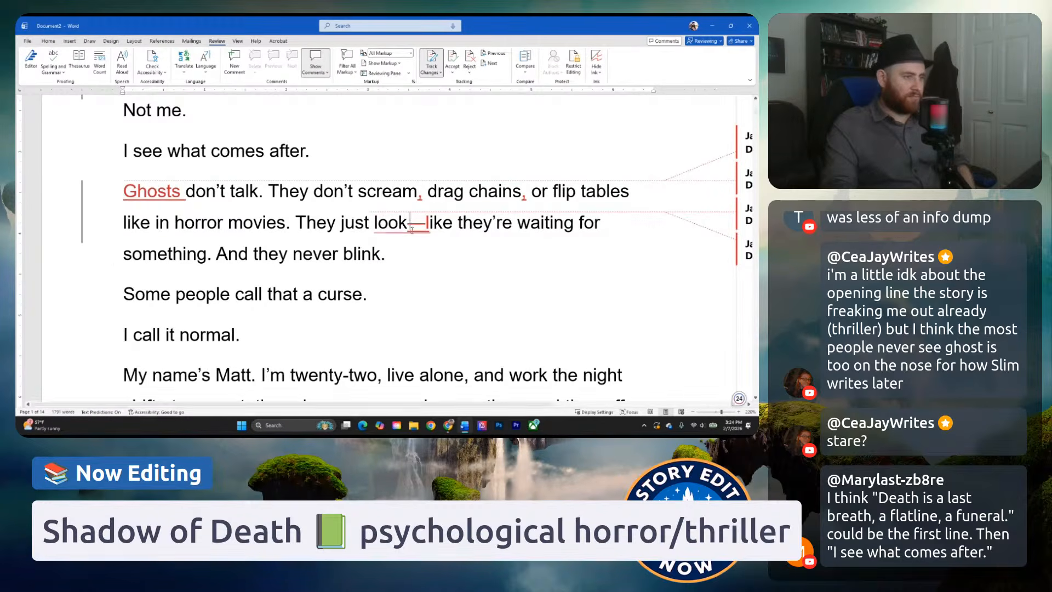
mouse_move(401, 239)
left_click(400, 265)
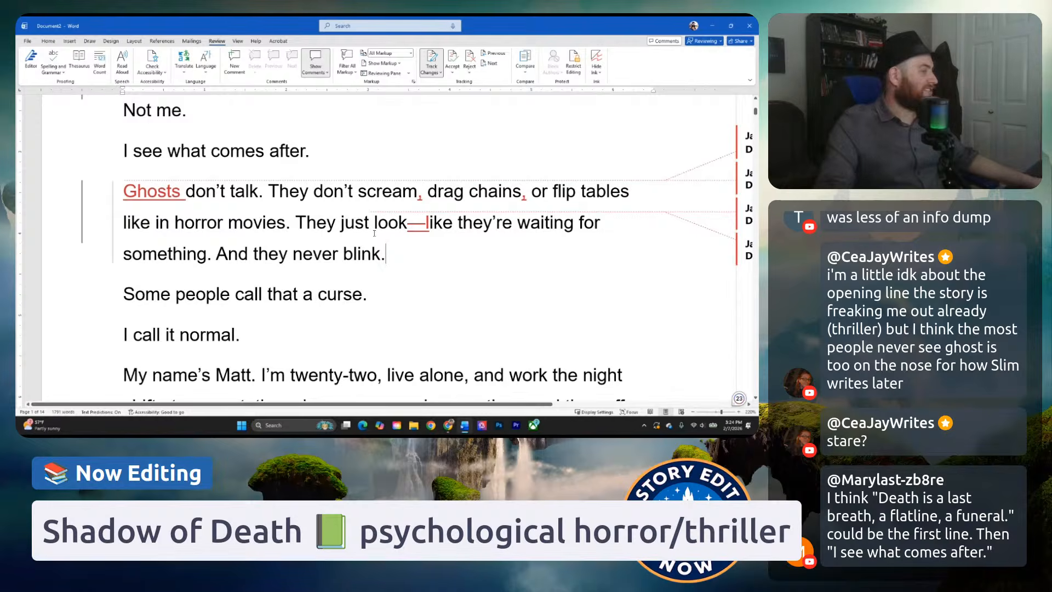
Check the em dash and the wording from "look—like they're waiting" to the end of the ghosts paragraph.
double_click(416, 229)
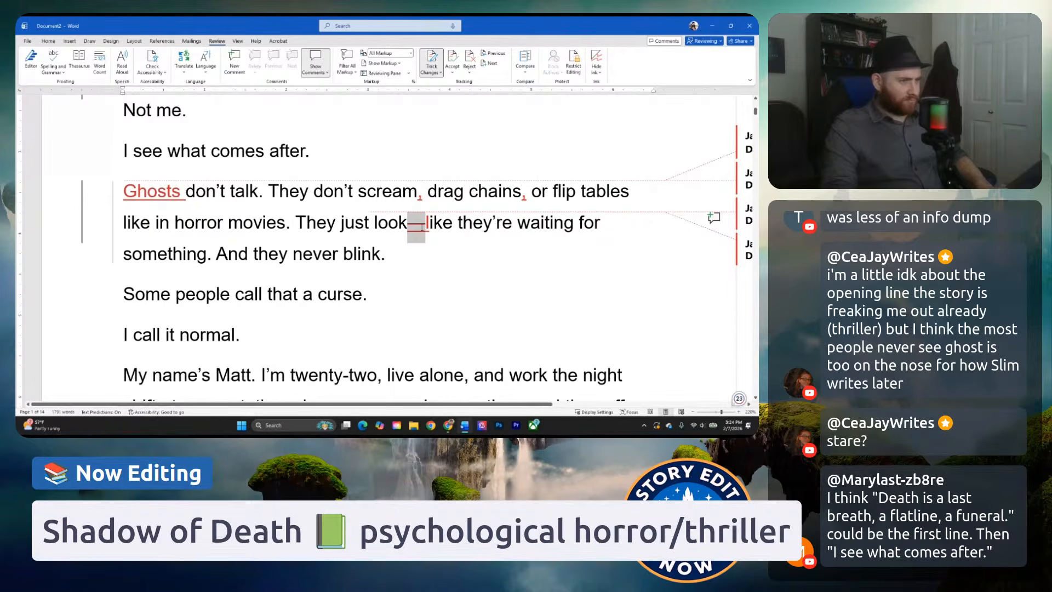
left_click(435, 225)
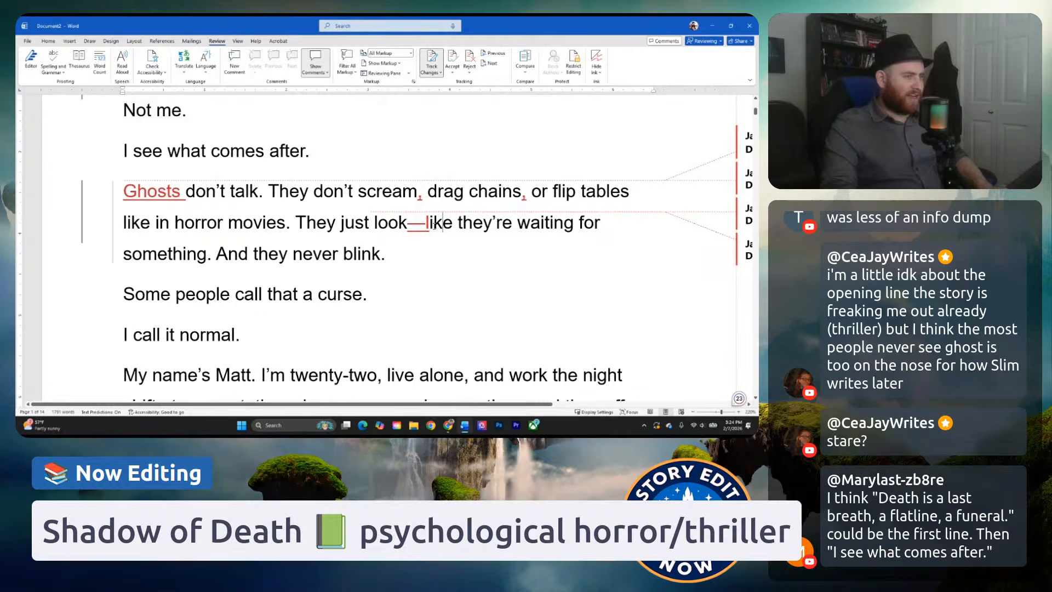
left_click_drag(427, 224, 218, 254)
left_click(425, 225)
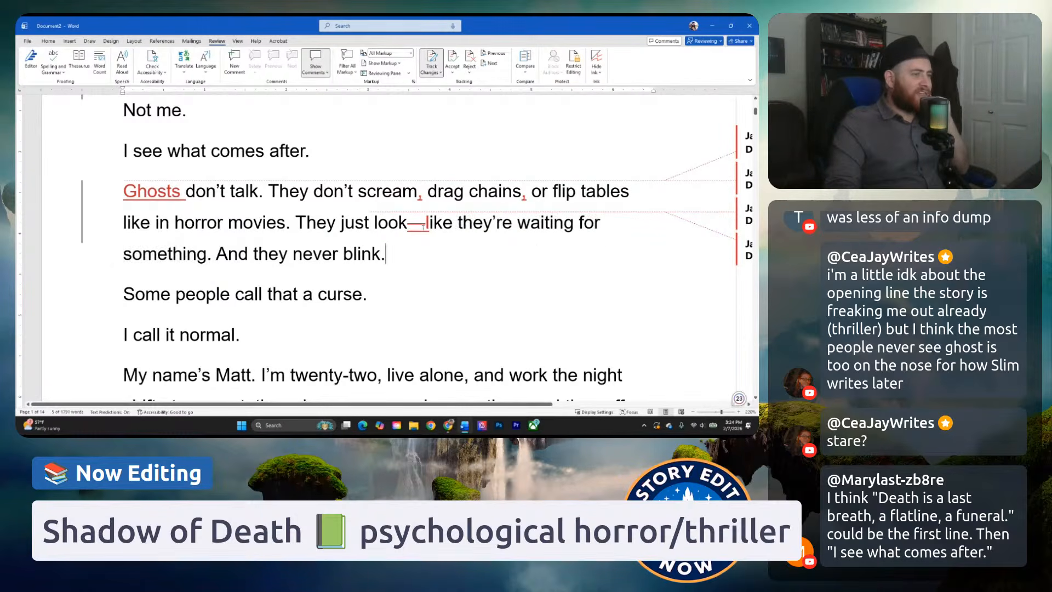
key("Down")
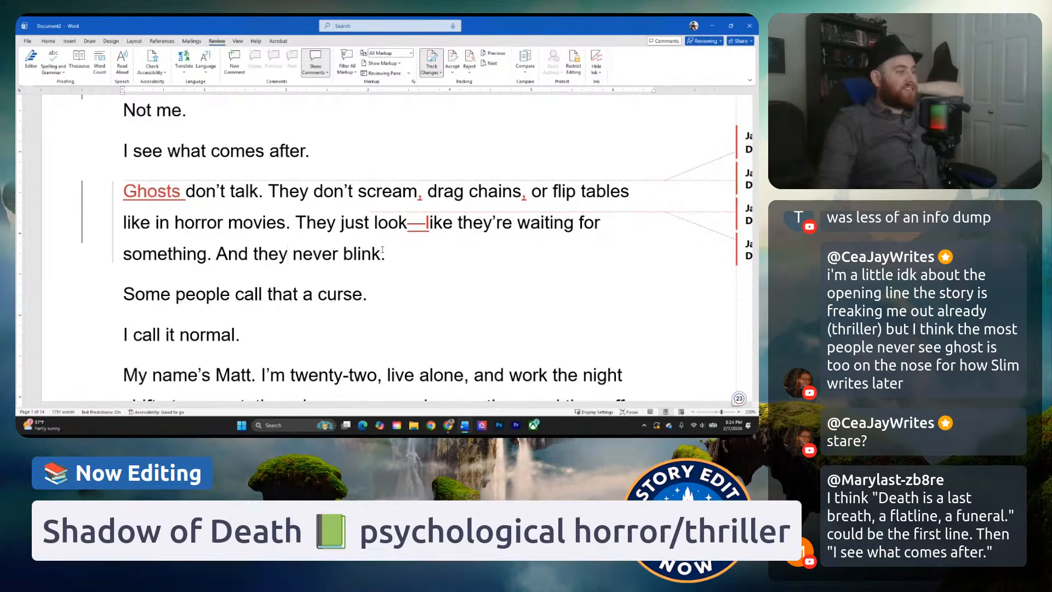
left_click(396, 276)
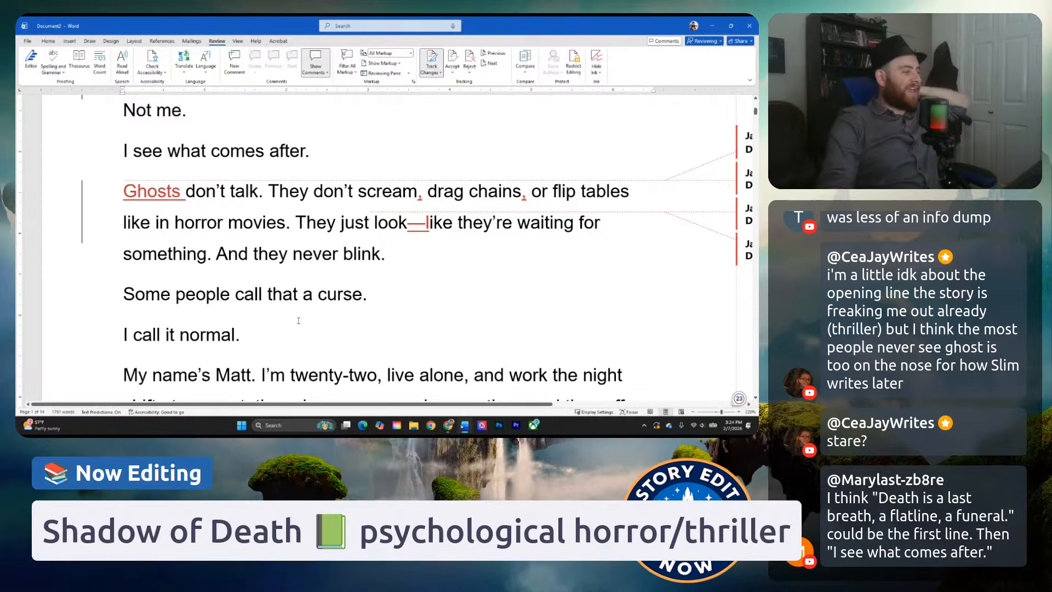
Read from "Some people call that a curse." through the narrator's introduction and compare how it follows the ghosts paragraph.
scroll(274, 290, "down", 1)
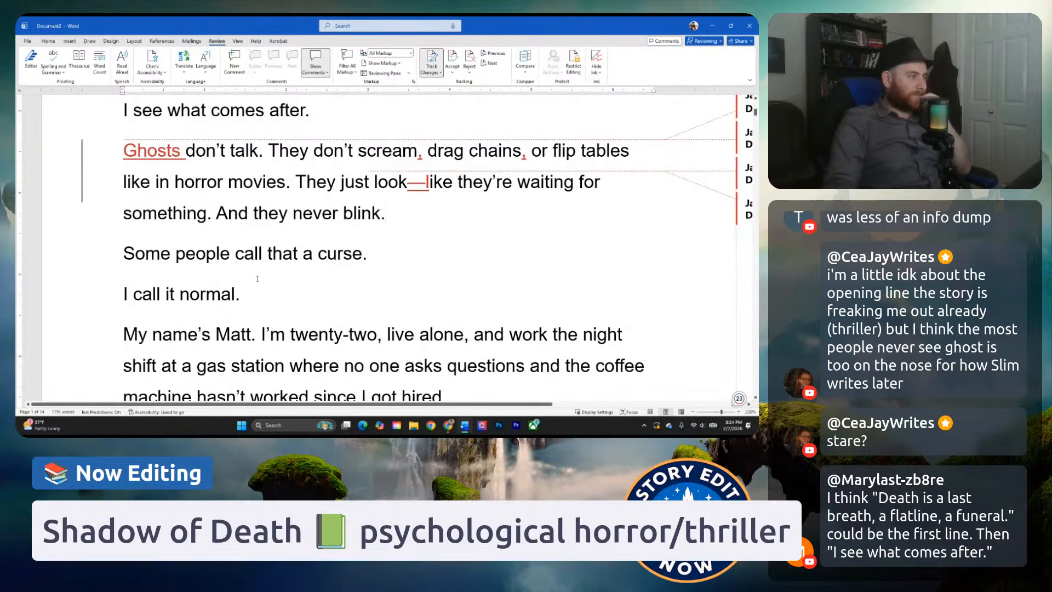
left_click(257, 279)
scroll(320, 225, "down", 3)
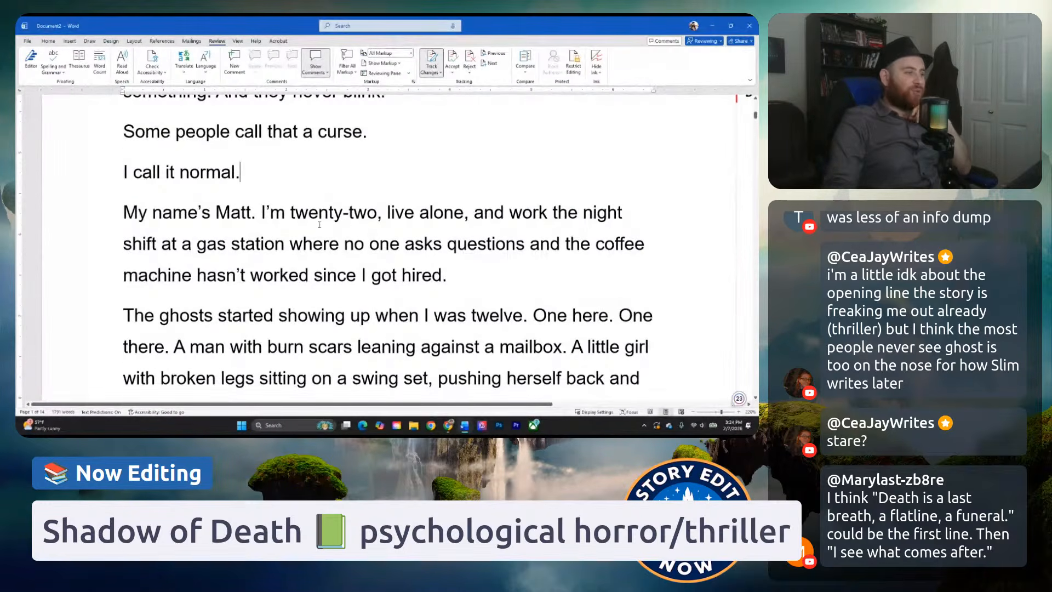
key("Return")
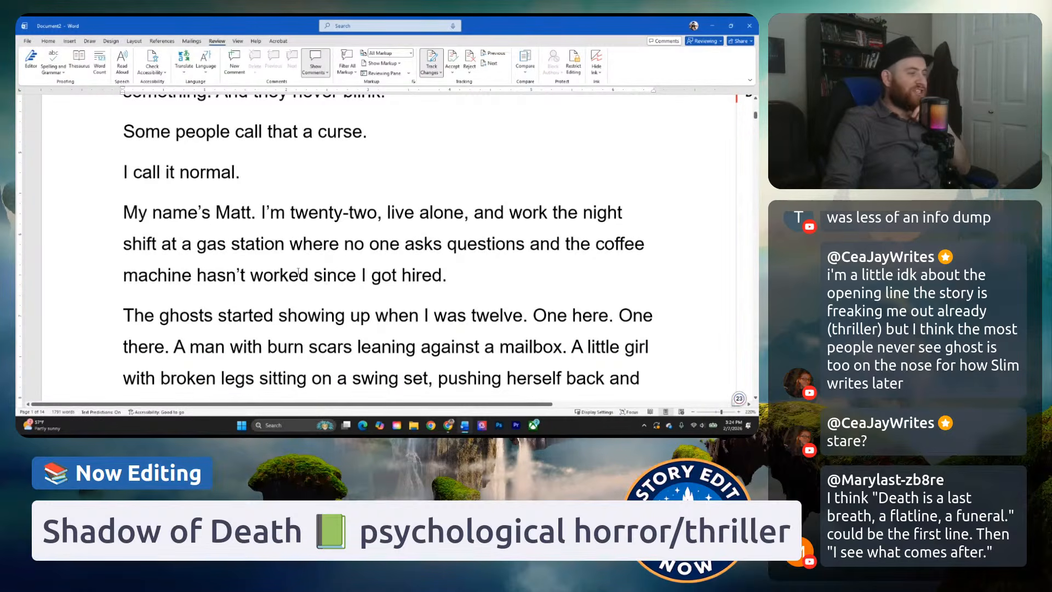
scroll(281, 290, "up", 1)
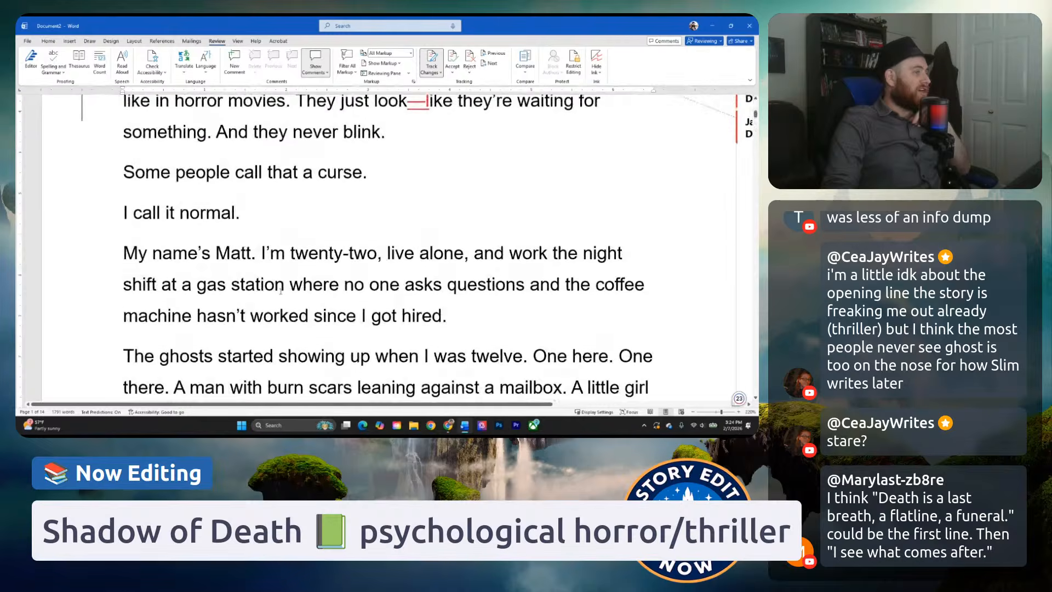
scroll(281, 291, "up", 6)
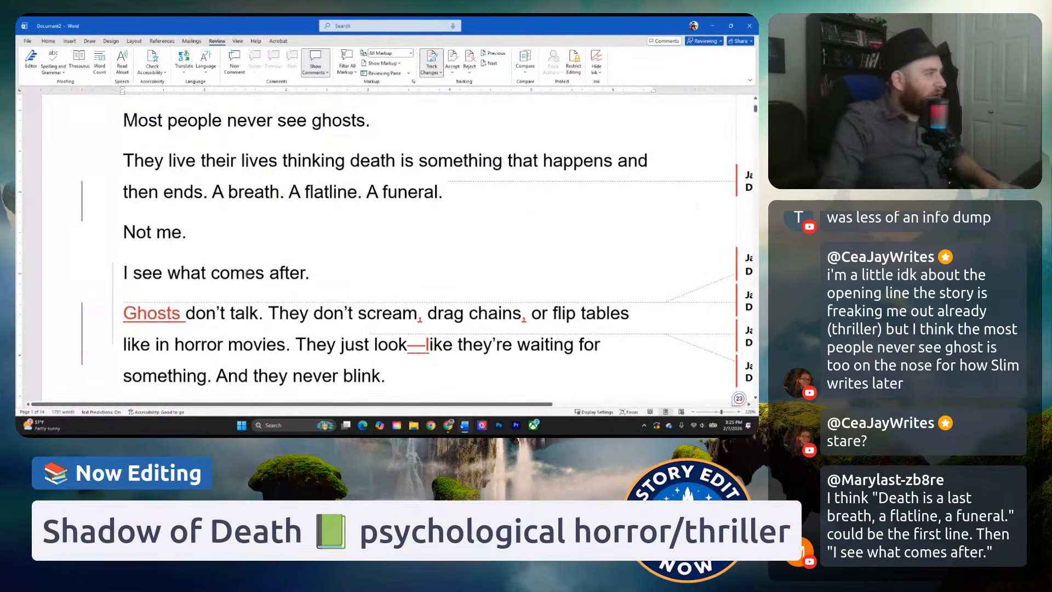
scroll(508, 332, "down", 5)
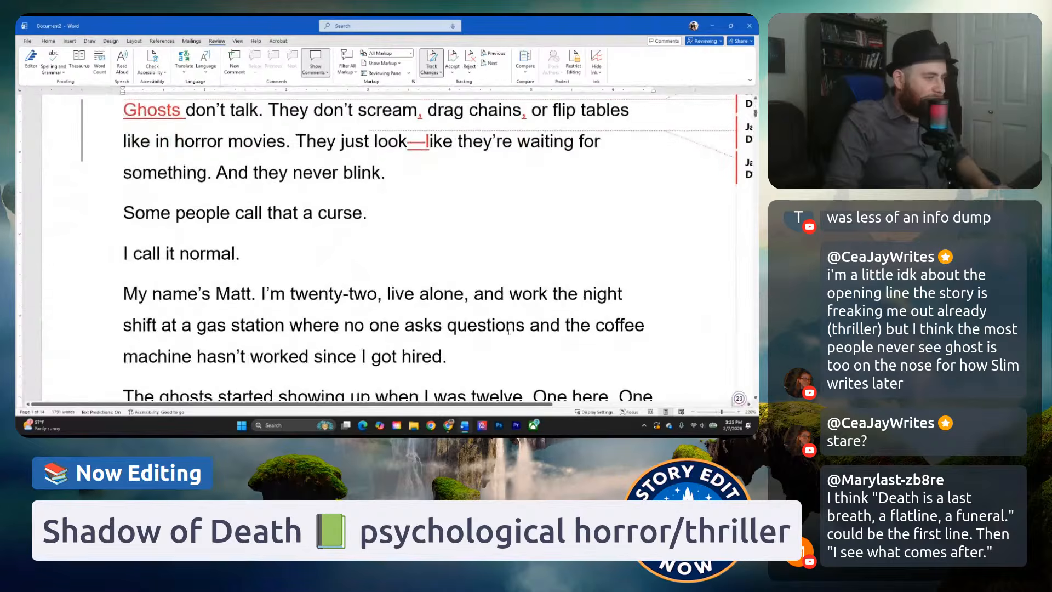
left_click(477, 359)
scroll(430, 379, "up", 1)
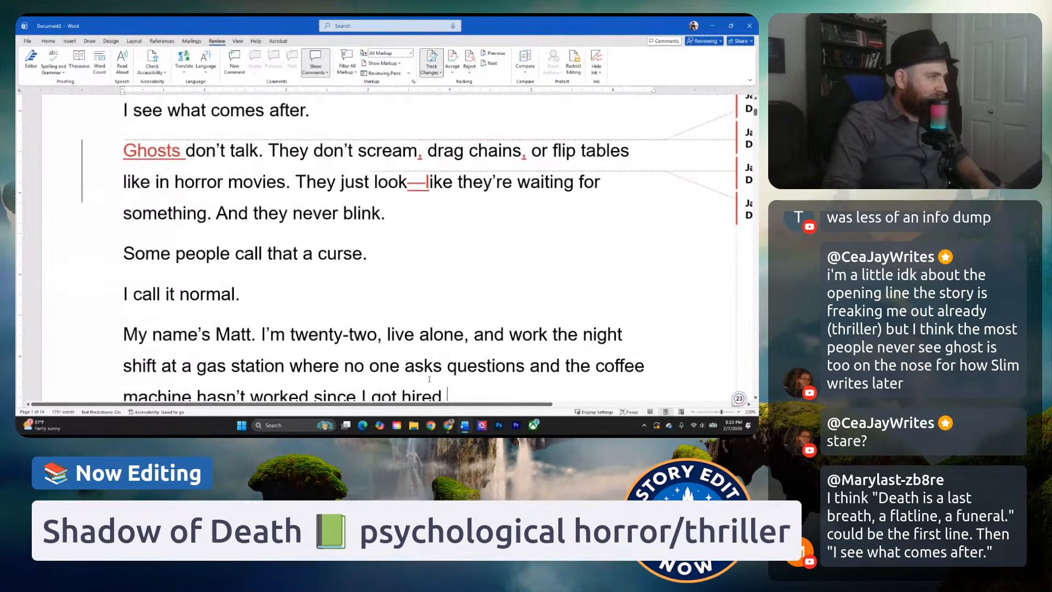
scroll(429, 379, "up", 3)
scroll(428, 309, "down", 4)
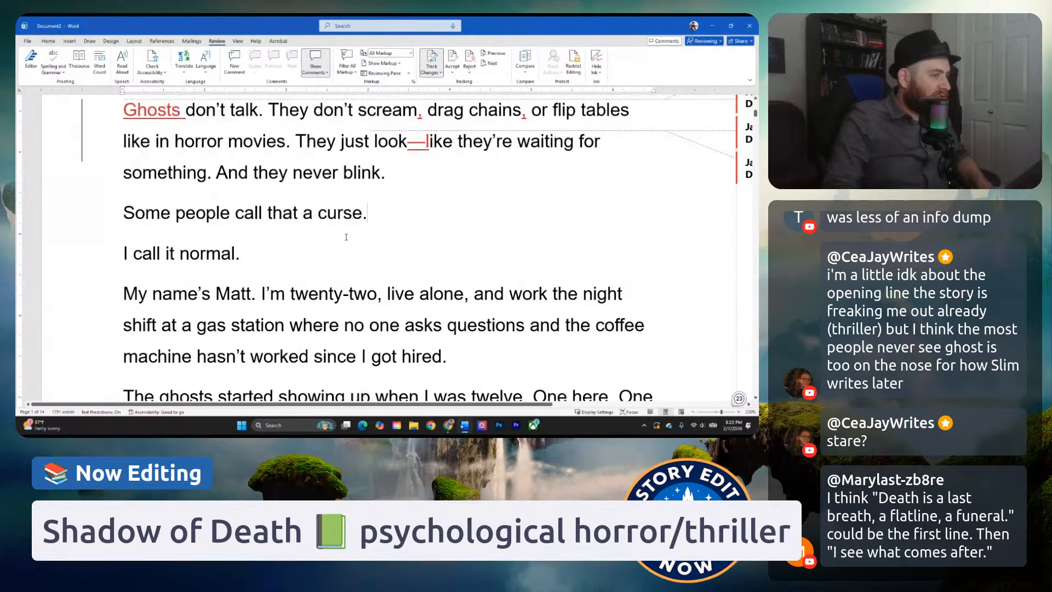
scroll(433, 230, "up", 2)
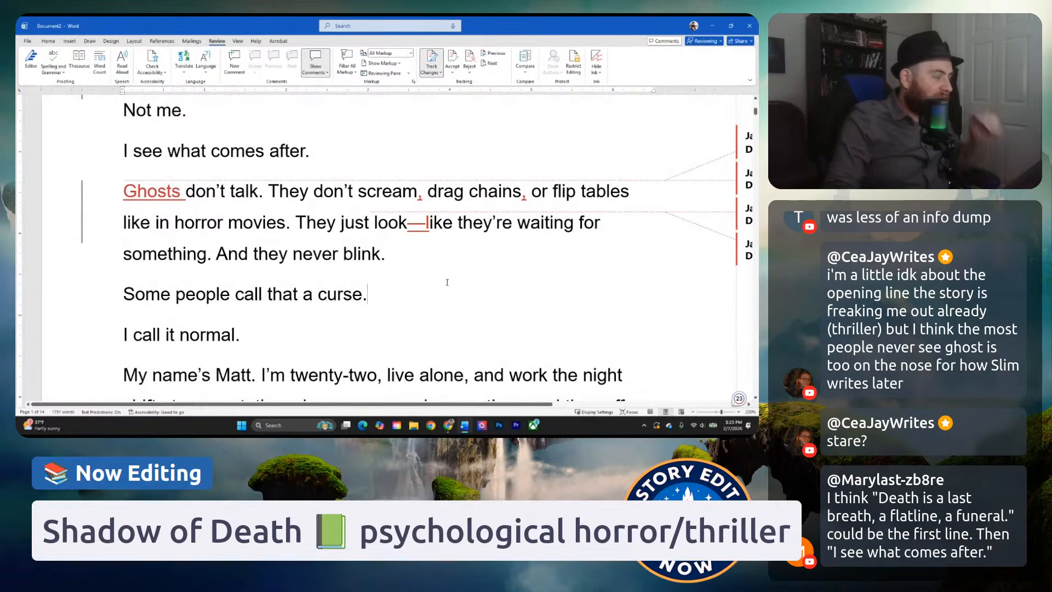
scroll(447, 282, "down", 1)
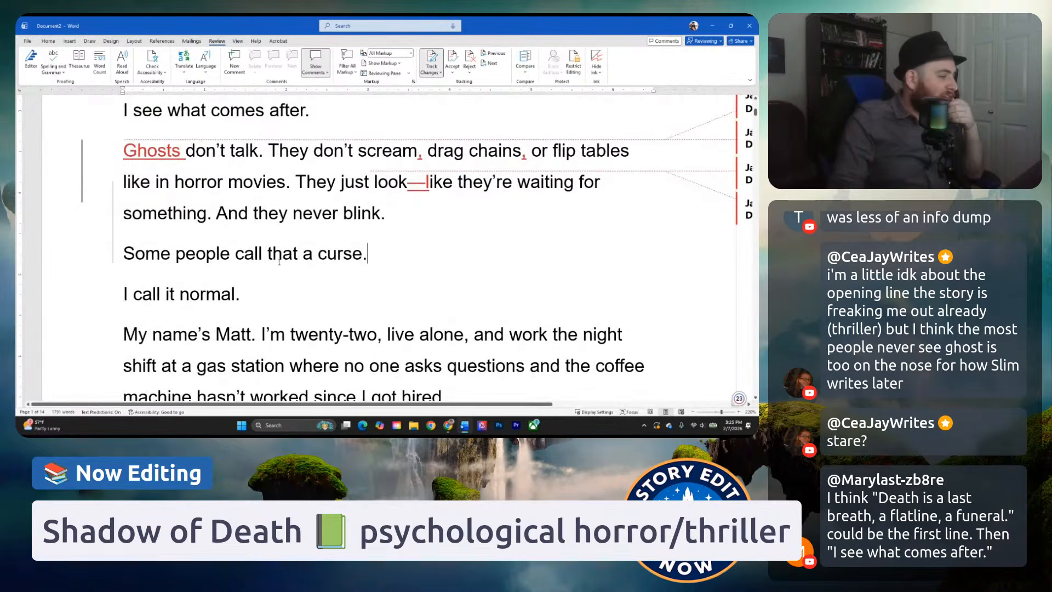
scroll(279, 262, "down", 2)
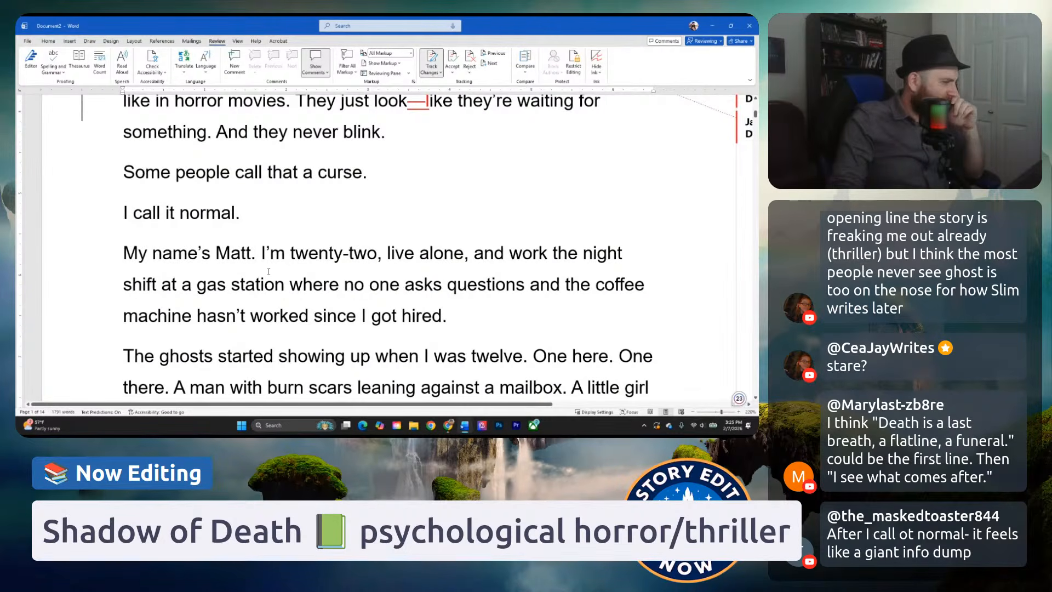
scroll(314, 229, "down", 1)
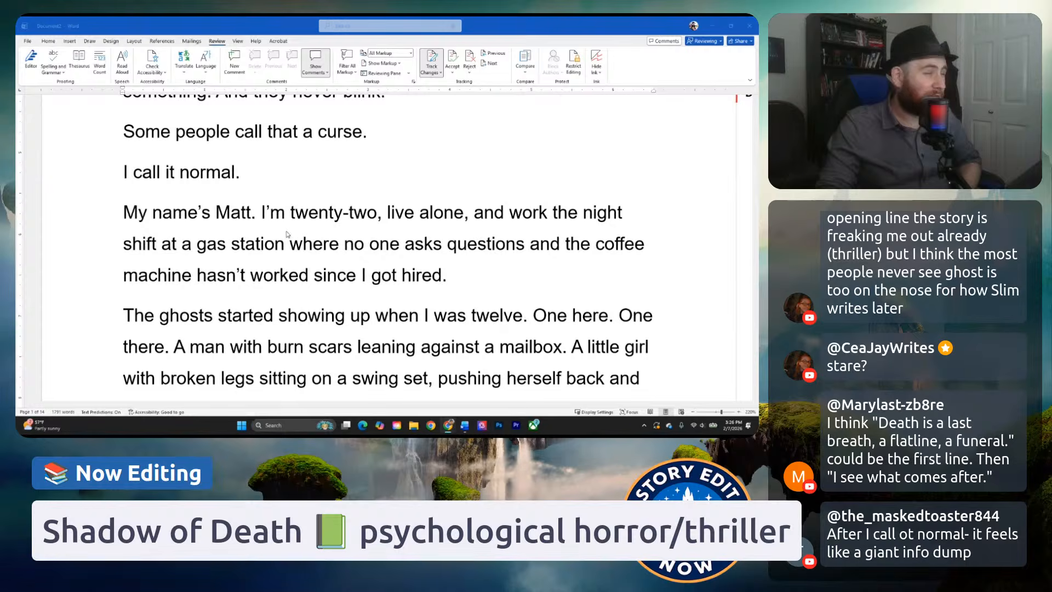
Reread the chapter opening from "Most people never see ghosts." to "I see what comes after." against the suggested first line.
scroll(241, 230, "up", 1)
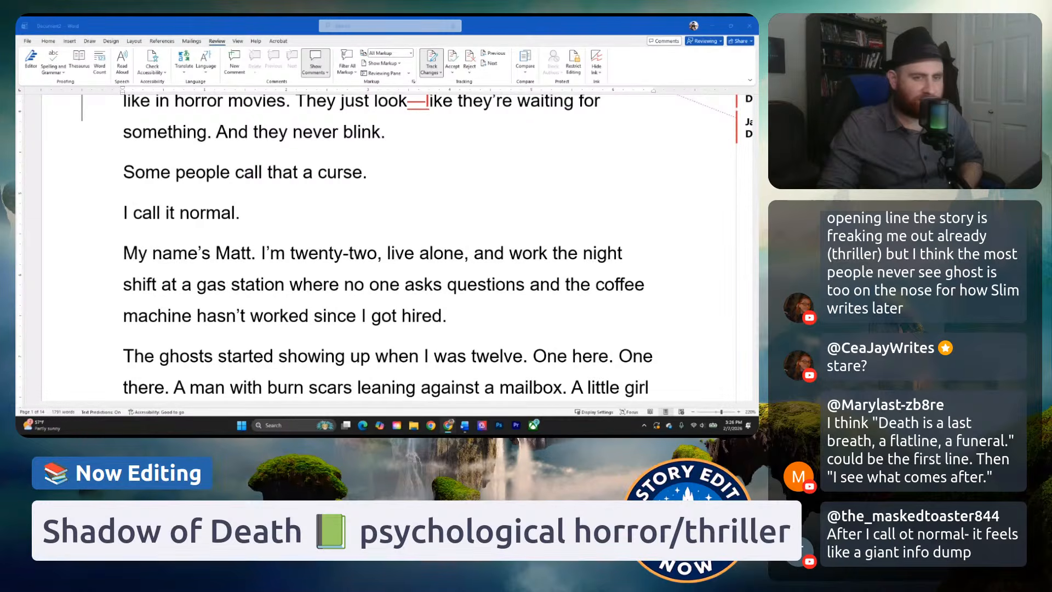
scroll(361, 315, "up", 8)
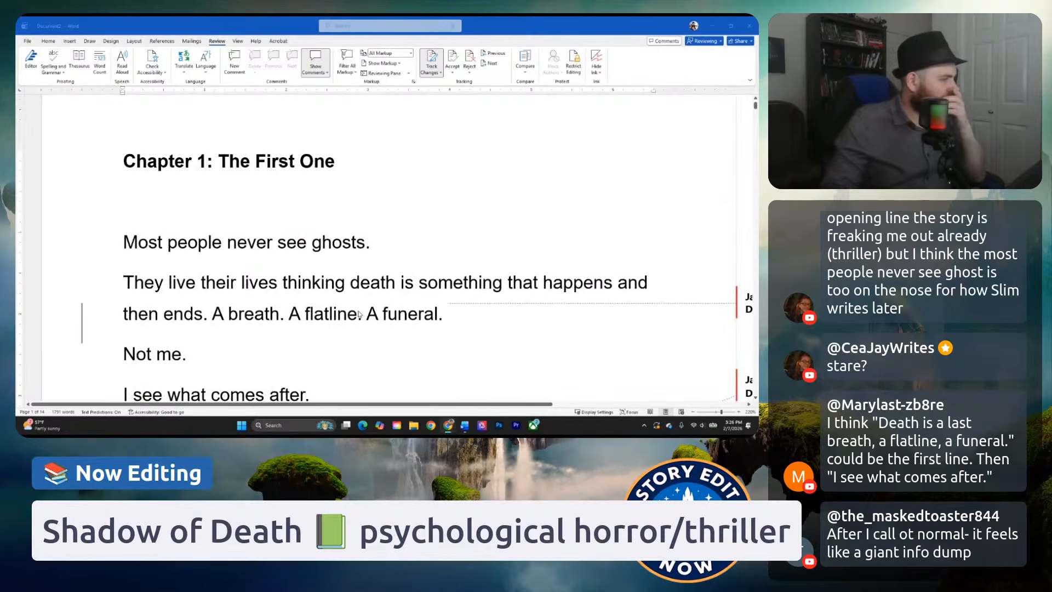
scroll(359, 313, "down", 1)
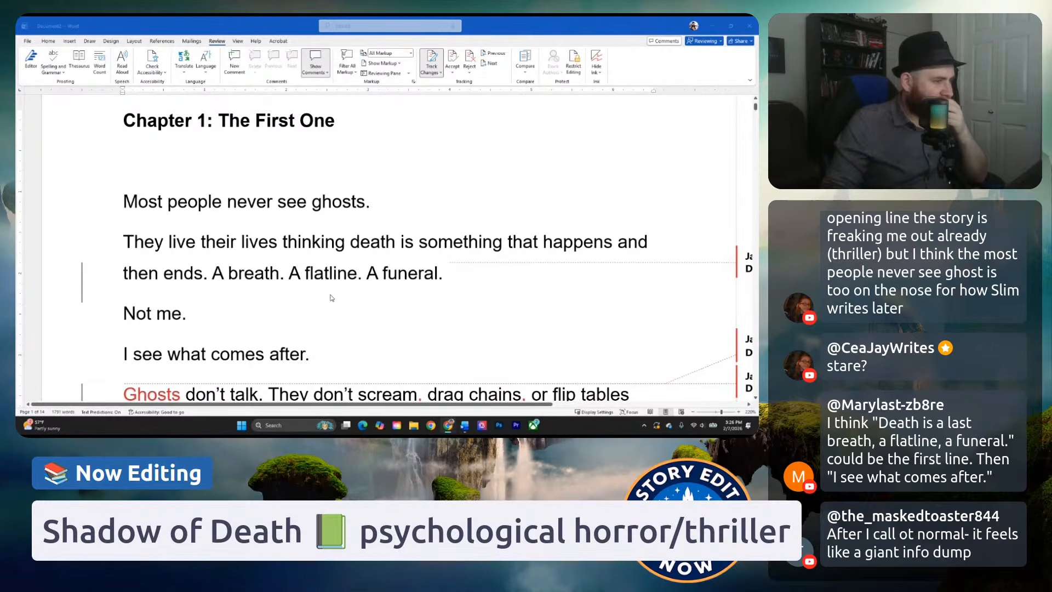
scroll(338, 290, "down", 1)
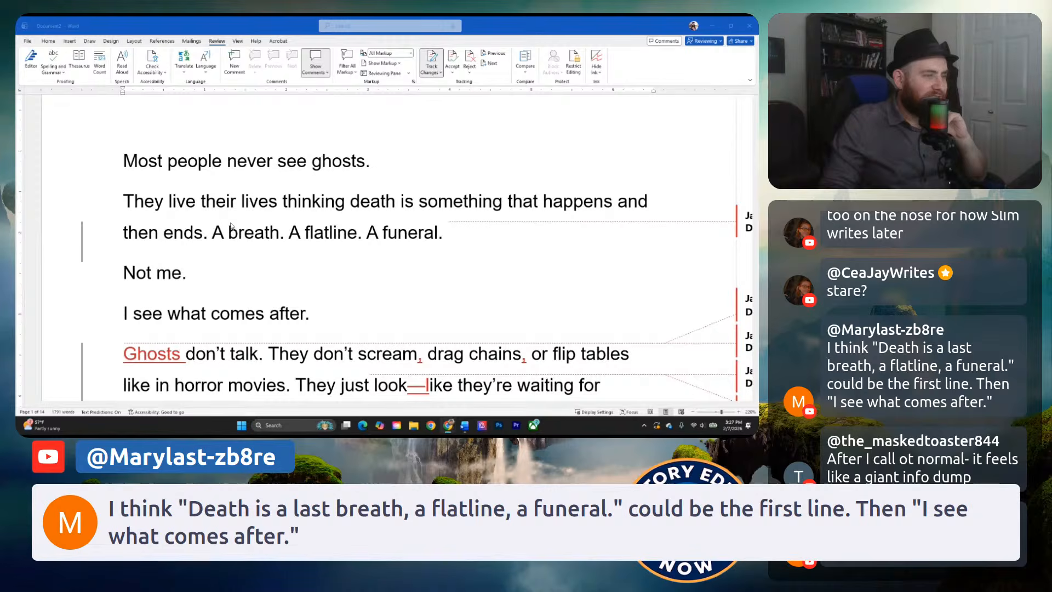
left_click(197, 221)
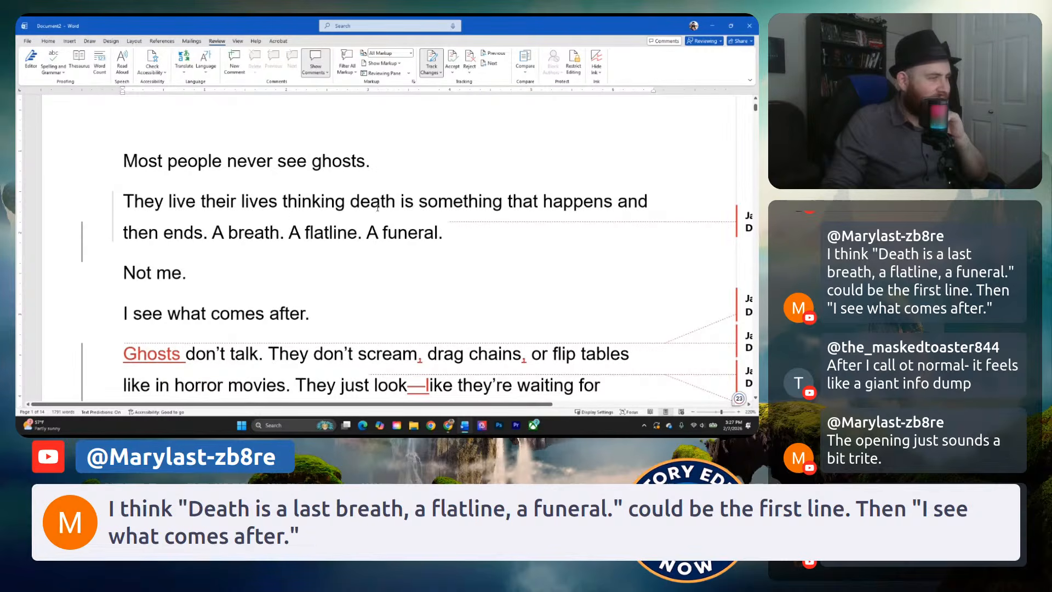
left_click(216, 201)
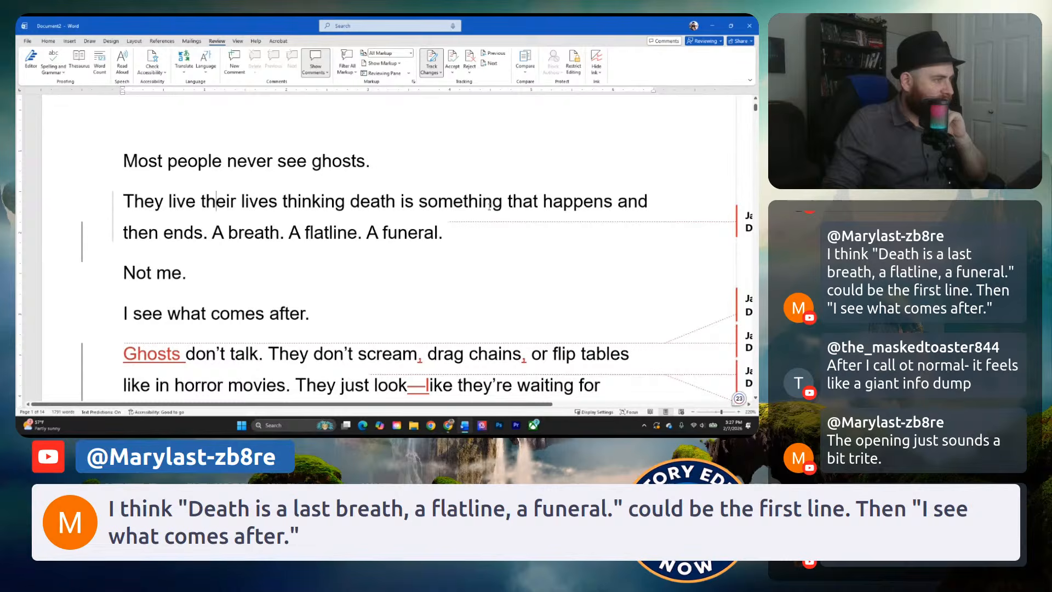
left_click(141, 277)
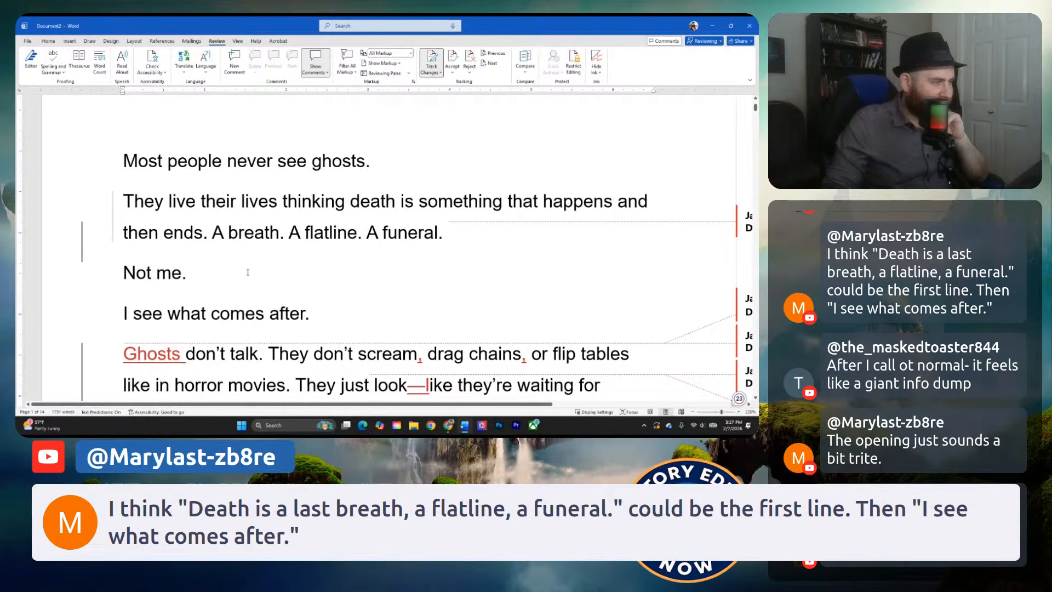
left_click(193, 278)
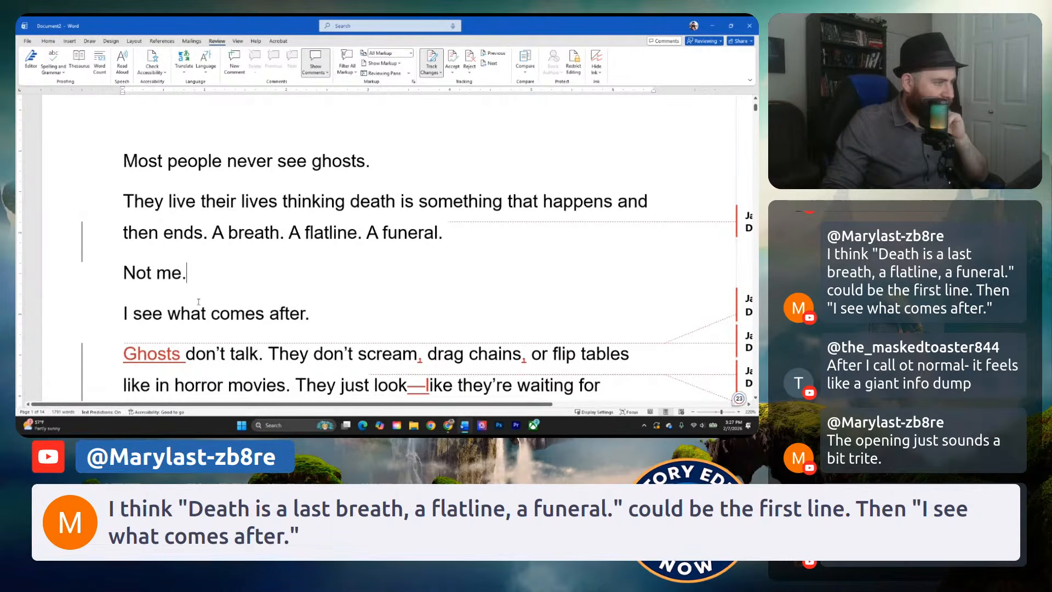
Start a new comment on the chapter opening from "Most people never see ghosts." through "I see what comes after.".
scroll(200, 251, "down", 1)
scroll(203, 259, "up", 2)
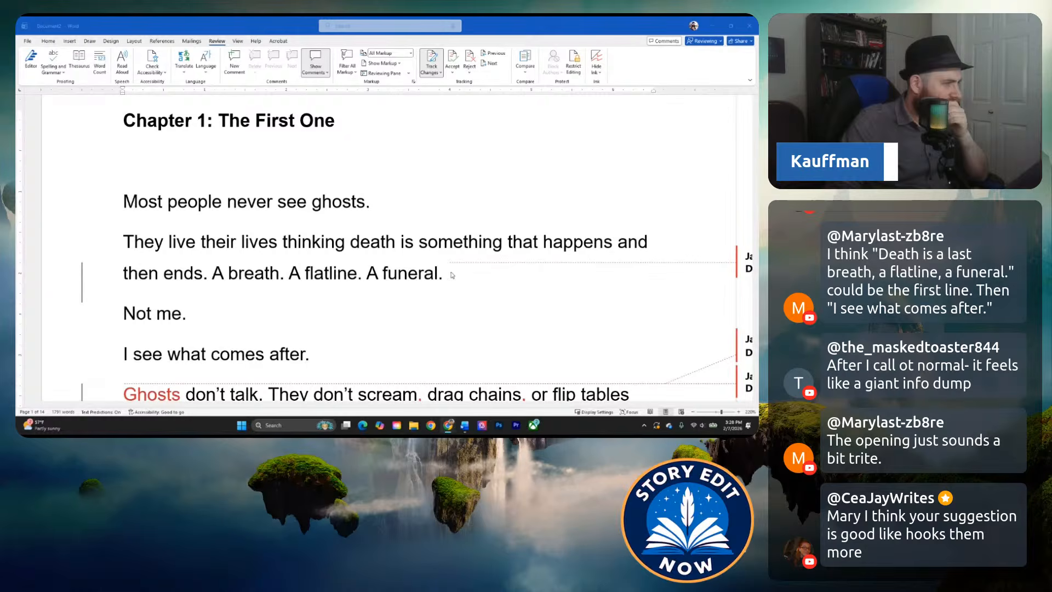
left_click(453, 310)
scroll(453, 310, "down", 1)
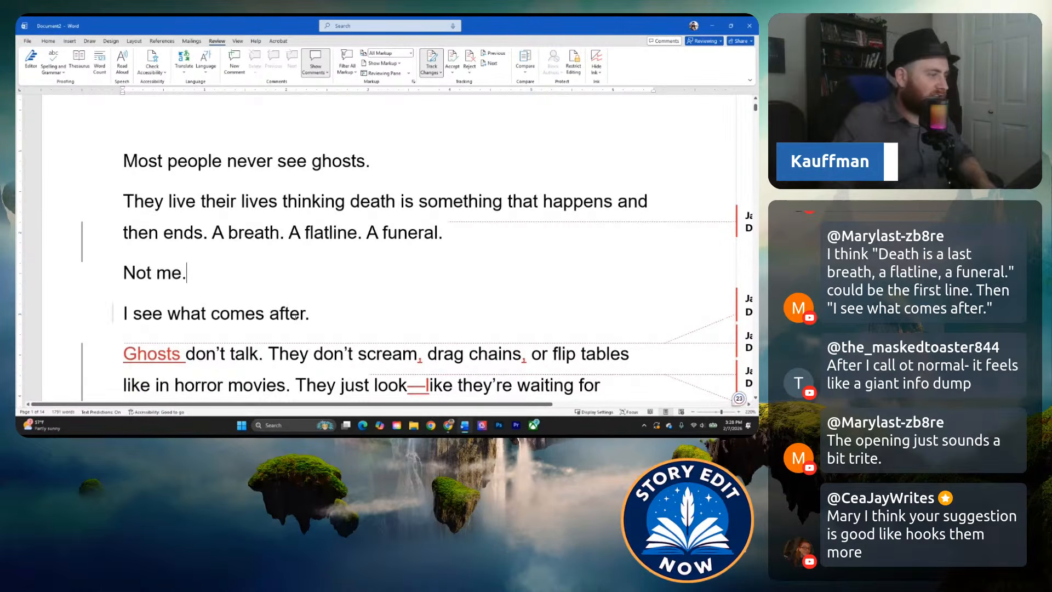
left_click_drag(296, 317, 123, 160)
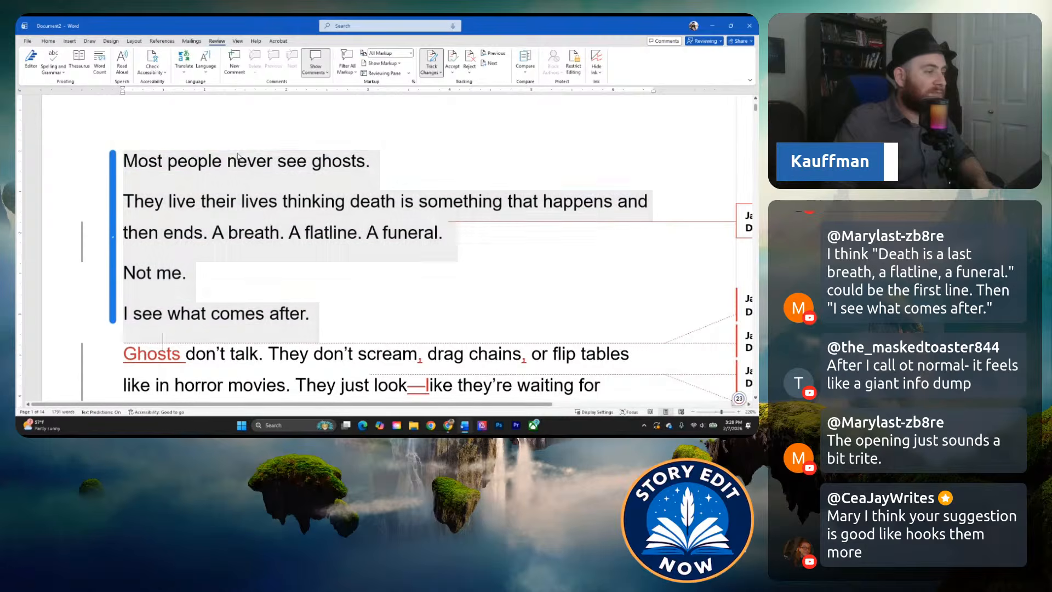
left_click(234, 63)
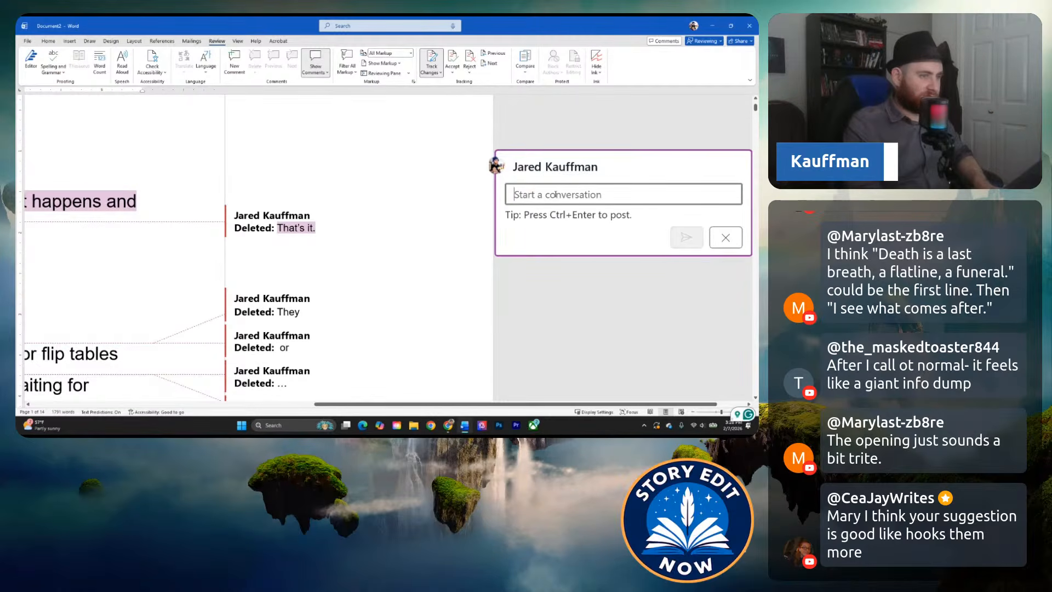
Begin the comment with "Consider revising opening line".
type("Revising op")
key("BackSpace")
key("BackSpace")
key("BackSpace")
key("BackSpace")
key("BackSpace")
key("BackSpace")
key("BackSpace")
key("BackSpace")
key("BackSpace")
key("BackSpace")
key("BackSpace")
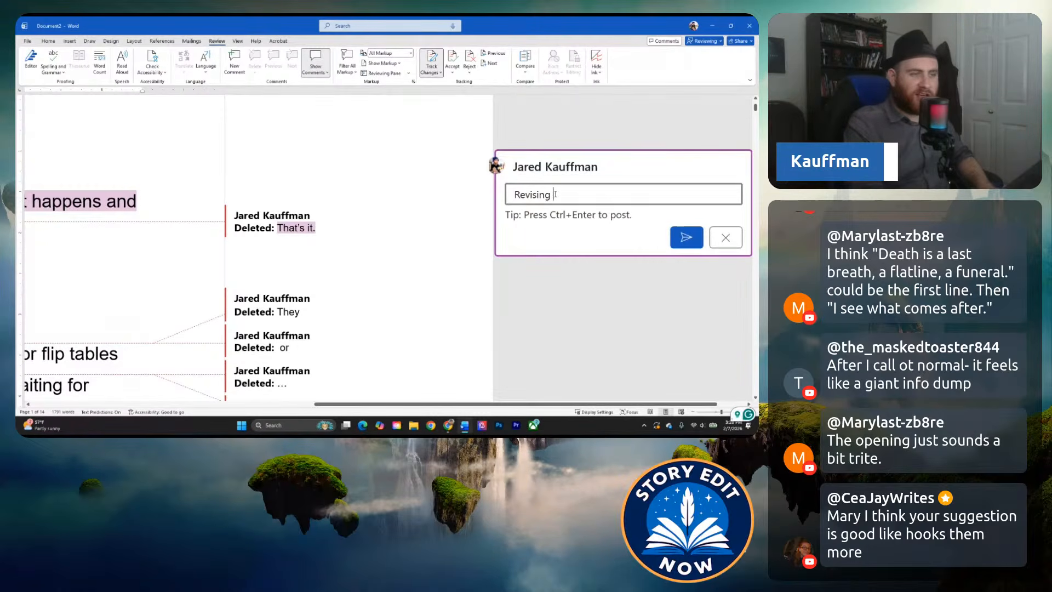
type("Consid")
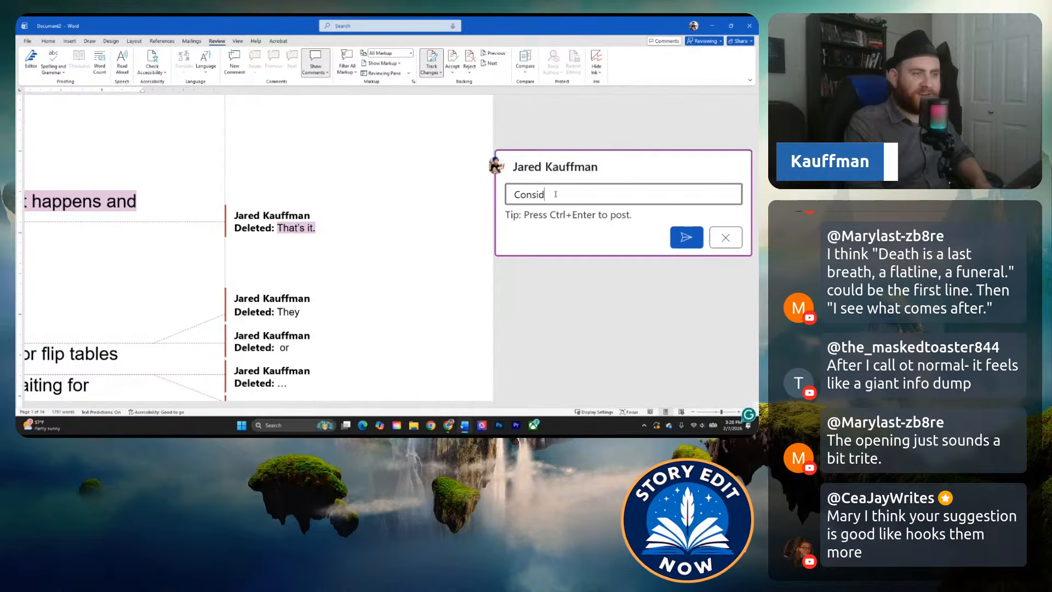
type("er revising openin")
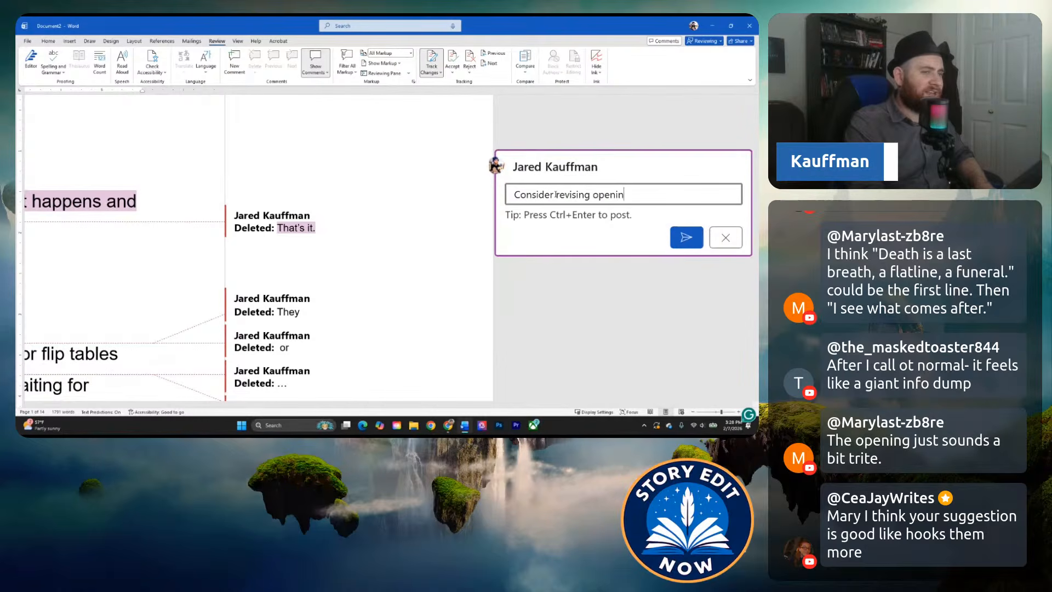
type("g line.")
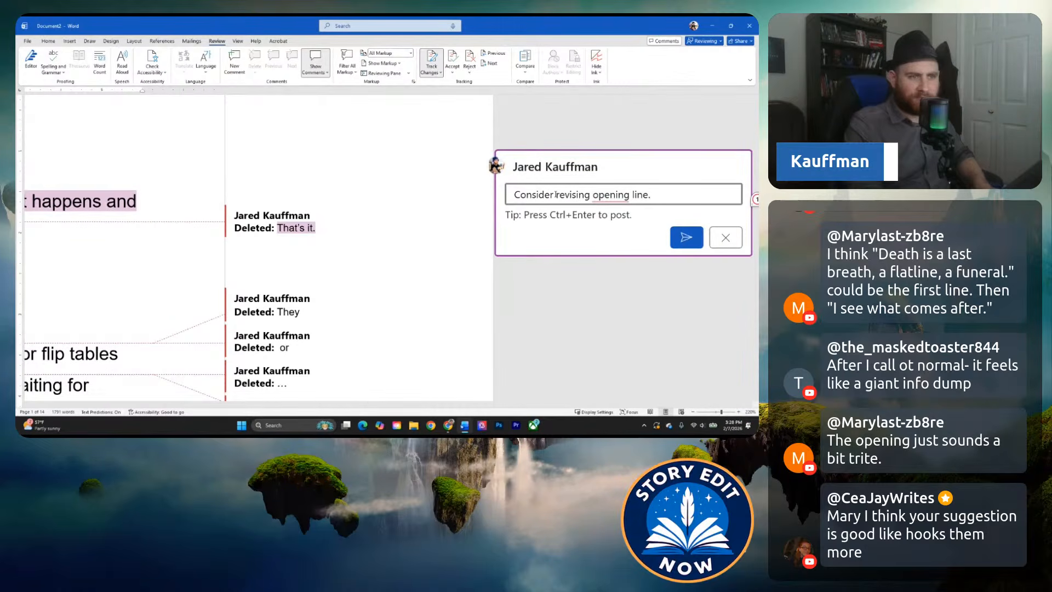
type(" To")
key("BackSpace")
key("BackSpace")
type("t")
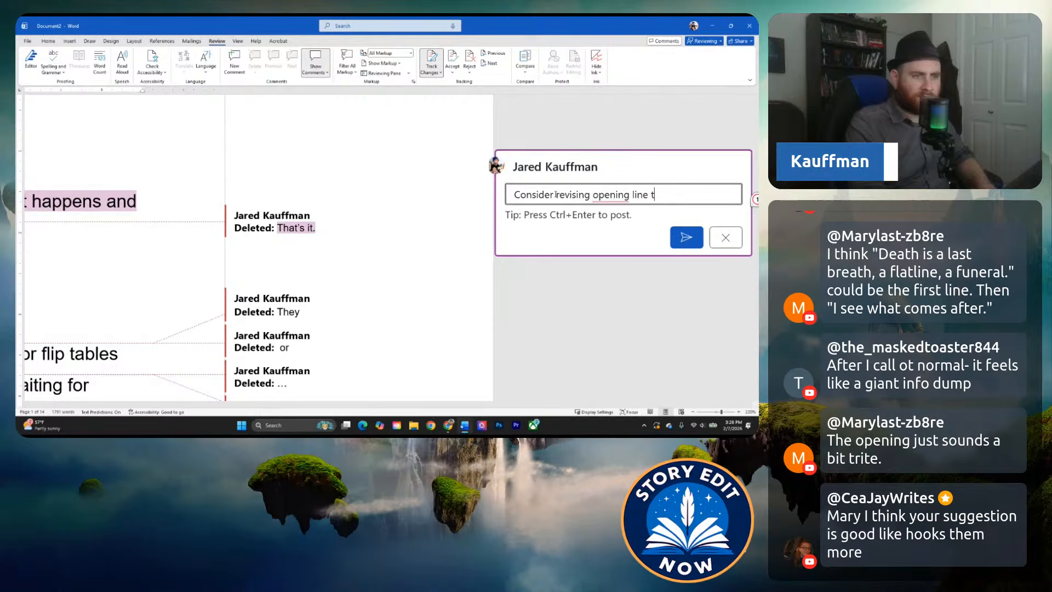
type("o")
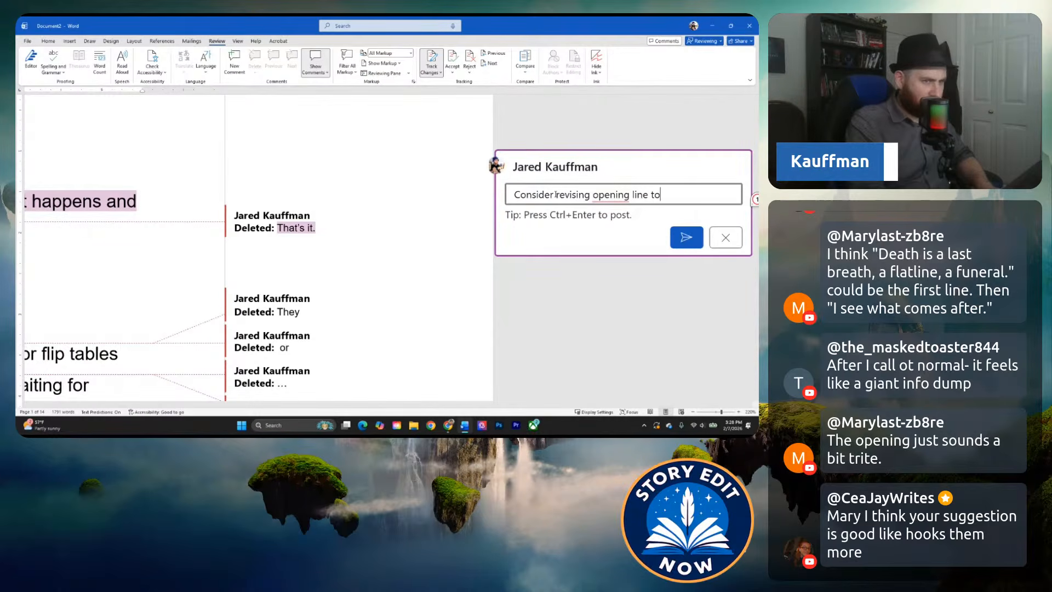
key("BackSpace")
Extend the comment with "and first paragraph to not focus on the ghost of it all and instead focus on death".
type("a")
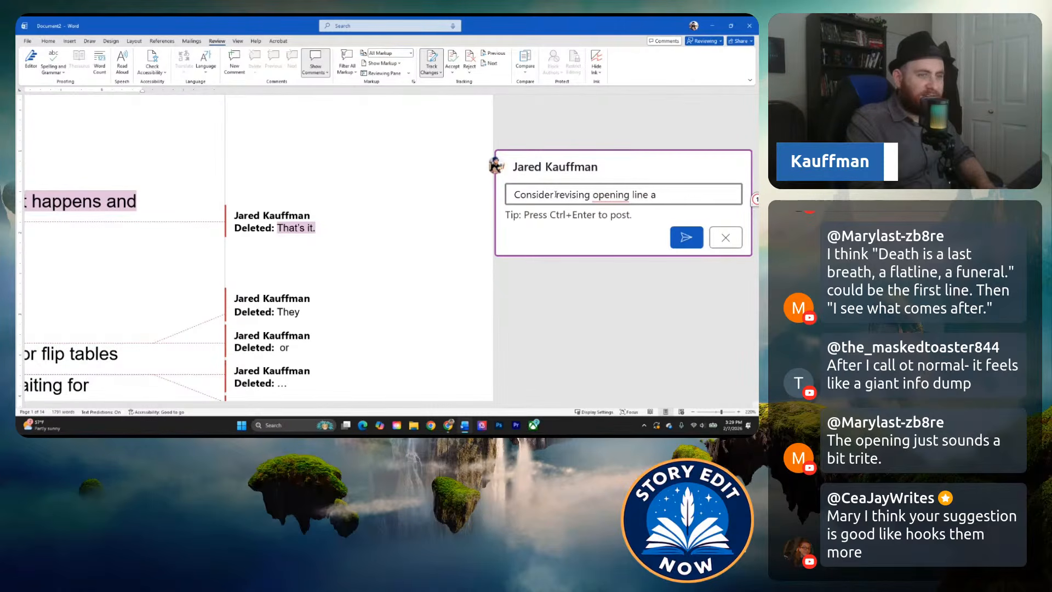
type("wand first parag")
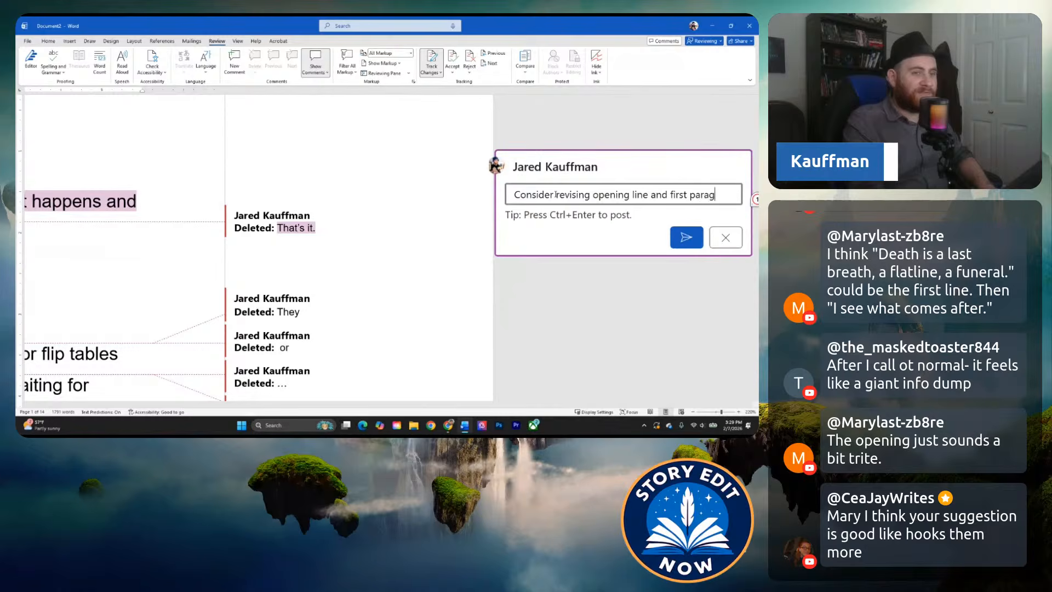
type("raph to not focus ")
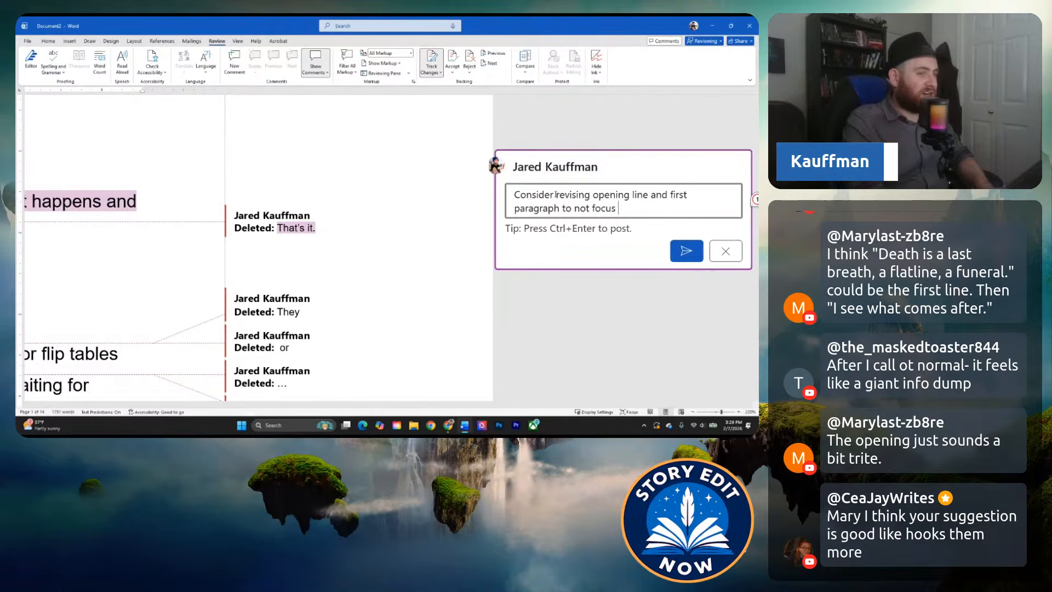
type("on the ghost of it ")
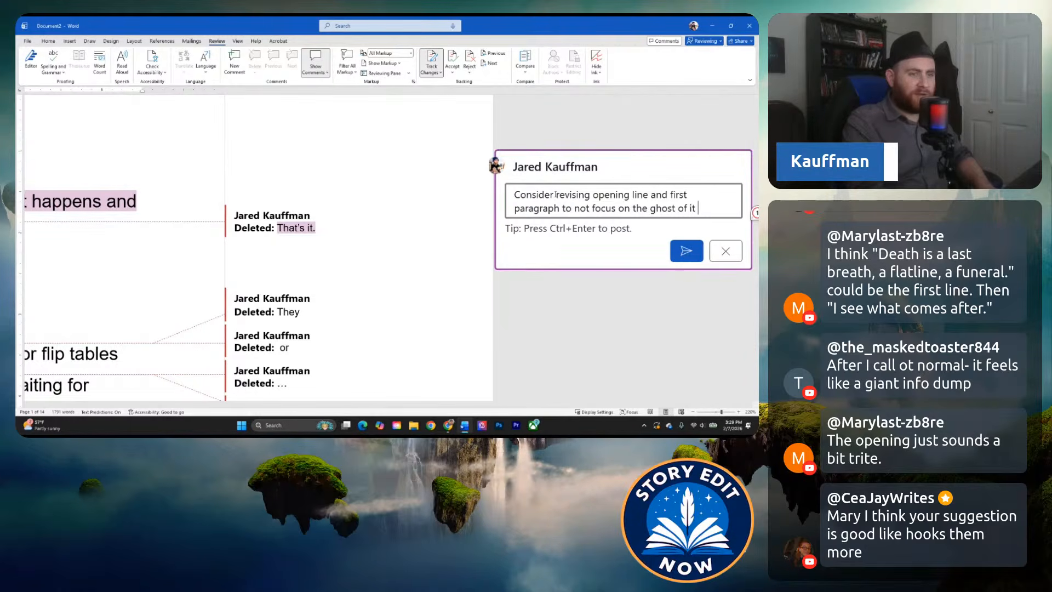
type("all and instea")
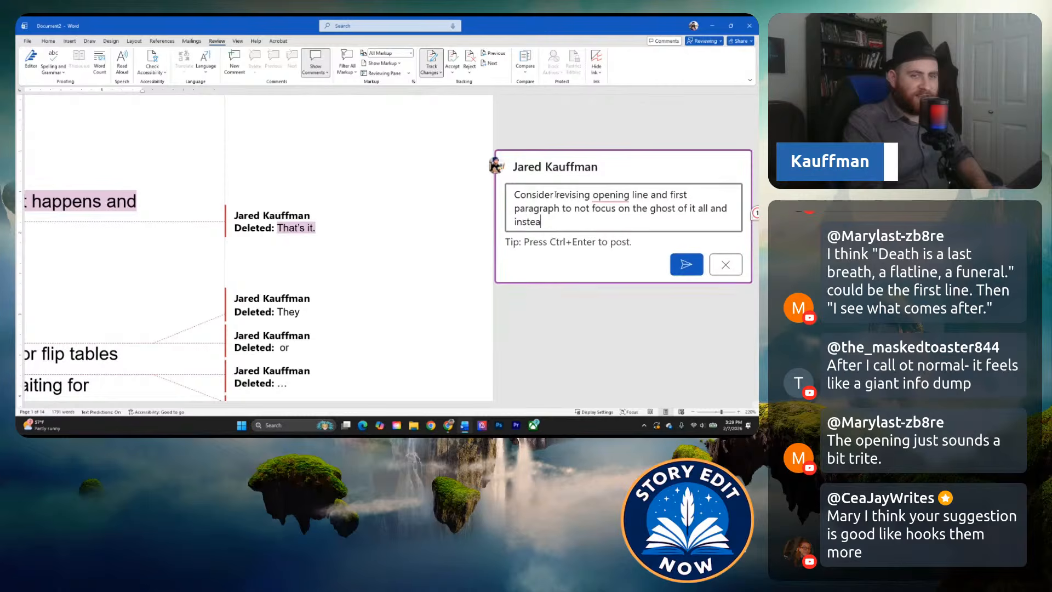
type("d focus on dea")
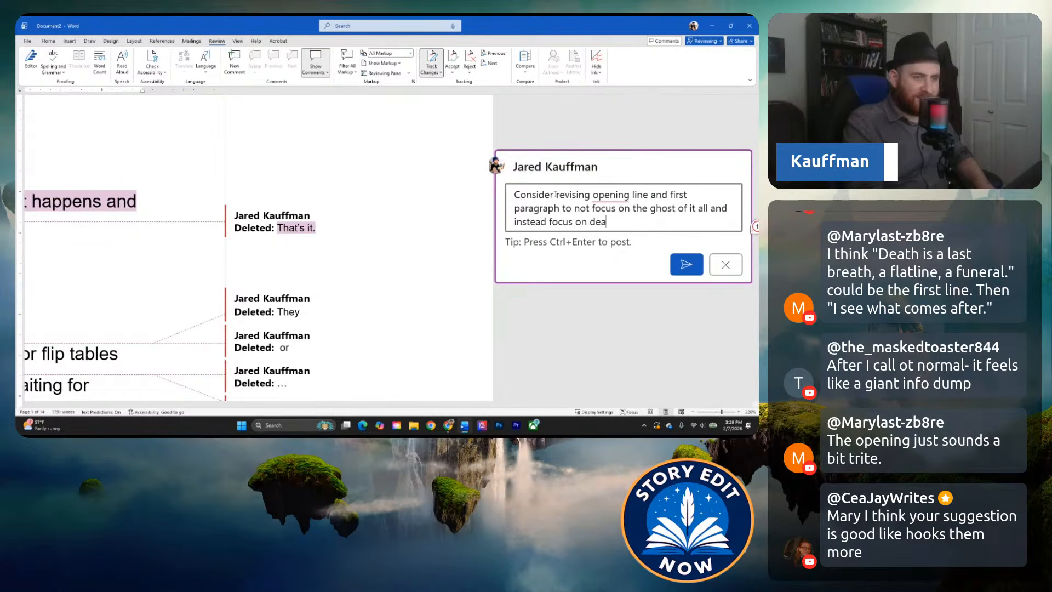
type("th. \"Death is a las")
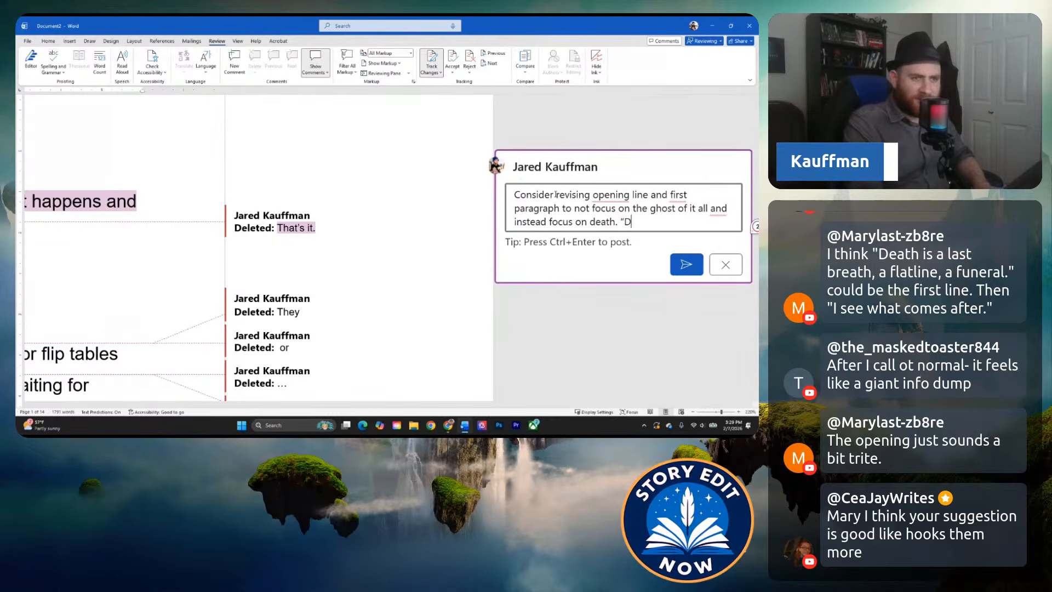
type("t br")
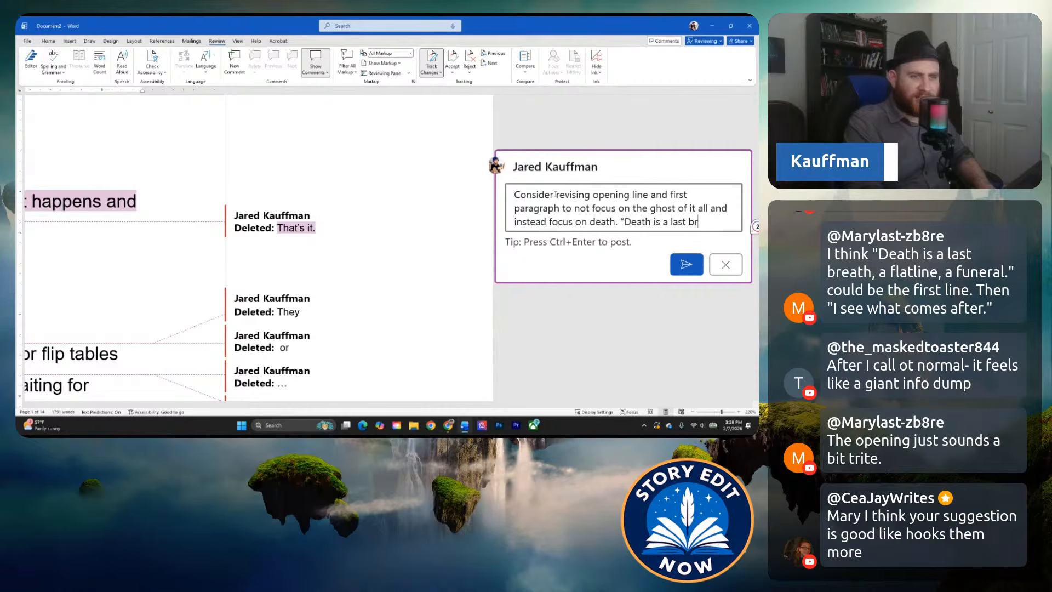
type("eath, a flatl")
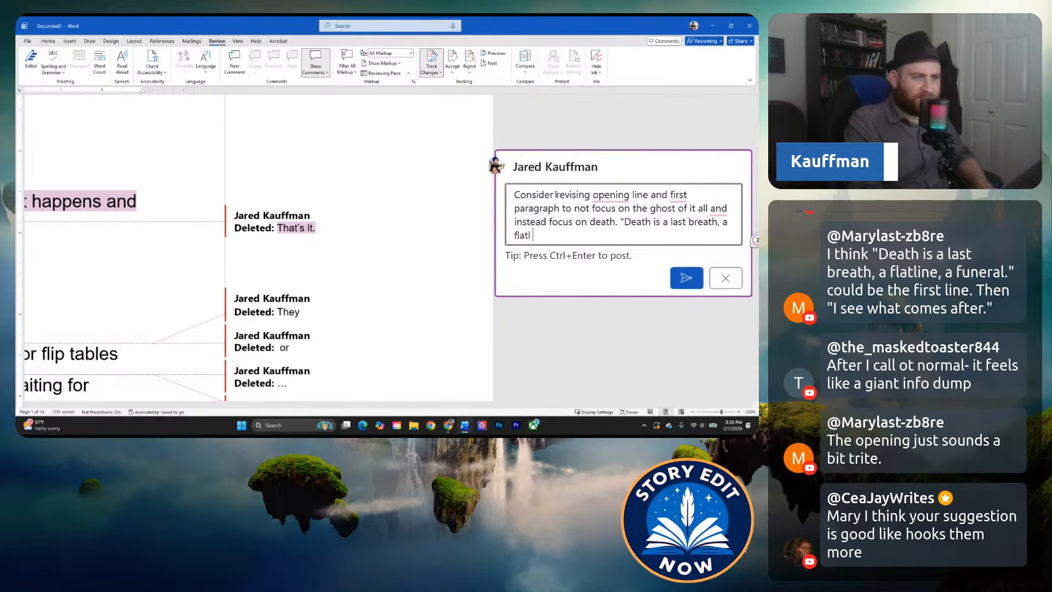
type("ine, a funeral")
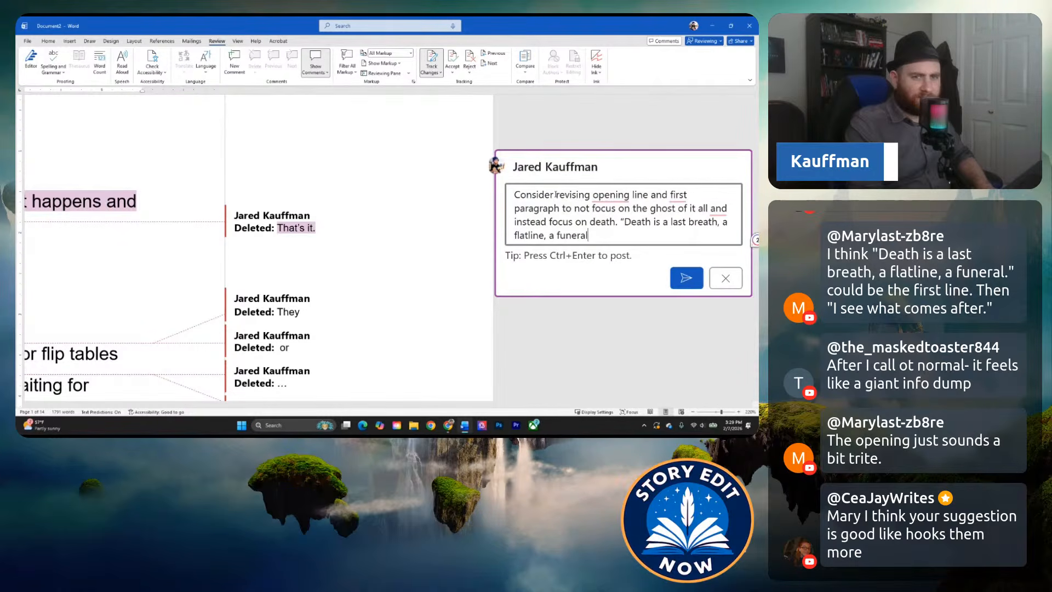
type(".")
Add the sample lines "Death is a last breath, a flatline, a funeral." and, after a blank line, "I see what comes after.", and post the comment.
key("Return")
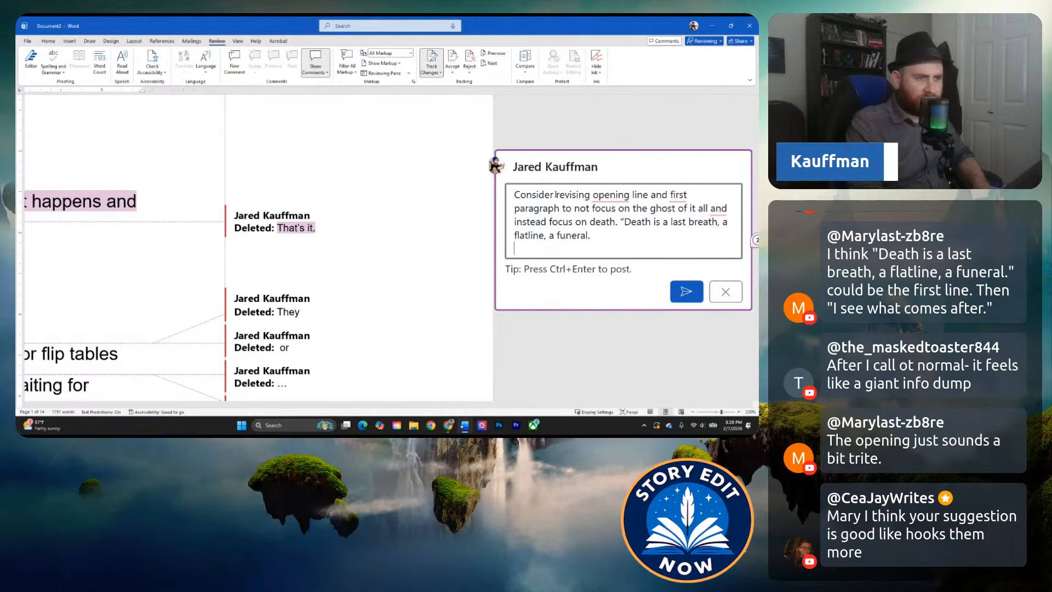
key("Return")
type("\"I see what comes")
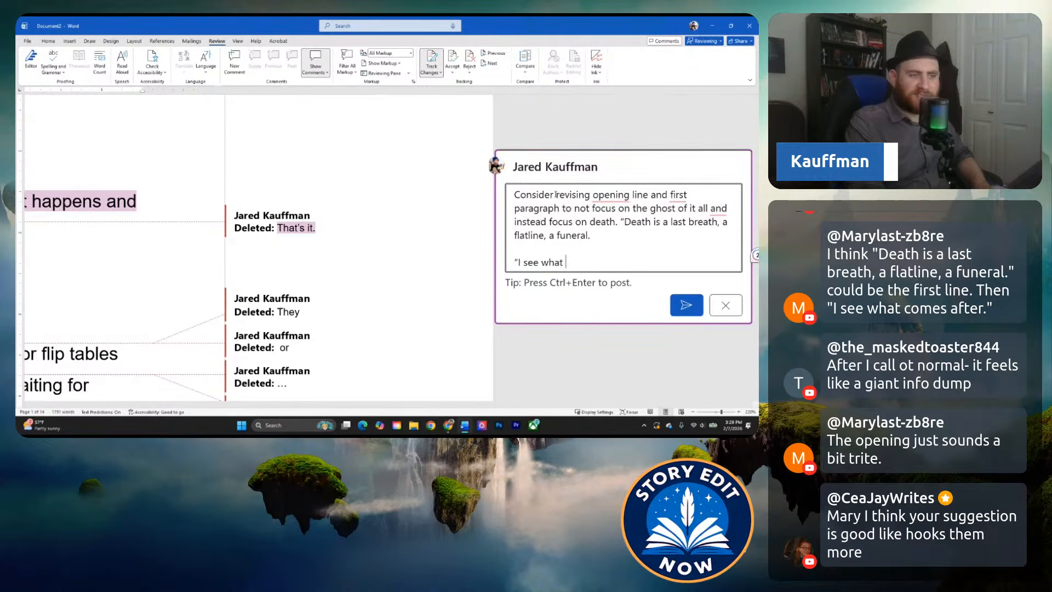
type(" after.\"")
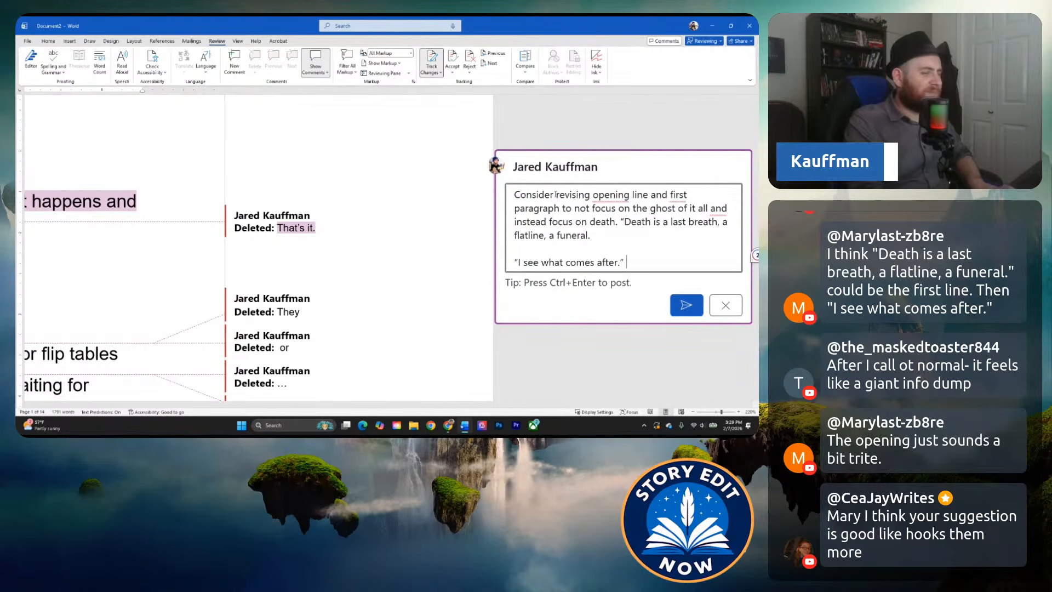
key("ctrl+Return")
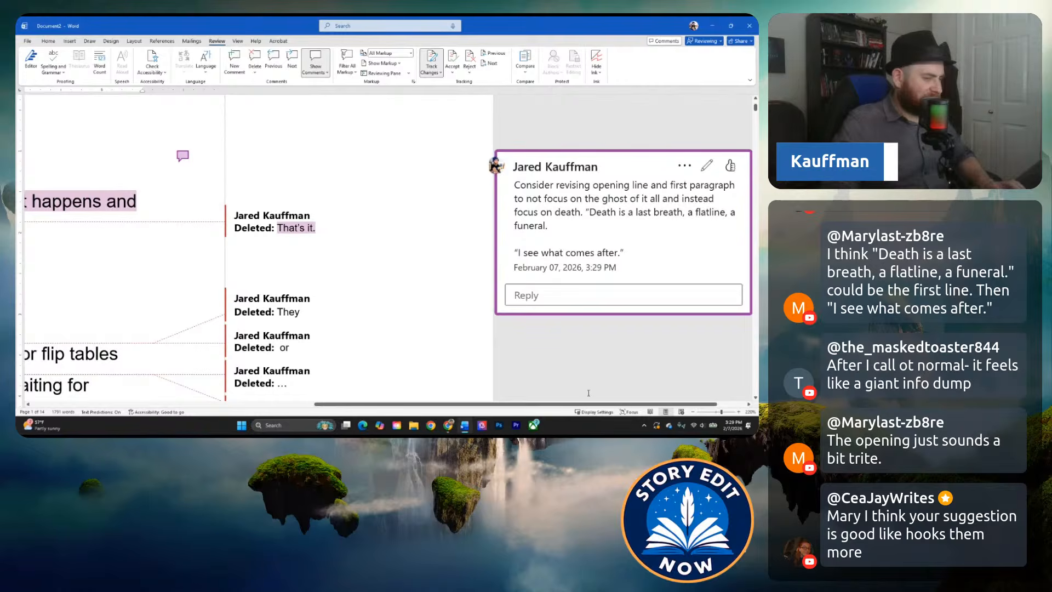
Return to the manuscript text and read from the commented opening through the ghosts paragraph to the narrator's introduction.
left_click_drag(579, 407, 292, 407)
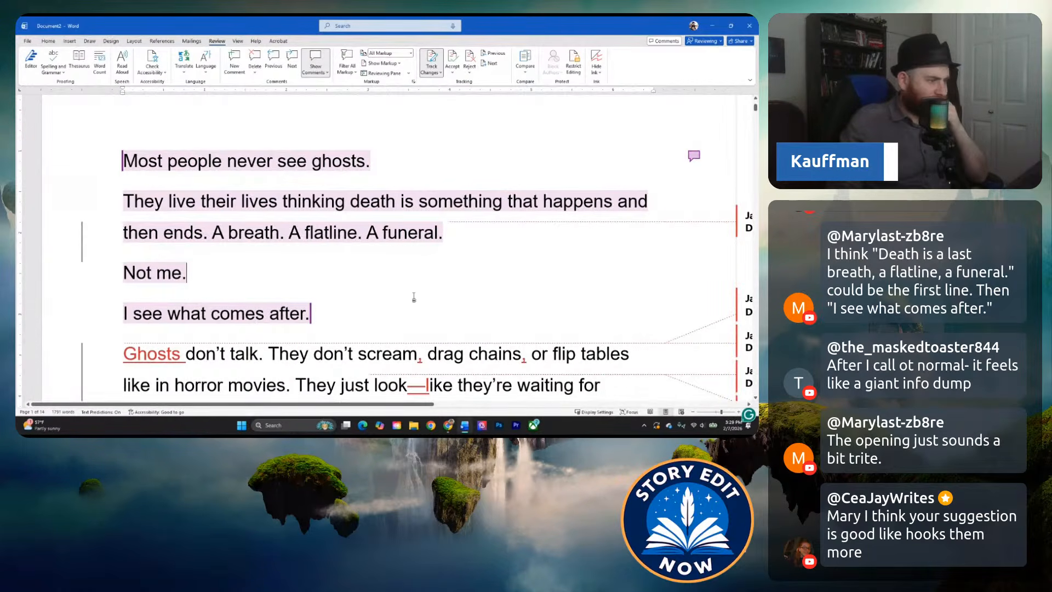
key("Up")
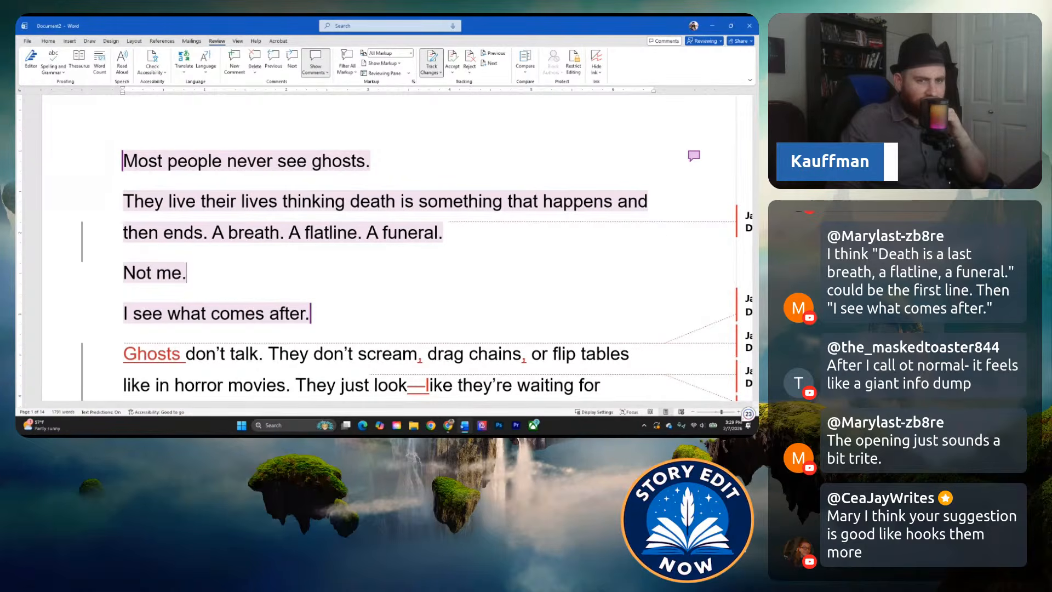
scroll(314, 277, "down", 2)
left_click(342, 280)
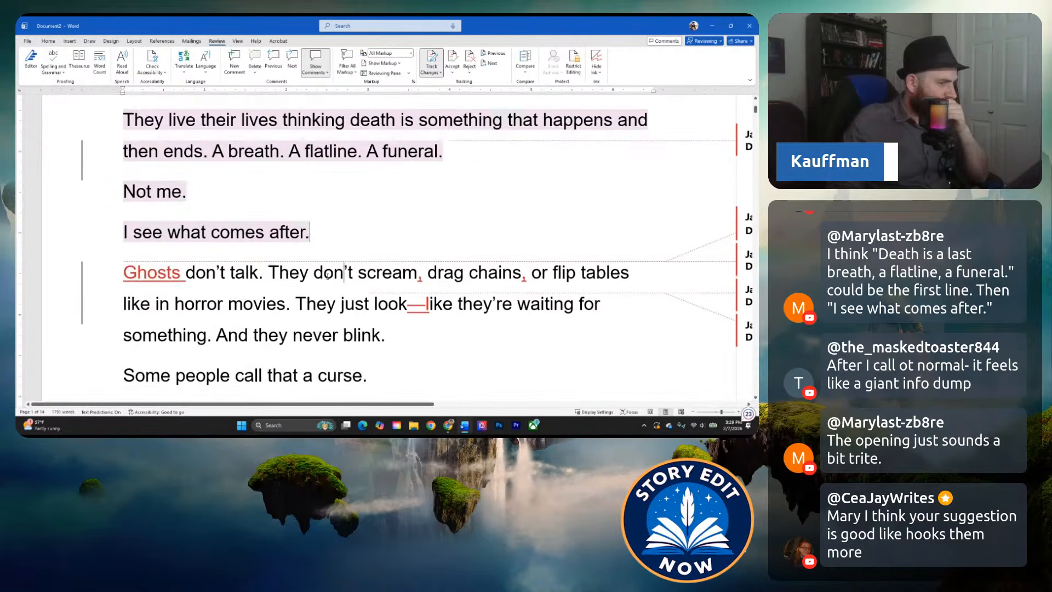
scroll(327, 277, "down", 1)
scroll(239, 244, "down", 2)
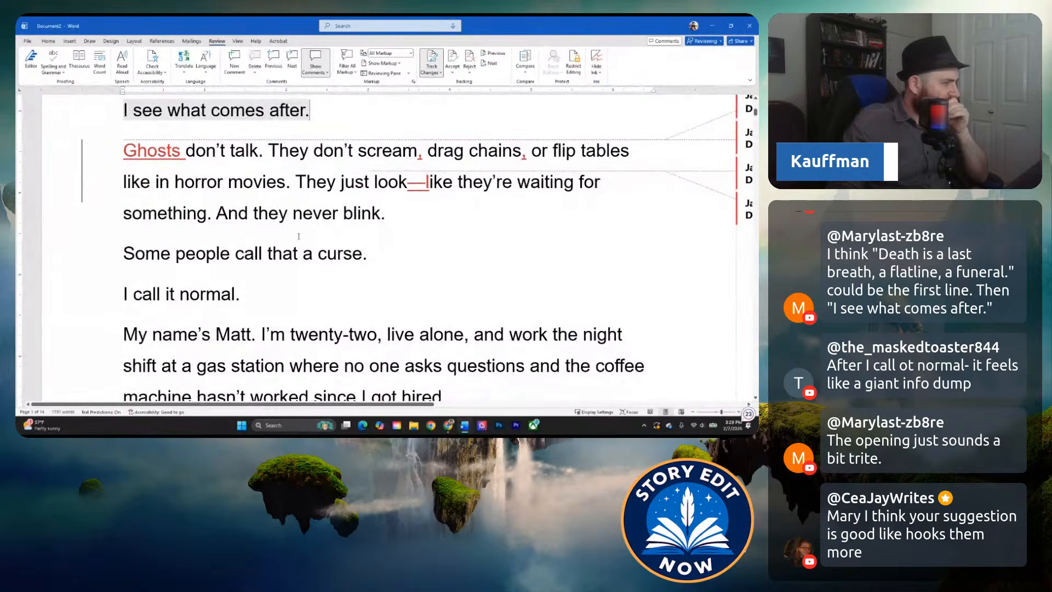
scroll(349, 236, "up", 3)
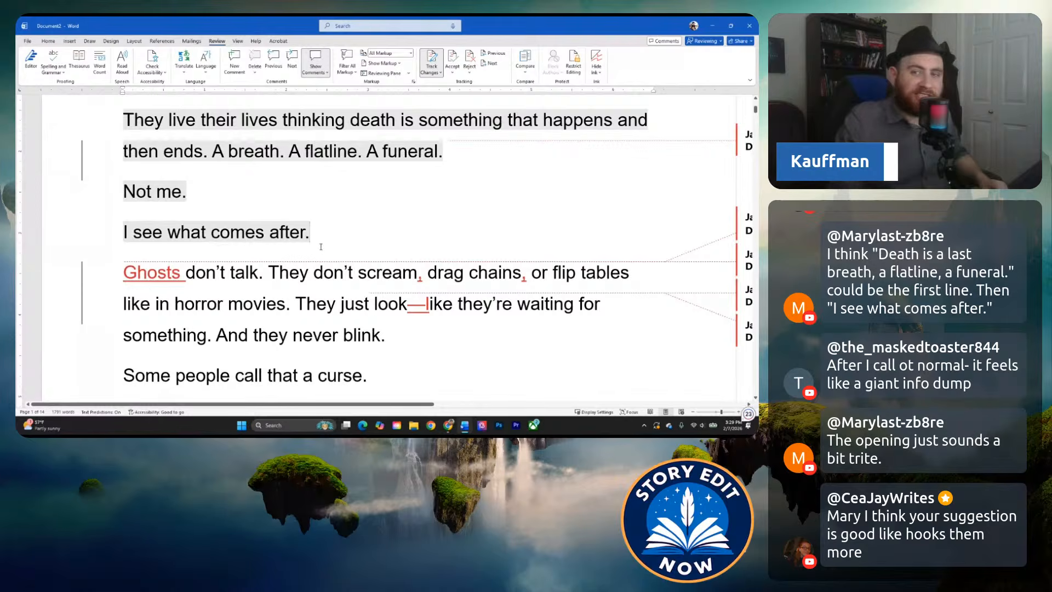
Reread the commented opening lines under the chapter heading and how they lead into the ghosts paragraph.
scroll(281, 271, "up", 1)
scroll(281, 271, "up", 3)
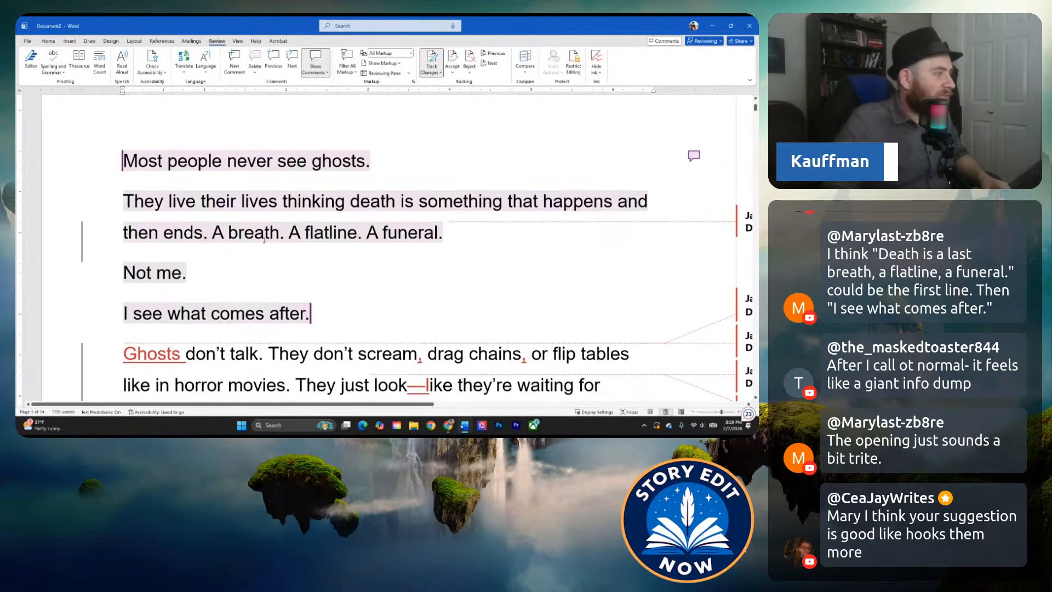
left_click_drag(124, 205, 347, 357)
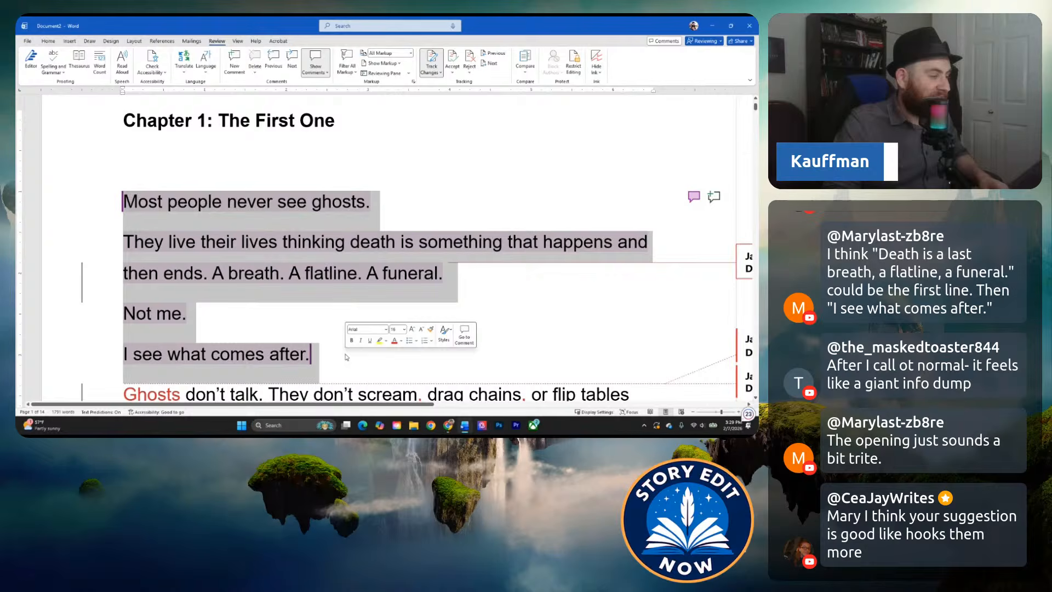
left_click(316, 366)
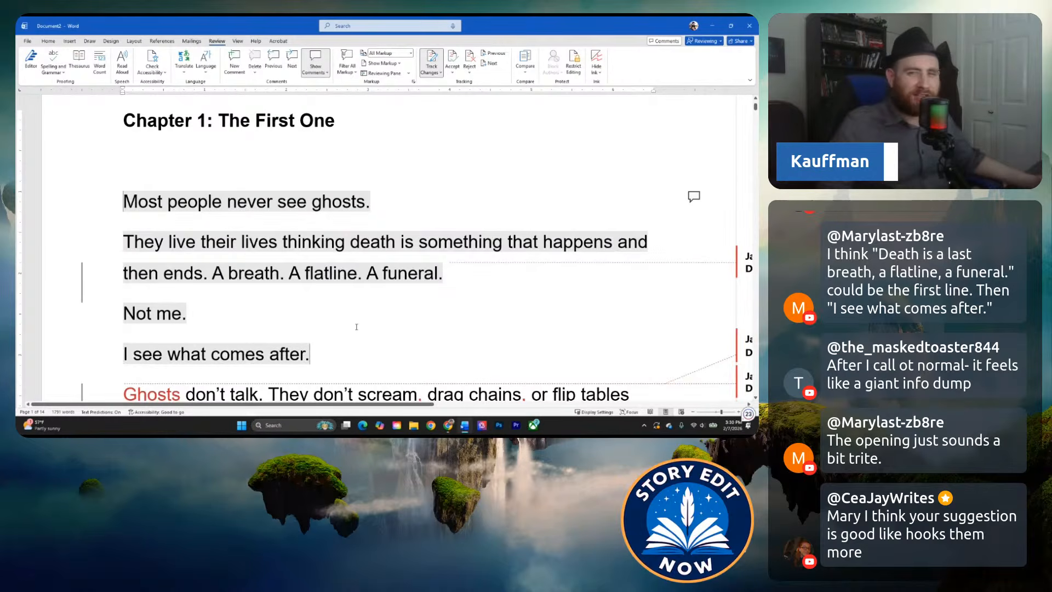
left_click(291, 310)
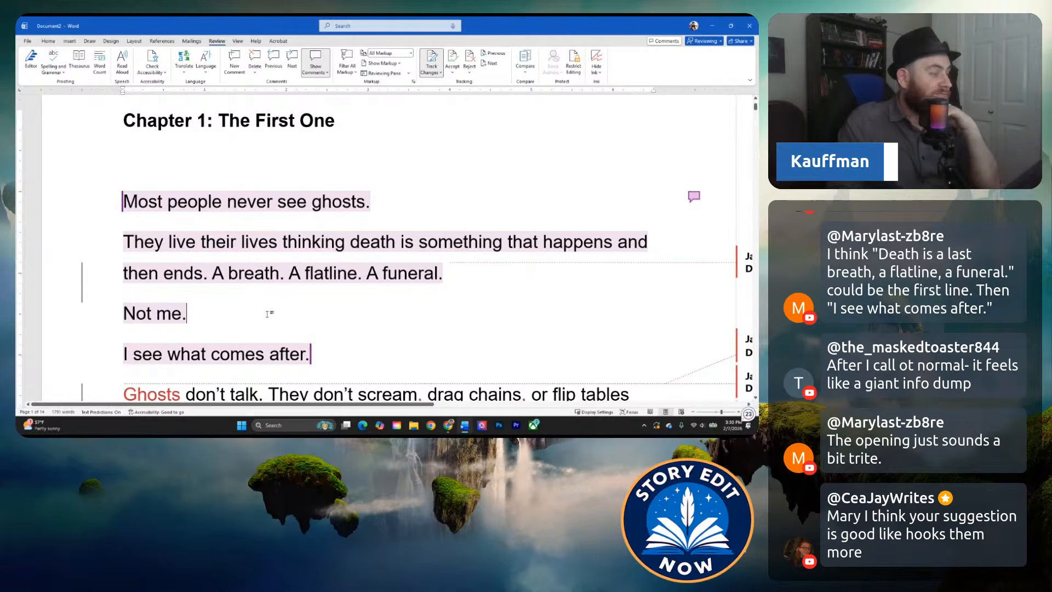
scroll(270, 309, "down", 2)
scroll(336, 302, "down", 2)
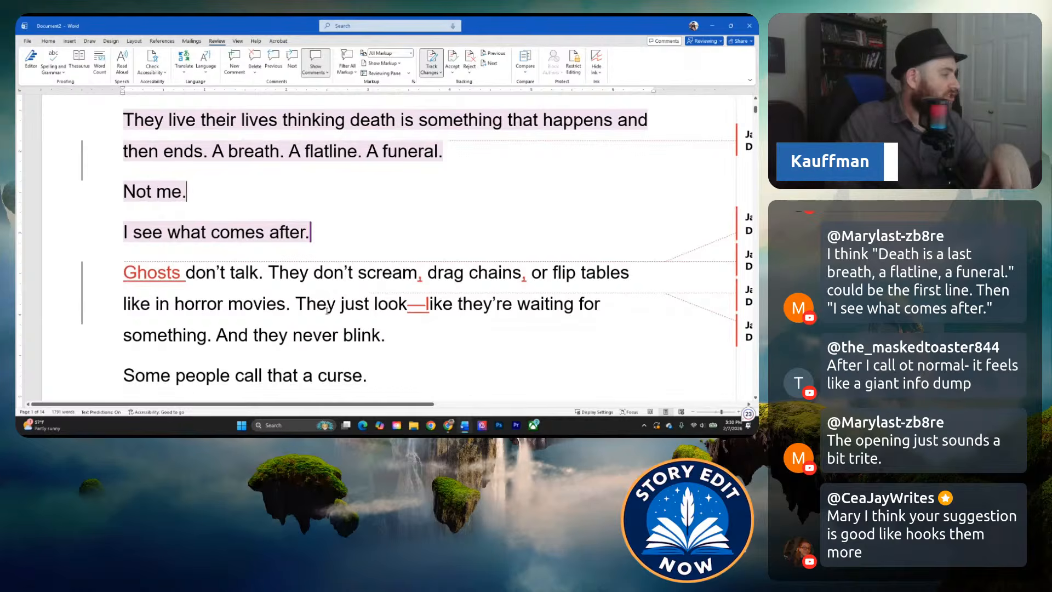
left_click(276, 304)
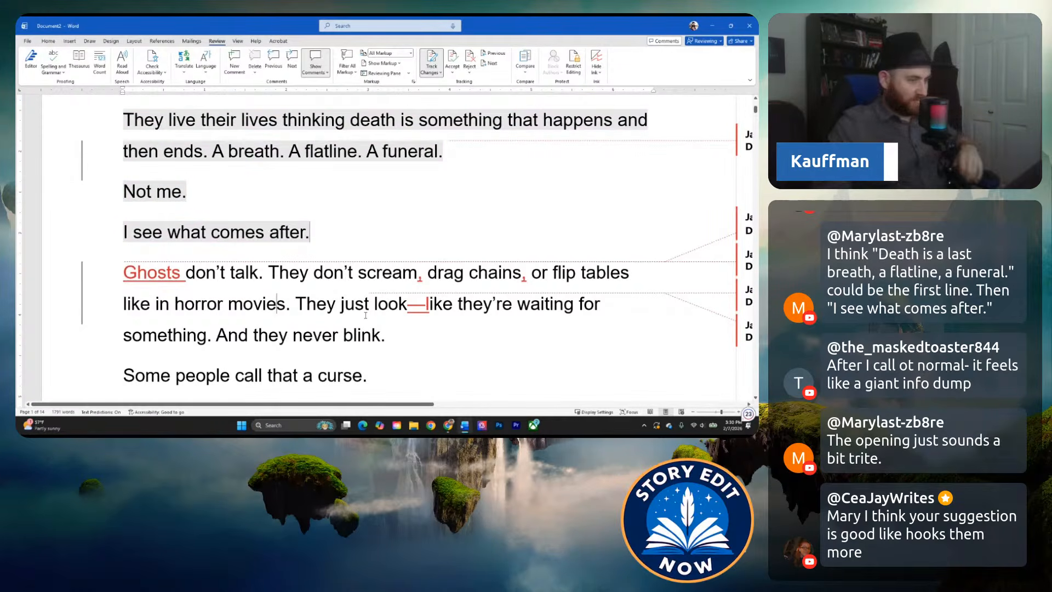
Reread the passage from the commented opening lines through the ghosts paragraph to "I call it normal.".
scroll(324, 270, "down", 2)
scroll(328, 262, "down", 4)
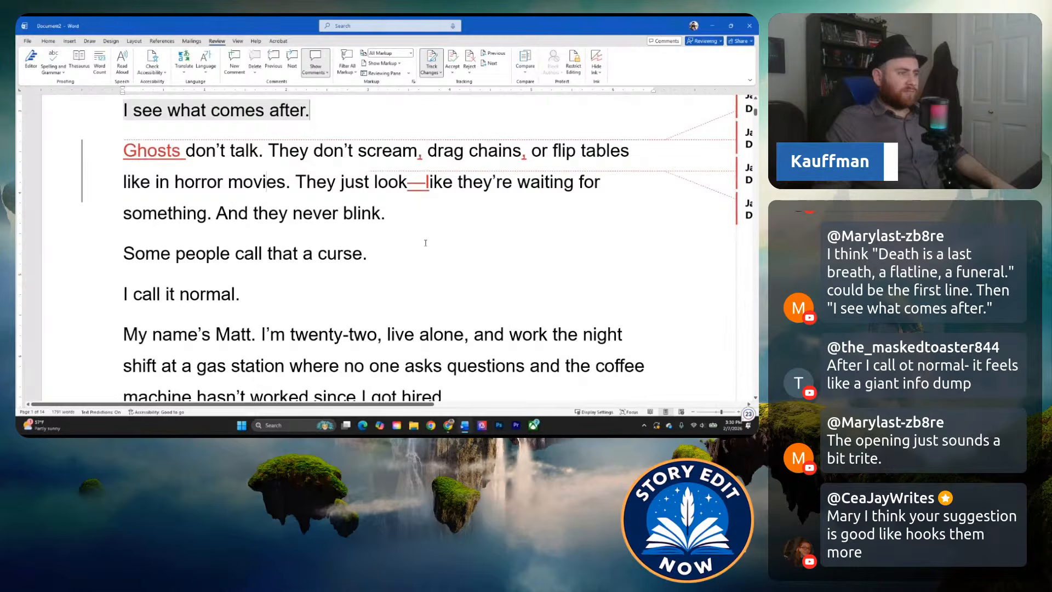
left_click(394, 250)
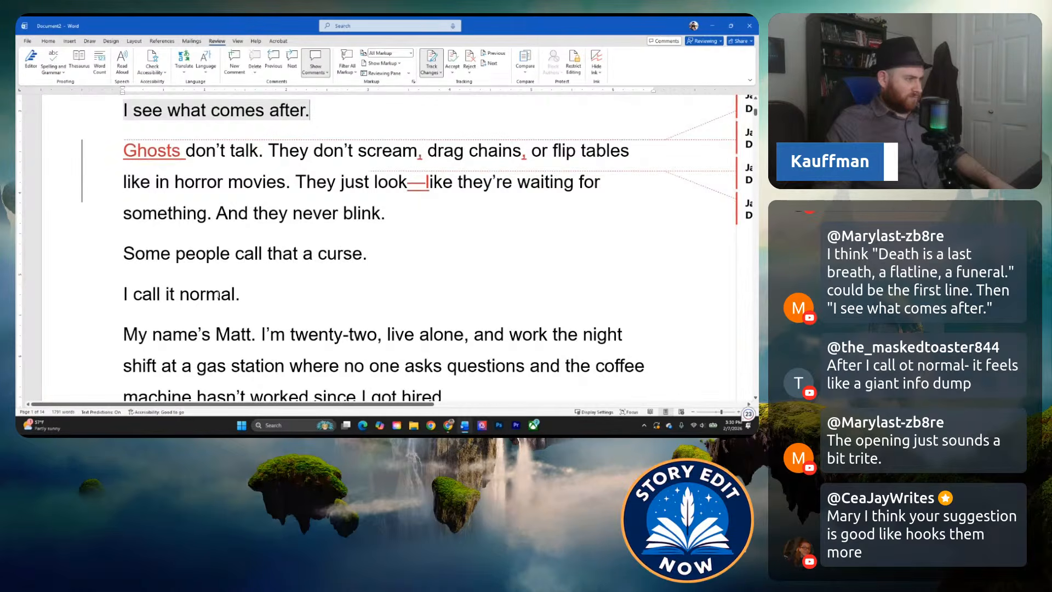
scroll(217, 296, "down", 2)
left_click(241, 269)
left_click_drag(257, 261, 117, 166)
scroll(248, 227, "down", 5)
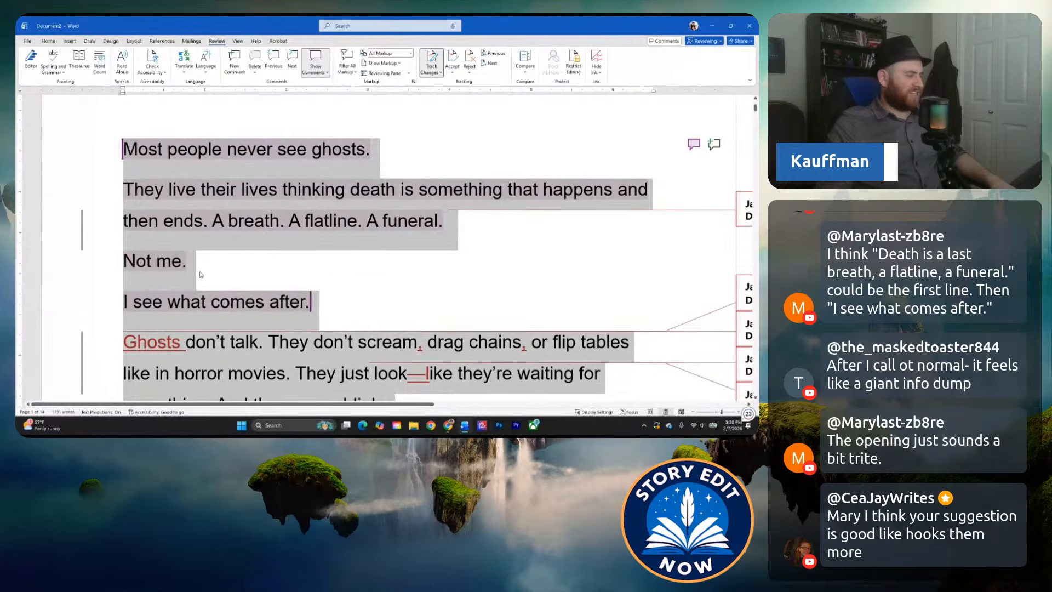
left_click(248, 227)
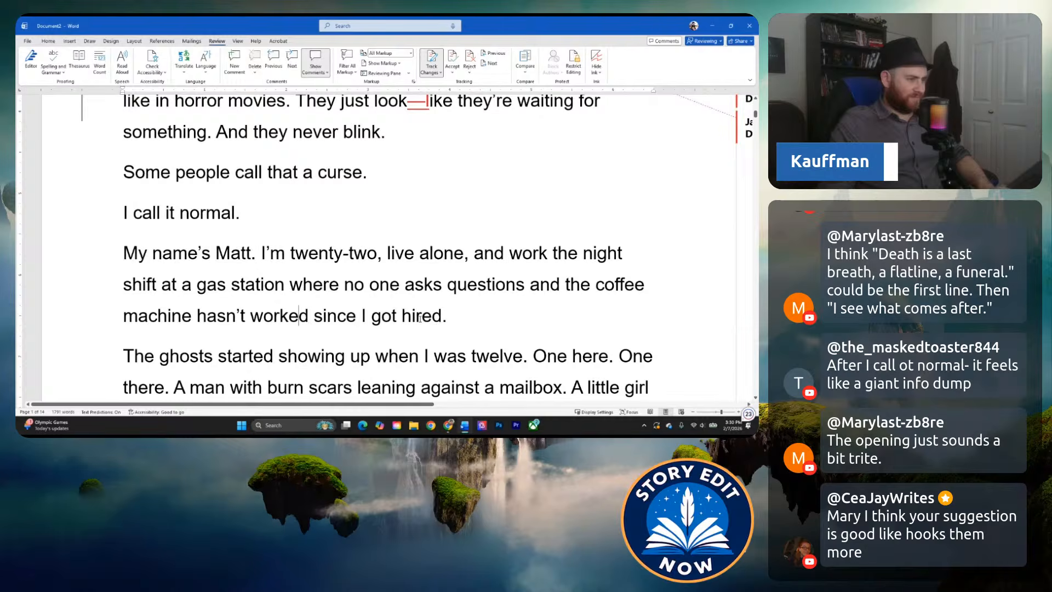
Revise the narrator's introduction to read "I'm twenty-two and live alone. I work the night shift", splitting it into two sentences.
left_click(380, 274)
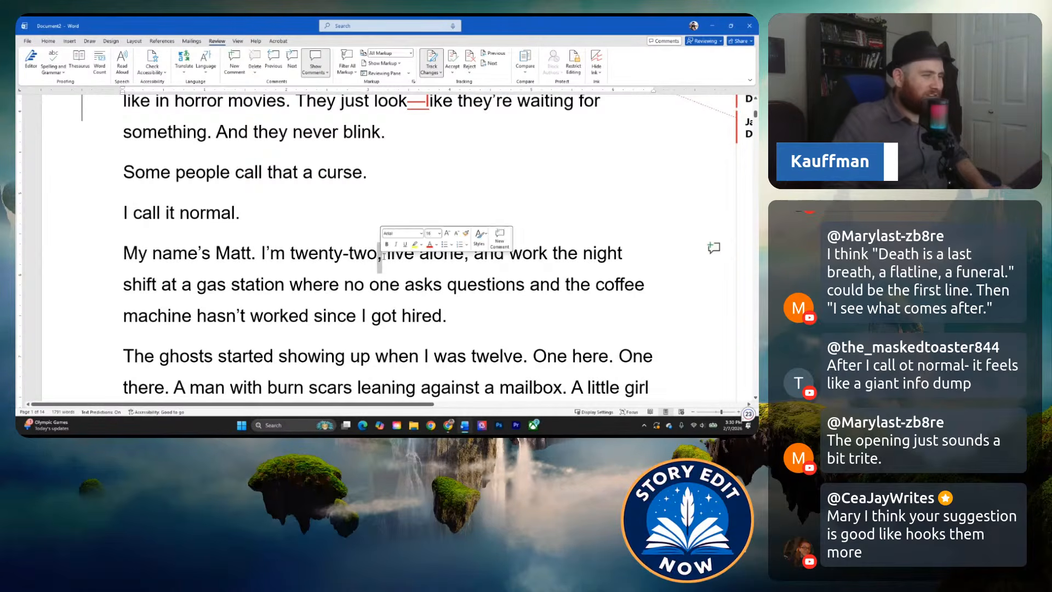
type("and")
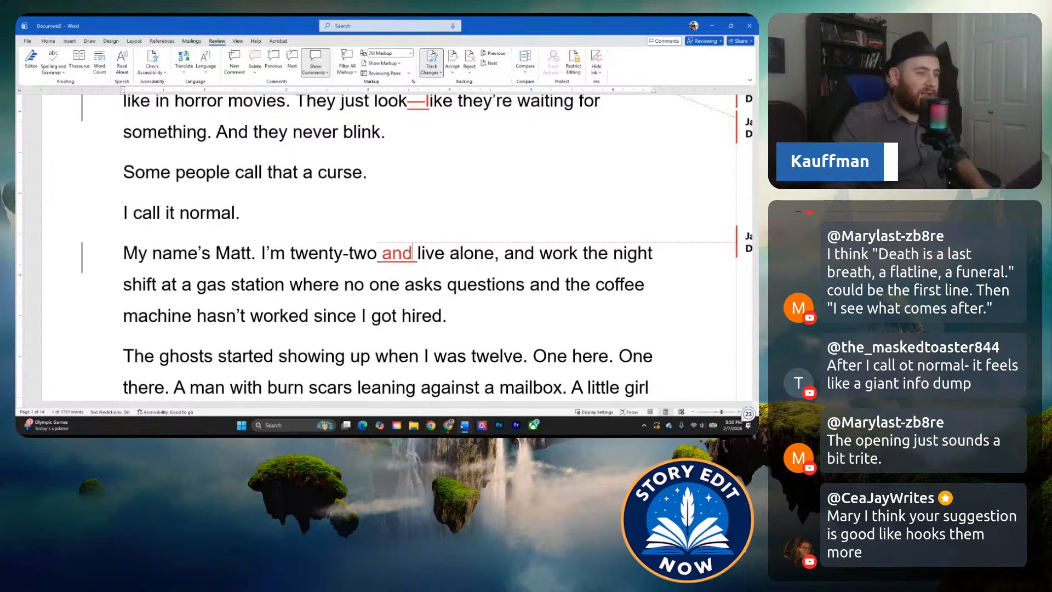
left_click(541, 249)
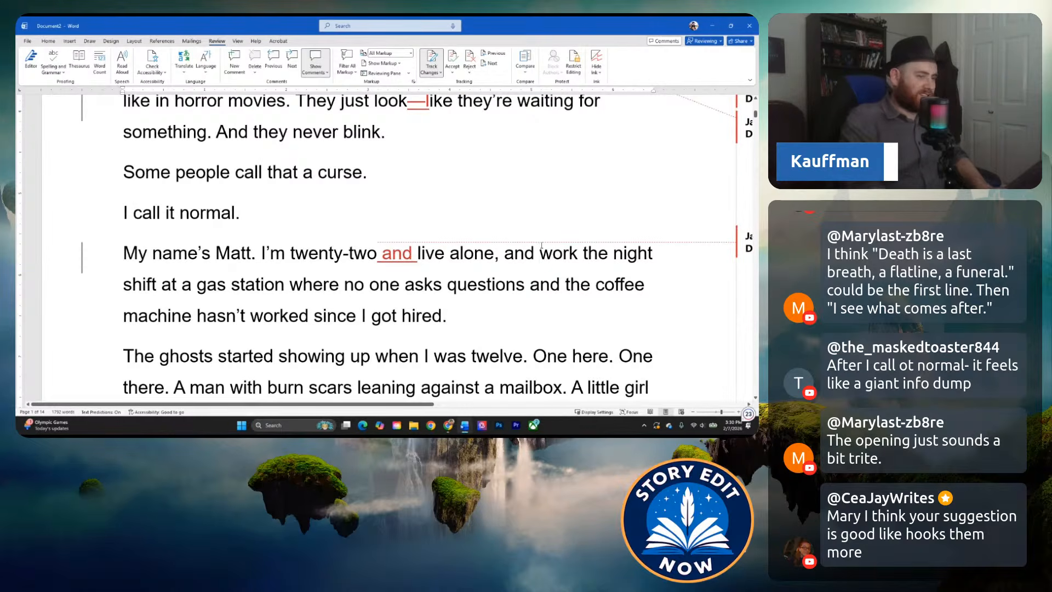
key("BackSpace")
key("BackSpace")
key("BackSpace")
key("BackSpace")
key("BackSpace")
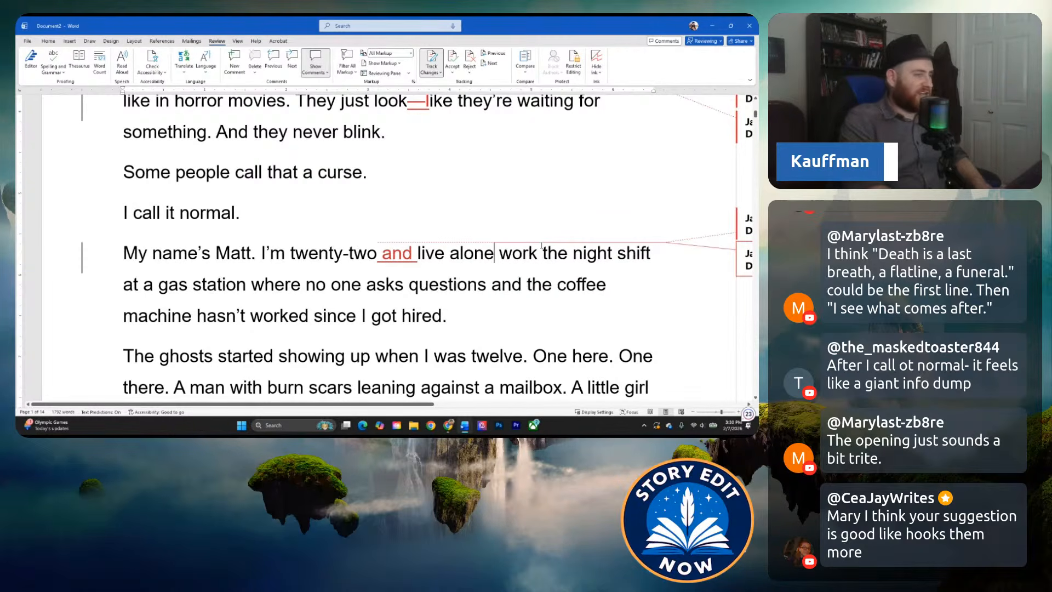
type(". I")
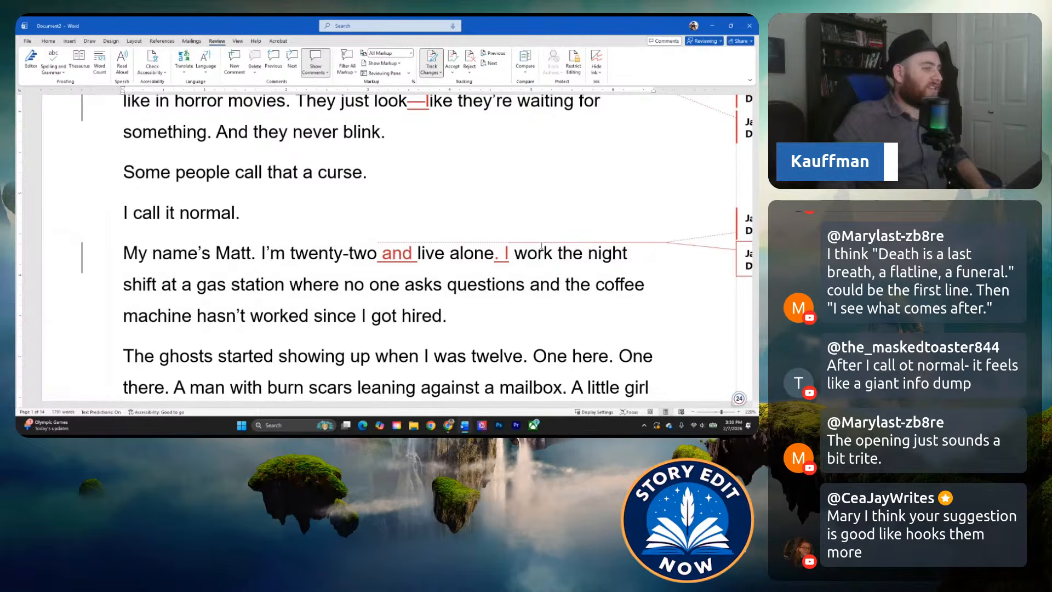
Review the revised gas station sentence together with the lines before it and the paragraph about the ghosts showing up.
left_click(530, 286)
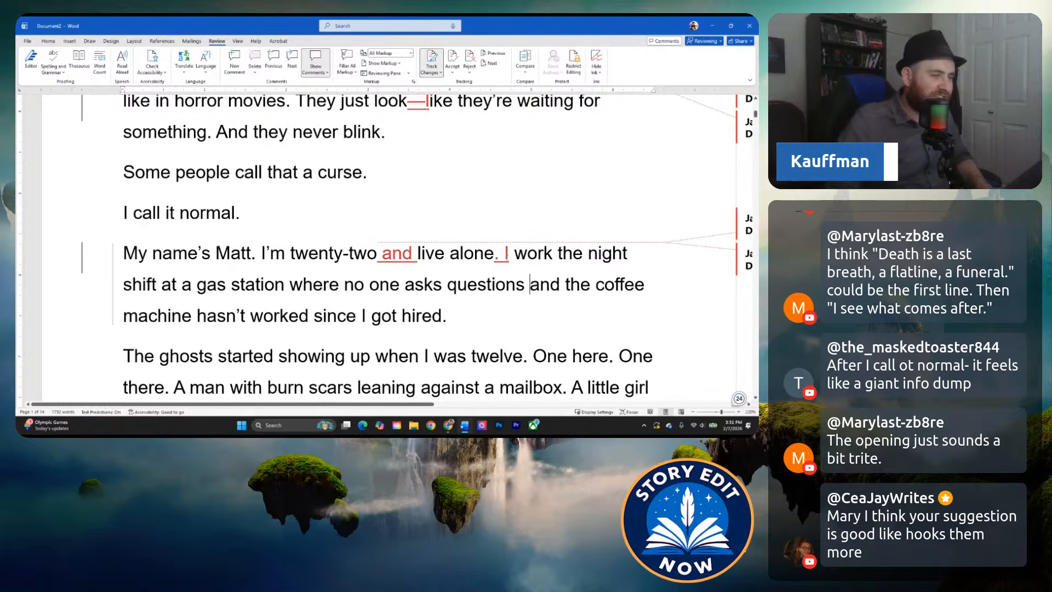
left_click_drag(503, 253, 486, 323)
left_click(474, 317)
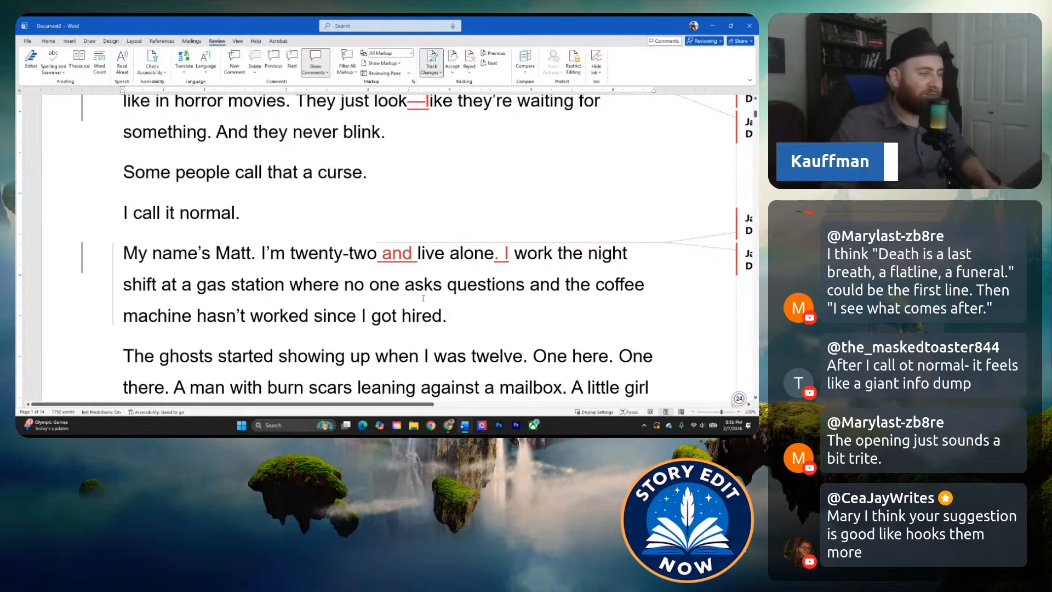
scroll(475, 295, "down", 3)
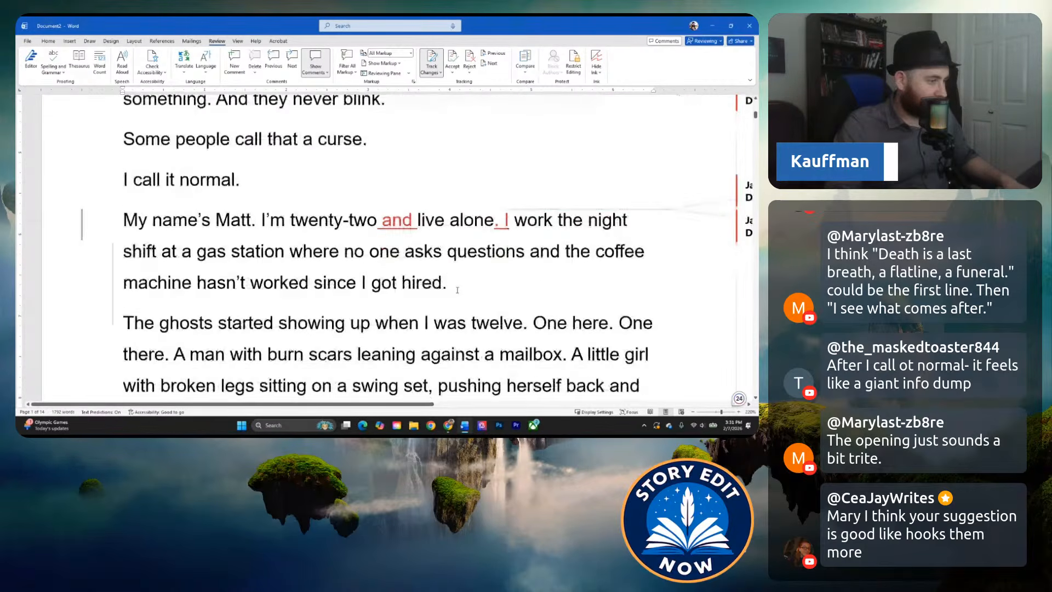
scroll(381, 286, "down", 1)
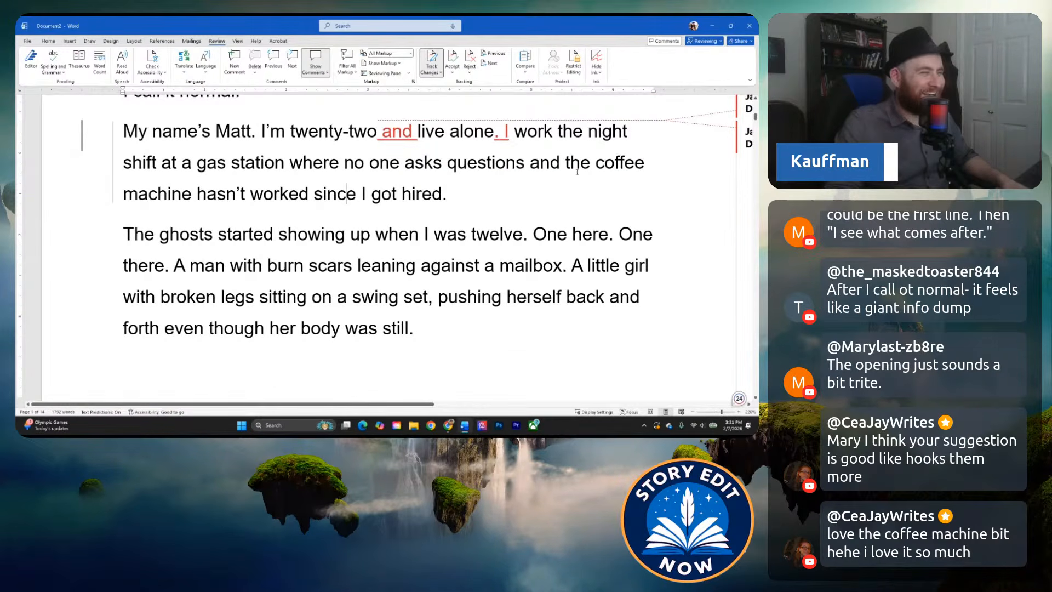
scroll(405, 208, "up", 9)
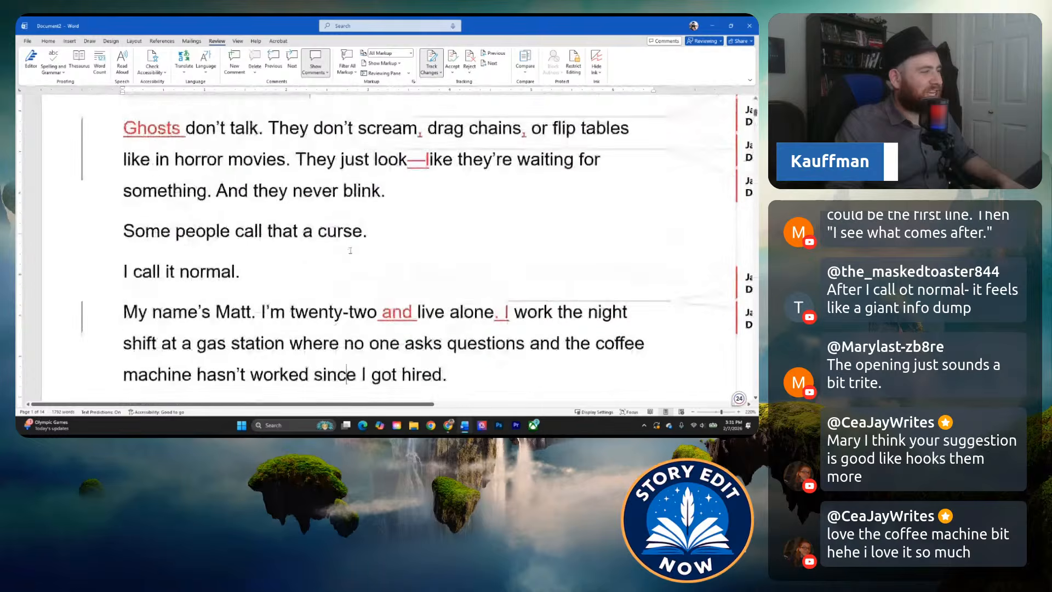
scroll(114, 161, "down", 8)
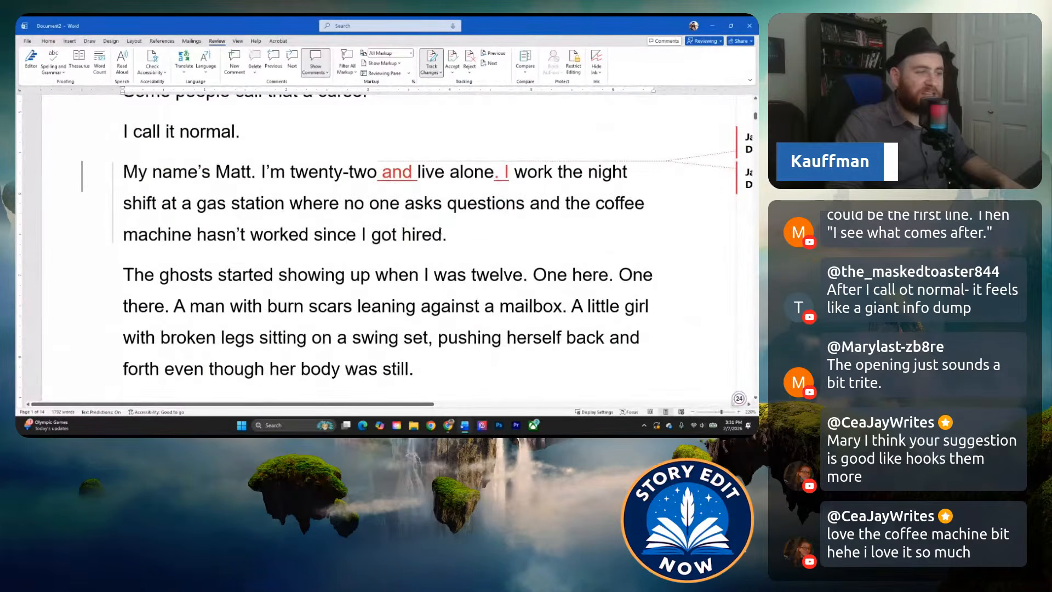
left_click_drag(441, 234, 344, 204)
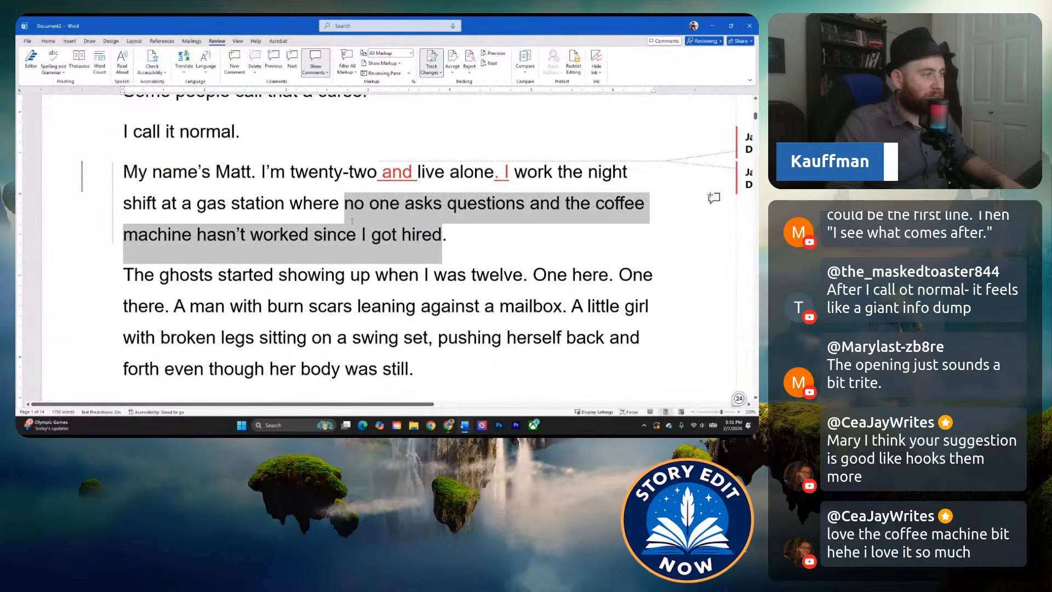
left_click(423, 235)
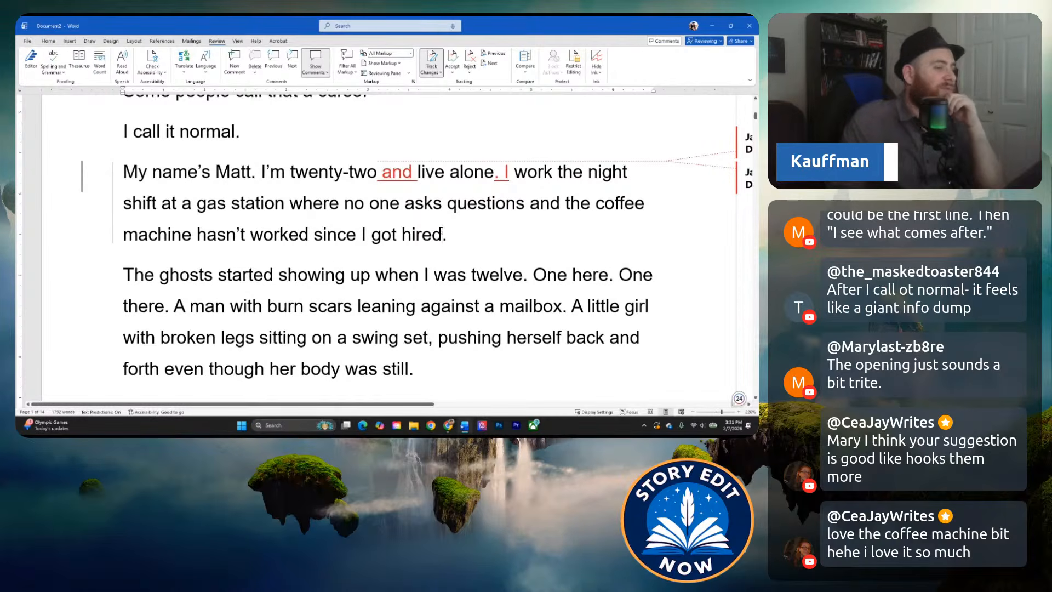
Comment on the gas station and coffee machine text with "Love this humor undertone, great contrast to the opening bit.".
left_click_drag(441, 234, 124, 203)
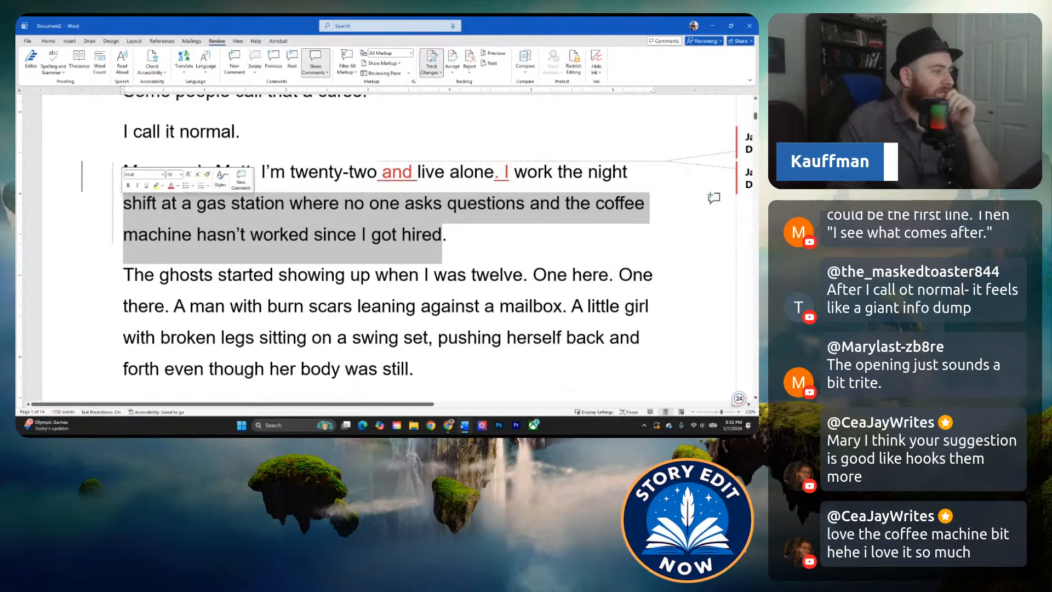
left_click(258, 208)
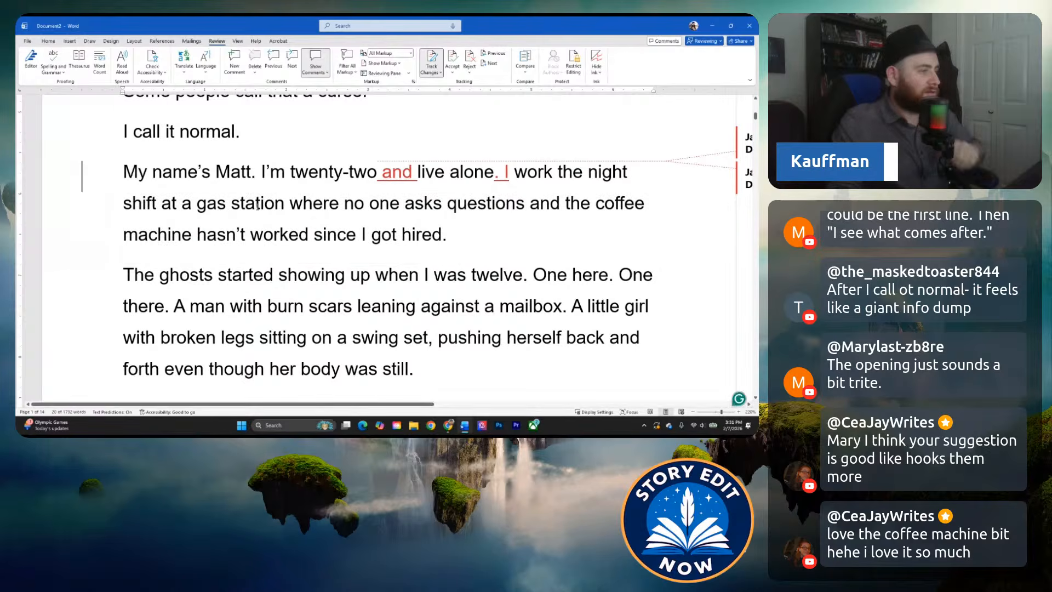
left_click_drag(447, 235, 123, 204)
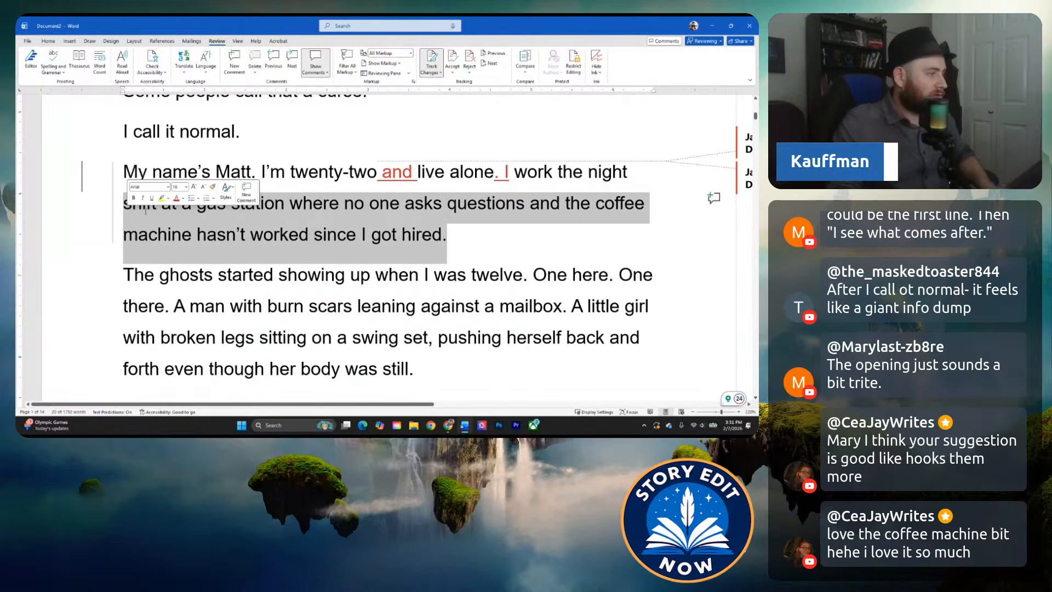
left_click(244, 192)
type("Love this humor undertone, grea")
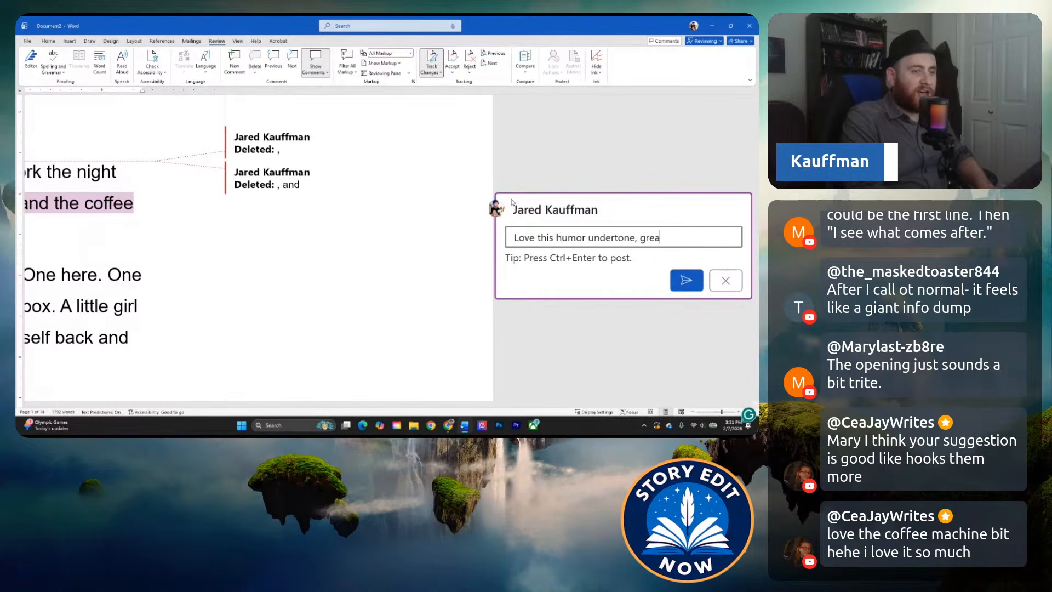
type("  the o")
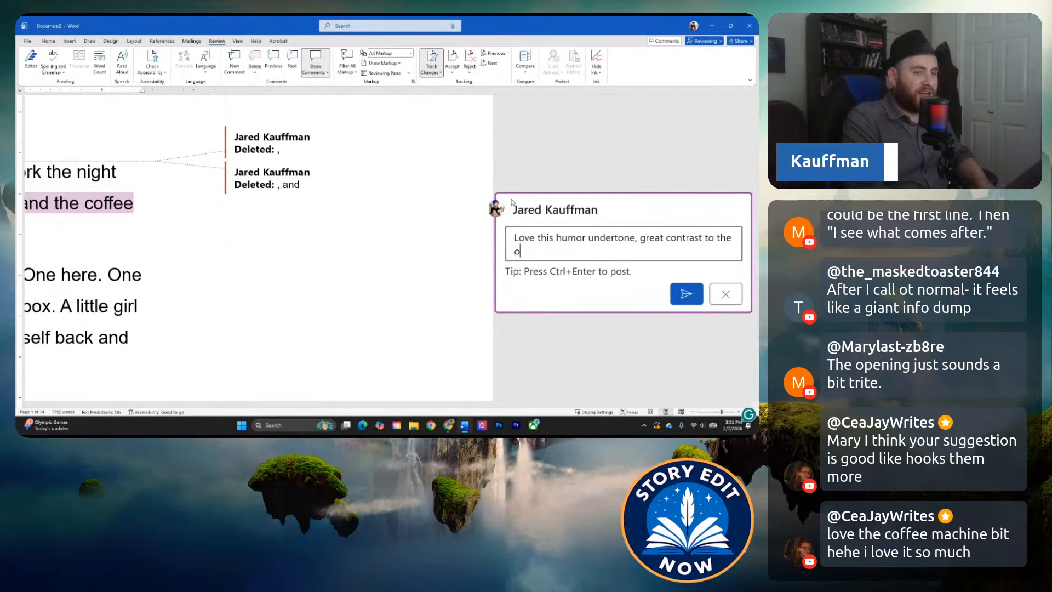
type("pening bit.")
key("ctrl+Return")
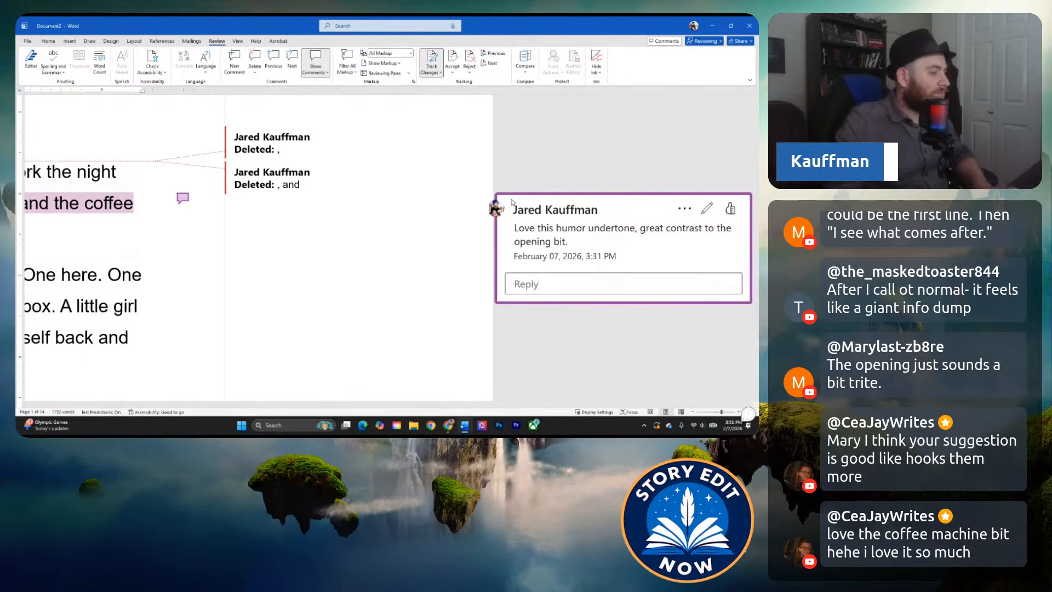
Return to the manuscript text and read the paragraph about the ghosts showing up at age twelve against the introduction before it.
left_click_drag(361, 404, 111, 404)
left_click(241, 340)
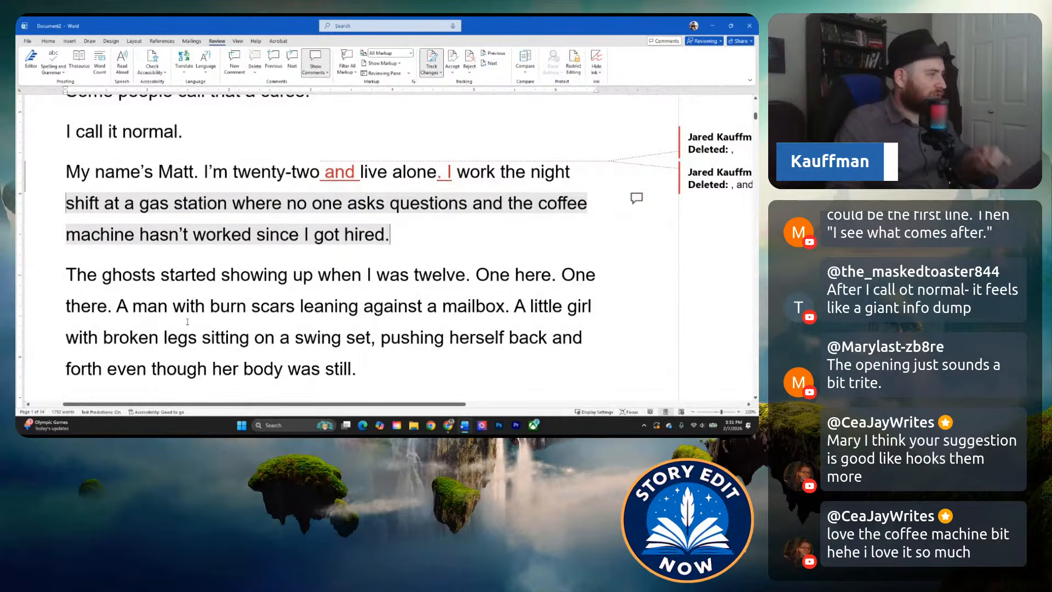
scroll(246, 267, "down", 1)
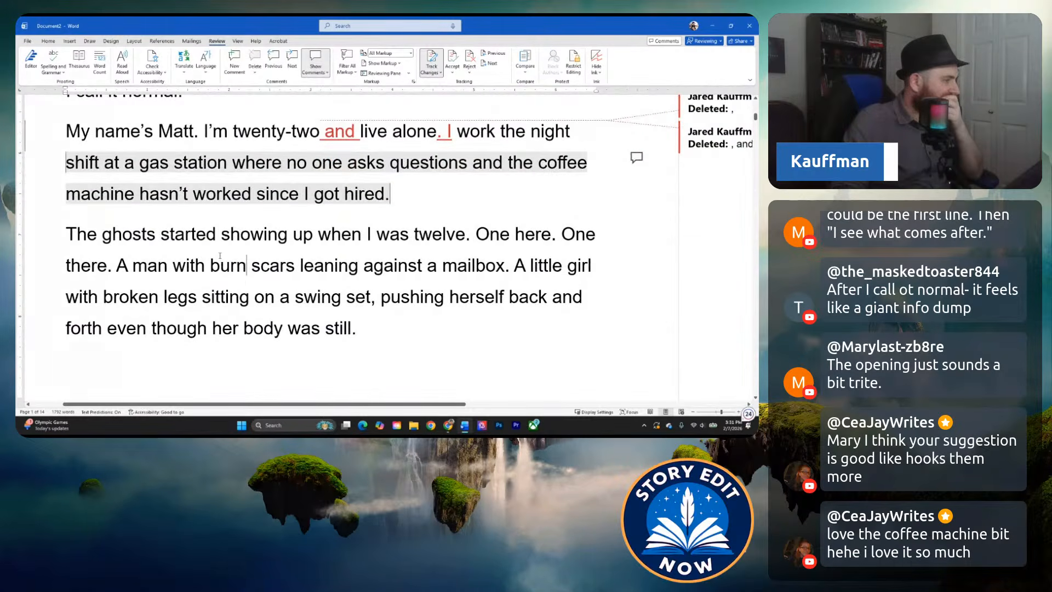
scroll(220, 263, "up", 1)
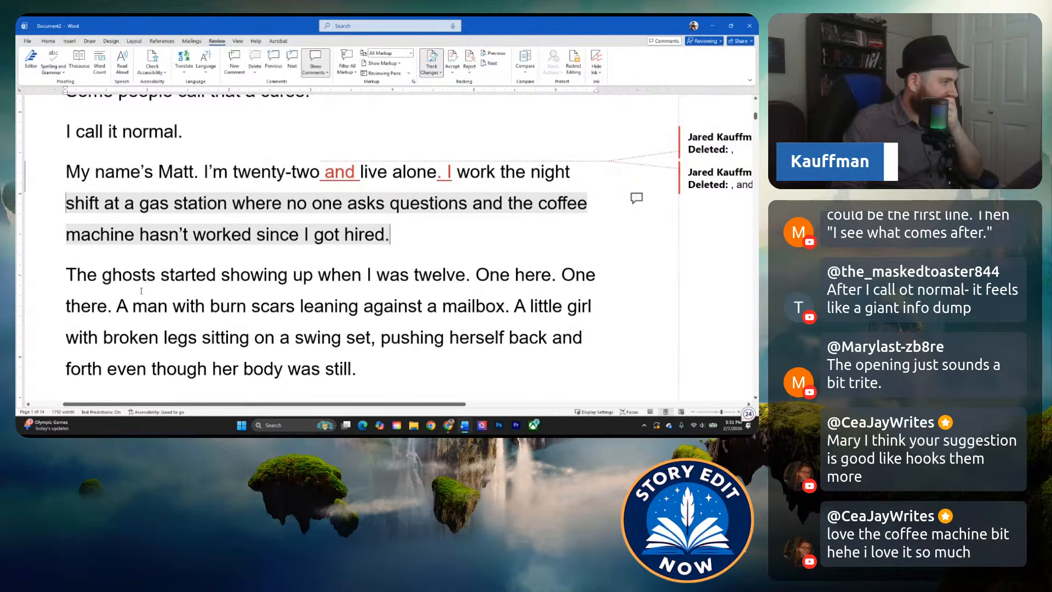
scroll(141, 290, "up", 1)
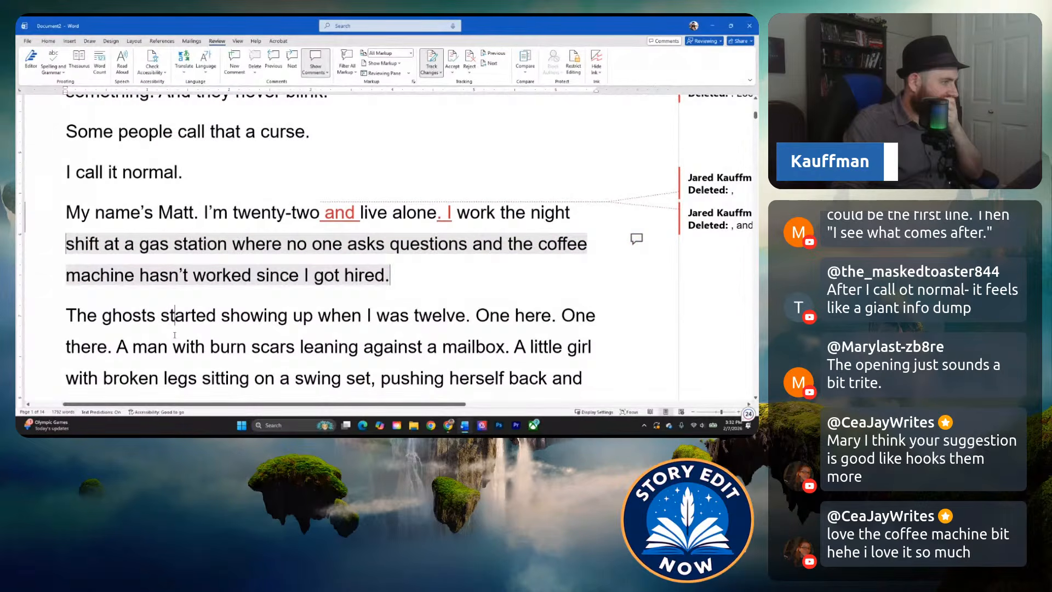
scroll(149, 335, "down", 2)
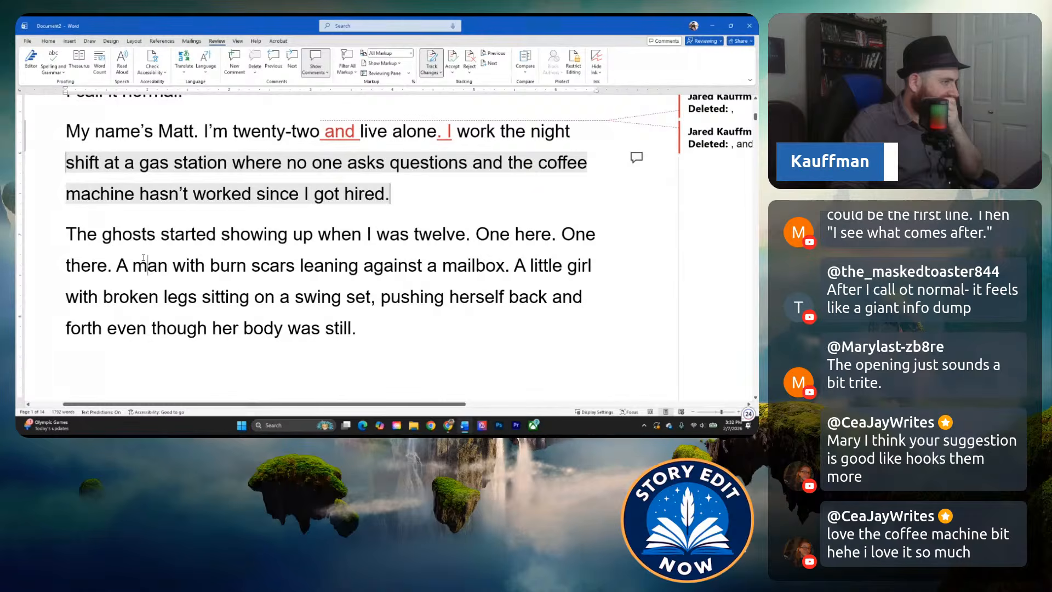
scroll(143, 258, "up", 1)
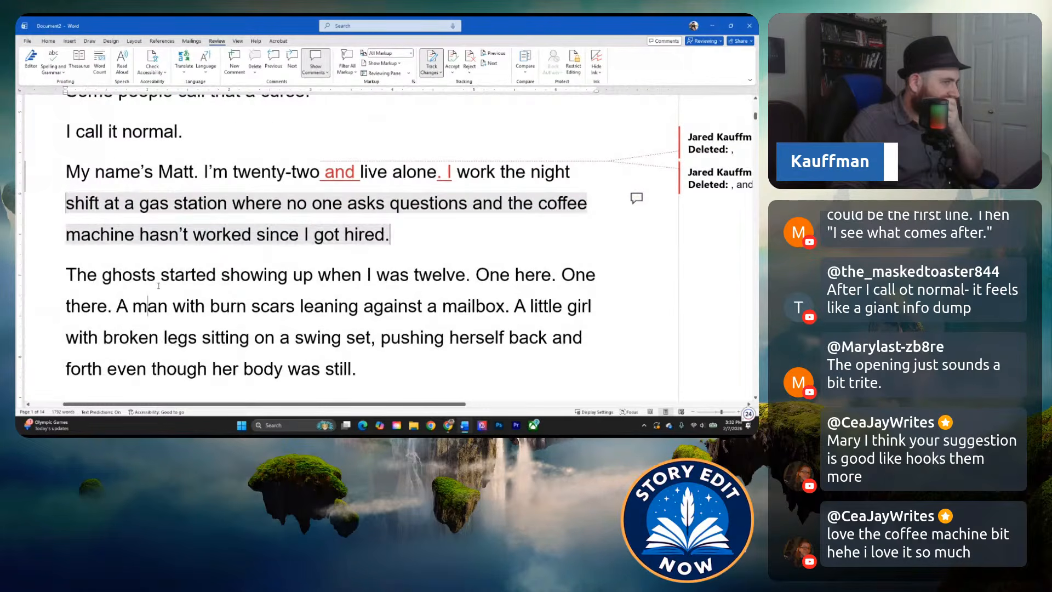
left_click(160, 275)
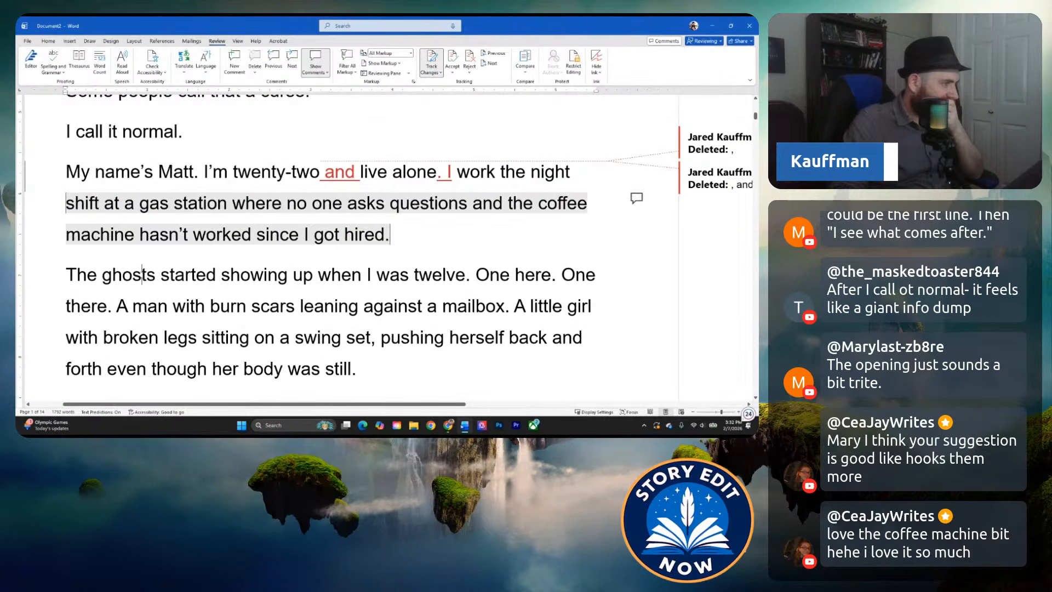
Recheck the flow between the opening death lines, the "Ghosts don't talk" paragraph and the narrator's introduction.
scroll(137, 273, "up", 2)
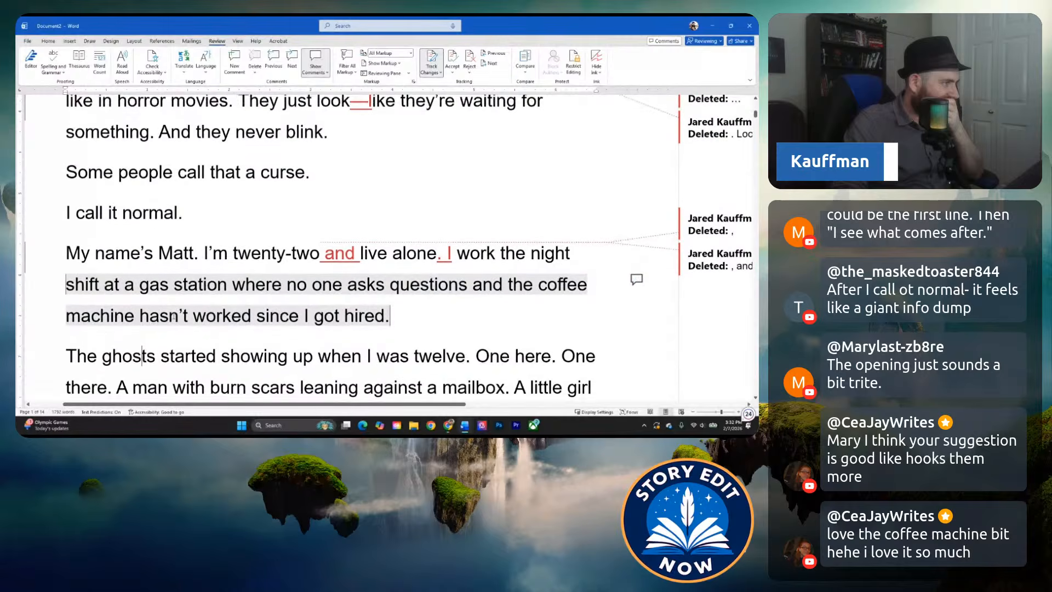
scroll(128, 272, "up", 5)
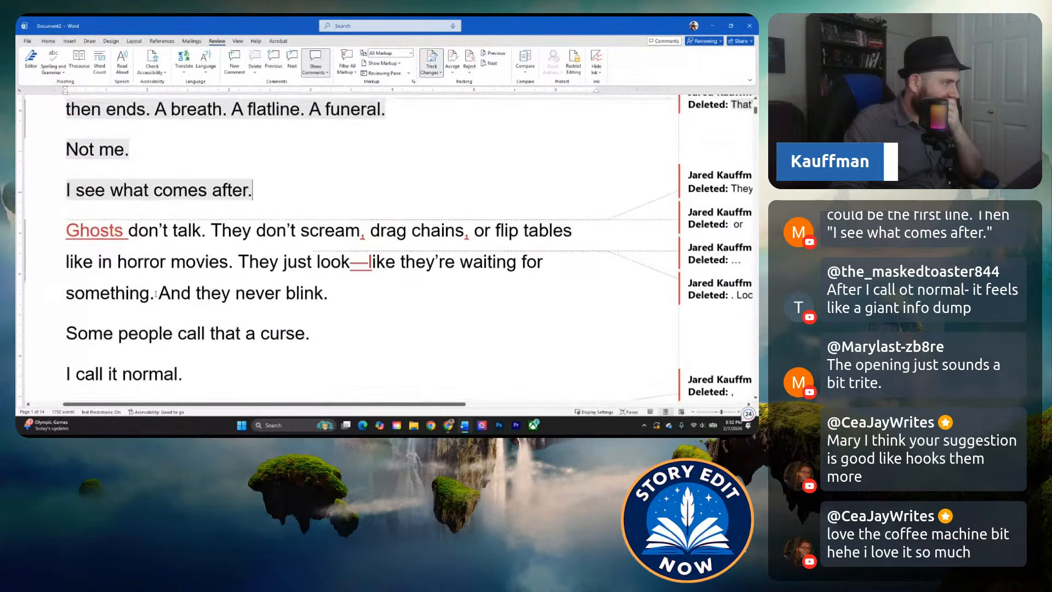
scroll(137, 274, "down", 2)
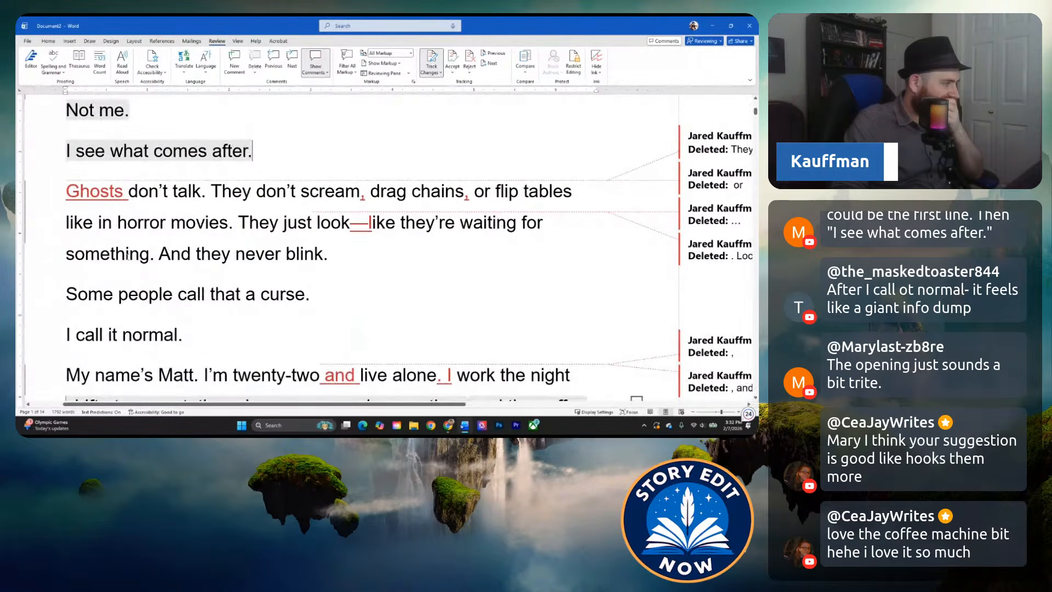
scroll(140, 282, "up", 1)
scroll(140, 282, "down", 2)
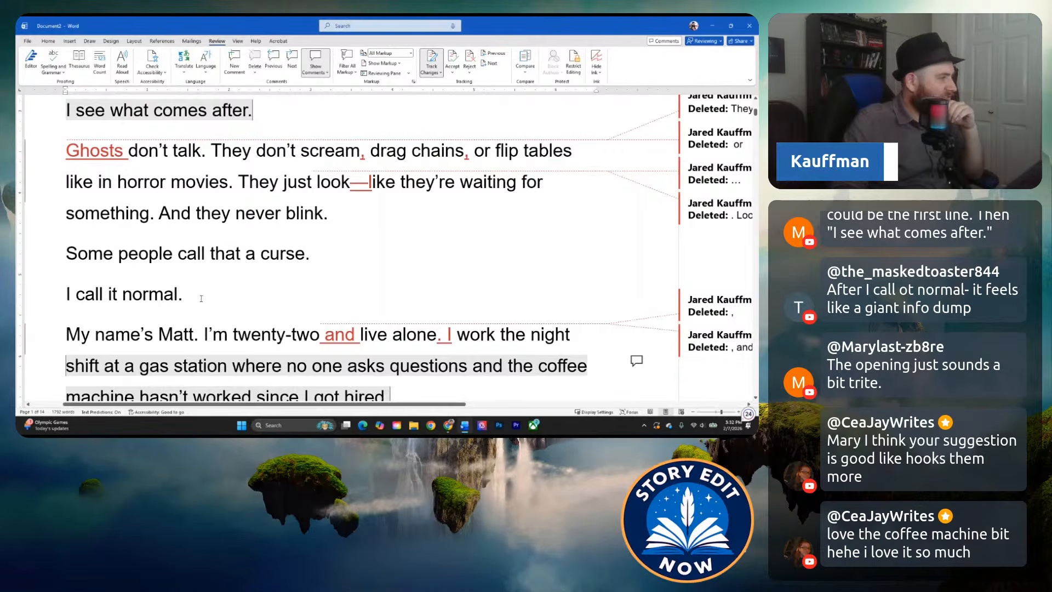
scroll(128, 166, "up", 5)
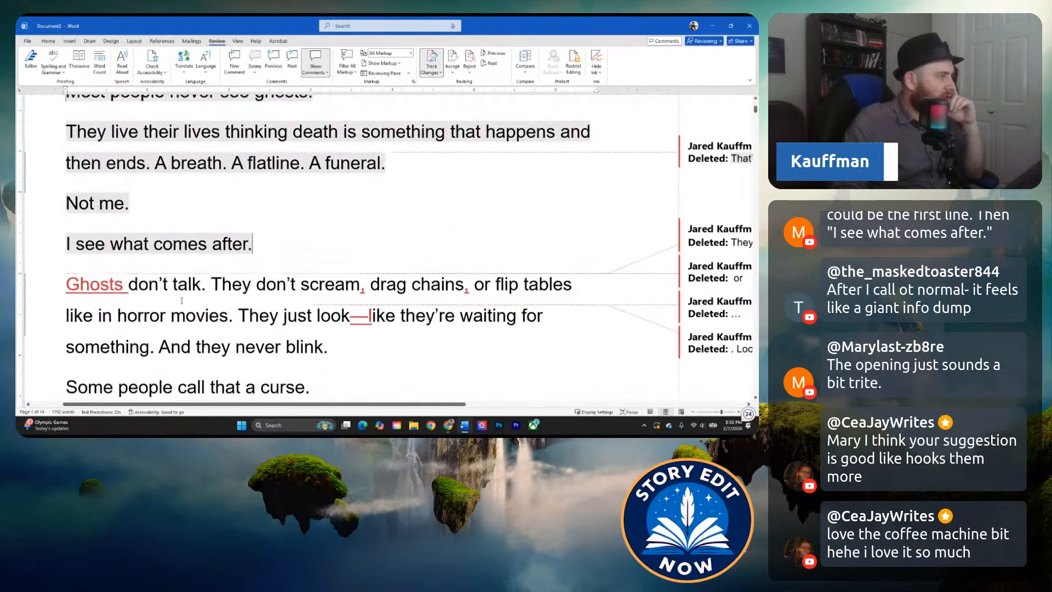
Reread the opening lines, the "Ghosts don't talk" passage, the narrator's introduction and the following ghost paragraphs to judge their order.
scroll(189, 239, "down", 3)
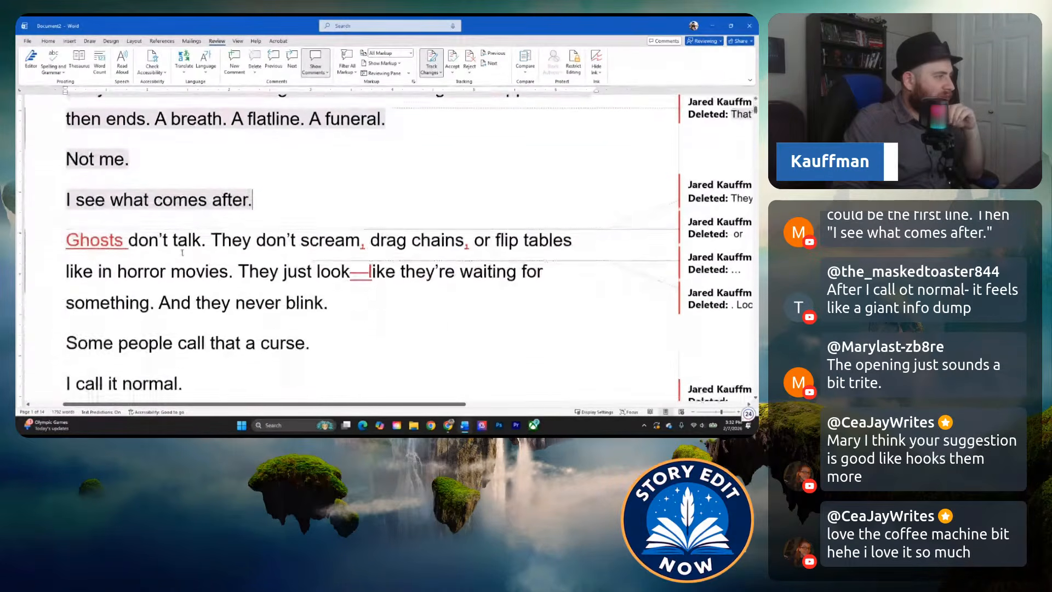
scroll(192, 233, "down", 2)
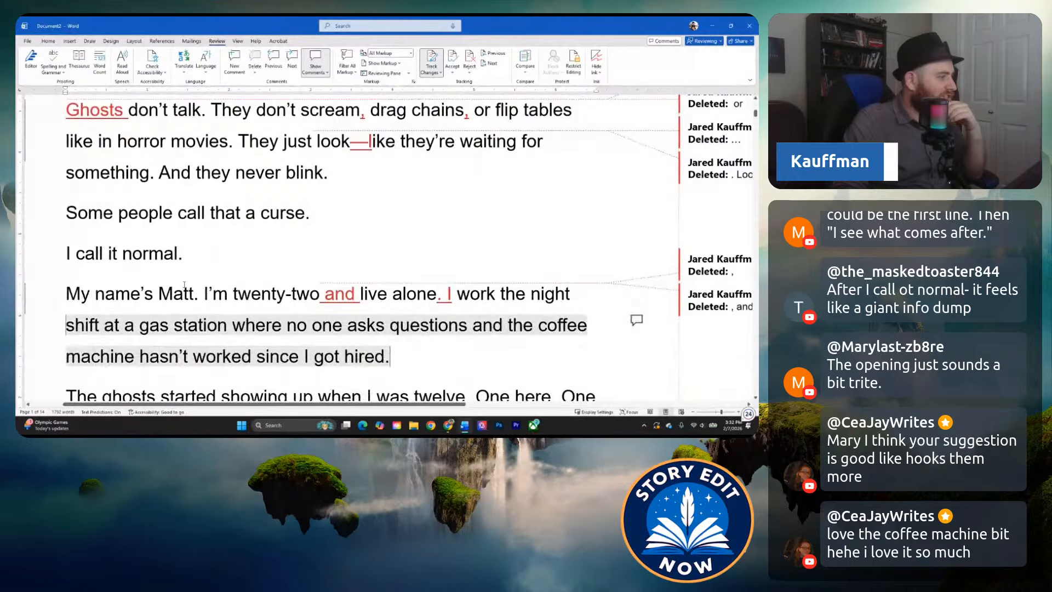
scroll(184, 285, "up", 4)
scroll(184, 285, "down", 5)
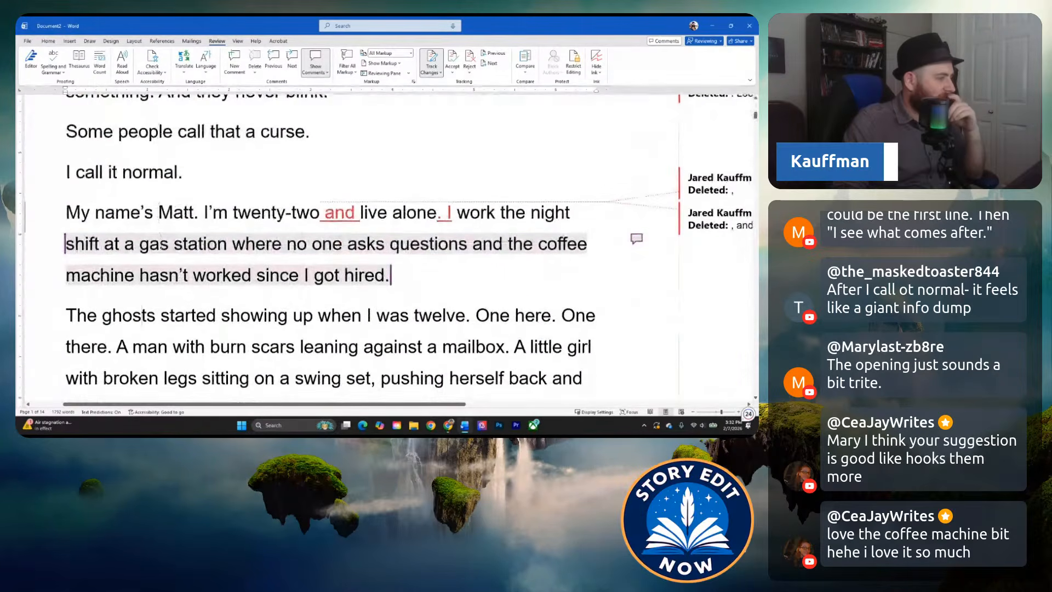
scroll(154, 200, "down", 5)
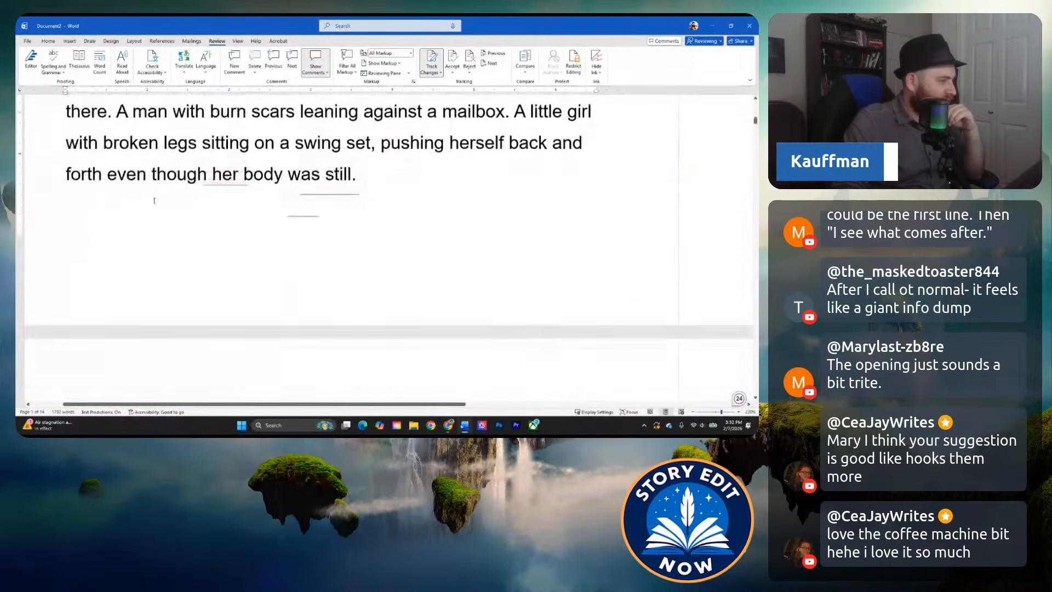
scroll(139, 167, "down", 4)
scroll(139, 167, "down", 1)
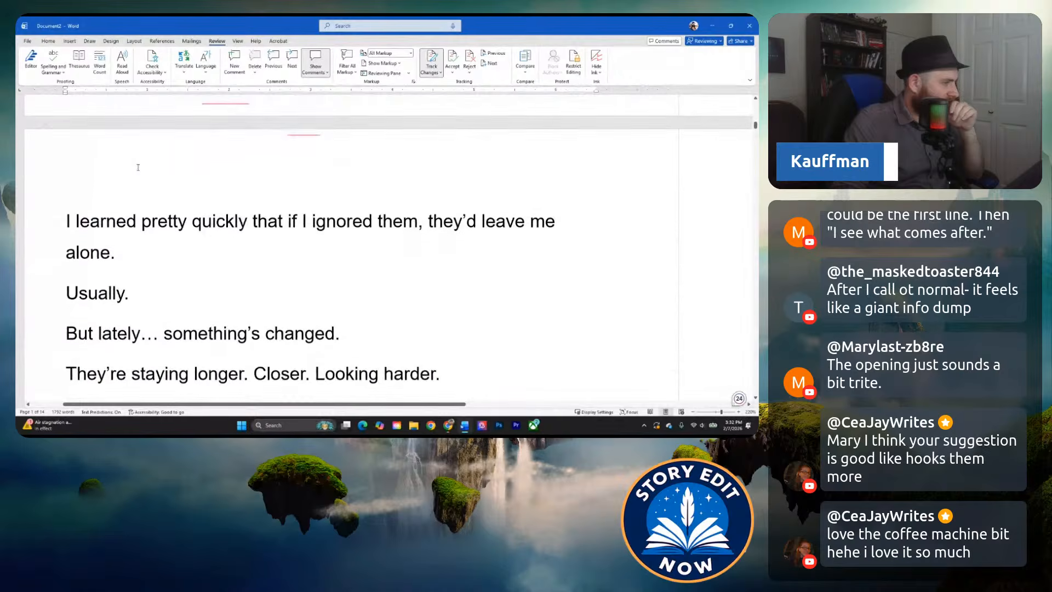
scroll(137, 169, "up", 10)
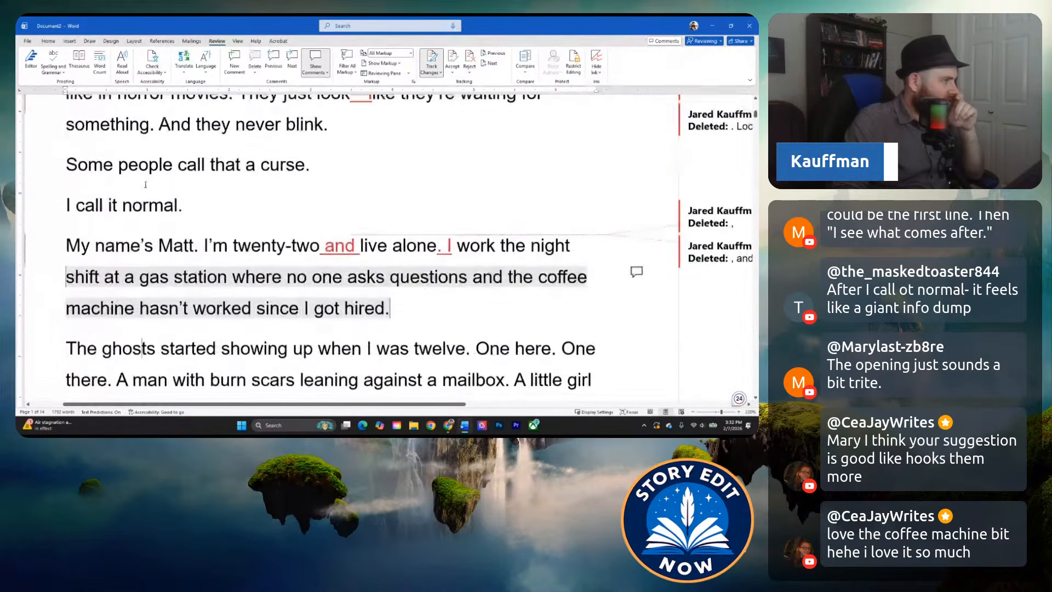
scroll(165, 230, "up", 5)
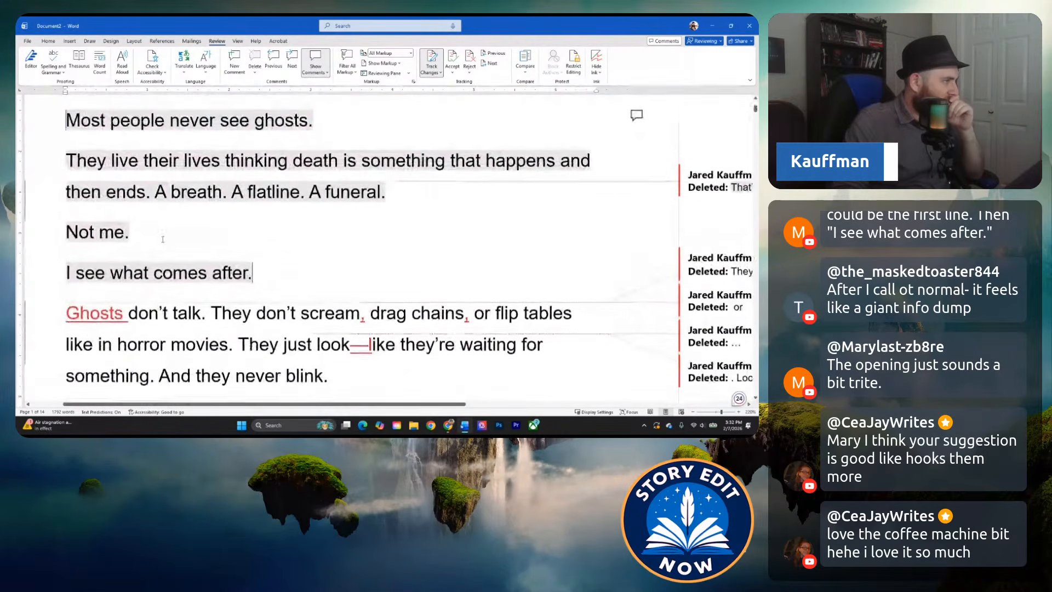
scroll(151, 232, "down", 5)
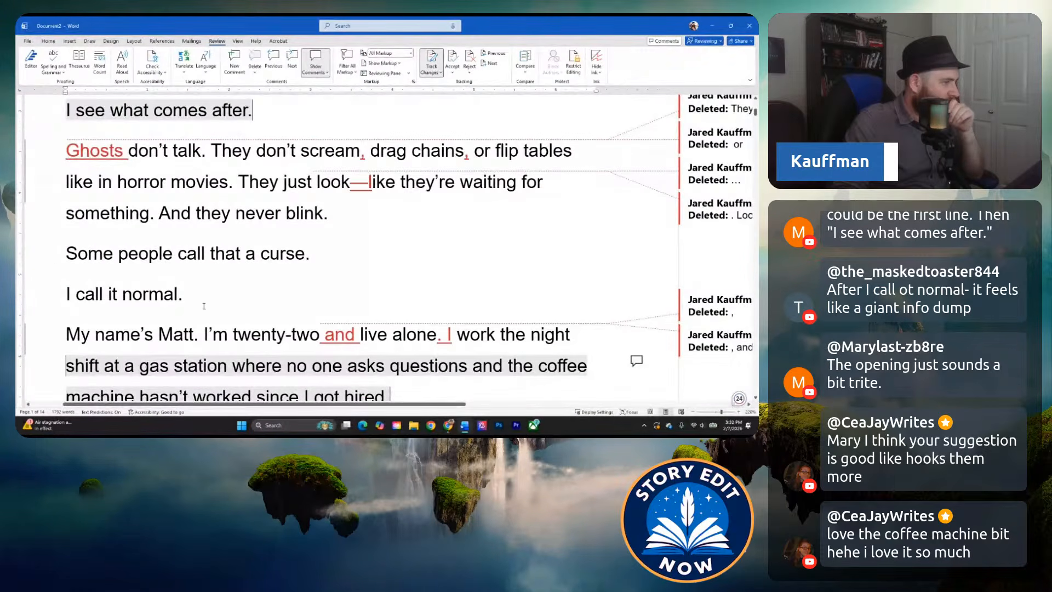
Move the passage from "Ghosts don't talk" through "I call it normal." to directly after the gas station paragraph.
left_click_drag(202, 303, 71, 156)
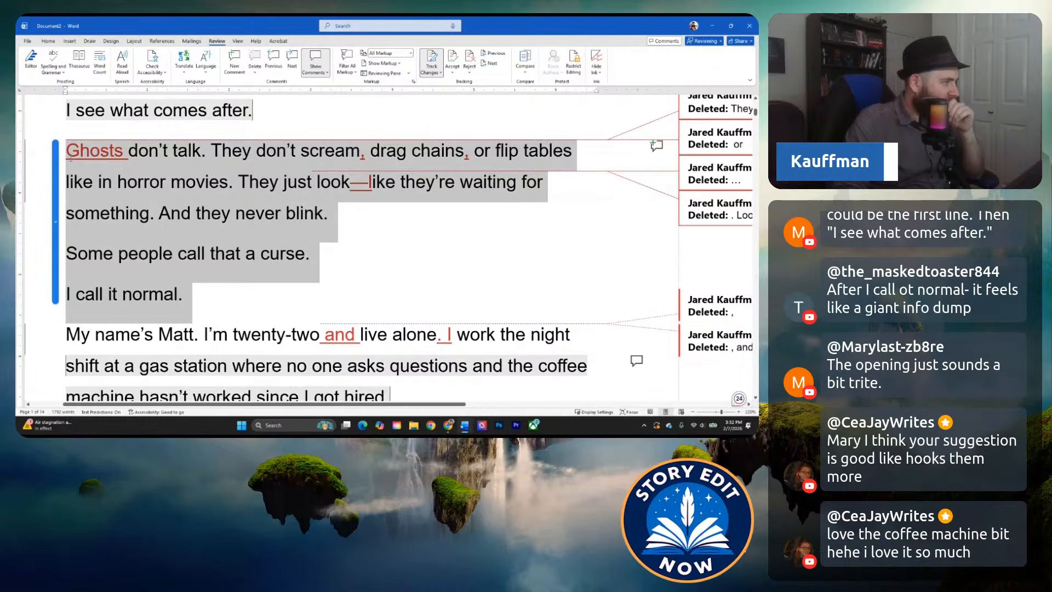
scroll(176, 230, "down", 5)
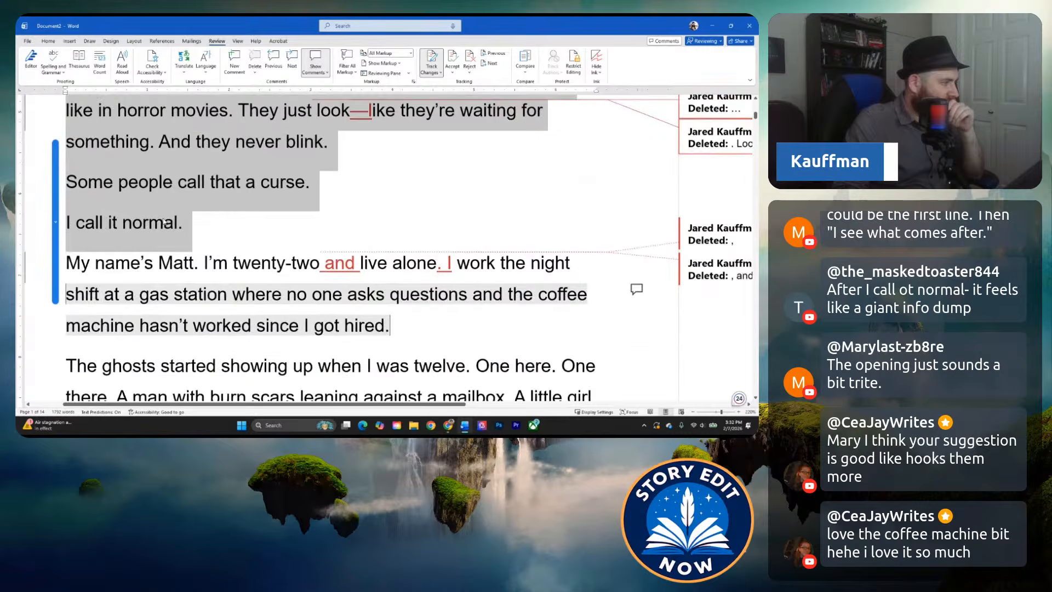
scroll(193, 217, "up", 5)
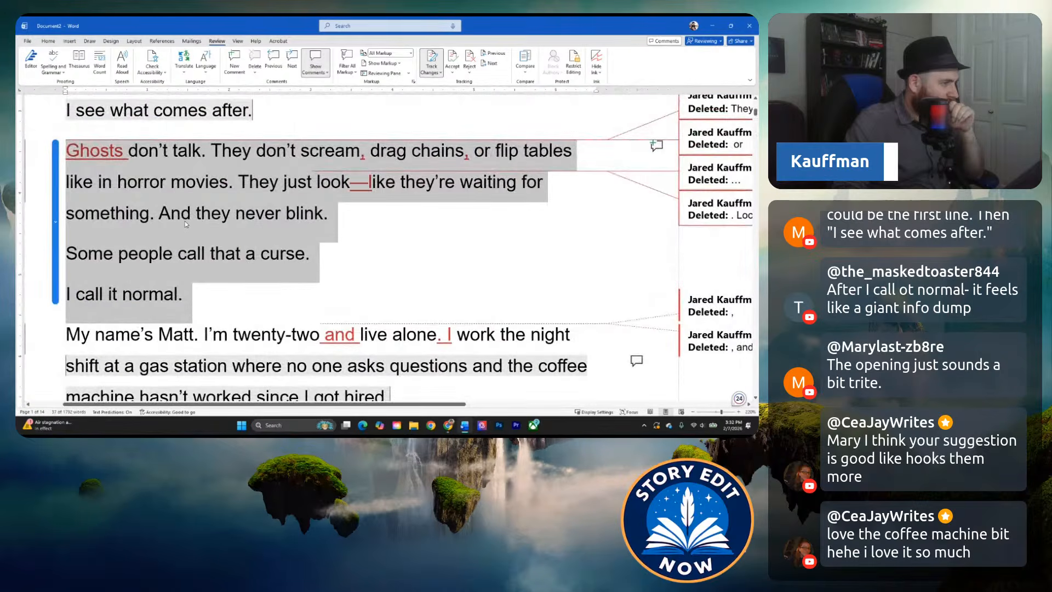
scroll(193, 216, "down", 3)
scroll(194, 216, "up", 3)
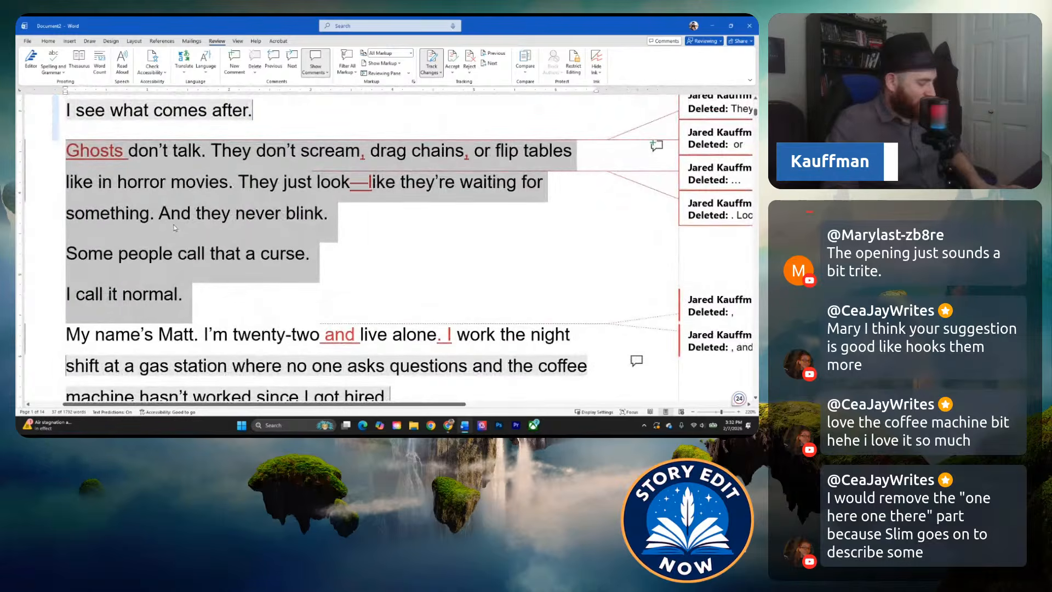
key("Delete")
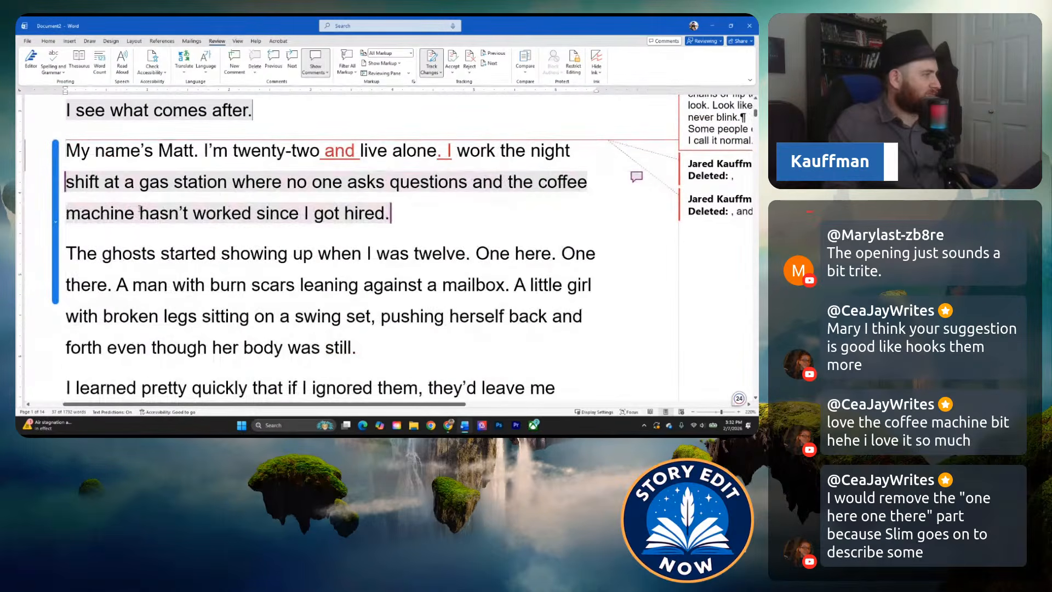
key("ctrl+z")
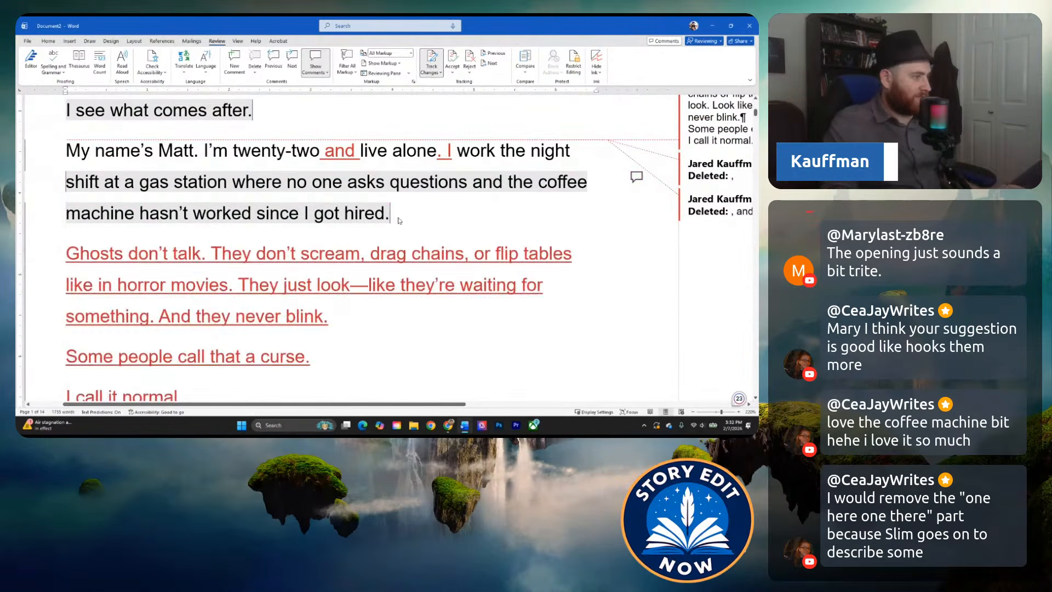
Reread the rearranged opening from "Most people never see ghosts." through the paragraph about the ghosts showing up at age twelve.
scroll(149, 261, "down", 4)
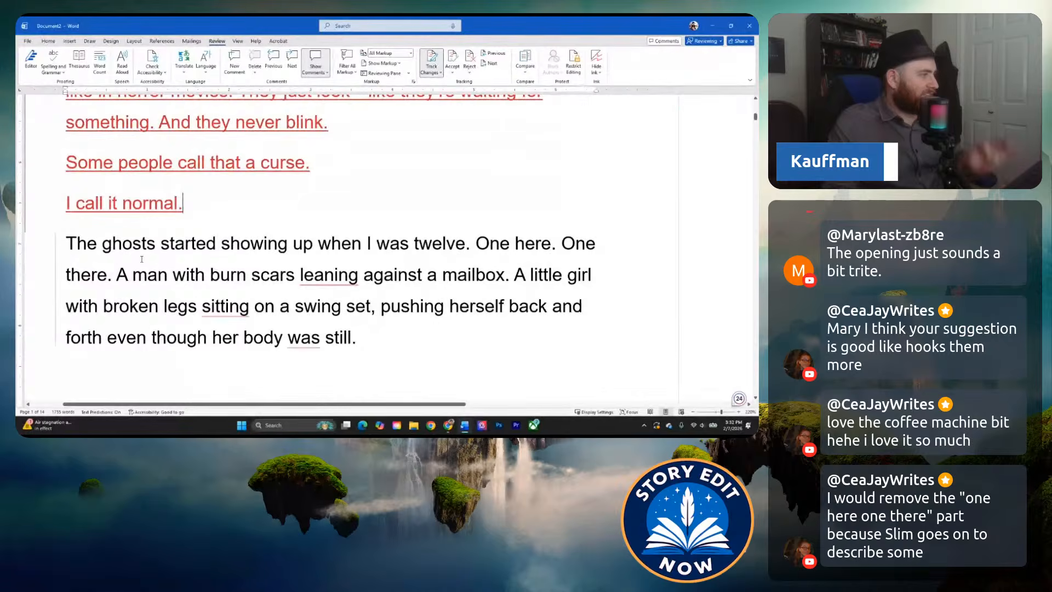
scroll(149, 261, "up", 4)
scroll(149, 212, "up", 2)
scroll(148, 212, "up", 4)
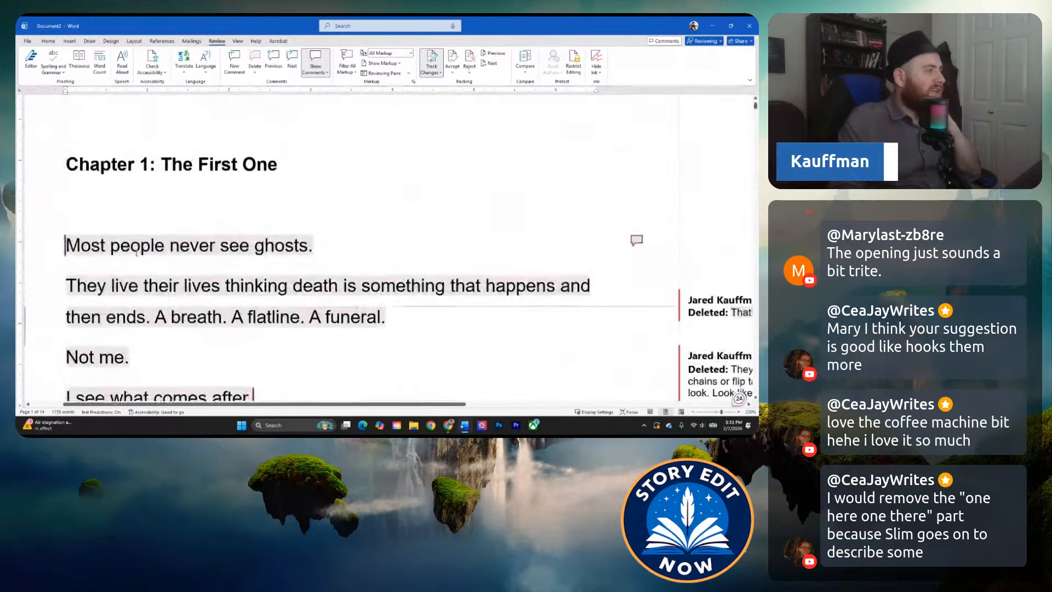
scroll(123, 187, "down", 2)
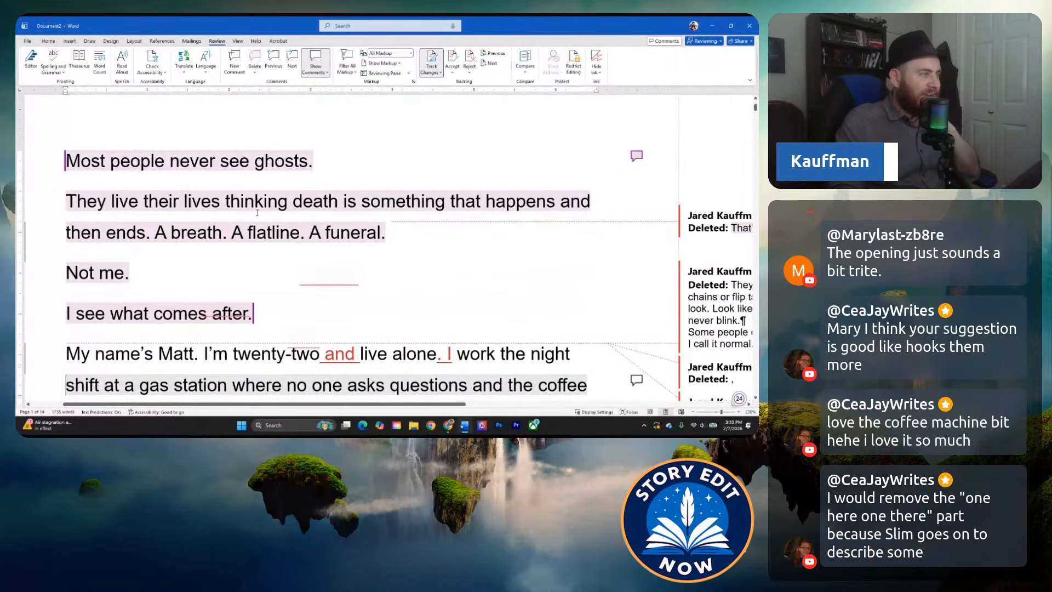
scroll(214, 219, "down", 1)
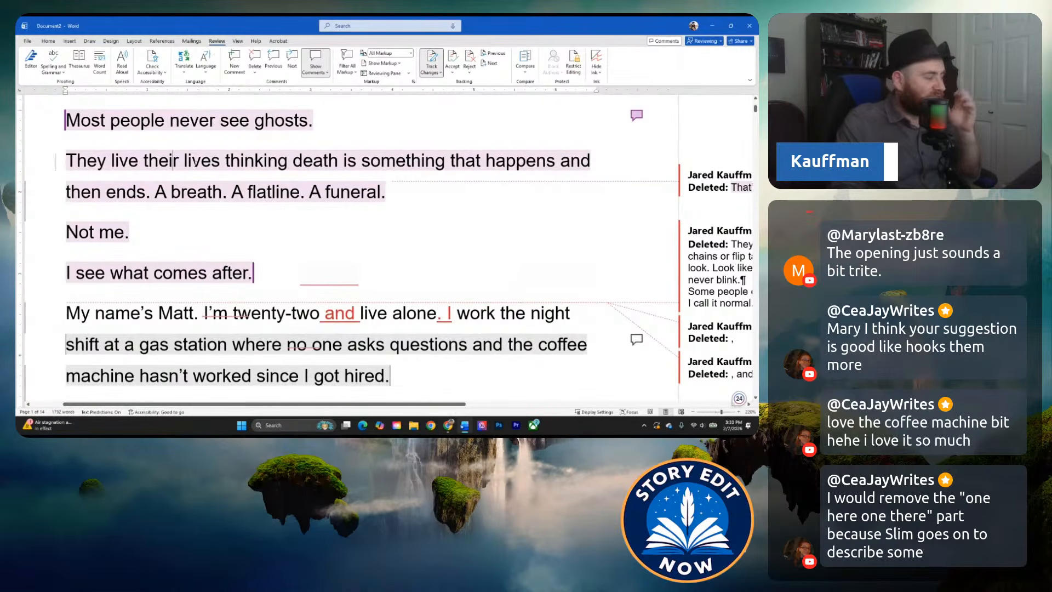
scroll(195, 163, "down", 3)
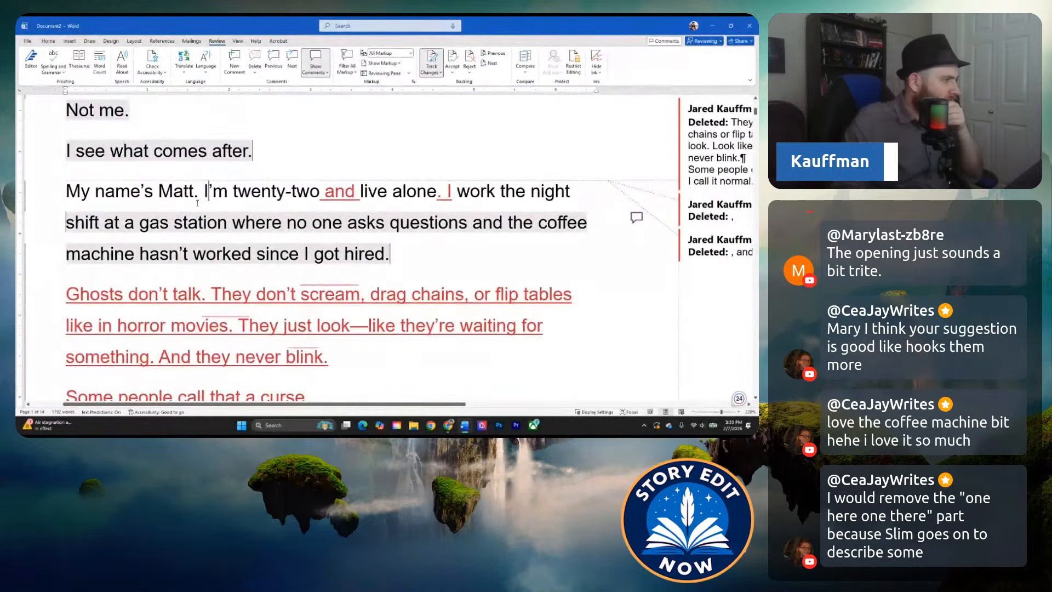
scroll(198, 203, "up", 1)
scroll(159, 151, "down", 2)
scroll(170, 162, "down", 5)
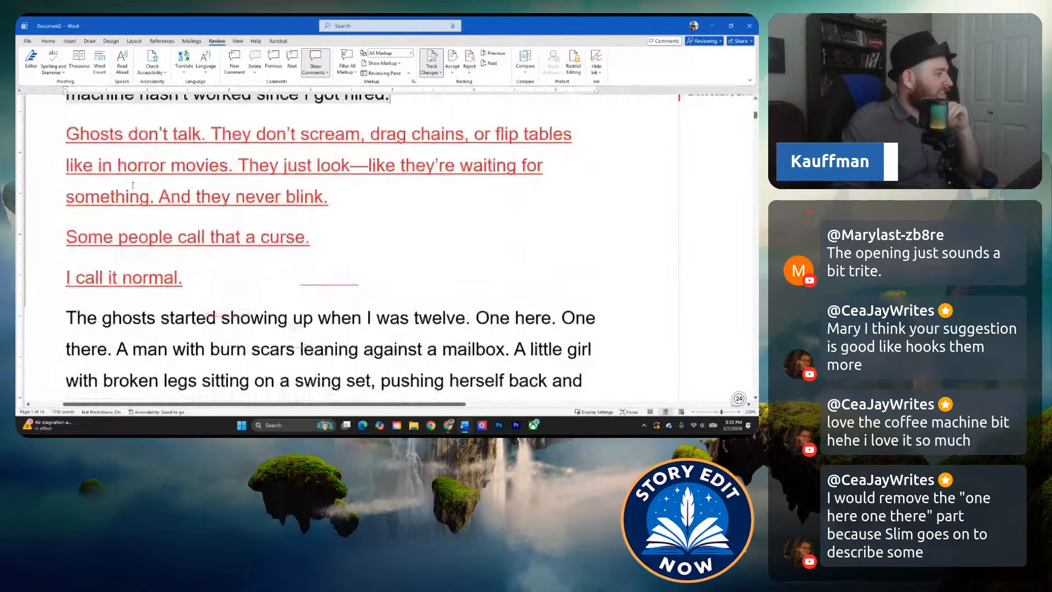
left_click_drag(64, 234, 369, 350)
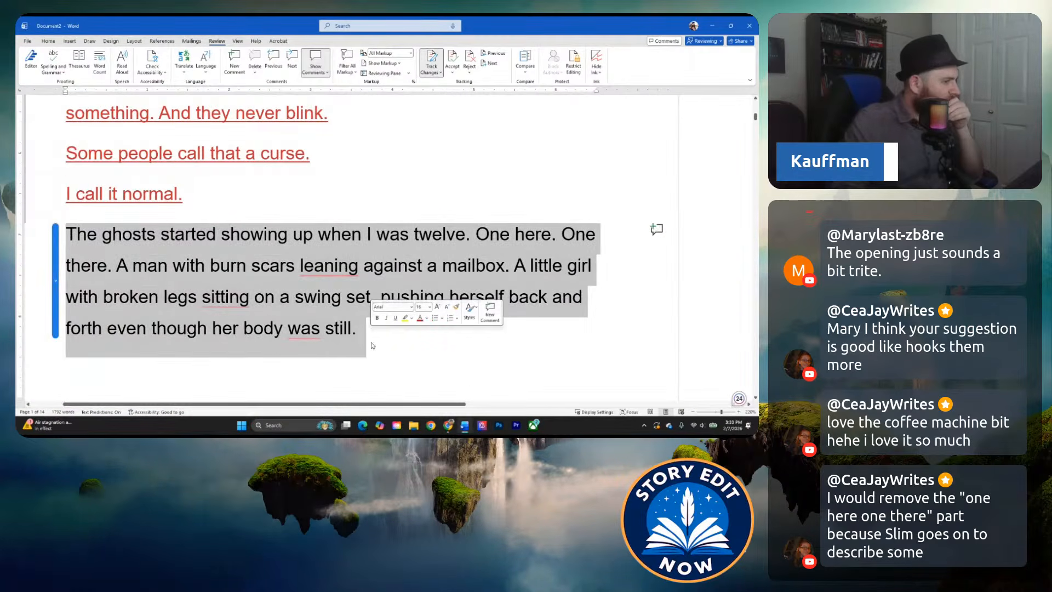
left_click(364, 337)
left_click(222, 263)
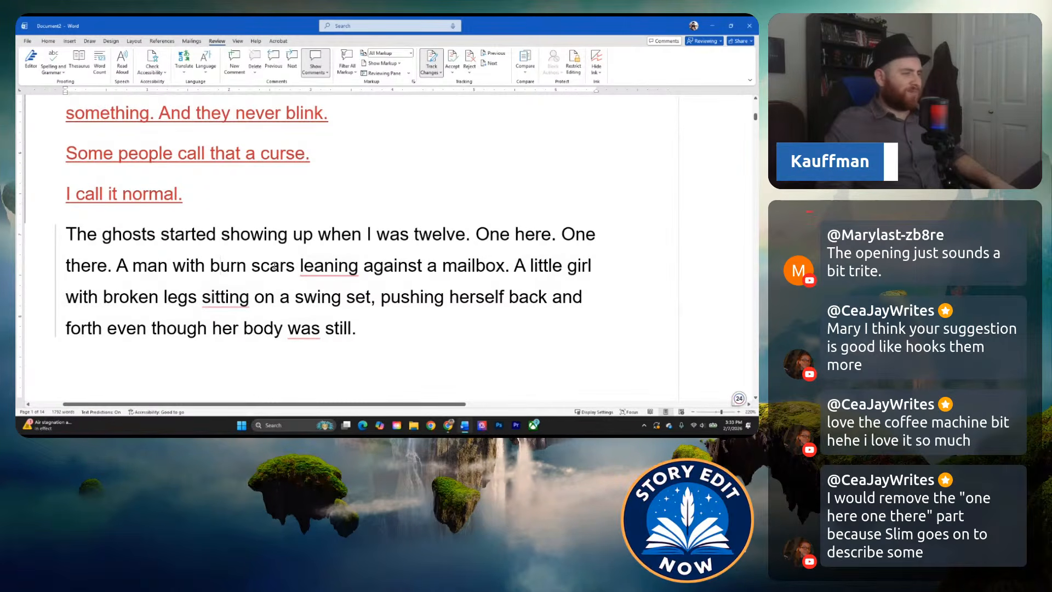
Replace "leaning" with "who leans" in the sentence about the man with burn scars.
mouse_move(323, 266)
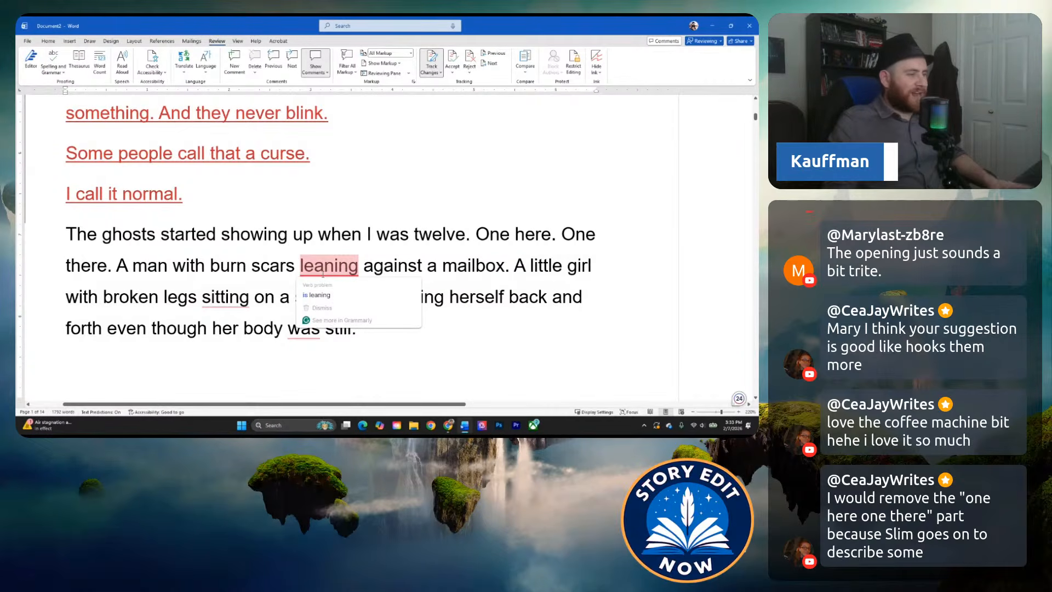
left_click(260, 266)
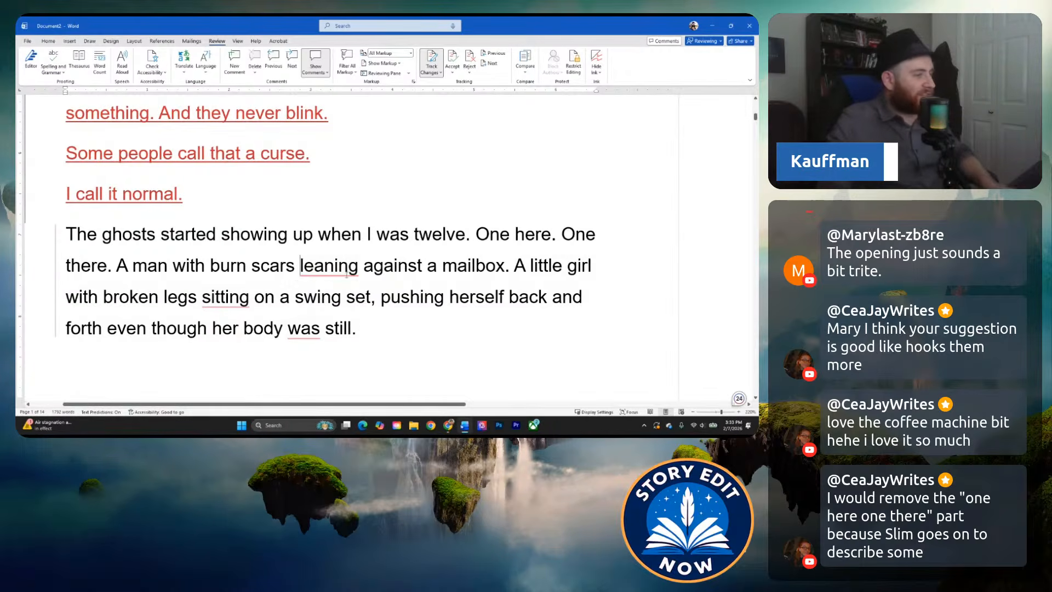
left_click_drag(301, 265, 358, 266)
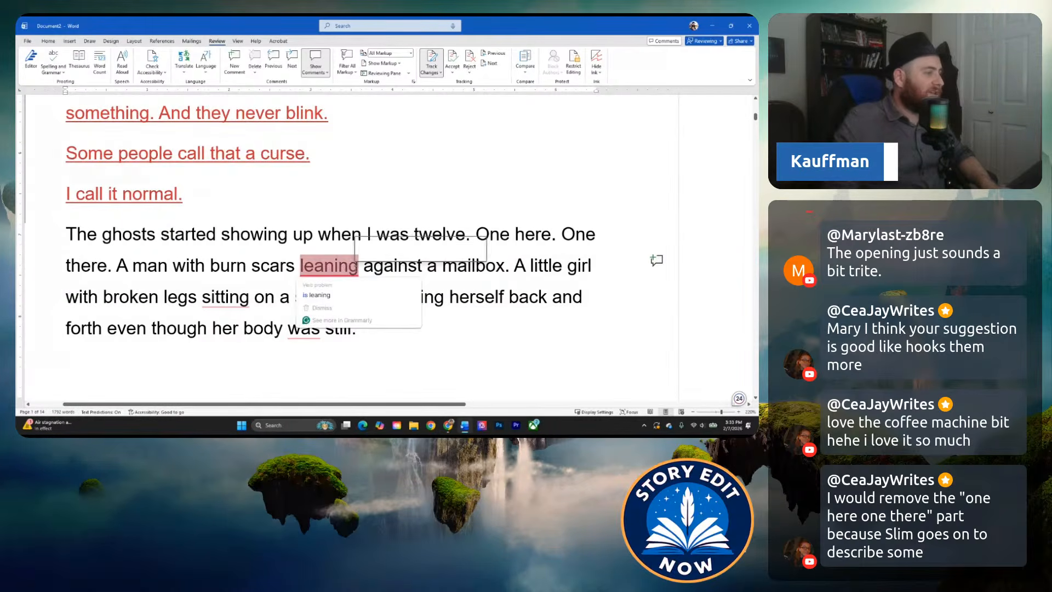
type("who leans")
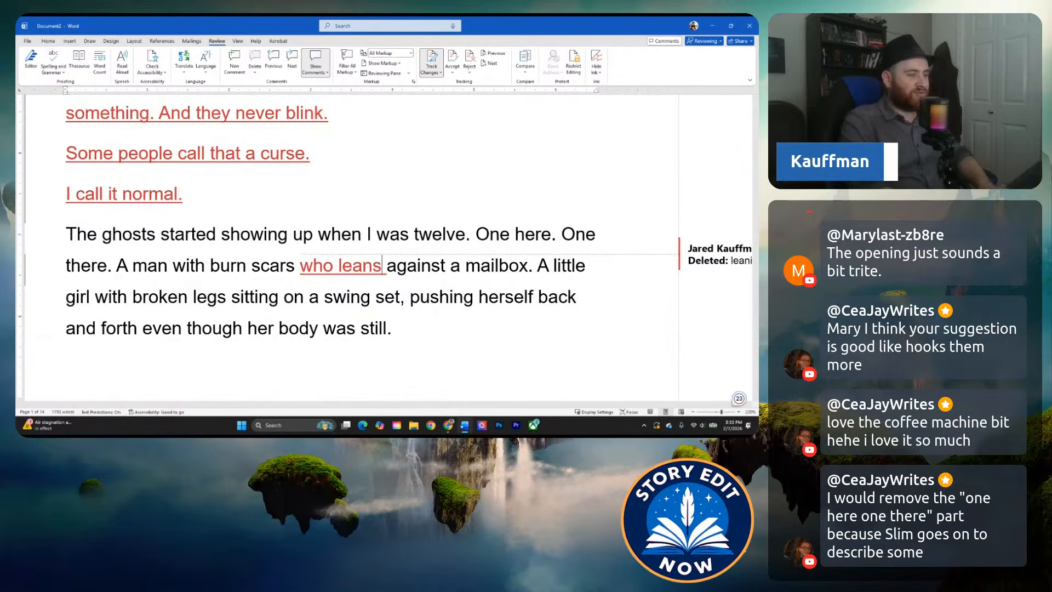
Reword the verb so the man with burn scars reads "who leaned" against a mailbox.
key("BackSpace")
type("ed")
key("BackSpace")
key("BackSpace")
key("BackSpace")
key("BackSpace")
key("BackSpace")
key("BackSpace")
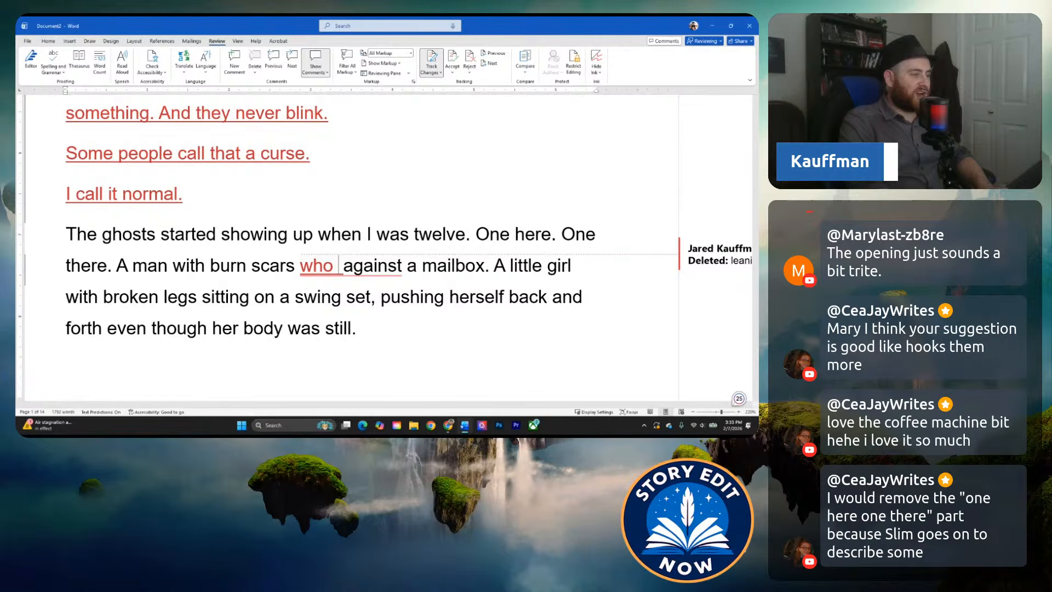
type("liked")
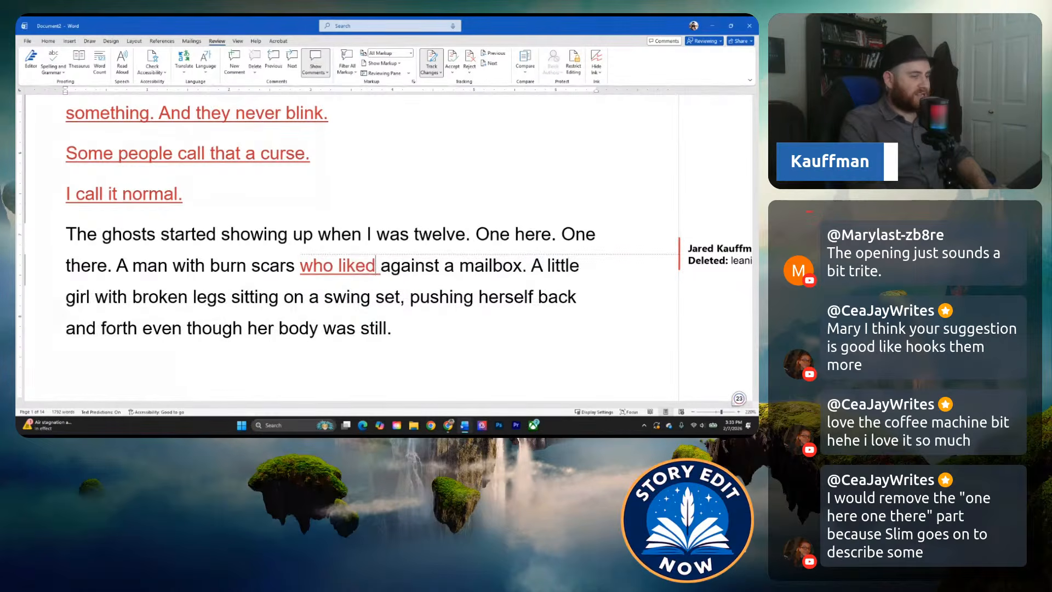
key("BackSpace")
key("BackSpace")
key("BackSpace")
key("BackSpace")
key("BackSpace")
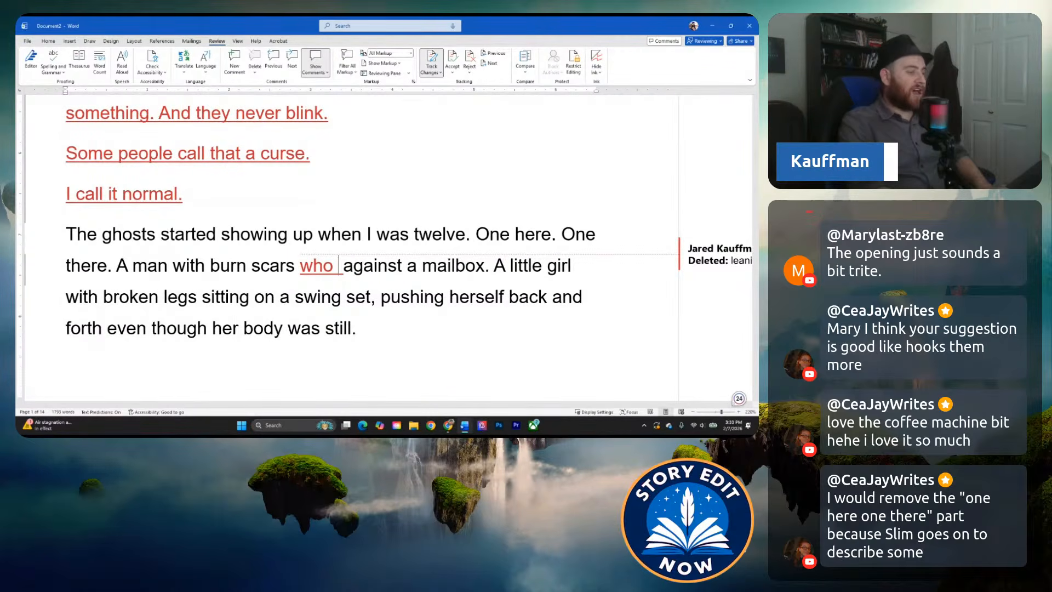
type("leaned")
left_click(406, 297)
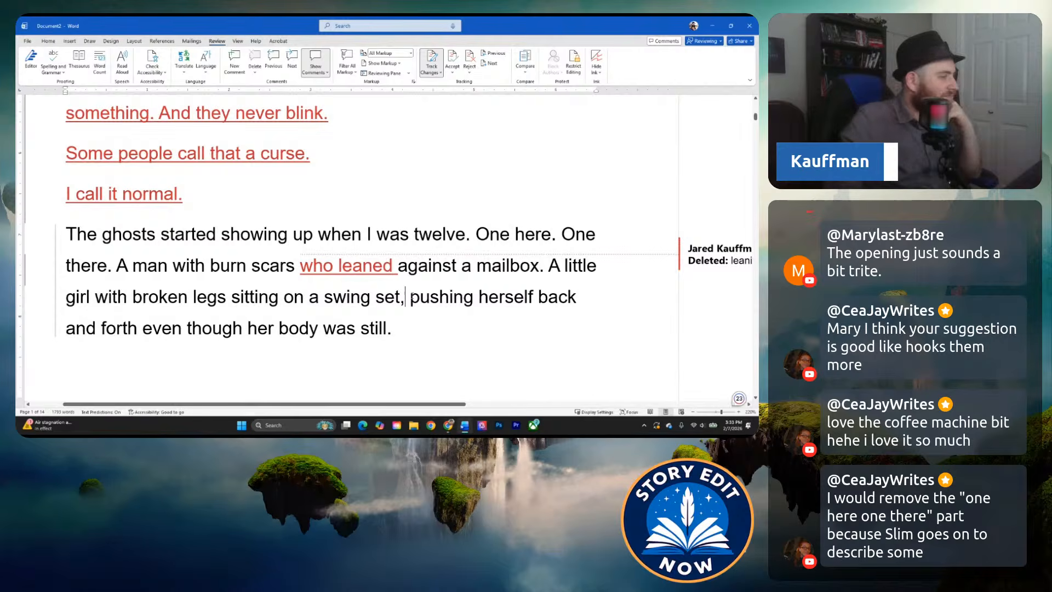
Try the grammar suggestion for "who" before "leaned", undo it, and recheck the suggestion without applying it.
left_click(320, 268)
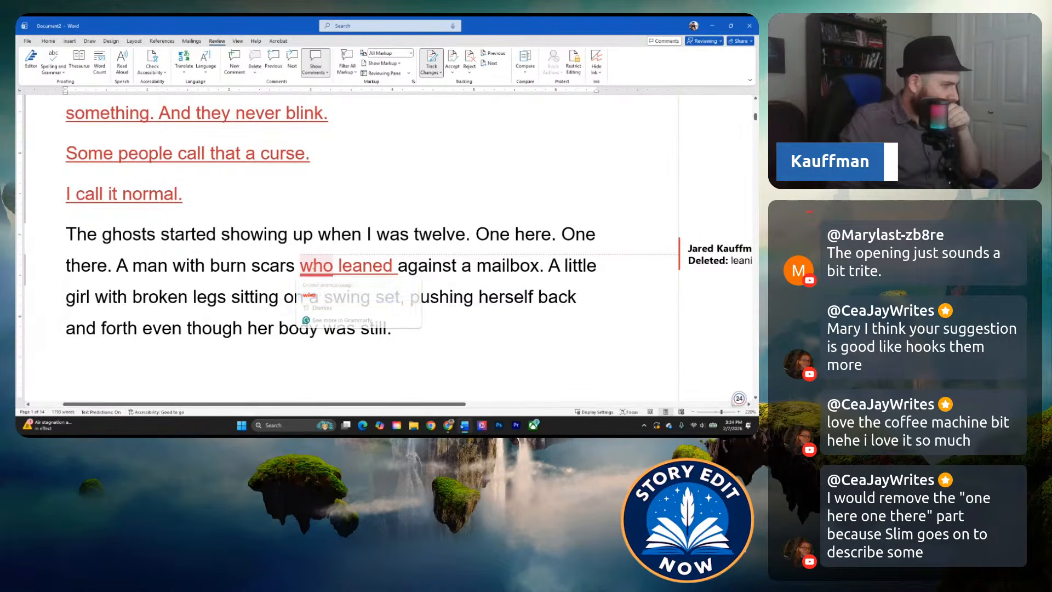
left_click(324, 291)
left_click(305, 291)
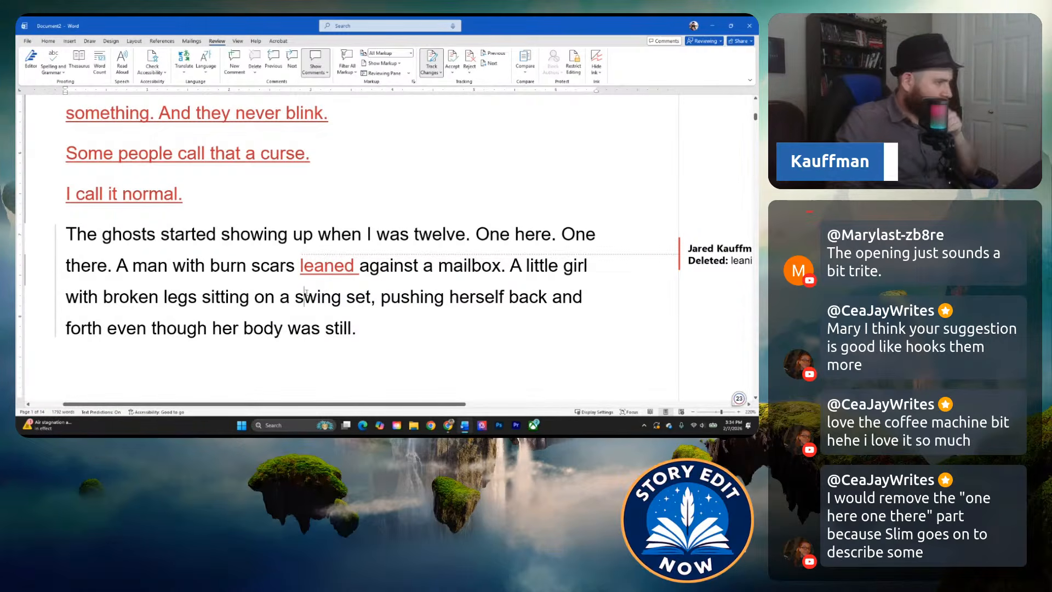
key("ctrl+z")
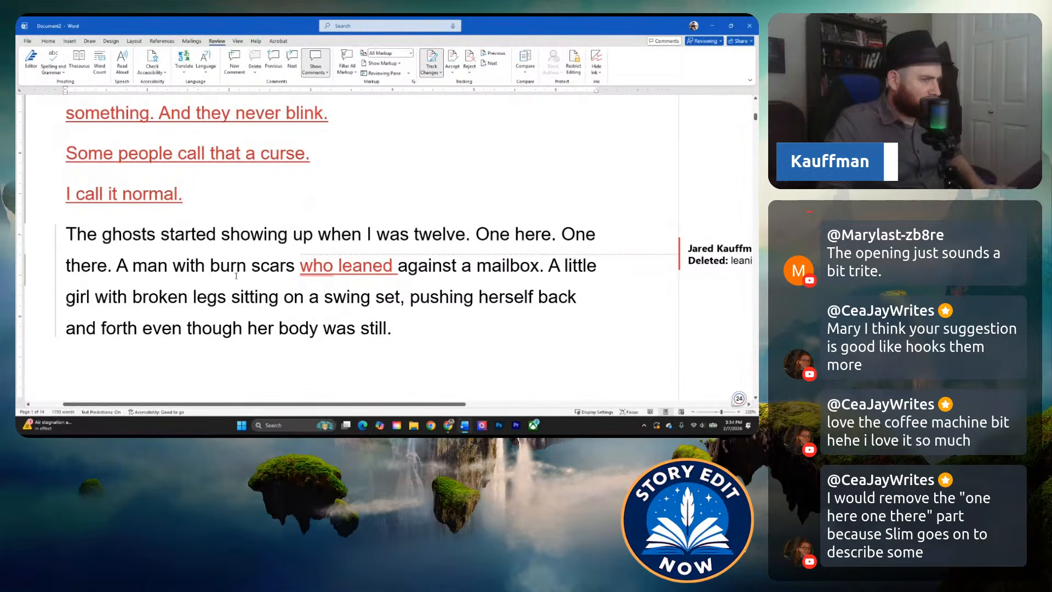
left_click(308, 272)
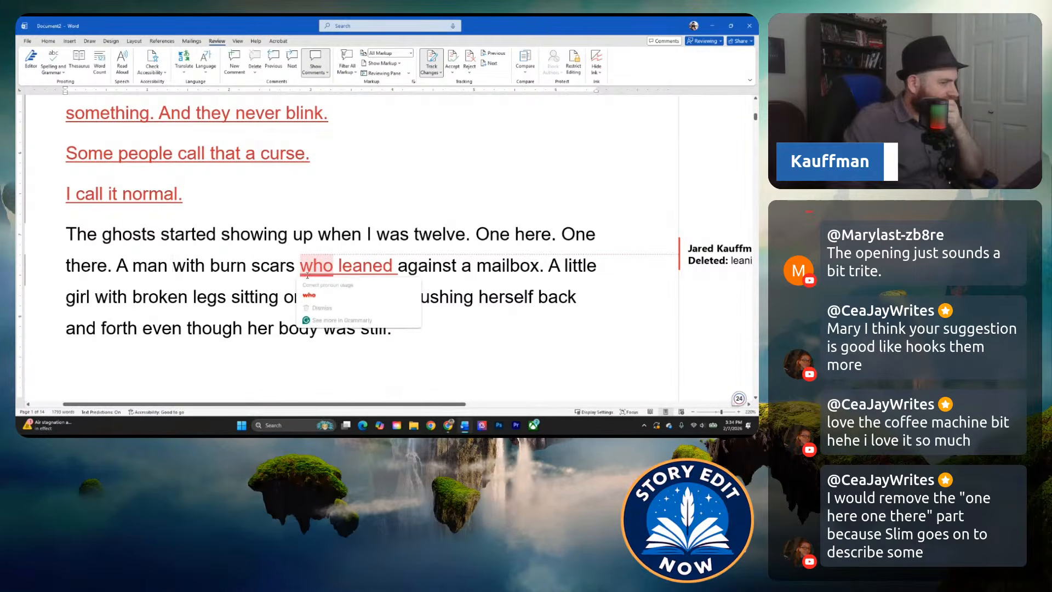
left_click(237, 273)
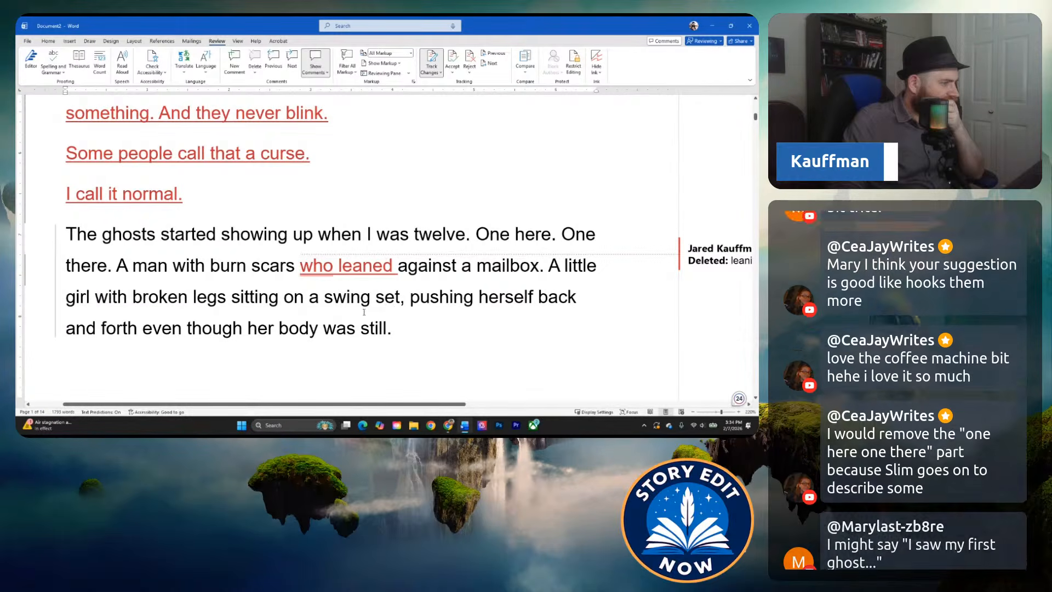
Reread the paragraph about the ghosts showing up, checking the descriptions of the man with burn scars and the little girl on the swing set.
left_click(305, 299)
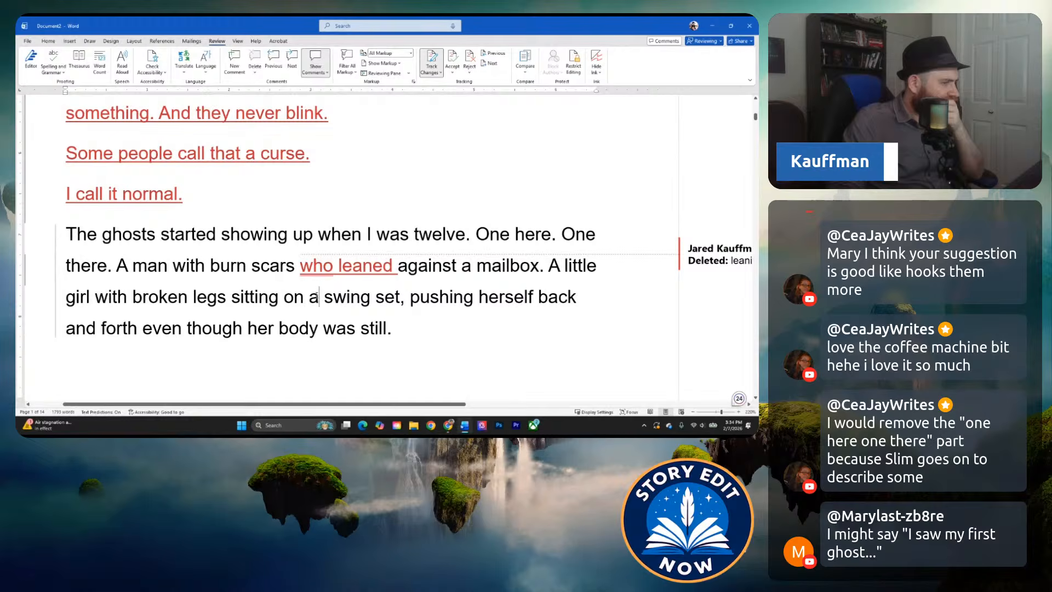
left_click(318, 296)
left_click(246, 269)
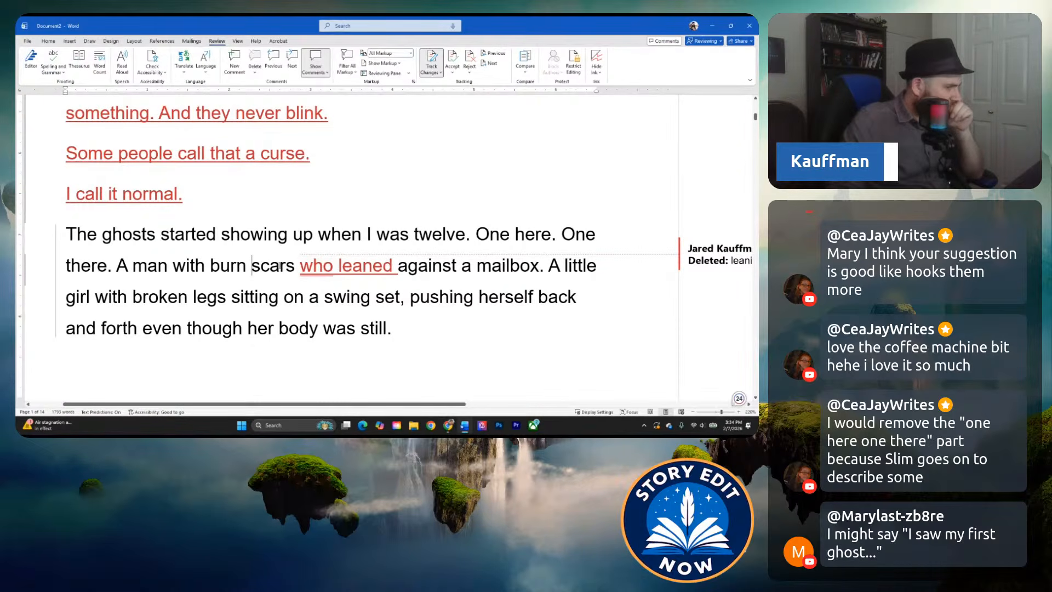
mouse_move(318, 269)
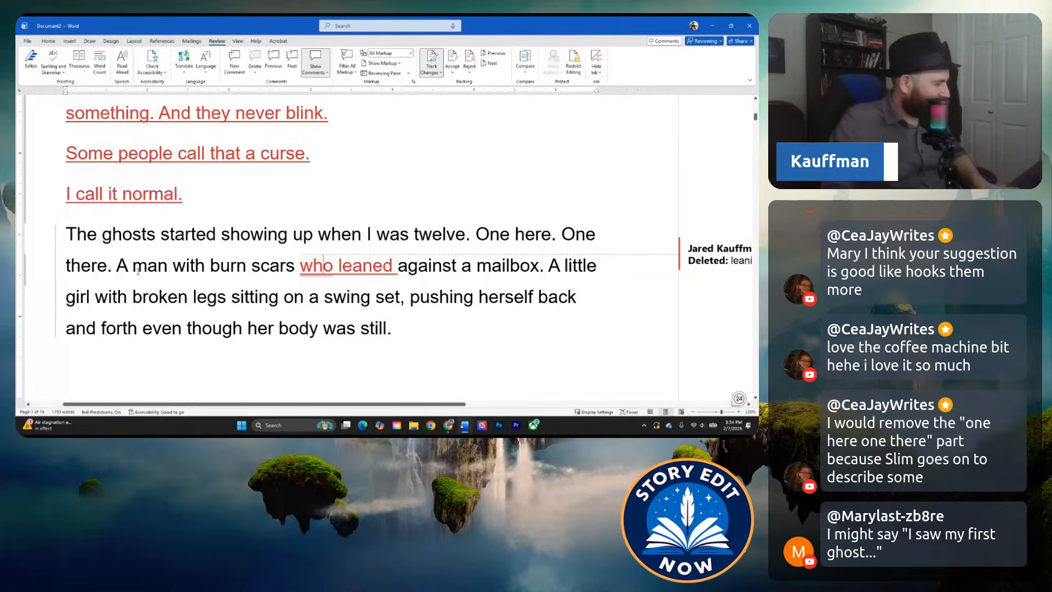
scroll(230, 263, "down", 5)
scroll(124, 257, "up", 1)
scroll(157, 257, "up", 4)
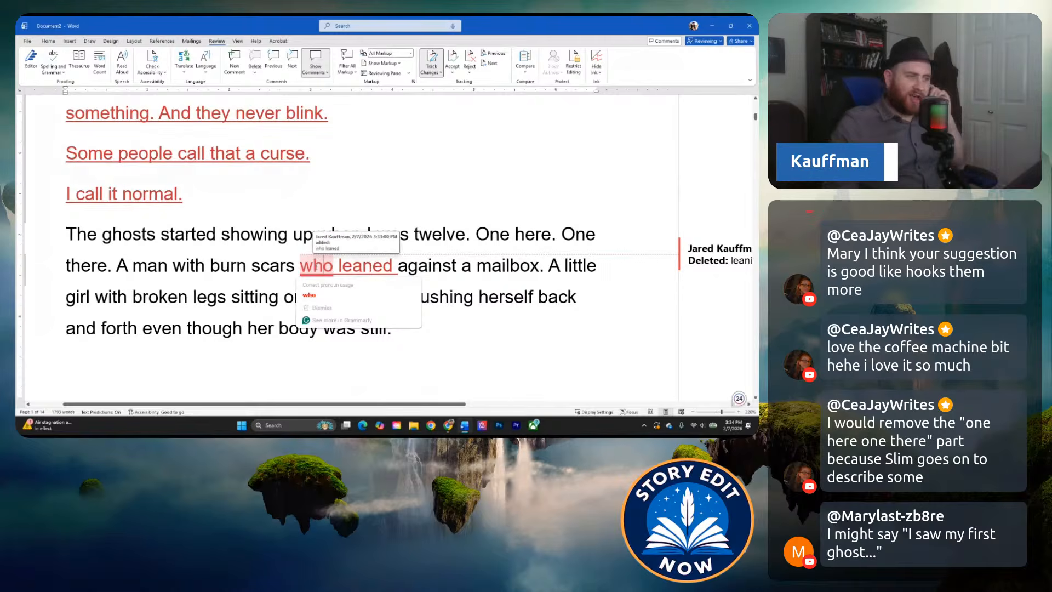
left_click(194, 307)
left_click(304, 307)
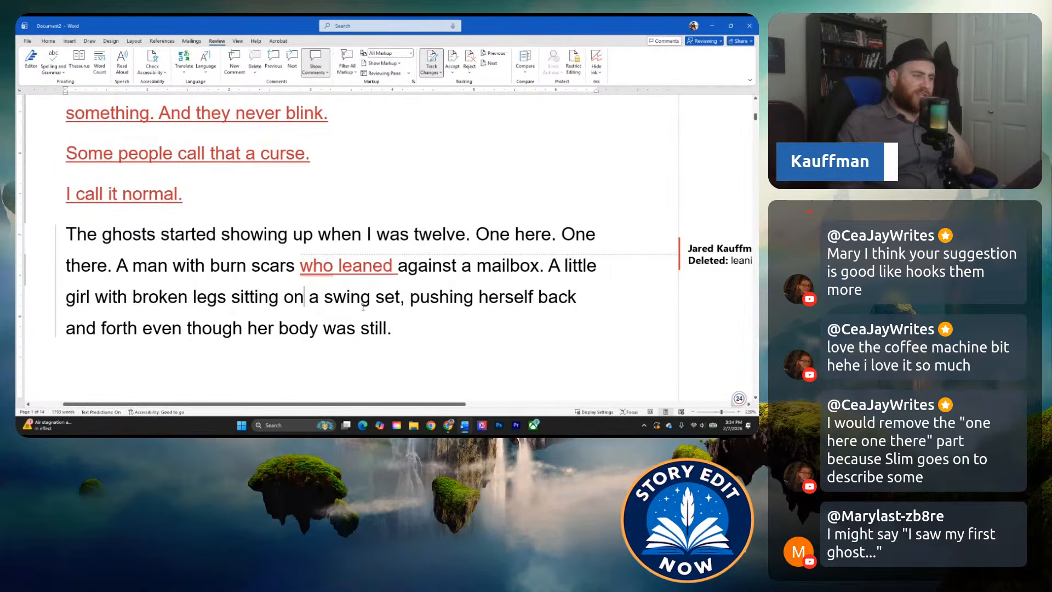
left_click(336, 328)
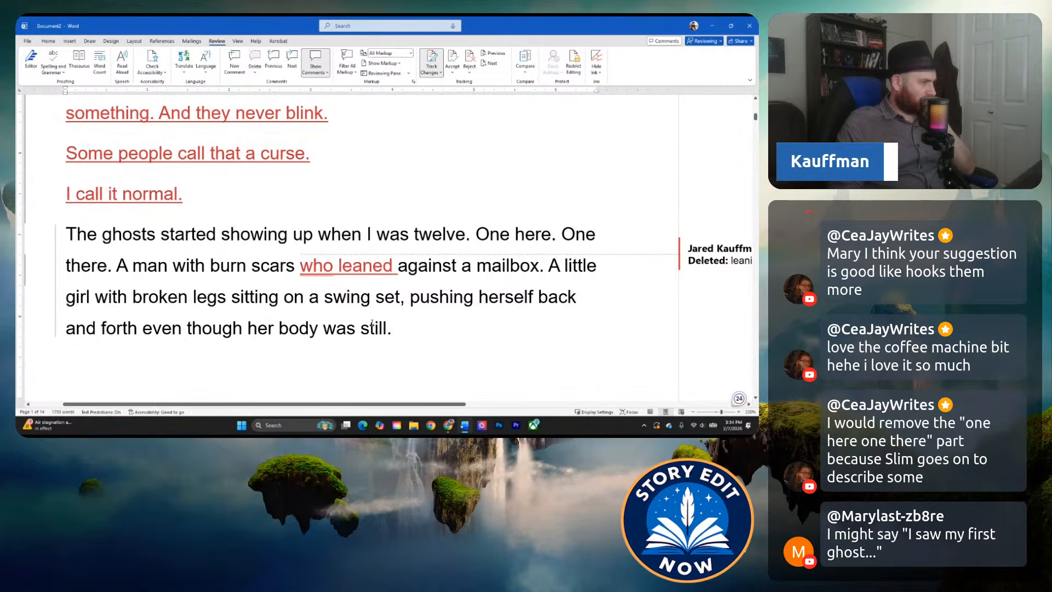
Reword the sentence about the man with burn scars to read "who liked to lean against my mailbox".
left_click(339, 266)
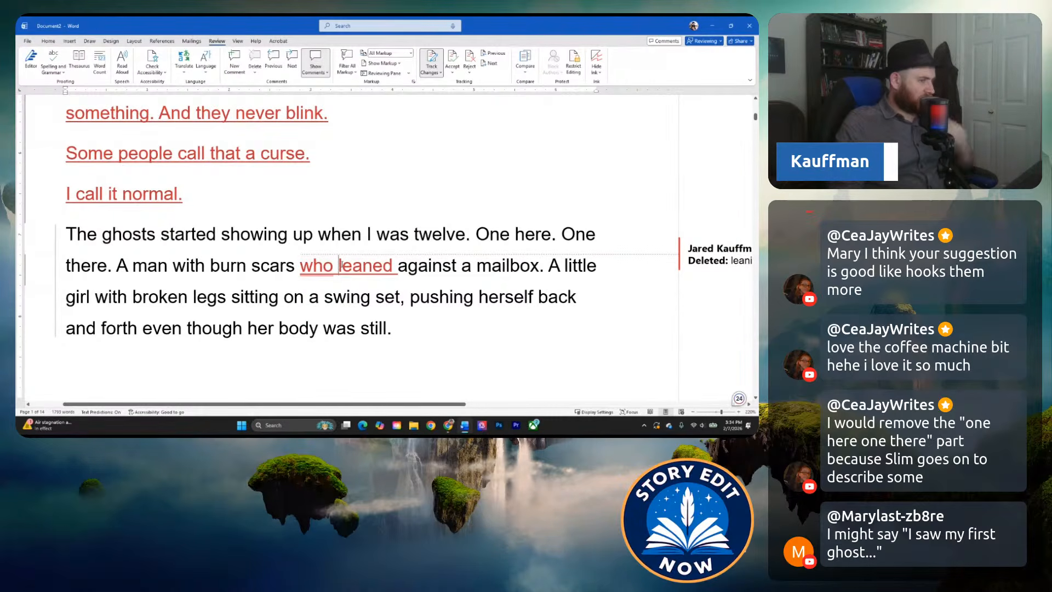
type("liked to l")
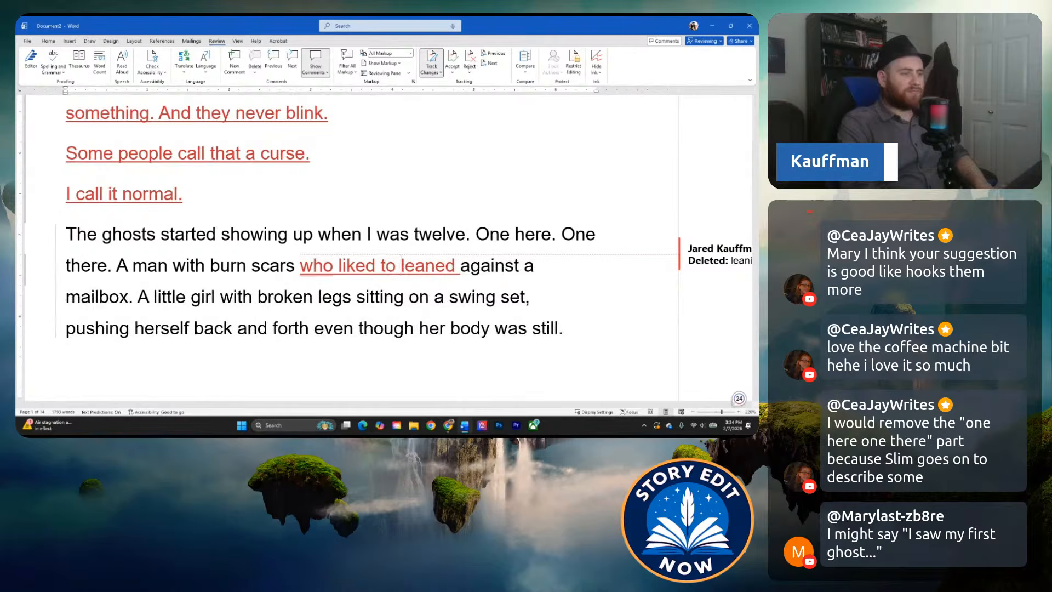
left_click(458, 265)
key("BackSpace")
key("BackSpace")
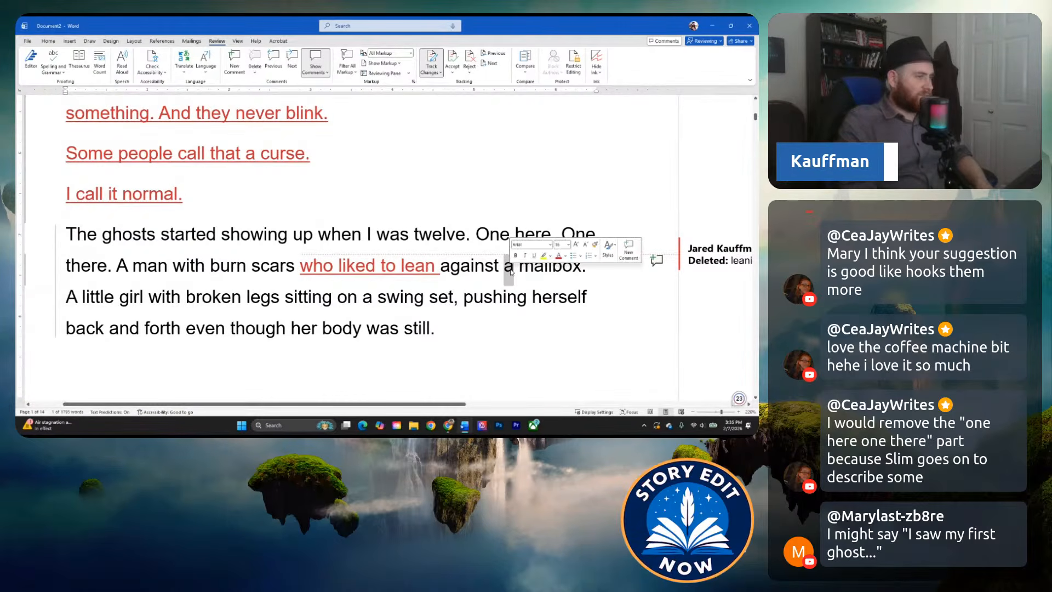
type("my")
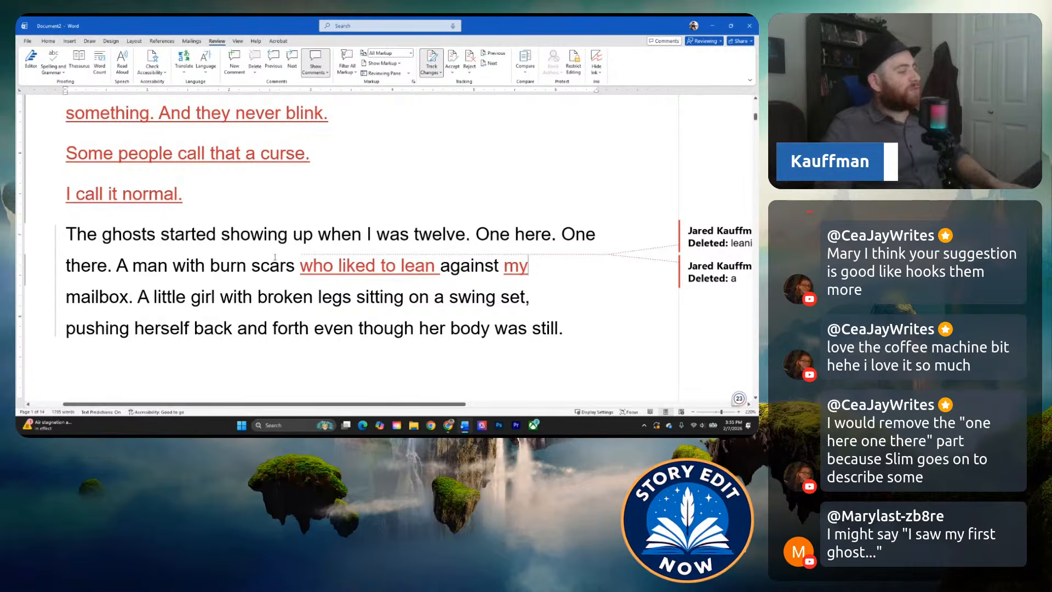
left_click(103, 319)
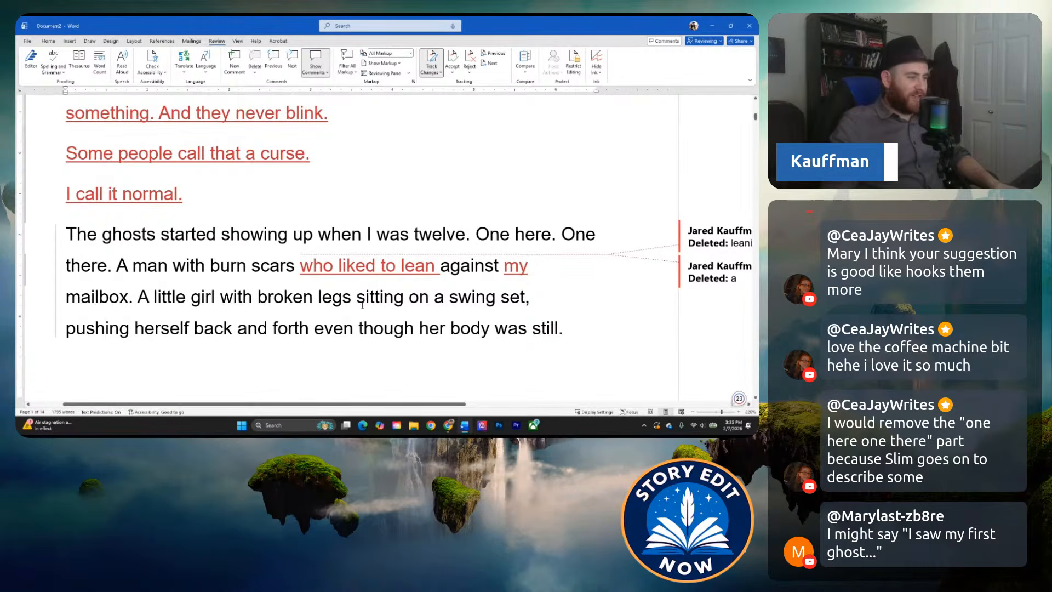
left_click(290, 280)
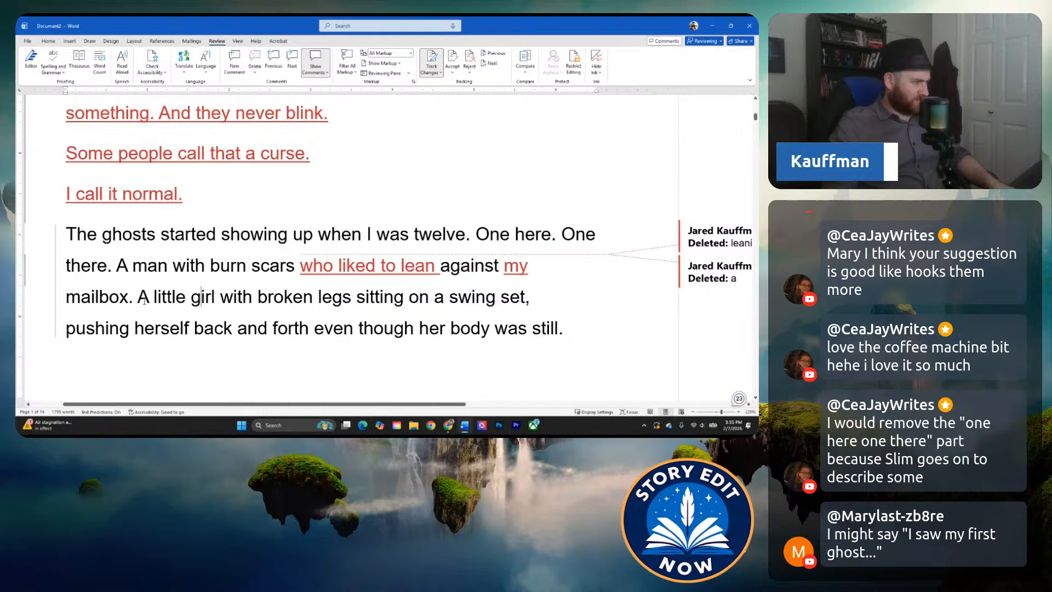
left_click(293, 300)
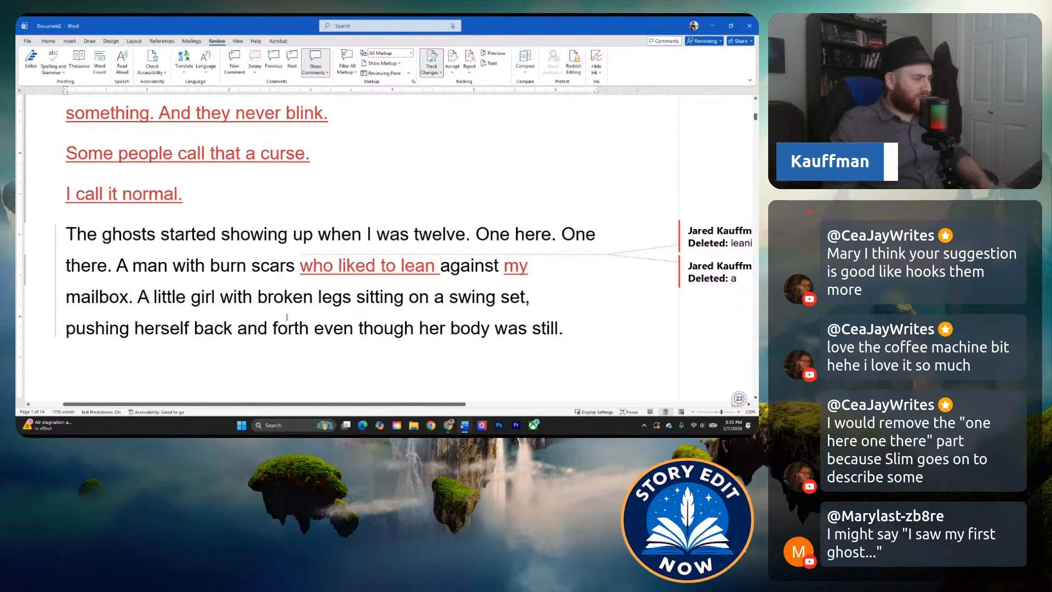
scroll(231, 320, "down", 2)
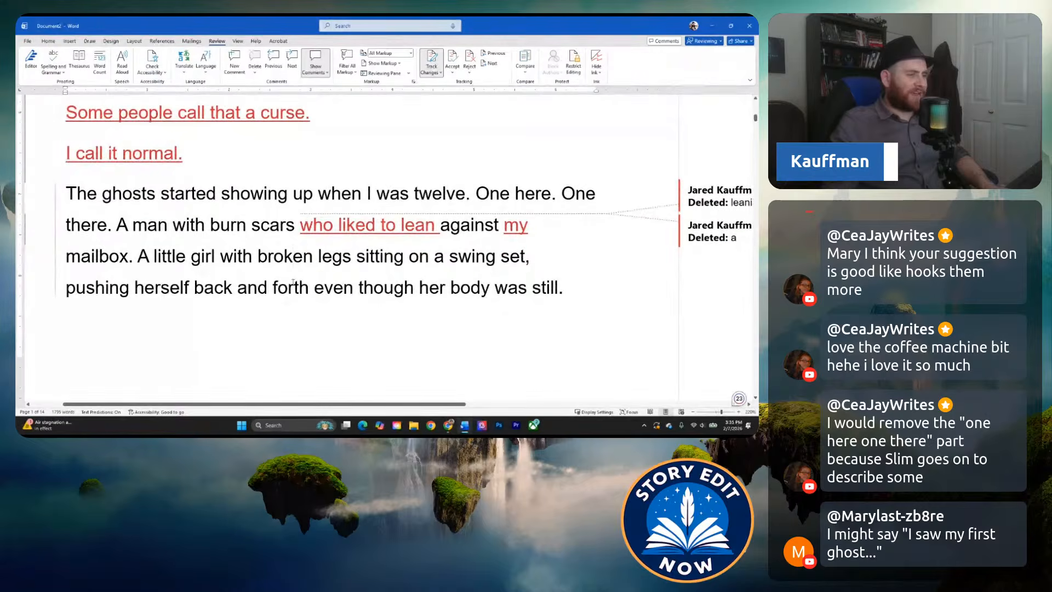
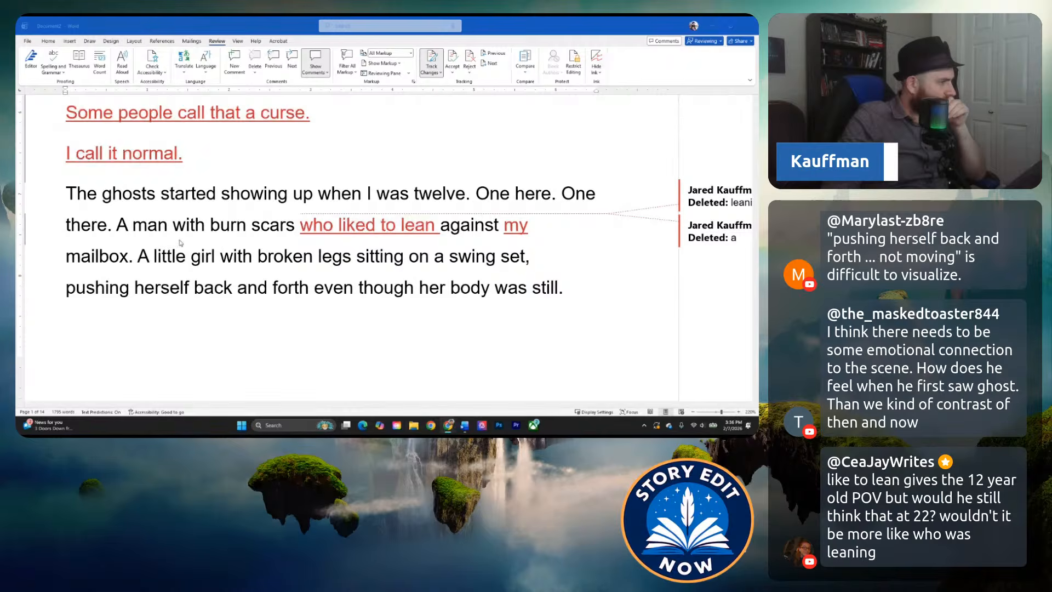
Start a comment on "broken legs" in the swing-set sentence with the text "How do we know her legs are broken.".
scroll(177, 235, "up", 1)
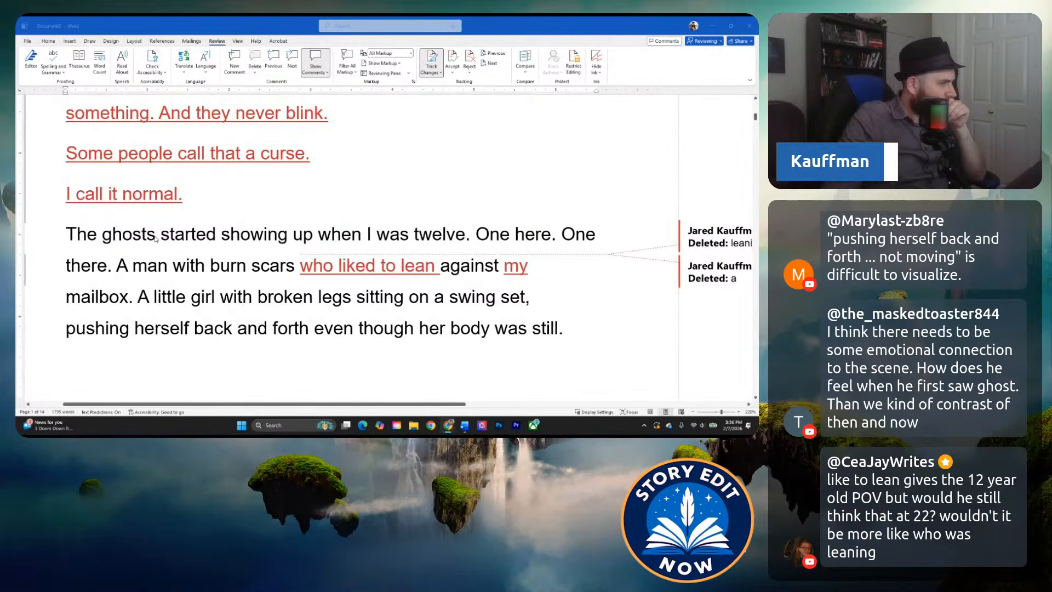
left_click(243, 297)
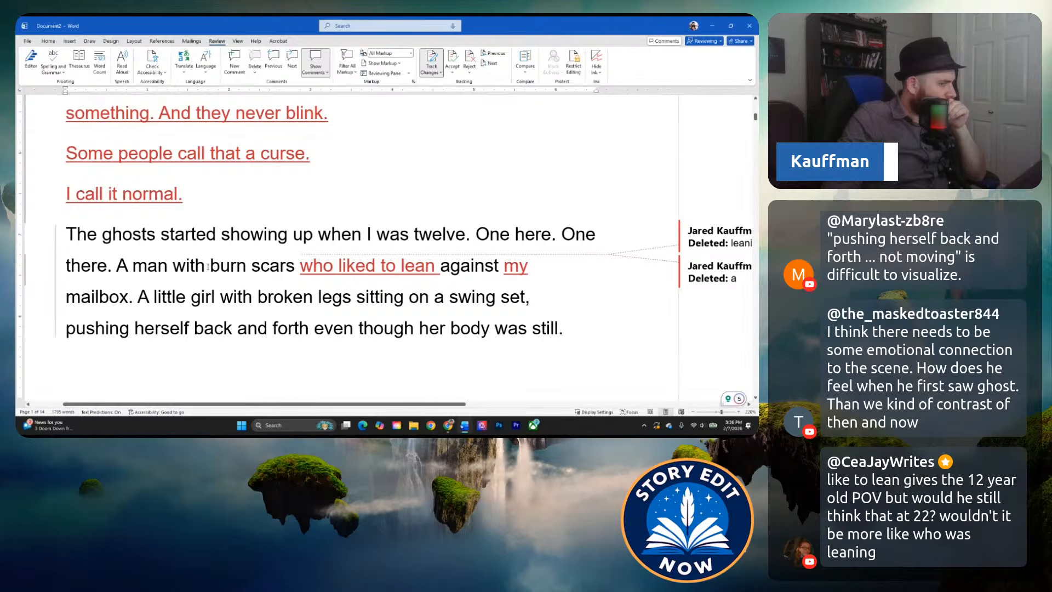
scroll(207, 266, "down", 1)
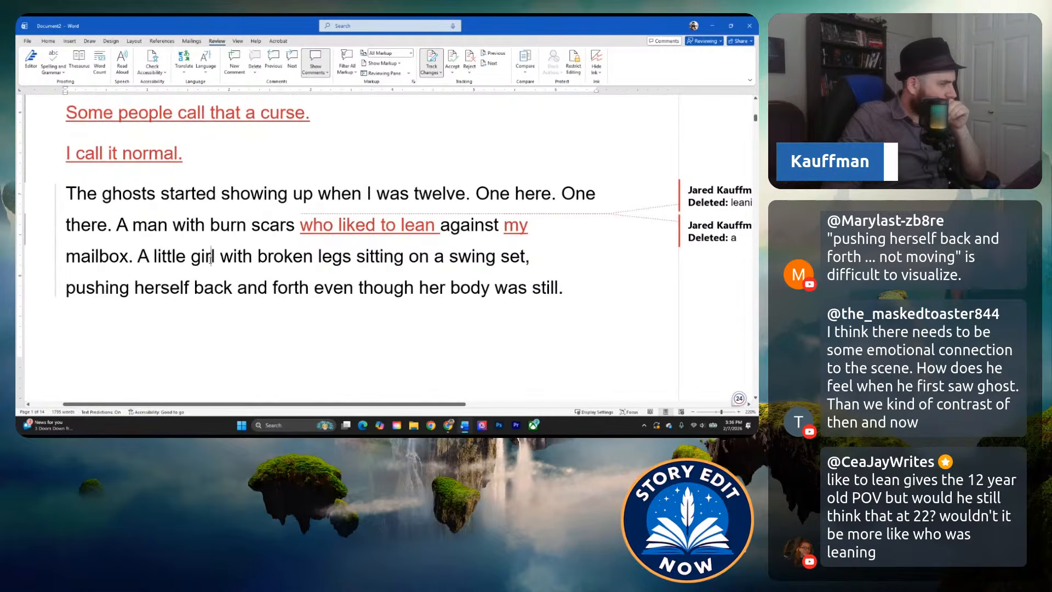
scroll(182, 261, "down", 1)
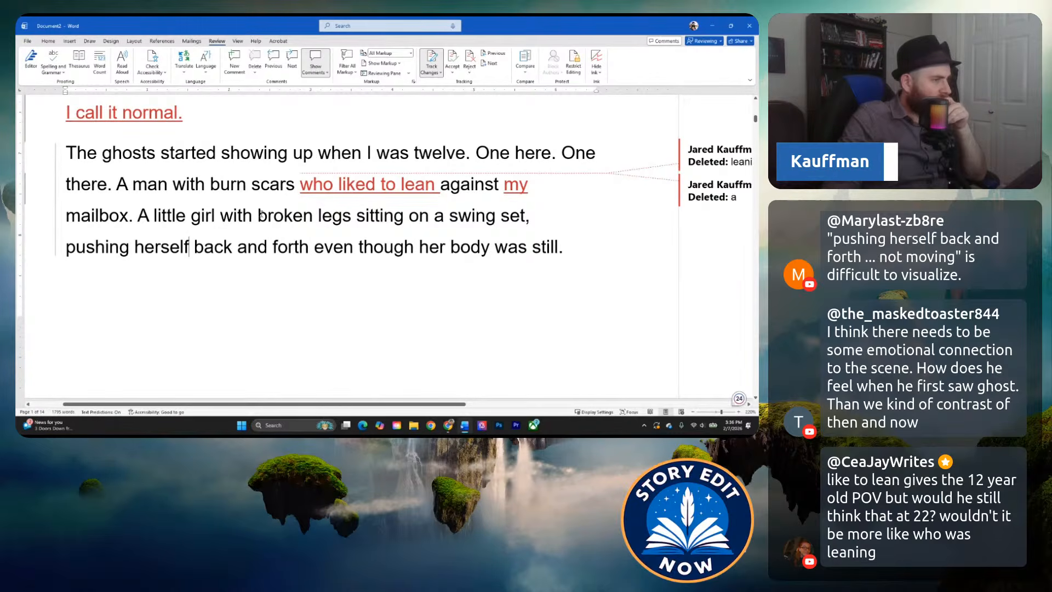
left_click_drag(259, 216, 334, 217)
right_click(333, 218)
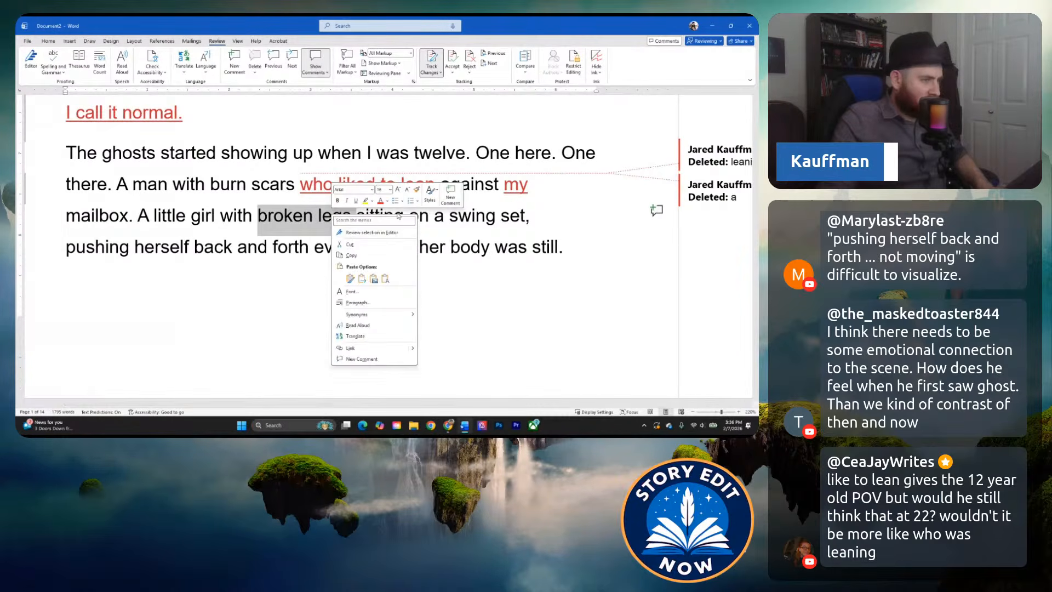
left_click(455, 195)
type("How do we know t")
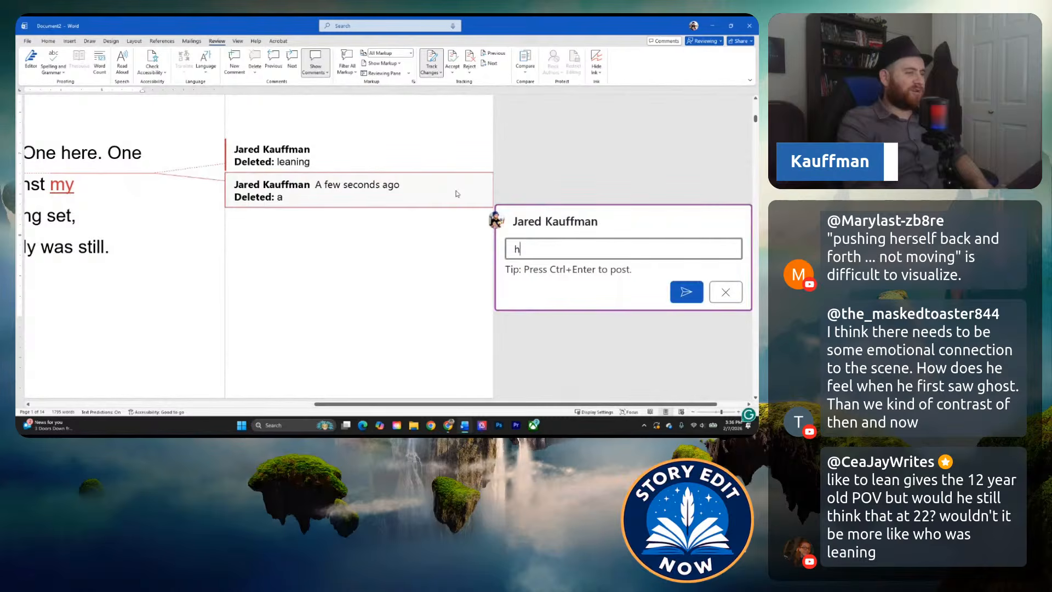
key("BackSpace")
type("he")
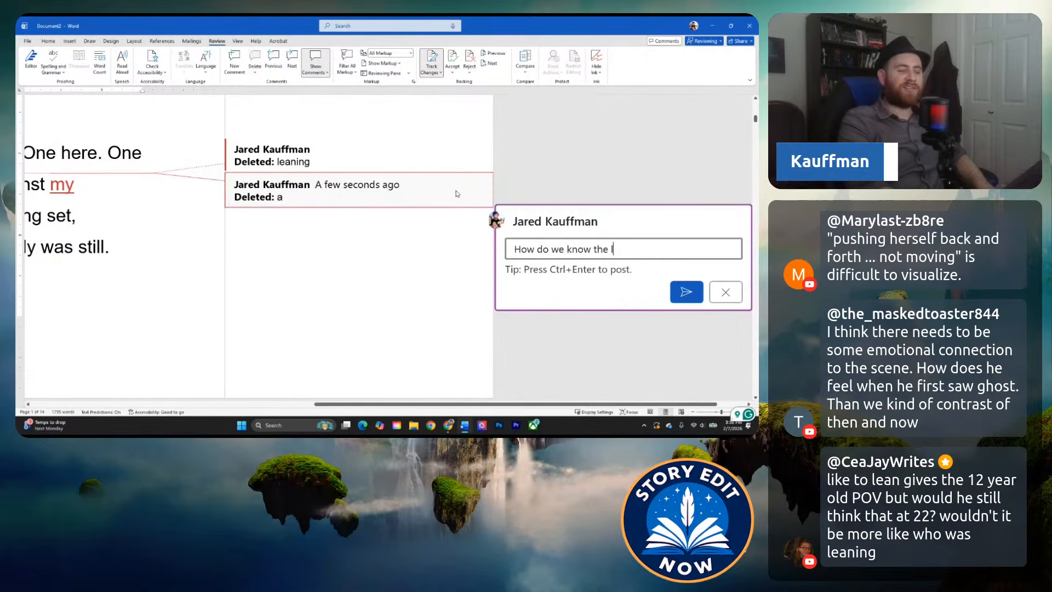
key("BackSpace")
key("BackSpace")
key("BackSpace")
type("her legs are broken. ")
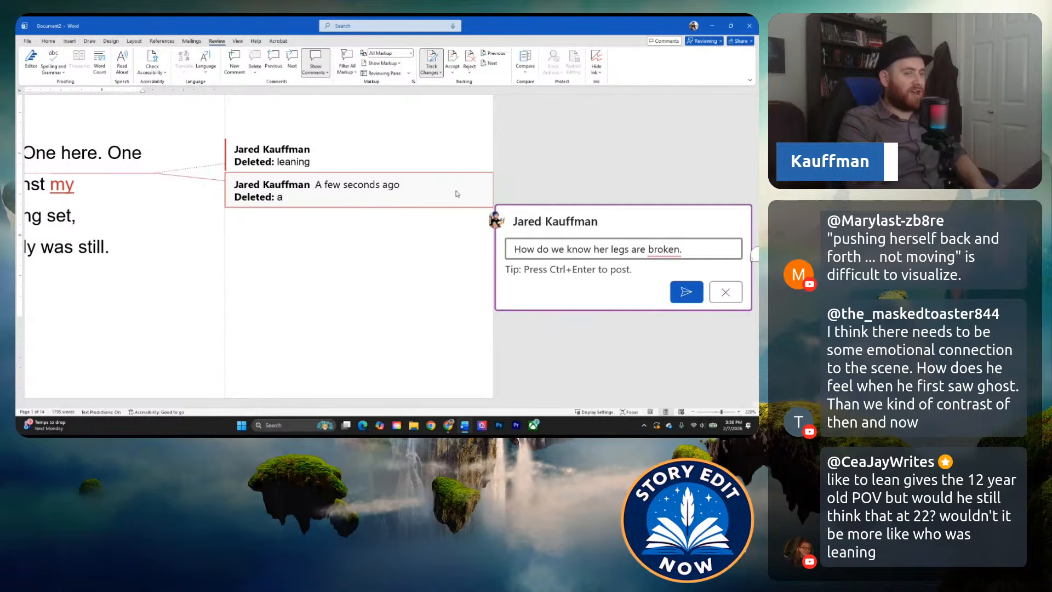
type("Tt works, but sli")
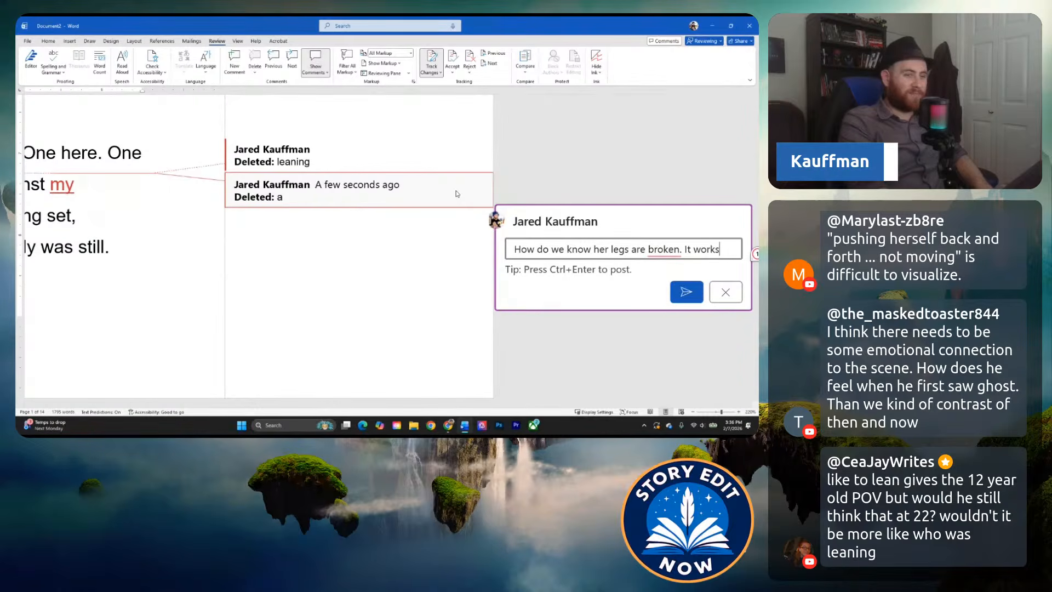
type("ghtly ha")
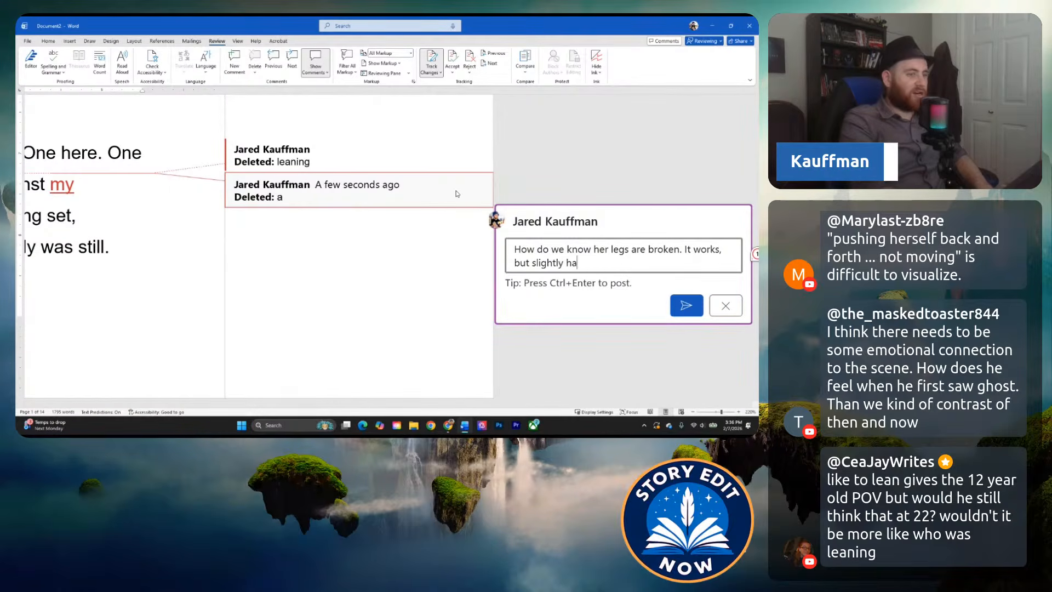
type("rd to visualize.")
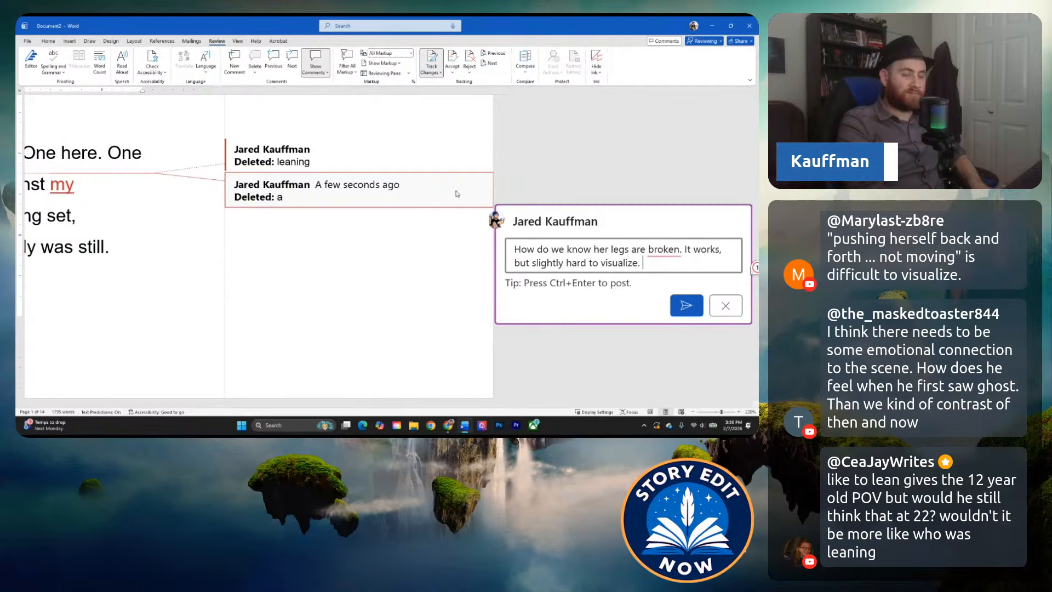
Complete the "broken legs" comment with "It works, but slightly hard to visualize." and post it.
key("ctrl+Return")
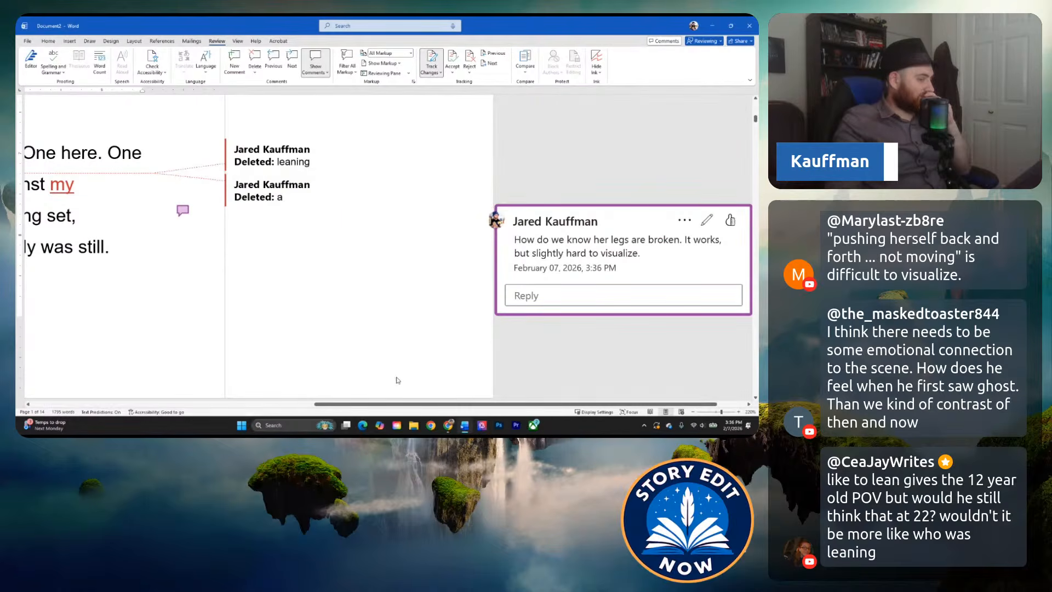
Post a comment at the end of the paragraph, on "still", reading "Recommend adding a third instance.".
left_click_drag(414, 404, 150, 400)
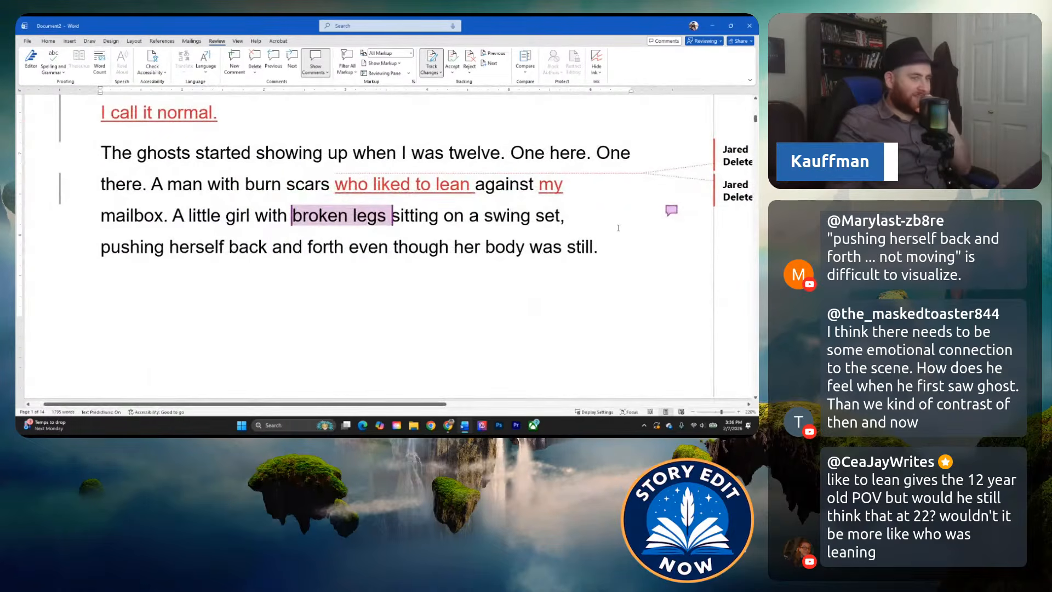
left_click(614, 249)
right_click(610, 249)
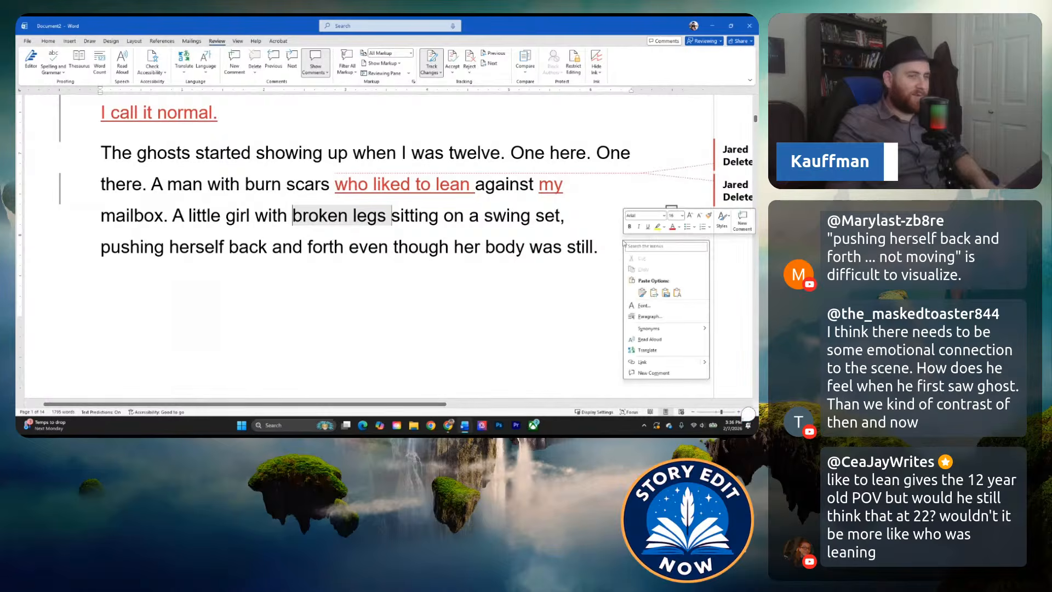
left_click(603, 247)
right_click(602, 246)
left_click(720, 228)
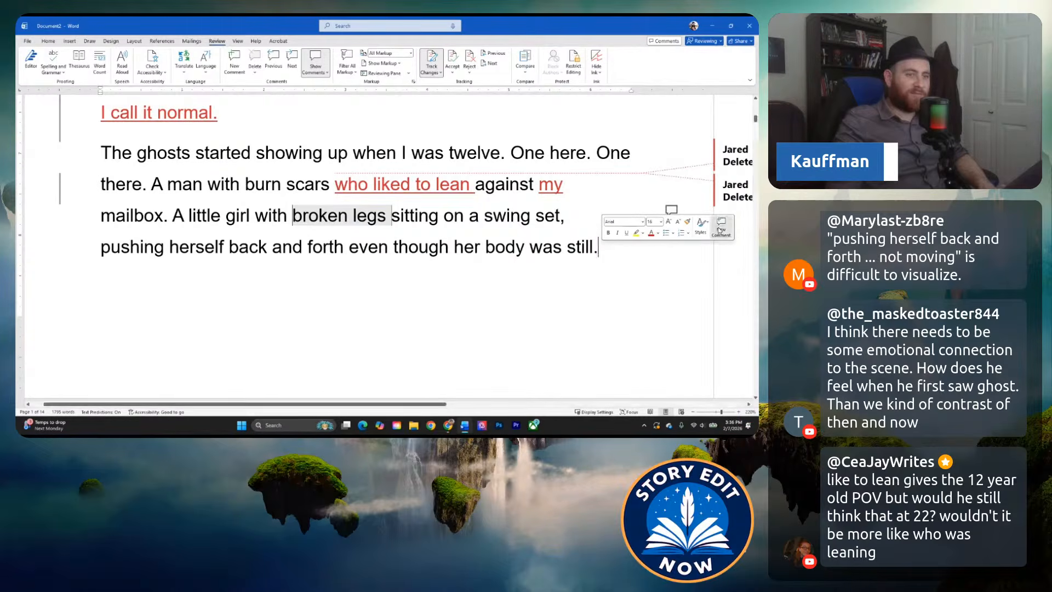
type("Recommen")
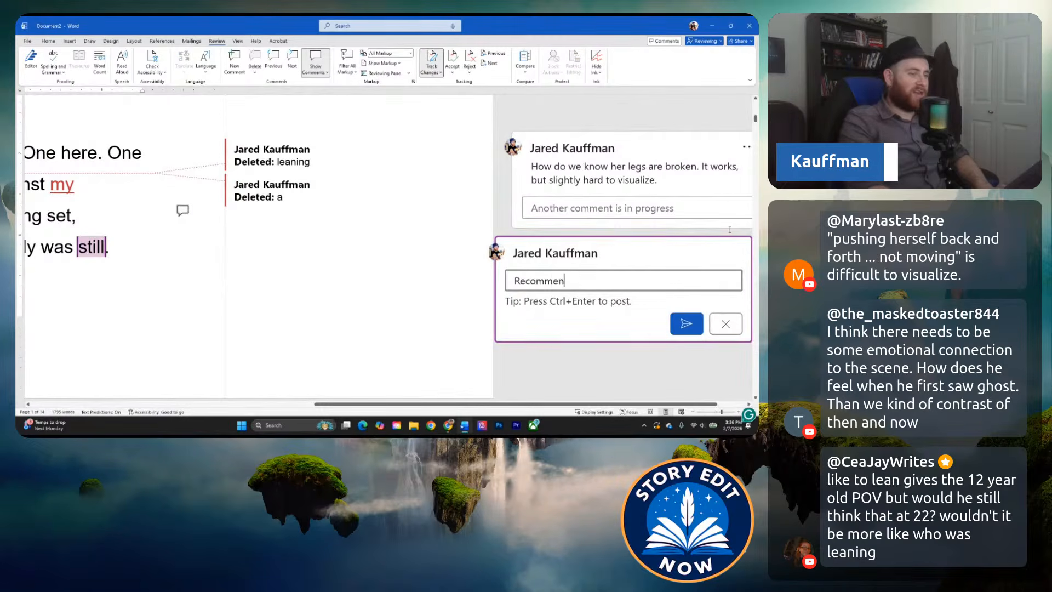
type("d adding a third")
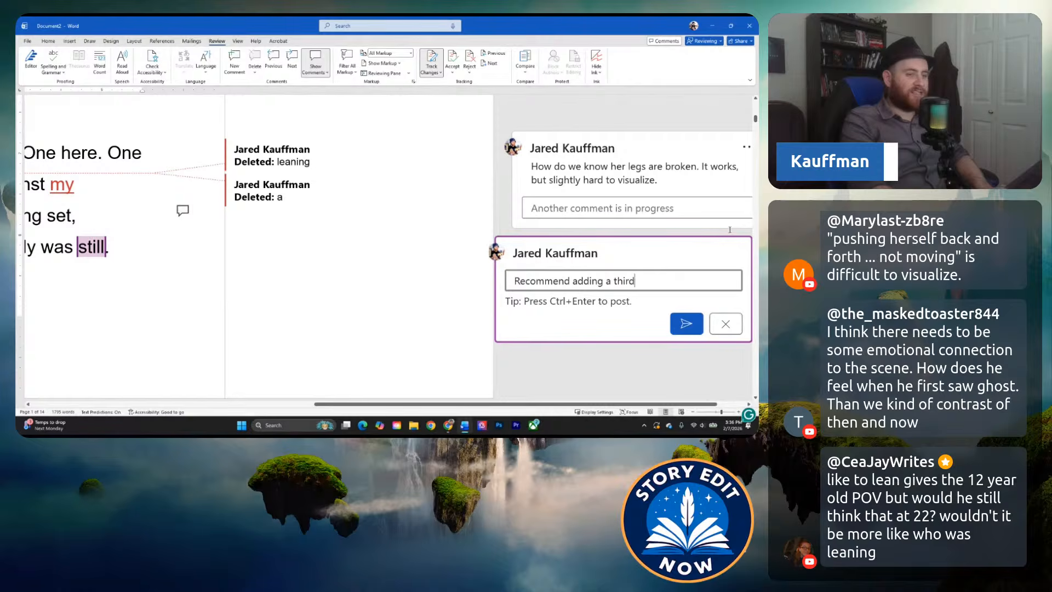
type(" instance.")
key("ctrl+Return")
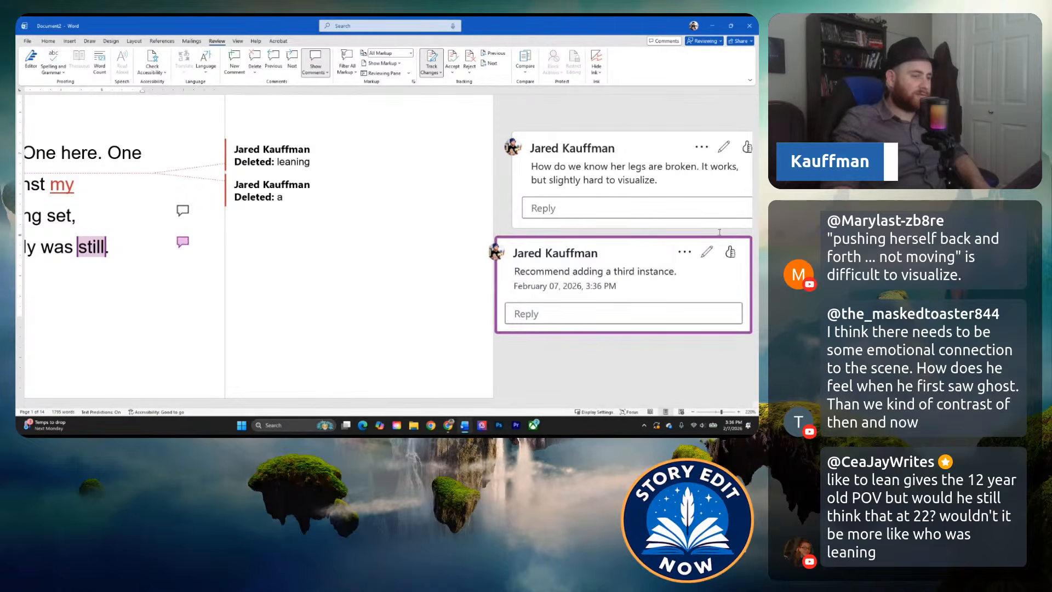
Reread the paragraph about the first ghosts together with the following page's lines starting at "I learned pretty quickly".
left_click_drag(518, 405, 247, 380)
scroll(248, 291, "up", 2)
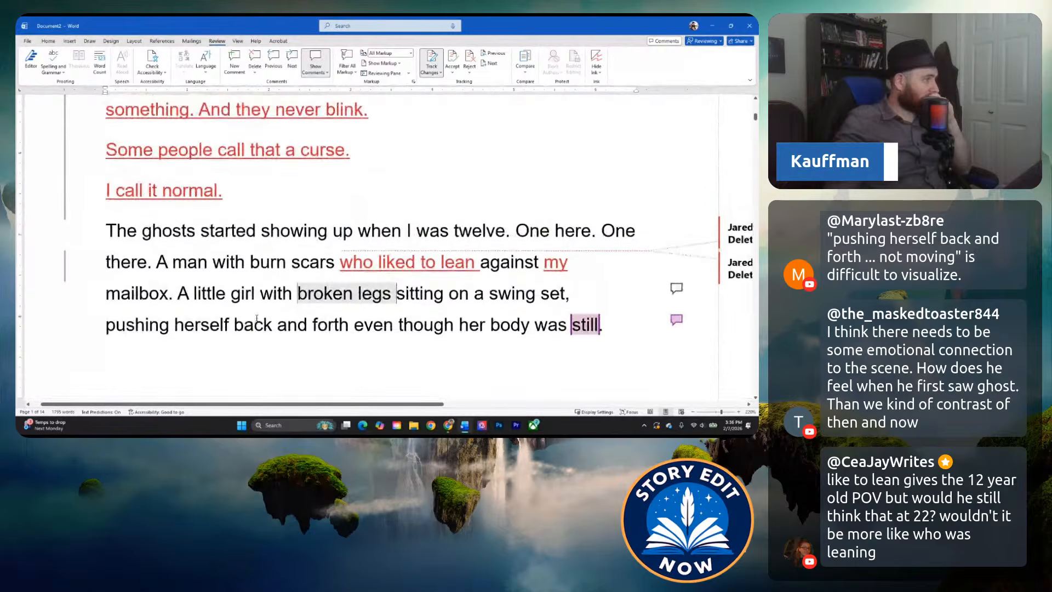
left_click(209, 255)
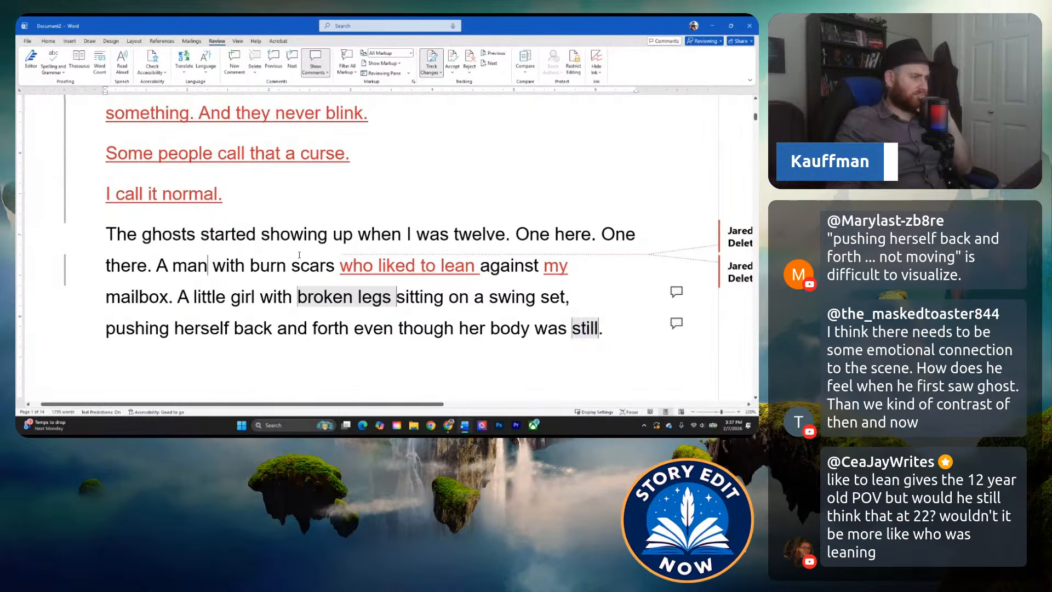
left_click(227, 236)
scroll(246, 242, "down", 6)
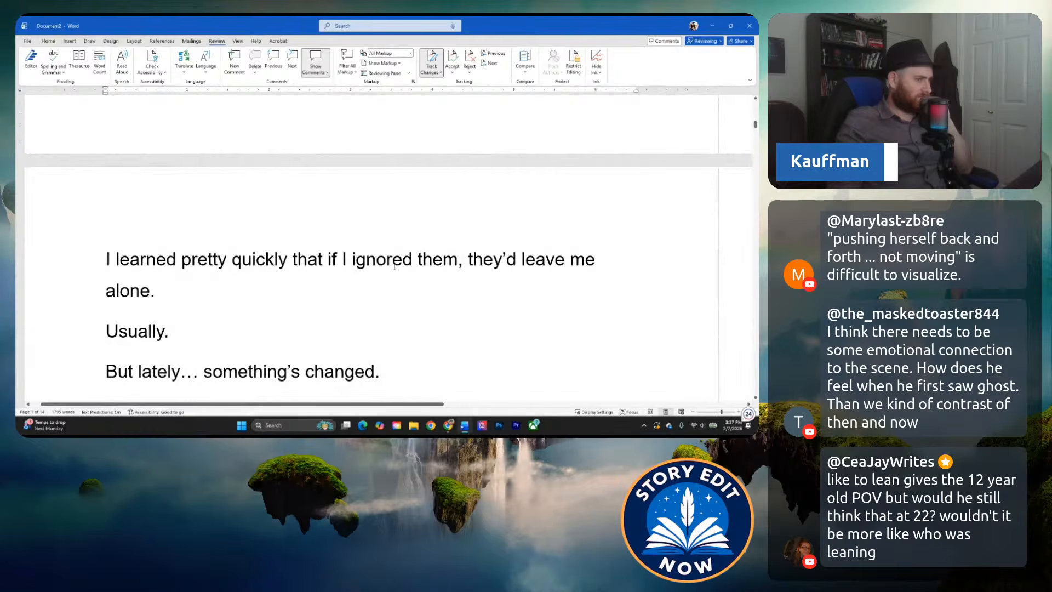
left_click(240, 258)
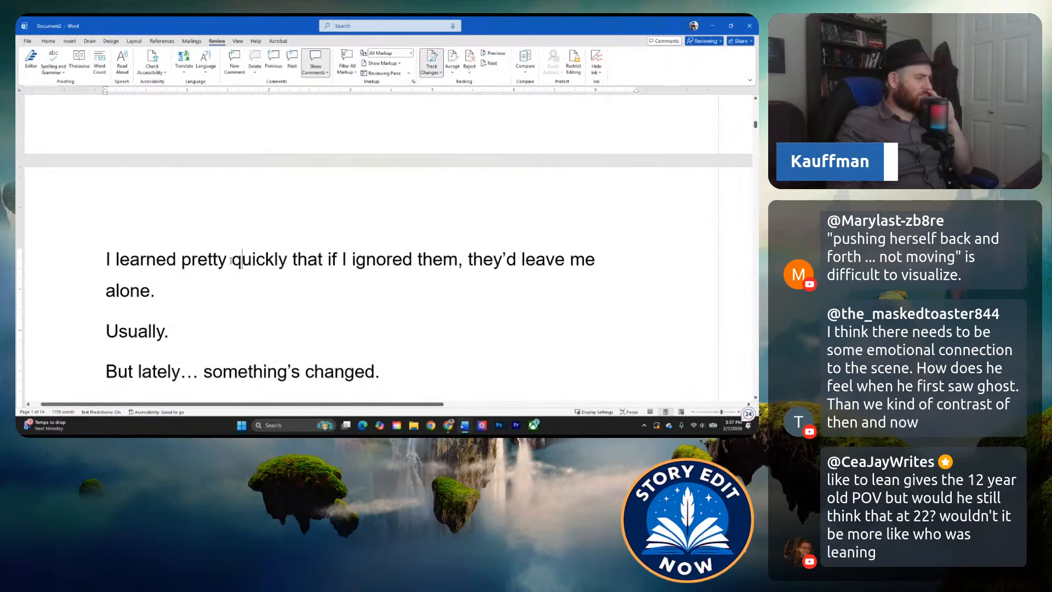
scroll(242, 256, "up", 6)
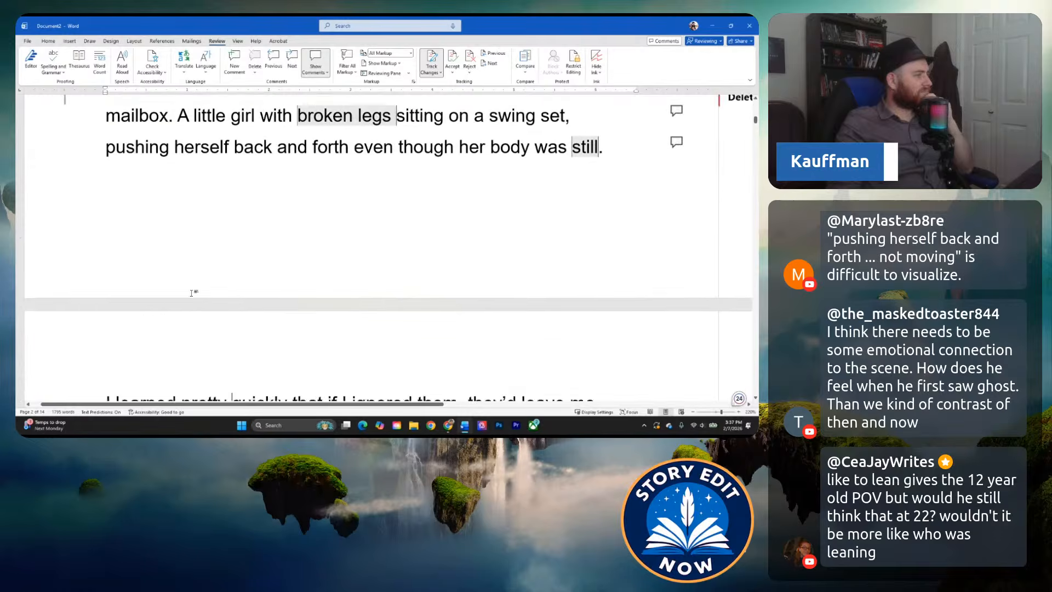
scroll(242, 256, "down", 6)
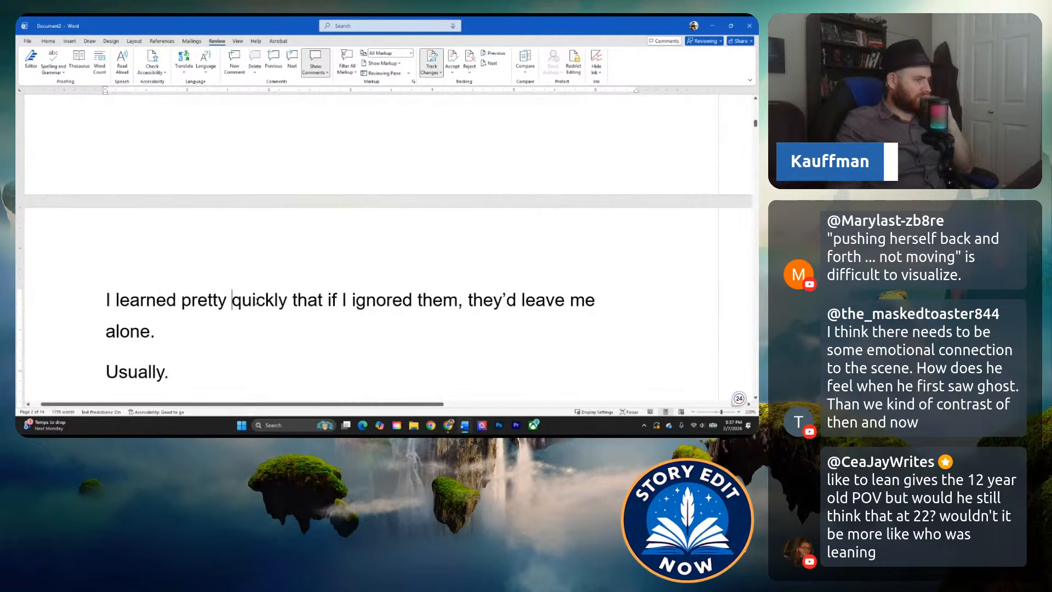
scroll(248, 300, "down", 2)
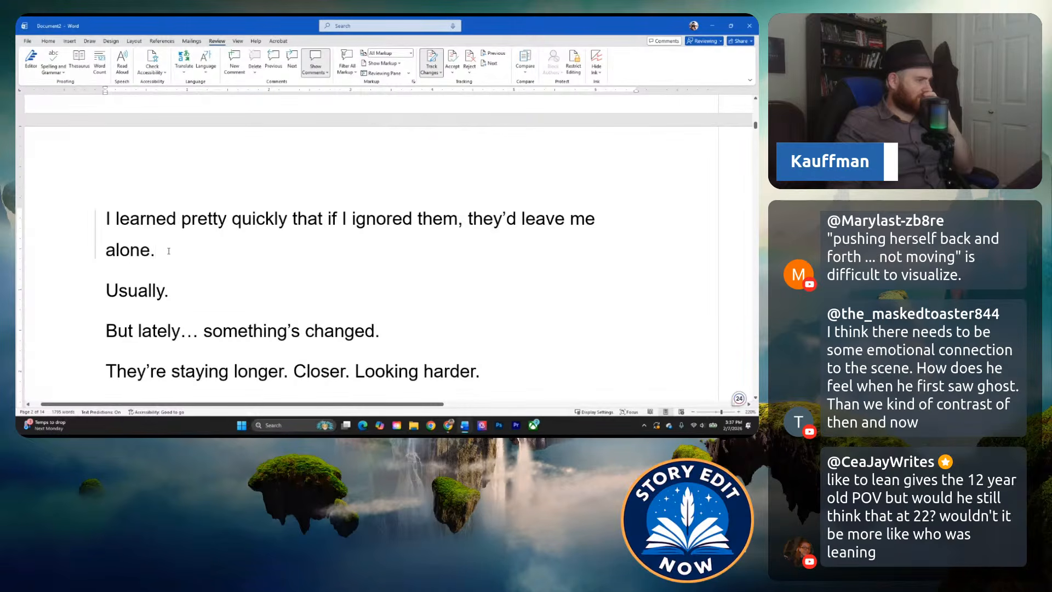
triple_click(150, 248)
scroll(183, 216, "up", 8)
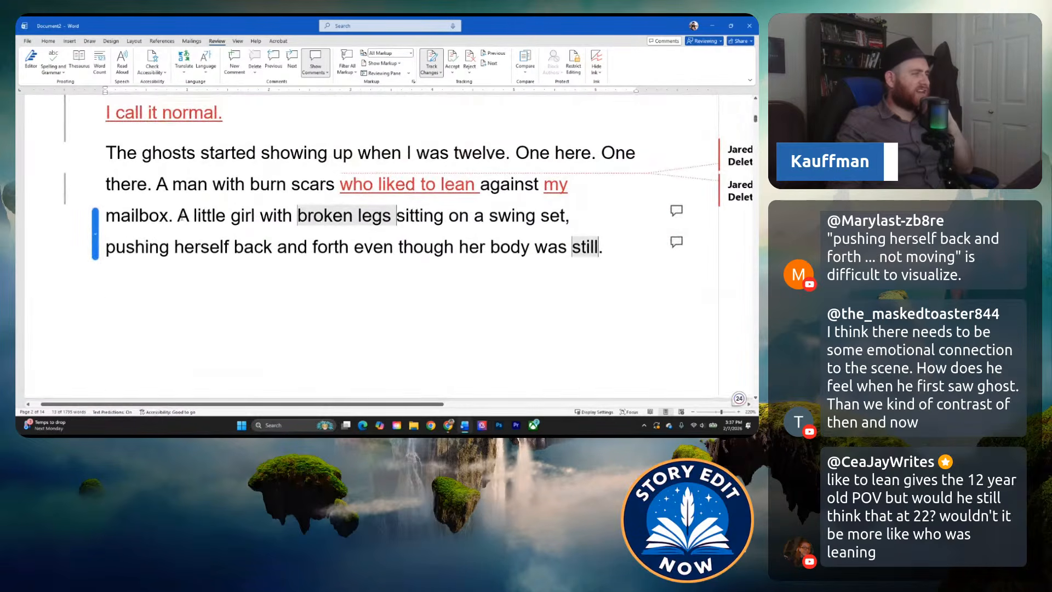
scroll(142, 210, "down", 8)
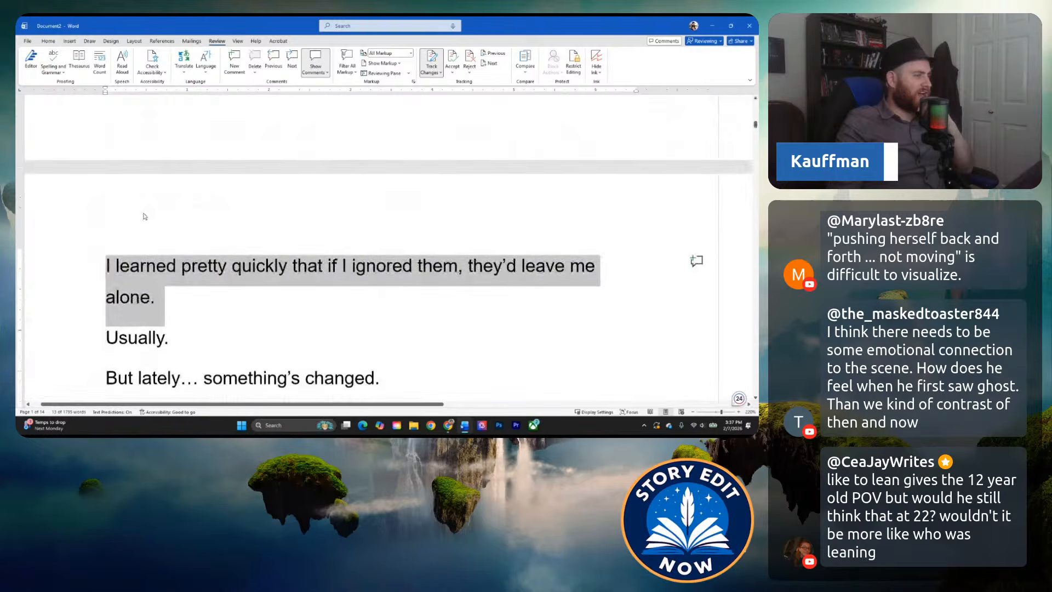
left_click(192, 258)
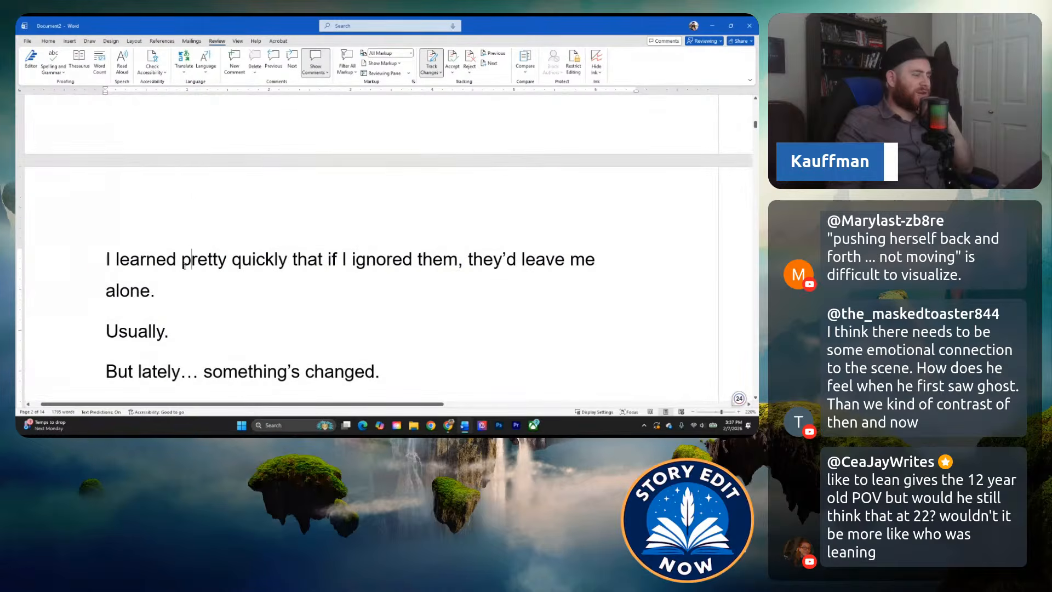
triple_click(167, 290)
right_click(236, 302)
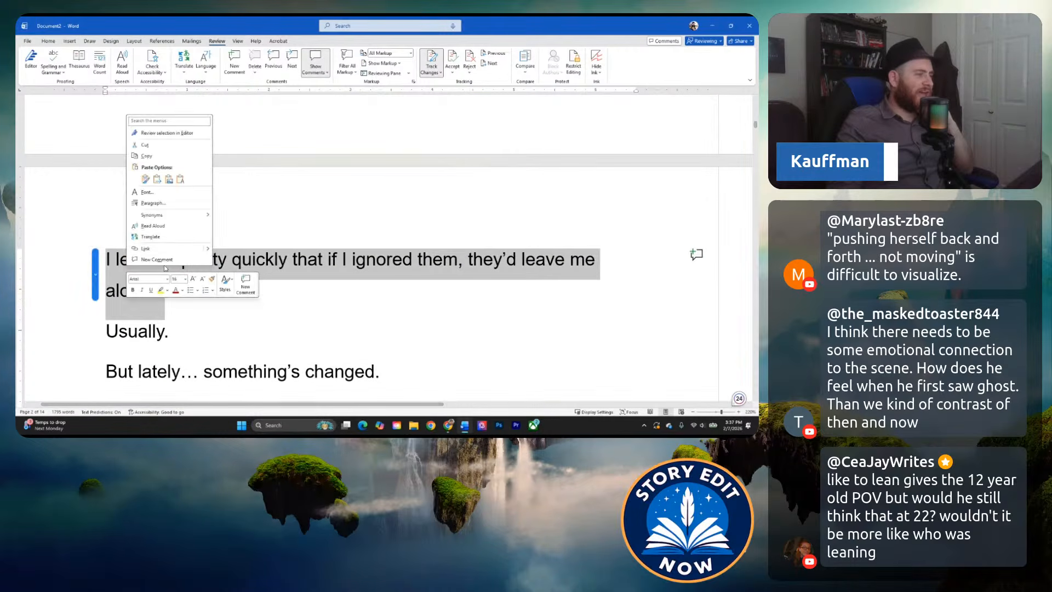
left_click(246, 283)
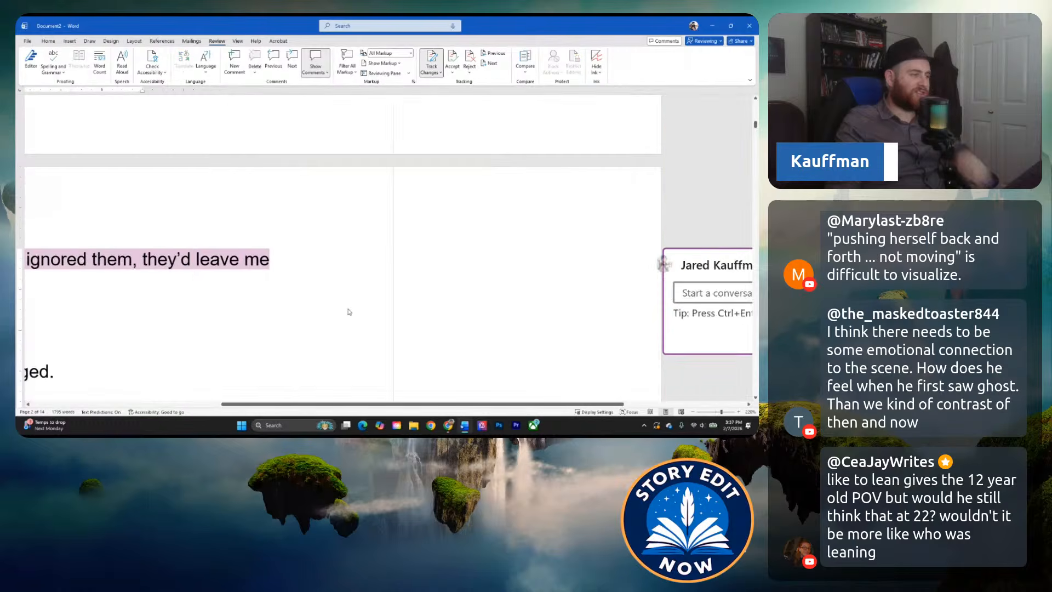
type("How did the chara")
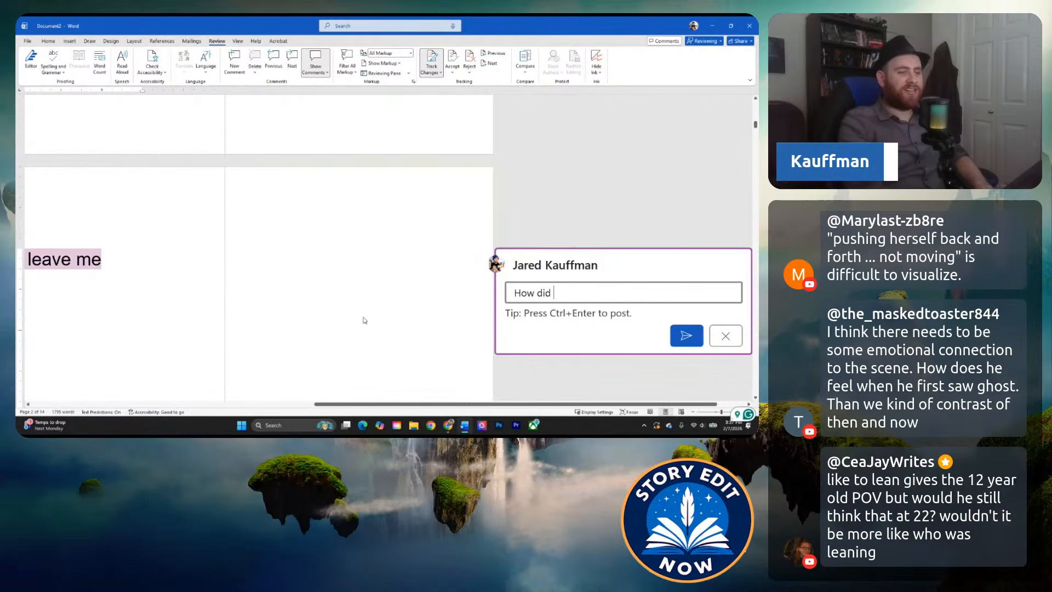
key("BackSpace")
key("BackSpace")
key("BackSpace")
key("BackSpace")
key("BackSpace")
key("BackSpace")
key("BackSpace")
key("BackSpace")
key("BackSpace")
key("BackSpace")
key("BackSpace")
key("BackSpace")
key("BackSpace")
key("BackSpace")
key("BackSpace")
key("BackSpace")
key("BackSpace")
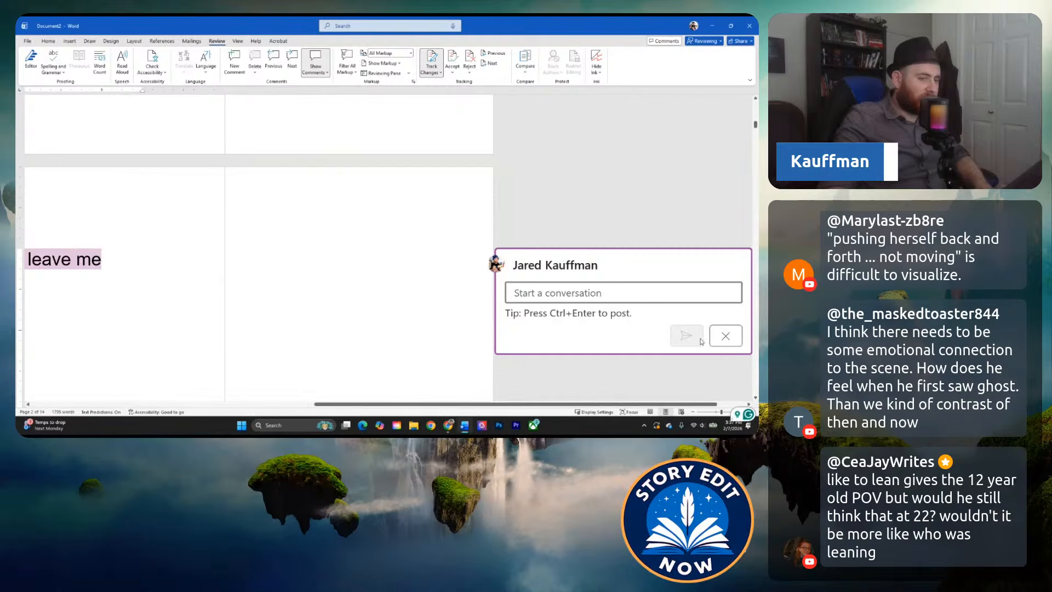
left_click(726, 335)
Open a new comment covering the passage about the first ghosts through "they'd leave me alone.".
left_click_drag(349, 404, 325, 404)
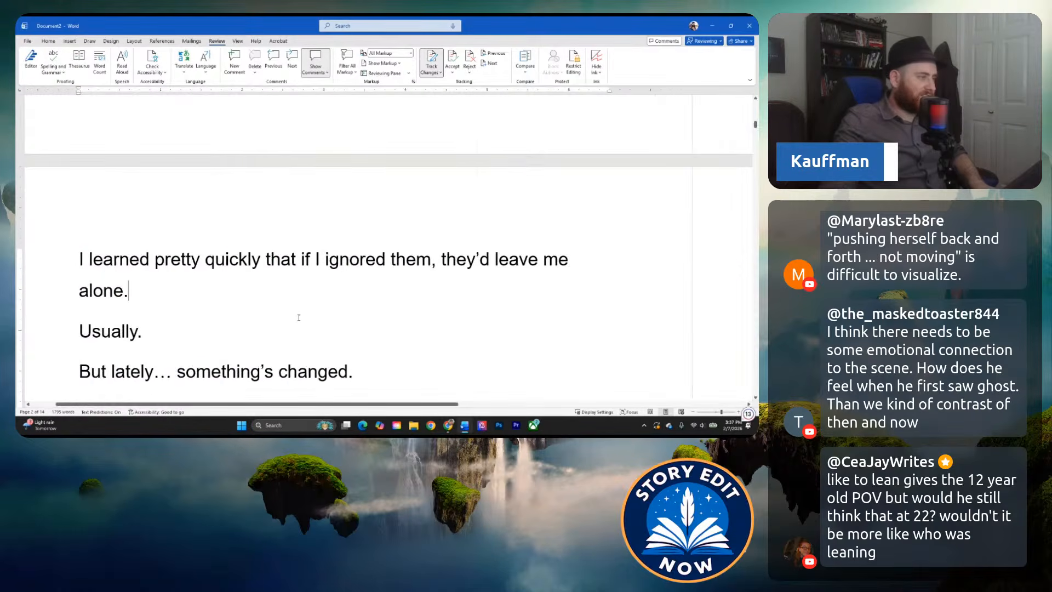
scroll(272, 312, "down", 4)
left_click_drag(143, 290, 90, 138)
left_click(214, 124)
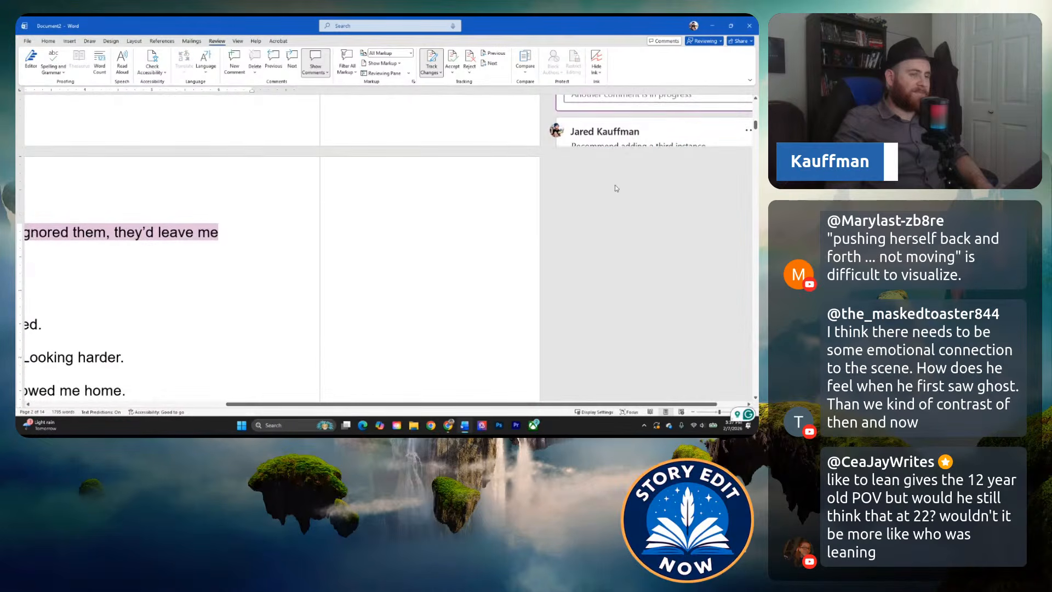
scroll(625, 219, "down", 2)
scroll(625, 235, "up", 5)
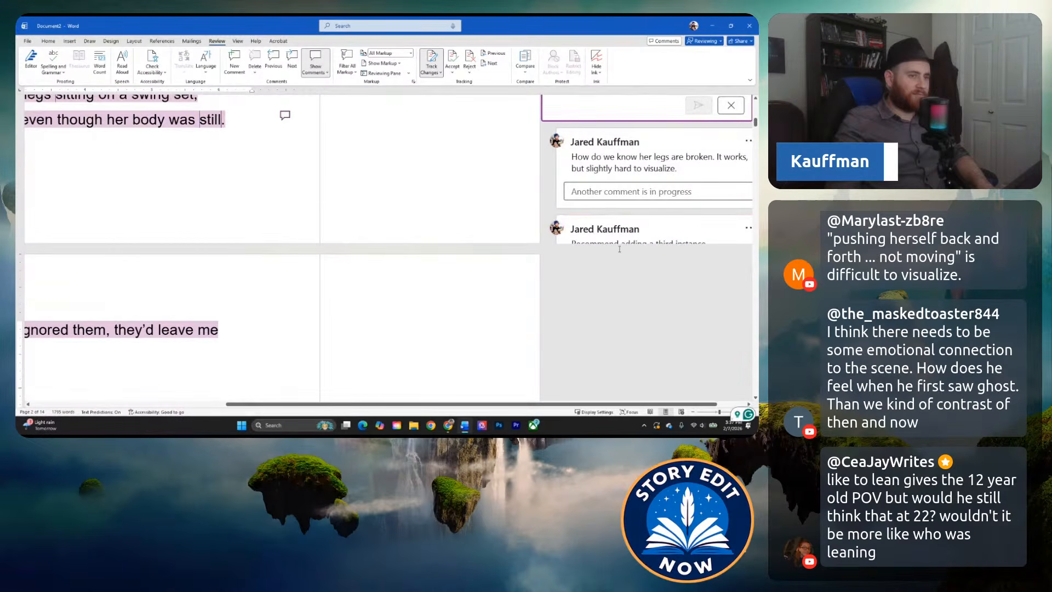
scroll(620, 250, "up", 3)
scroll(603, 224, "down", 2)
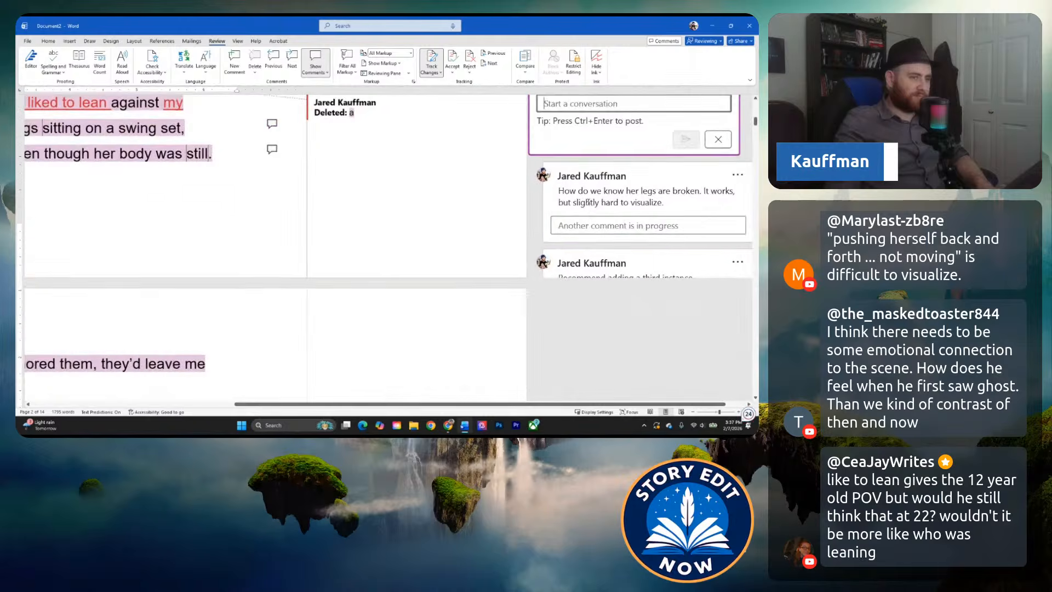
scroll(588, 202, "down", 2)
scroll(575, 165, "up", 3)
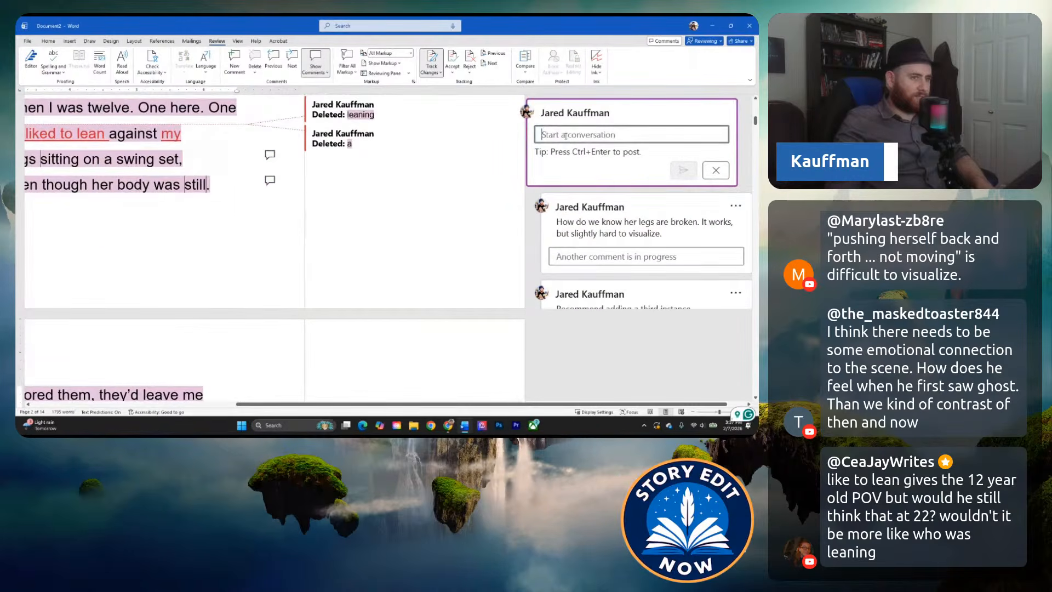
Write "How did the ghosts make him FEEL originally when they first started showing up?" in the new comment.
type("How did")
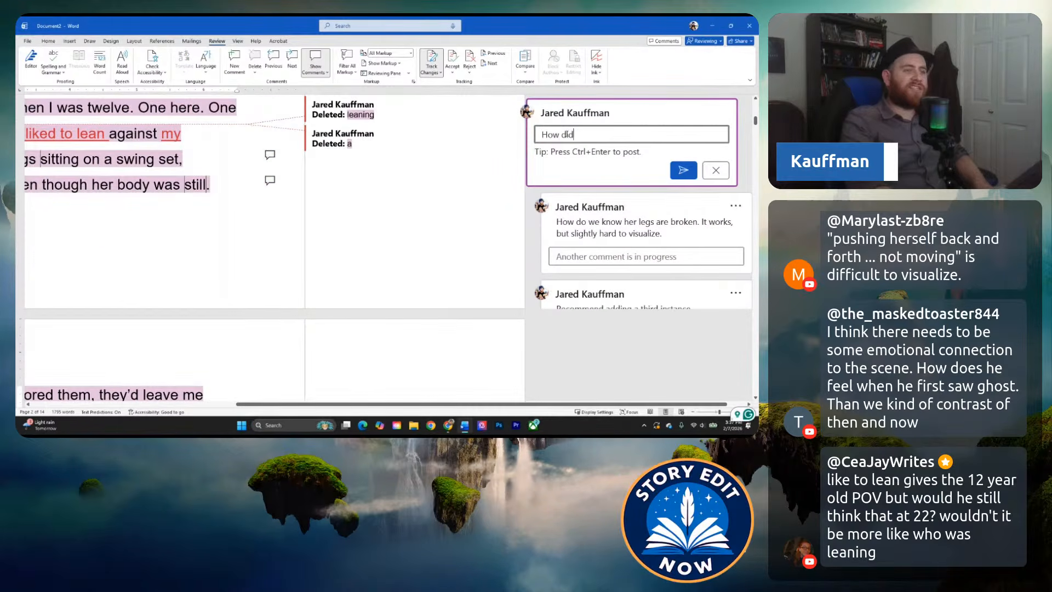
type(" the ghosts make ih")
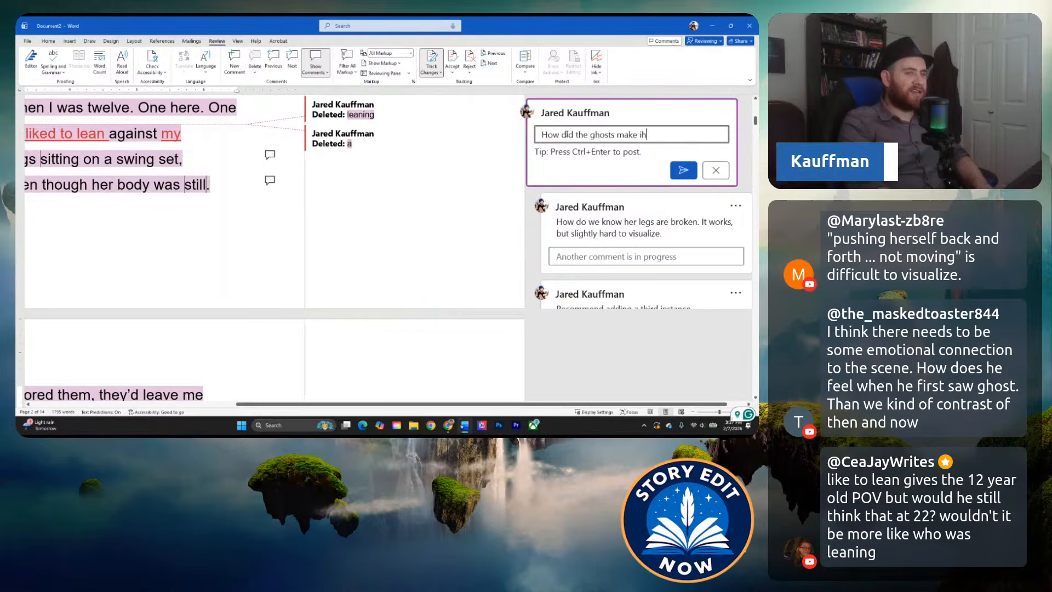
key("BackSpace")
key("BackSpace")
type("him FEEL ")
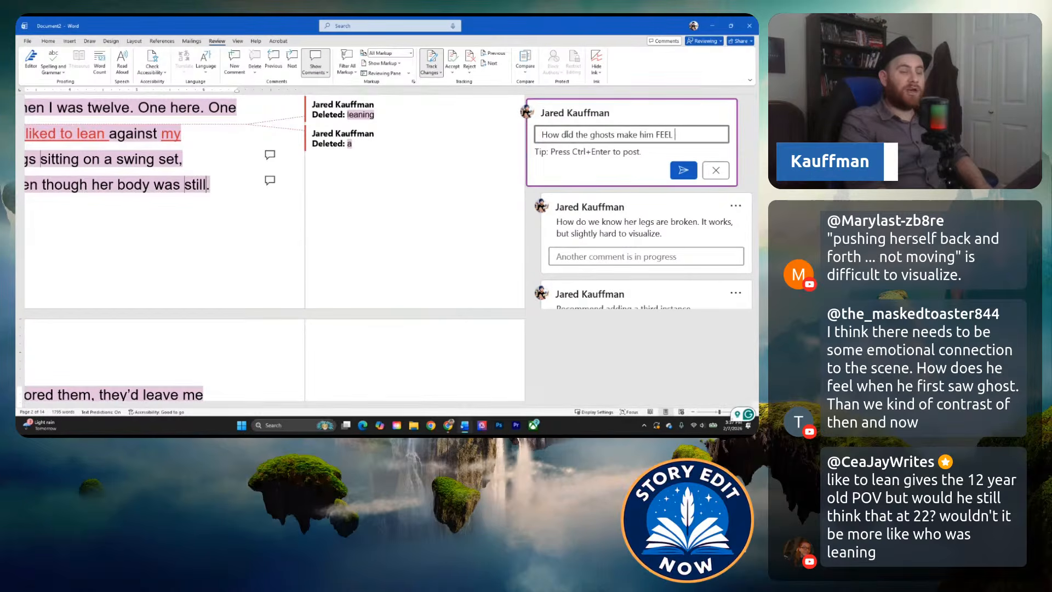
type("originally as a")
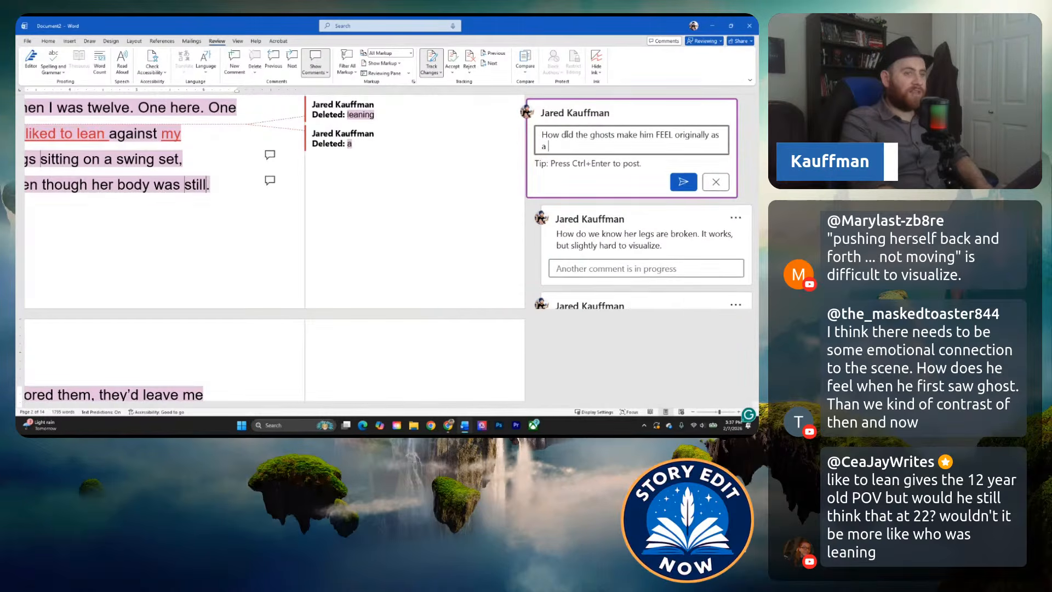
key("BackSpace")
key("BackSpace")
key("BackSpace")
key("BackSpace")
key("BackSpace")
type("when they ")
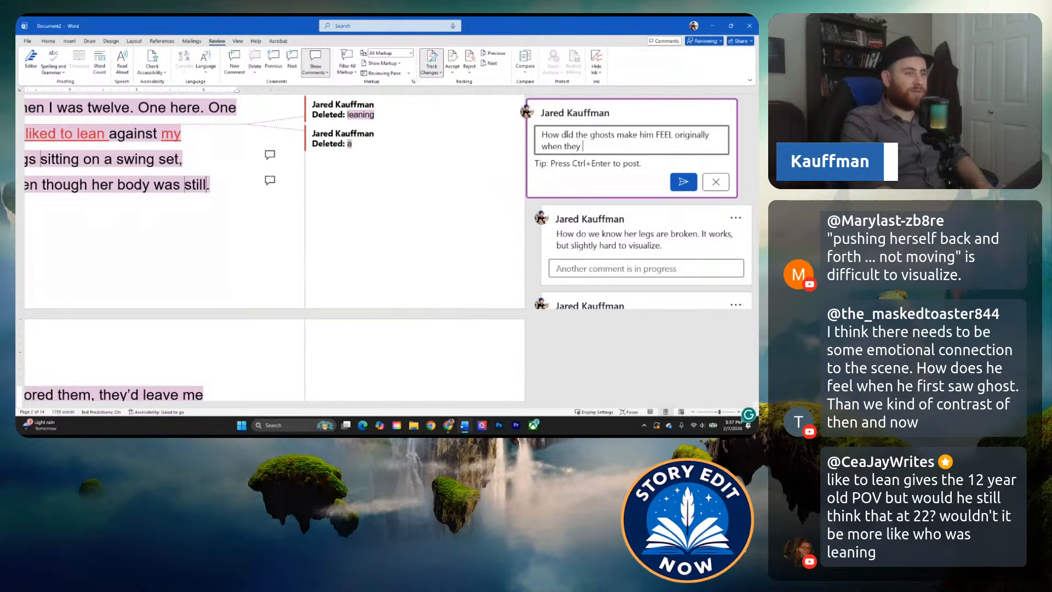
type("first started show")
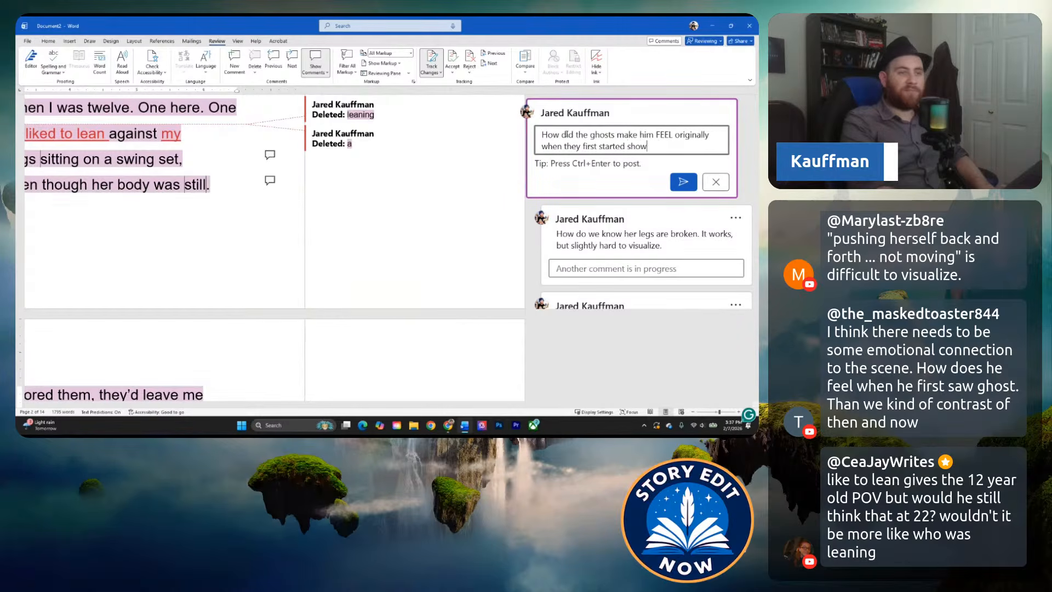
type("ing up? ")
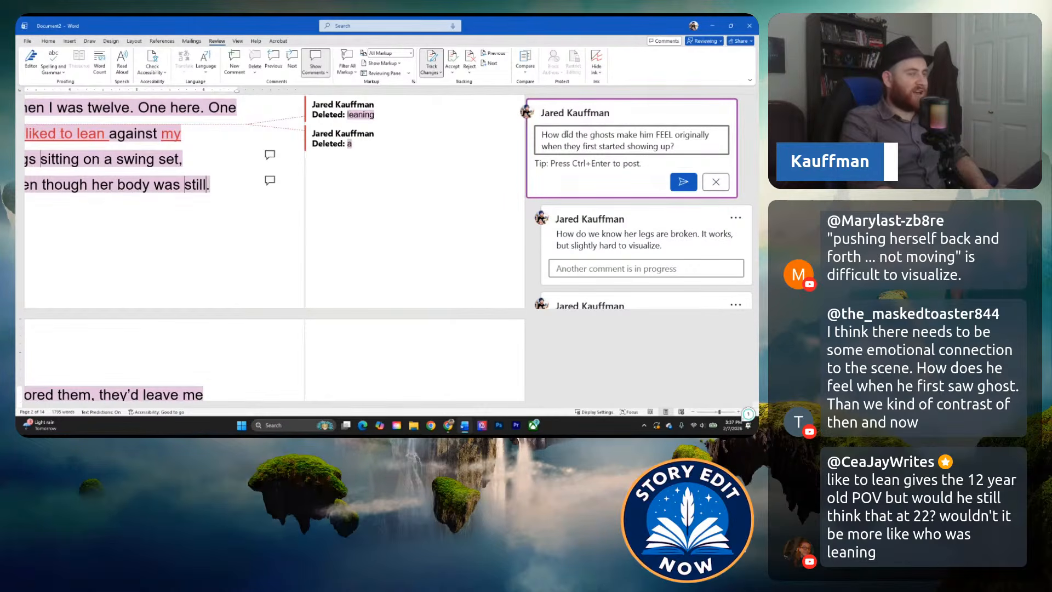
type("You can ")
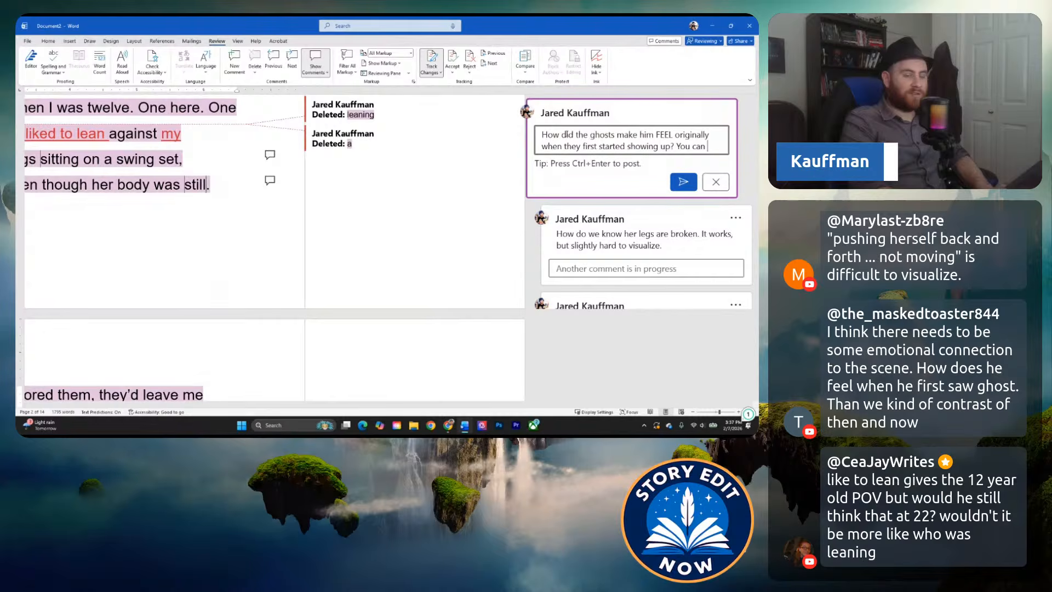
type("add his fe ")
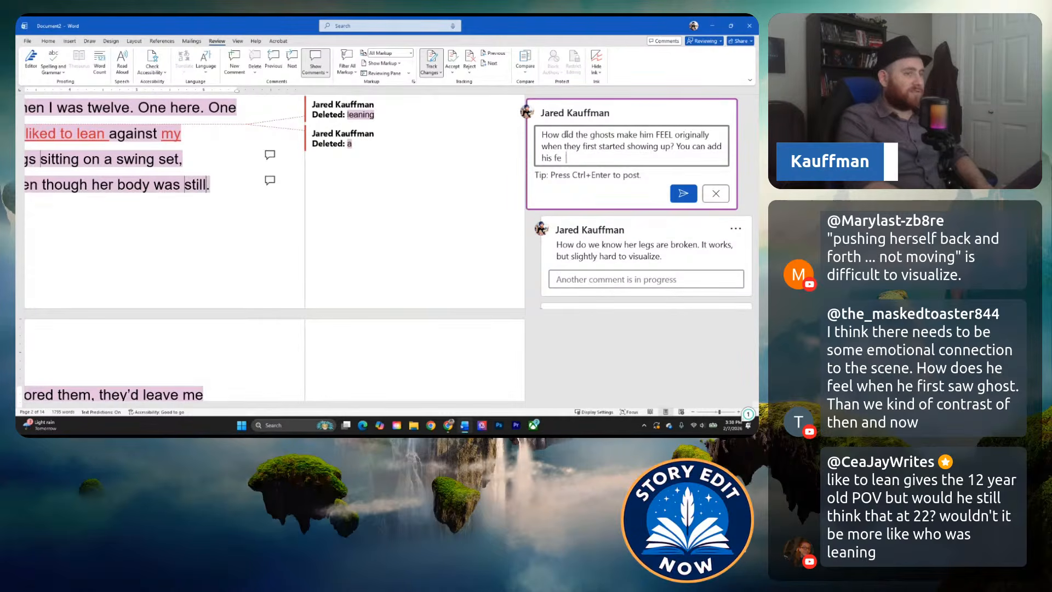
type("elings after each")
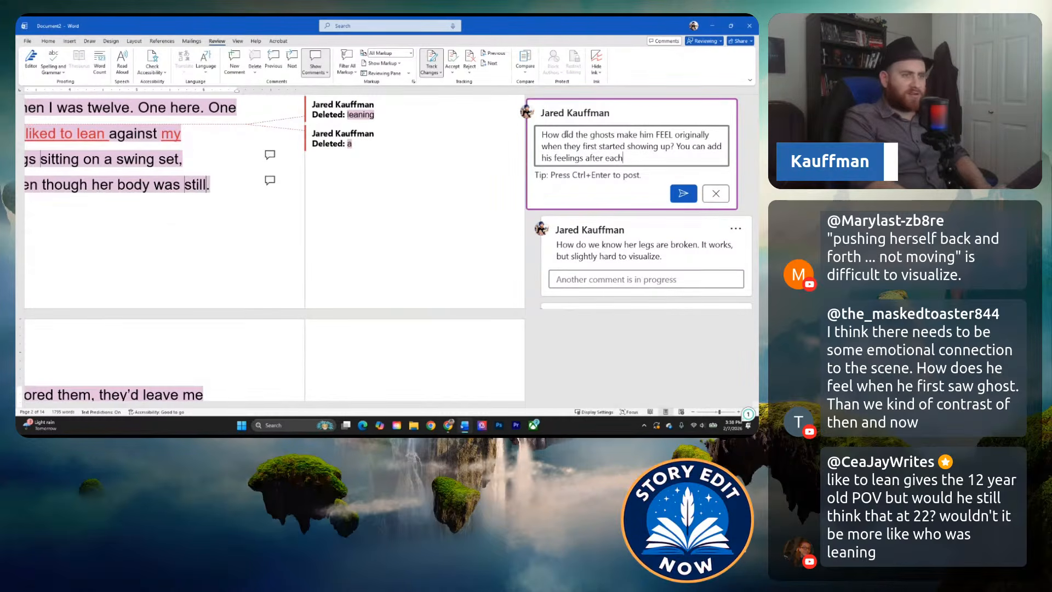
type(" instance or stick to")
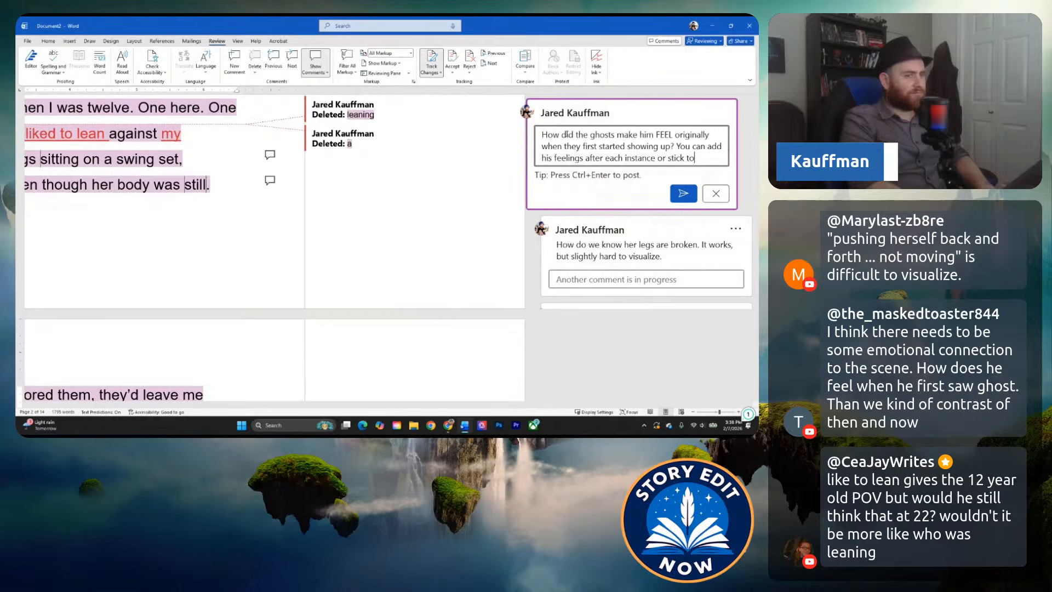
type(" the overal")
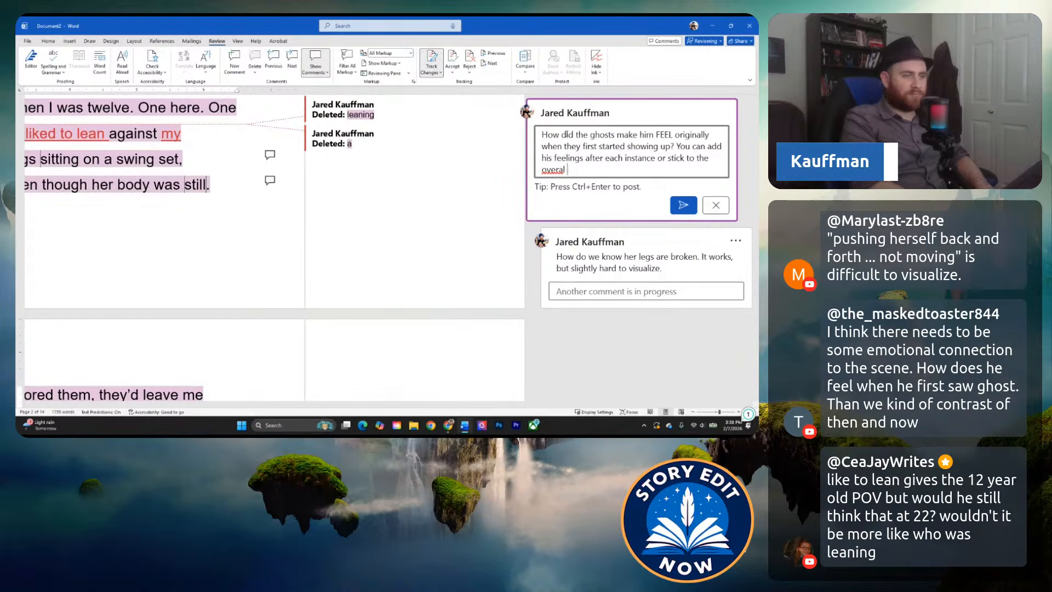
Add "You can add his feelings after each instance or stick to the overall sentiment." to the comment and post it.
key("BackSpace")
type("l sentiment.")
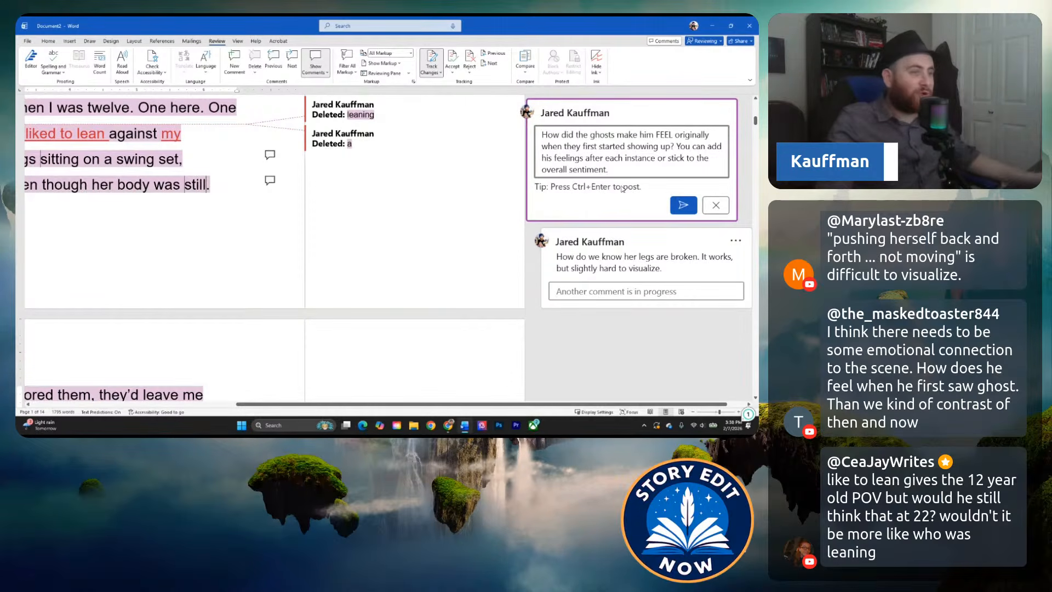
left_click(683, 206)
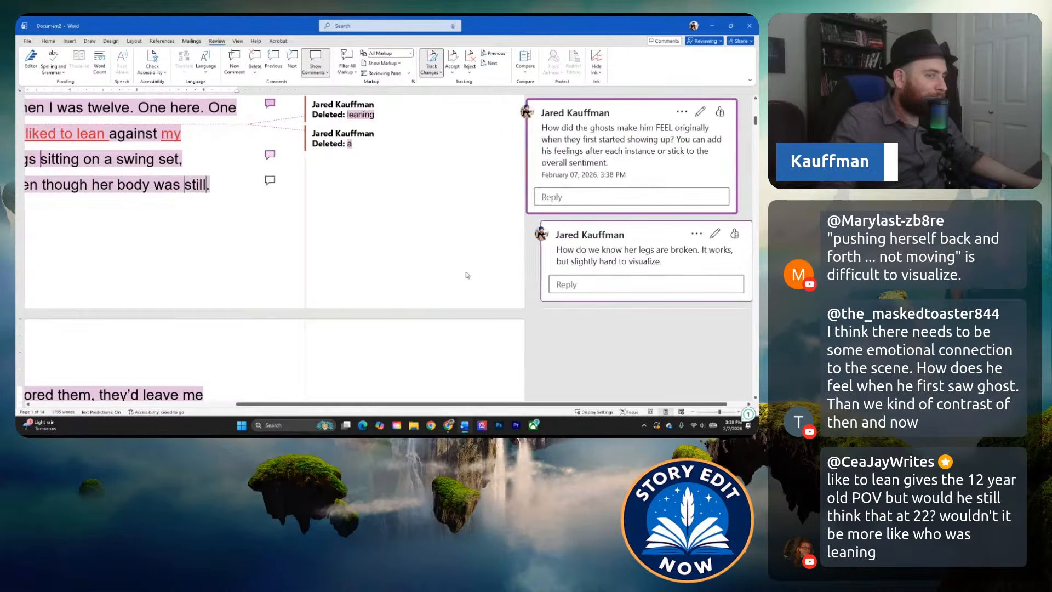
Delete the one-word paragraph "Usually." before "But lately… something's changed.".
left_click_drag(386, 405, 159, 404)
scroll(277, 284, "down", 3)
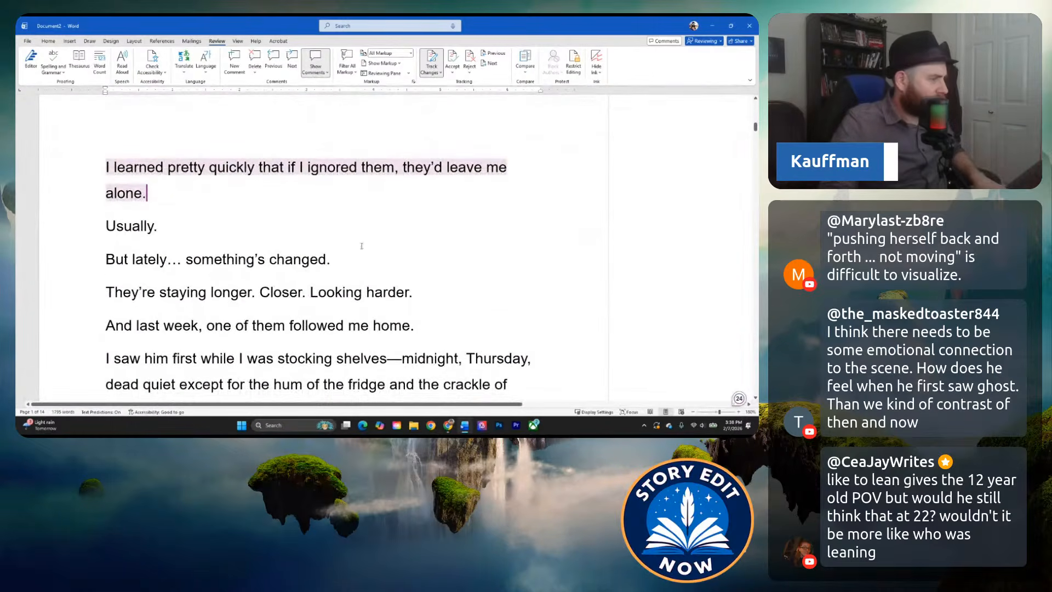
scroll(385, 236, "up", 2)
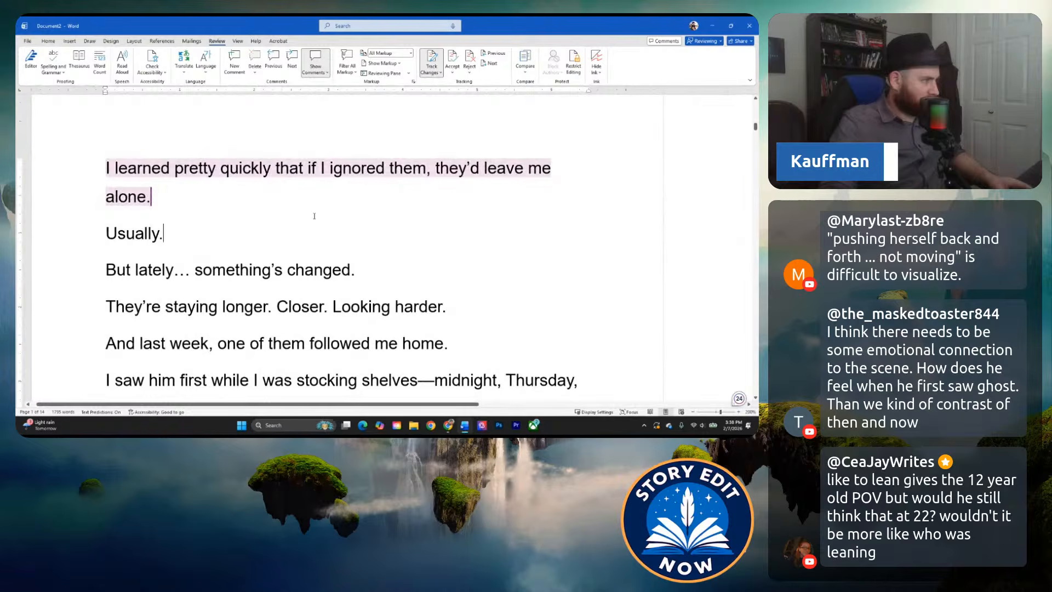
left_click(165, 222)
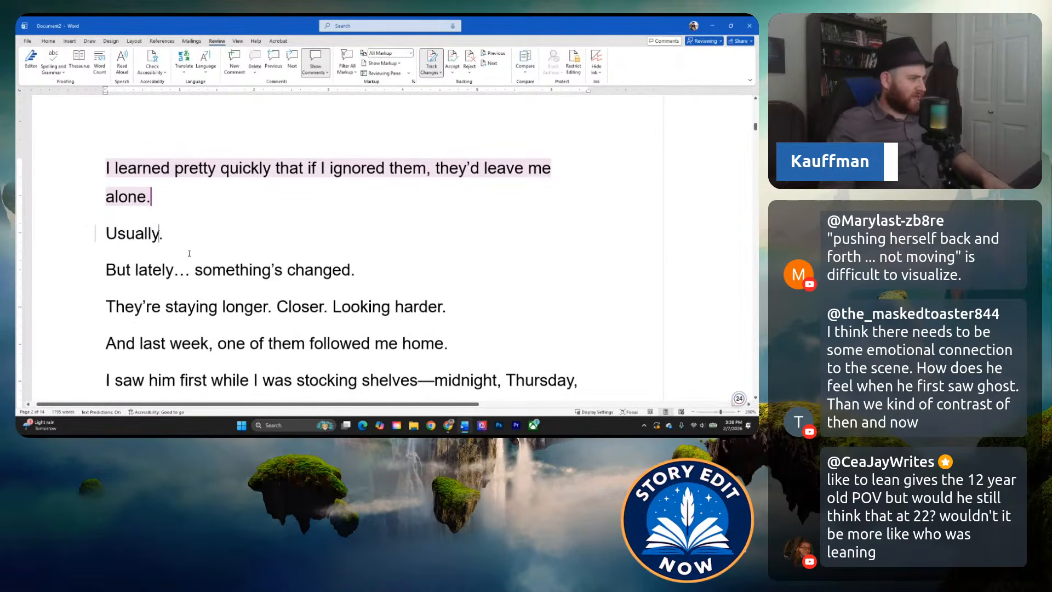
left_click(208, 269)
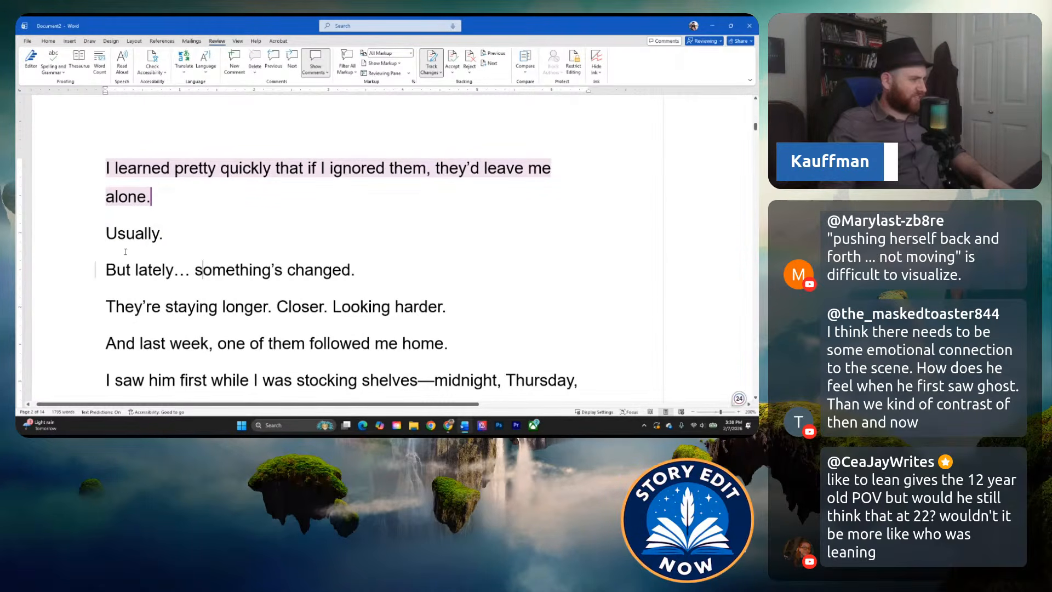
left_click(153, 235)
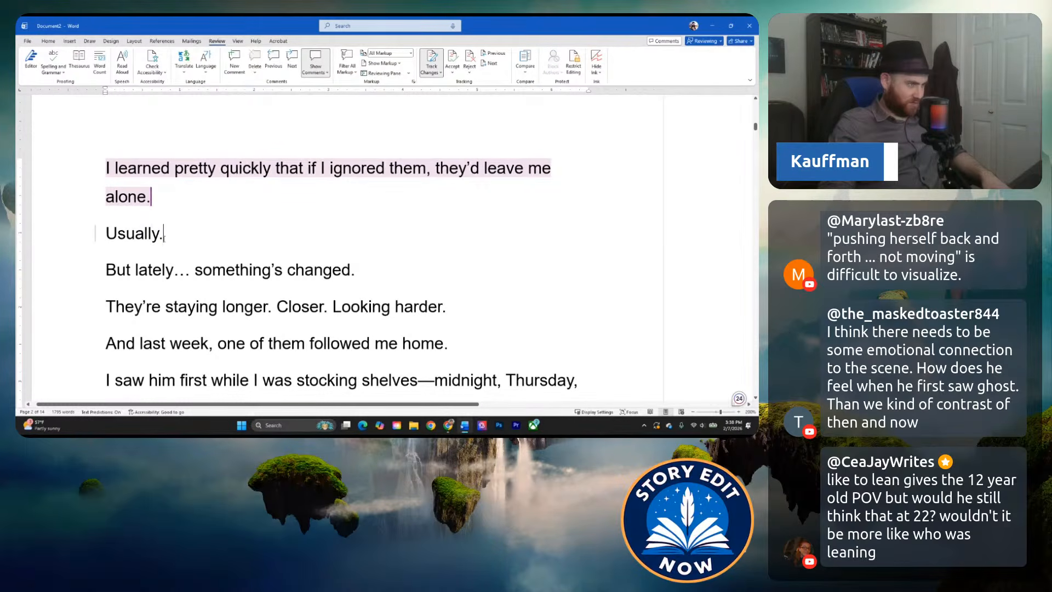
triple_click(163, 235)
key("Delete")
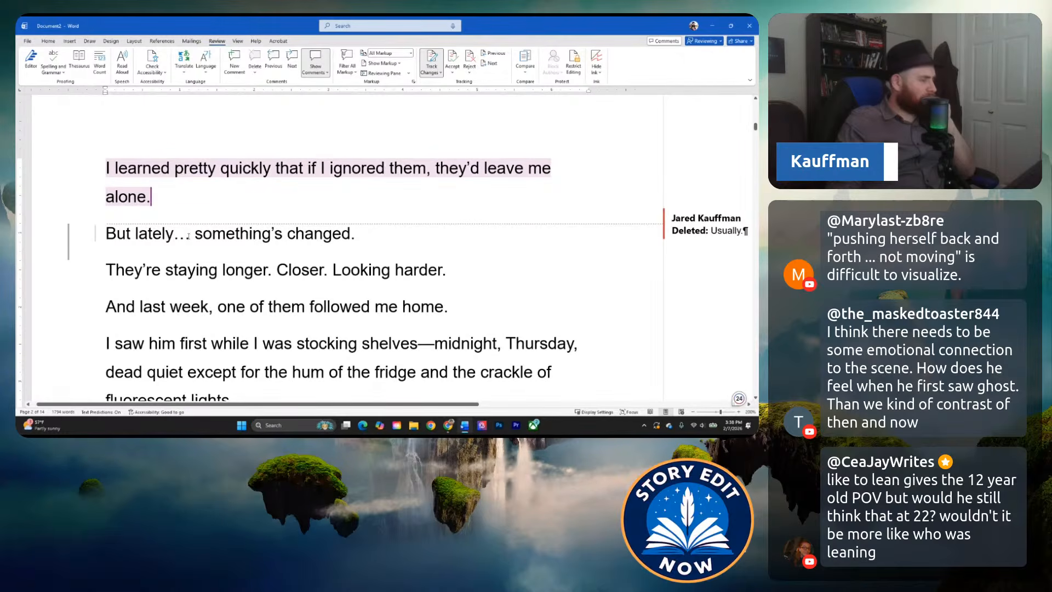
Examine the ellipsis in "But lately… something's changed." and read the short lines that follow it.
double_click(186, 236)
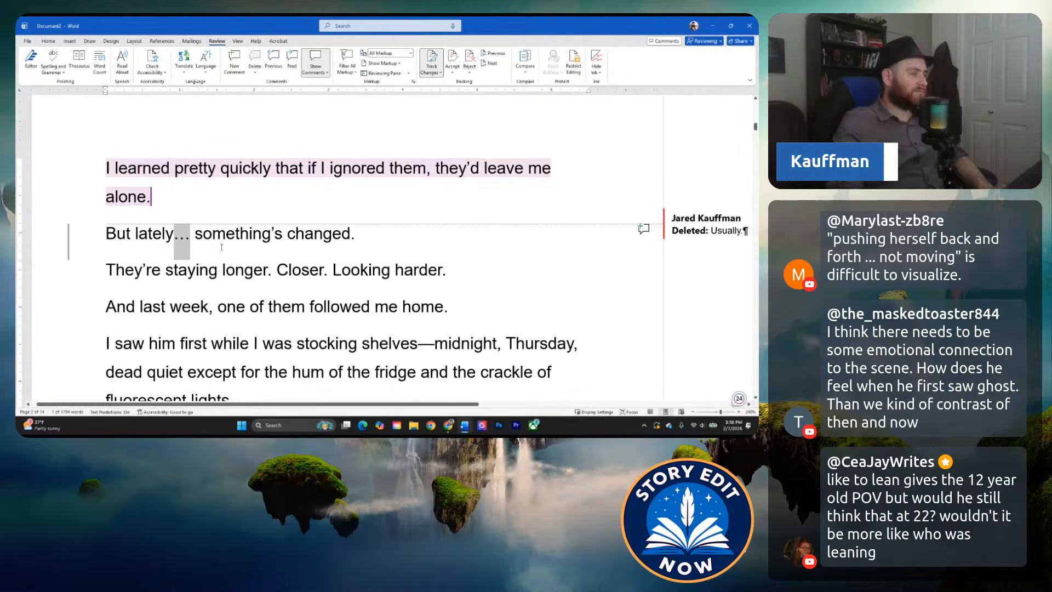
left_click(213, 248)
scroll(193, 252, "down", 1)
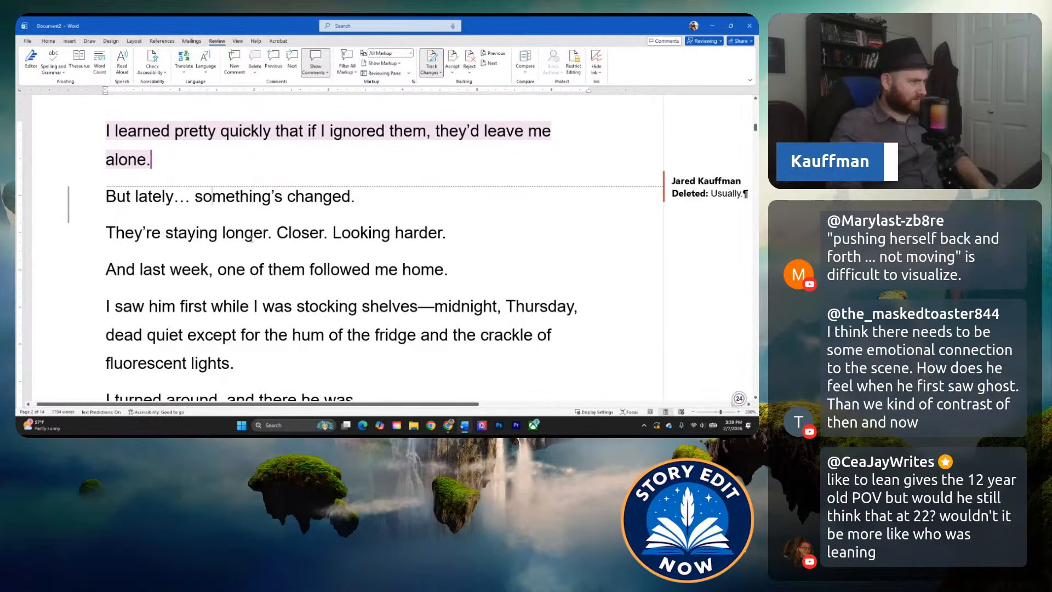
scroll(200, 207, "down", 1)
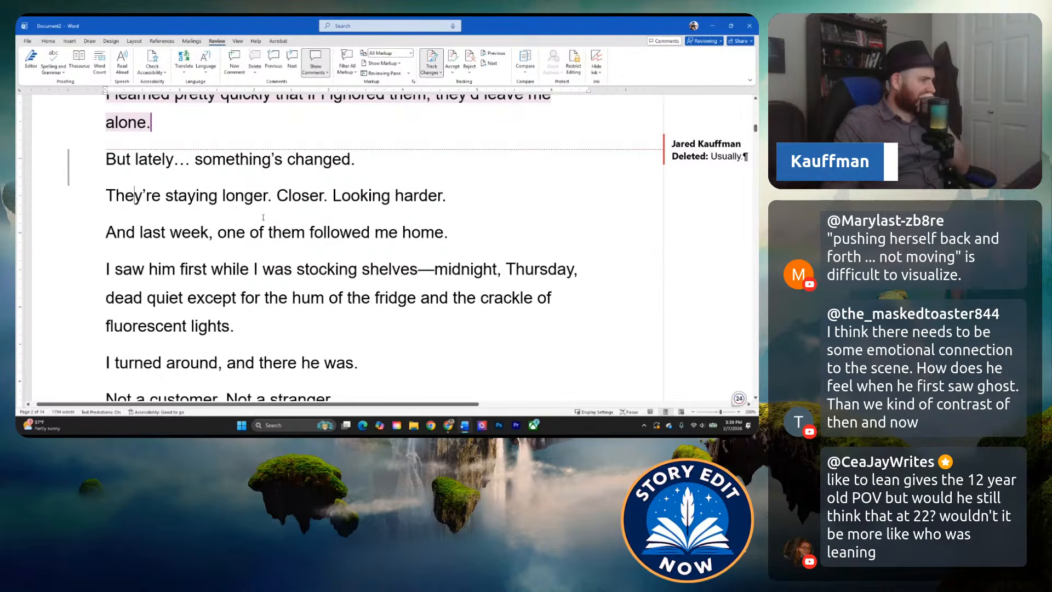
left_click(286, 206)
scroll(278, 203, "up", 1)
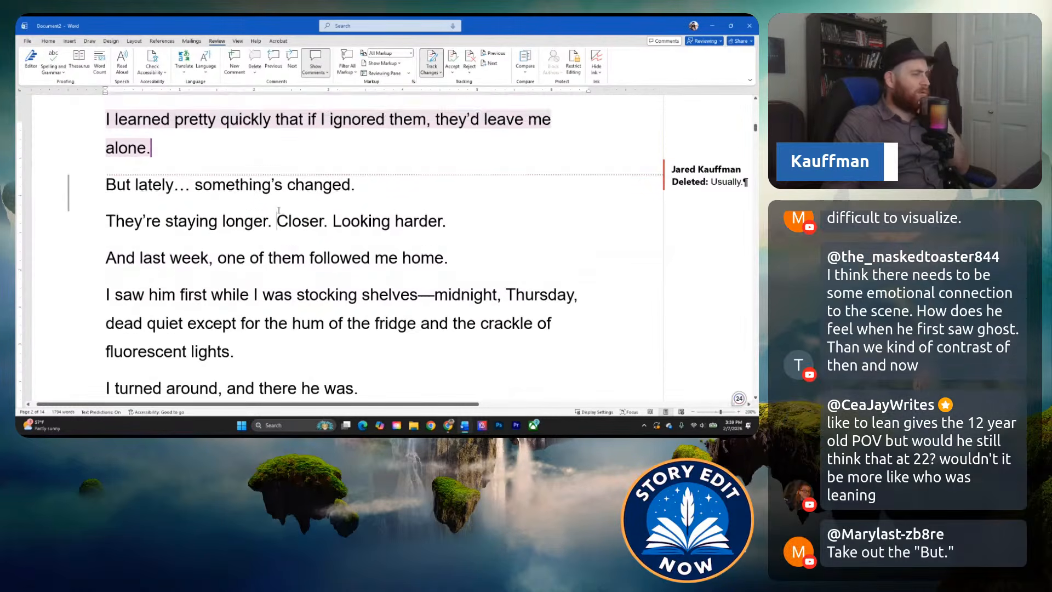
Replace ". Closer. Looking harder." after "They're staying longer" with ", closer even".
left_click_drag(277, 239, 329, 239)
left_click(270, 236)
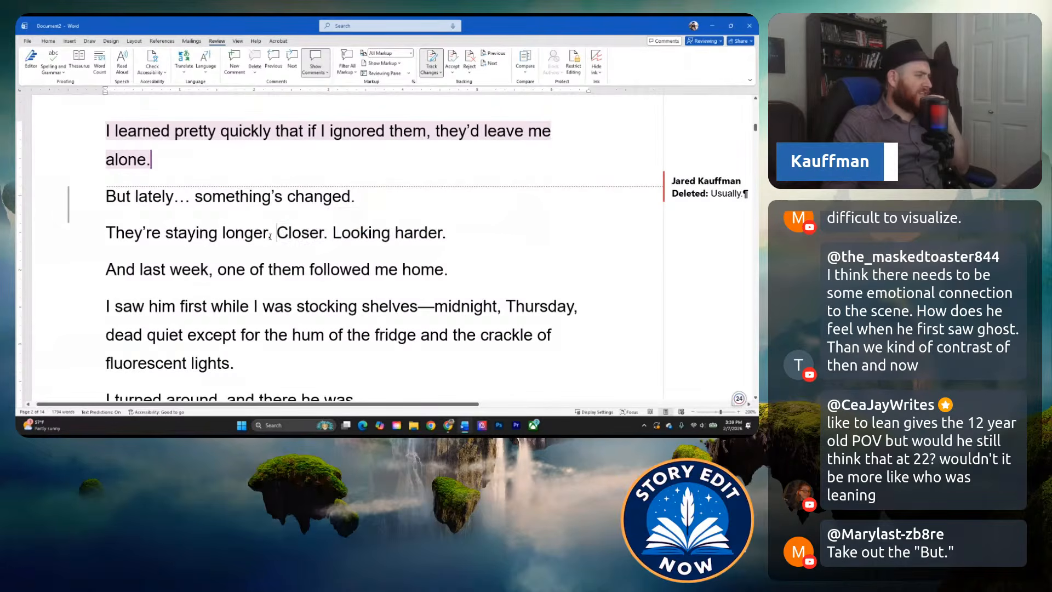
left_click(267, 236)
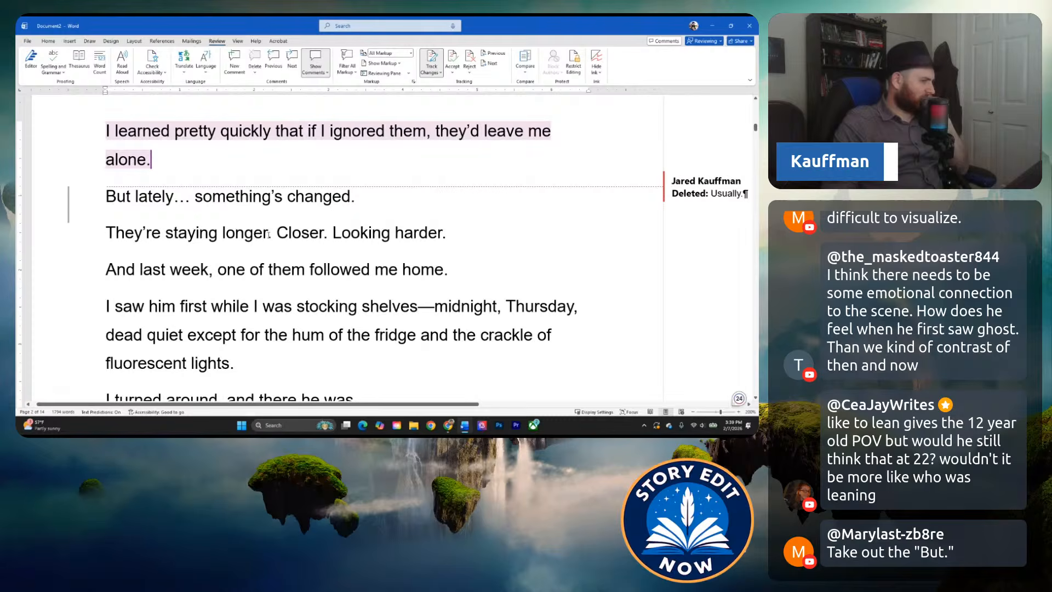
left_click_drag(269, 235, 271, 236)
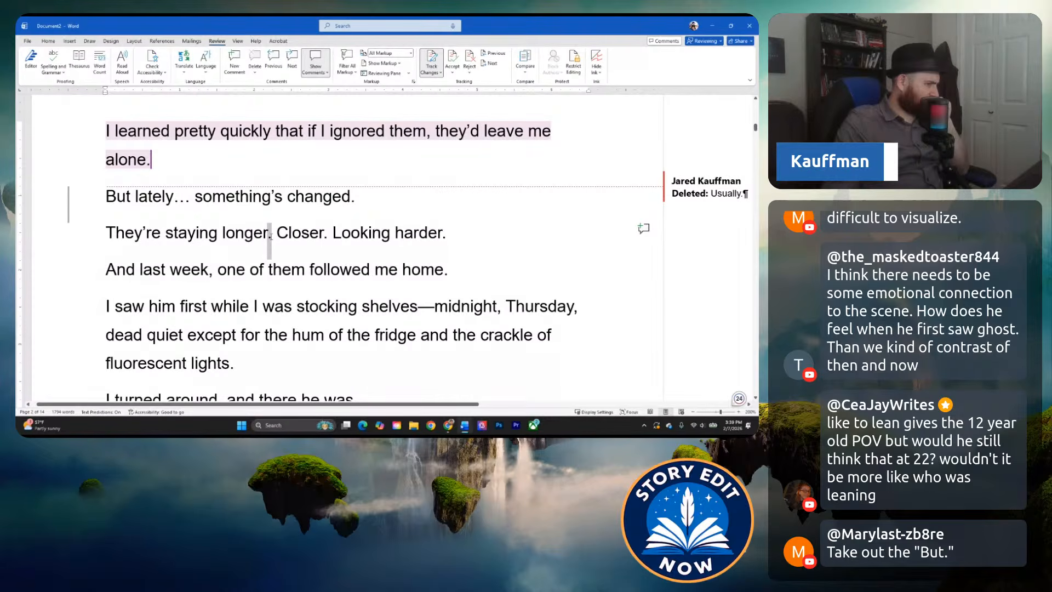
left_click(222, 235)
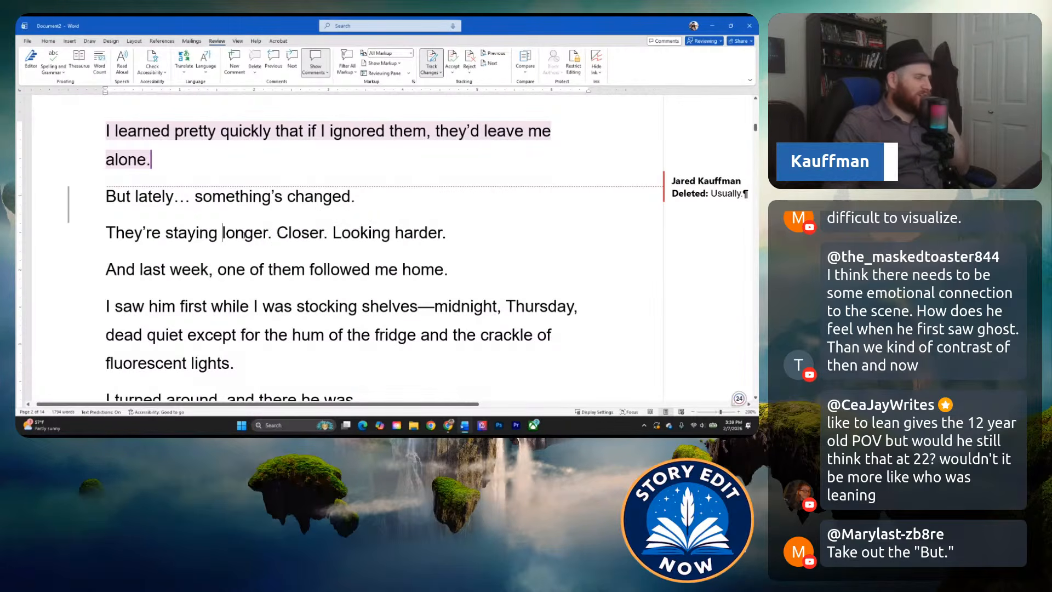
left_click(464, 244)
left_click_drag(448, 233, 271, 236)
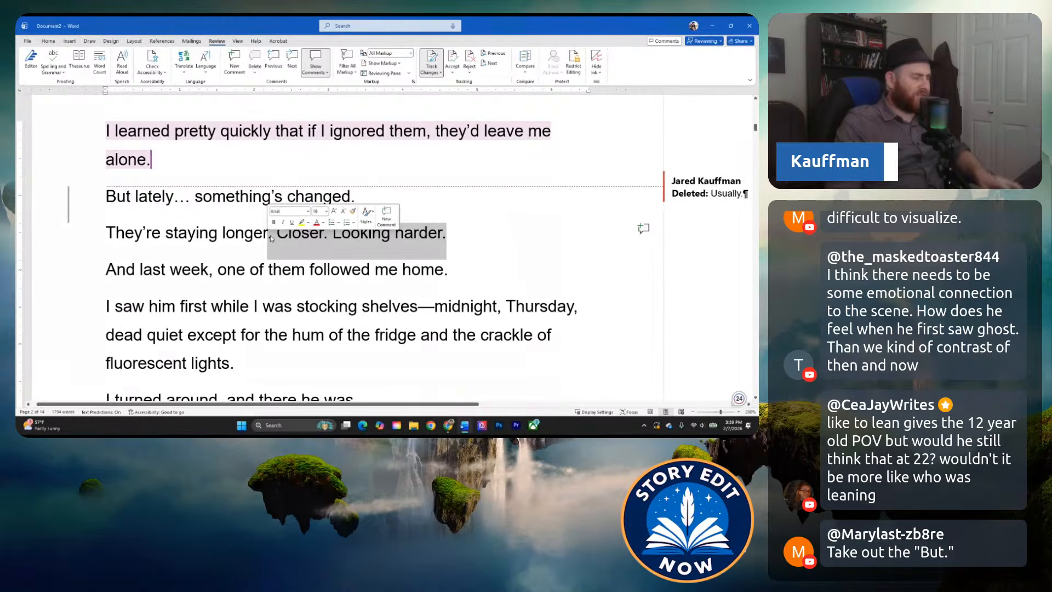
type(", closer")
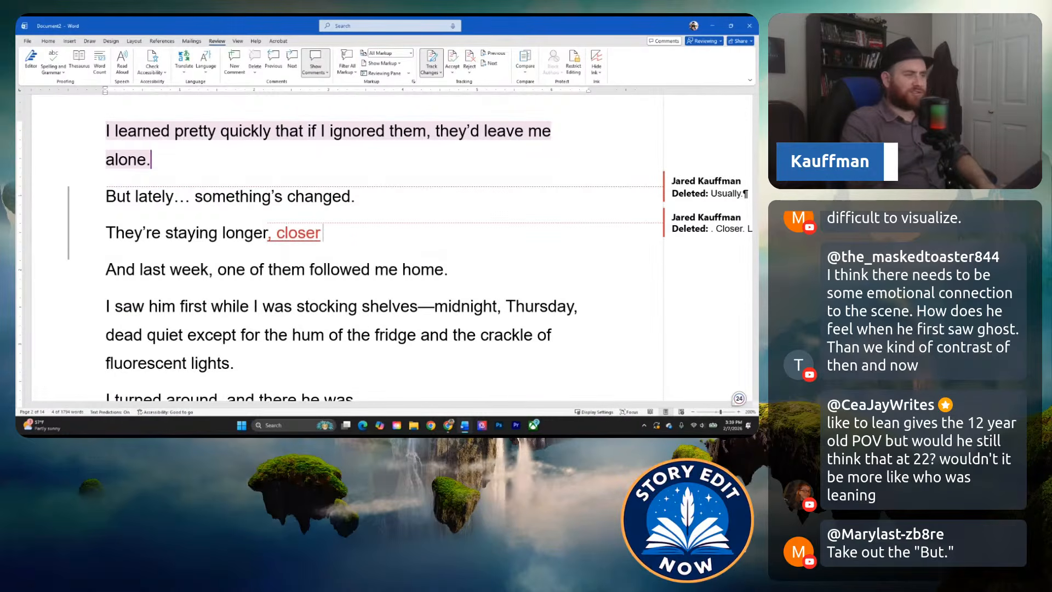
type(" even, like t")
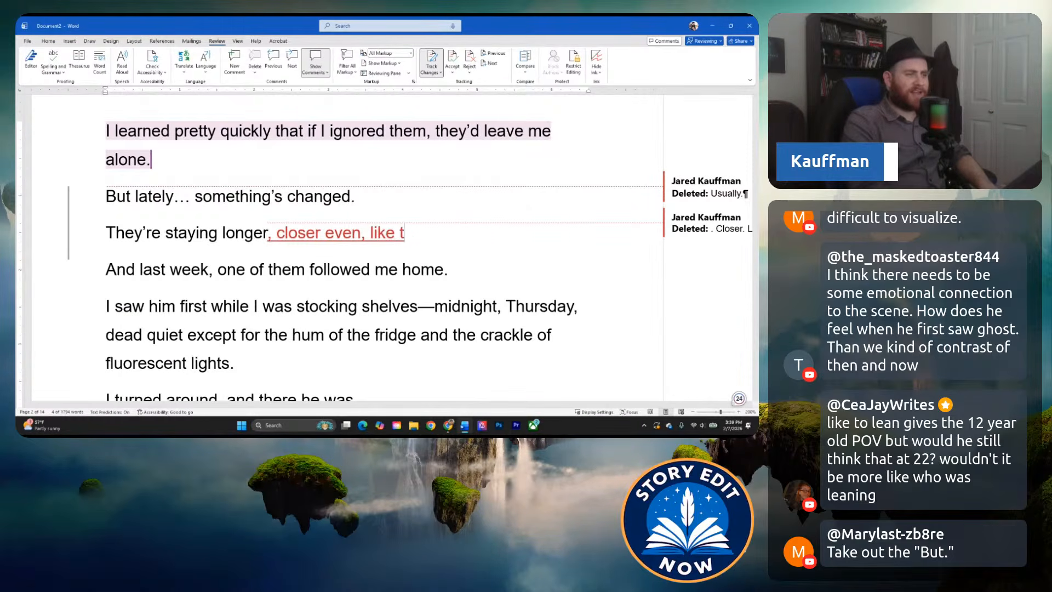
type("hey're lookinbg")
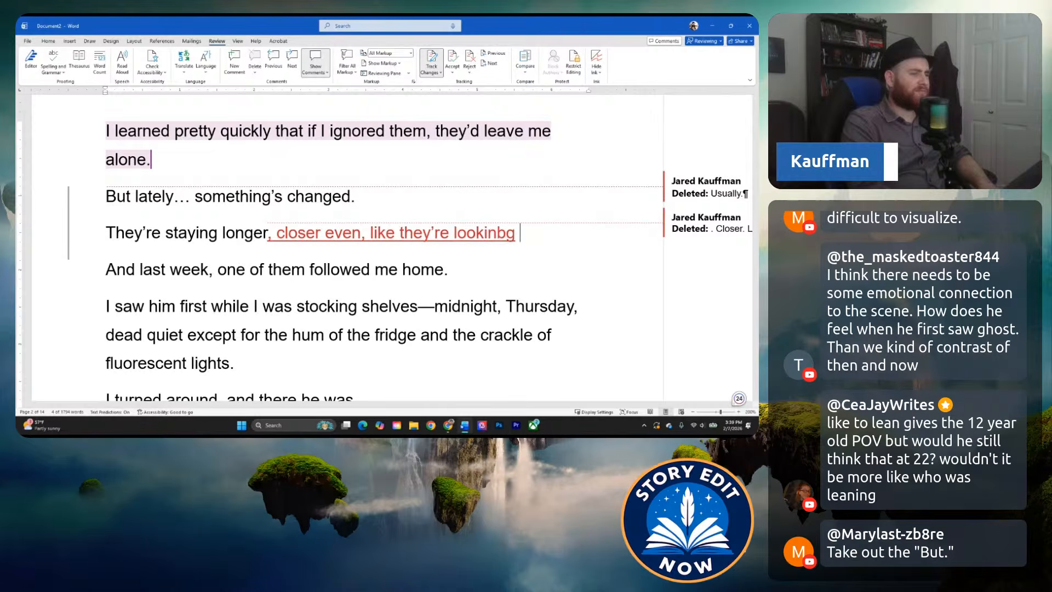
Finish the "They're staying longer, closer even" sentence with ", like they're looking for something.".
key("BackSpace")
key("BackSpace")
key("BackSpace")
type("g for some")
key("Tab")
type(".")
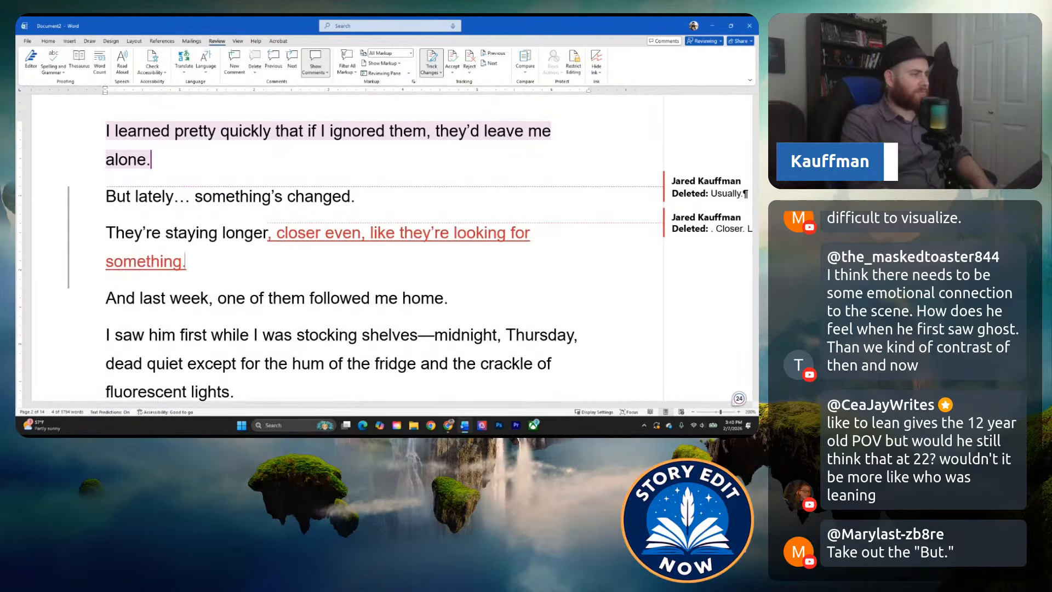
Remove "And" from the line about one of them following him home so that it starts with "Last week".
left_click(263, 334)
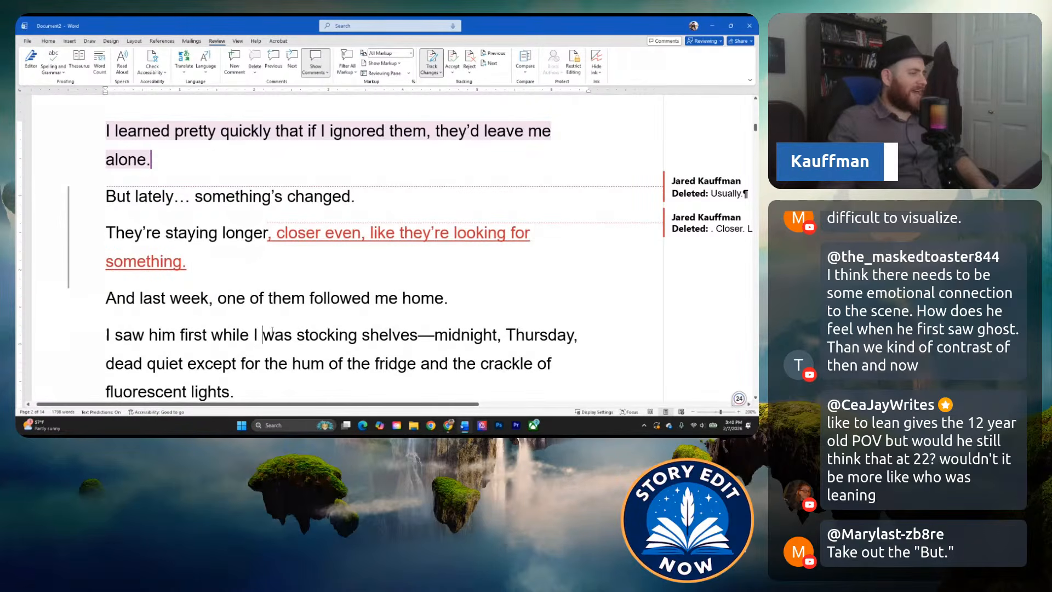
scroll(236, 260, "down", 1)
left_click(236, 260)
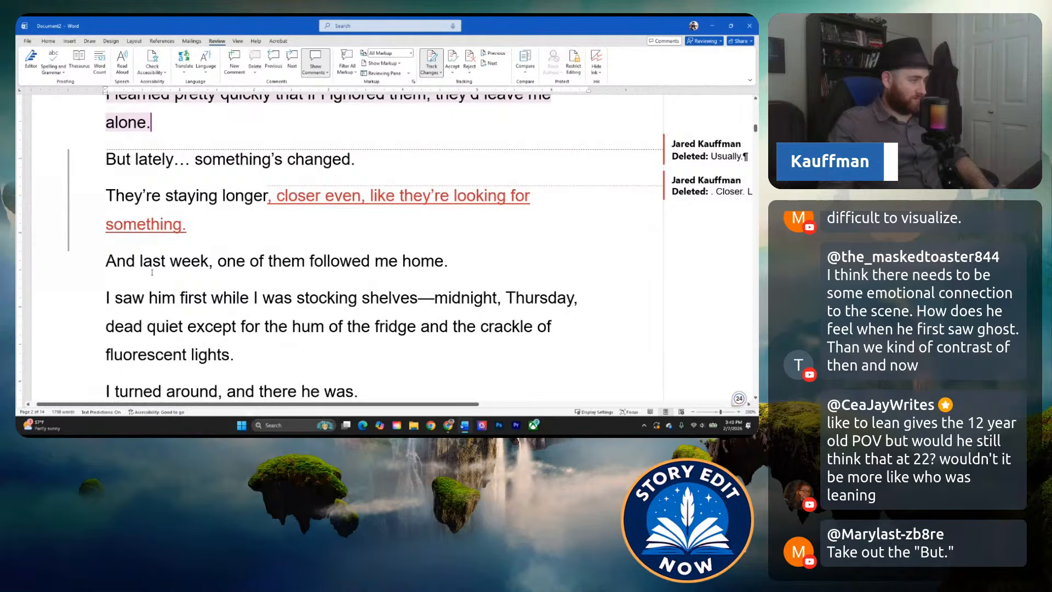
left_click_drag(104, 256, 142, 260)
key("BackSpace")
type("L")
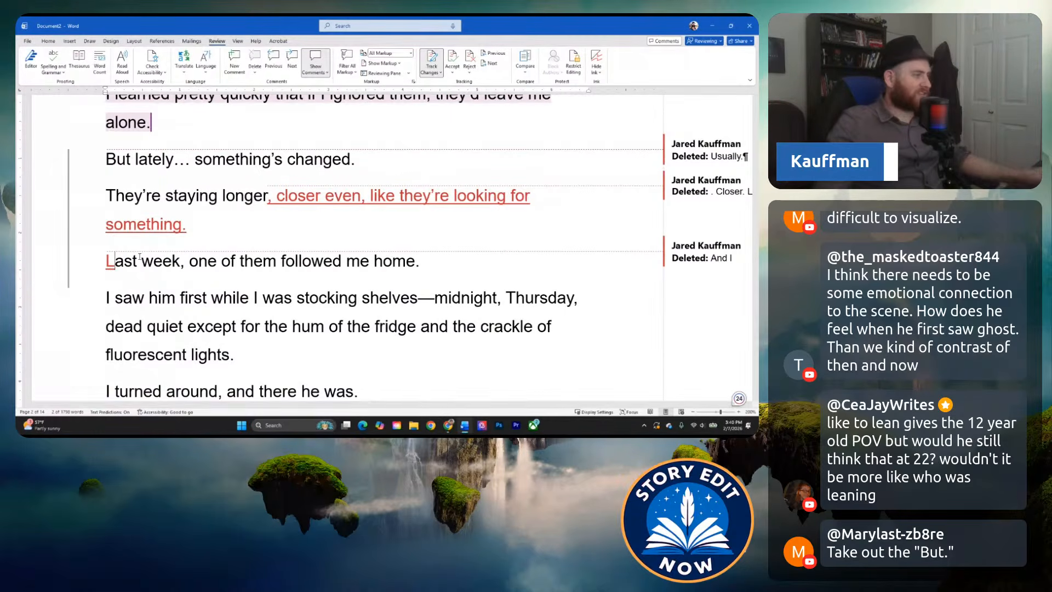
Insert "At midnight on Thursday," before "I saw him first while I was stocking shelves".
scroll(192, 257, "down", 1)
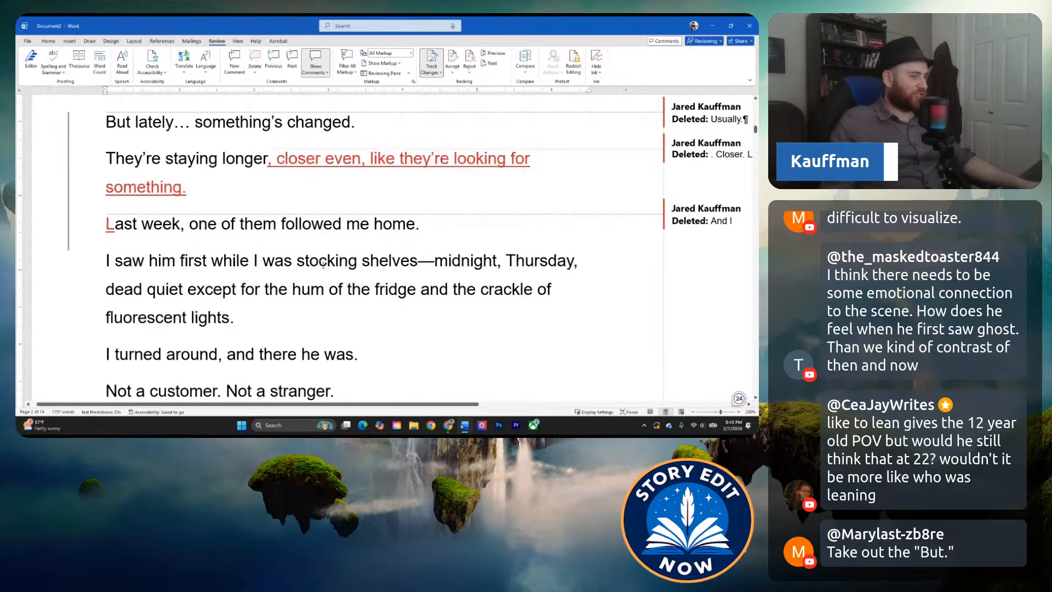
left_click(351, 261)
left_click(275, 261)
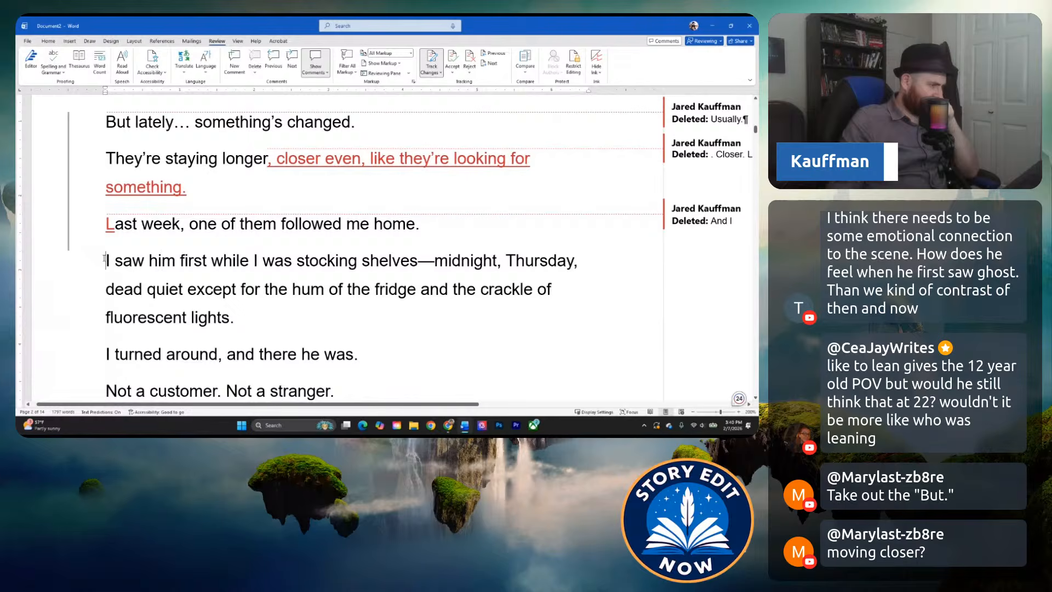
left_click(110, 275)
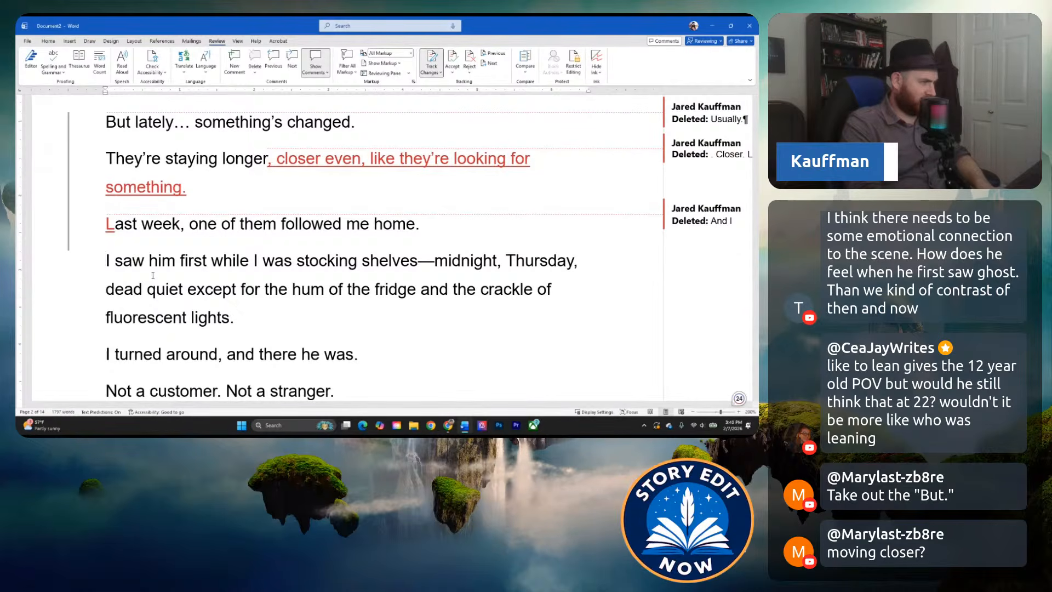
type("At midn")
type("ight")
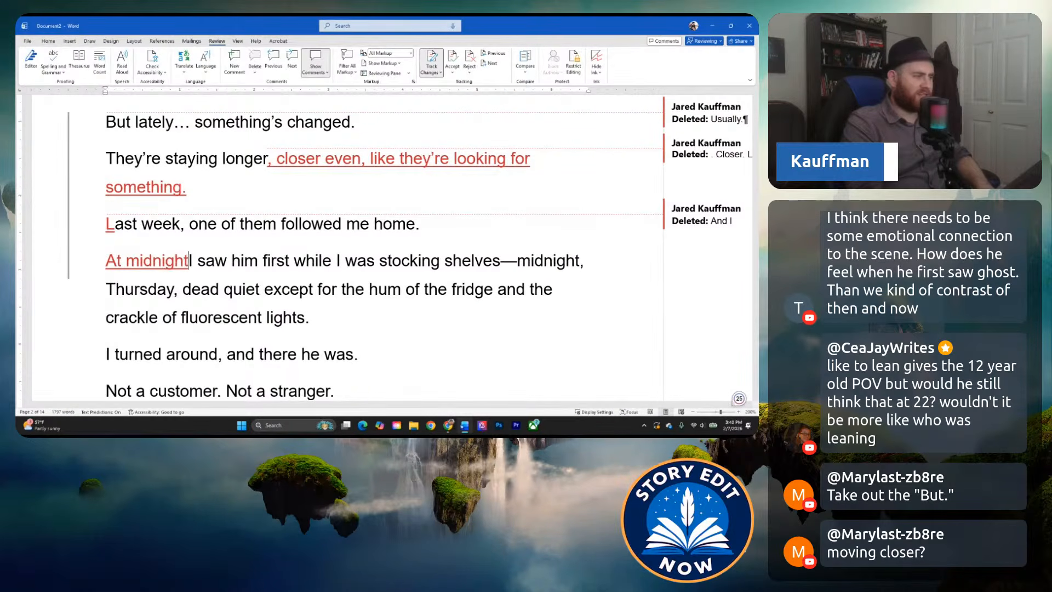
type(" on Thursday,")
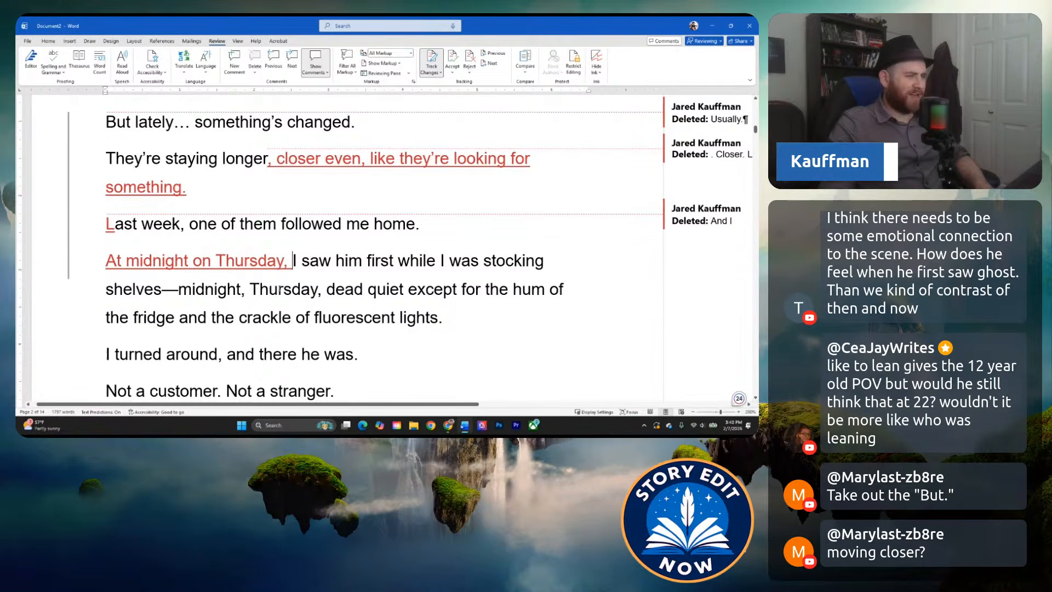
Examine the wording of the stocking-shelves sentence, including "midnight, Thursday," and the description of the quiet store.
left_click(326, 291)
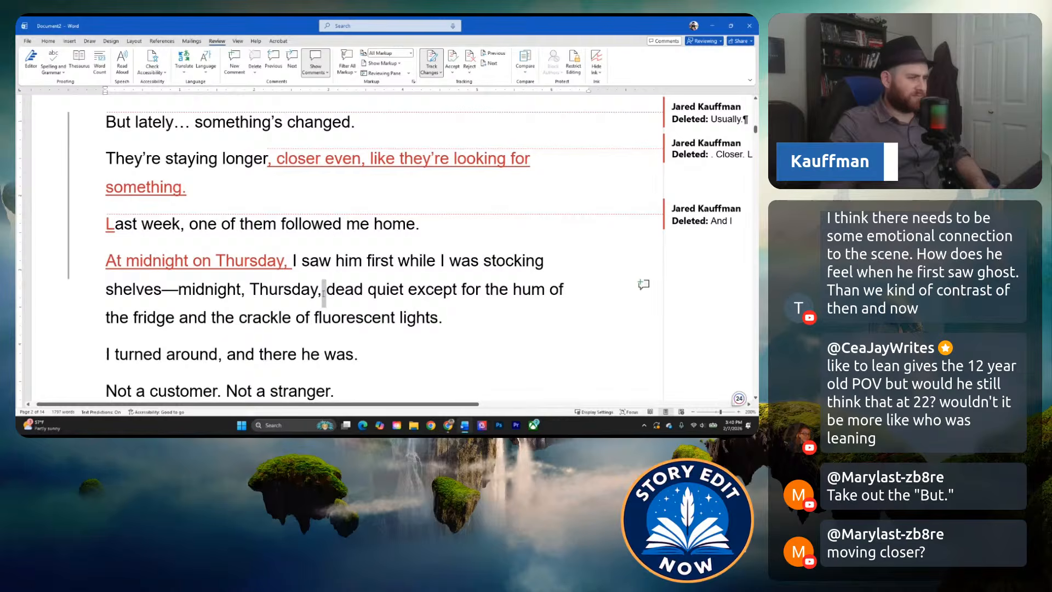
left_click_drag(324, 291, 294, 294)
left_click(375, 294)
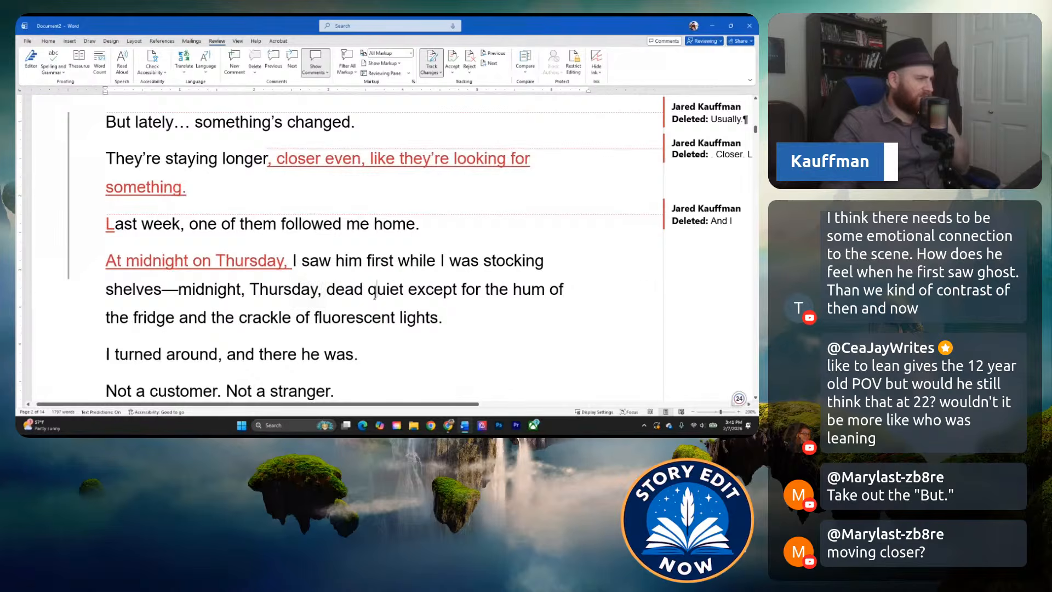
left_click(354, 296)
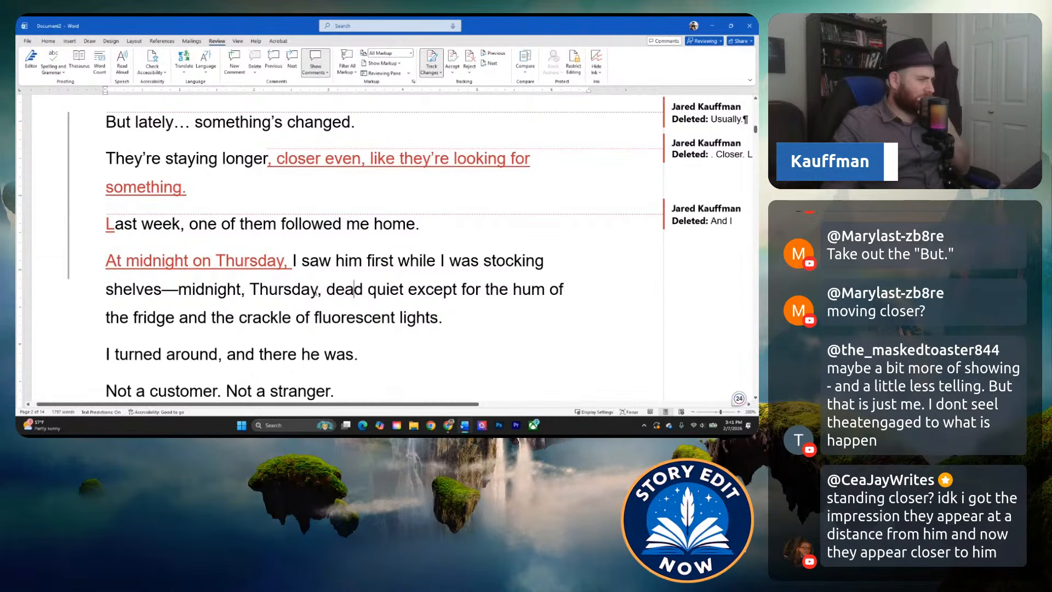
left_click(279, 290)
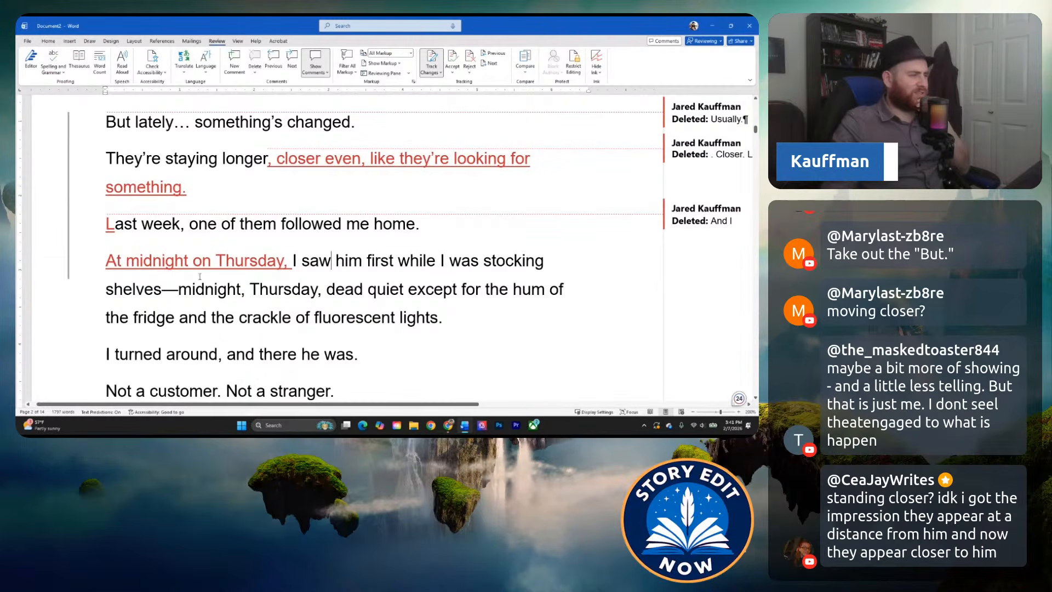
left_click(219, 288)
left_click(363, 292)
left_click(509, 294)
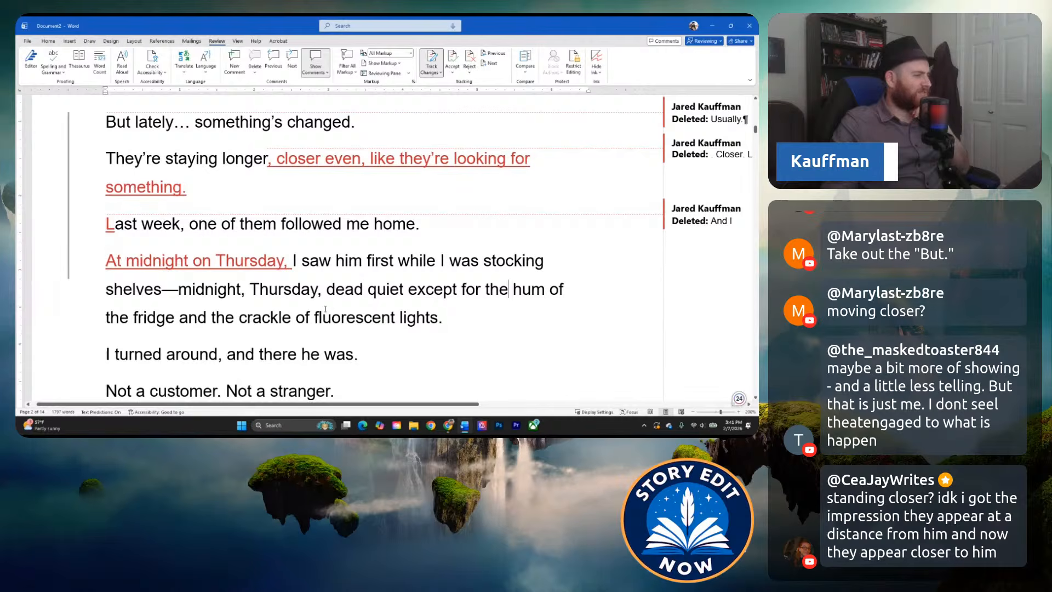
left_click(315, 318)
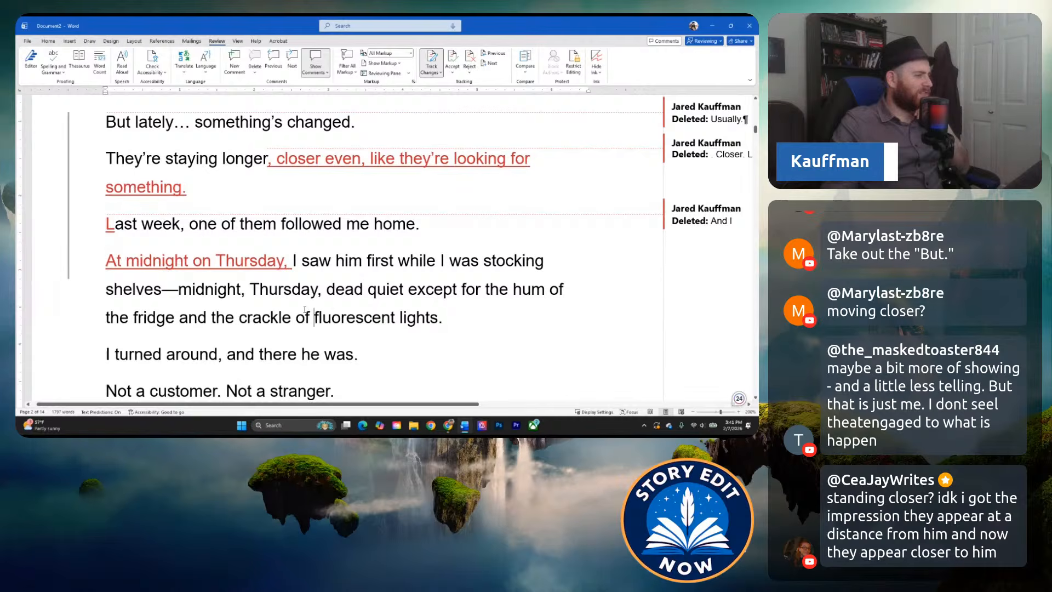
left_click(327, 290)
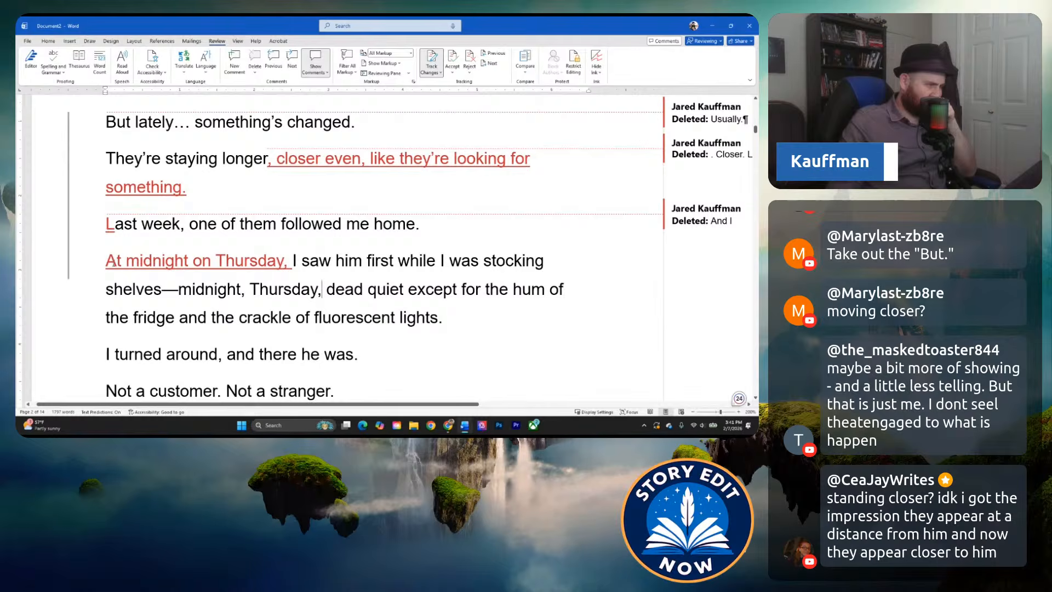
Reword the opening phrase "At midnight on Thursday" as "During the Thursday's graveyard shift,".
left_click_drag(106, 261, 212, 261)
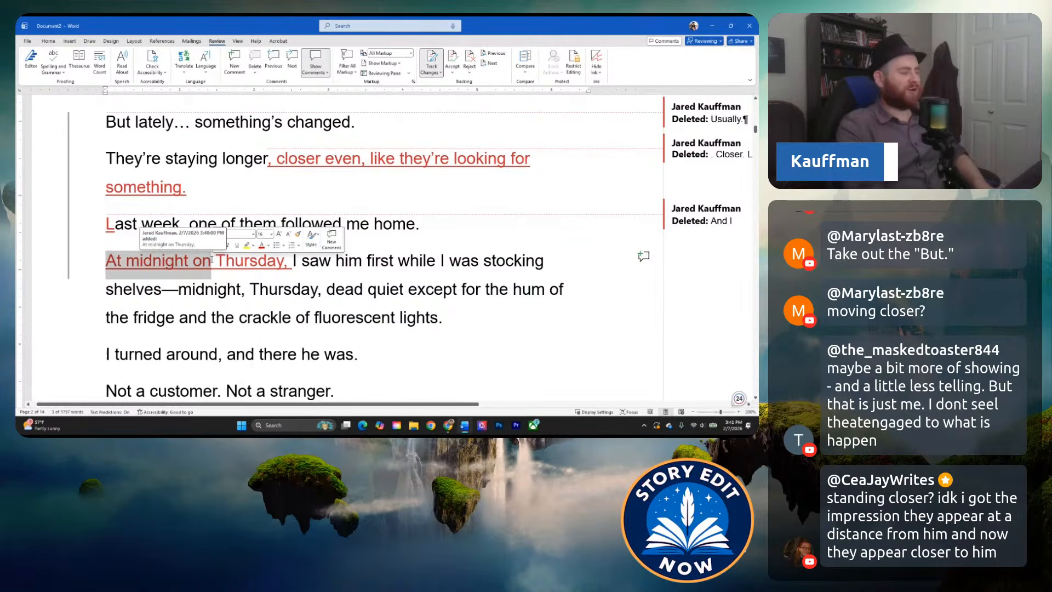
type("During the grav")
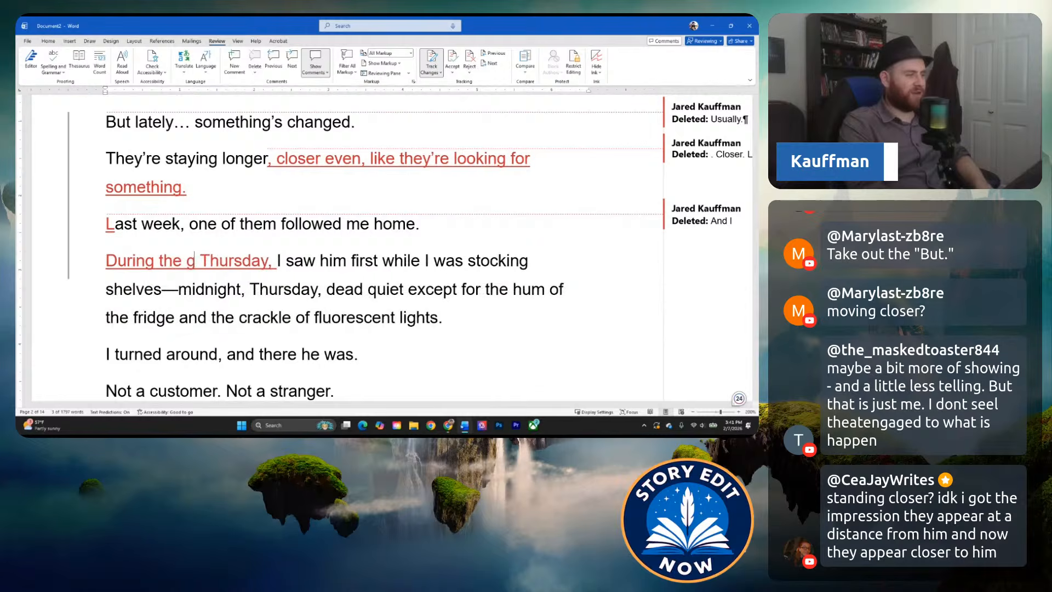
type("eyard")
key("BackSpace")
key("BackSpace")
key("BackSpace")
key("BackSpace")
key("BackSpace")
key("BackSpace")
key("BackSpace")
key("BackSpace")
key("BackSpace")
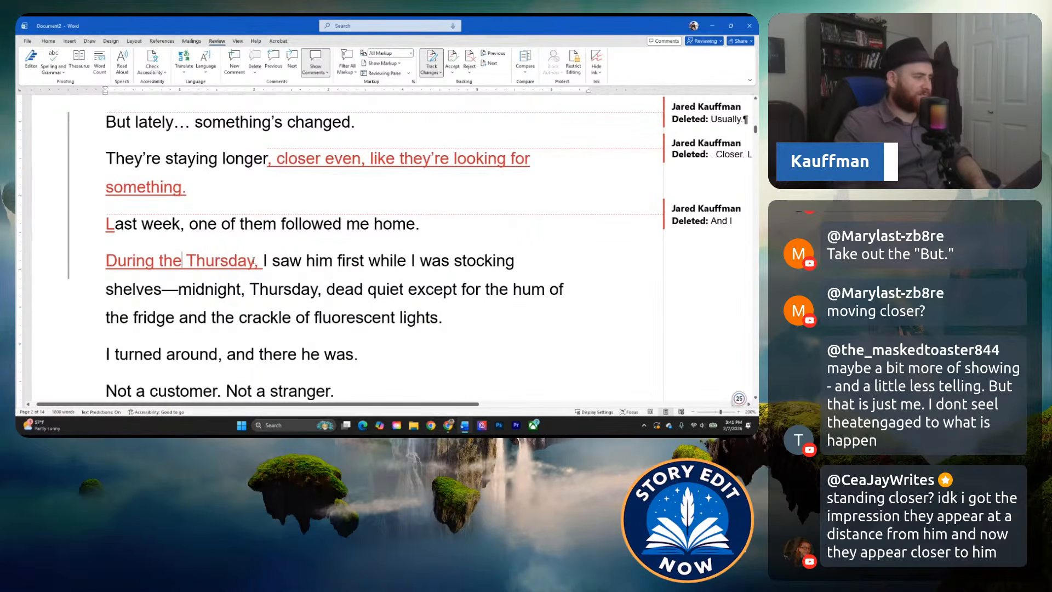
type("'s gr")
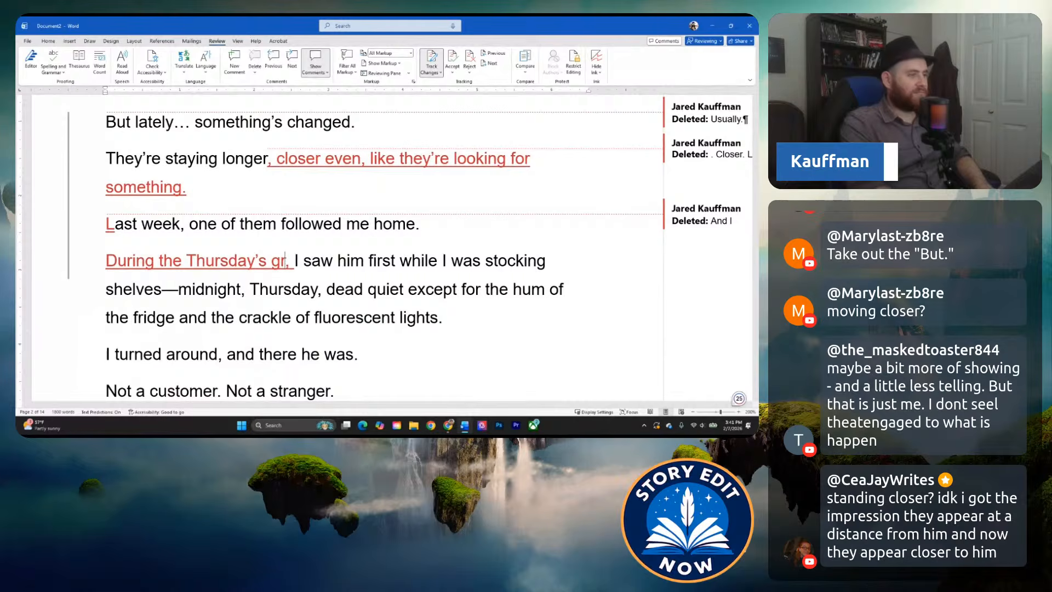
type("aveyard shif")
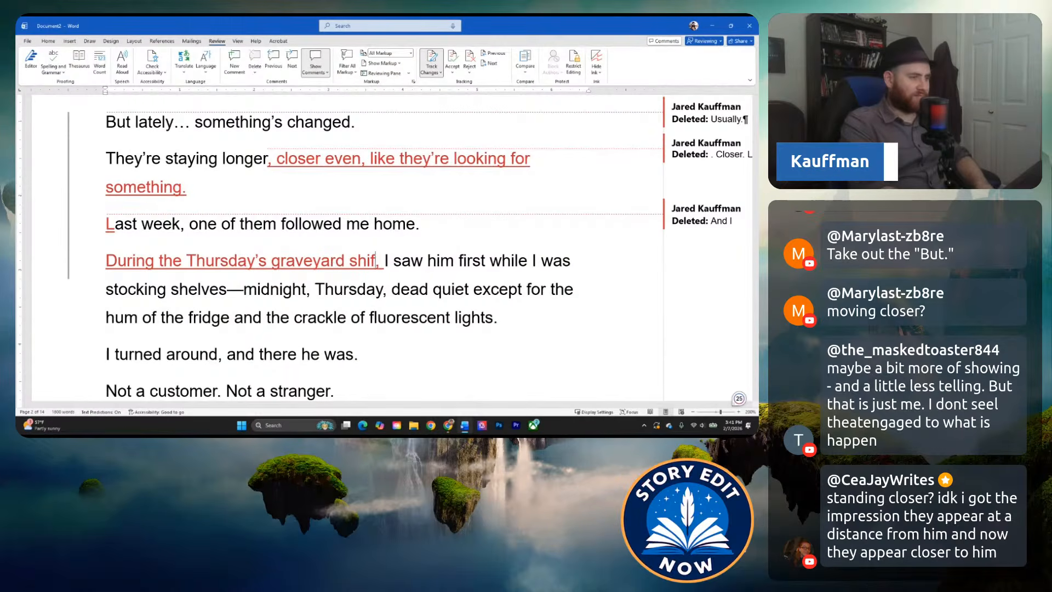
type("t,")
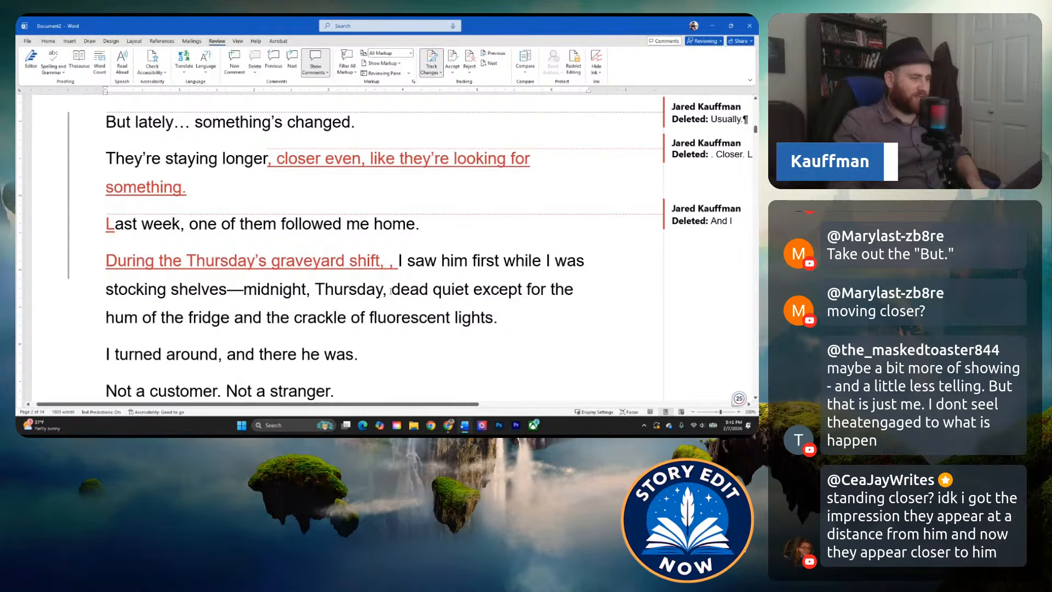
Cut "I saw him first while I was stocking shelves—midnight, Thursday," and remove the extra comma after "graveyard shift,".
left_click_drag(388, 291, 400, 261)
key("ctrl+c")
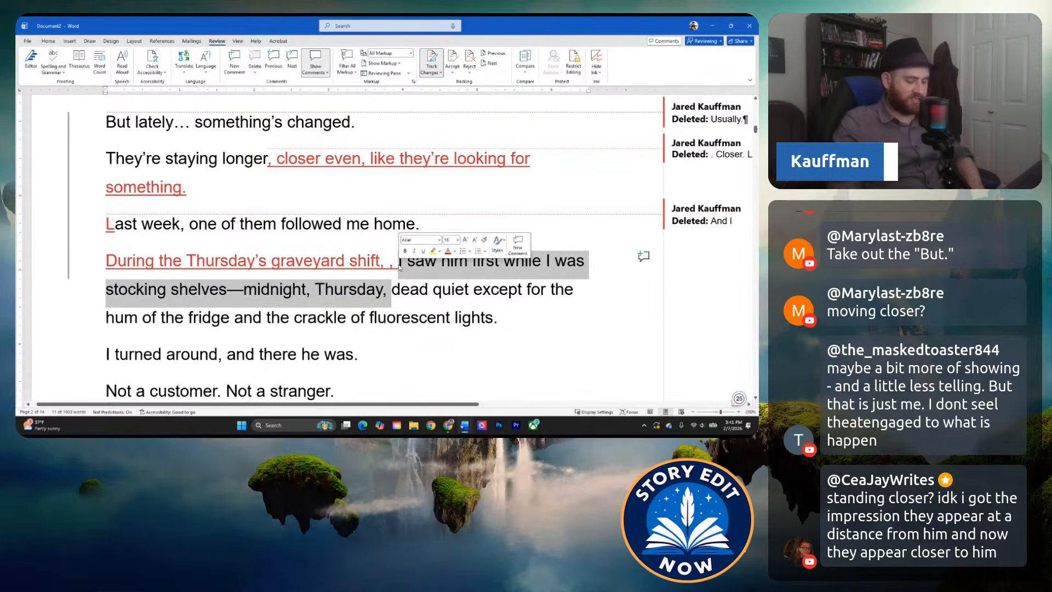
key("BackSpace")
key("BackSpace")
key("BackSpace")
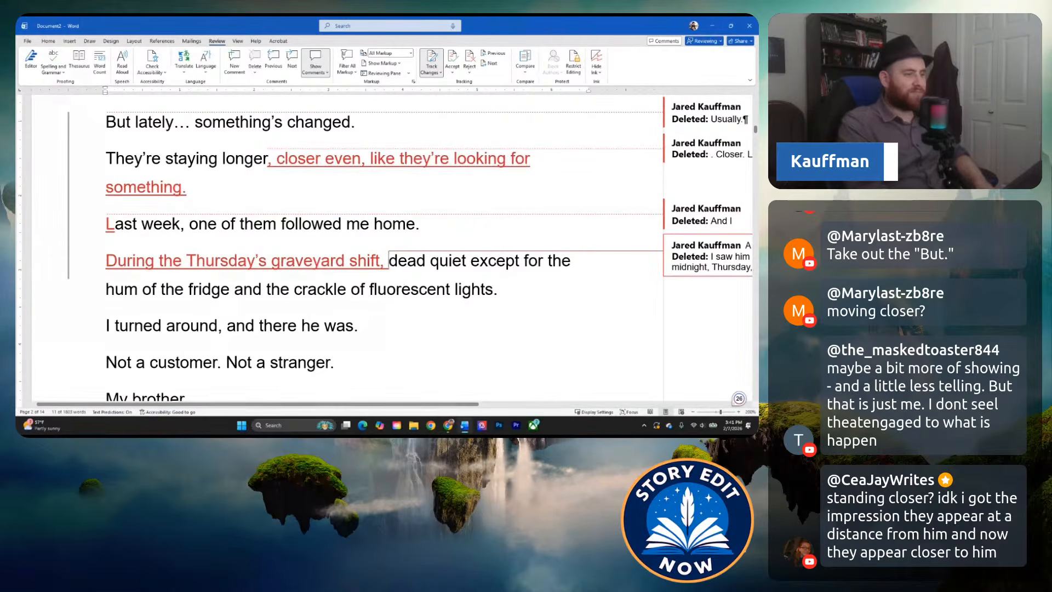
Insert "it was" before "dead quiet" and delete "the" before "Thursday's graveyard shift".
key("BackSpace")
type(", it was")
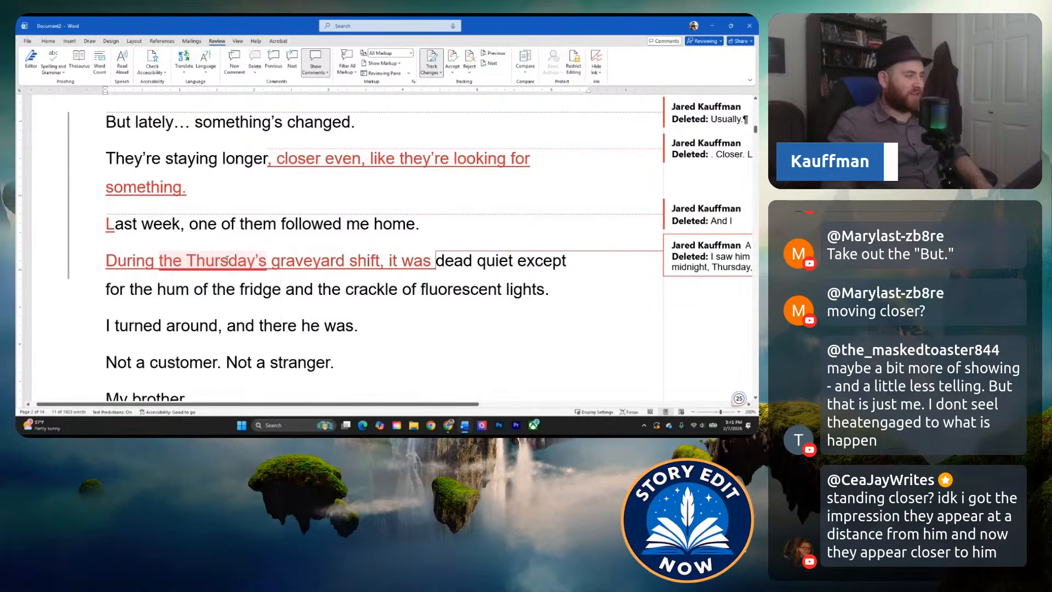
double_click(170, 261)
key("BackSpace")
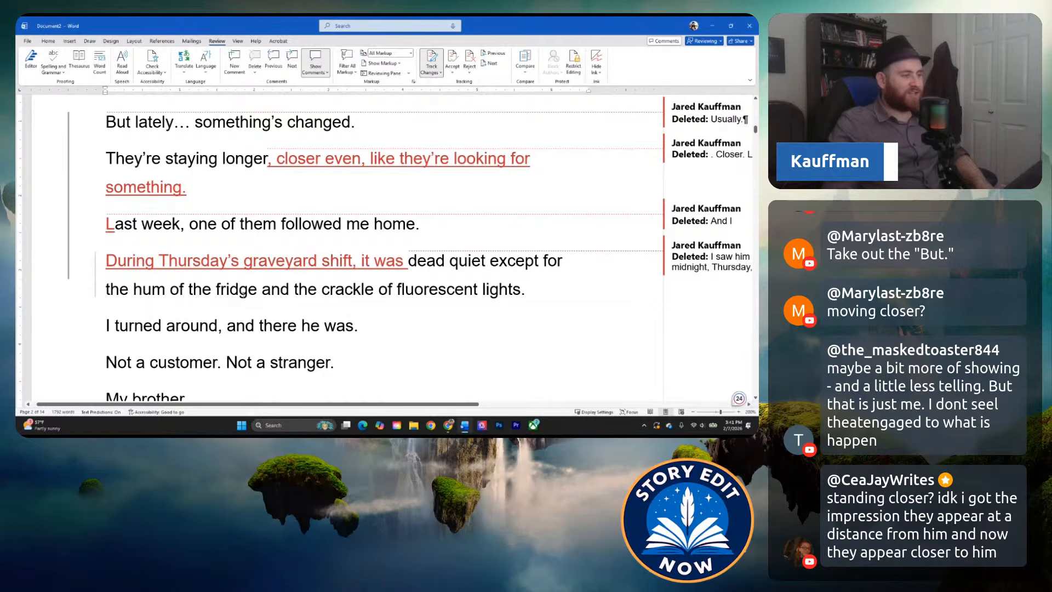
Paste the cut clause "I saw him first while I was stocking shelves—midnight, Thursday," after "fluorescent lights.".
left_click(530, 292)
key("ctrl+v")
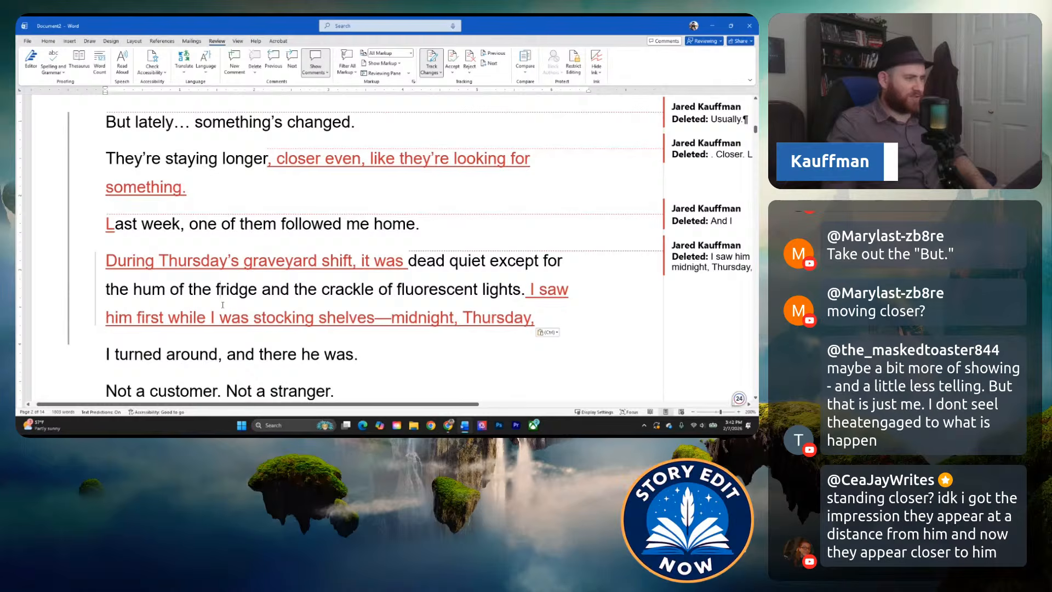
Replace the pasted clause after "fluorescent lights." with "I heard something while I was stocking shelves".
left_click(270, 305)
left_click(298, 315)
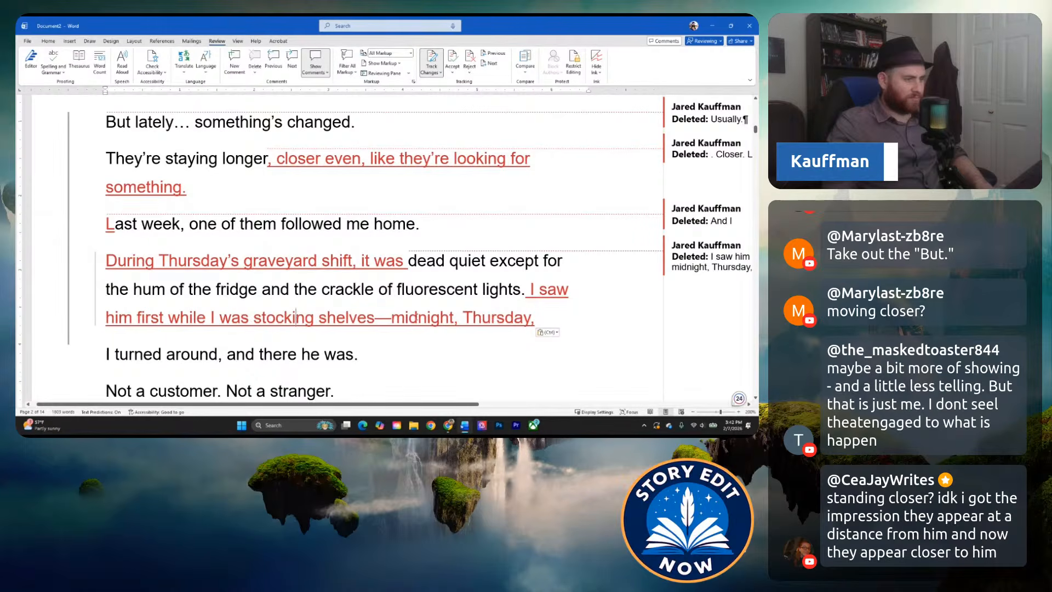
left_click(419, 317)
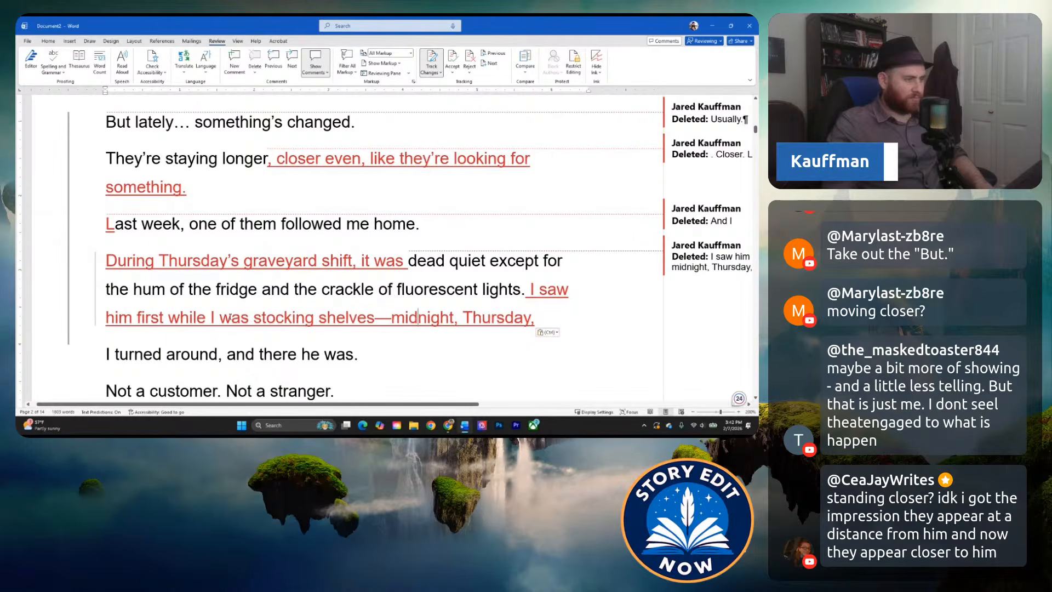
left_click(197, 299)
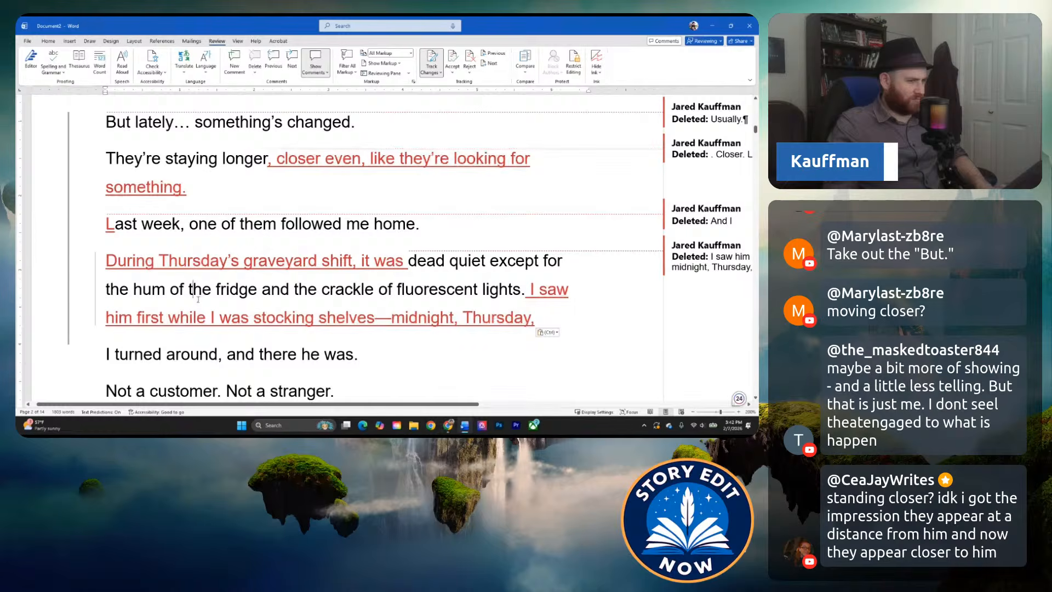
left_click(264, 301)
left_click_drag(550, 323, 538, 300)
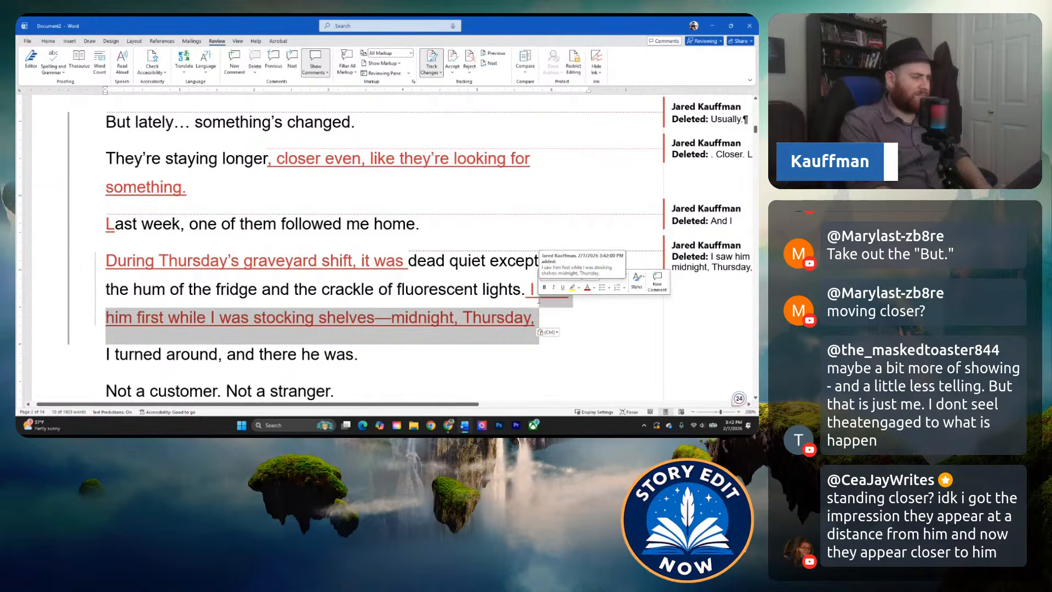
type("I heard something wh")
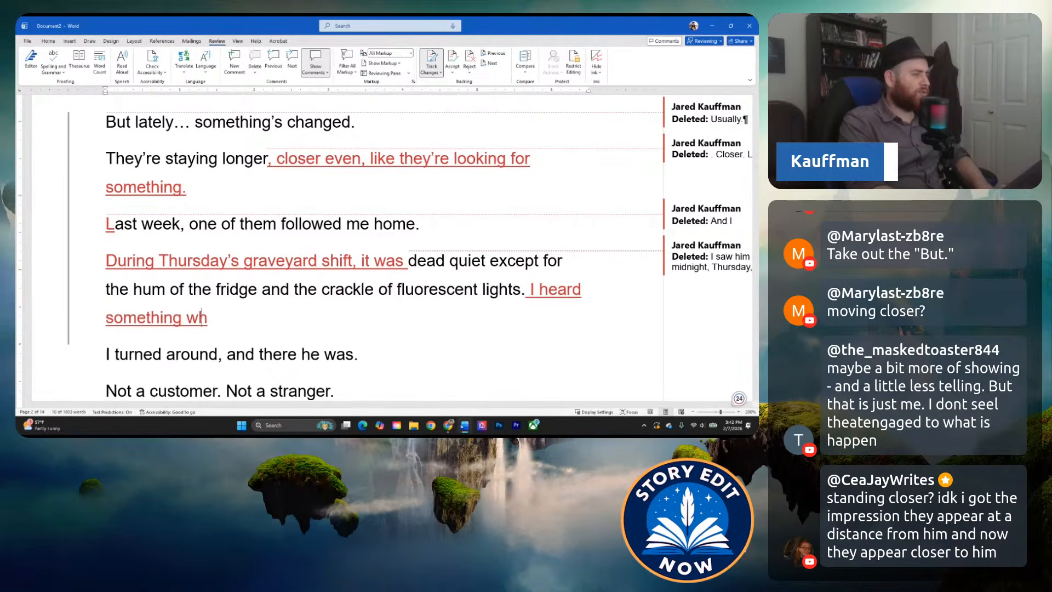
type("ile I was st")
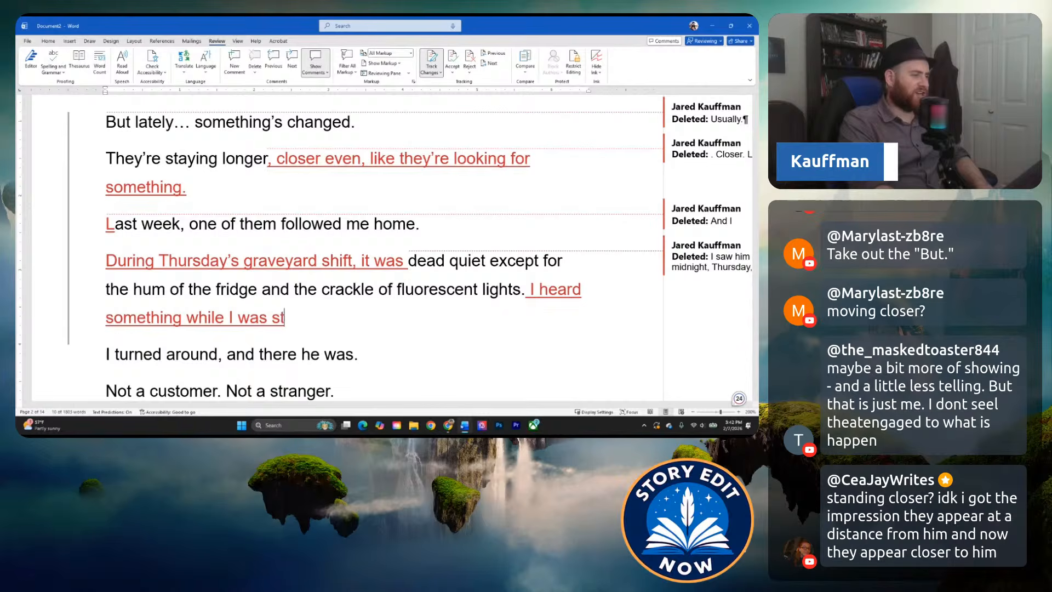
type("ocking shelves")
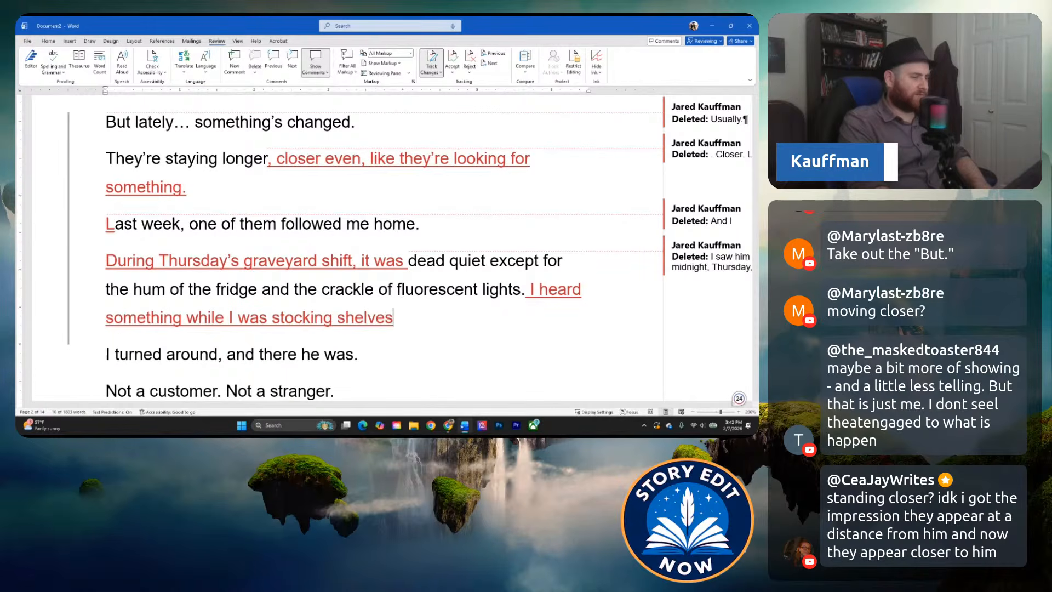
type(", wishing fo")
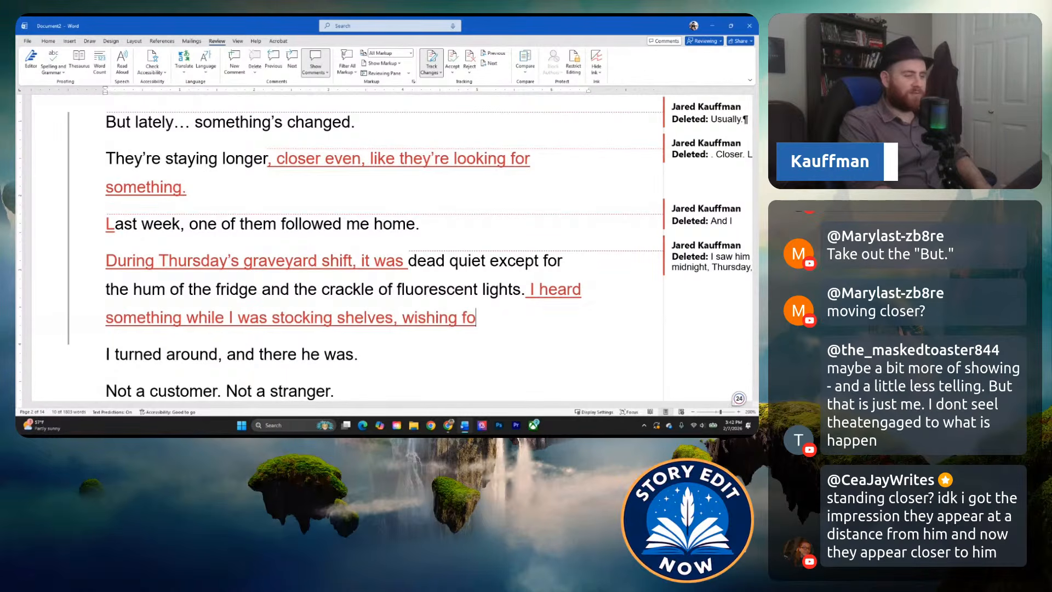
type("r me")
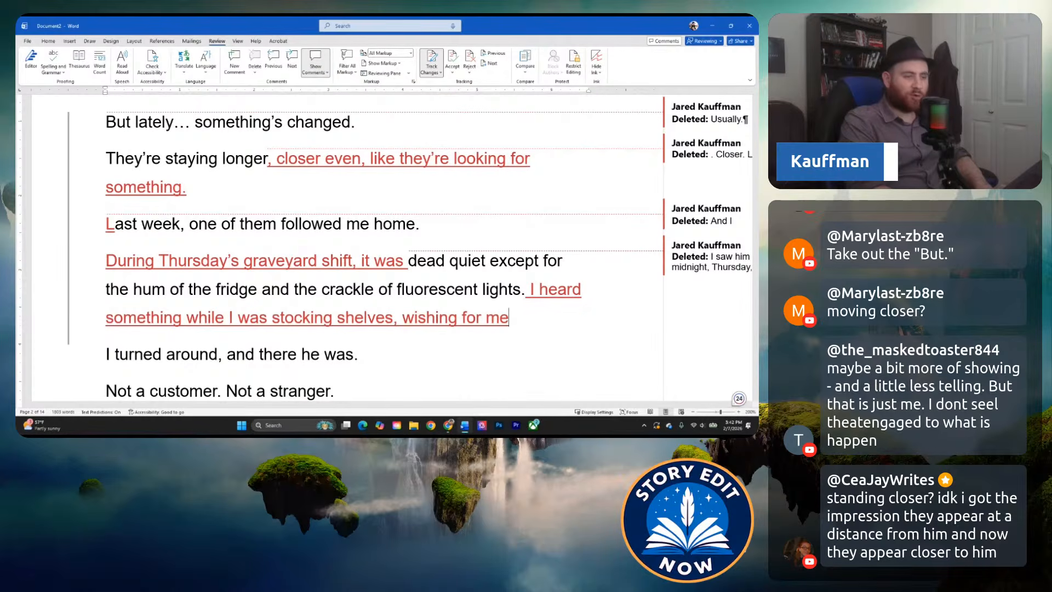
Finish the new sentence after "stocking shelves" with ", wishing for more coffee.".
key("BackSpace")
type("oire")
key("BackSpace")
key("BackSpace")
key("BackSpace")
key("BackSpace")
type("re coffee")
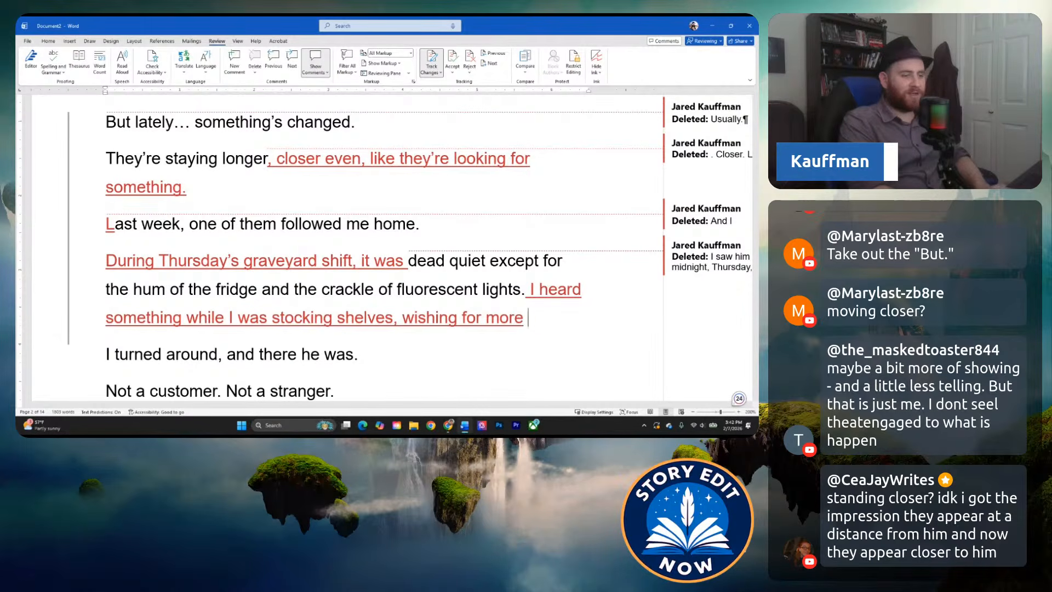
type(".")
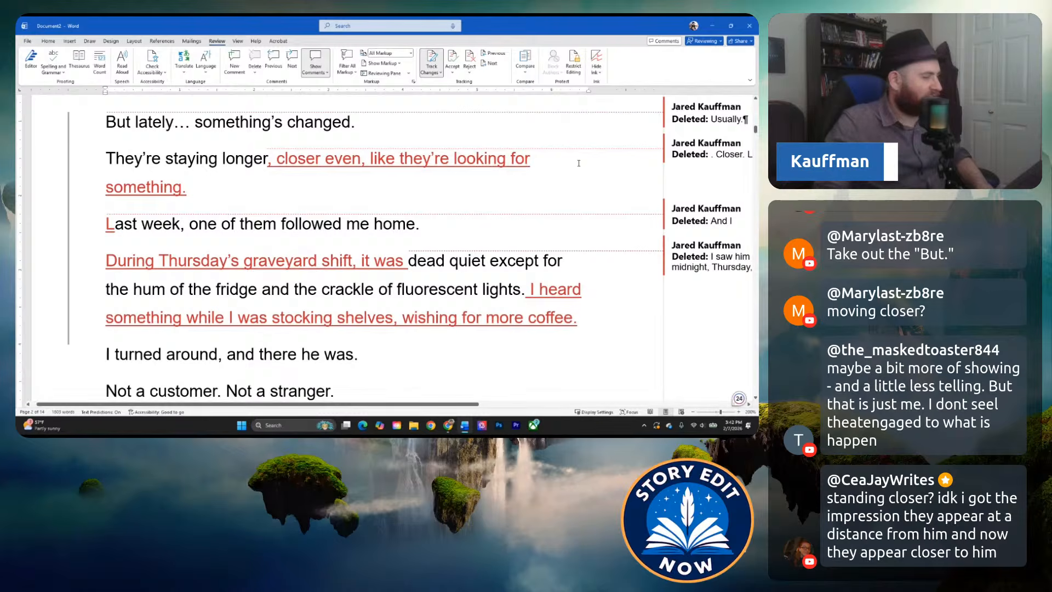
key("ctrl+Left")
key("ctrl+Left")
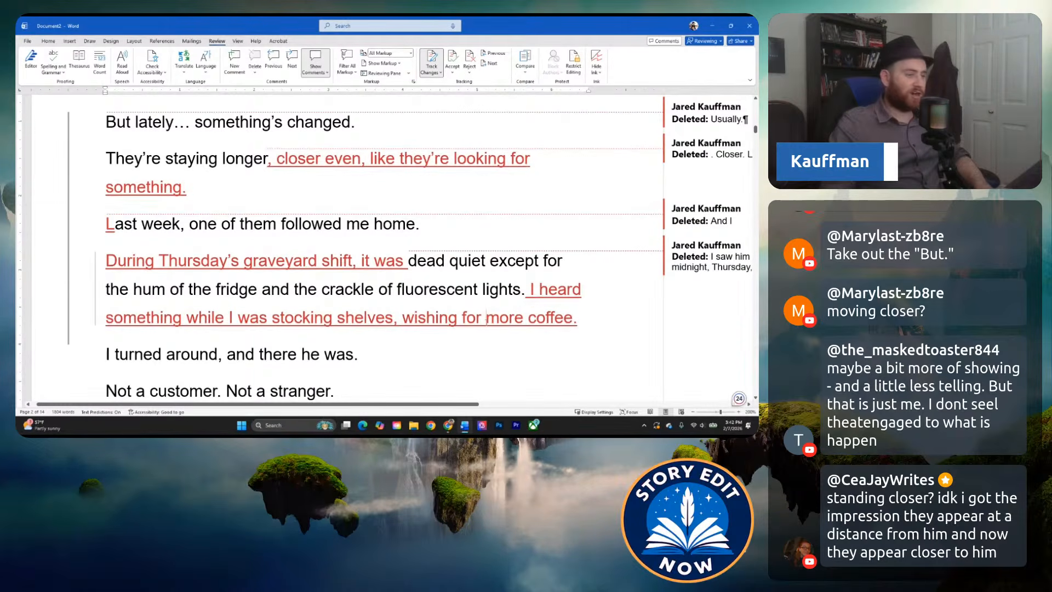
Split "I turned around, and there he was." into two sentences: "I turned around. There he was.".
scroll(486, 318, "down", 3)
left_click_drag(218, 281, 222, 281)
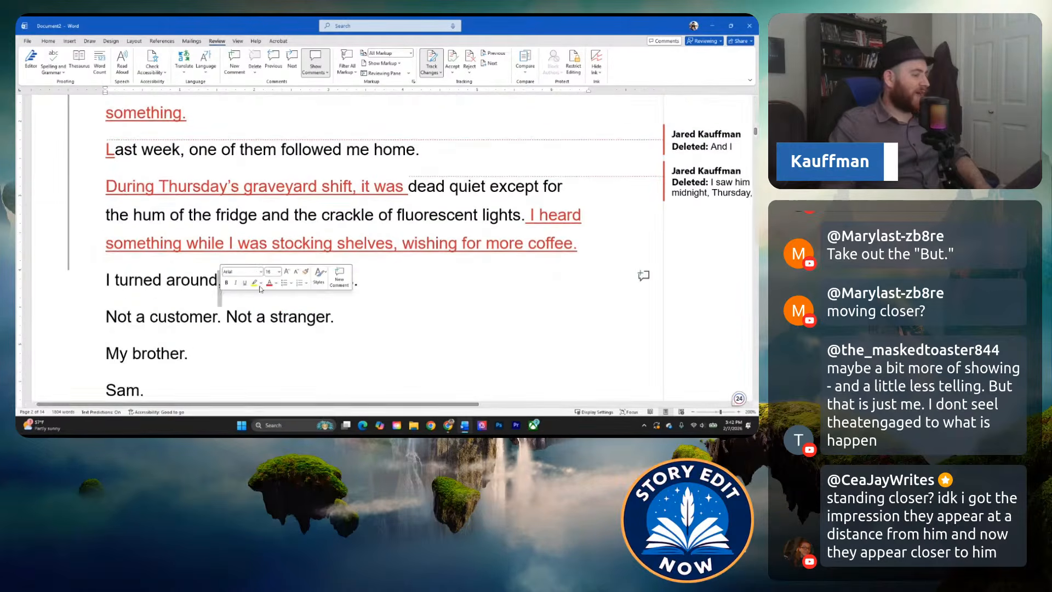
left_click(326, 317)
left_click(191, 297)
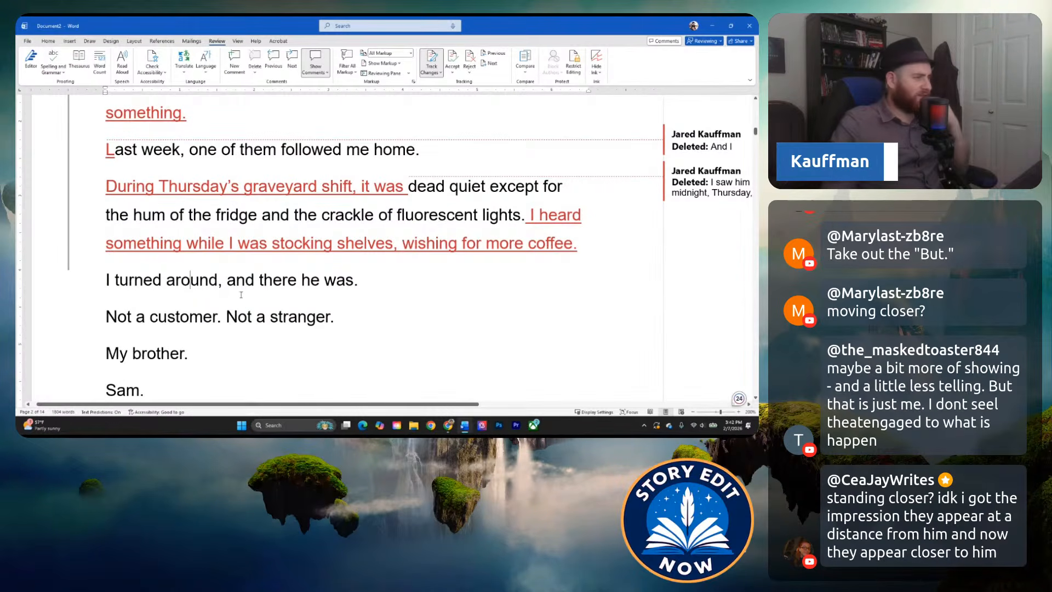
left_click_drag(219, 282, 263, 281)
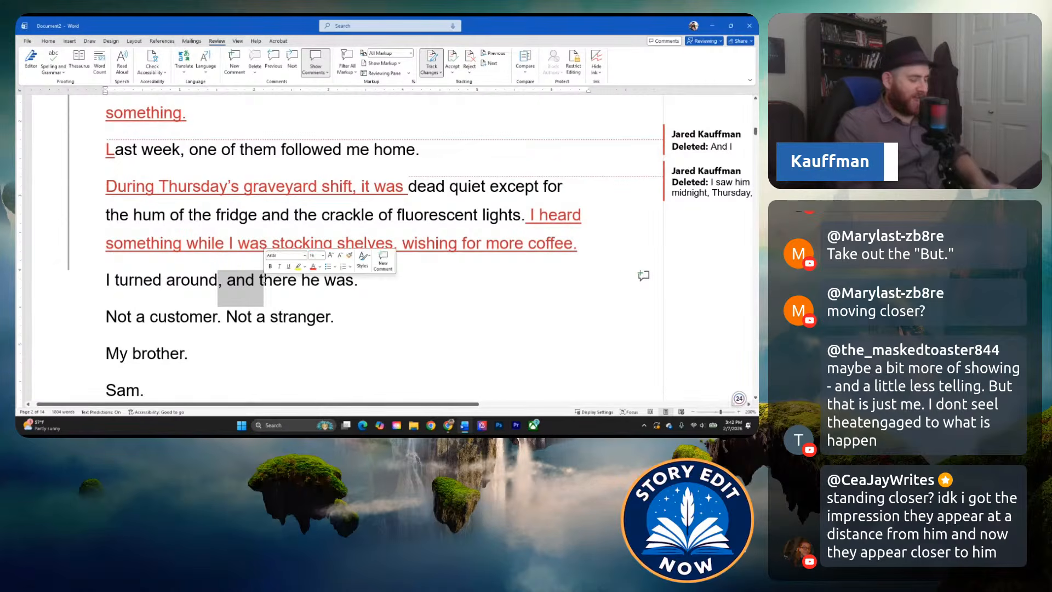
type(". T")
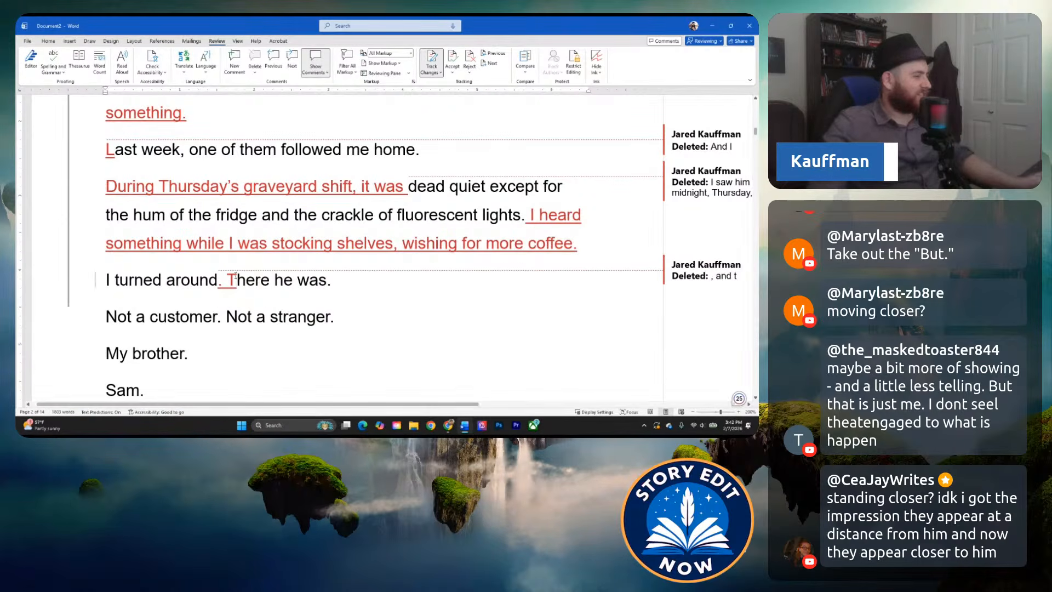
key("Left")
key("Left")
key("Left")
key("Left")
key("Left")
key("Right")
key("Right")
key("Right")
key("Right")
key("Right")
key("Right")
key("Right")
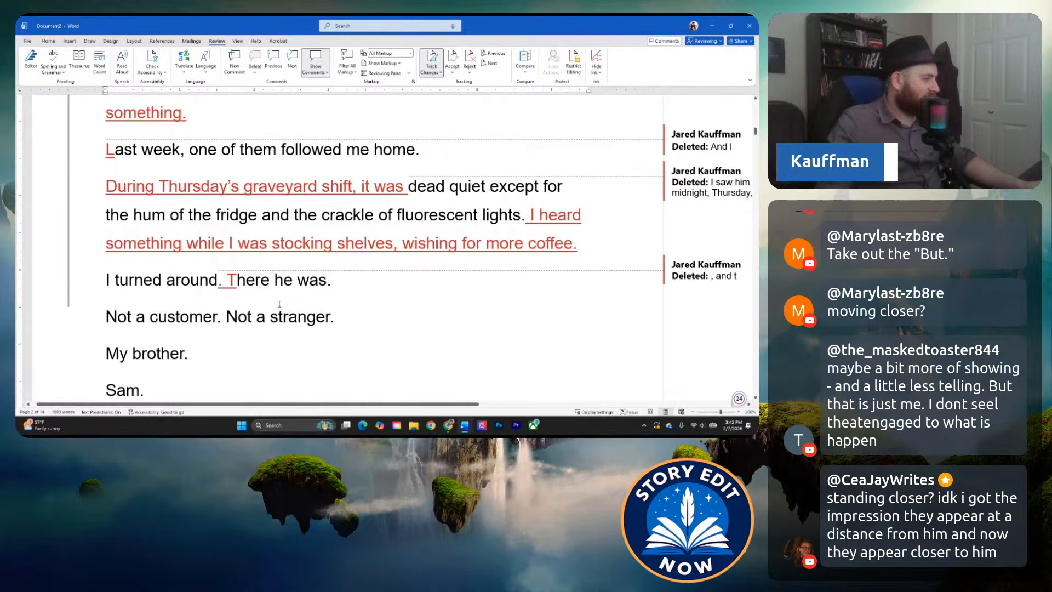
Reread the short lines revealing the brother, from "I turned around" through his name, against the preceding graveyard-shift paragraph.
left_click(338, 293)
left_click(269, 285)
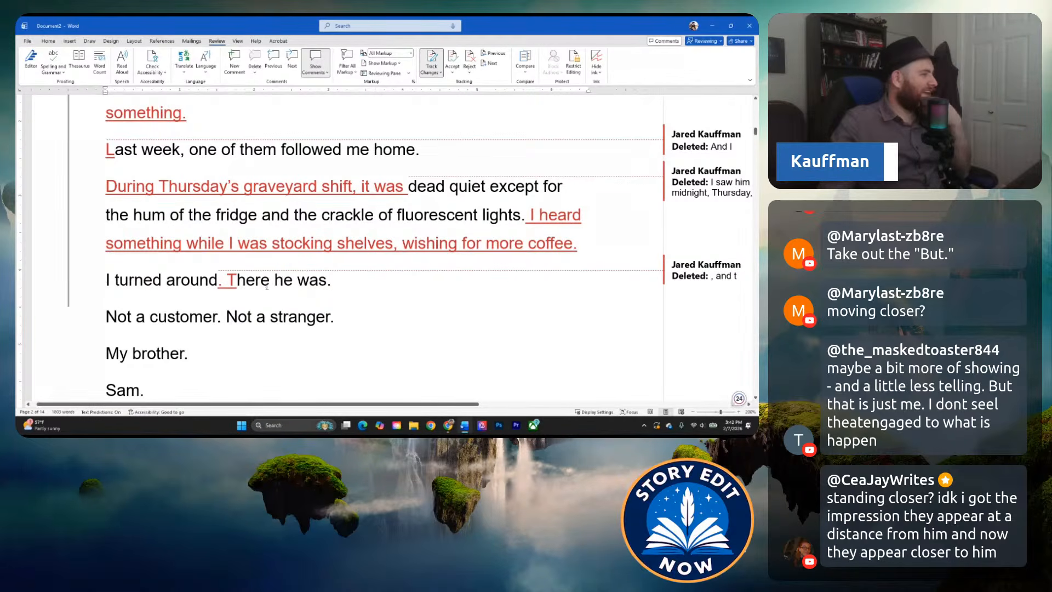
left_click(265, 210)
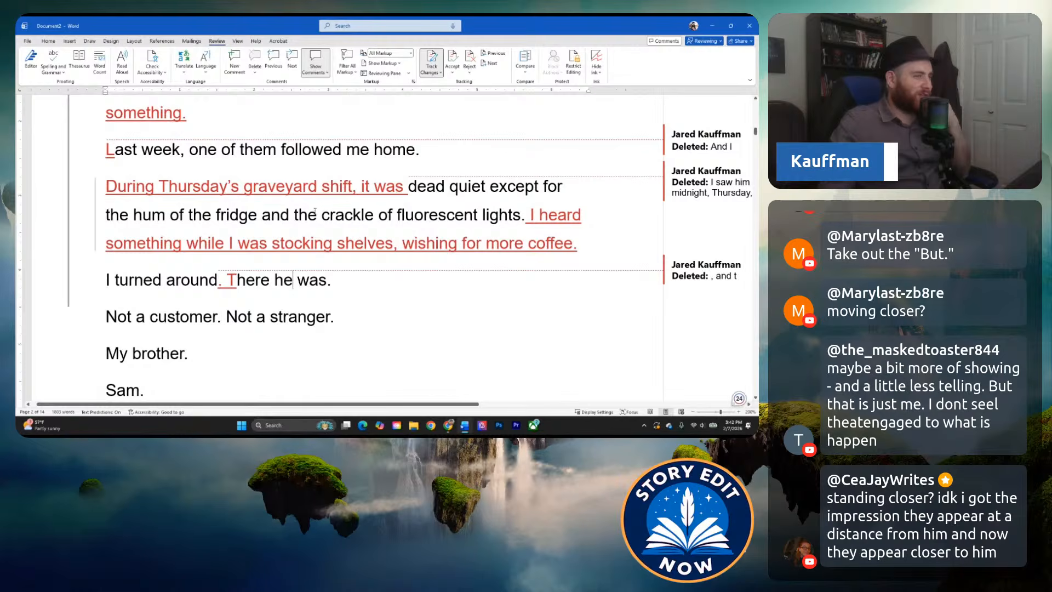
left_click(257, 214)
scroll(217, 299, "up", 4)
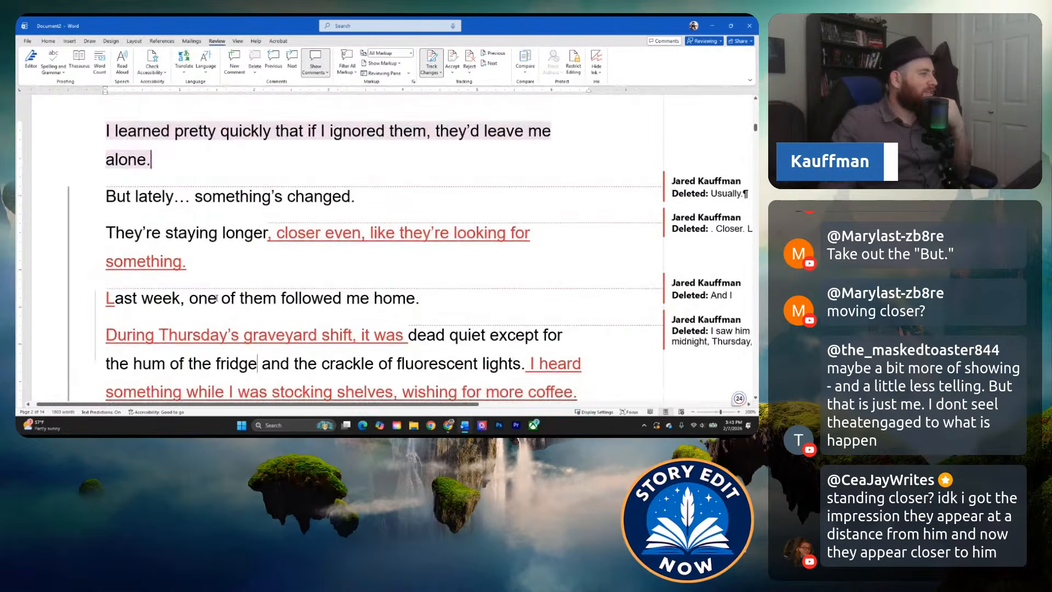
scroll(216, 299, "down", 5)
left_click(274, 284)
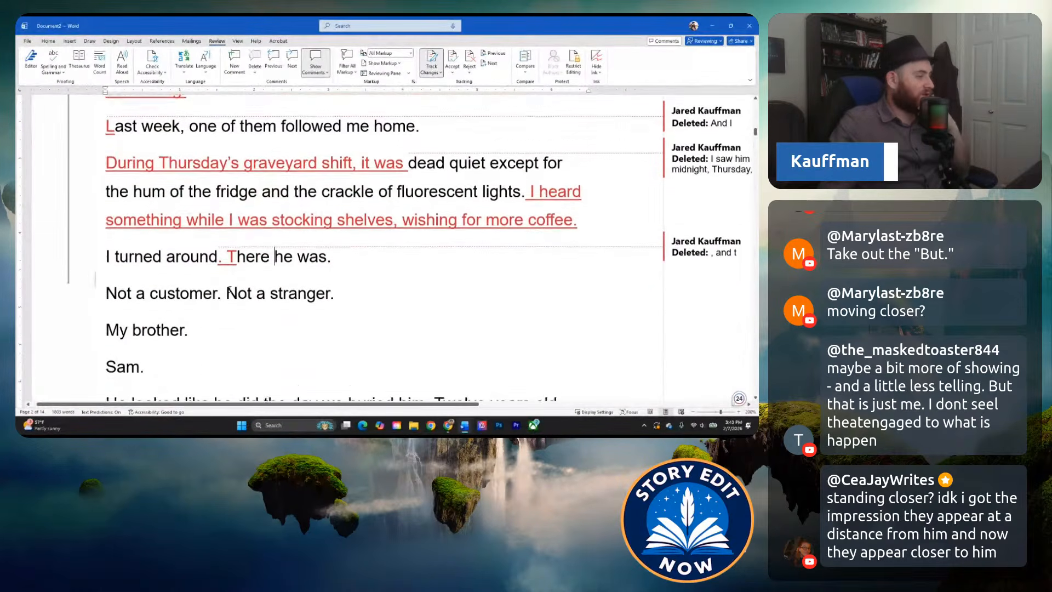
left_click(199, 245)
left_click(189, 294)
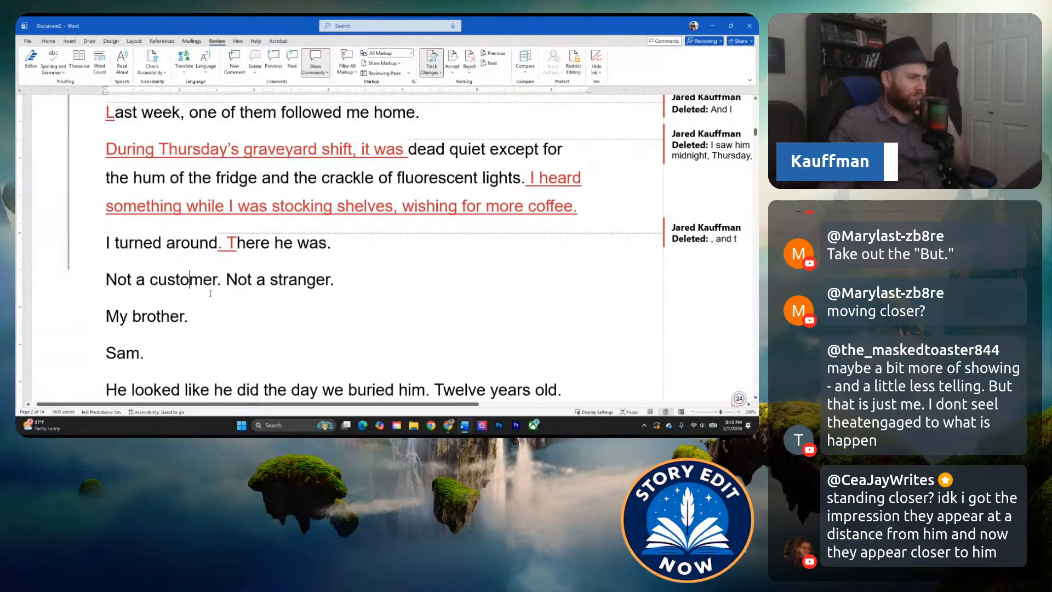
left_click(219, 255)
left_click(245, 254)
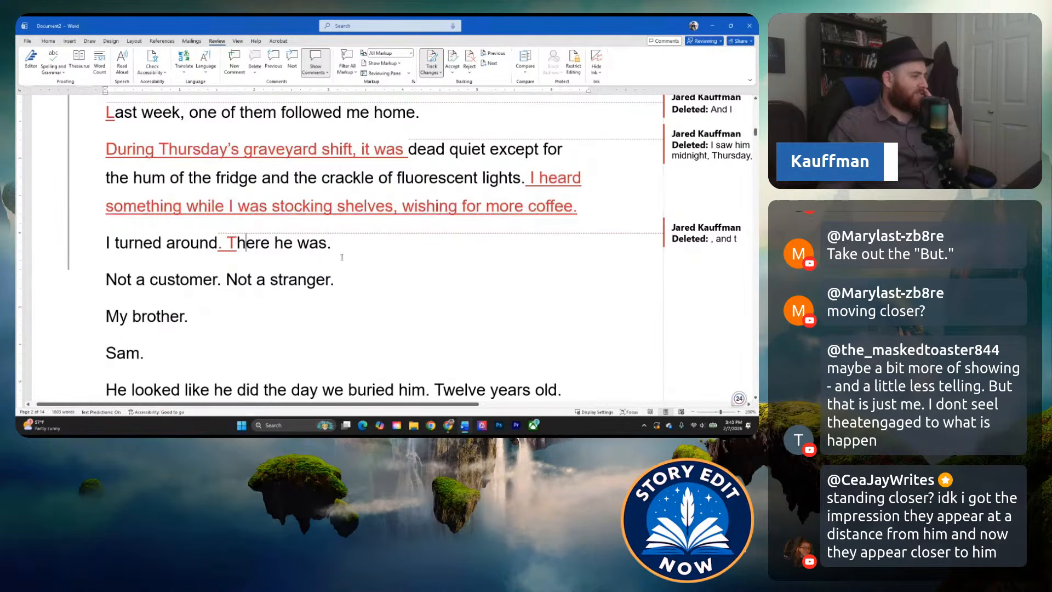
left_click(169, 280)
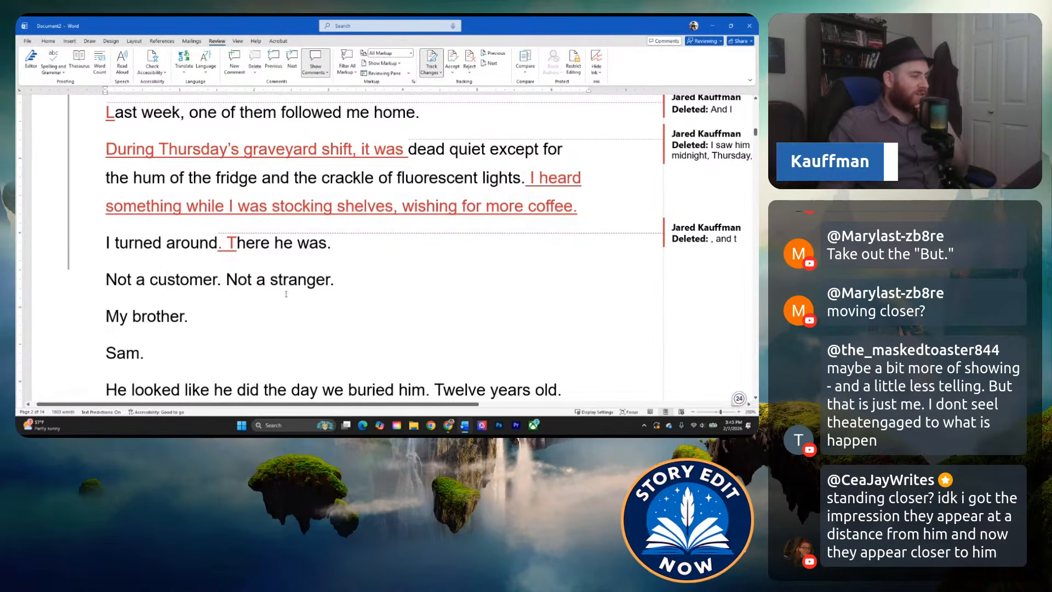
left_click(194, 322)
scroll(194, 323, "down", 1)
left_click(147, 316)
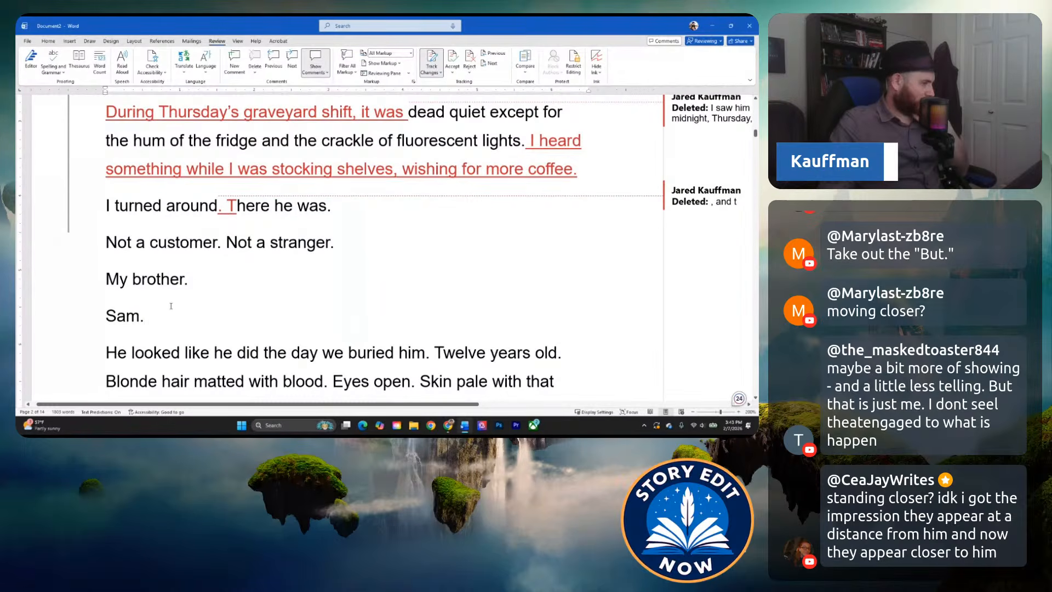
left_click_drag(144, 315, 107, 206)
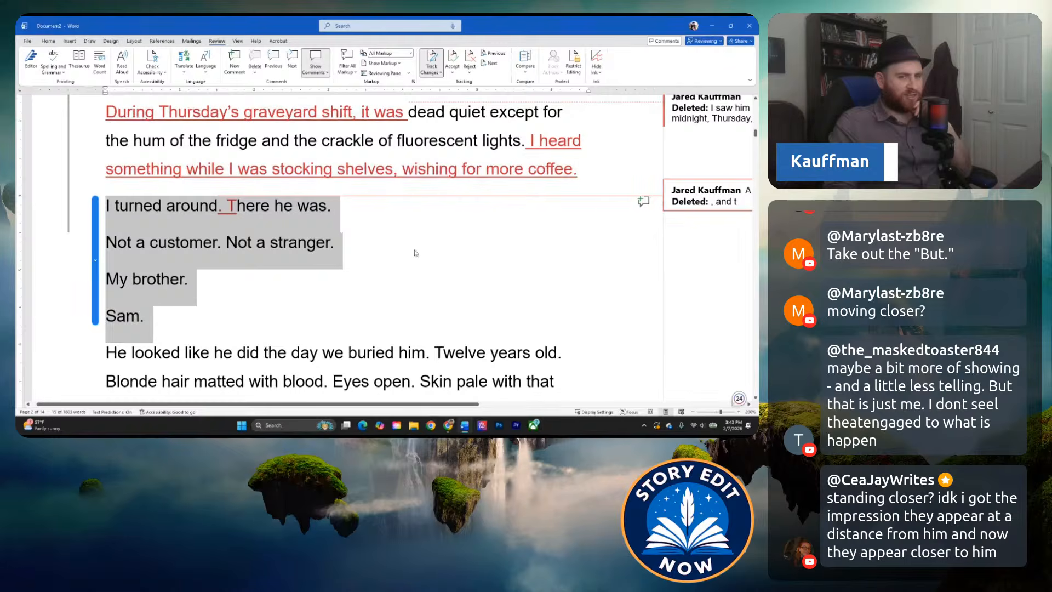
left_click(375, 251)
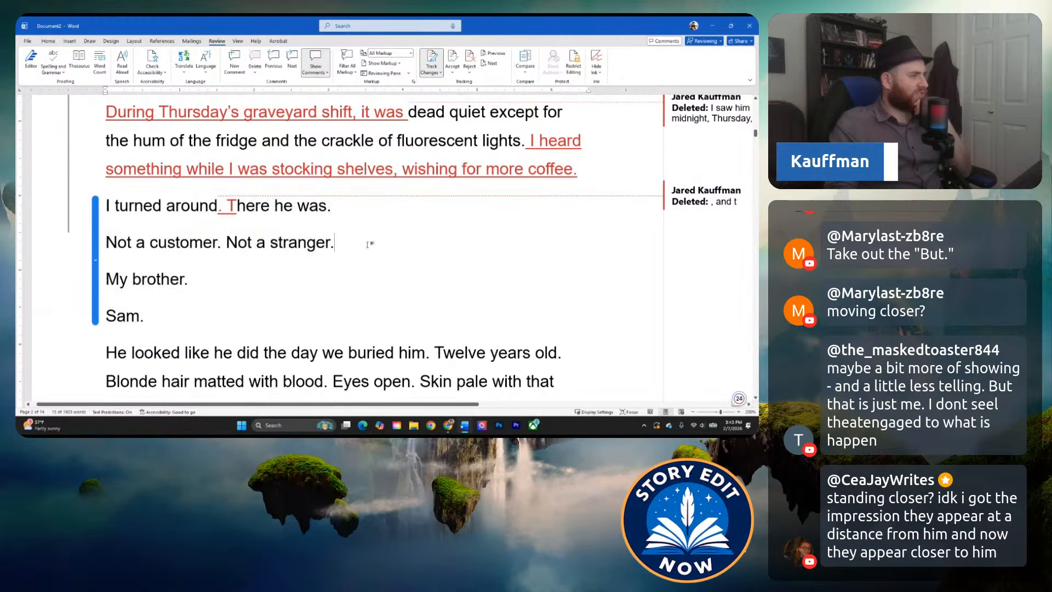
Review the passage from the first ghost sightings through the brother's description and the dropped box, checking the "Not a customer. Not a stranger." line.
scroll(411, 306, "up", 5)
scroll(170, 194, "up", 10)
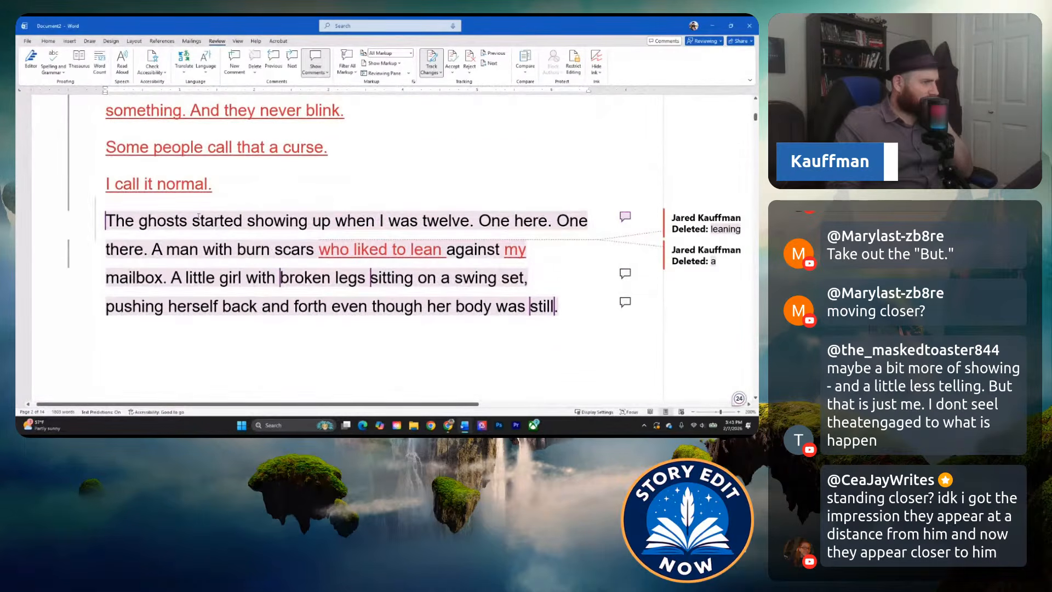
scroll(218, 280, "down", 15)
scroll(217, 280, "down", 1)
left_click(217, 223)
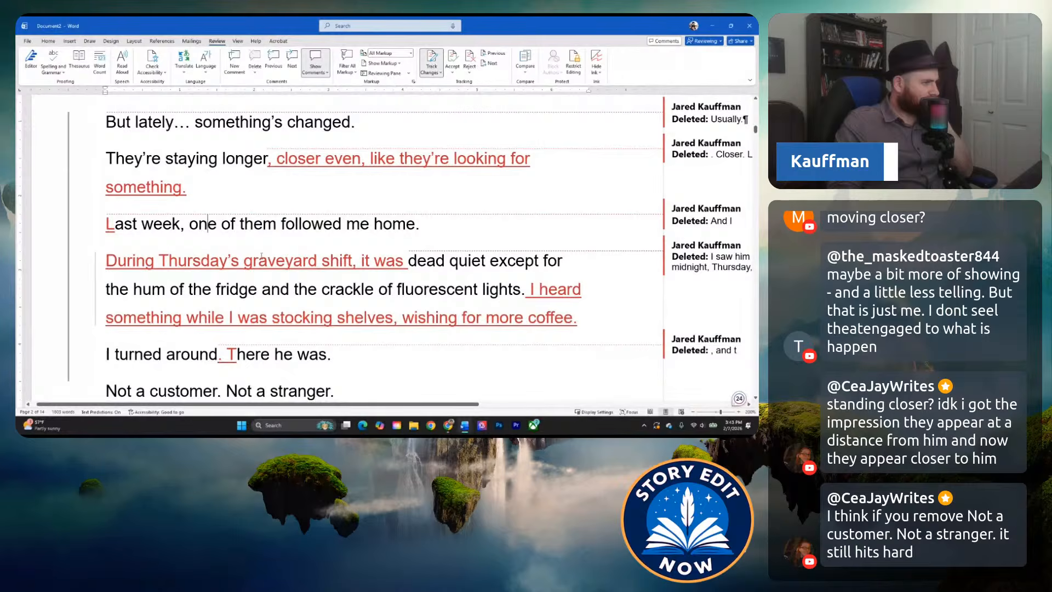
left_click(416, 260)
left_click(254, 290)
left_click(385, 291)
scroll(329, 290, "down", 3)
left_click(275, 295)
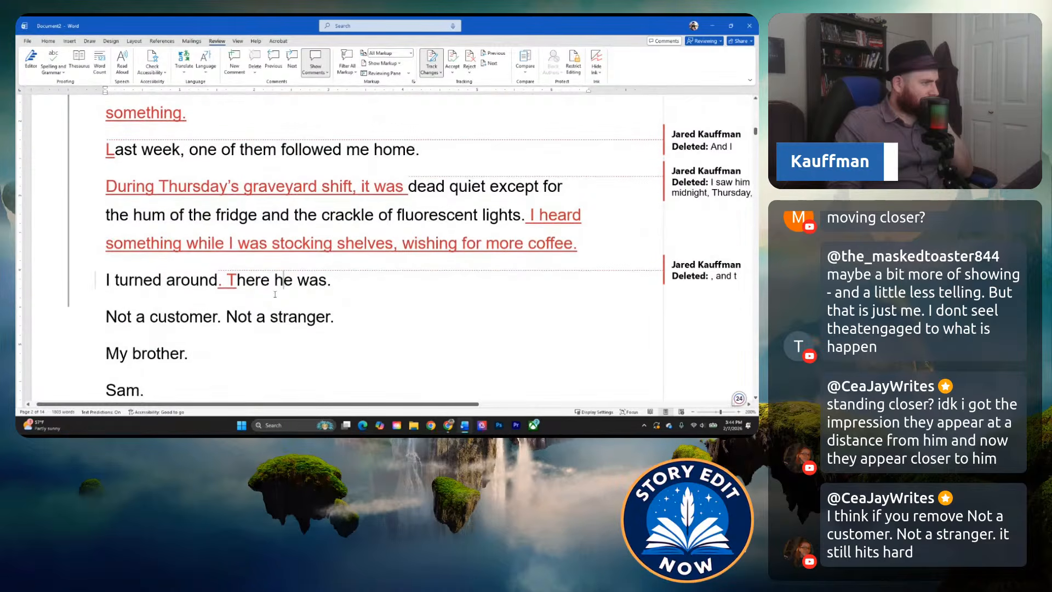
scroll(275, 294, "down", 3)
left_click(228, 261)
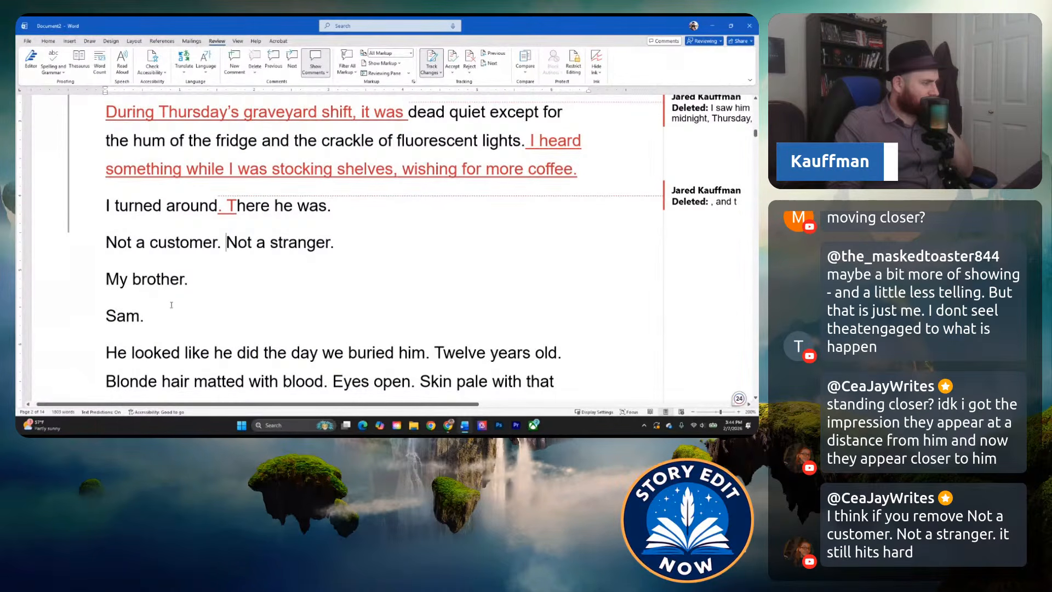
scroll(185, 294, "down", 2)
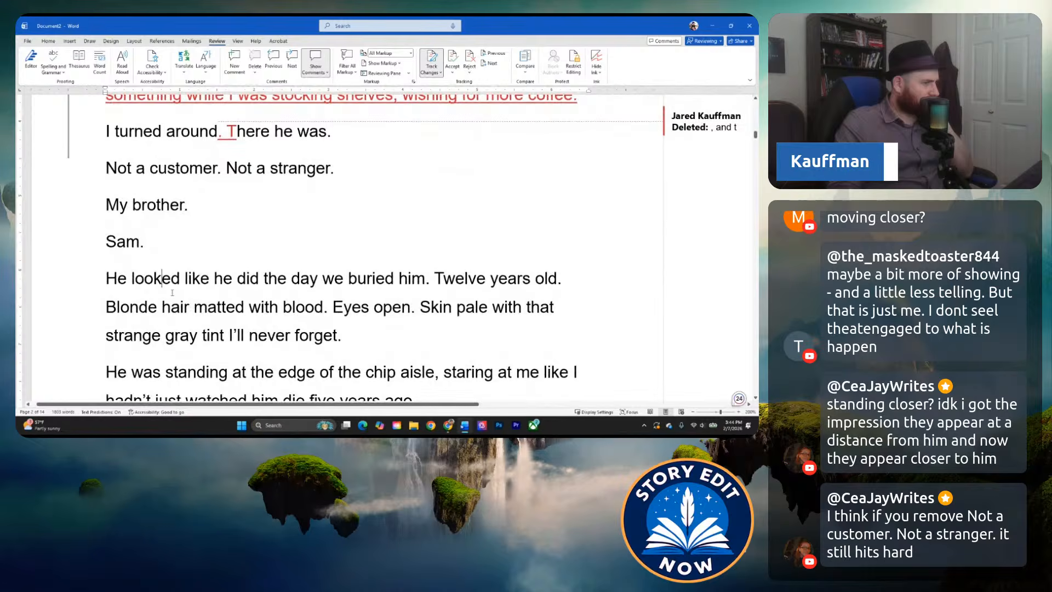
scroll(171, 293, "down", 3)
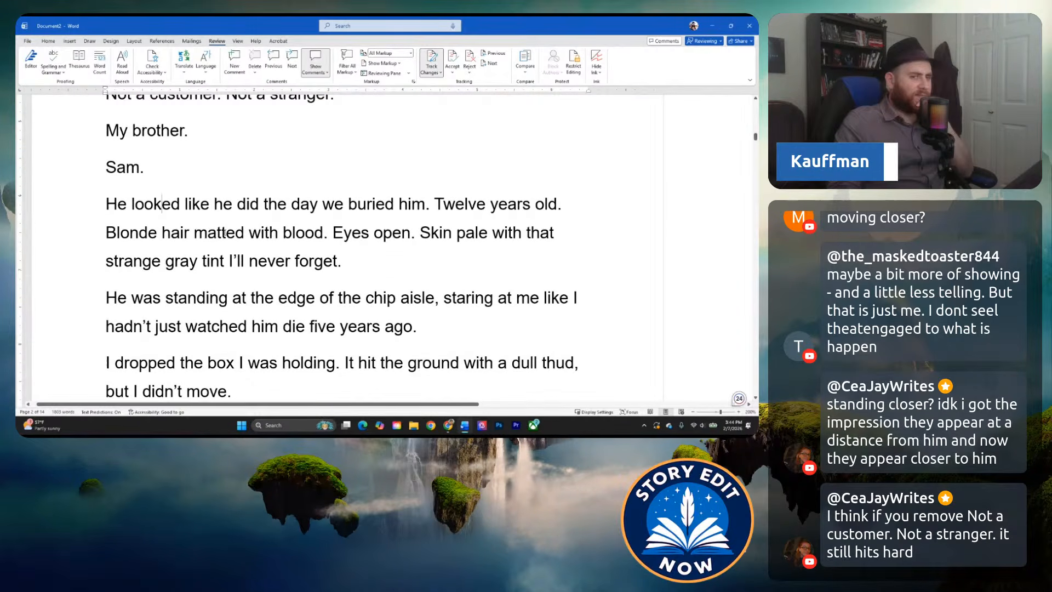
scroll(225, 233, "up", 4)
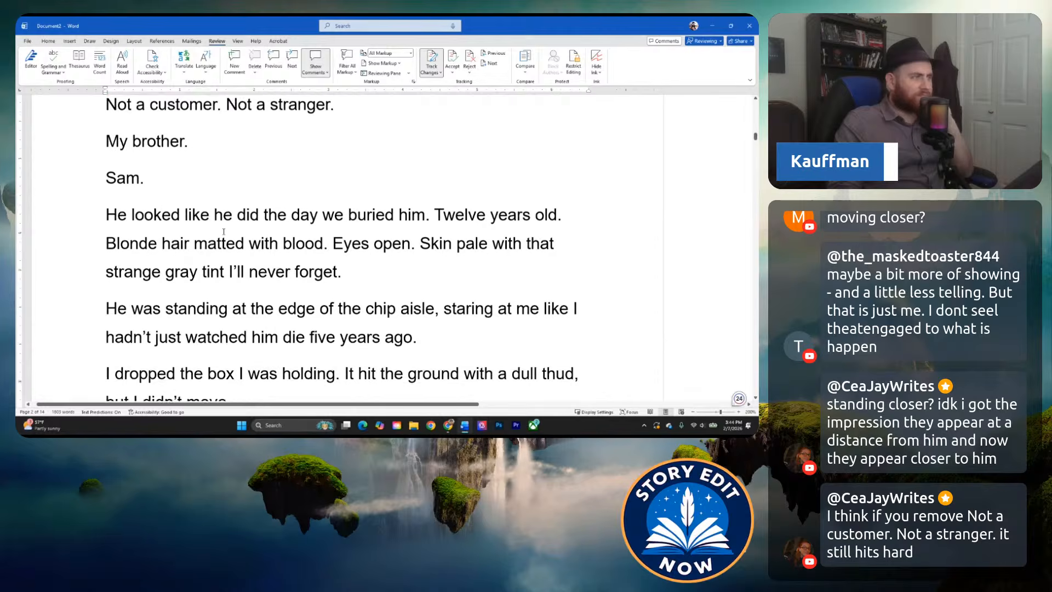
scroll(208, 244, "up", 1)
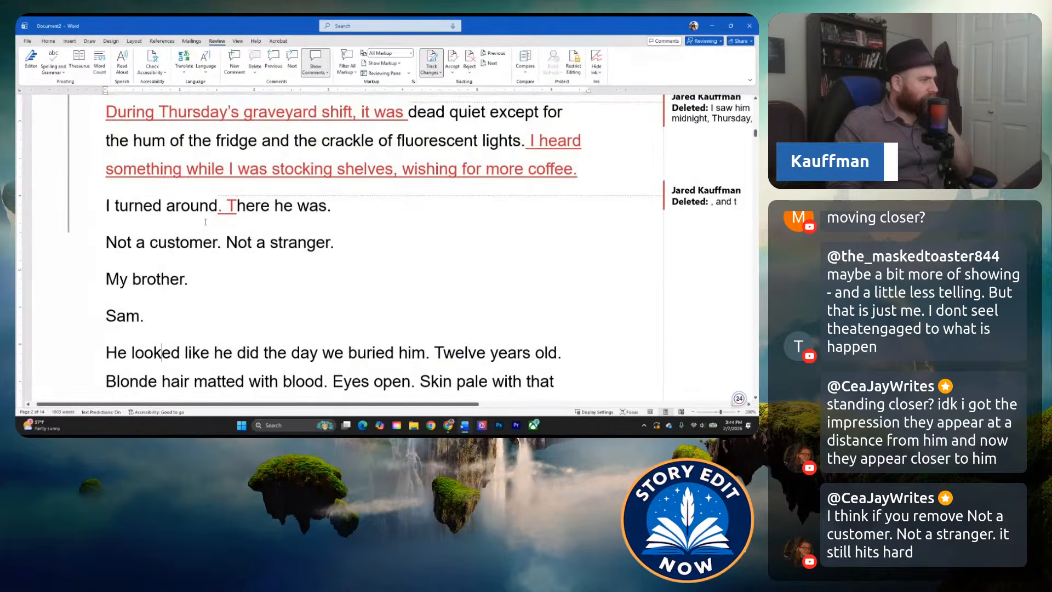
Delete the line "Not a customer. Not a stranger." before "My brother." as a tracked change.
left_click(190, 247)
left_click_drag(336, 244, 82, 237)
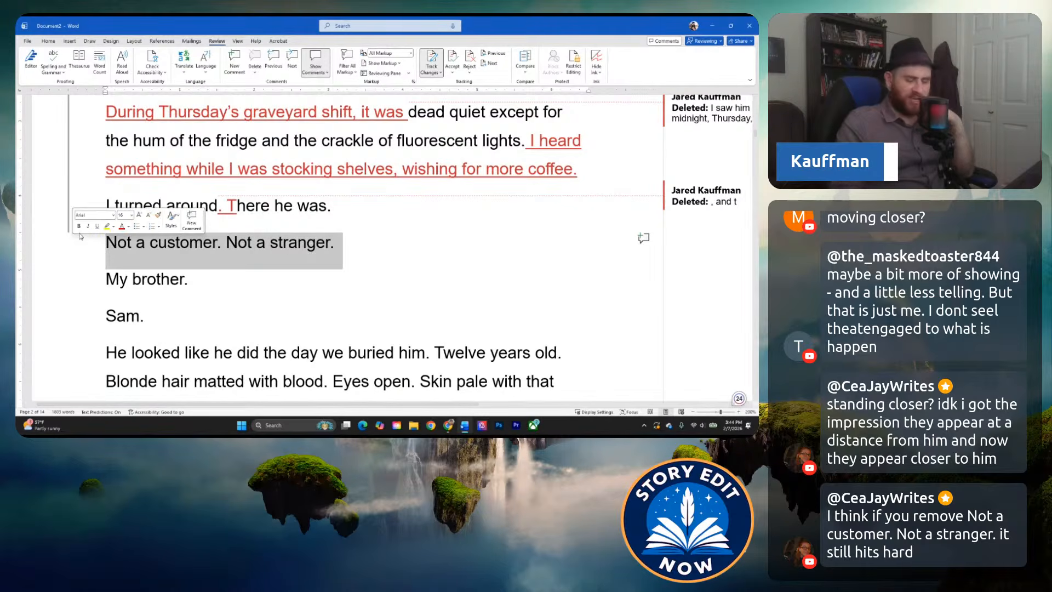
key("Delete")
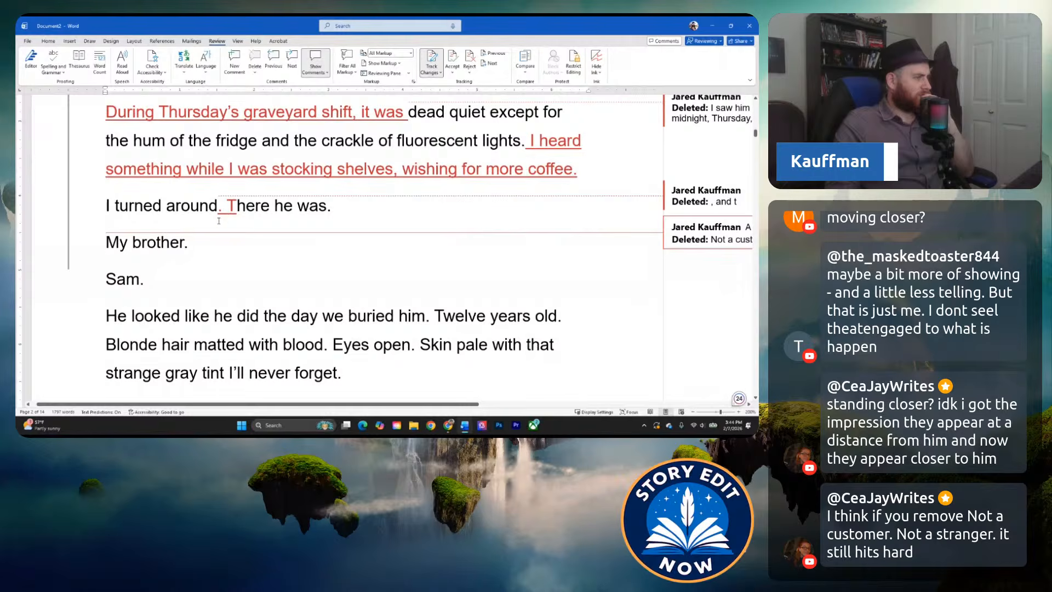
left_click(259, 207)
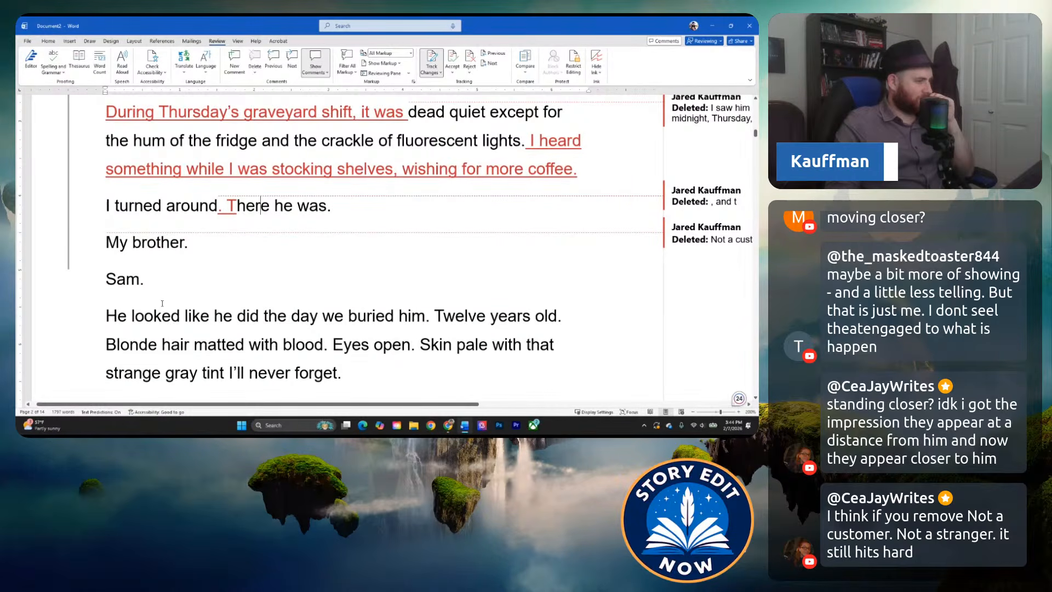
scroll(160, 299, "down", 1)
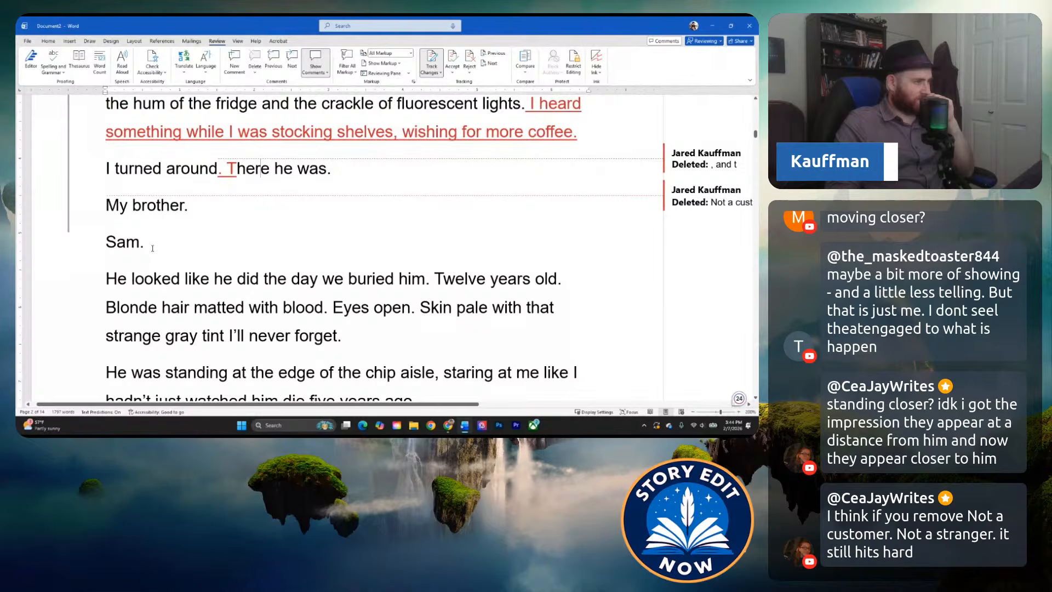
Undo the line deletion and the sentence split, restoring "I turned around, and there he was.".
left_click(220, 173)
key("ctrl+z")
key("ctrl+z")
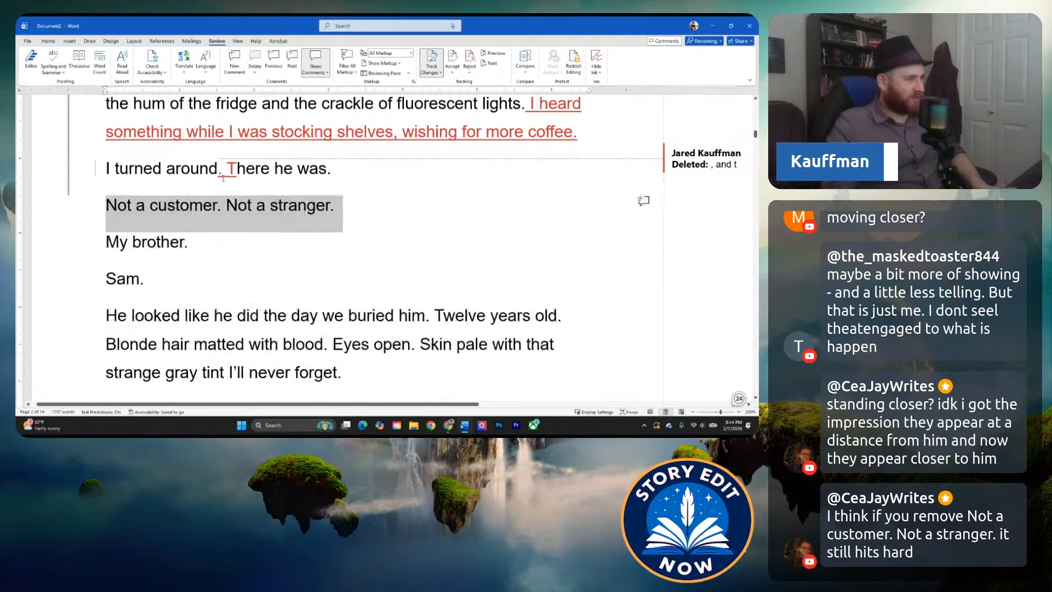
left_click(254, 178)
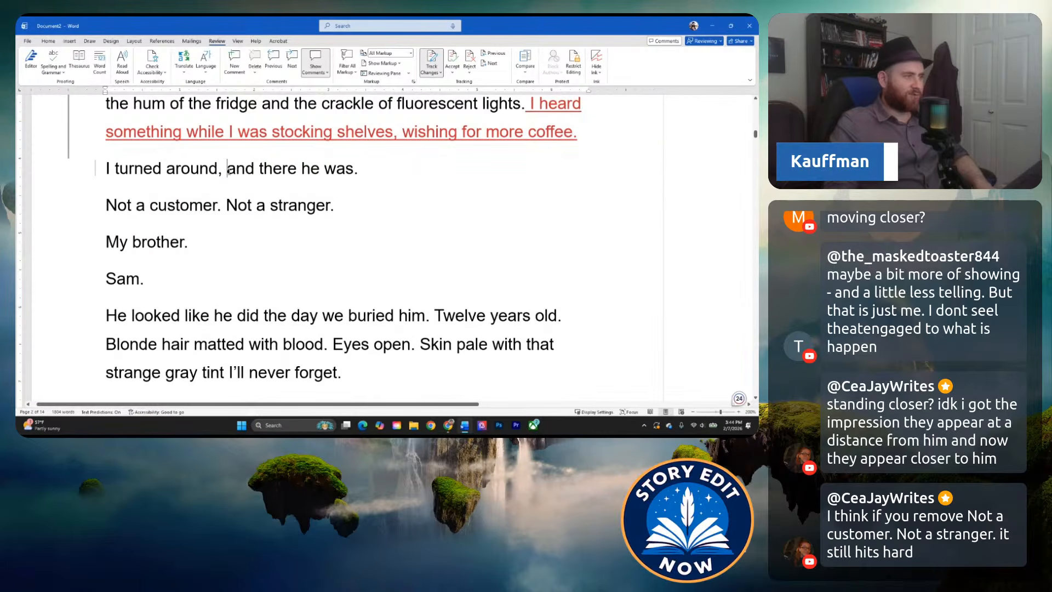
Remove "Not a customer. Not a stranger." so that "My brother." directly follows "I turned around, and there he was.".
left_click_drag(352, 206, 86, 206)
key("Delete")
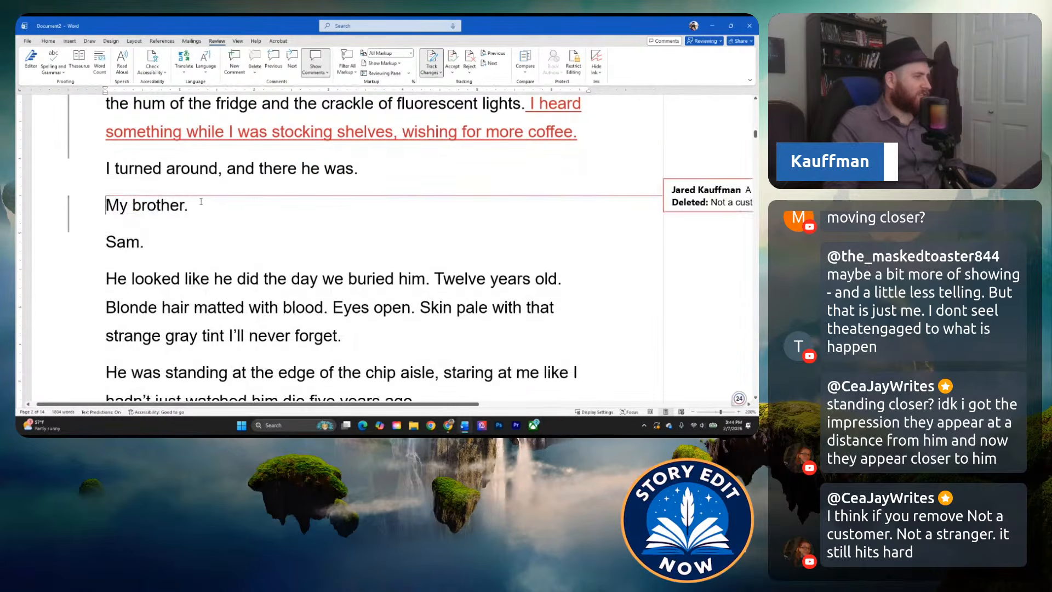
left_click(230, 197)
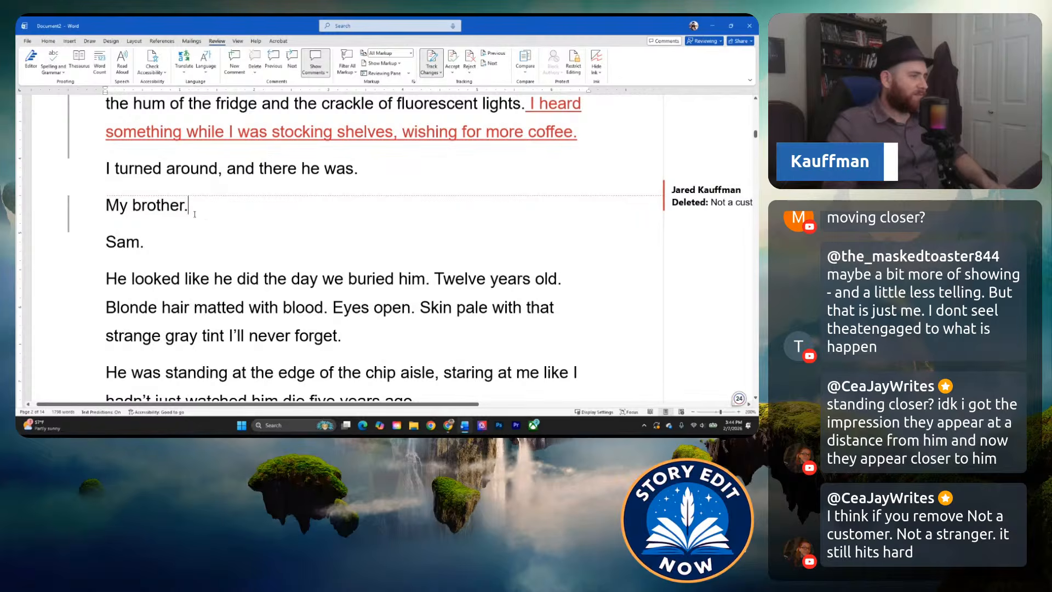
key("Left")
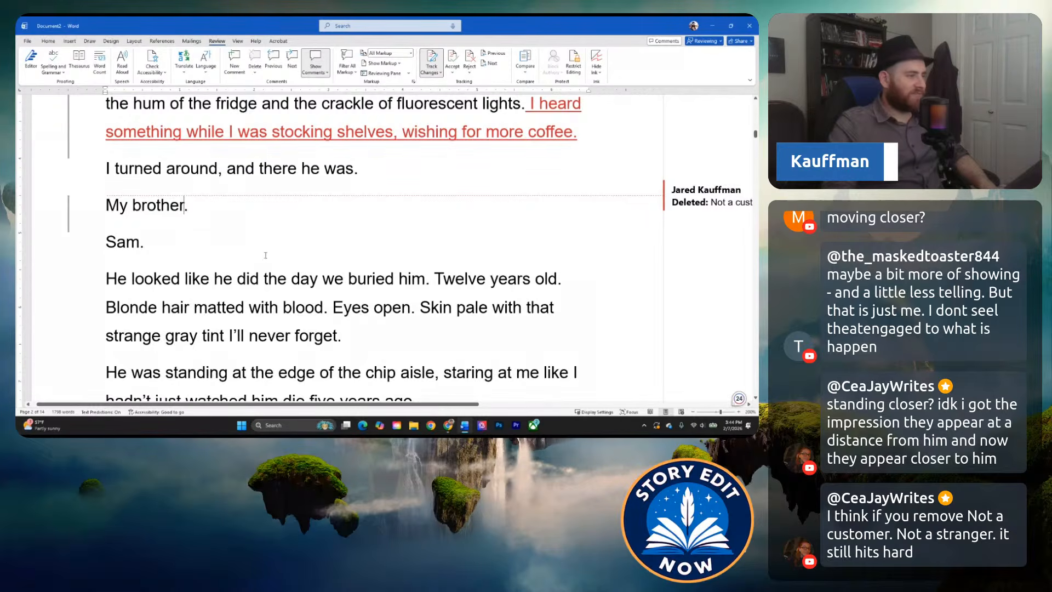
In the brother's description, replace "that" with "a" so the phrase reads "Skin pale with a strange gray tint".
scroll(265, 256, "down", 1)
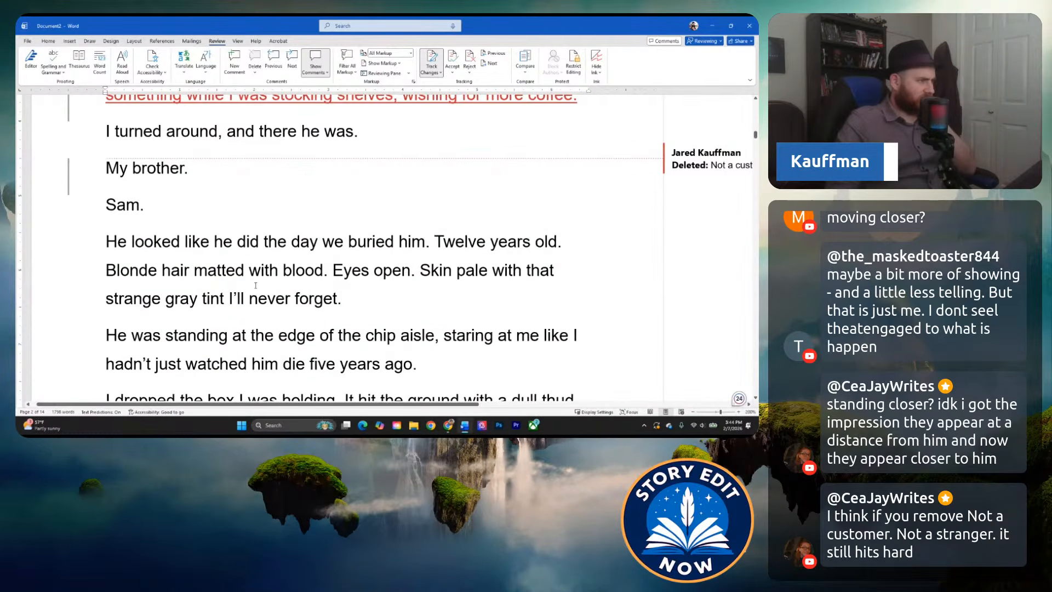
left_click(245, 265)
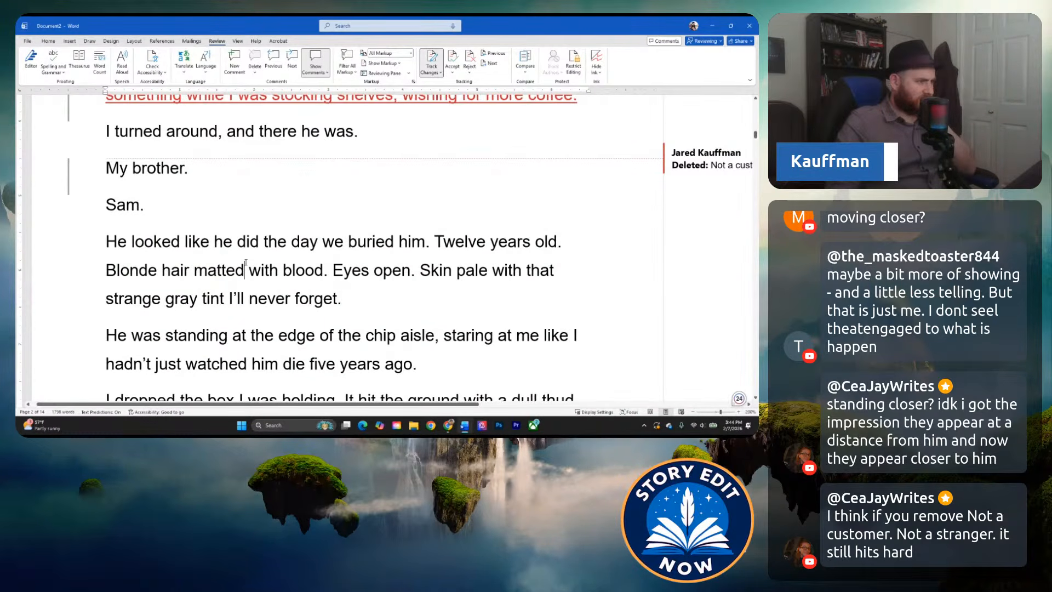
left_click(290, 242)
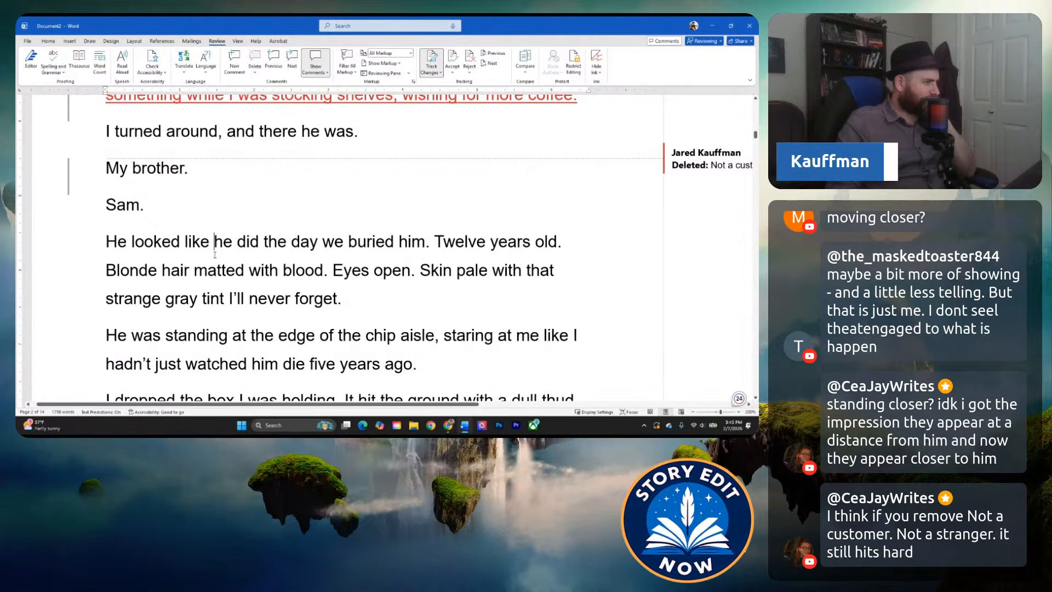
left_click(444, 249)
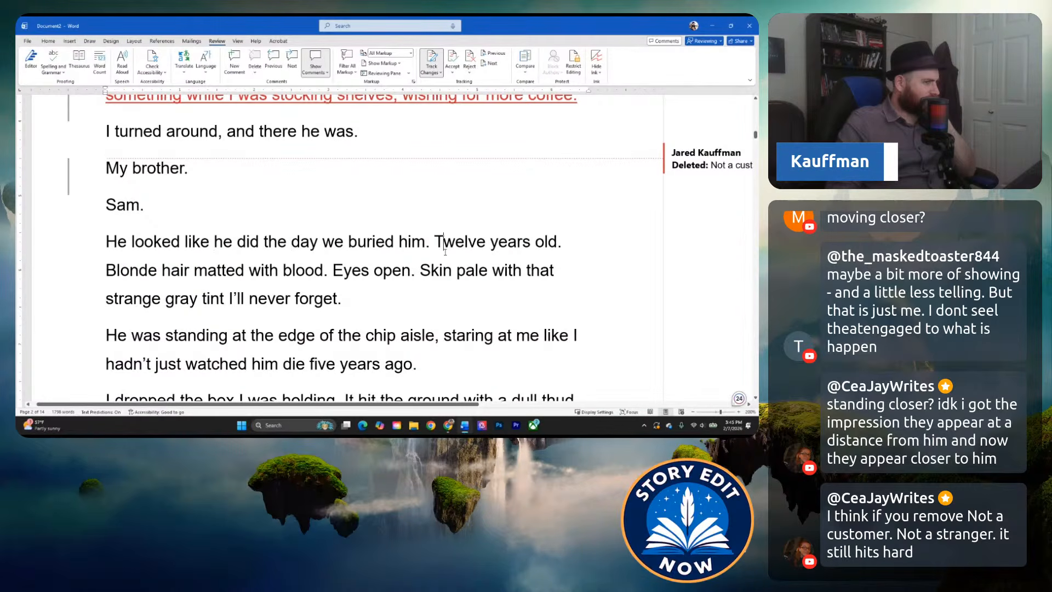
left_click(546, 248)
left_click(250, 270)
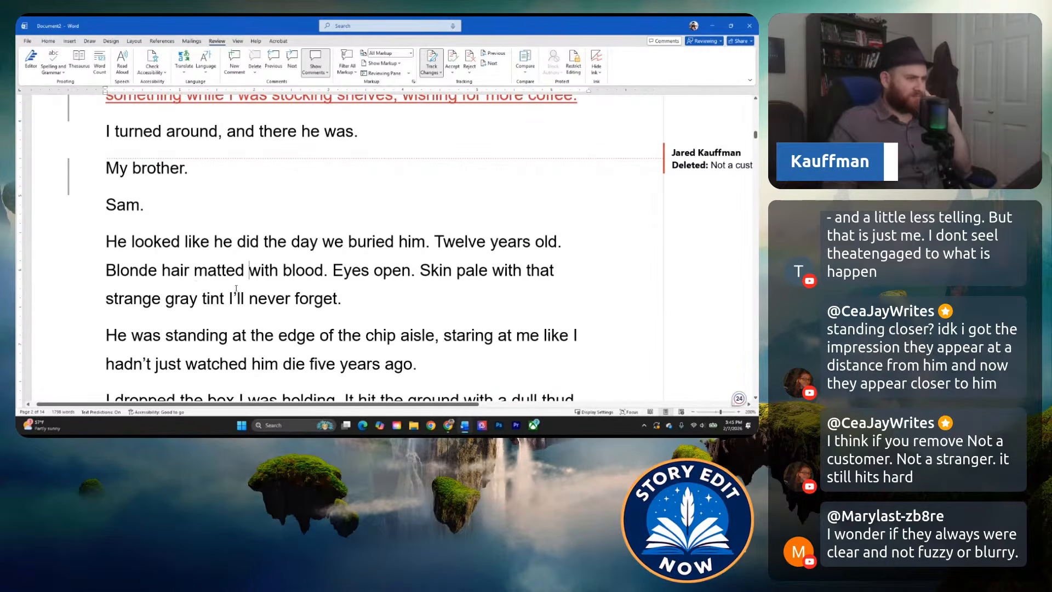
left_click(376, 271)
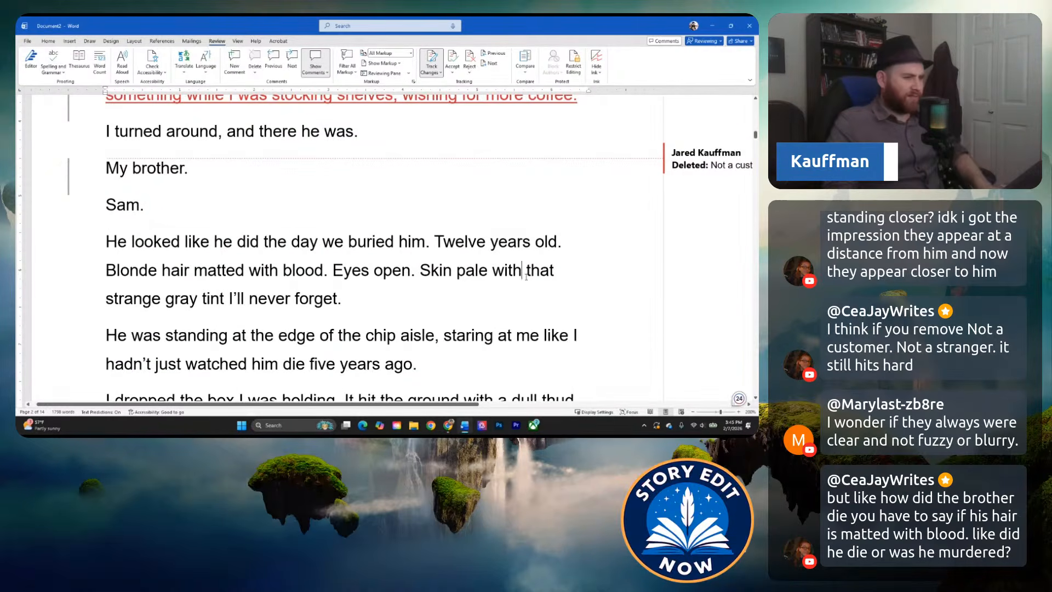
left_click(526, 270)
left_click_drag(527, 272, 553, 281)
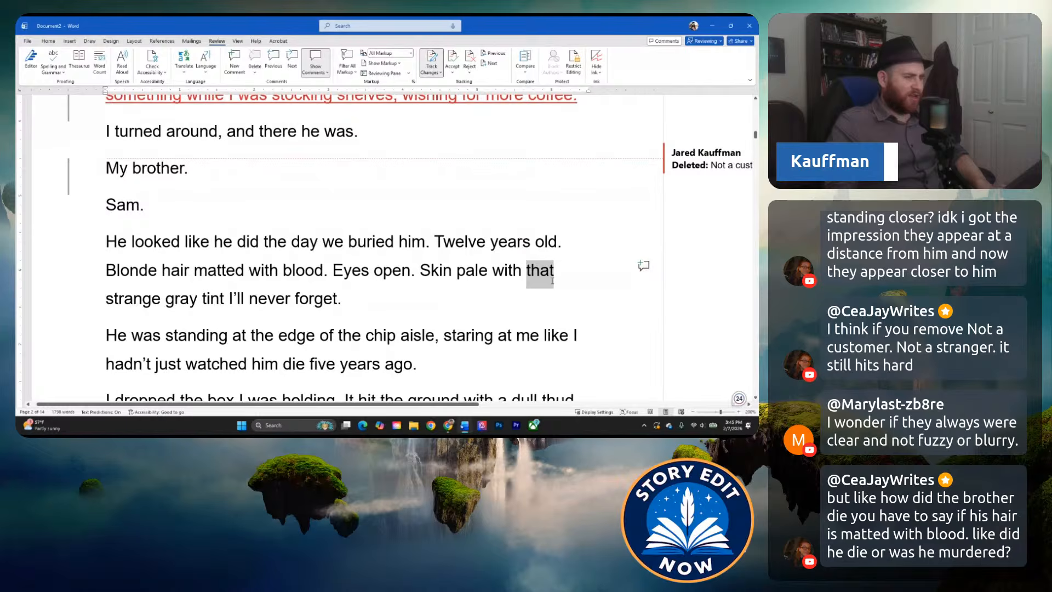
type("a")
left_click(374, 301)
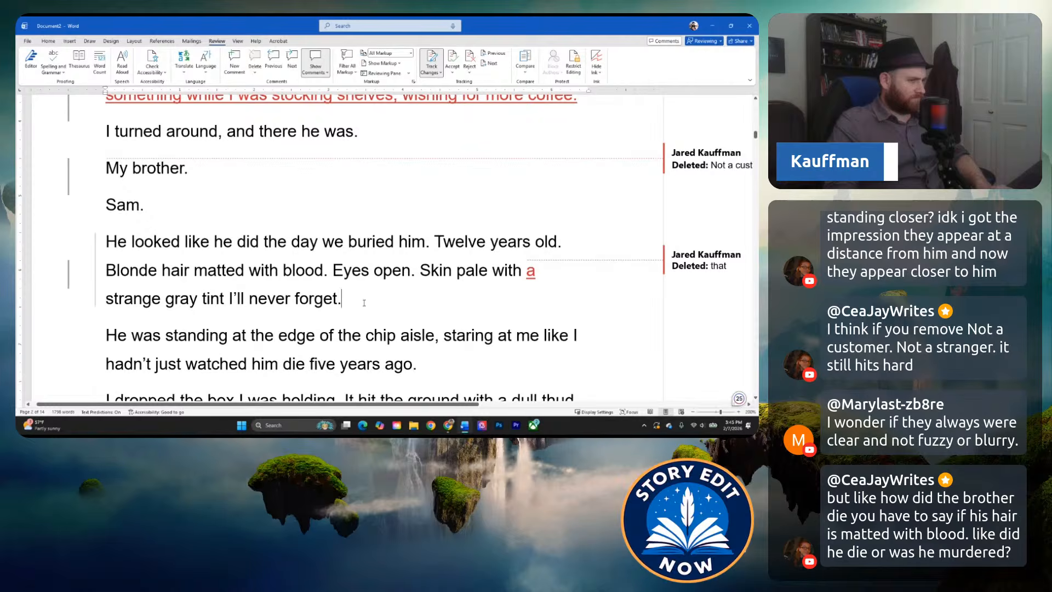
Reread the brother's description and the chip-aisle lines, examining "Blonde hair matted with blood." and the passage that follows.
scroll(373, 300, "down", 1)
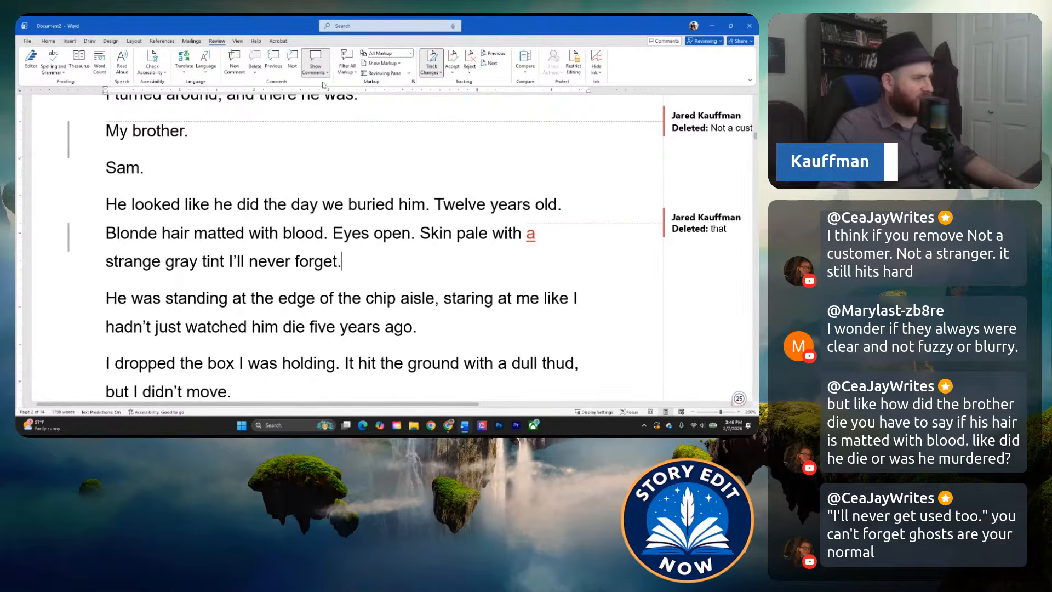
scroll(329, 164, "up", 2)
scroll(335, 263, "down", 1)
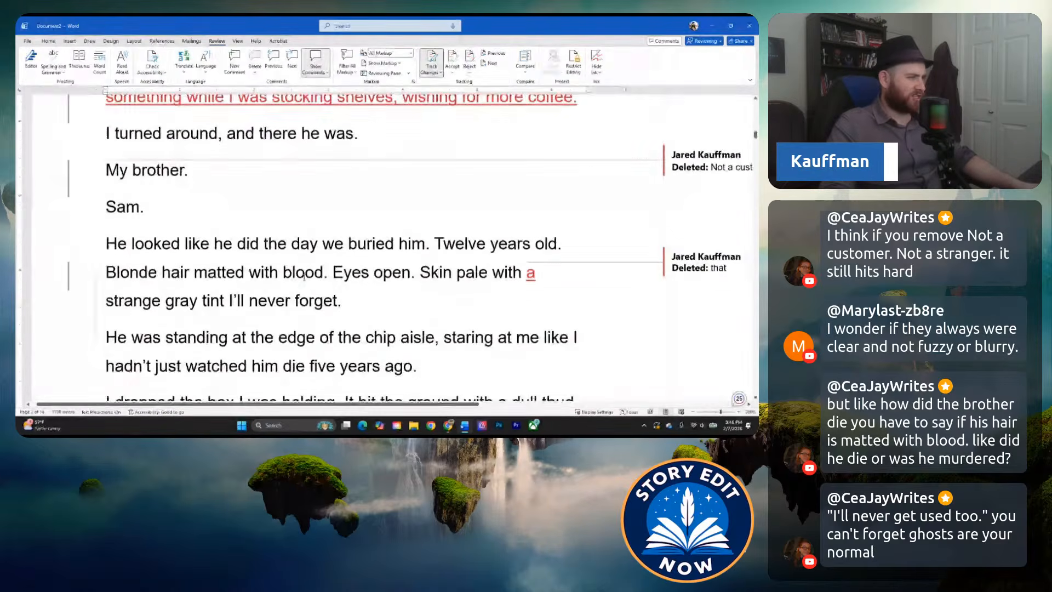
left_click(352, 293)
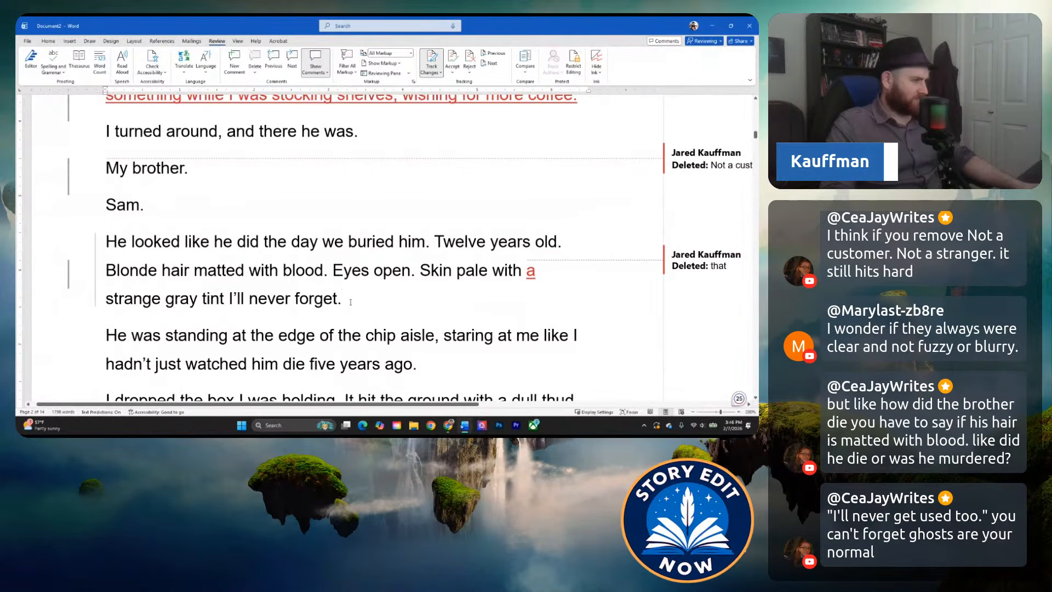
scroll(351, 302, "down", 3)
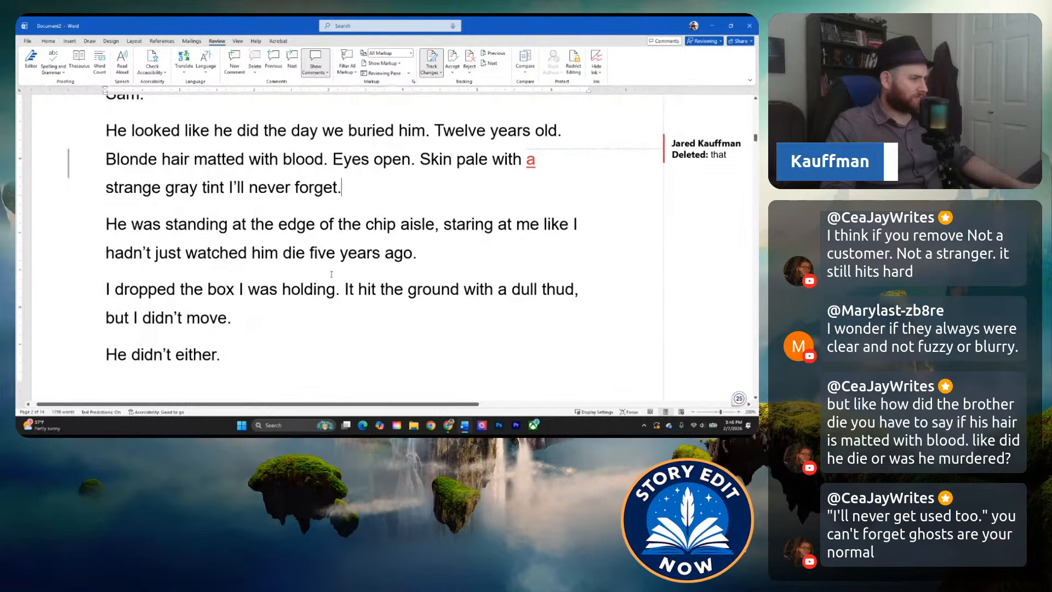
scroll(332, 274, "down", 7)
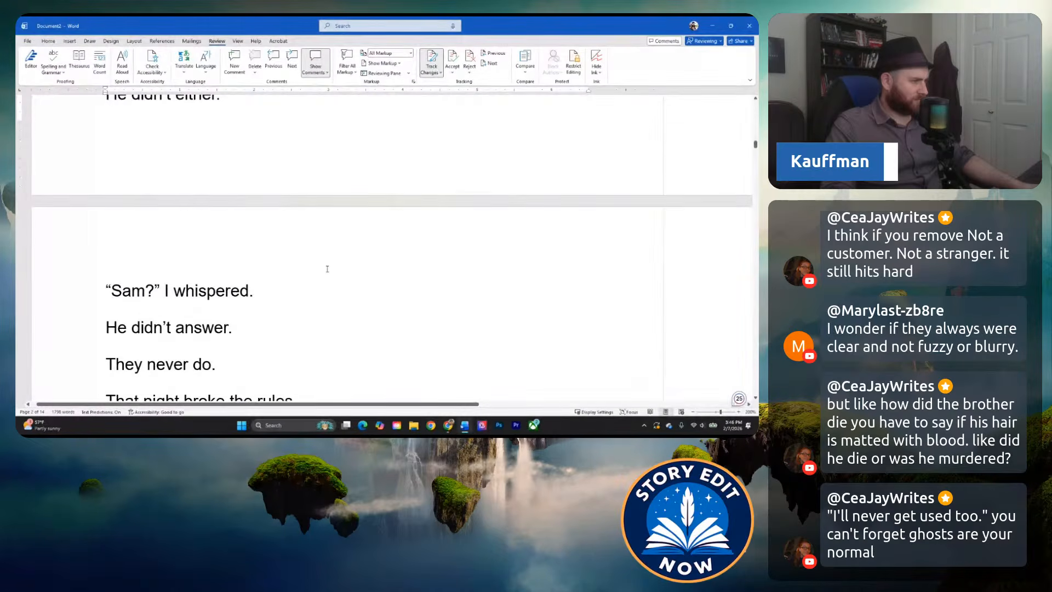
scroll(327, 269, "up", 9)
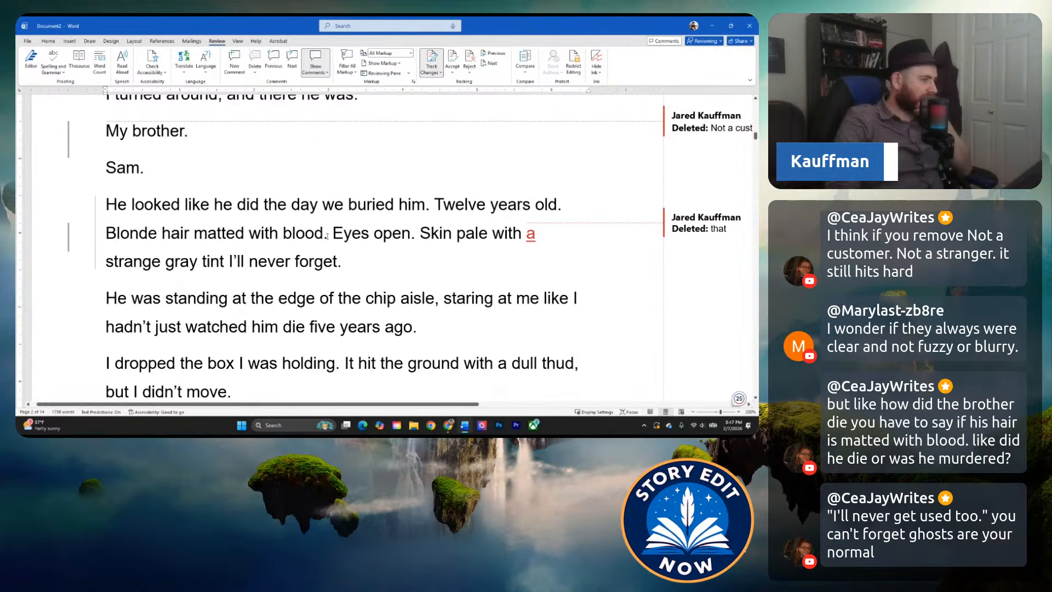
left_click_drag(326, 236, 106, 235)
left_click(181, 234)
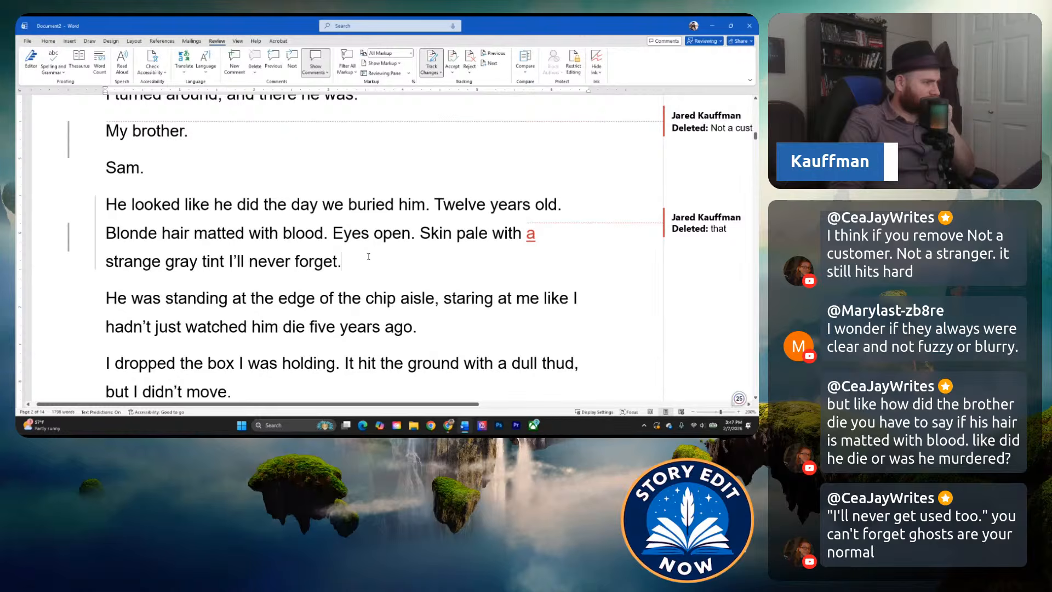
scroll(378, 260, "down", 1)
left_click(397, 268)
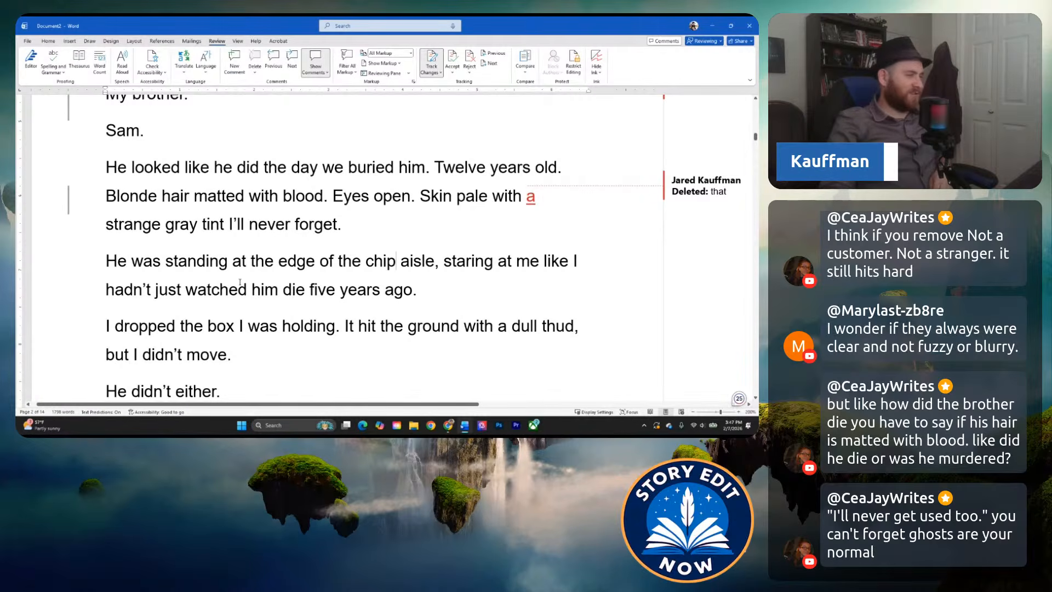
left_click(258, 265)
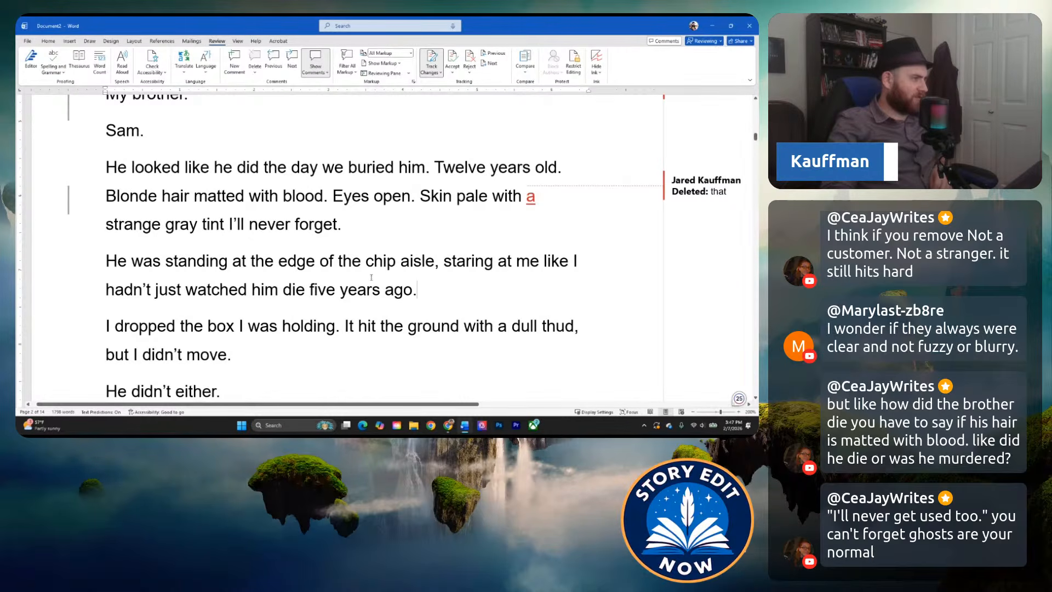
Check the brothers' ages and the years since the death across the opening, the brother's description and the account of Sam's death.
scroll(428, 286, "up", 5)
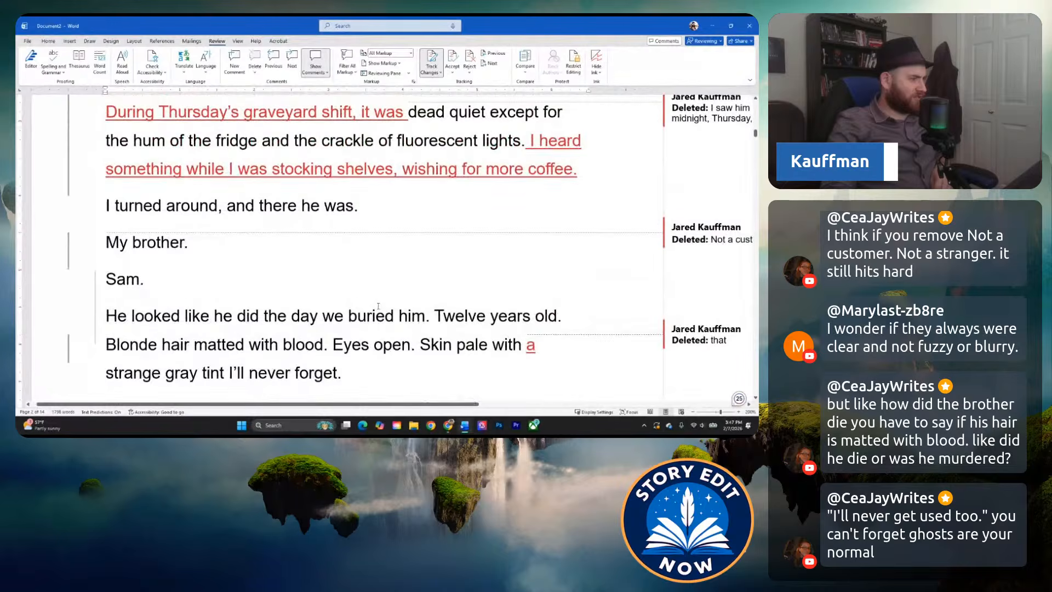
scroll(380, 298, "down", 2)
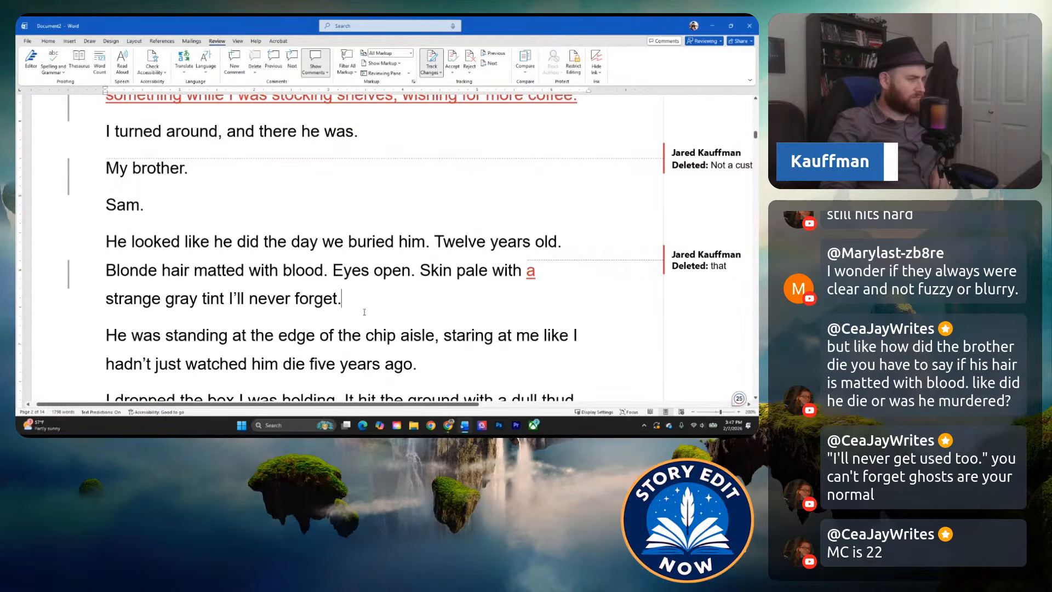
left_click(348, 303)
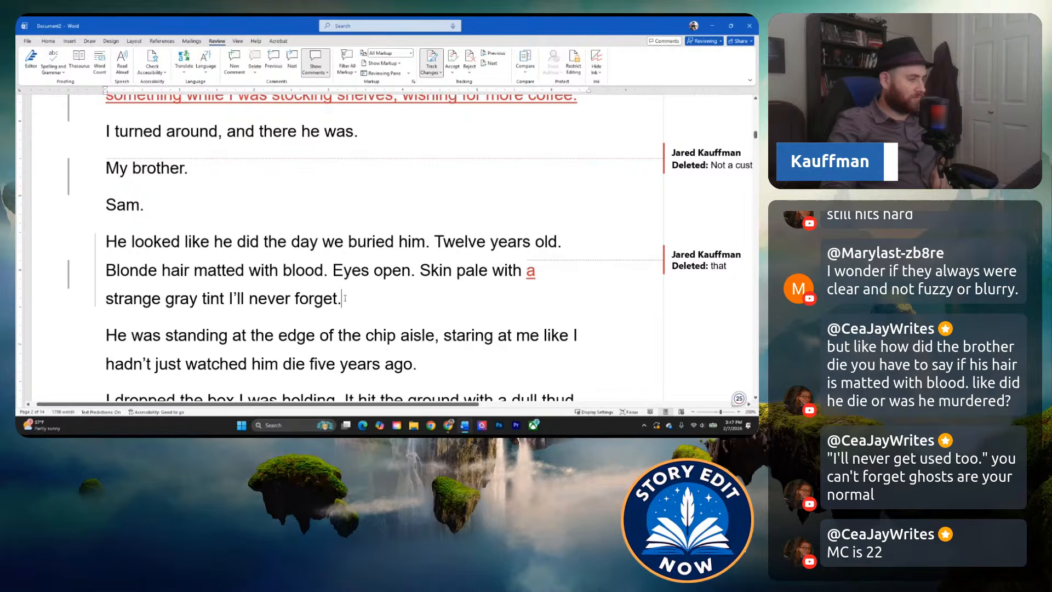
scroll(345, 299, "down", 1)
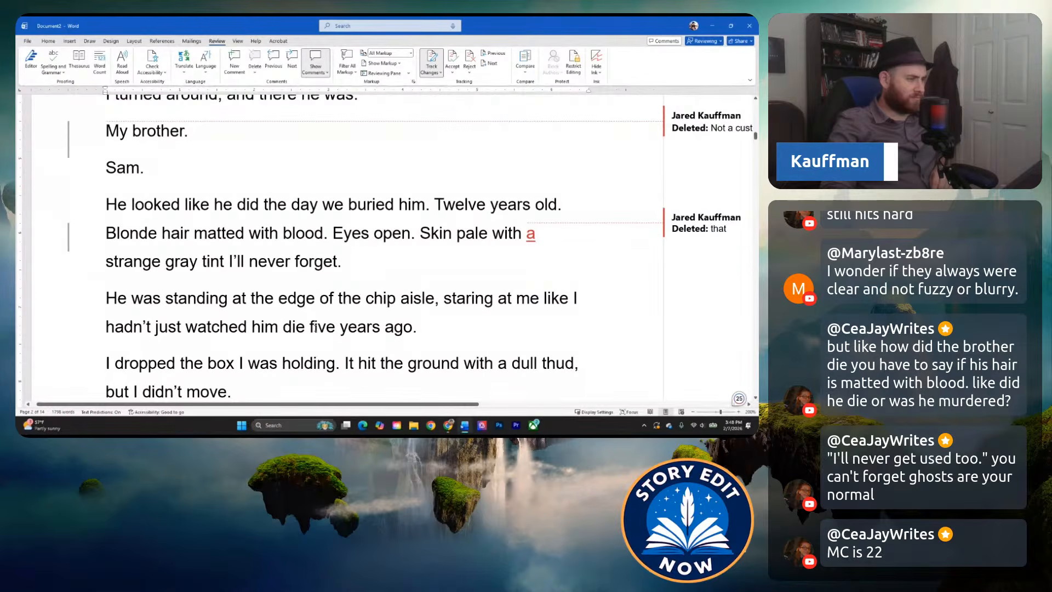
scroll(313, 330, "down", 1)
left_click(327, 311)
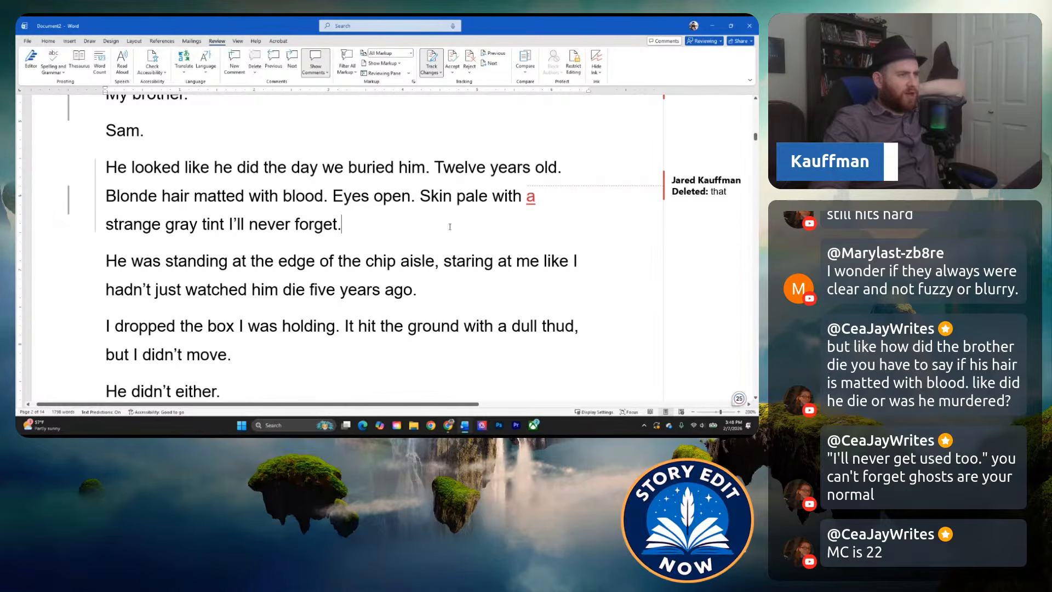
left_click(434, 169)
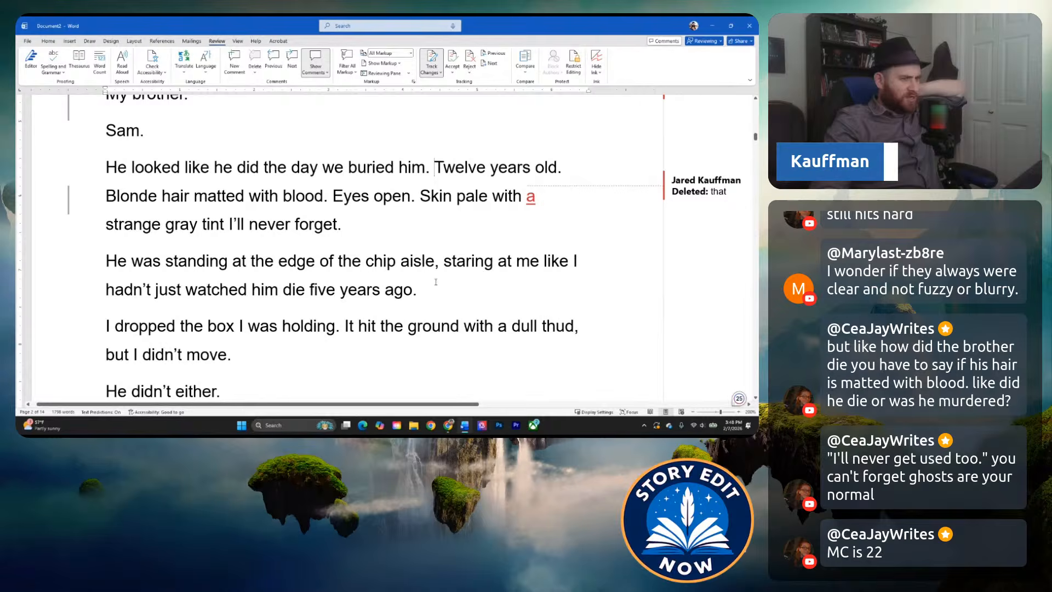
scroll(436, 282, "up", 18)
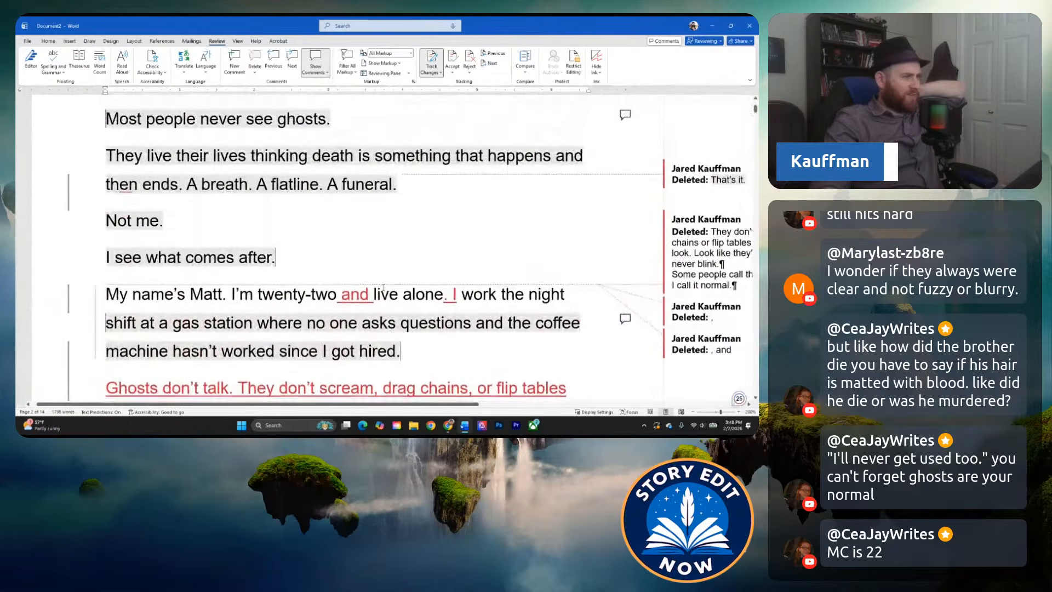
scroll(384, 288, "down", 20)
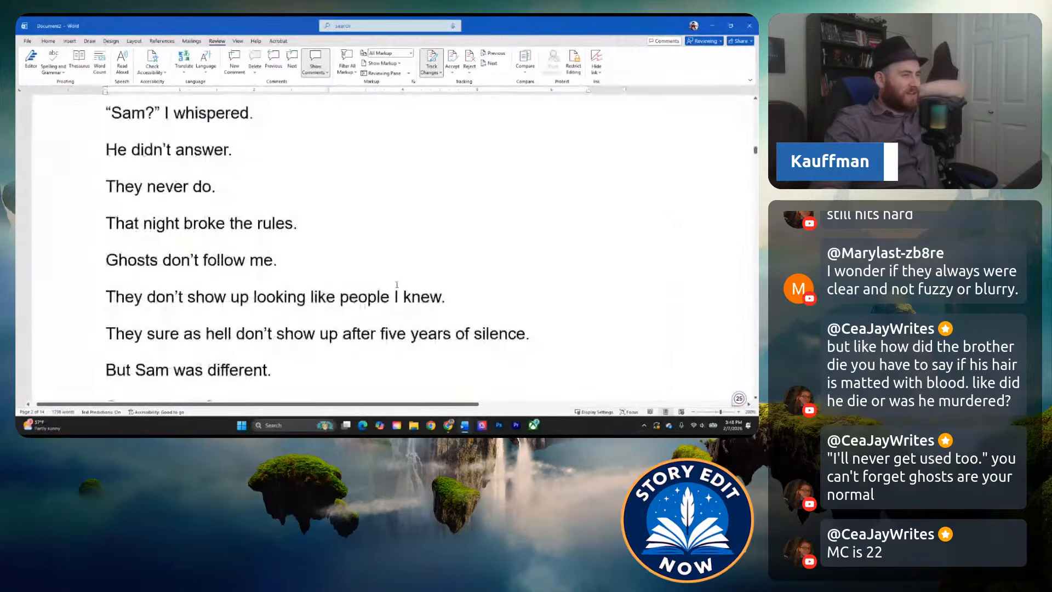
scroll(397, 284, "down", 5)
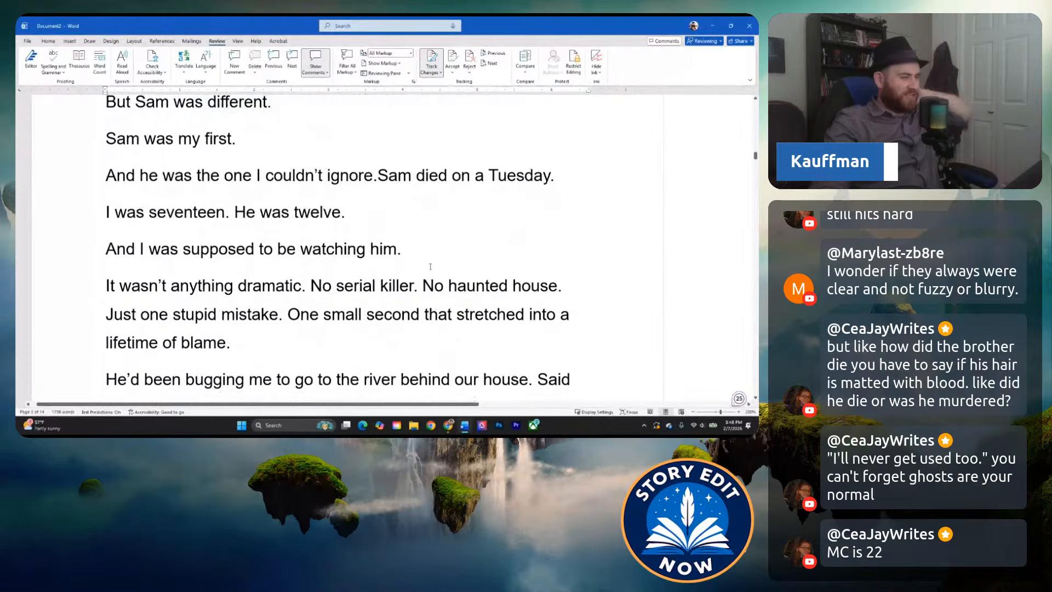
scroll(430, 267, "down", 1)
scroll(430, 267, "up", 2)
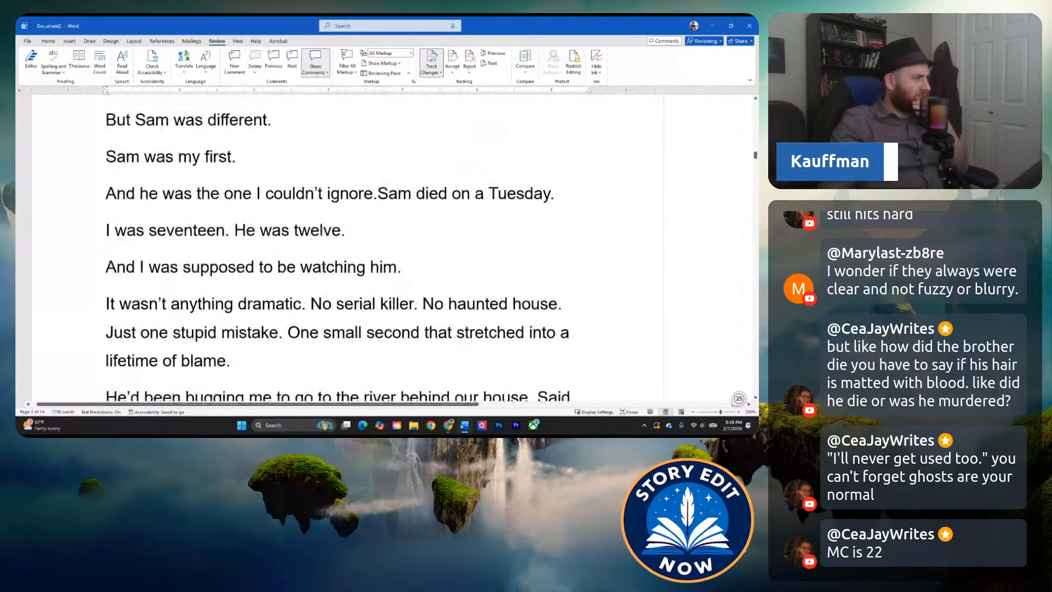
Delete ", but I didn't move" so the dropped-box sentence ends with "It hit the ground with a dull thud.".
scroll(329, 275, "up", 10)
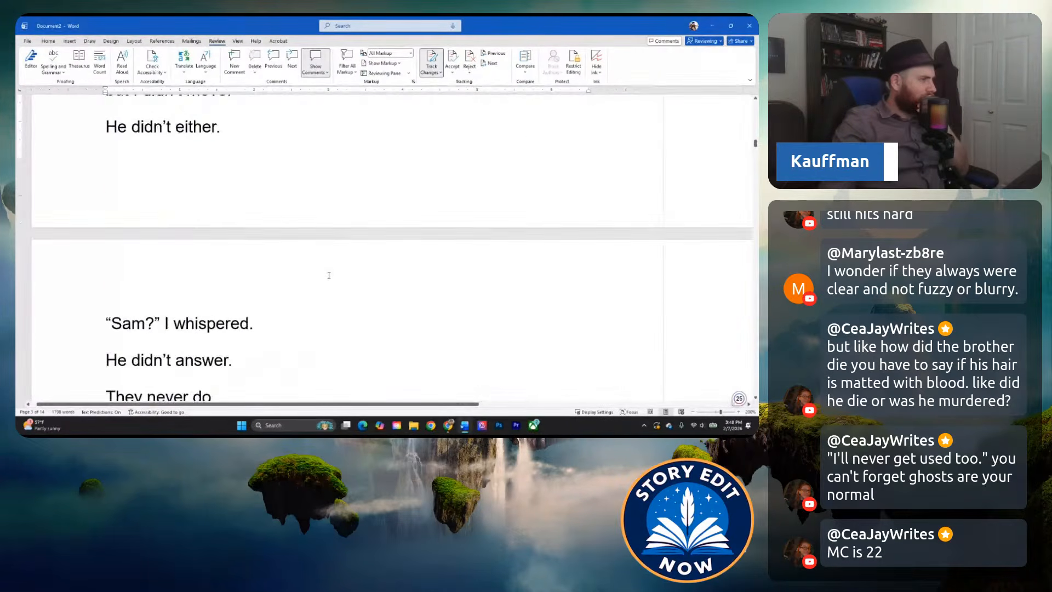
scroll(329, 275, "up", 6)
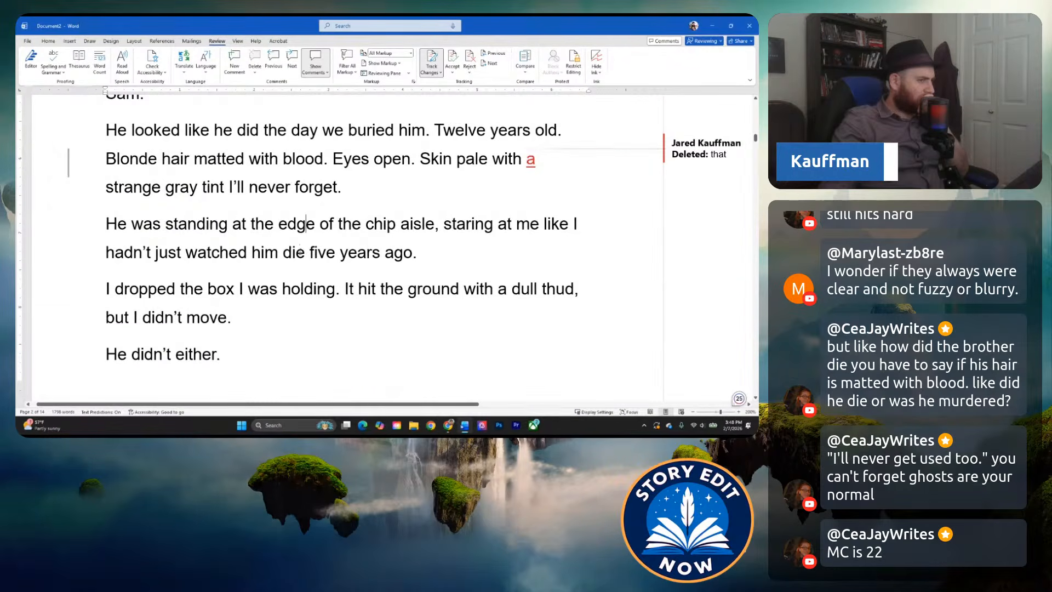
left_click(295, 248)
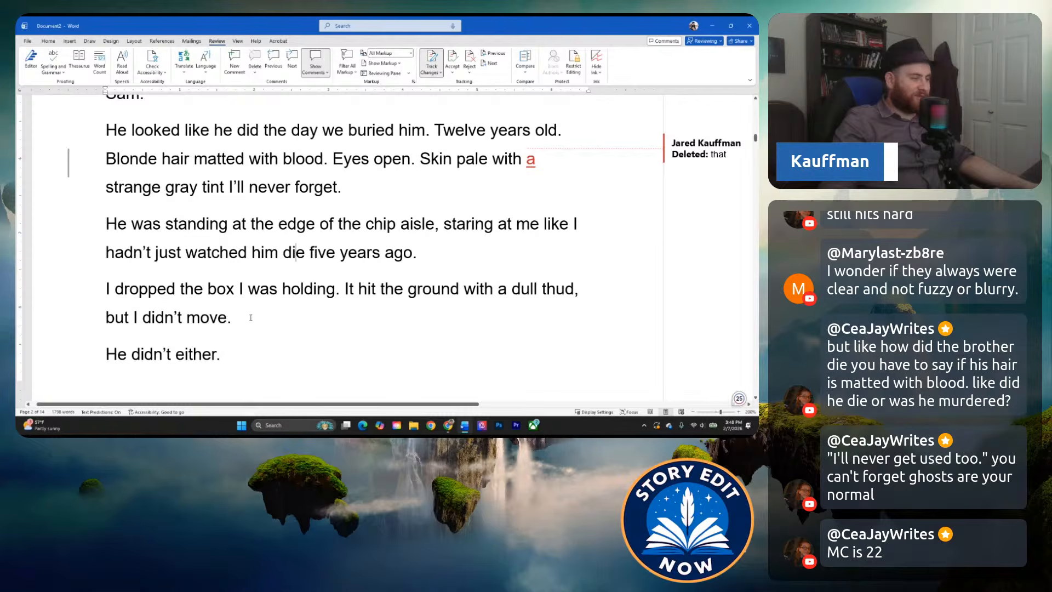
left_click(233, 317)
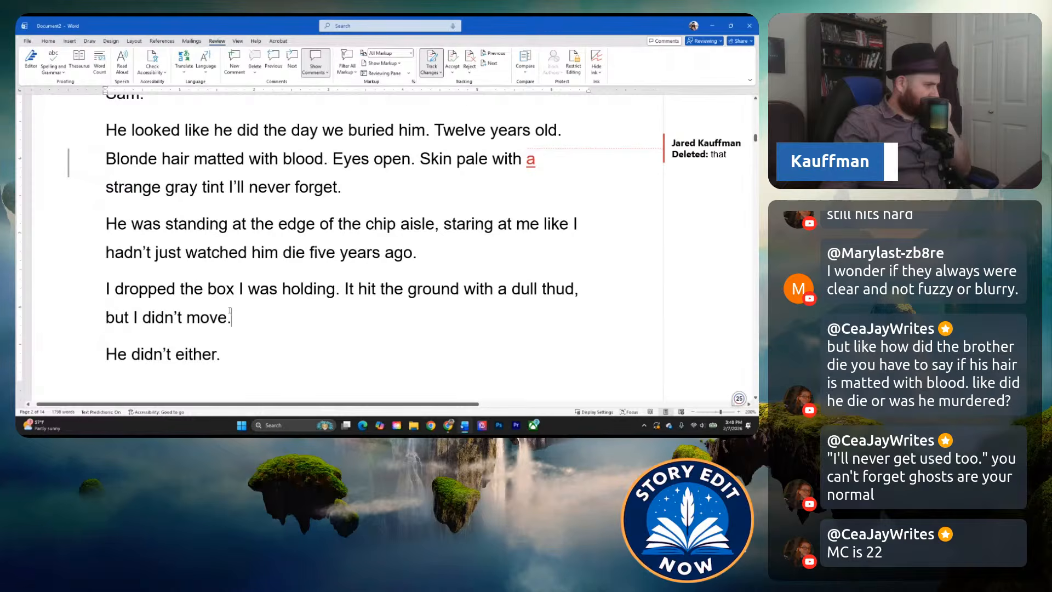
scroll(230, 311, "down", 3)
scroll(227, 229, "up", 1)
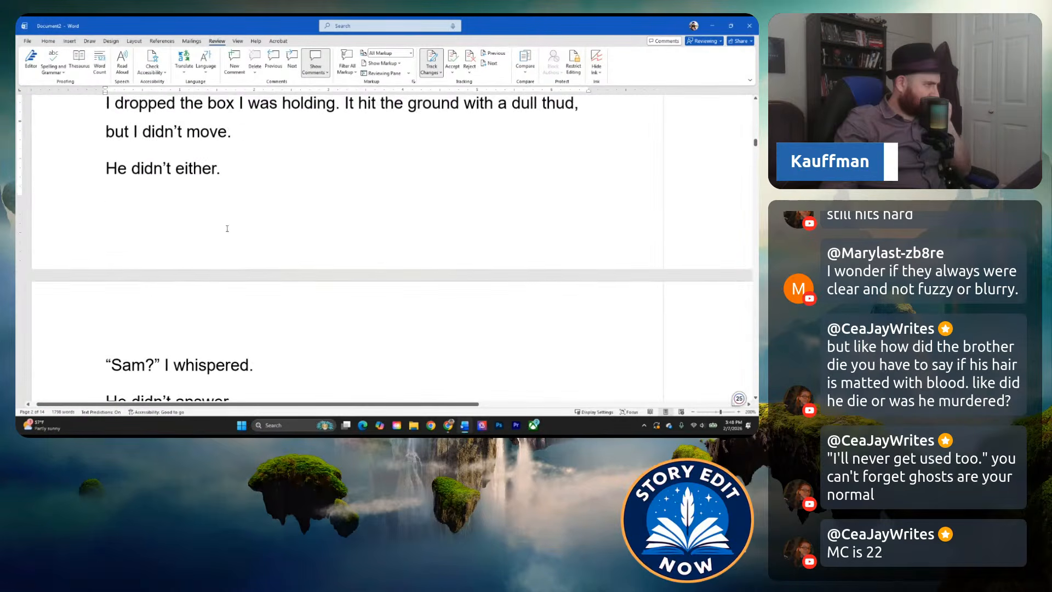
scroll(228, 231, "up", 1)
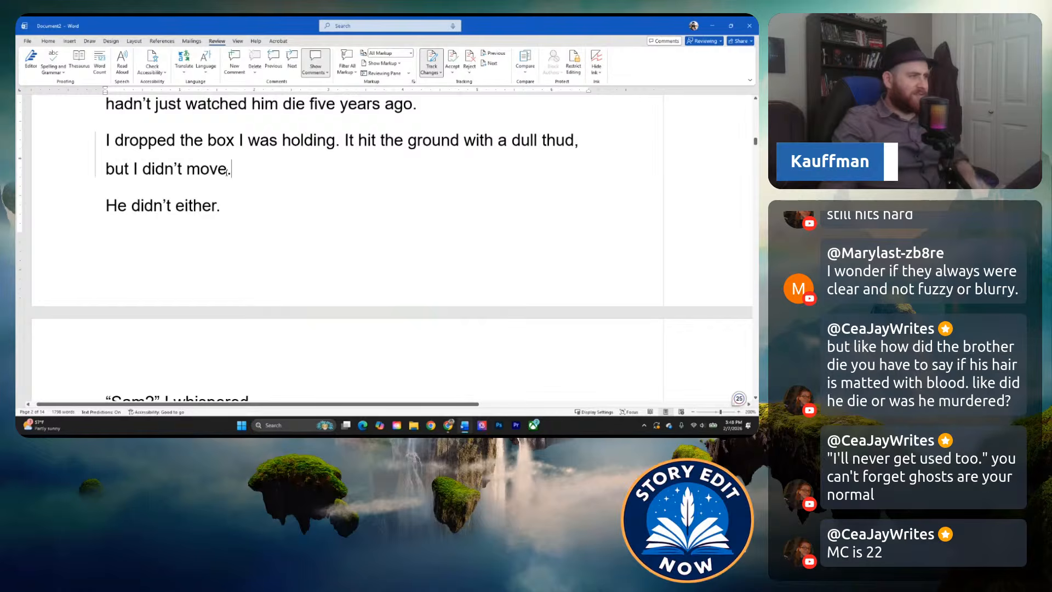
left_click_drag(229, 174, 102, 176)
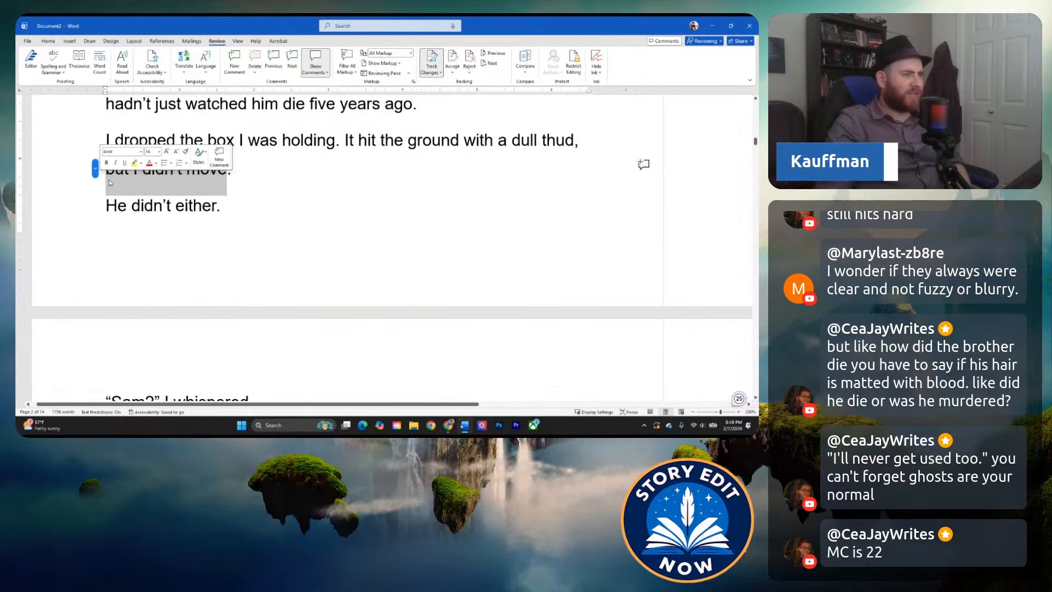
key("BackSpace")
key("BackSpace")
key("BackSpace")
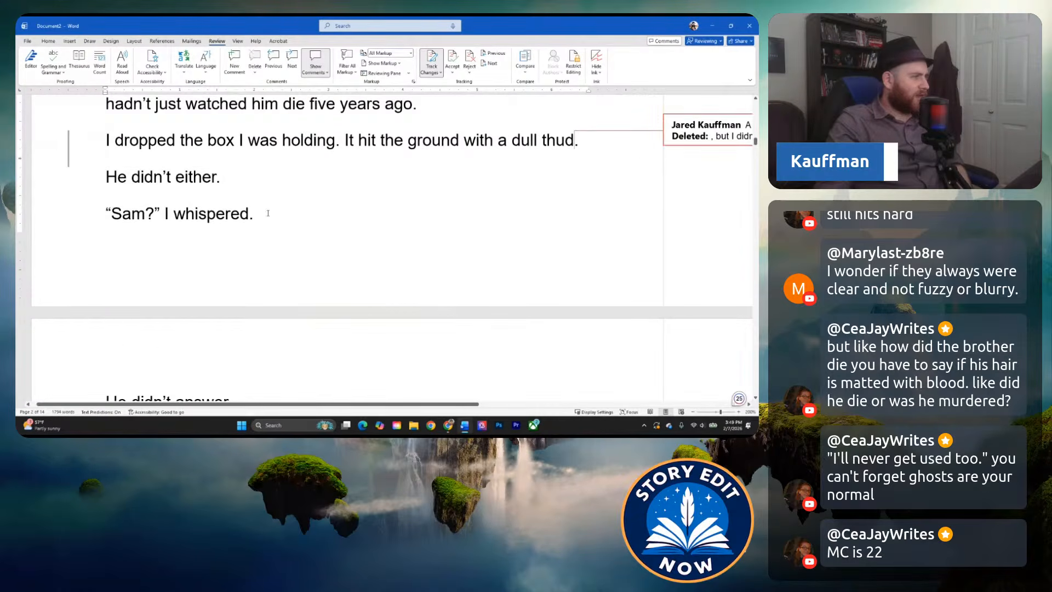
Delete the line "He didn't either." so that "Sam?" I whispered directly follows the dropped-box paragraph.
triple_click(247, 177)
key("BackSpace")
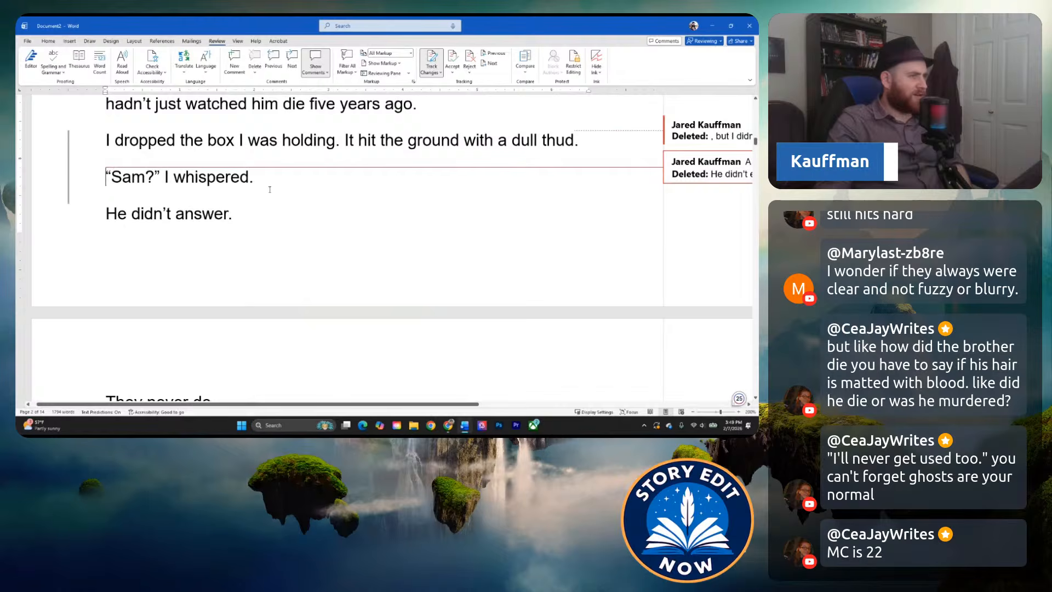
left_click(261, 142)
scroll(241, 142, "up", 1)
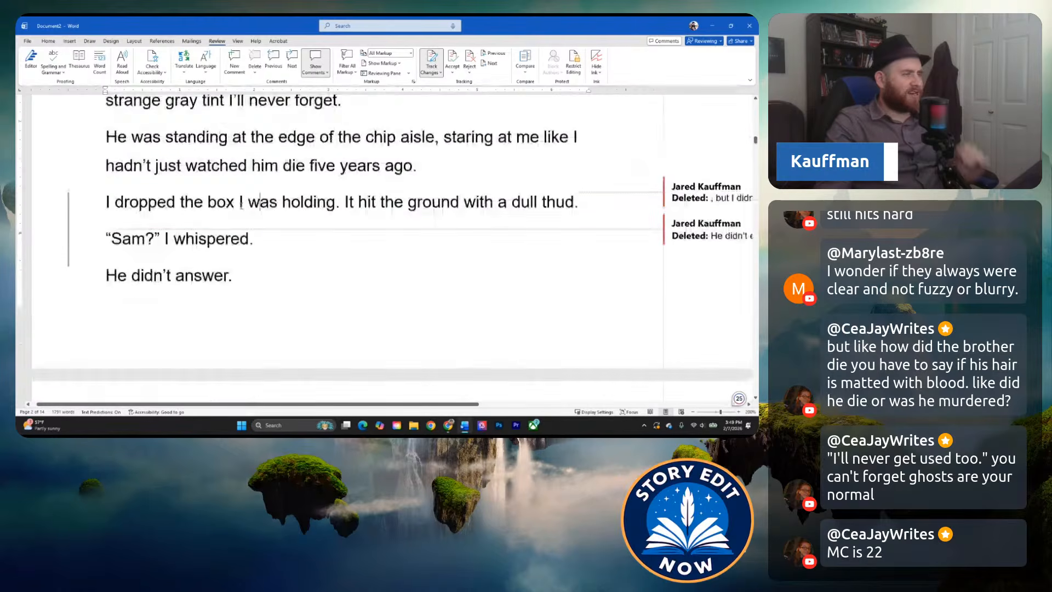
scroll(241, 204, "up", 1)
scroll(282, 241, "down", 1)
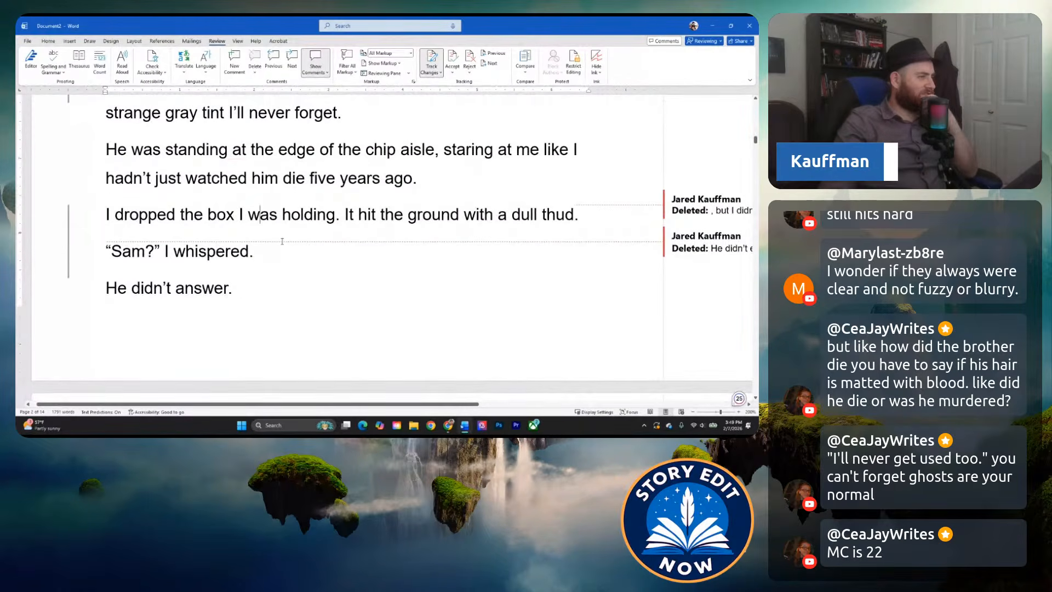
Read on from "Sam?" I whispered through the ghost rules and "Sam was my first." to the start of the account of Sam's death.
scroll(279, 244, "down", 1)
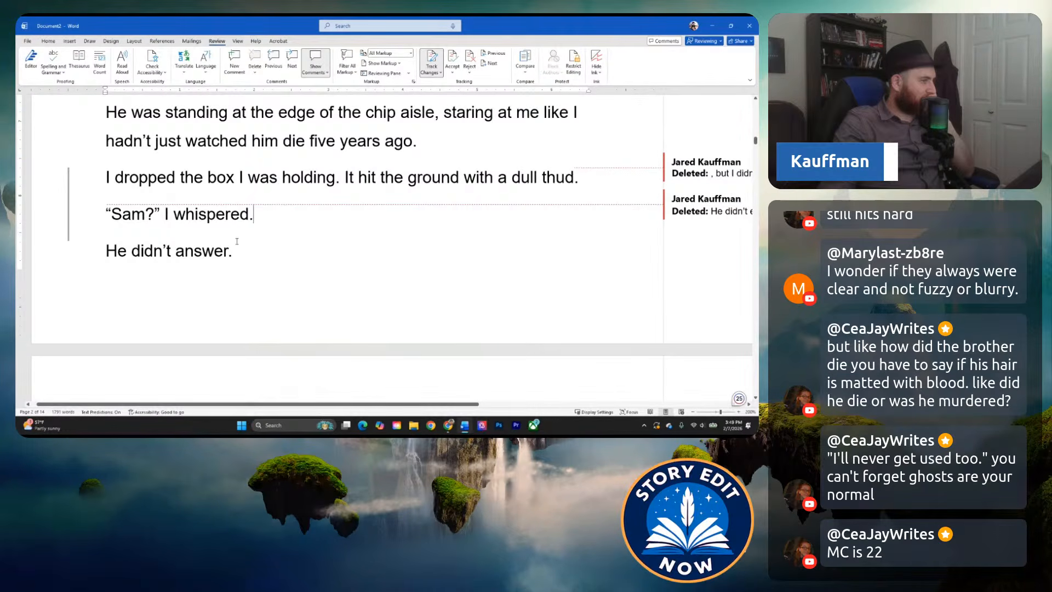
scroll(217, 253, "down", 4)
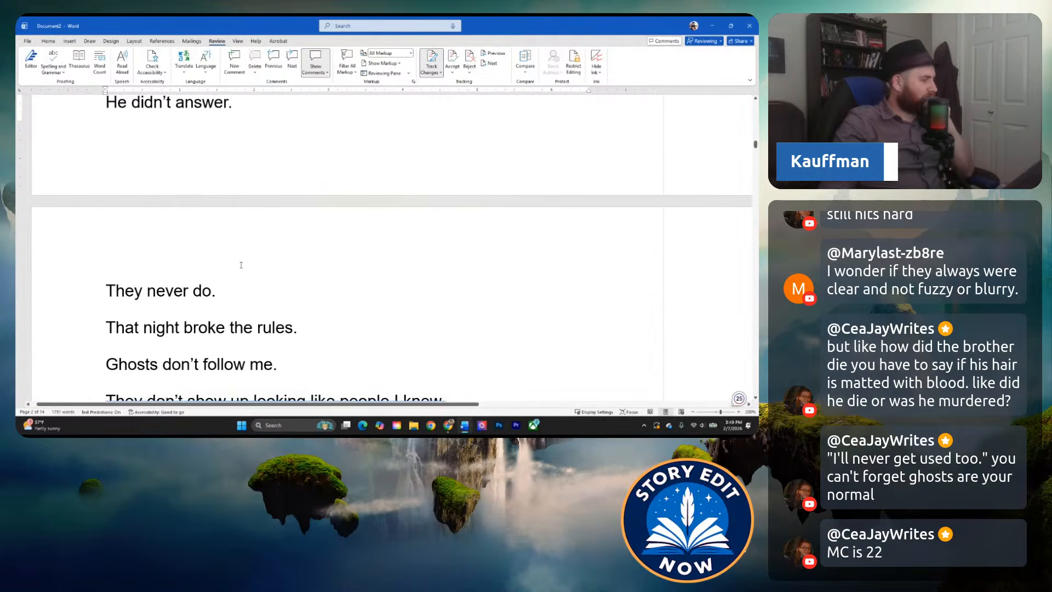
scroll(257, 313, "down", 1)
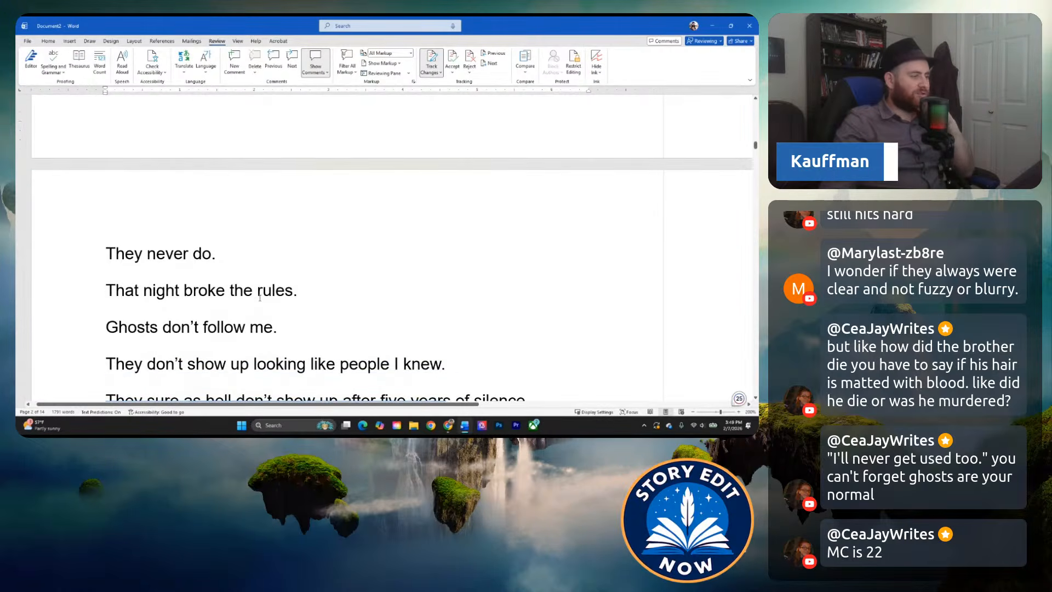
scroll(251, 327, "down", 1)
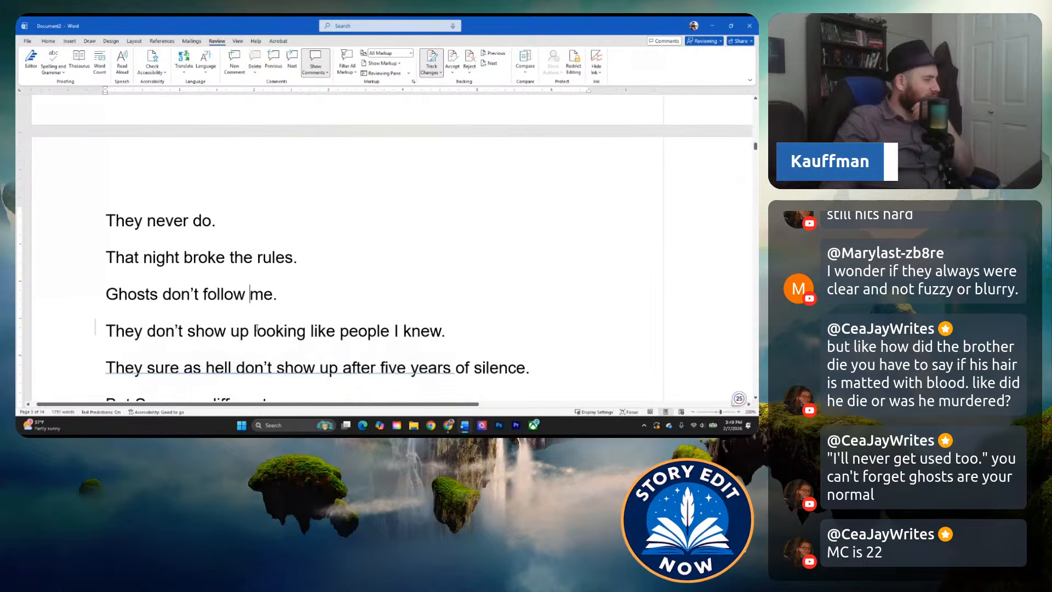
left_click(303, 296)
scroll(302, 297, "down", 1)
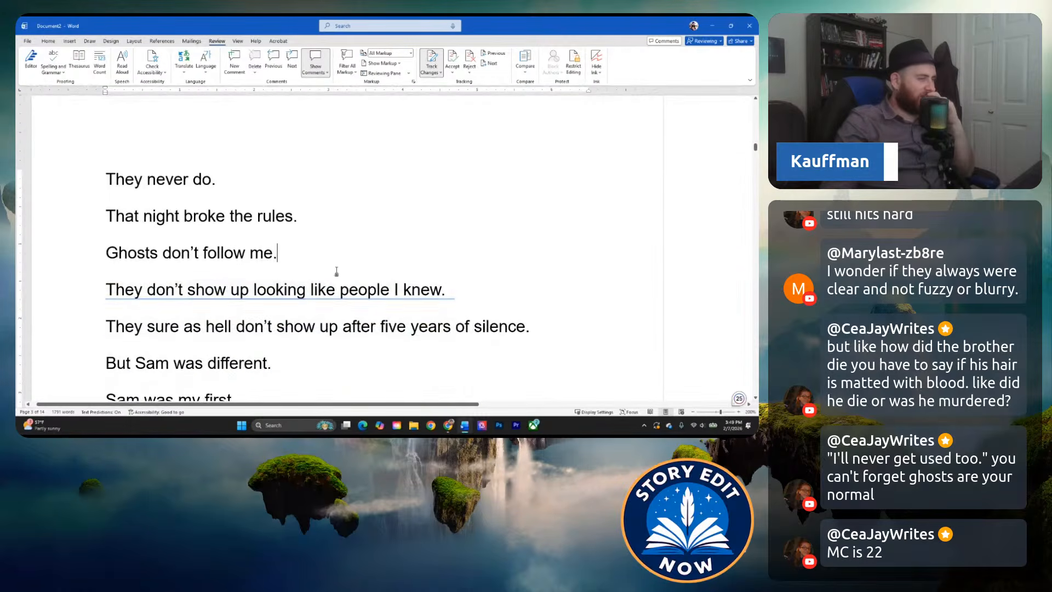
scroll(330, 319, "down", 1)
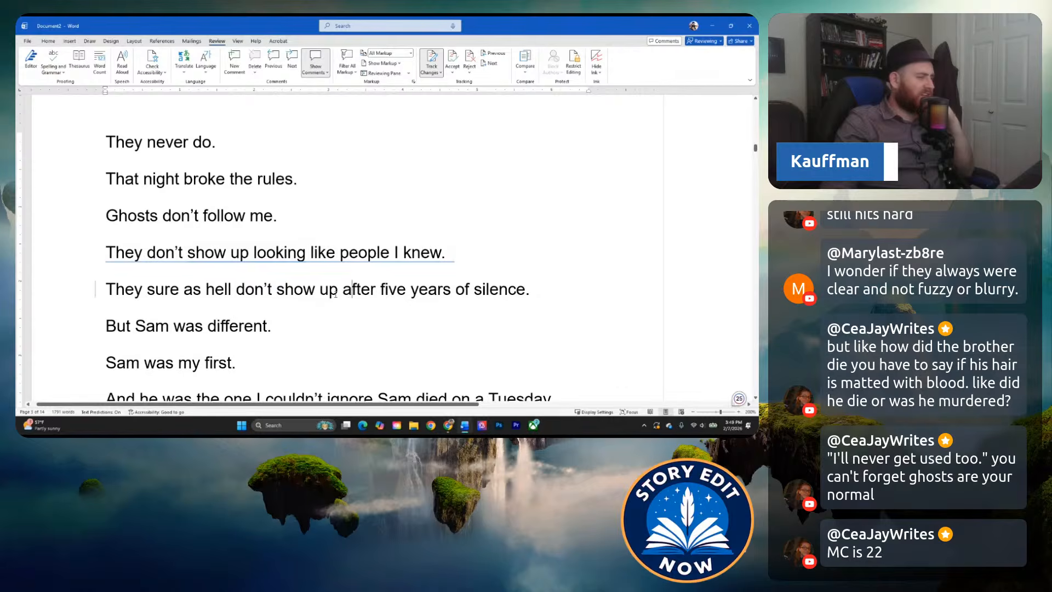
left_click(256, 325)
scroll(253, 326, "down", 1)
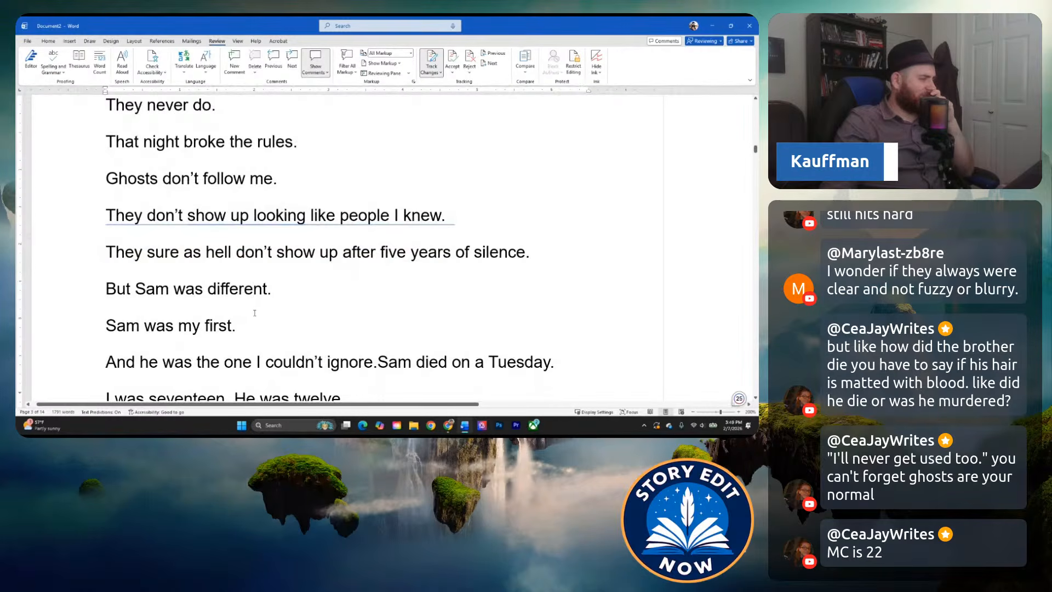
scroll(252, 315, "down", 1)
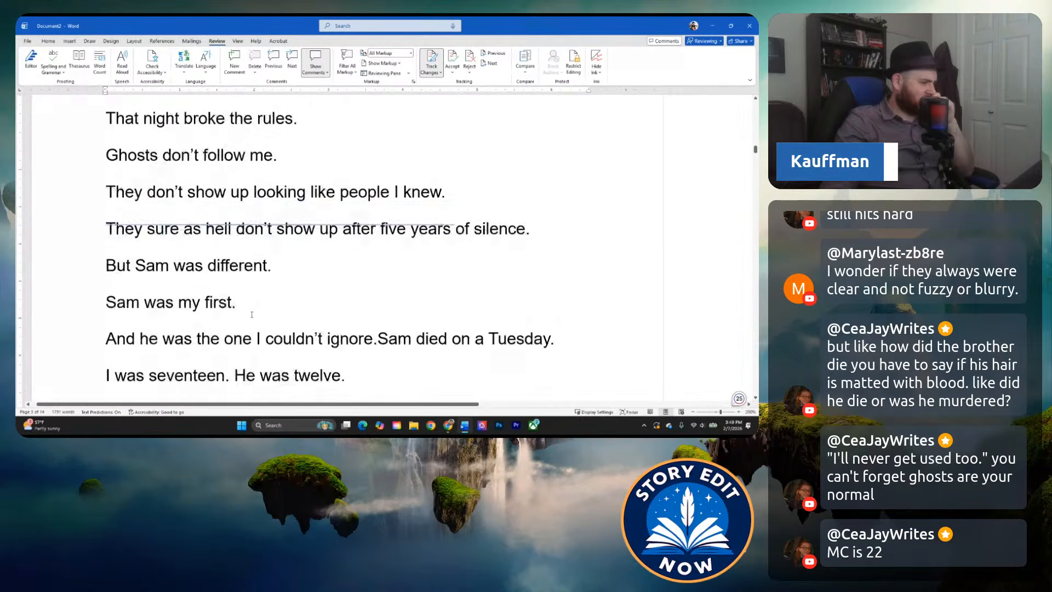
scroll(251, 319, "down", 3)
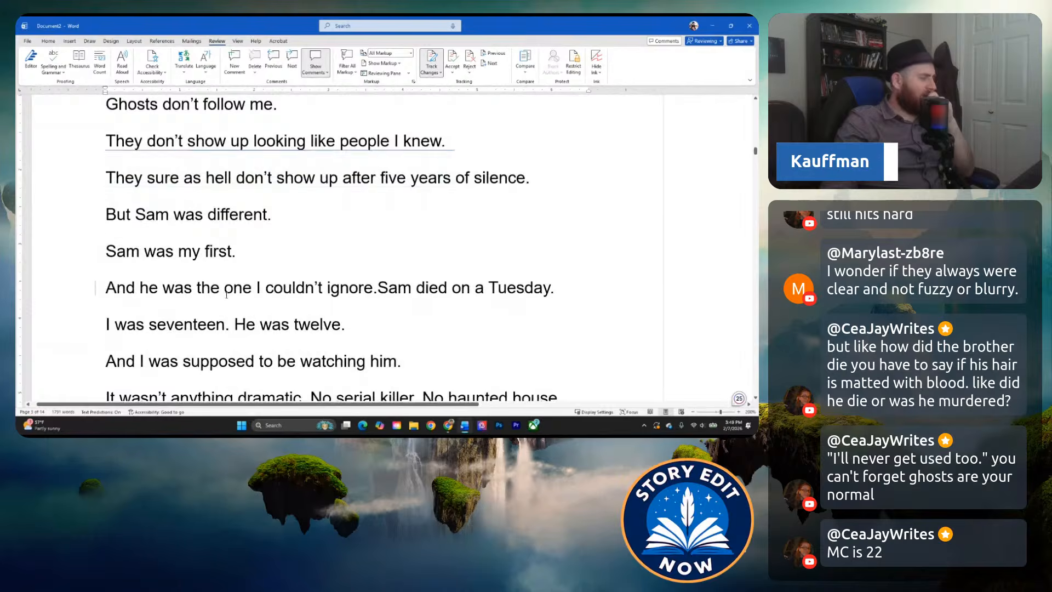
left_click(106, 214)
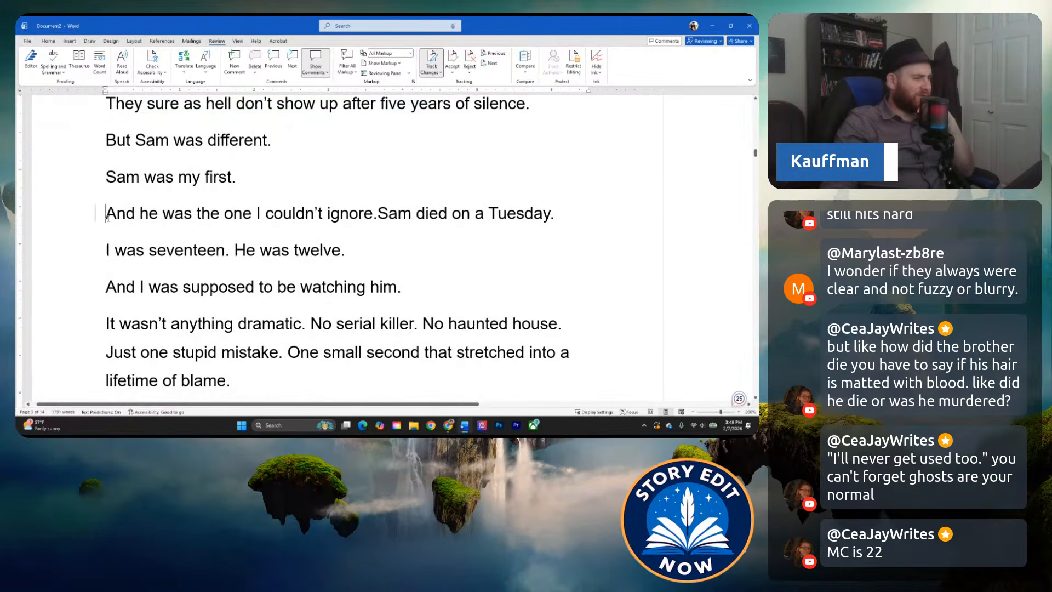
scroll(210, 273, "down", 3)
left_click(302, 246)
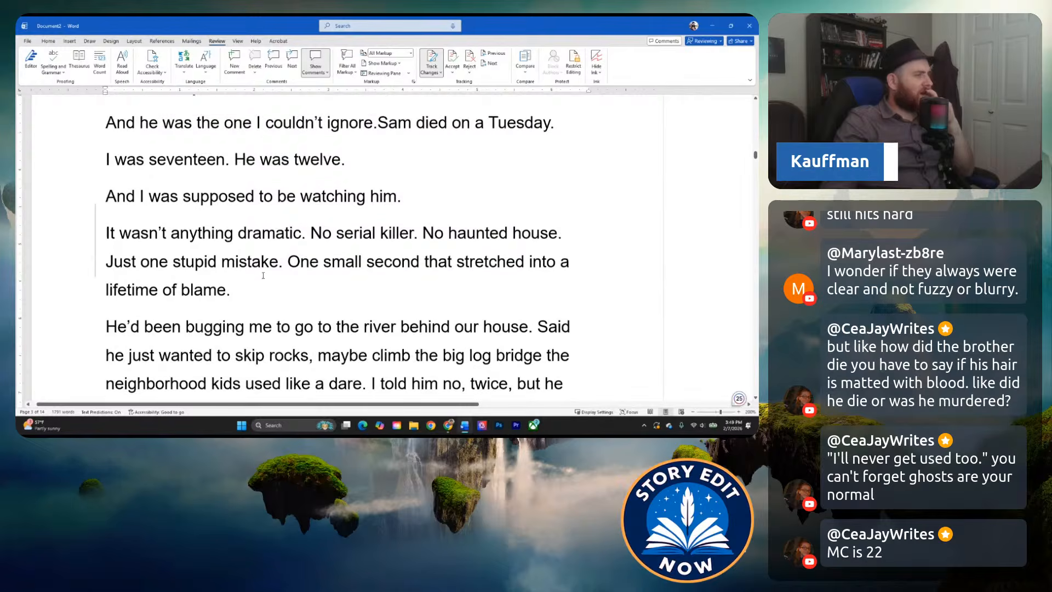
scroll(262, 268, "up", 2)
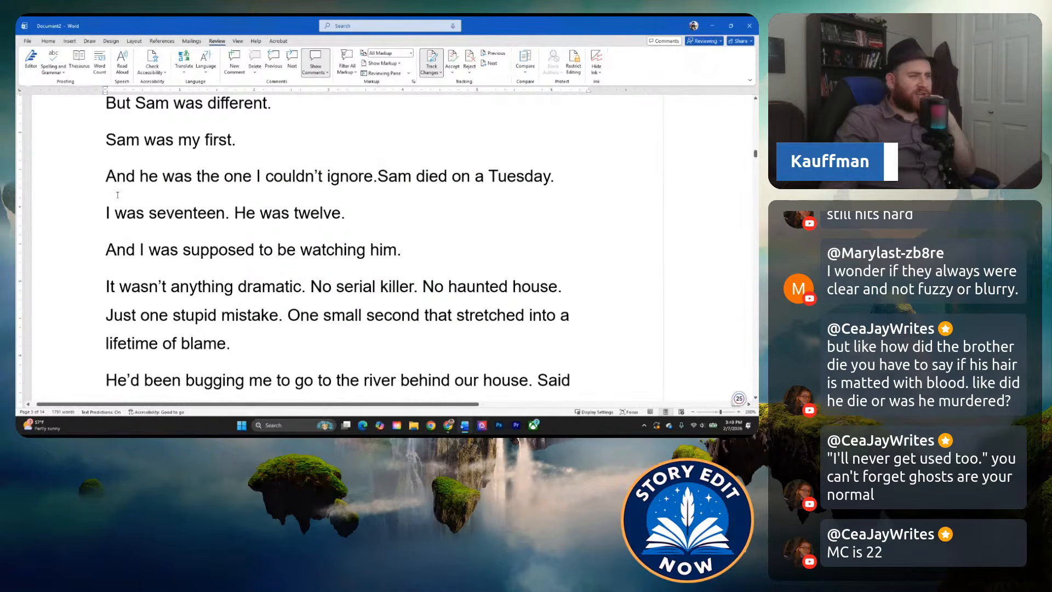
scroll(106, 205, "up", 1)
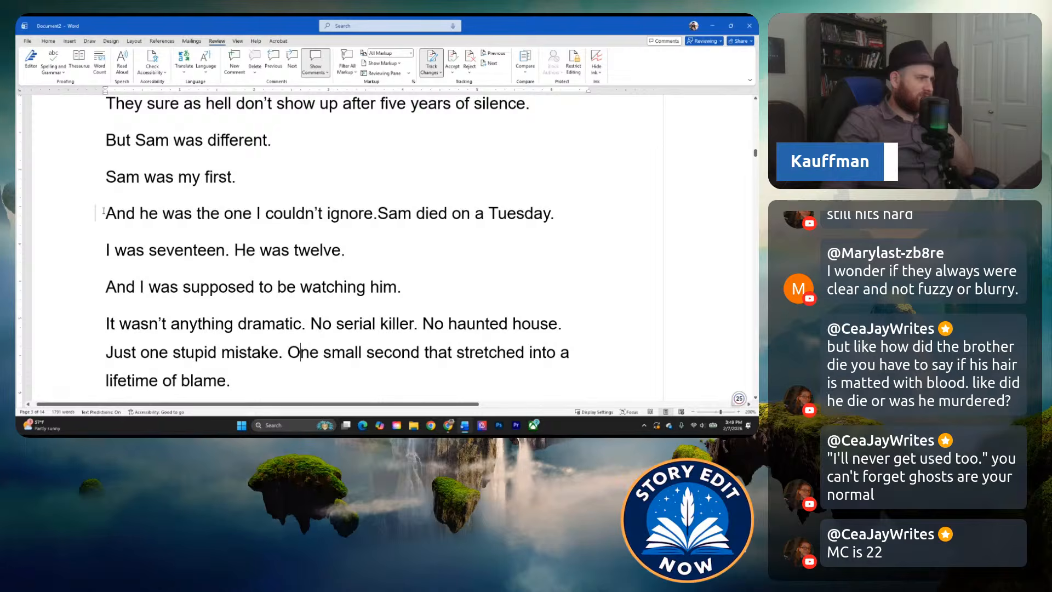
Join "They never do." to the preceding line so the paragraph reads "He didn't answer. They never do.".
scroll(103, 215, "up", 10)
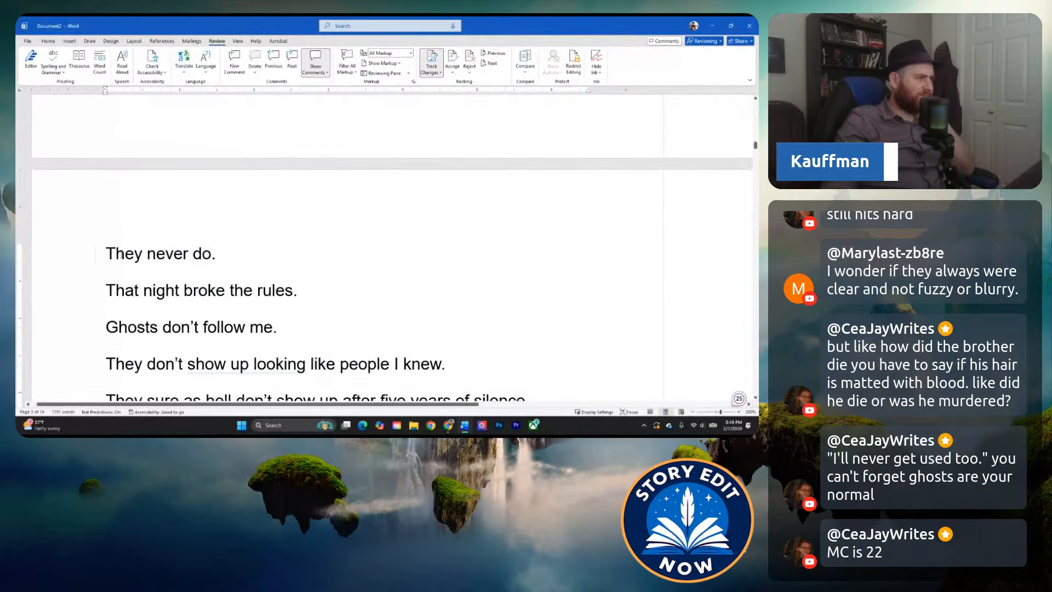
left_click(194, 176)
scroll(168, 213, "down", 1)
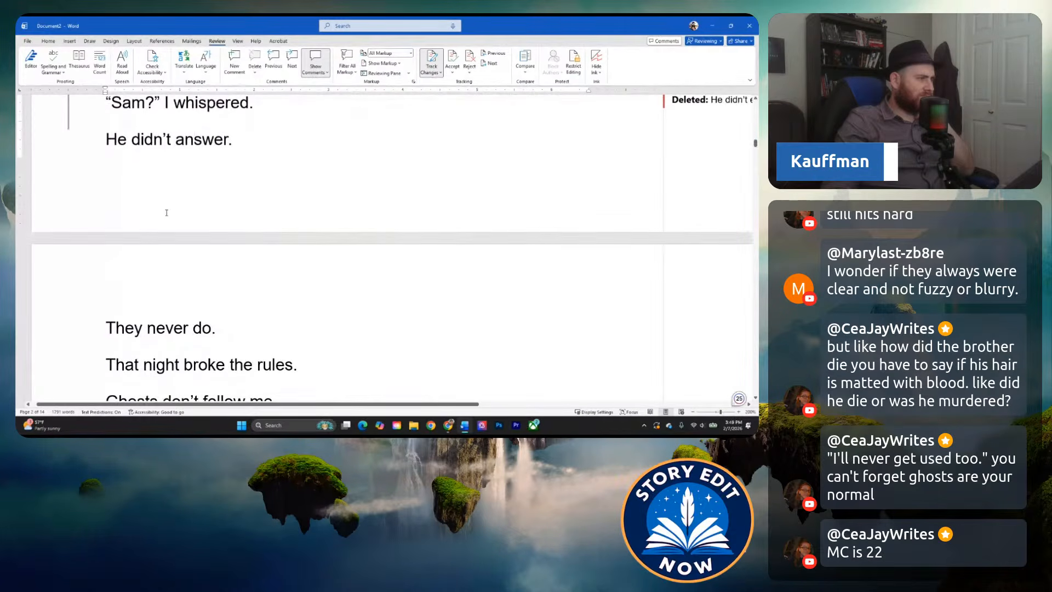
scroll(156, 204, "up", 3)
scroll(179, 263, "down", 5)
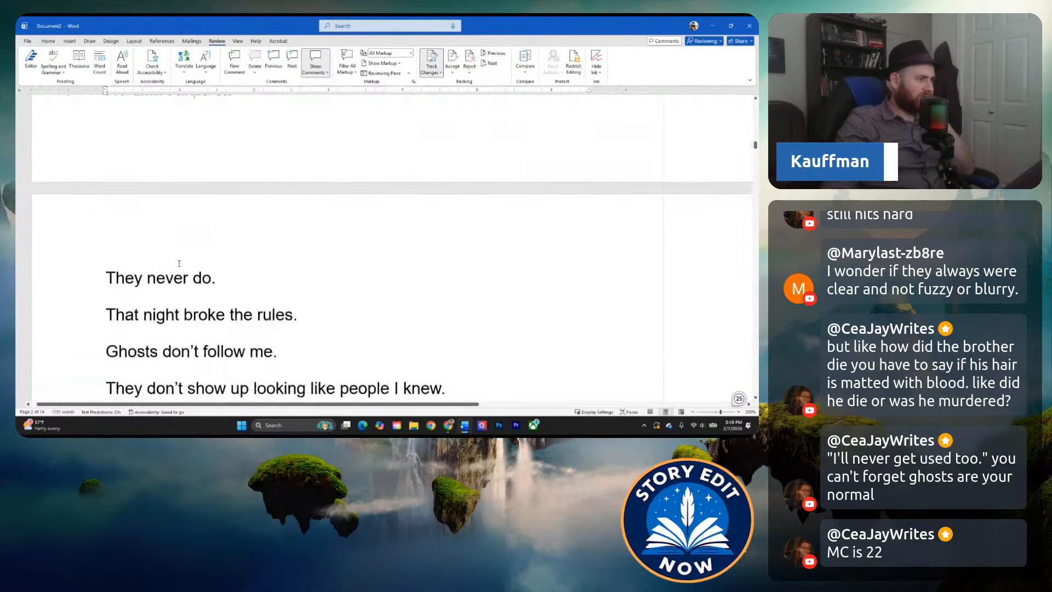
scroll(181, 257, "up", 2)
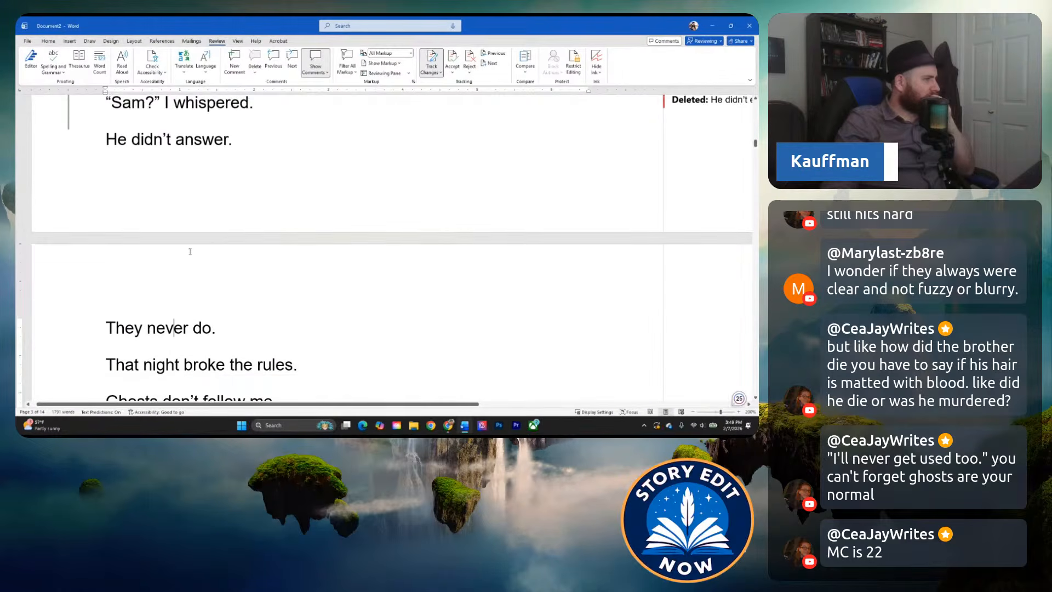
left_click(97, 327)
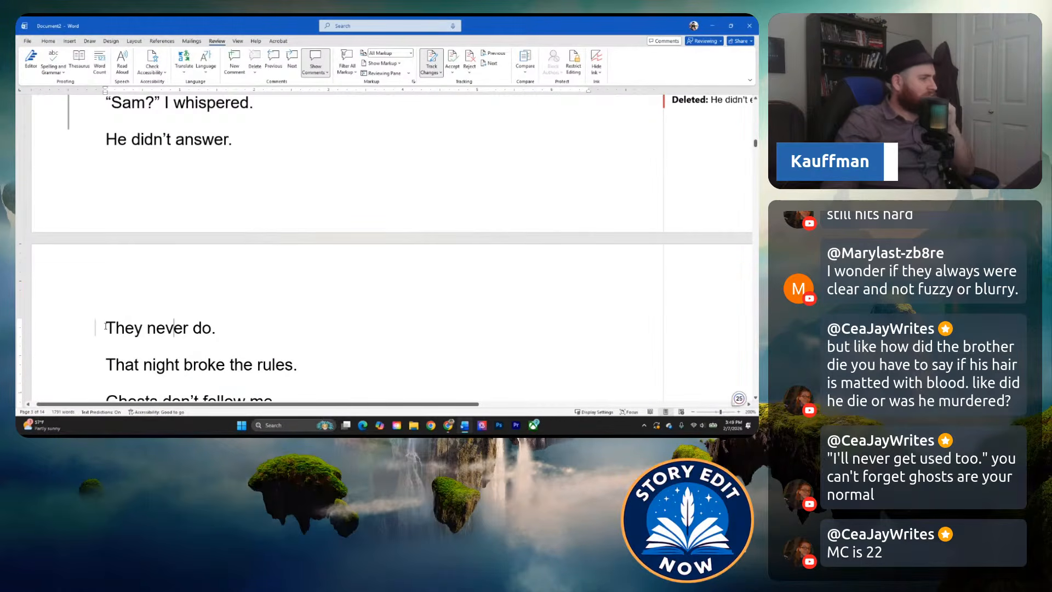
key("BackSpace")
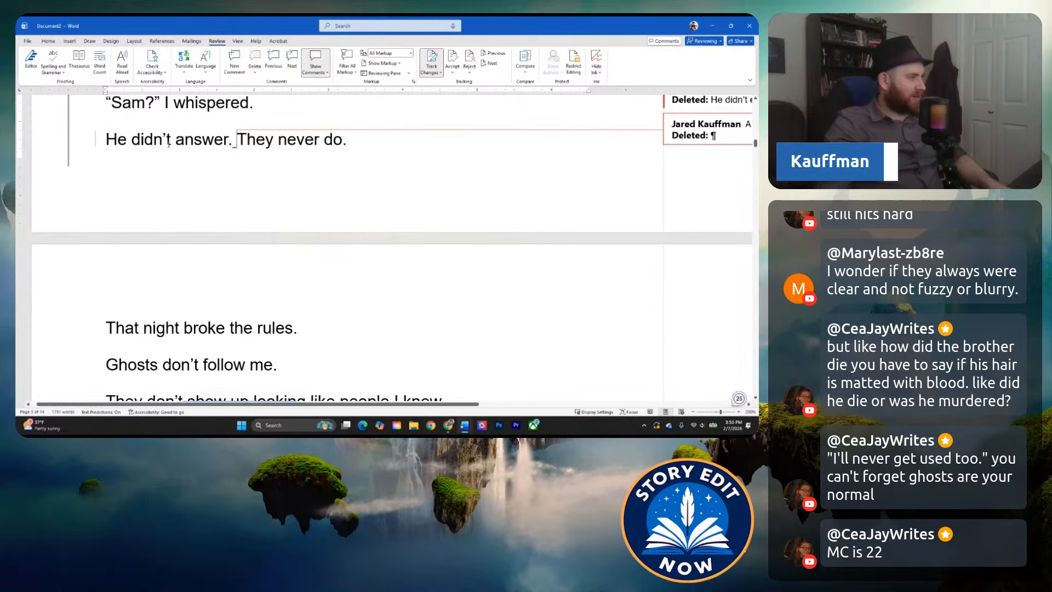
left_click(228, 143)
left_click(144, 142)
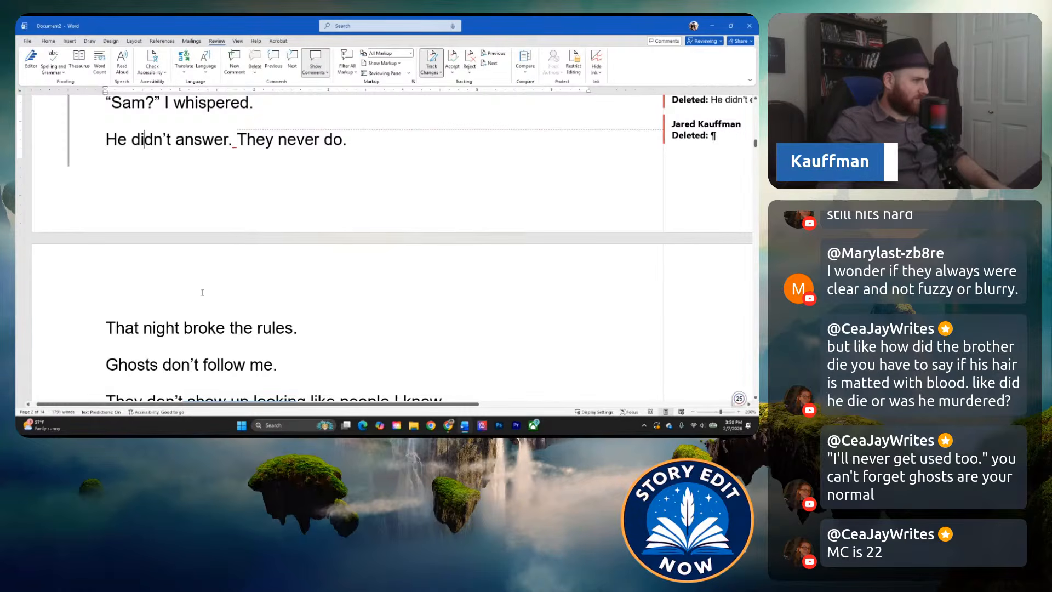
Merge "Ghosts don't follow me." into the preceding line so it reads "That night broke the rules, because ghosts don't follow me.".
left_click(272, 328)
scroll(258, 252, "down", 2)
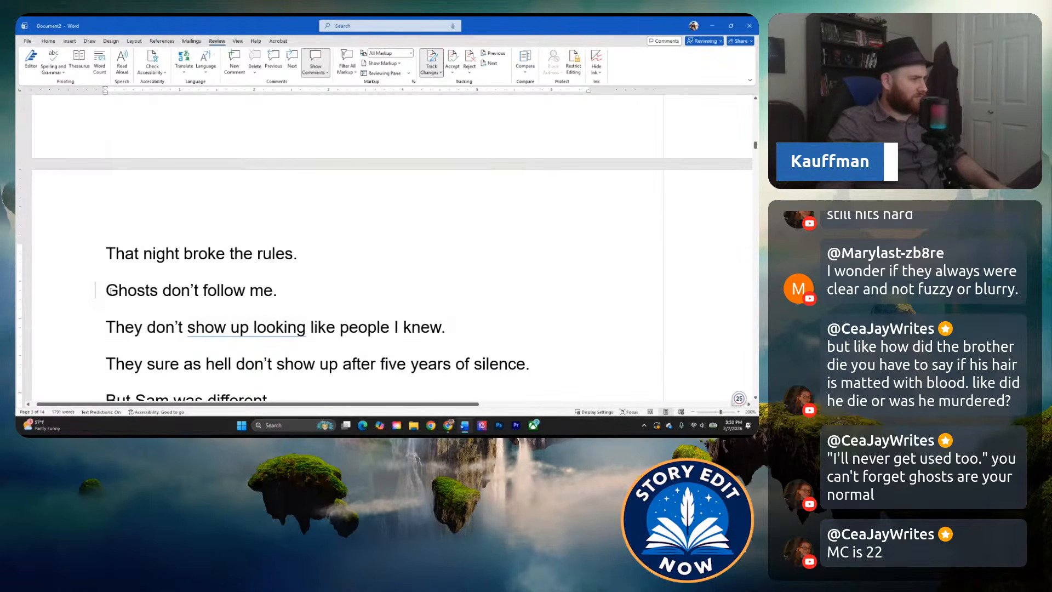
scroll(131, 296, "down", 8)
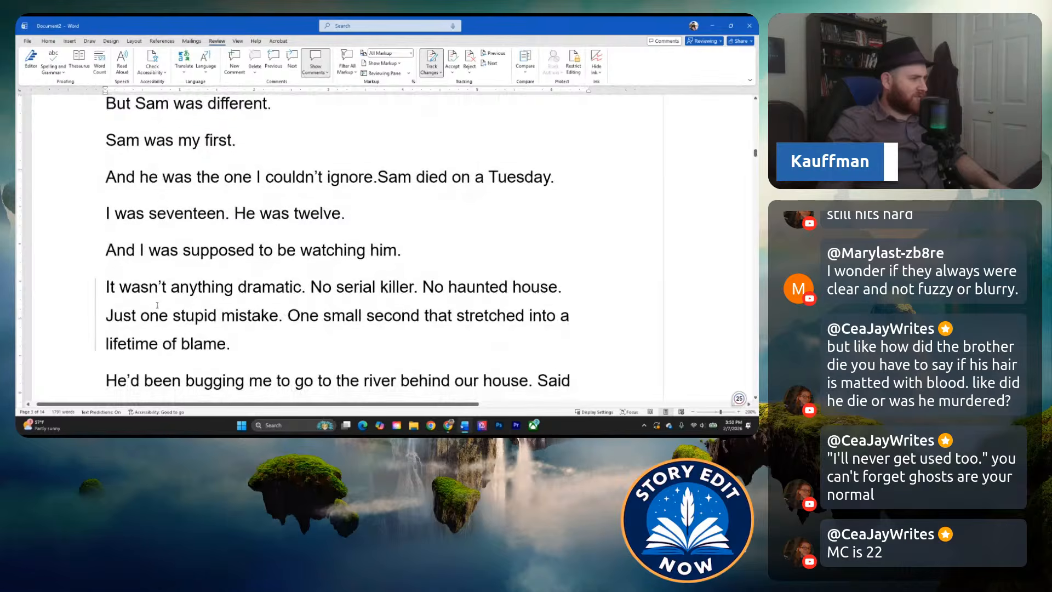
scroll(158, 306, "up", 7)
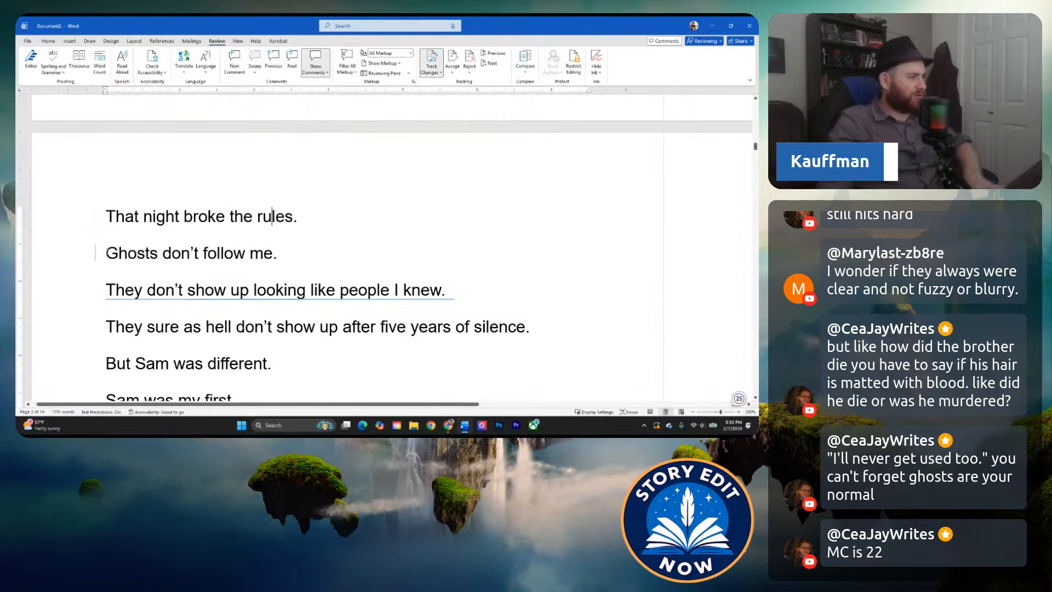
left_click(117, 256)
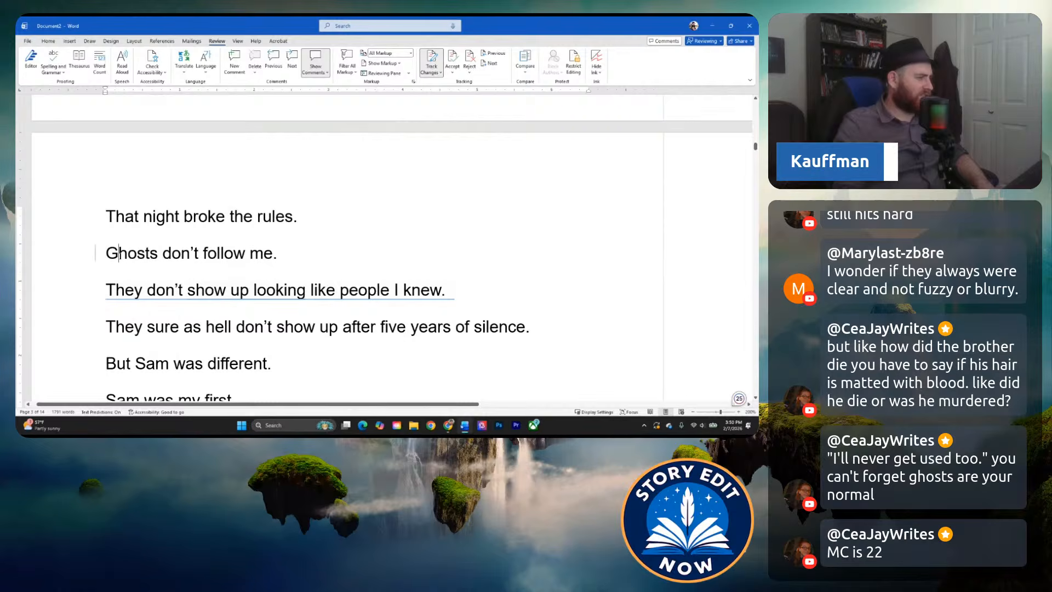
key("BackSpace")
key("BackSpace")
key("BackSpace")
type(", because ghosts don’t follow me")
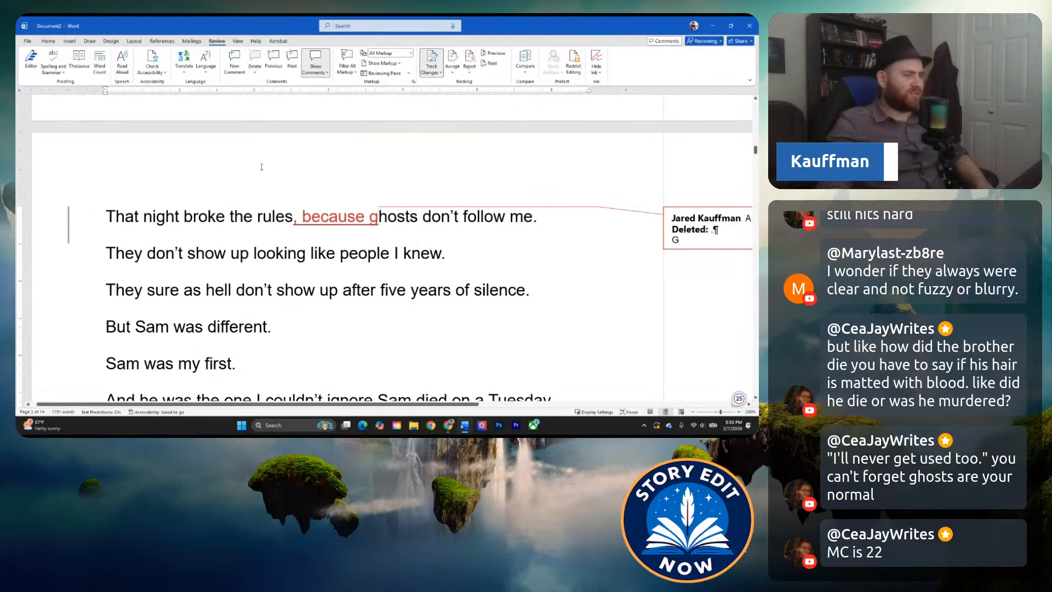
Join "They don't show up looking like people I knew." to the end of the "That night broke the rules" line as a separate sentence.
left_click(258, 218)
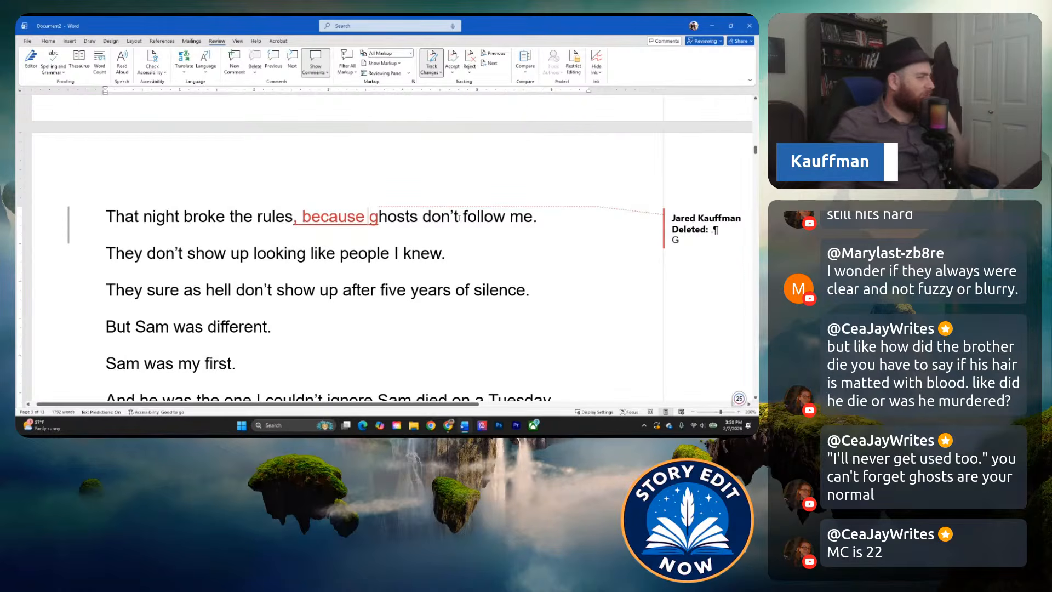
left_click(262, 220)
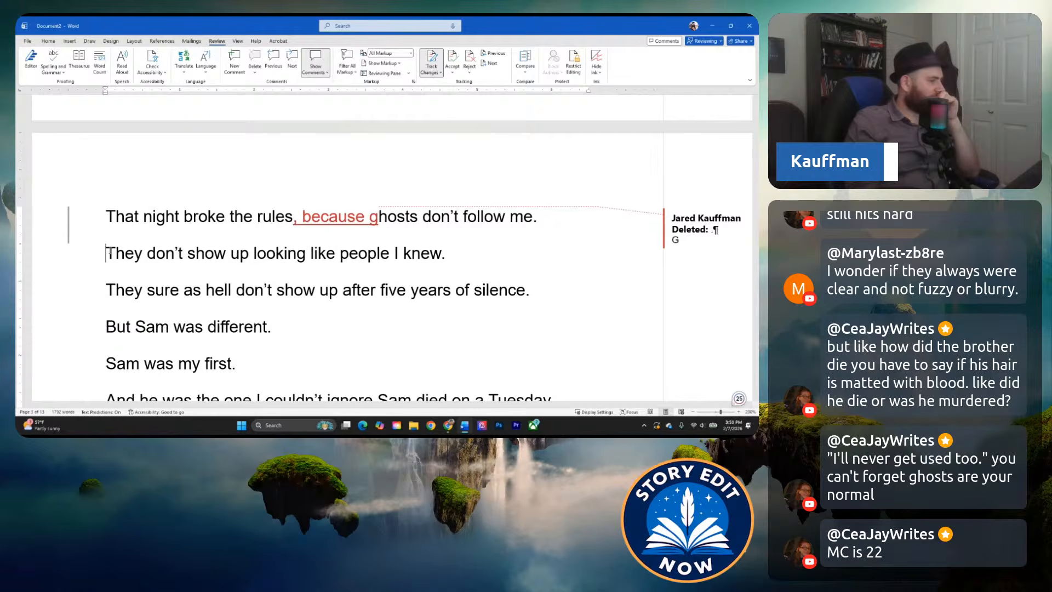
left_click(106, 253)
key("BackSpace")
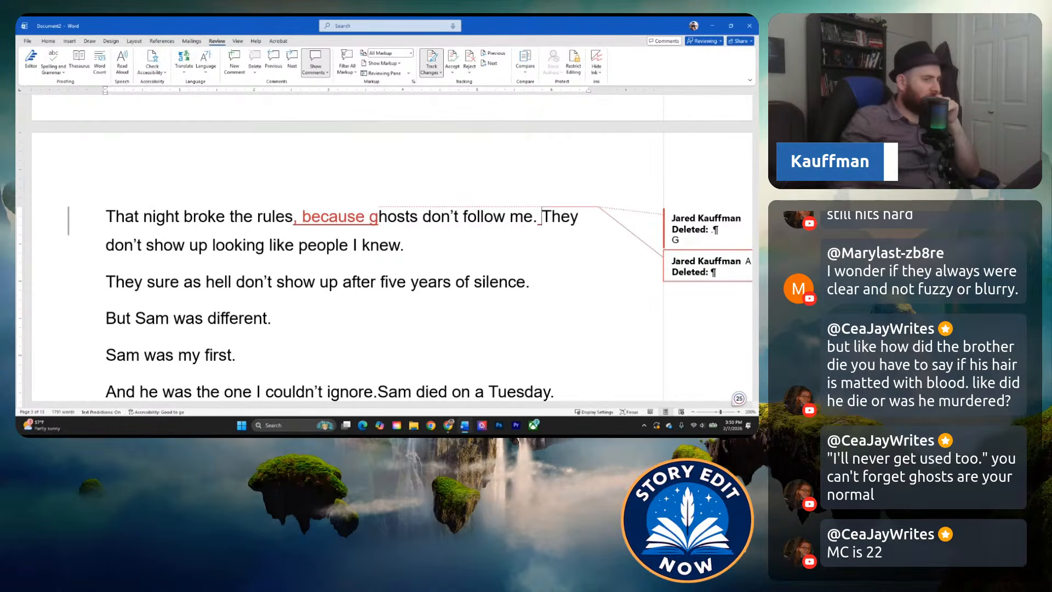
key("BackSpace")
key("BackSpace")
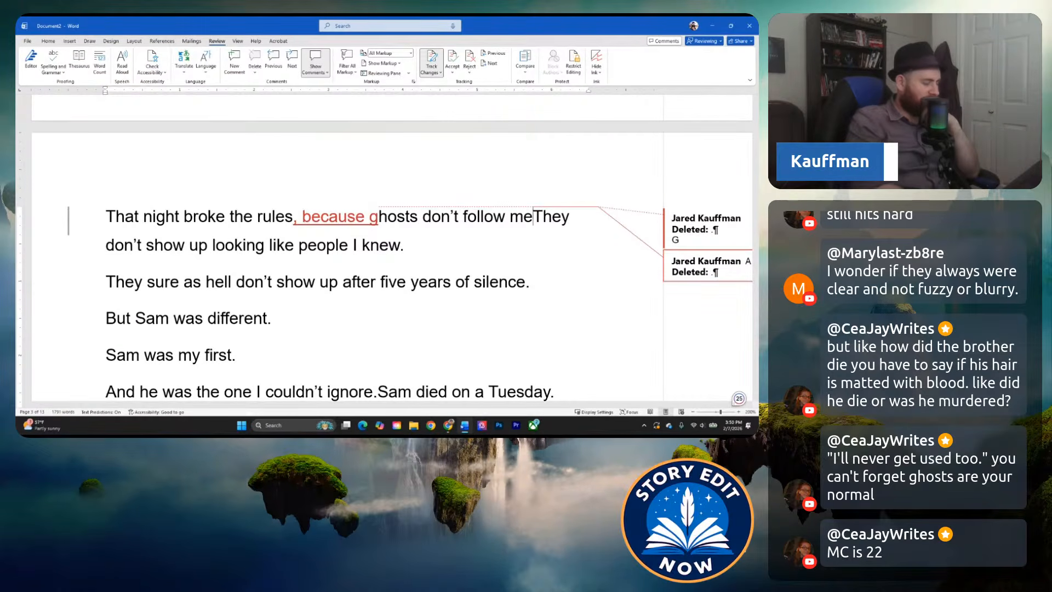
key("ctrl+z")
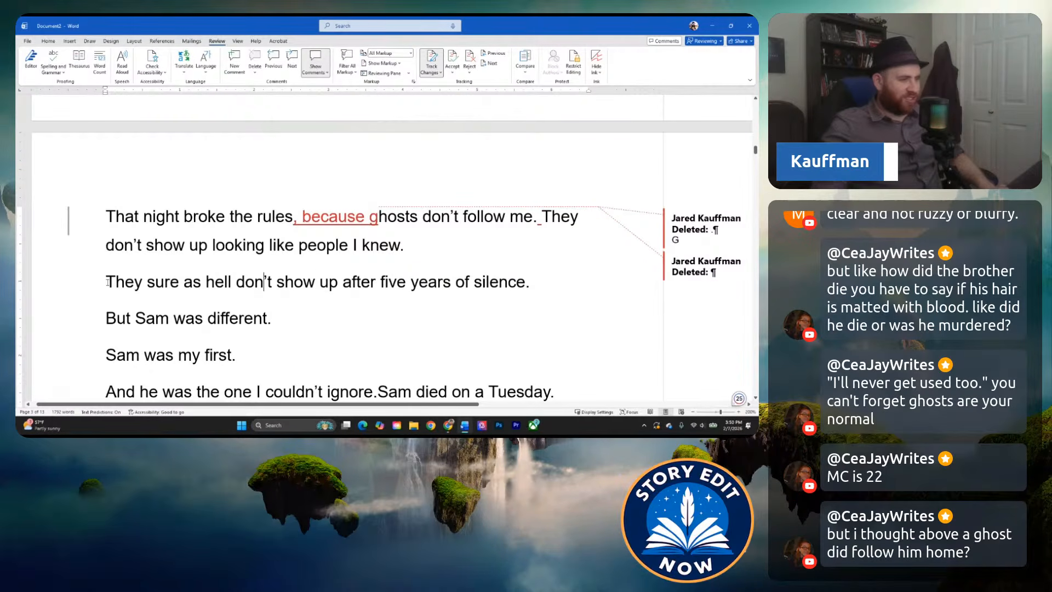
Change the opening of the "sure as hell don't show up" sentence from "They" to "And they".
left_click_drag(107, 282, 116, 283)
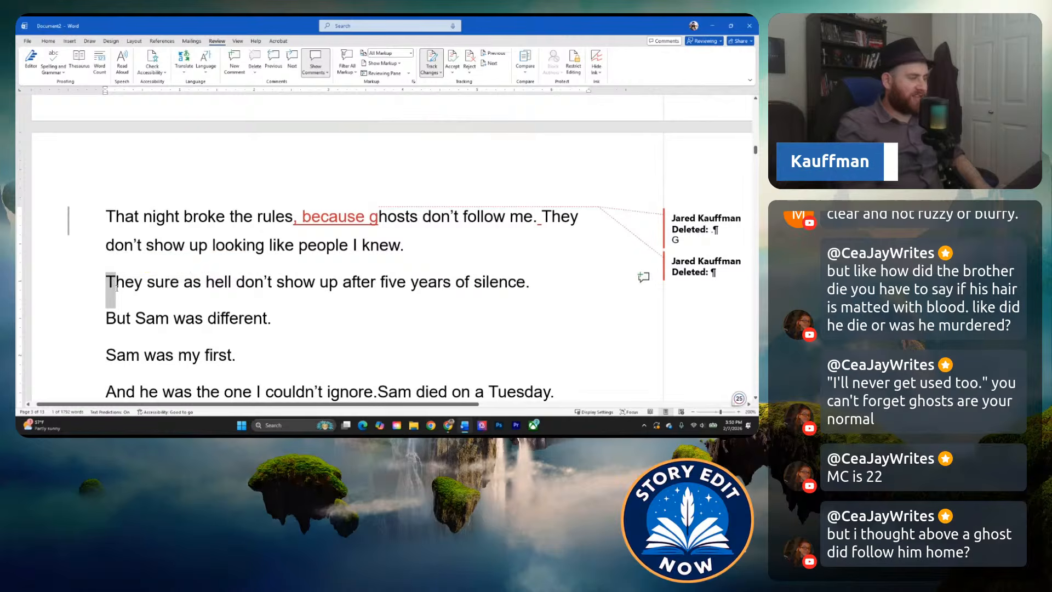
type("And t")
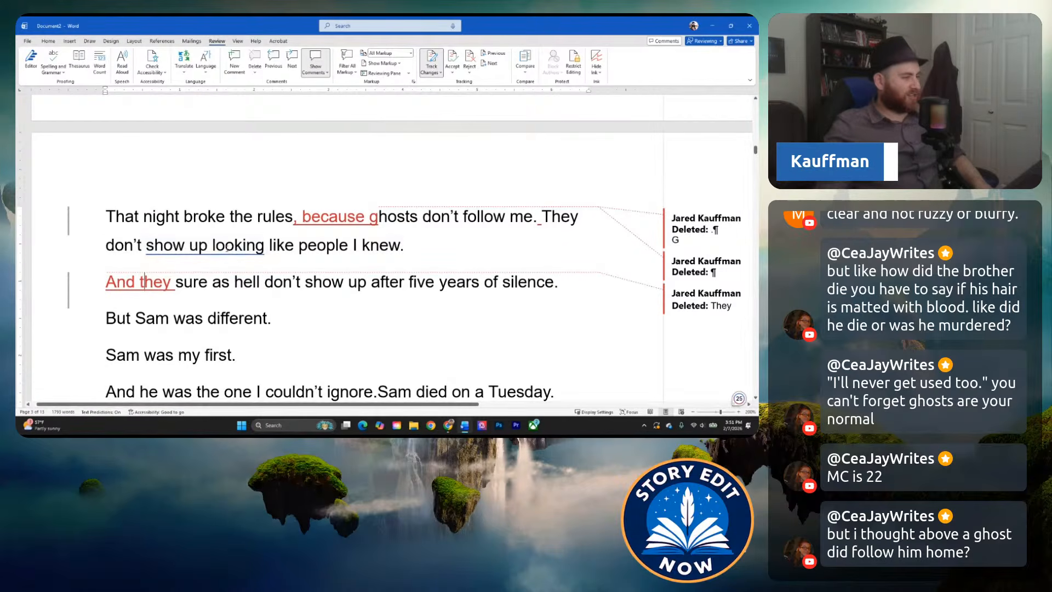
Insert "normally" before "follow me" in the sentence about ghosts breaking the rules.
mouse_move(190, 245)
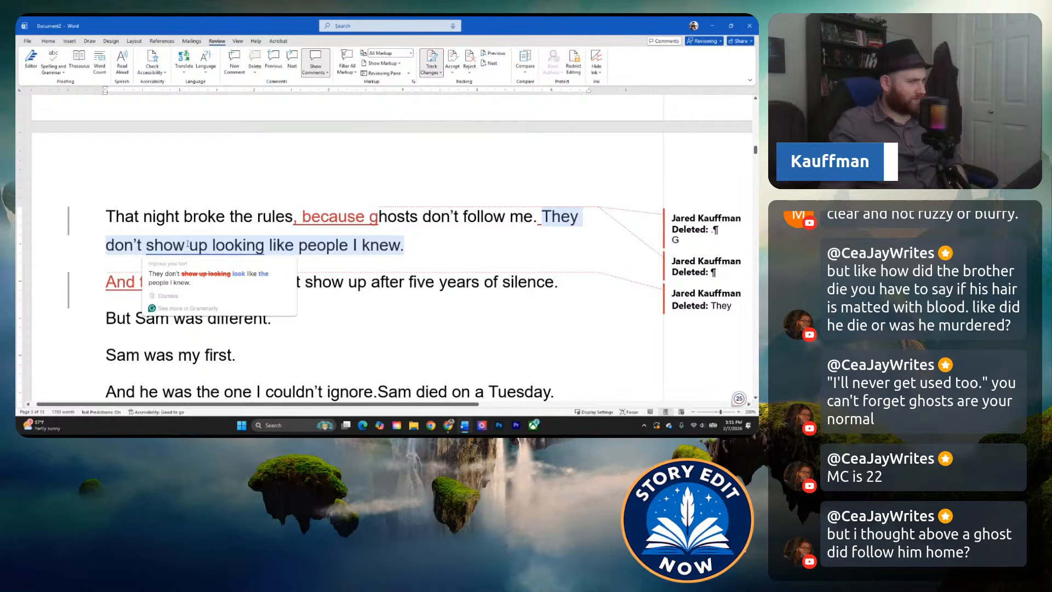
left_click_drag(147, 244, 207, 245)
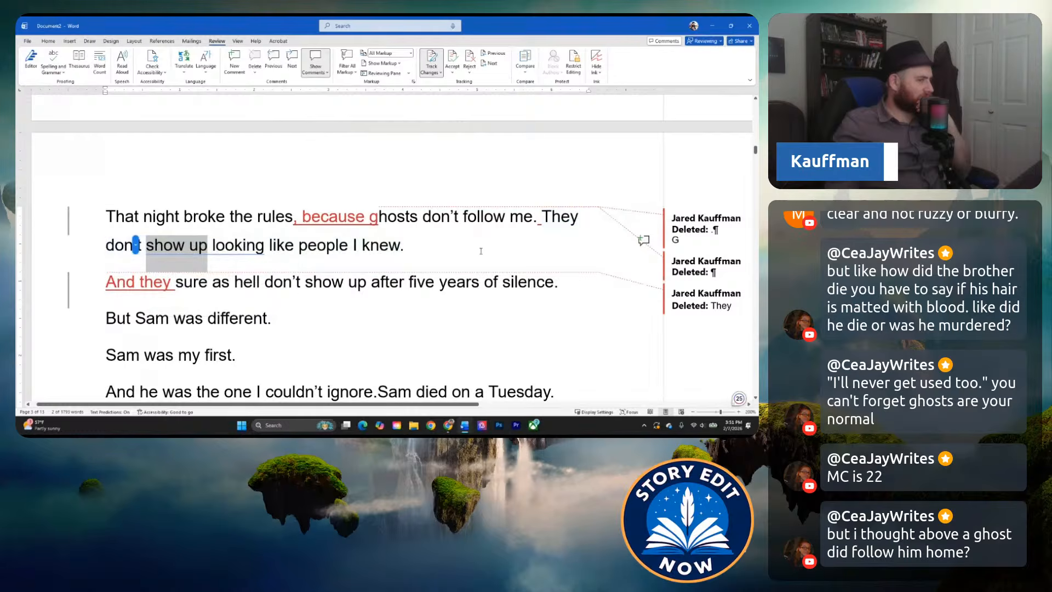
left_click(464, 219)
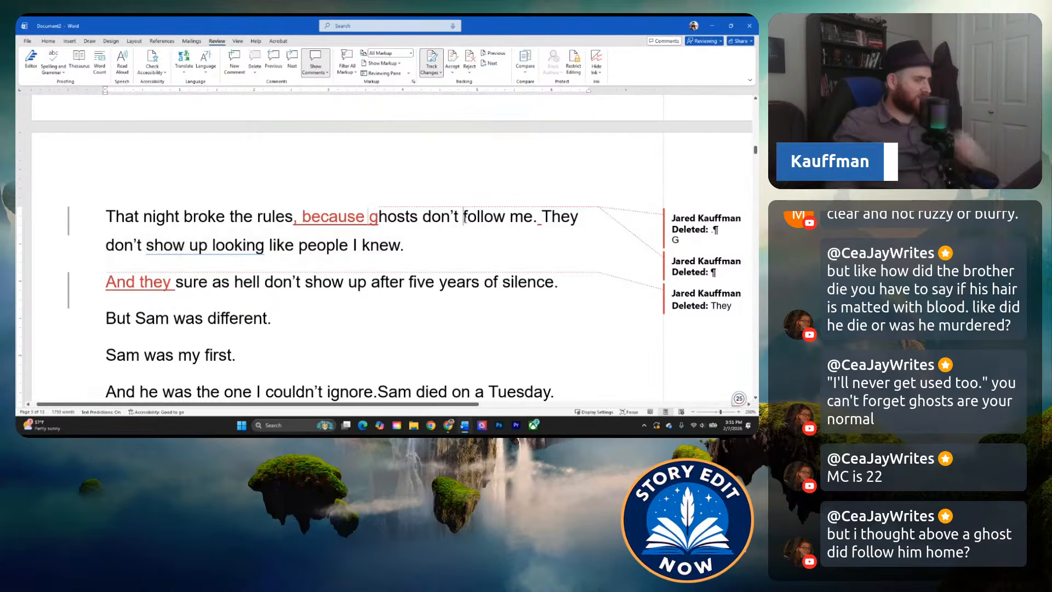
type("normally")
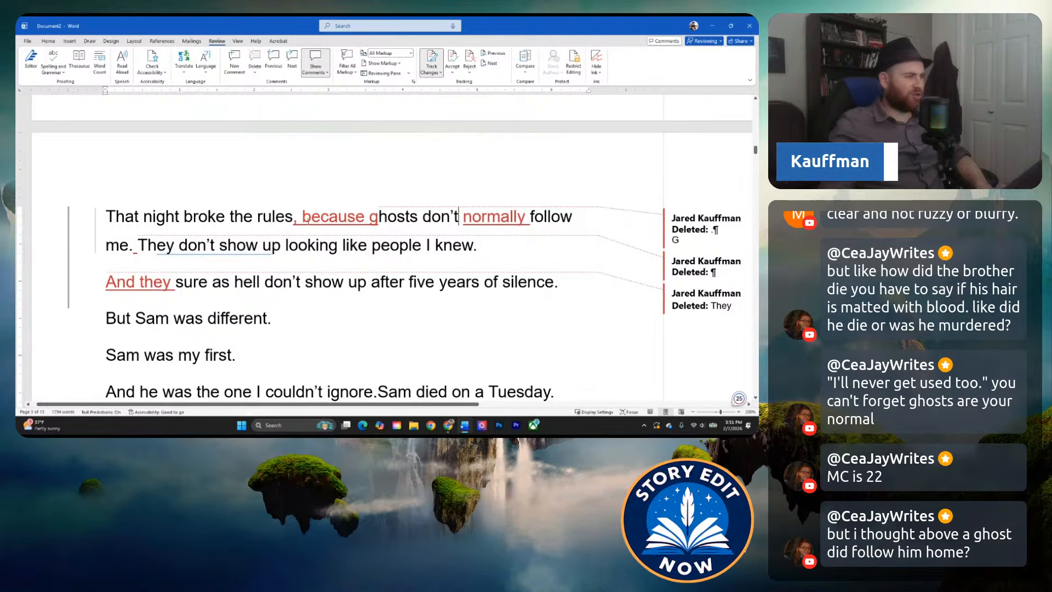
Join the "And they sure as hell don't show up after five years of silence." line to the preceding paragraph about the rules.
mouse_move(208, 245)
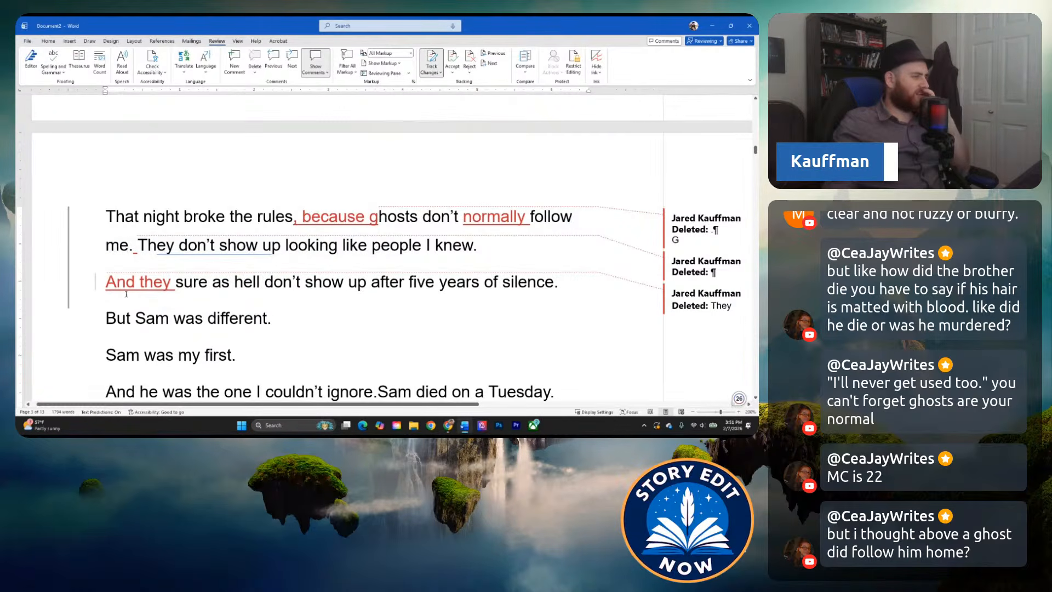
left_click(221, 291)
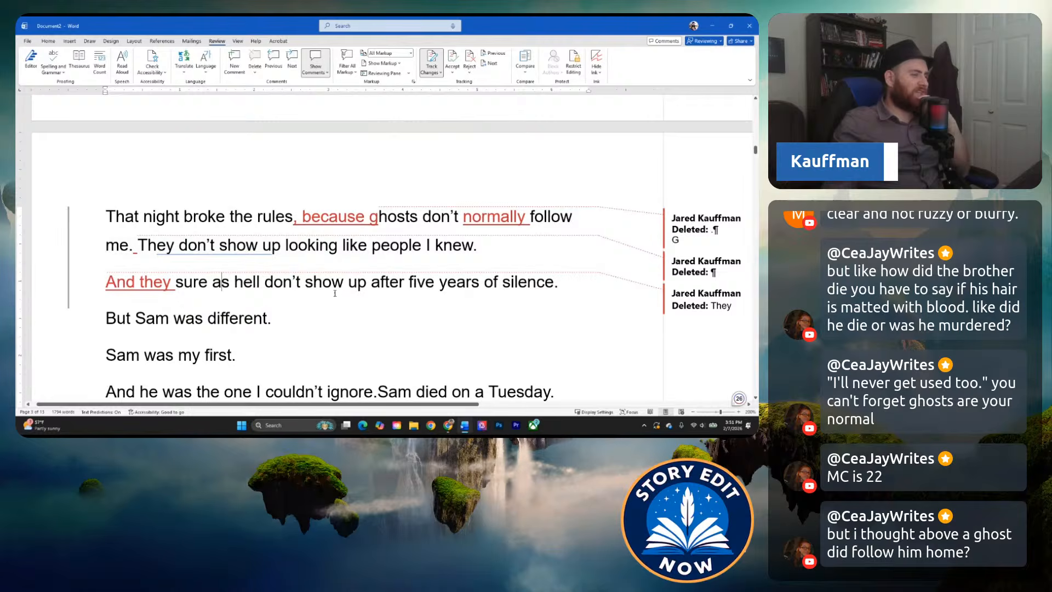
left_click(96, 281)
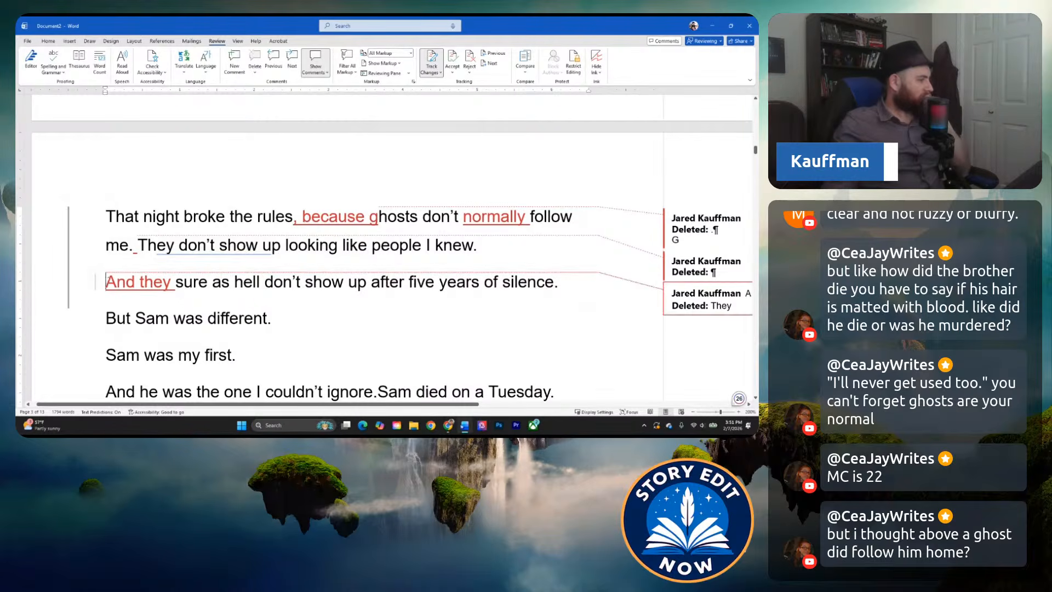
key("BackSpace")
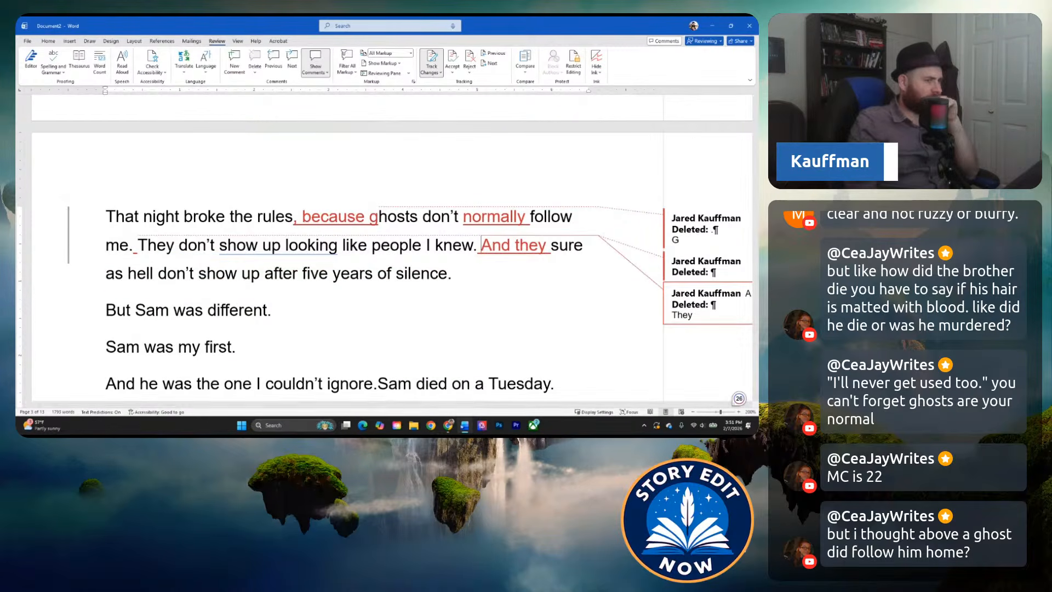
left_click(264, 273)
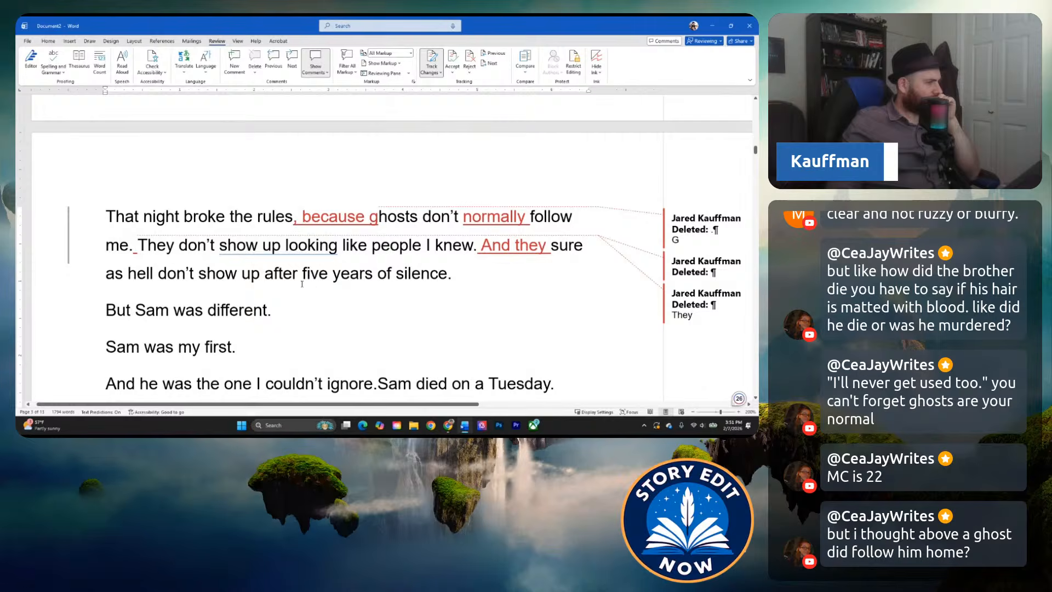
Reread the merged paragraph about the ghost rules and go back through the earlier scenes to the story's opening line.
mouse_move(293, 246)
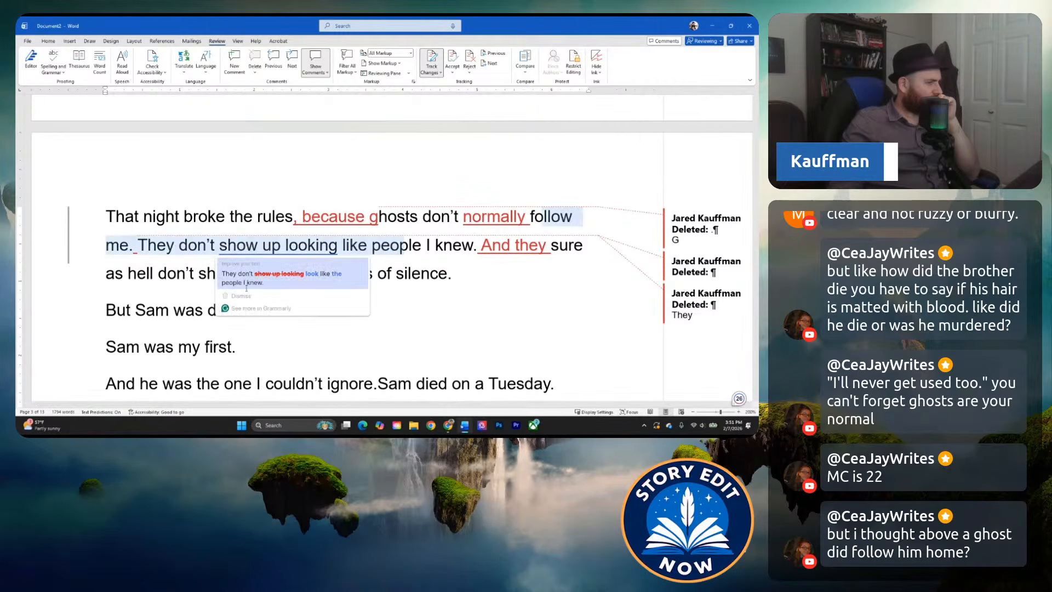
left_click(371, 274)
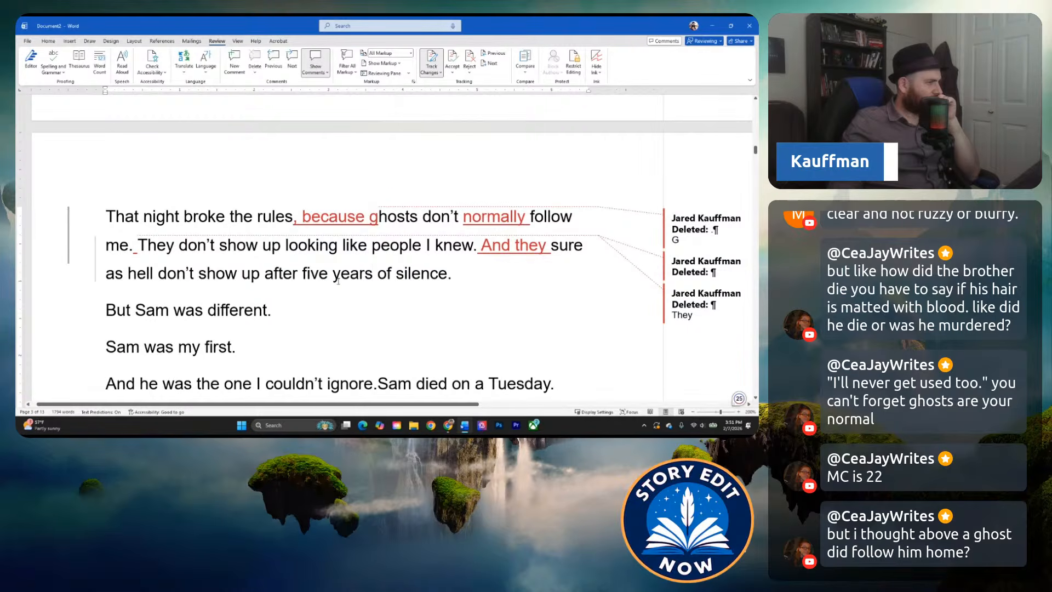
left_click(422, 246)
left_click(273, 264)
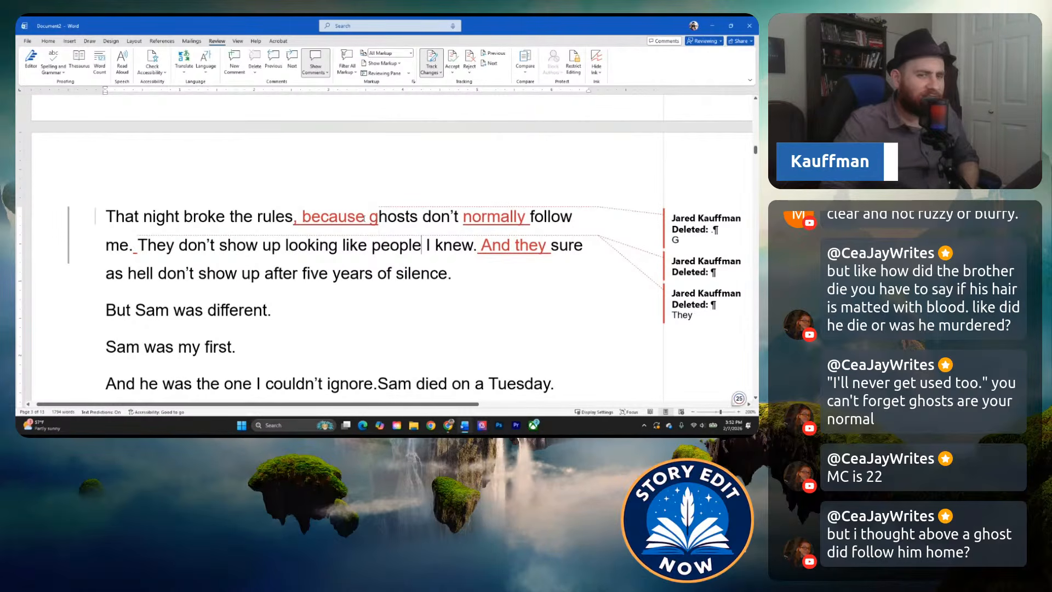
mouse_move(357, 219)
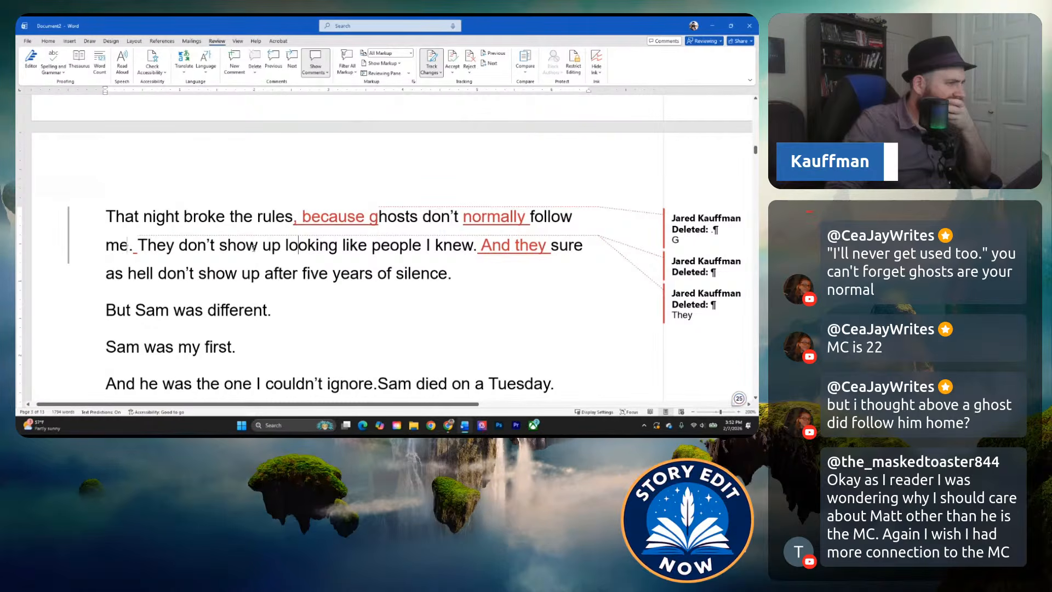
left_click(237, 245)
scroll(227, 221, "up", 5)
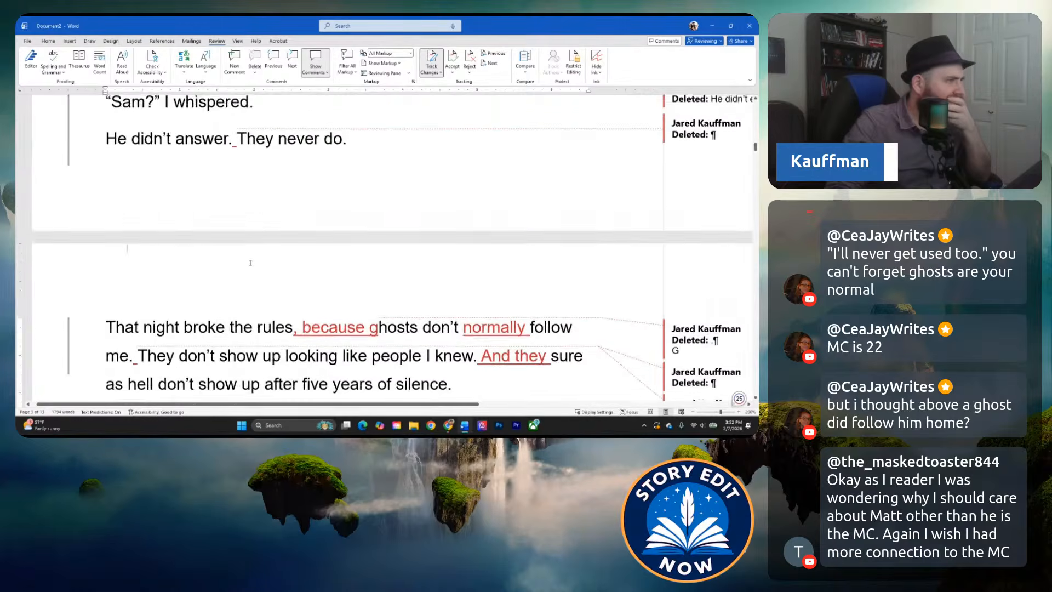
scroll(250, 270, "up", 1)
scroll(250, 270, "up", 7)
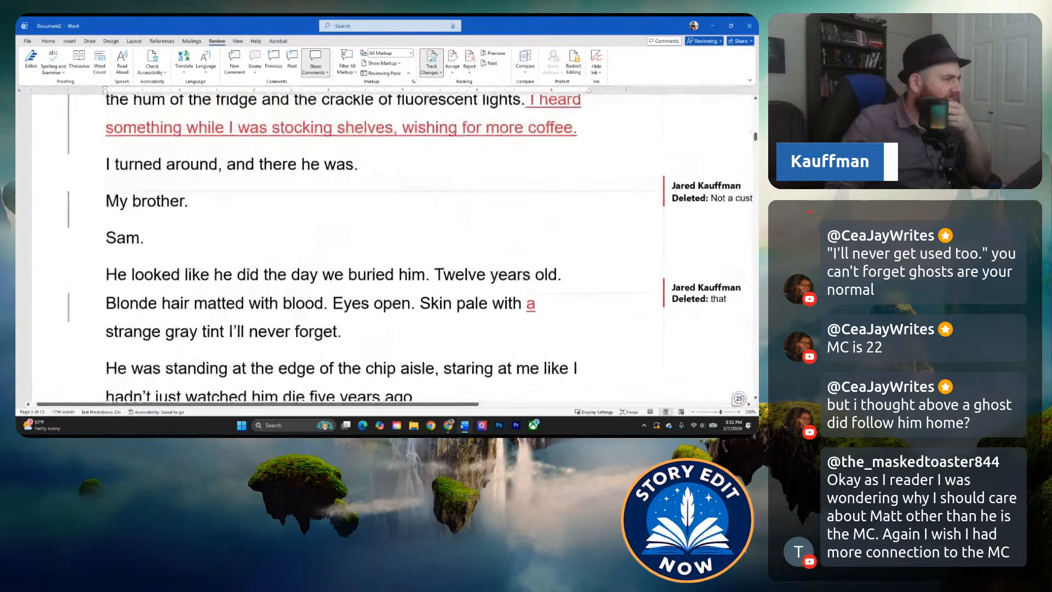
scroll(271, 228, "up", 8)
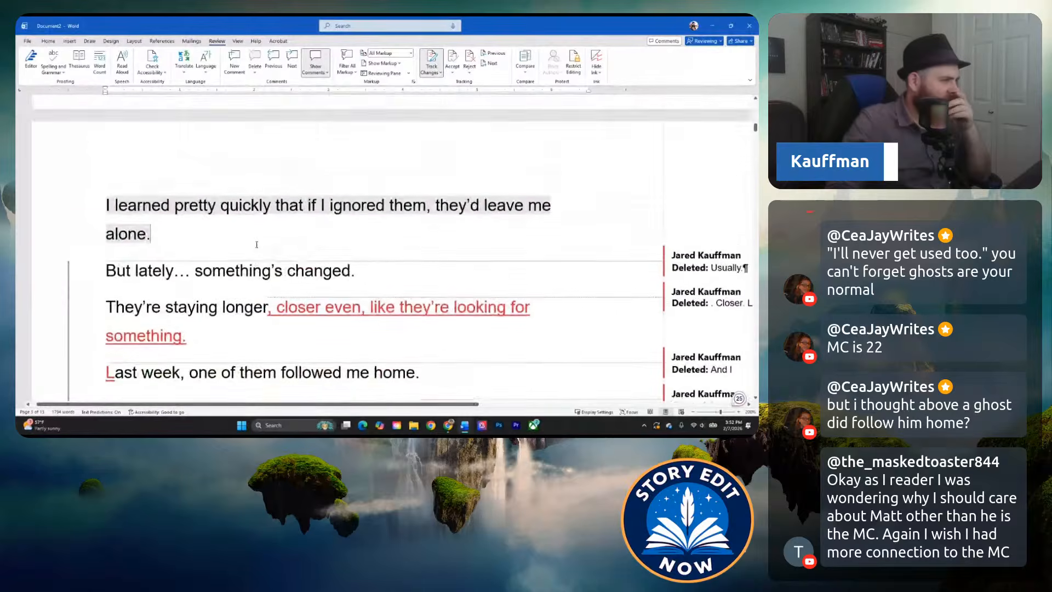
scroll(240, 255, "up", 1)
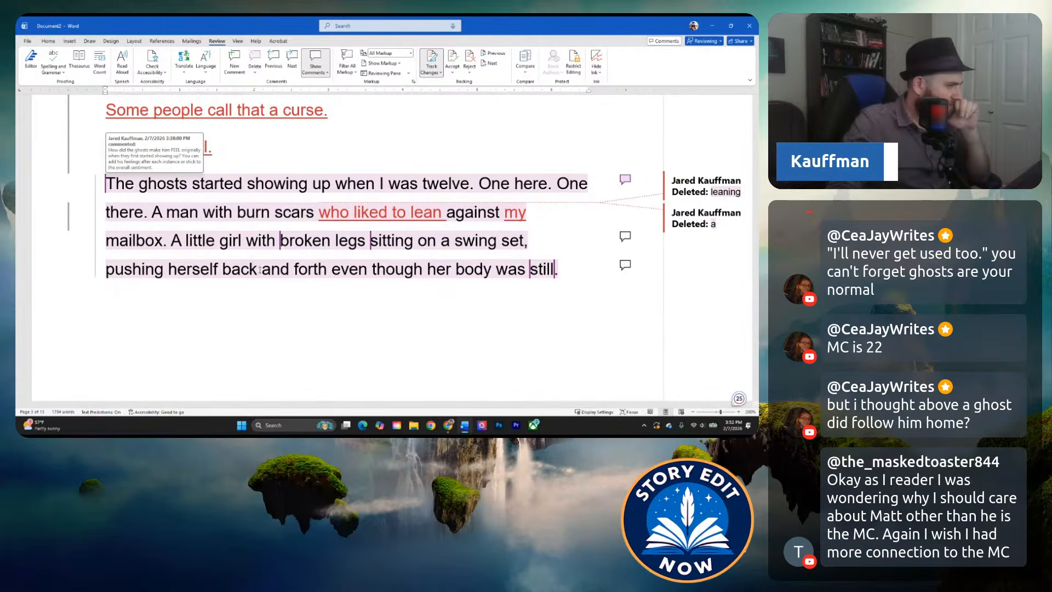
scroll(260, 270, "up", 6)
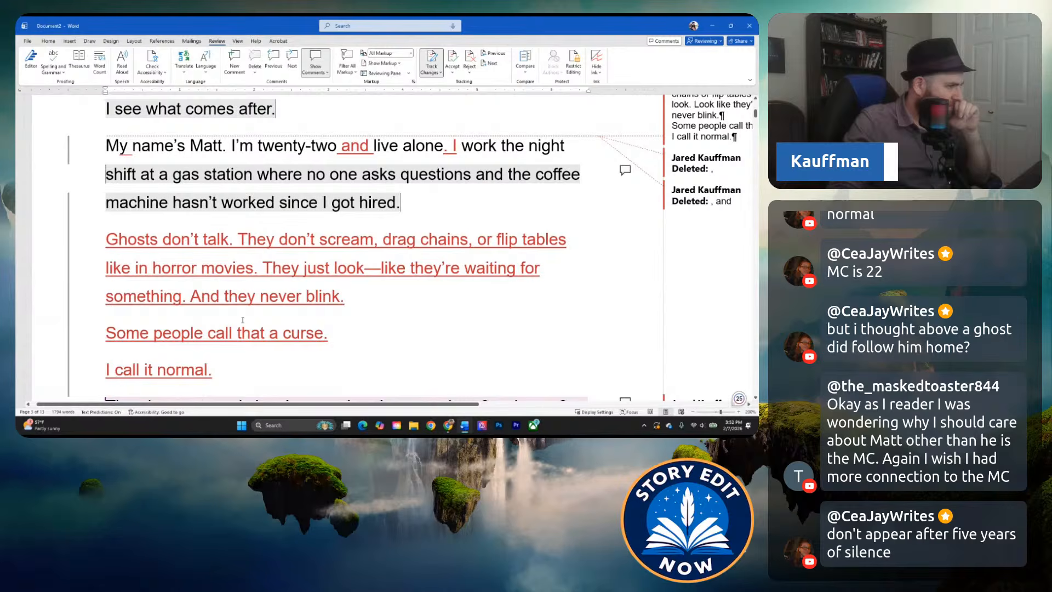
scroll(361, 236, "up", 5)
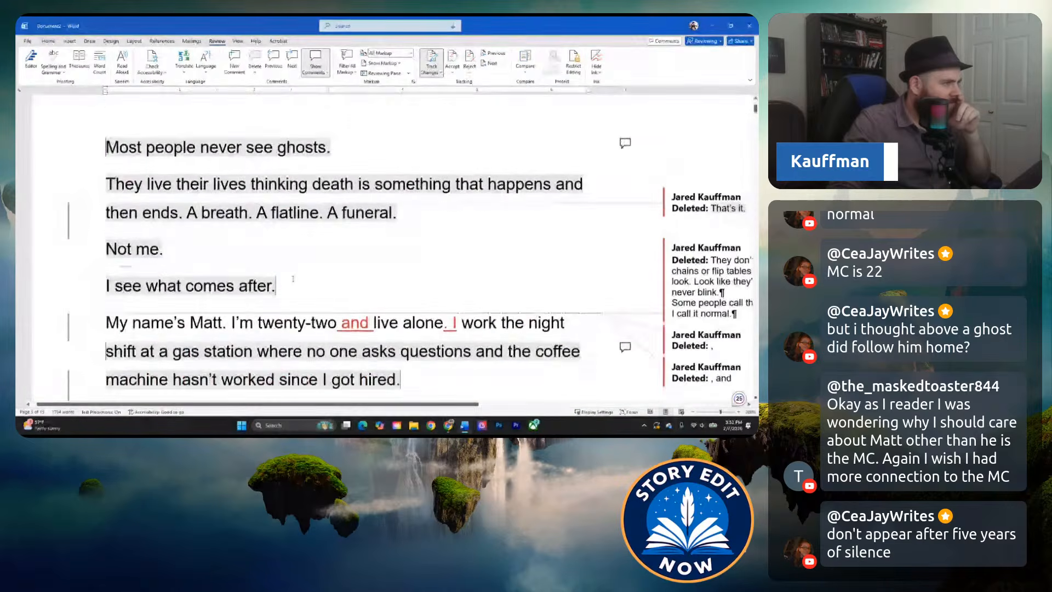
Reread the manuscript from Matt's introduction through the first ghosts and the graveyard shift to the appearance of his brother's ghost.
scroll(352, 227, "down", 4)
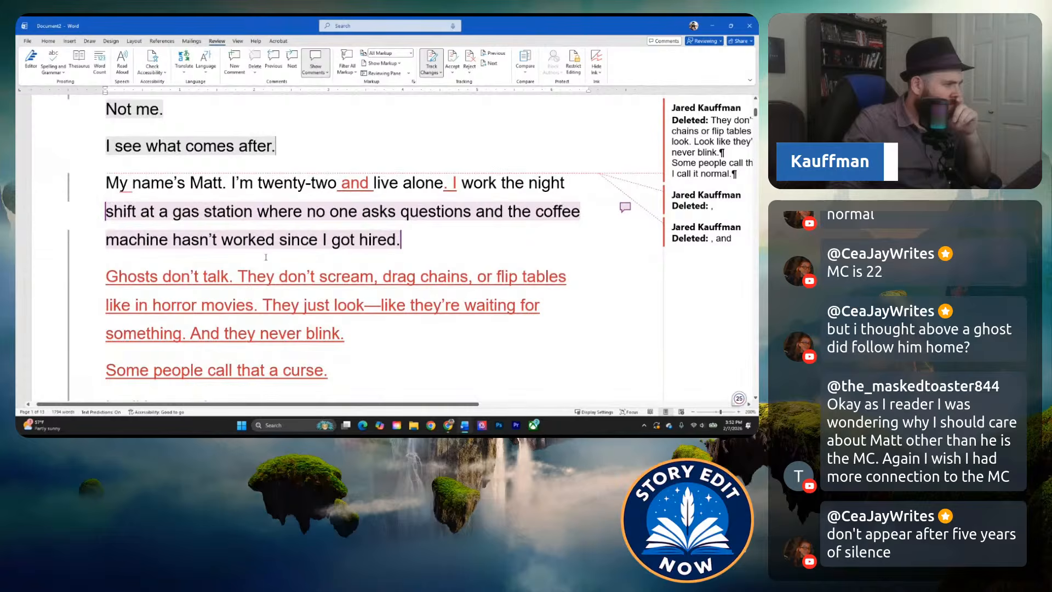
scroll(269, 252, "down", 1)
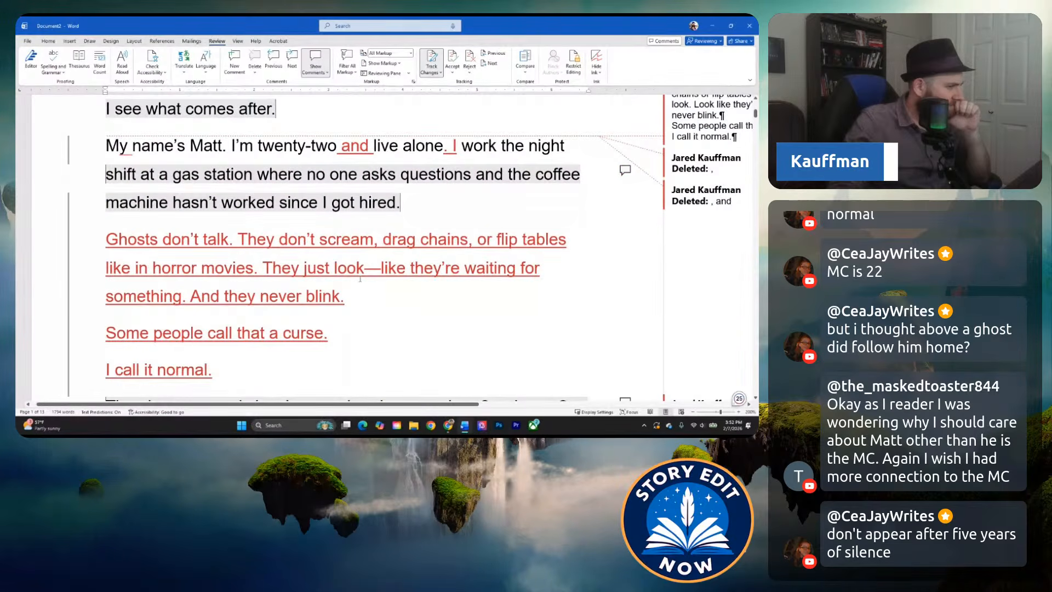
scroll(256, 301, "down", 1)
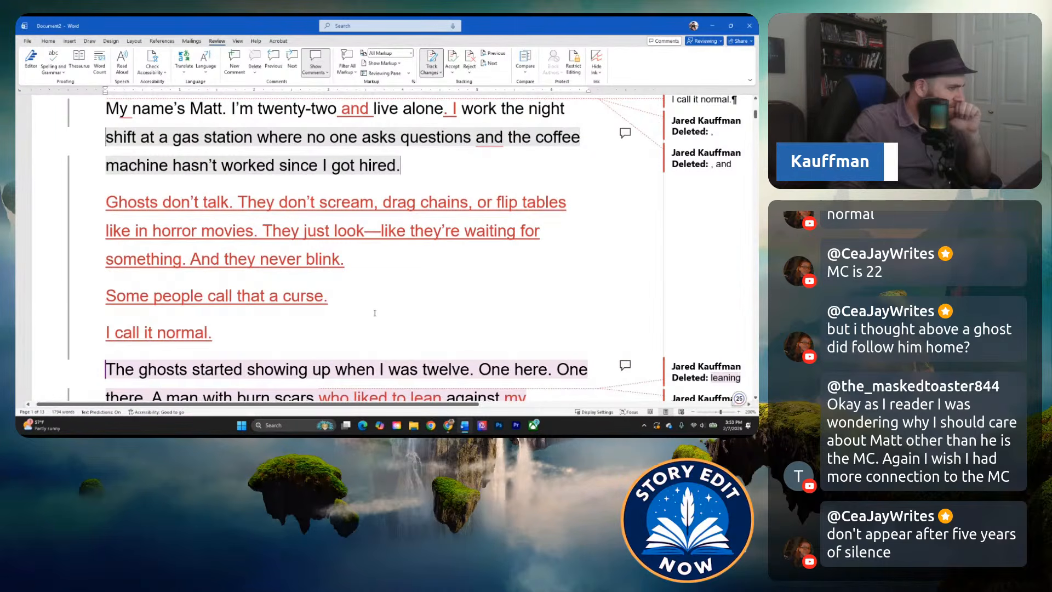
scroll(383, 324, "down", 3)
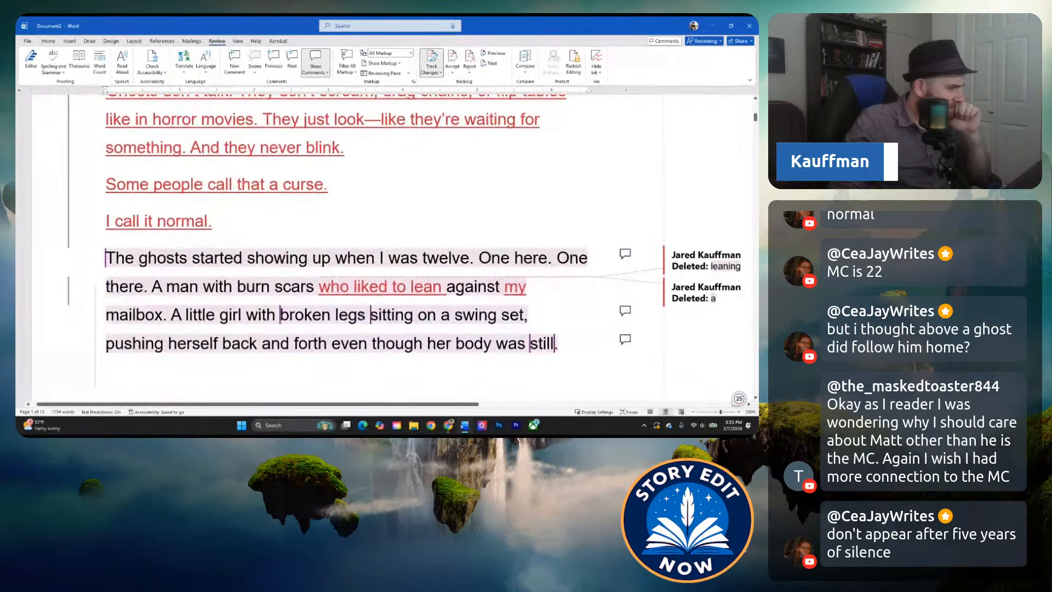
scroll(240, 302, "down", 8)
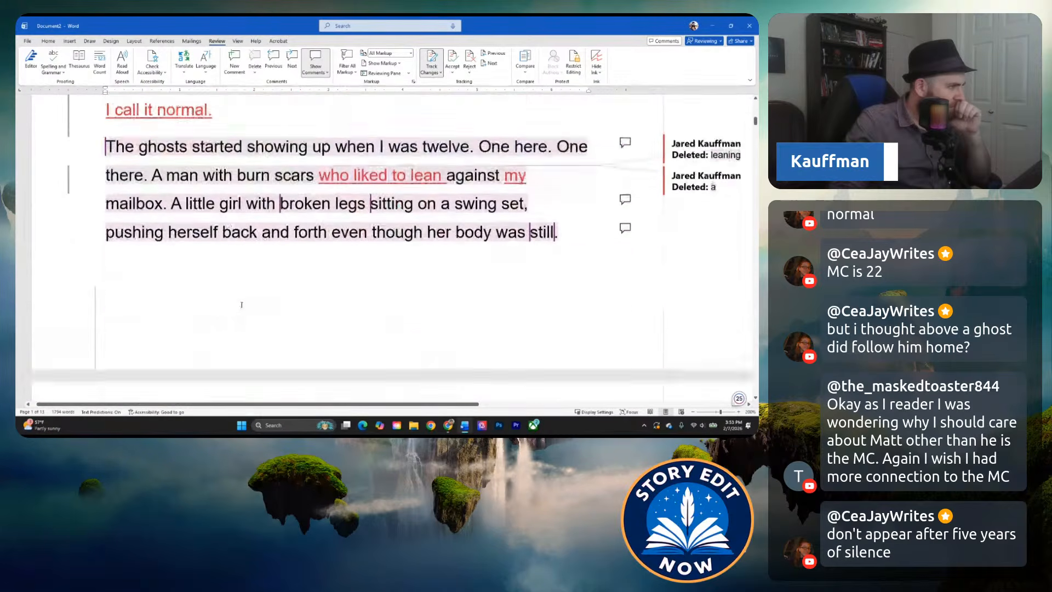
scroll(296, 309, "down", 3)
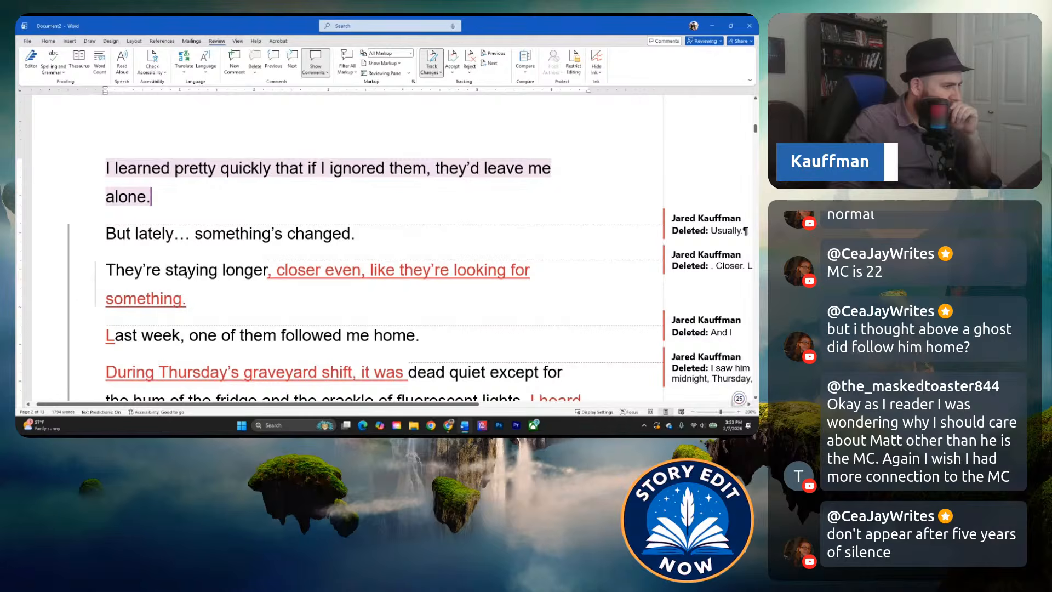
scroll(186, 274, "down", 1)
scroll(186, 274, "down", 1)
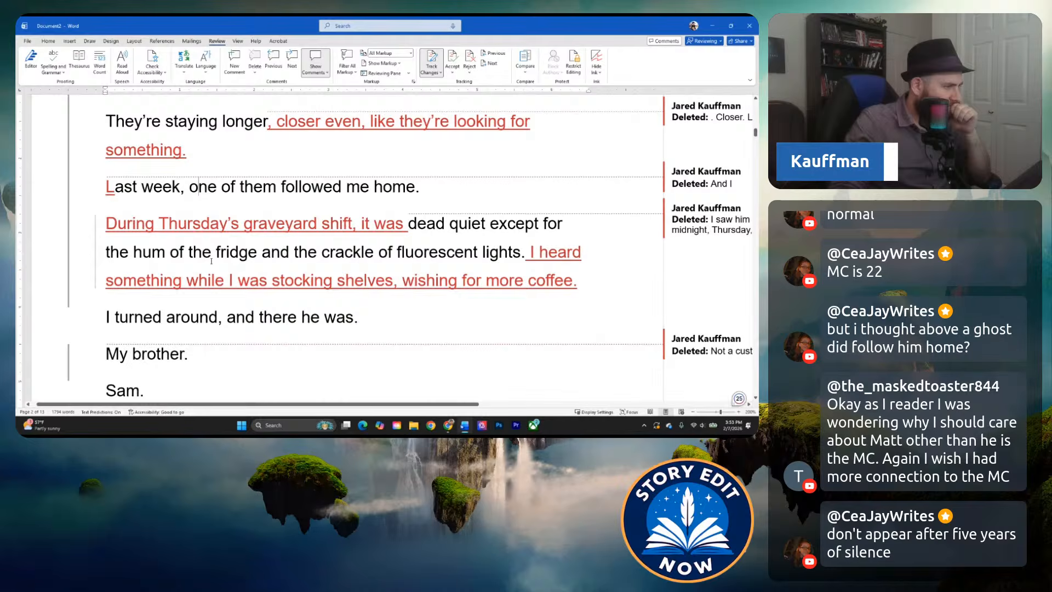
scroll(211, 261, "down", 1)
scroll(259, 242, "down", 1)
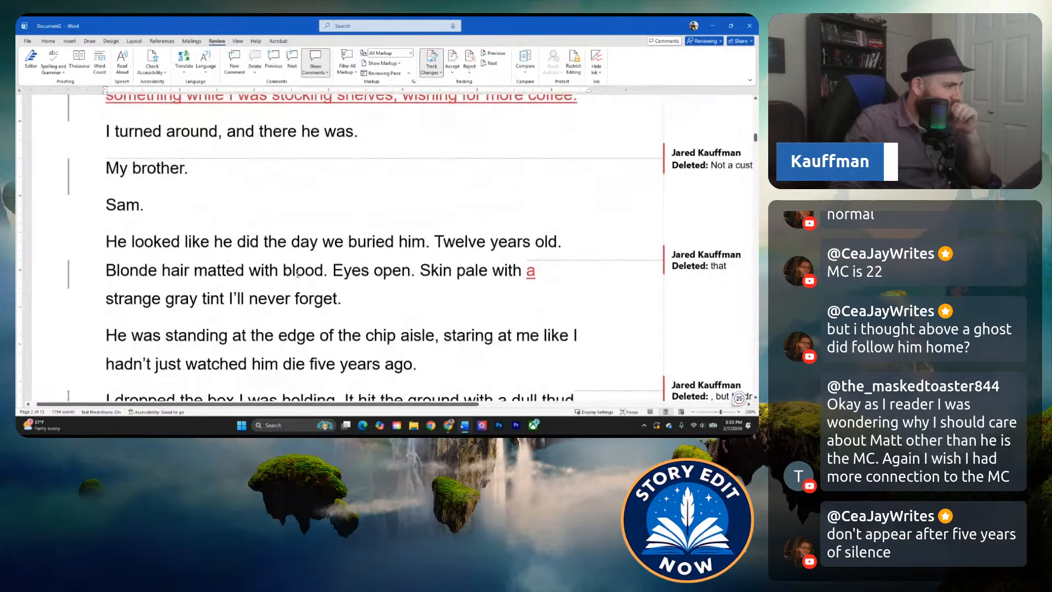
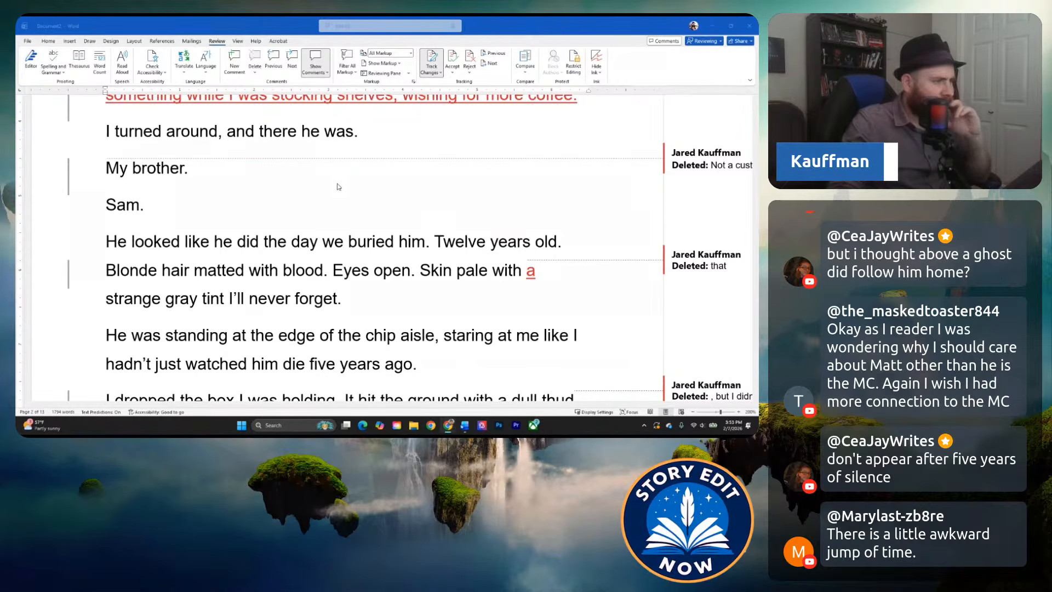
Go back through the manuscript from the brother's appearance to the chapter opening and check how Matt's introduction leads into the ghost description.
scroll(299, 260, "up", 1)
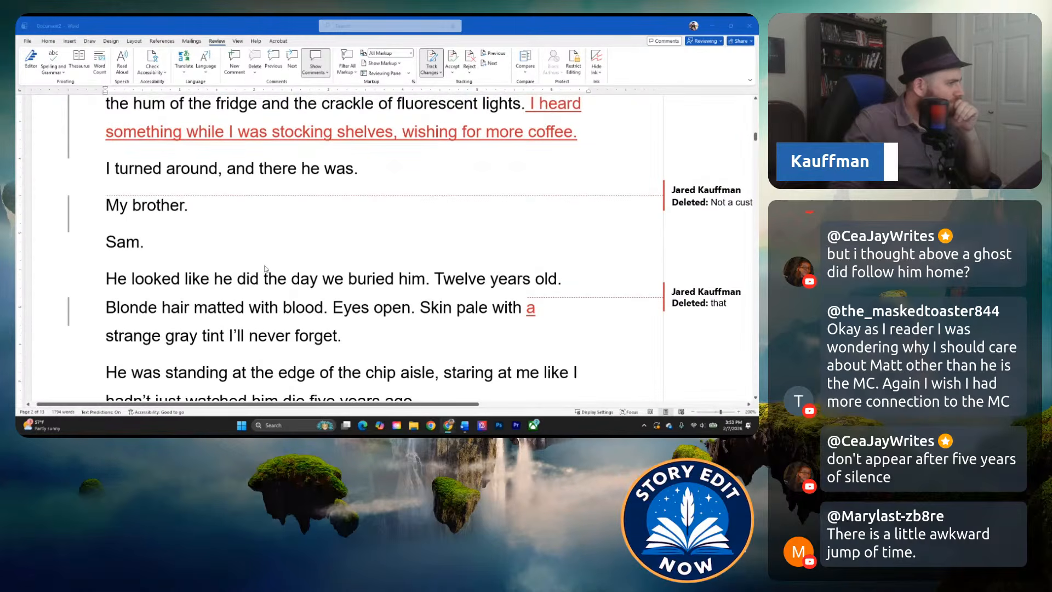
scroll(264, 268, "up", 9)
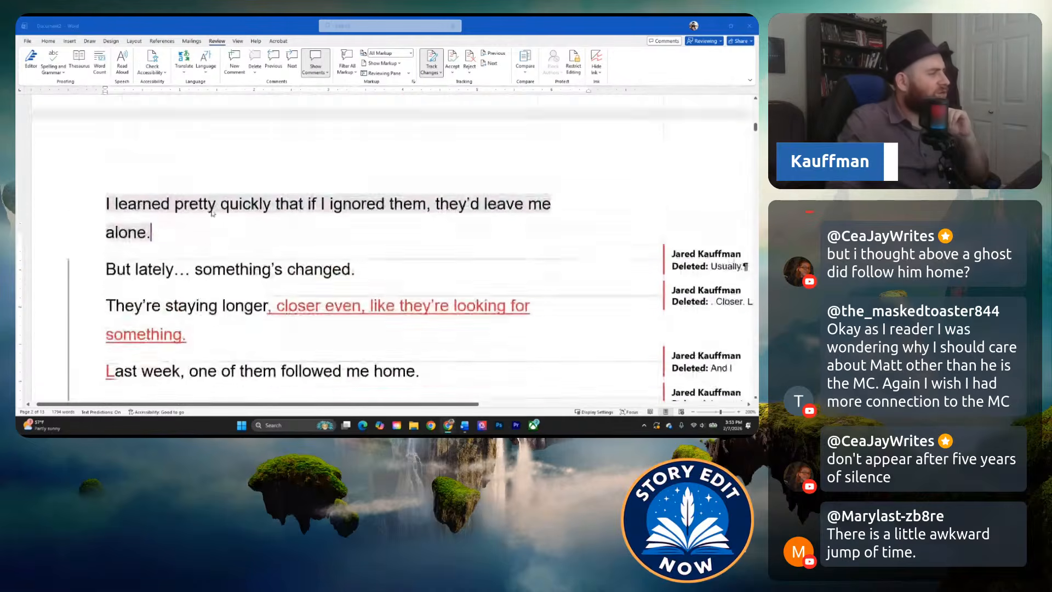
scroll(225, 230, "up", 12)
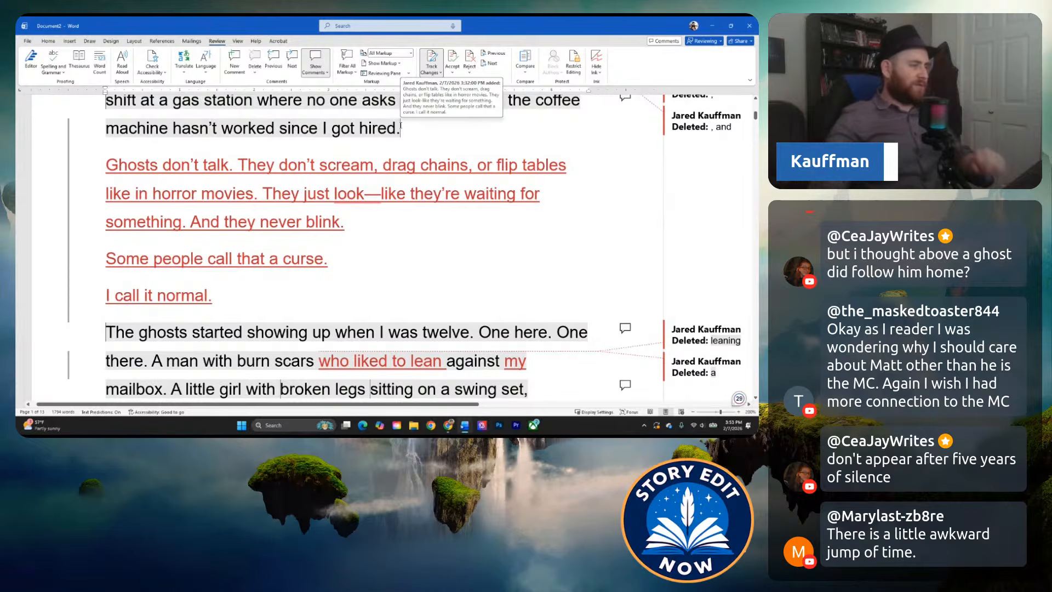
scroll(493, 262, "down", 1)
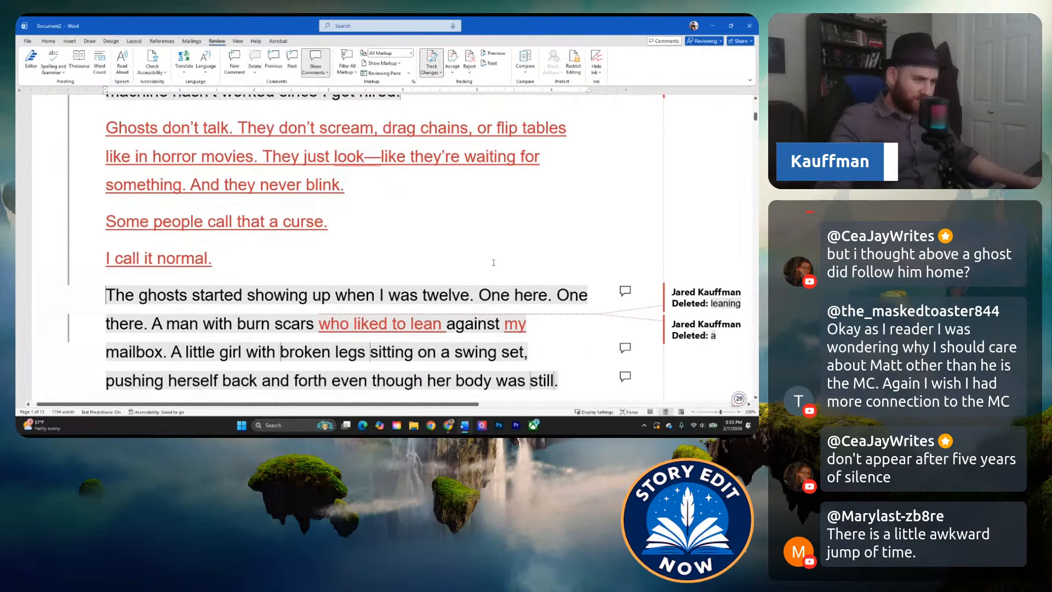
scroll(494, 263, "down", 2)
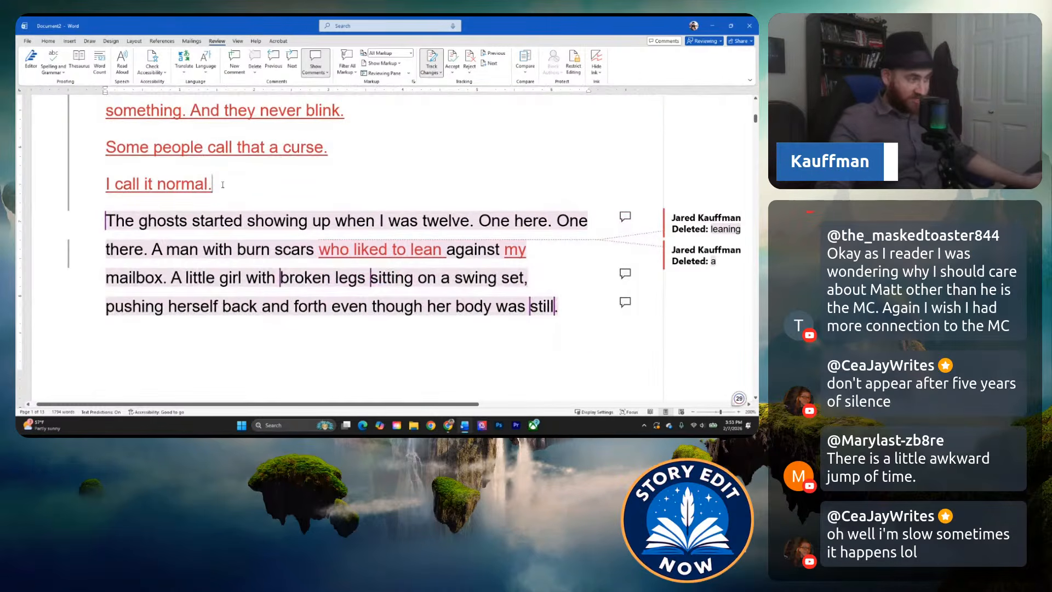
scroll(223, 185, "up", 12)
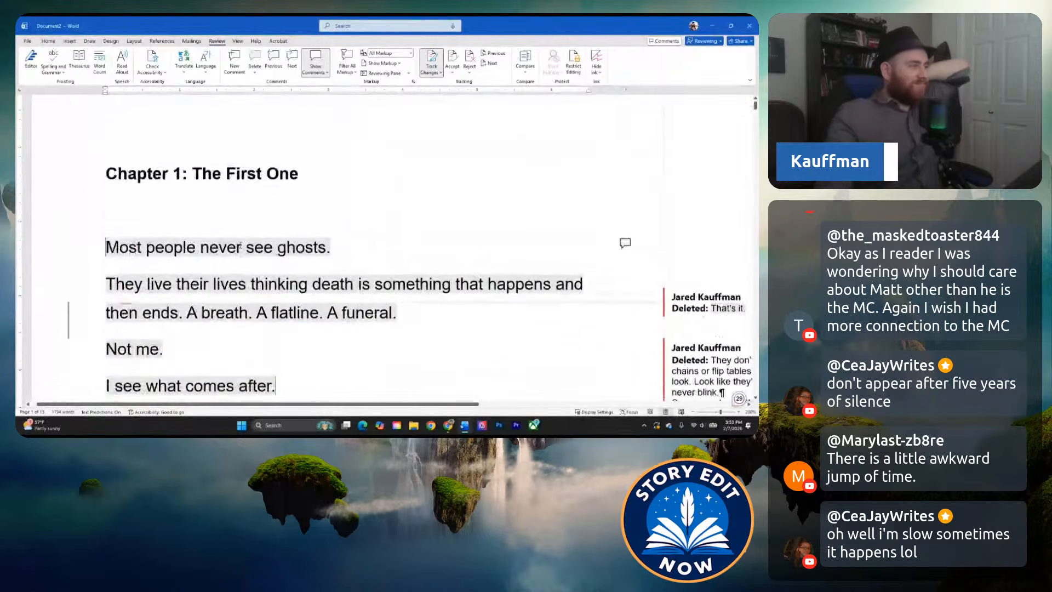
scroll(240, 247, "down", 5)
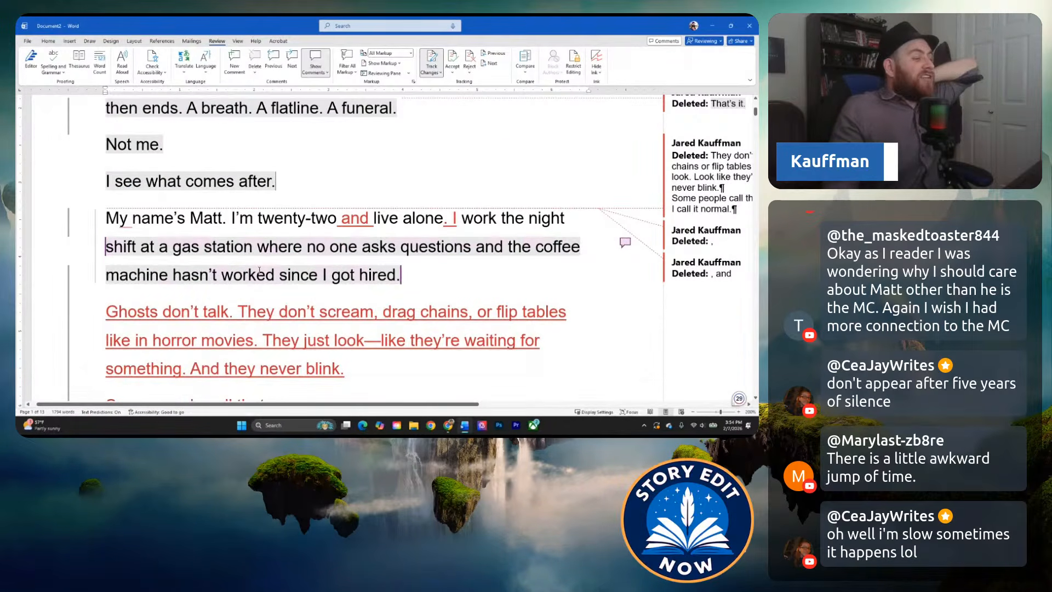
scroll(252, 248, "up", 5)
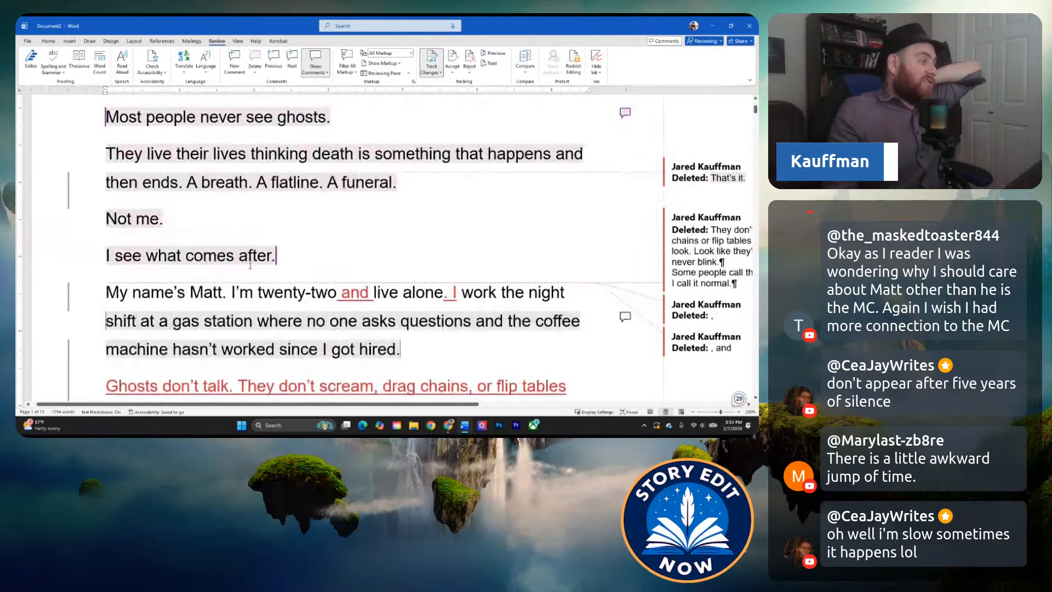
scroll(249, 274, "down", 3)
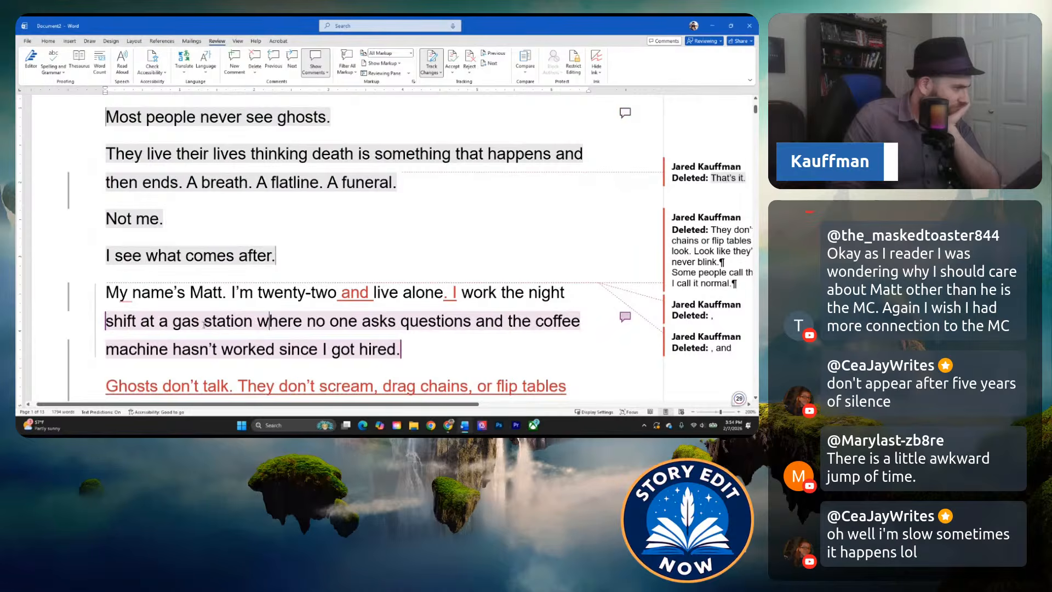
Reread from Matt's introduction through the first ghosts to the lines about the ghosts staying longer and following him home.
scroll(204, 325, "down", 3)
scroll(325, 274, "down", 2)
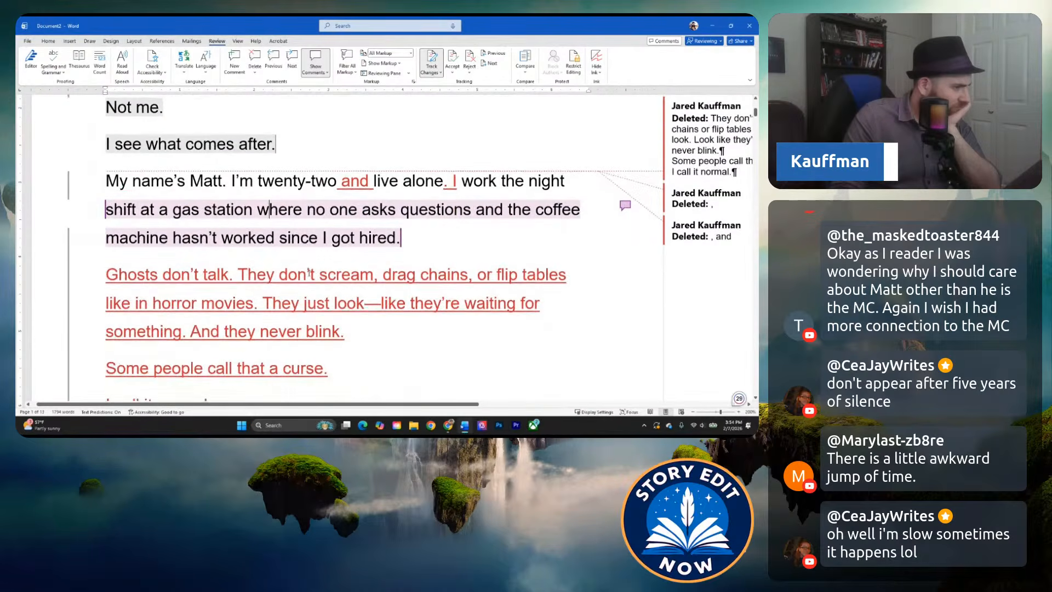
scroll(221, 261, "down", 4)
scroll(221, 261, "down", 3)
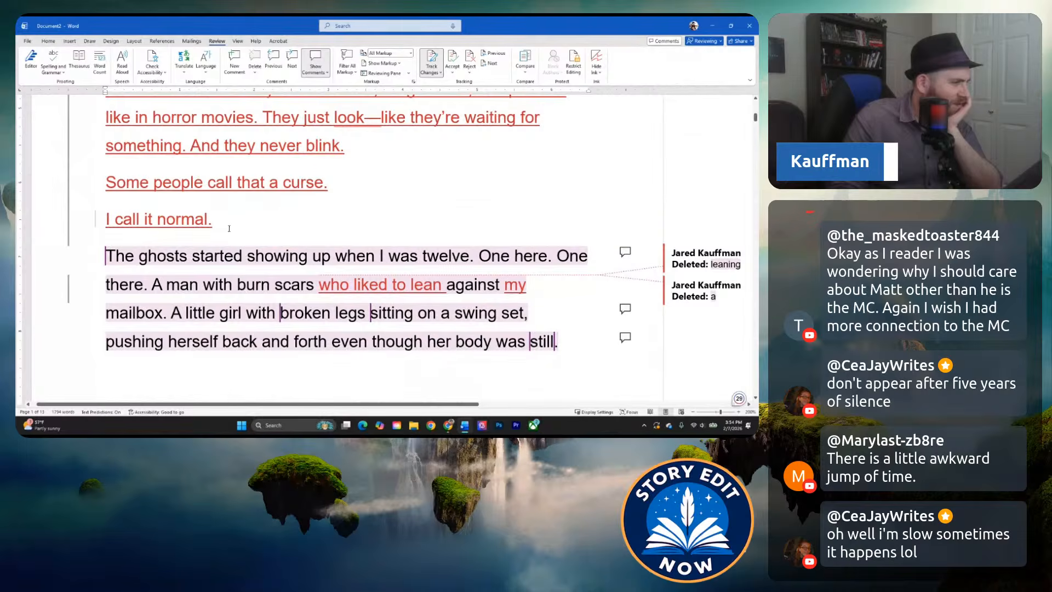
scroll(229, 228, "down", 2)
scroll(242, 177, "down", 4)
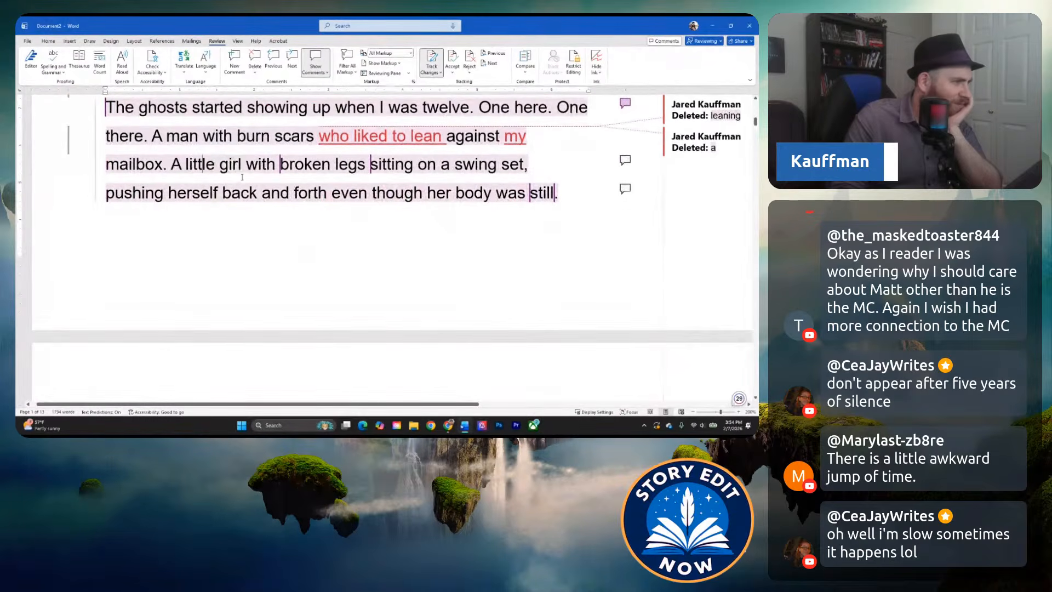
scroll(242, 178, "down", 7)
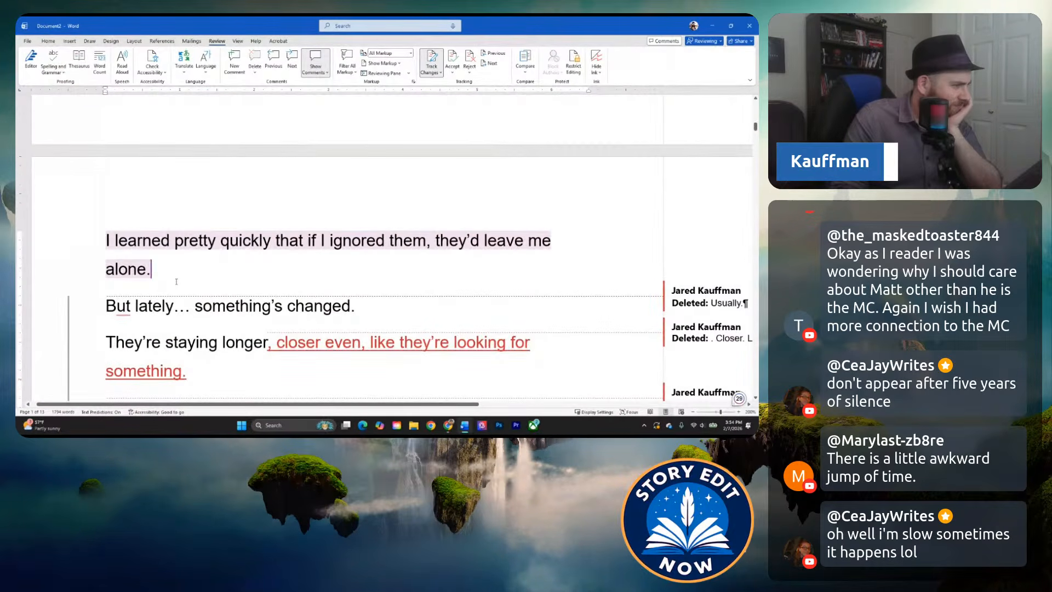
scroll(178, 274, "down", 4)
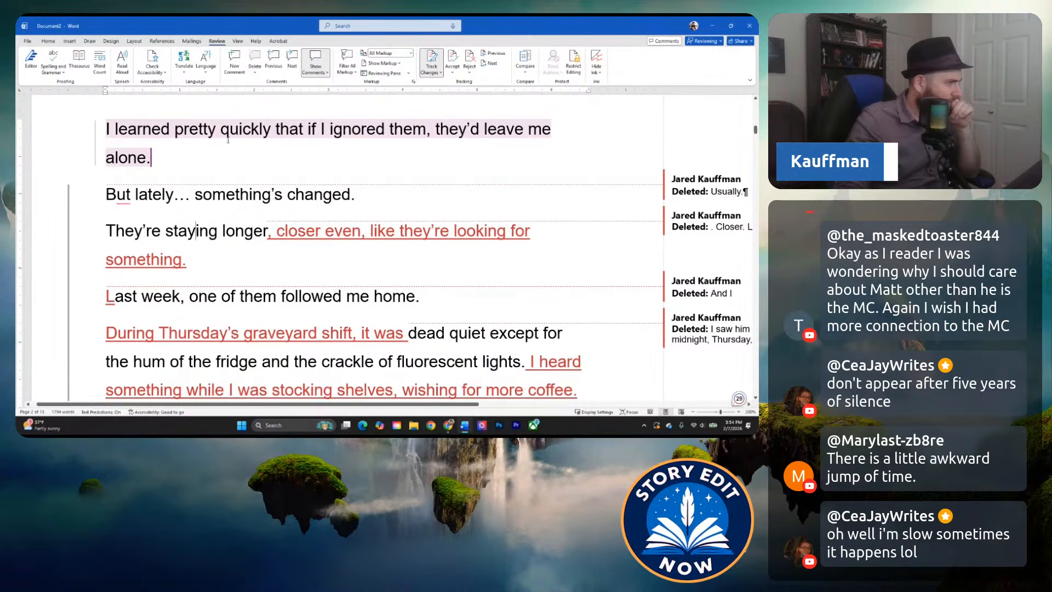
Compare the paragraph about the first ghosts at age twelve with the "But lately… something's changed." transition.
scroll(228, 140, "up", 2)
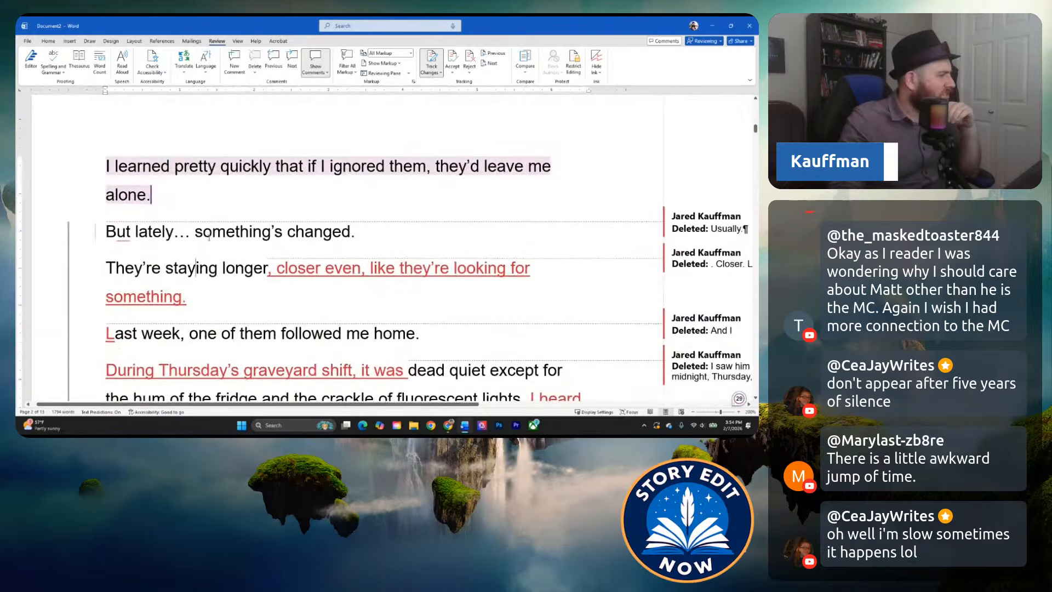
scroll(209, 237, "up", 6)
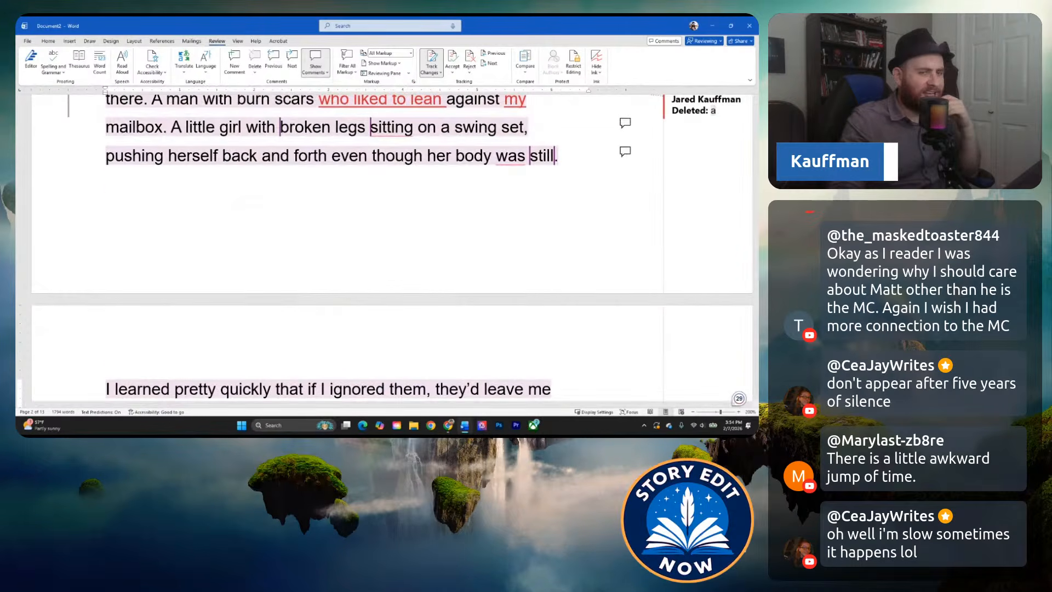
scroll(219, 242, "down", 6)
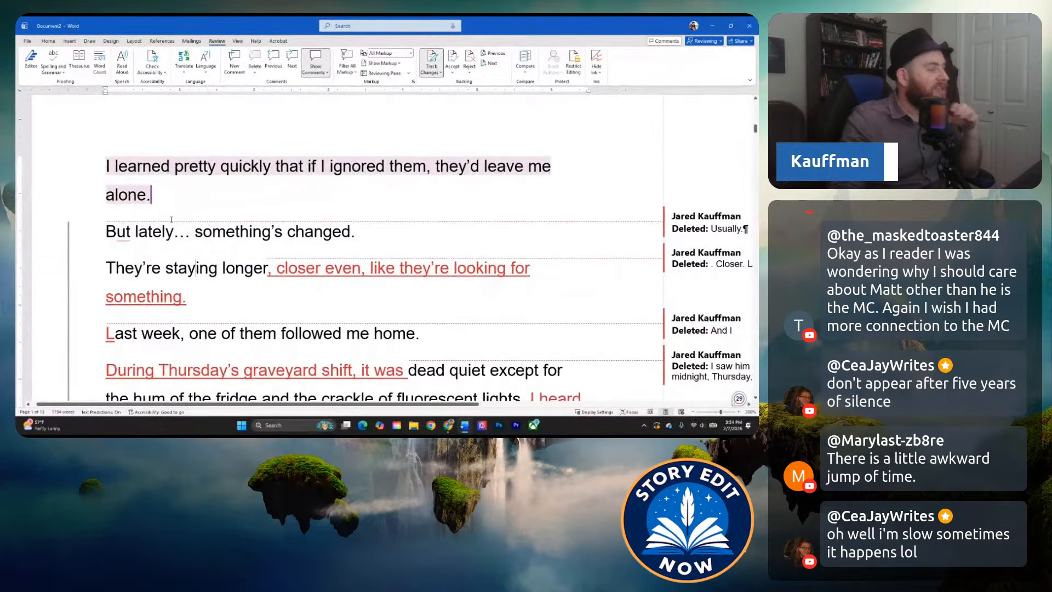
scroll(191, 264, "down", 1)
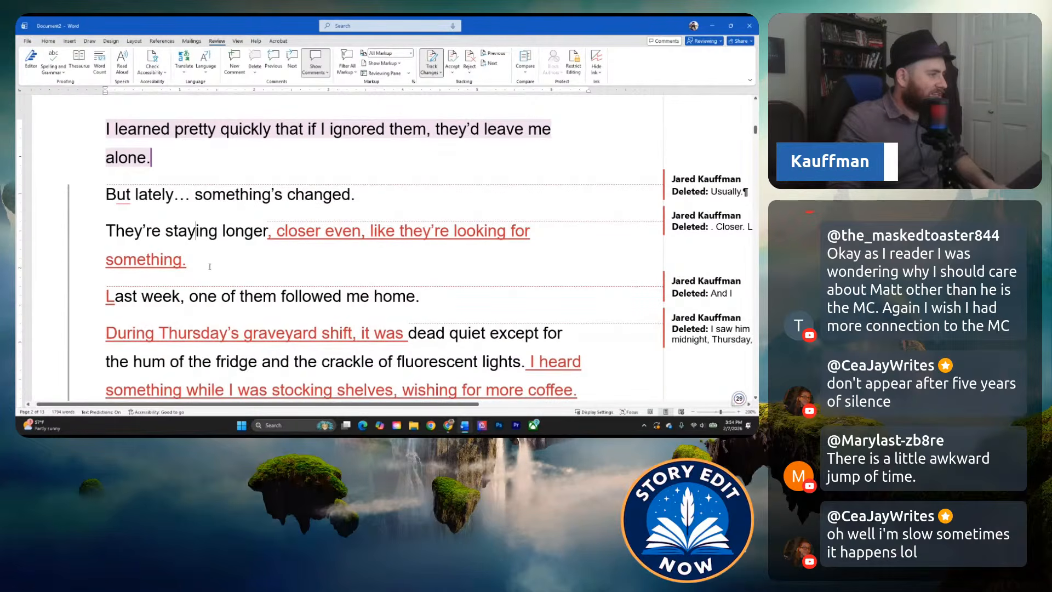
scroll(208, 264, "up", 9)
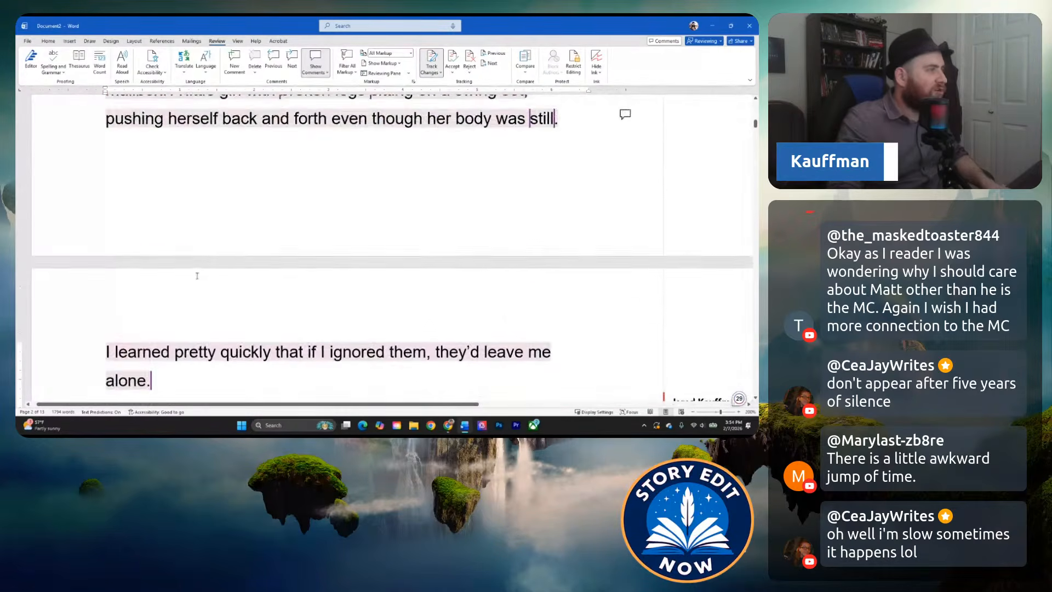
scroll(196, 249, "up", 3)
scroll(164, 219, "down", 2)
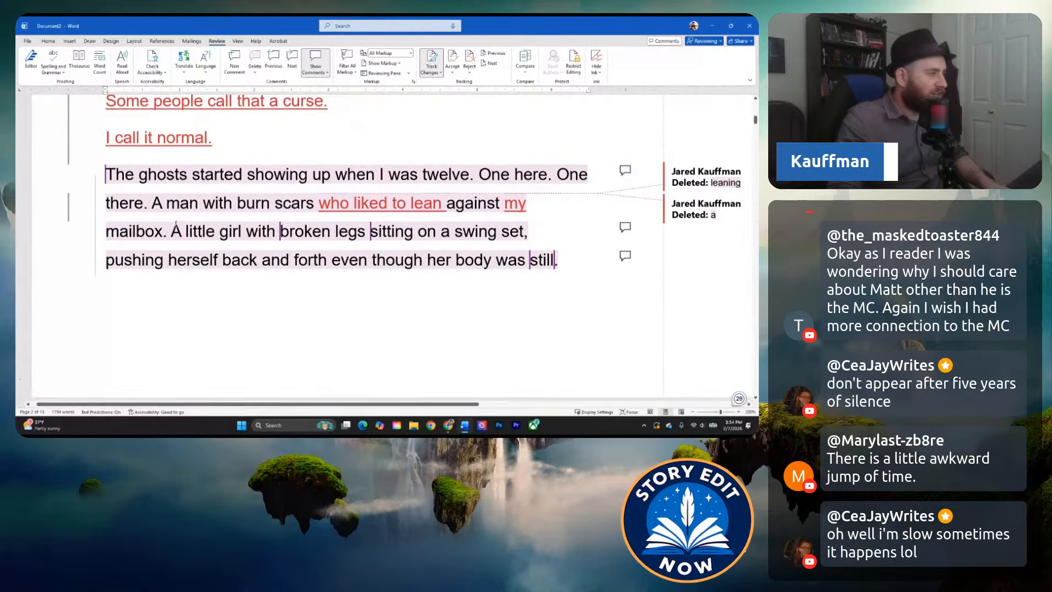
scroll(114, 157, "down", 1)
scroll(108, 146, "up", 2)
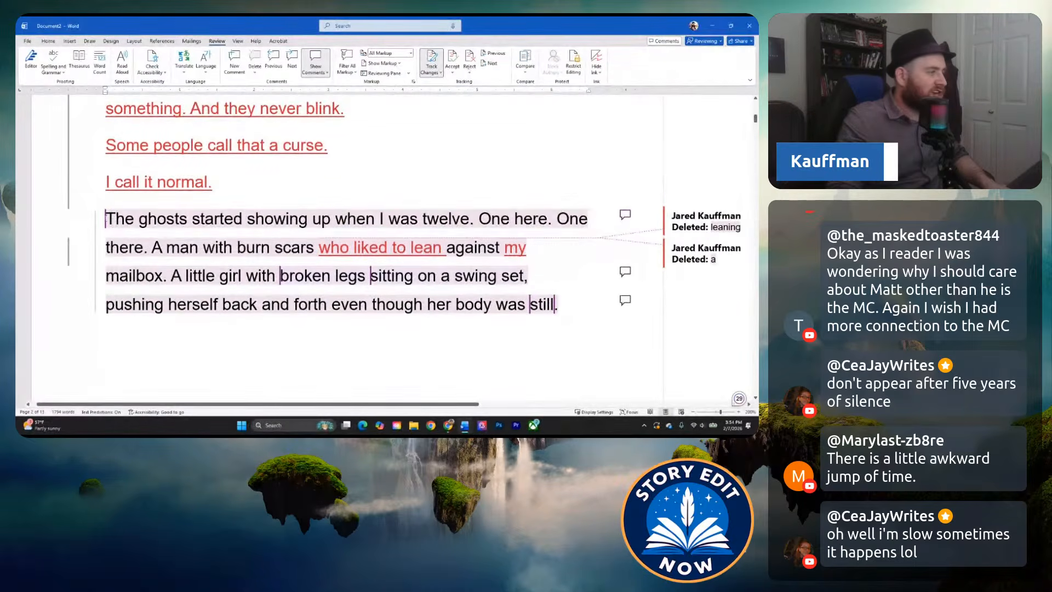
Examine the time jump by highlighting the first-ghosts paragraph, the "I learned pretty quickly" paragraph and the two "But lately…" and "They're staying longer" lines.
left_click_drag(107, 219, 261, 276)
scroll(261, 276, "down", 4)
scroll(261, 276, "down", 2)
triple_click(216, 285)
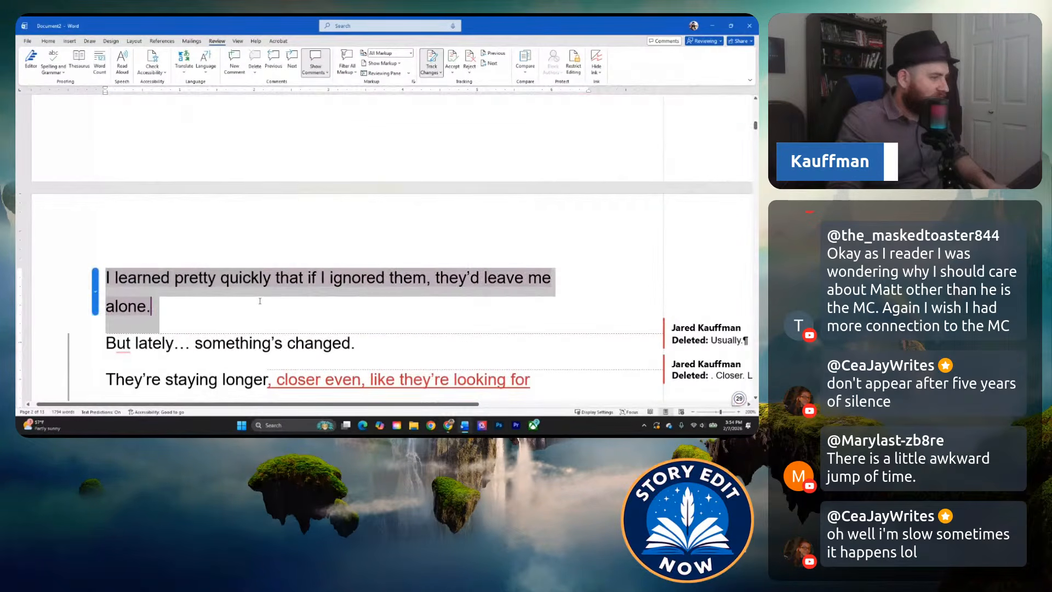
scroll(217, 285, "down", 1)
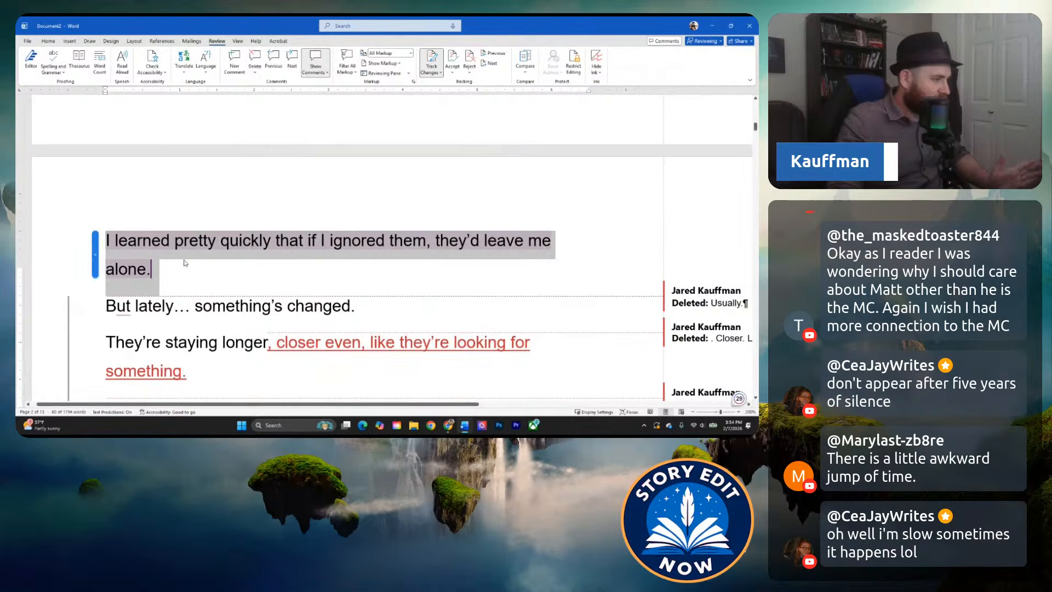
scroll(165, 228, "down", 2)
scroll(165, 228, "down", 1)
left_click_drag(107, 204, 247, 257)
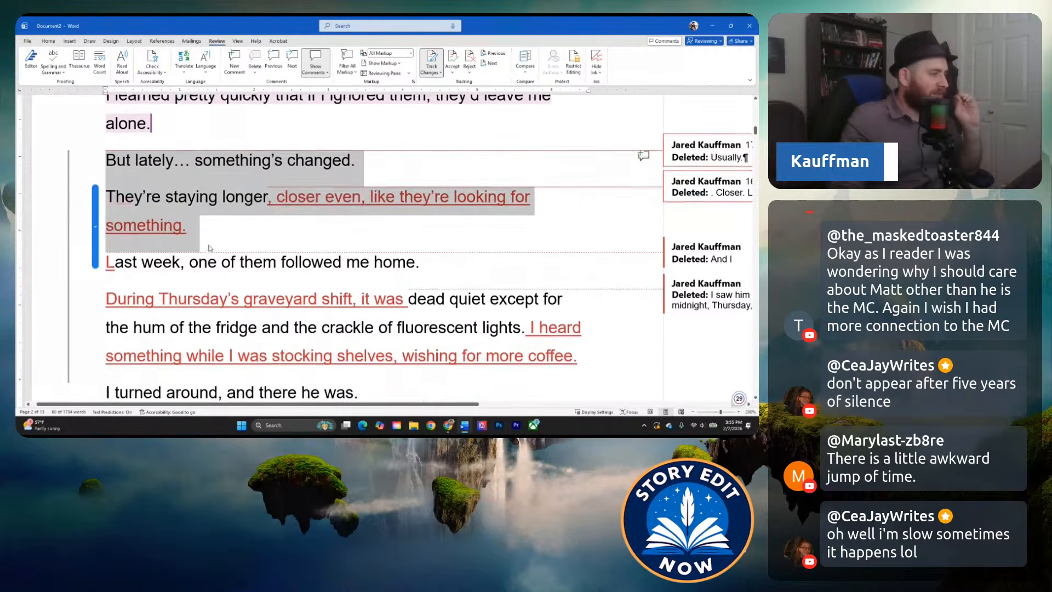
scroll(233, 241, "down", 1)
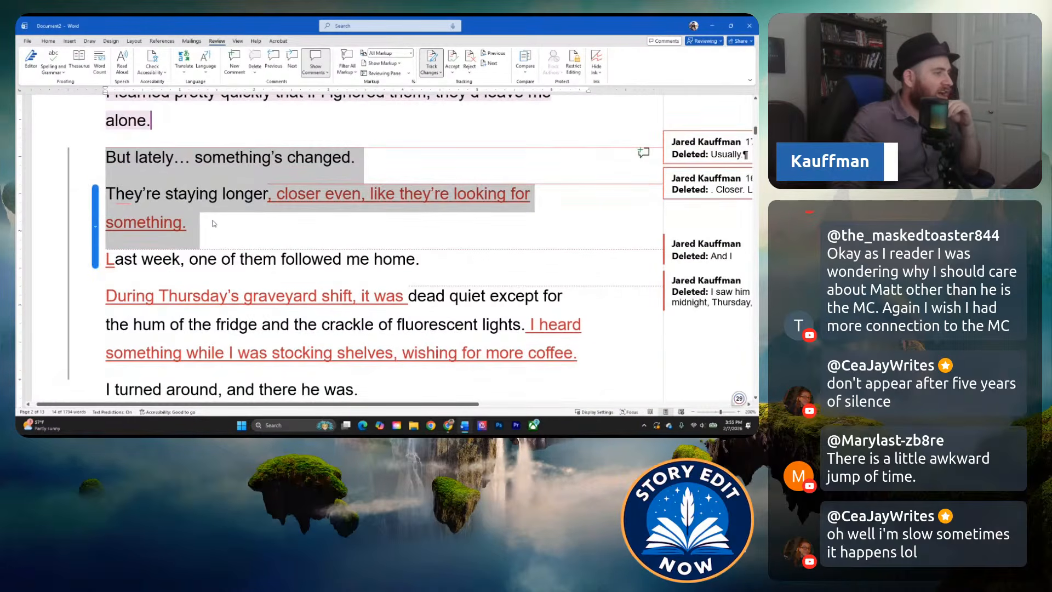
scroll(214, 223, "up", 1)
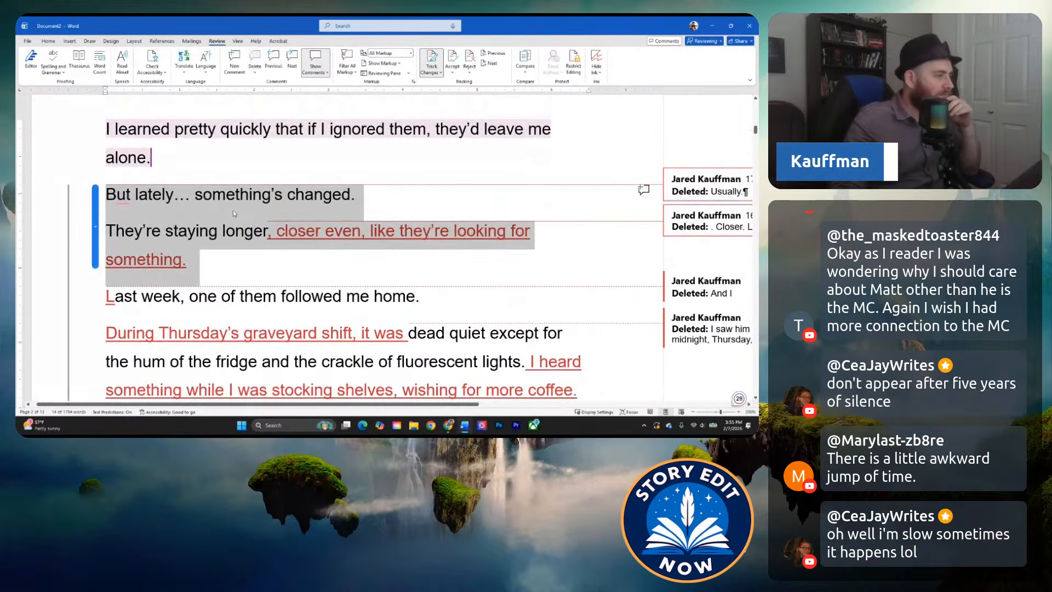
Copy the "They're staying longer, closer even" paragraph into a new comment at the end of "But lately… something's changed.".
left_click(204, 262)
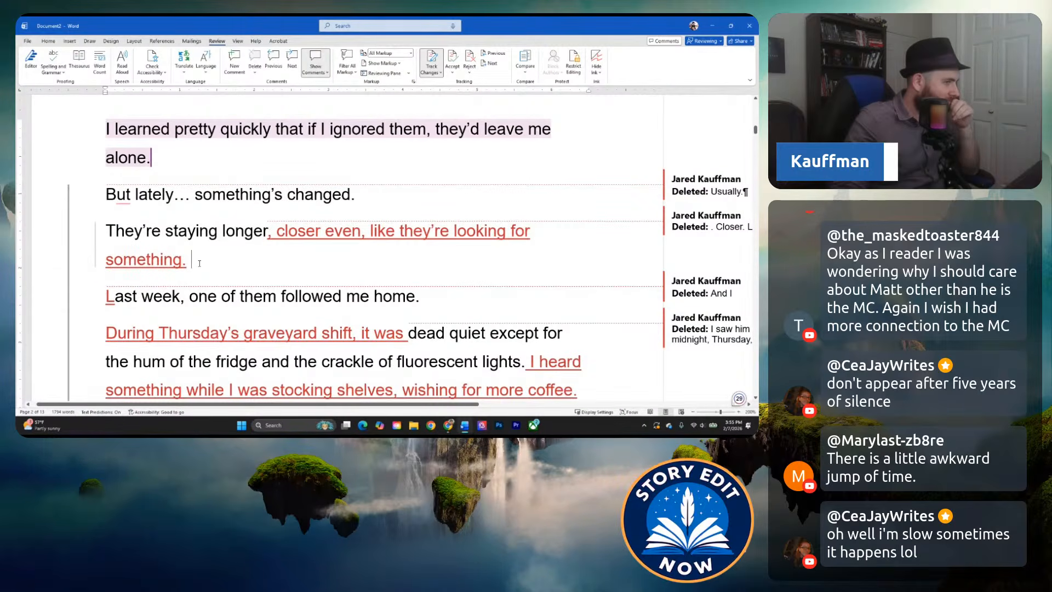
triple_click(191, 259)
key("ctrl+c")
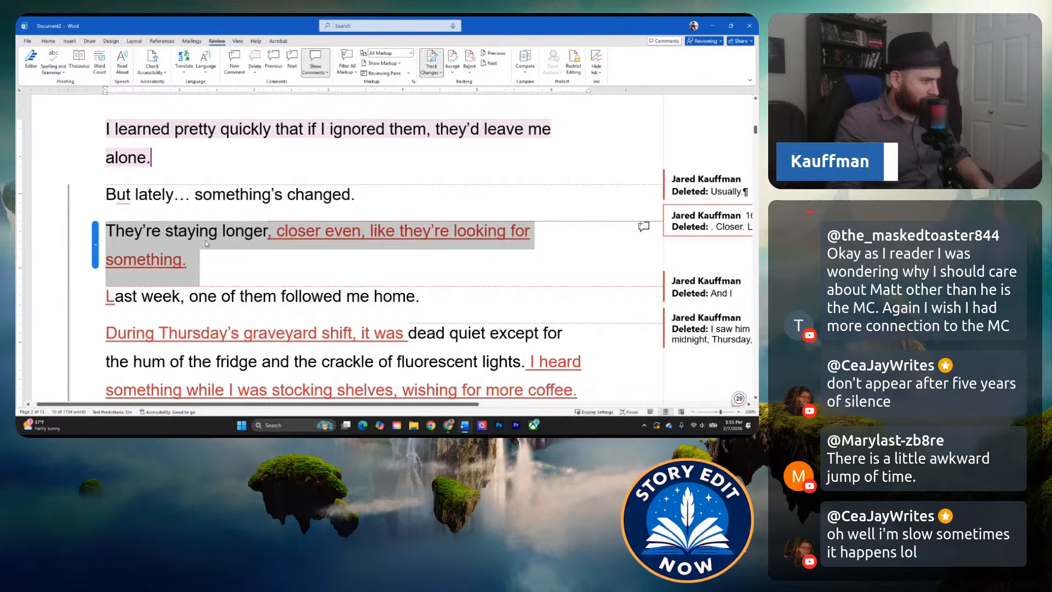
left_click(360, 197)
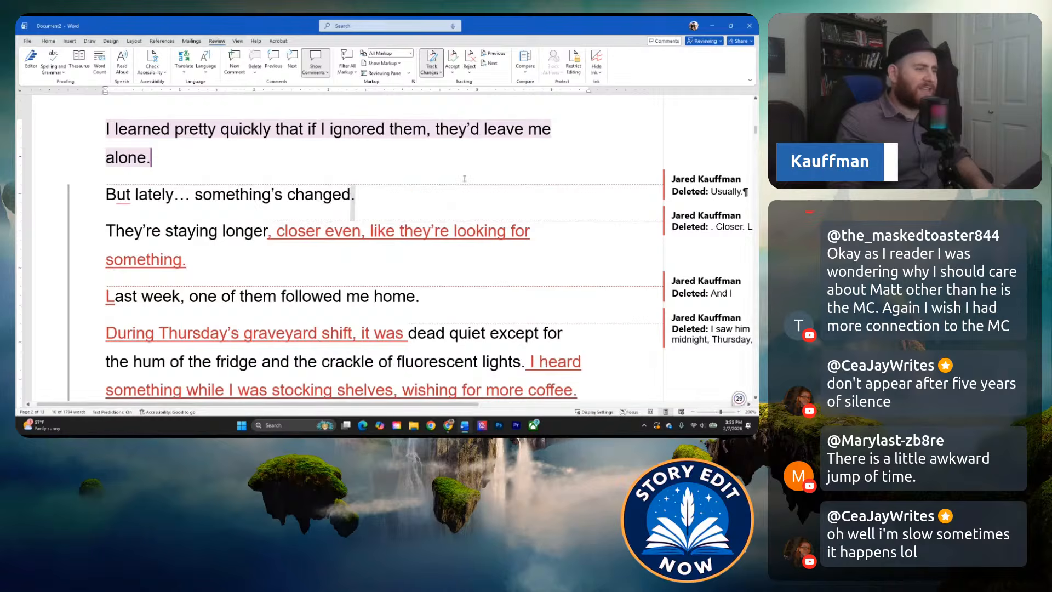
key("ctrl+alt+m")
key("ctrl+v")
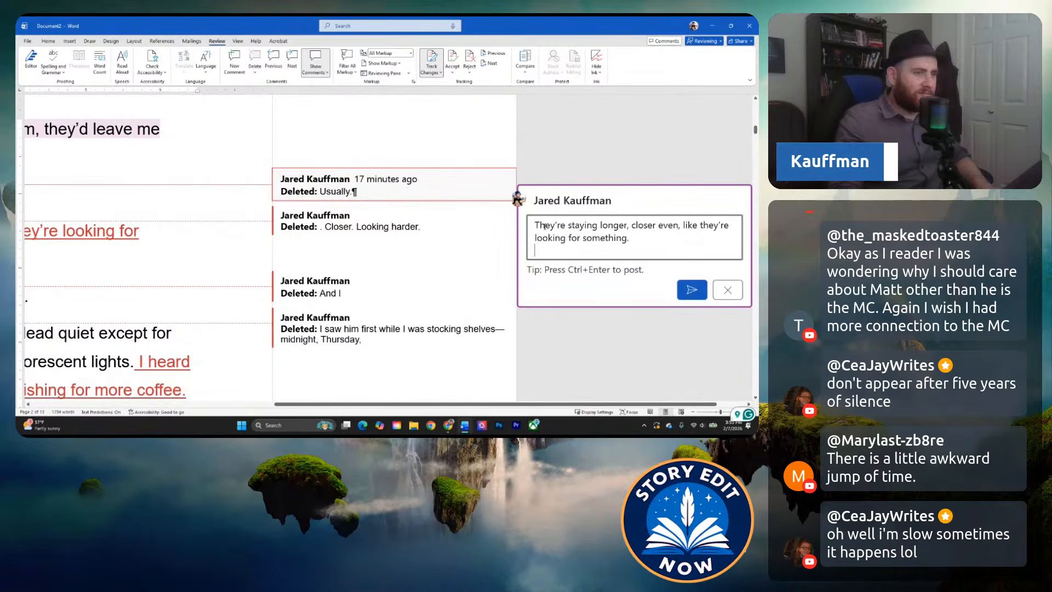
Begin the comment with "This is good info, but let's stay in the past perfect so we don't confuse the reader with the time jumps.".
left_click(535, 225)
type("This is a go")
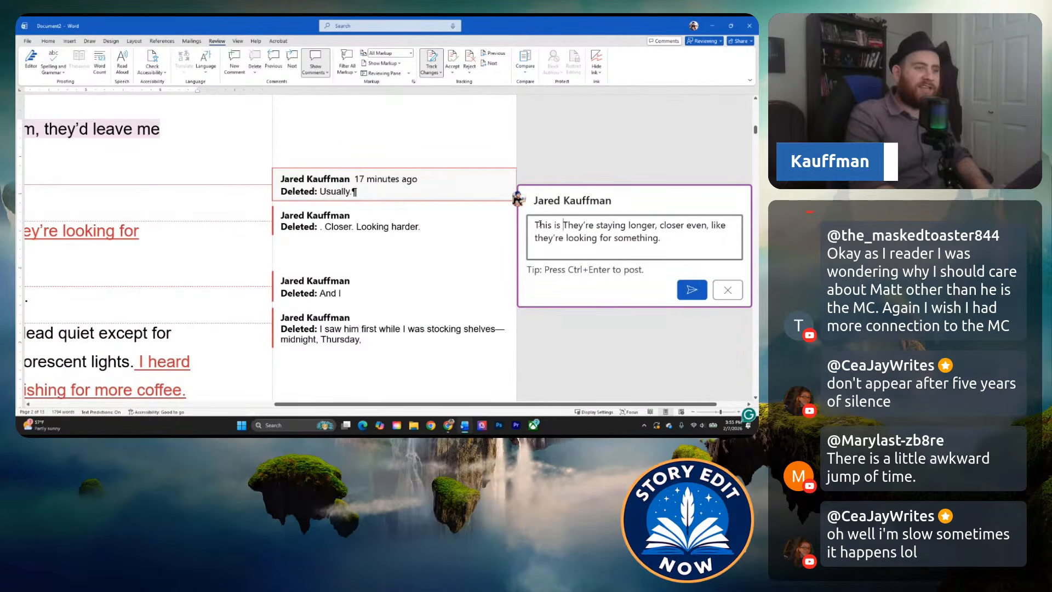
type("od co")
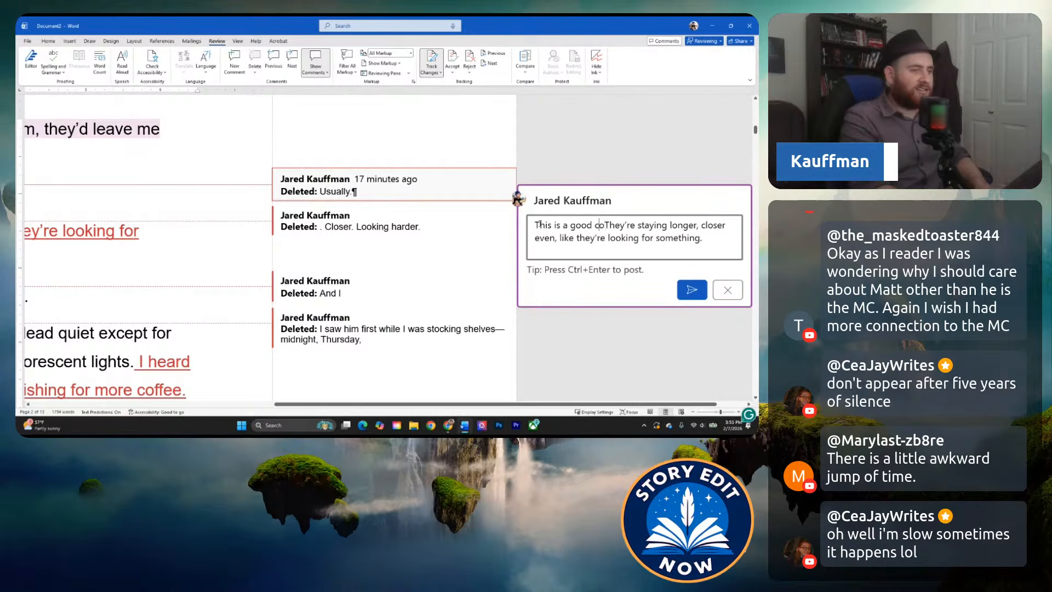
key("BackSpace")
key("BackSpace")
key("BackSpace")
key("BackSpace")
key("BackSpace")
key("BackSpace")
key("BackSpace")
type("good info")
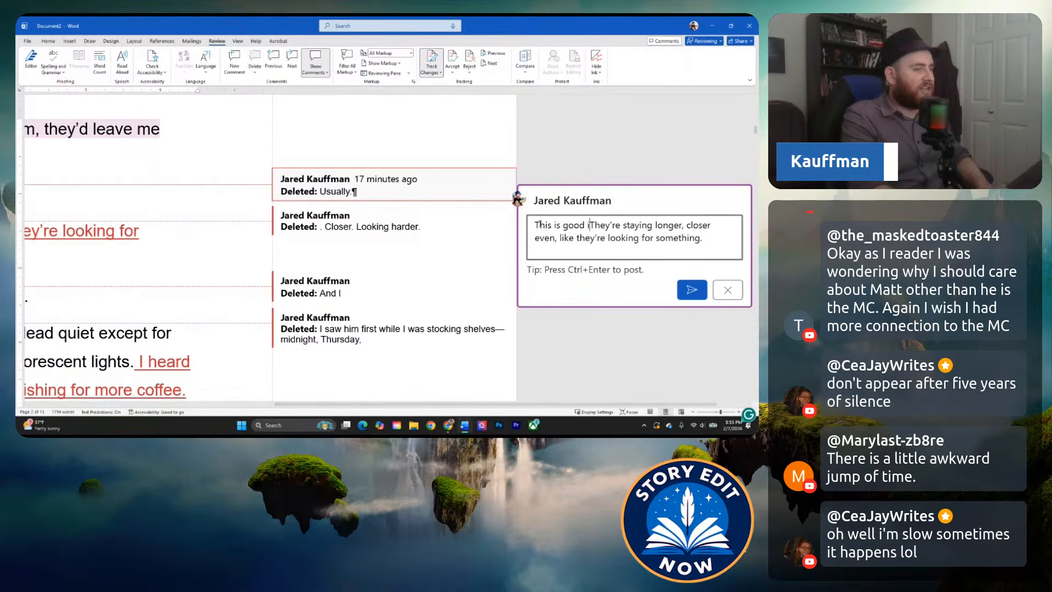
type(", but let's")
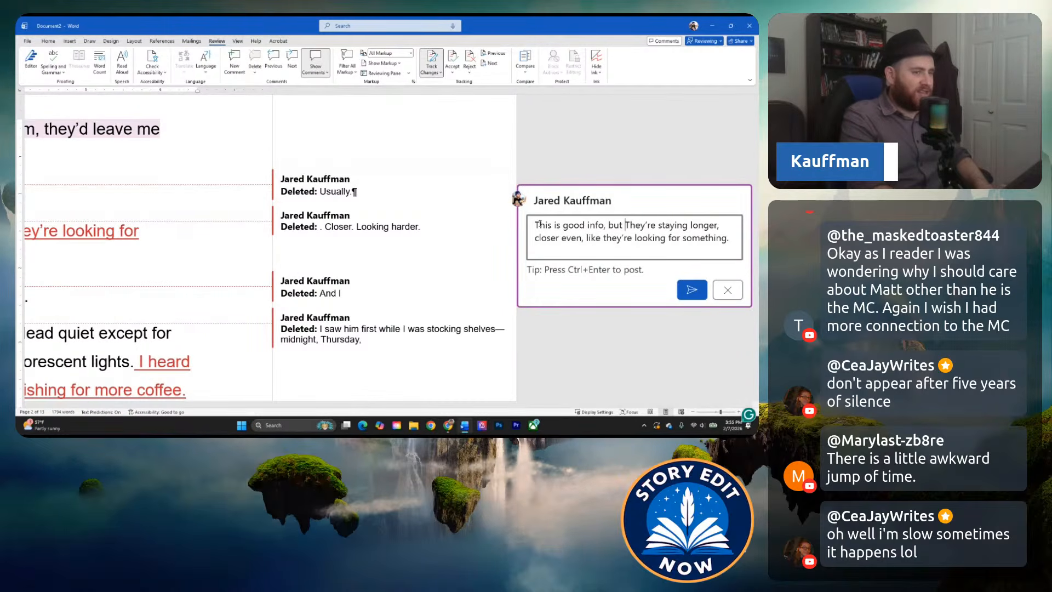
type(" stay in the p")
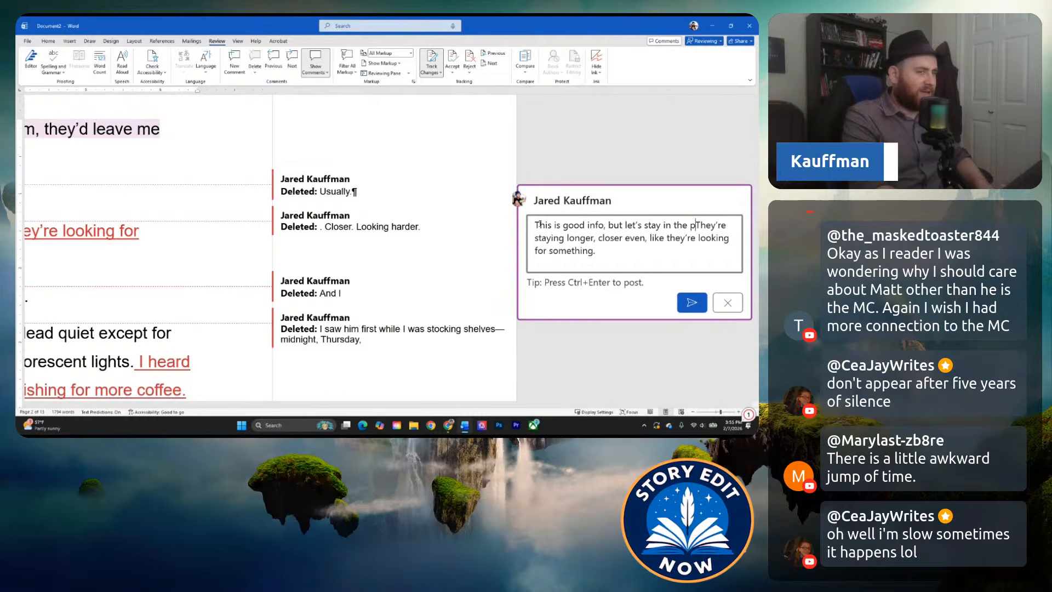
type("ast perfe")
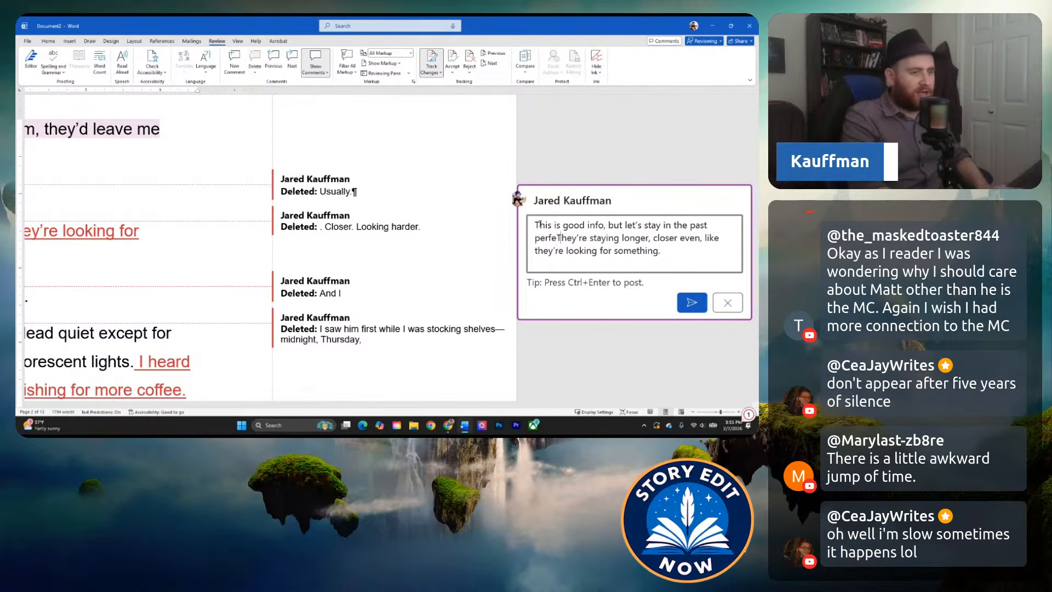
type("ct so we")
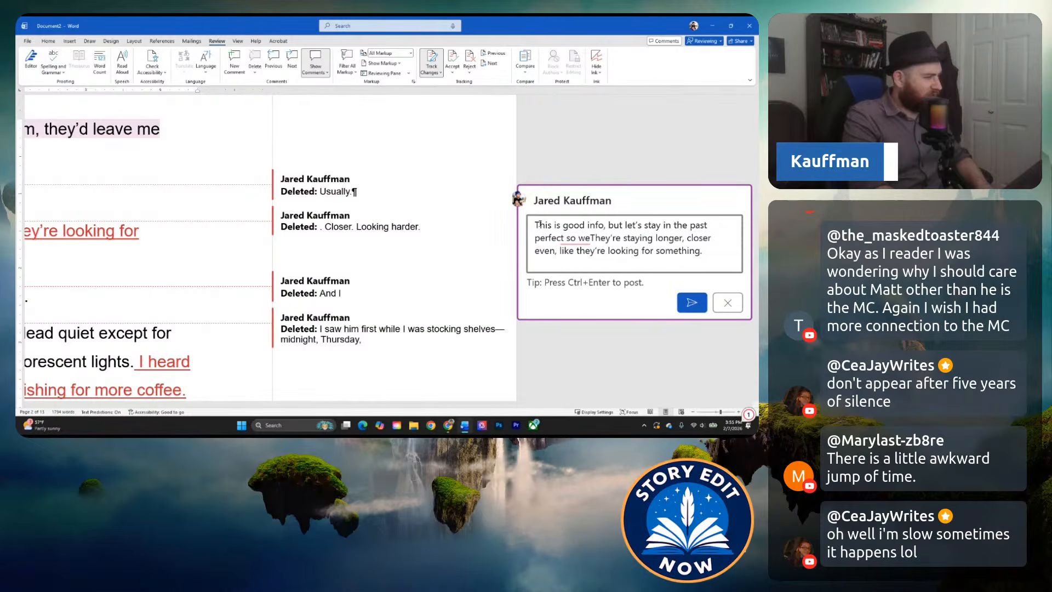
type(" don't")
key("BackSpace")
key("BackSpace")
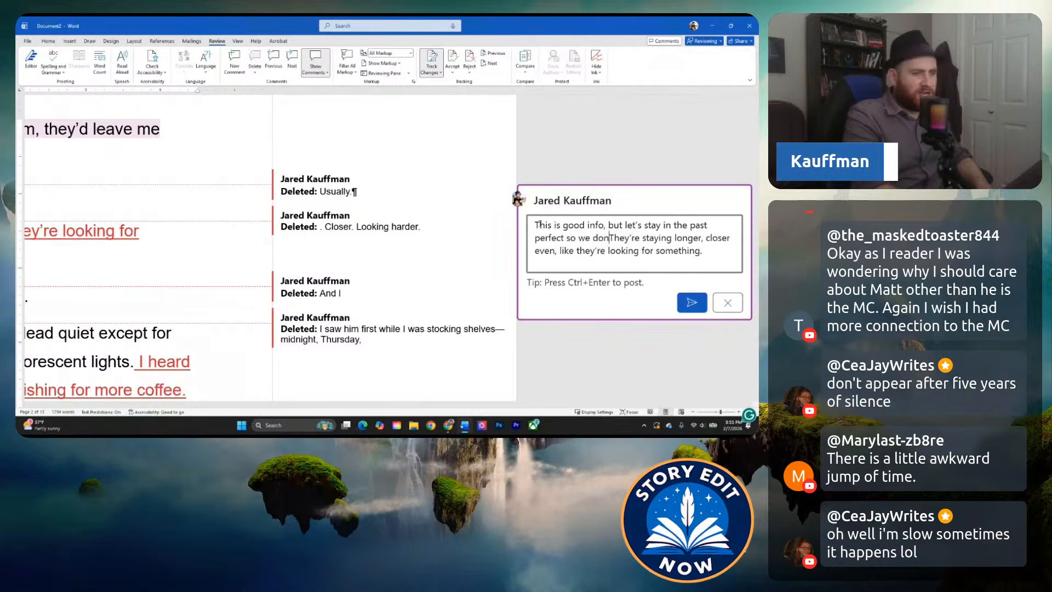
type("'t confuse the rea")
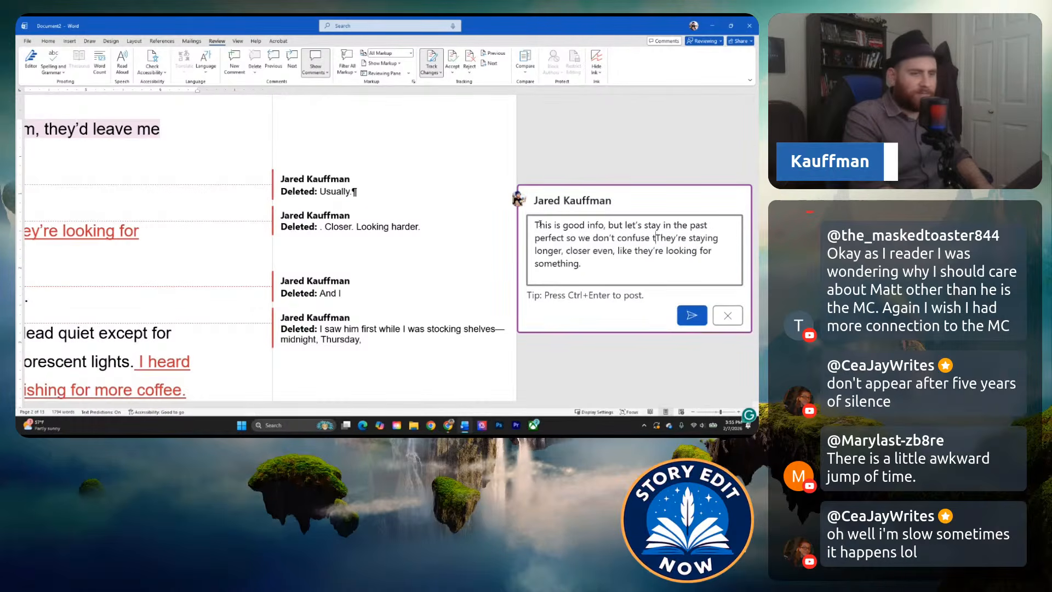
type("der with the time jo")
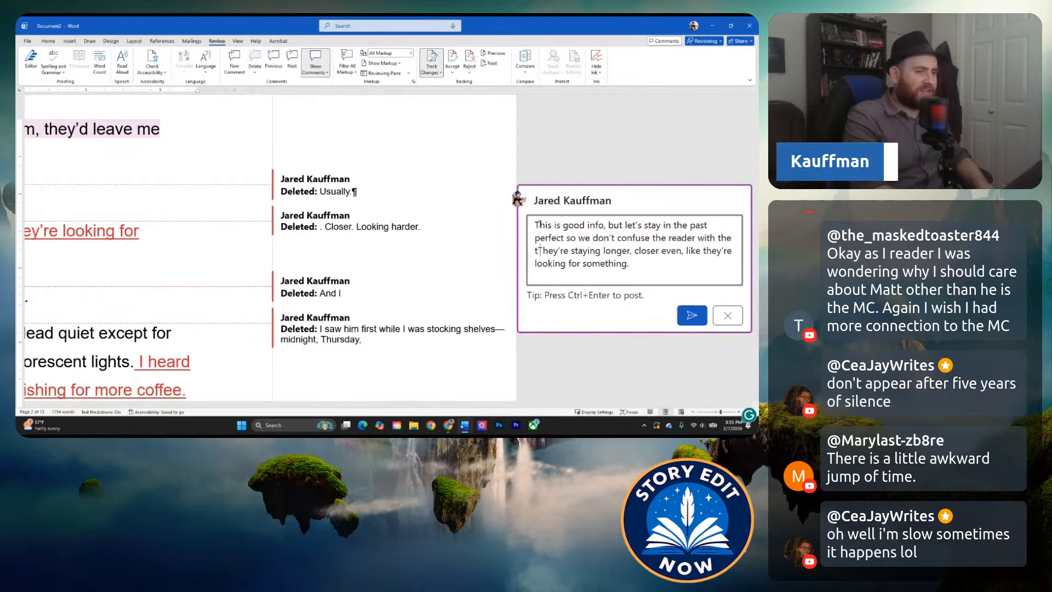
type("mps.")
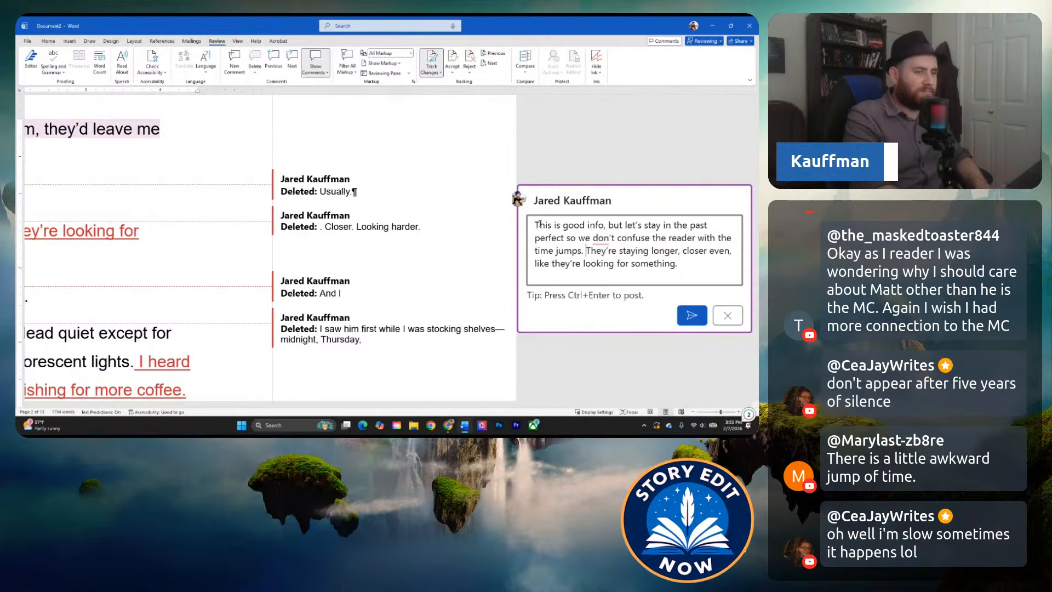
Set the copied "They're staying longer" line apart as its own quoted paragraph in the comment and post it.
key("Return")
key("Return")
type("\"")
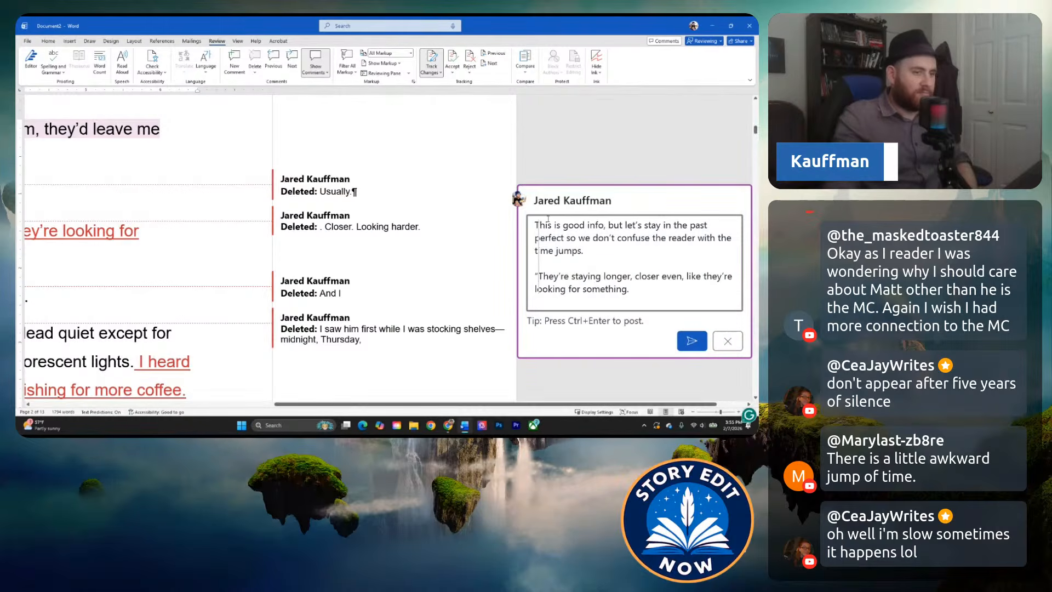
type("\"")
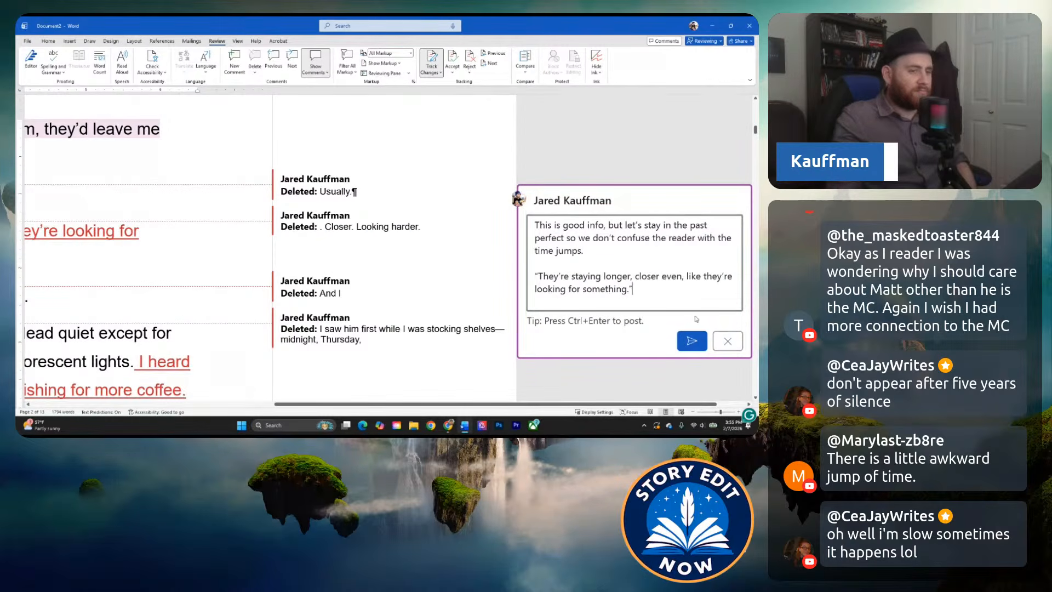
left_click(693, 341)
Delete the paragraph "They're staying longer, closer even, like they're looking for something." from the manuscript.
left_click_drag(387, 406, 143, 406)
left_click(248, 260)
left_click_drag(247, 260, 116, 231)
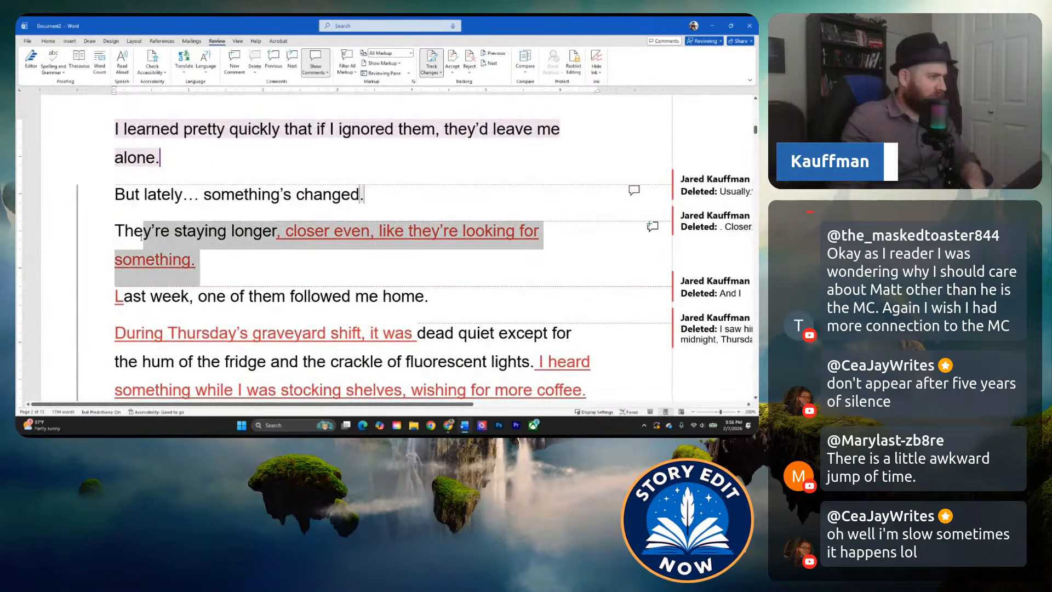
key("Delete")
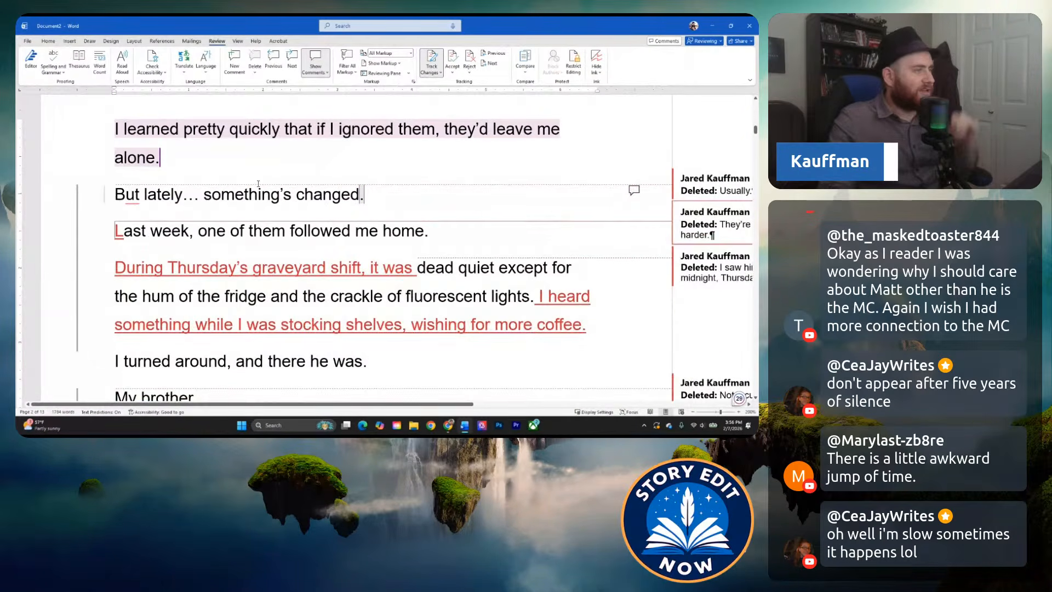
Reread from the gas station and first-ghosts paragraphs through "But lately… something's changed." to the brother's appearance in the chip aisle.
scroll(296, 186, "up", 3)
scroll(296, 186, "up", 5)
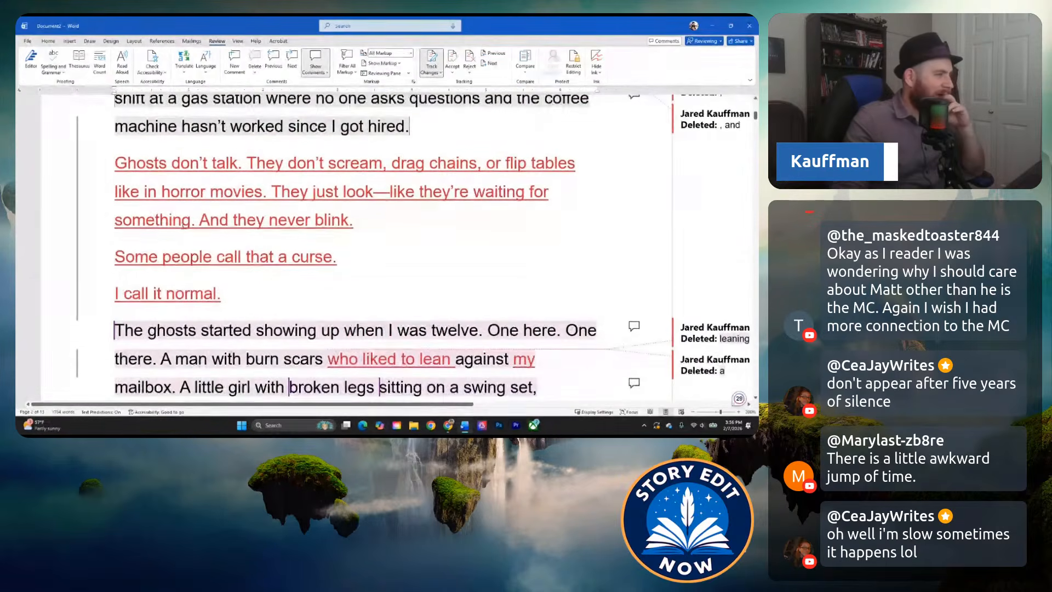
scroll(176, 222, "up", 5)
scroll(184, 226, "down", 8)
scroll(184, 226, "down", 3)
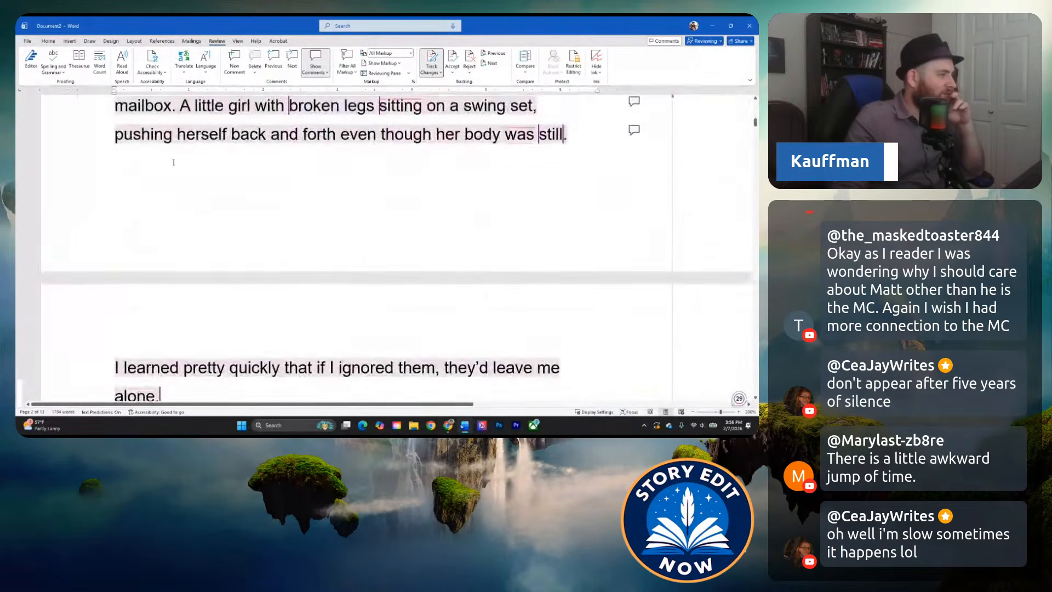
scroll(174, 161, "up", 3)
left_click(107, 186)
scroll(121, 186, "down", 6)
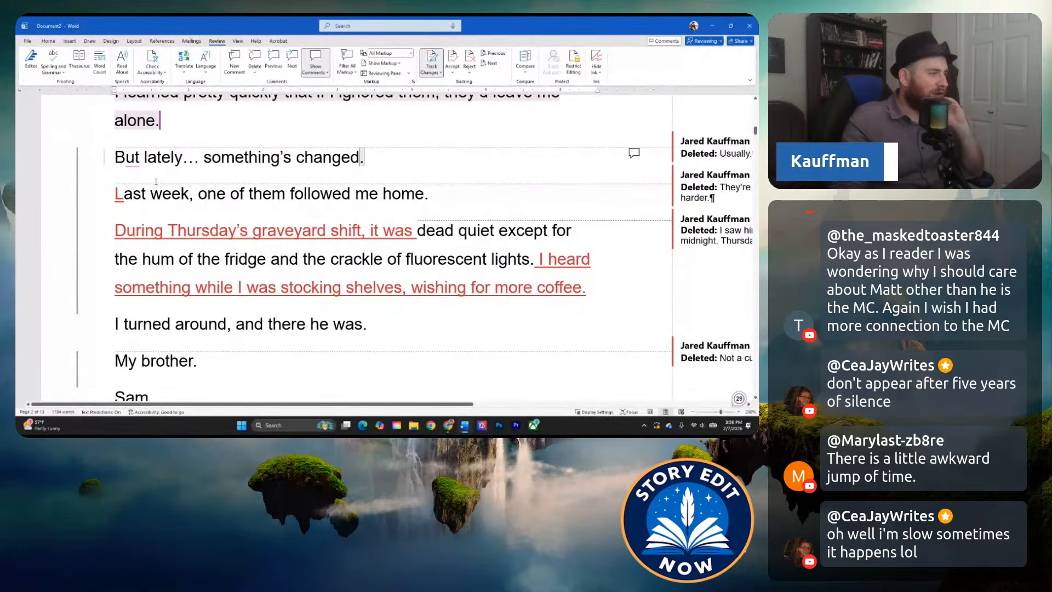
left_click(186, 193)
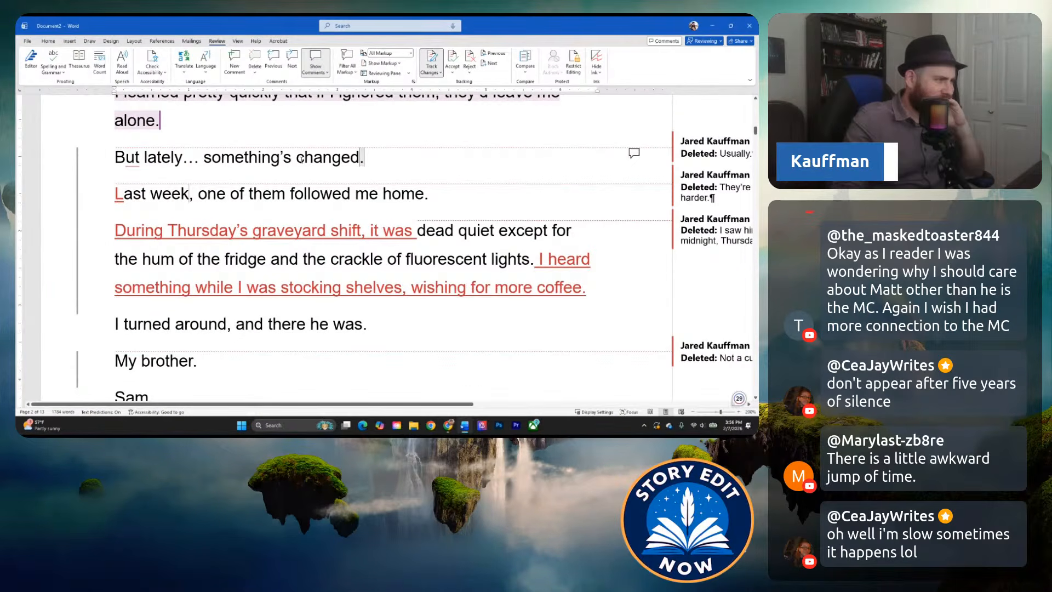
scroll(212, 162, "up", 3)
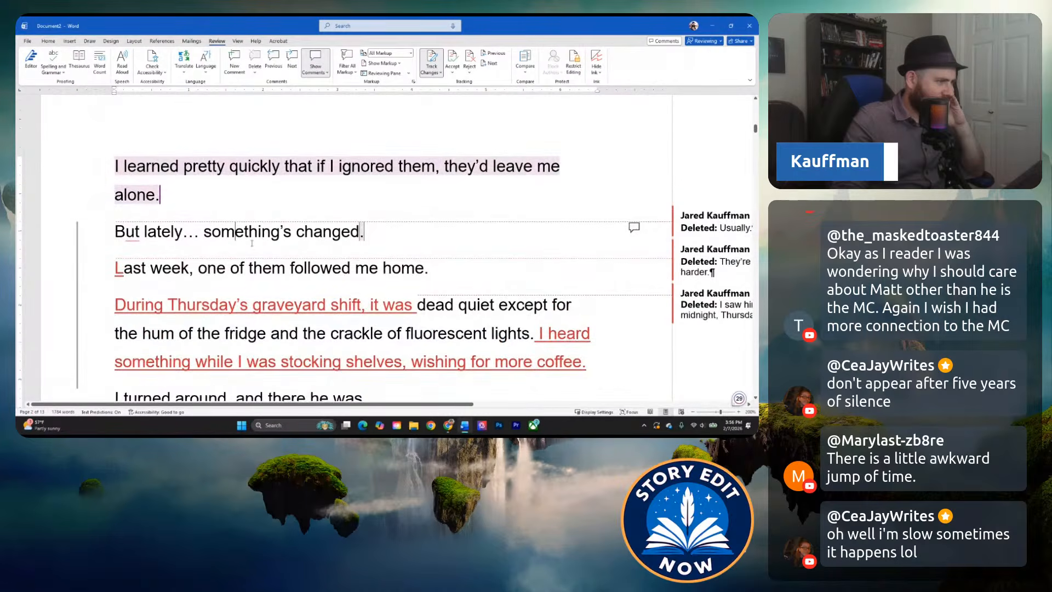
scroll(252, 244, "down", 3)
scroll(174, 260, "down", 7)
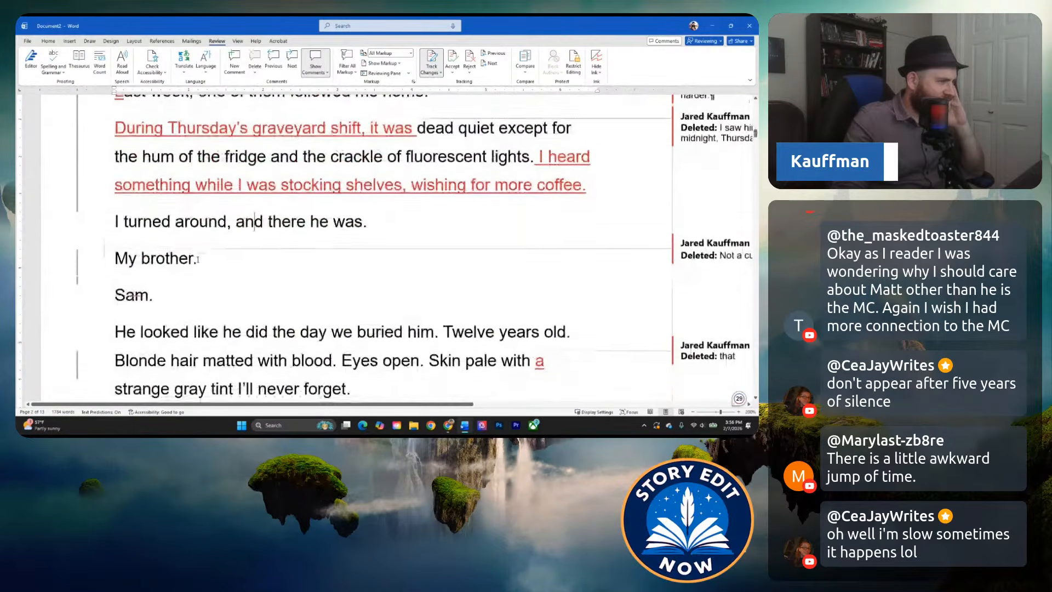
scroll(154, 256, "down", 7)
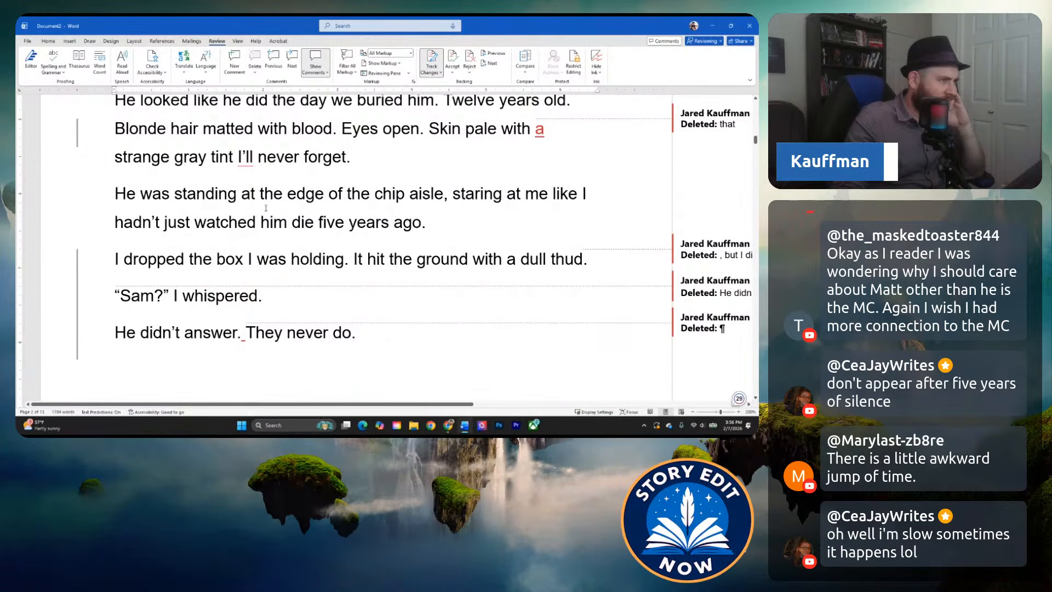
Insert "that" before "I'll never forget" in the description of the brother's strange gray tint.
mouse_move(250, 158)
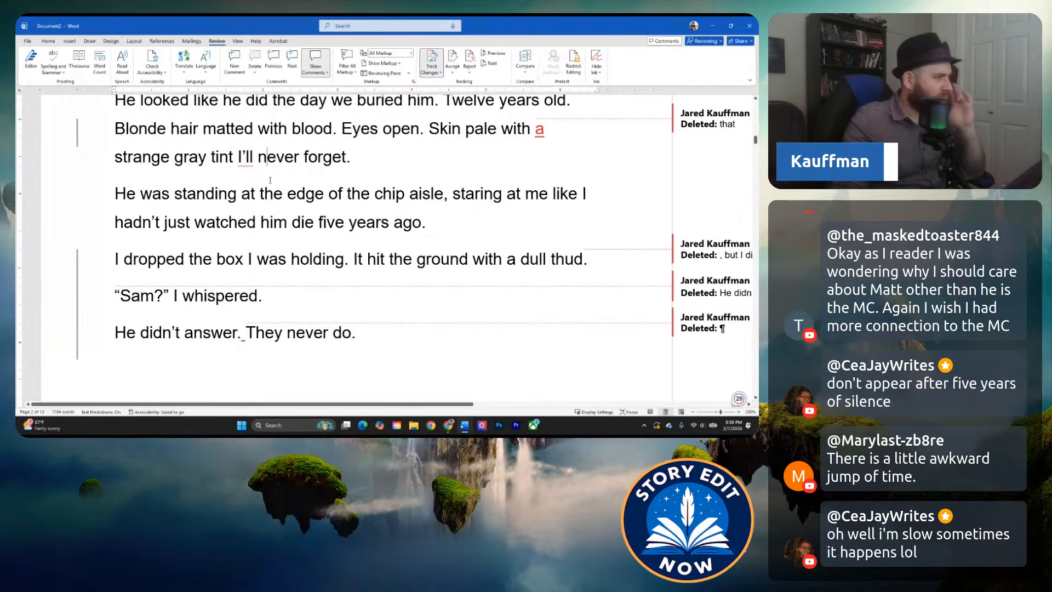
scroll(290, 250, "up", 1)
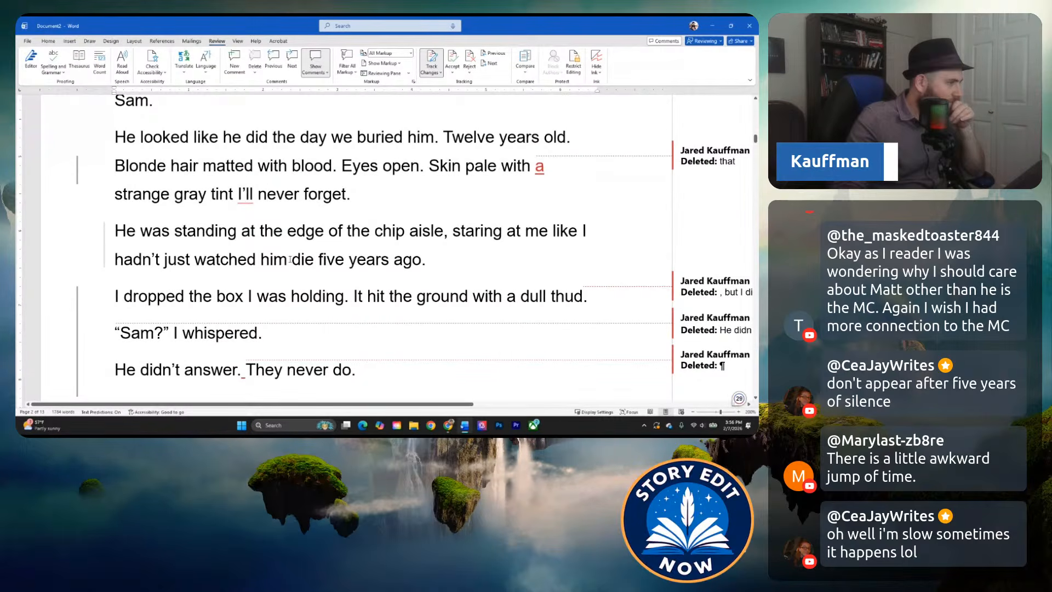
type("tha")
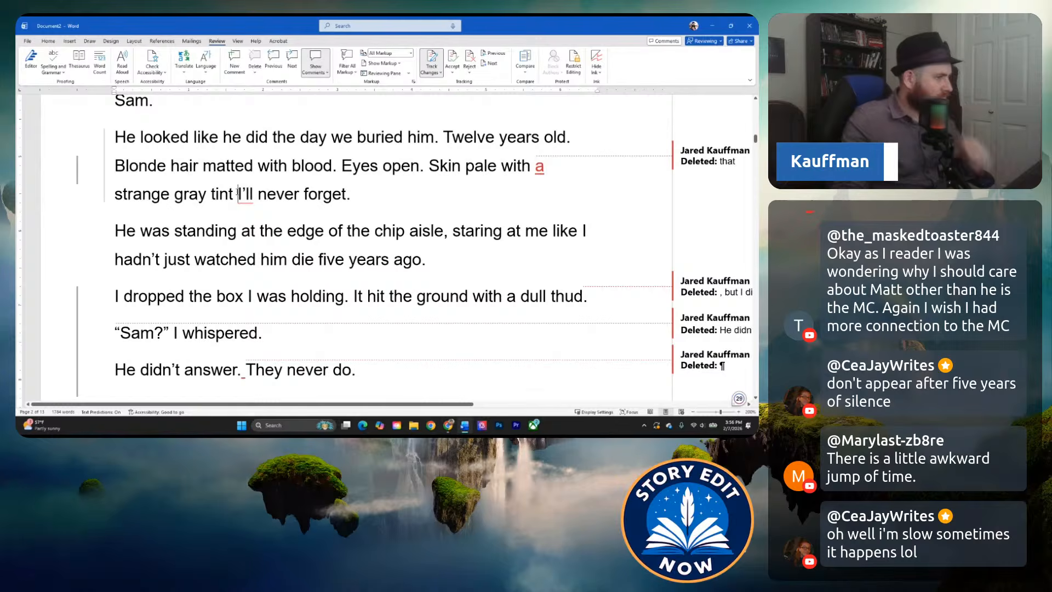
type("t tha")
left_click(296, 231)
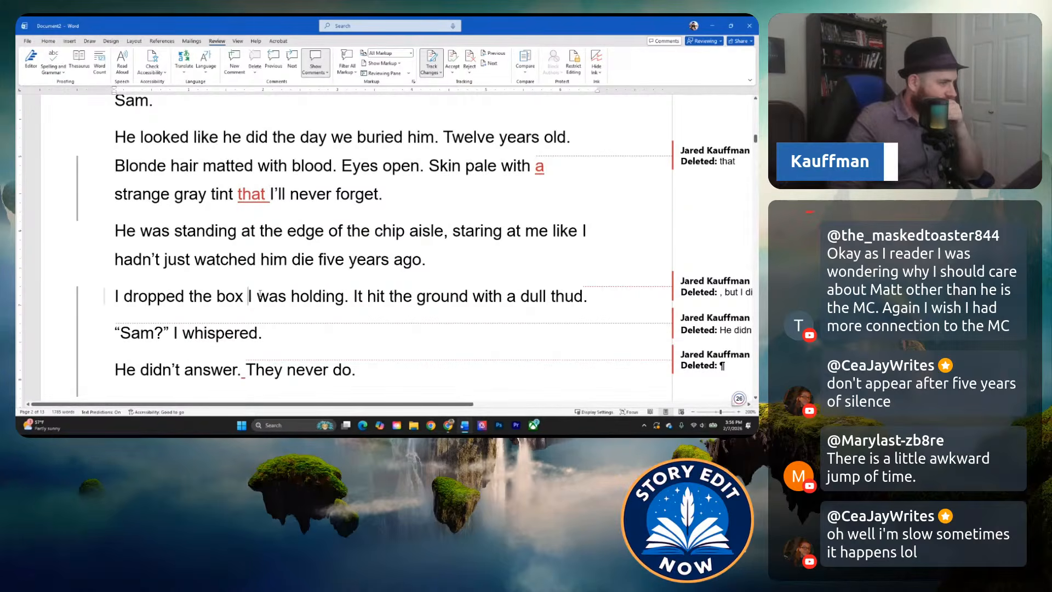
Compare "He didn't answer. They never do." with the "That night broke the rules" paragraph and the lines introducing the brother's death.
scroll(244, 303, "down", 3)
scroll(270, 302, "down", 10)
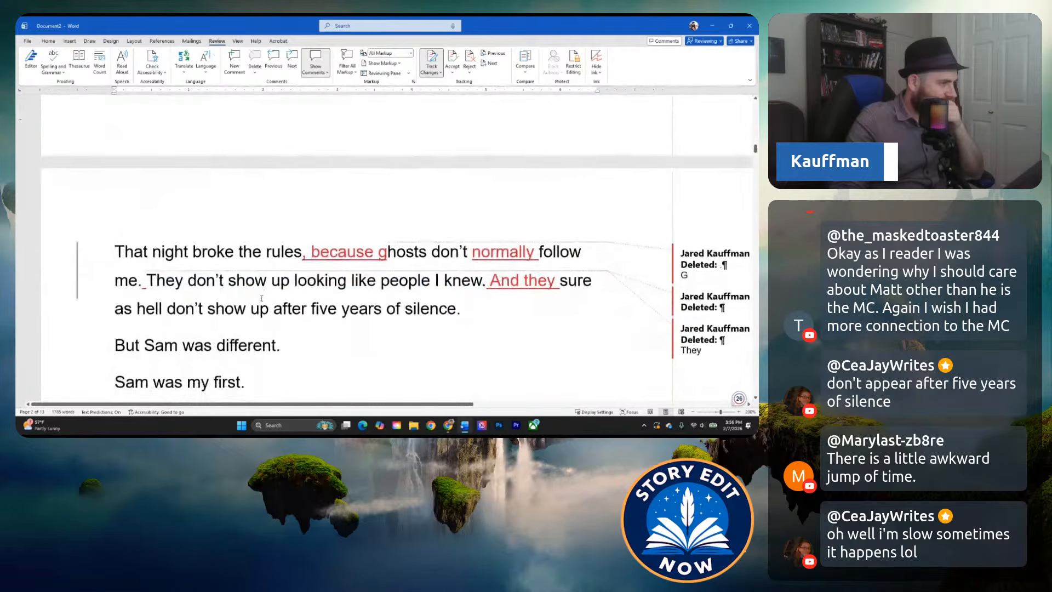
left_click(438, 268)
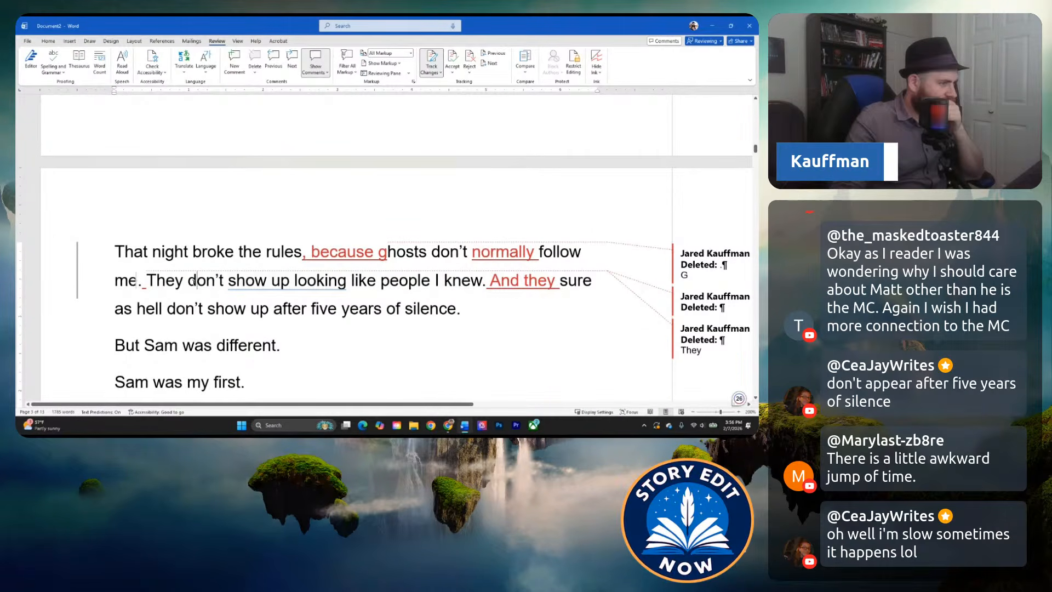
scroll(187, 300, "down", 1)
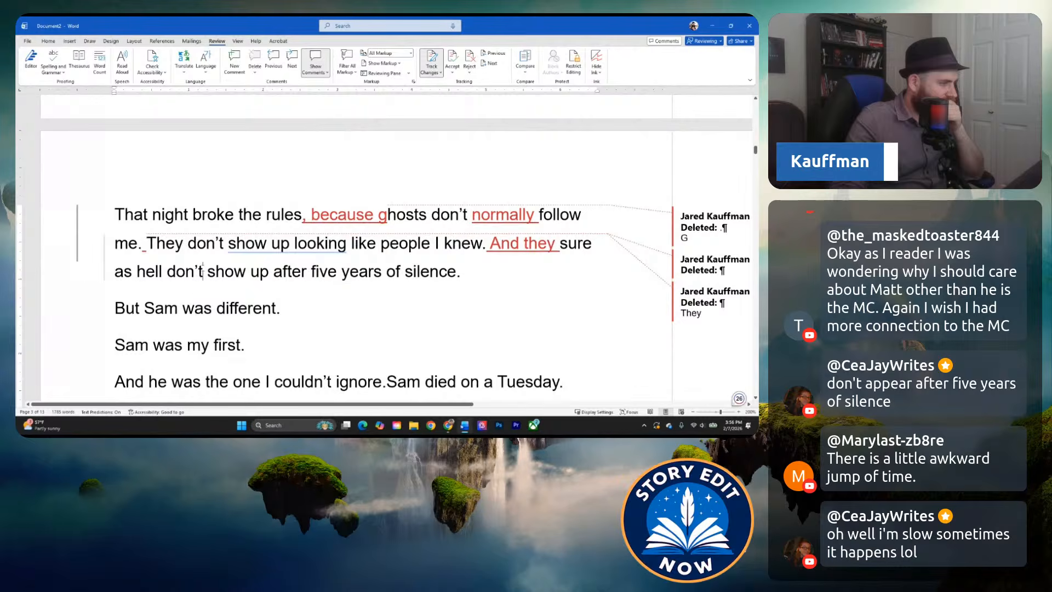
mouse_move(264, 243)
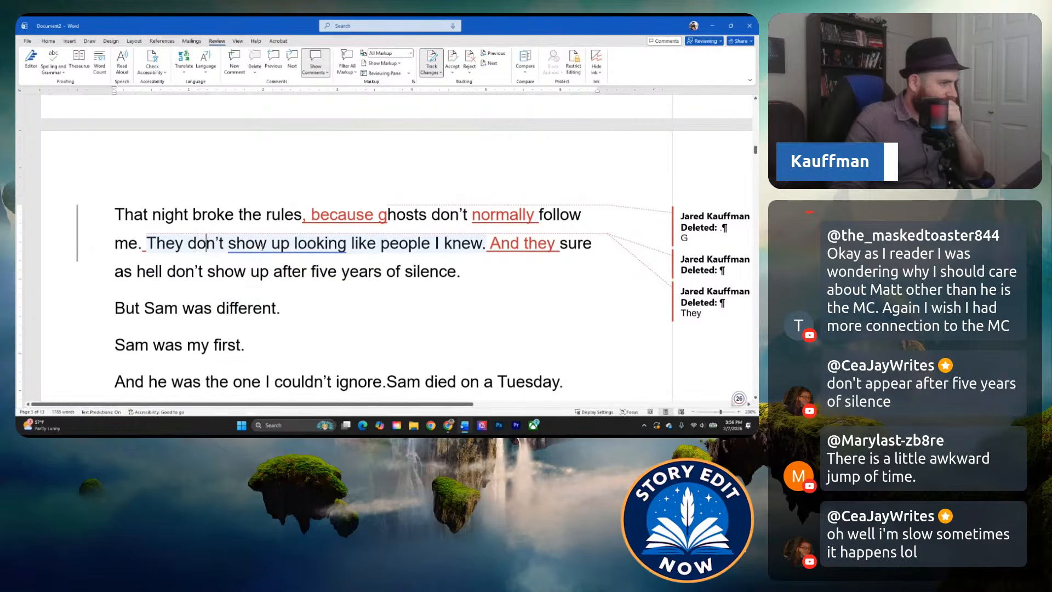
left_click(270, 272)
scroll(230, 285, "up", 6)
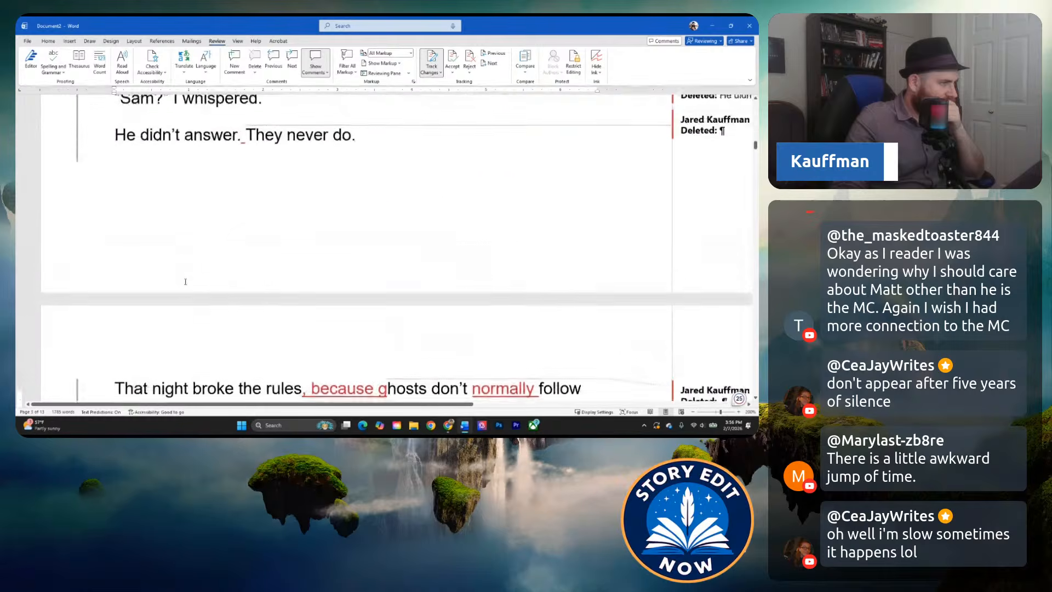
scroll(179, 293, "down", 4)
scroll(179, 294, "down", 5)
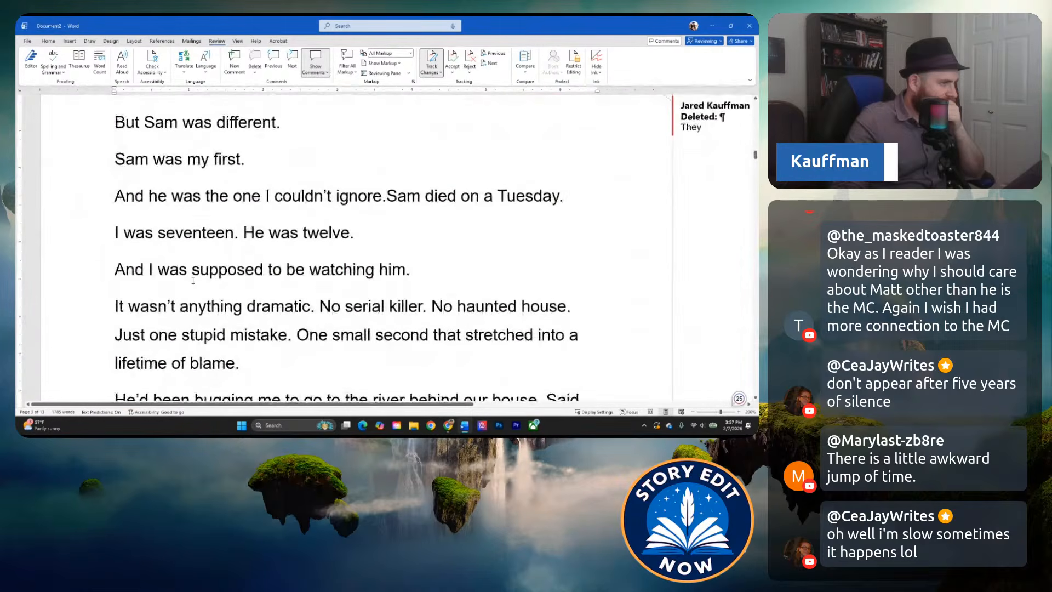
scroll(355, 185, "up", 10)
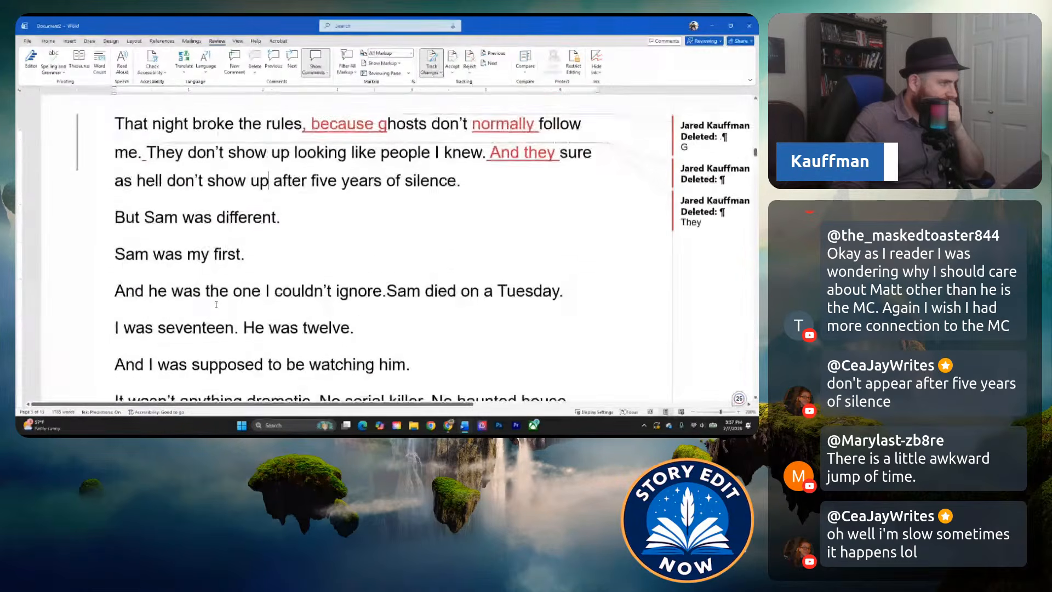
left_click_drag(355, 184, 141, 172)
scroll(141, 173, "down", 3)
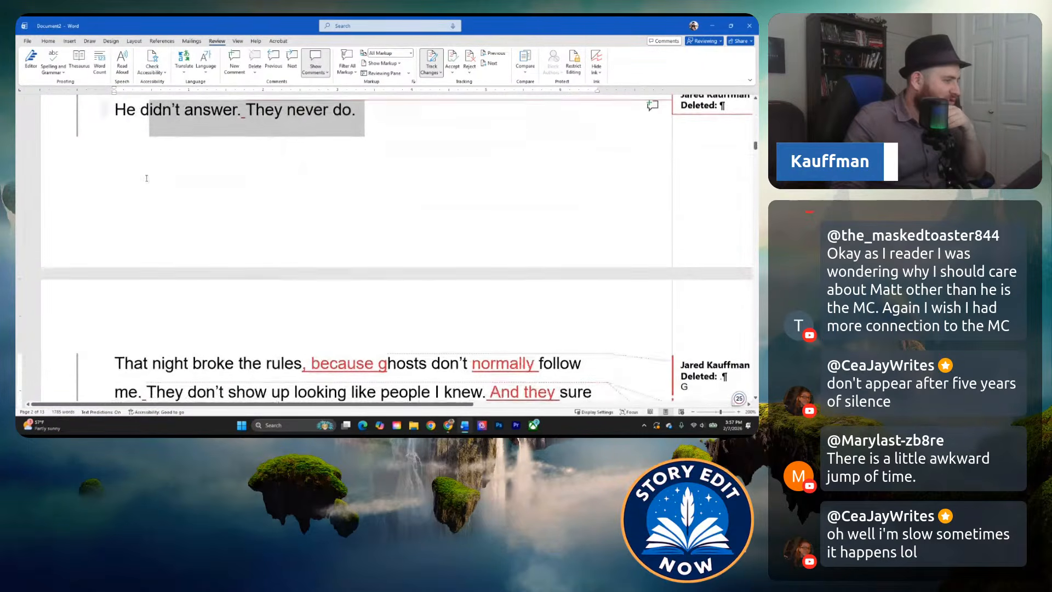
scroll(141, 173, "down", 4)
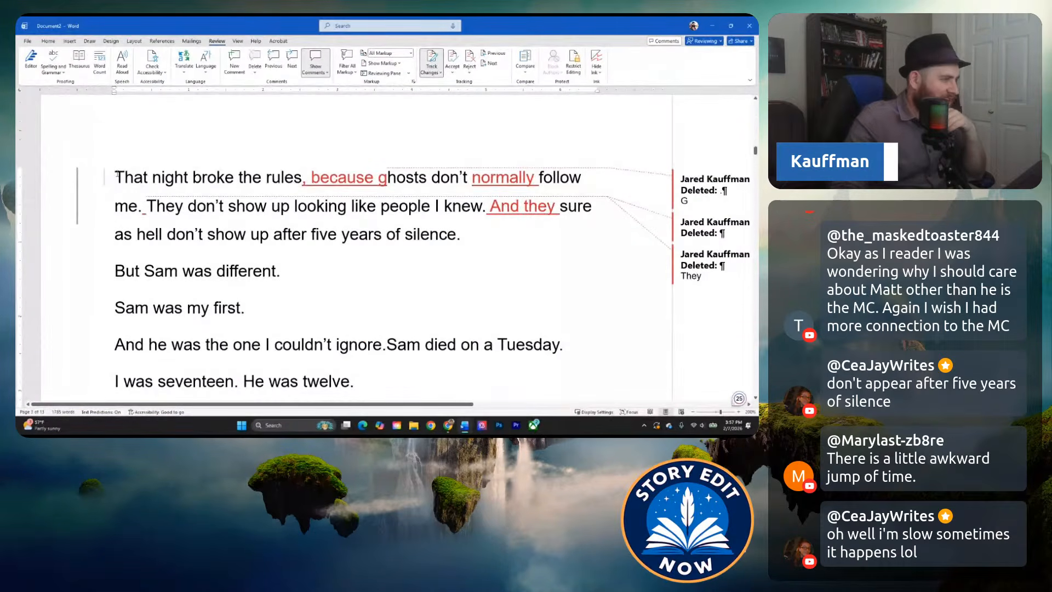
Reread the "That night broke the rules" paragraph together with the lines introducing the brother and his death on a Tuesday.
scroll(117, 176, "down", 5)
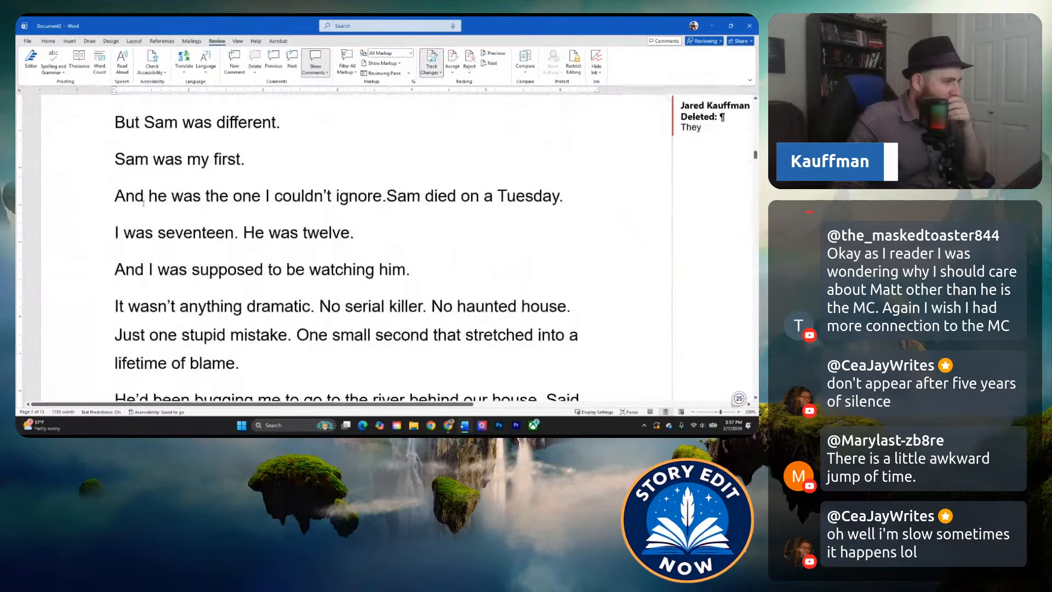
scroll(176, 239, "down", 1)
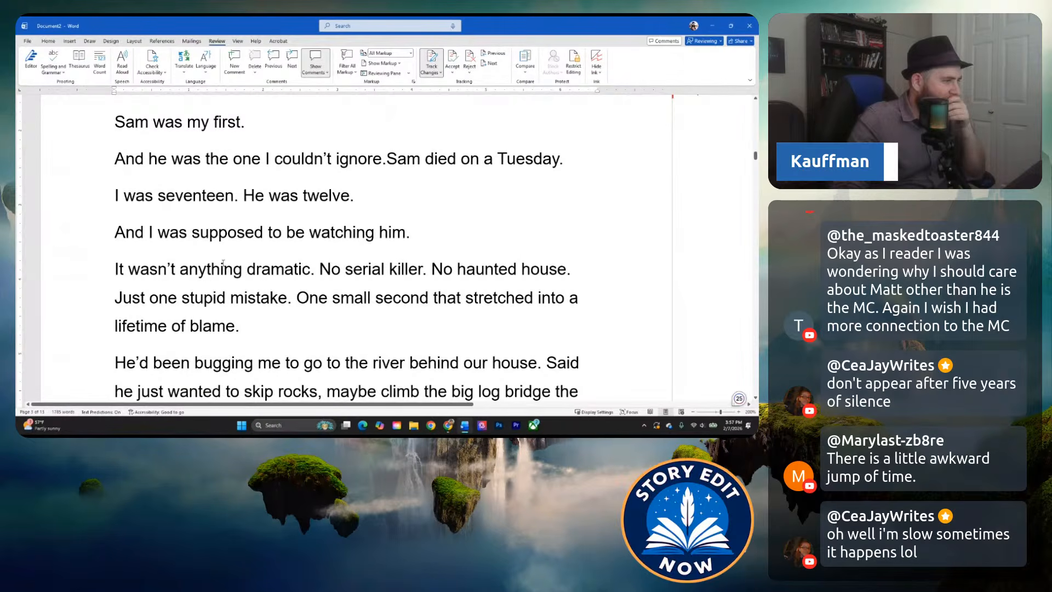
scroll(264, 313, "up", 7)
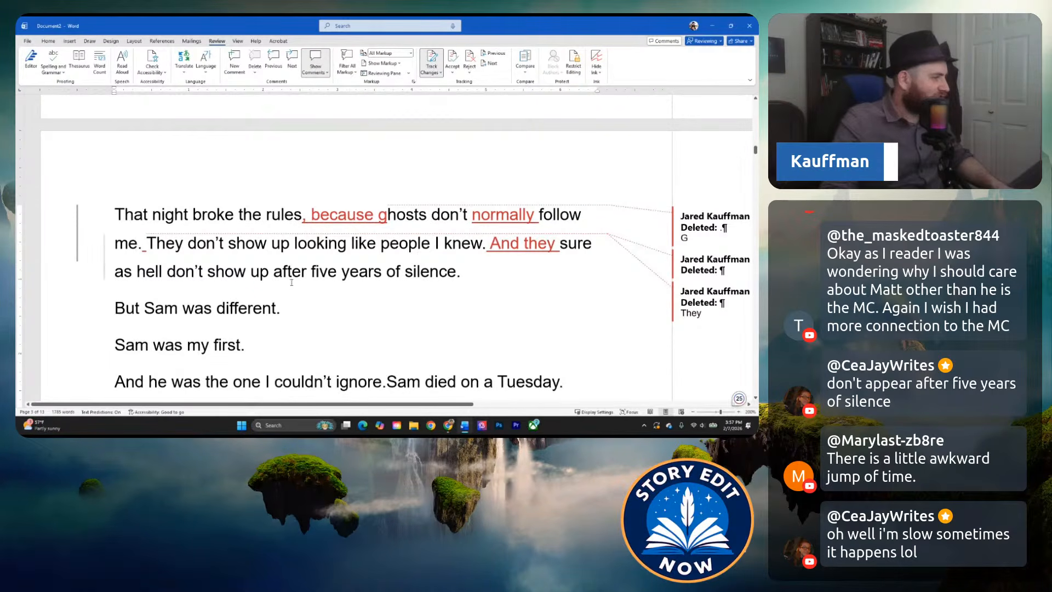
scroll(231, 265, "down", 1)
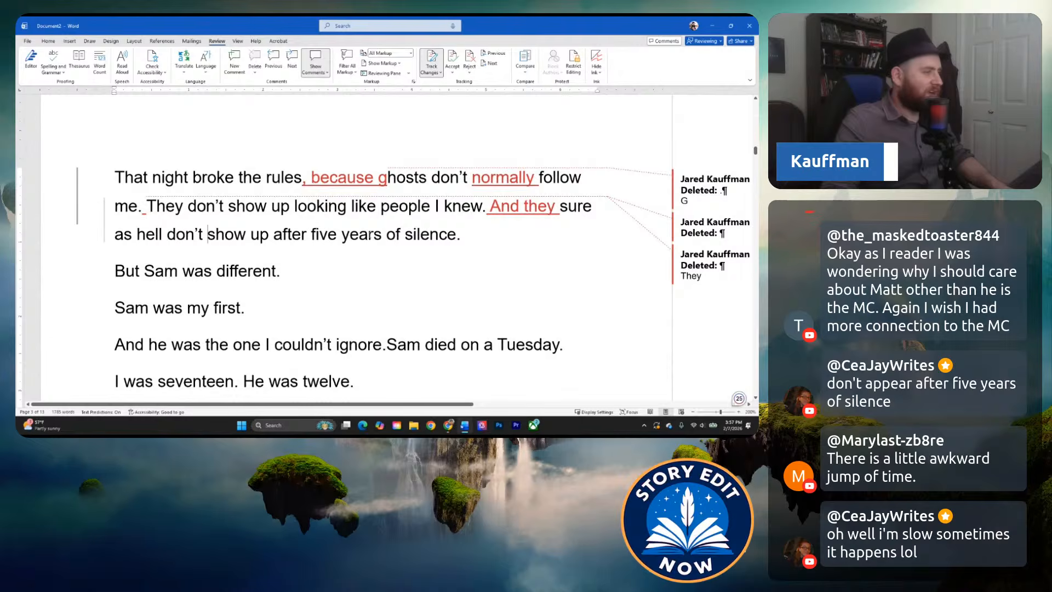
scroll(316, 262, "up", 6)
scroll(223, 245, "down", 6)
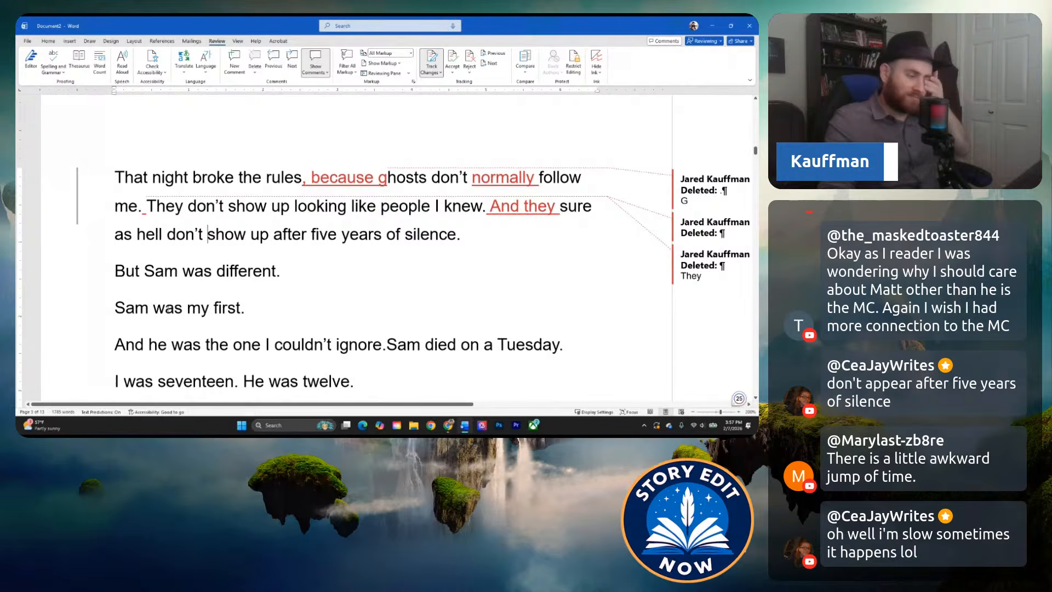
scroll(242, 351, "down", 3)
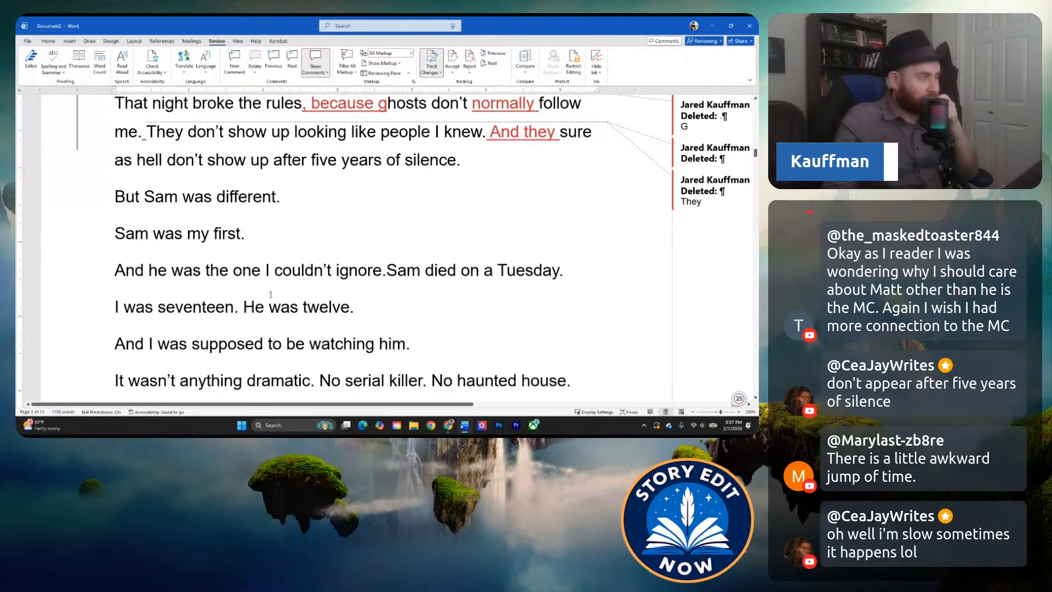
left_click(270, 232)
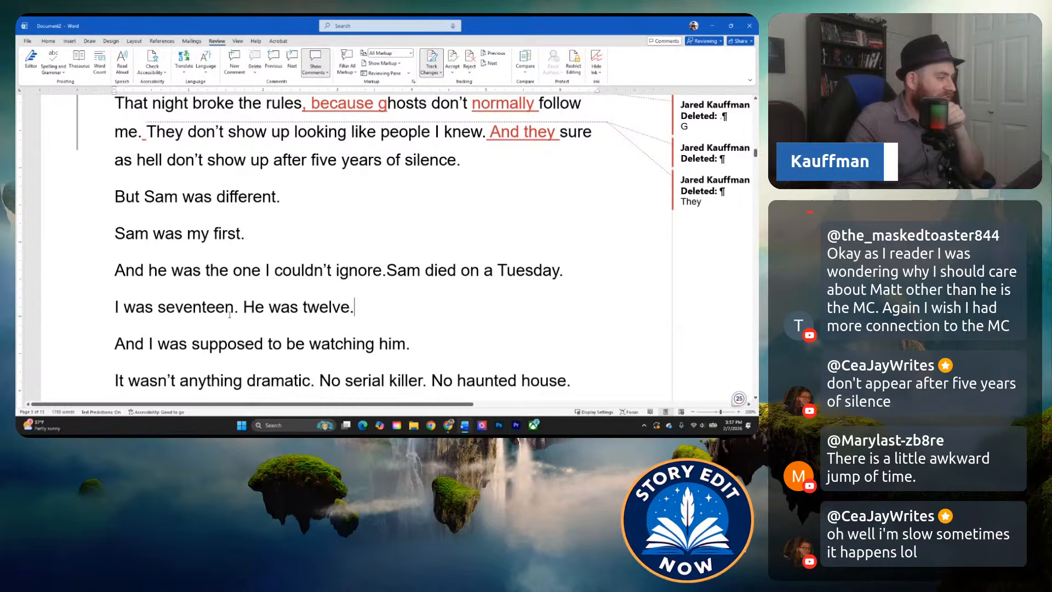
Read the brother's backstory from "I was seventeen. He was twelve." through the river argument to "He didn't.".
scroll(229, 314, "down", 3)
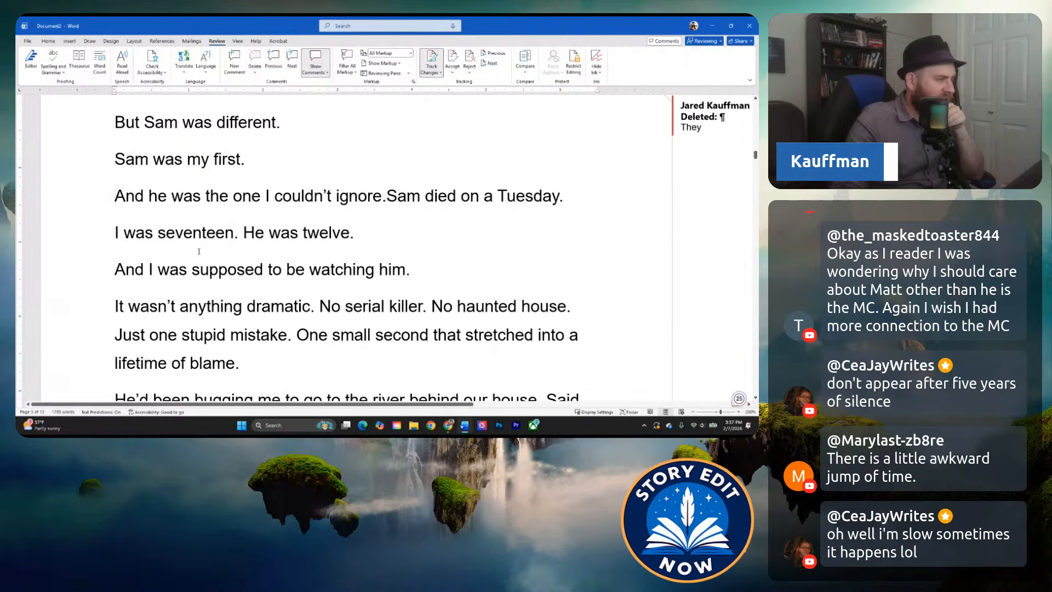
scroll(199, 251, "down", 2)
scroll(277, 250, "down", 2)
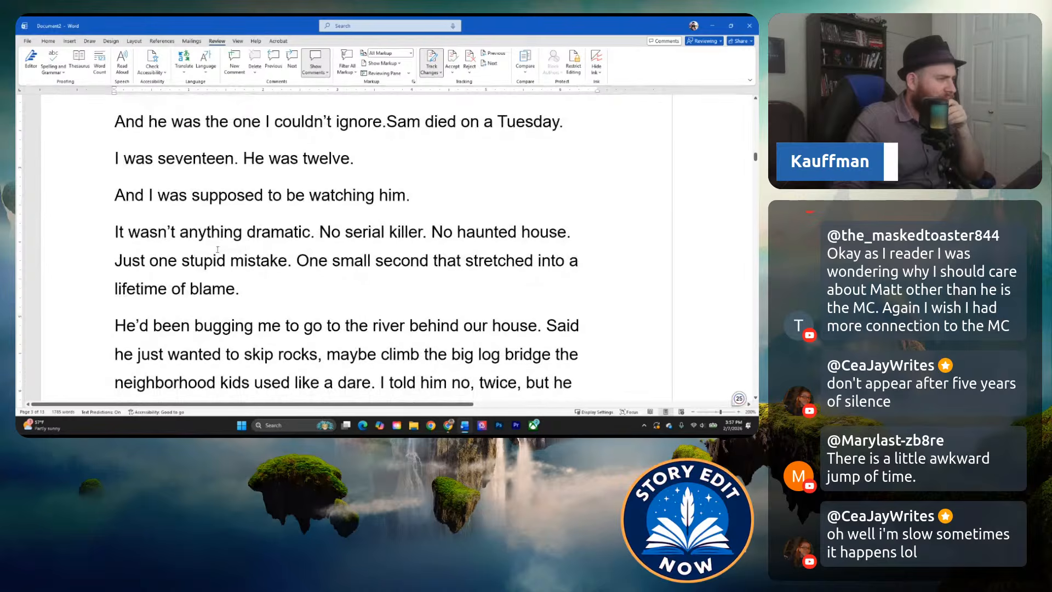
scroll(326, 276, "down", 2)
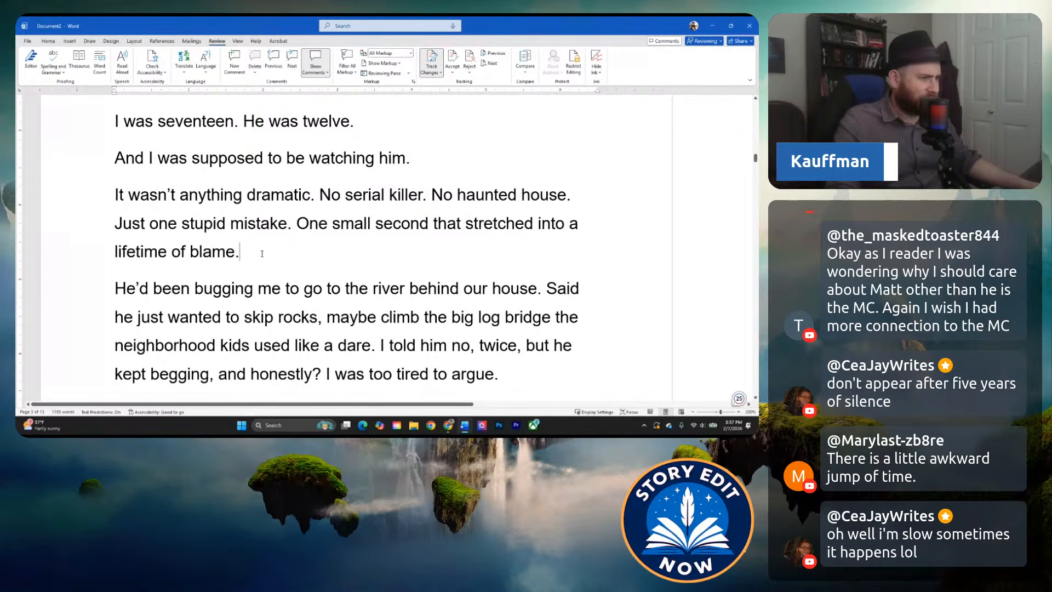
scroll(265, 257, "down", 4)
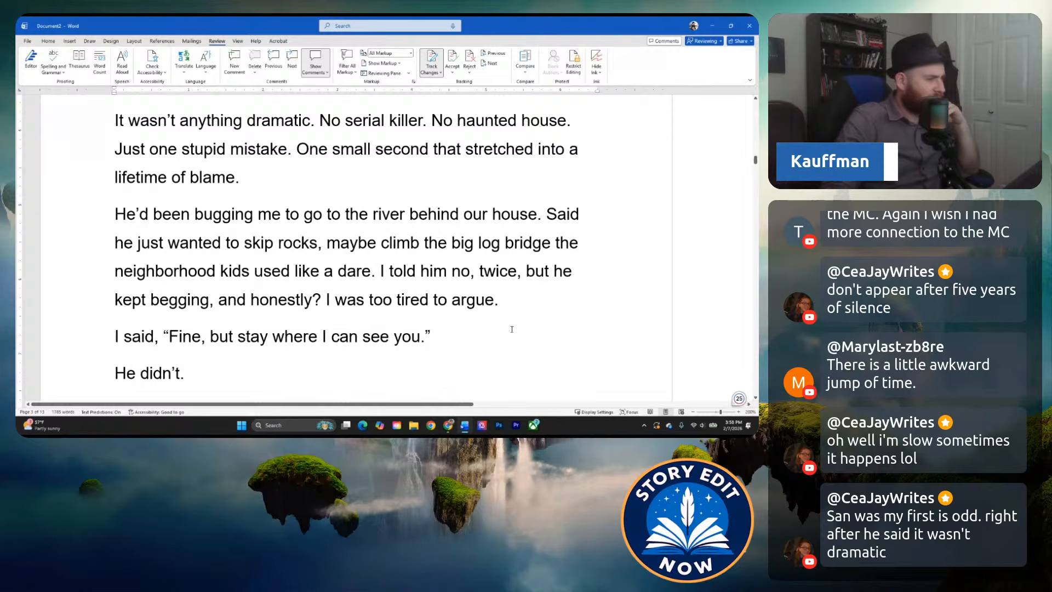
scroll(475, 337, "down", 1)
left_click(450, 280)
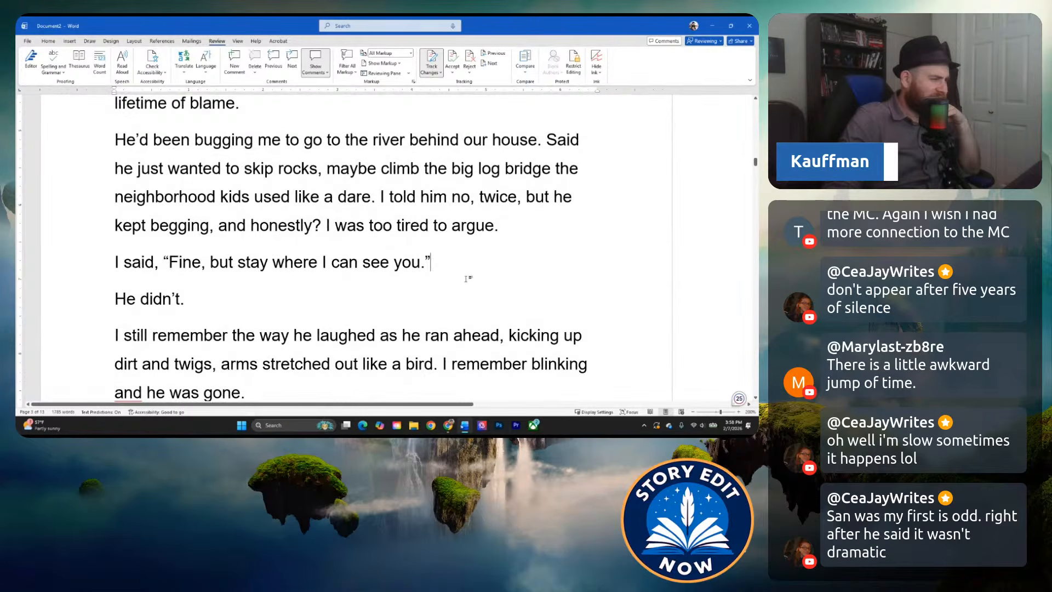
scroll(467, 279, "down", 1)
left_click(230, 197)
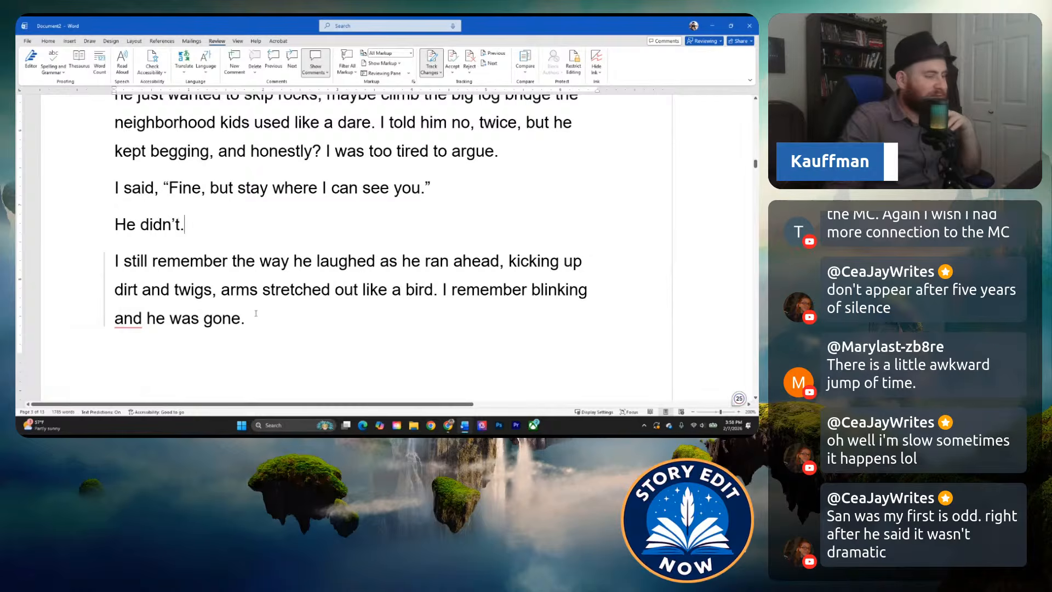
Read the drowning passage from "I still remember the way he laughed" to "By then it was too late.".
scroll(252, 314, "down", 2)
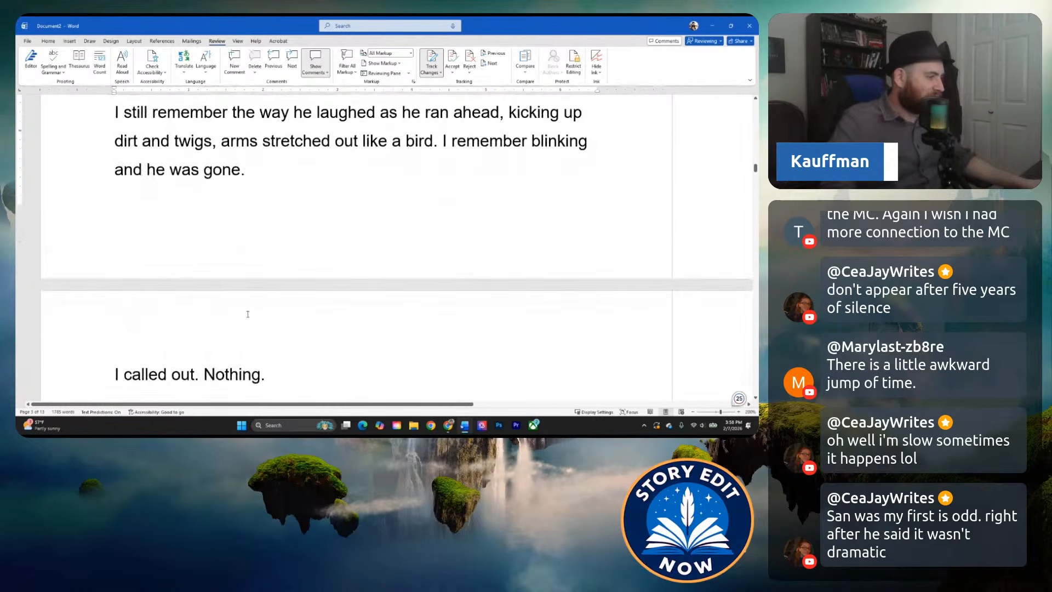
scroll(248, 314, "down", 2)
scroll(270, 265, "down", 1)
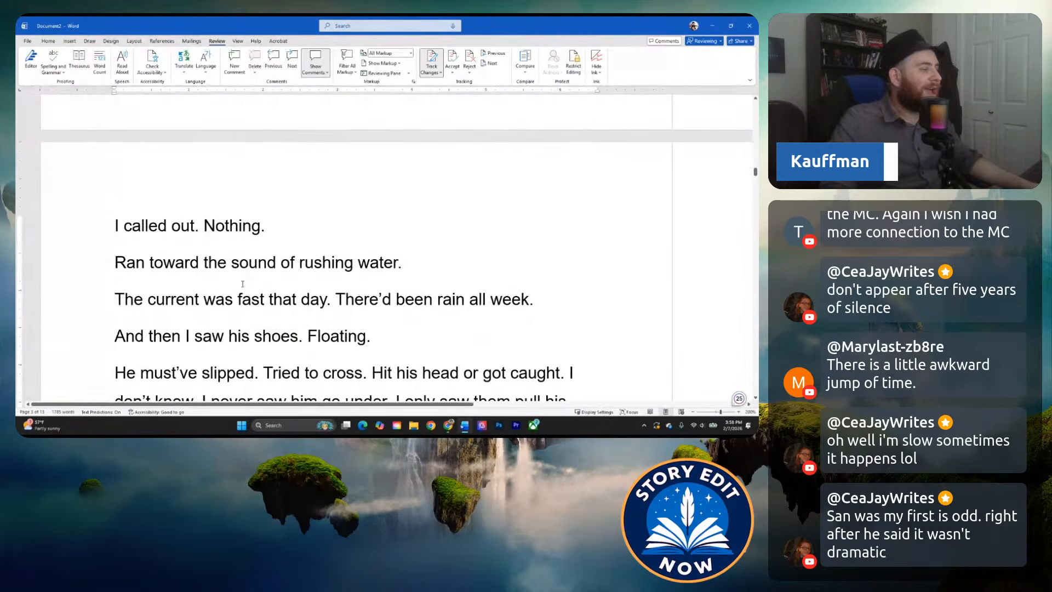
scroll(250, 273, "down", 1)
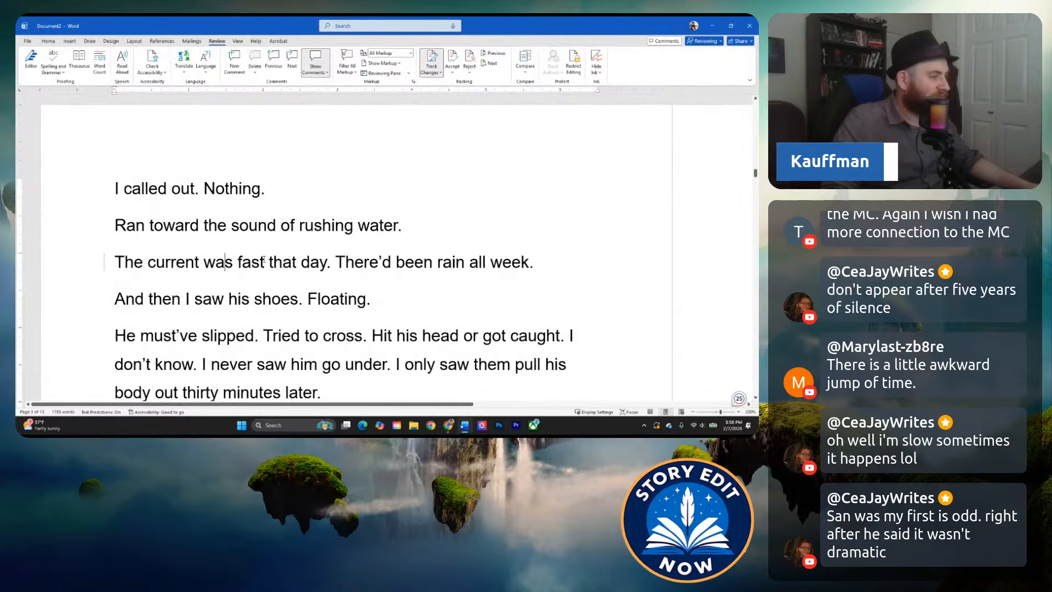
scroll(263, 261, "down", 1)
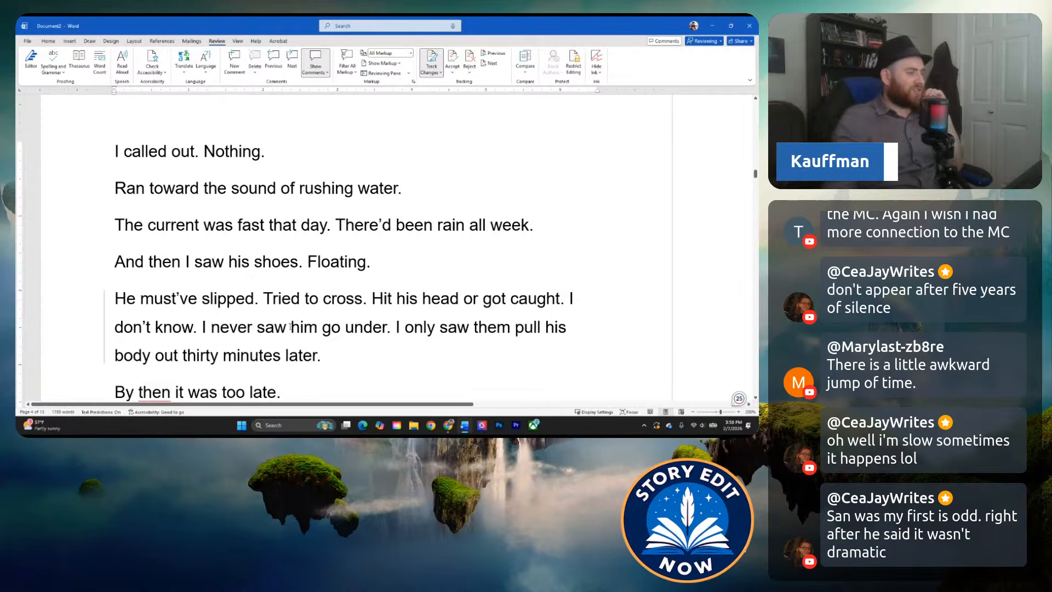
scroll(307, 298, "down", 1)
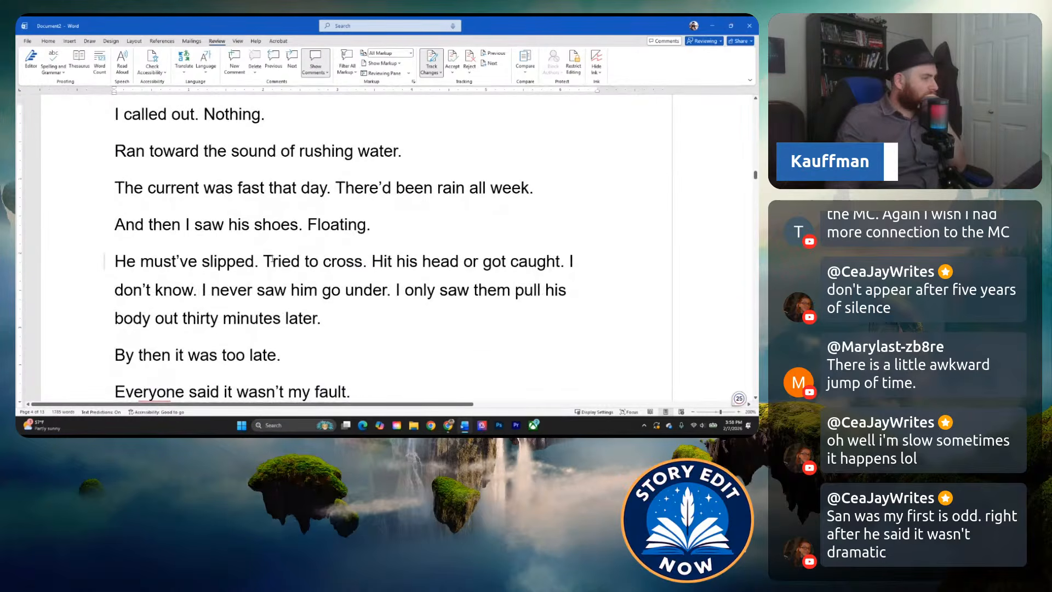
left_click(255, 262)
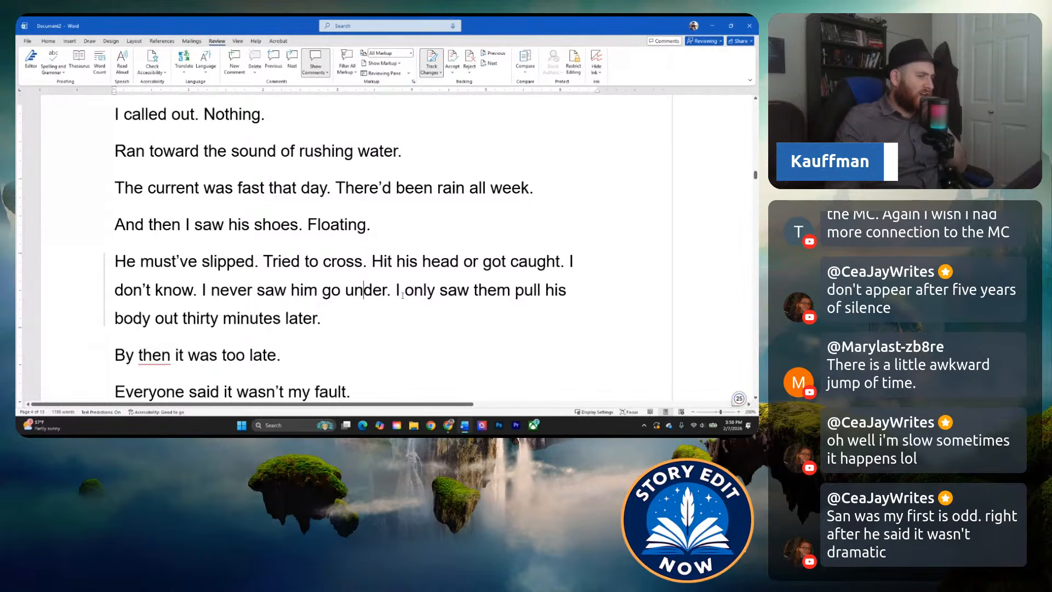
scroll(219, 318, "down", 1)
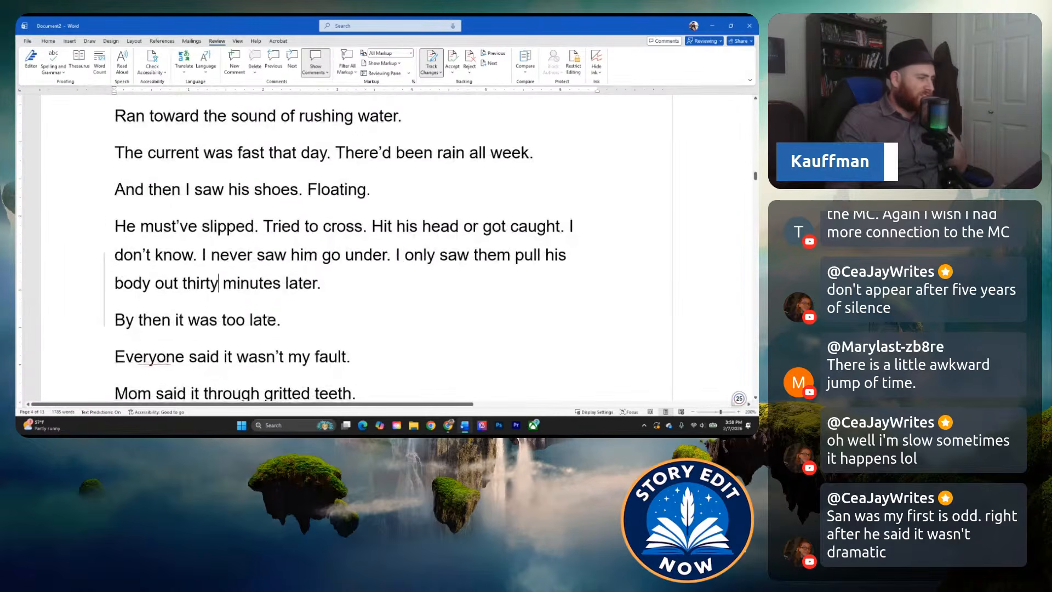
left_click(210, 318)
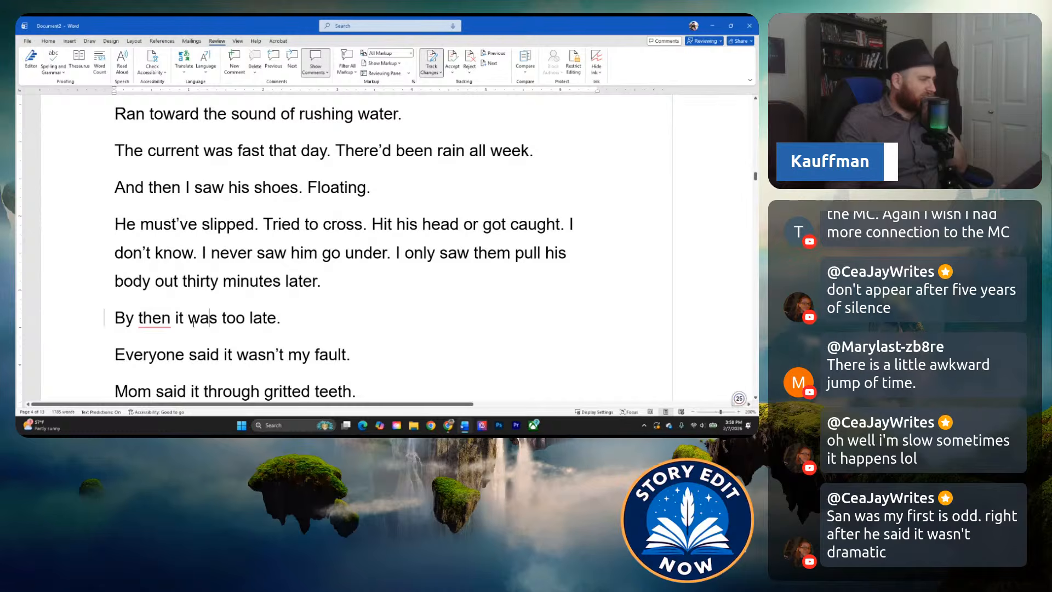
Read the family's reactions and the narrator's guilt, from "Everyone said it wasn't my fault." to "like time never passed.".
scroll(202, 317, "down", 1)
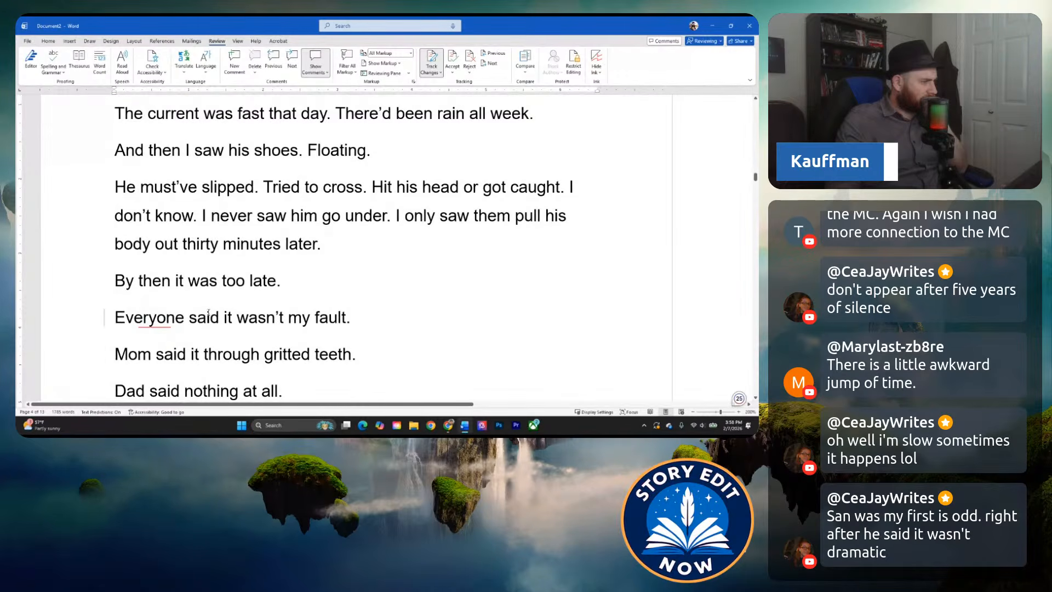
scroll(210, 285, "down", 2)
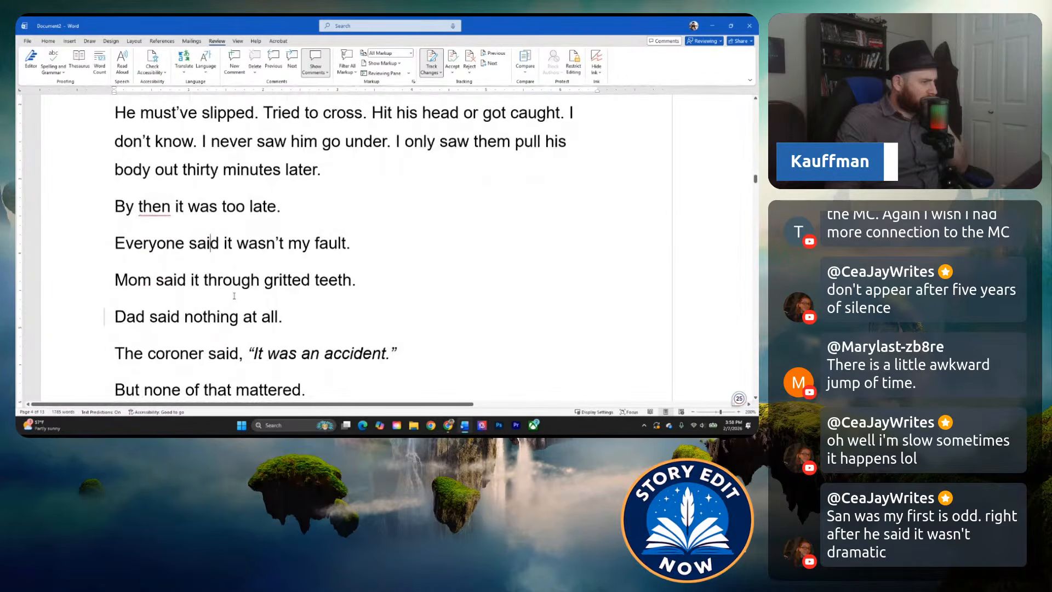
scroll(232, 282, "down", 1)
left_click(185, 281)
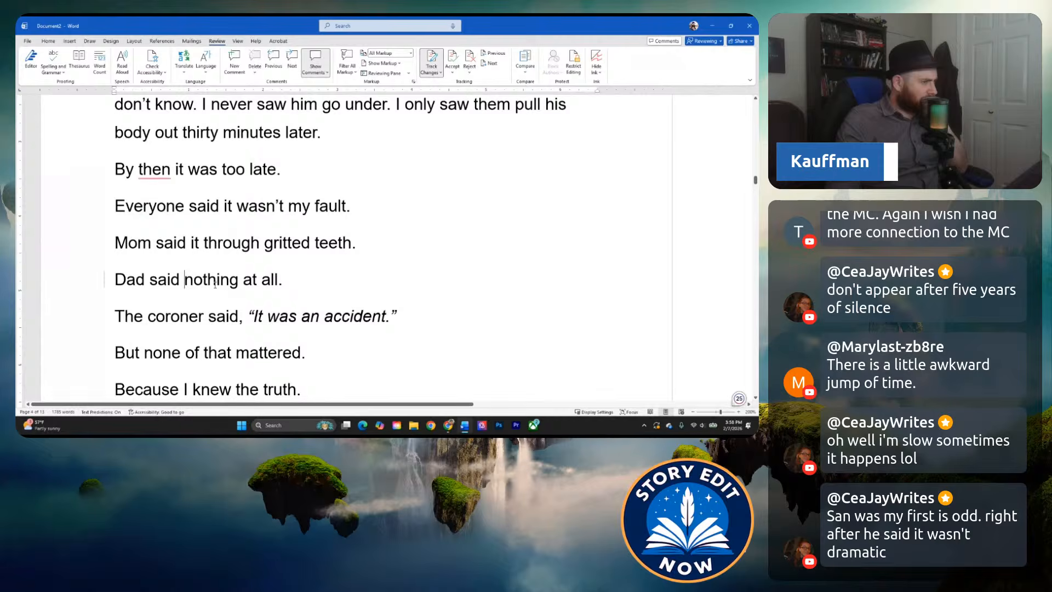
scroll(219, 281, "down", 1)
scroll(223, 282, "down", 1)
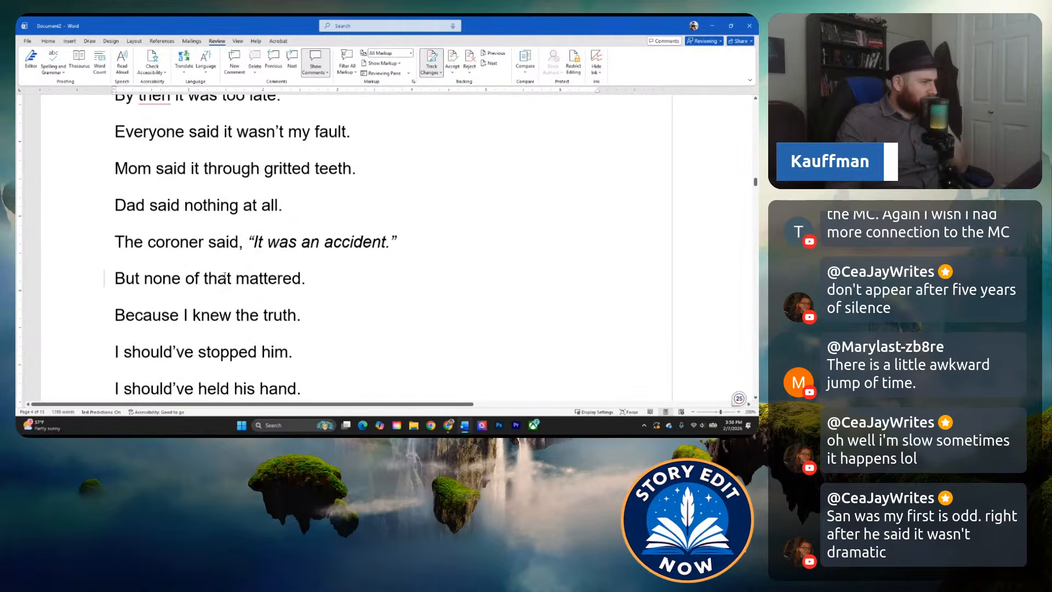
scroll(197, 288, "down", 1)
left_click(219, 283)
scroll(204, 289, "down", 1)
left_click(210, 287)
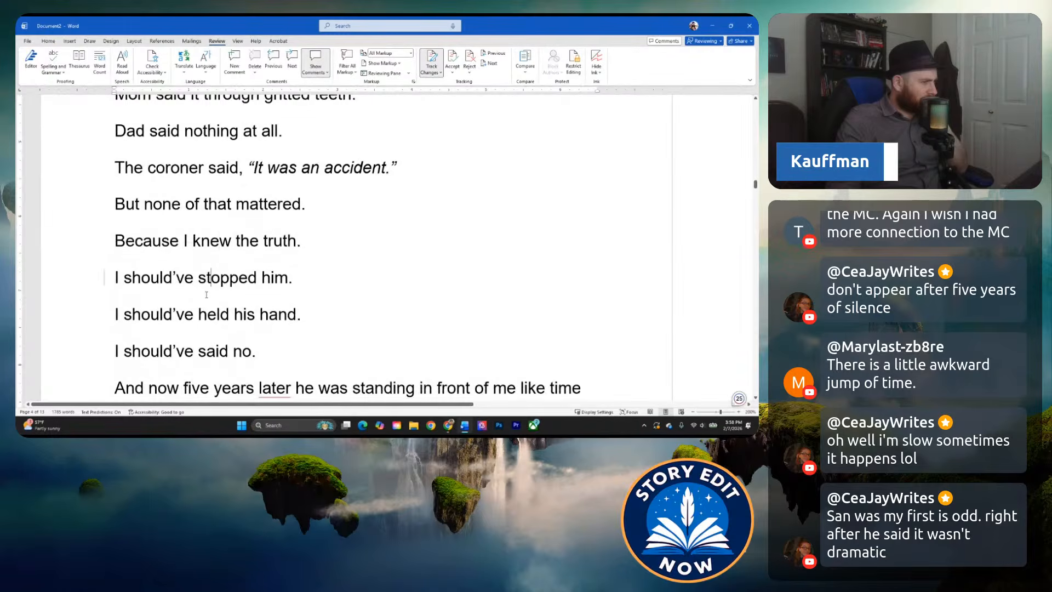
scroll(207, 296, "down", 2)
scroll(205, 297, "down", 1)
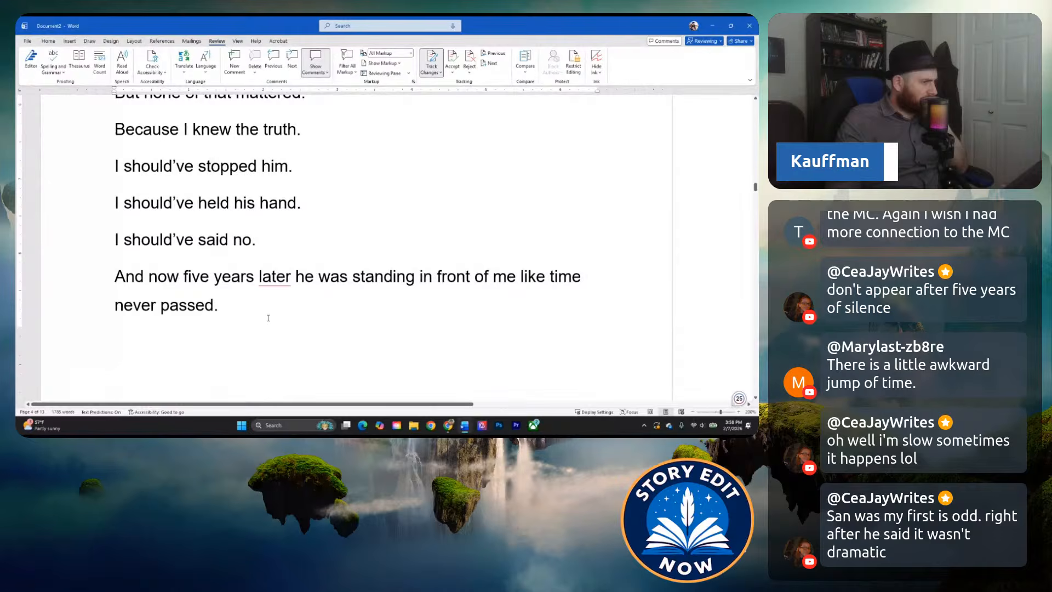
Read the gas station encounter from "Same jeans. Same hoodie." through the failed touch to the brother's disappearance on the following page.
scroll(268, 318, "down", 8)
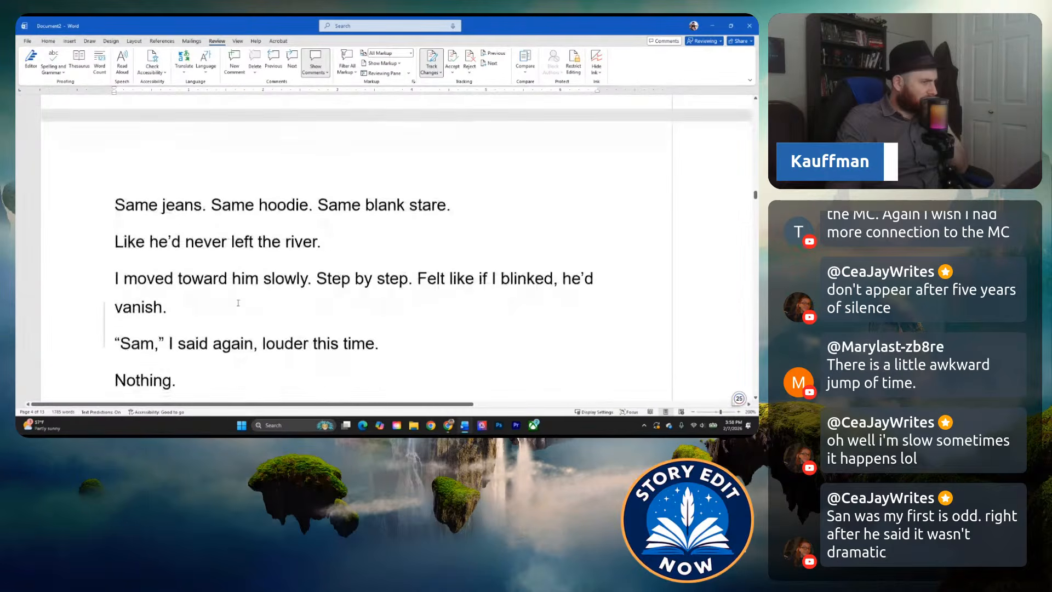
scroll(229, 301, "down", 1)
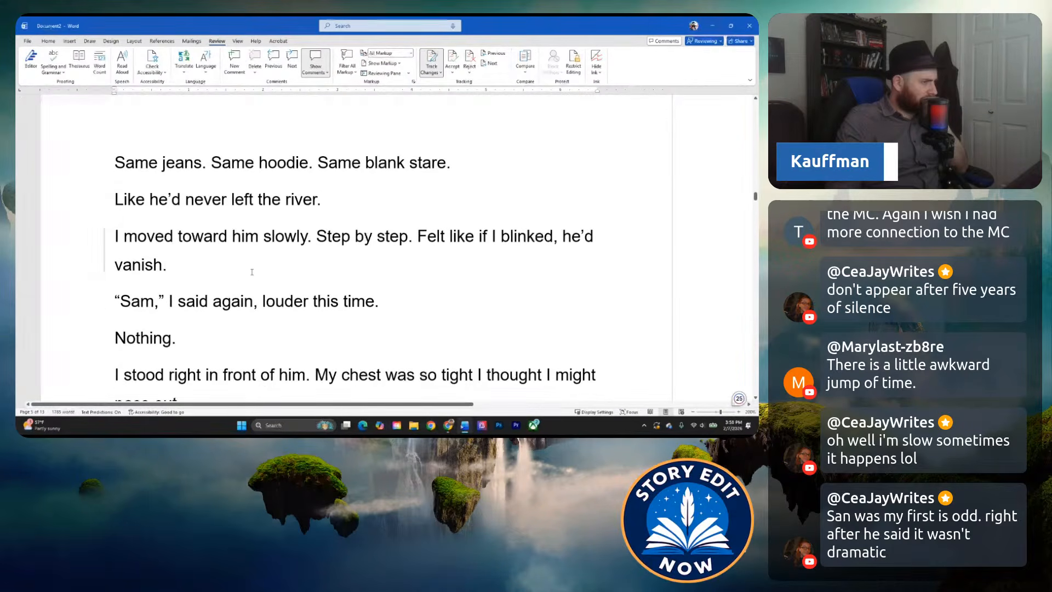
scroll(239, 269, "down", 3)
scroll(239, 269, "down", 3)
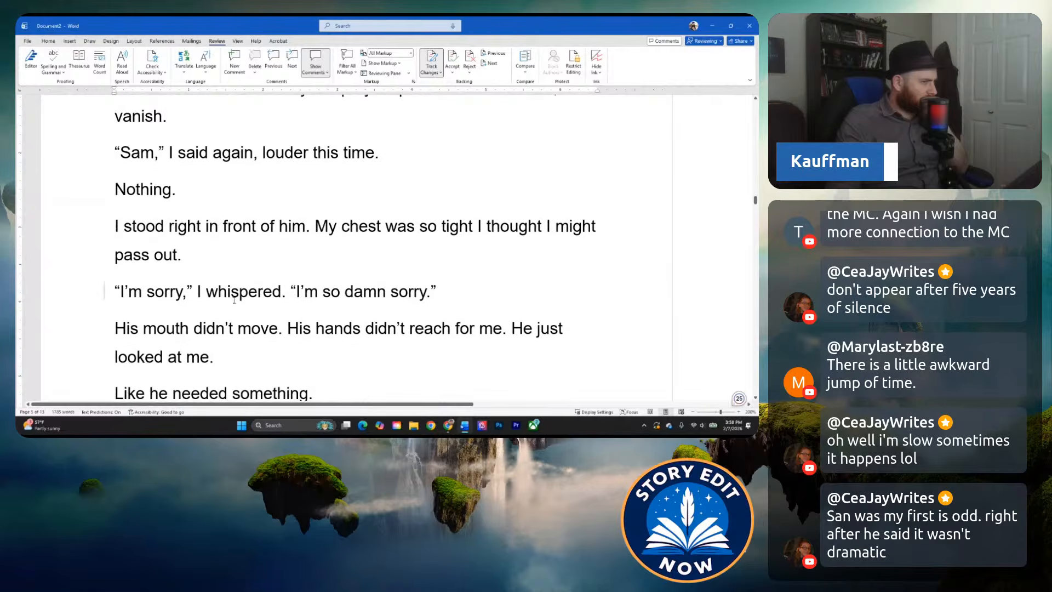
scroll(236, 301, "down", 1)
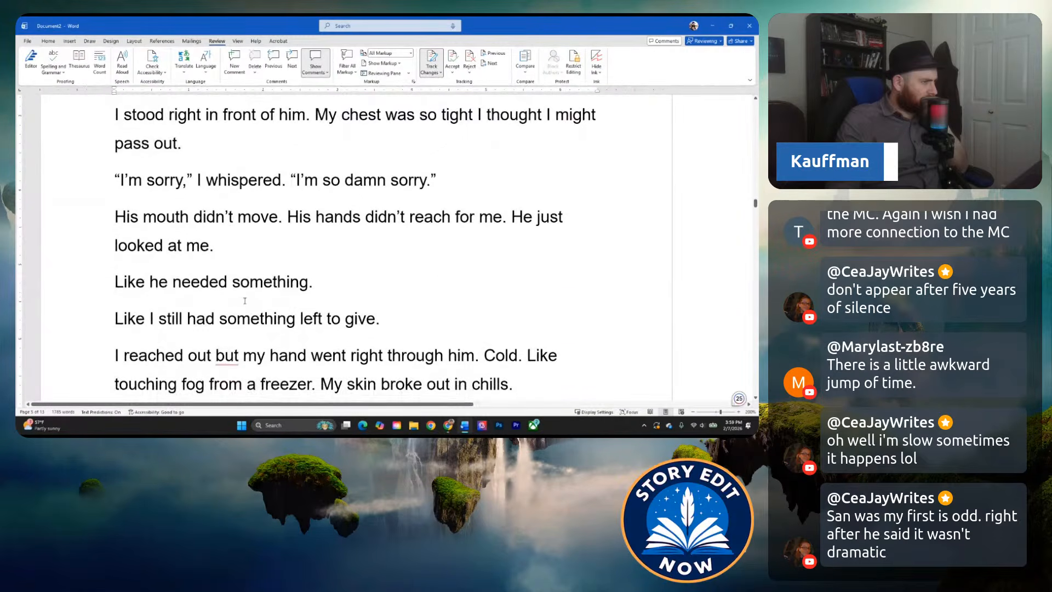
scroll(288, 294, "down", 1)
scroll(252, 307, "down", 2)
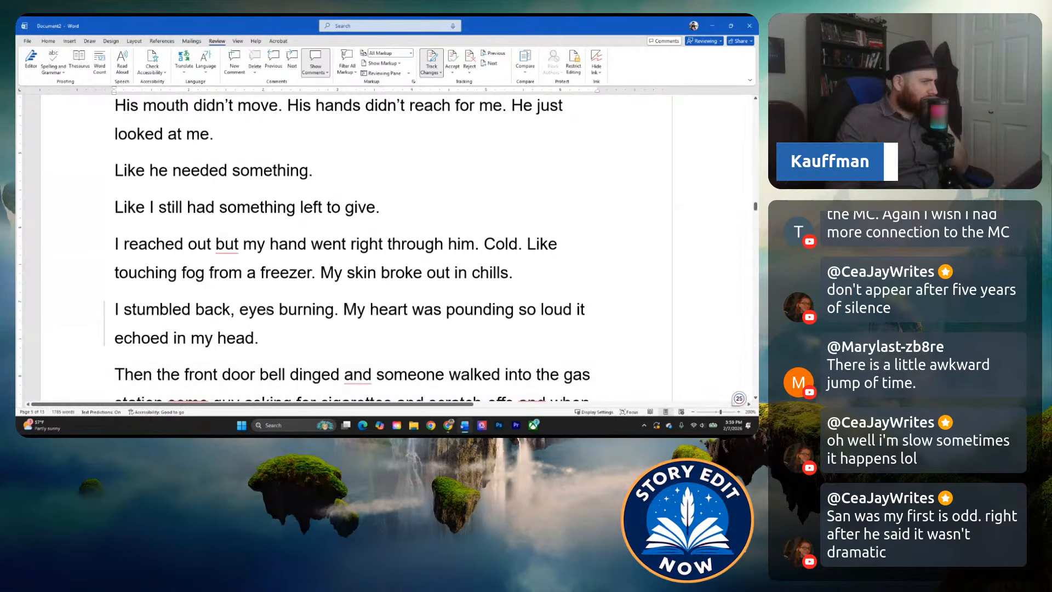
scroll(288, 291, "down", 3)
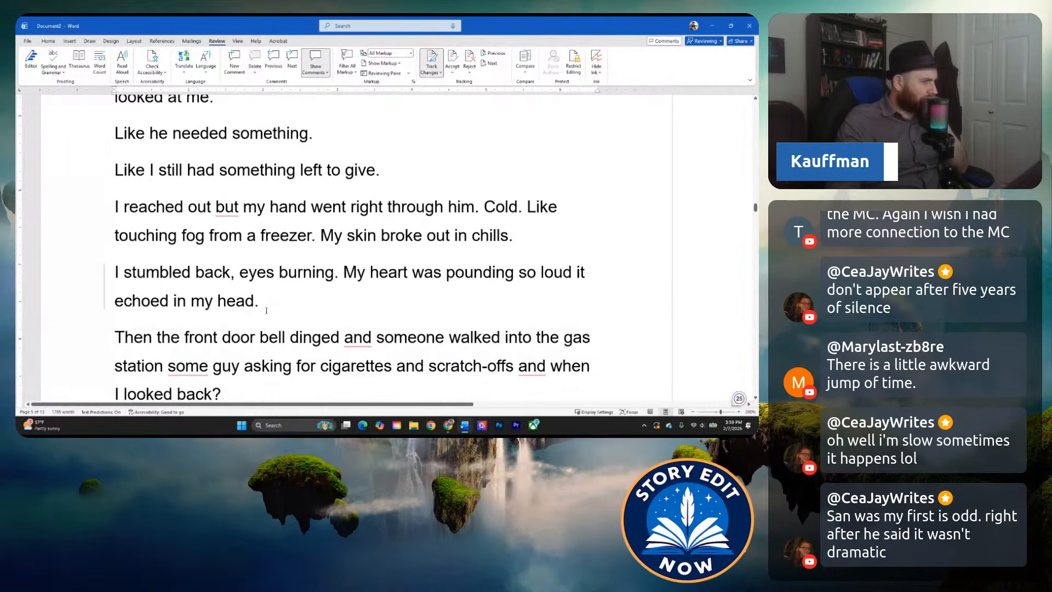
left_click(287, 291)
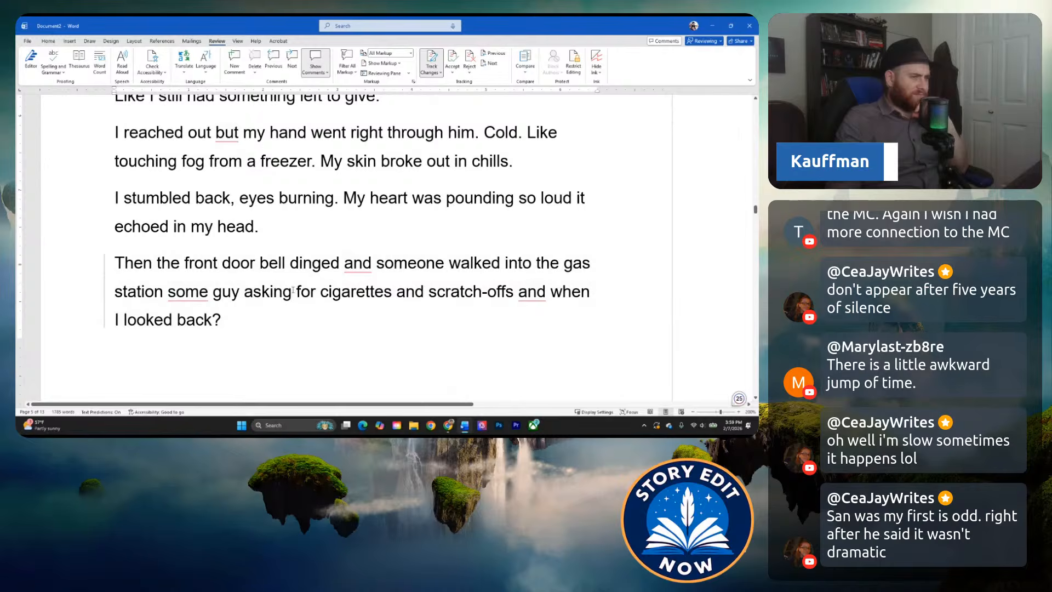
scroll(272, 291, "down", 8)
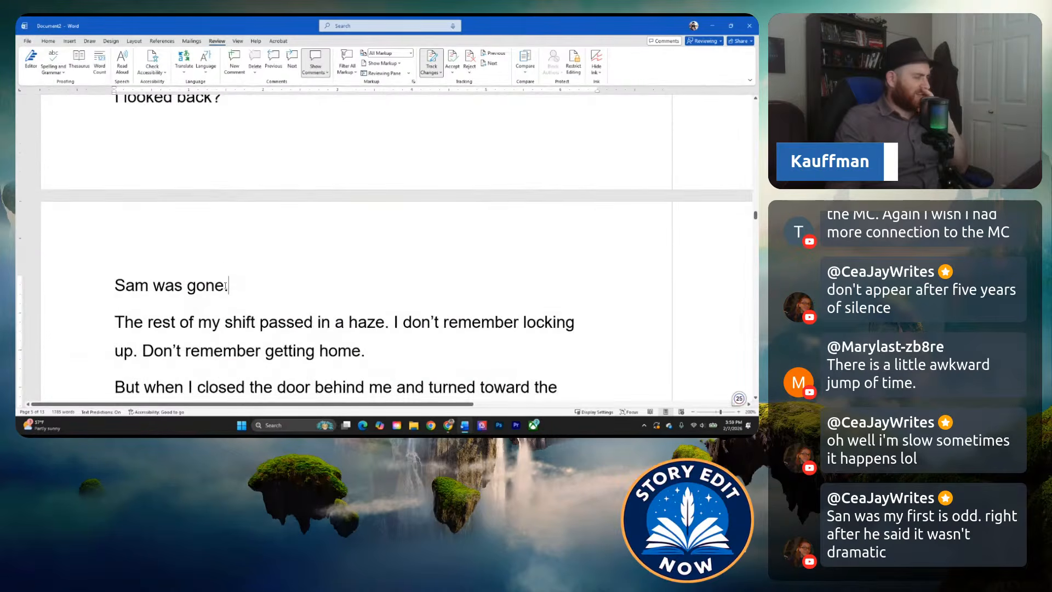
Reread the end of the gas station encounter from "I reached out" to the narrator getting home from his shift.
scroll(268, 316, "up", 5)
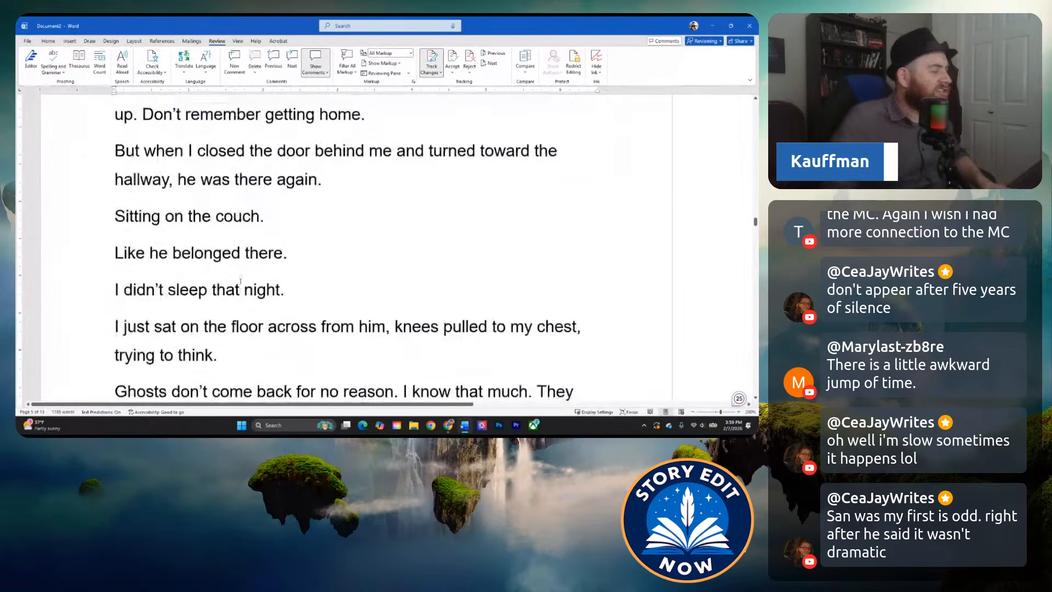
scroll(216, 280, "down", 3)
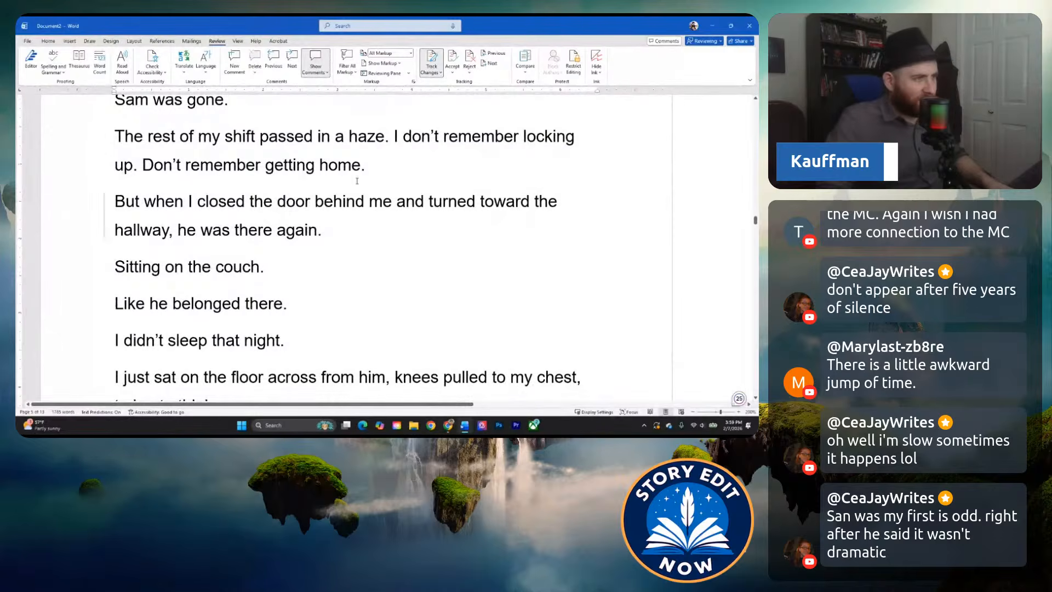
scroll(366, 167, "up", 3)
scroll(274, 186, "down", 10)
scroll(192, 208, "up", 1)
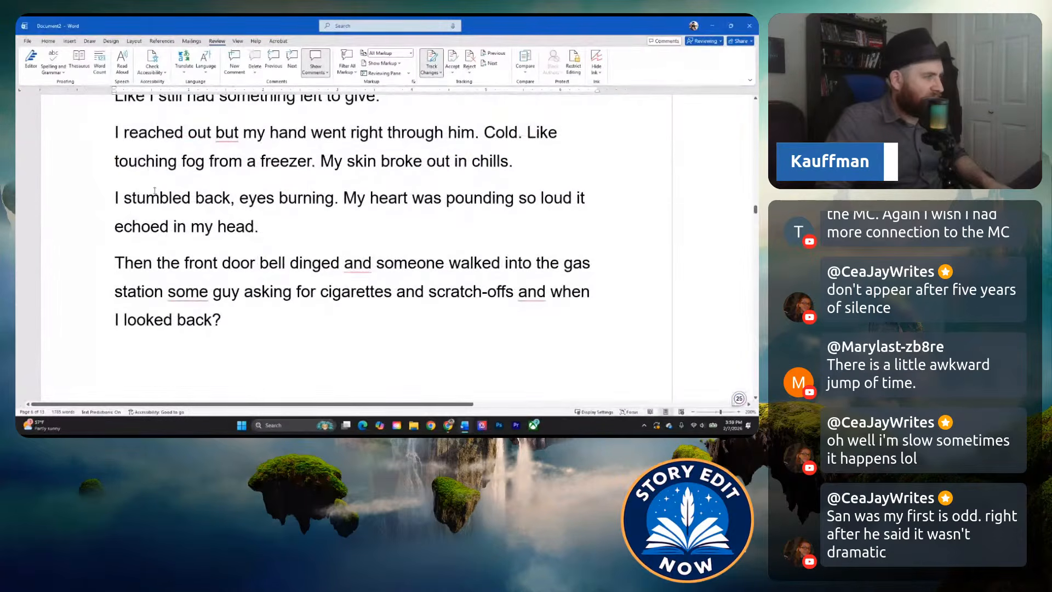
scroll(192, 208, "down", 6)
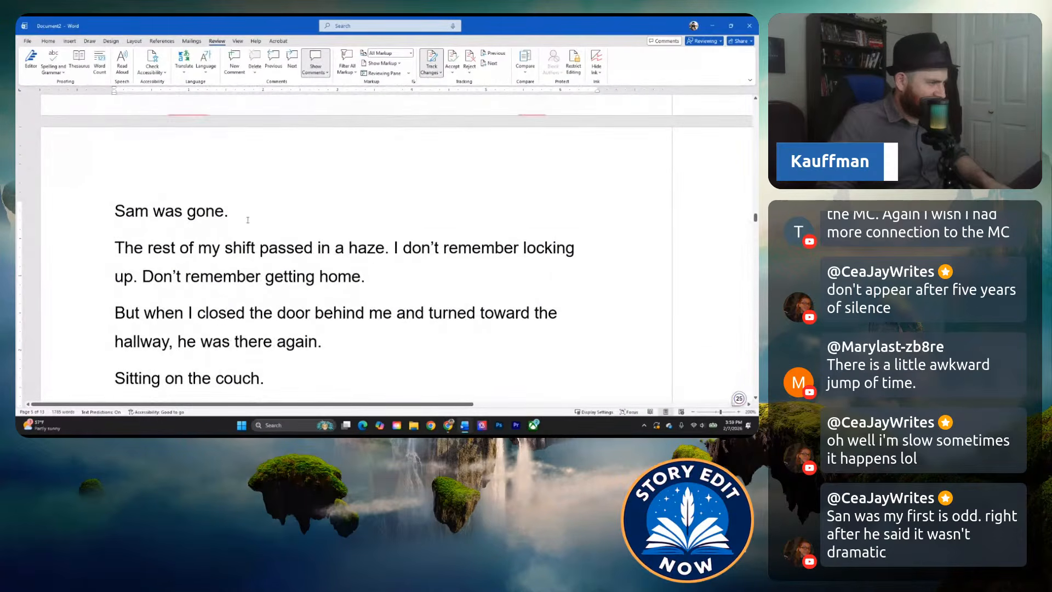
scroll(231, 264, "down", 2)
left_click(226, 137)
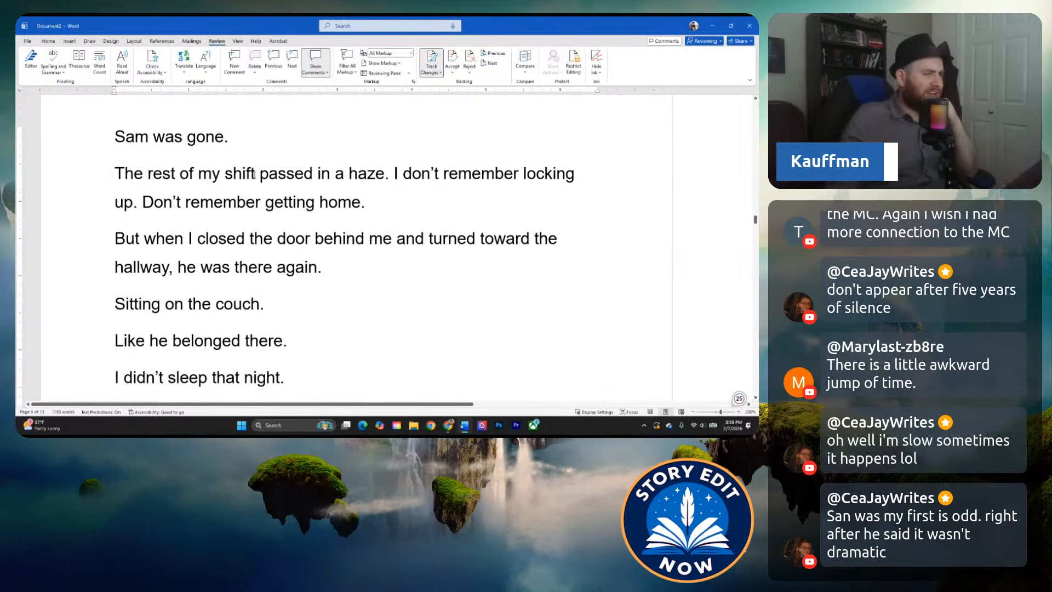
Read the home scene from "But when I closed the door behind me" to "I miss you every day.".
scroll(239, 208, "down", 1)
scroll(183, 248, "down", 1)
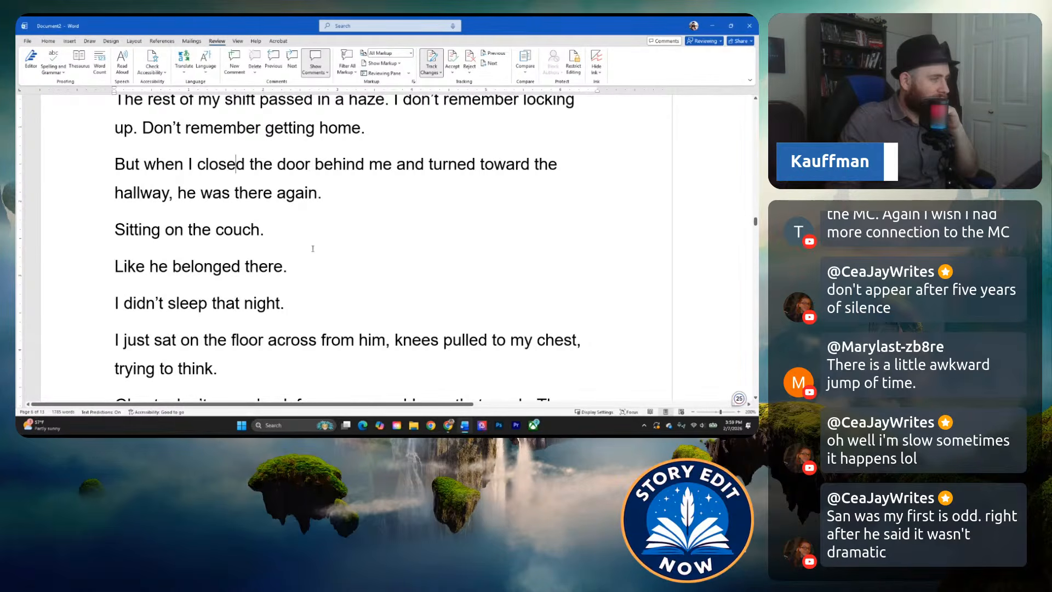
scroll(301, 251, "down", 2)
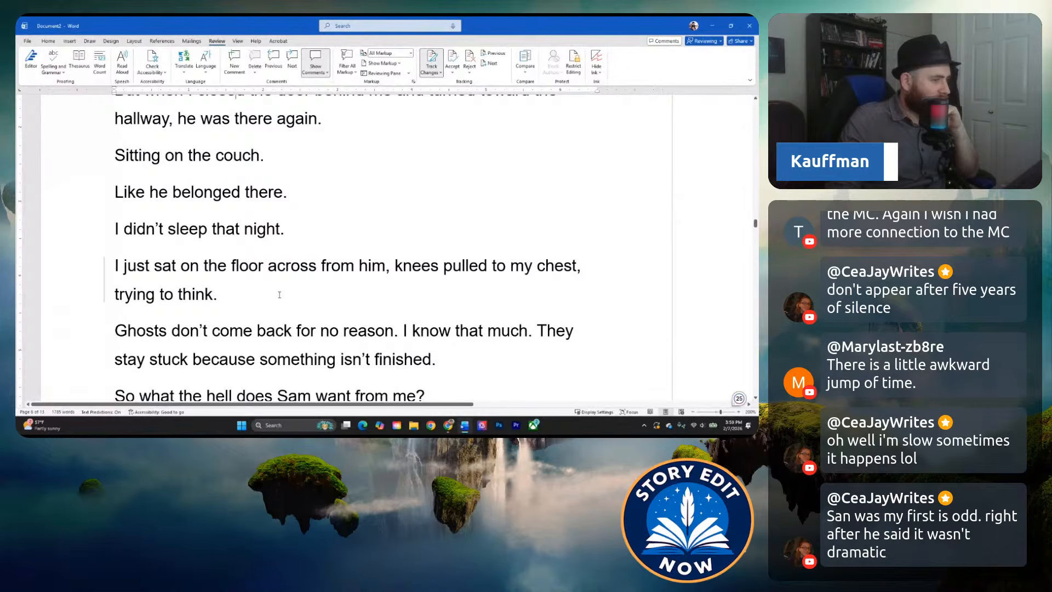
scroll(279, 295, "down", 3)
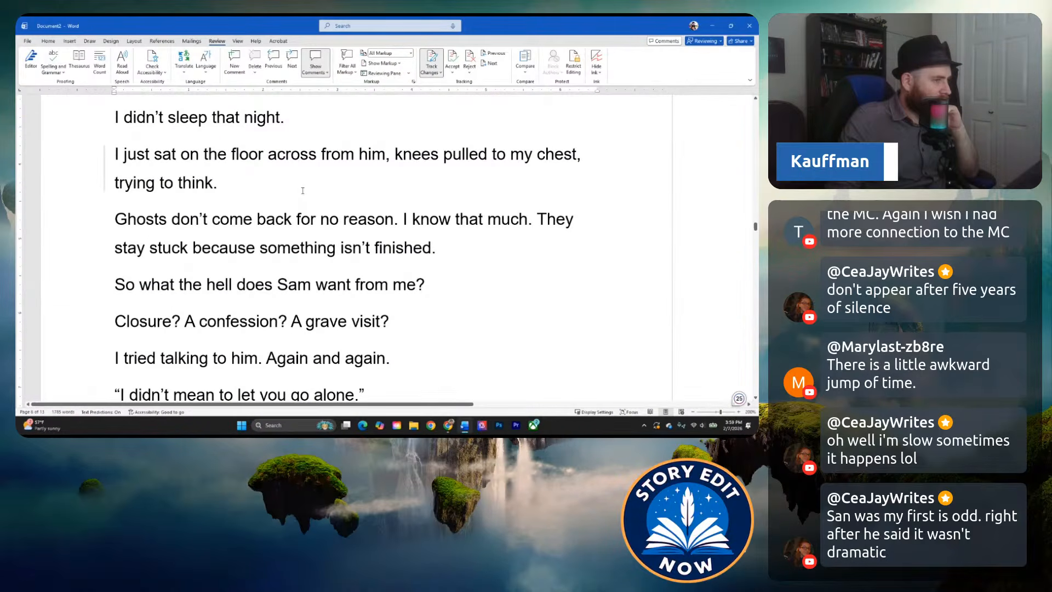
scroll(248, 196, "down", 3)
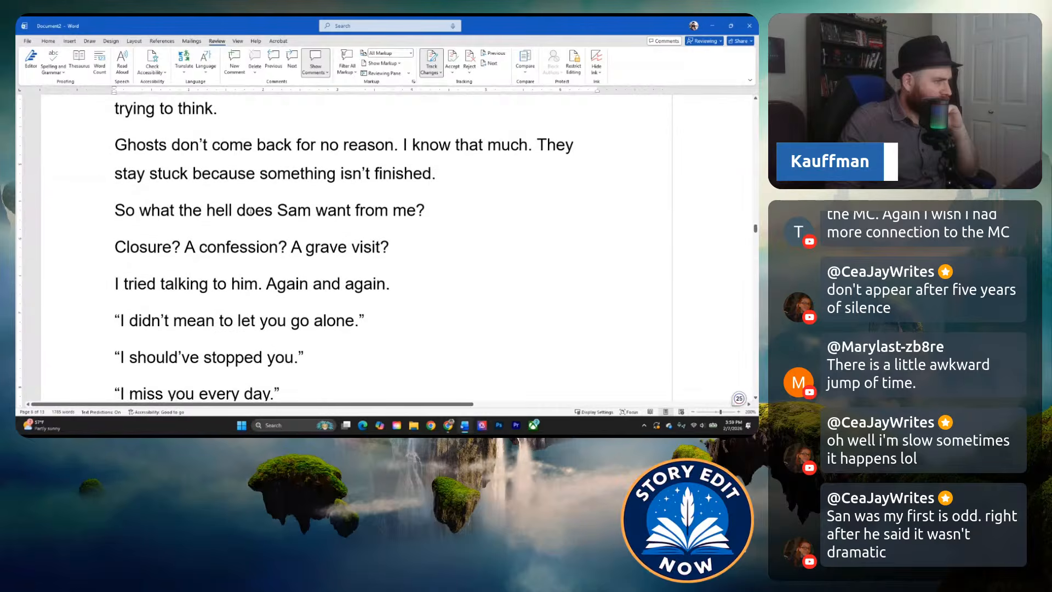
scroll(266, 251, "down", 10)
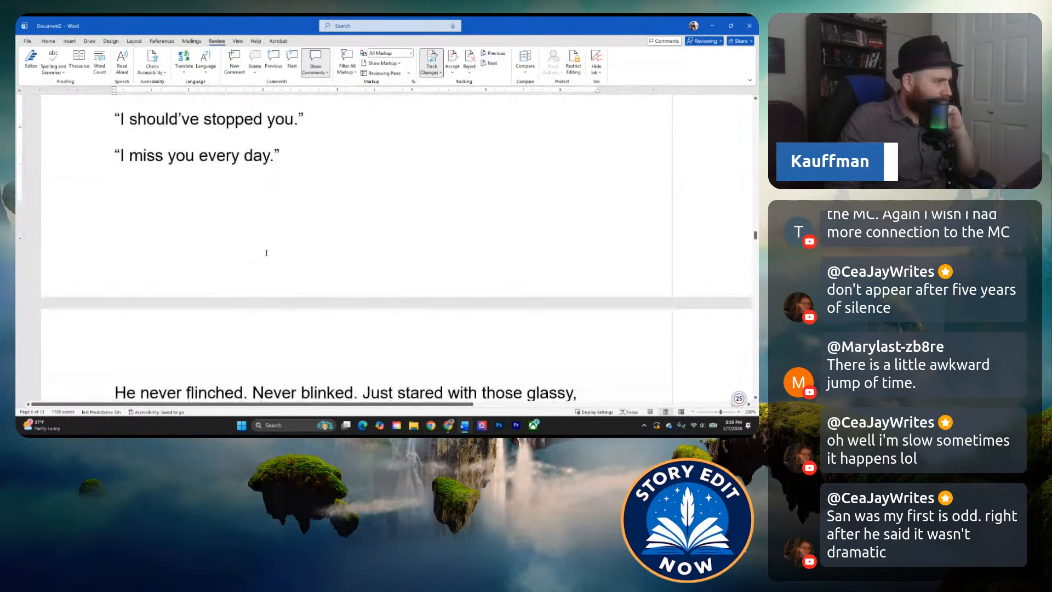
Read from "He never flinched." through the grave visit to the brother standing across the grass.
scroll(266, 253, "down", 5)
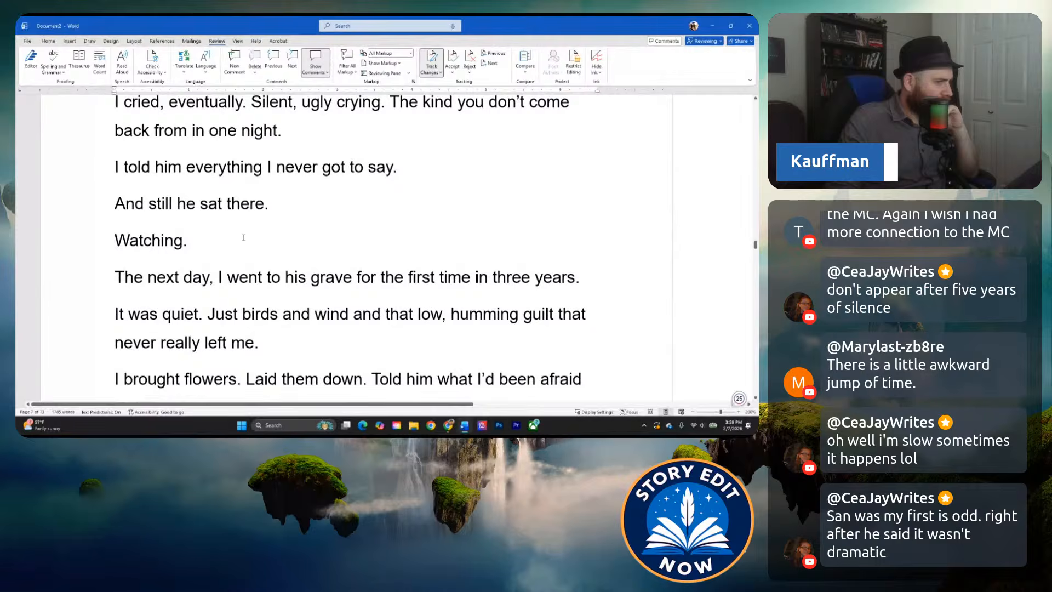
scroll(243, 237, "up", 15)
scroll(241, 247, "down", 18)
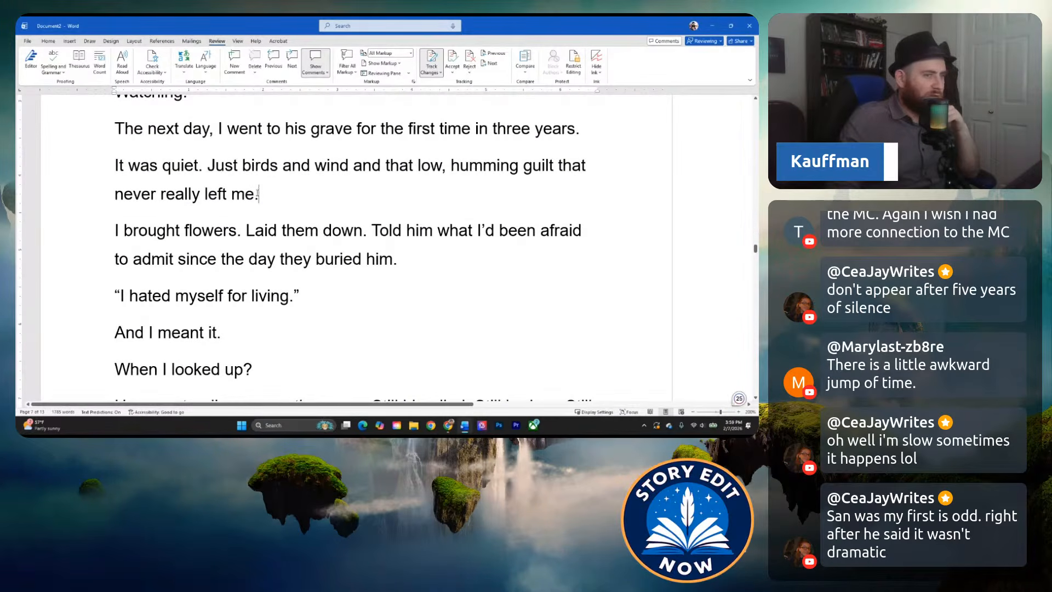
scroll(253, 193, "down", 3)
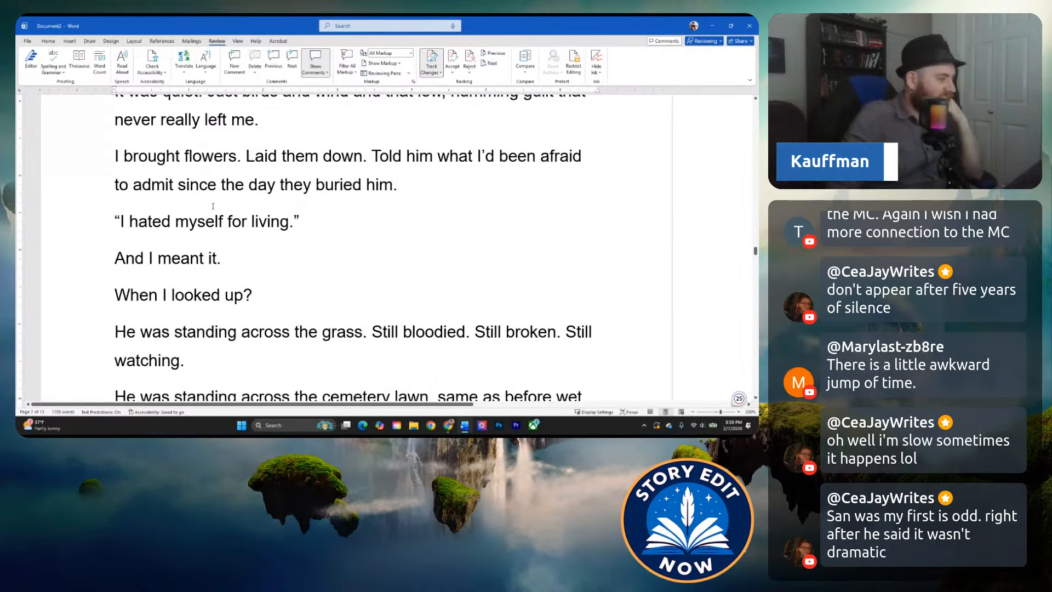
scroll(241, 239, "down", 3)
Return to the opening and reread the edited text from "Most people never see ghosts." to the ghosts first showing up.
scroll(242, 239, "up", 20)
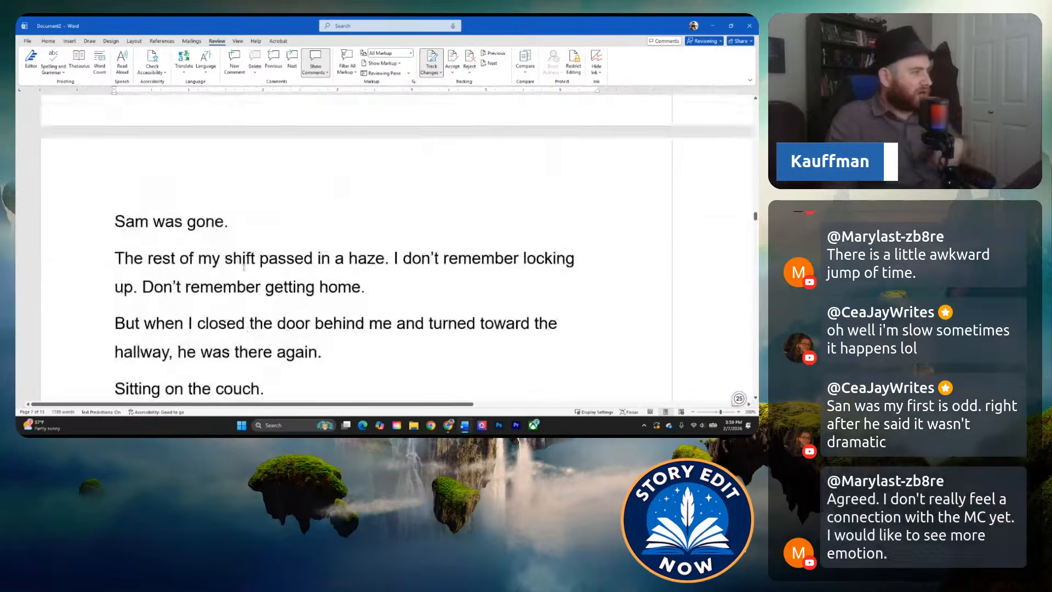
scroll(211, 265, "up", 20)
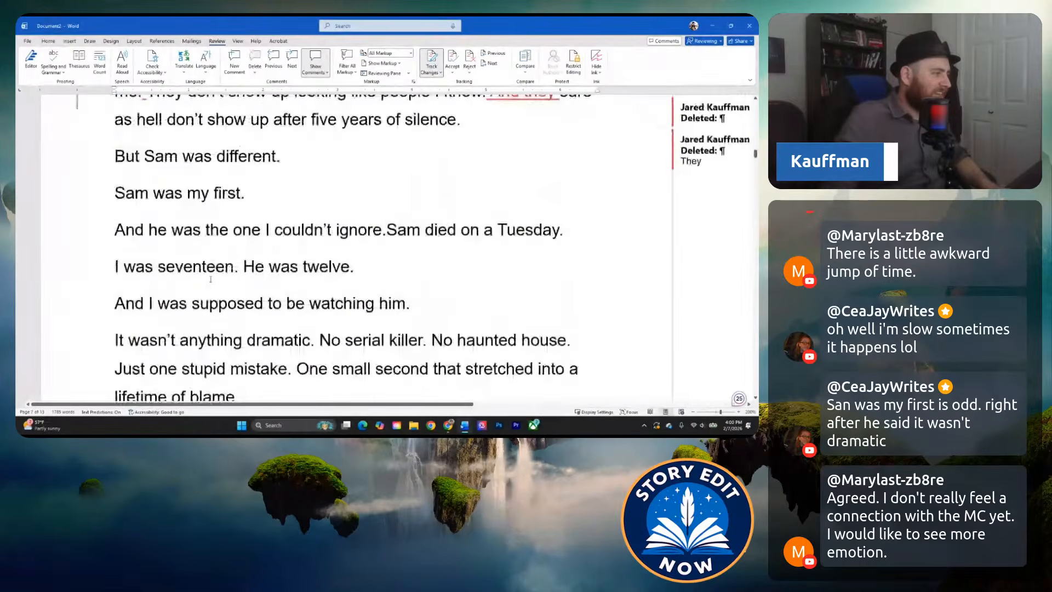
scroll(211, 280, "up", 20)
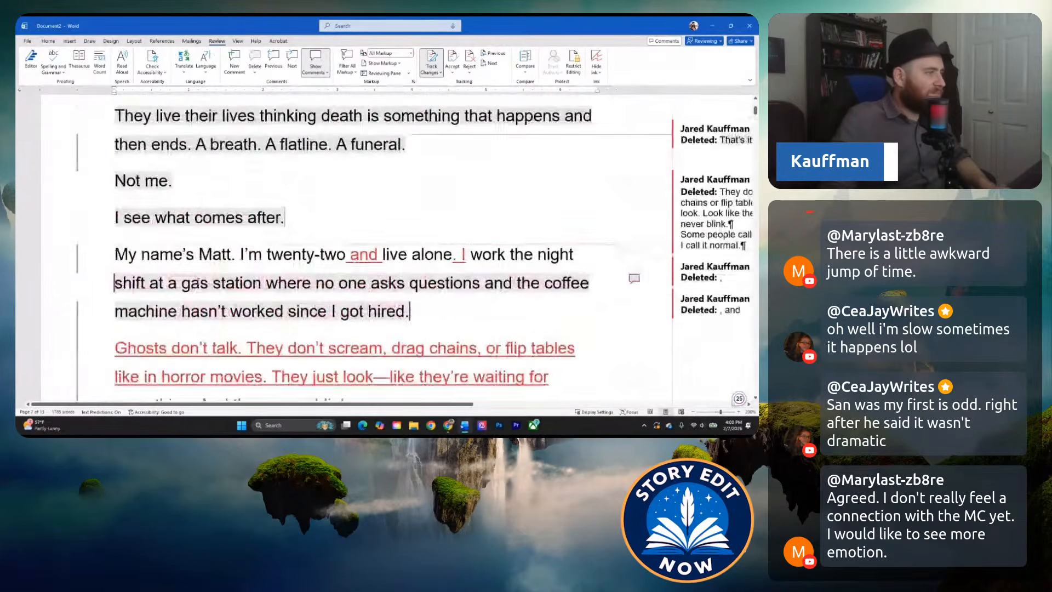
scroll(262, 199, "down", 2)
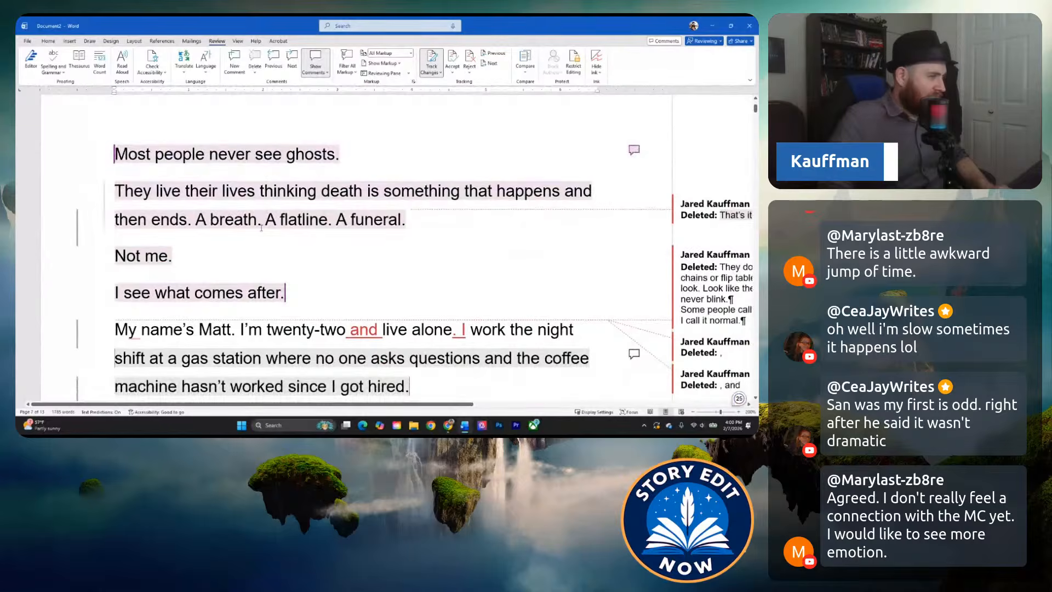
scroll(262, 228, "down", 3)
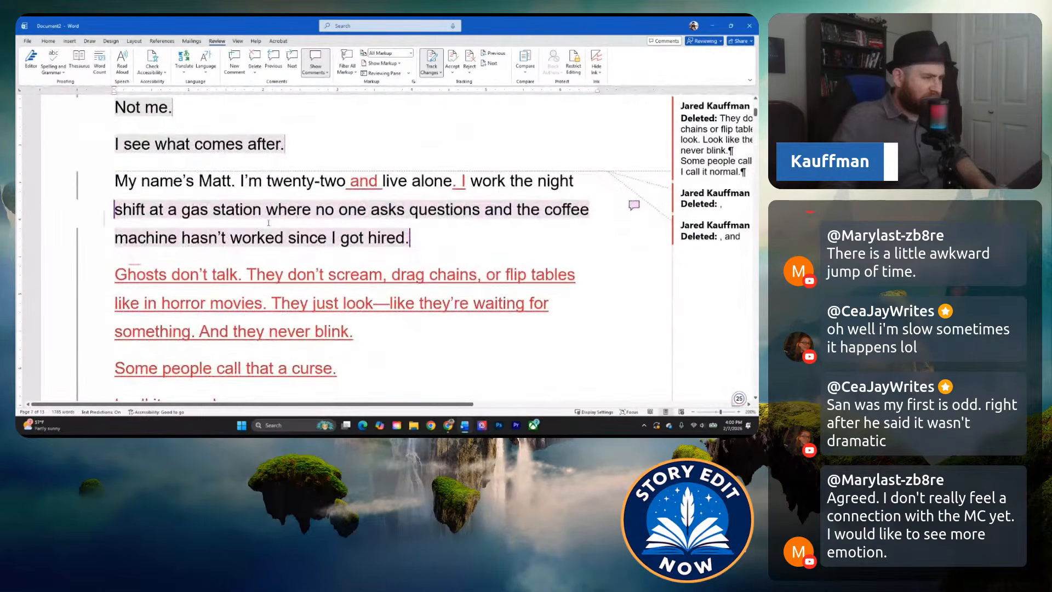
scroll(269, 222, "down", 2)
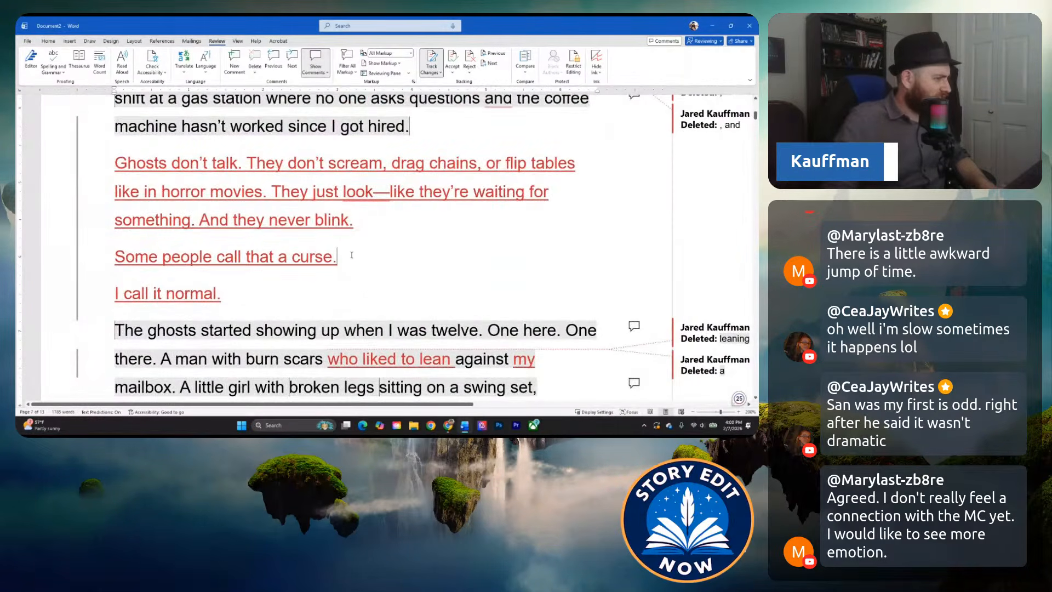
scroll(351, 255, "down", 8)
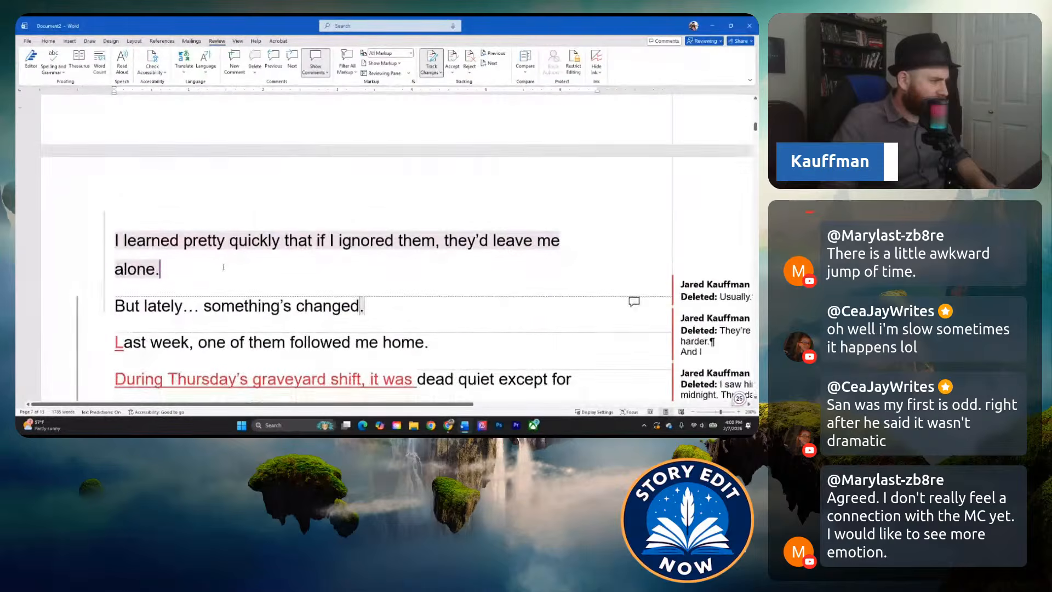
Reread the edited first encounter from "I learned pretty quickly" through the brother's appearance to "They never do.".
scroll(208, 260, "down", 2)
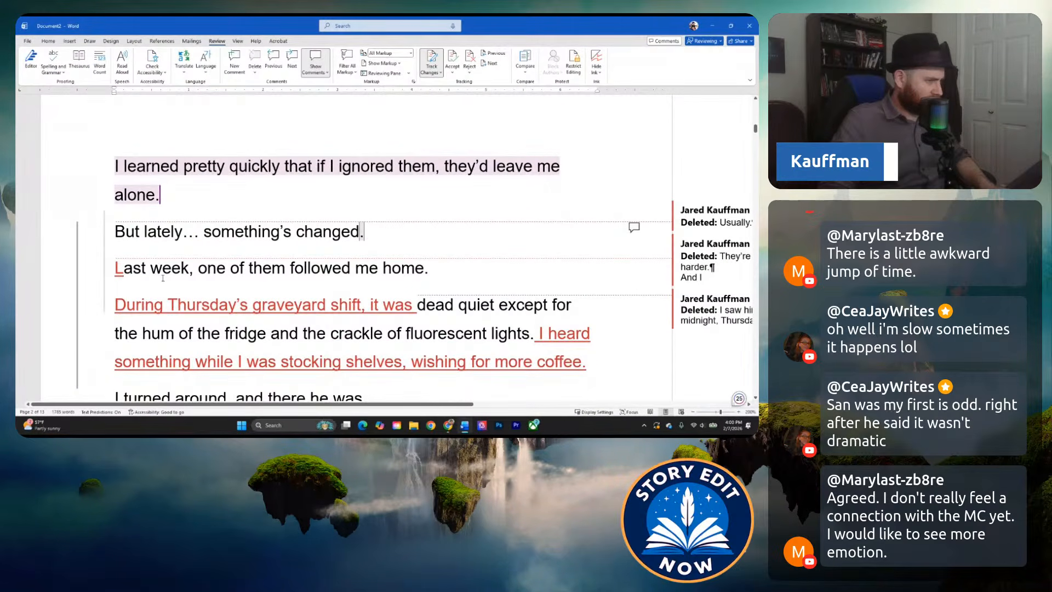
scroll(181, 253, "down", 2)
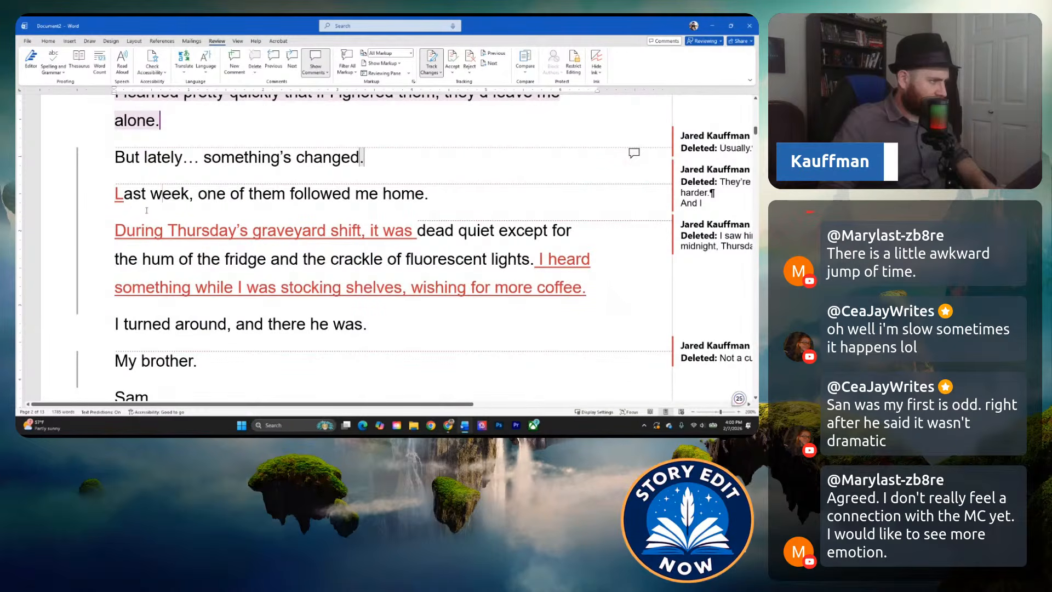
scroll(147, 220, "down", 3)
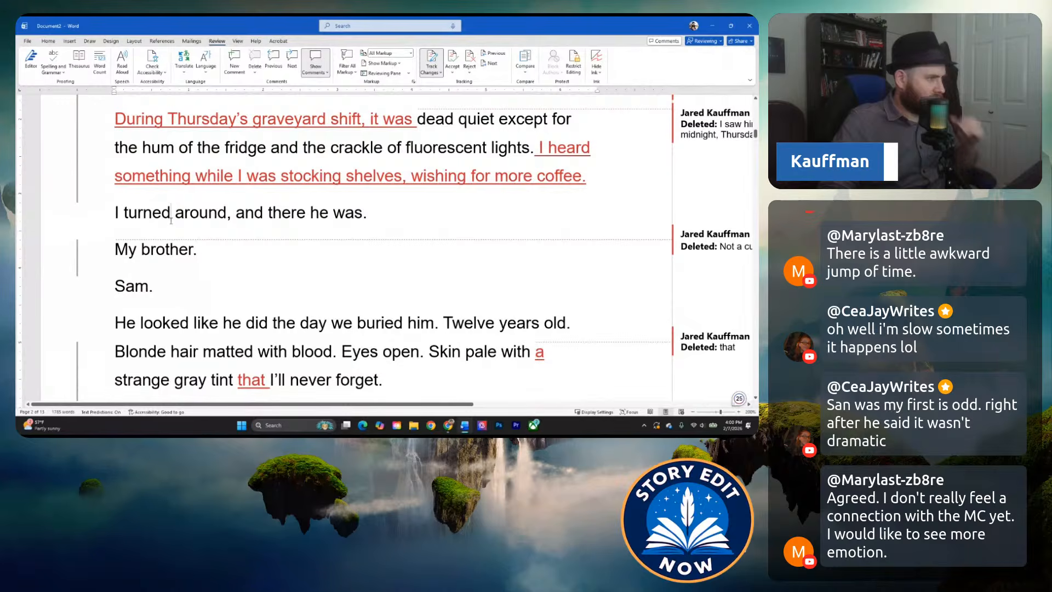
scroll(277, 334, "down", 1)
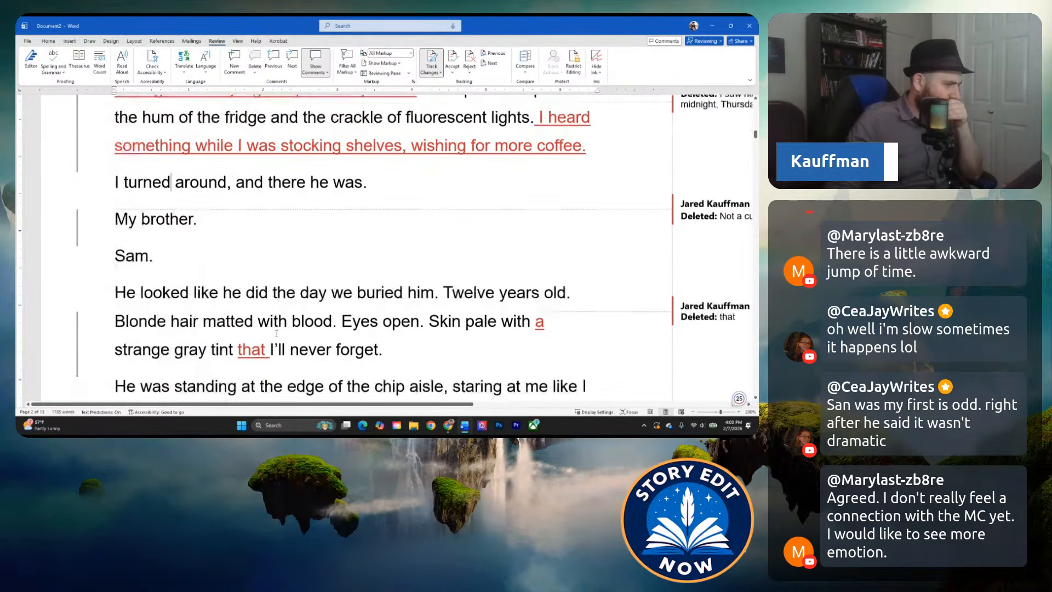
scroll(272, 331, "up", 2)
scroll(269, 335, "down", 3)
scroll(265, 337, "down", 10)
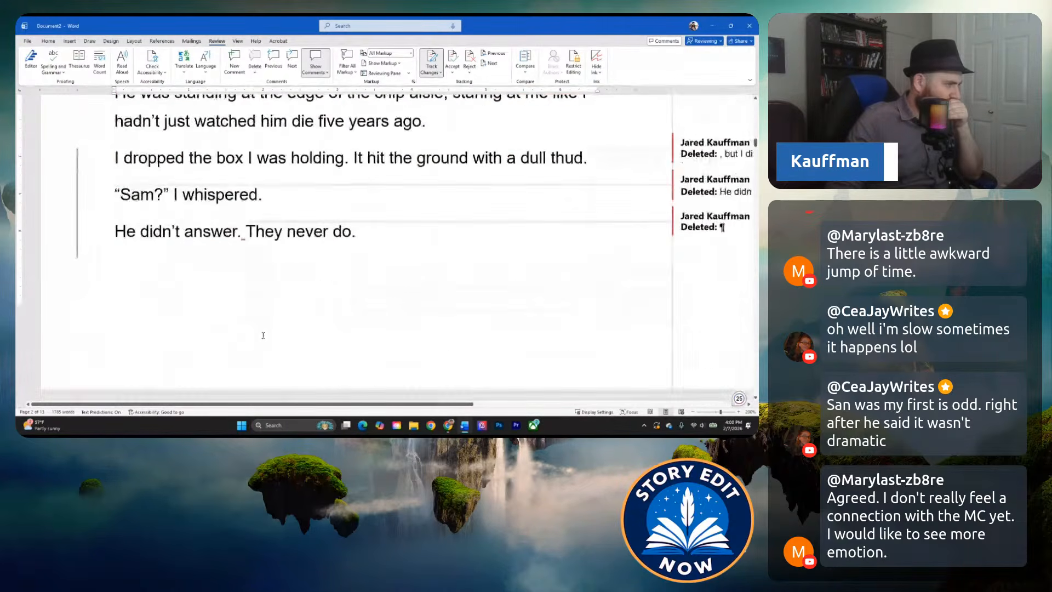
Reread the lead-in to the brother's death from the broken ghost rules to "lifetime of blame.".
scroll(269, 283, "down", 4)
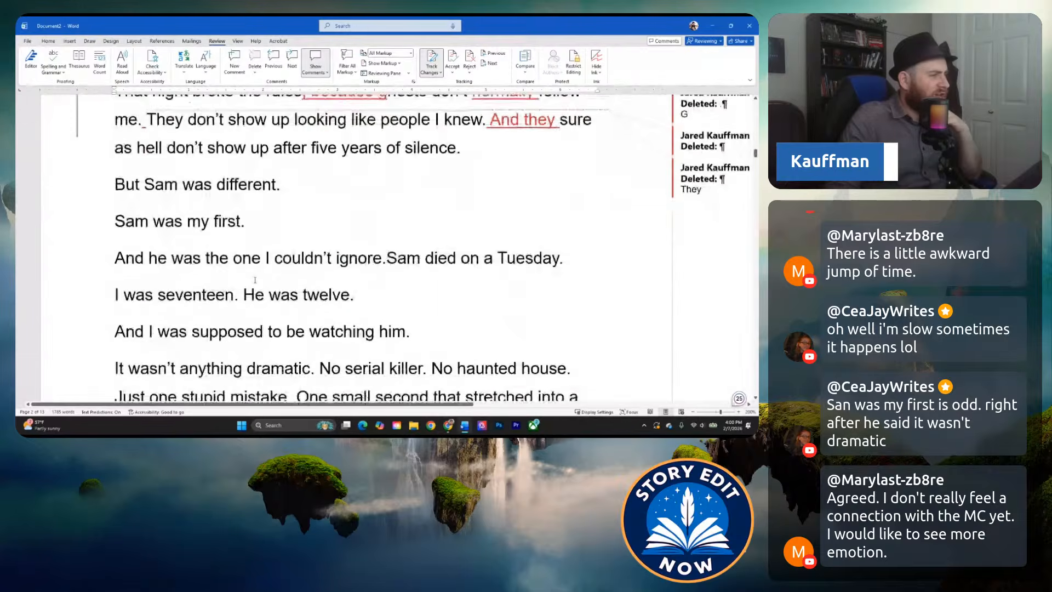
scroll(218, 317, "down", 2)
scroll(218, 317, "up", 10)
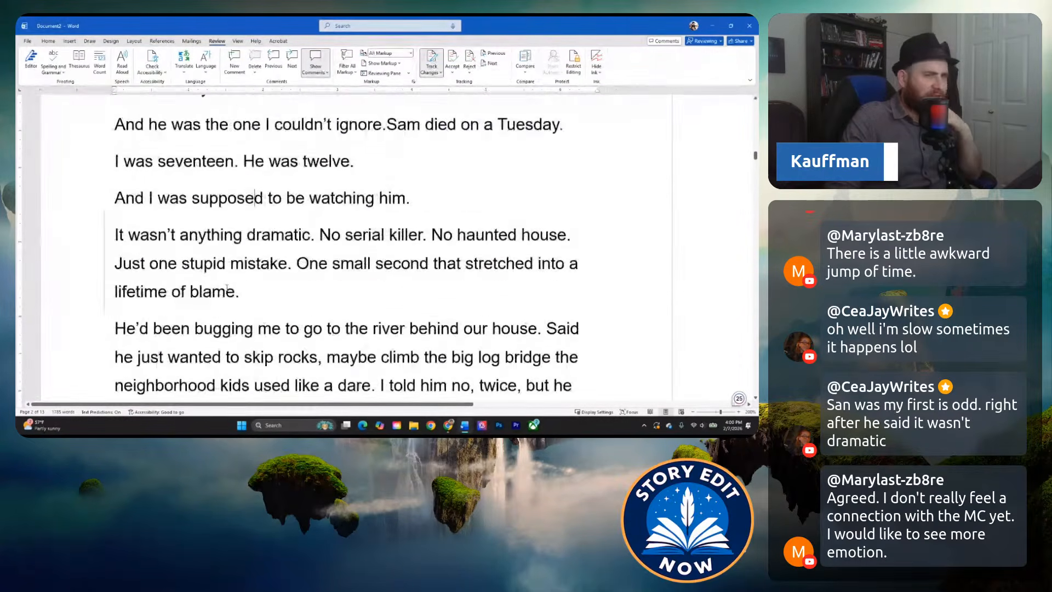
Review the brother's first appearance again, from "But lately… something's changed." to the dropped box and the narrator's whisper.
scroll(212, 286, "up", 10)
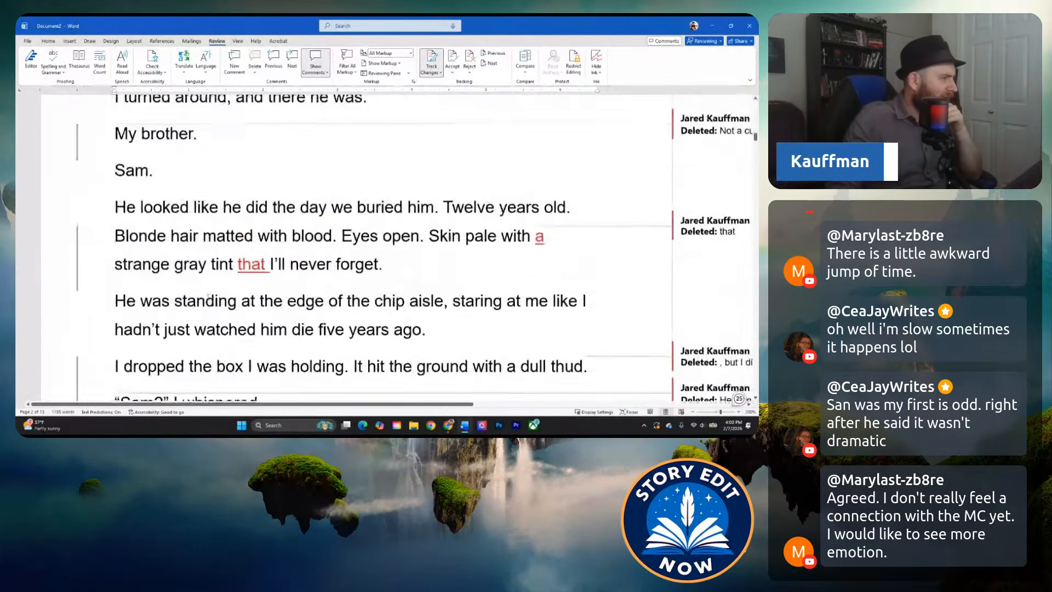
scroll(232, 317, "down", 1)
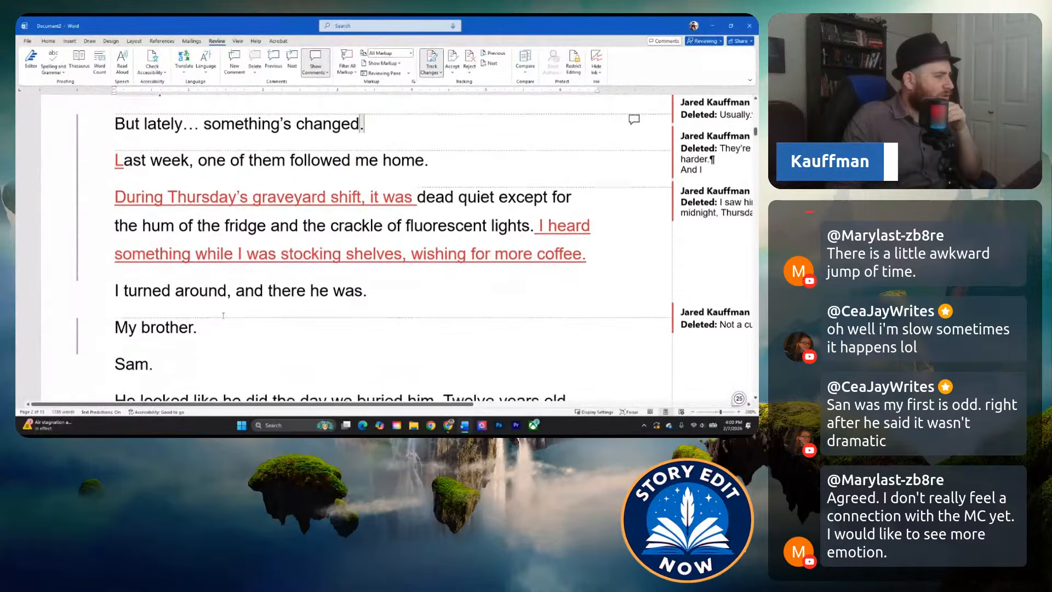
scroll(270, 289, "down", 2)
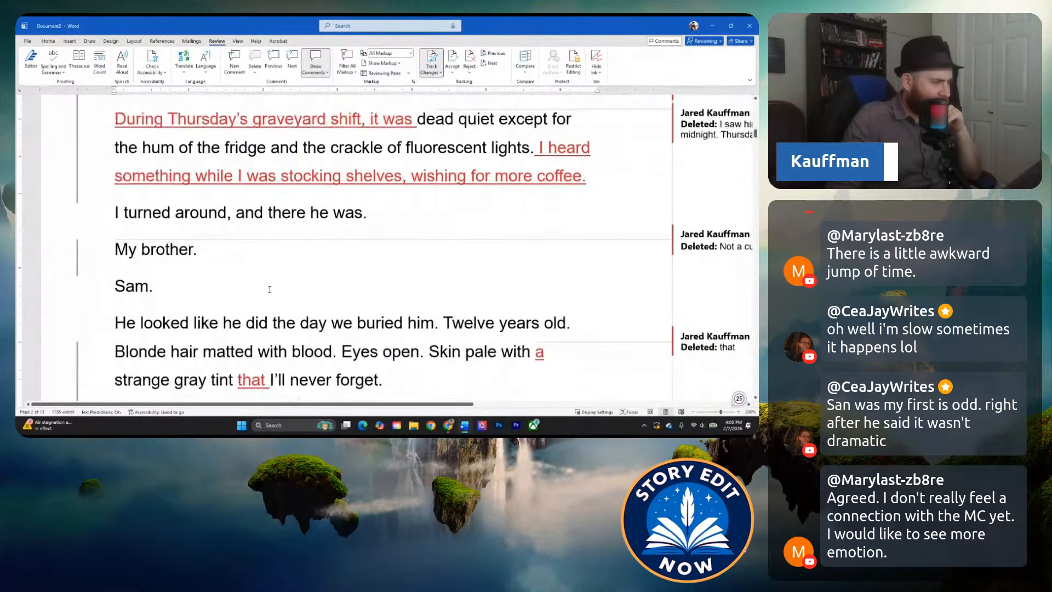
left_click(236, 212)
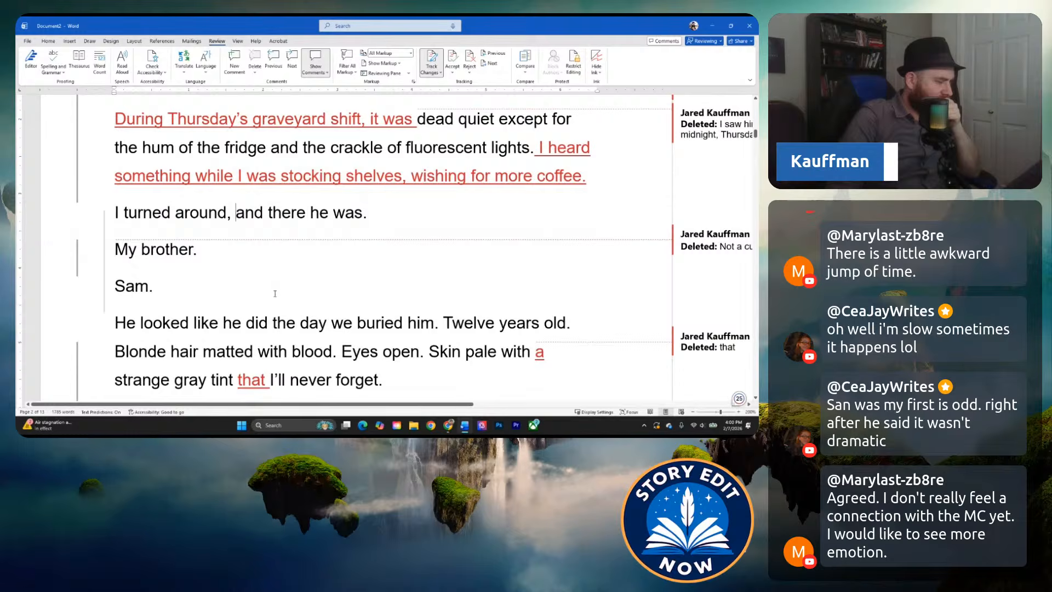
scroll(275, 294, "down", 1)
scroll(327, 296, "down", 1)
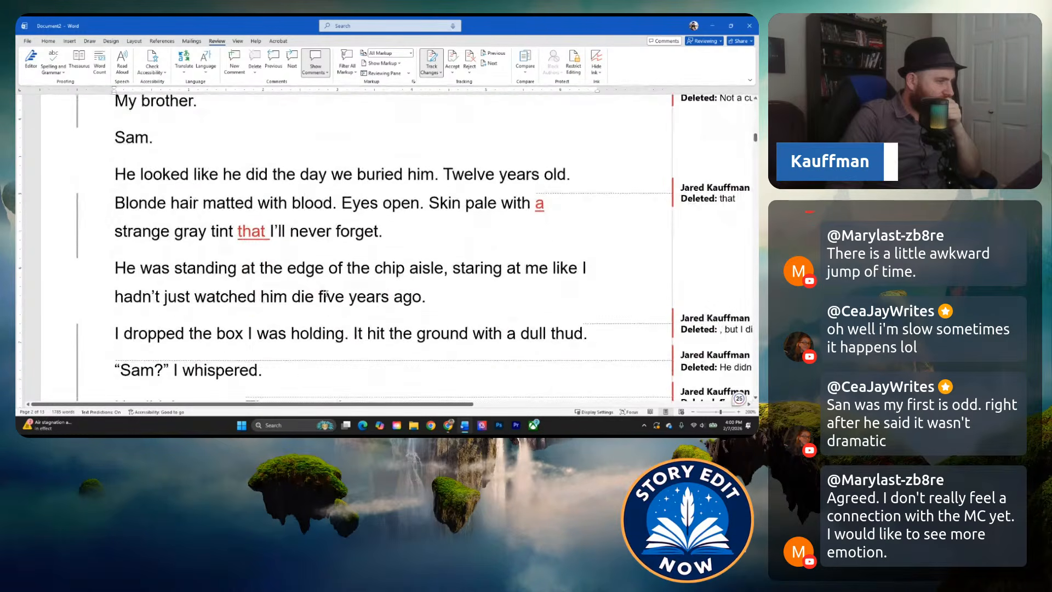
Go back to the start of Chapter 1 and review the edited introduction down to "I call it normal.".
scroll(327, 296, "up", 15)
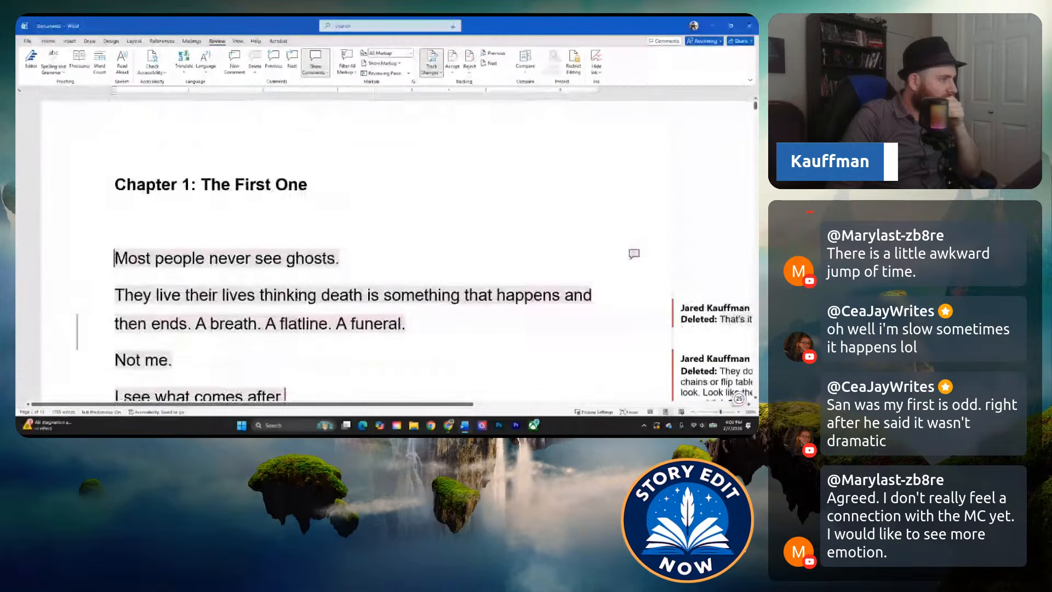
scroll(385, 170, "down", 1)
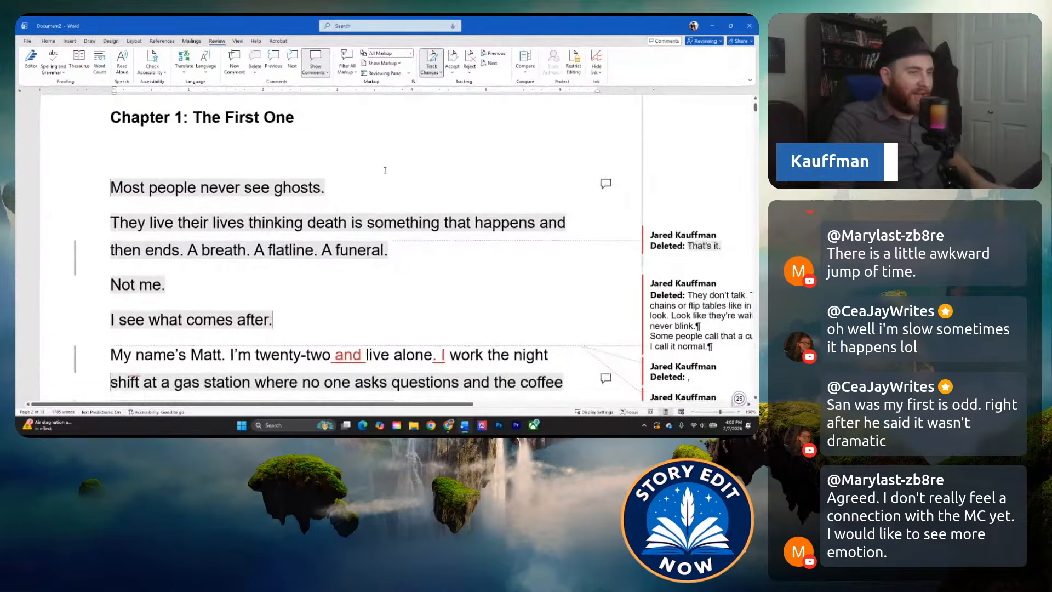
scroll(386, 170, "down", 2, "ctrl")
scroll(274, 189, "down", 3)
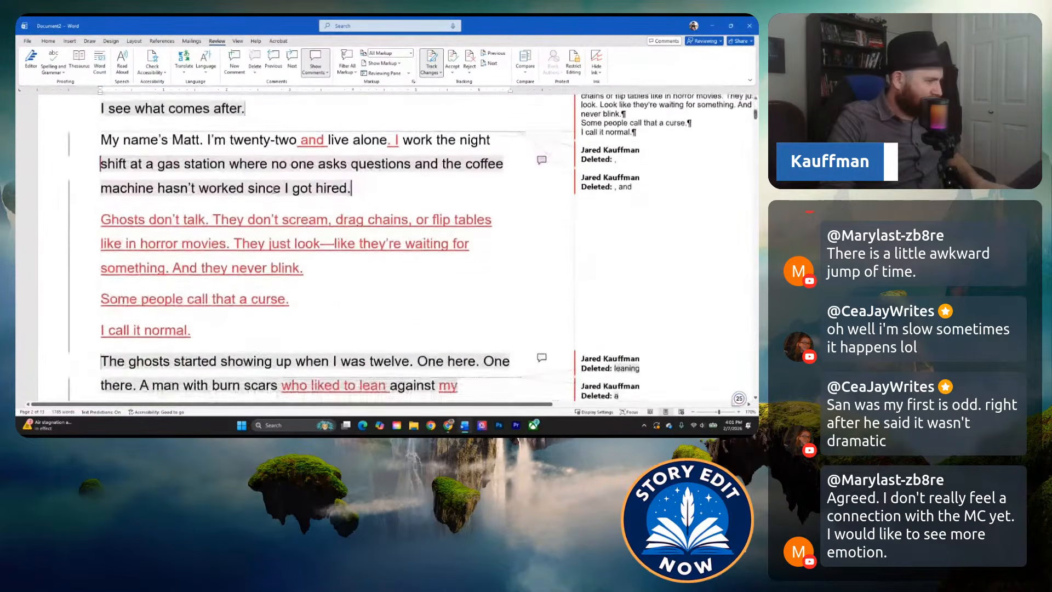
Skim from the narrator's introduction to "But lately… something's changed." and return to the start of Chapter 1.
scroll(274, 189, "down", 5)
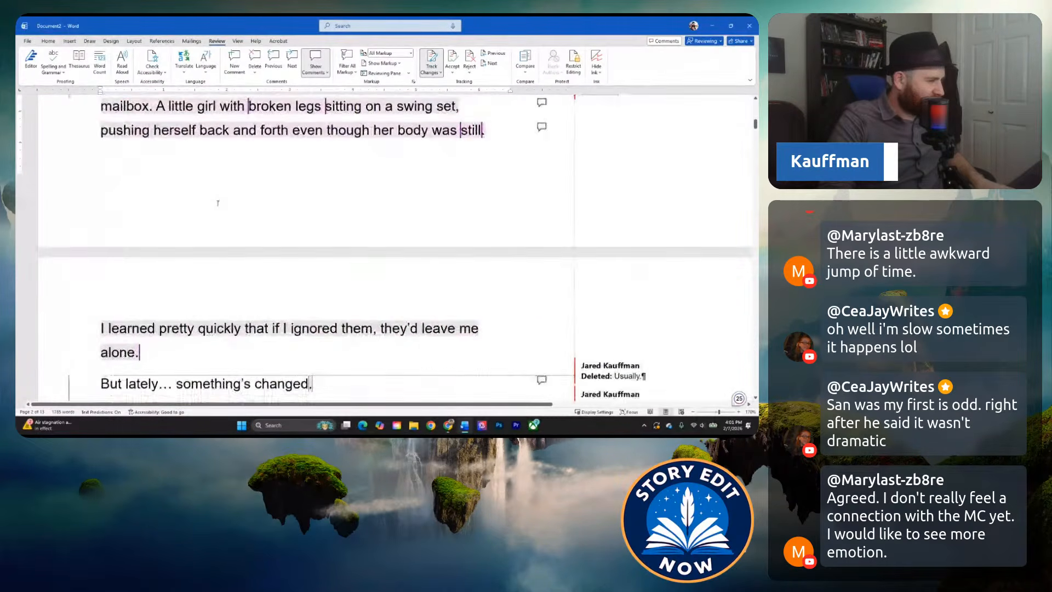
scroll(218, 203, "down", 2)
scroll(259, 253, "up", 10)
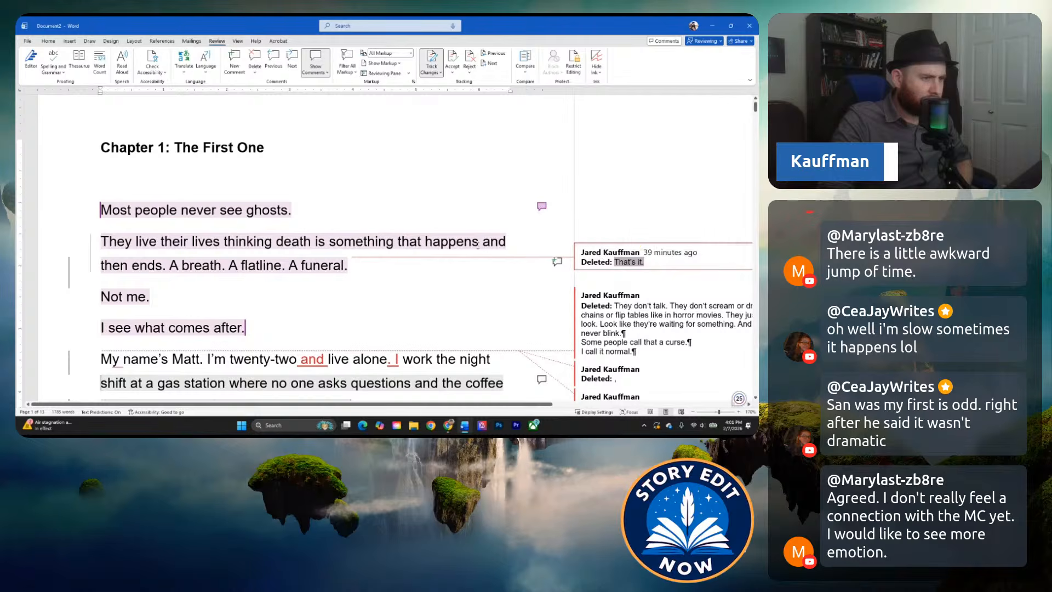
scroll(467, 254, "down", 5)
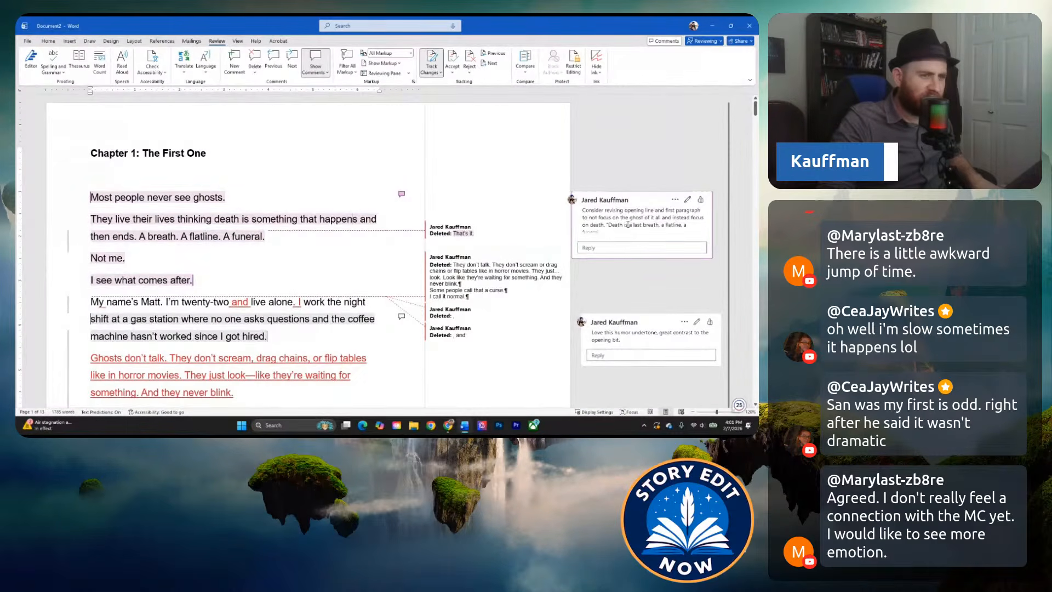
Expand and review the comment on the opening lines, highlighting its suggested "Death is a last breath, a flatline, a funeral." wording.
left_click(628, 225)
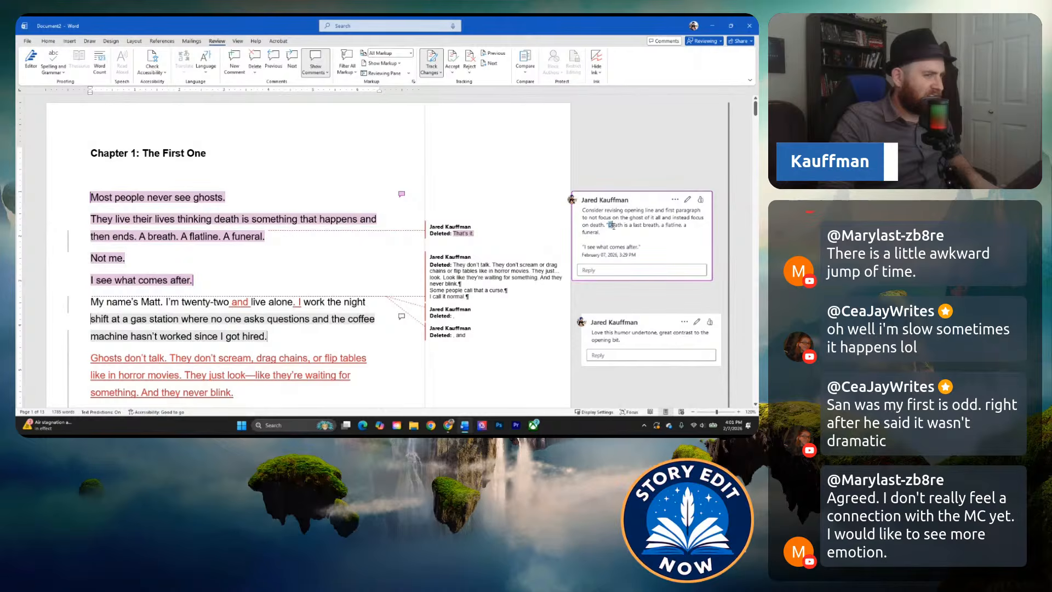
left_click_drag(611, 224, 615, 237)
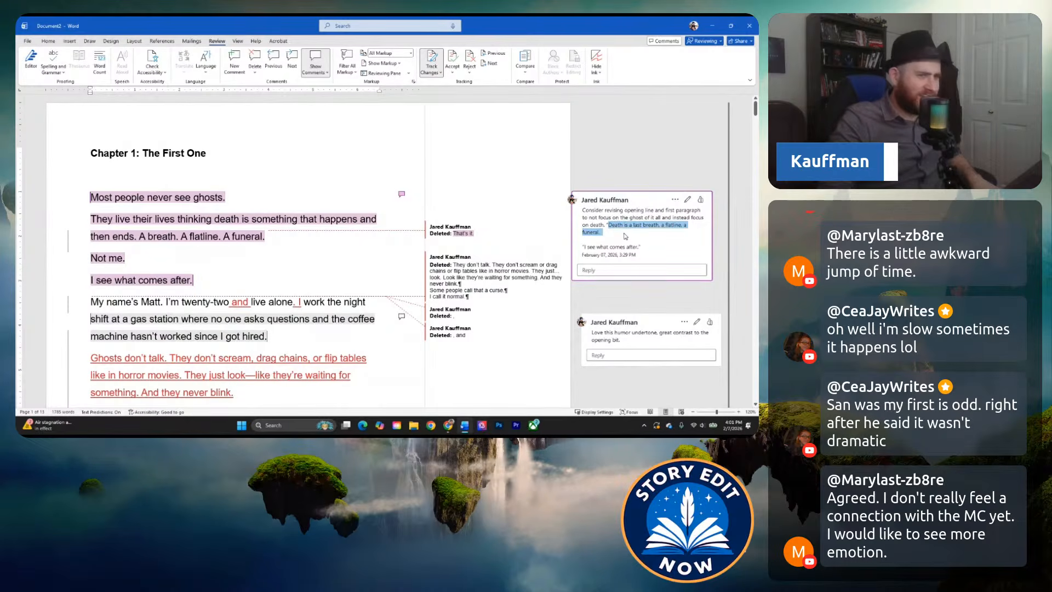
left_click(628, 225)
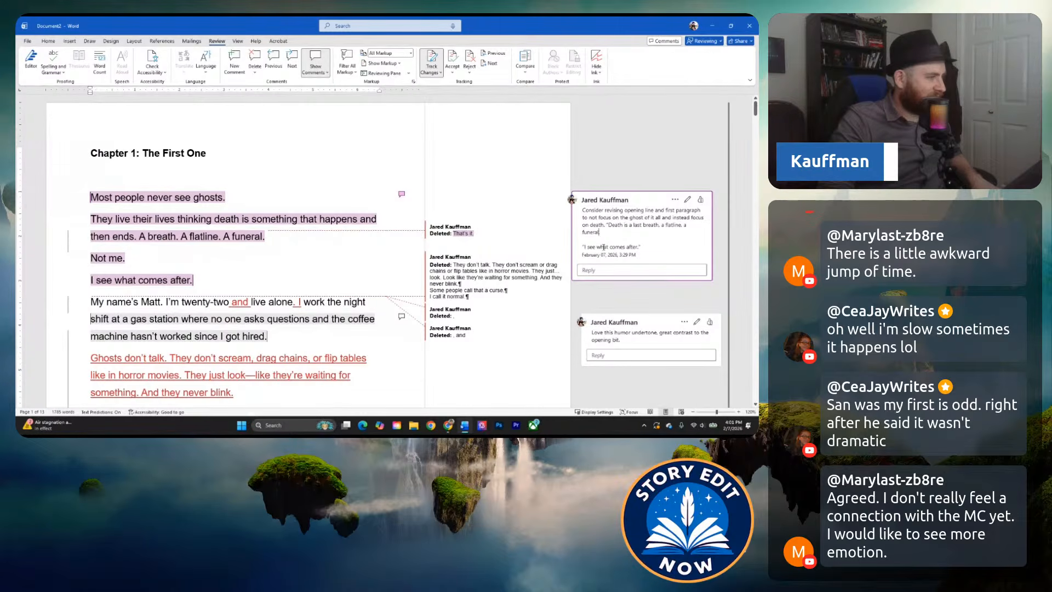
left_click(141, 301)
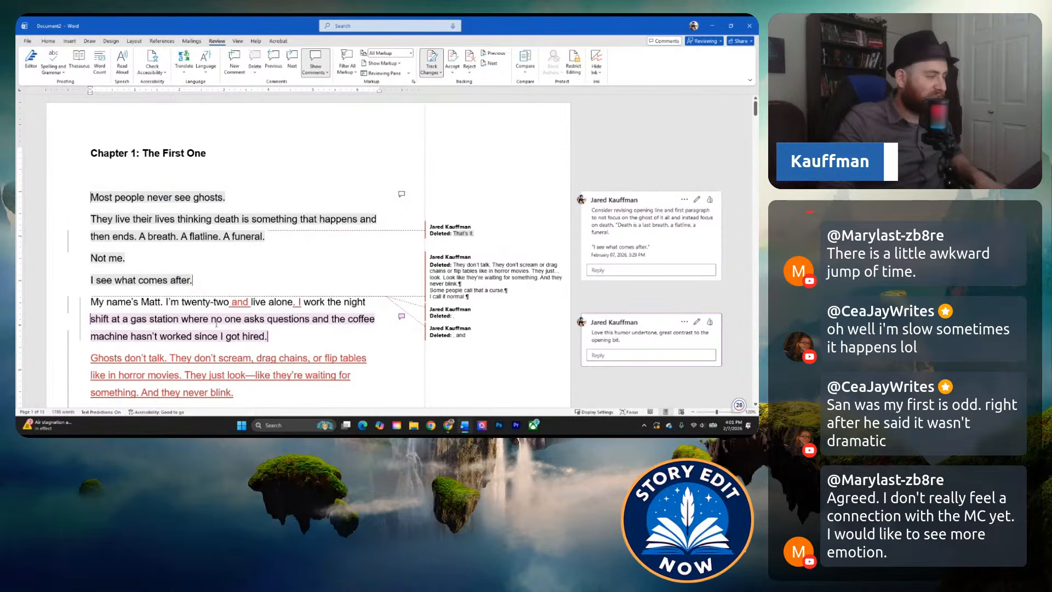
left_click(622, 217)
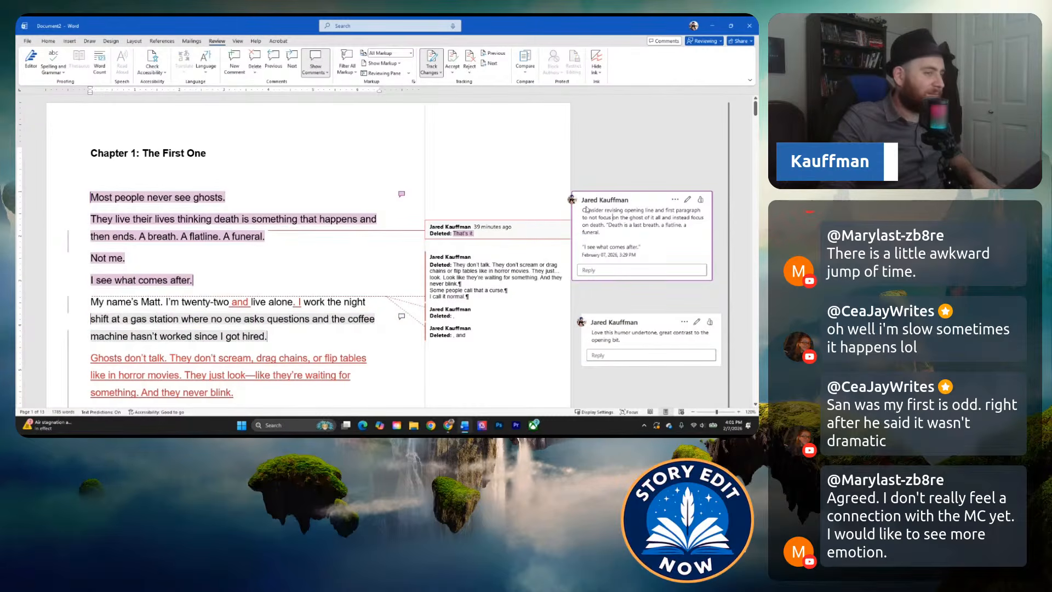
left_click_drag(584, 211, 647, 247)
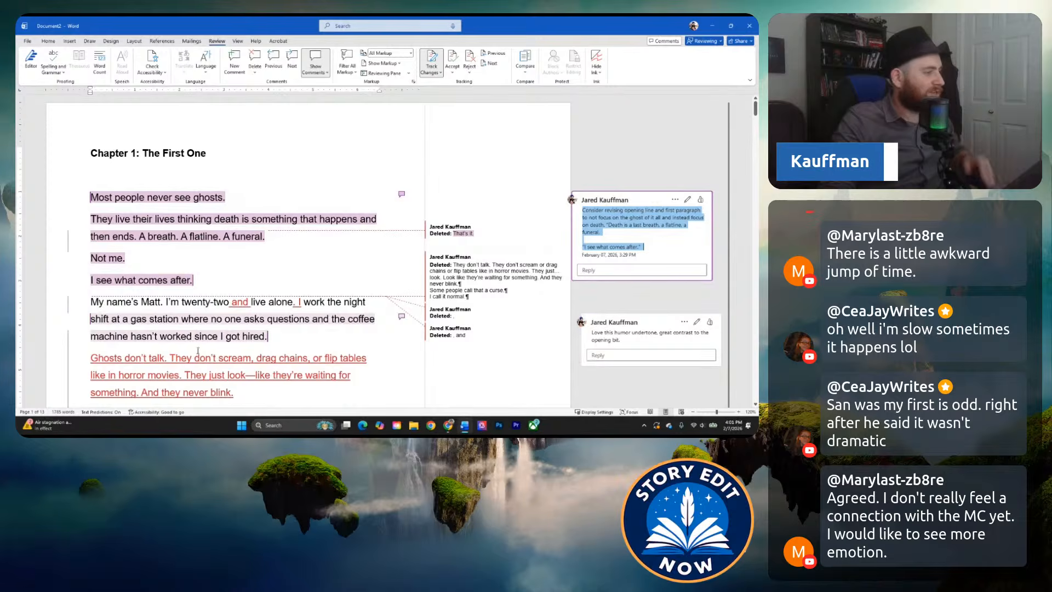
Reread the opening from "Most people never see ghosts." through the ghost description to "The ghosts started showing up when I was twelve.".
scroll(153, 295, "down", 1)
left_click(154, 279)
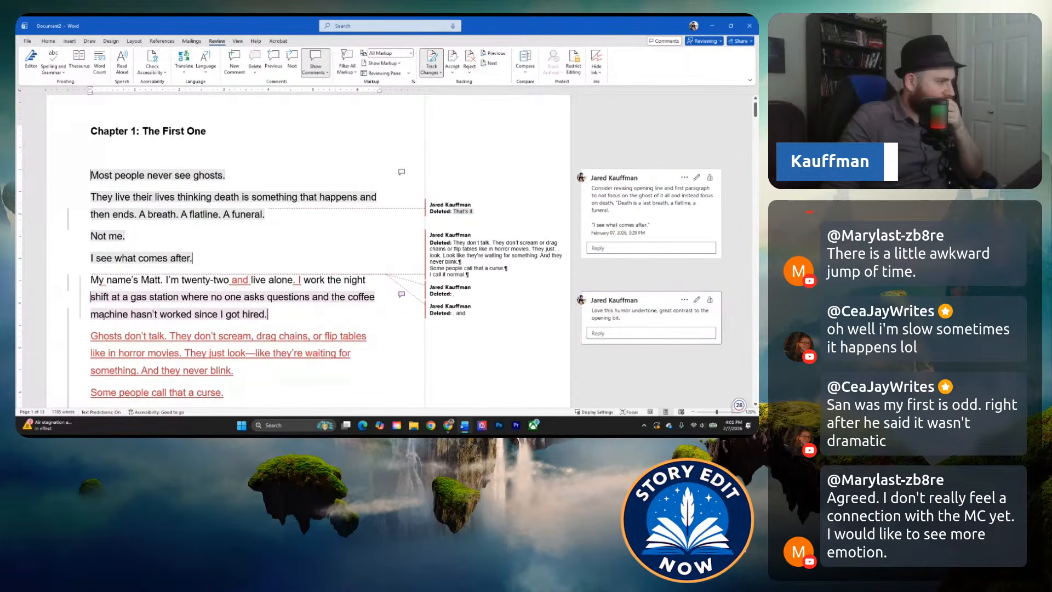
scroll(144, 290, "down", 1)
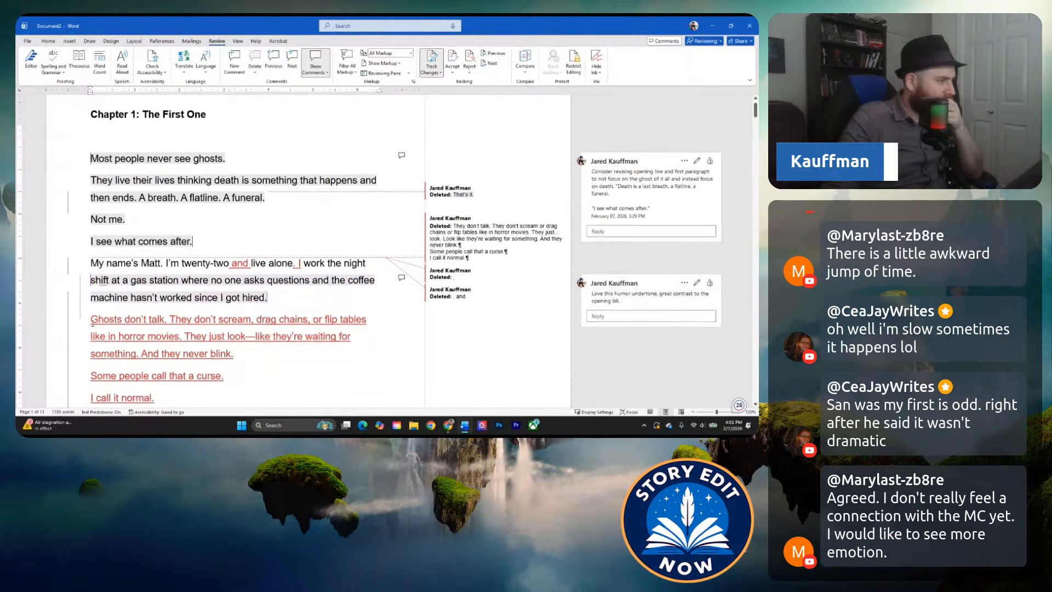
left_click(151, 314)
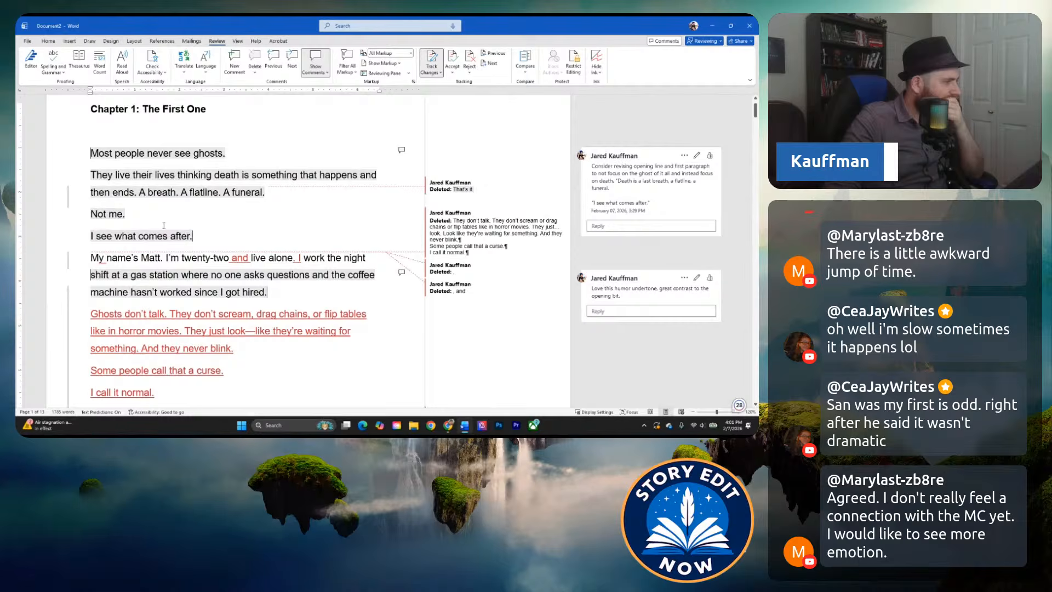
scroll(166, 284, "down", 1)
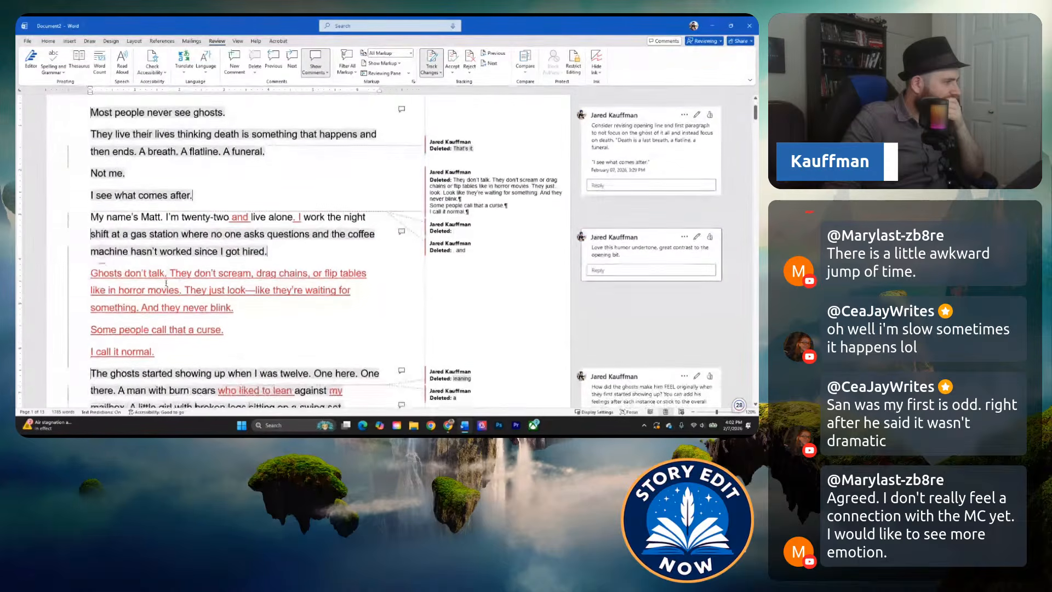
scroll(164, 255, "up", 1)
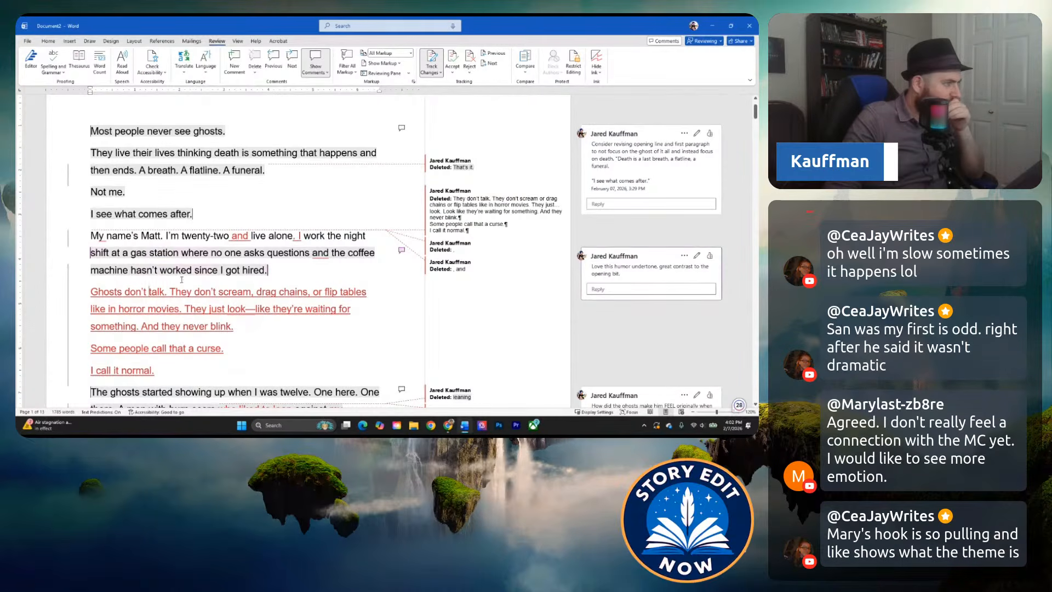
scroll(188, 270, "down", 1)
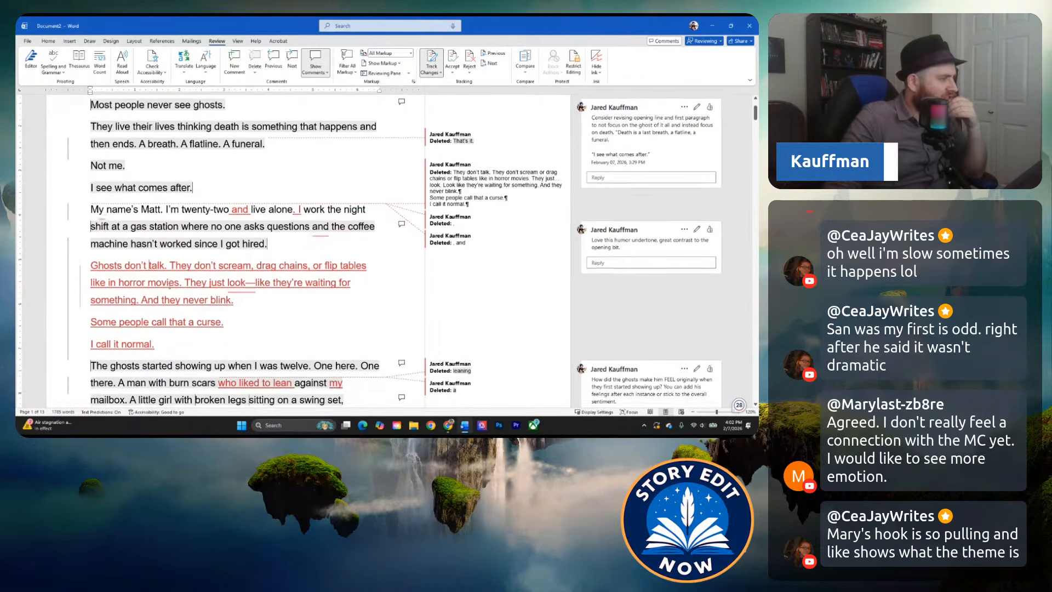
scroll(188, 270, "down", 1)
scroll(217, 160, "up", 2)
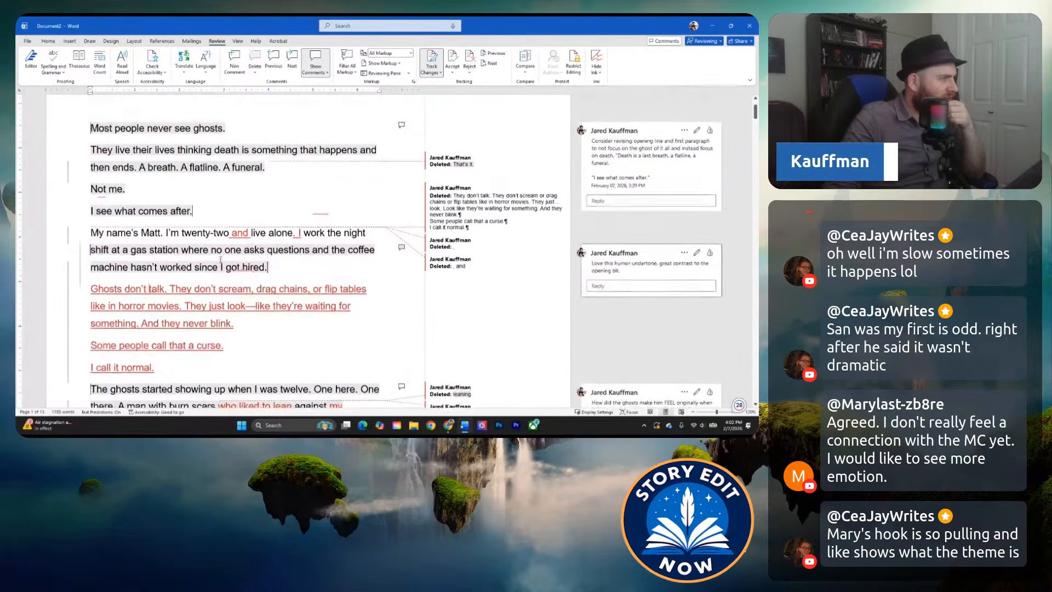
Copy the opening line "Most people never see ghosts." into its own paragraph directly after "machine hasn't worked since I got hired.".
left_click(80, 131)
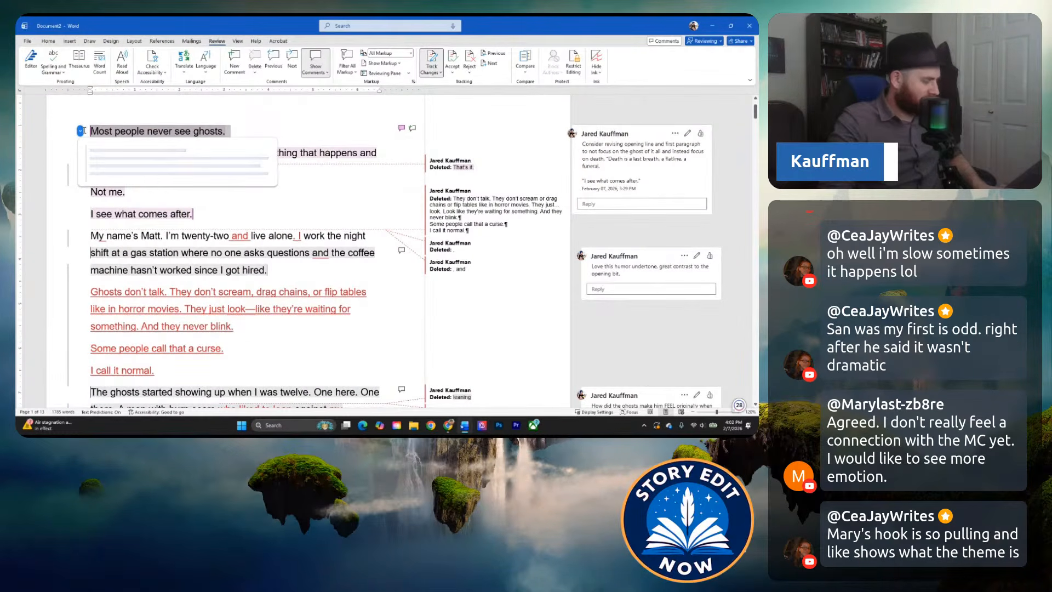
key("ctrl+c")
left_click(284, 271)
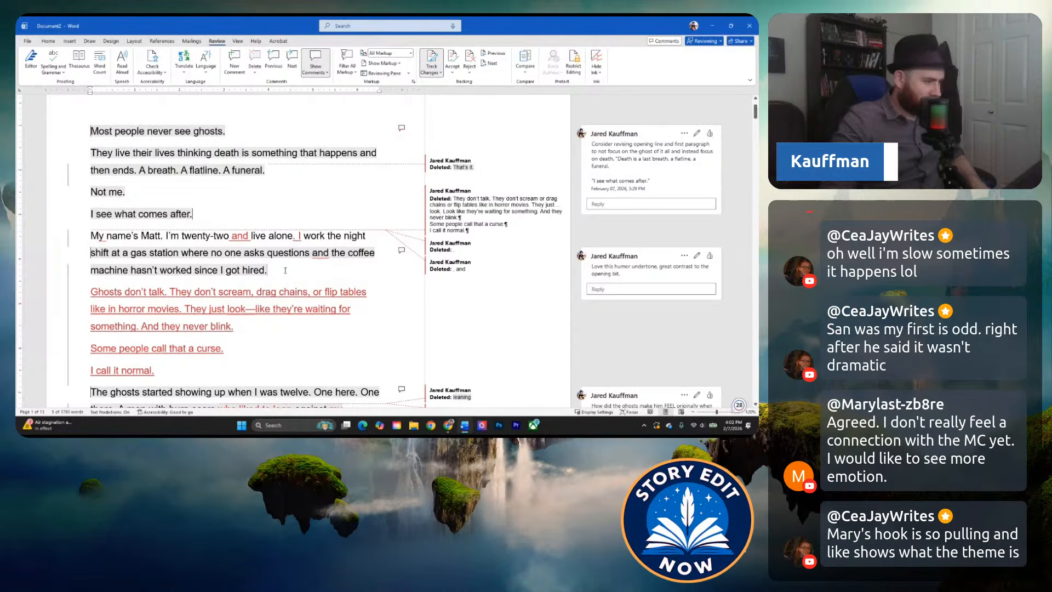
key("Return")
key("ctrl+v")
key("BackSpace")
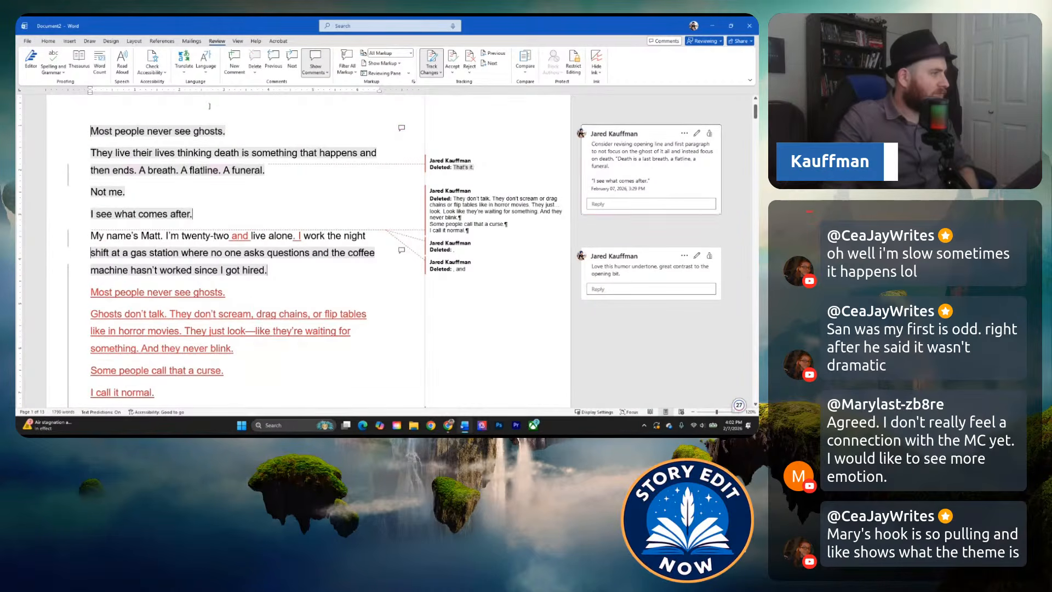
Delete the original first line "Most people never see ghosts." and check how the remaining opening reads through "I see what comes after.".
left_click(80, 130)
key("Delete")
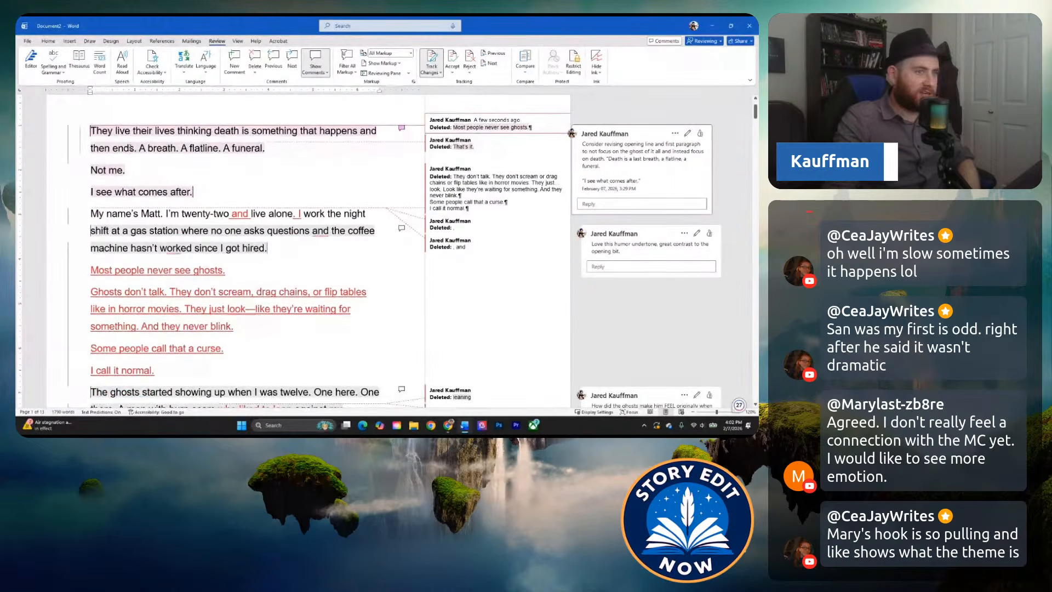
scroll(83, 169, "up", 1)
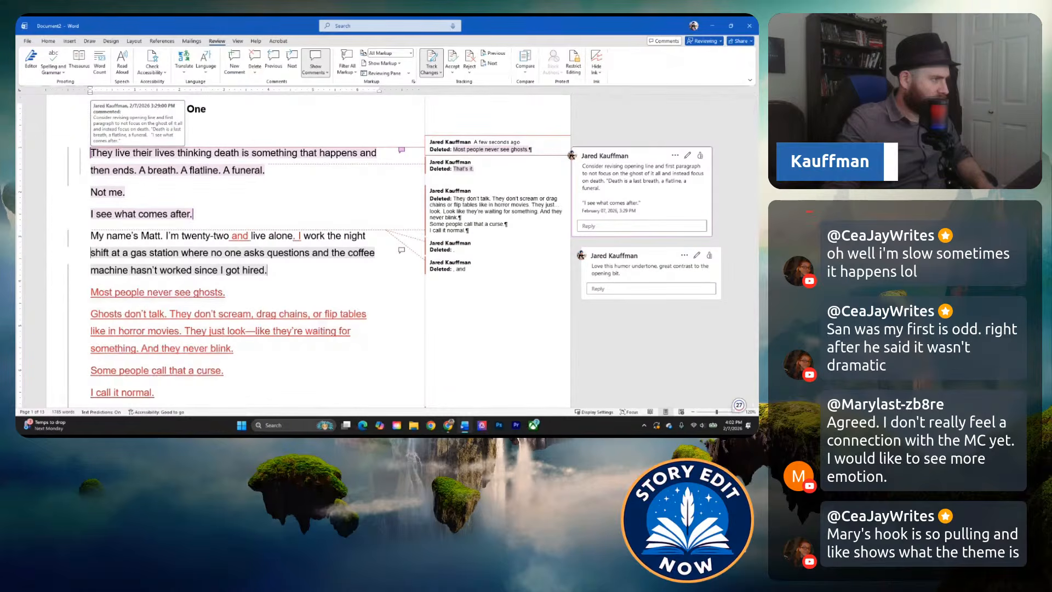
left_click(138, 172)
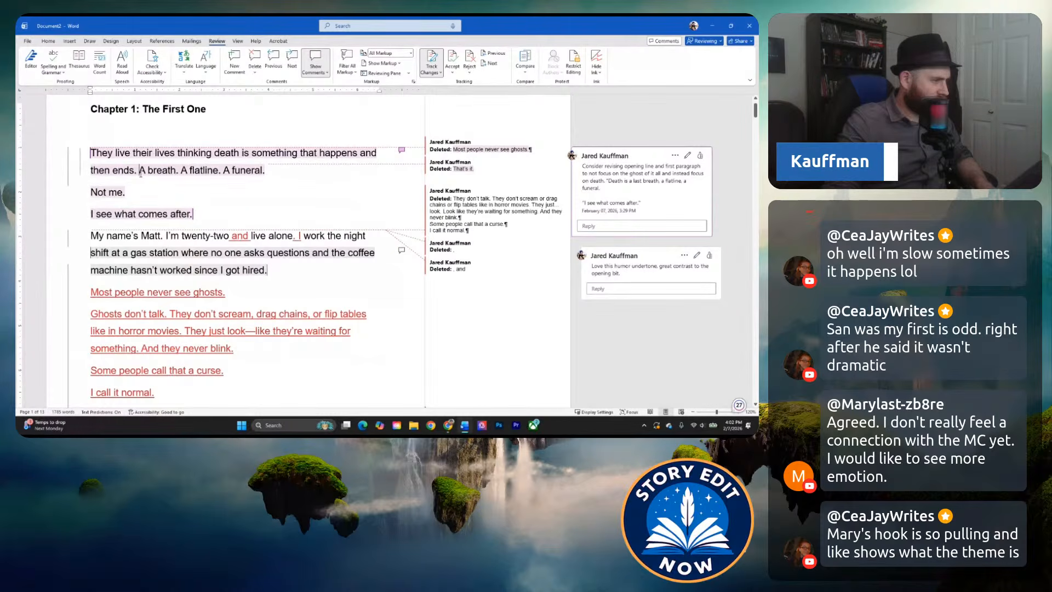
scroll(183, 306, "down", 1)
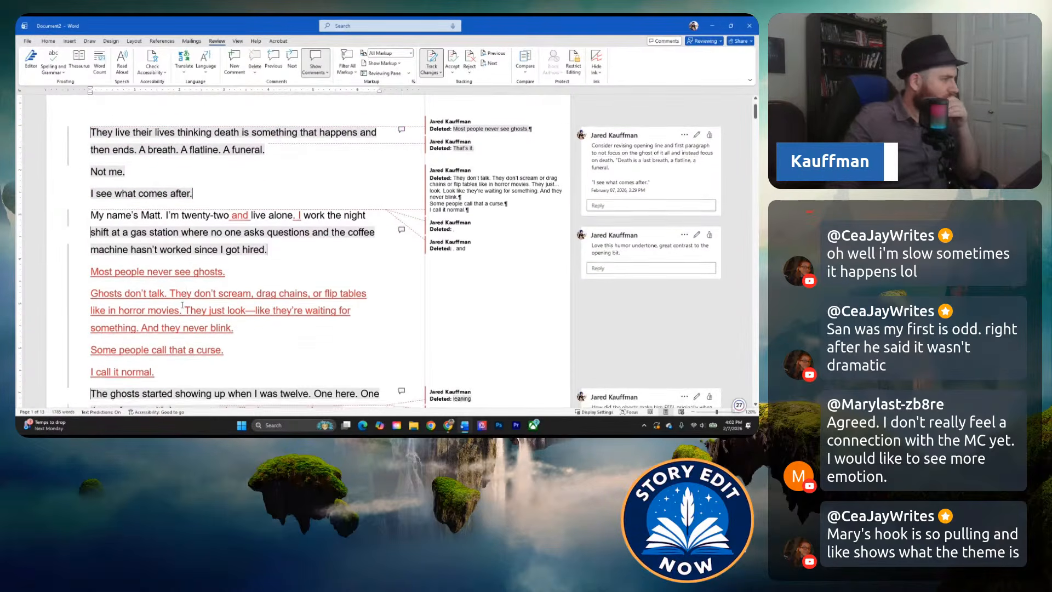
left_click_drag(194, 192, 101, 182)
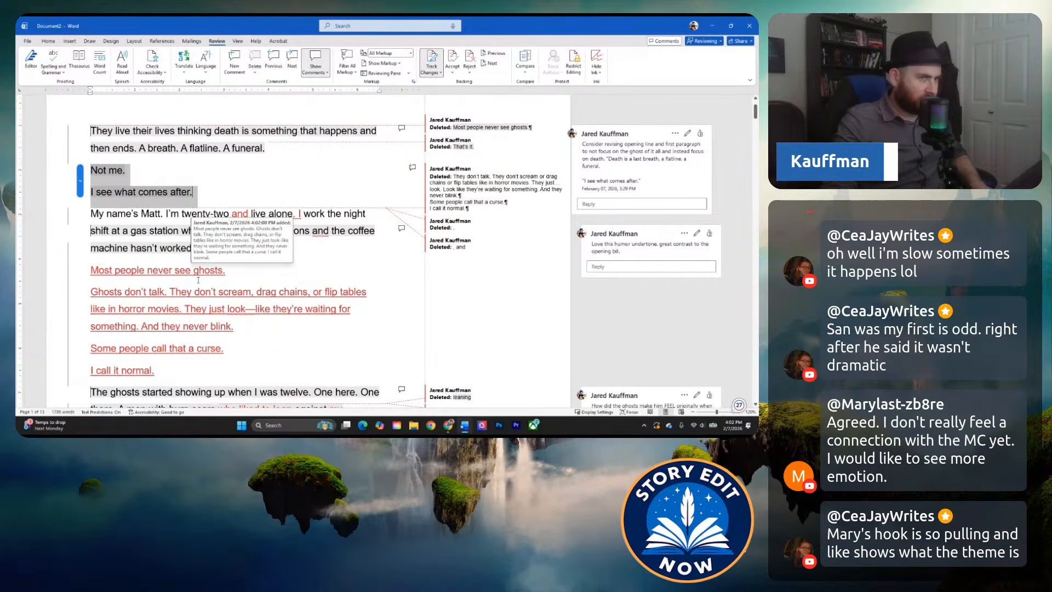
left_click(267, 248)
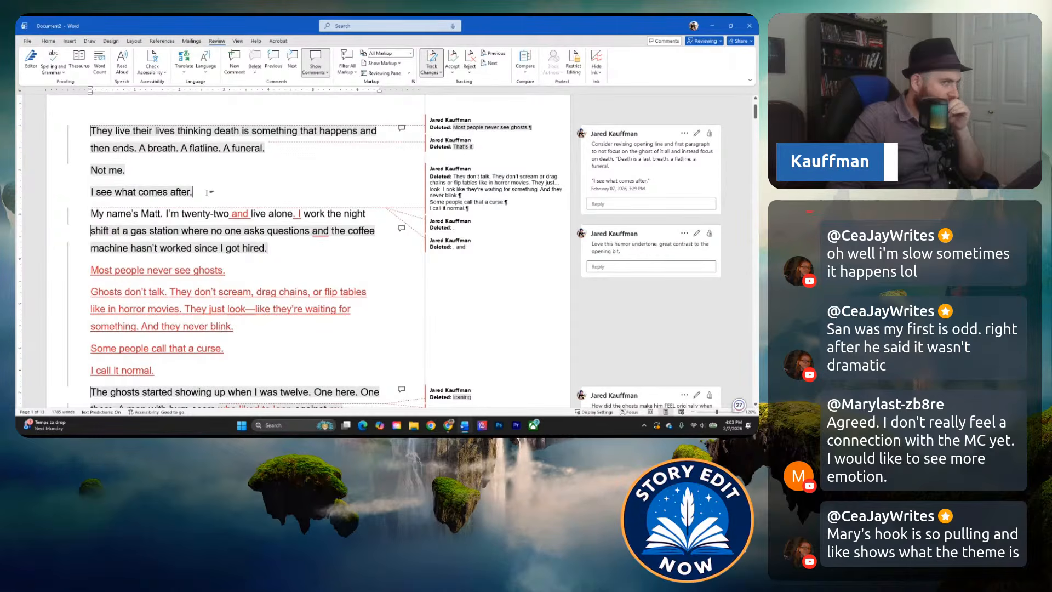
Reword "A breath." in the first paragraph as "Death is a last breath.".
left_click(139, 149)
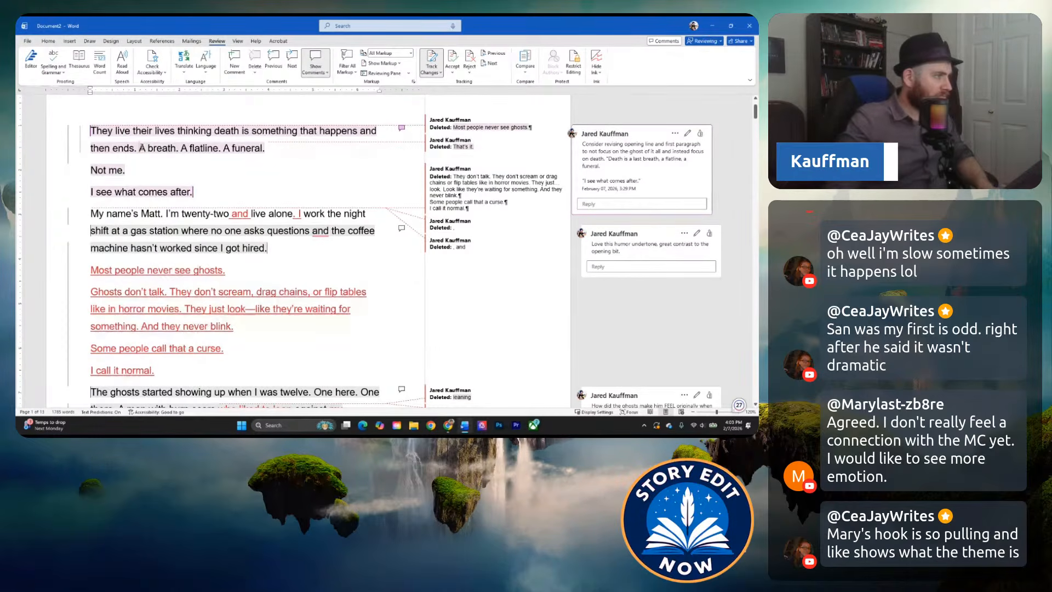
type("Death is a")
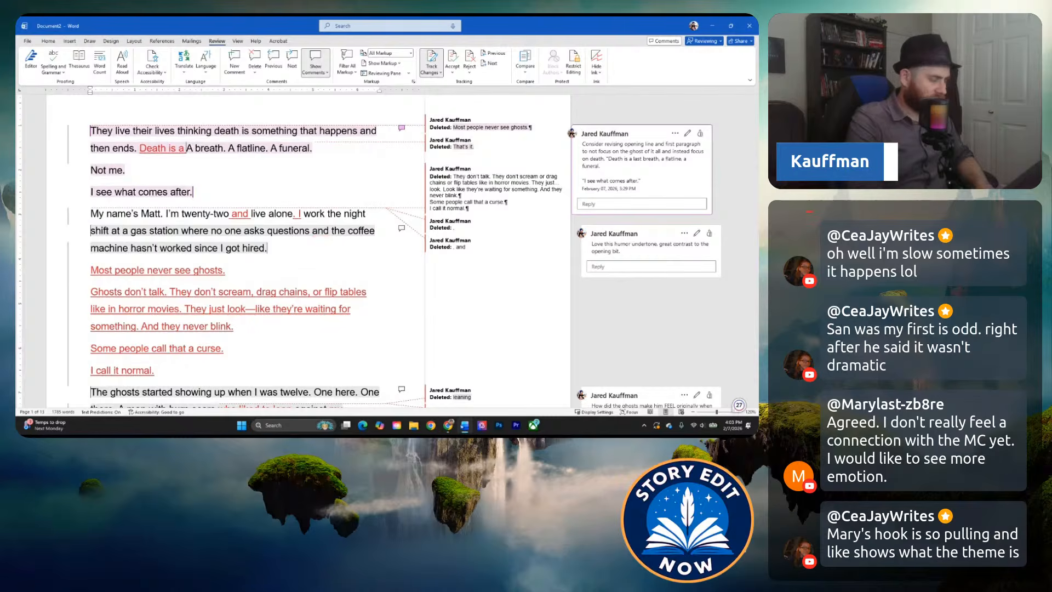
key("Delete")
type("las")
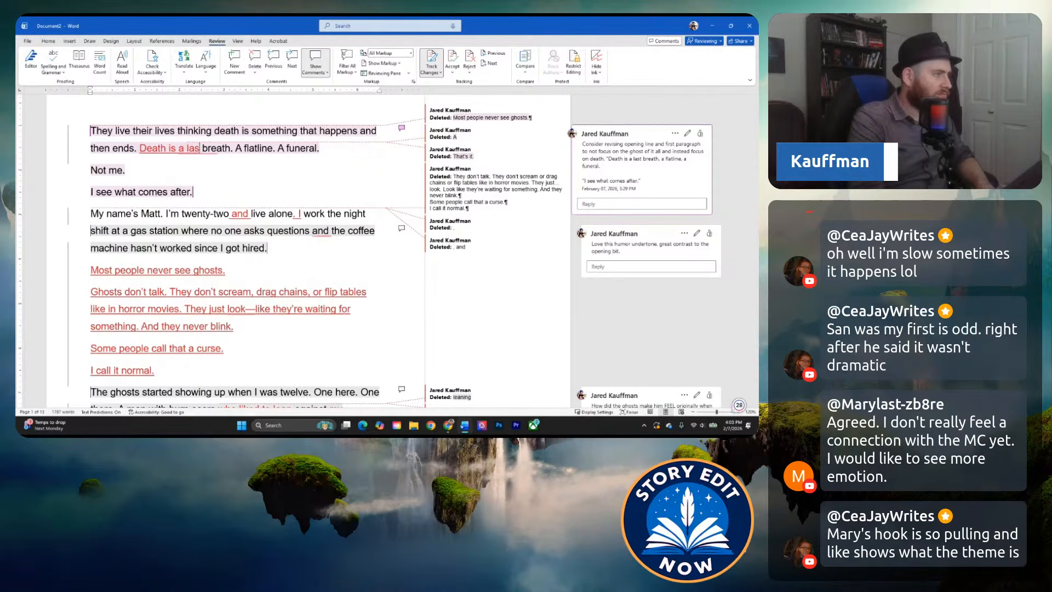
type("t")
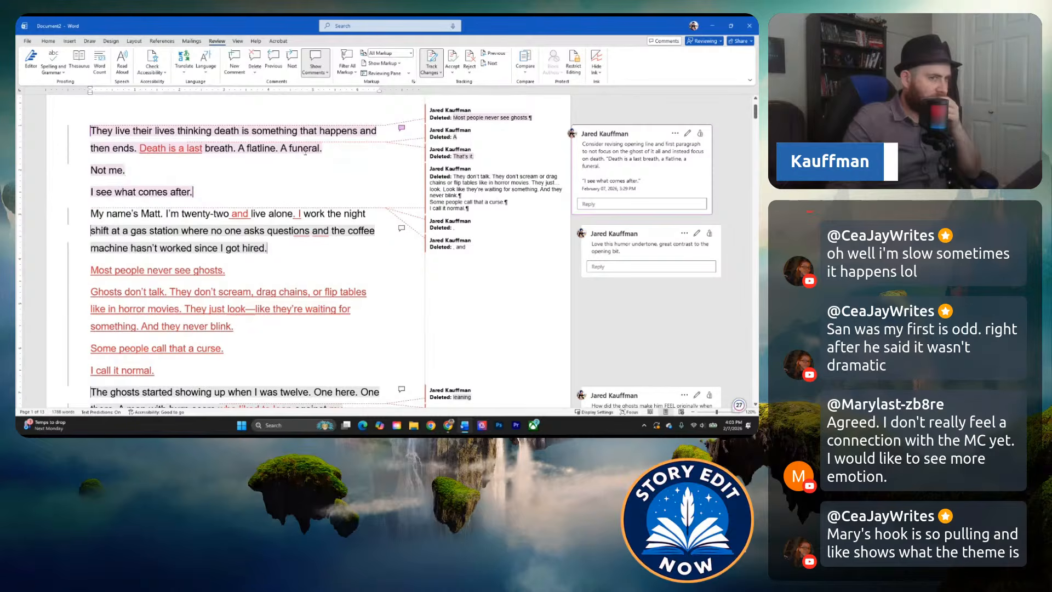
left_click(283, 157)
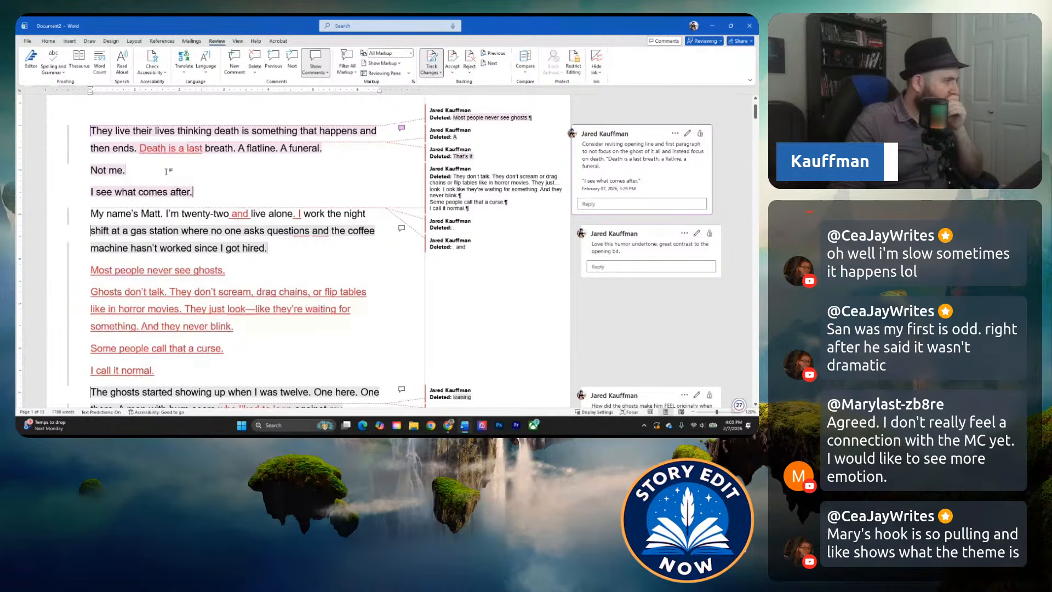
Undo the "Death is a last" rewording and the deletion of the original opening line.
key("ctrl+z")
key("ctrl+z")
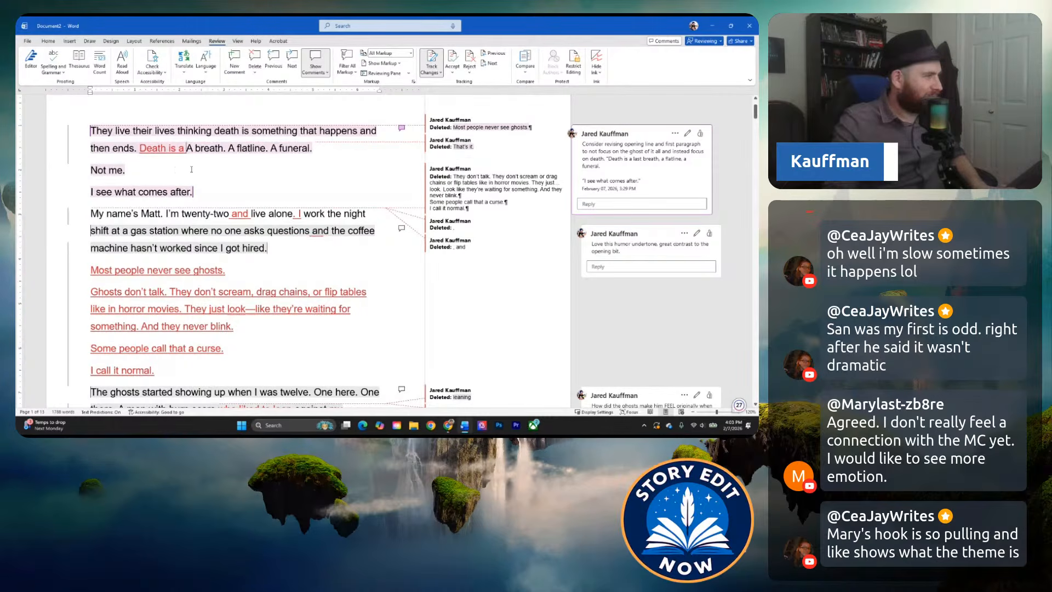
key("ctrl+z")
key("ctrl+z")
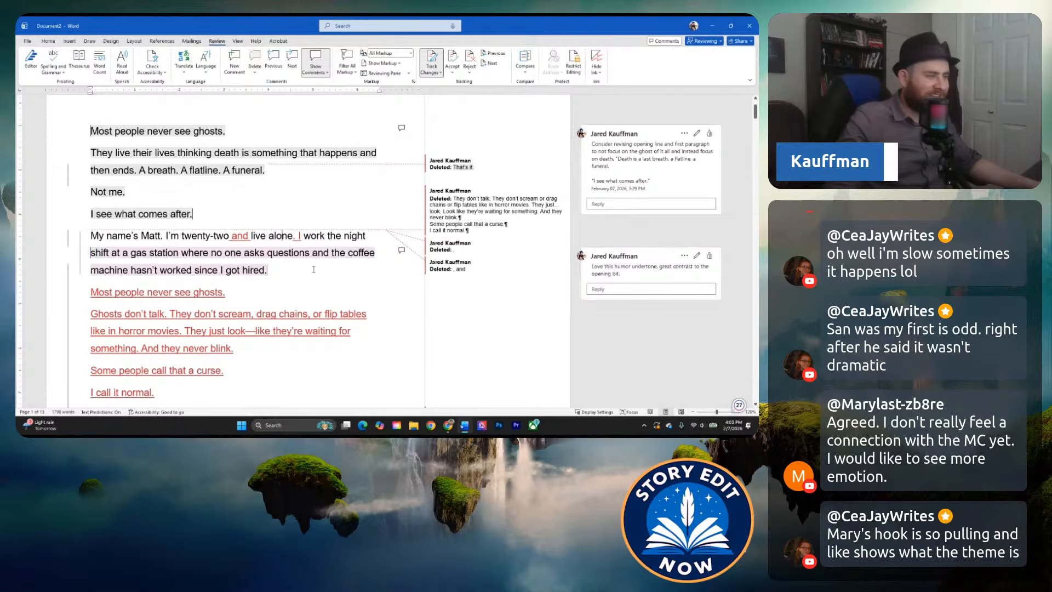
Reread the reordered opening from "My name's Matt" through the first ghost sightings to "But lately… something's changed.".
scroll(298, 271, "down", 2)
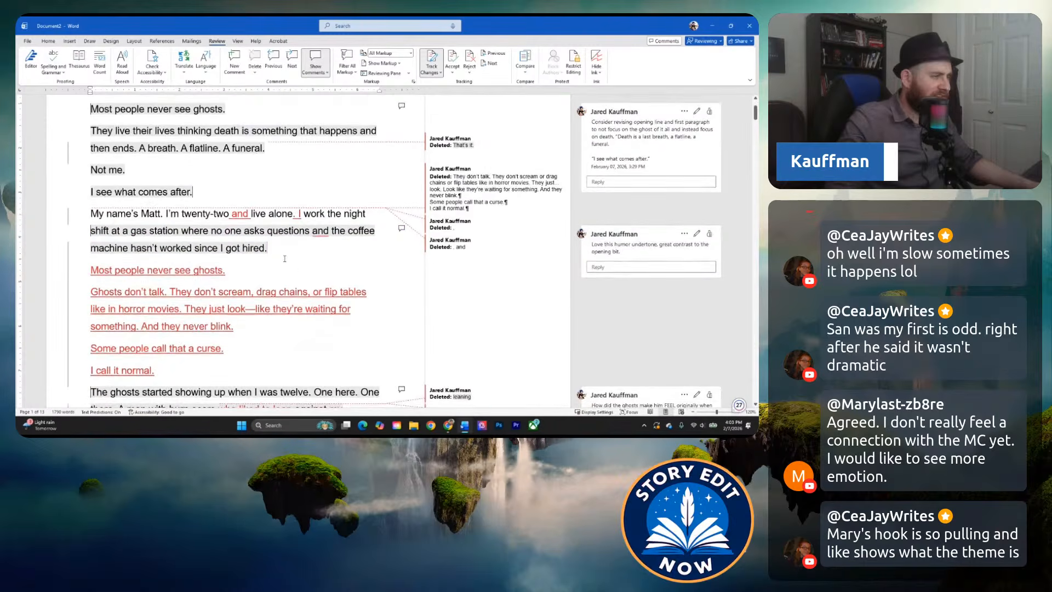
left_click(284, 249)
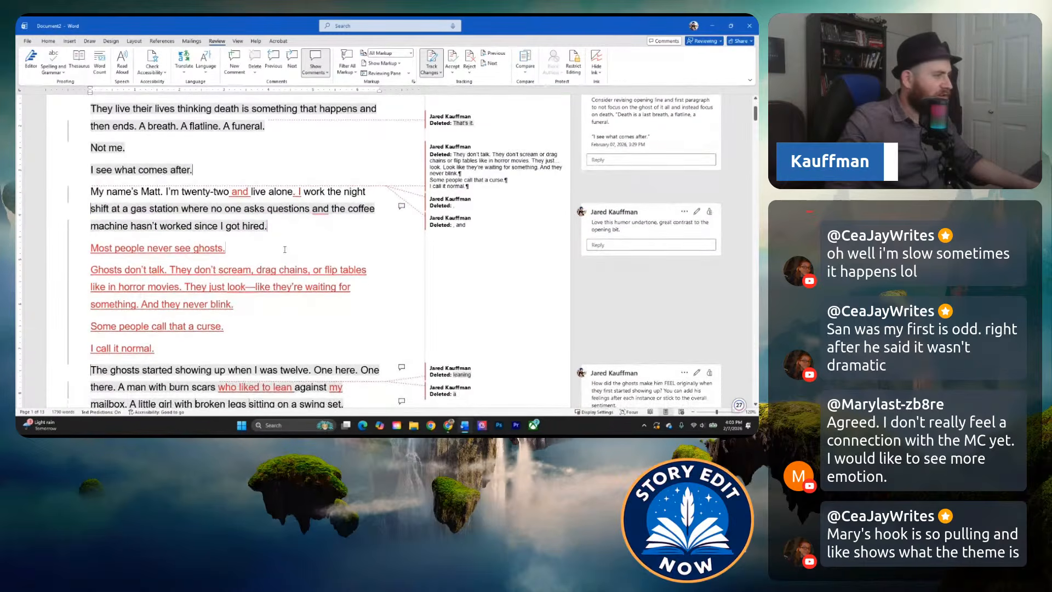
left_click(248, 257)
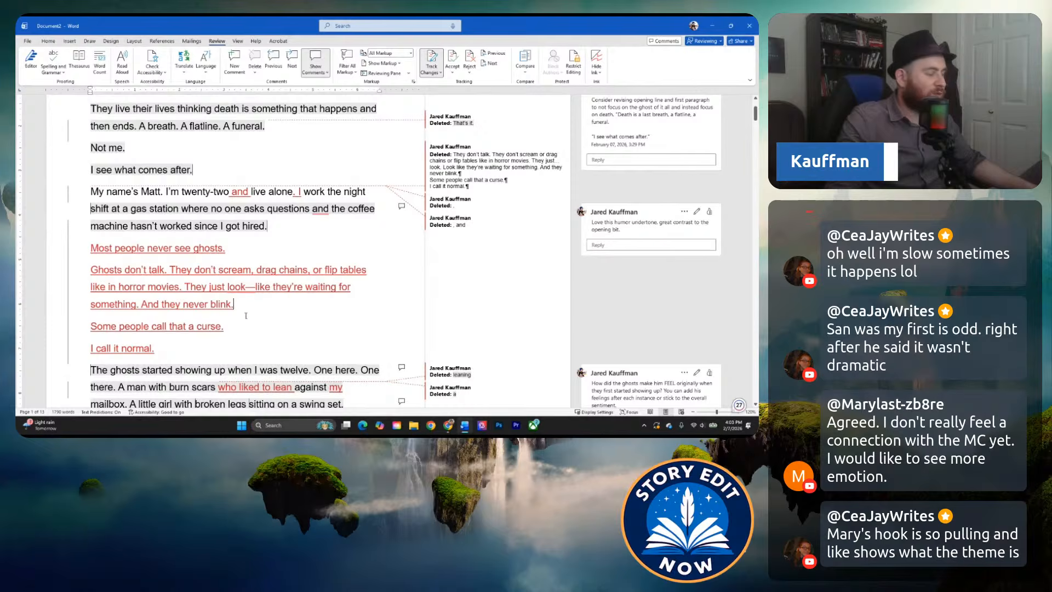
scroll(250, 325, "down", 1)
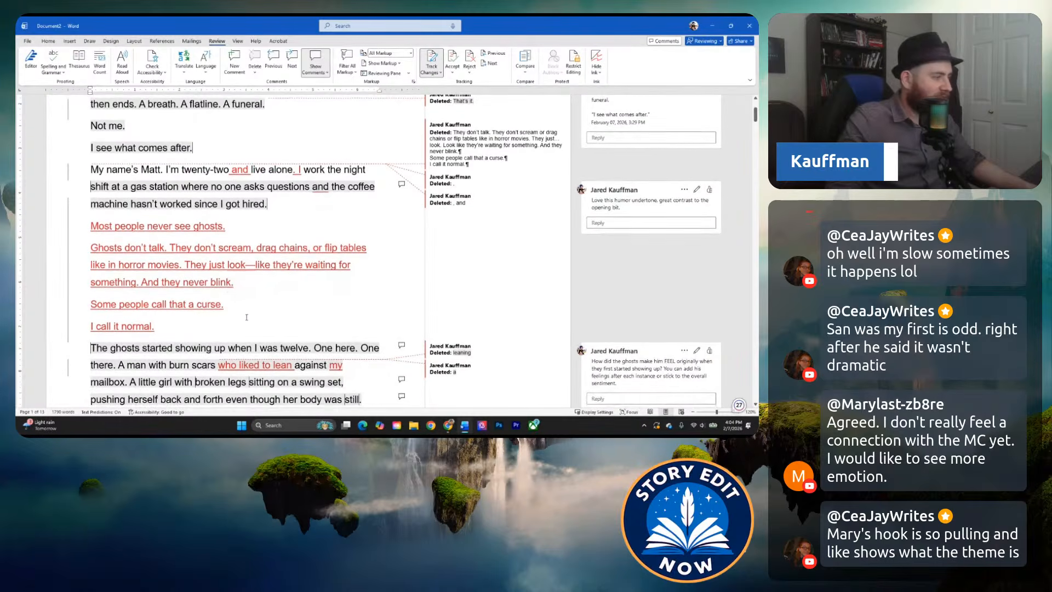
scroll(259, 328, "down", 1)
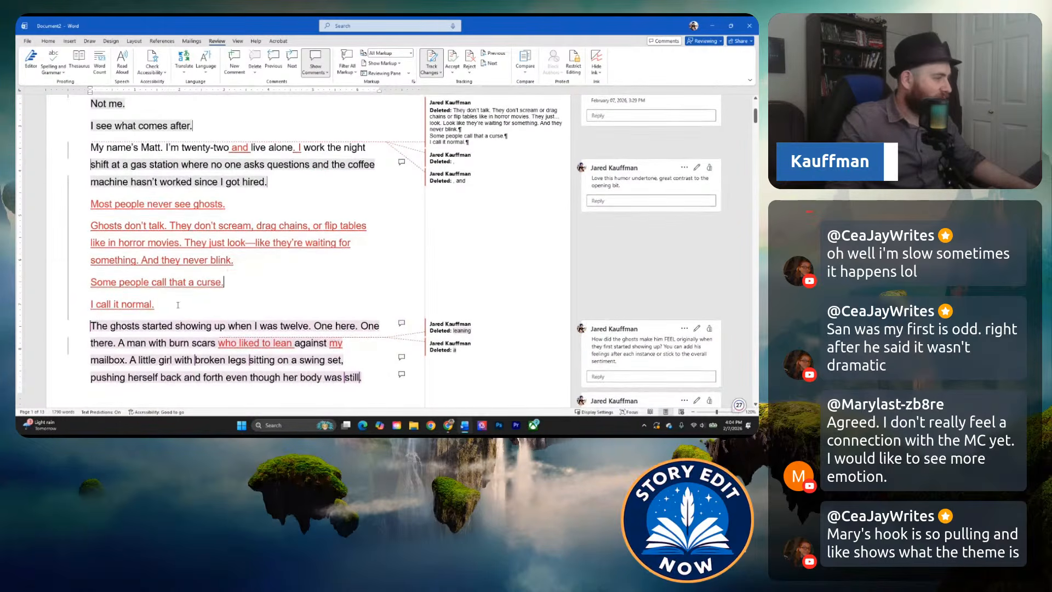
scroll(181, 301, "down", 1)
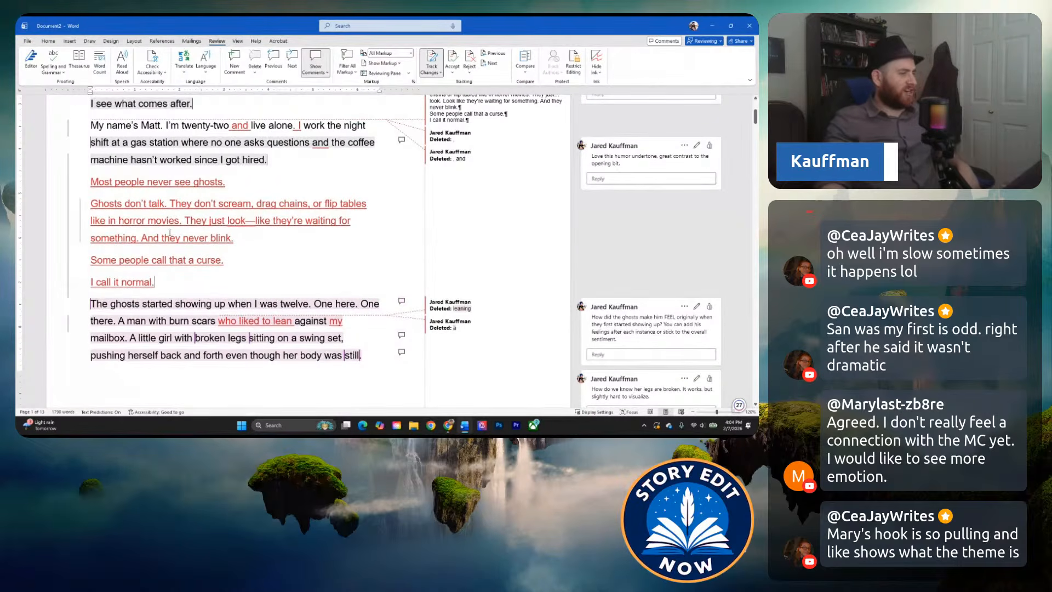
mouse_move(170, 233)
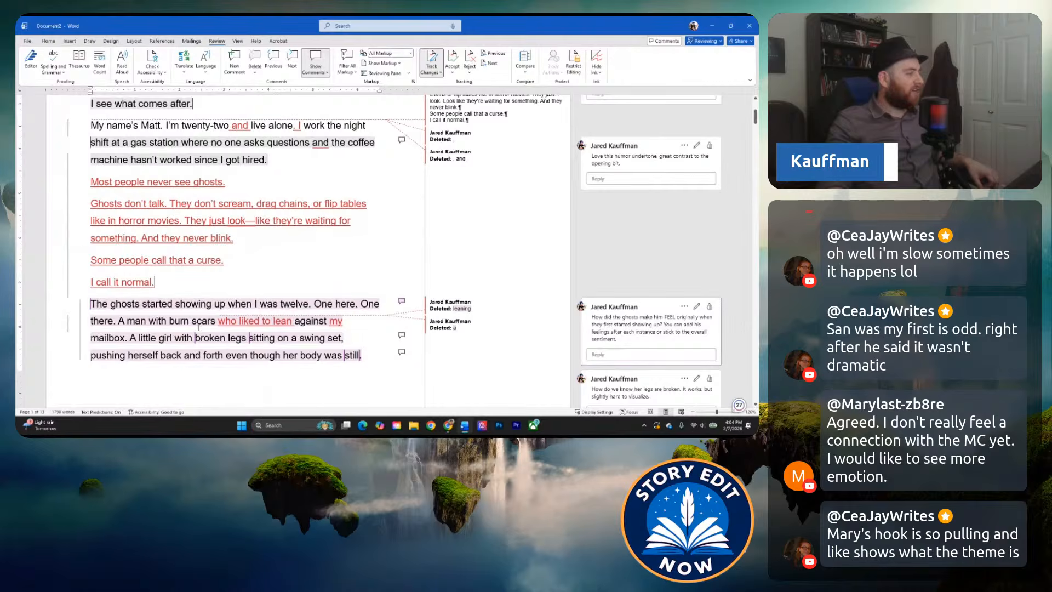
left_click(325, 341)
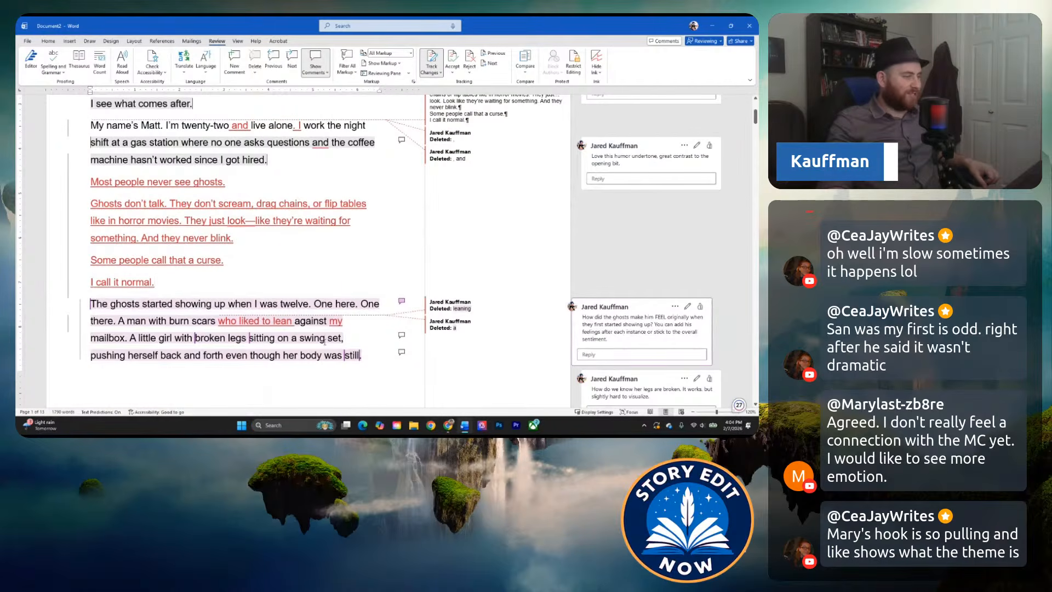
scroll(256, 295, "down", 4)
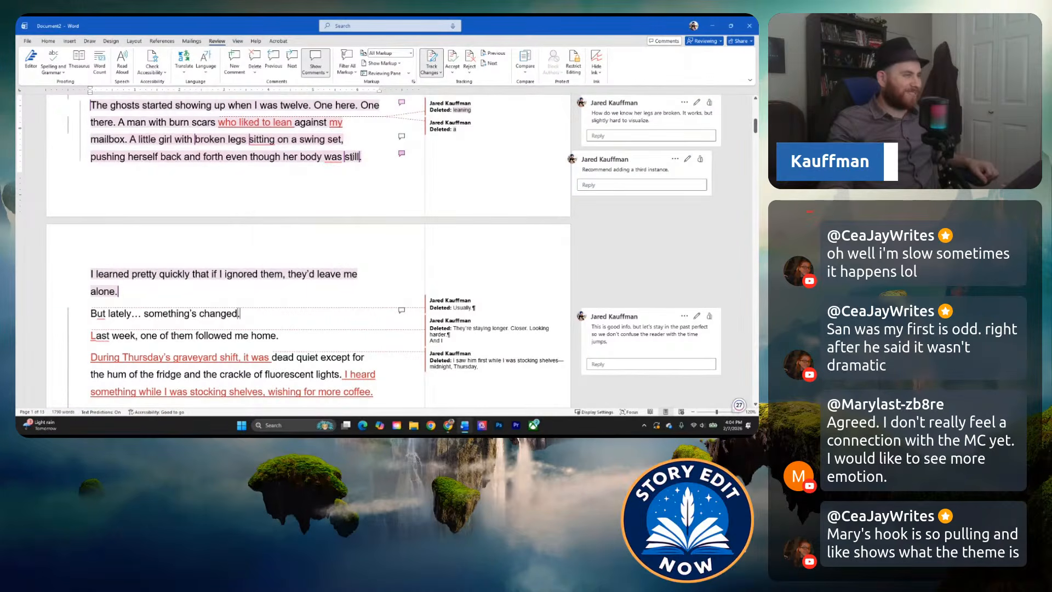
left_click(282, 157)
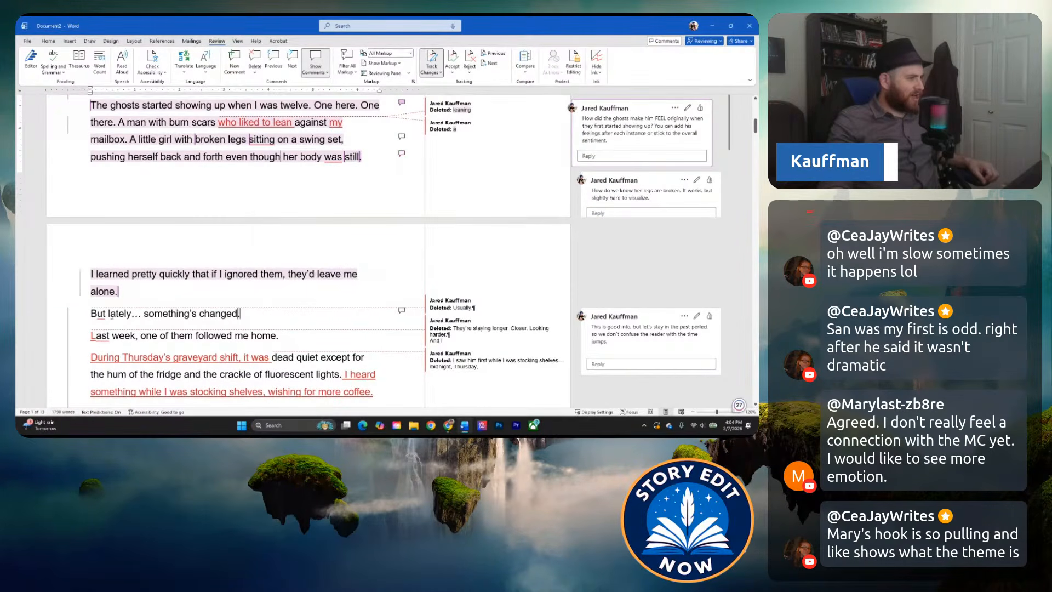
left_click(125, 314)
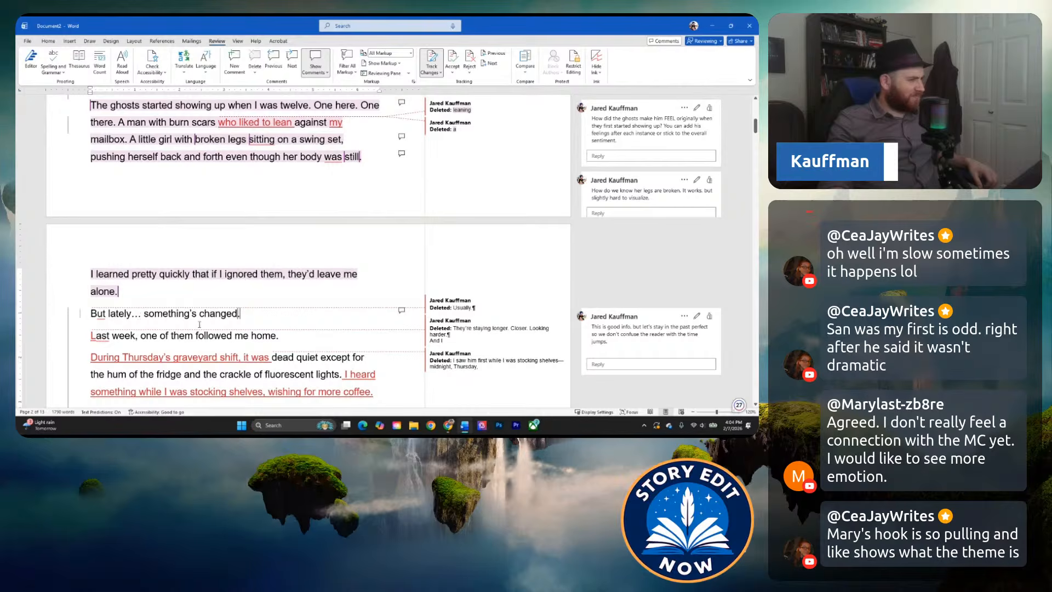
Delete the sentence "It hit the ground with a dull thud." after "I dropped the box I was holding.".
scroll(255, 319, "down", 3)
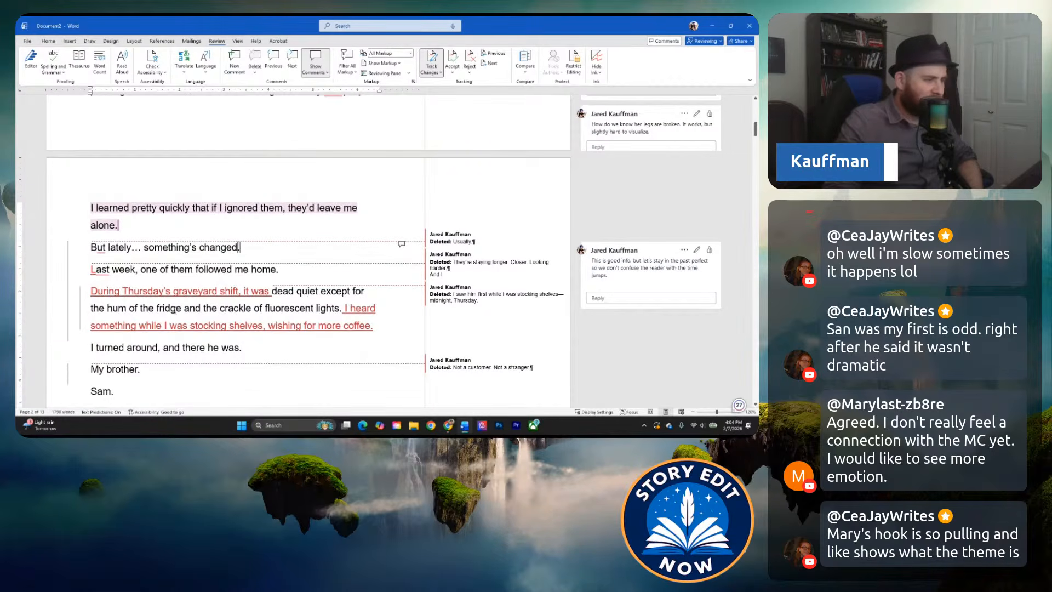
scroll(181, 325, "down", 1)
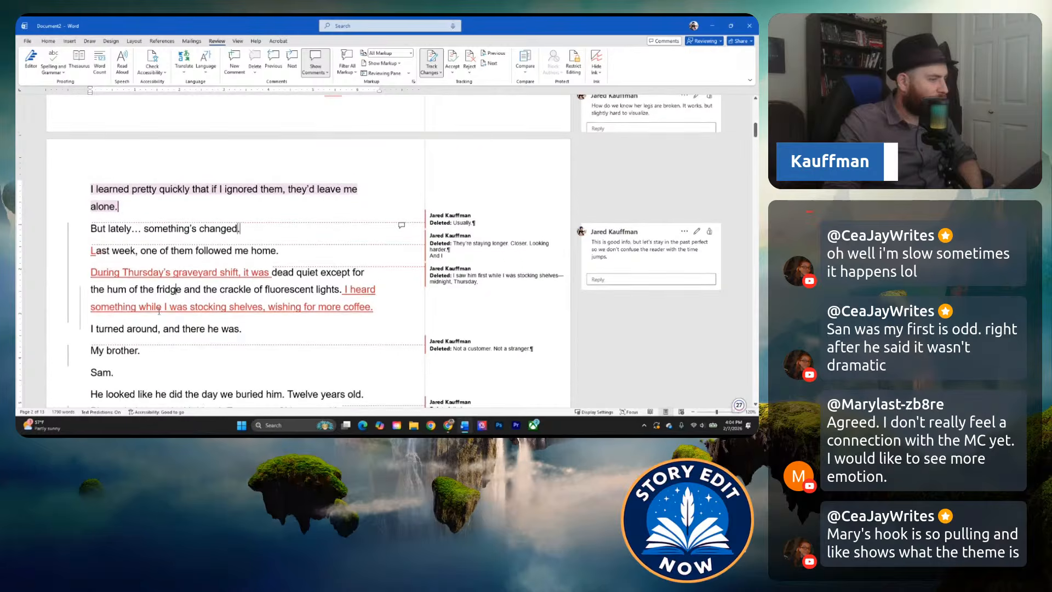
left_click(180, 325)
scroll(163, 314, "down", 1)
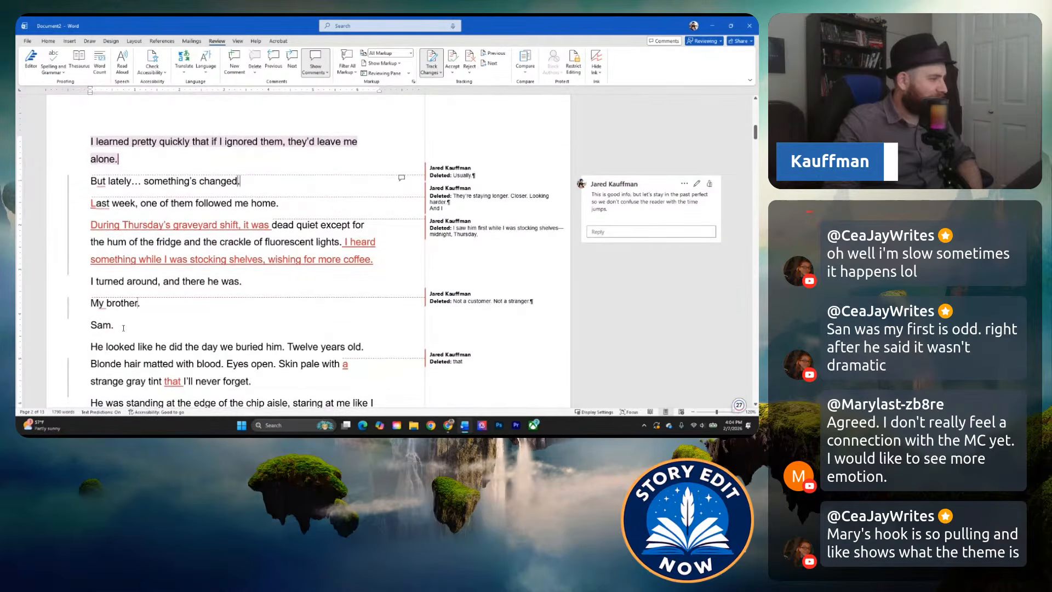
scroll(124, 328, "down", 3)
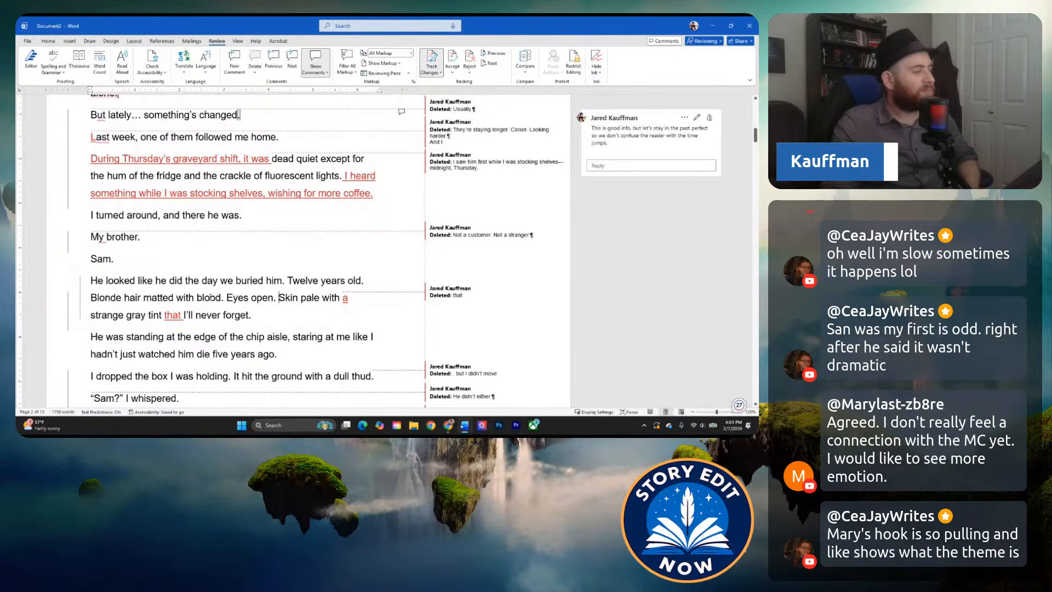
scroll(182, 304, "down", 1)
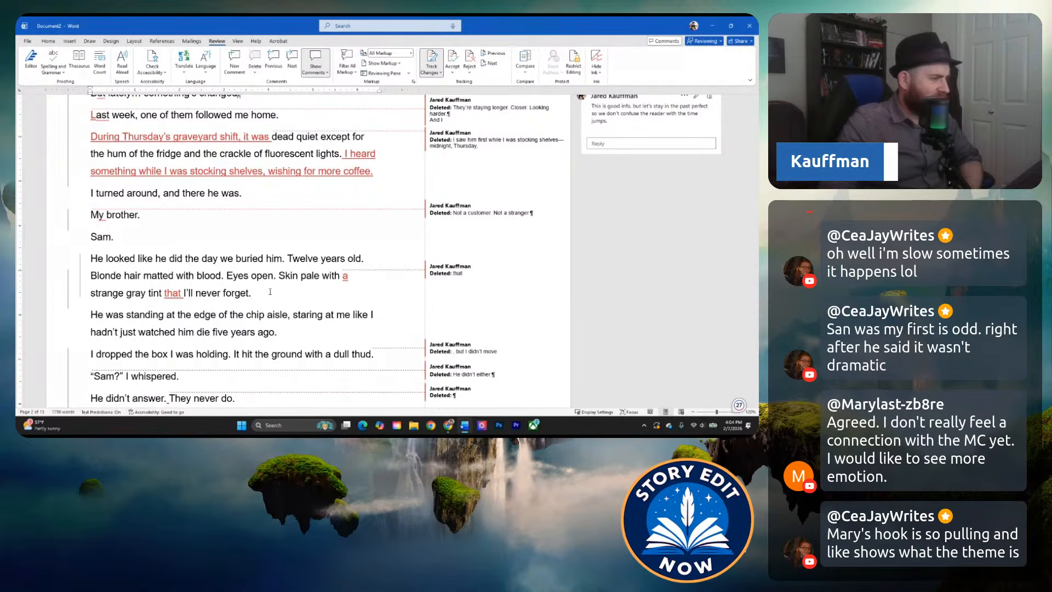
scroll(279, 299, "down", 2)
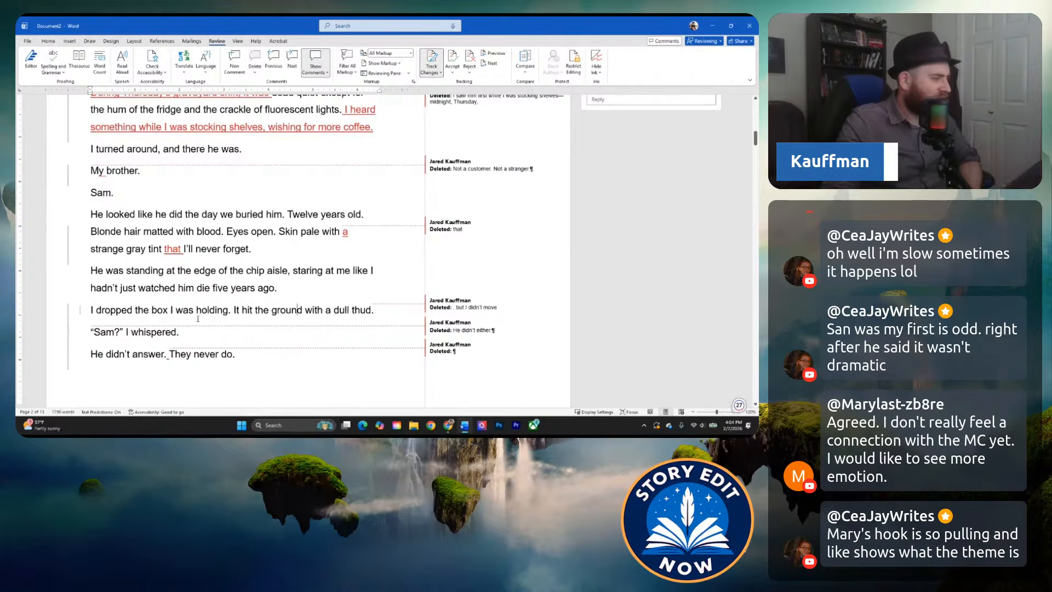
scroll(198, 318, "down", 1)
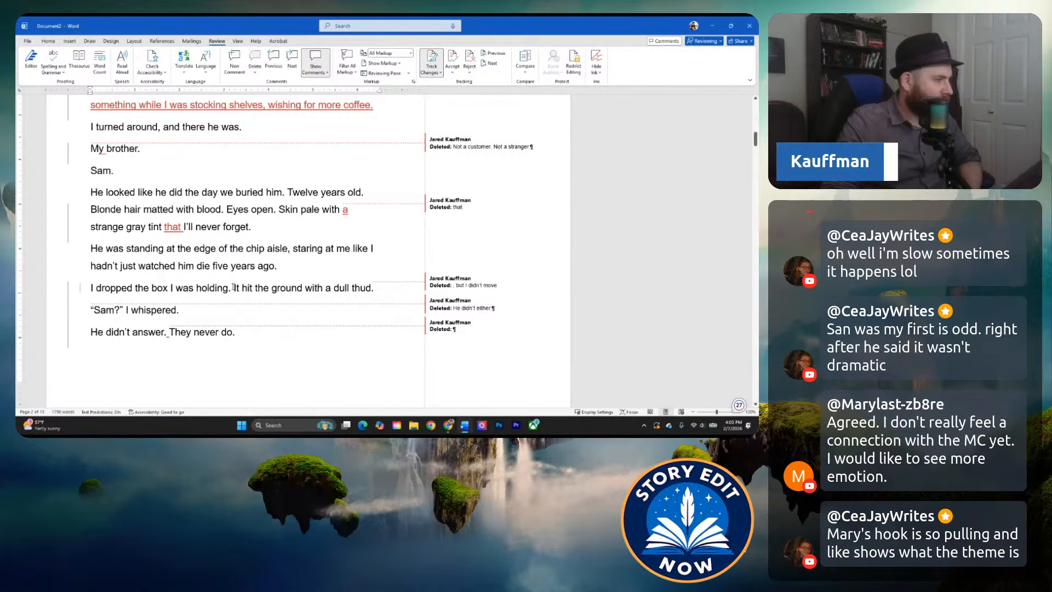
left_click_drag(241, 287, 408, 285)
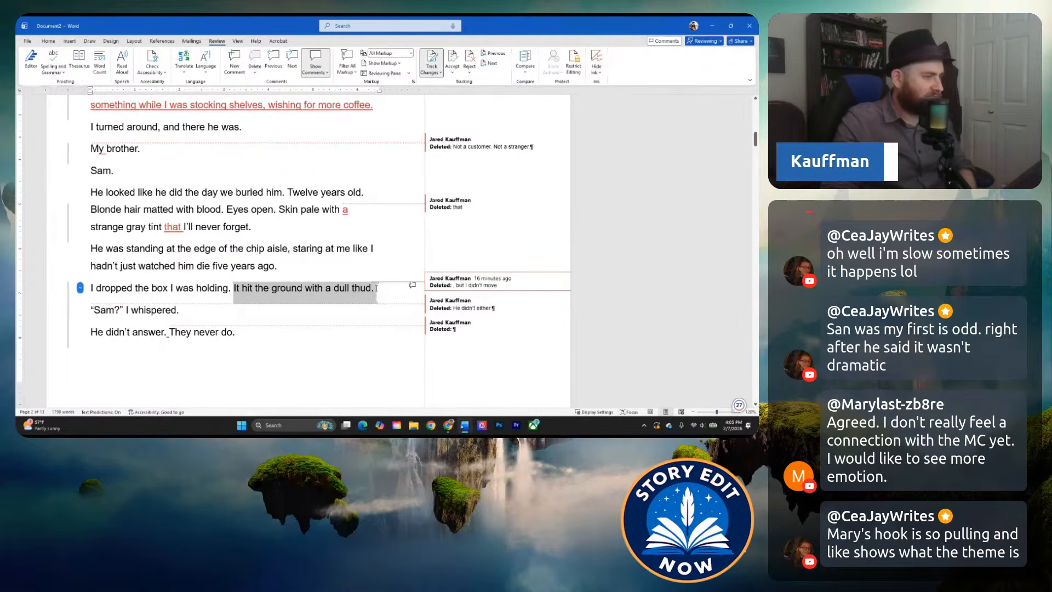
key("Delete")
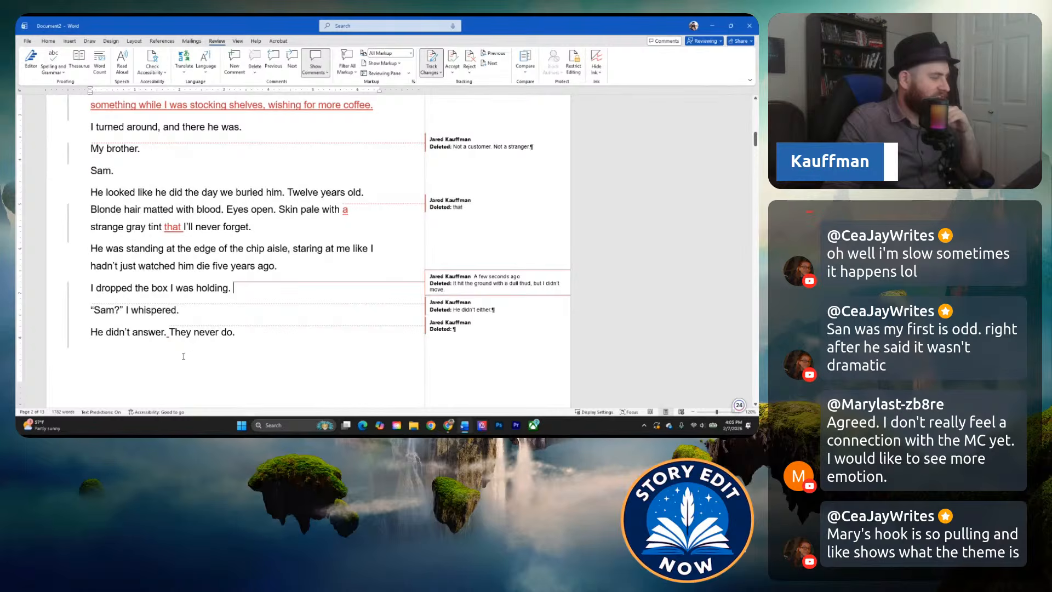
Insert the missing space between "And he was the one I couldn't ignore." and "Sam died on a Tuesday.".
scroll(183, 356, "down", 1)
left_click(219, 315)
scroll(181, 307, "down", 4)
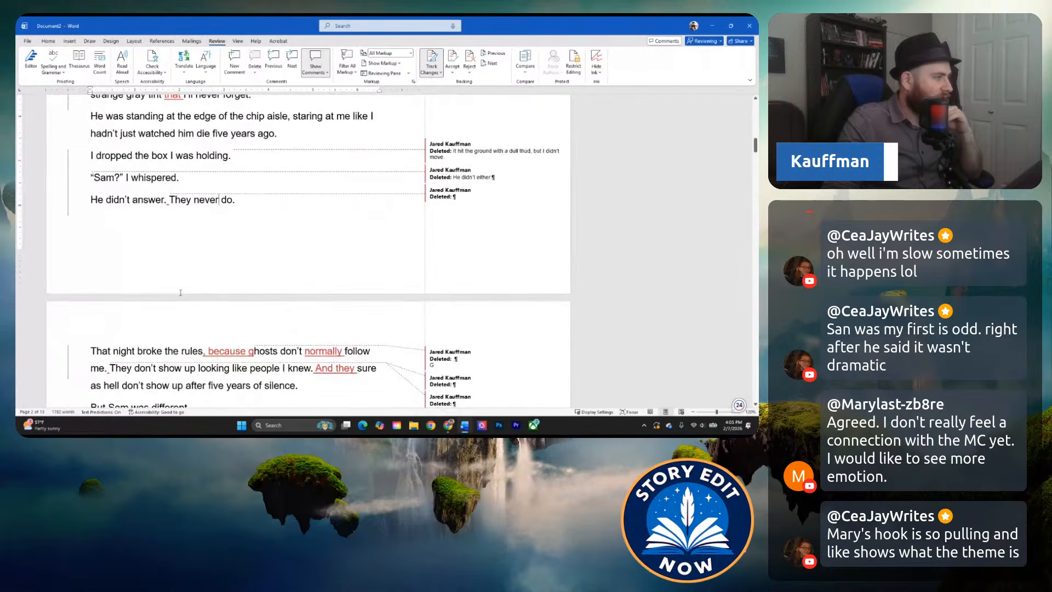
scroll(141, 305, "down", 1)
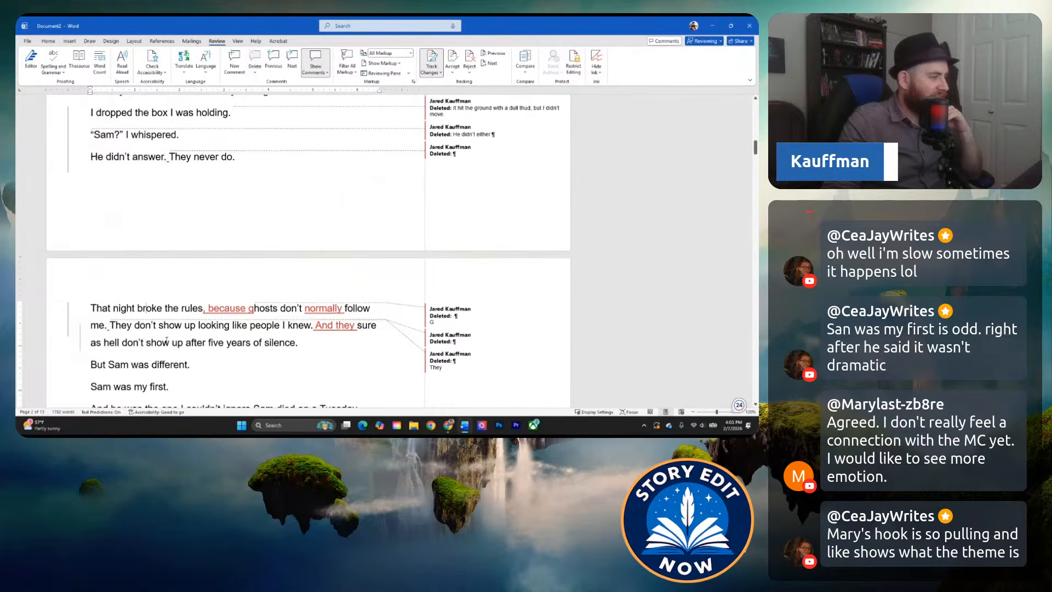
scroll(183, 321, "down", 1)
scroll(116, 328, "down", 1)
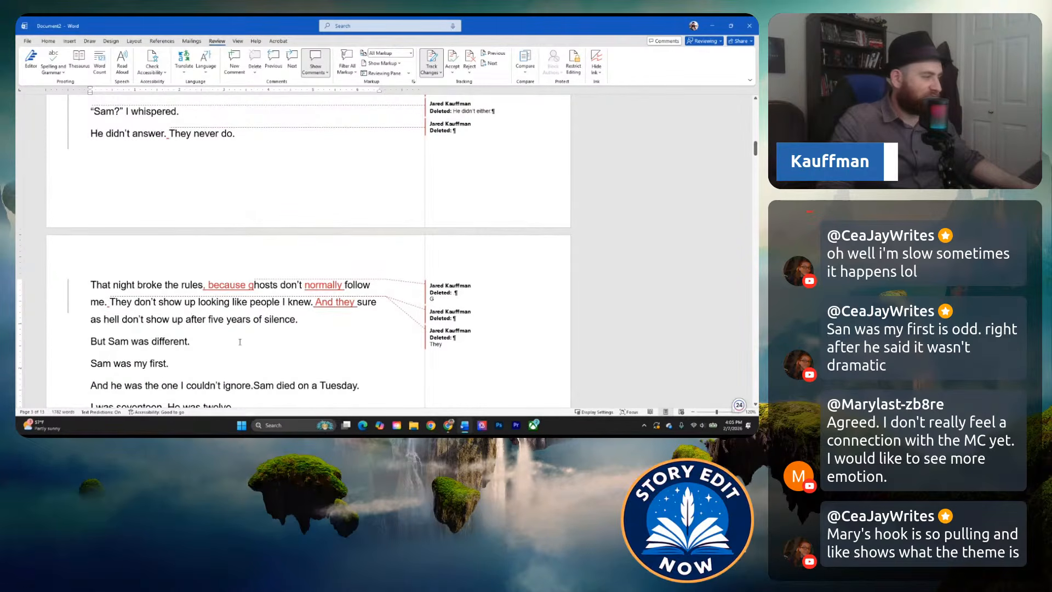
scroll(240, 342, "down", 1)
scroll(210, 330, "down", 2)
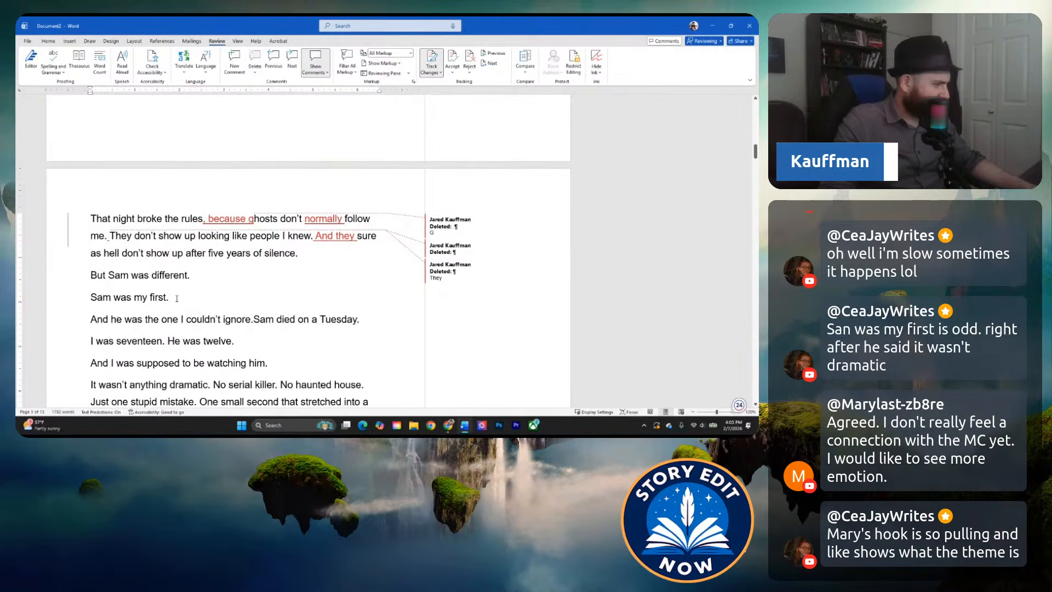
scroll(248, 342, "down", 2)
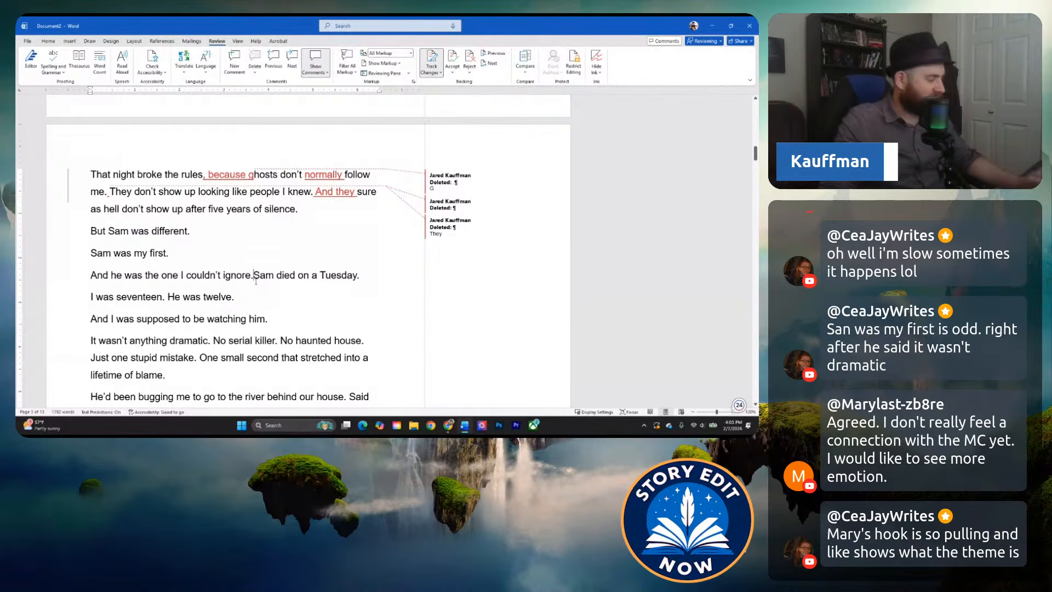
left_click(253, 275)
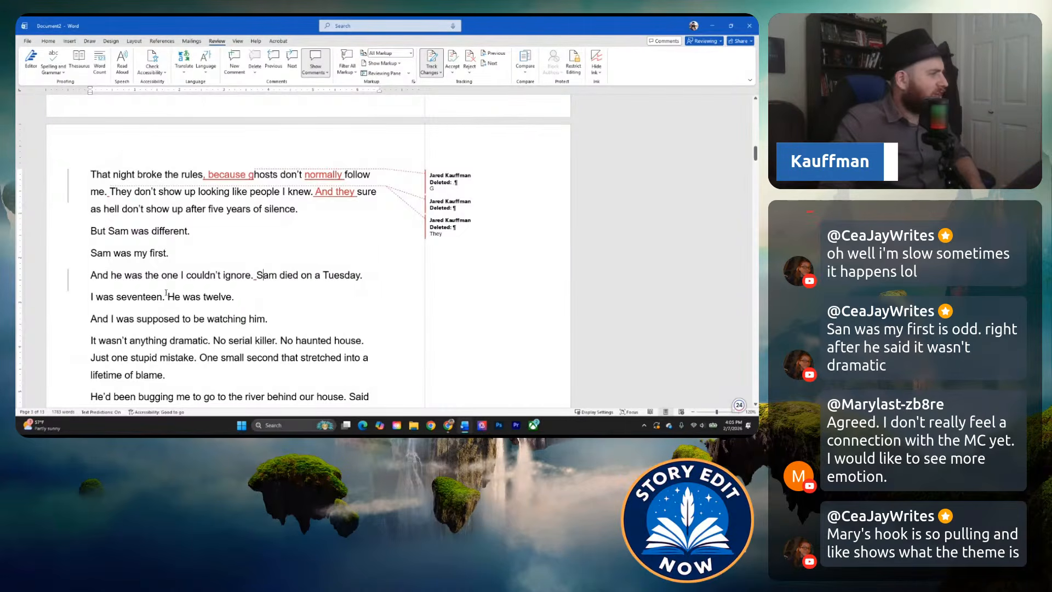
Return to the Chapter 1 heading and review the opening lines about ghosts and death.
scroll(166, 293, "up", 20)
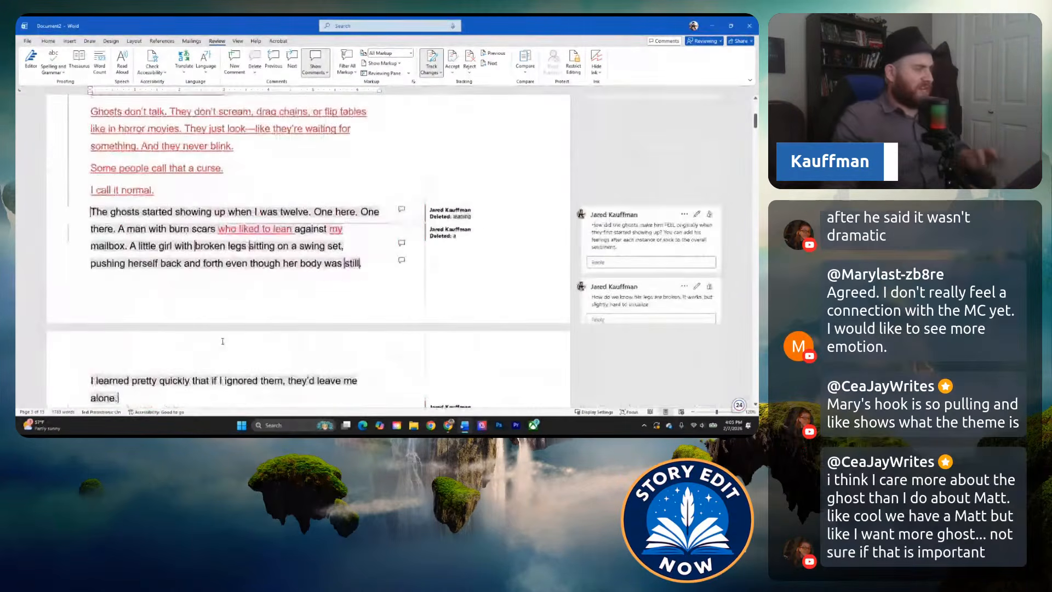
scroll(223, 341, "up", 9)
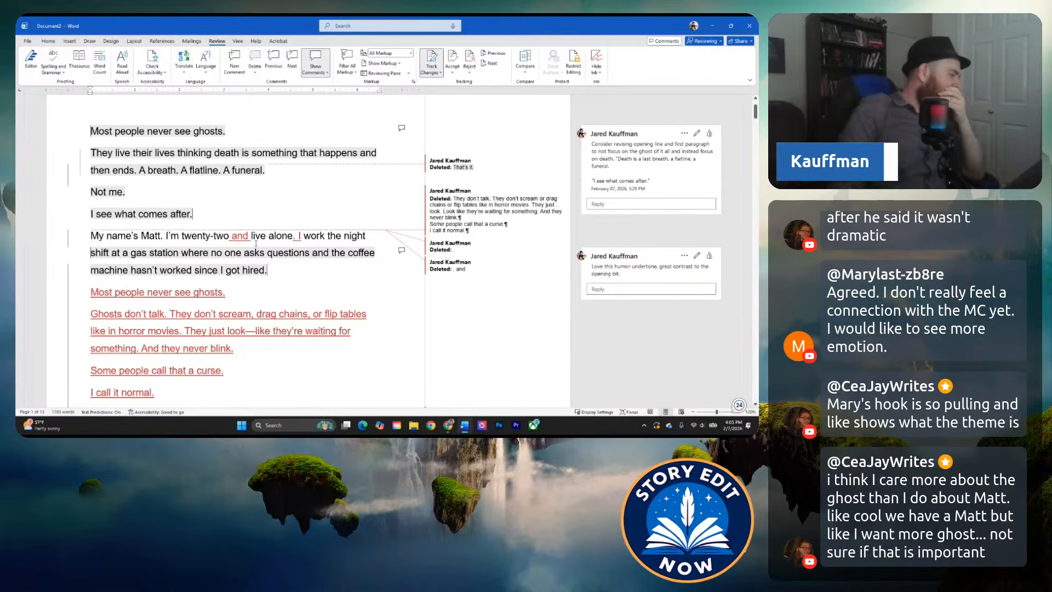
scroll(225, 227, "up", 2)
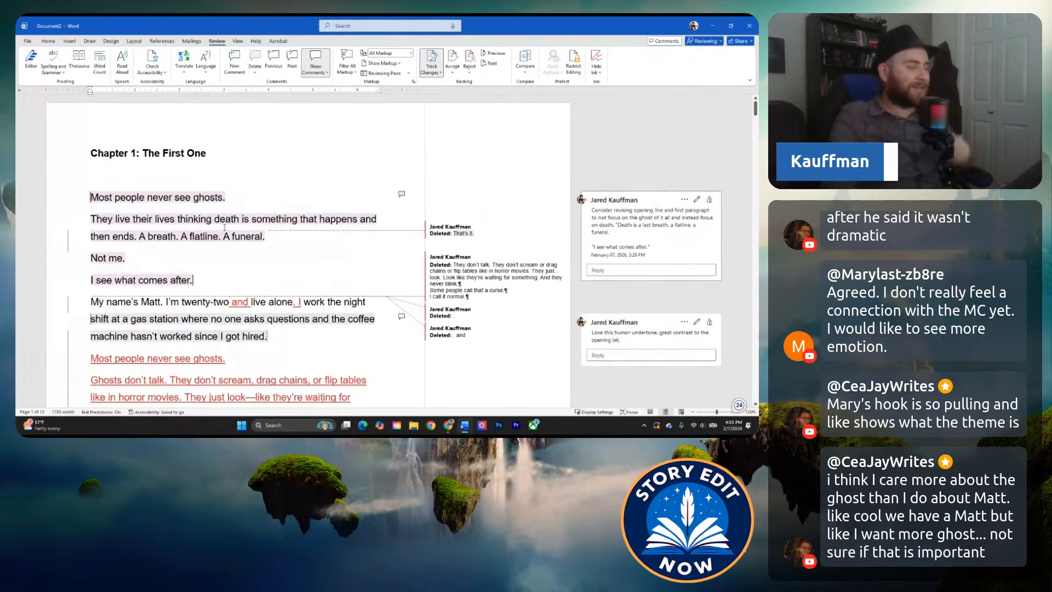
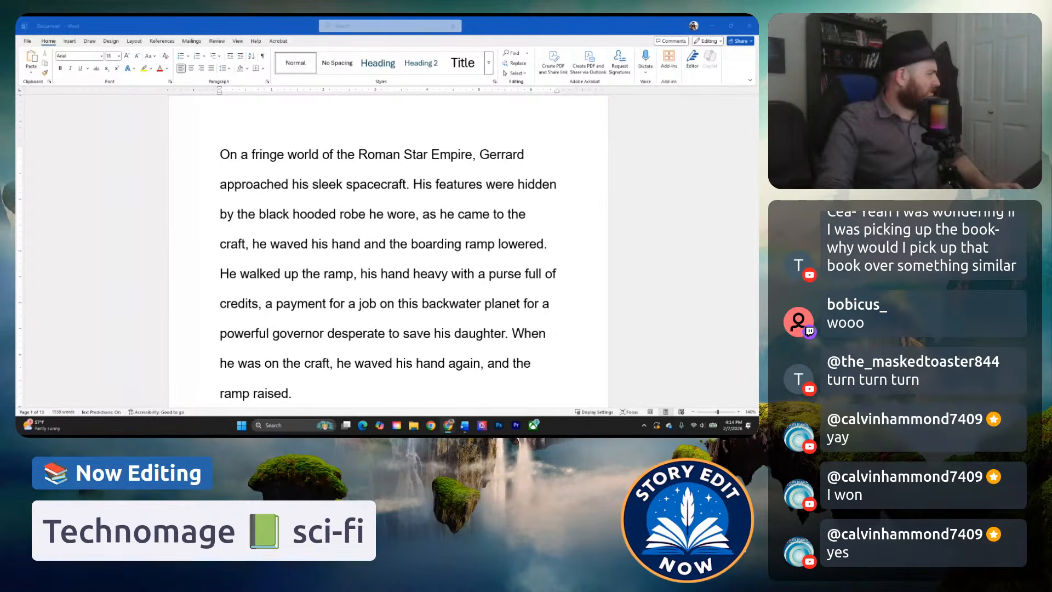
Enlarge the page and read the Technomage opening, from Gerrard approaching his spacecraft through the takeoff into orbit.
left_click(388, 201)
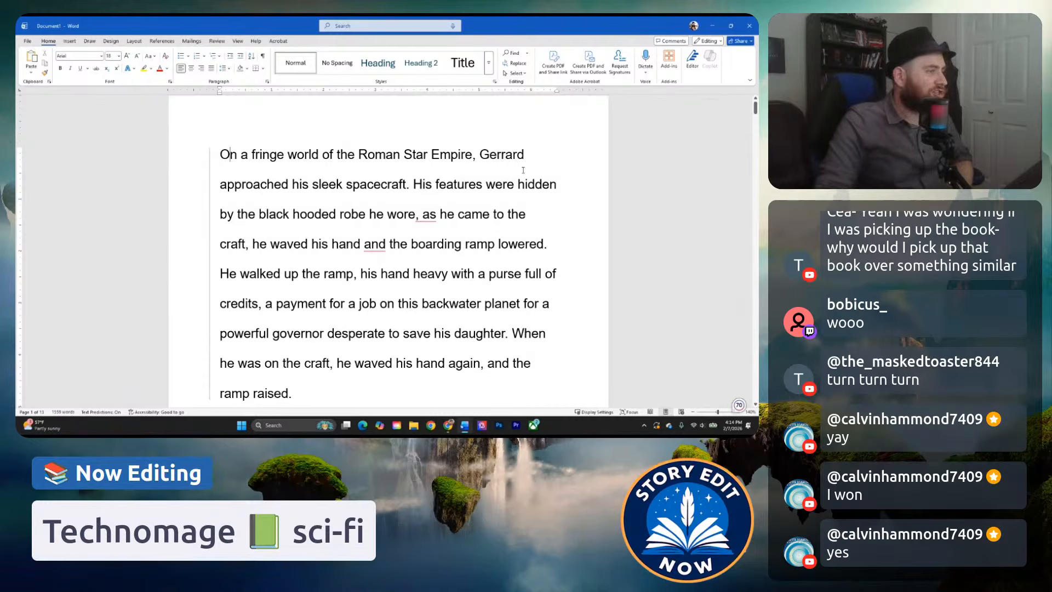
scroll(524, 171, "up", 1, "ctrl")
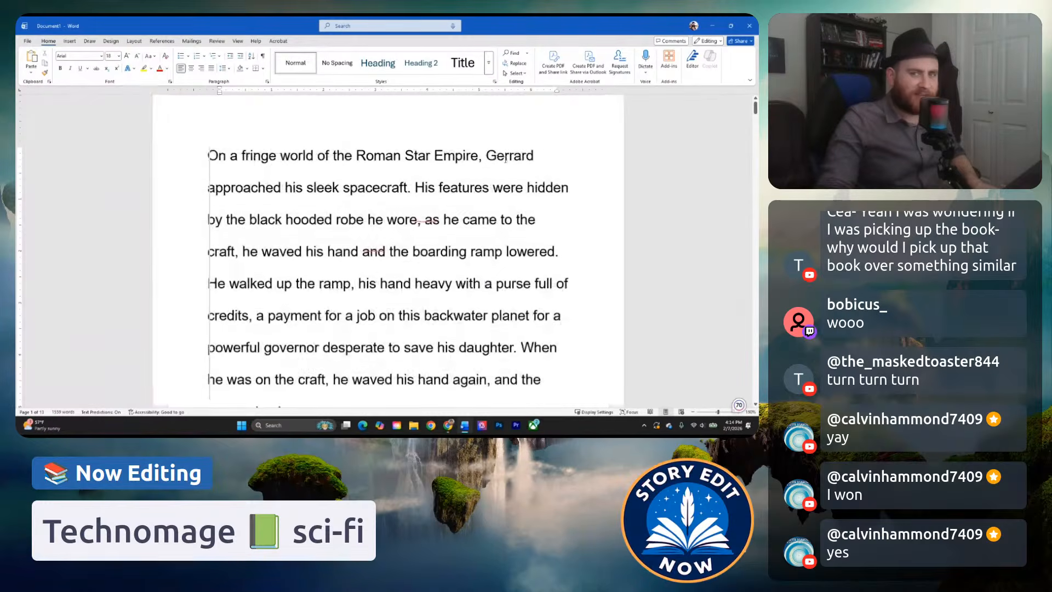
scroll(617, 170, "up", 1, "ctrl")
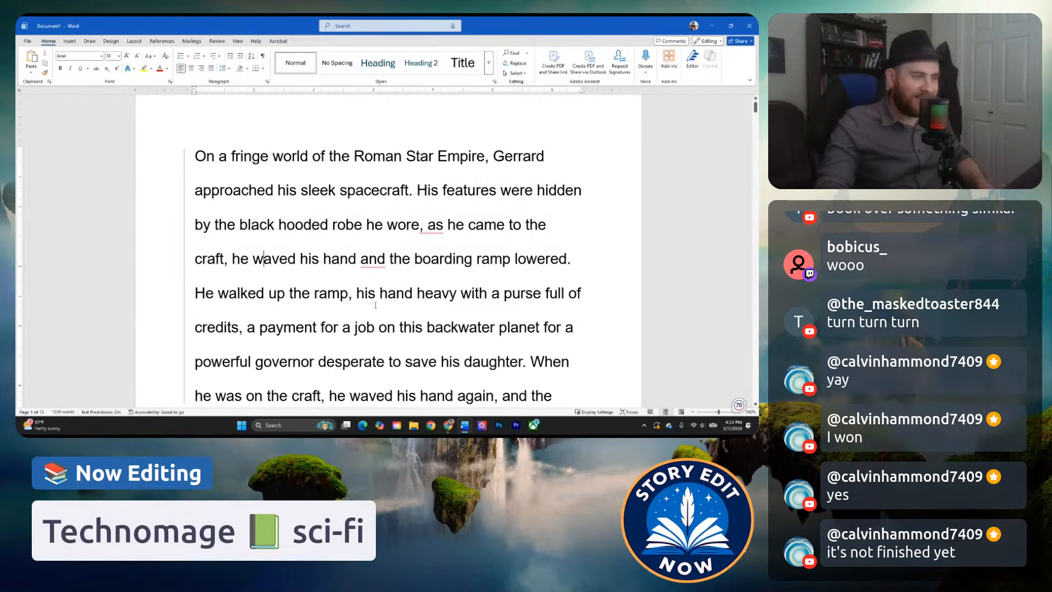
scroll(323, 312, "down", 1)
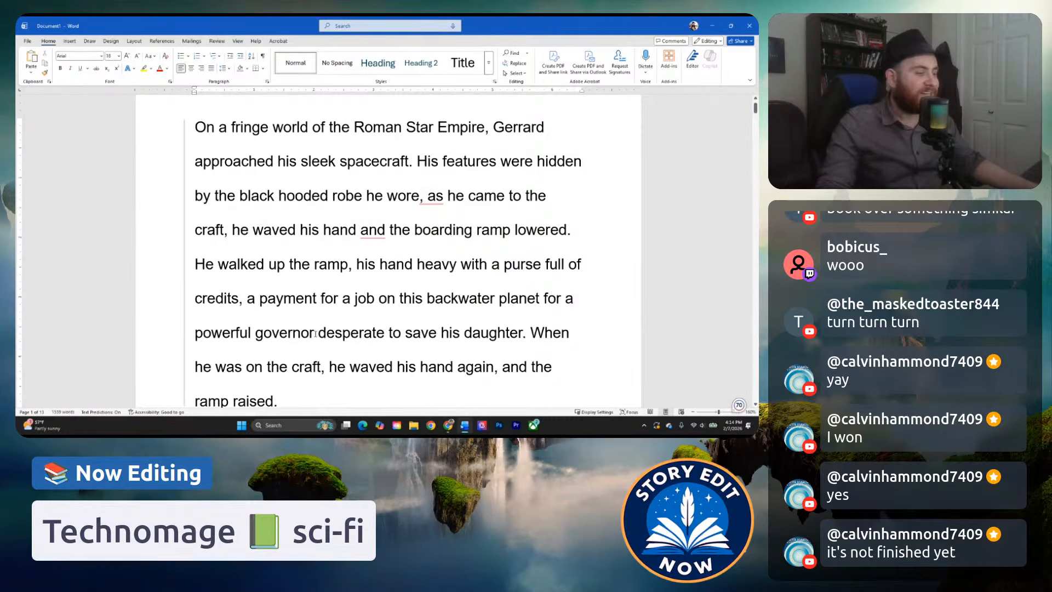
scroll(319, 332, "down", 2)
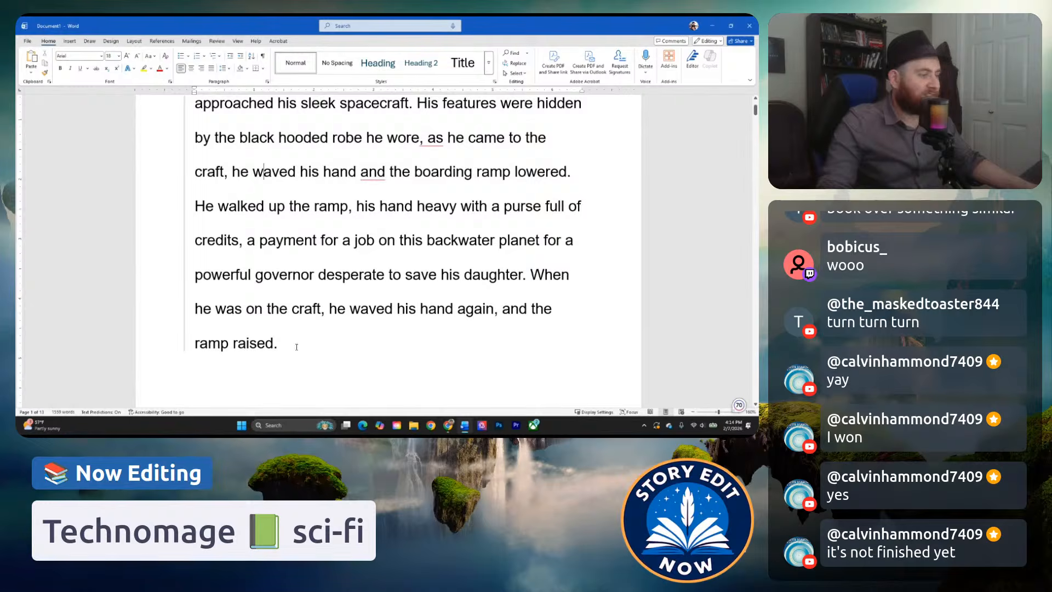
scroll(297, 347, "down", 6)
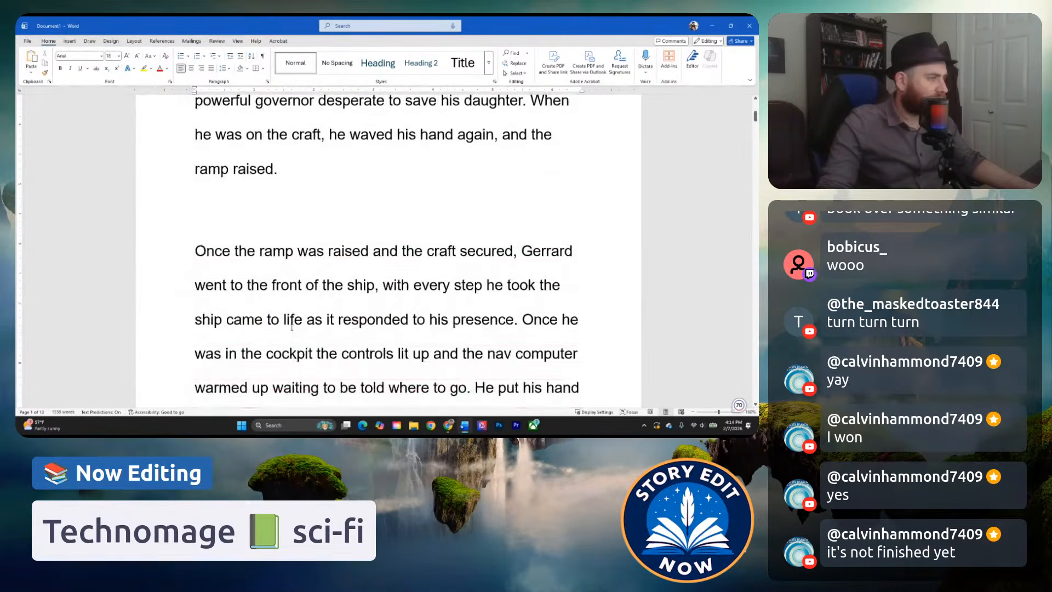
scroll(299, 211, "down", 2)
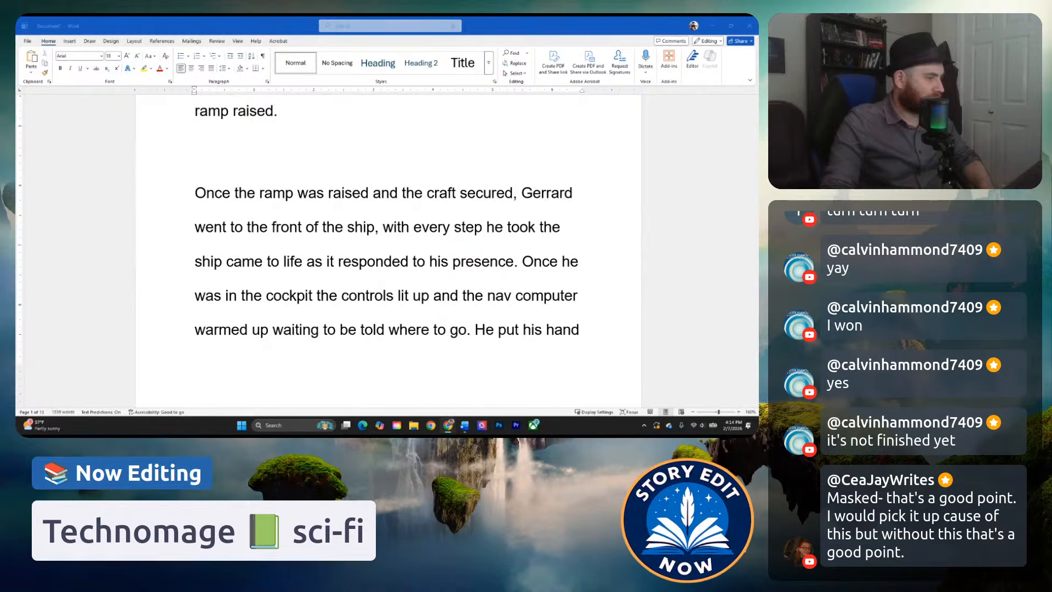
scroll(296, 263, "down", 2)
scroll(301, 219, "down", 1)
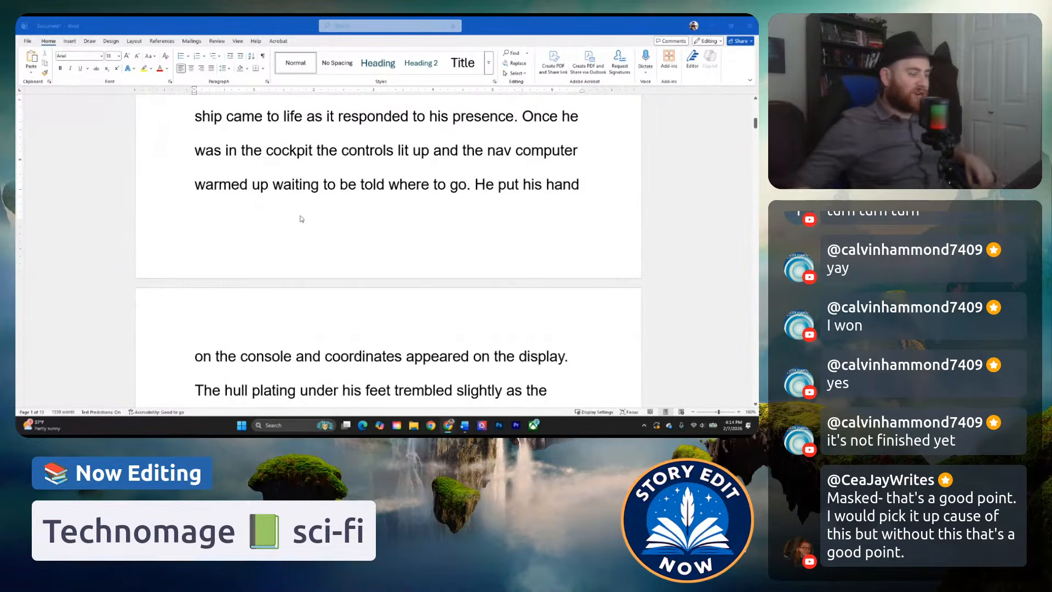
scroll(307, 237, "down", 3)
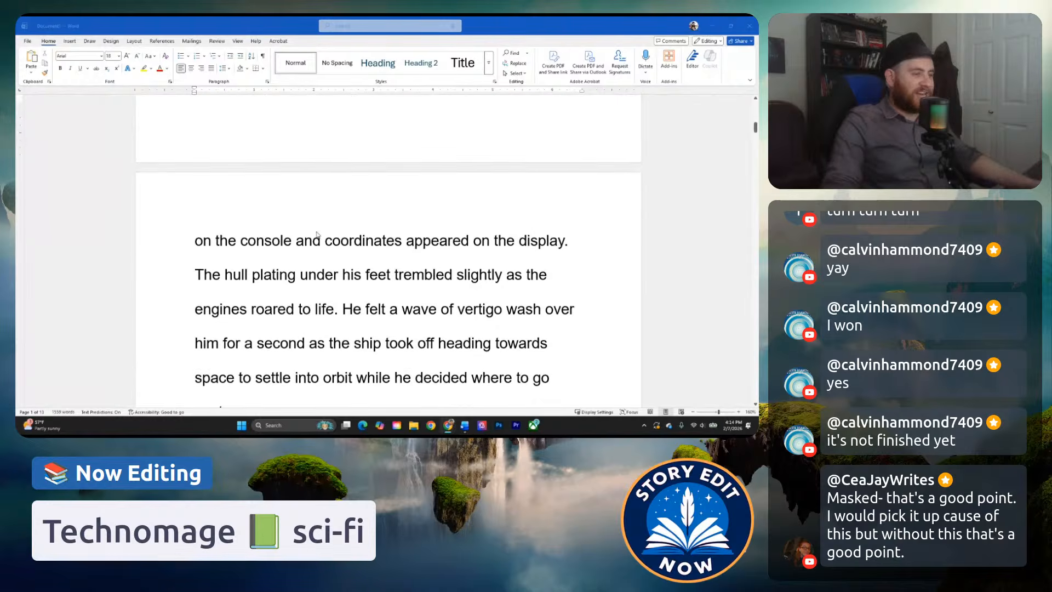
scroll(428, 200, "down", 3)
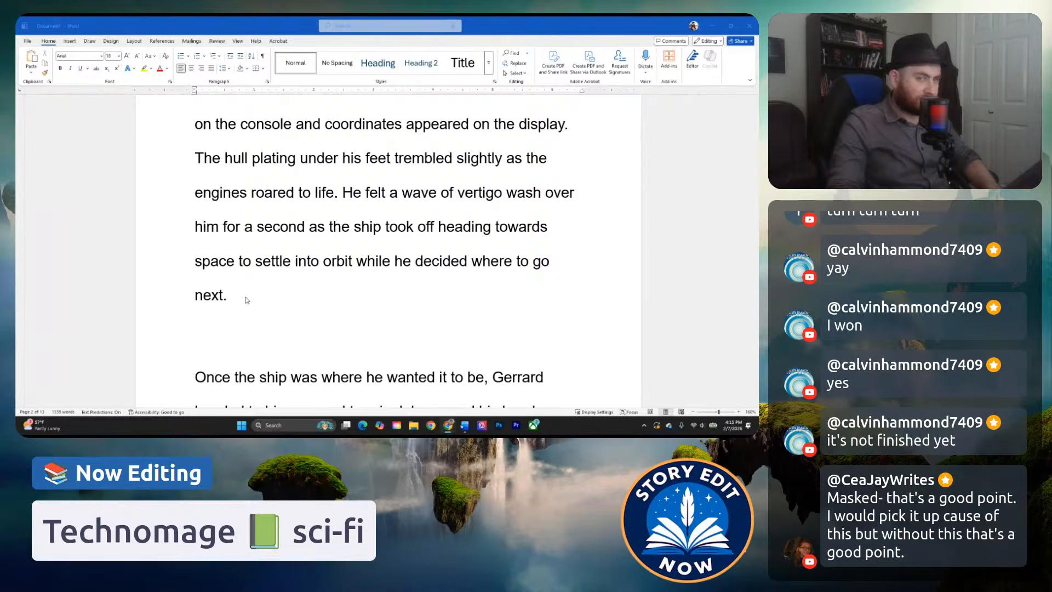
Read the personal terminal passage, from "Once the ship was where he wanted it to be" through the message "Eren is dead.".
scroll(375, 294, "down", 3)
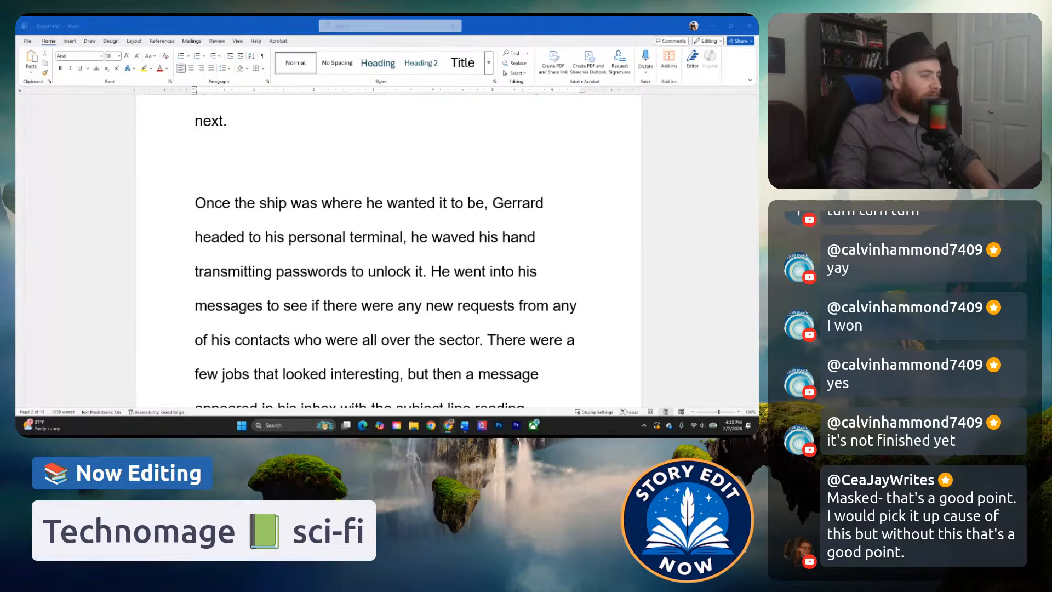
scroll(618, 278, "down", 1)
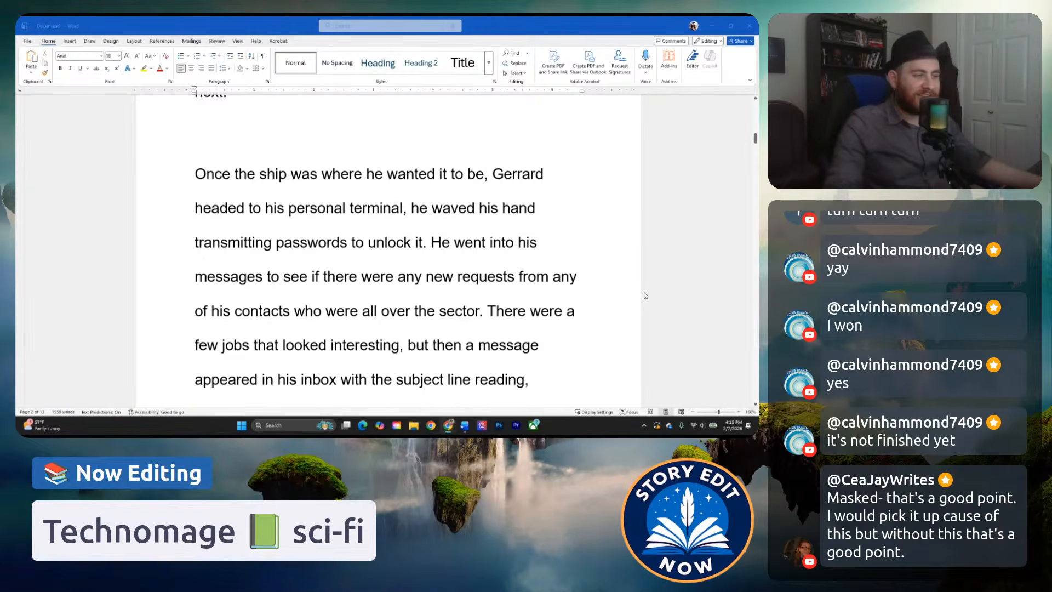
scroll(599, 314, "down", 3)
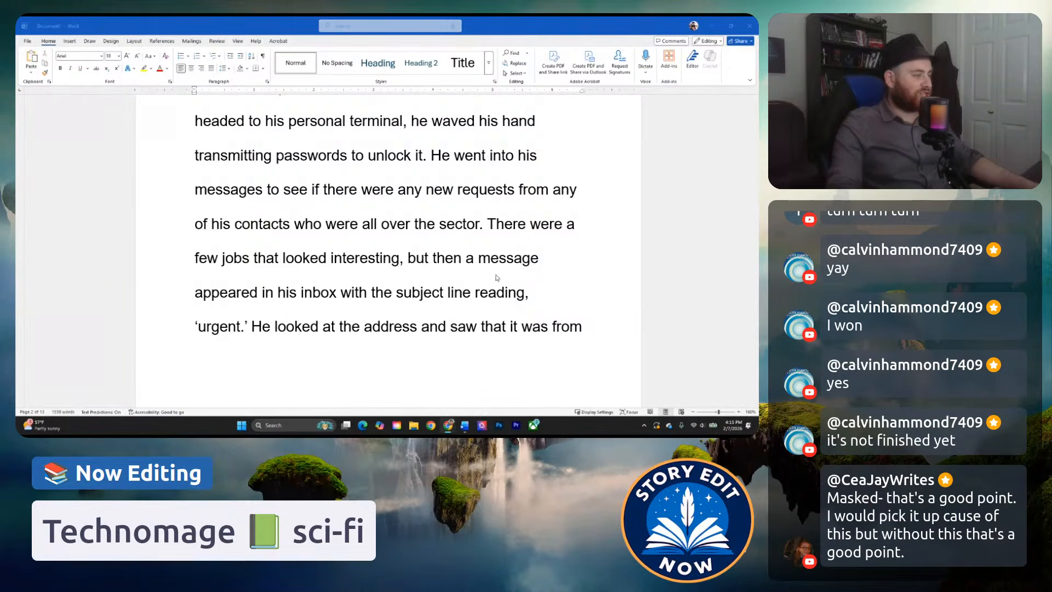
scroll(562, 282, "down", 3)
scroll(540, 291, "down", 3)
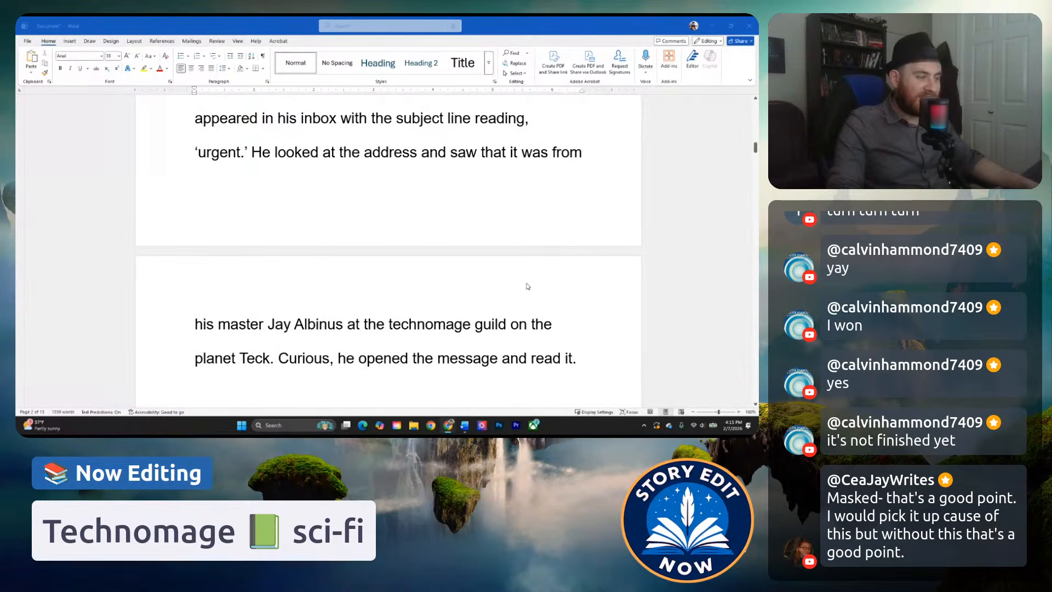
scroll(528, 286, "down", 3)
scroll(520, 335, "down", 3)
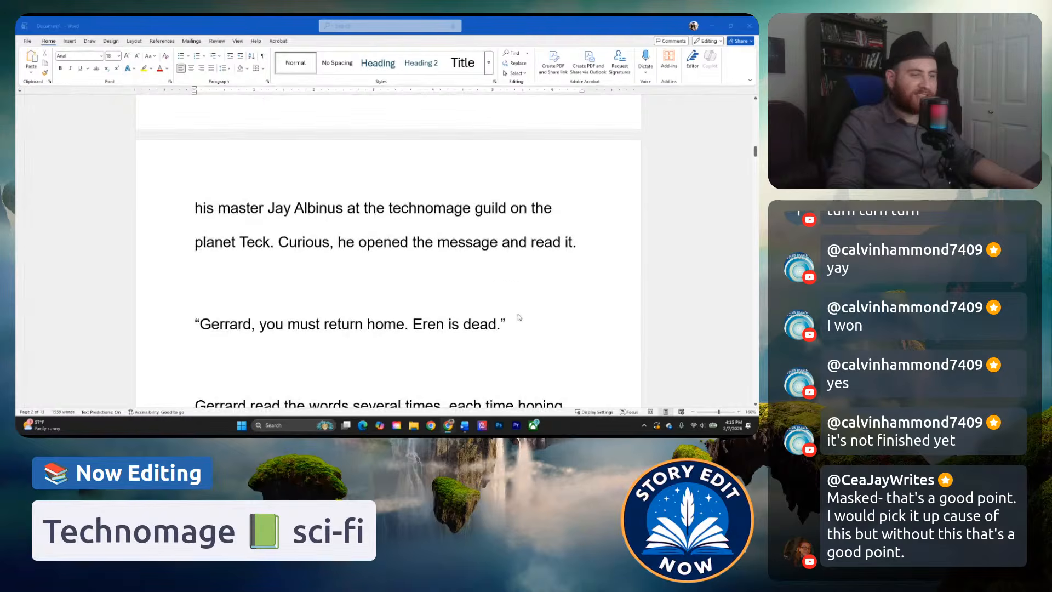
scroll(537, 305, "down", 1)
scroll(531, 296, "down", 1)
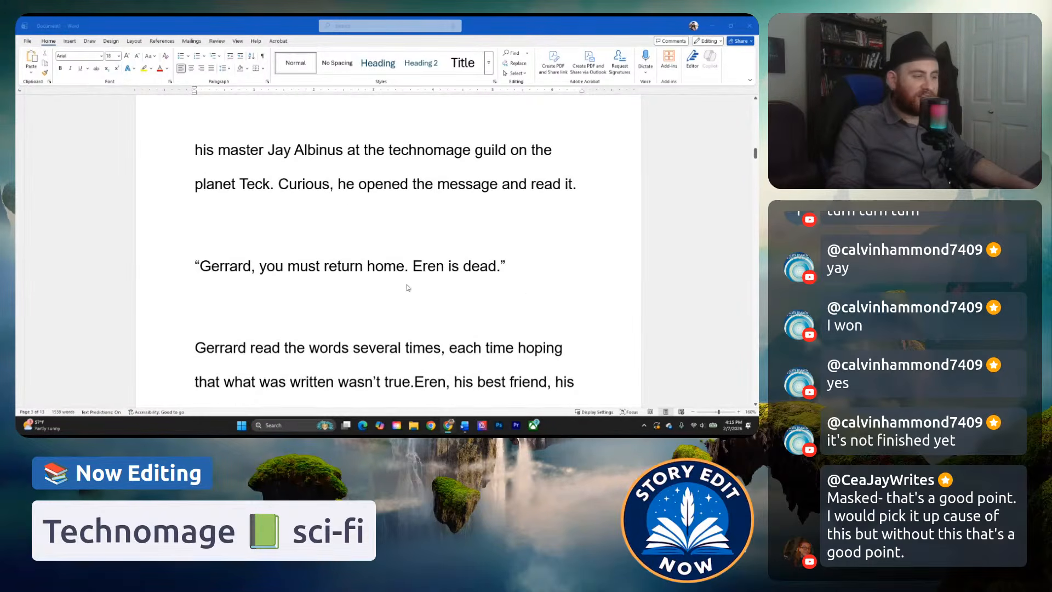
Read Gerrard's reaction to the news, from "Gerrard read the words several times" through the lightning hitting the ship's bulkheads.
scroll(375, 283, "down", 3)
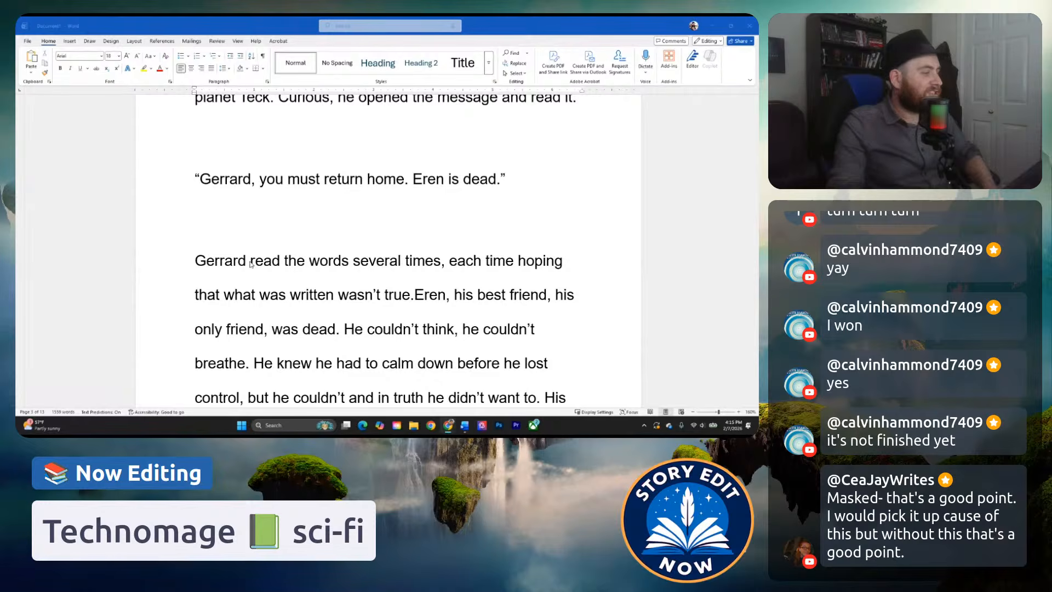
scroll(402, 305, "down", 1)
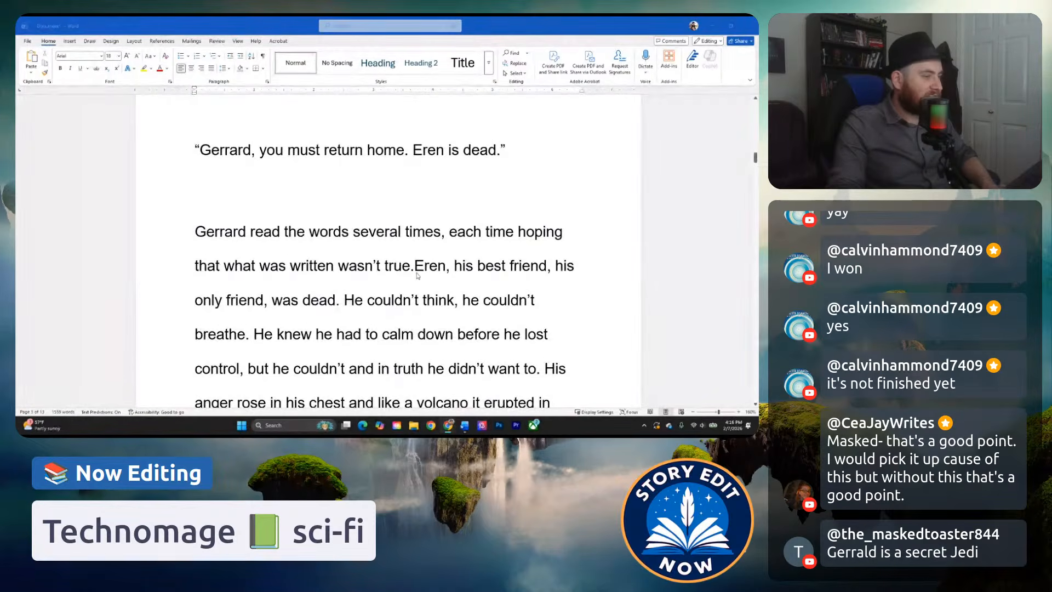
scroll(355, 284, "down", 1)
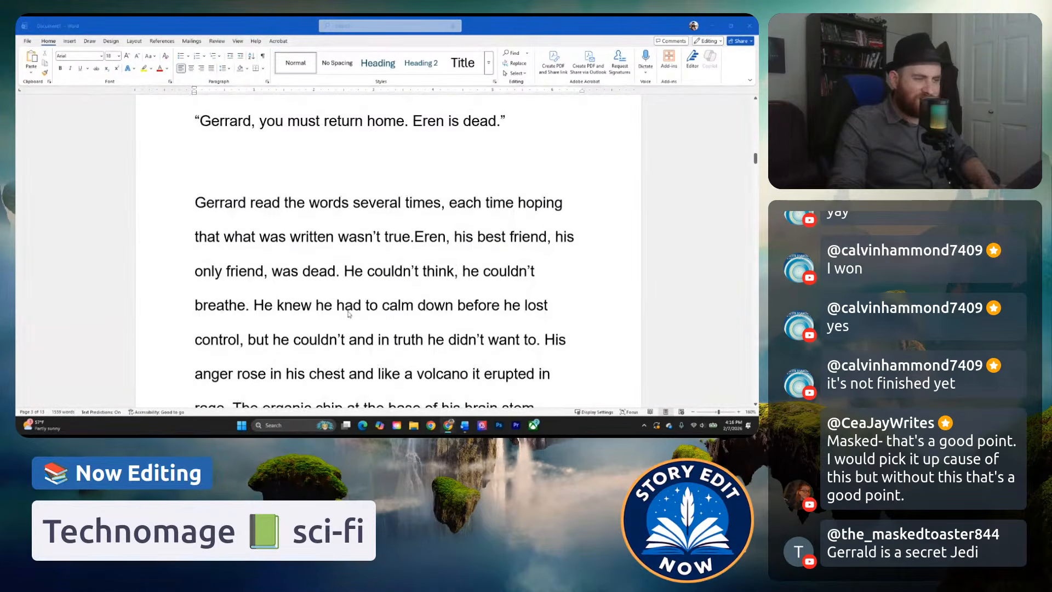
scroll(362, 317, "down", 1)
scroll(296, 311, "down", 1)
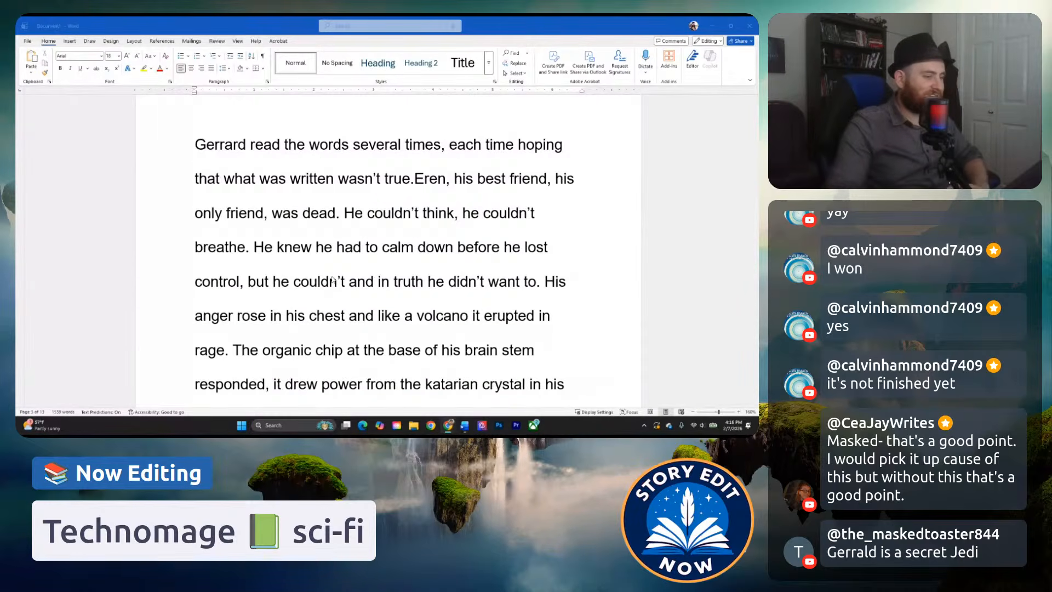
scroll(354, 252, "down", 2)
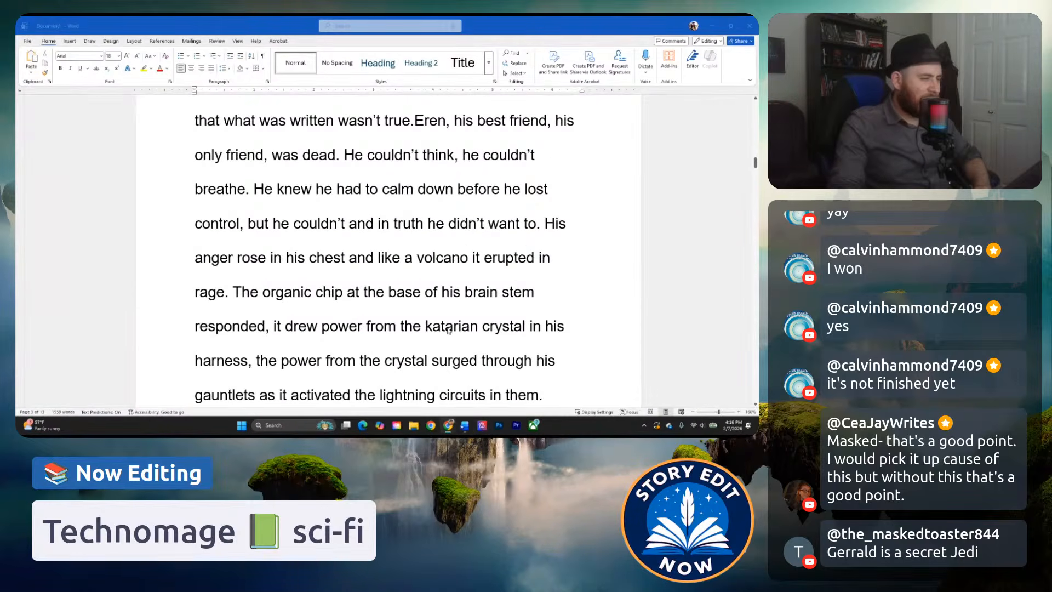
scroll(481, 334, "down", 1)
left_click(331, 330)
scroll(378, 358, "down", 1)
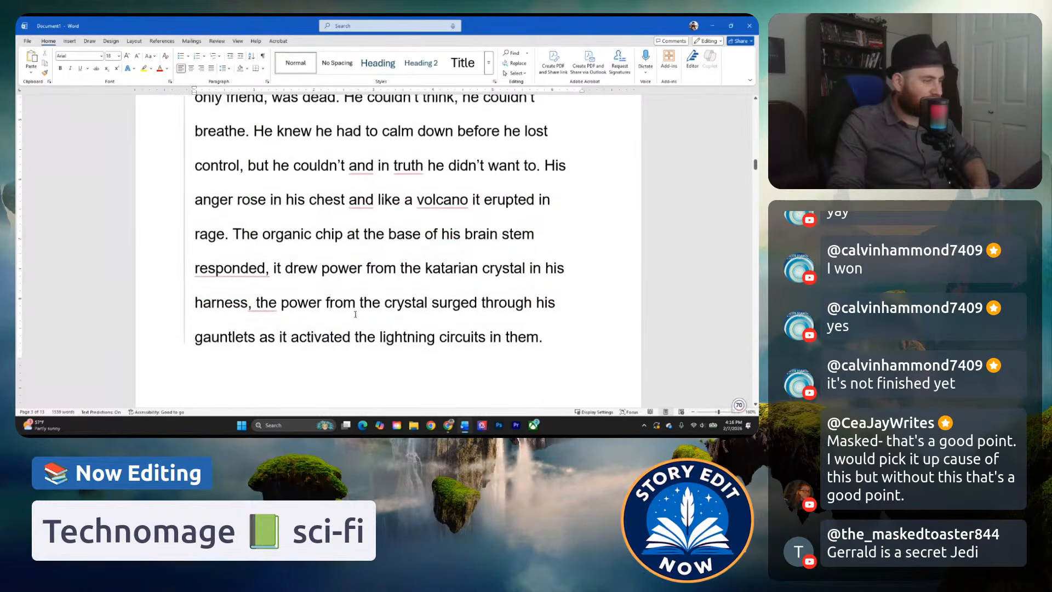
scroll(365, 306, "down", 1)
scroll(365, 306, "down", 2)
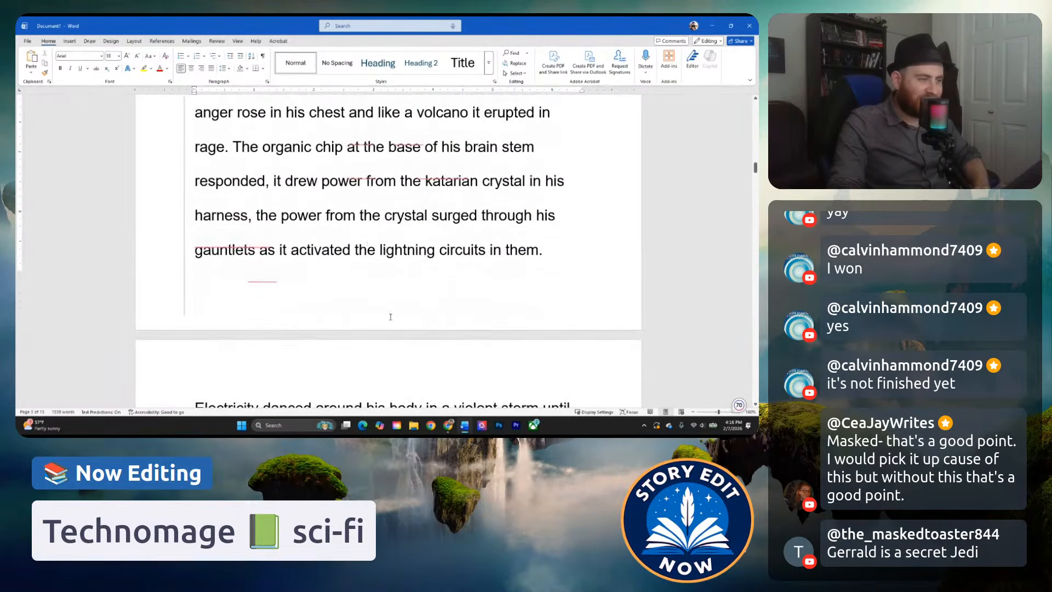
scroll(364, 307, "down", 2)
scroll(364, 308, "down", 1)
left_click(329, 292)
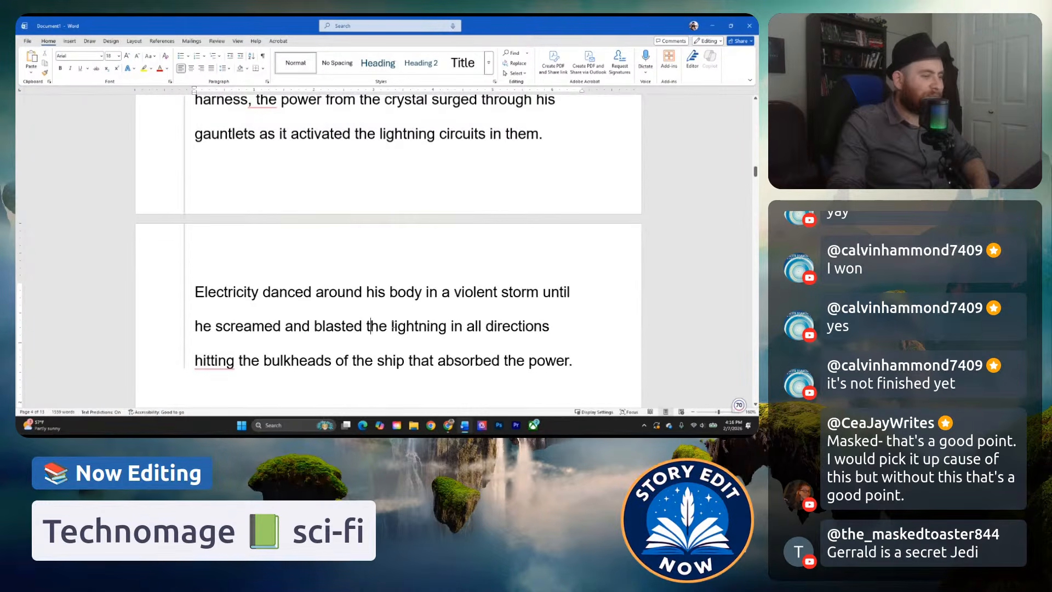
Read the paragraph from "Gerrard fell to his knees" to the scene break after "It was time to return home.".
scroll(353, 331, "down", 3)
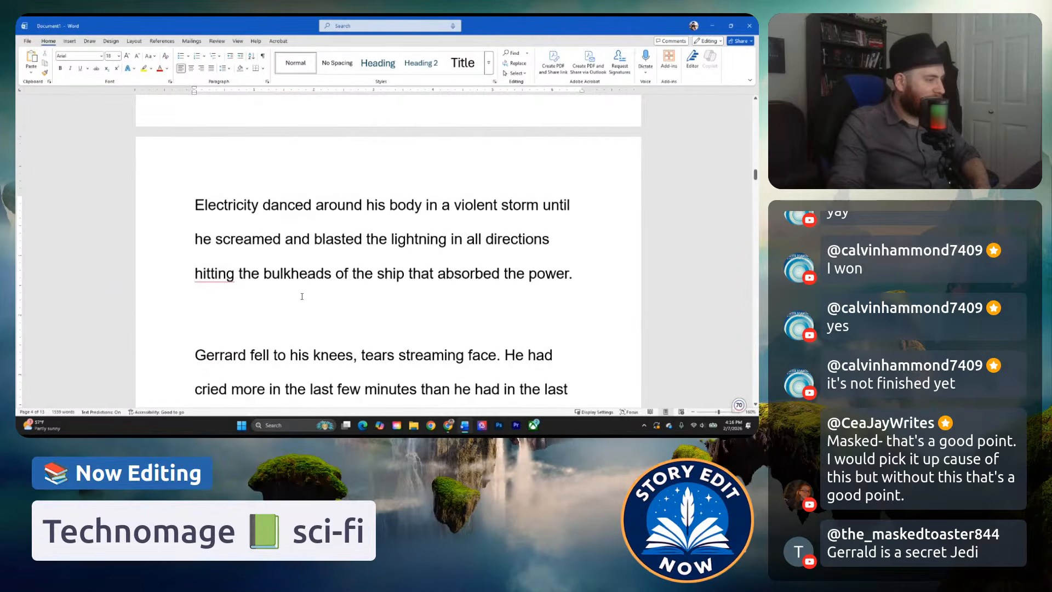
scroll(302, 296, "down", 7)
scroll(282, 296, "down", 2)
scroll(339, 333, "up", 2)
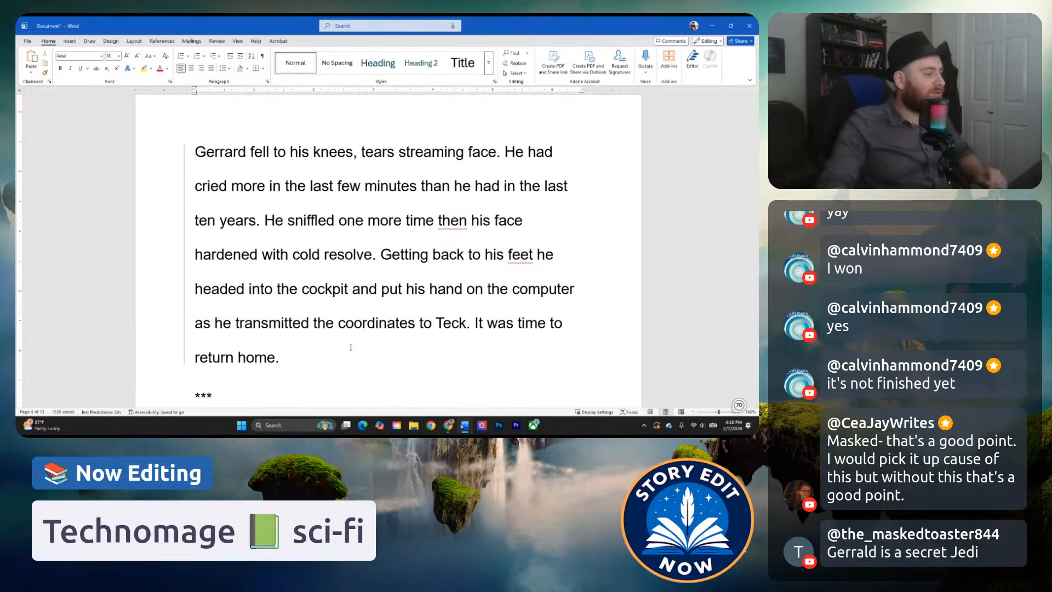
scroll(262, 356, "down", 5)
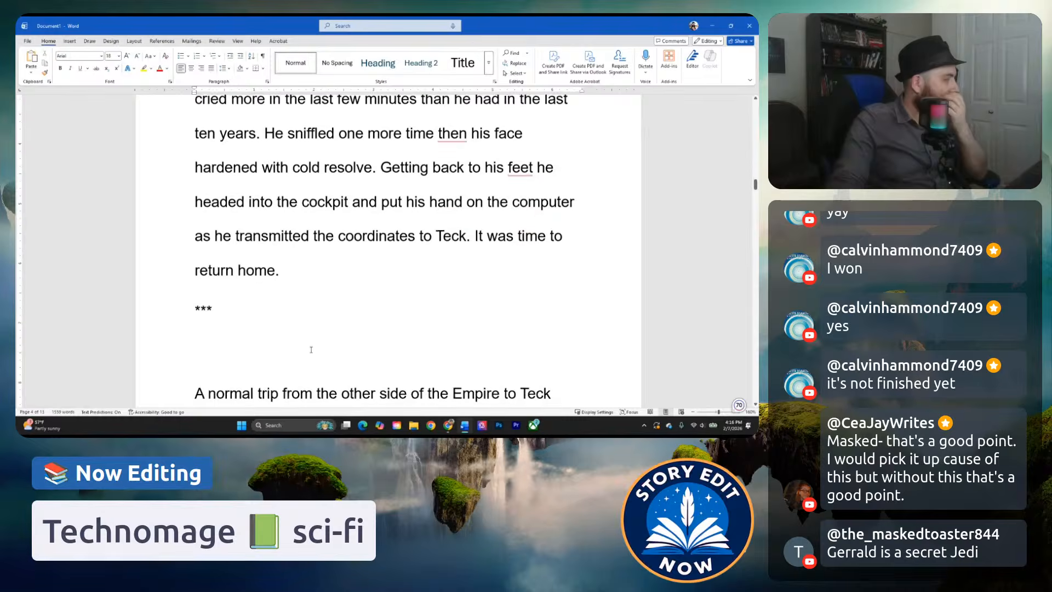
Skim the Teck arrival scene, from the trip across the Empire through the noid encounter and the cab ride past the skyscrapers.
scroll(295, 311, "down", 10)
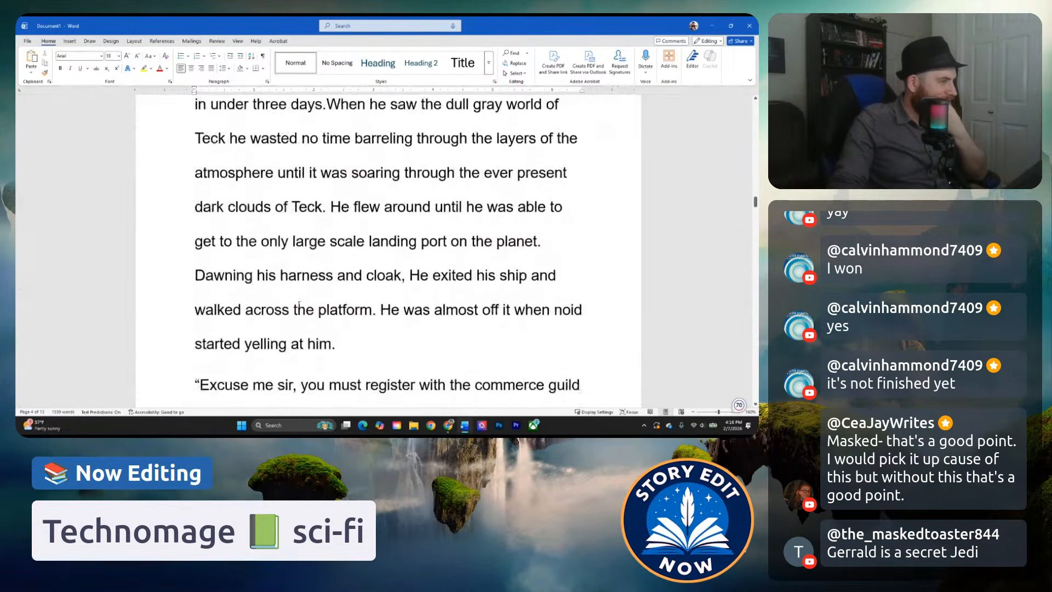
scroll(356, 239, "down", 3)
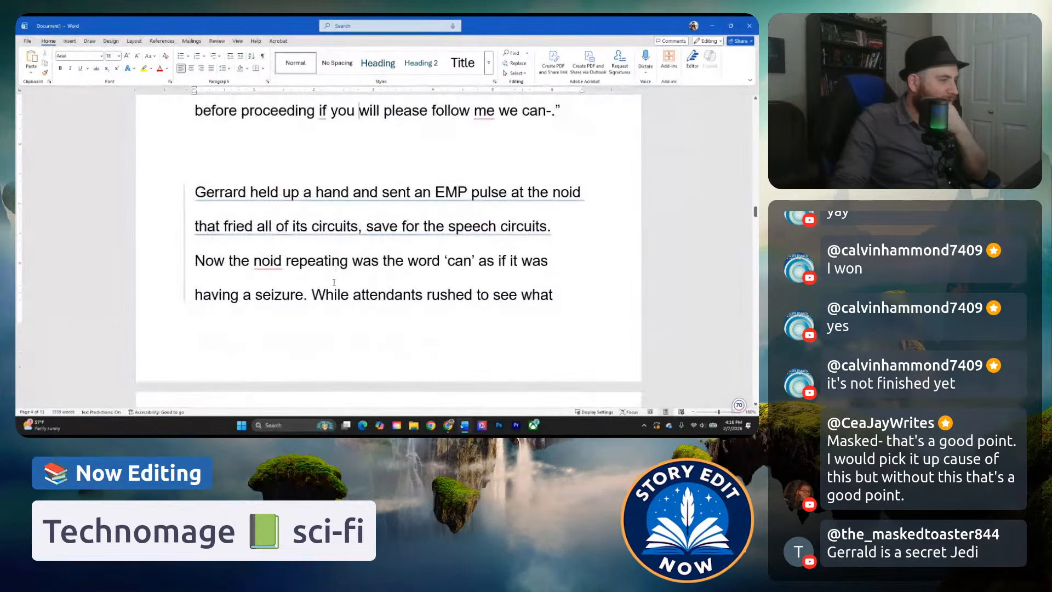
scroll(360, 268, "down", 1)
scroll(364, 266, "down", 3)
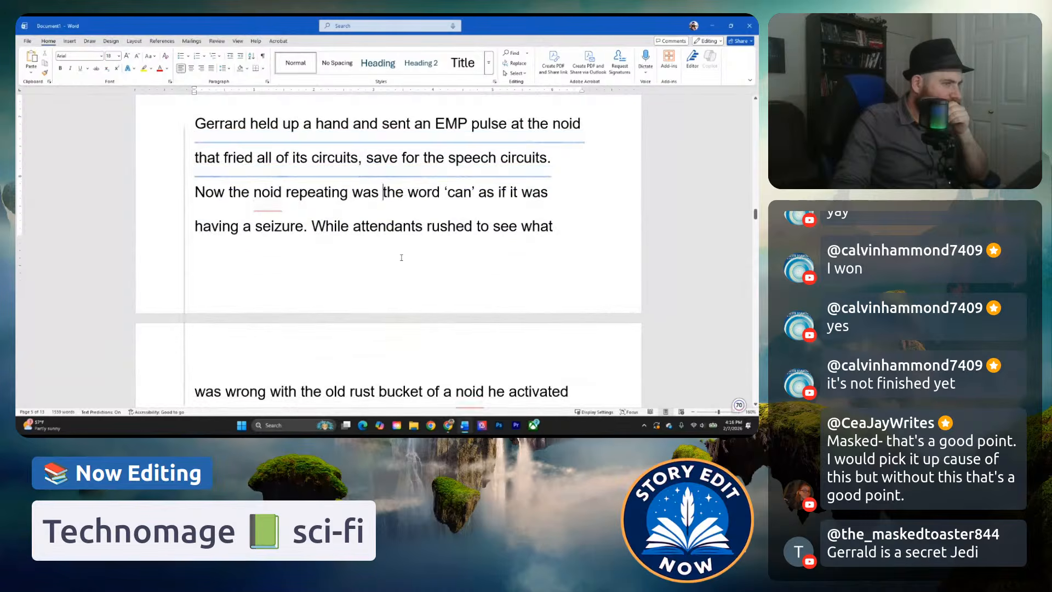
scroll(367, 300, "down", 2)
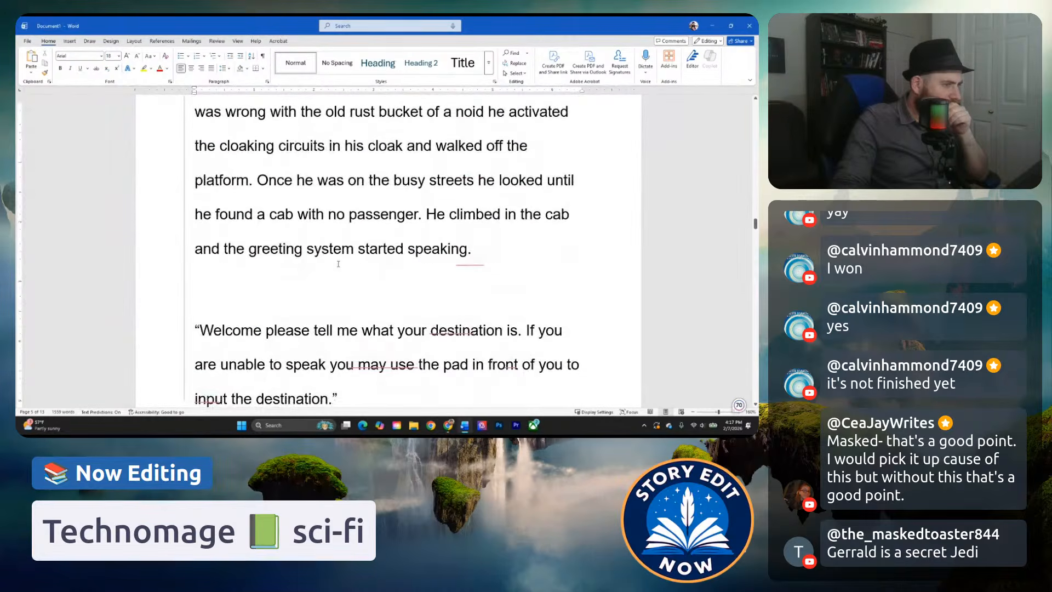
left_click(360, 246)
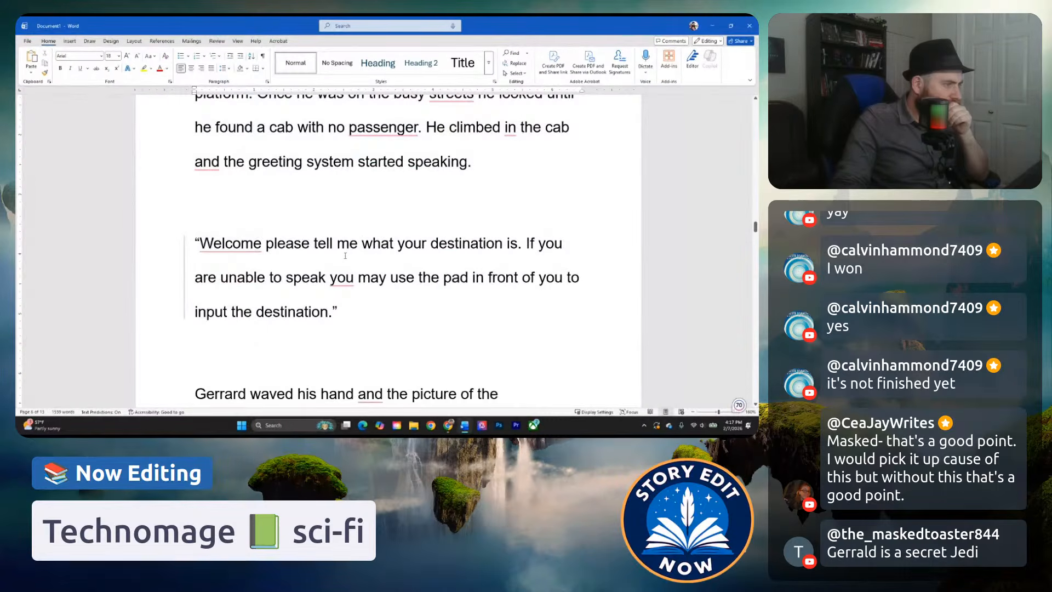
scroll(345, 256, "down", 4)
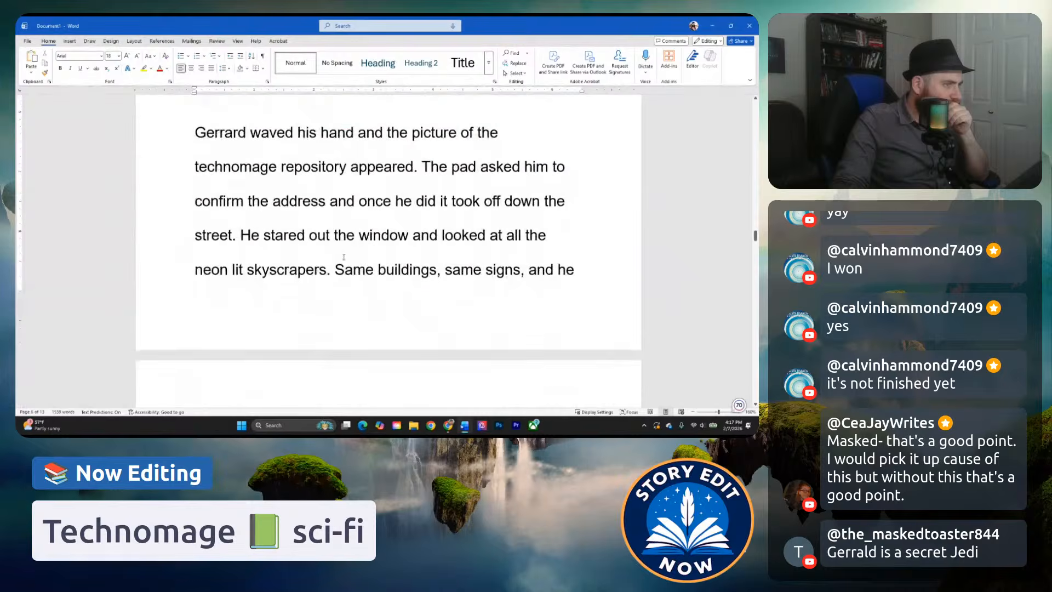
Return to the opening paragraphs about Gerrard boarding the craft and the ramp being raised.
scroll(348, 263, "up", 10)
scroll(343, 278, "up", 20)
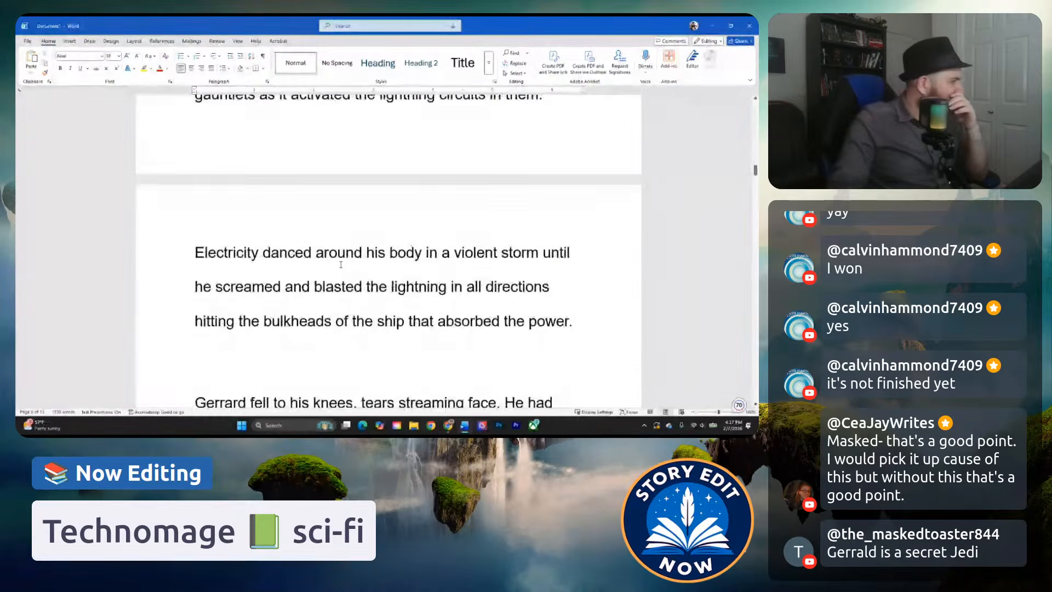
scroll(341, 265, "up", 10)
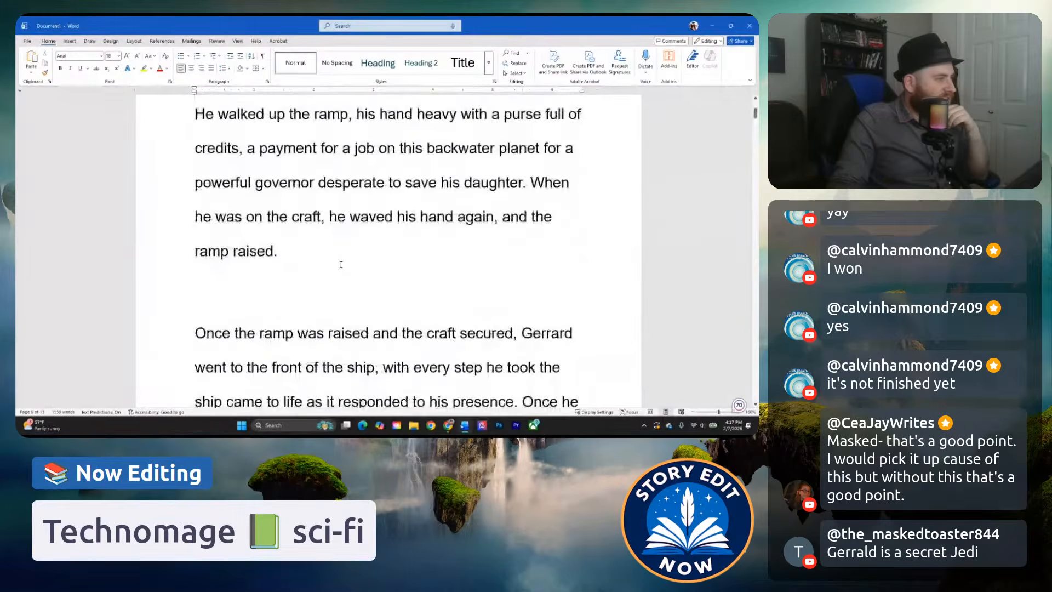
Reread the opening sentences, from "On a fringe world of the Roman Star Empire" through the description of Gerrard's robe.
left_click(406, 209)
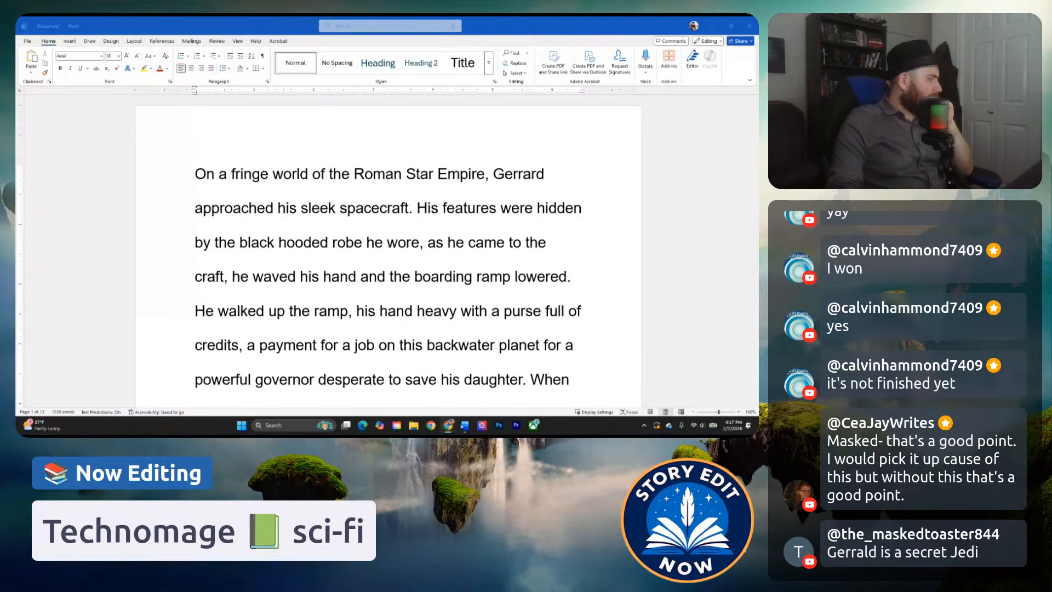
left_click(406, 208)
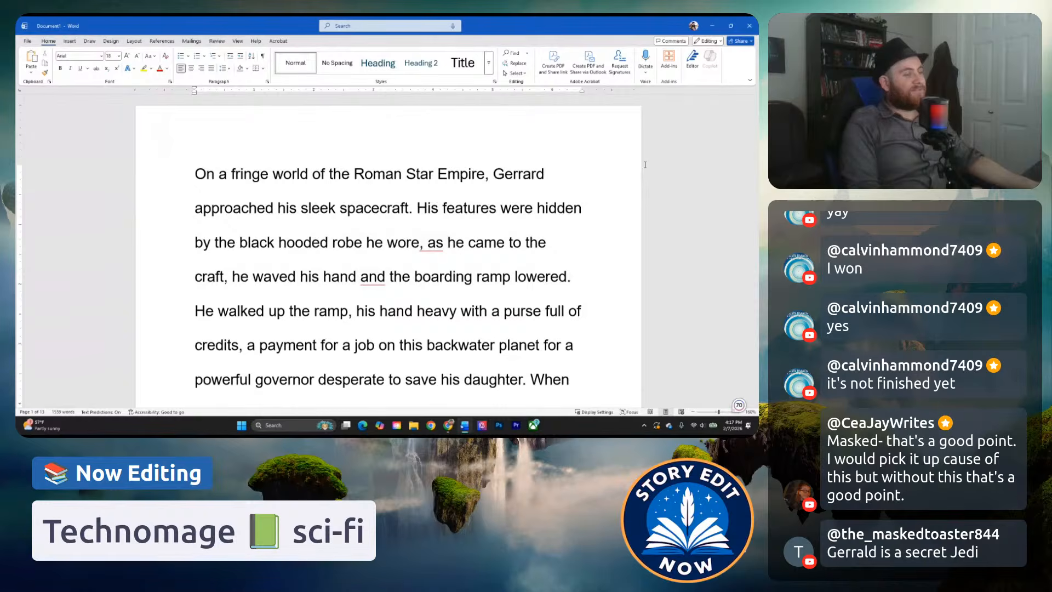
left_click(394, 173)
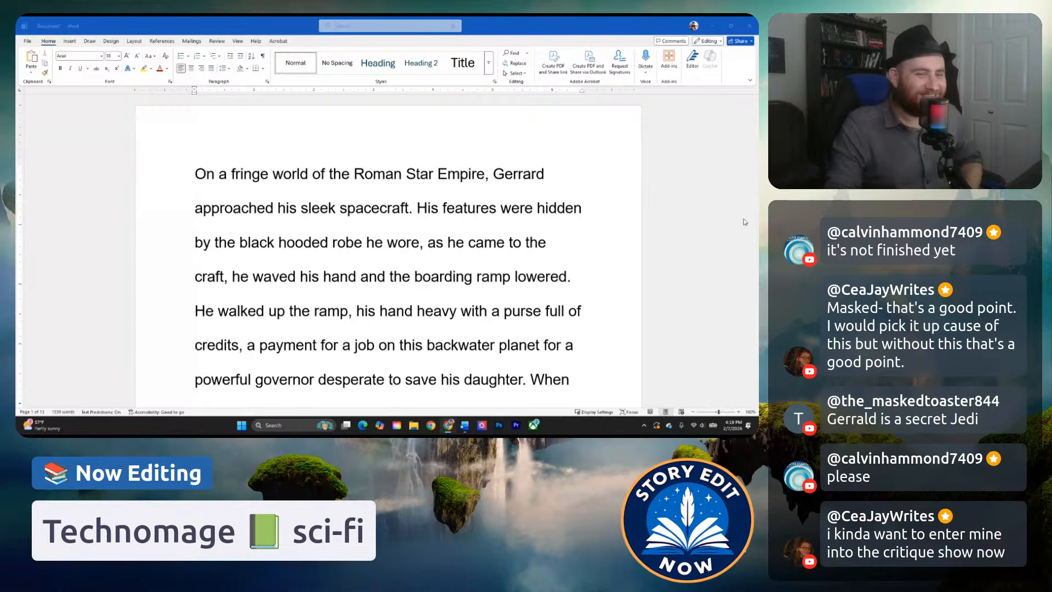
left_click(365, 183)
left_click(332, 185)
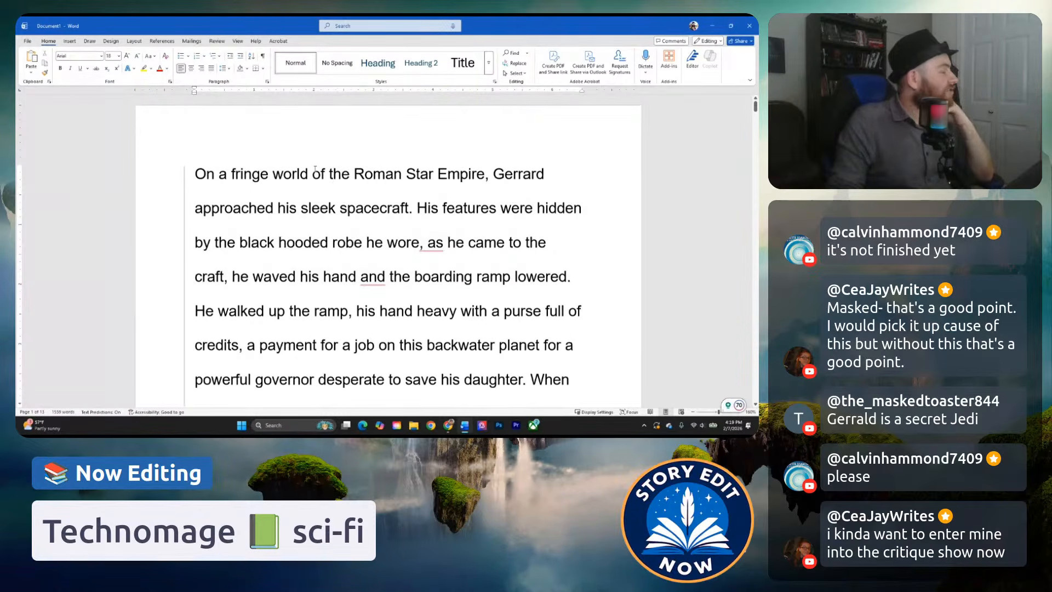
left_click(342, 174)
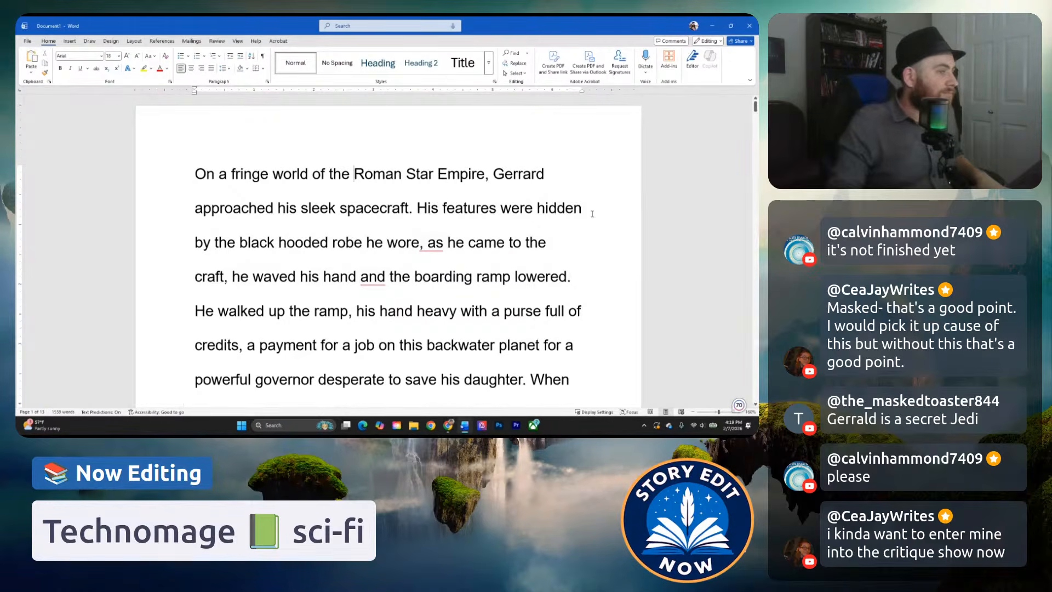
scroll(599, 216, "up", 2)
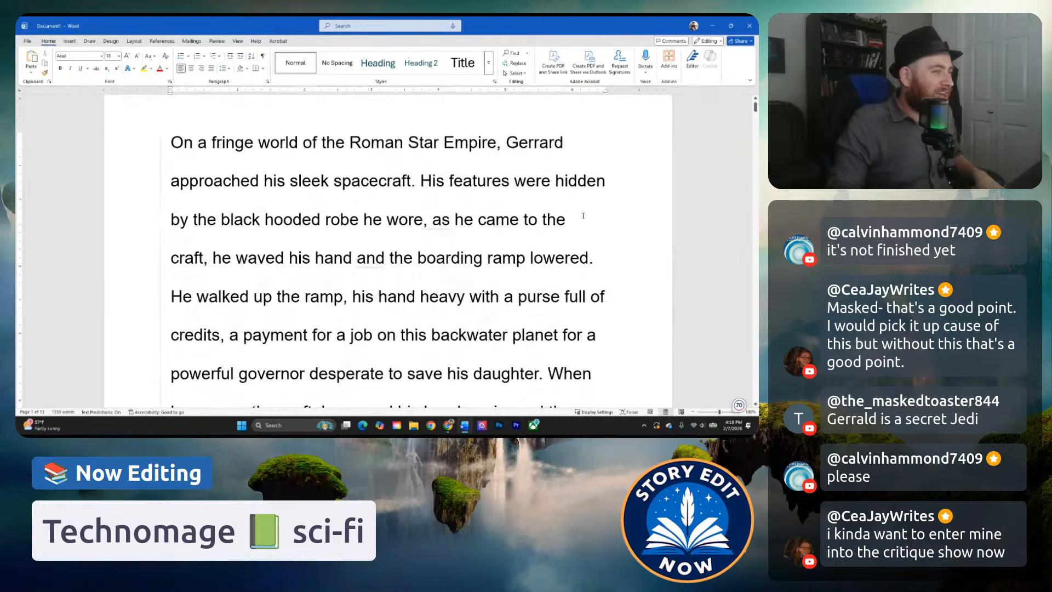
left_click(502, 144)
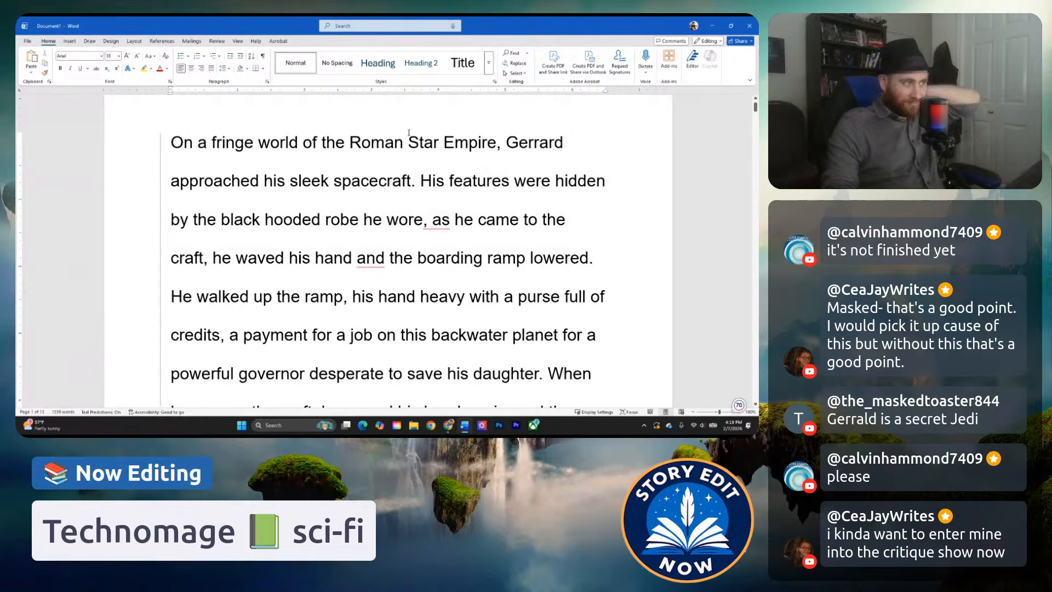
left_click(409, 140)
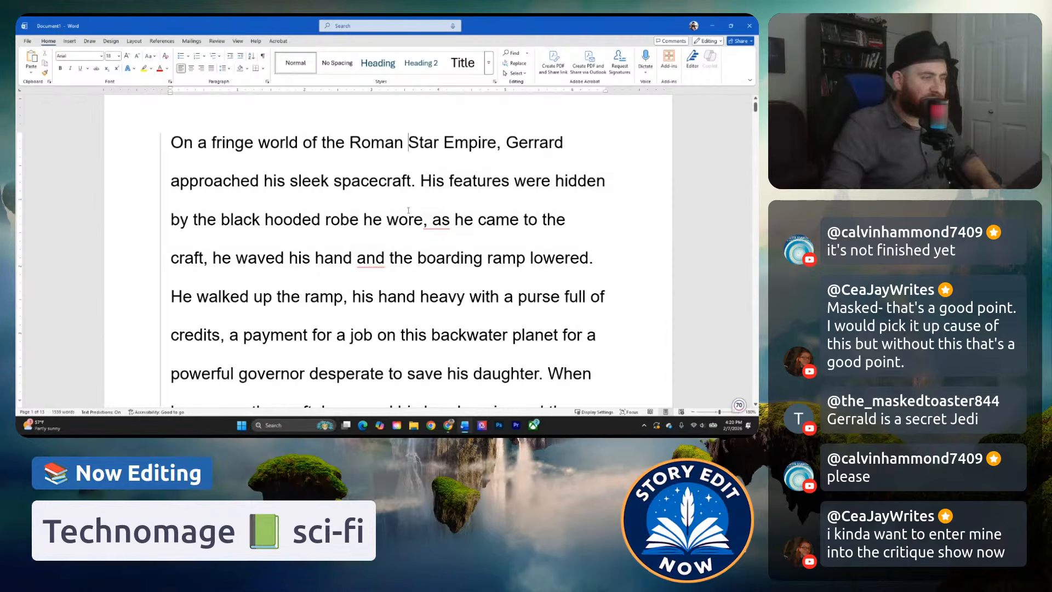
left_click(321, 232)
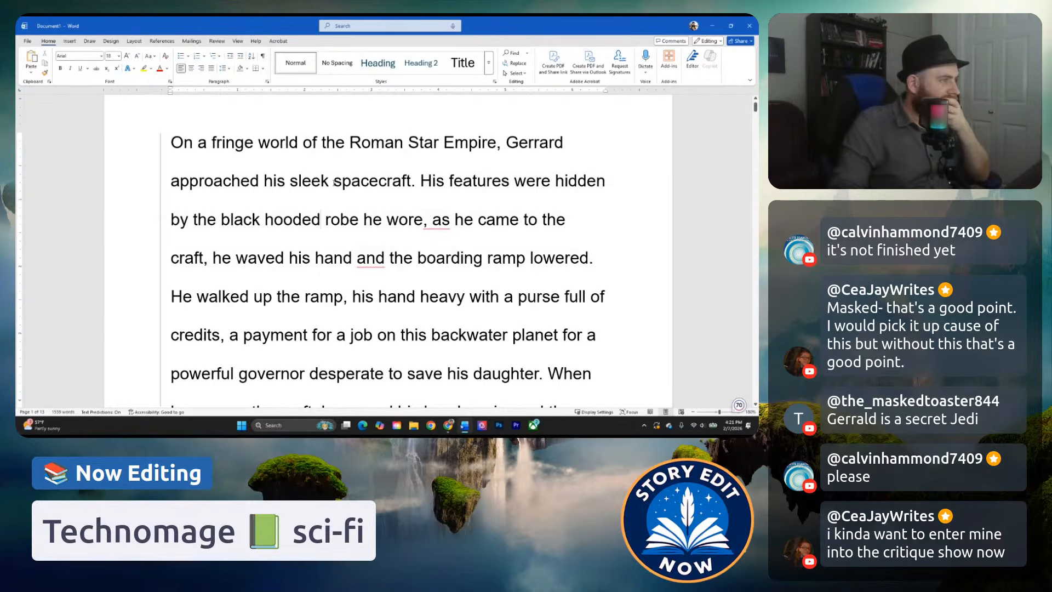
left_click(517, 192)
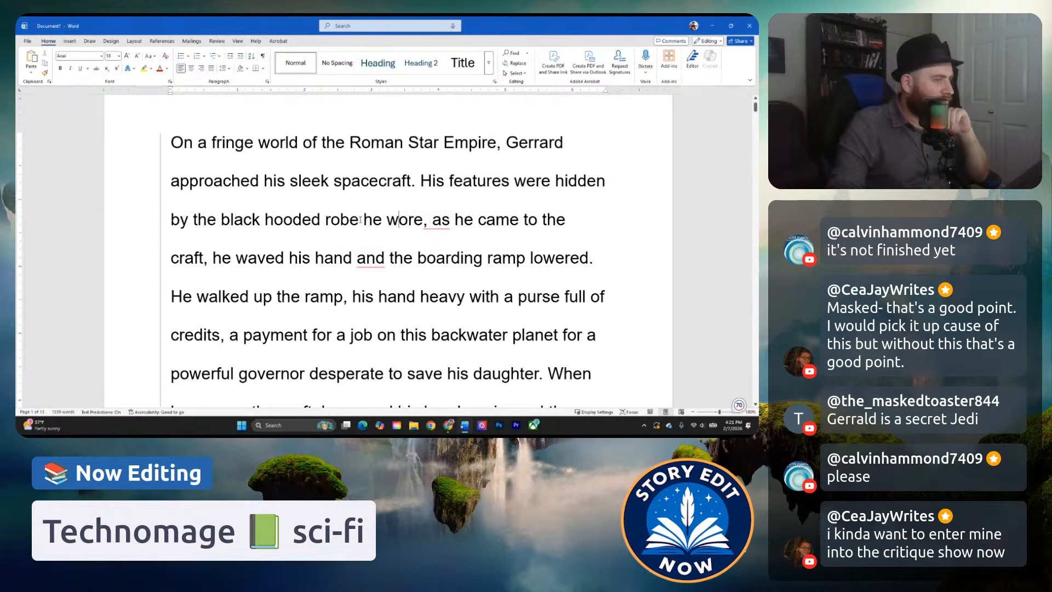
left_click_drag(195, 219, 218, 220)
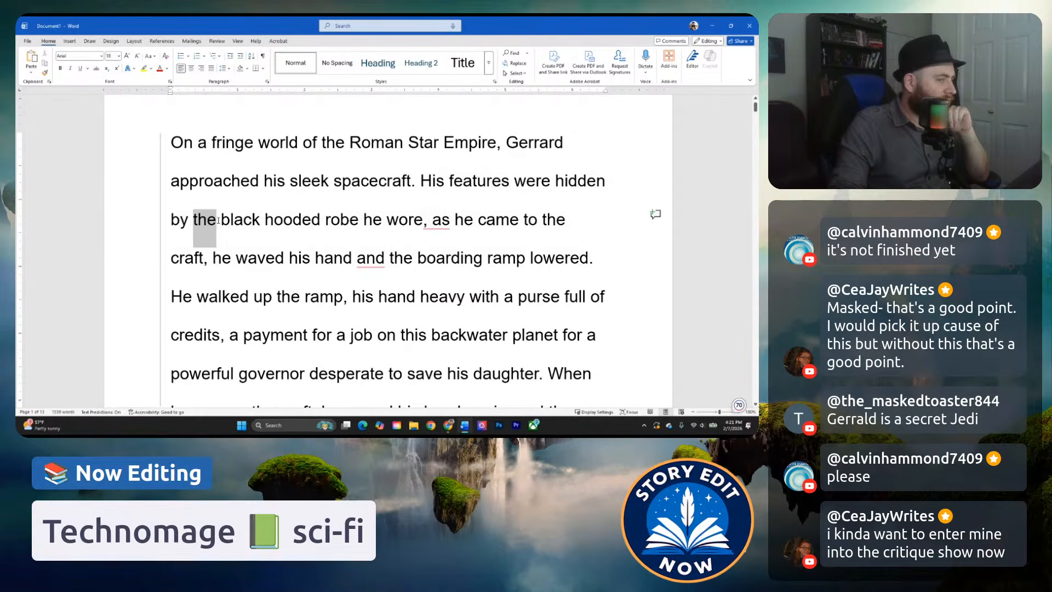
left_click(381, 222)
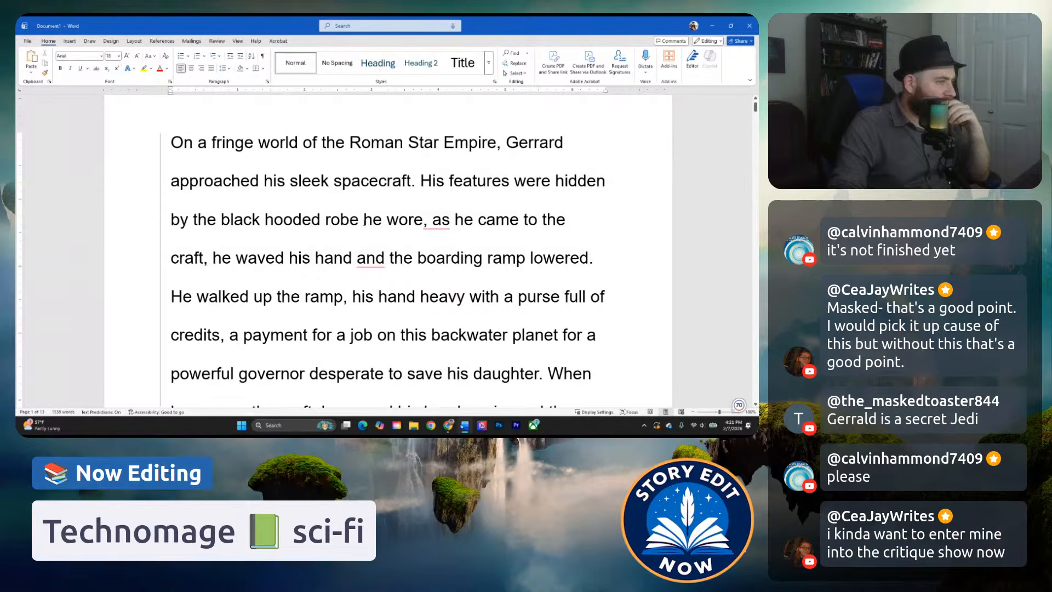
left_click(365, 222)
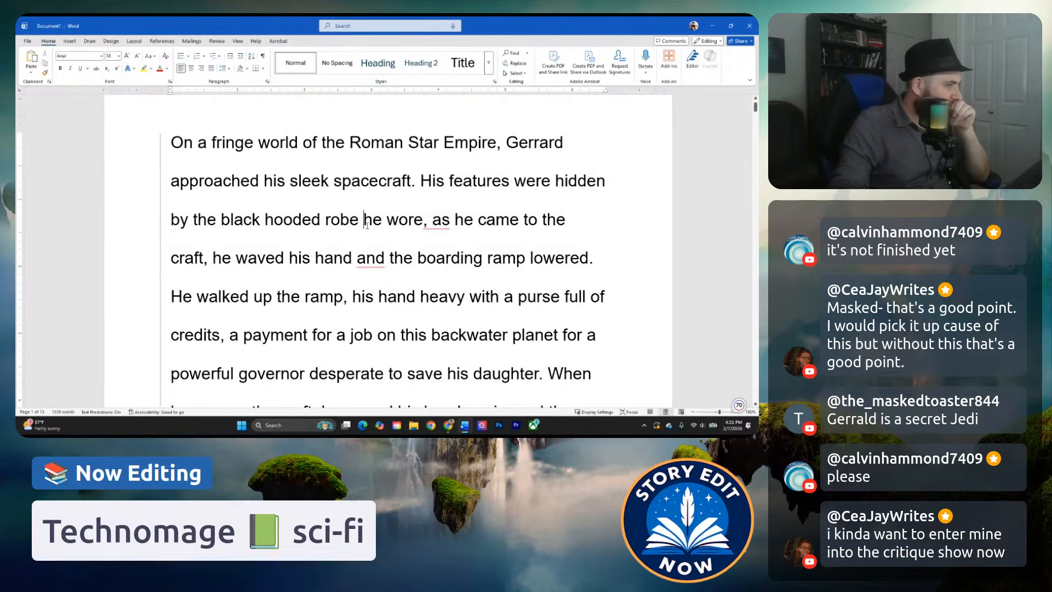
left_click_drag(364, 221, 205, 258)
type("d")
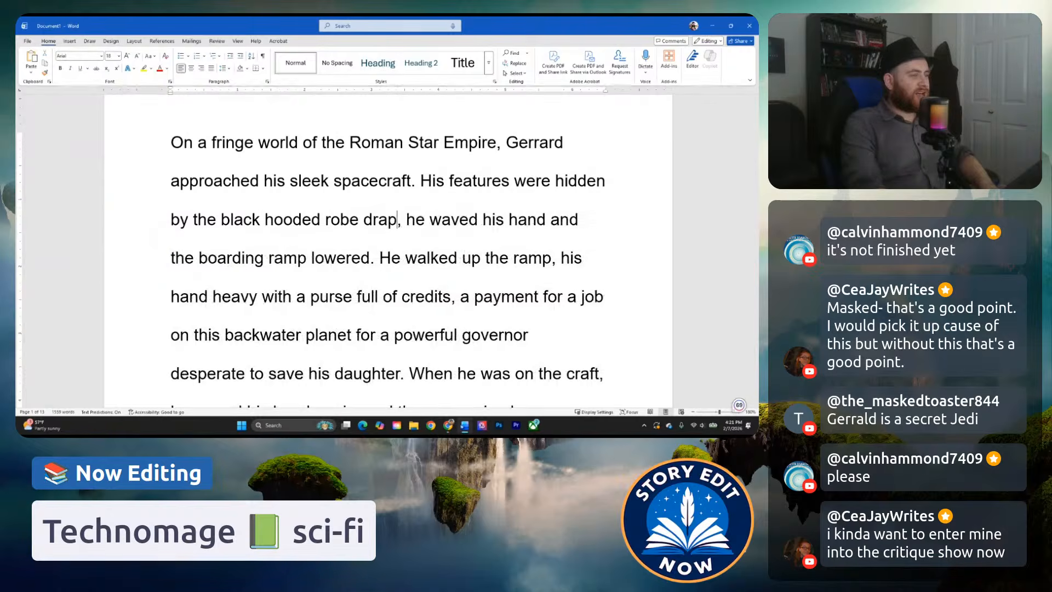
type("raped")
key("ctrl+z")
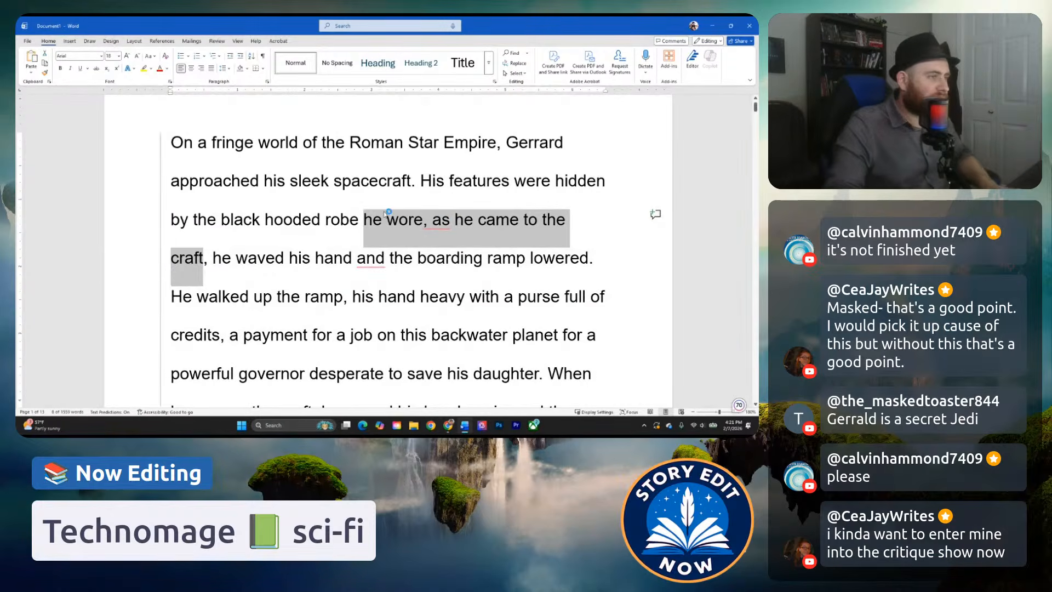
Turn on Track Changes for the manuscript.
left_click(217, 42)
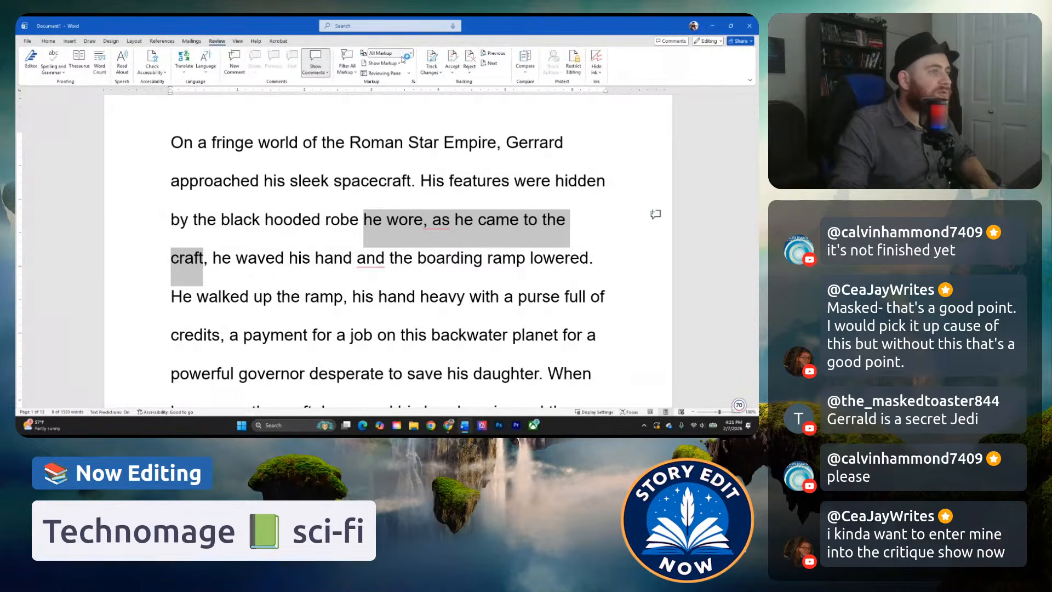
left_click(432, 61)
left_click(361, 218)
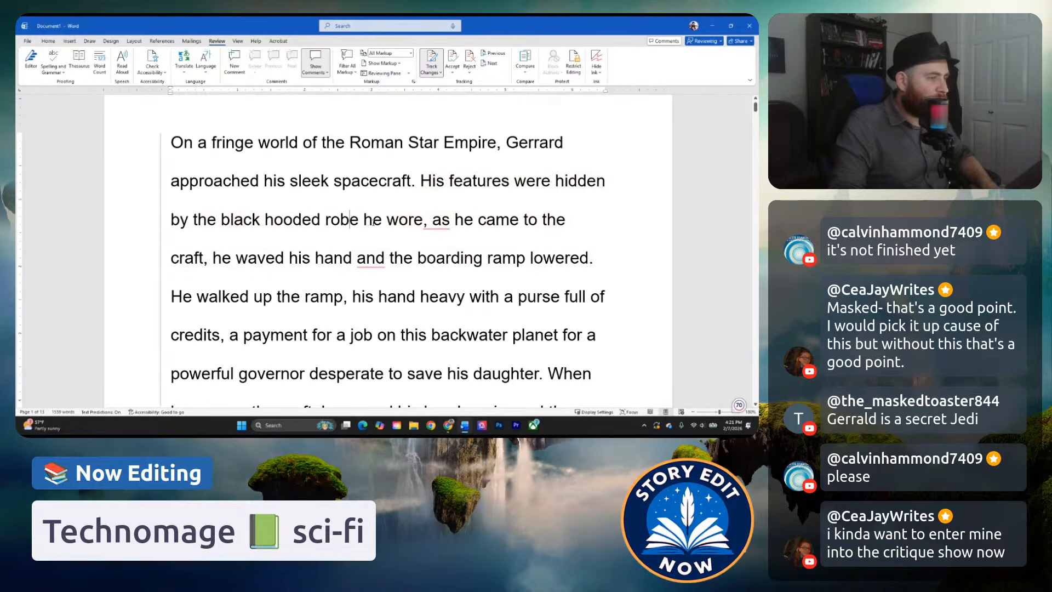
Replace "he wore, as he came to the craft" after "black hooded robe" with "draped over him.".
left_click_drag(364, 220, 209, 265)
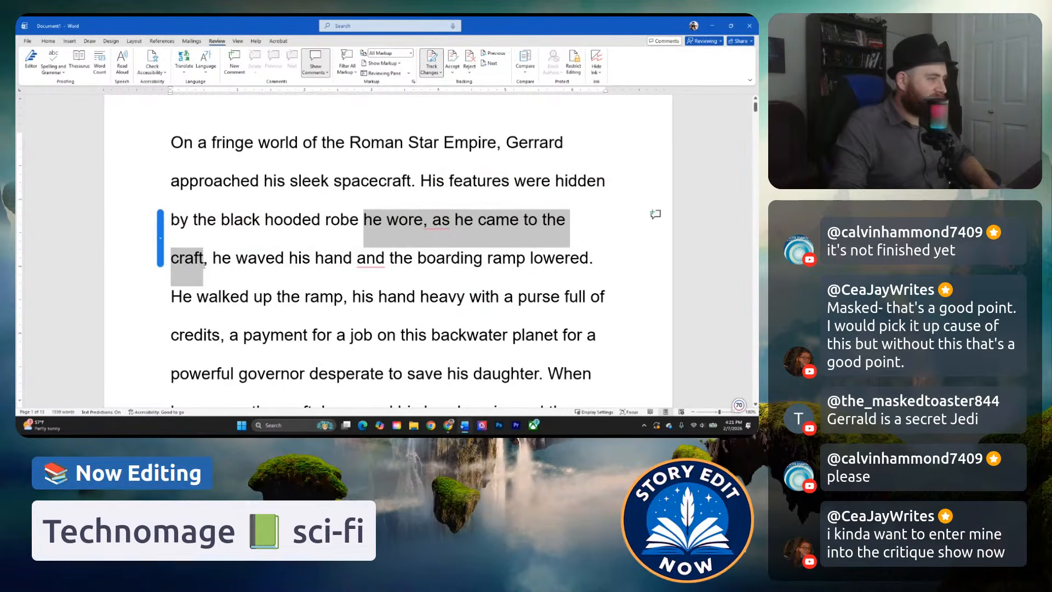
key("BackSpace")
type("dr")
key("BackSpace")
key("BackSpace")
type("draped over his broad")
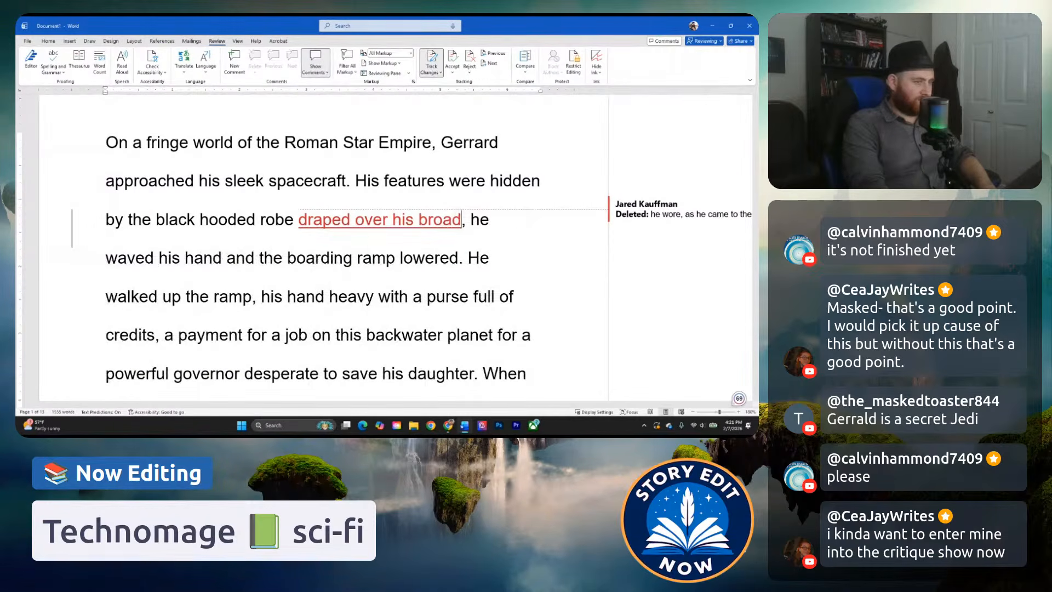
key("BackSpace")
key("BackSpace")
key("BackSpace")
key("BackSpace")
key("BackSpace")
key("BackSpace")
key("BackSpace")
type("m.")
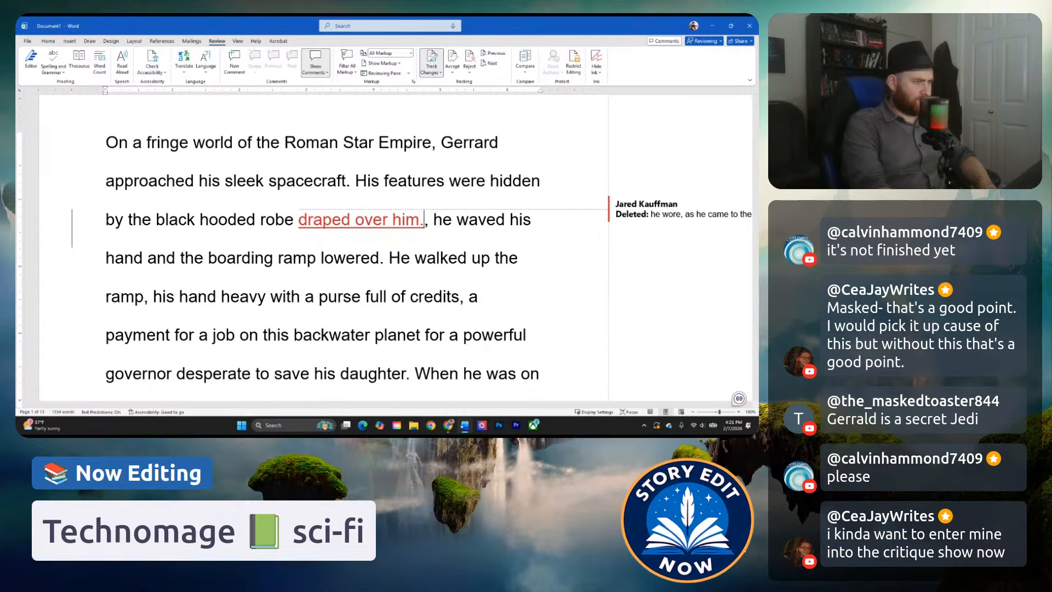
Remove the leftover comma after the new period and capitalize "He" at the start of "He waved his hand".
key("Delete")
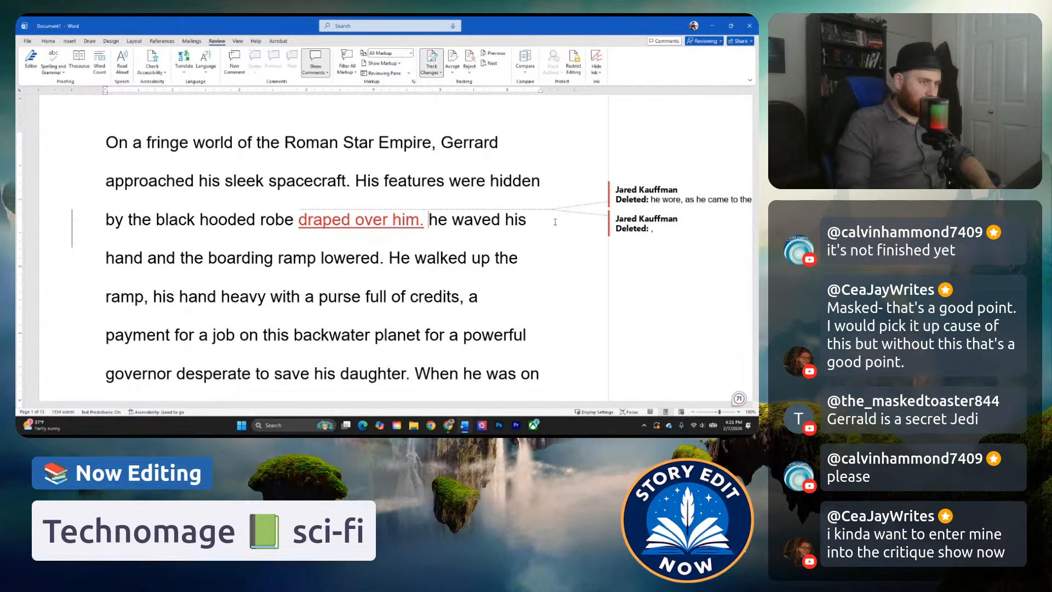
key("Delete")
type("H")
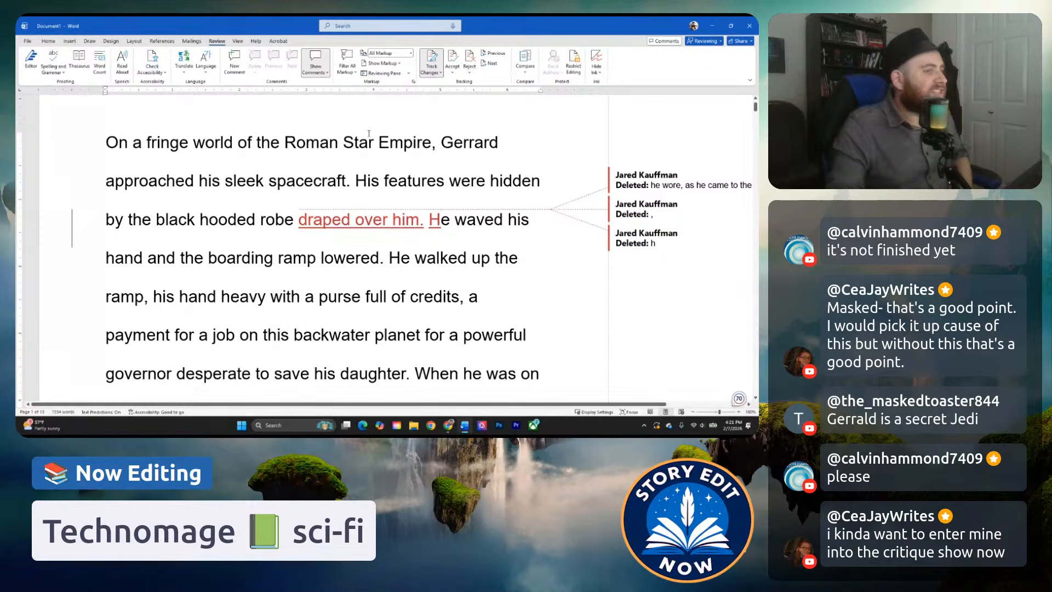
Reword "black hooded robe" in the second sentence as "black hood of his robe".
left_click(256, 220)
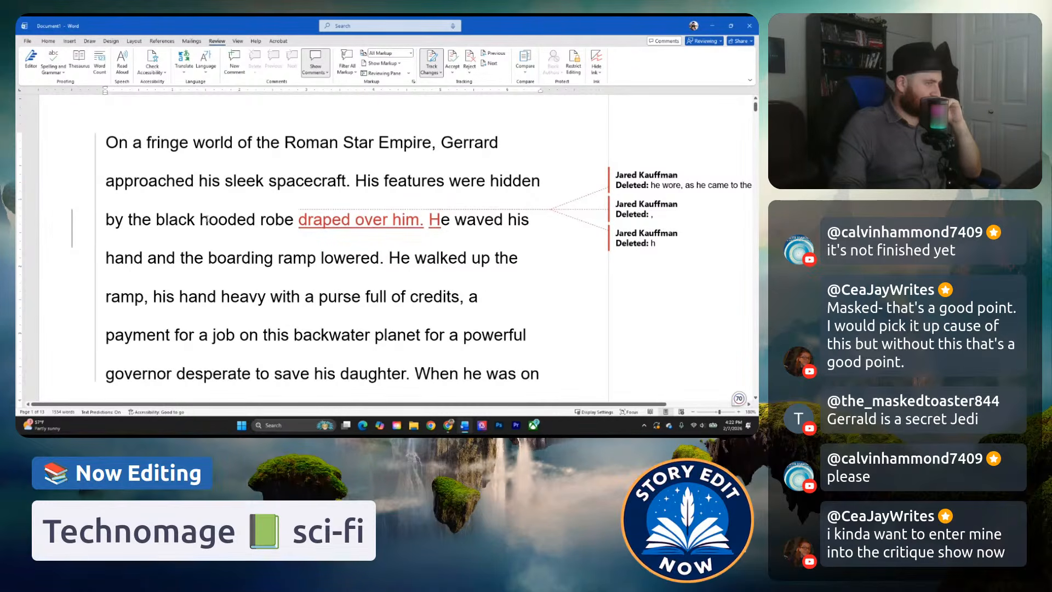
left_click(262, 224)
key("BackSpace")
key("BackSpace")
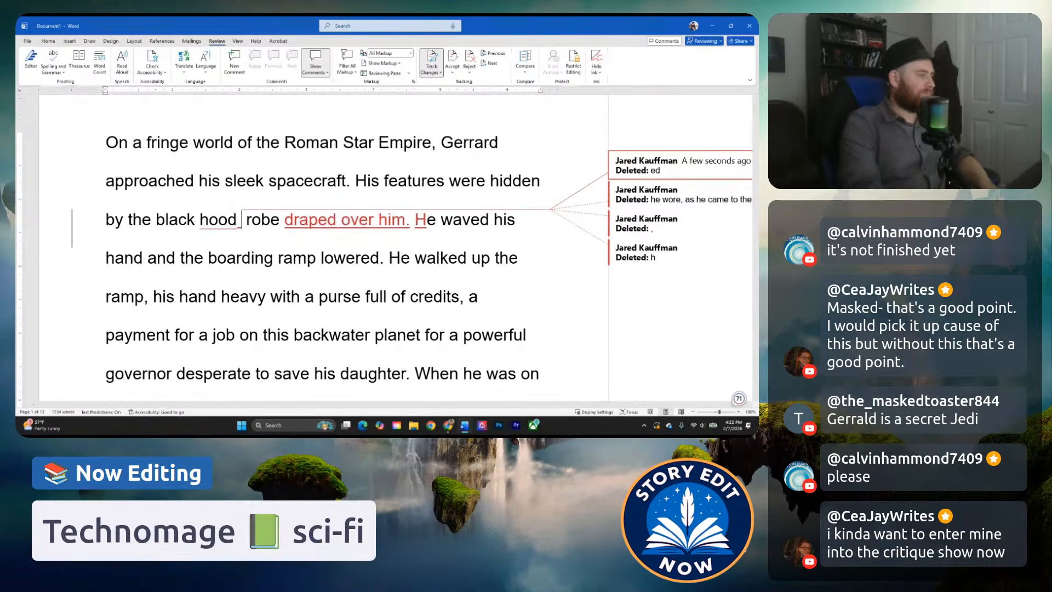
type("of his")
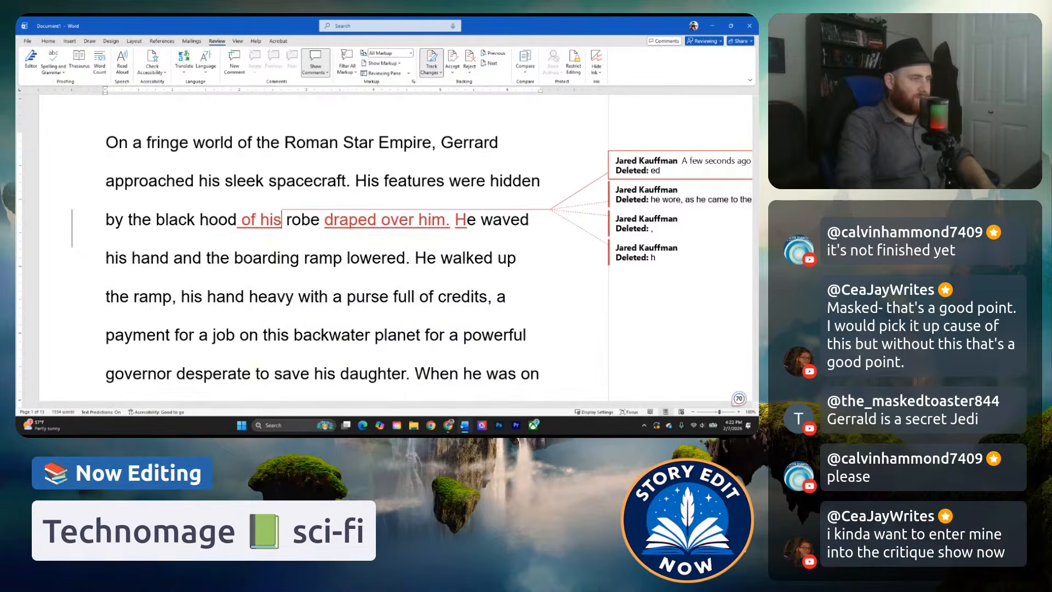
Delete "draped over him" and the extra space so the sentence ends with "robe.".
left_click_drag(325, 222, 447, 220)
key("BackSpace")
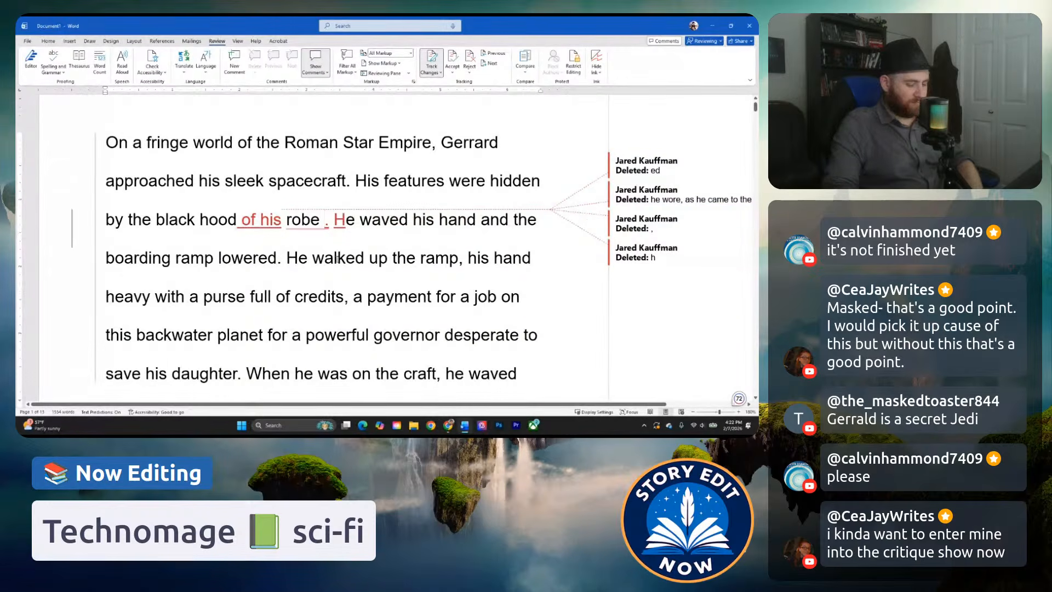
key("BackSpace")
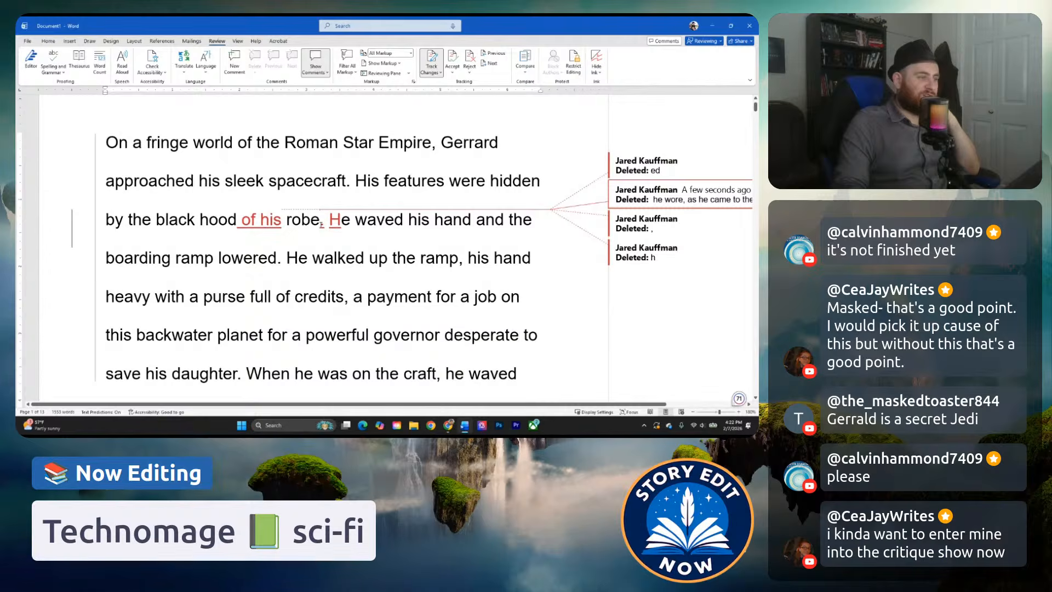
Replace "He waved his hand and" before "the boarding ramp lowered" with "Waving his hand,".
left_click(378, 226)
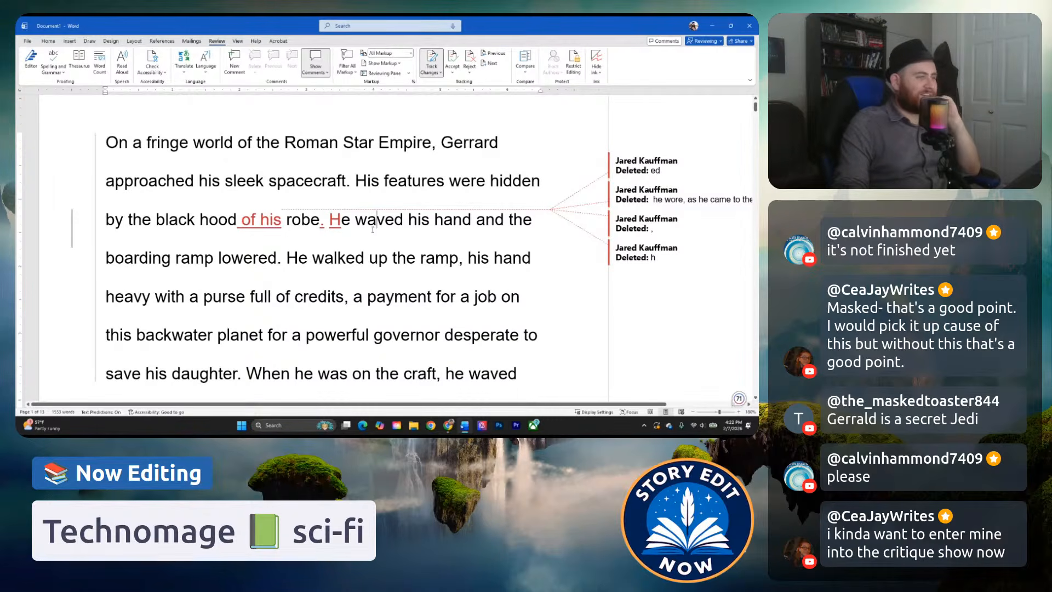
left_click(190, 258)
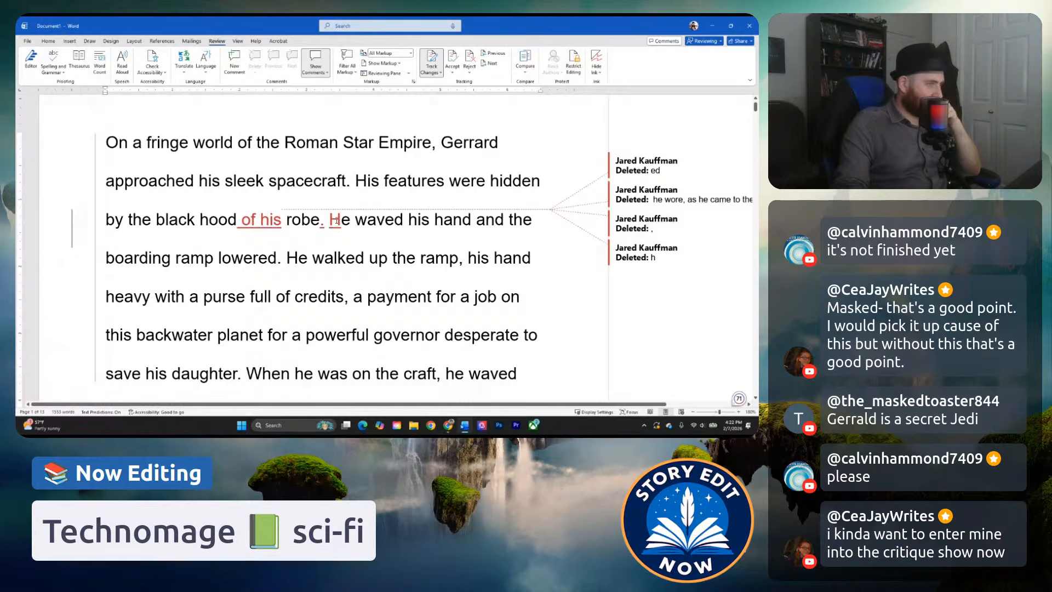
left_click_drag(331, 221, 504, 220)
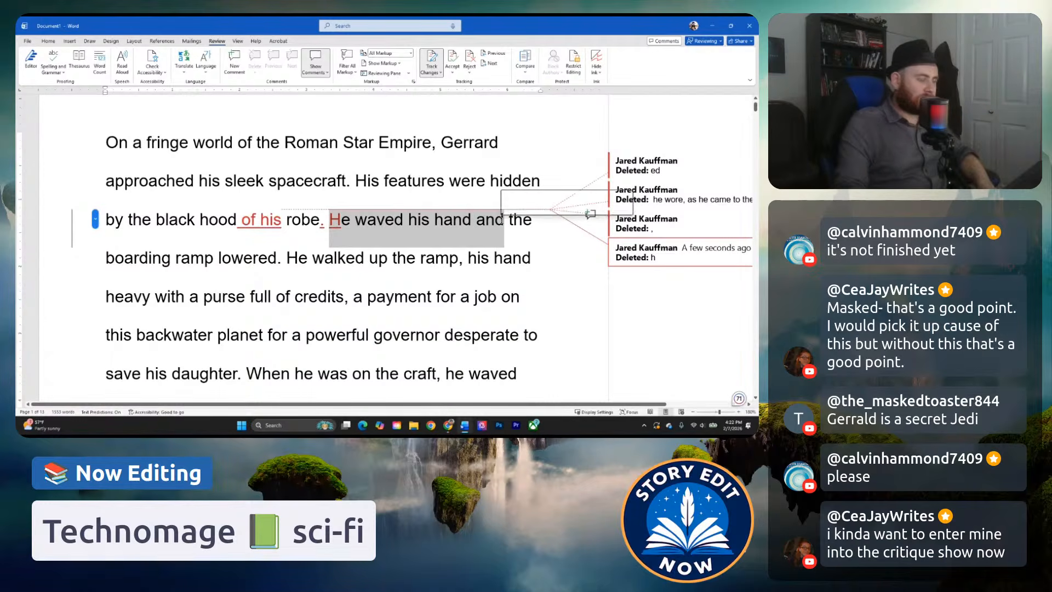
type("Waving his hand,")
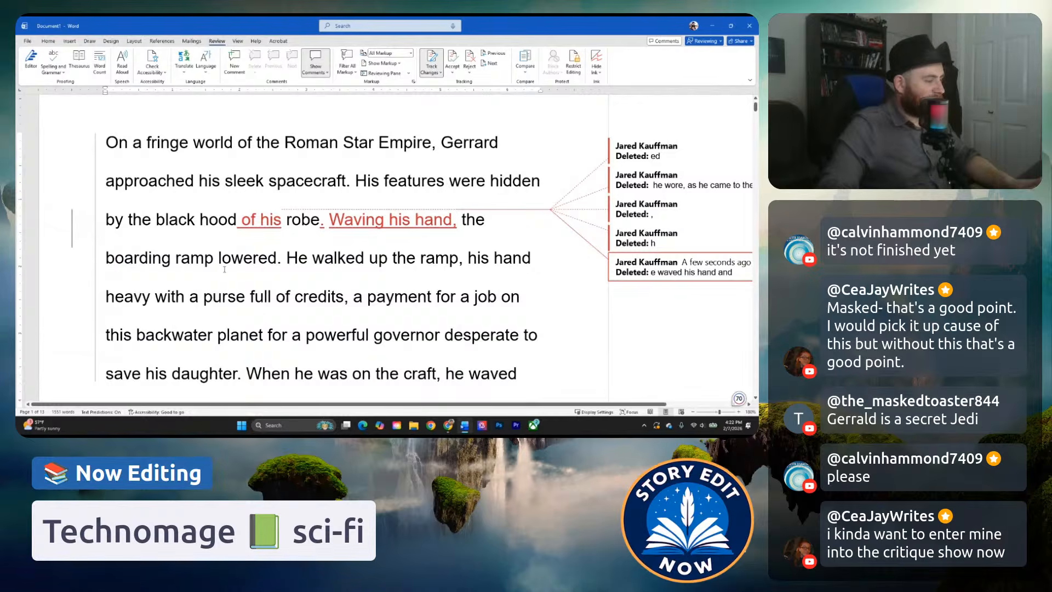
Read the rest of the opening paragraph, from "He walked up the ramp" through the payment for the job on the backwater planet.
left_click(224, 269)
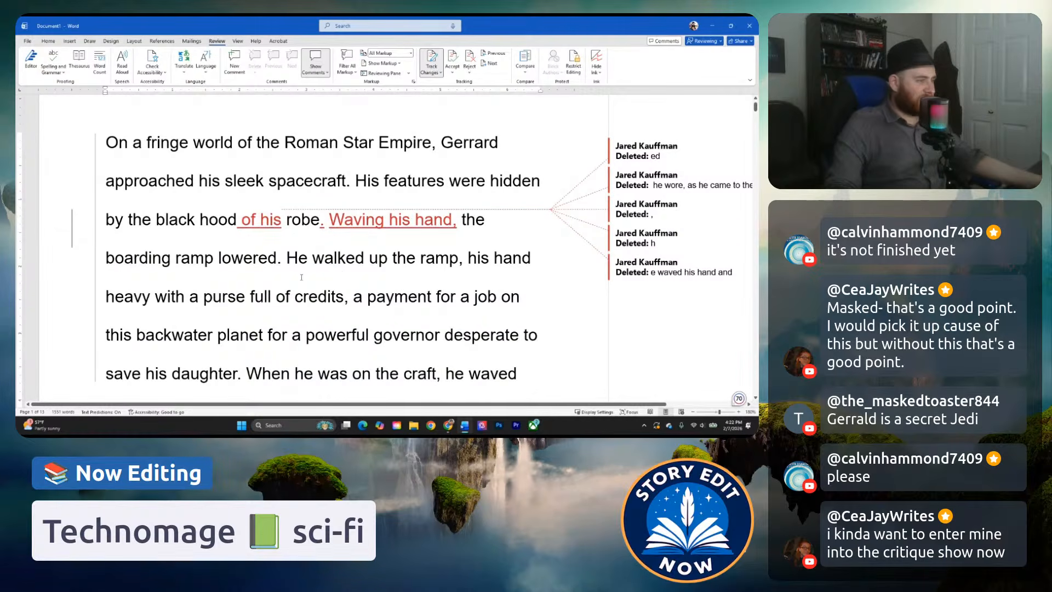
scroll(304, 278, "down", 1)
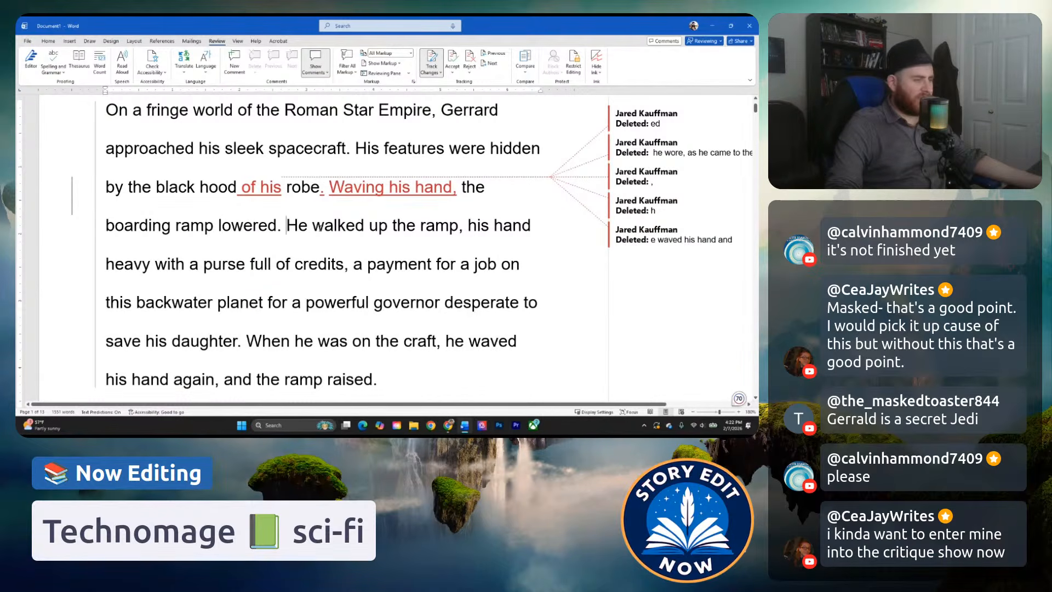
key("End")
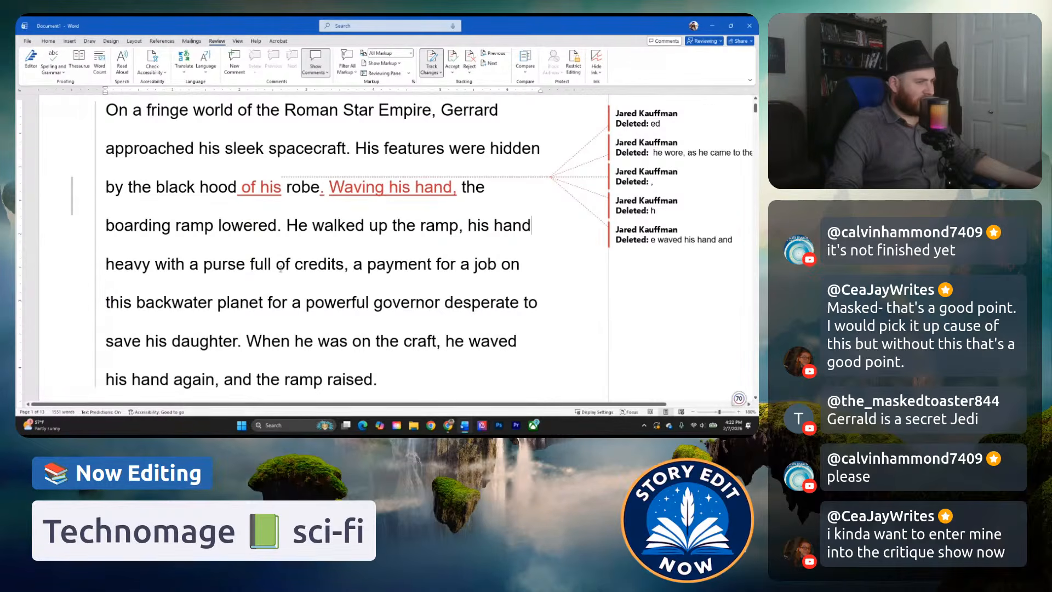
left_click(410, 274)
left_click(232, 303)
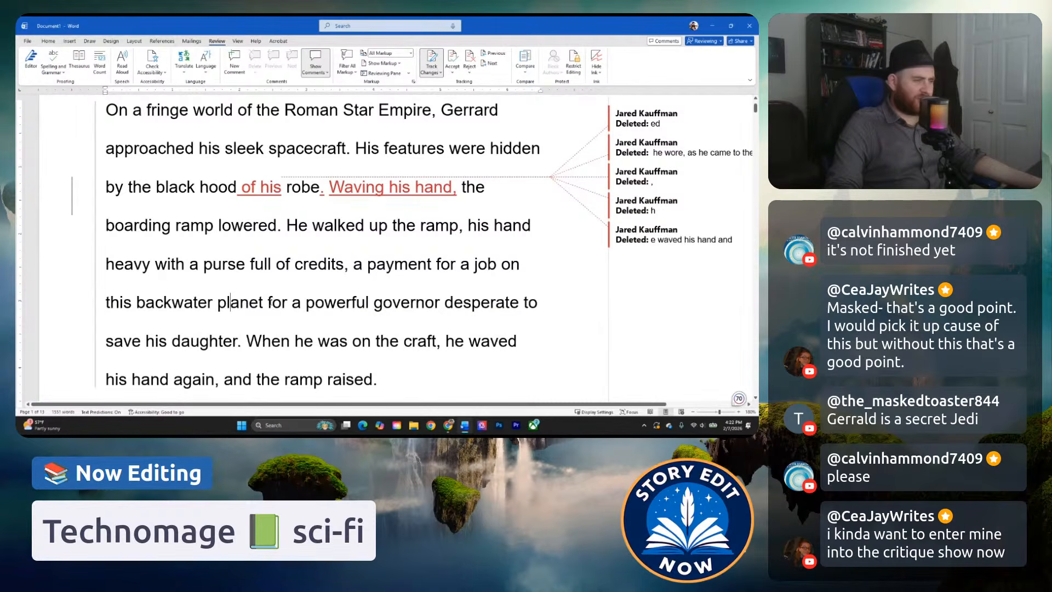
Join the boarding-ramp sentence to the following one by replacing ". He" after "lowered" with ", and he".
left_click(165, 336)
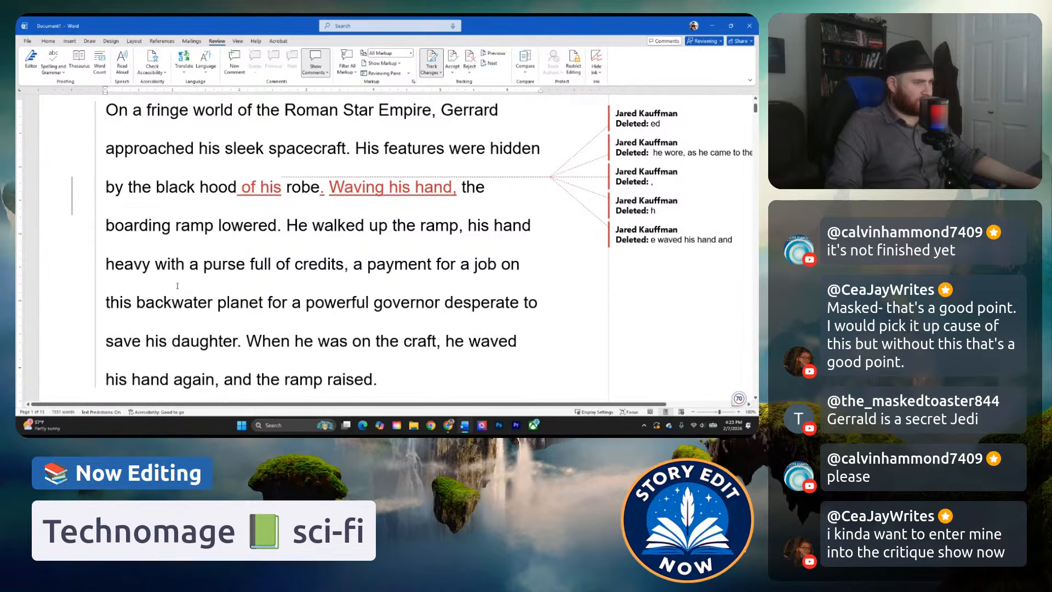
left_click(450, 267)
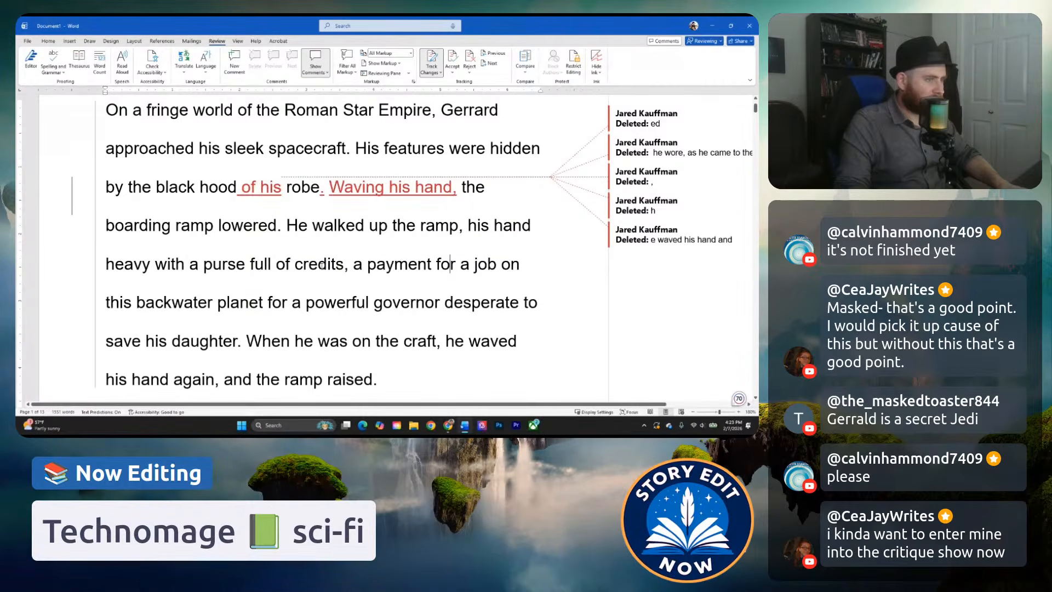
left_click_drag(278, 242, 305, 229)
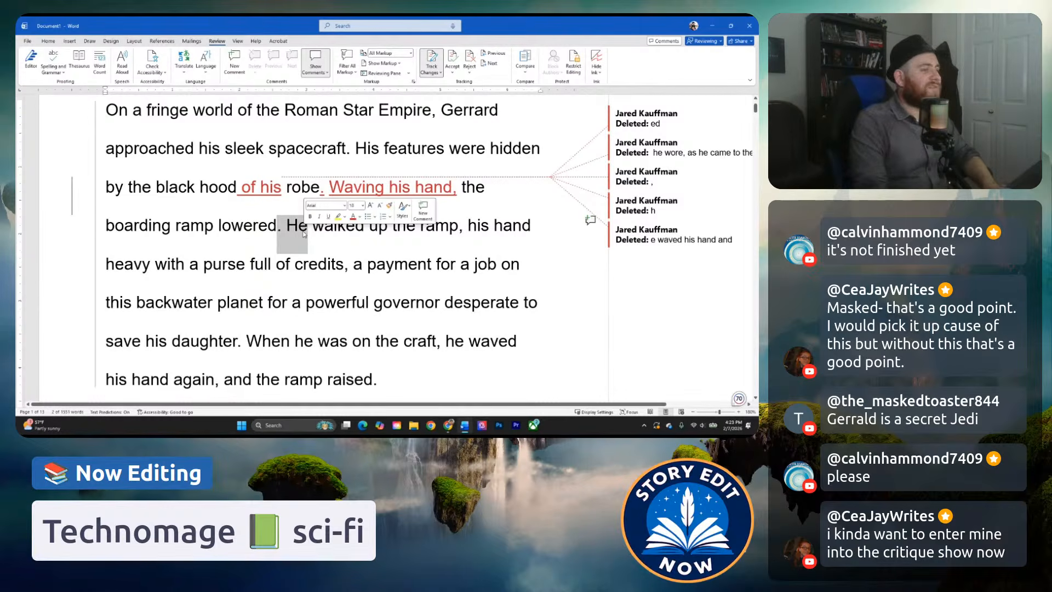
key("BackSpace")
type(", and he")
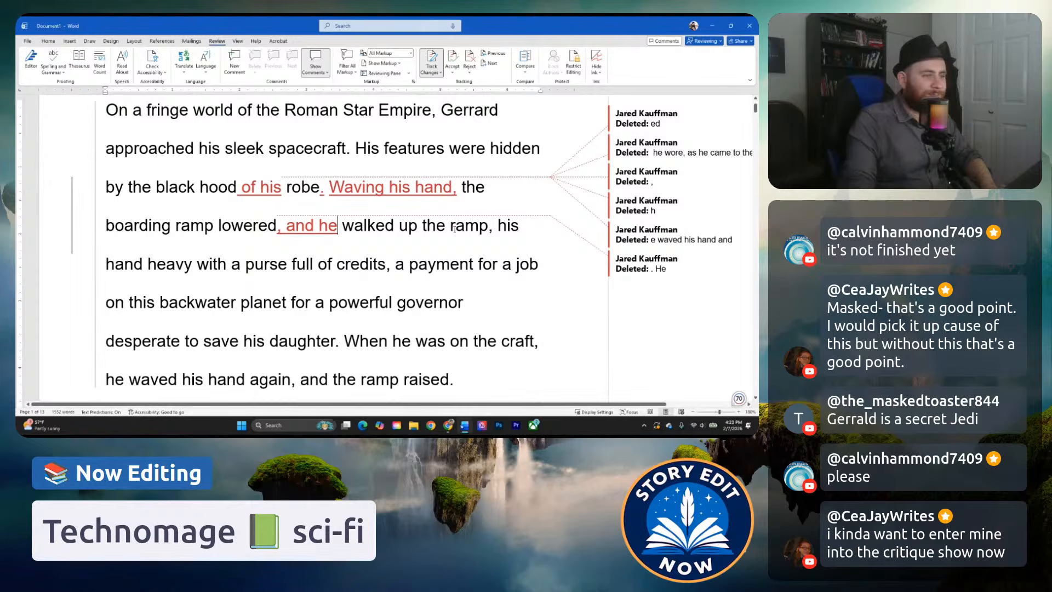
Replace "the ramp," after "walked up" with "it." and start the new sentence with "His hand was heavy".
left_click_drag(423, 225, 493, 226)
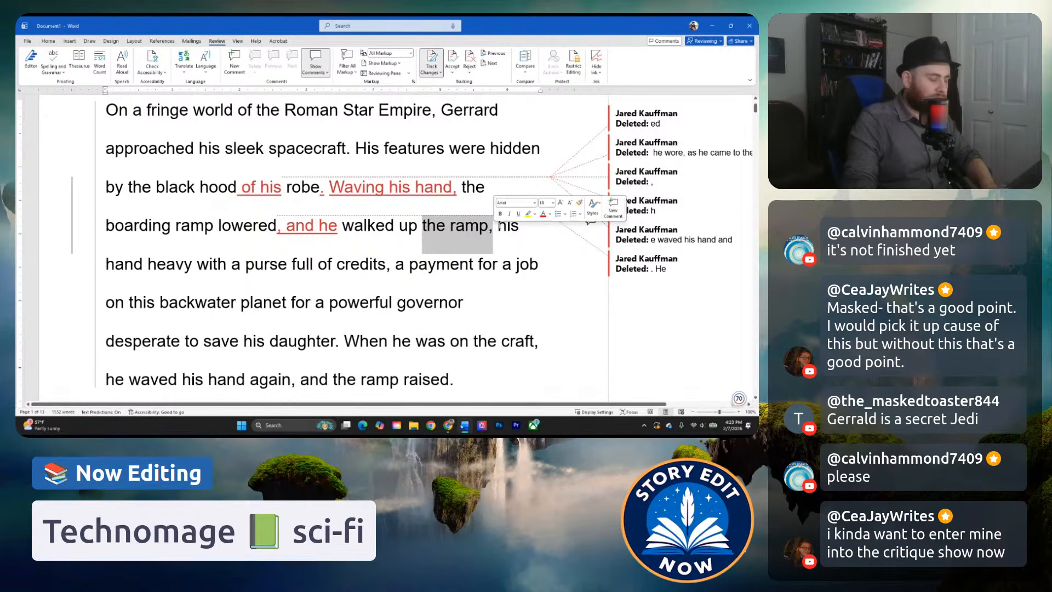
type("it.")
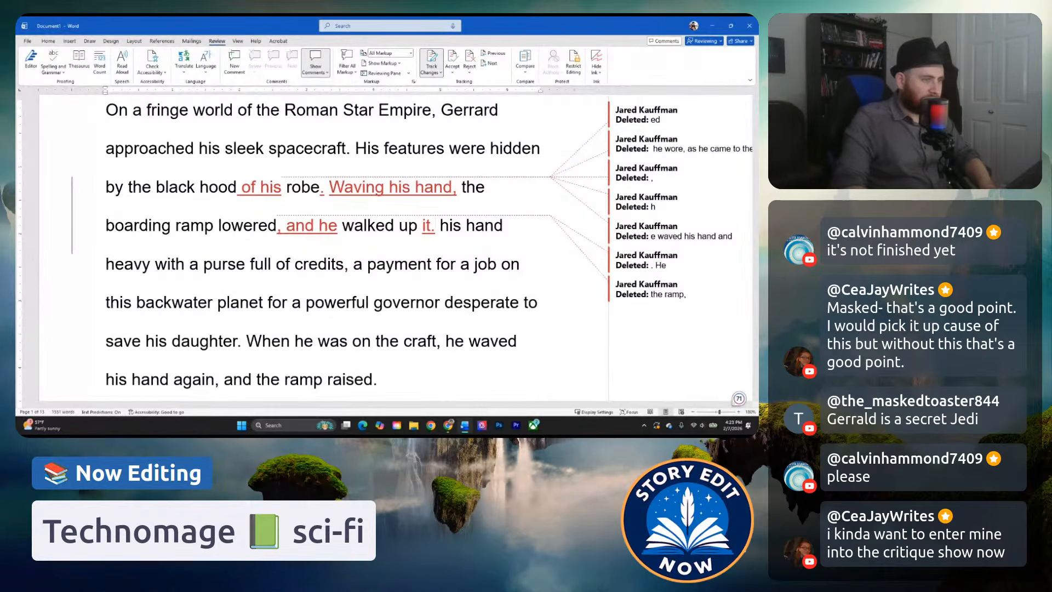
key("Delete")
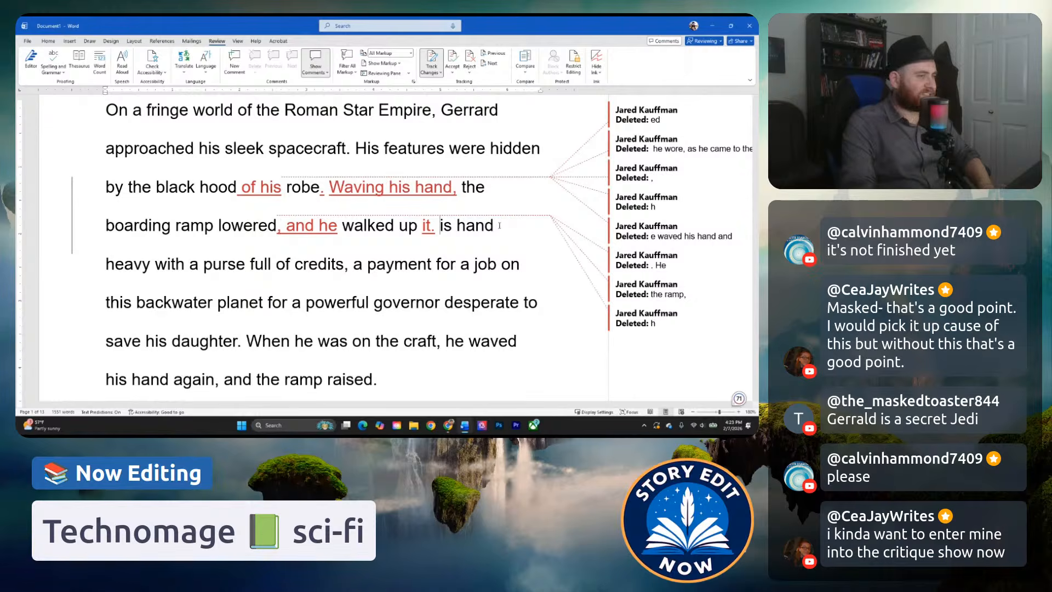
type("H")
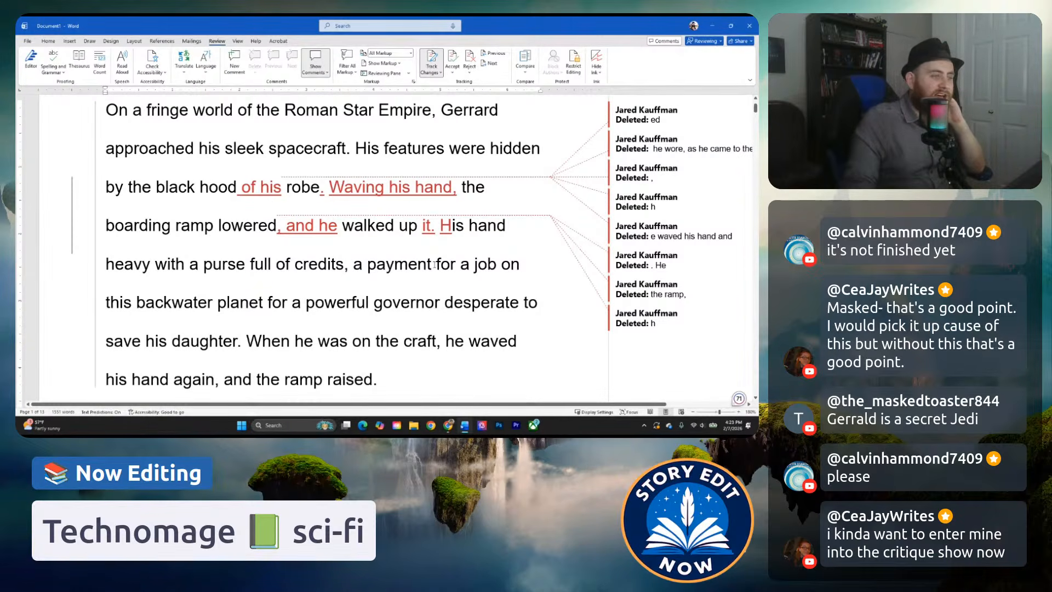
left_click(176, 265)
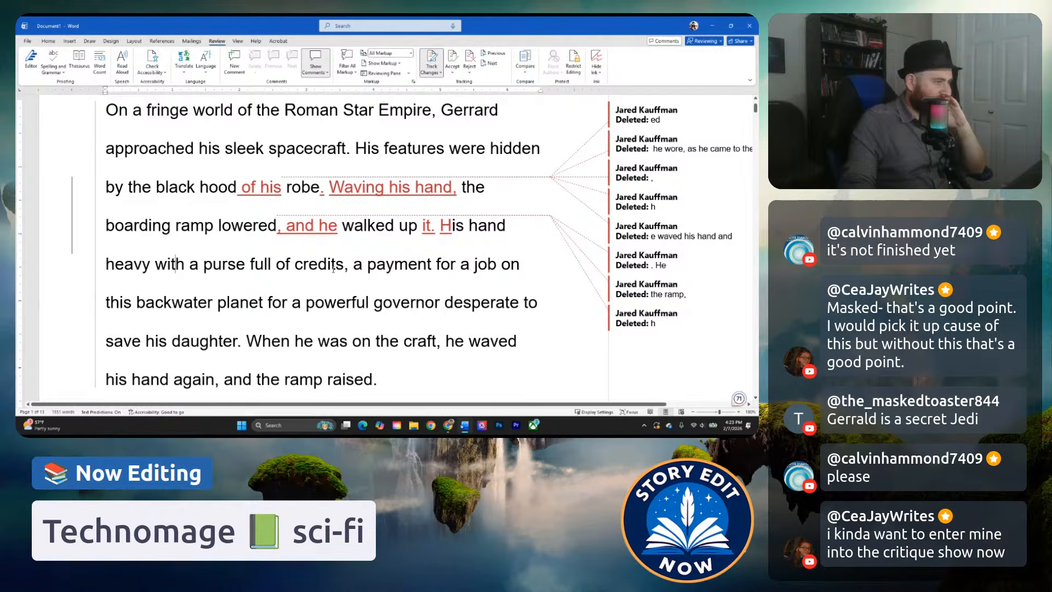
type("was")
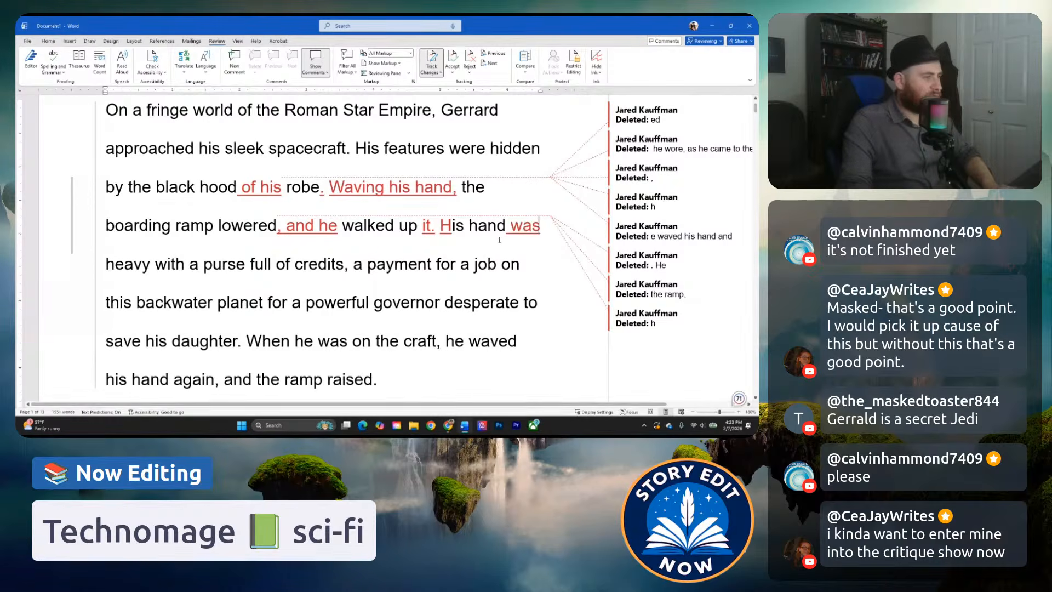
Examine the sentence about the purse of credits, especially the clause from "a payment for a job" through "save his daughter".
left_click(331, 271)
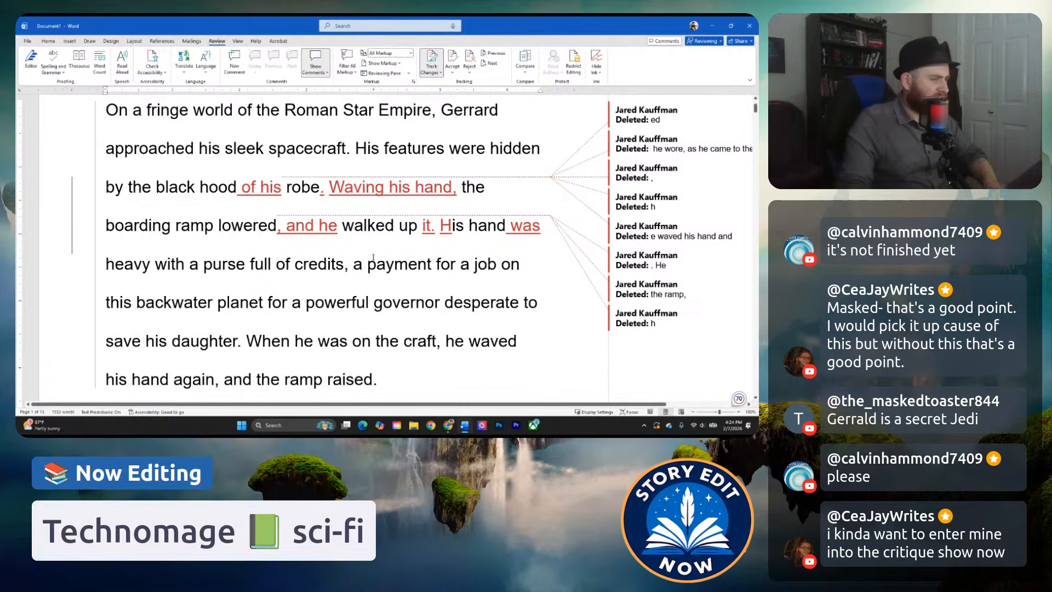
left_click_drag(355, 264, 236, 344)
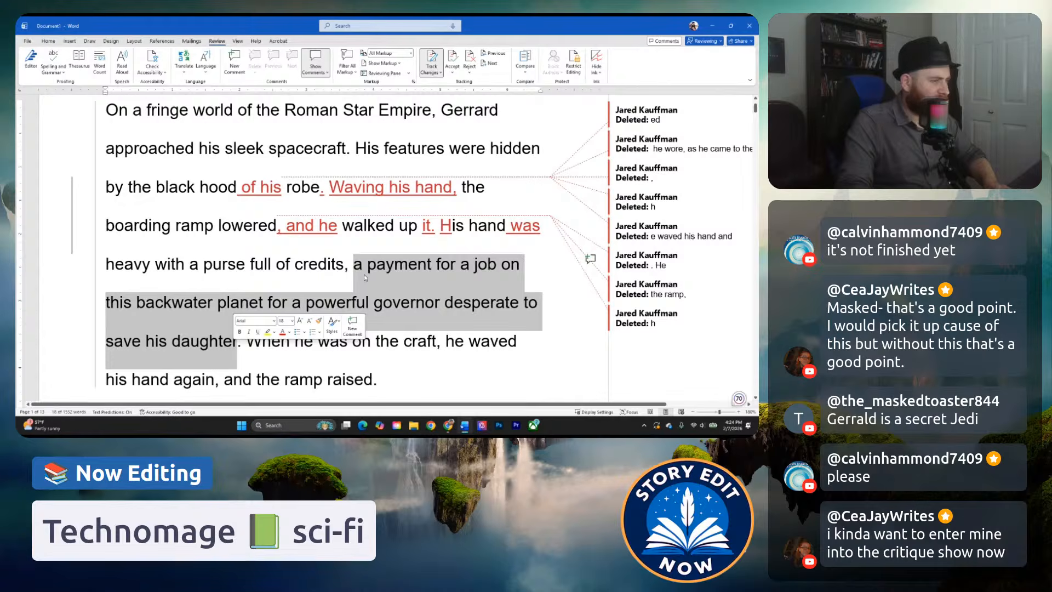
left_click(345, 267)
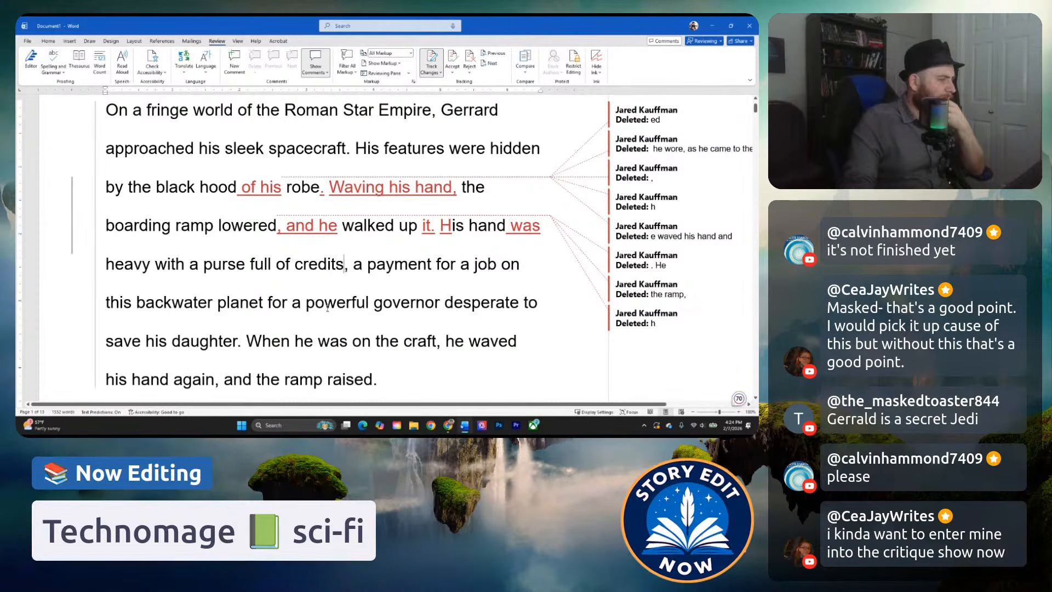
left_click(218, 302)
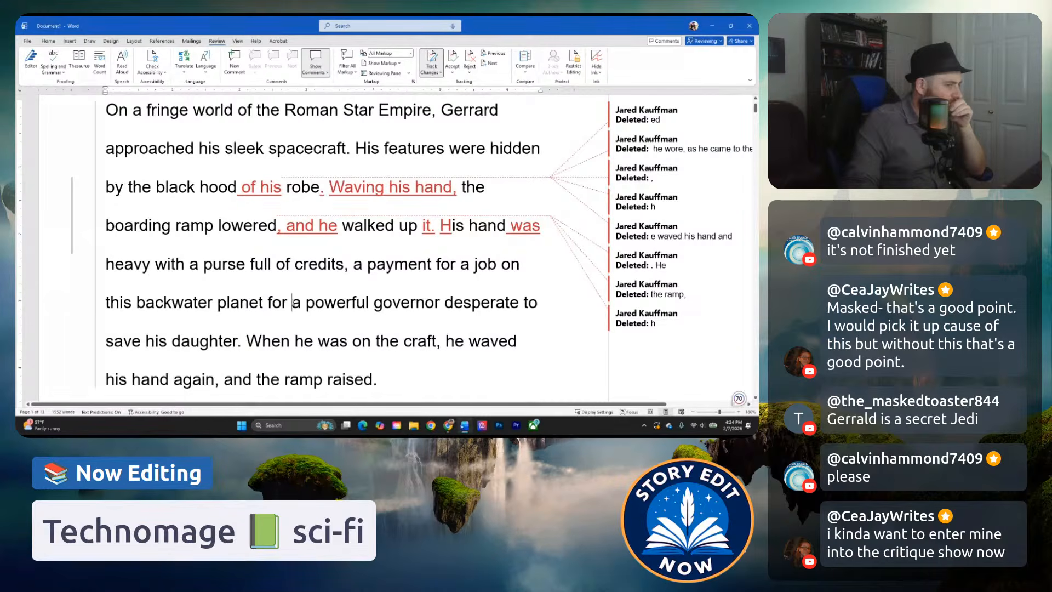
left_click(345, 266)
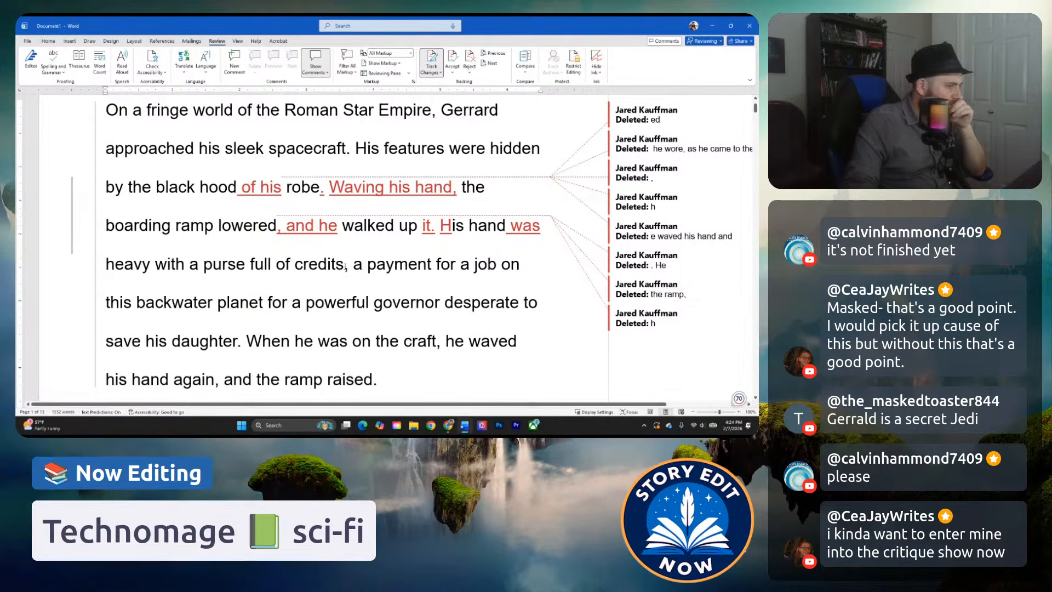
double_click(346, 267)
left_click_drag(351, 268, 425, 266)
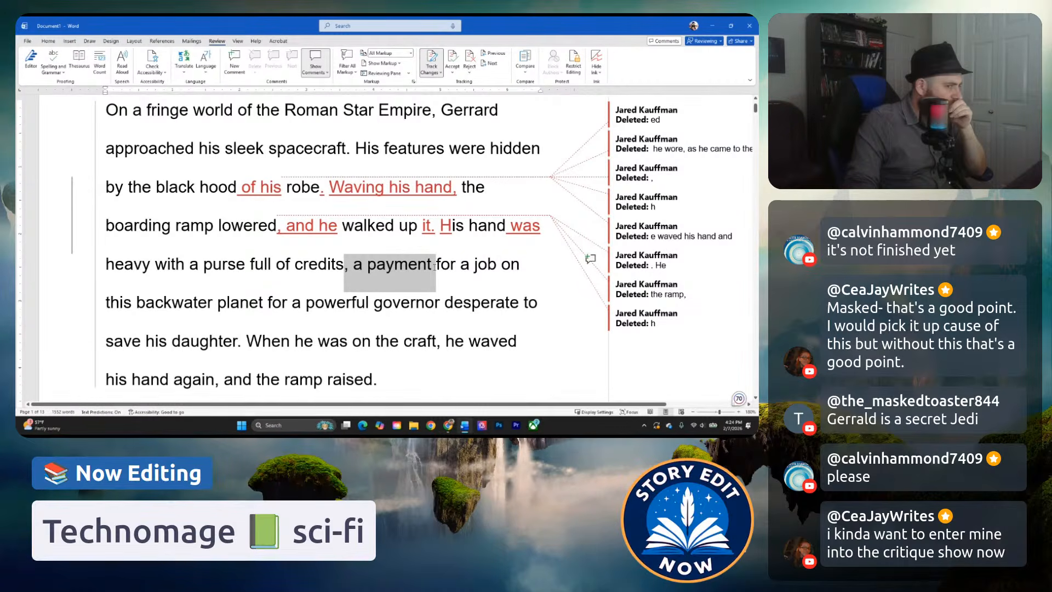
left_click_drag(435, 267, 433, 267)
left_click(411, 269)
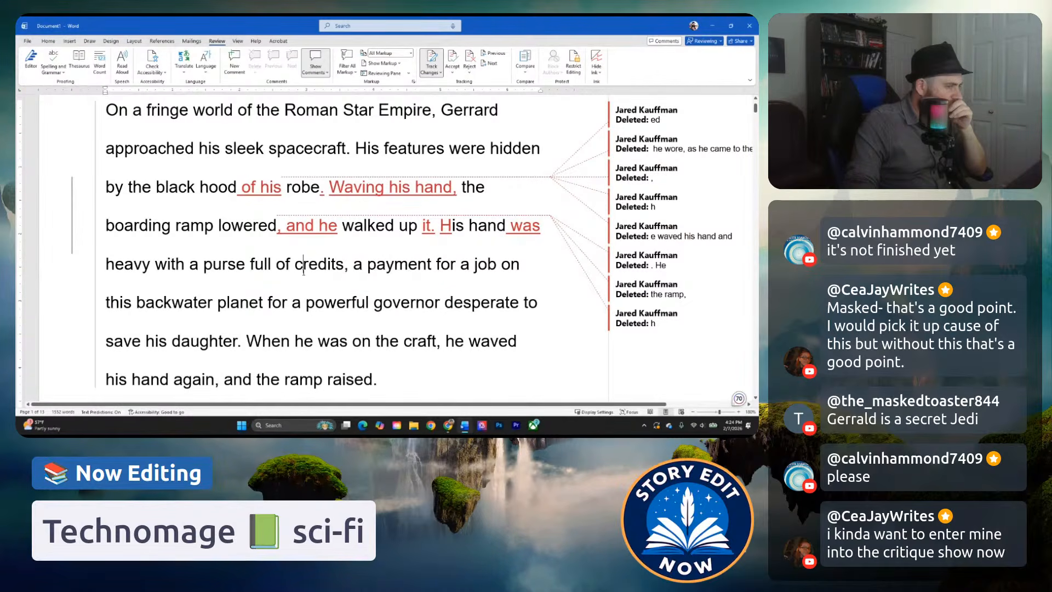
left_click(318, 268)
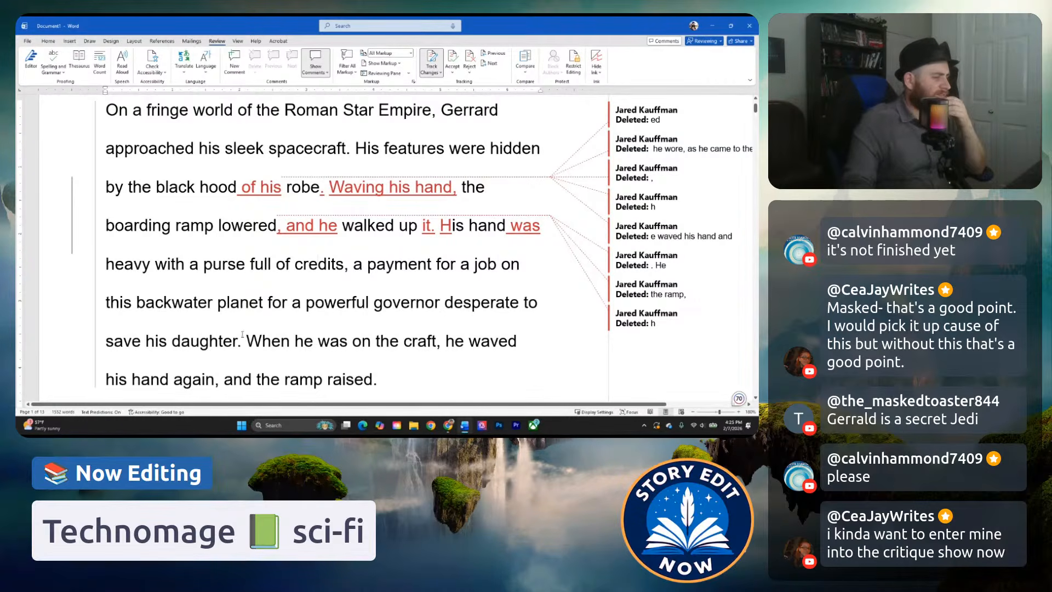
left_click_drag(239, 343, 433, 233)
left_click(433, 232)
Replace "on the craft" with "aboard" in the last sentence of the opening paragraph.
scroll(360, 262, "down", 1)
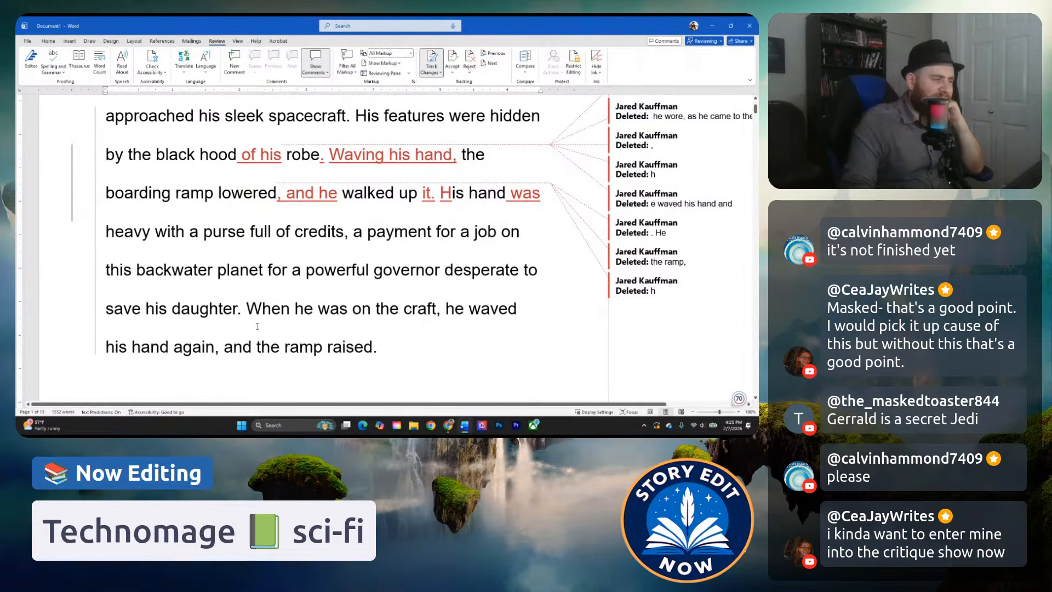
scroll(249, 332, "down", 1)
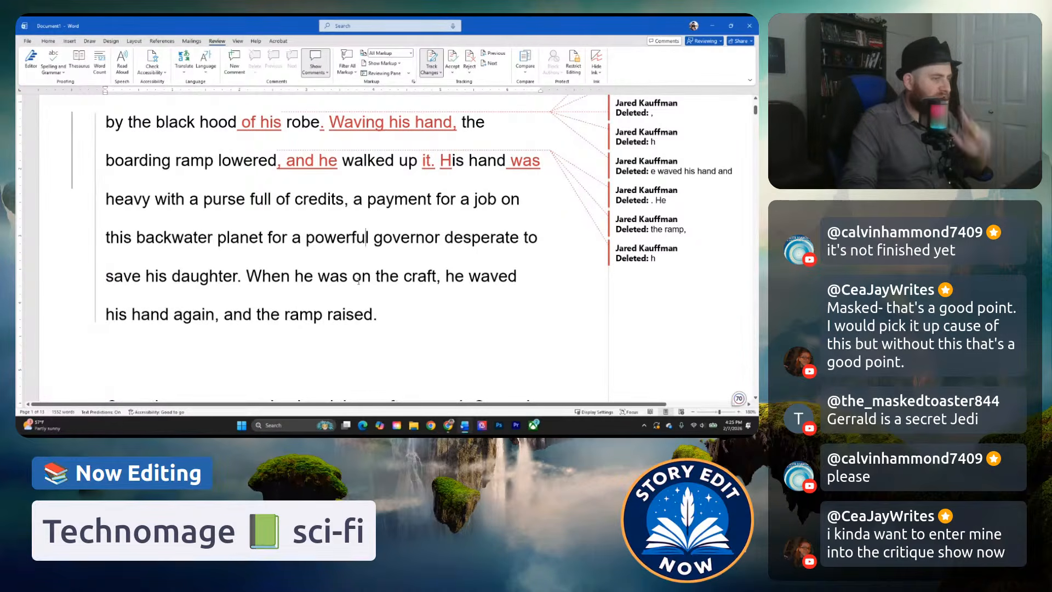
left_click_drag(354, 279, 438, 279)
type("boa")
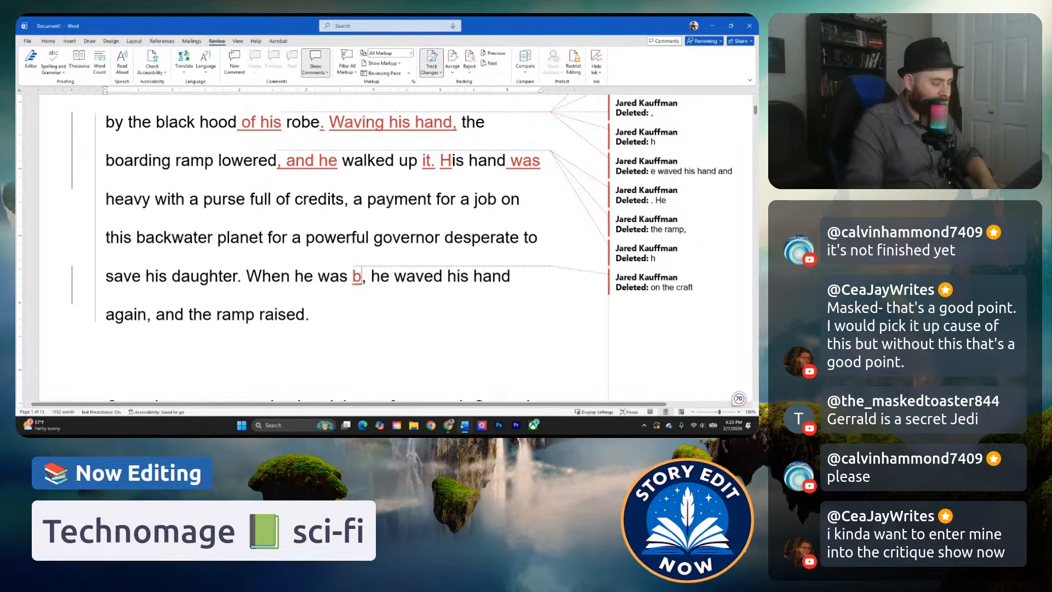
type("r")
key("BackSpace")
key("BackSpace")
key("BackSpace")
key("BackSpace")
type("aboard")
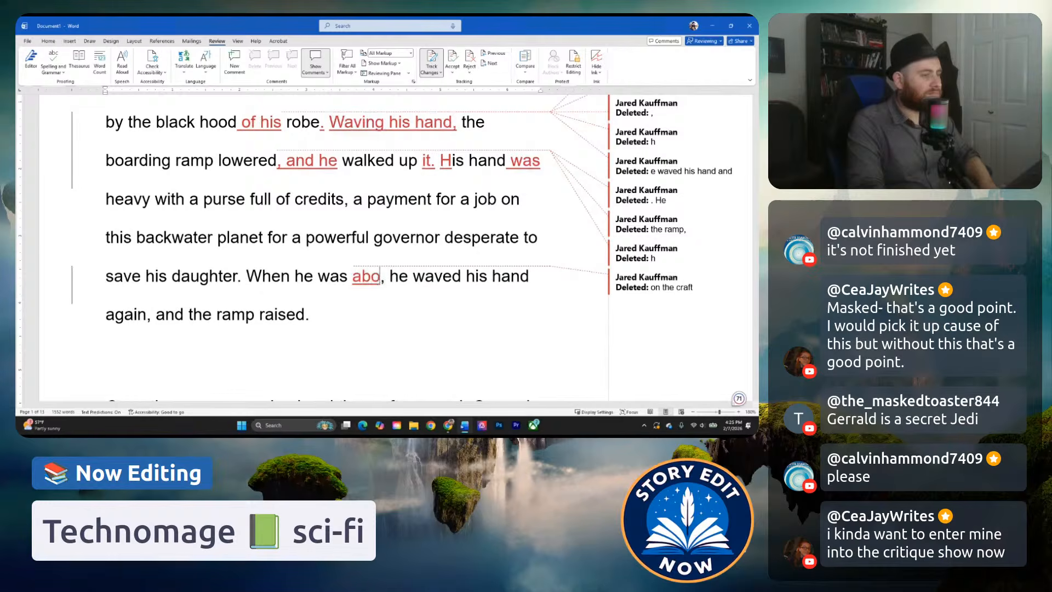
left_click(467, 331)
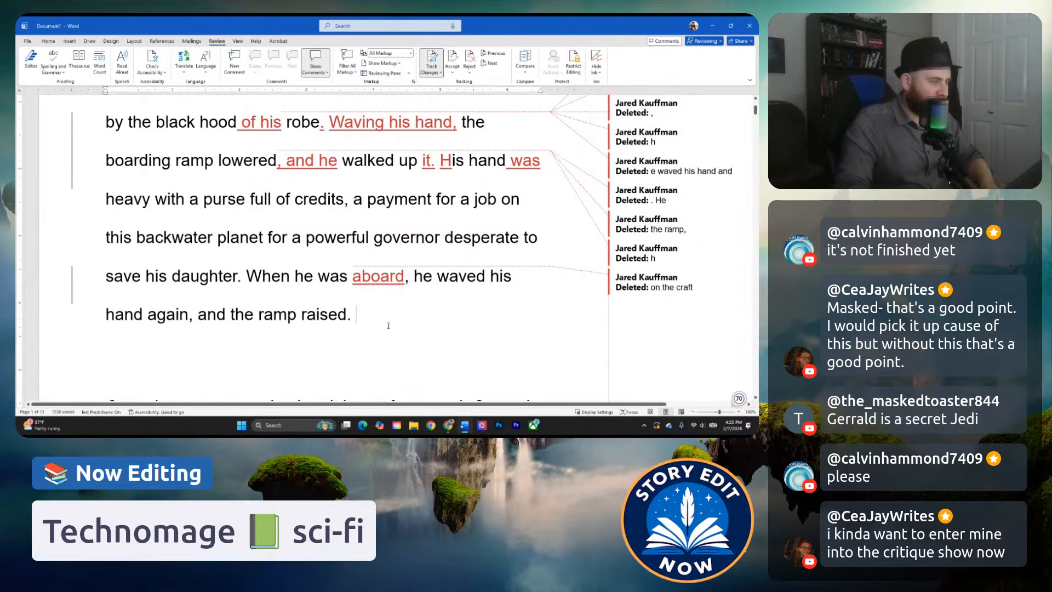
Shorten "When he was aboard" to "Aboard" and add "behind him" after "the ramp raised".
scroll(410, 328, "up", 1)
left_click_drag(248, 308, 362, 309)
type("A")
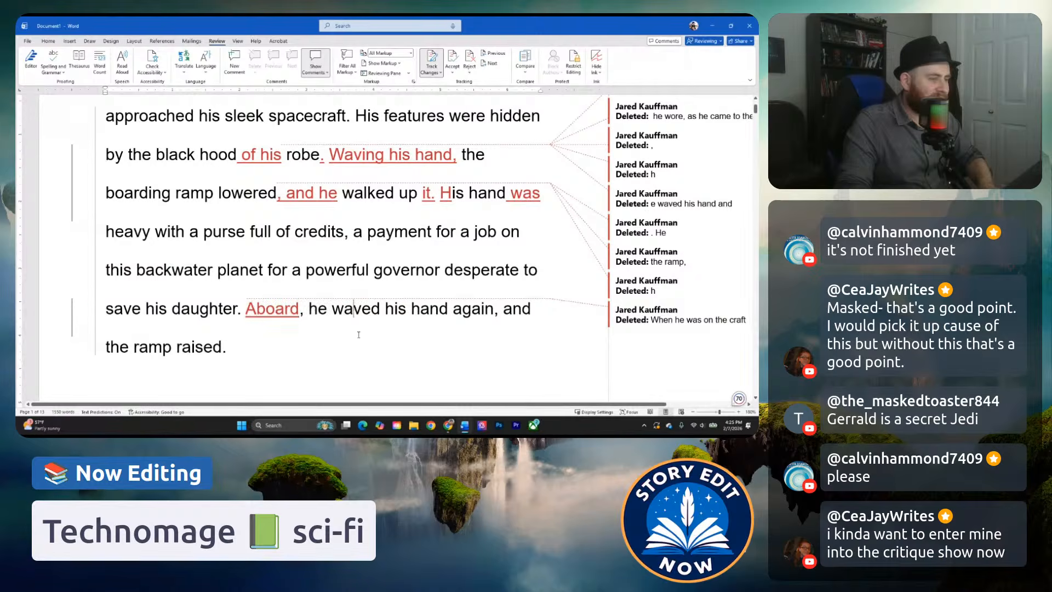
left_click(253, 327)
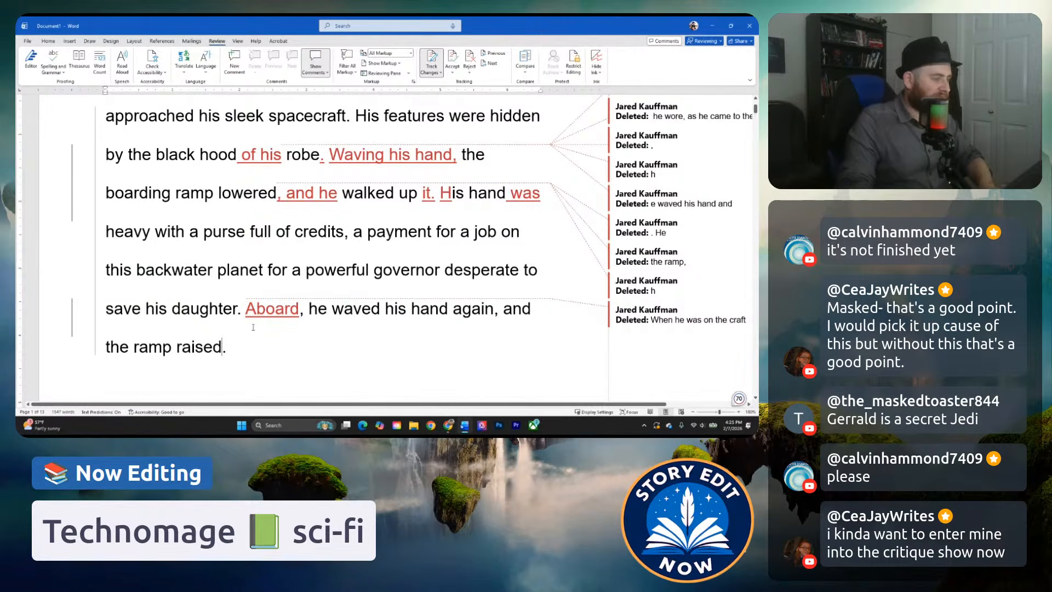
type("behind him")
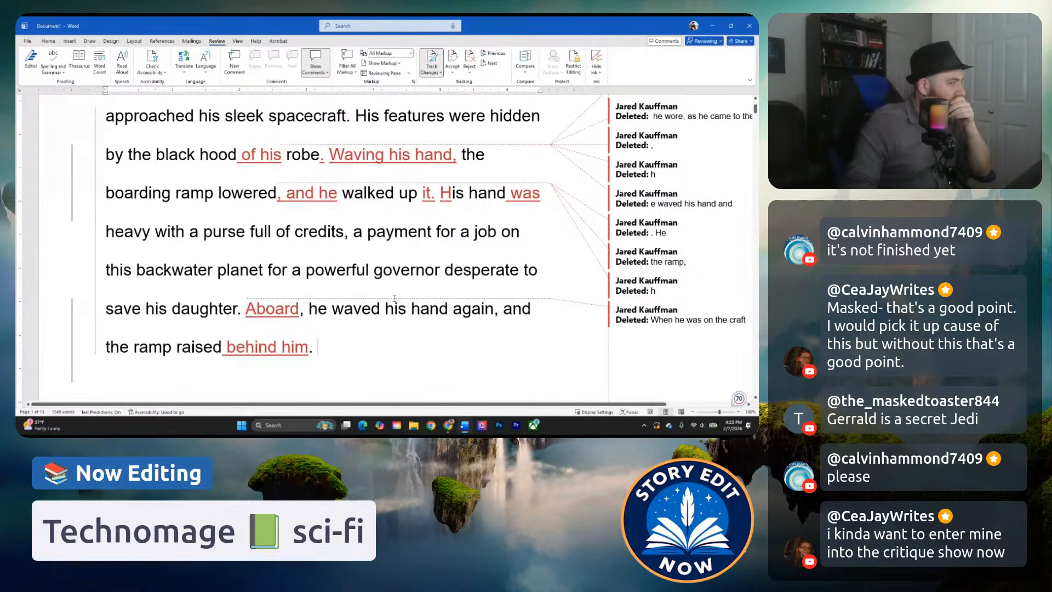
Reword the opening clause of the second paragraph as "Once the craft was secured", deleting the mention of the raised ramp.
scroll(257, 287, "down", 1)
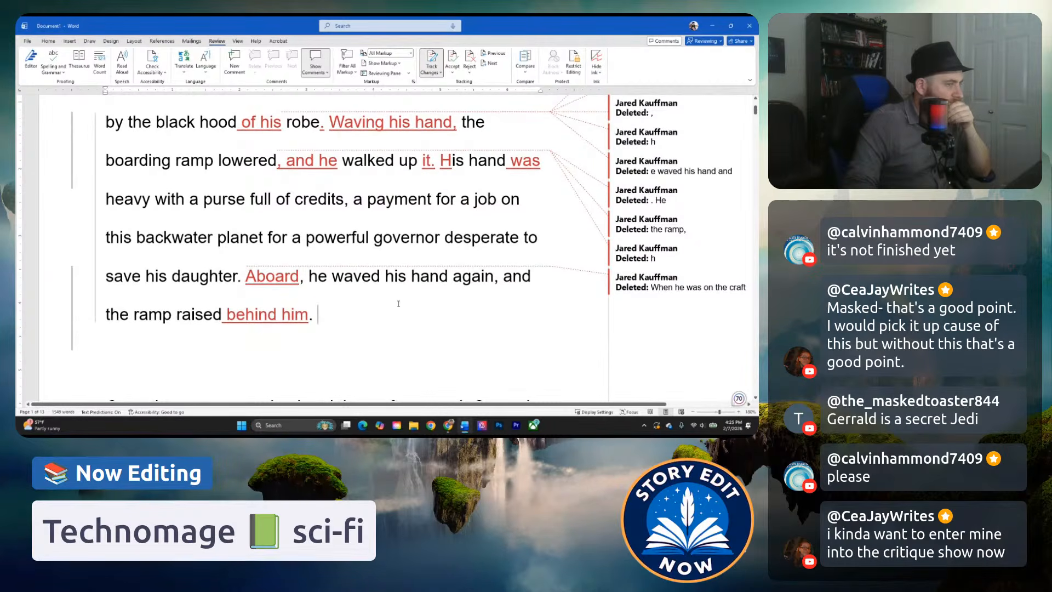
scroll(394, 304, "up", 1)
scroll(378, 304, "down", 2)
scroll(372, 305, "down", 2)
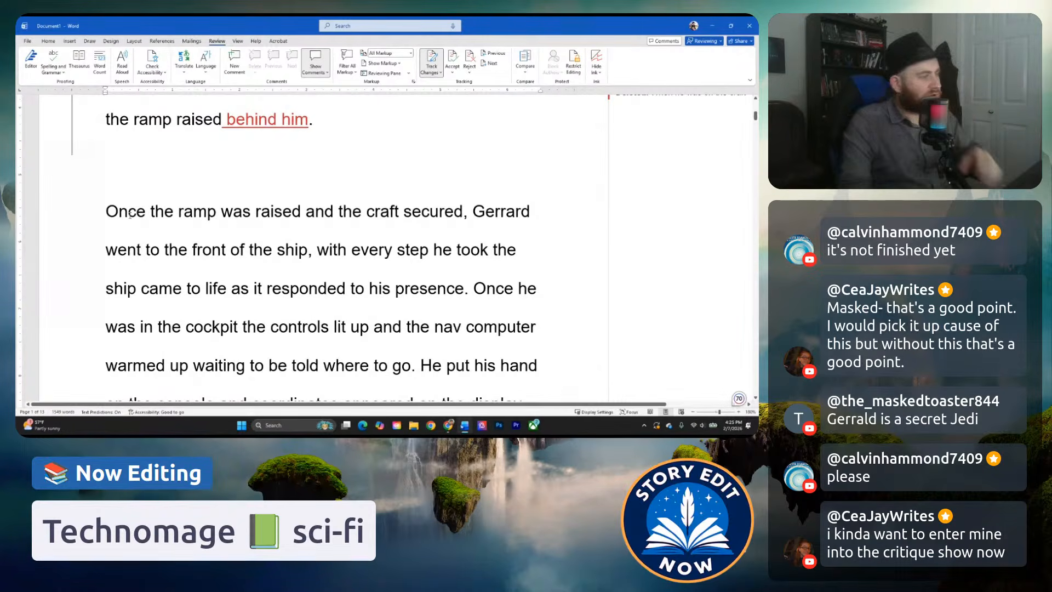
left_click_drag(151, 210, 337, 216)
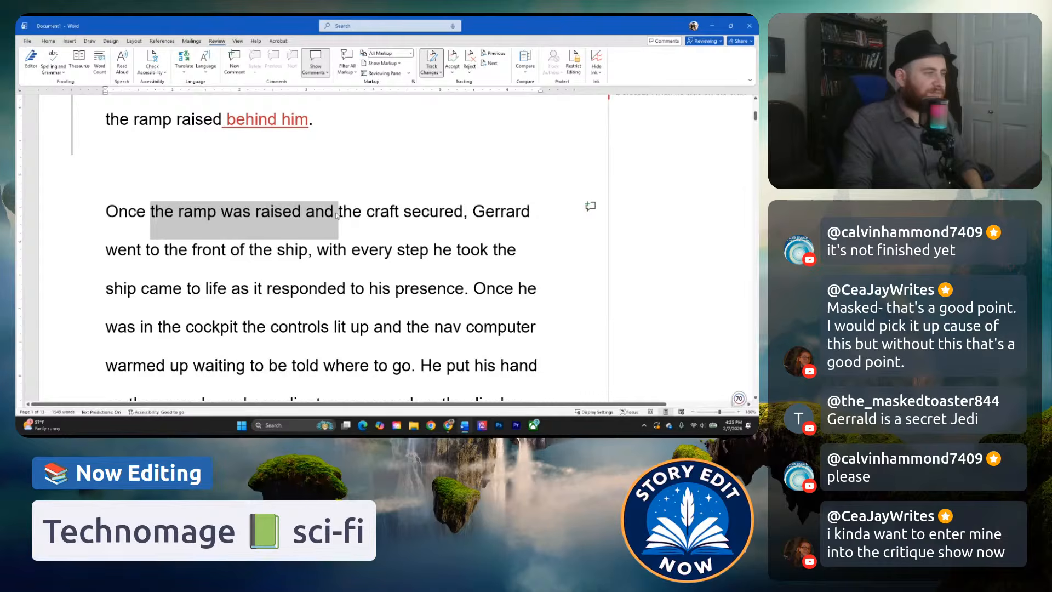
key("Delete")
left_click(179, 211)
type("was")
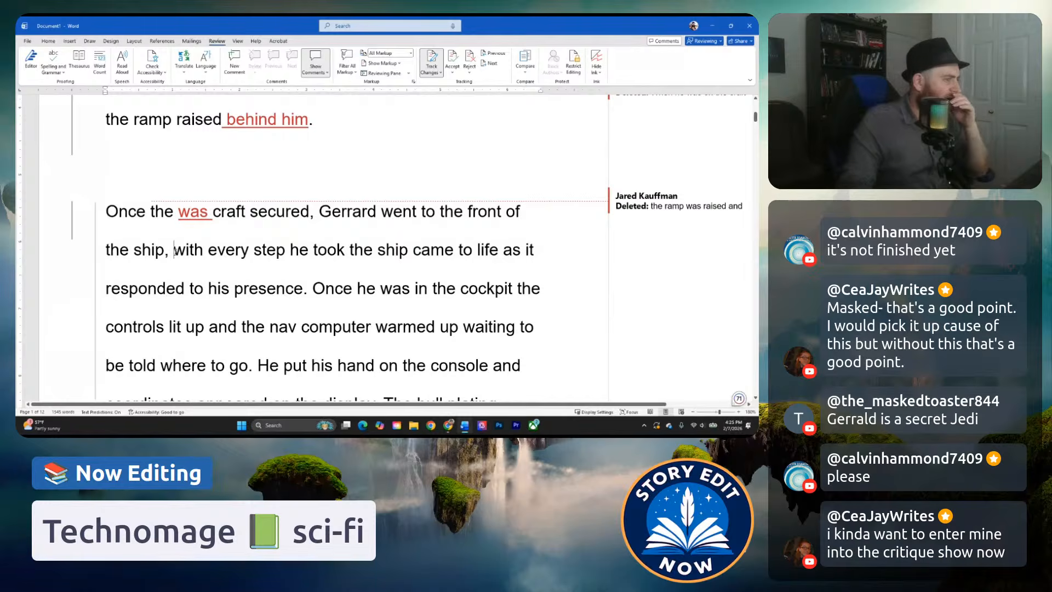
left_click(184, 224)
key("ctrl+Delete")
key("ctrl+Right")
type("was")
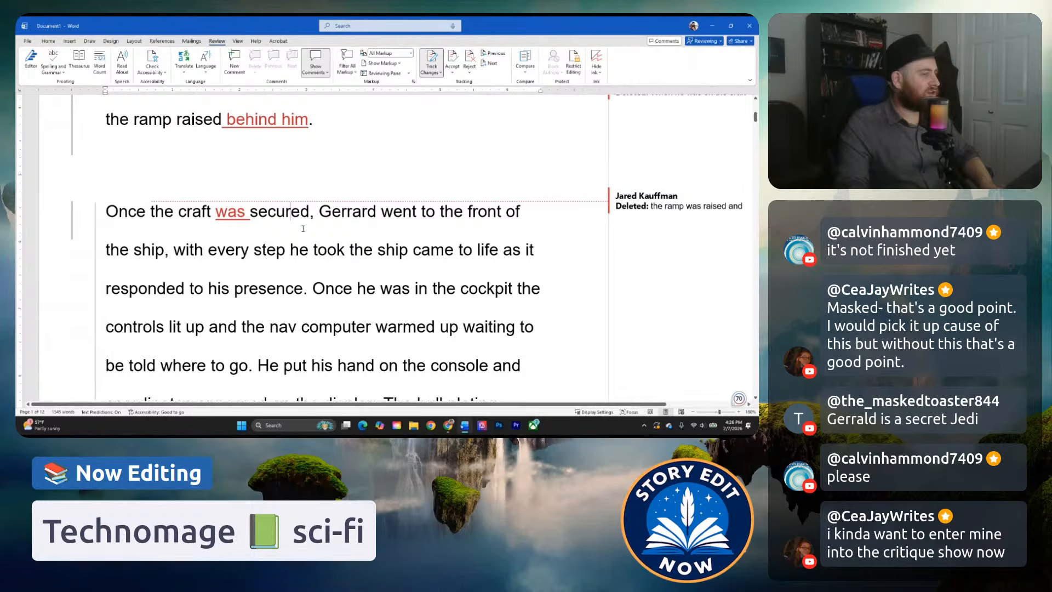
Replace "with every step he took the ship came to life" with "each step bringing the ship to life" in the second paragraph.
left_click(226, 251)
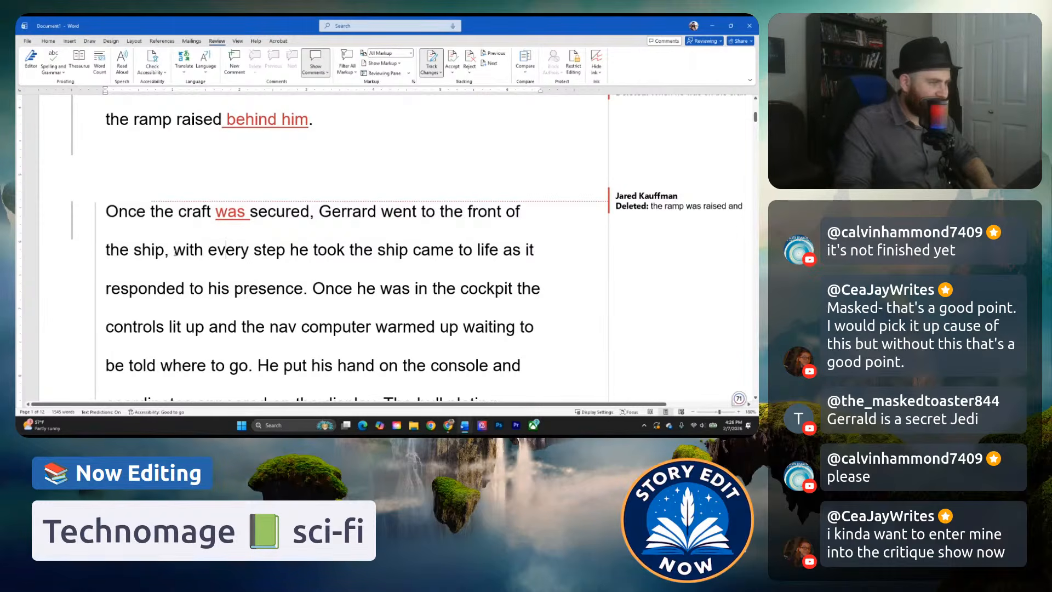
left_click(172, 251)
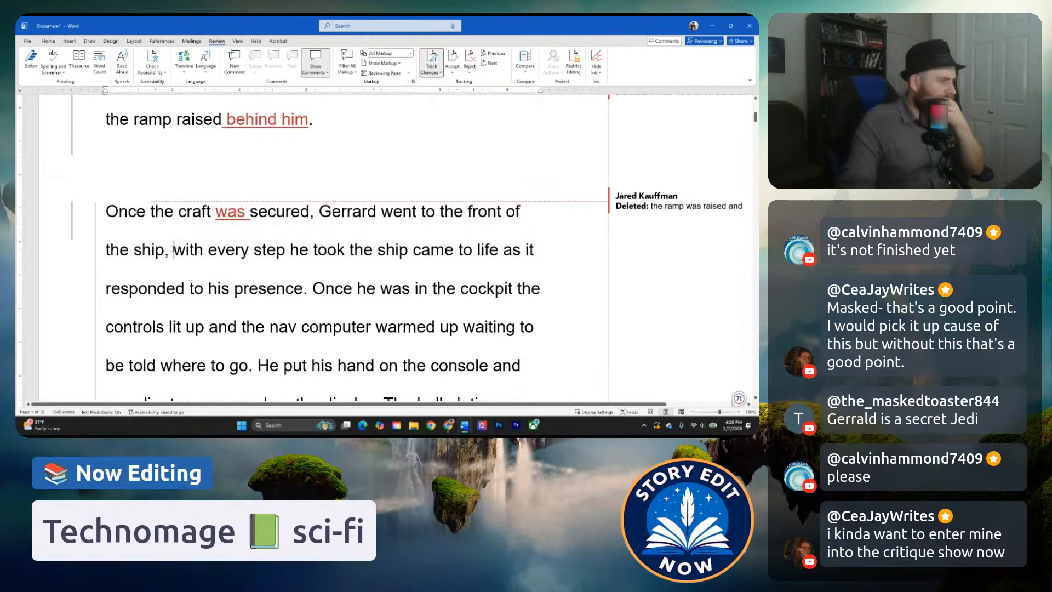
left_click_drag(175, 251, 499, 250)
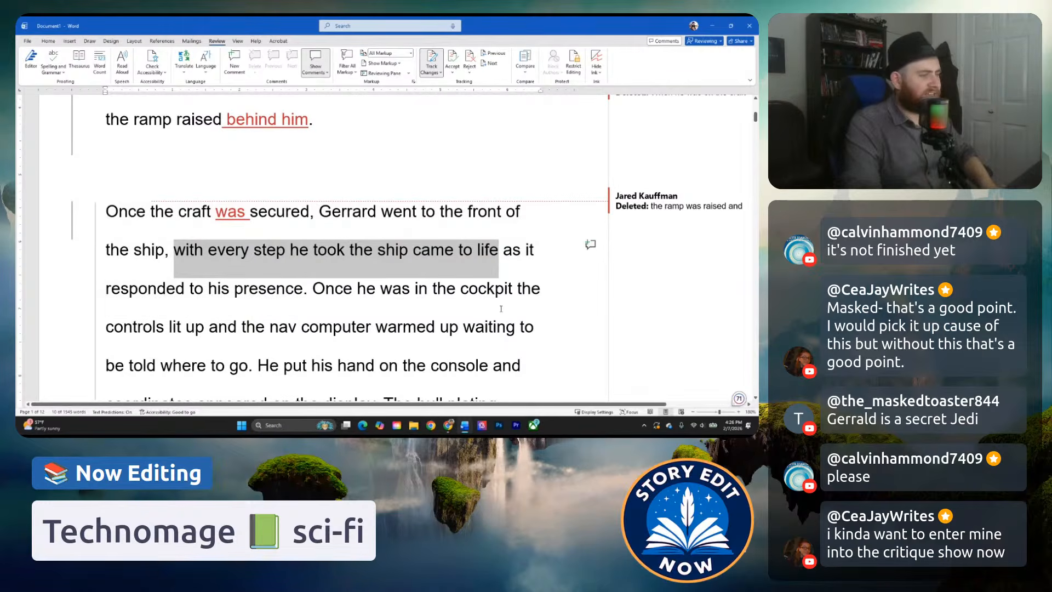
type("each step brin")
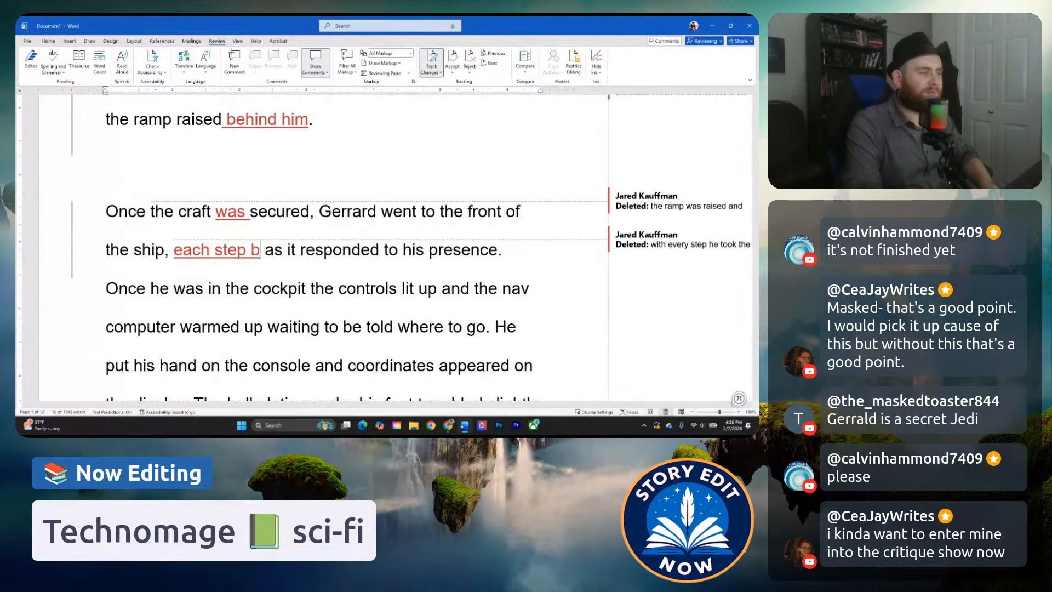
type("ging the ship to life")
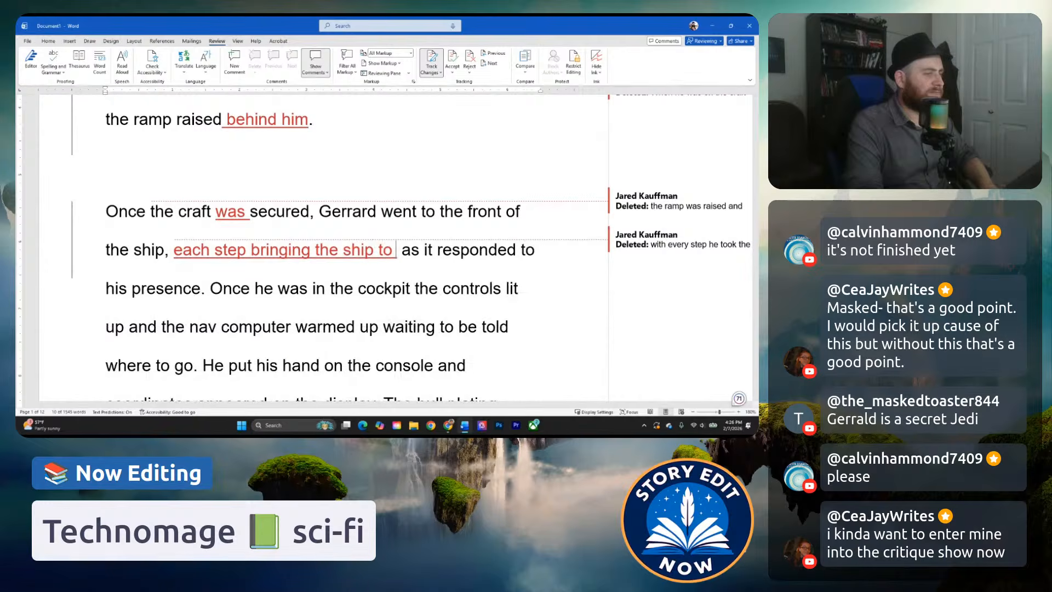
Reword "as it responded" as "as if responding" in the clause about his presence.
left_click(458, 250)
type("were")
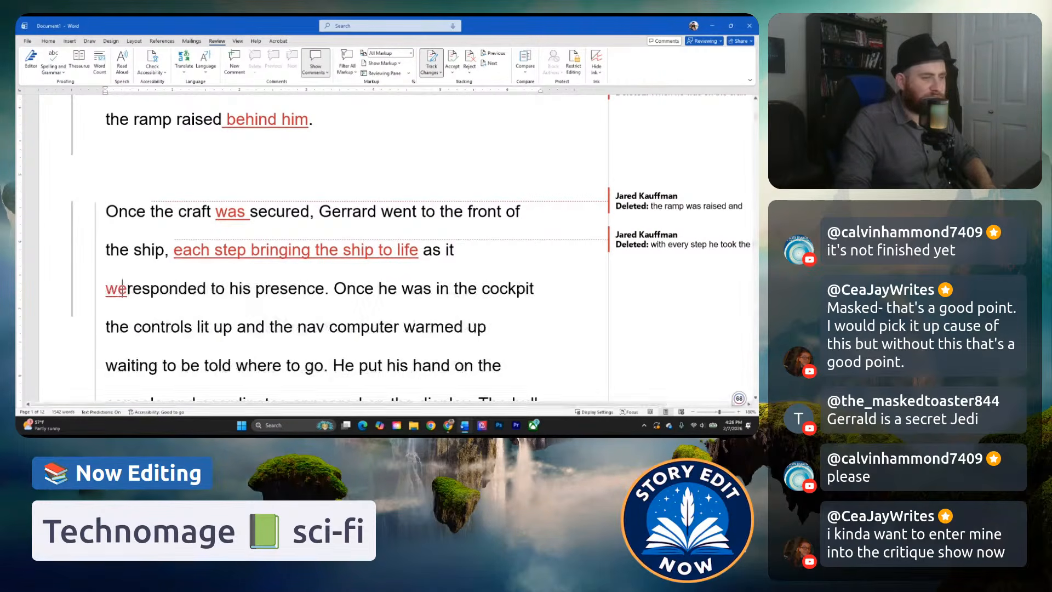
left_click_drag(185, 287, 106, 288)
type("responding")
left_click(210, 297)
mouse_move(479, 248)
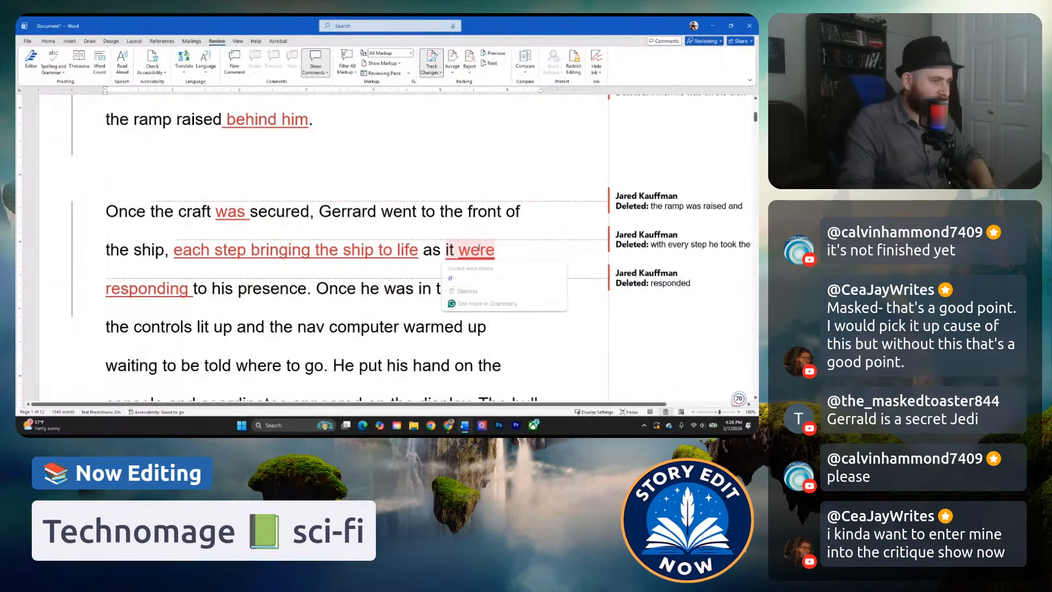
left_click(466, 278)
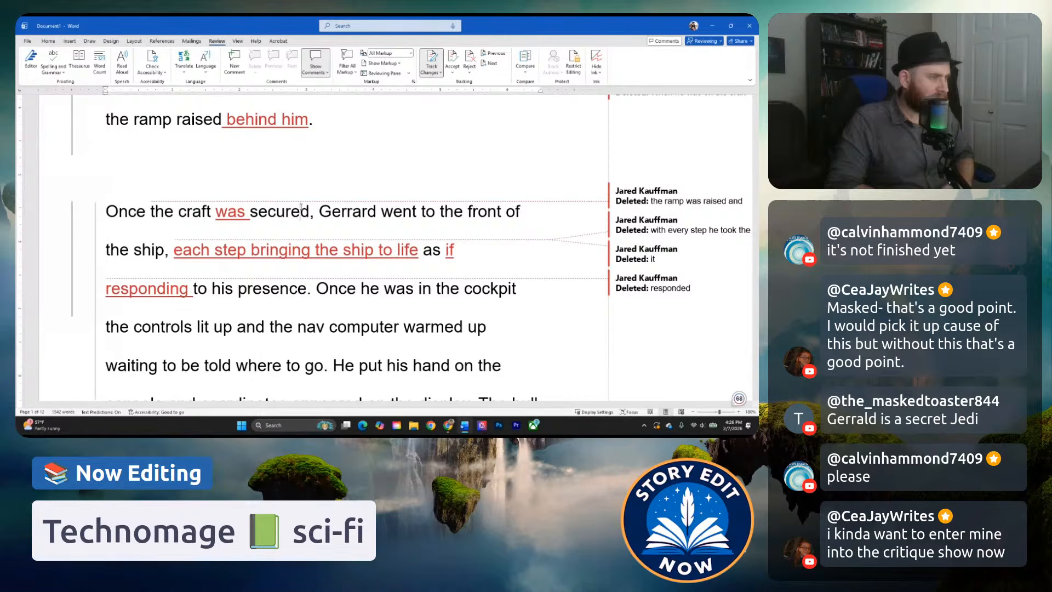
Replace "Once he was in" with "At" at the start of the cockpit sentence.
scroll(402, 287, "down", 2)
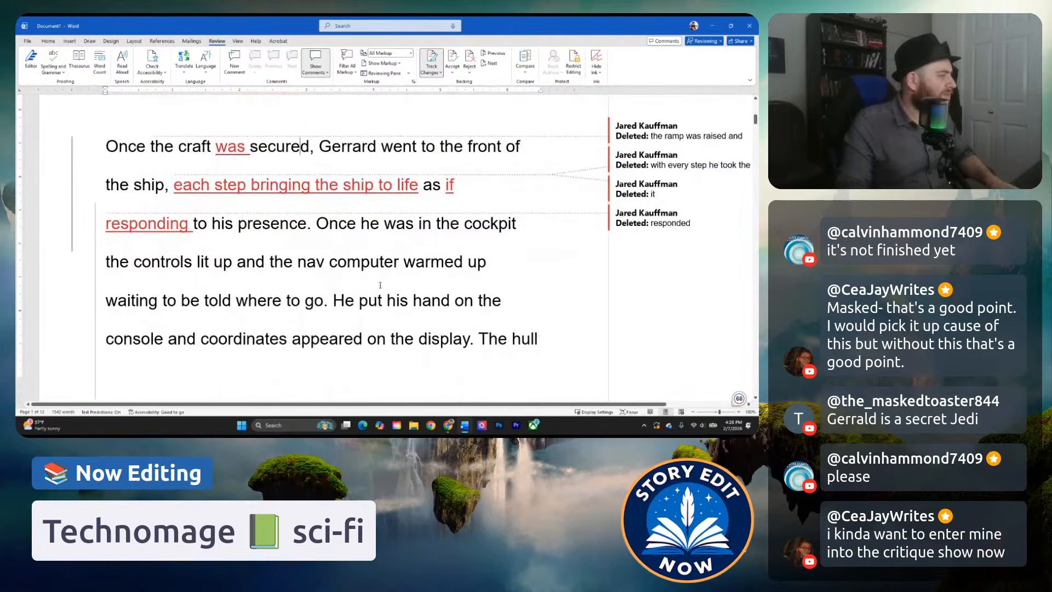
left_click(307, 262)
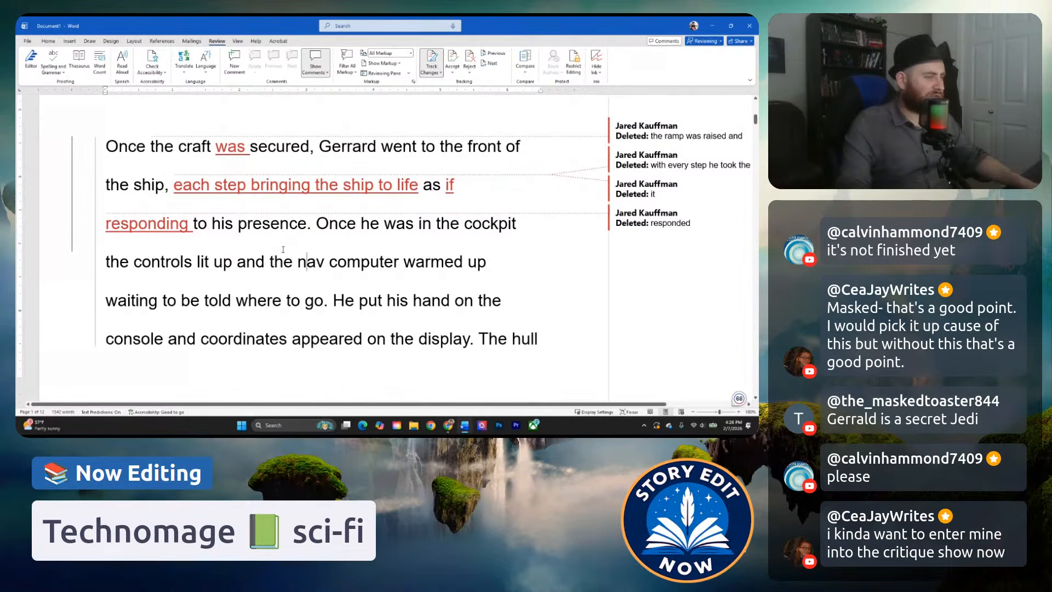
left_click(317, 224)
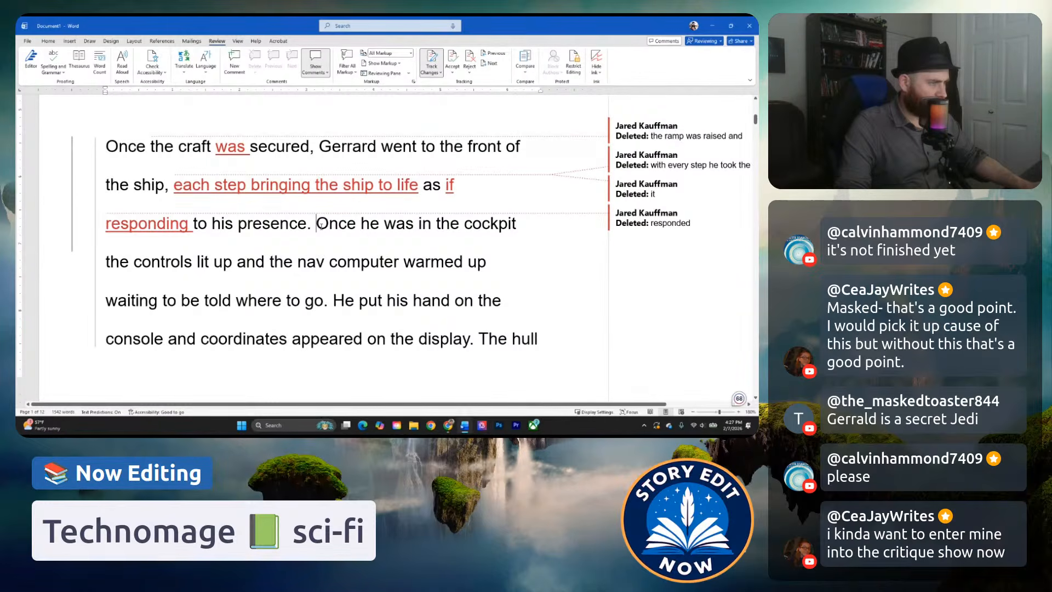
left_click_drag(316, 223, 432, 225)
type("At")
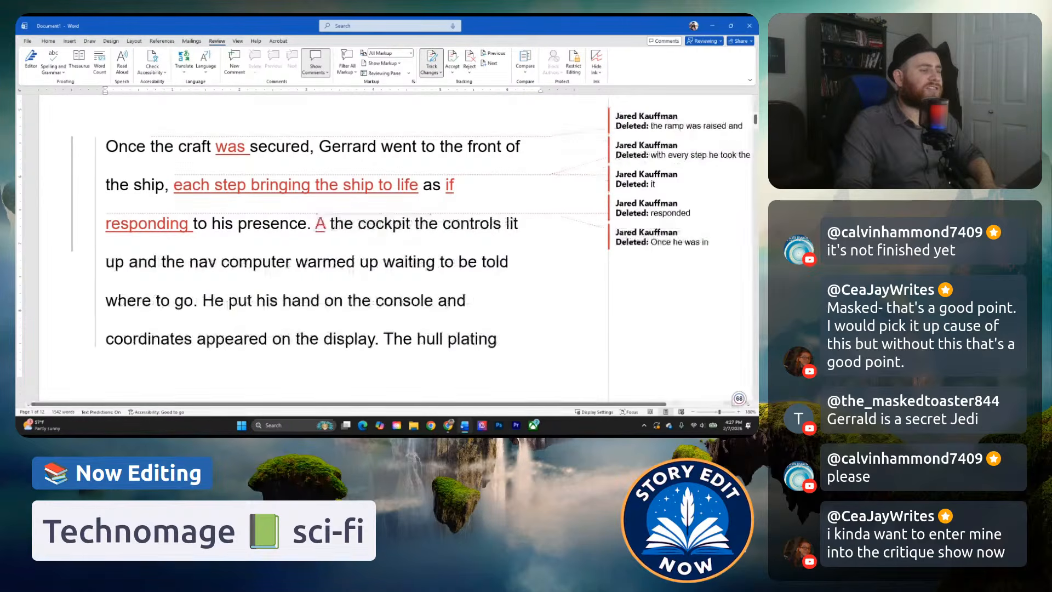
left_click(415, 224)
left_click(372, 224)
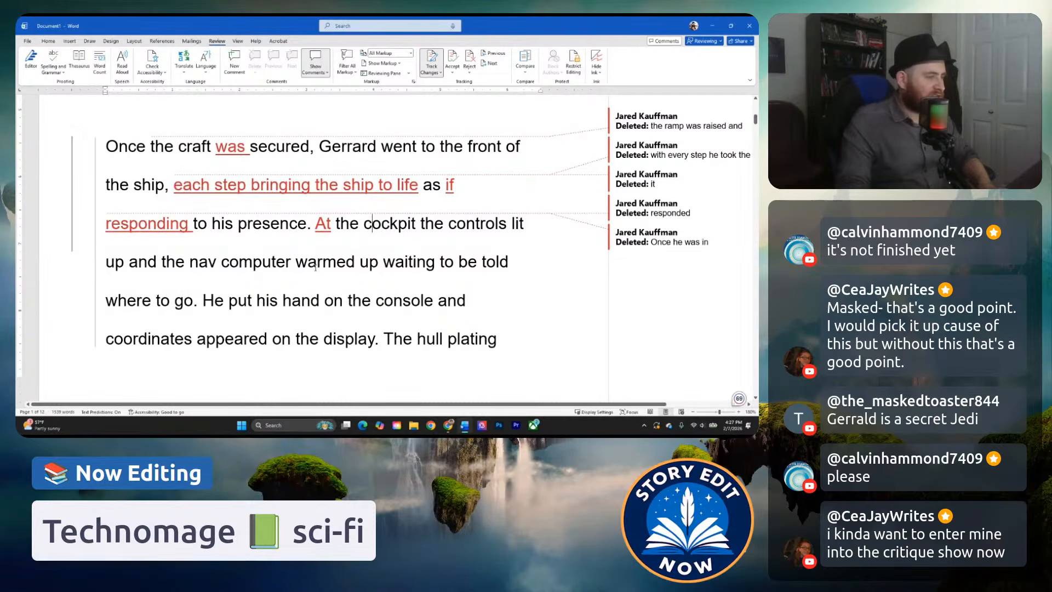
Replace "warmed up" with "came online," and set off "the controls lit up" with commas in the cockpit sentence.
left_click_drag(299, 263, 381, 263)
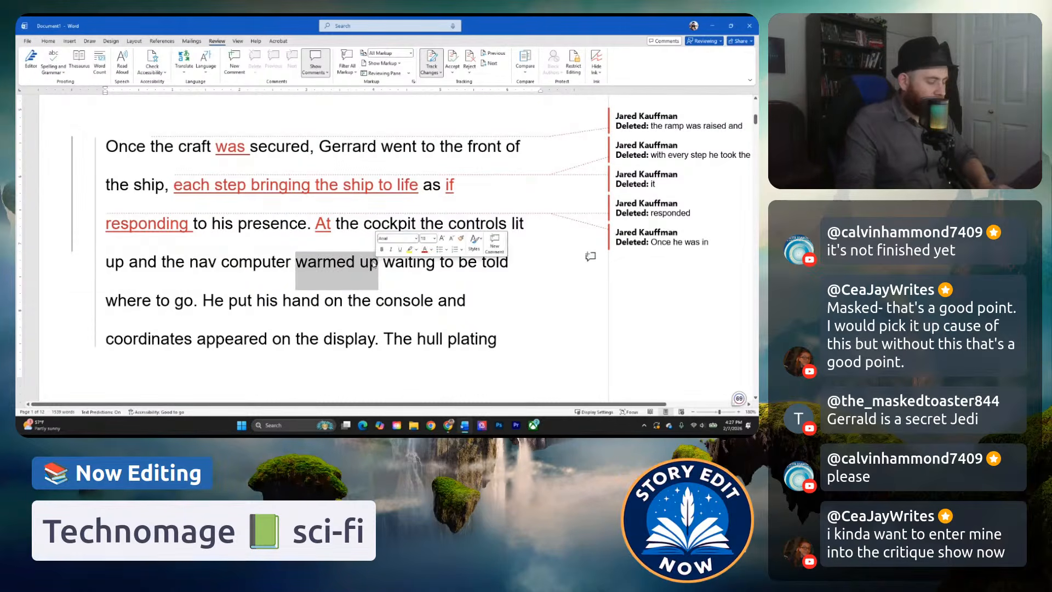
type("came online,")
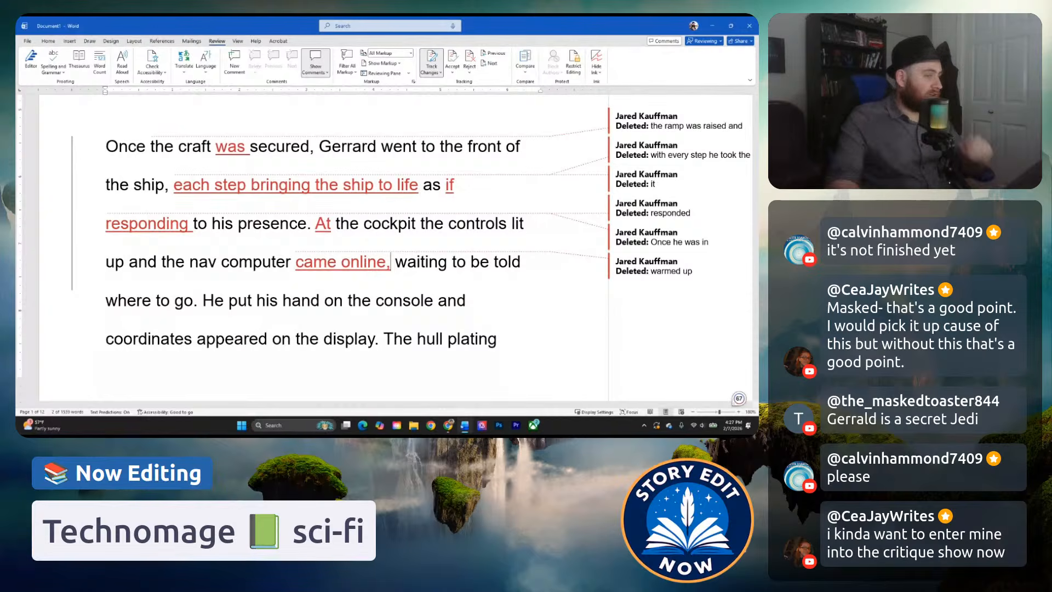
left_click(316, 247)
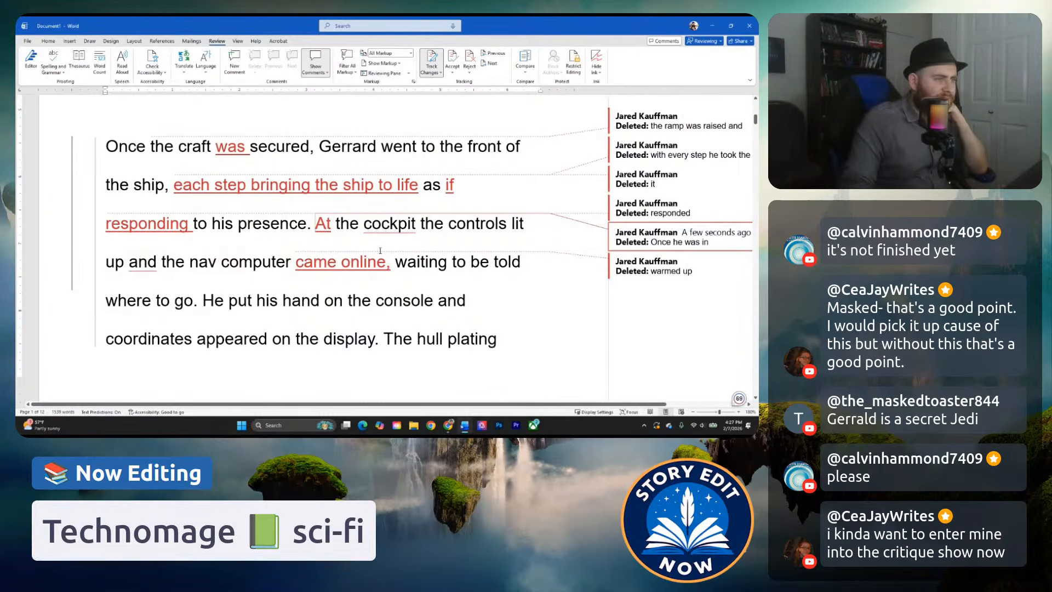
mouse_move(400, 224)
left_click(415, 246)
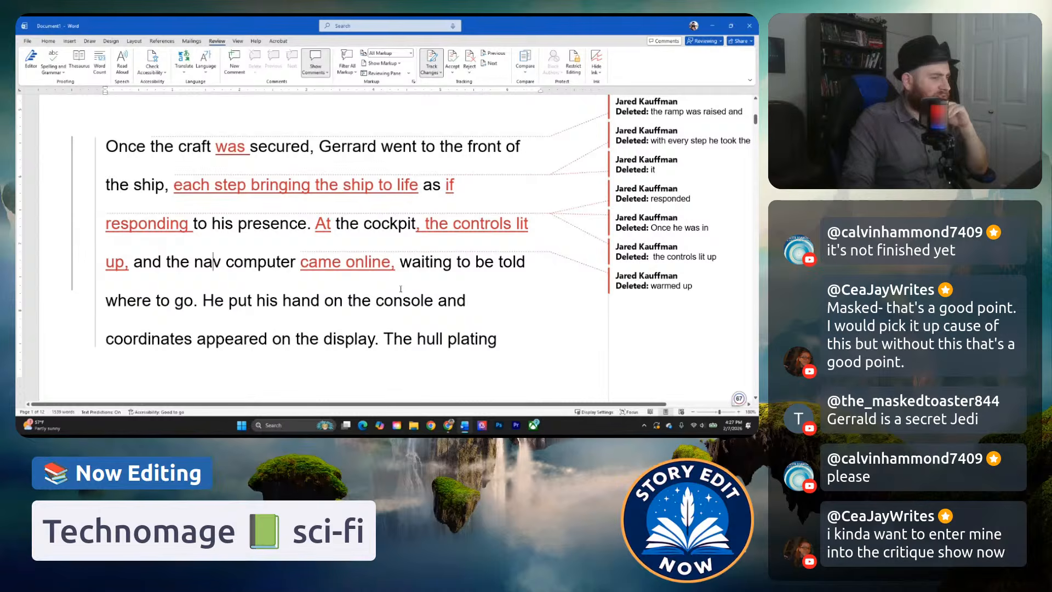
left_click(239, 301)
left_click(417, 228)
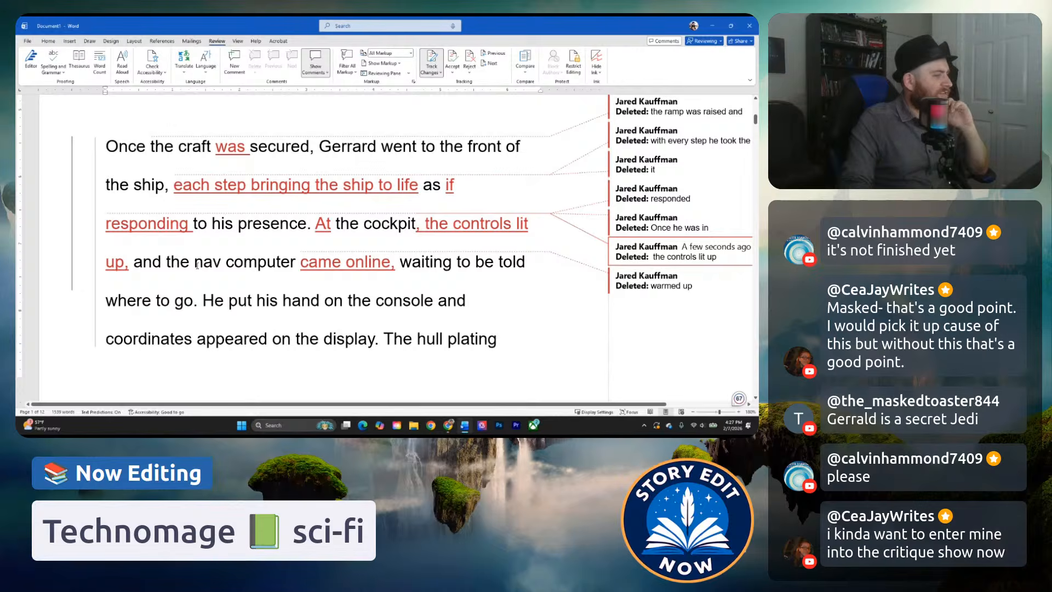
left_click(178, 296)
Replace "the controls" with "a motherboard full of controls" in the cockpit sentence.
left_click_drag(359, 221, 336, 222)
left_click_drag(449, 223, 426, 225)
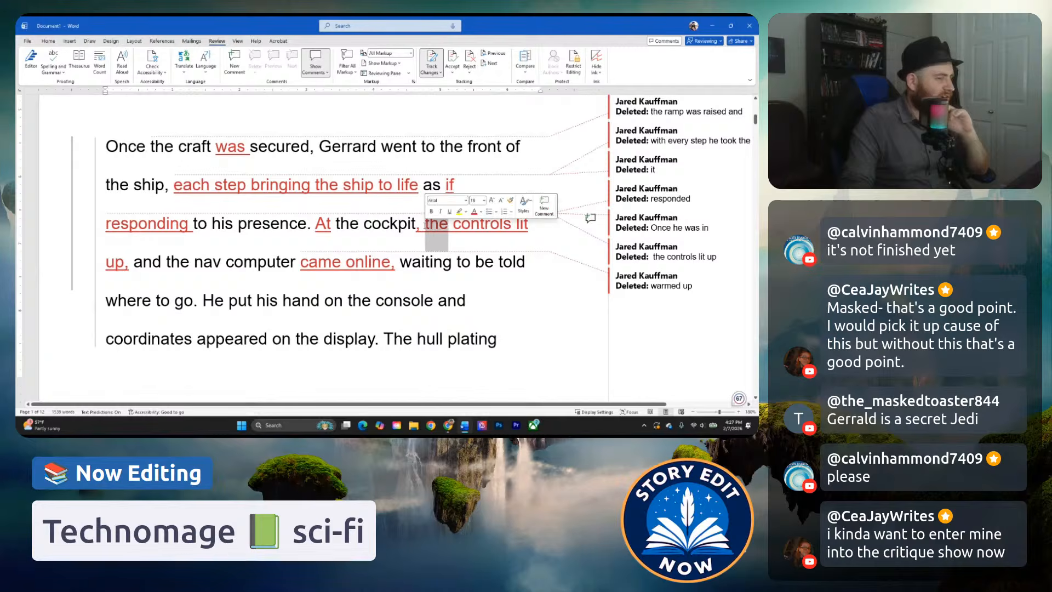
left_click(364, 224)
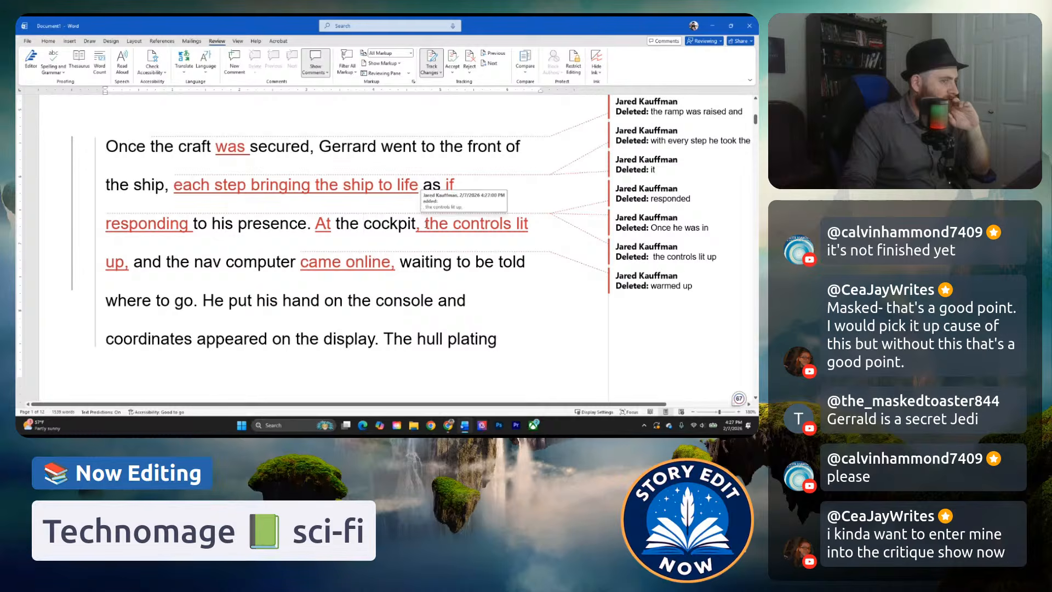
left_click_drag(427, 224, 511, 224)
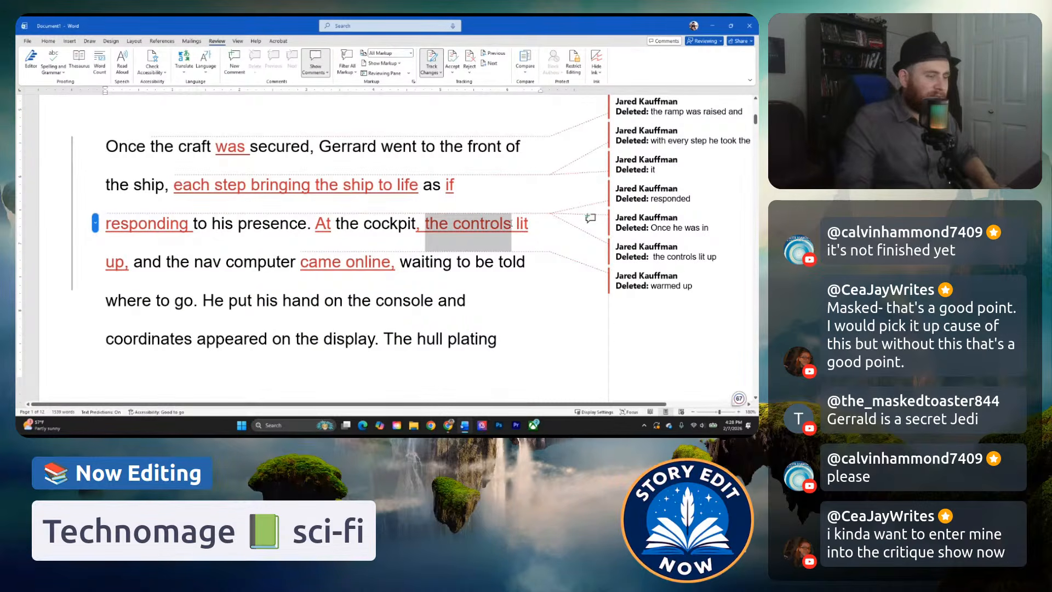
type("a mother")
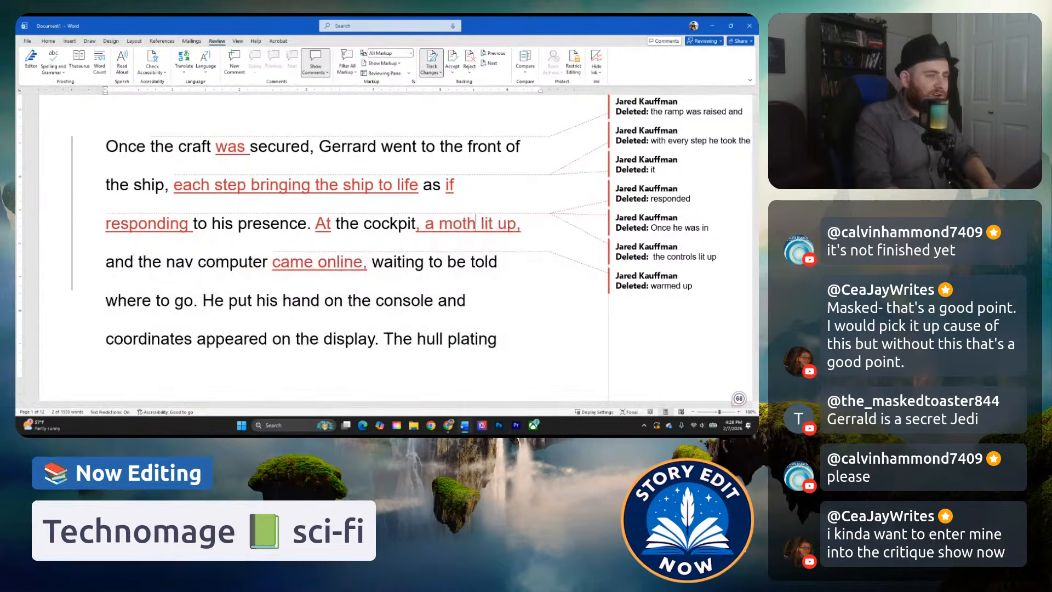
type("board")
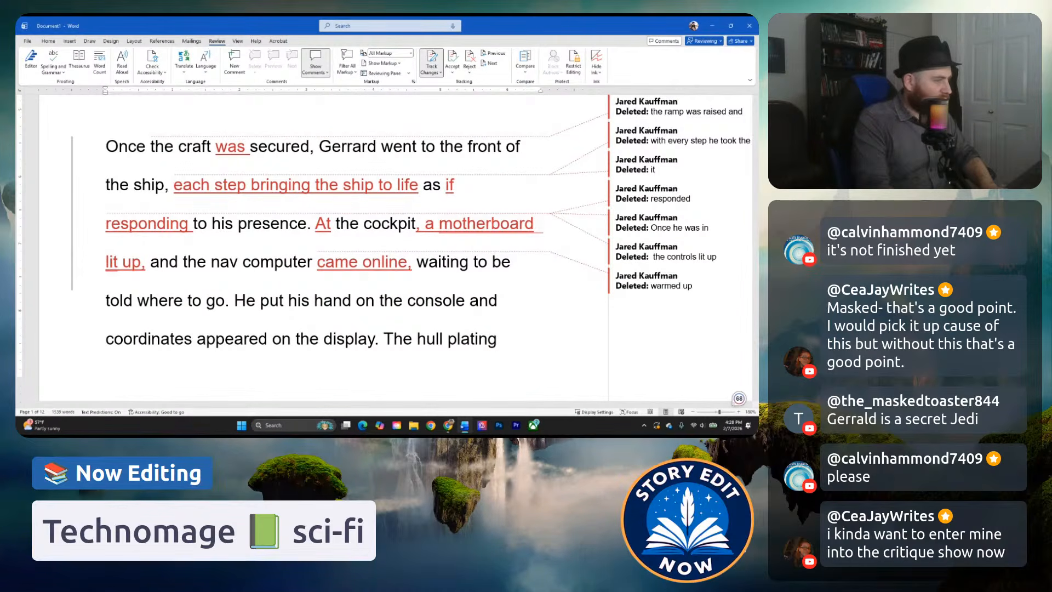
type(" speckled")
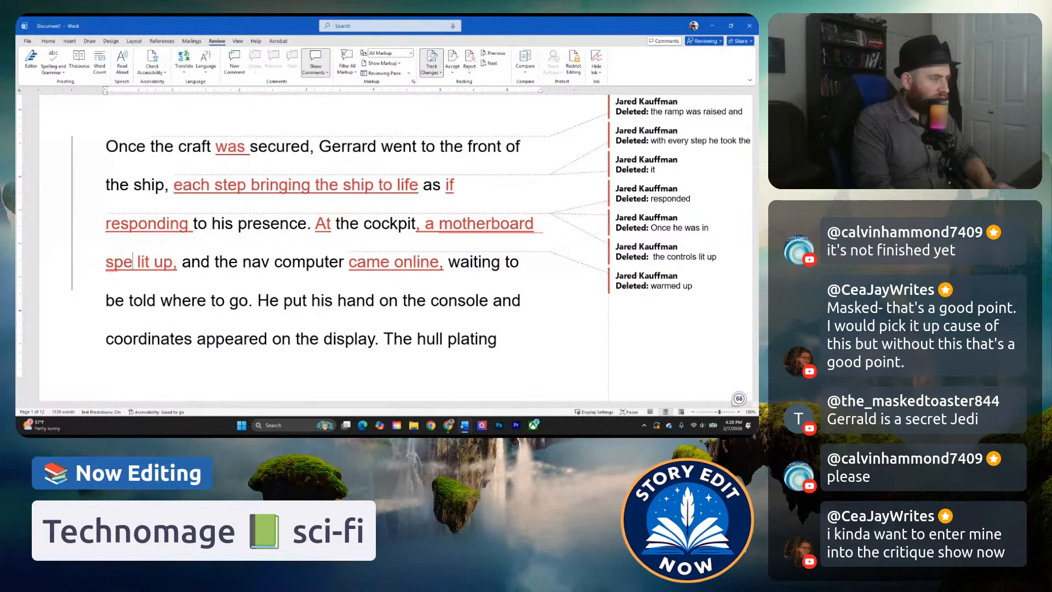
key("BackSpace")
key("BackSpace")
key("BackSpace")
key("BackSpace")
key("BackSpace")
key("BackSpace")
key("BackSpace")
key("BackSpace")
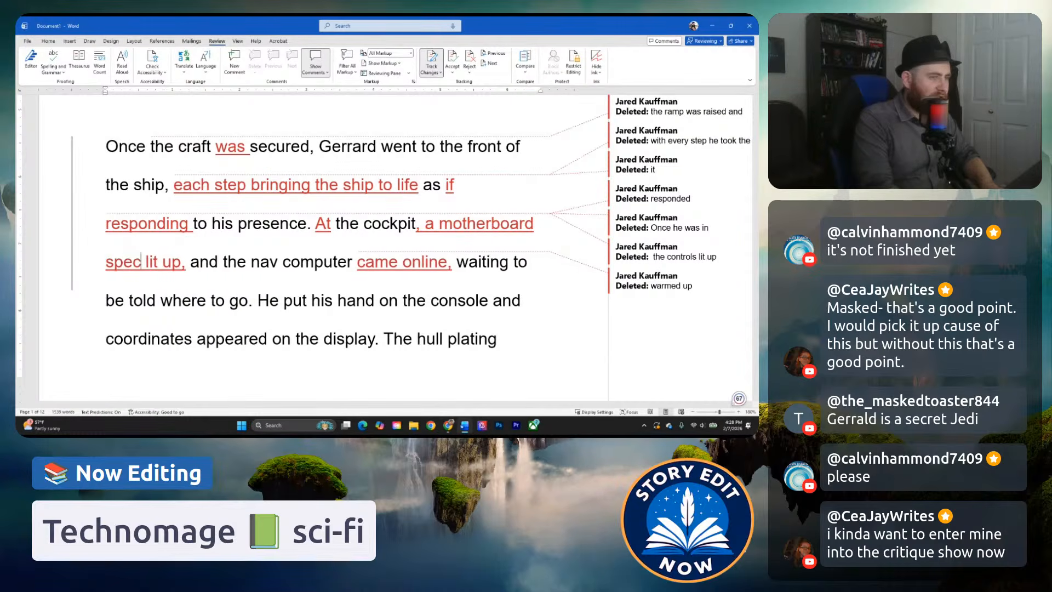
type("full of controls")
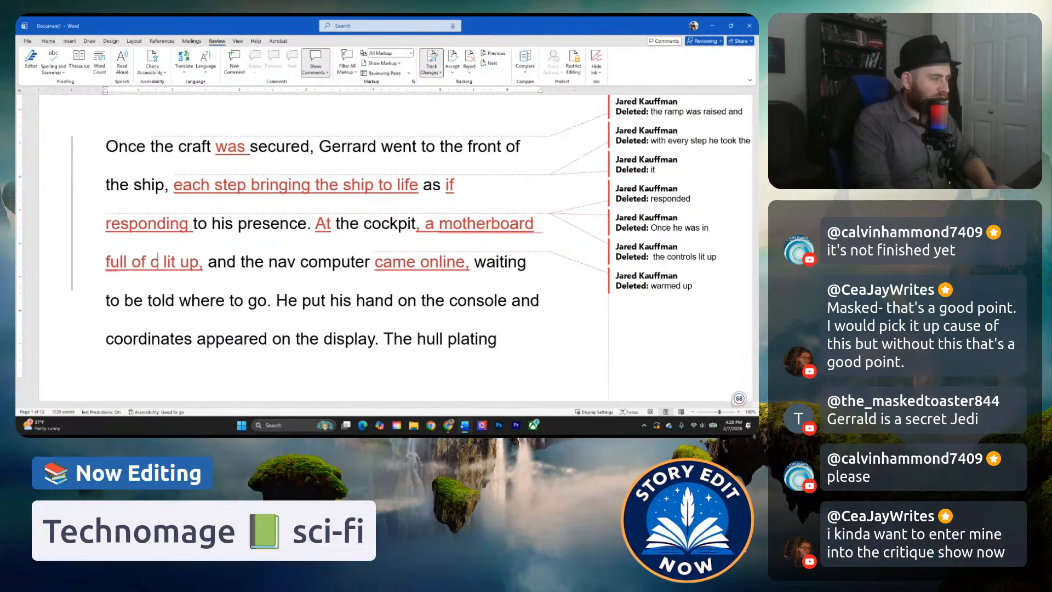
Change the word "motherboard" to "console" in the cockpit sentence.
left_click(350, 224)
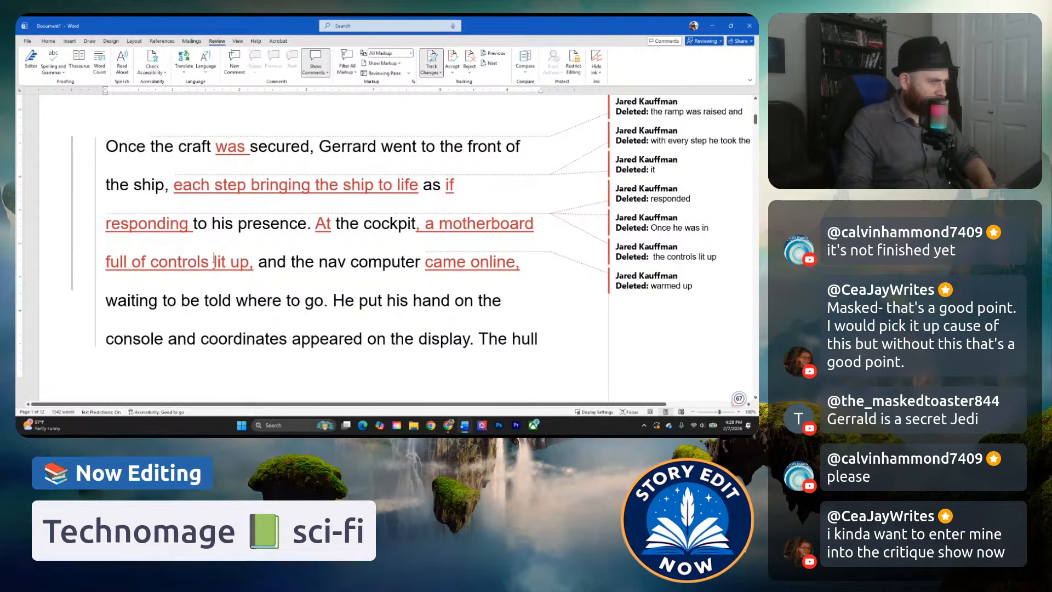
left_click_drag(213, 265, 201, 265)
left_click_drag(439, 239, 534, 235)
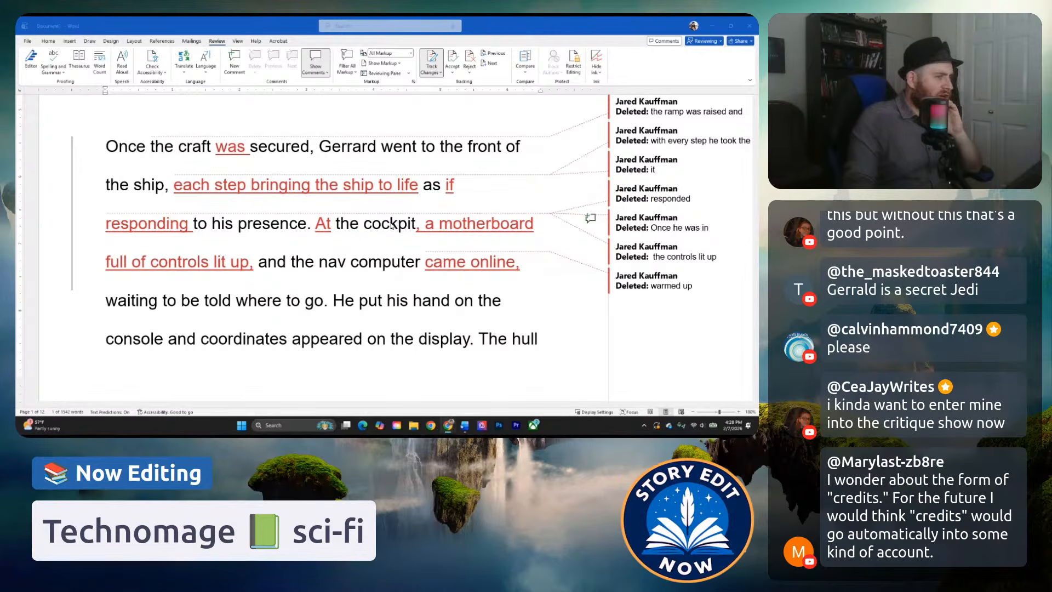
left_click(426, 225)
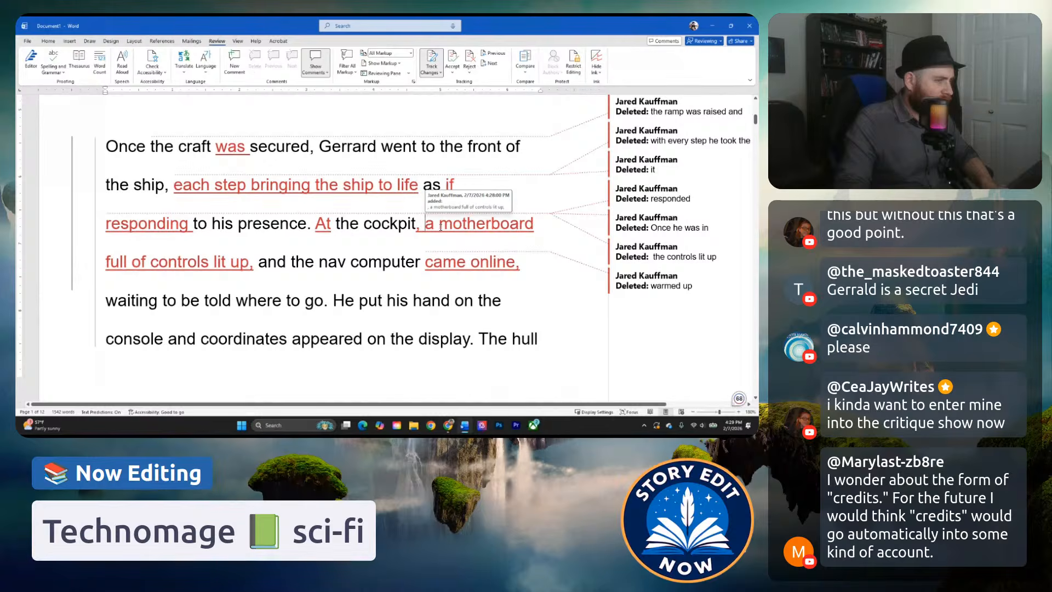
left_click_drag(443, 226, 242, 268)
left_click_drag(402, 190, 534, 226)
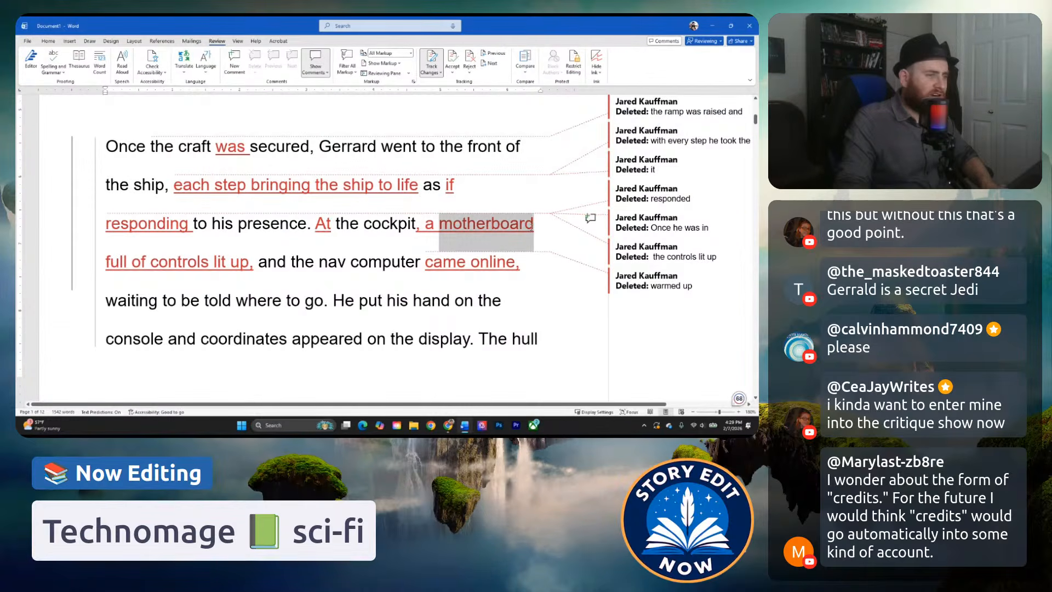
type("console full")
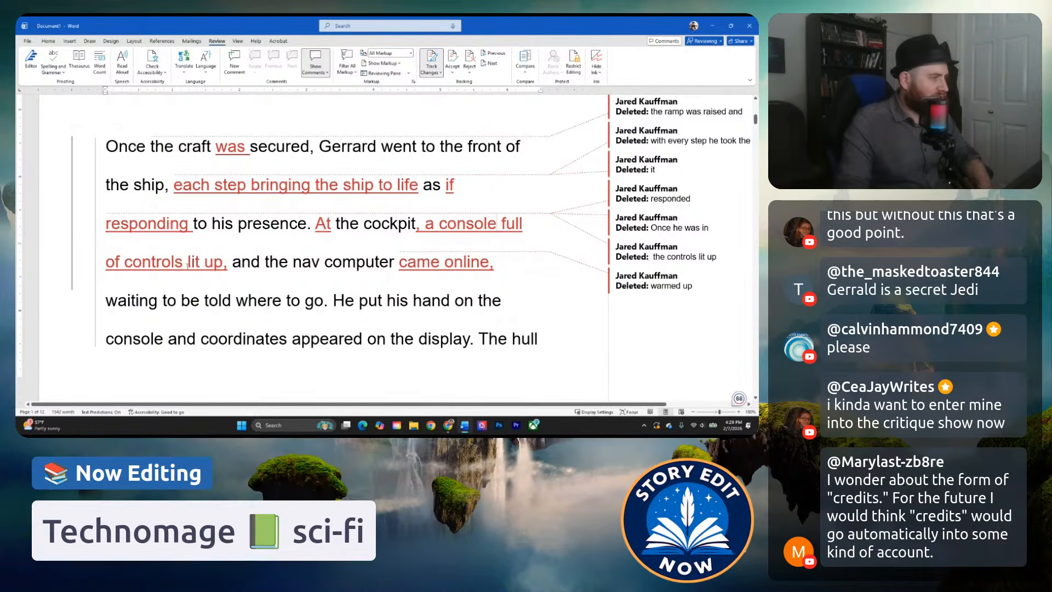
Delete "full of controls" so the clause reads "a console lit up,".
left_click_drag(188, 266, 502, 221)
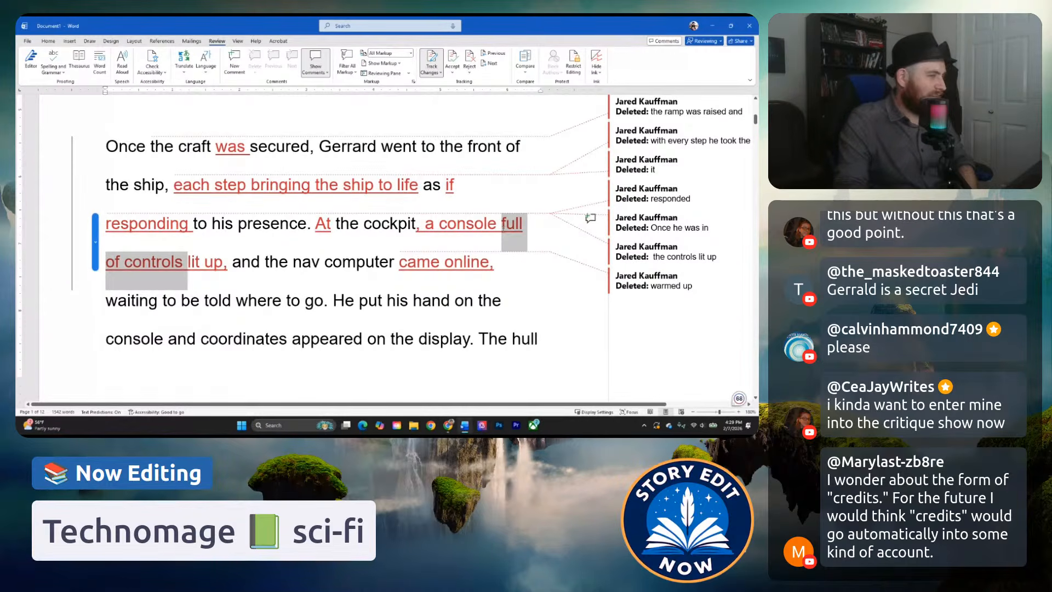
key("Delete")
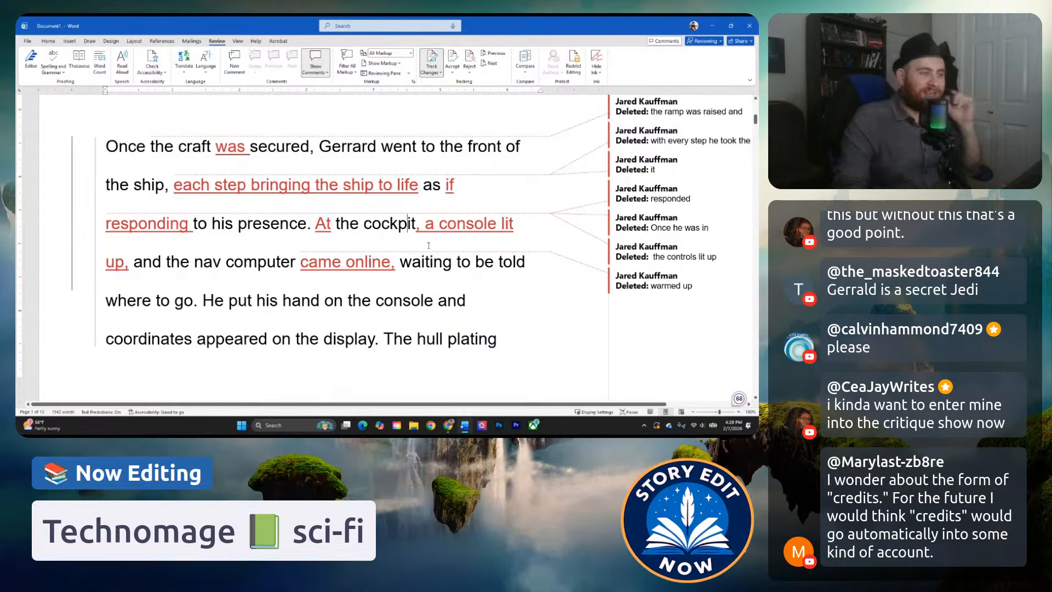
left_click(204, 262)
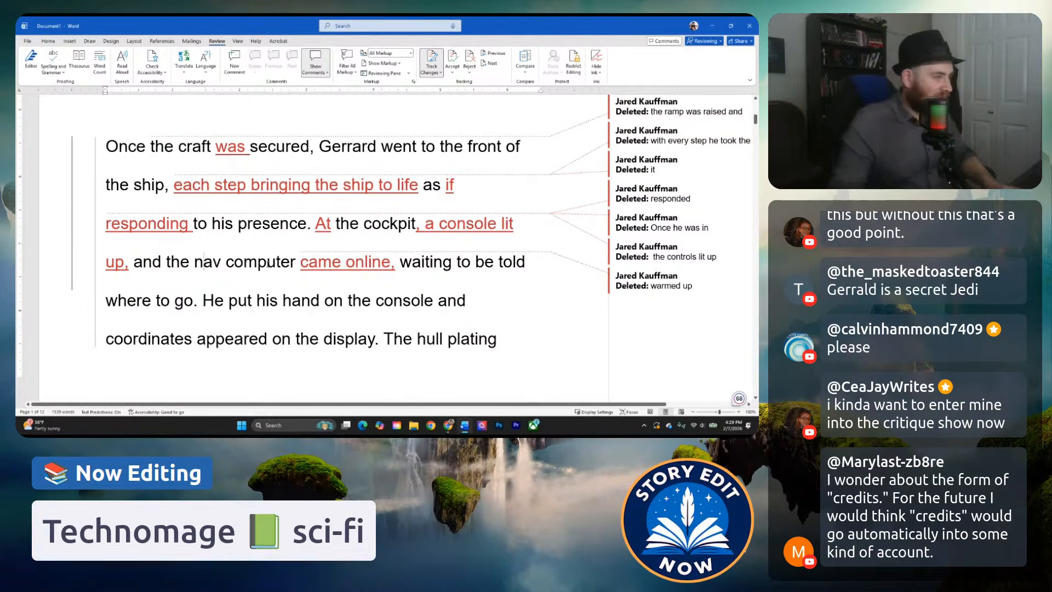
left_click(300, 265)
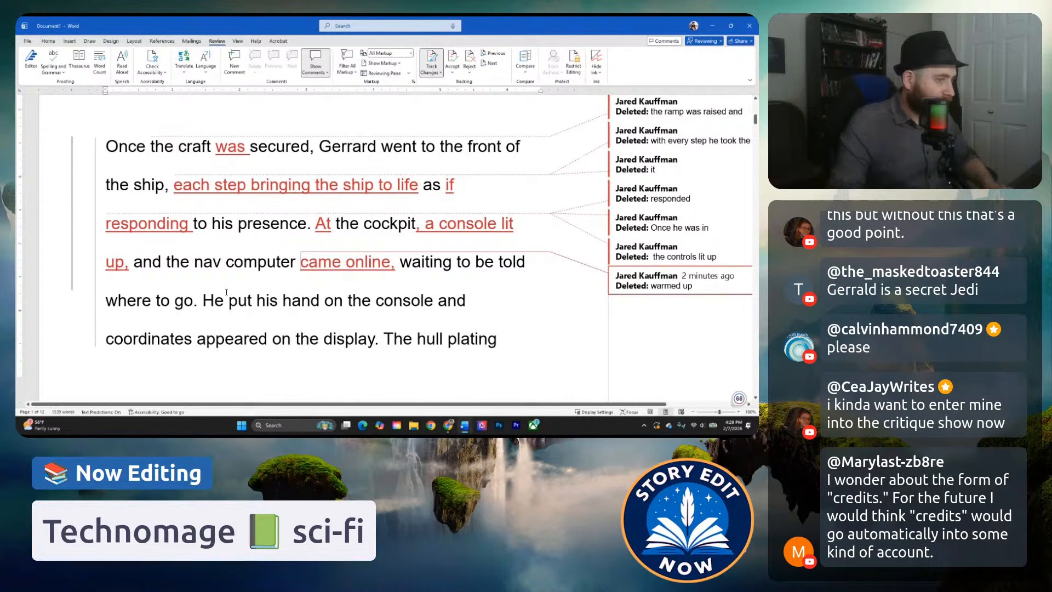
Replace "He put his hand on the console" with "His hand hovered over a blinking control".
left_click(311, 300)
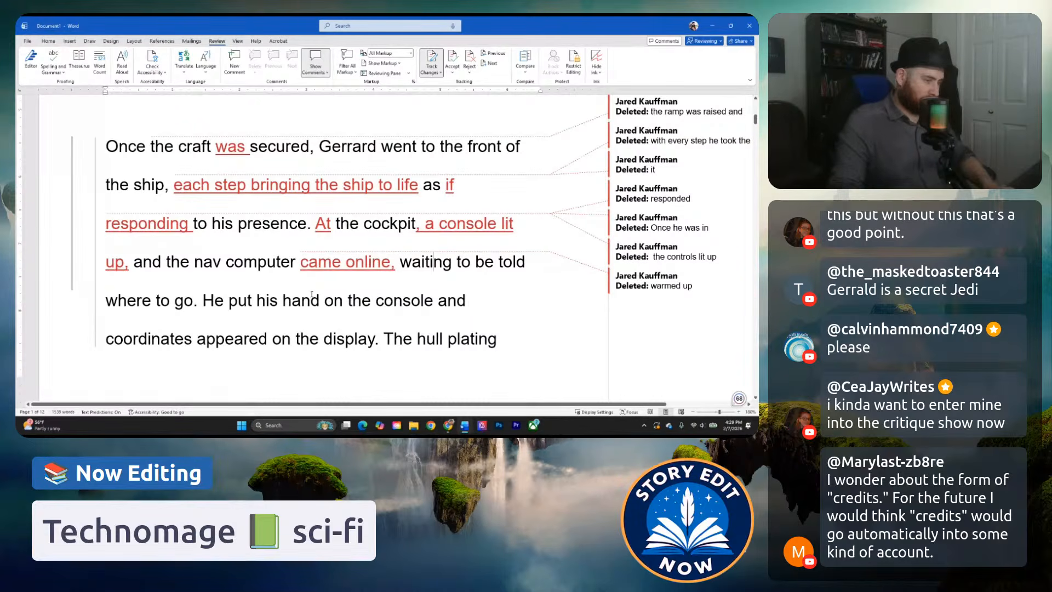
scroll(327, 279, "down", 2)
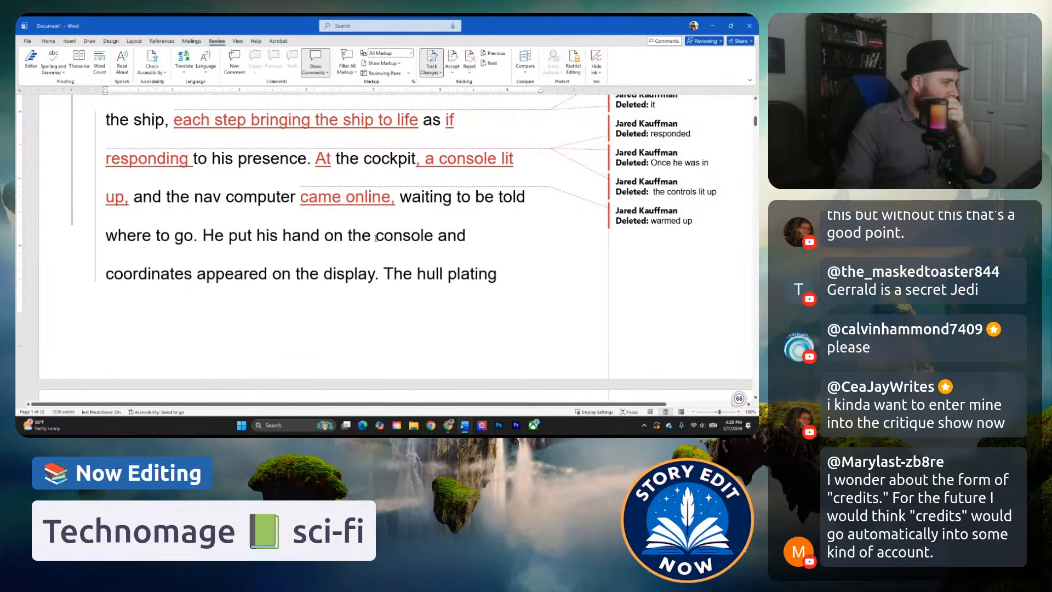
left_click_drag(377, 237, 383, 238)
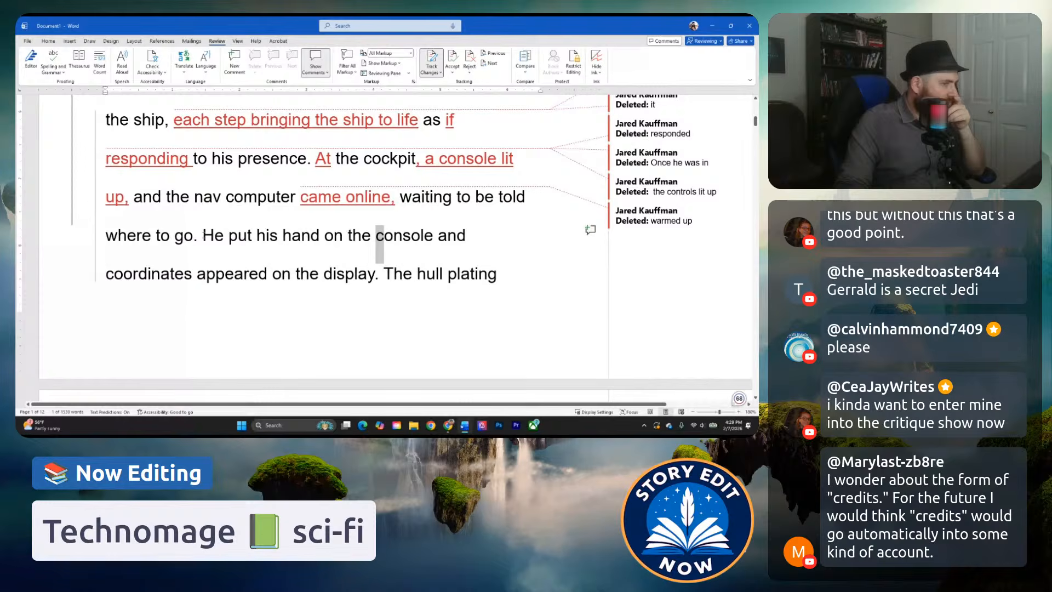
left_click_drag(203, 236, 434, 240)
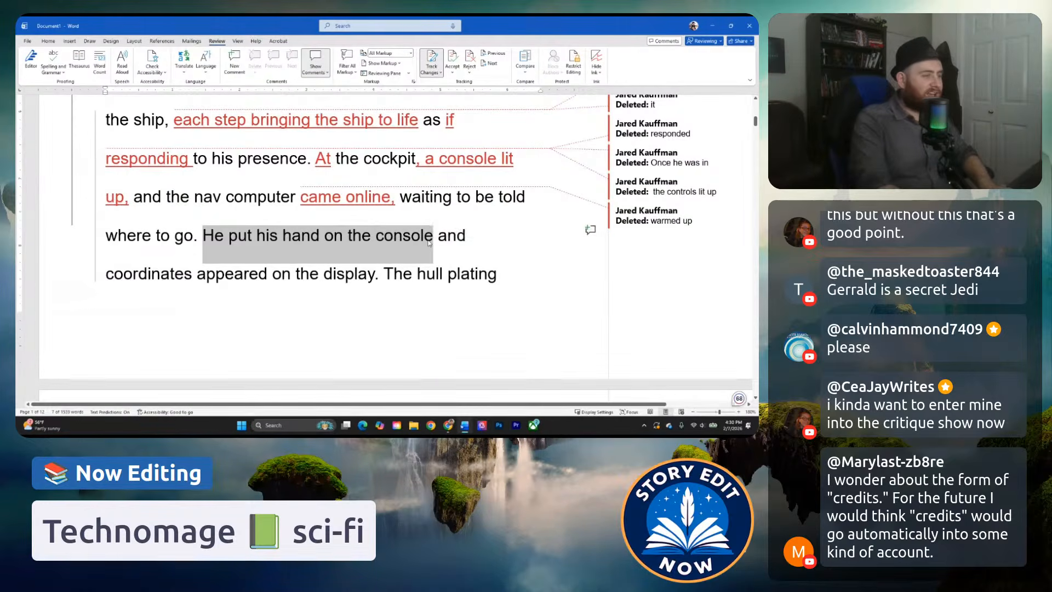
type("His hand hovered over a")
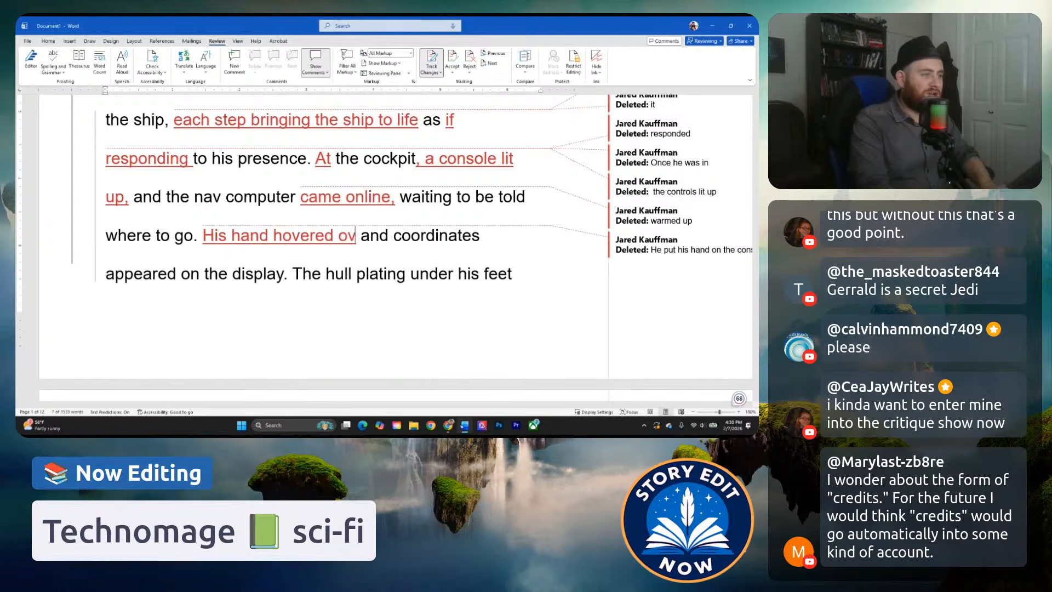
type(" blinking")
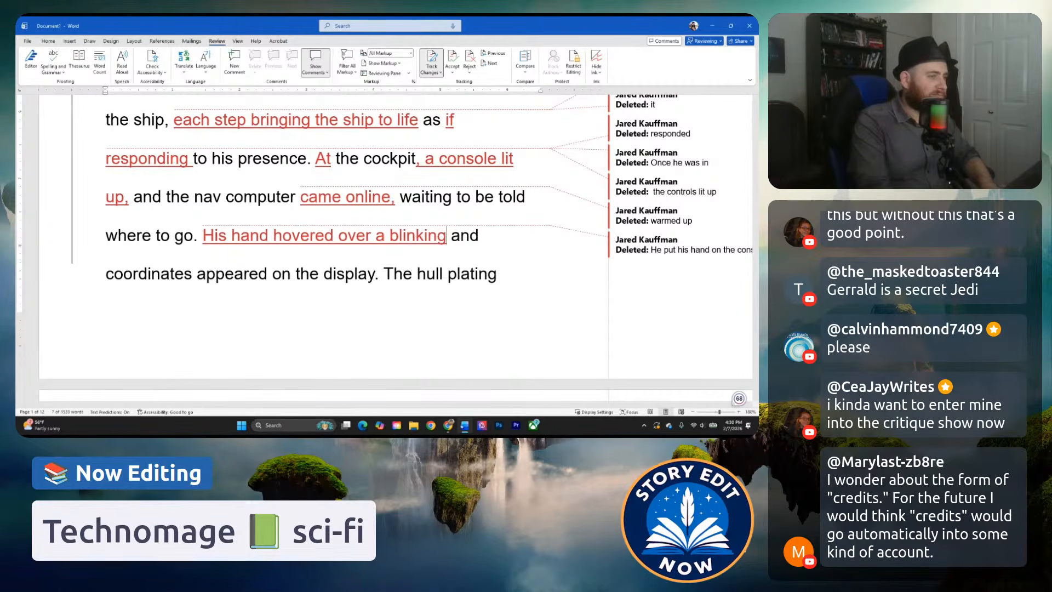
type(" control")
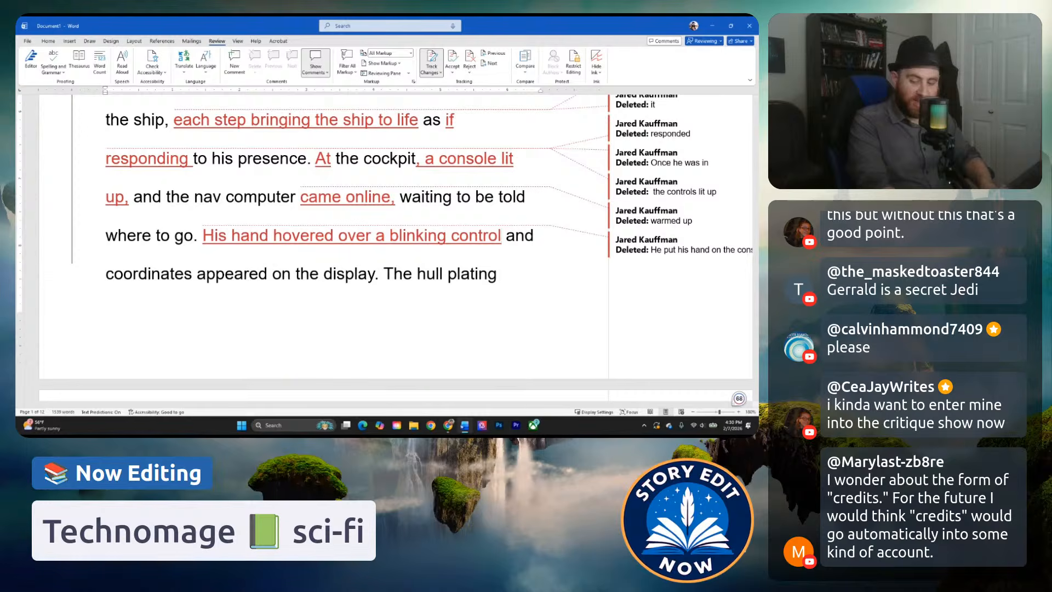
Change the word "control" to "light" so the new clause ends with "a blinking light".
key("BackSpace")
key("BackSpace")
key("BackSpace")
key("BackSpace")
key("BackSpace")
key("BackSpace")
key("BackSpace")
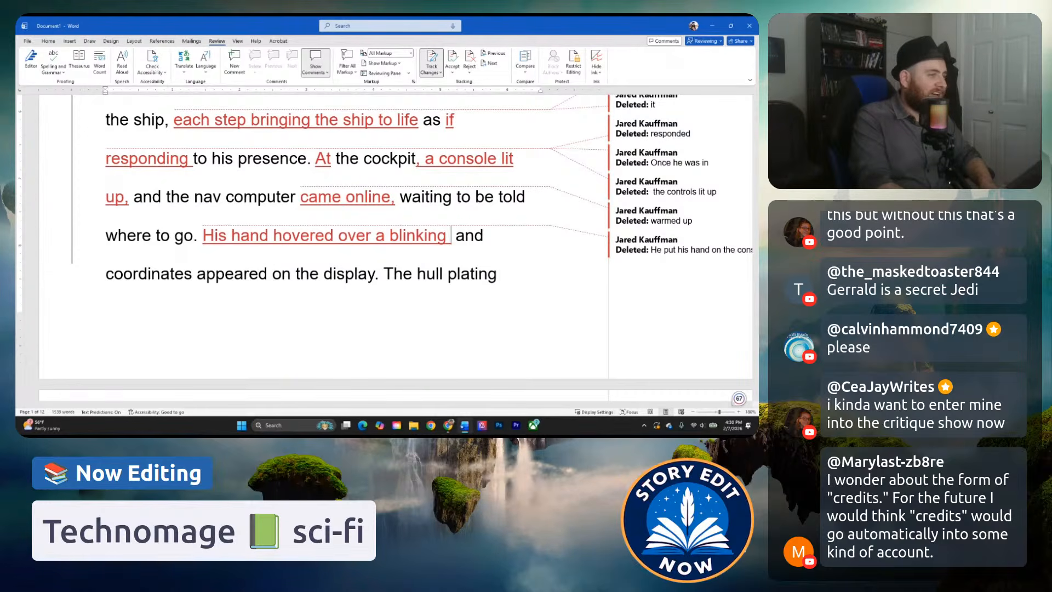
type("ligh ")
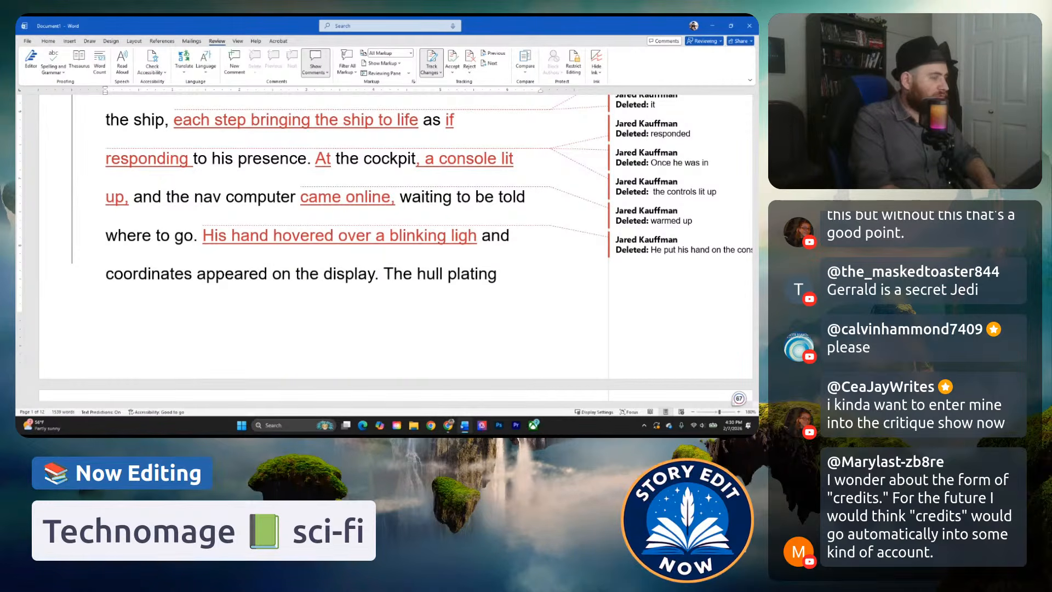
type("t")
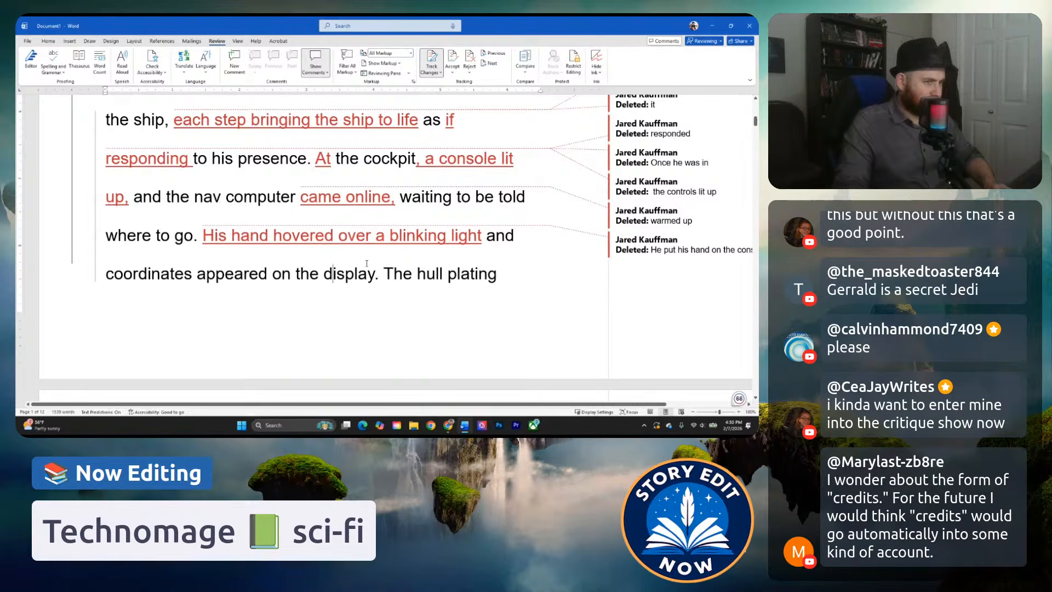
Delete the word "slightly" after "trembled" in the hull plating sentence.
scroll(288, 271, "down", 3)
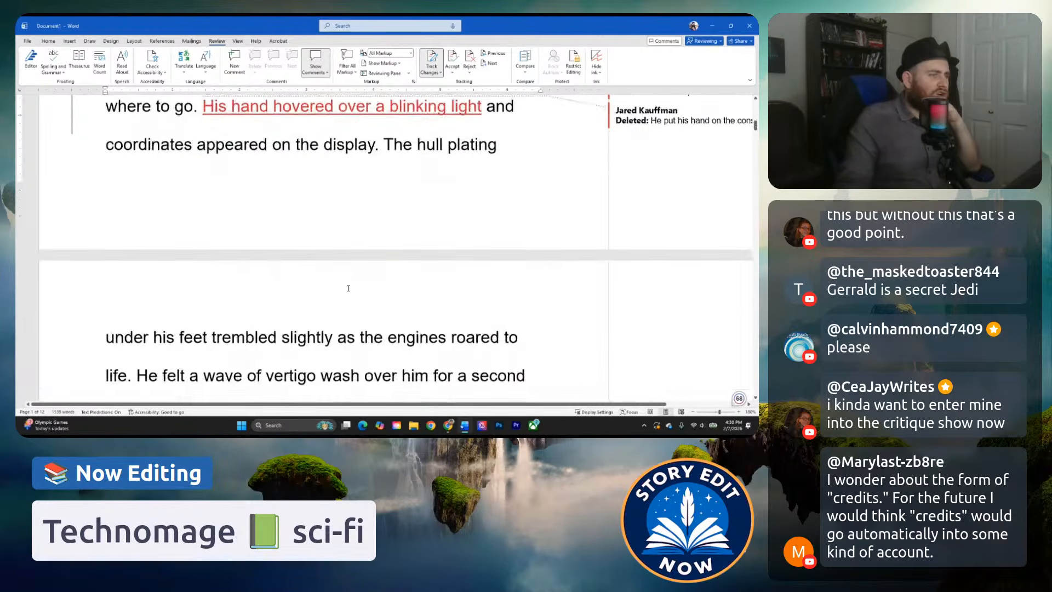
scroll(288, 271, "down", 1)
left_click_drag(278, 303, 333, 303)
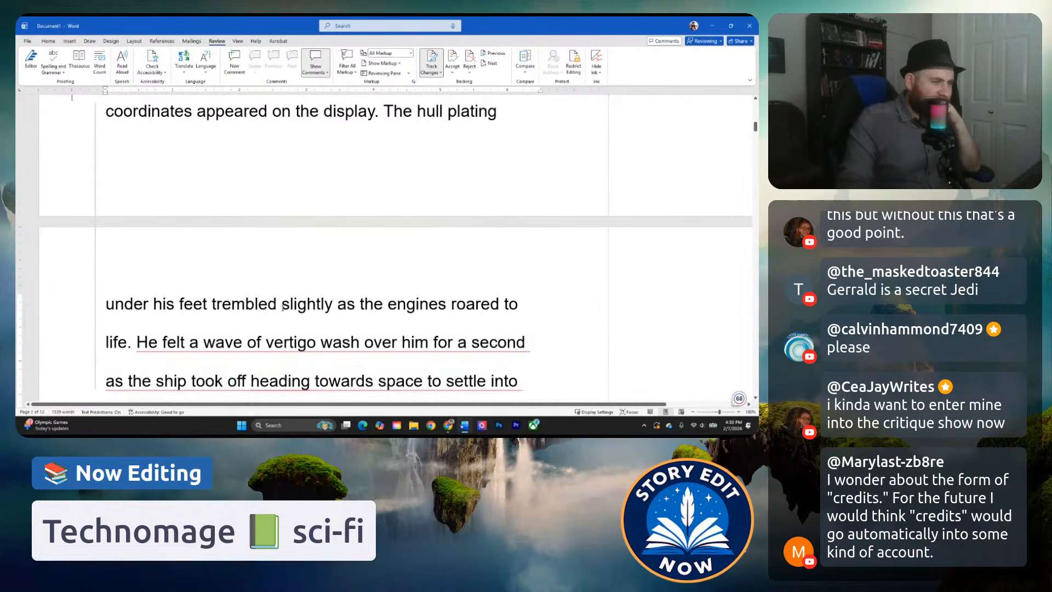
left_click_drag(333, 303, 285, 313)
key("Delete")
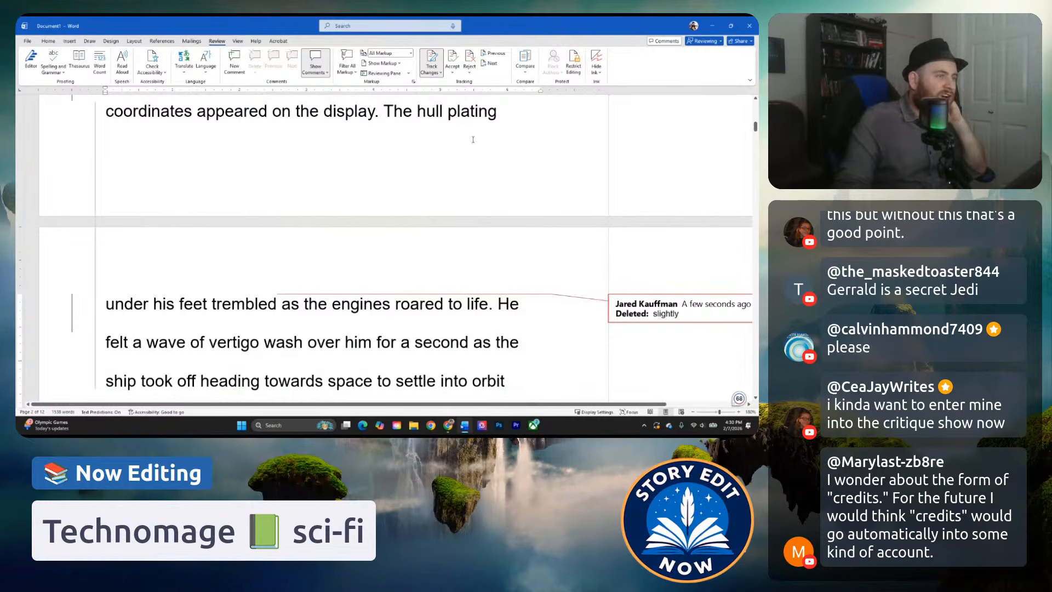
left_click(351, 304)
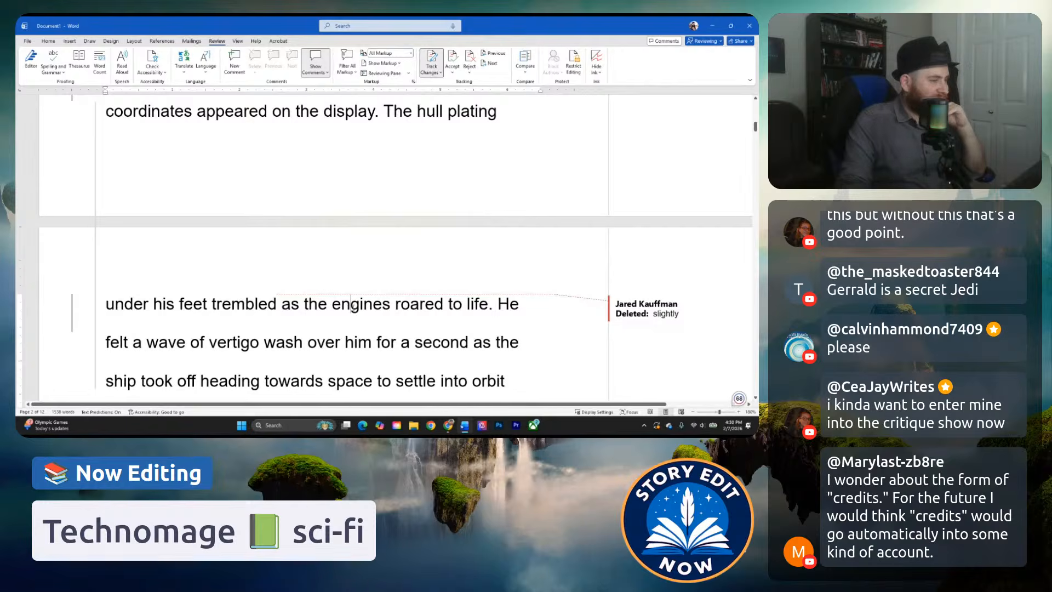
left_click(279, 310)
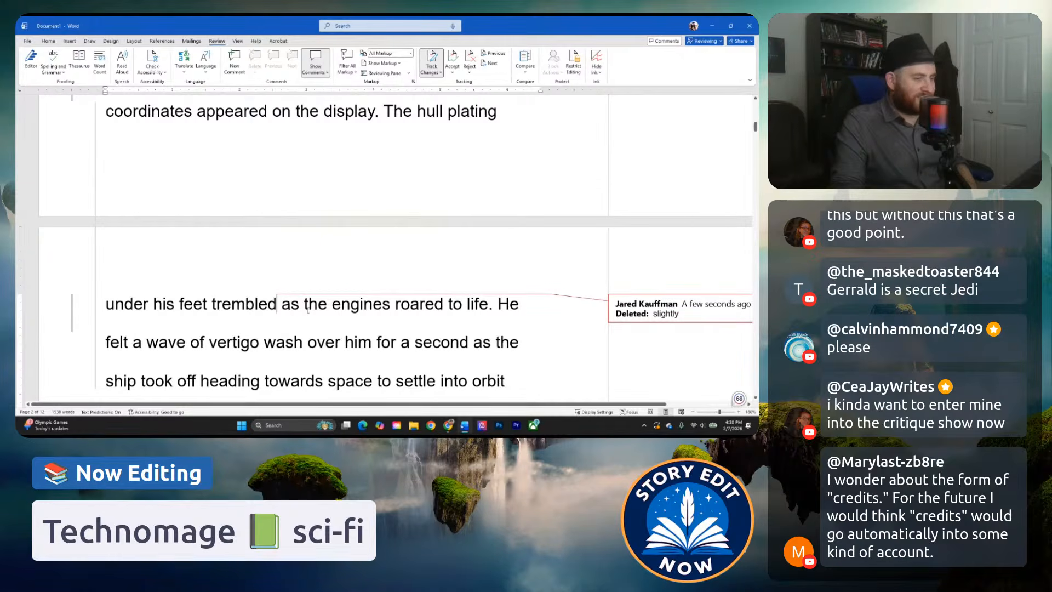
Replace "He felt a" with "A" and change "wash" to "washed" in the wave of vertigo sentence.
scroll(346, 316, "down", 1)
left_click(419, 271)
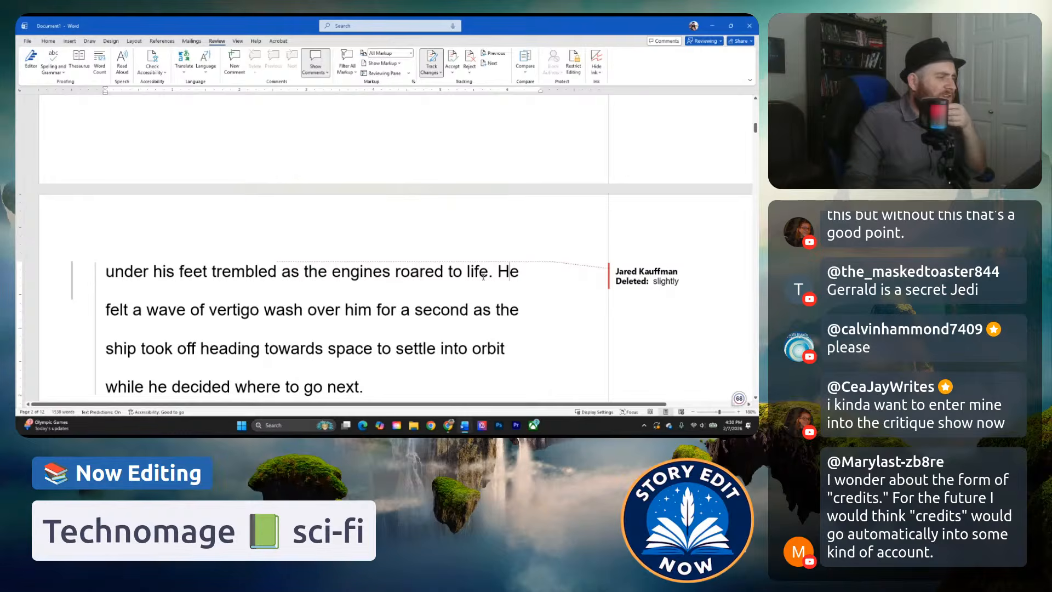
scroll(535, 269, "down", 2)
left_click(442, 247)
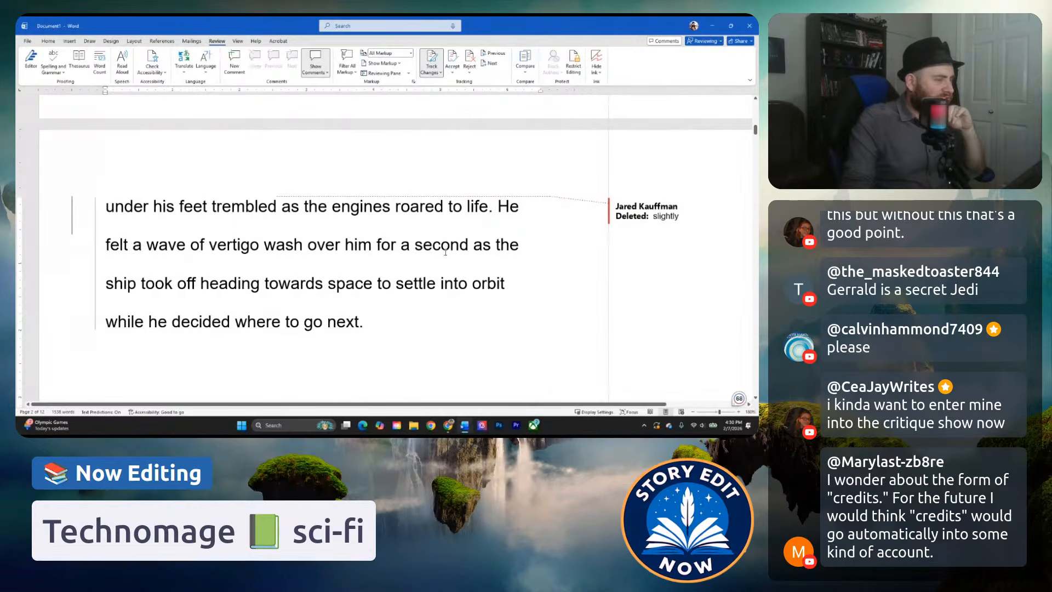
left_click_drag(497, 206, 524, 207)
left_click_drag(106, 244, 129, 245)
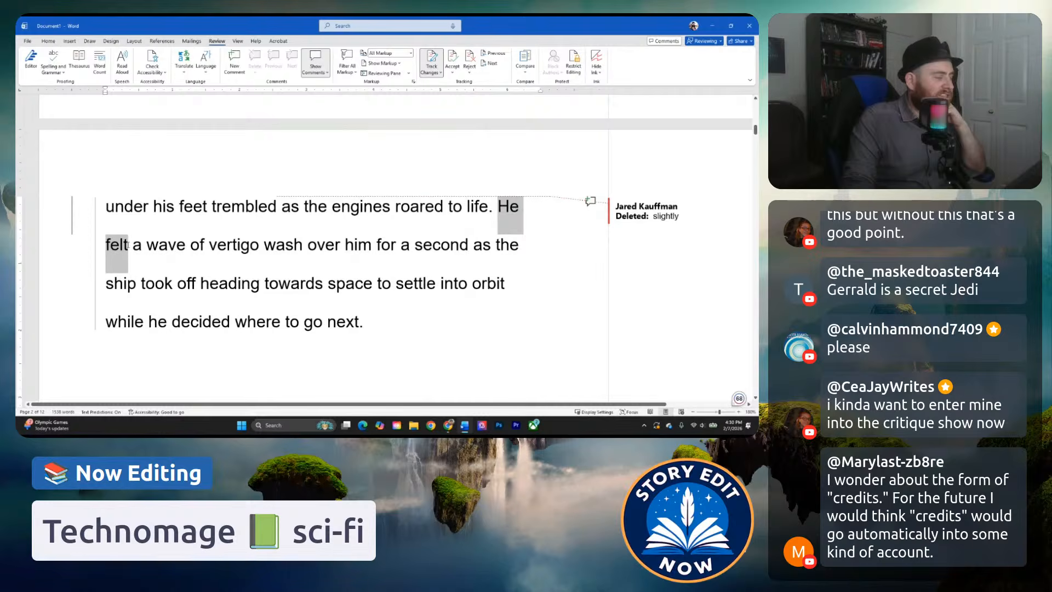
scroll(153, 265, "up", 1)
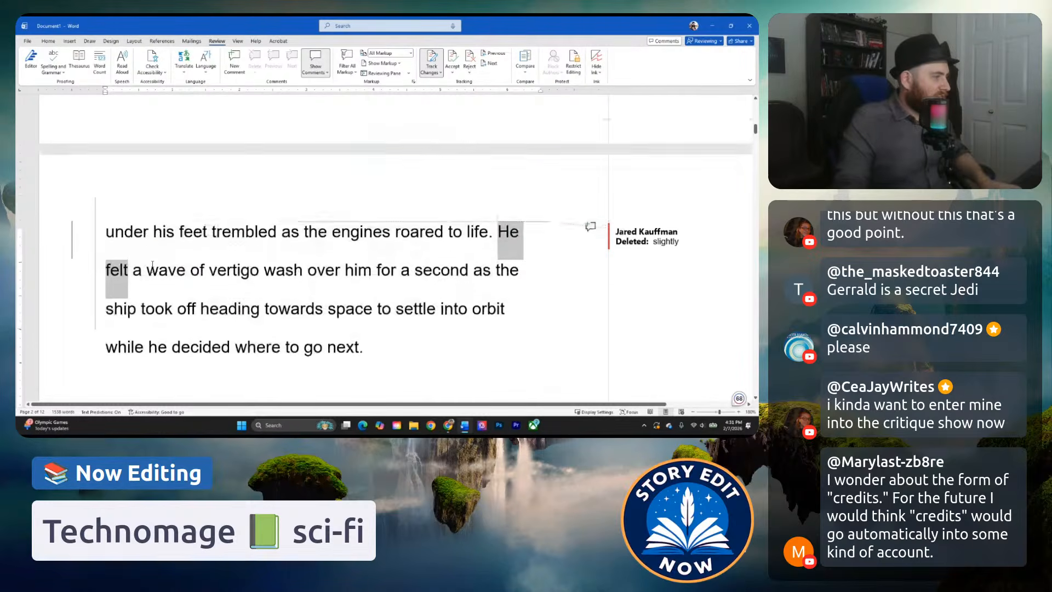
scroll(145, 267, "down", 1)
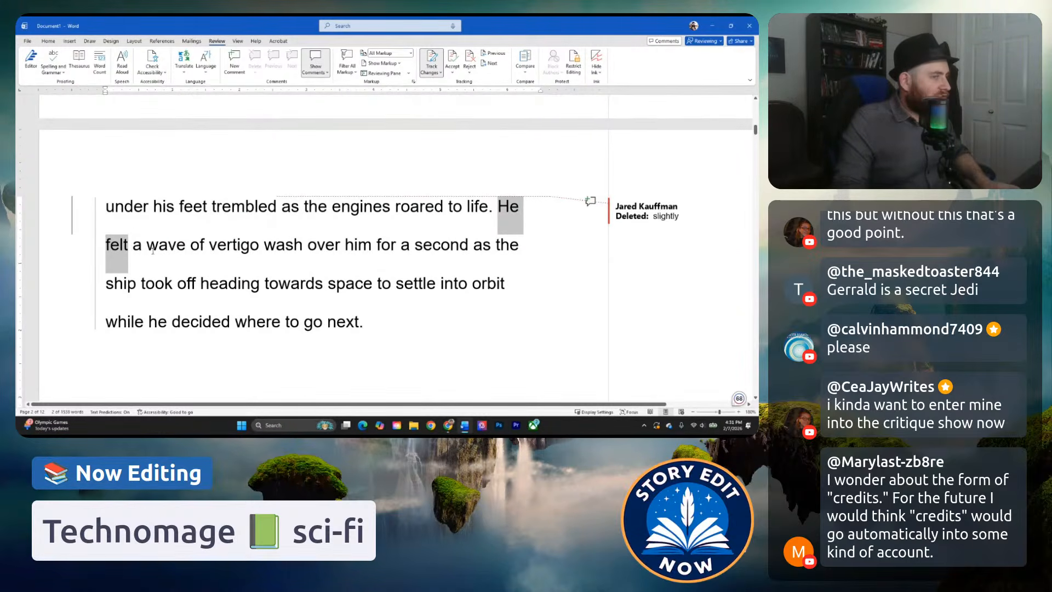
scroll(153, 251, "up", 1, "ctrl")
scroll(193, 263, "up", 1, "ctrl")
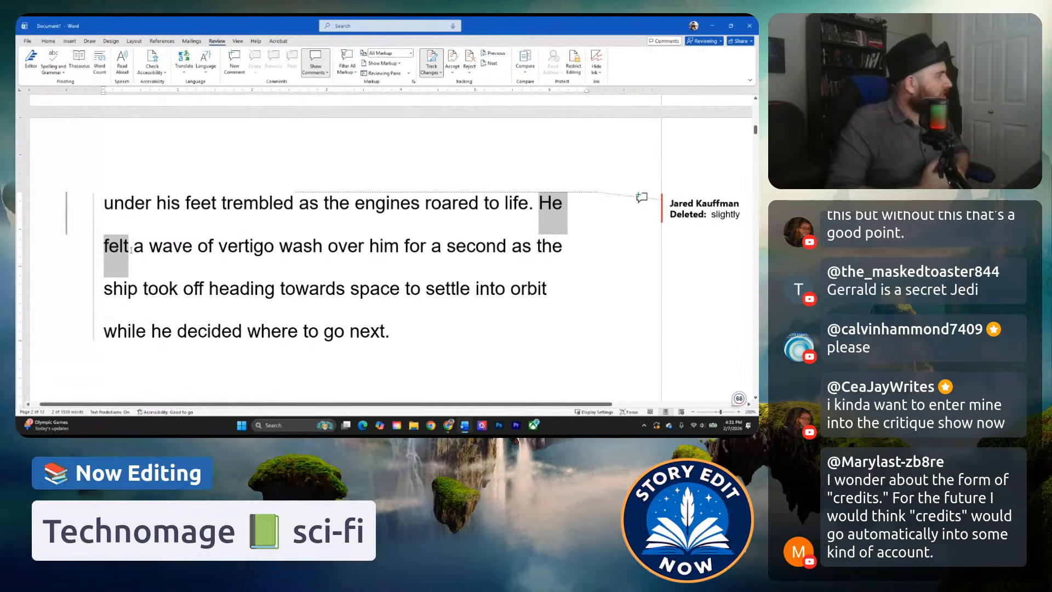
scroll(134, 249, "up", 1)
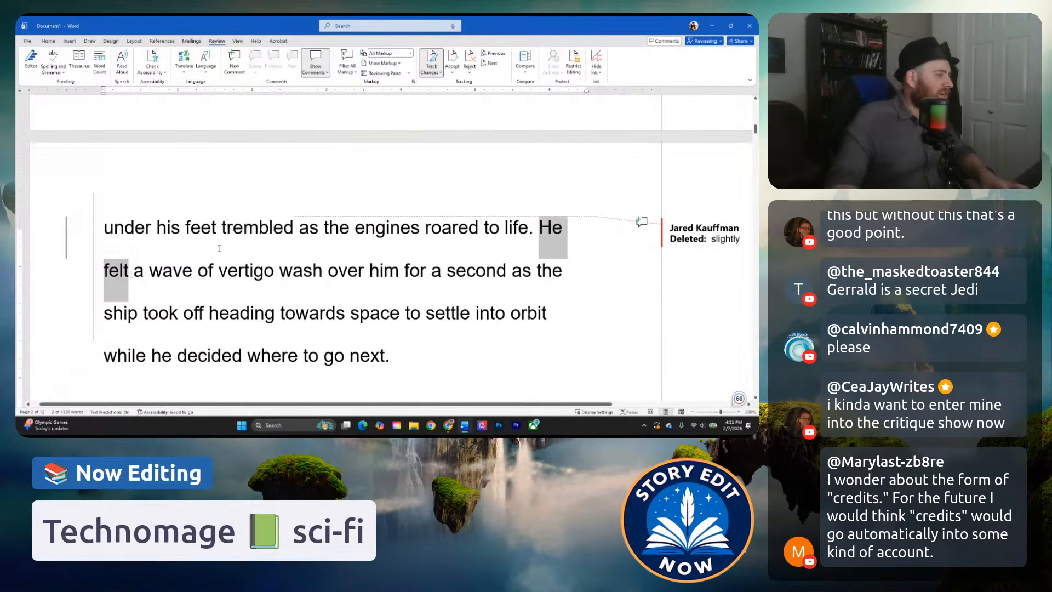
scroll(405, 223, "down", 1)
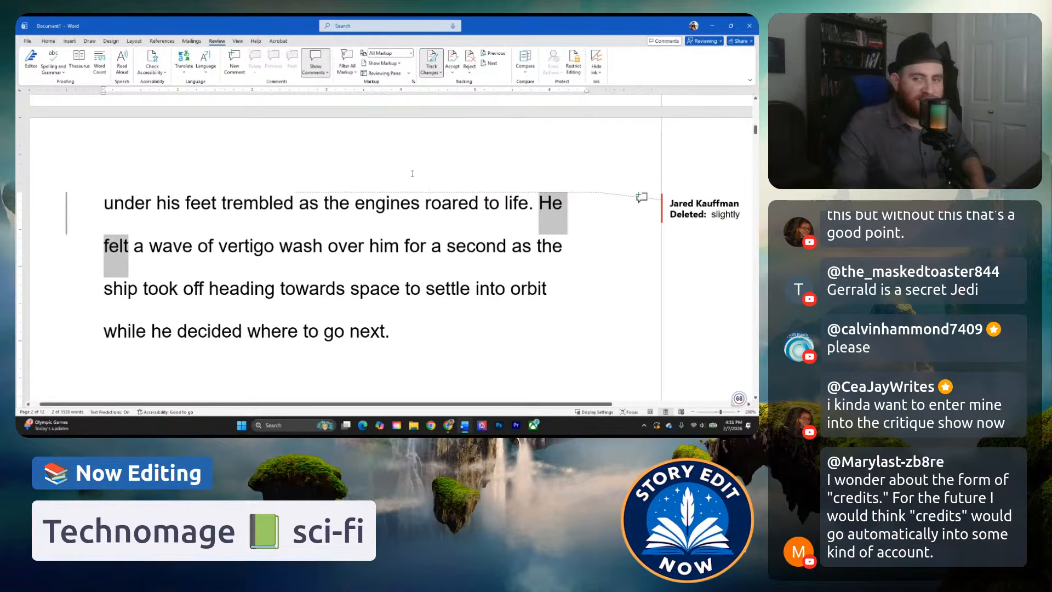
scroll(452, 185, "up", 2)
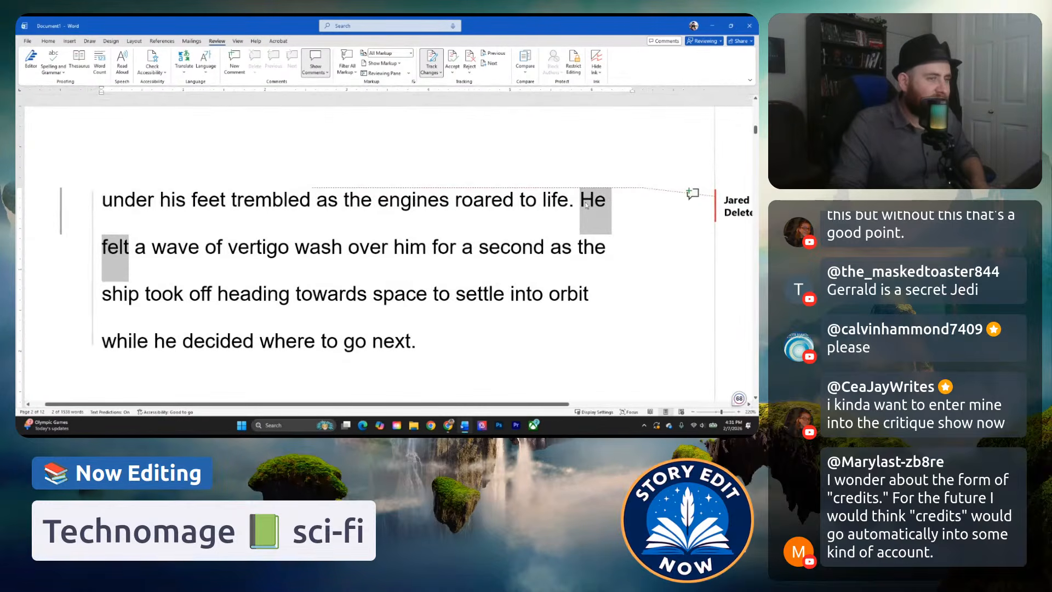
scroll(586, 205, "down", 1)
scroll(597, 176, "up", 1)
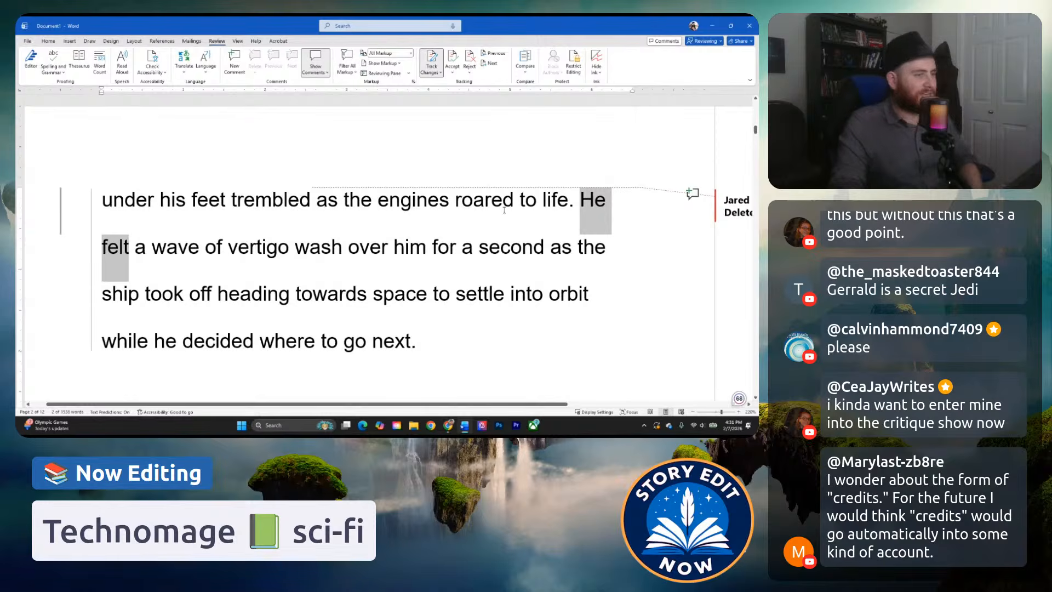
left_click(524, 200)
left_click_drag(592, 207, 149, 250)
type("A")
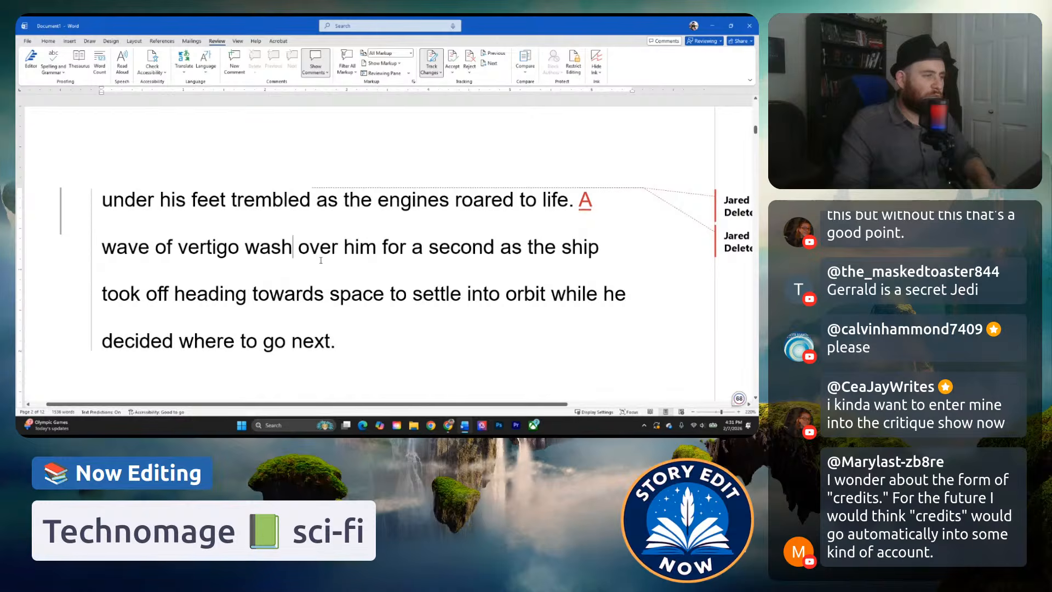
left_click(291, 248)
type("ed")
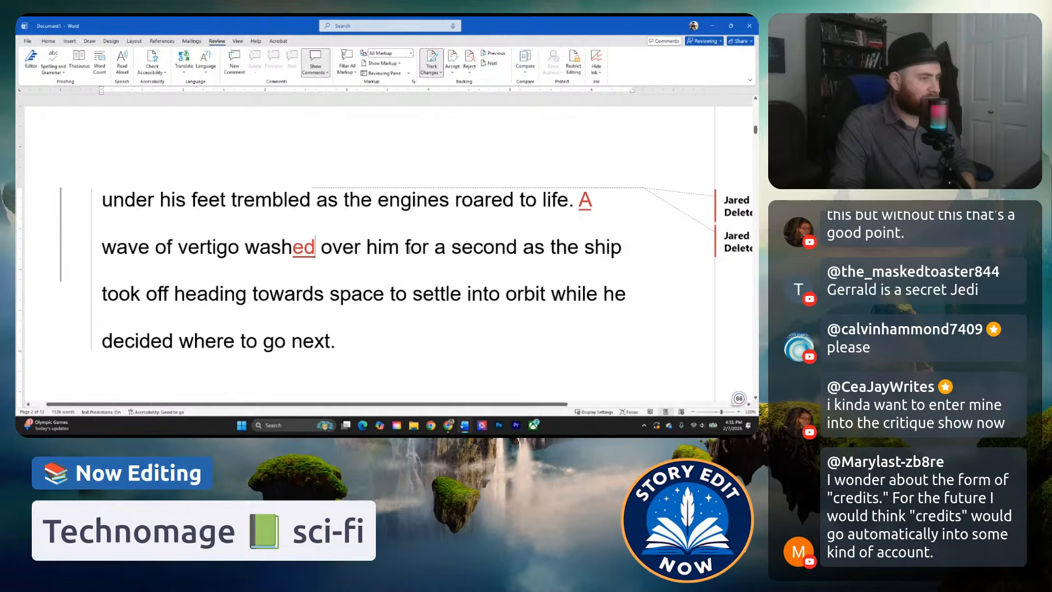
Delete "for a second" after "over him" in the vertigo sentence.
left_click_drag(407, 248, 518, 249)
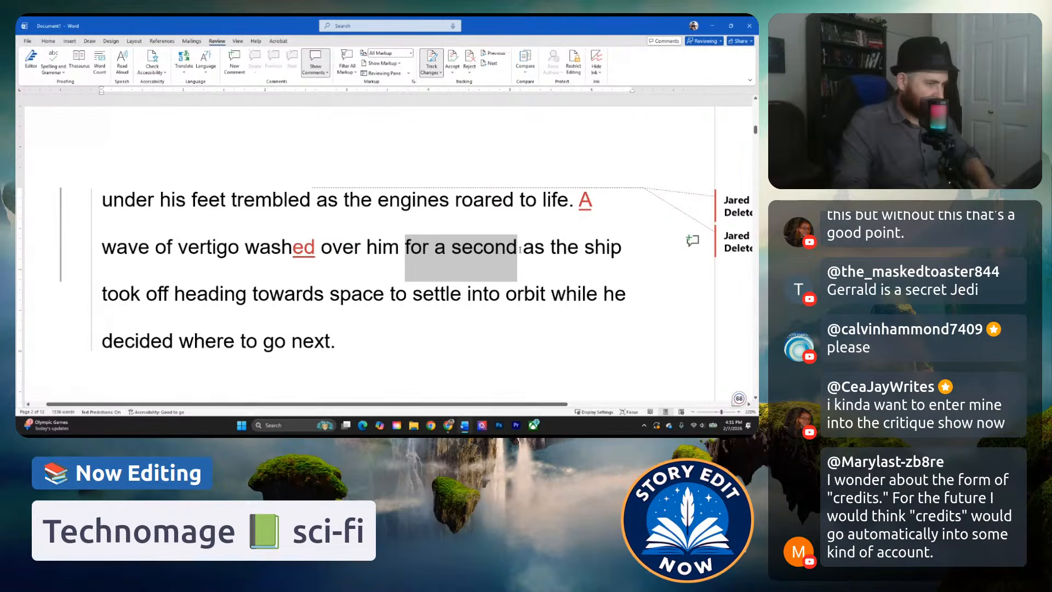
scroll(346, 314, "down", 3)
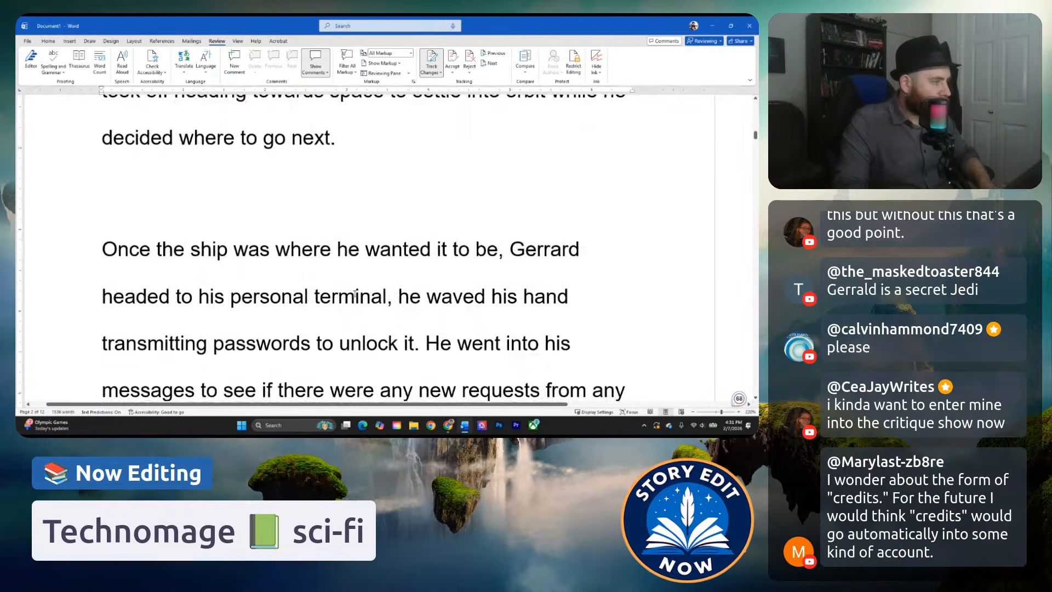
scroll(346, 314, "up", 2)
scroll(345, 314, "up", 1)
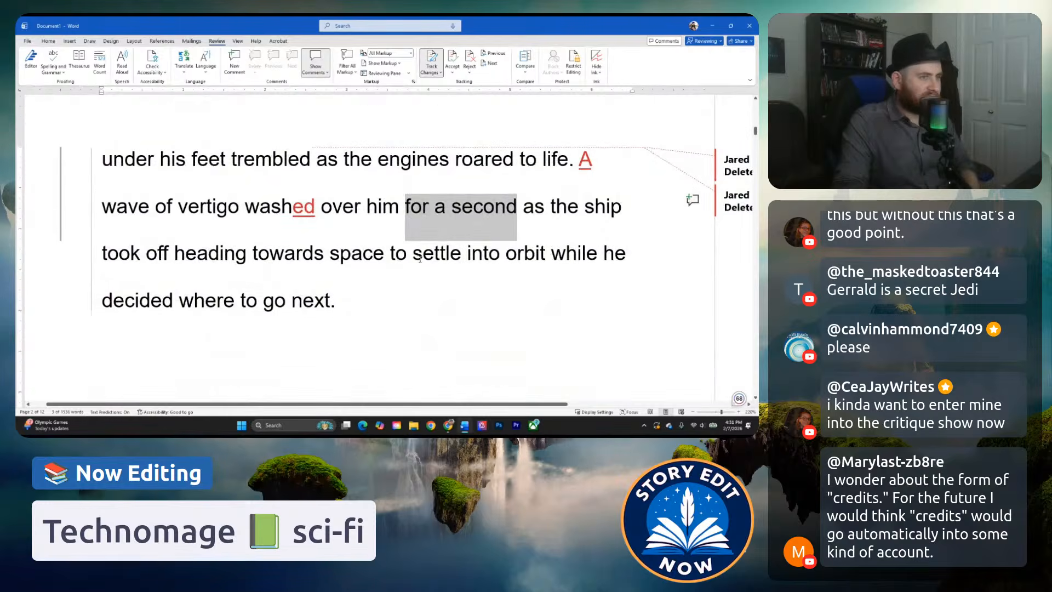
key("Delete")
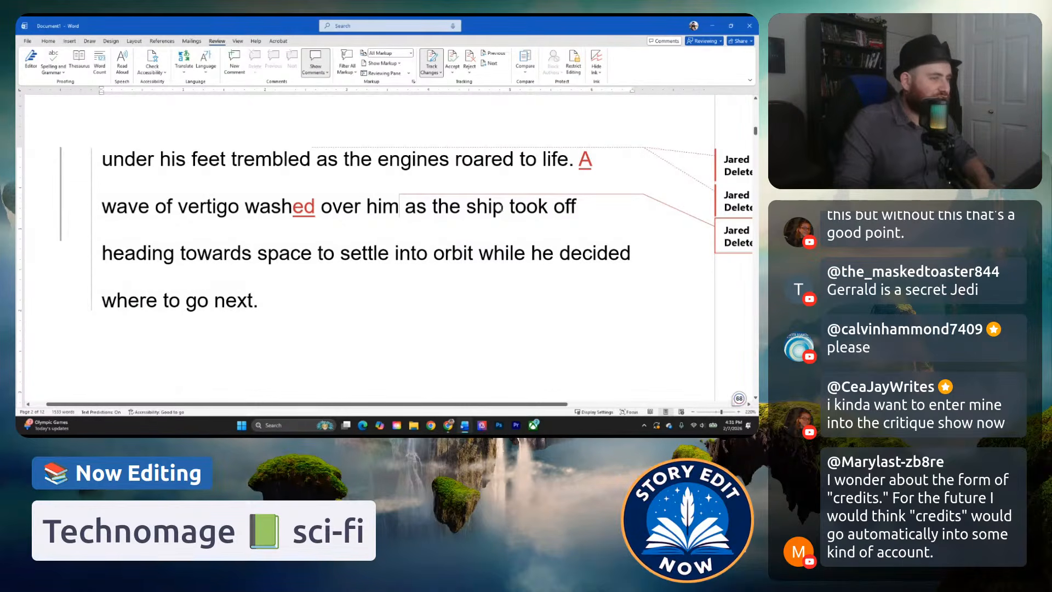
left_click_drag(513, 207, 588, 207)
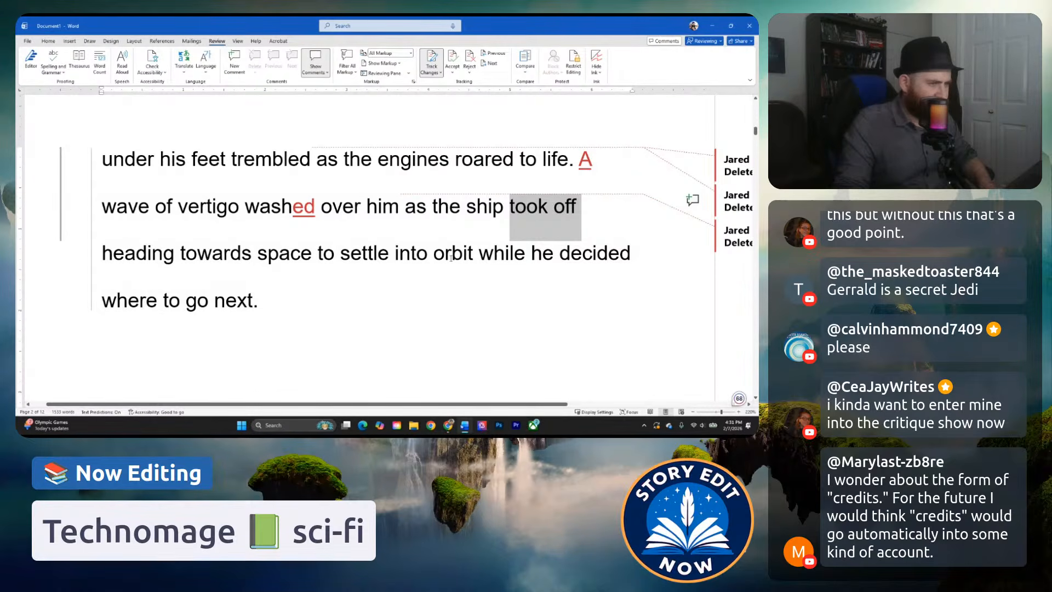
left_click(525, 211)
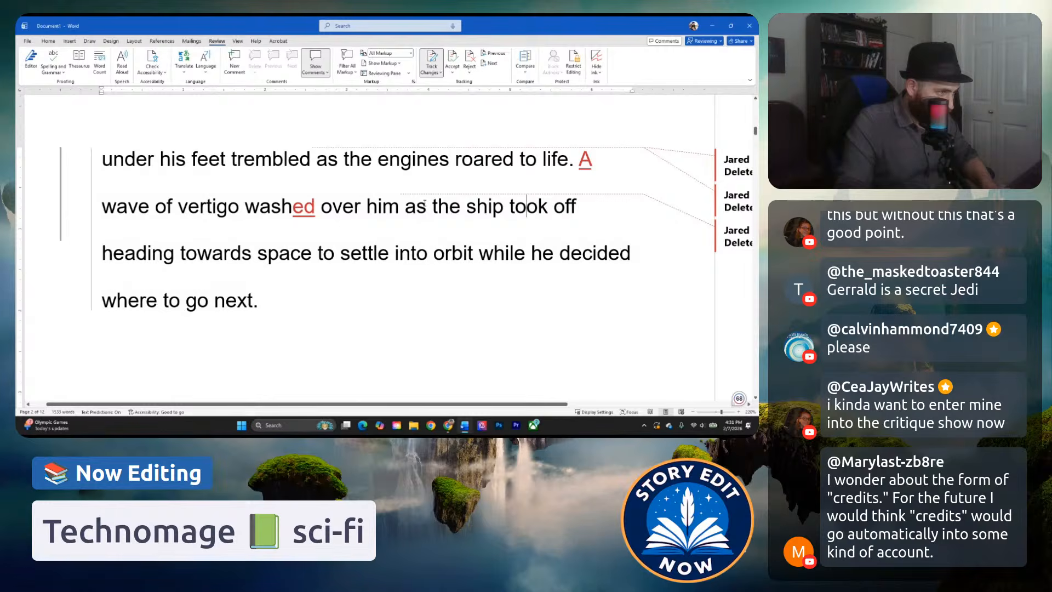
left_click_drag(511, 206, 279, 255)
left_click(525, 255)
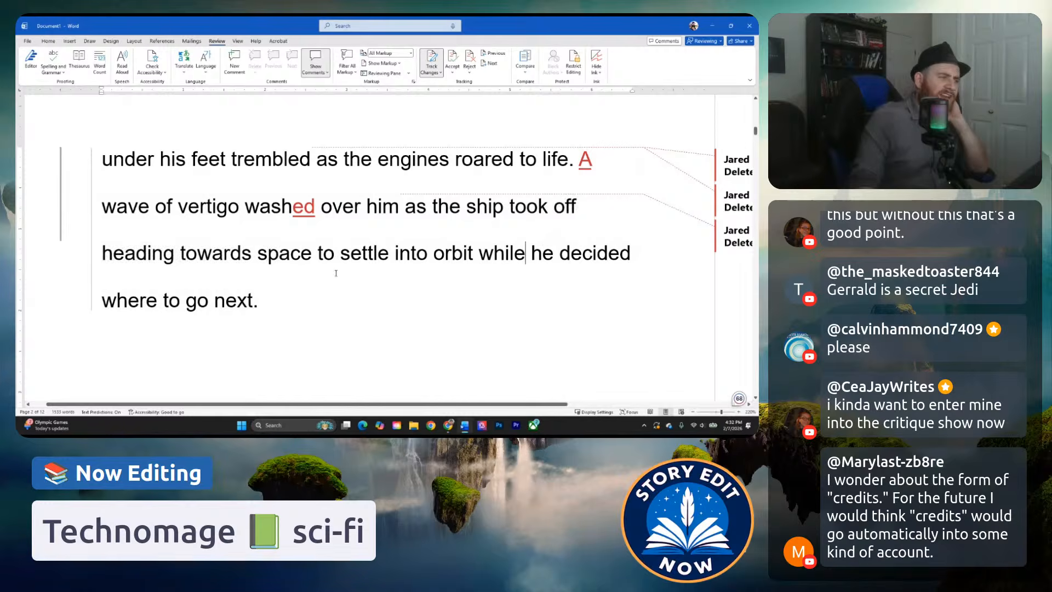
left_click(378, 271)
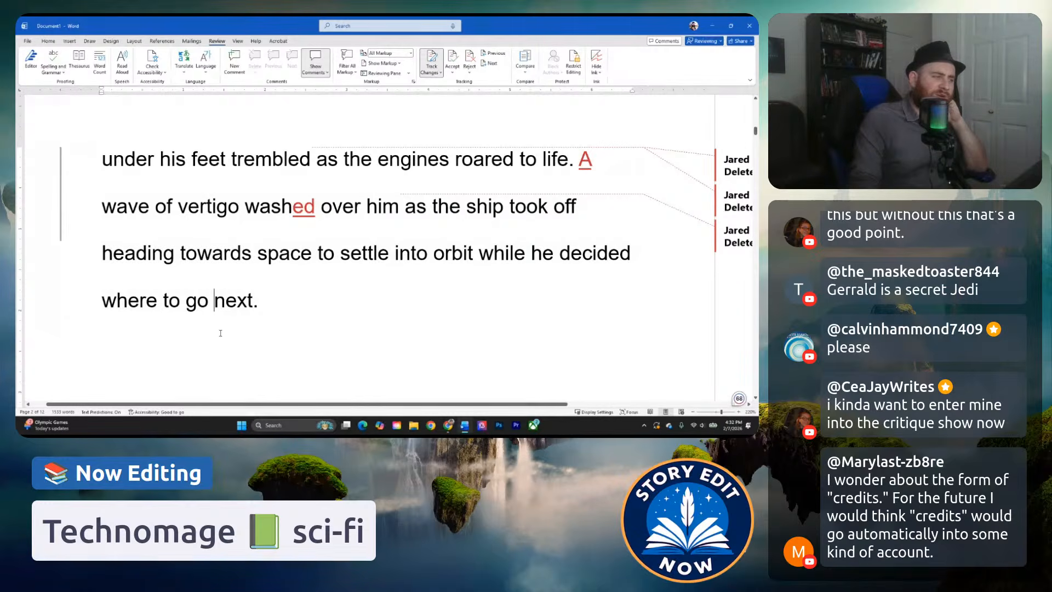
Review the end of the takeoff paragraph together with the start of the following personal terminal paragraph.
scroll(219, 307, "down", 4)
left_click(282, 257)
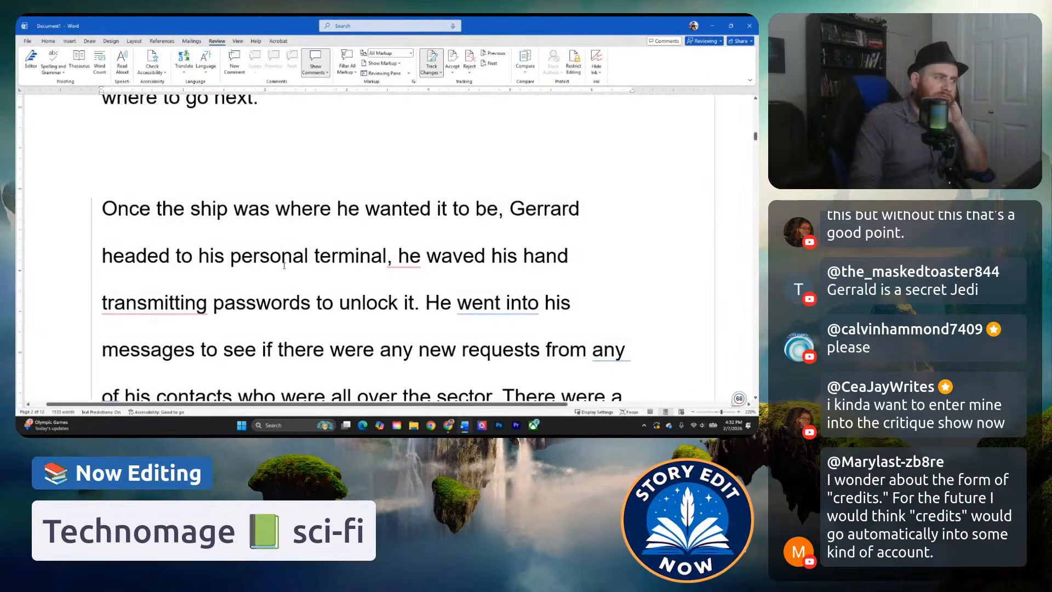
scroll(298, 279, "up", 1)
scroll(291, 258, "down", 2)
scroll(279, 230, "up", 4)
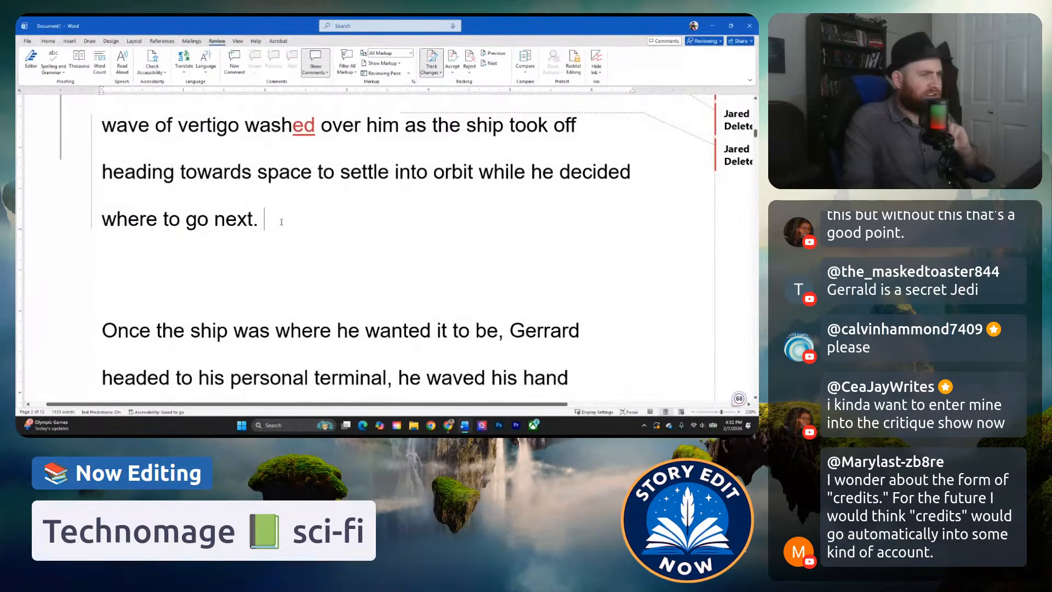
scroll(277, 221, "up", 2)
left_click(298, 299)
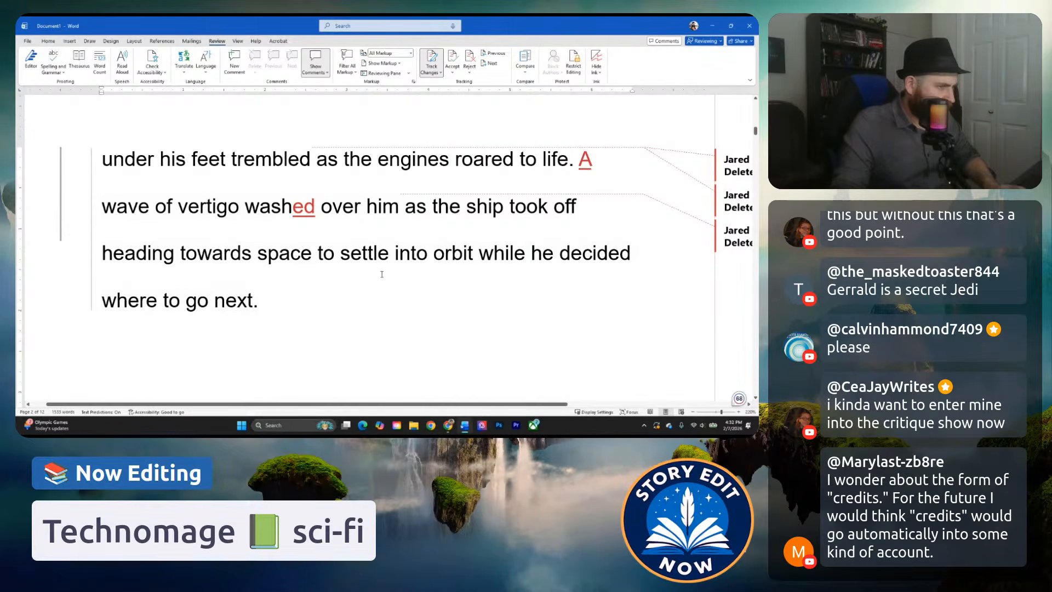
scroll(378, 274, "down", 3)
scroll(325, 229, "up", 1)
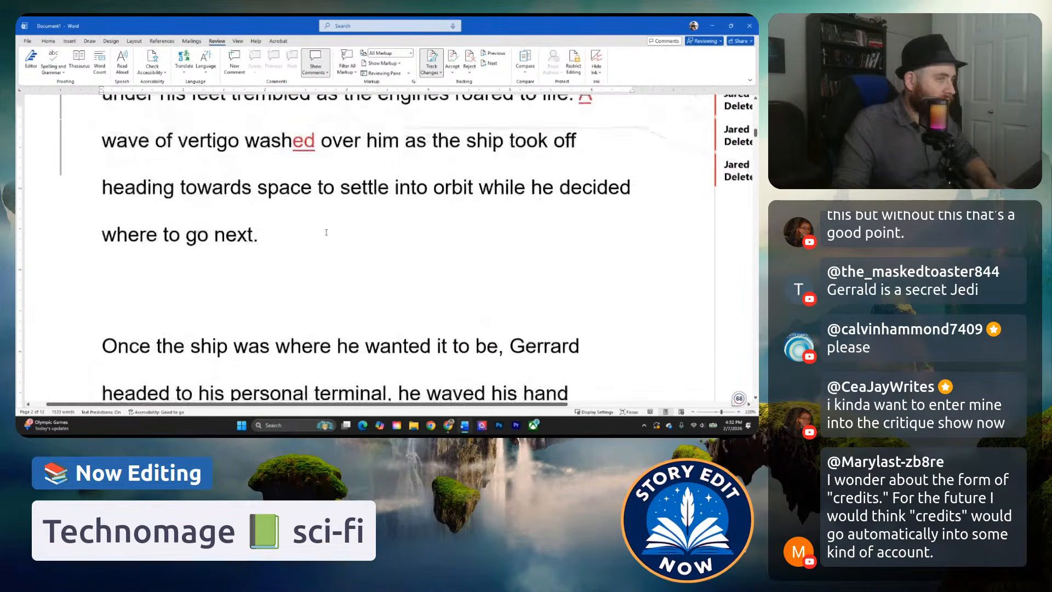
scroll(324, 229, "up", 1)
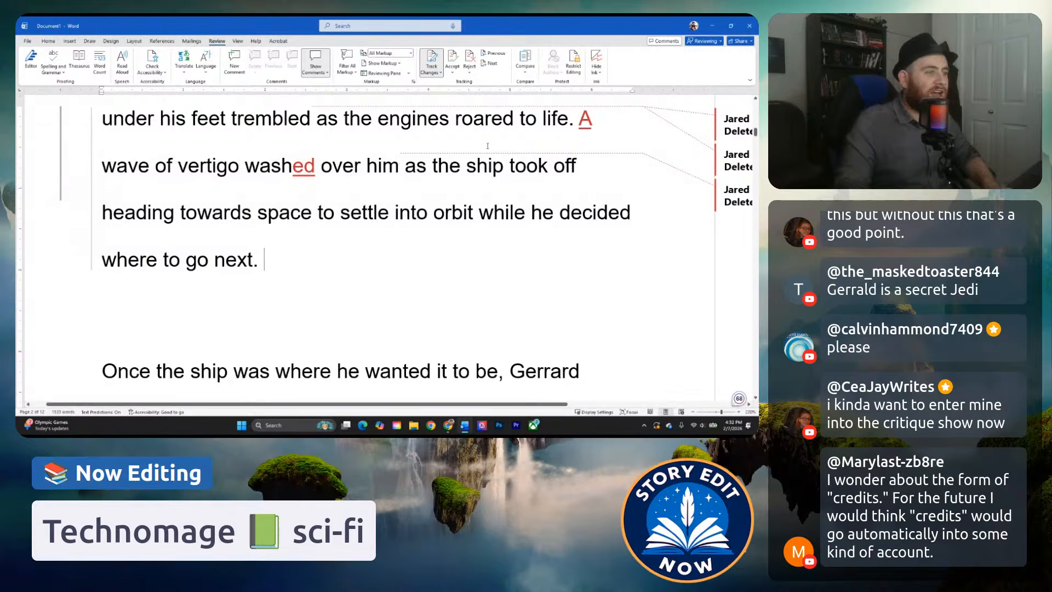
left_click(246, 164)
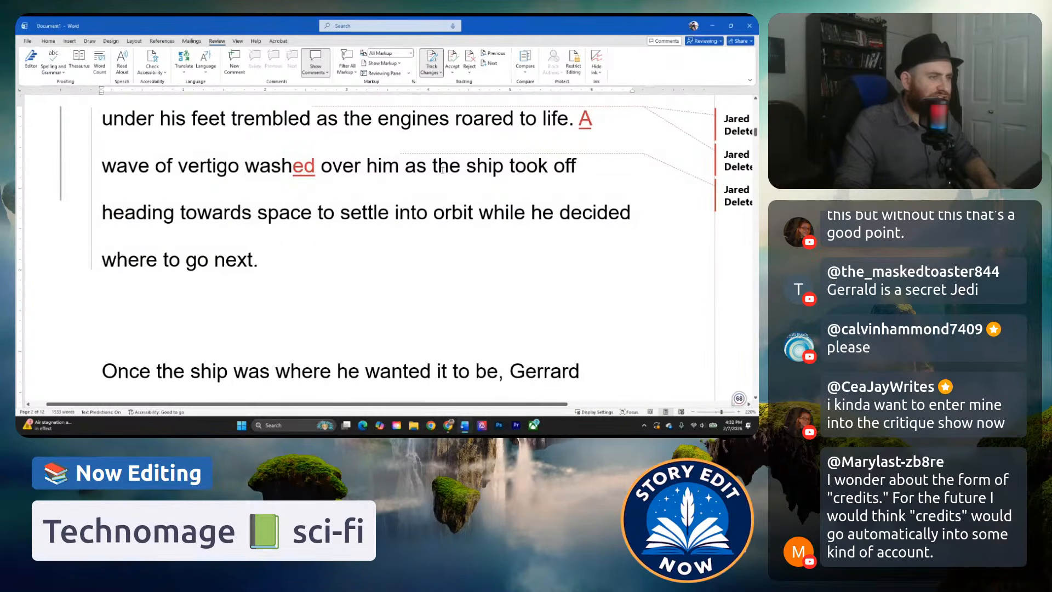
Replace "took off heading towards space" with "departed for space before" in the vertigo sentence.
left_click_drag(511, 167, 315, 208)
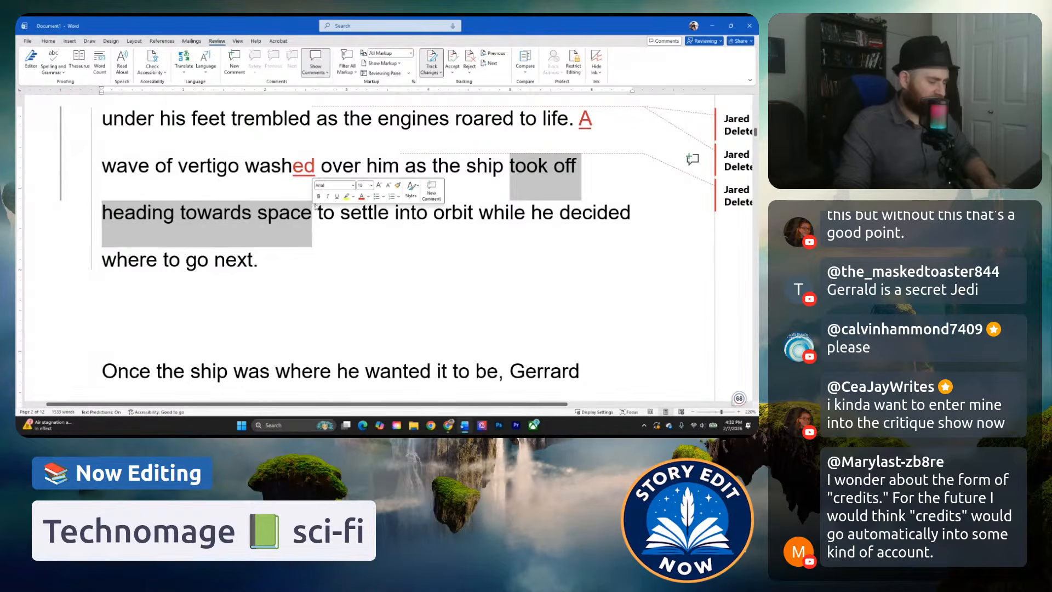
type("departed for ")
type("space")
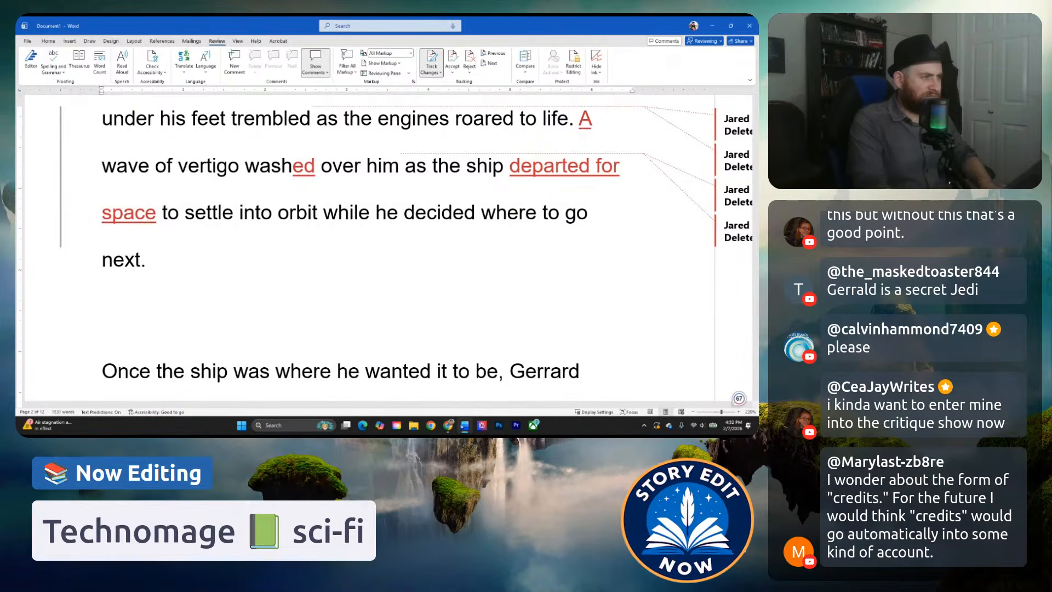
type(" before")
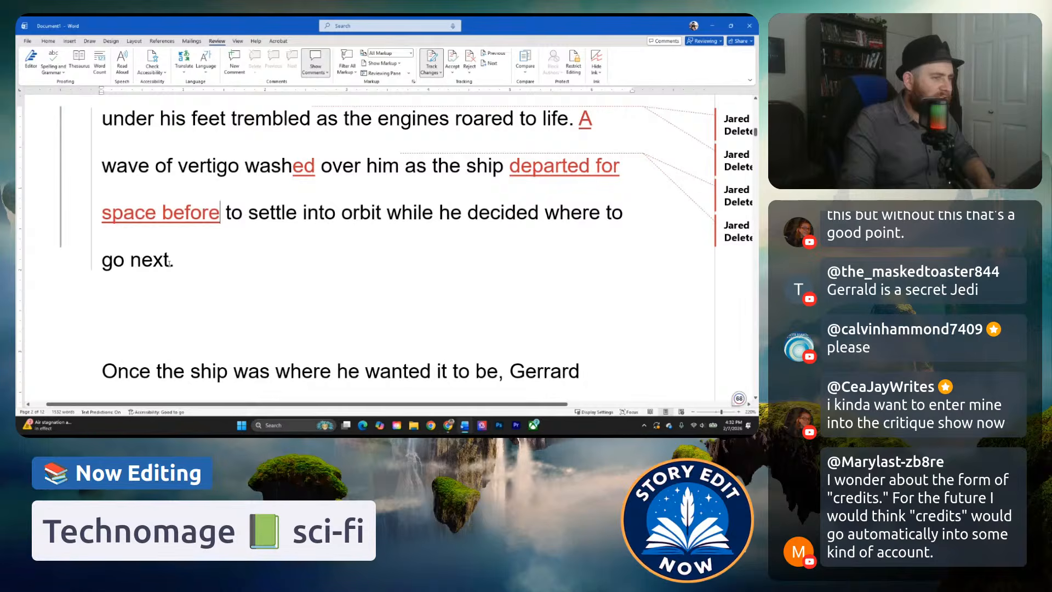
Replace "to settle into orbit while he decided where to go next" with "settling in orbit, waiting on his next command".
left_click_drag(171, 262, 235, 225)
type("settling in")
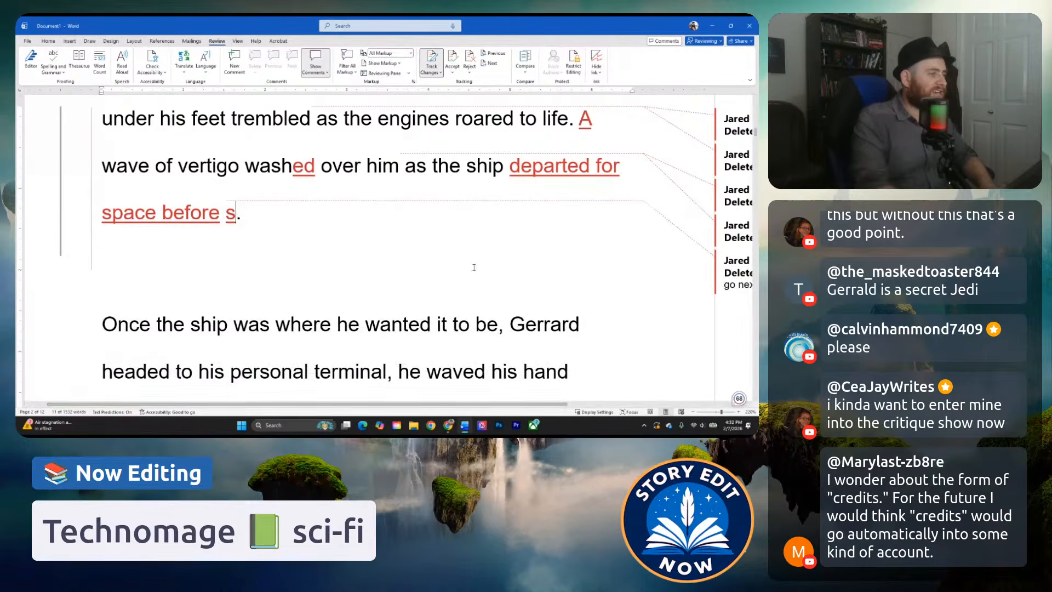
type("to")
key("BackSpace")
key("BackSpace")
type("orbit")
type(", waiting on his nex")
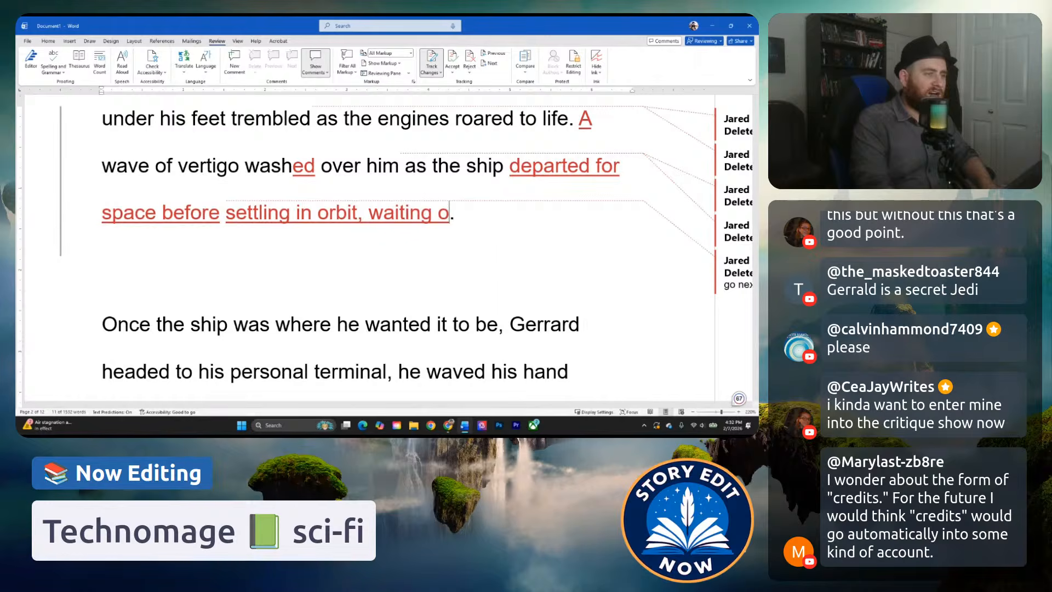
type("t command")
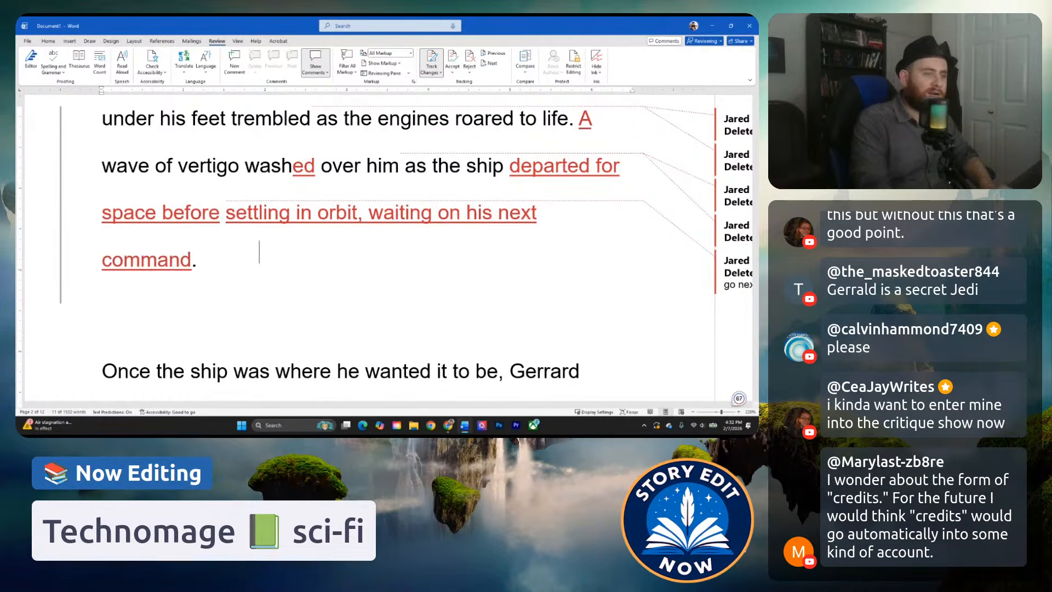
Reread the revised vertigo sentence and replace "waiting" with "and waited" before "on his next command".
left_click(524, 354)
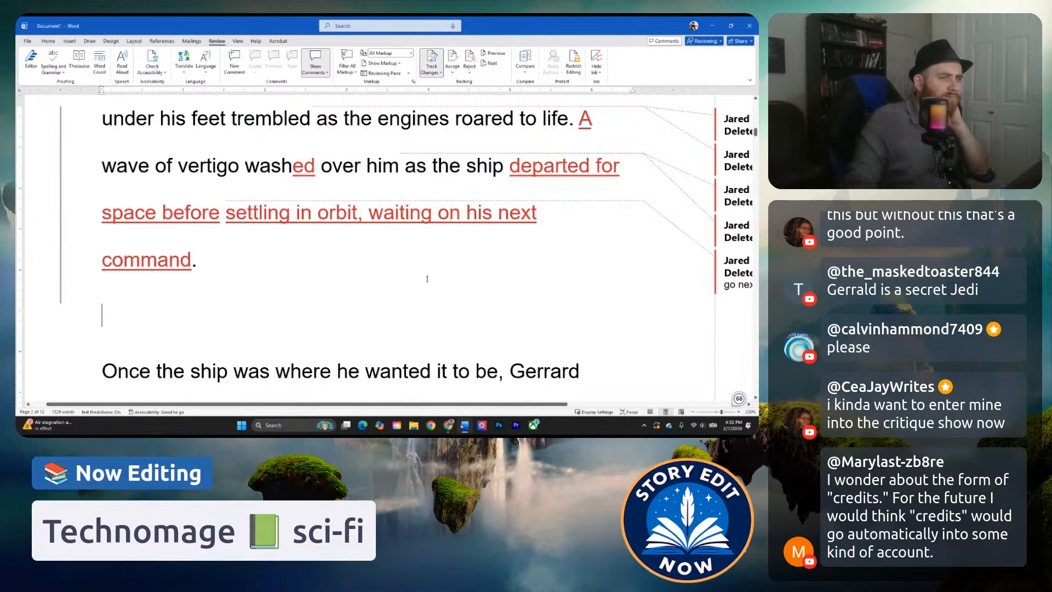
left_click(422, 174)
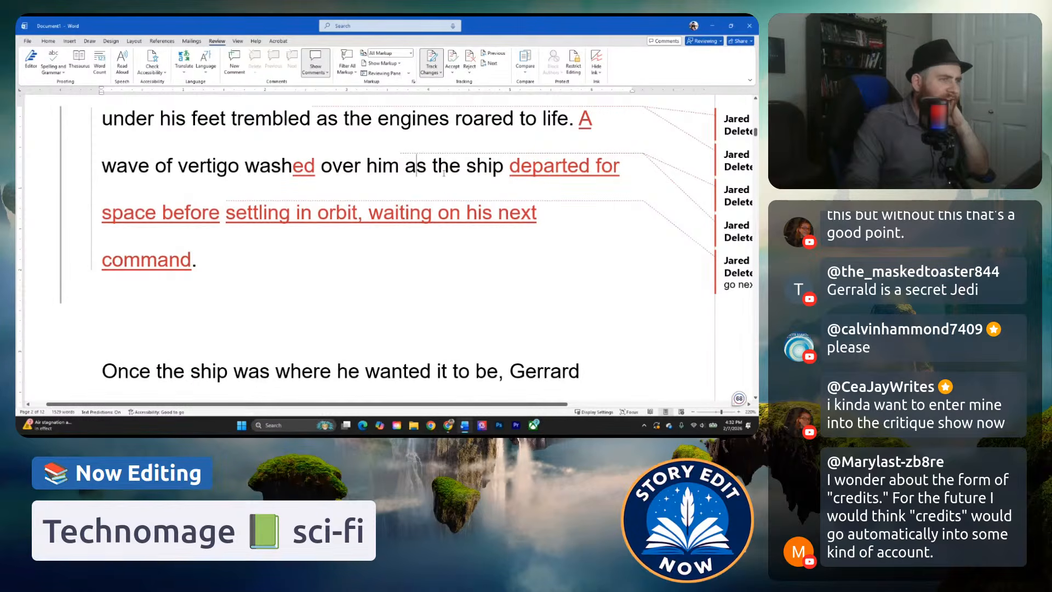
key("Left")
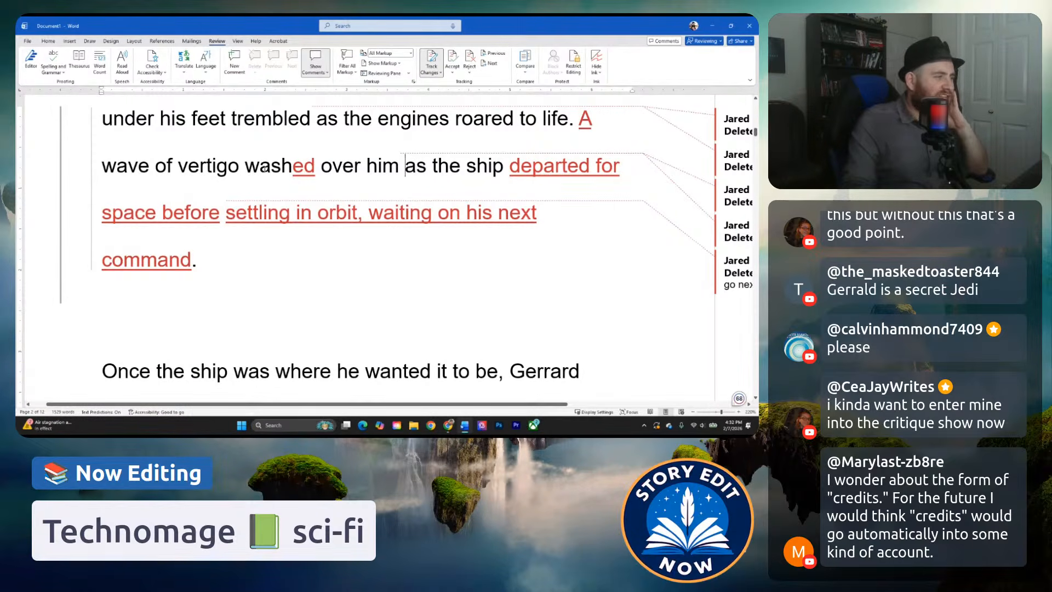
left_click(280, 169)
left_click(228, 169)
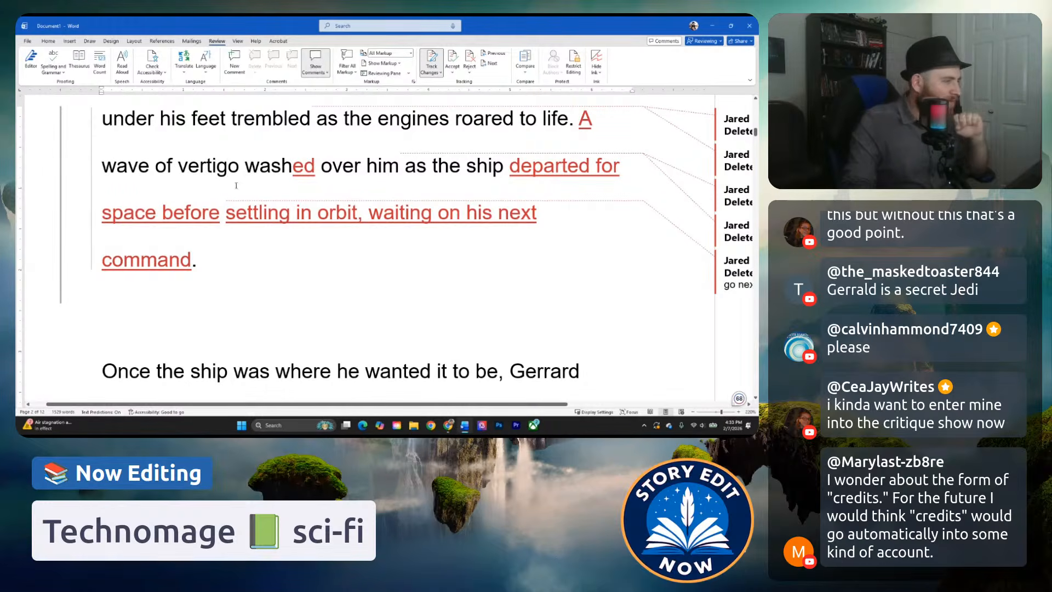
left_click(254, 254)
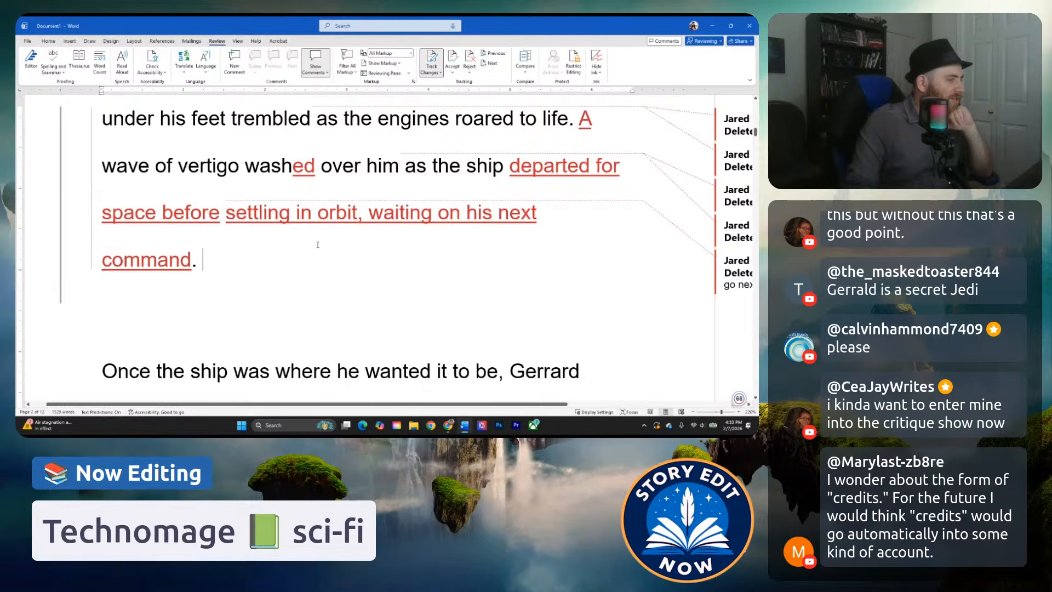
left_click_drag(369, 215, 419, 207)
type("and waited")
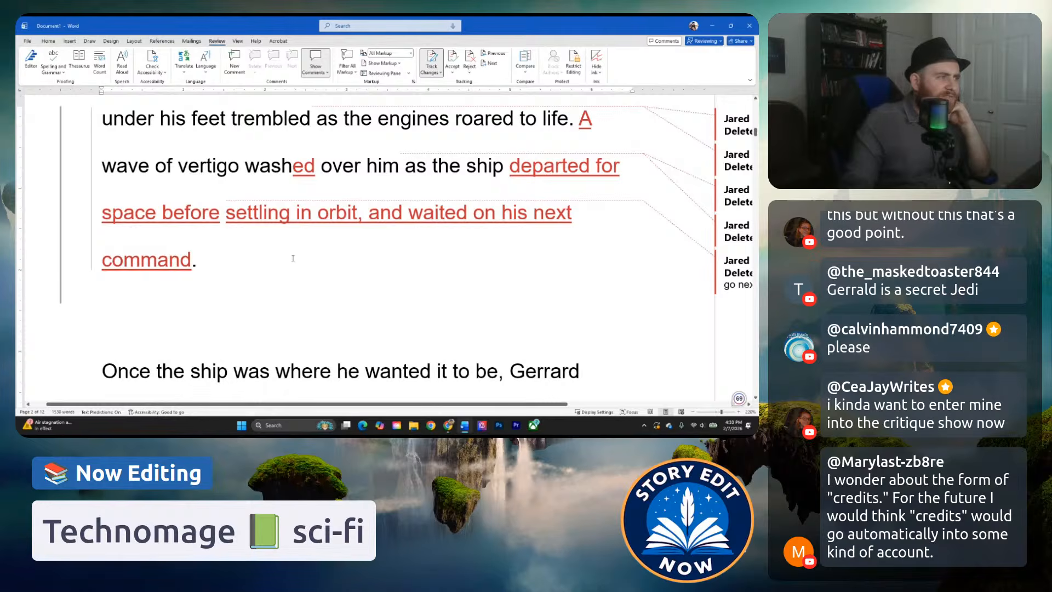
Add ", but he steadied himself with fist clenching." after "washed over him" and turn "as the ship" into a new sentence starting "The ship".
left_click(343, 165)
left_click(399, 167)
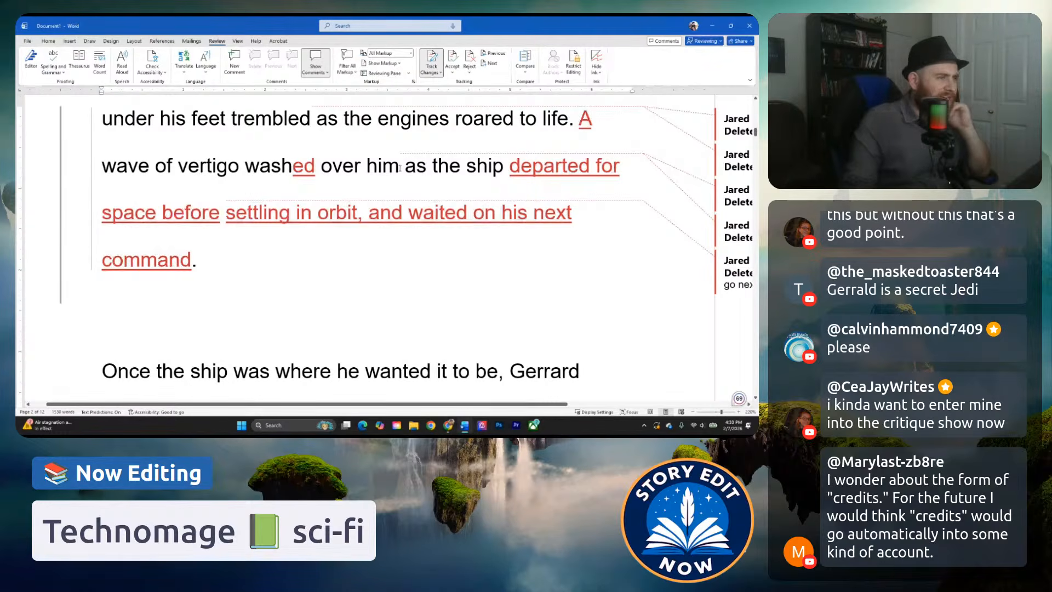
type(", but")
type(" he steadied hims")
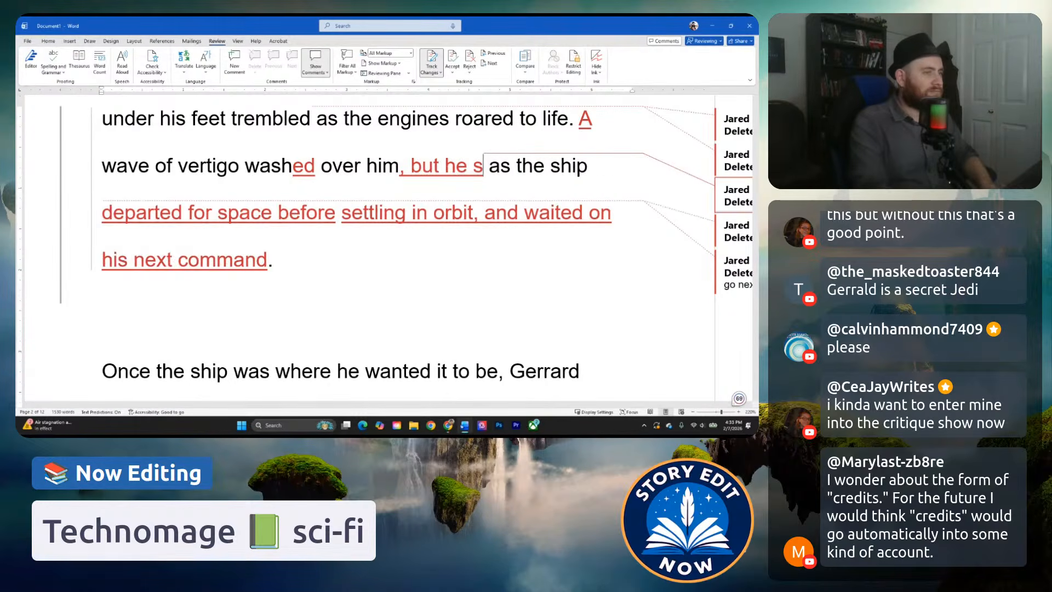
type("elf")
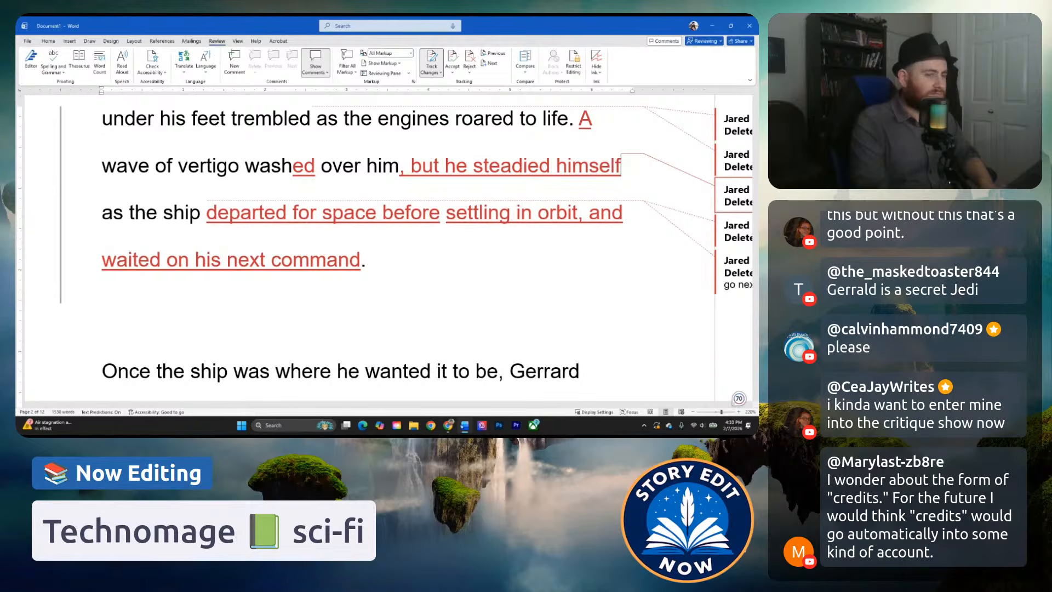
type(" with")
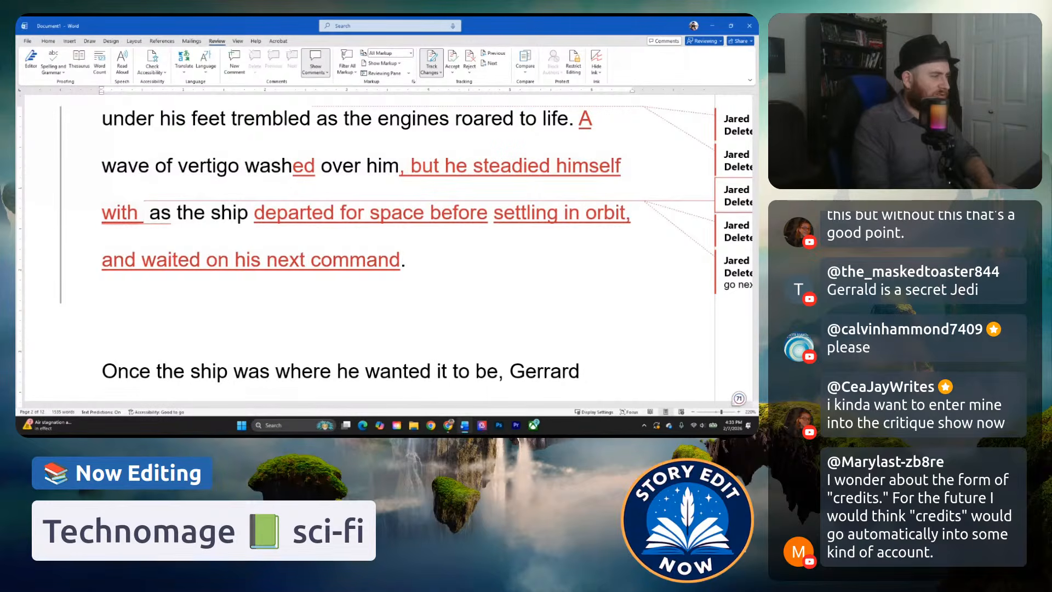
type("ca")
key("BackSpace")
key("BackSpace")
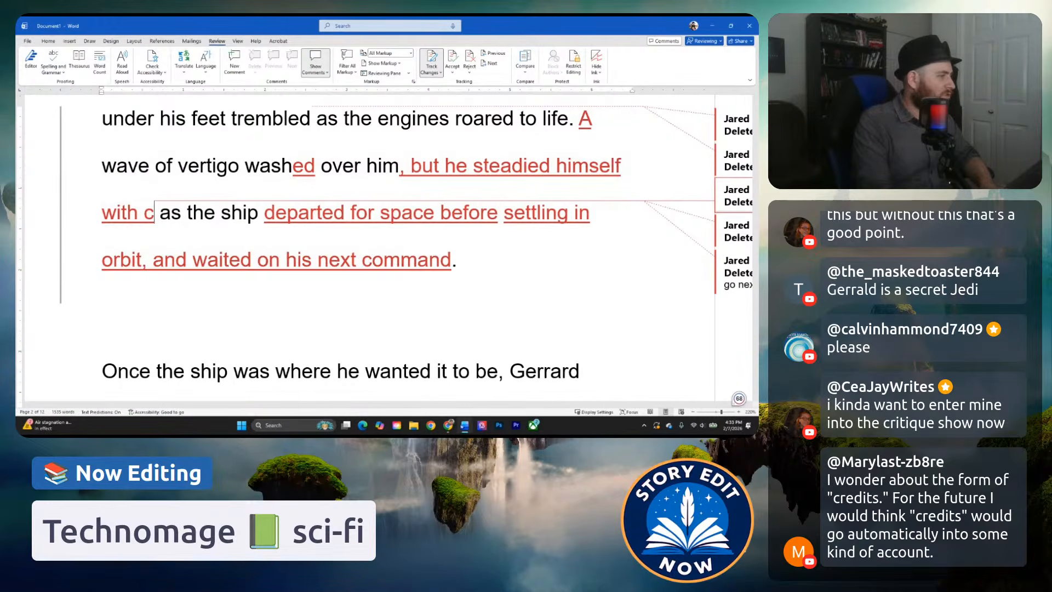
type("fist clenching,")
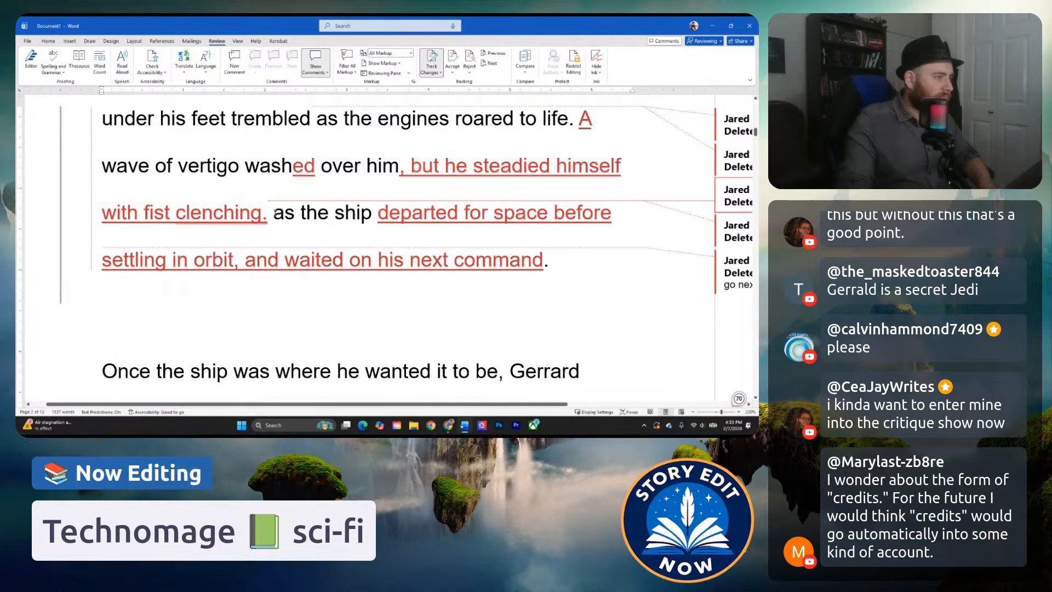
left_click_drag(273, 214, 311, 214)
type("T")
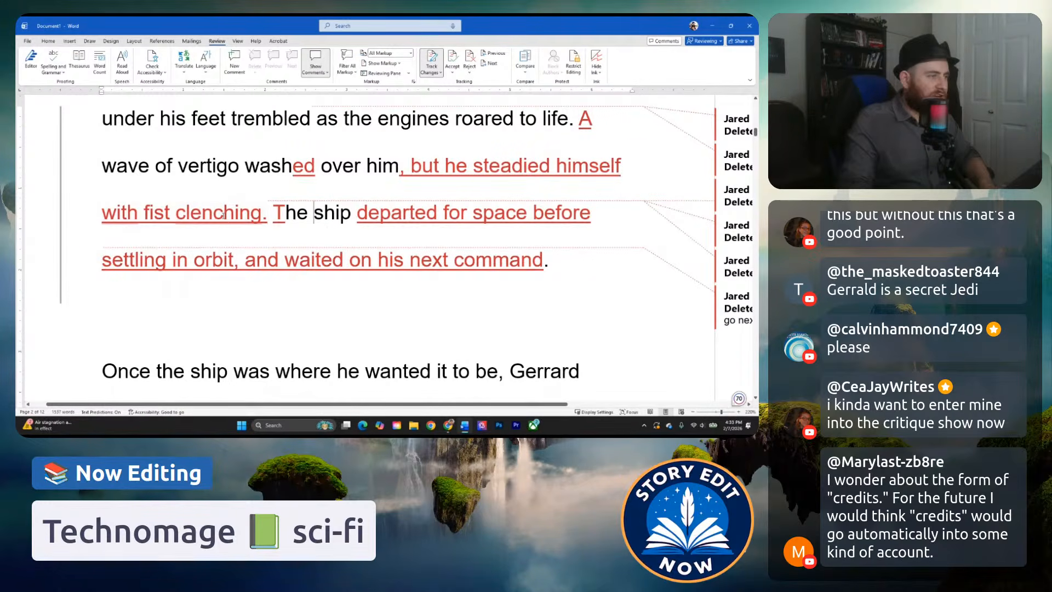
Accept the grammar suggestion that rewords "with fist clenching" as "by clenching his fist".
mouse_move(224, 216)
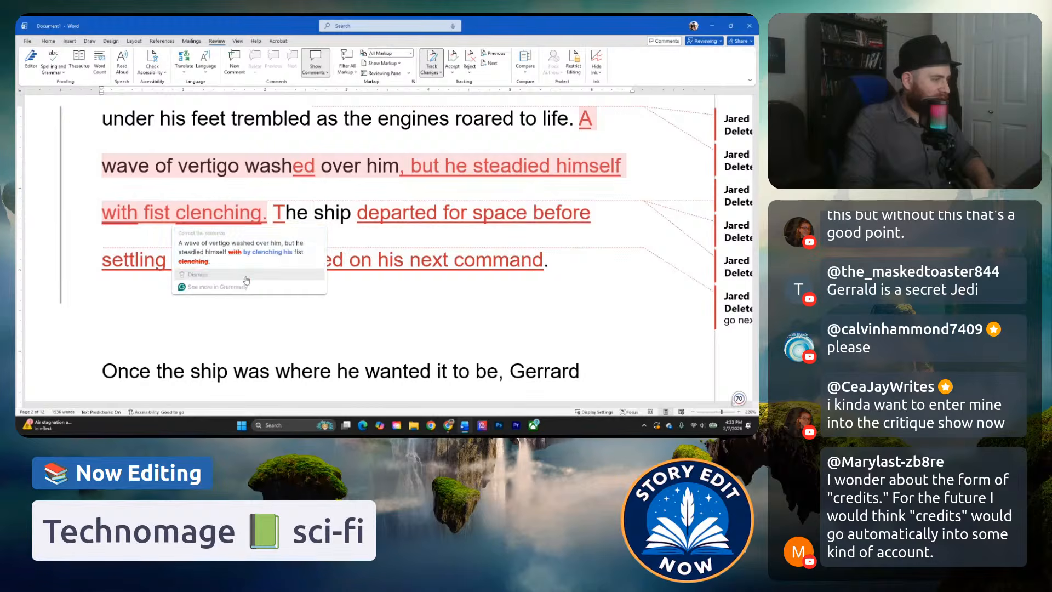
left_click(248, 252)
left_click(339, 229)
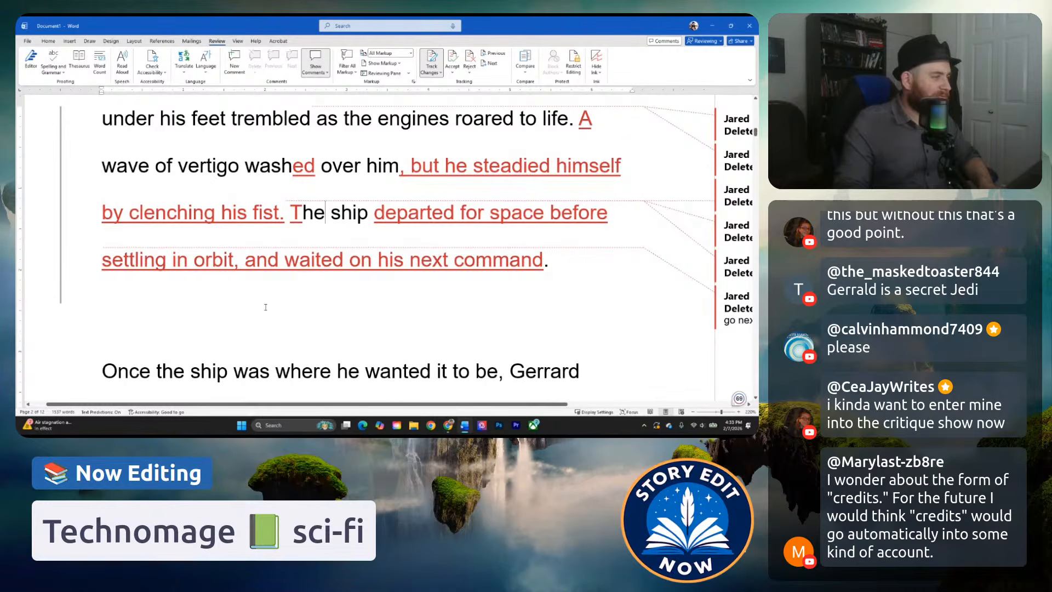
Replace ", and waited" after "settling in orbit" with ". It waited" to split off the final sentence.
left_click(285, 260)
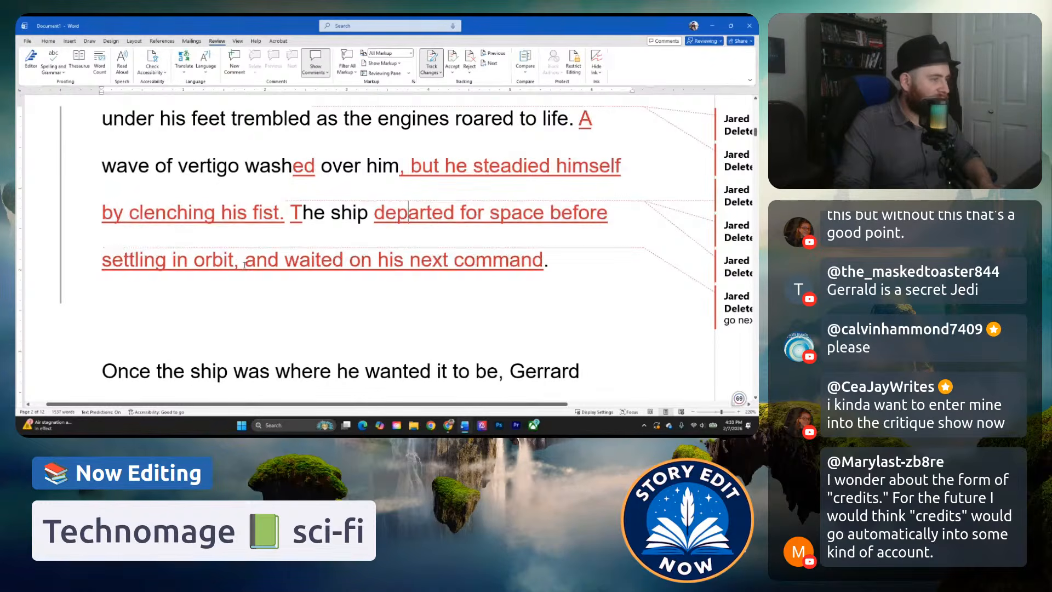
left_click_drag(235, 263, 344, 263)
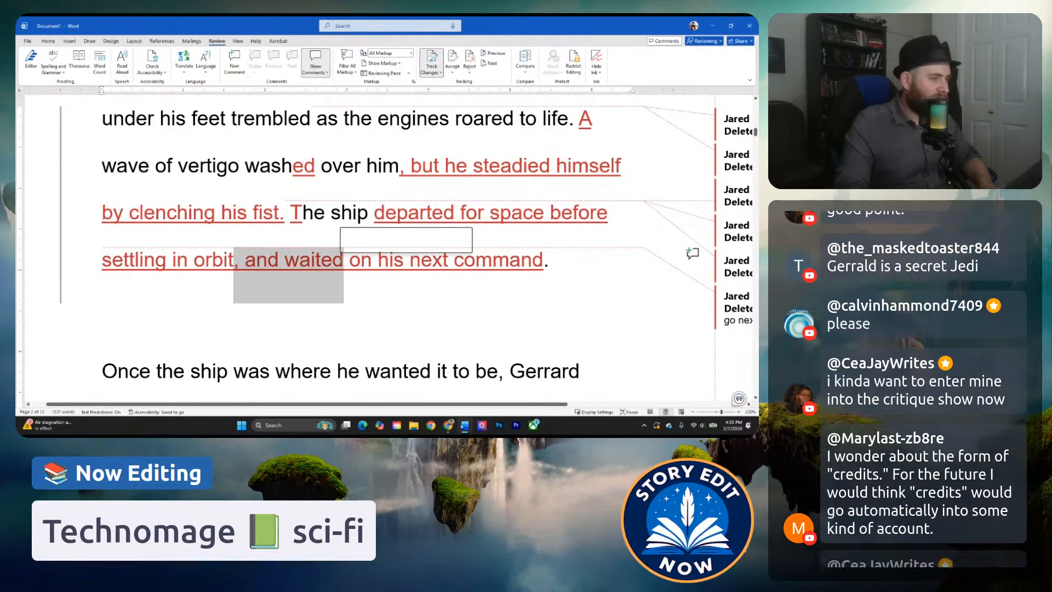
type(". It waai")
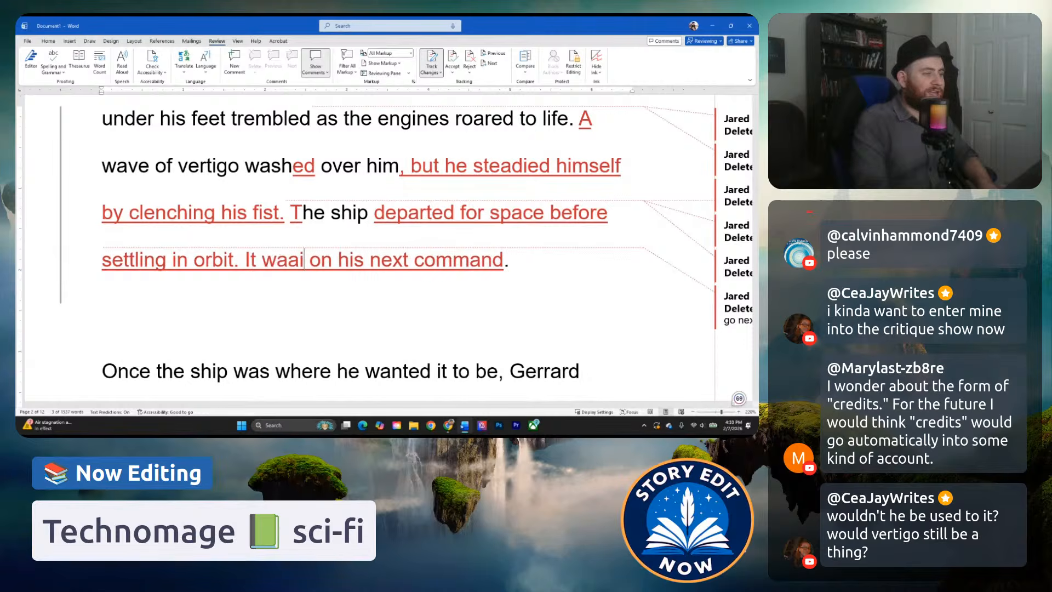
key("BackSpace")
key("BackSpace")
type("ited")
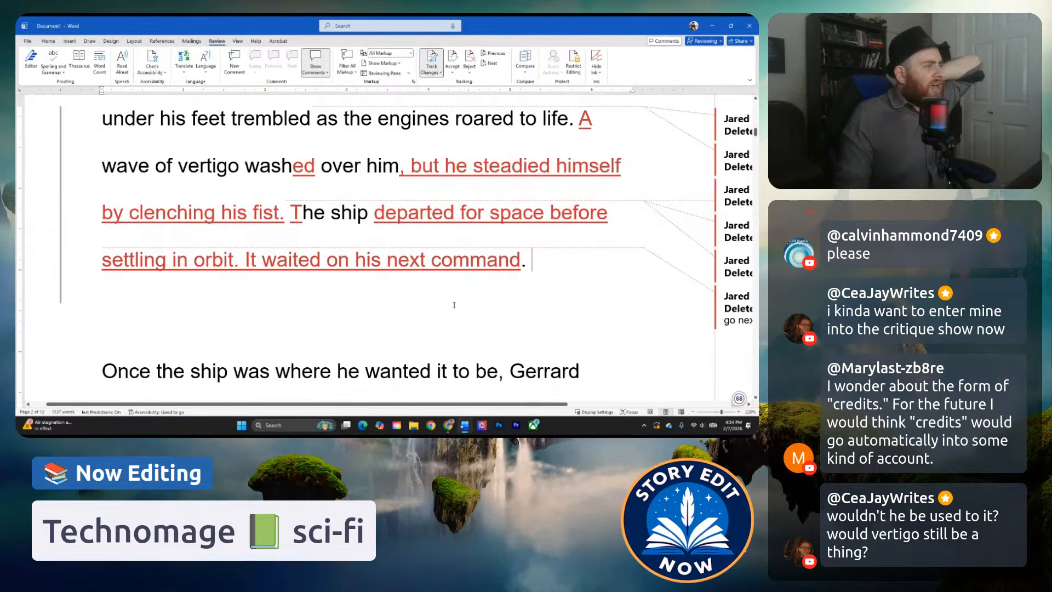
Reread the revised takeoff passage and go on to the paragraph beginning "Once the ship was where he wanted it to be".
left_click(241, 160)
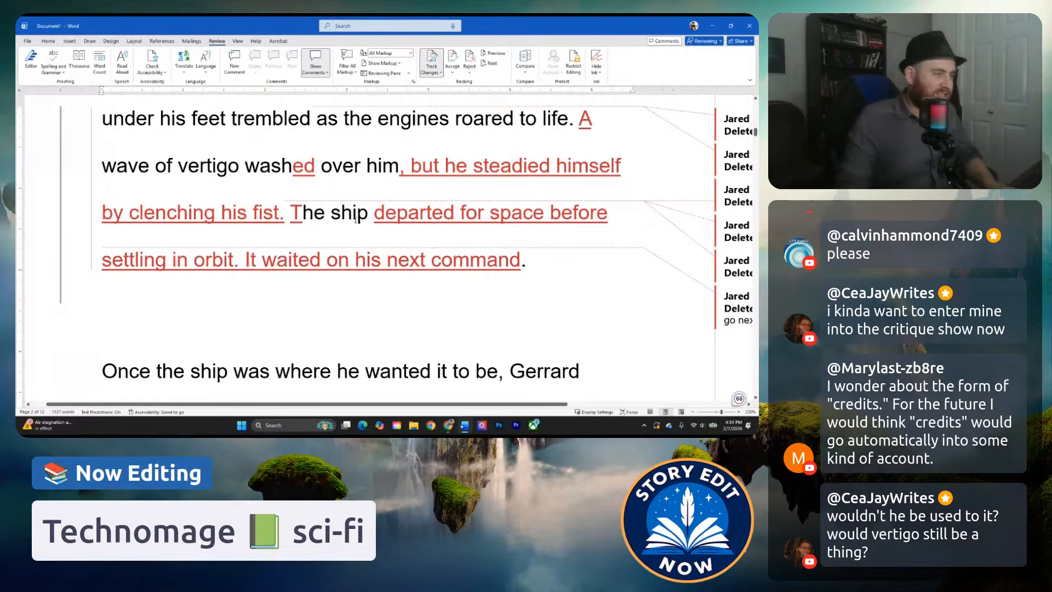
left_click(315, 213)
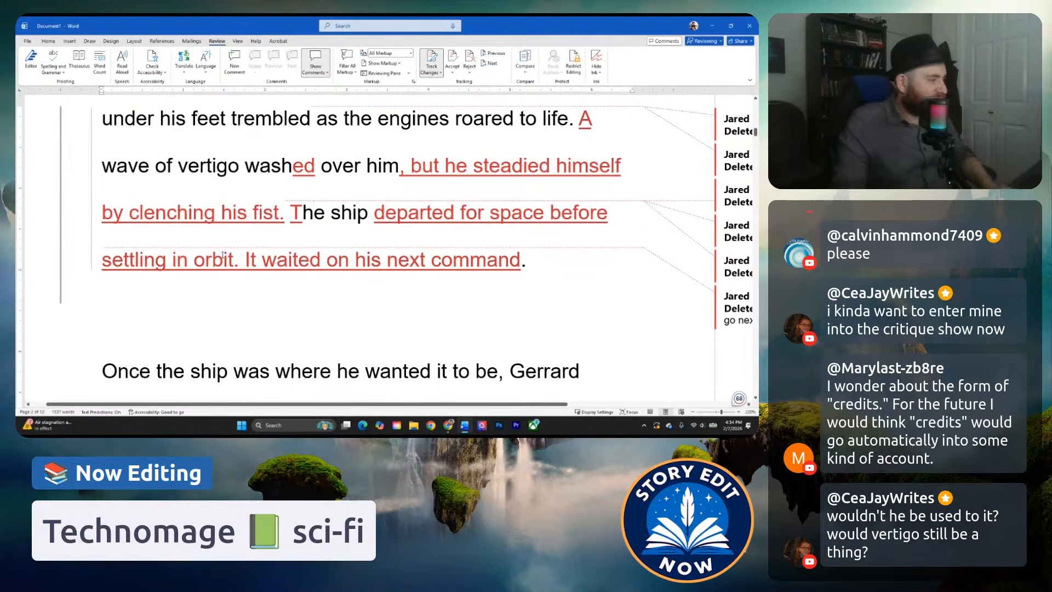
left_click(250, 260)
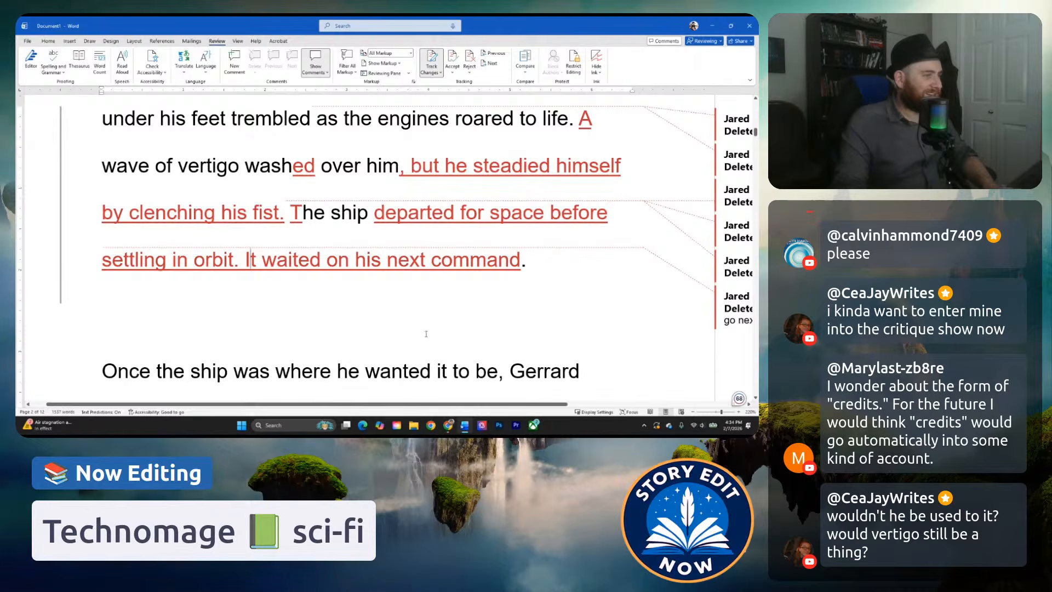
scroll(428, 334, "up", 4)
scroll(411, 349, "down", 3)
scroll(411, 349, "down", 4)
left_click(302, 168)
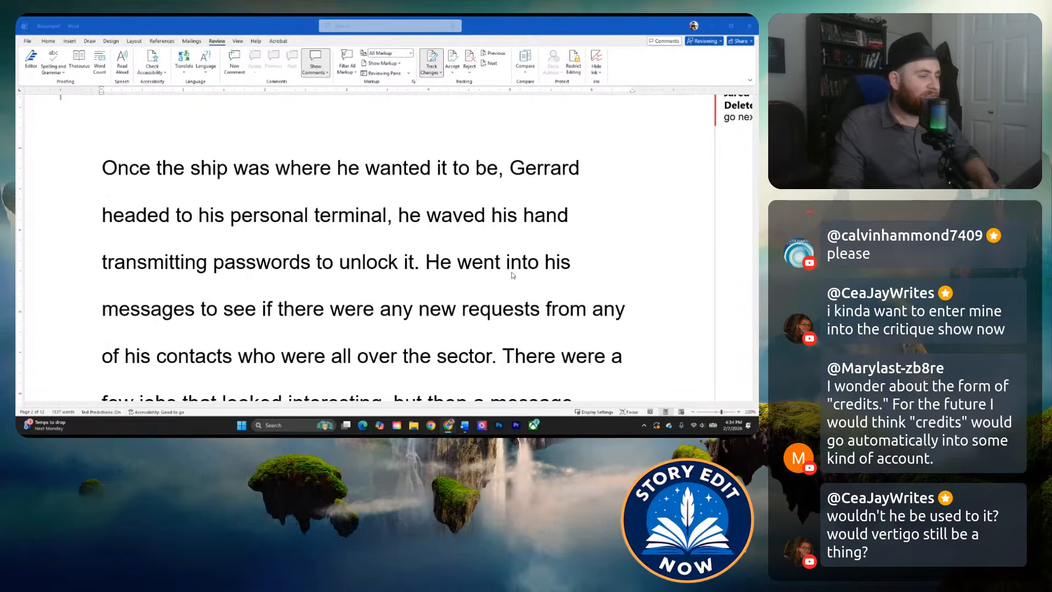
Go back over the takeoff passage from "His hand hovered over a blinking light" through "waited on his next command" and the paragraph after it.
scroll(316, 201, "up", 1)
scroll(316, 200, "up", 5)
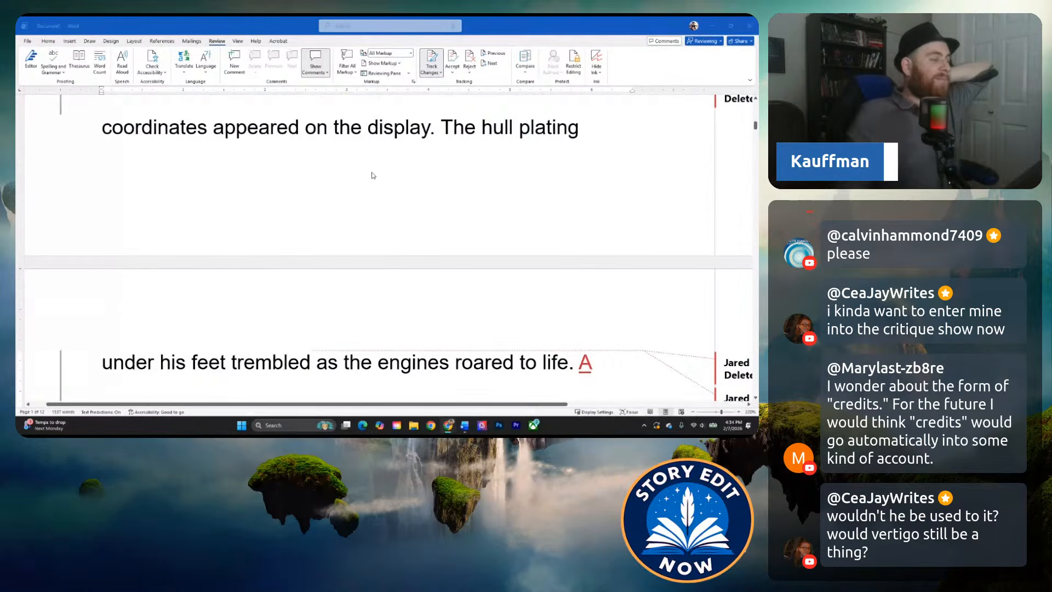
scroll(356, 192, "up", 1)
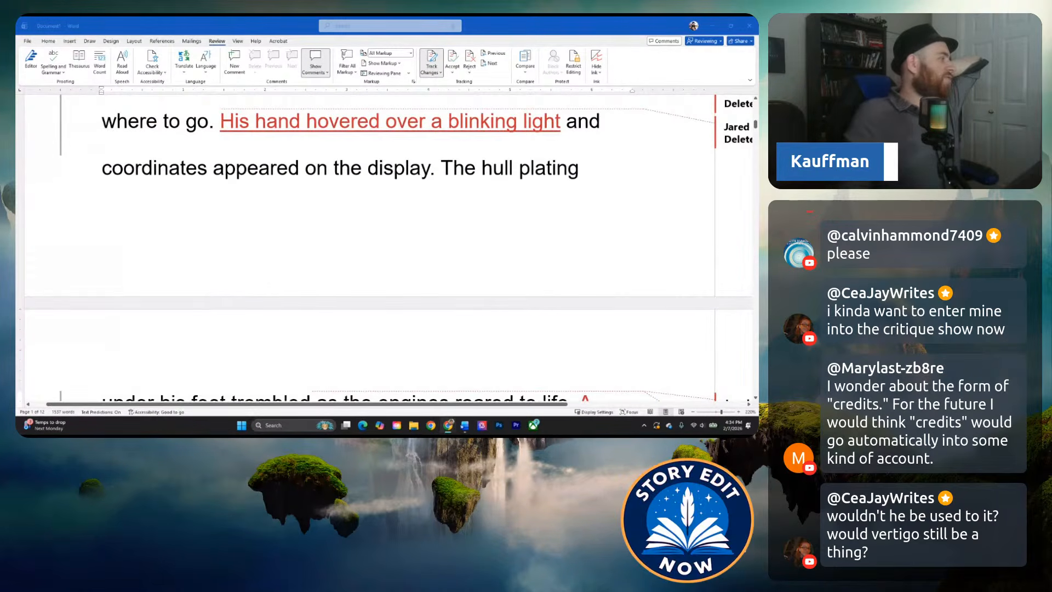
scroll(460, 337, "down", 5)
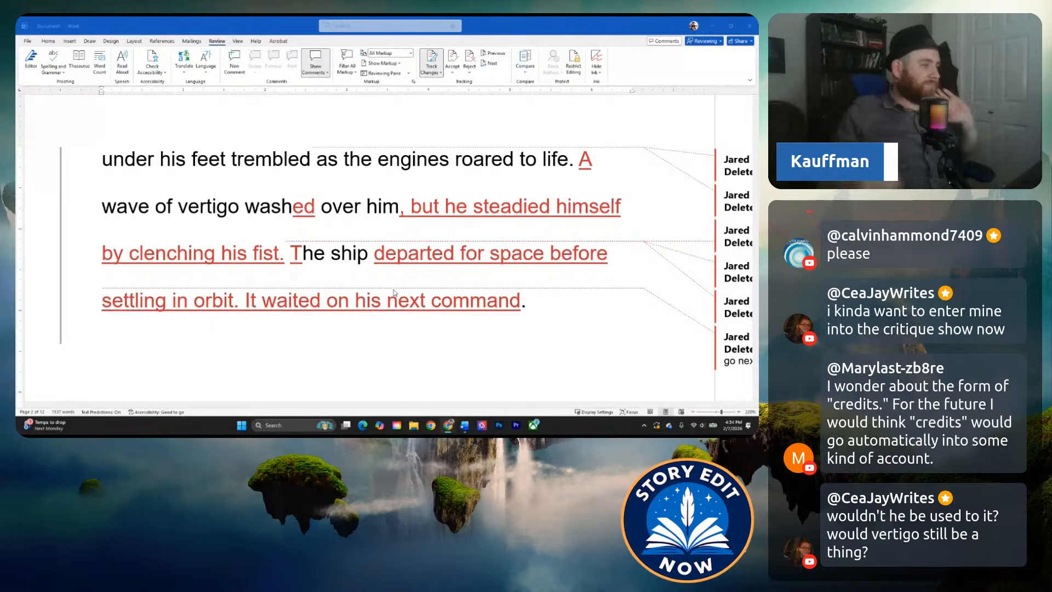
scroll(539, 214, "up", 5)
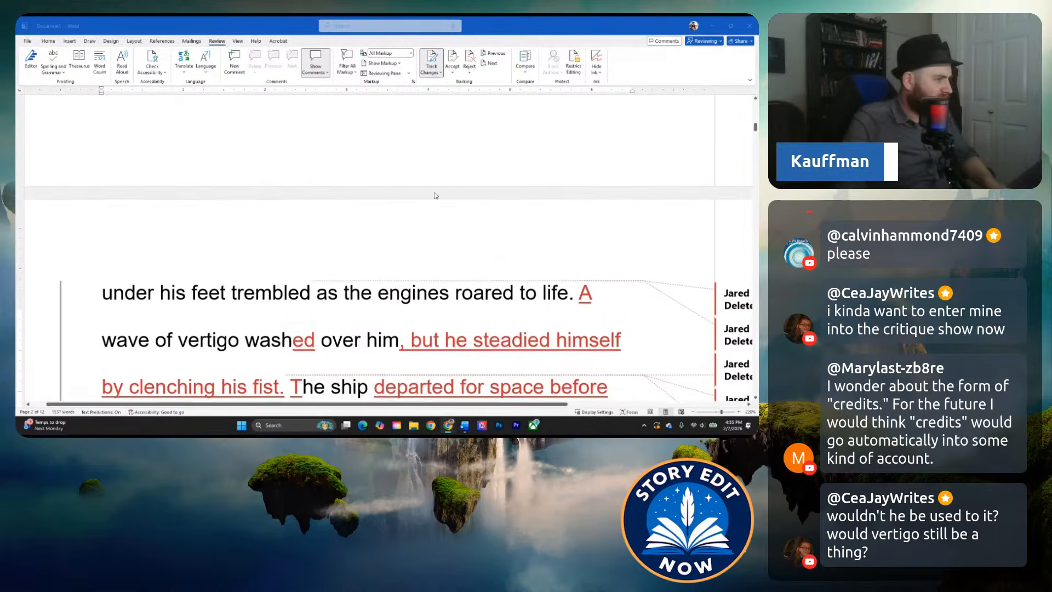
scroll(371, 214, "down", 4)
scroll(293, 198, "down", 5)
scroll(288, 219, "up", 5)
scroll(284, 245, "down", 2)
scroll(284, 245, "down", 1)
scroll(284, 245, "down", 1)
left_click(217, 276)
scroll(217, 274, "down", 1)
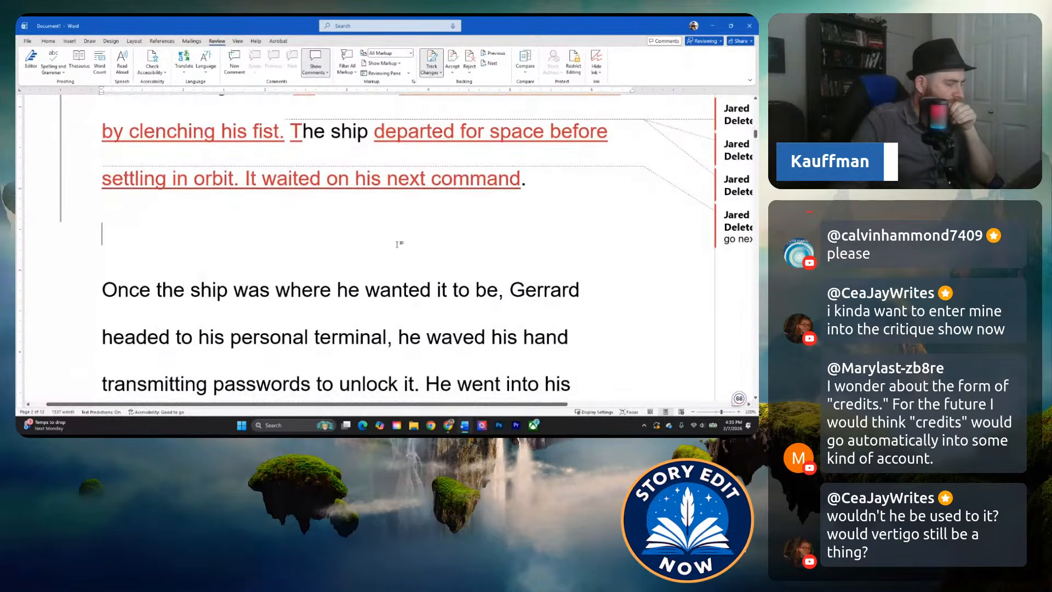
scroll(403, 245, "down", 2)
scroll(263, 208, "down", 1)
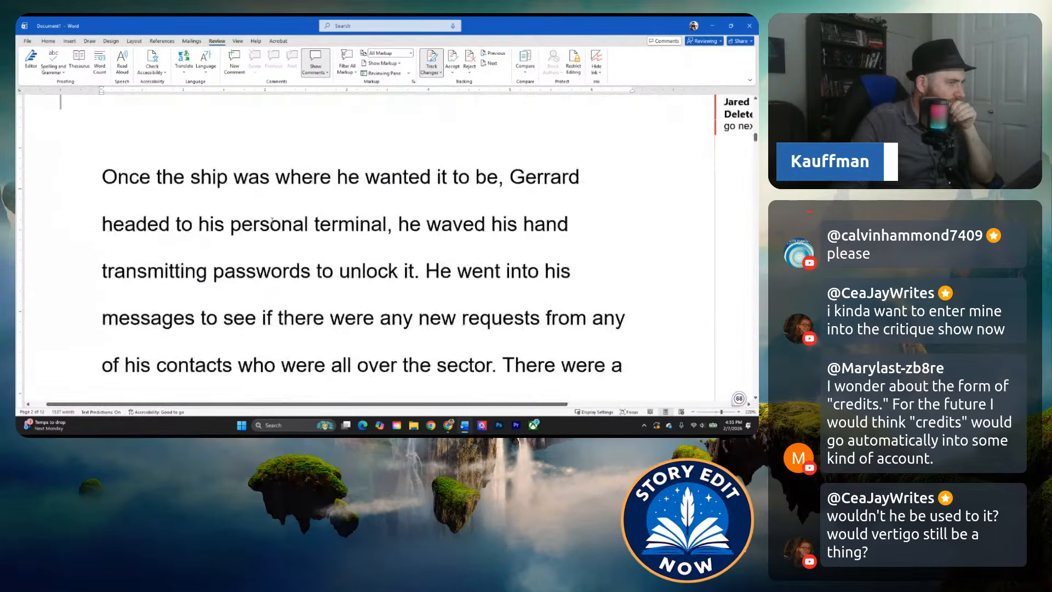
Replace "where he wanted it to be" after "Once the ship was" with "enroute" and accept the suggested spelling "en route".
scroll(259, 190, "up", 1)
left_click_drag(277, 208, 498, 211)
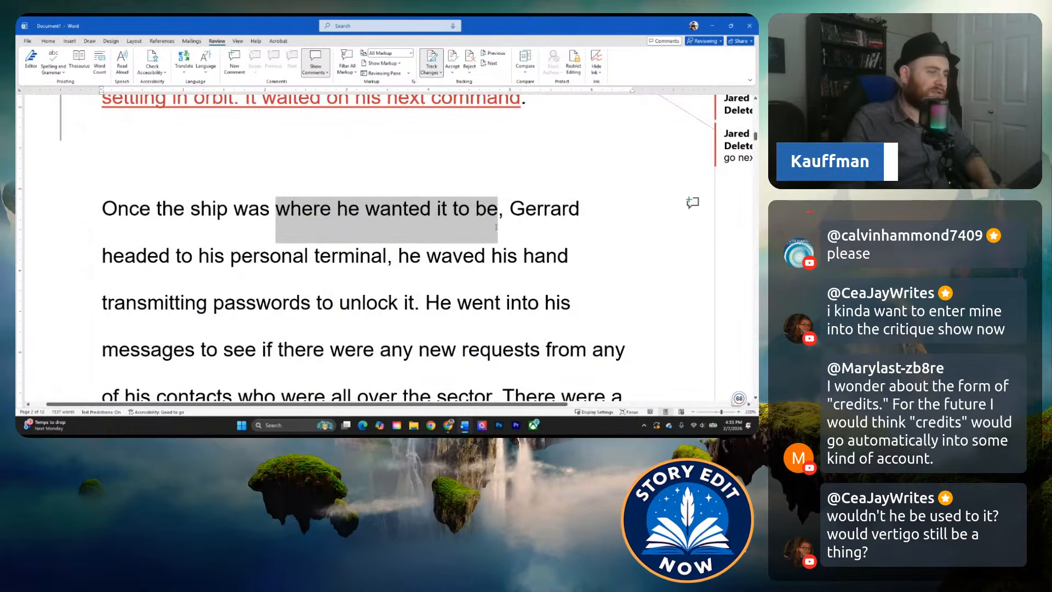
type("e")
type("nroute")
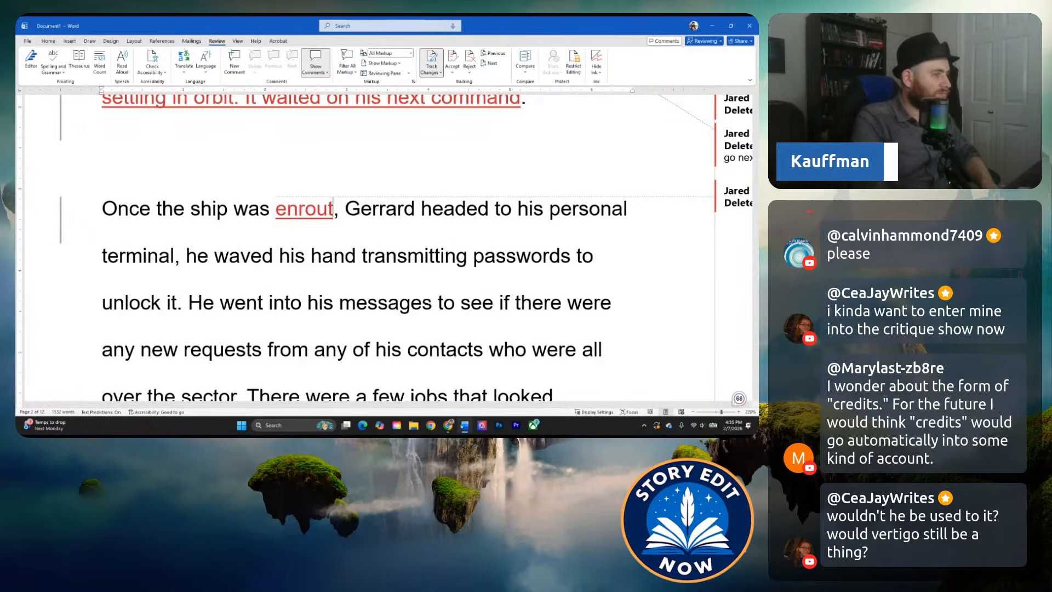
left_click(477, 242)
left_click(456, 235)
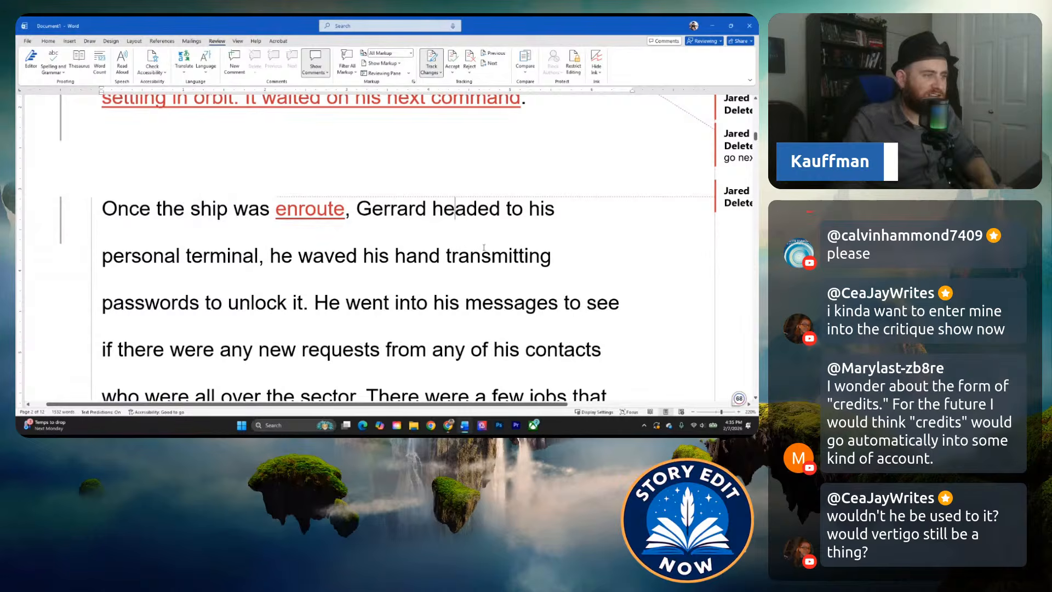
left_click(265, 256)
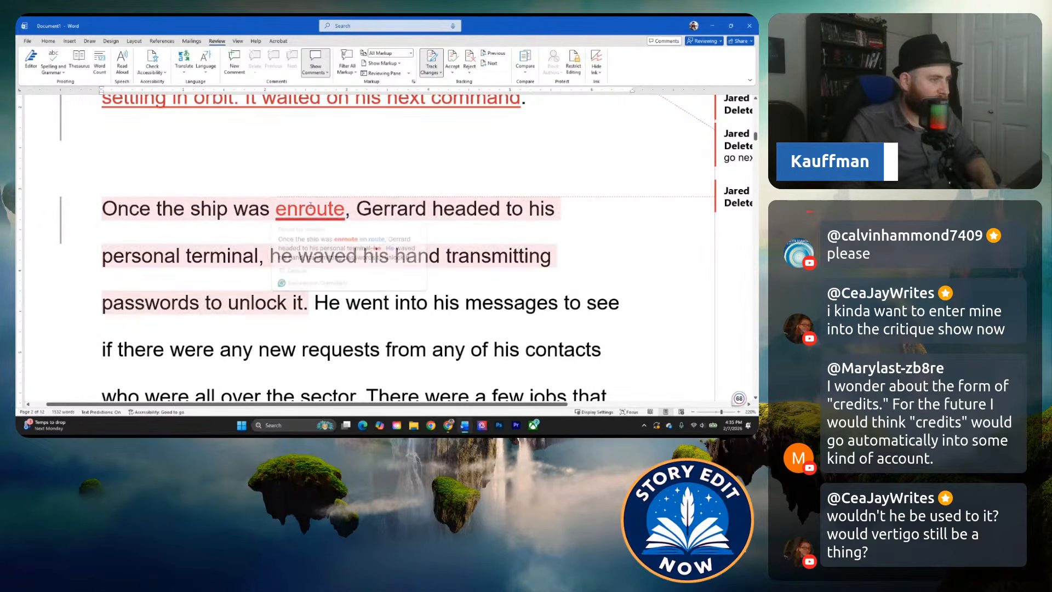
left_click(371, 255)
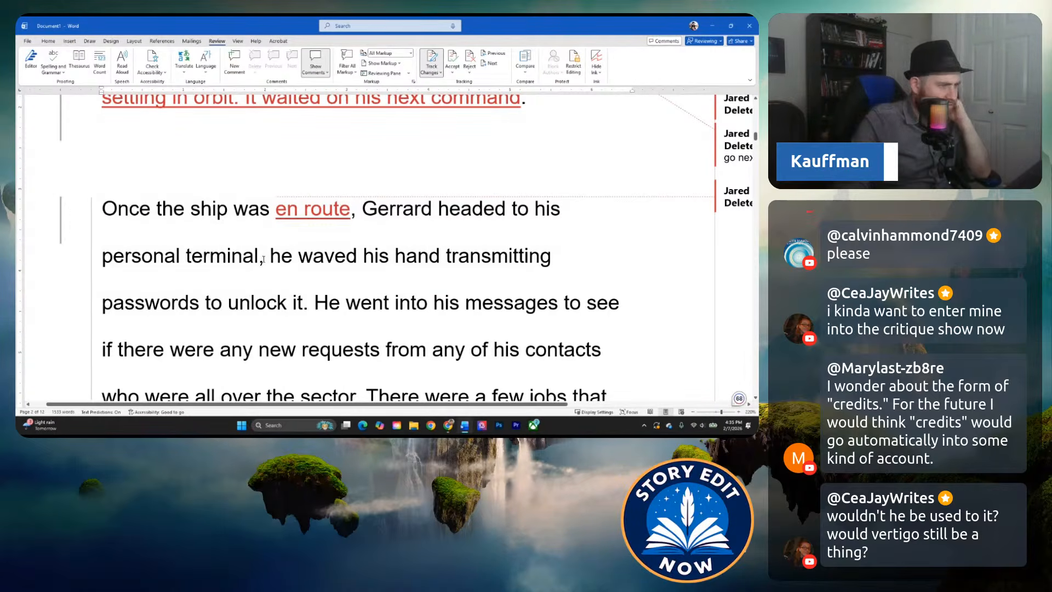
Replace "he waved his" before "hand" with "waving a" in the personal terminal sentence.
left_click(264, 257)
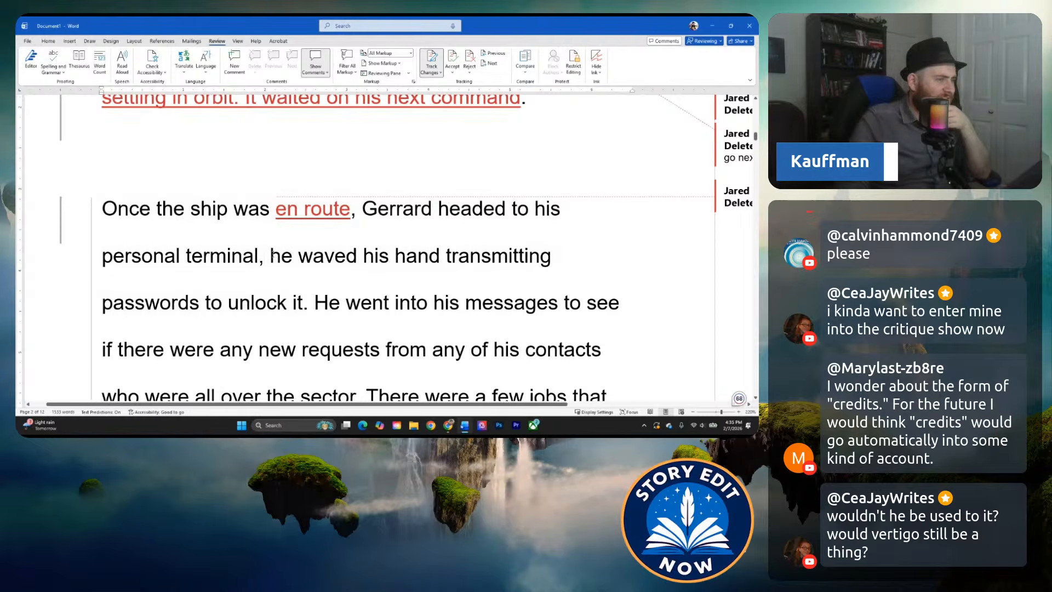
left_click_drag(272, 256, 302, 303)
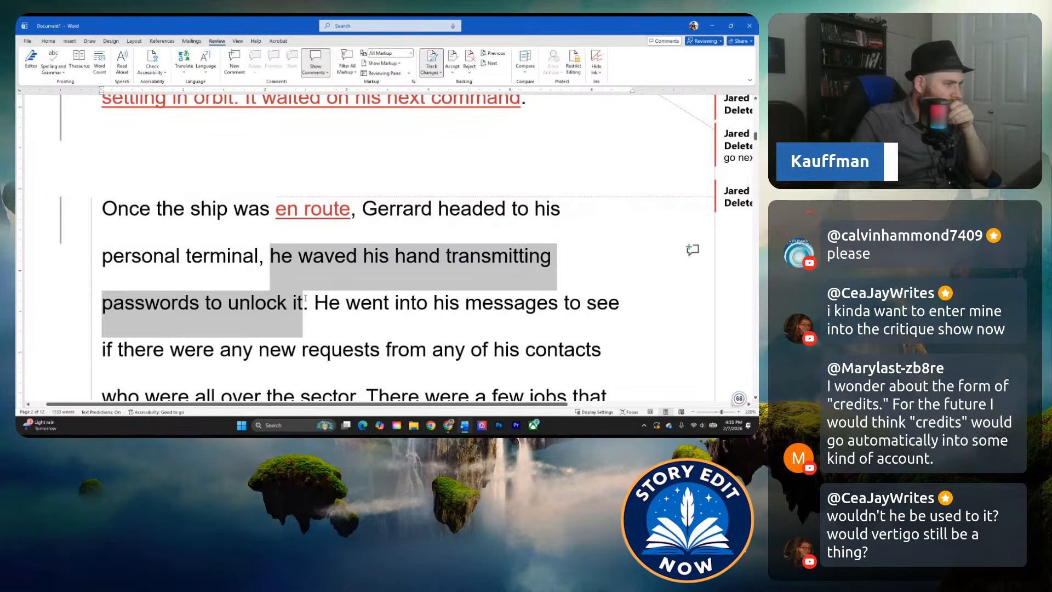
mouse_move(305, 299)
left_mouse_down()
mouse_move(311, 286)
mouse_move(301, 297)
left_mouse_up()
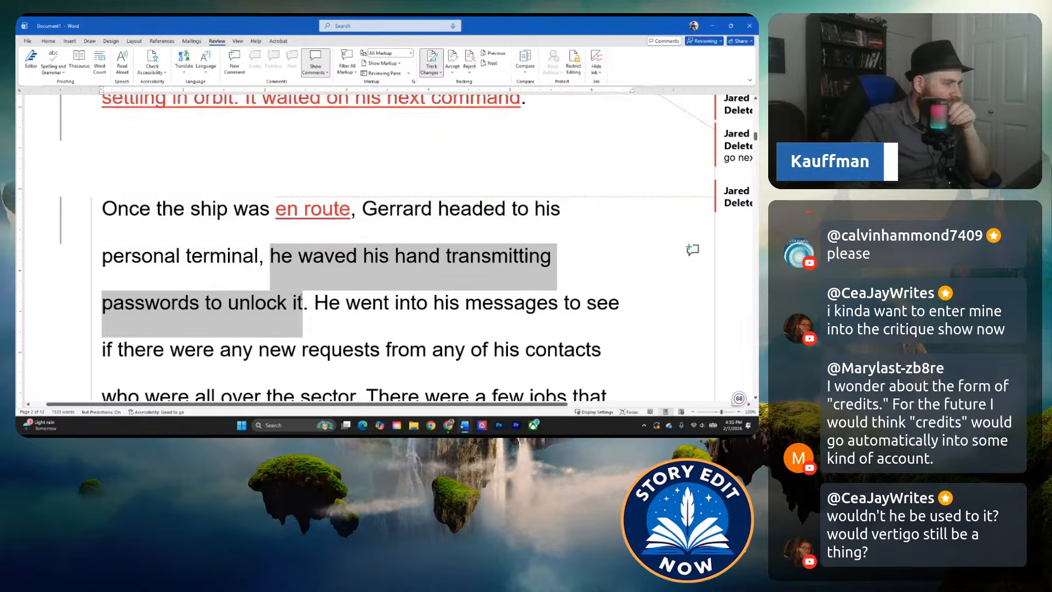
left_click_drag(301, 299, 394, 258)
type("waving ")
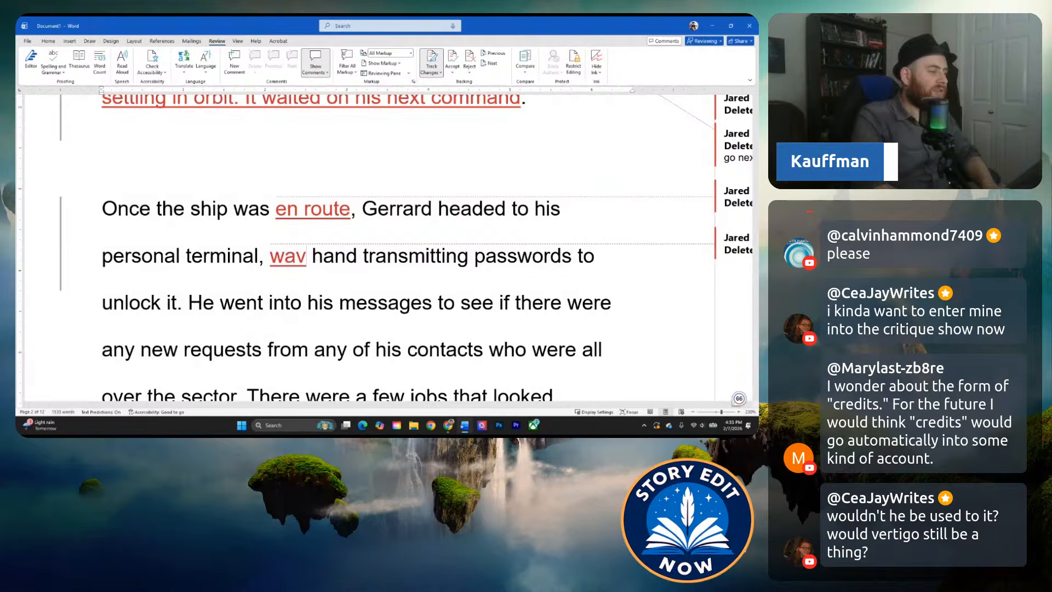
type("a")
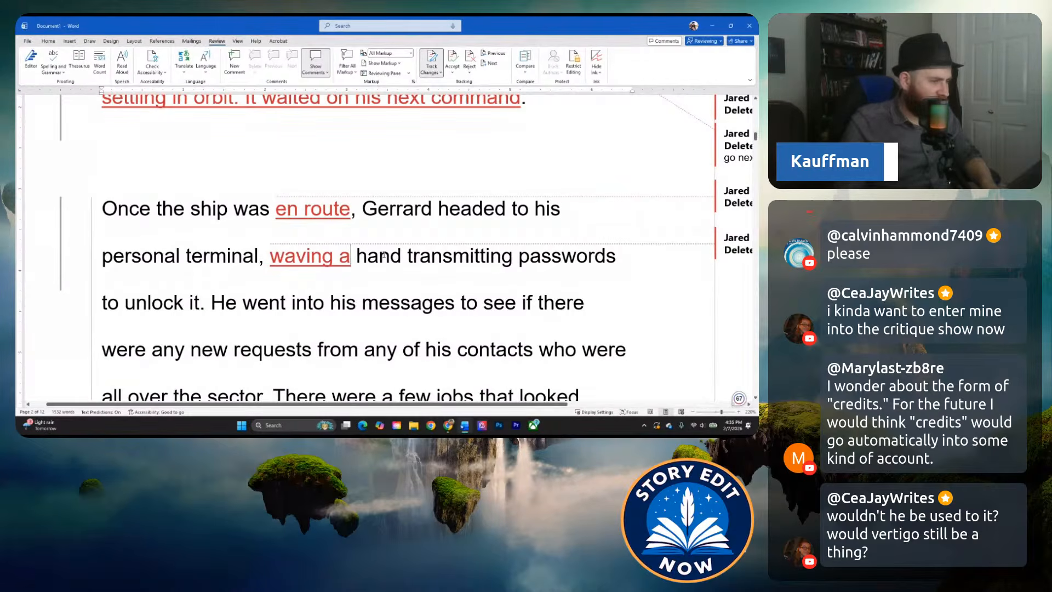
Replace "transmitting passwords to unlock it" after "waving a hand" with "to unlock it with the correct password".
left_click_drag(410, 258, 200, 299)
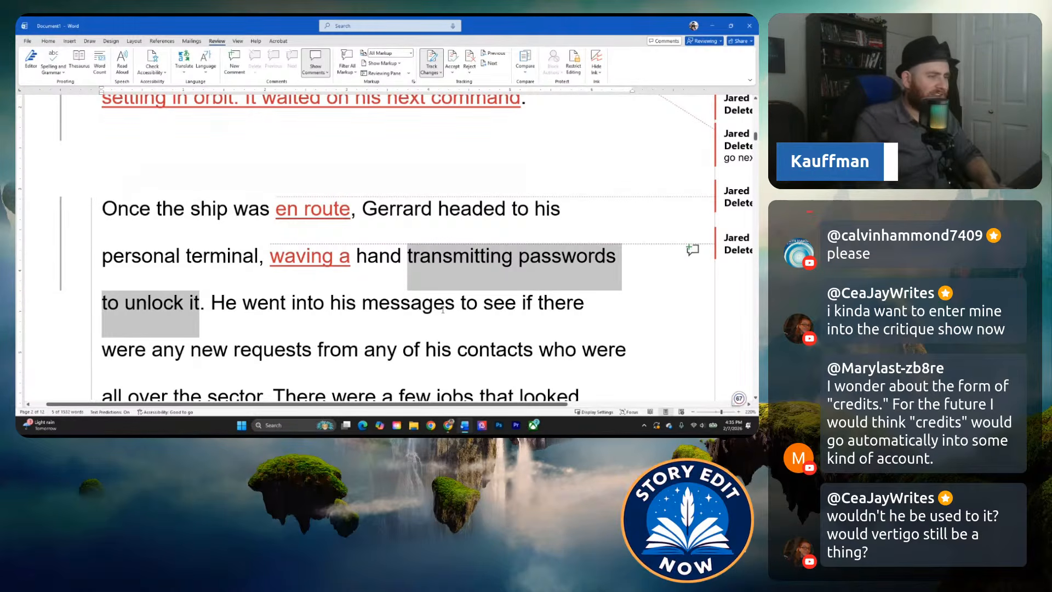
type("to unlock wi")
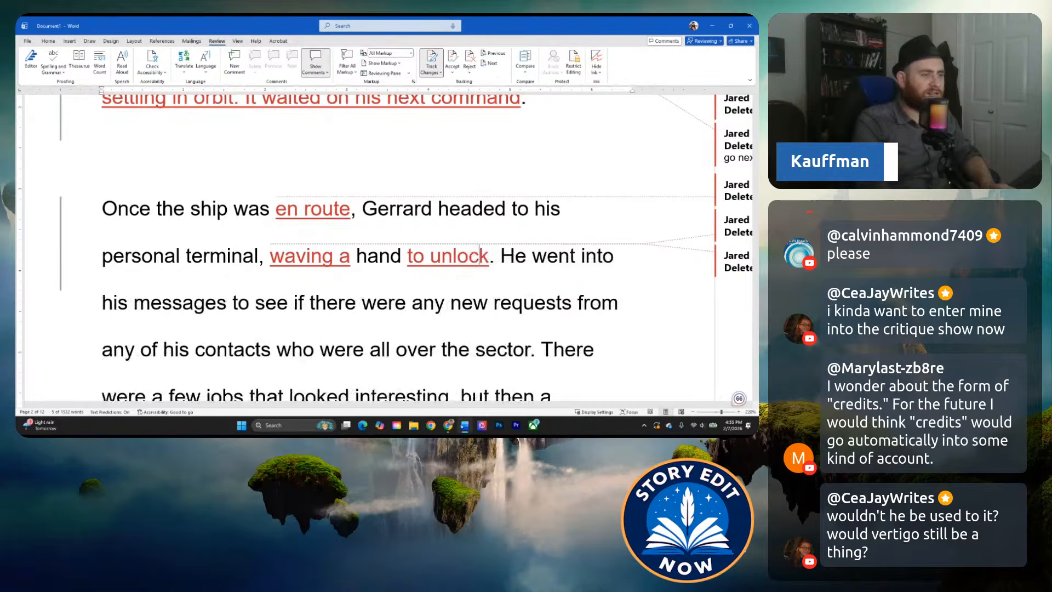
key("BackSpace")
key("BackSpace")
type("it with the cor")
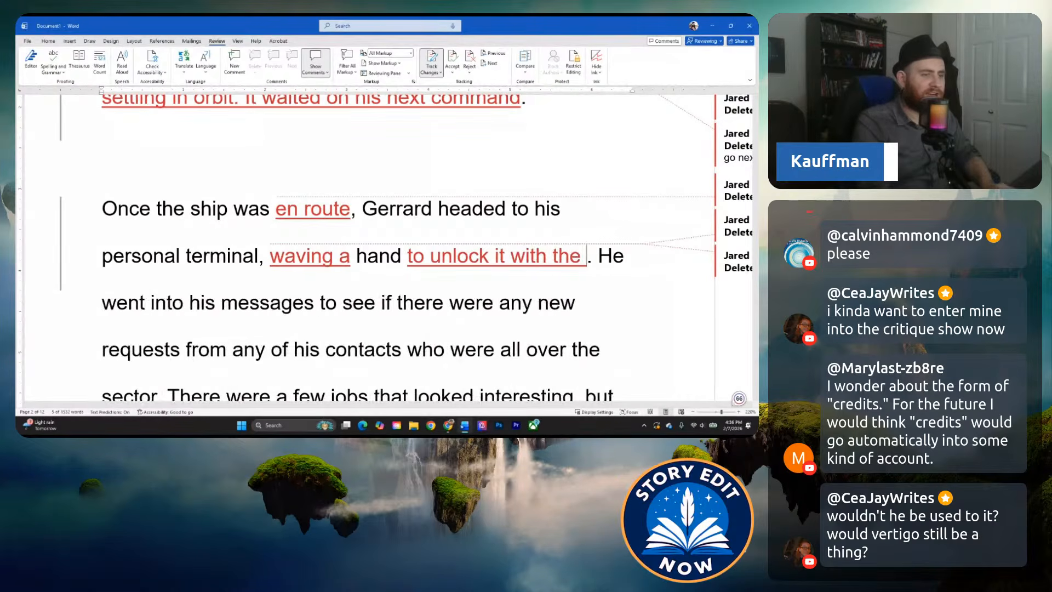
type("rect password. He went into his messages to see if")
left_click(438, 304)
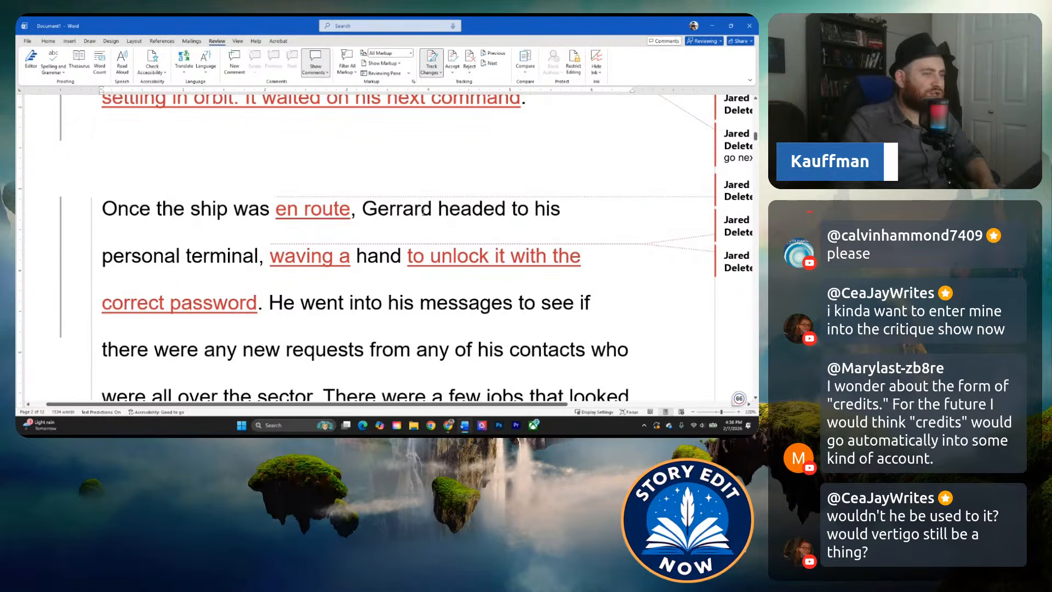
Reword "with the correct" before "password" as "which transmitted his personal".
left_click(173, 209)
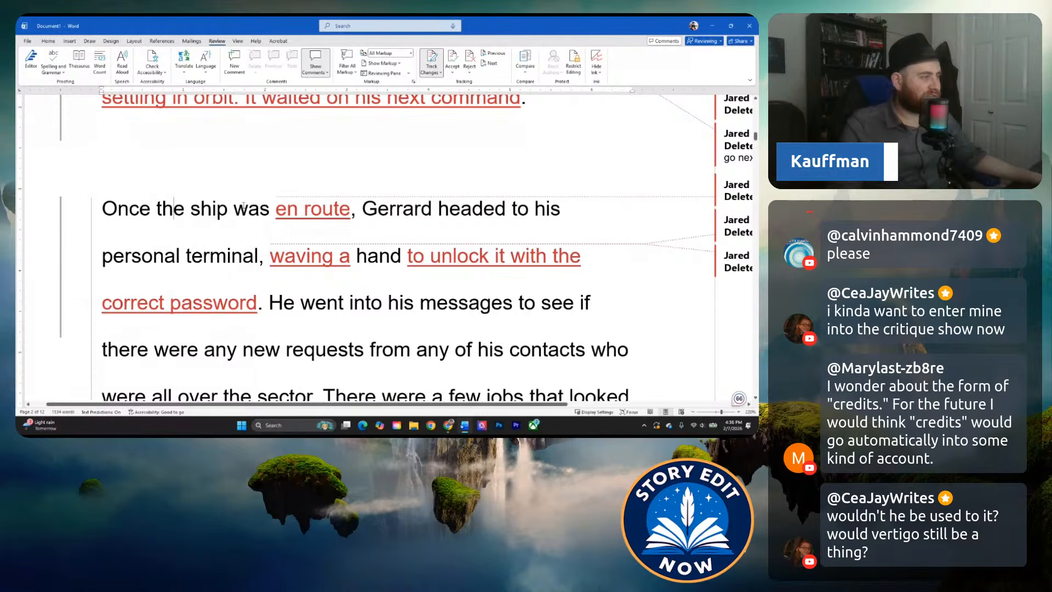
left_click(411, 269)
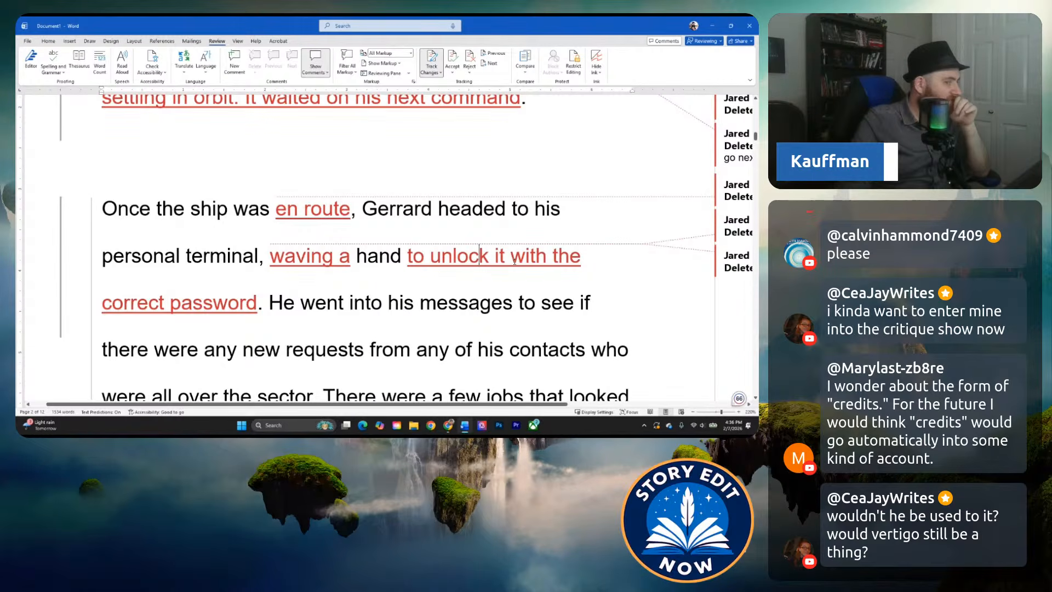
left_click_drag(511, 258, 165, 303)
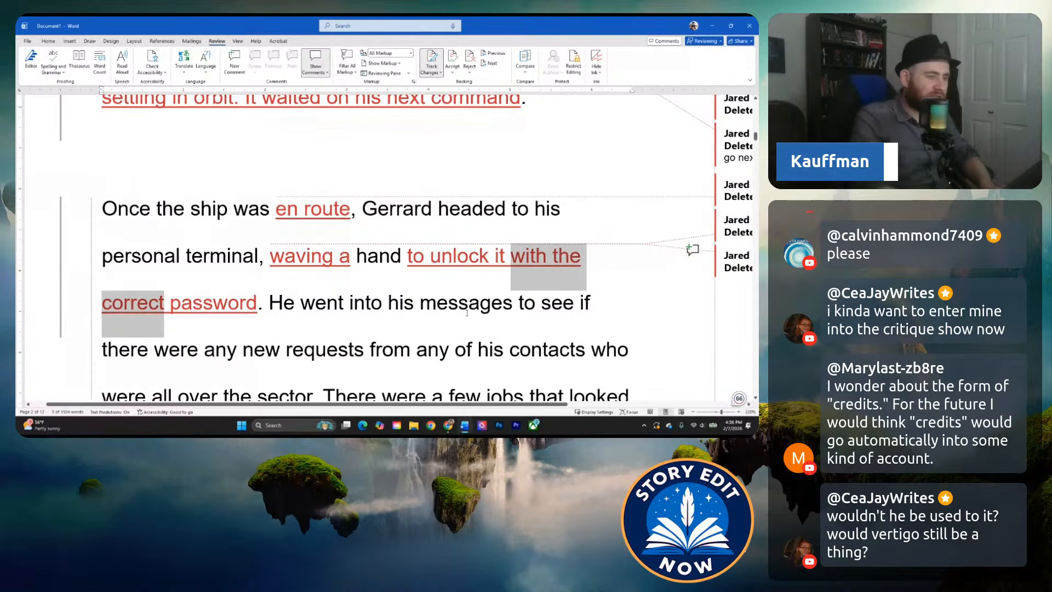
type("which trans")
type("mitted his persona")
type("l")
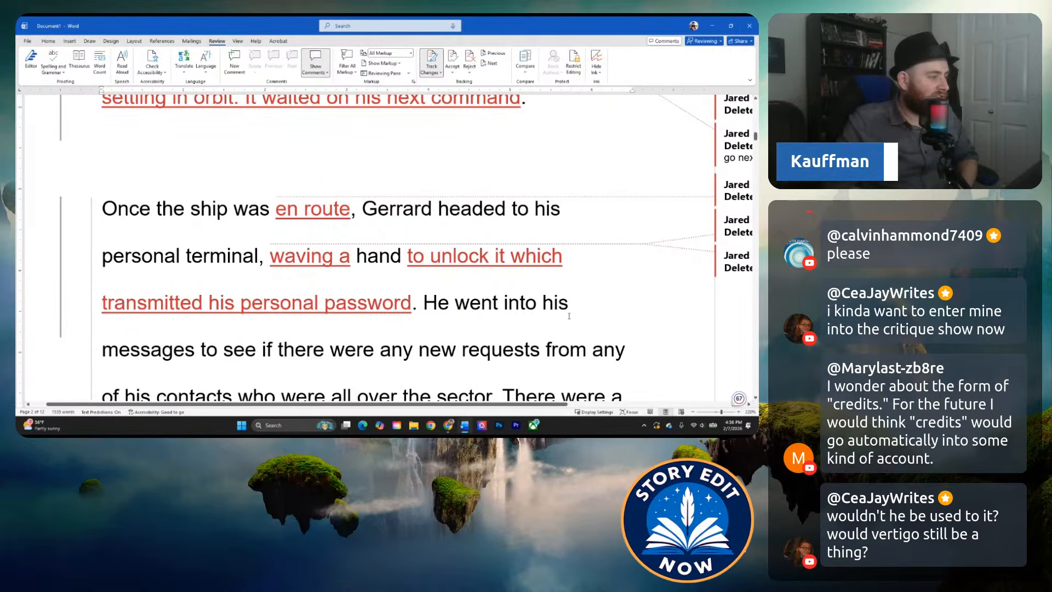
Replace "He went into his messages to see if there were" with "He wondered if there were" before "any new requests".
left_click(553, 307)
scroll(481, 308, "down", 3)
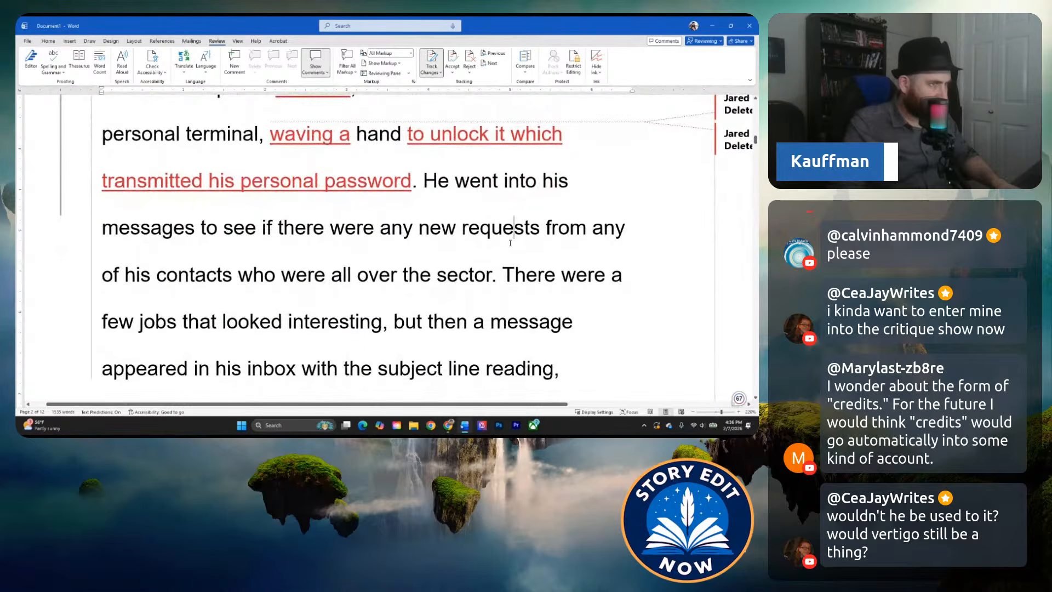
scroll(475, 305, "up", 3)
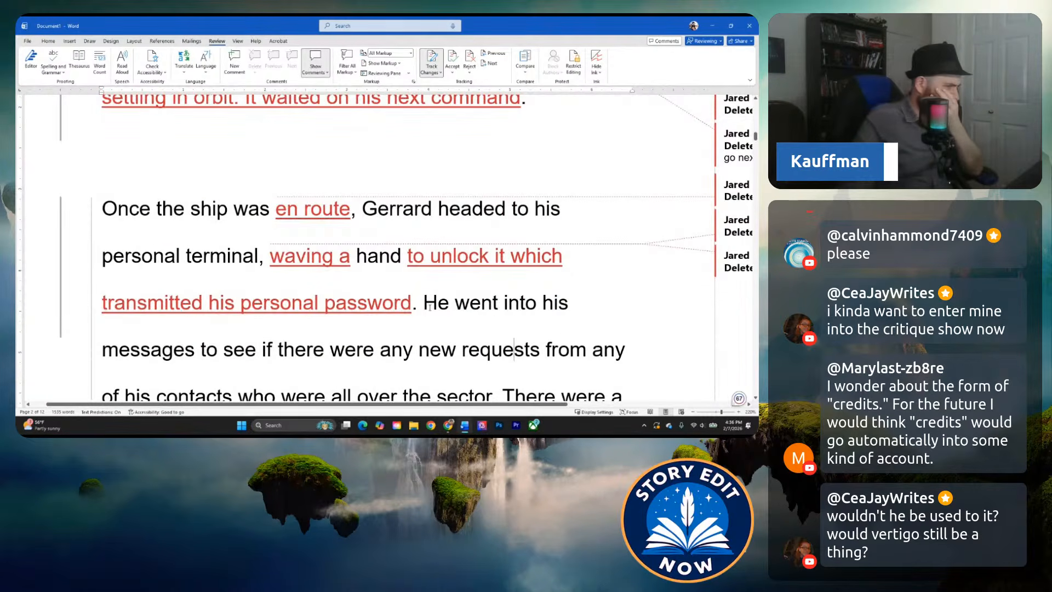
scroll(487, 320, "down", 1)
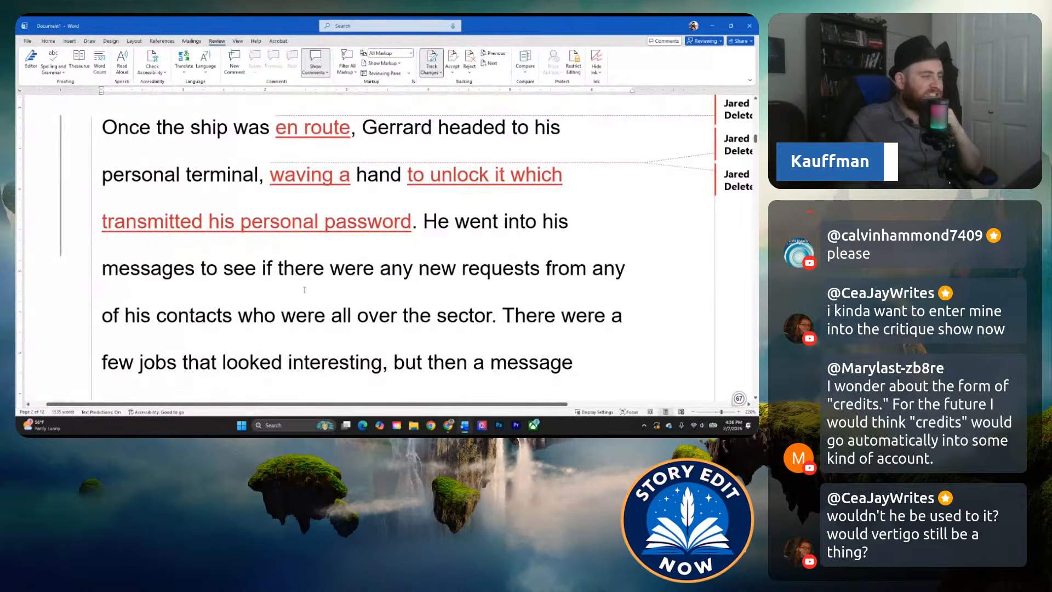
left_click(264, 303)
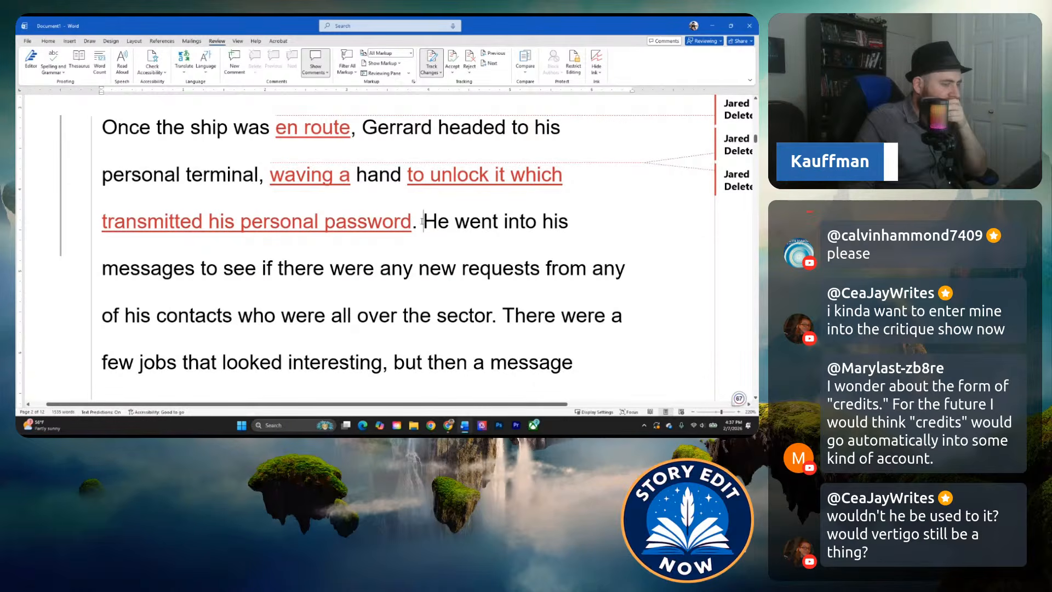
left_click_drag(423, 221, 373, 257)
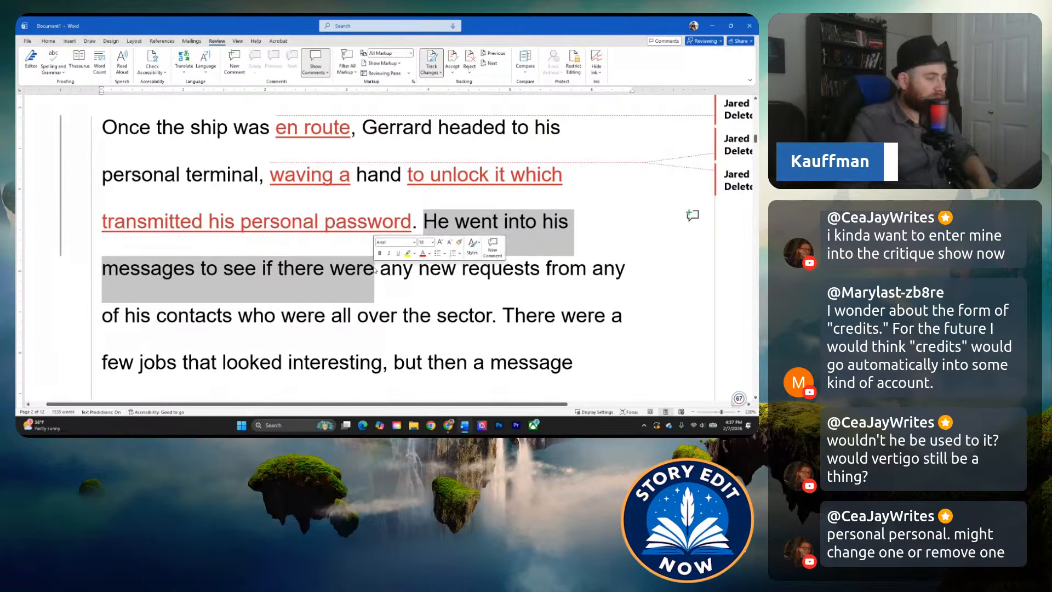
type("He wondered if")
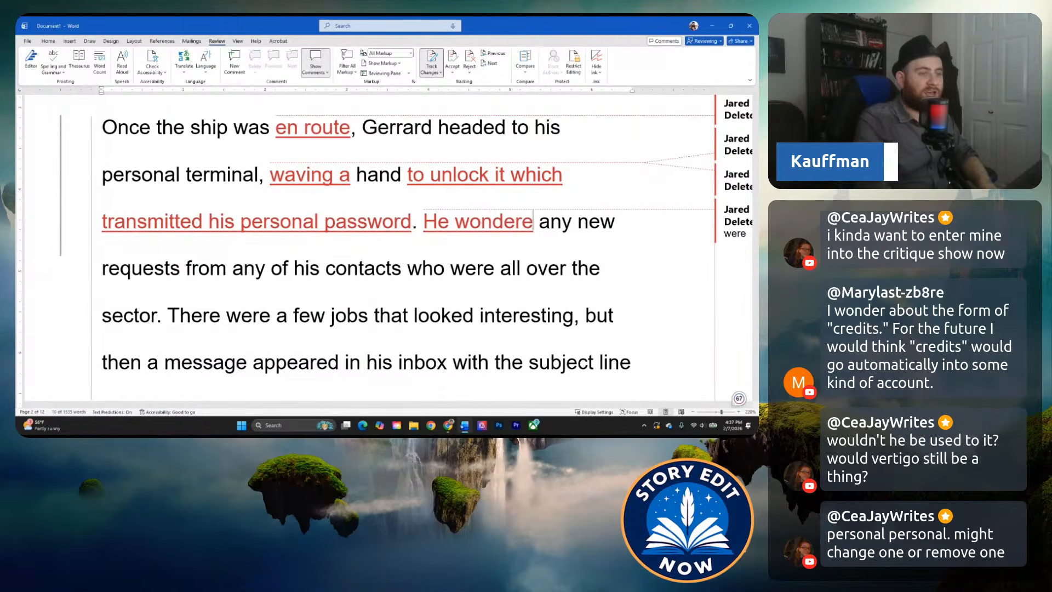
type(" there were")
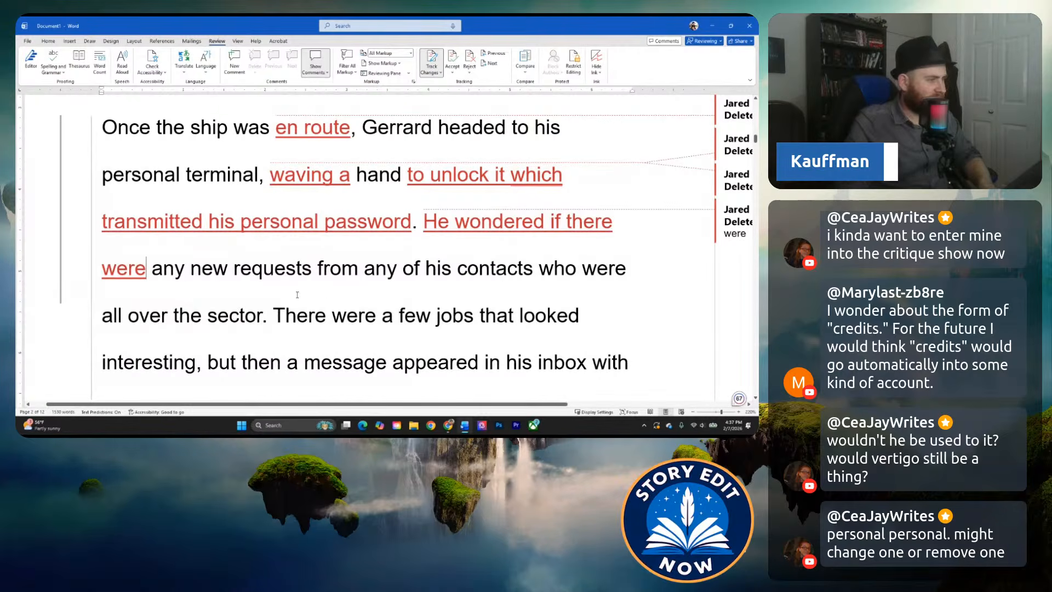
Delete "any" before "new requests" in the sentence beginning "He wondered if there were".
left_click(312, 268)
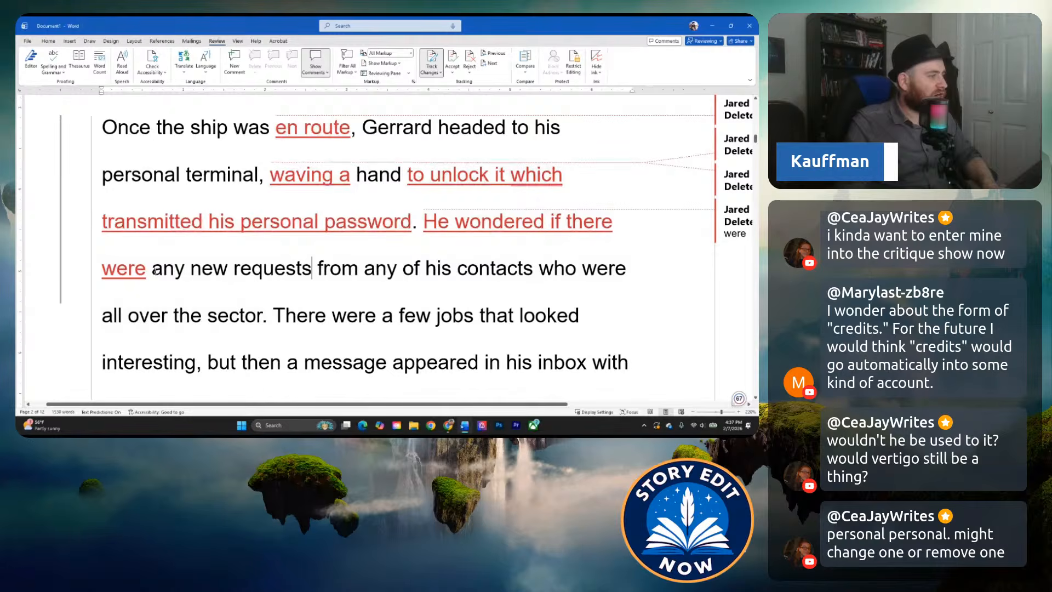
left_click_drag(153, 269, 185, 269)
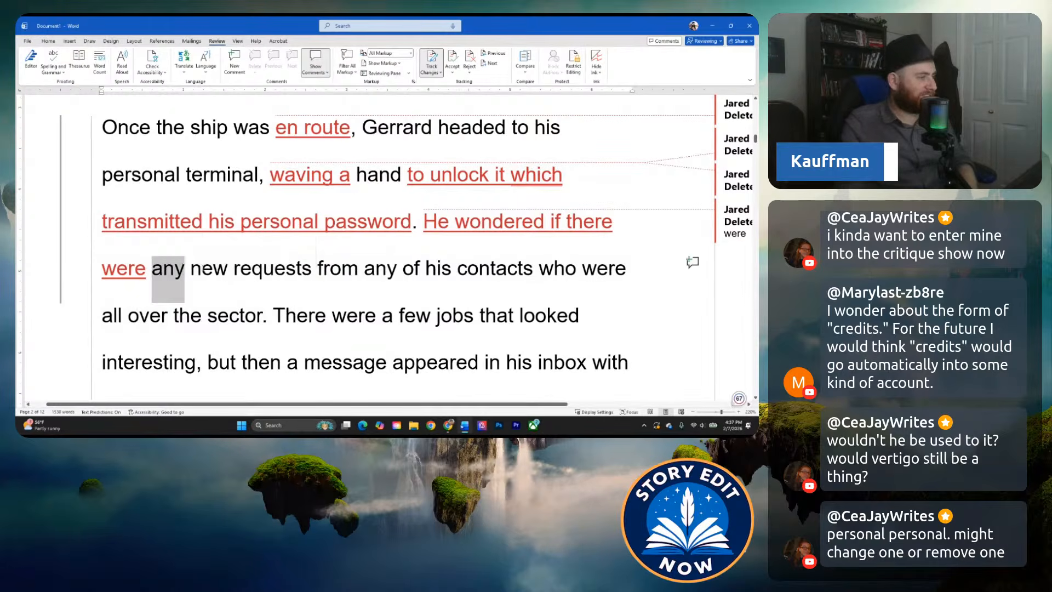
key("Delete")
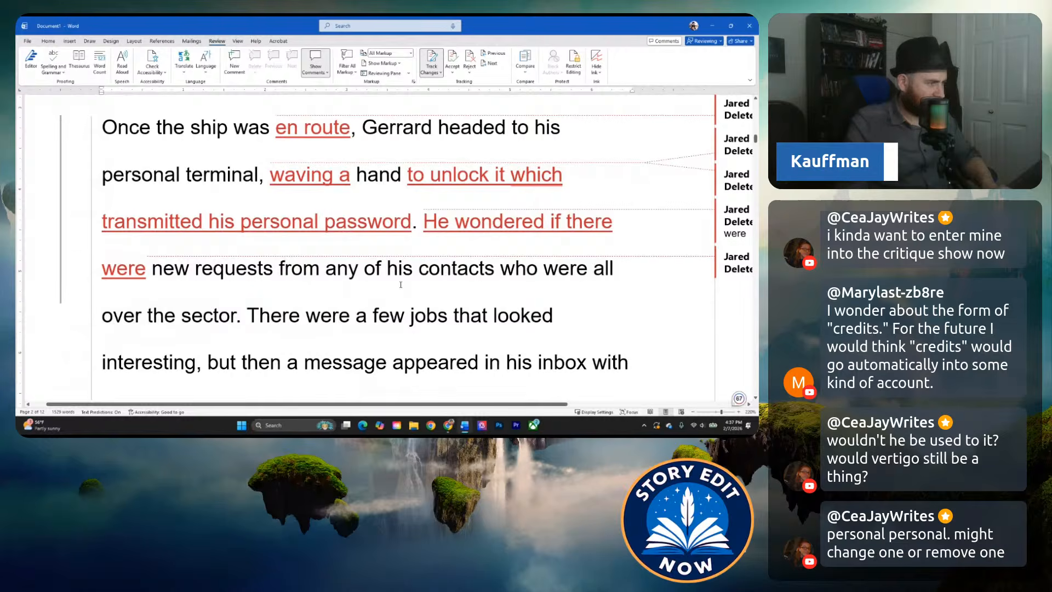
Replace "who were all over" with "across" before "the sector" in the sentence about new requests from his contacts.
left_click_drag(501, 269, 136, 323)
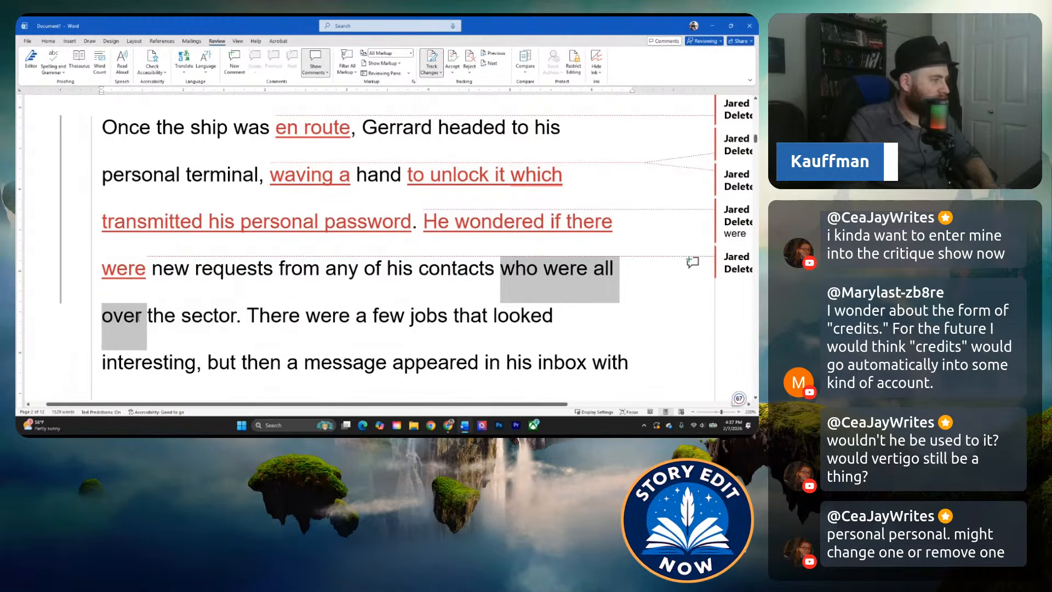
type("across t")
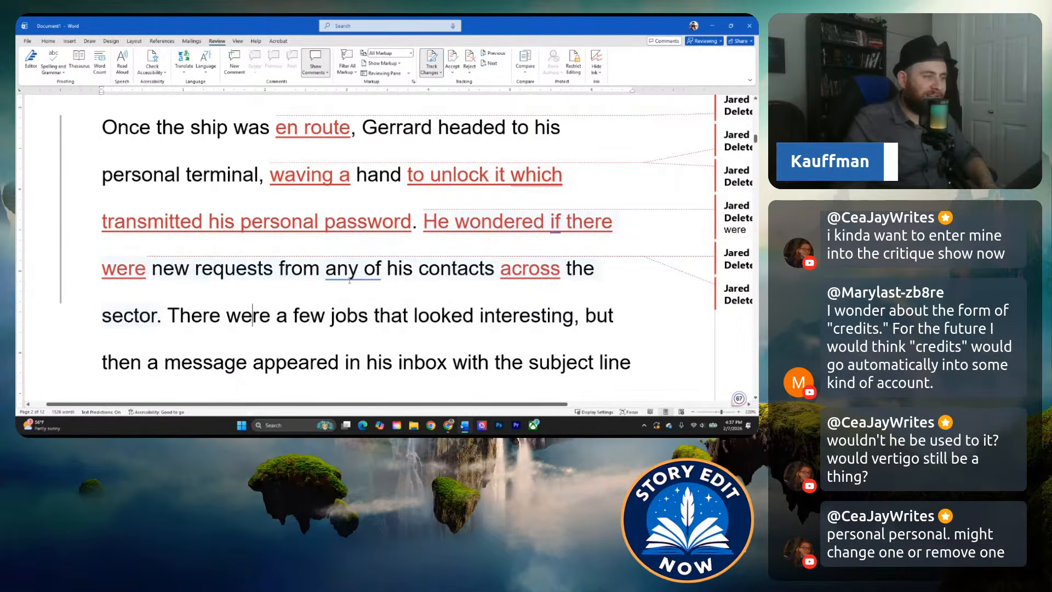
mouse_move(351, 270)
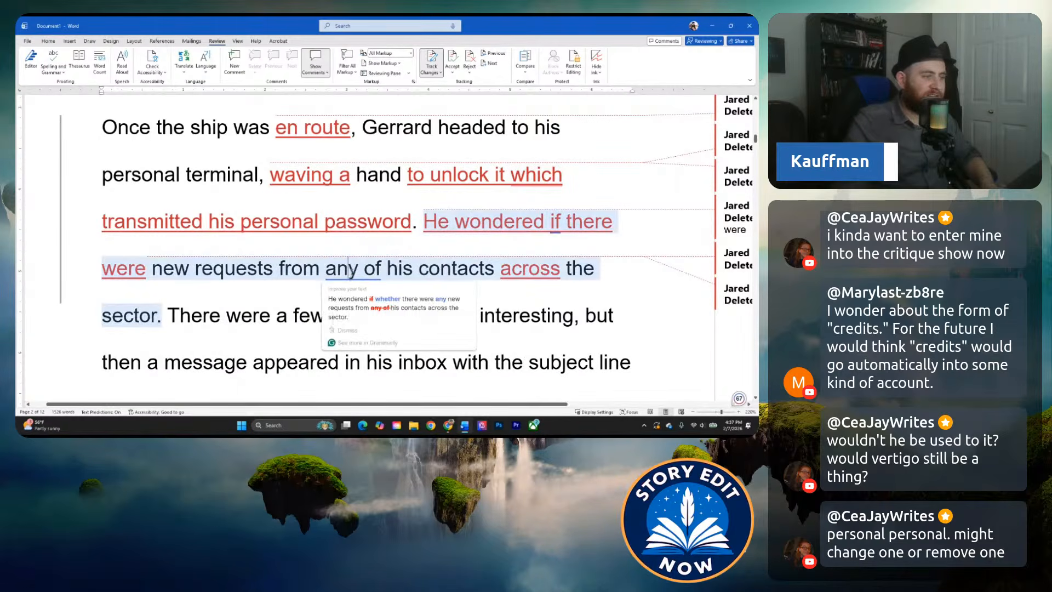
left_click(349, 300)
key("ctrl+z")
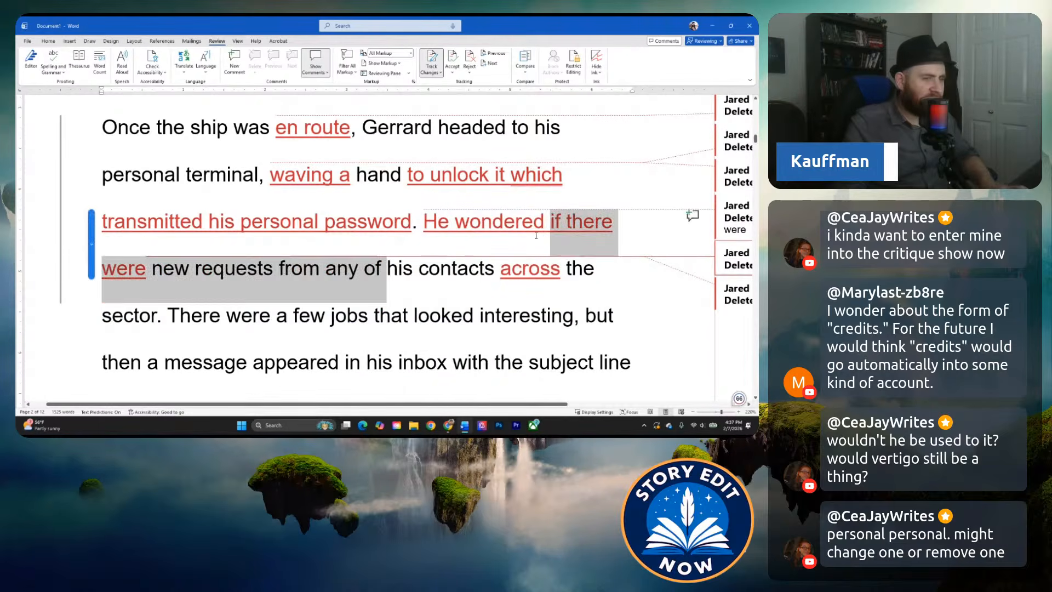
Change "if there" to "whether there" after "He wondered" and delete "any of" before "his contacts".
left_click_drag(552, 224, 600, 227)
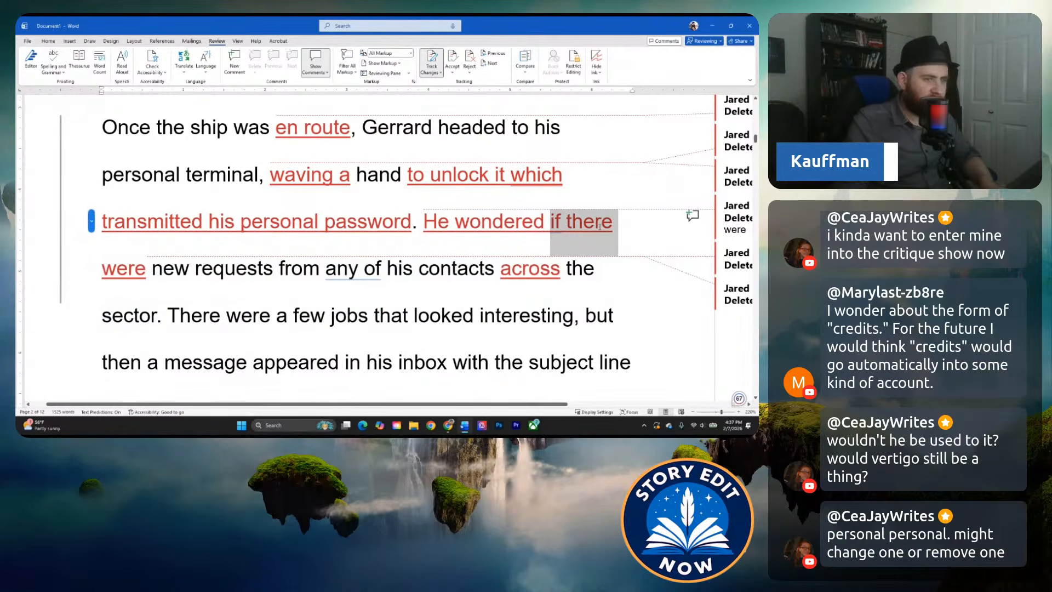
type("whether")
key("BackSpace")
type("r")
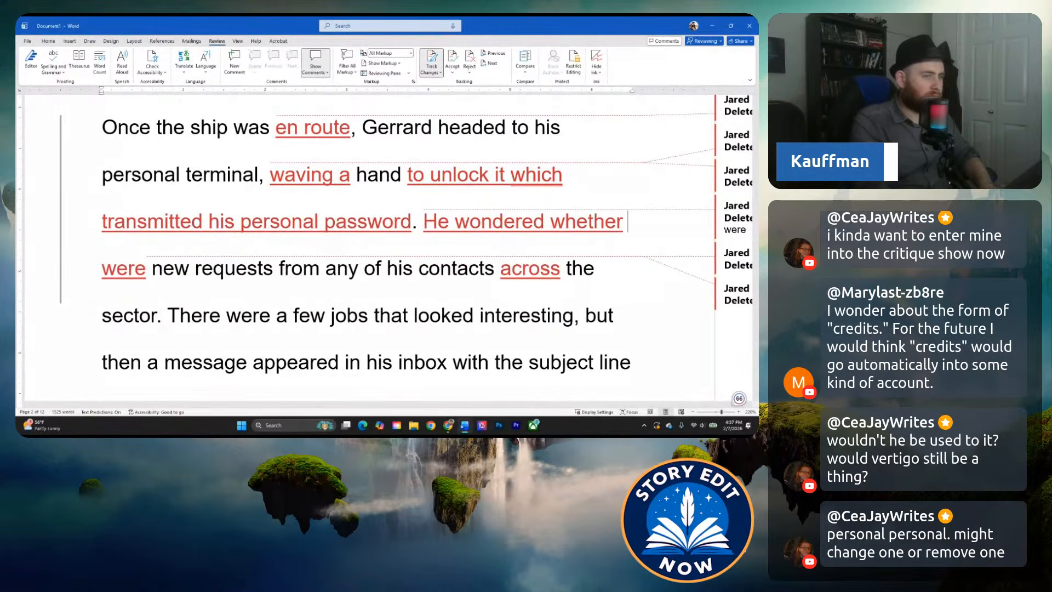
type(" there")
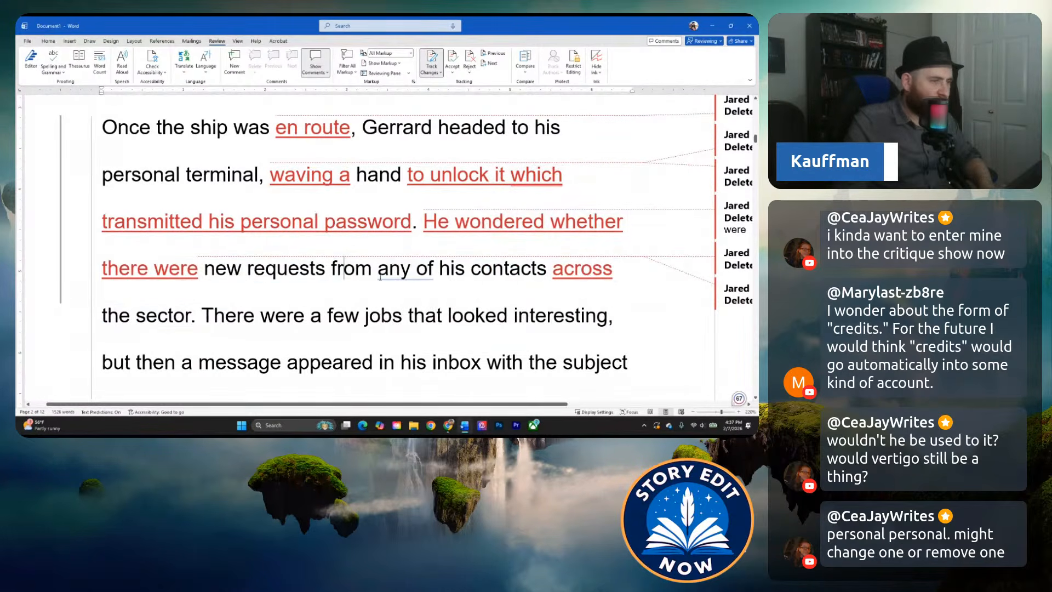
mouse_move(403, 269)
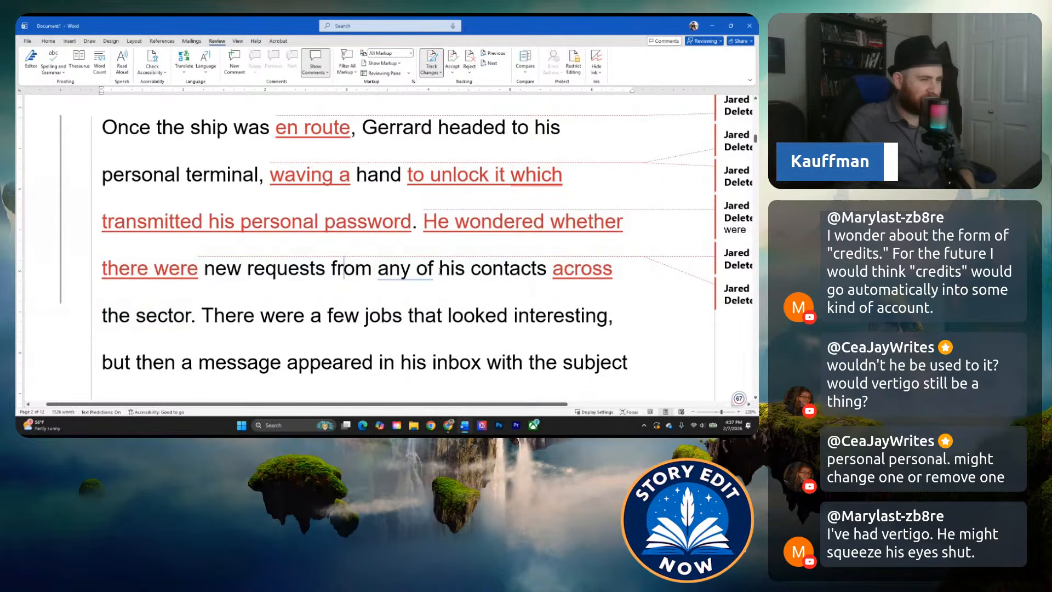
left_click(438, 274)
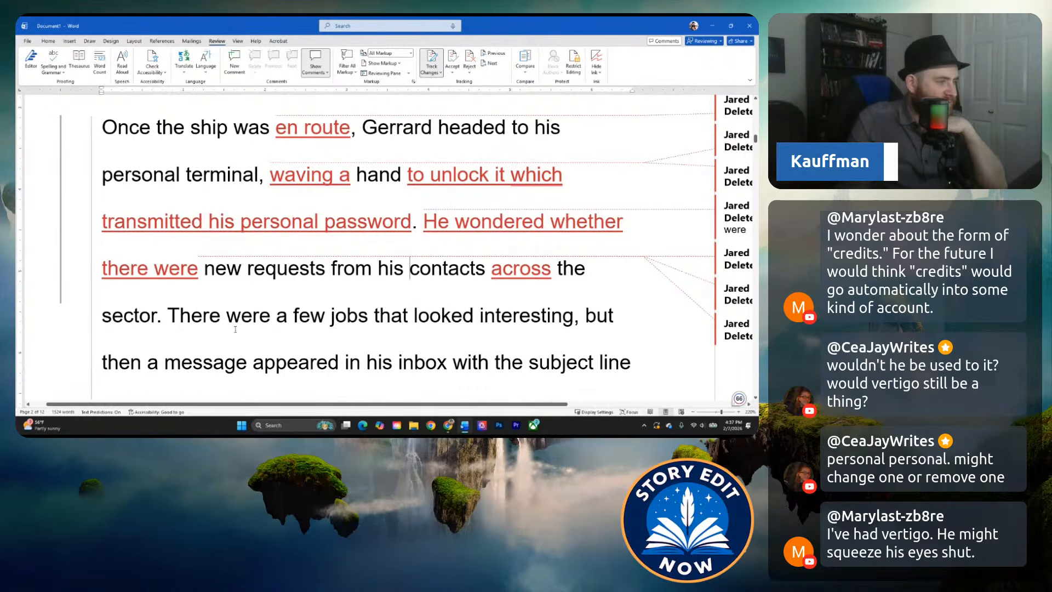
Insert a comma between "unlock it" and "which transmitted", and dismiss the suggested rewrite of that sentence.
scroll(236, 324, "down", 1)
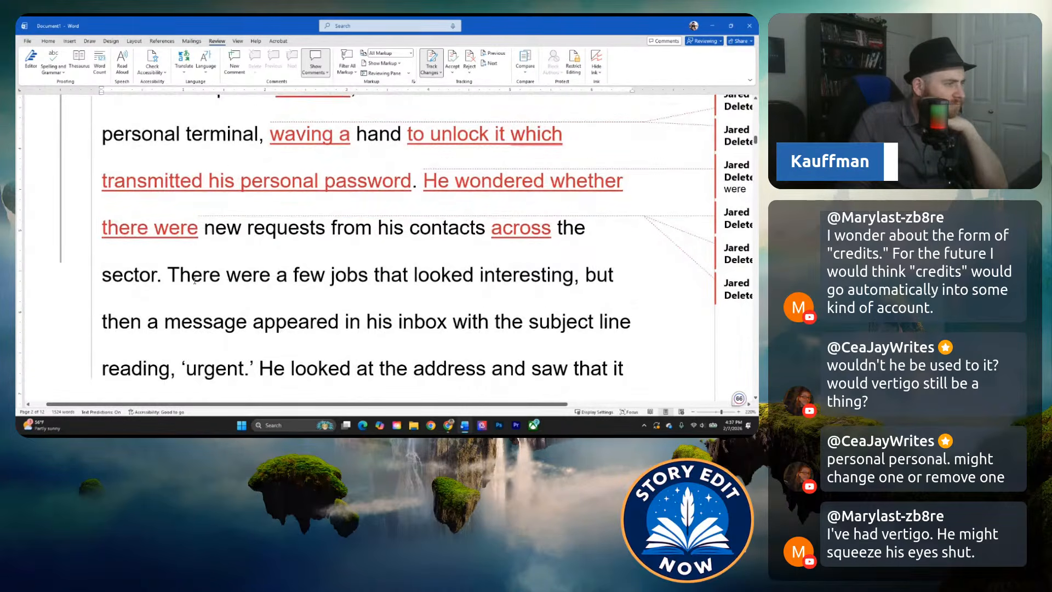
scroll(194, 280, "down", 1)
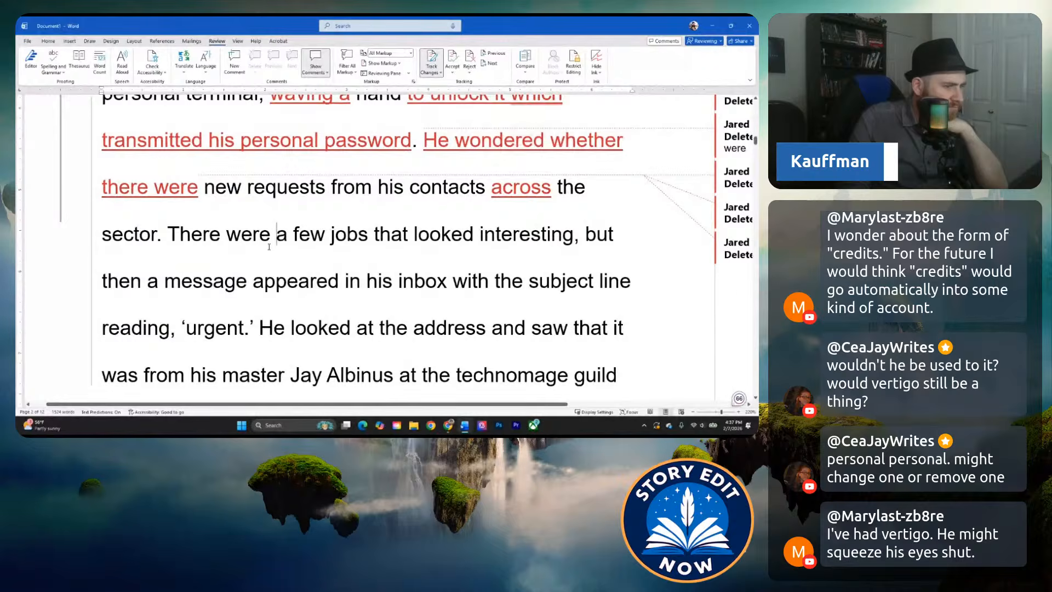
scroll(263, 244, "down", 3)
scroll(254, 238, "up", 3)
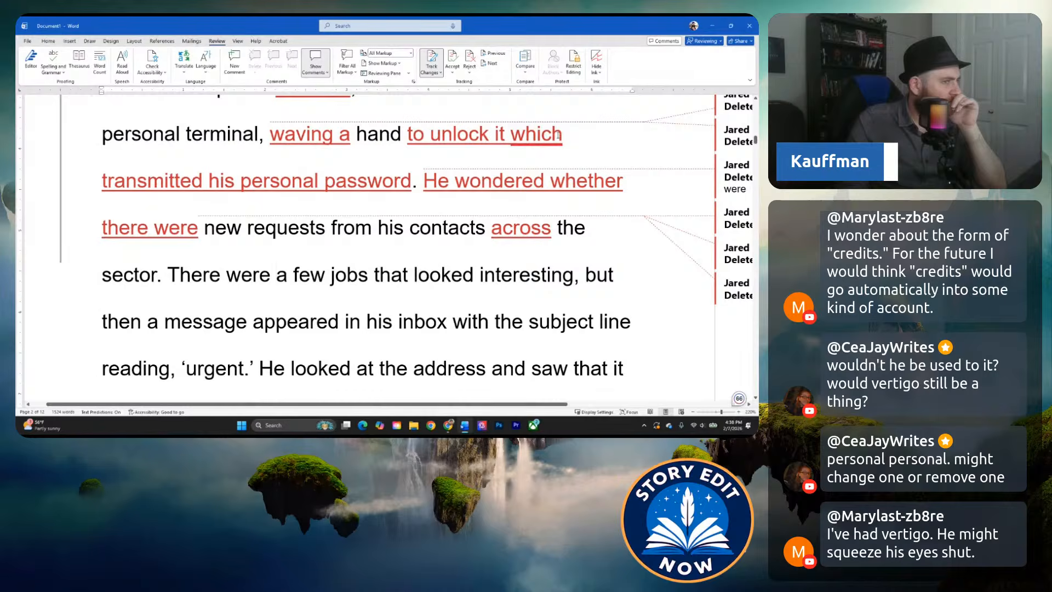
type(",")
left_click(355, 228)
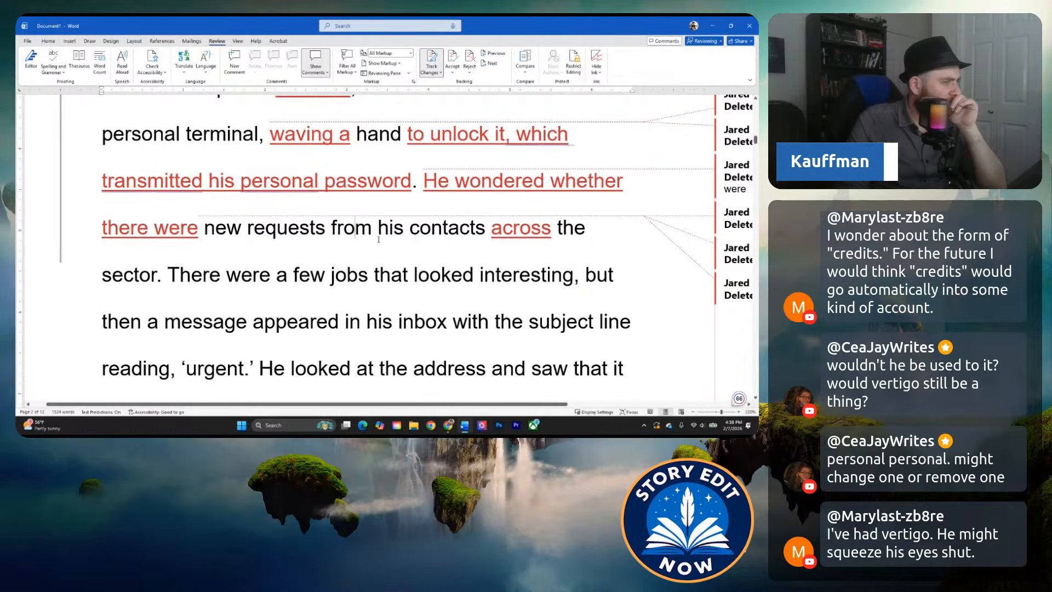
left_click(329, 286)
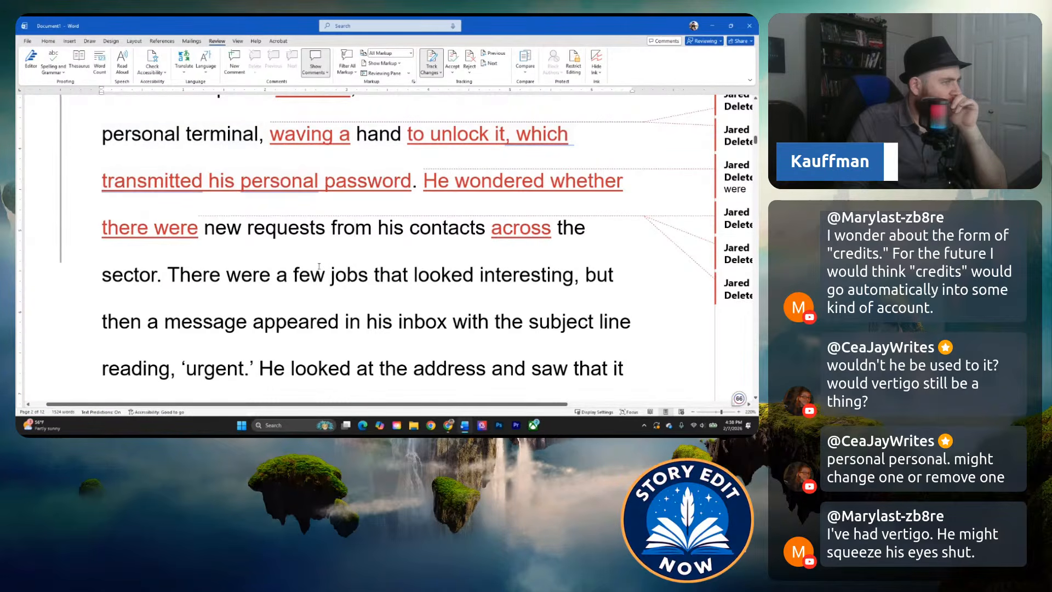
mouse_move(291, 192)
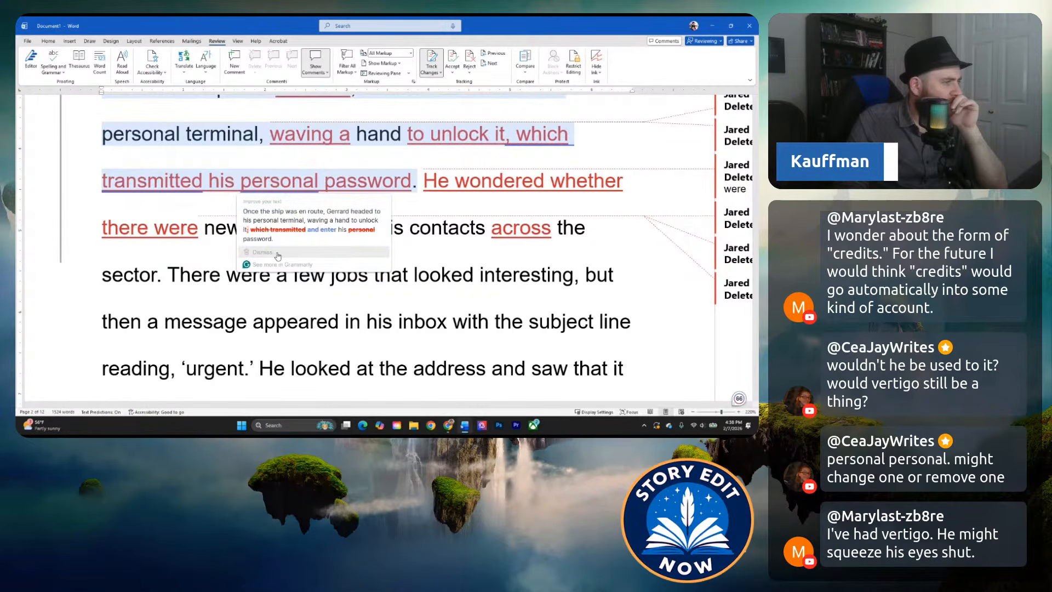
left_click(278, 256)
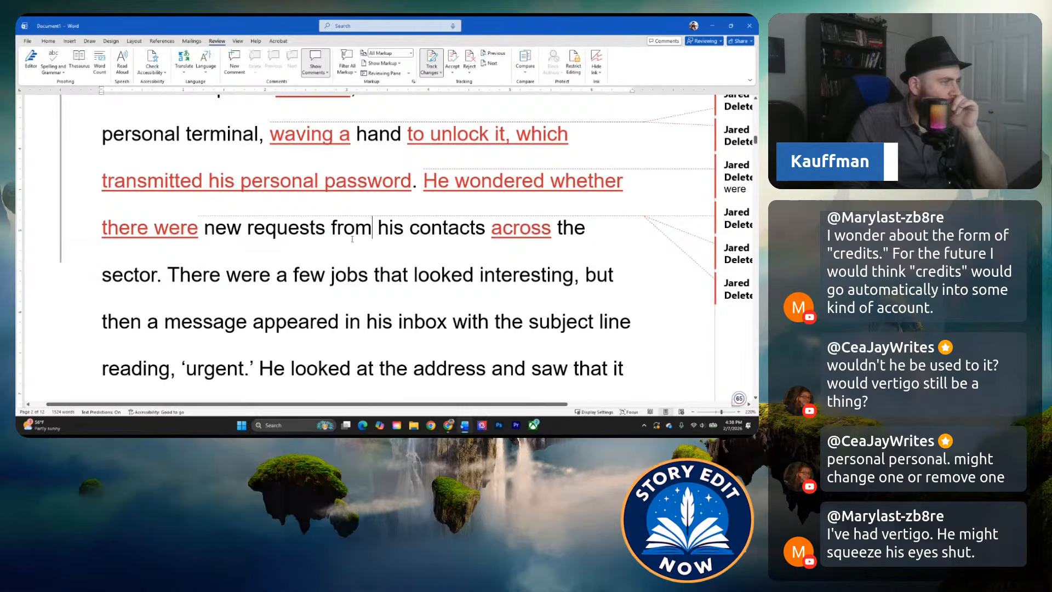
Delete "personal" before "password" and dismiss the suggested rewrite of the sentence about unlocking the terminal.
left_click_drag(327, 189, 241, 186)
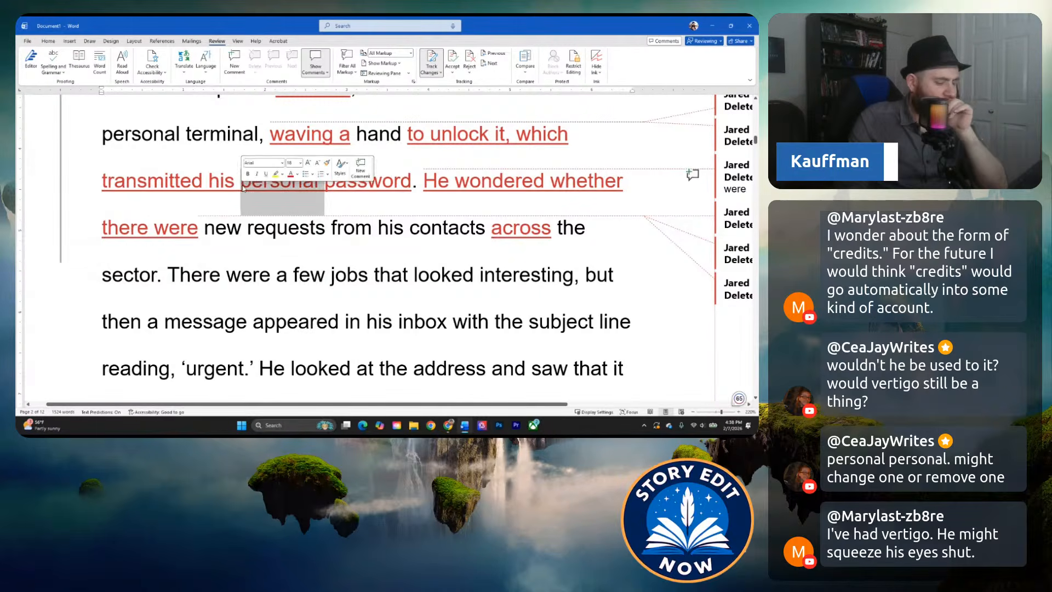
key("BackSpace")
left_click(291, 228)
mouse_move(536, 136)
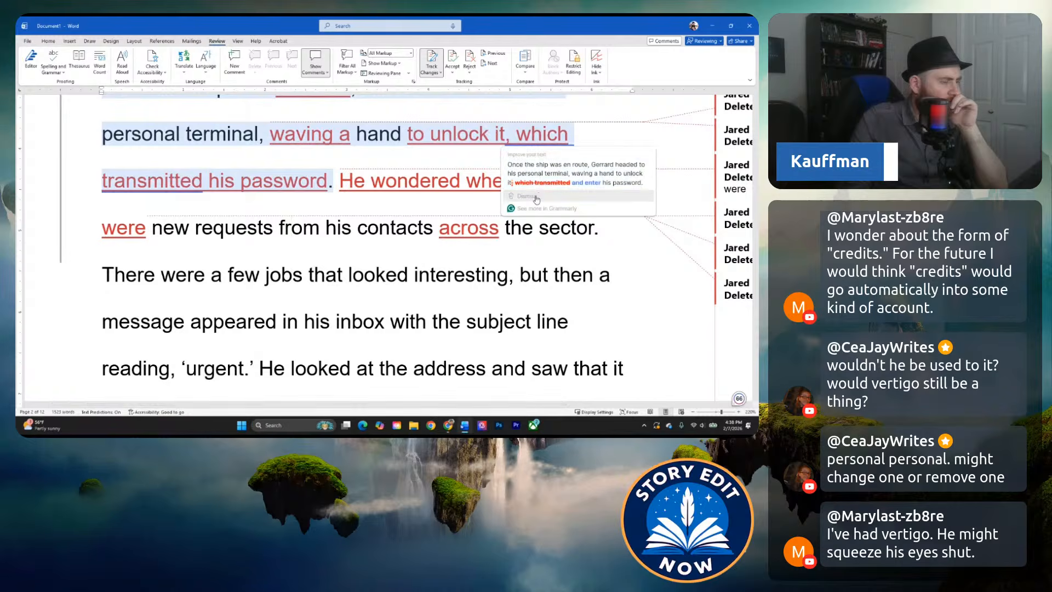
left_click(351, 227)
left_click(273, 244)
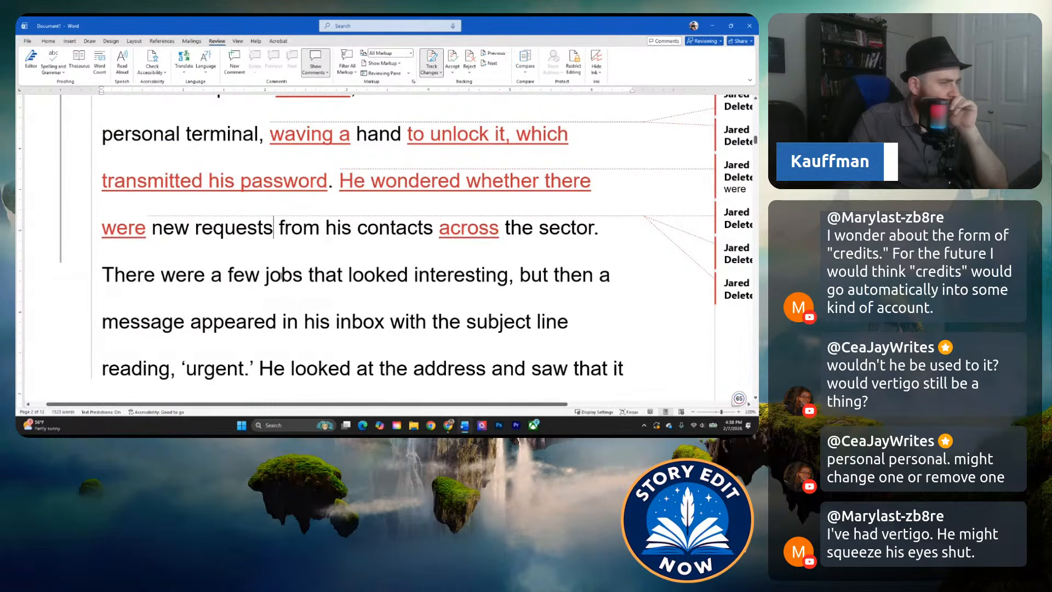
Tighten "There were a few jobs that looked interesting" to "A few jobs looked interesting".
scroll(164, 272, "down", 1)
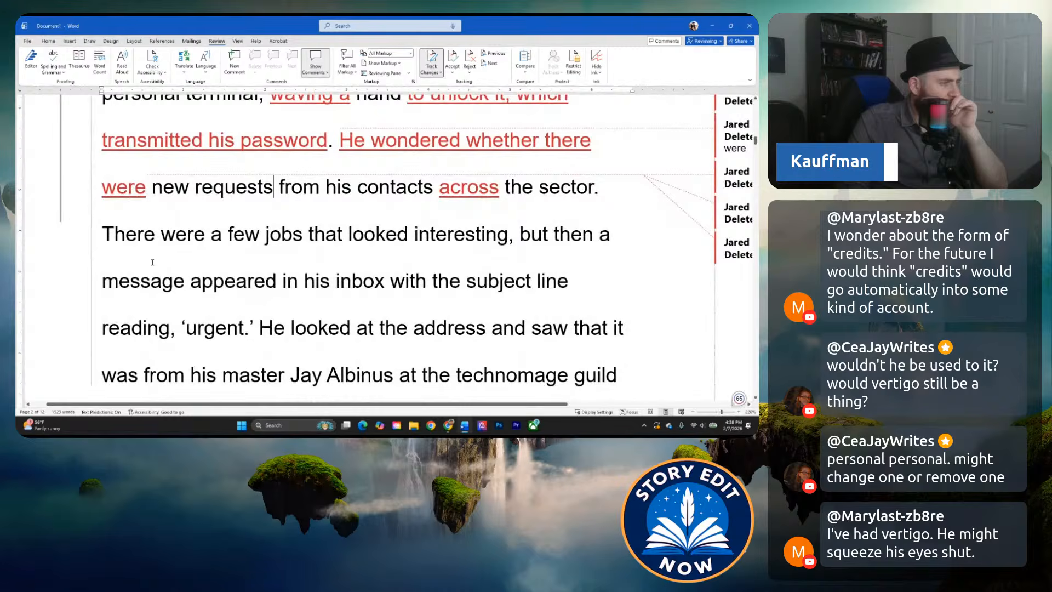
left_click_drag(100, 234, 226, 234)
type("A")
key("Delete")
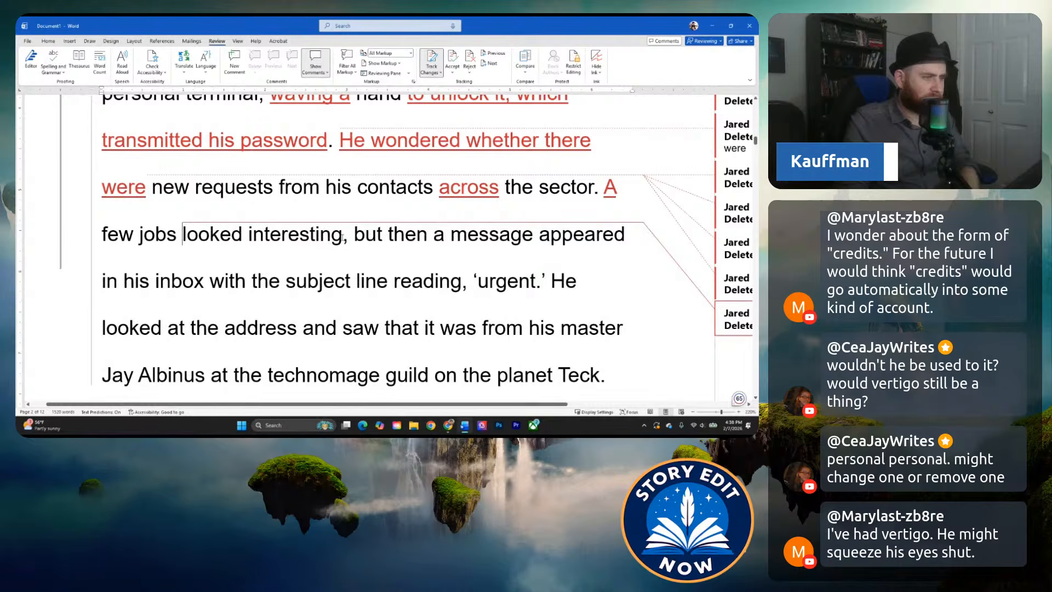
Replace the comma after "looked interesting" with a period and start a new indented paragraph at "but then a message".
double_click(345, 239)
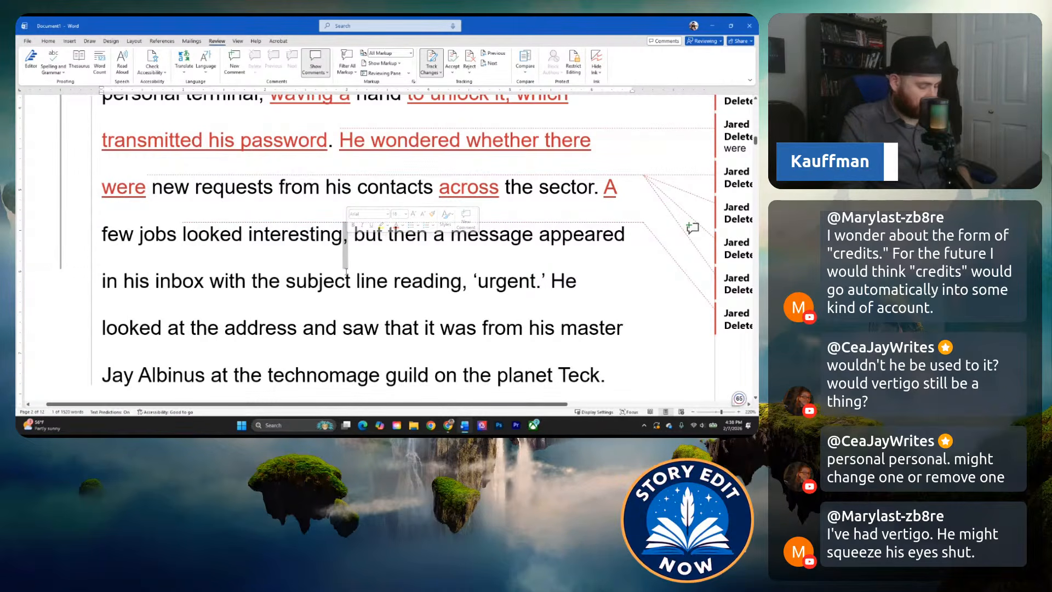
type(".")
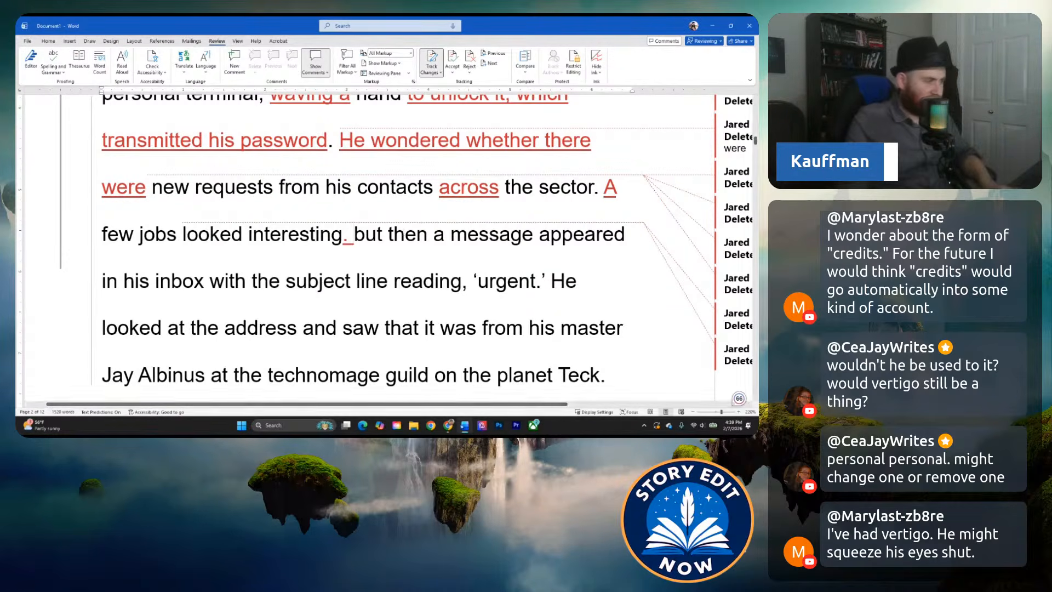
left_click(355, 235)
key("Return")
key("Tab")
Replace "but then" at the start of the new paragraph with "Suddenly,".
scroll(195, 243, "down", 1)
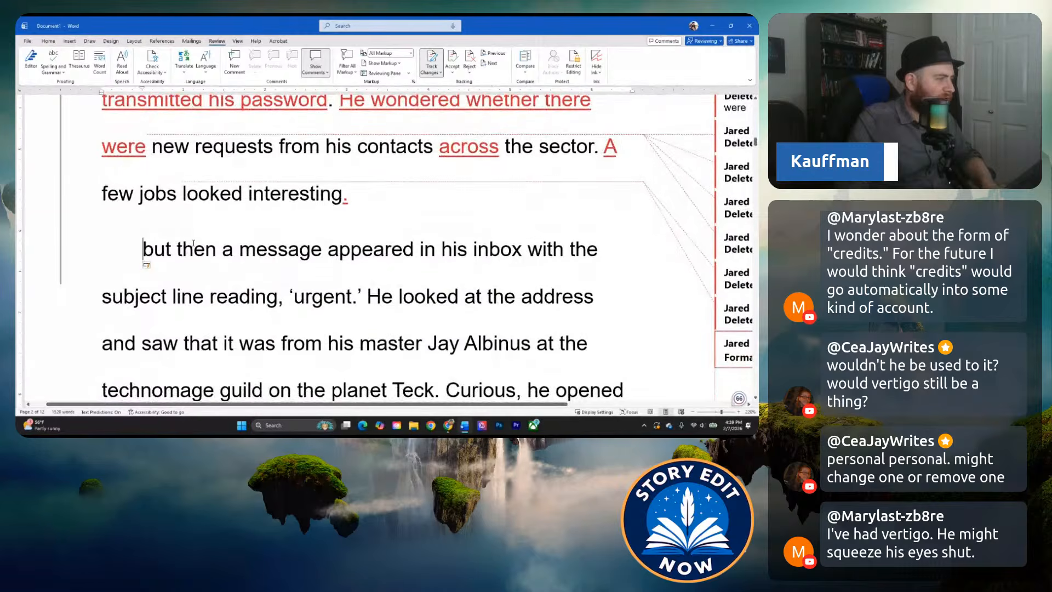
left_click_drag(145, 250, 217, 250)
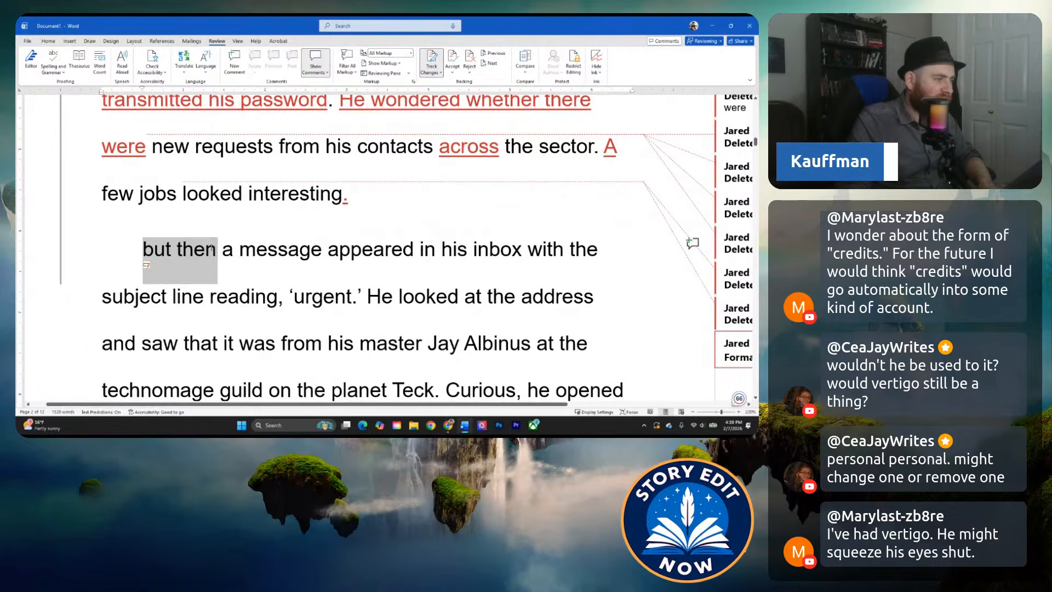
type("Suddenly")
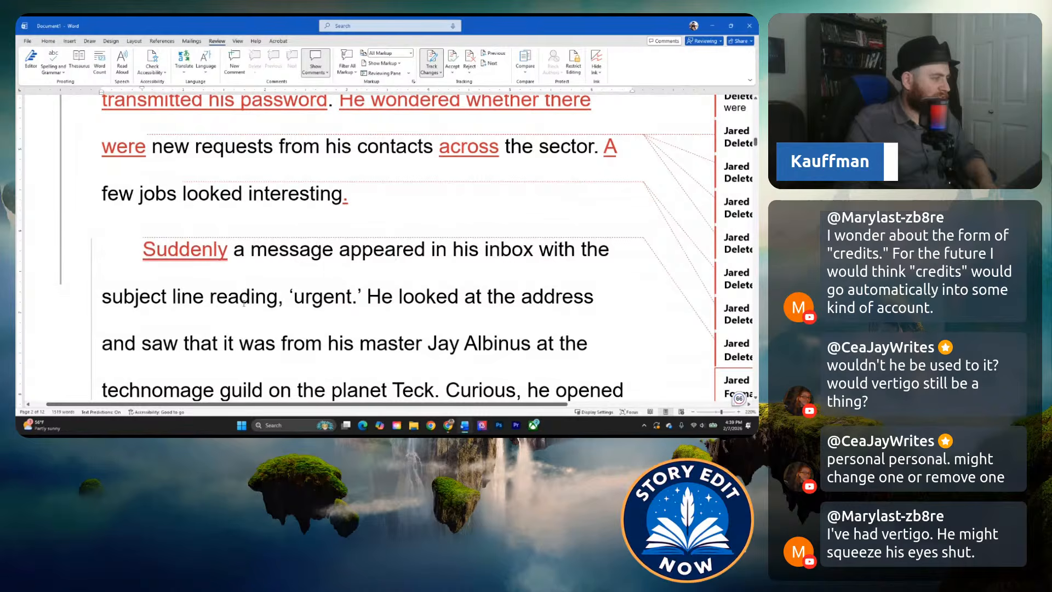
left_click(228, 251)
type(",")
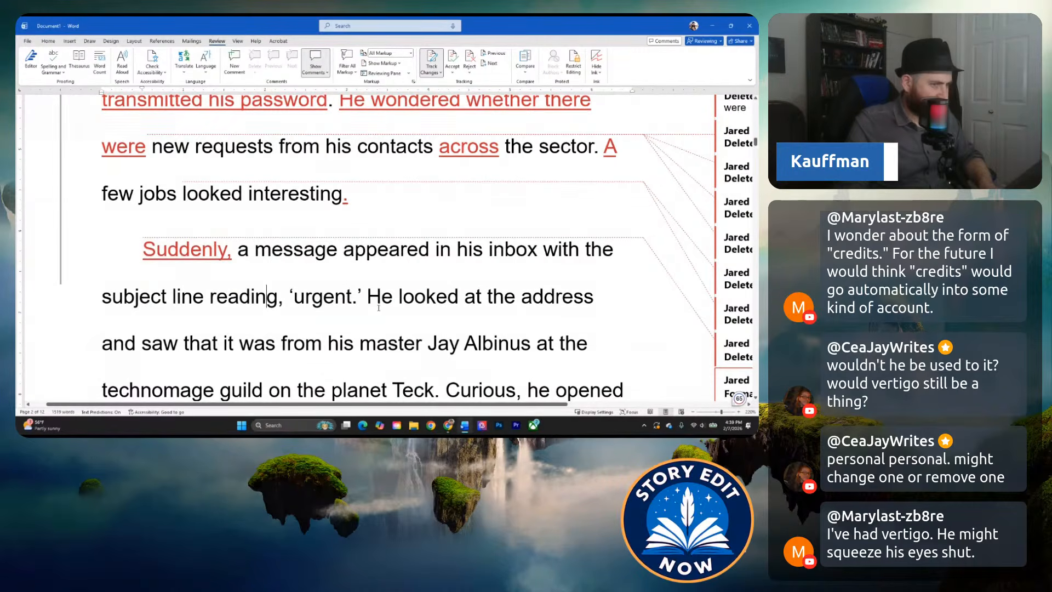
Select "He looked" before "at the address" in the paragraph about the urgent message.
scroll(379, 308, "down", 1)
scroll(388, 284, "down", 1)
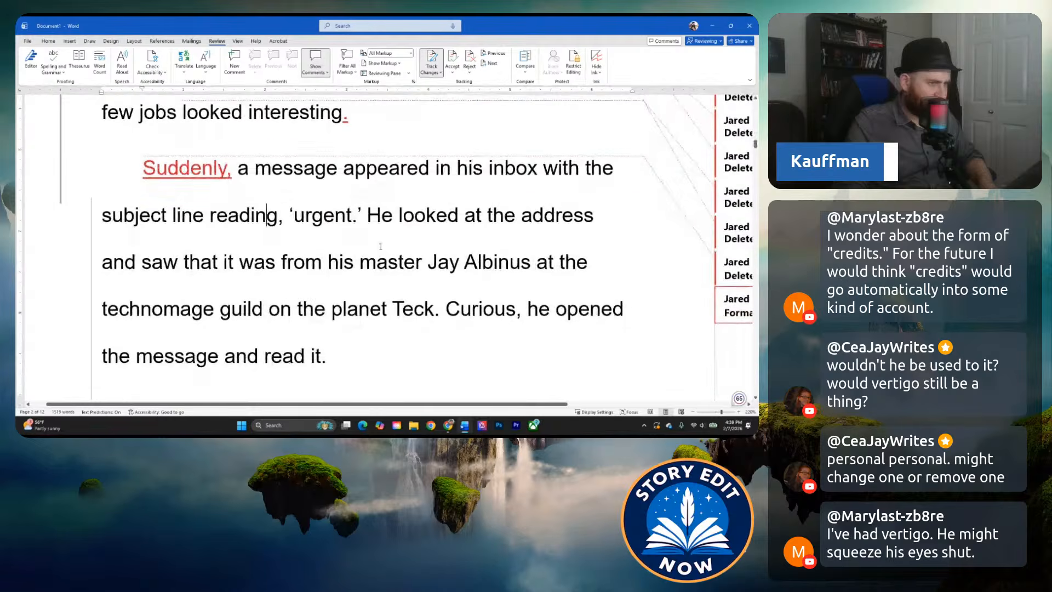
left_click_drag(370, 216, 459, 222)
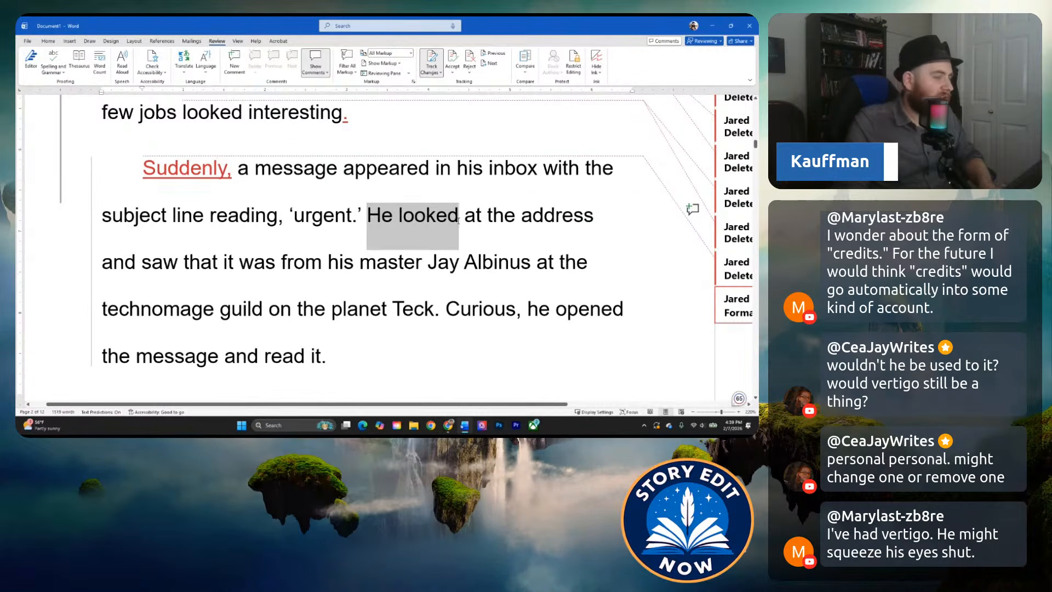
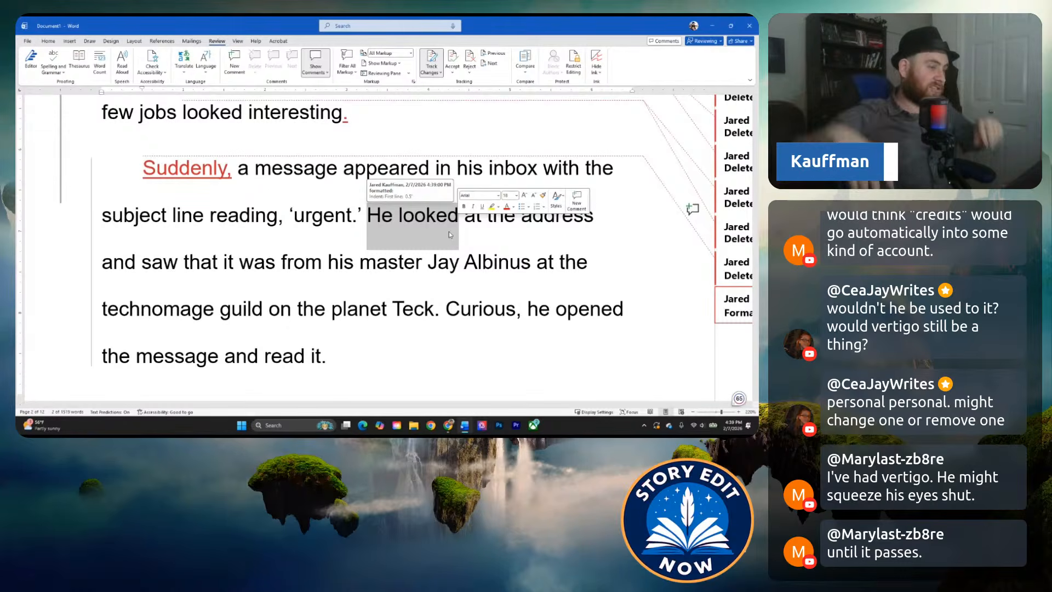
Comment on "He looked" with "You have a tendency to set up how a character see's feels or does something.".
left_click_drag(368, 216, 459, 218)
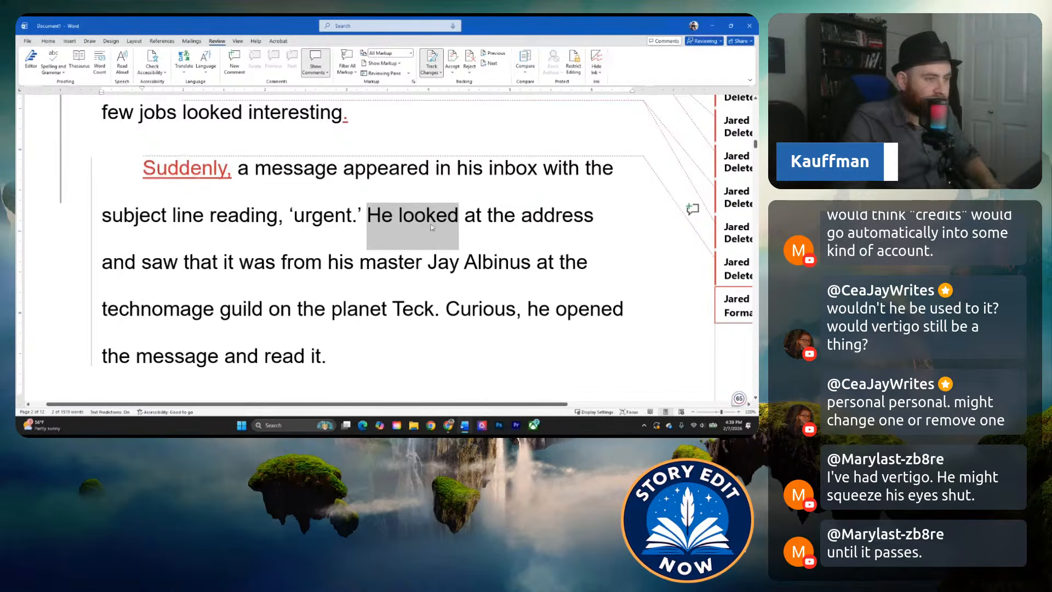
left_click_drag(367, 216, 458, 216)
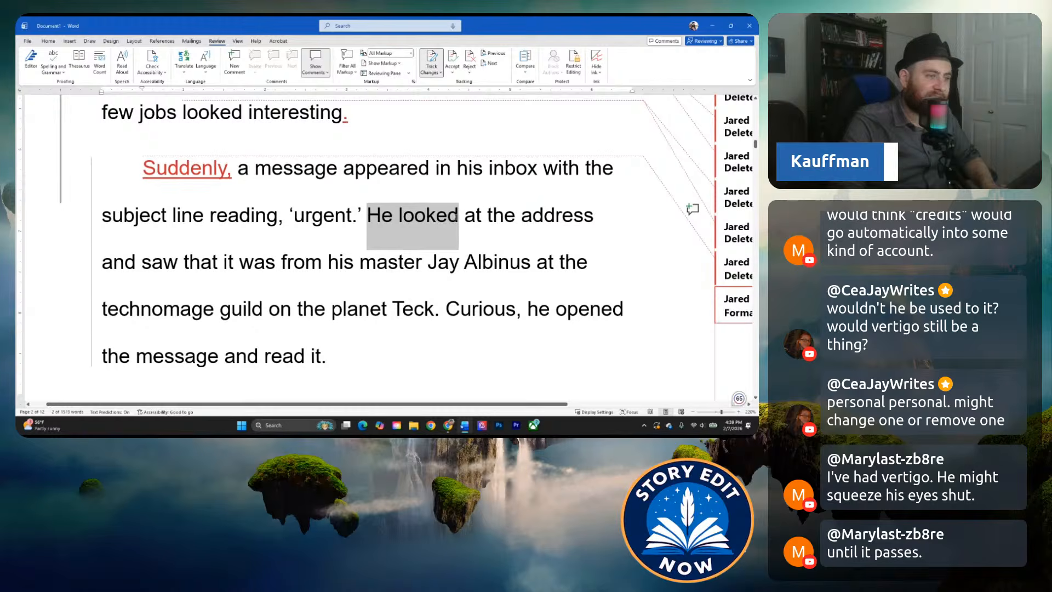
right_click(457, 216)
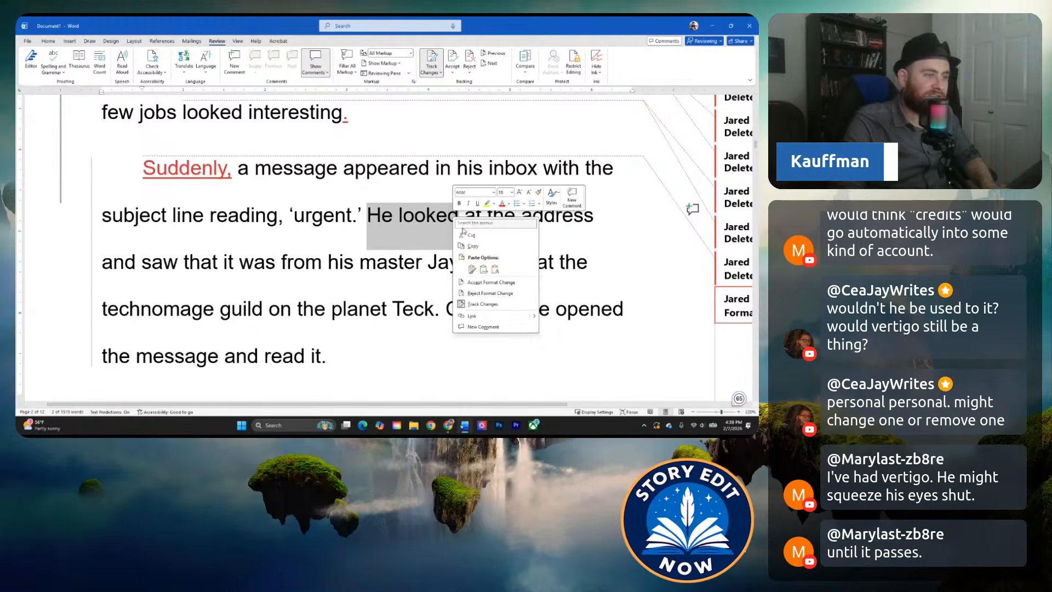
left_click(490, 327)
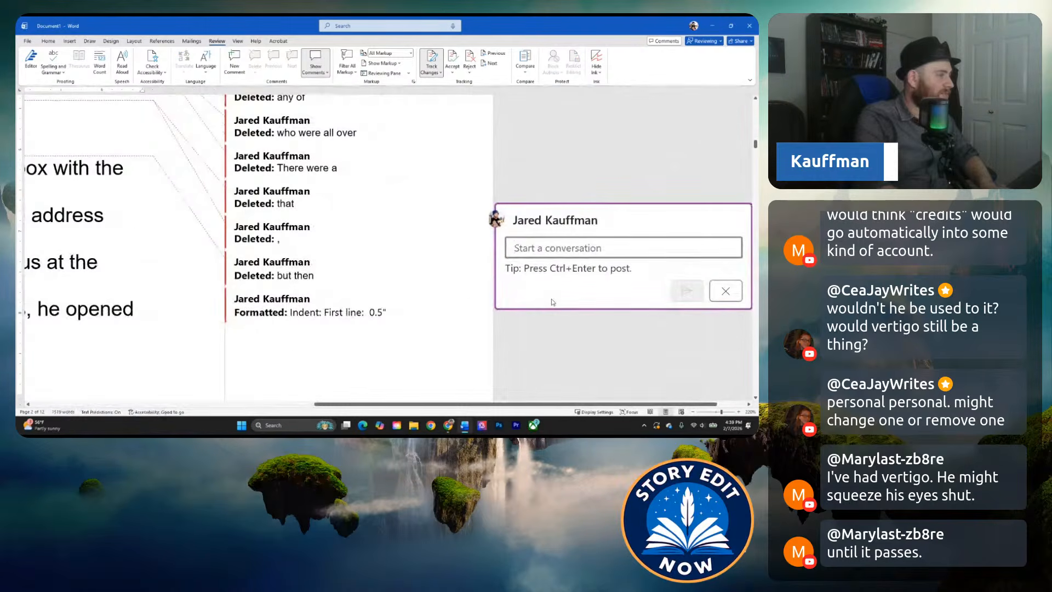
type("You have a tendency to ")
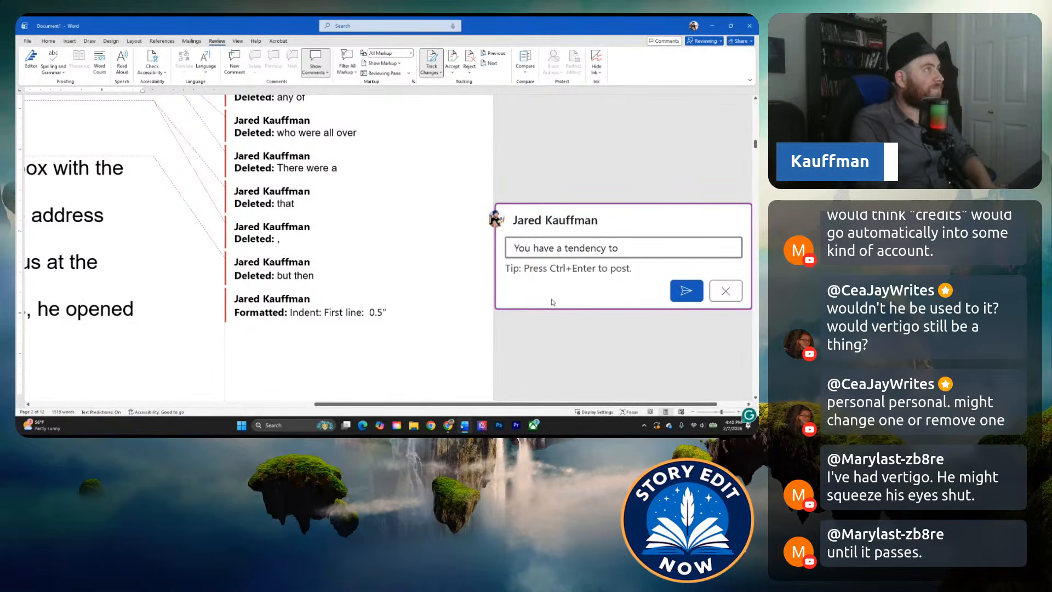
type("set up how a character")
key("BackSpace")
type("doe")
key("BackSpace")
key("BackSpace")
key("BackSpace")
type("se")
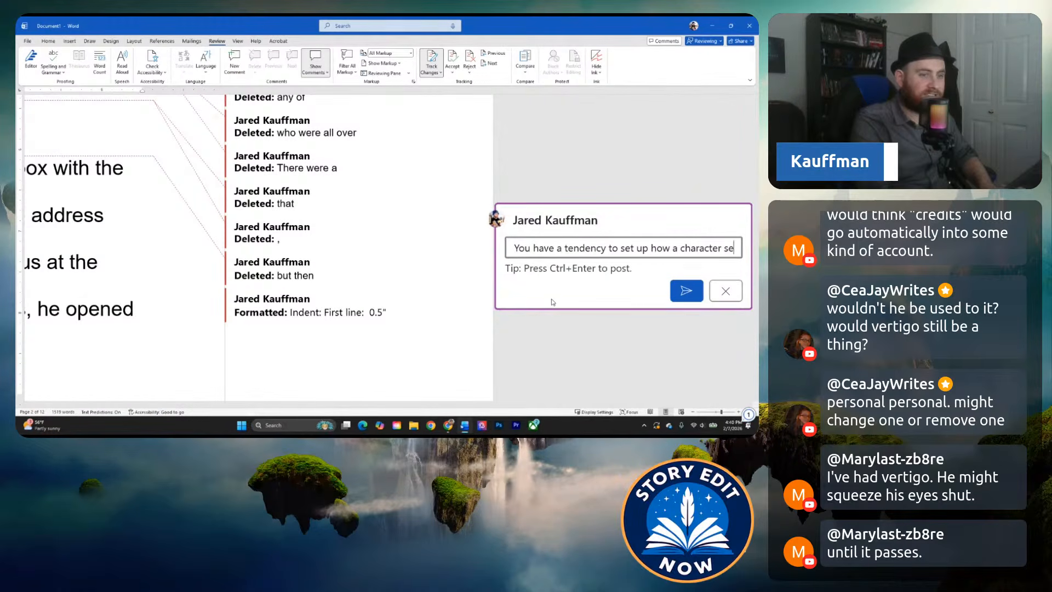
type("e's feels or does t")
key("BackSpace")
type("somethi")
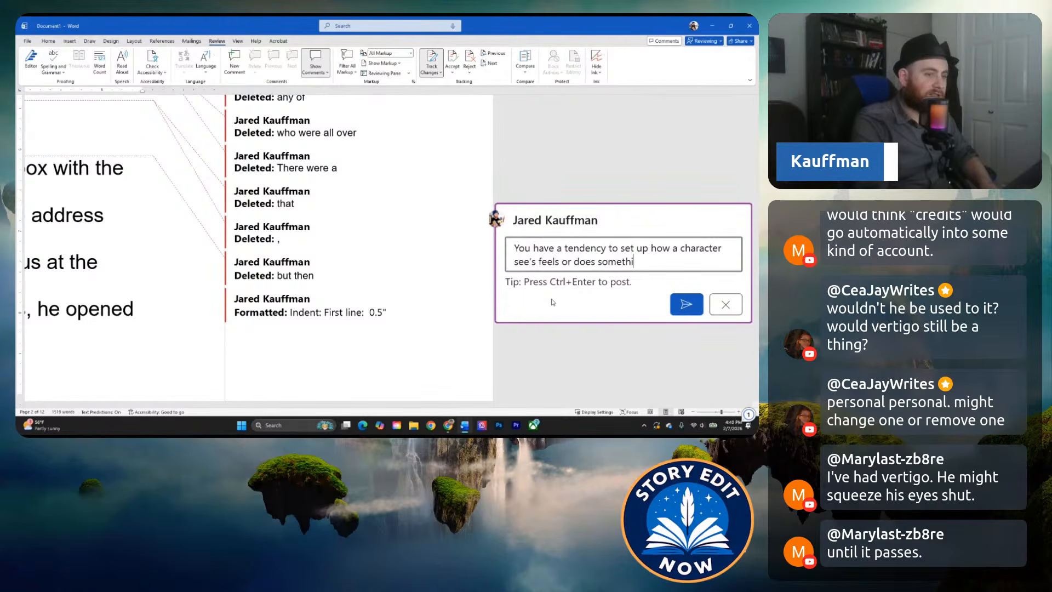
type("ng. Just have them d")
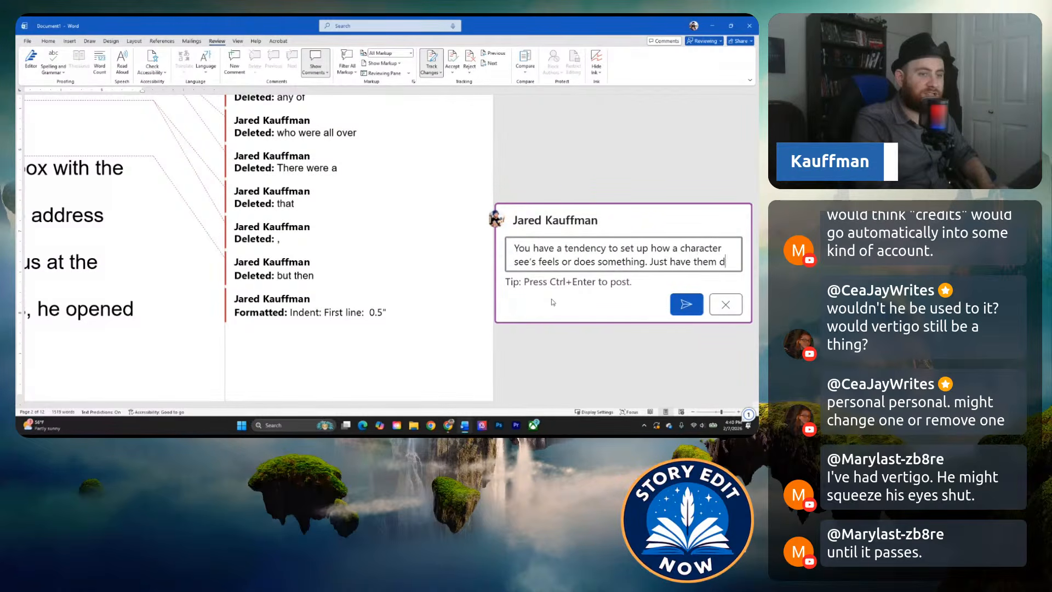
type("o the thing. Extr")
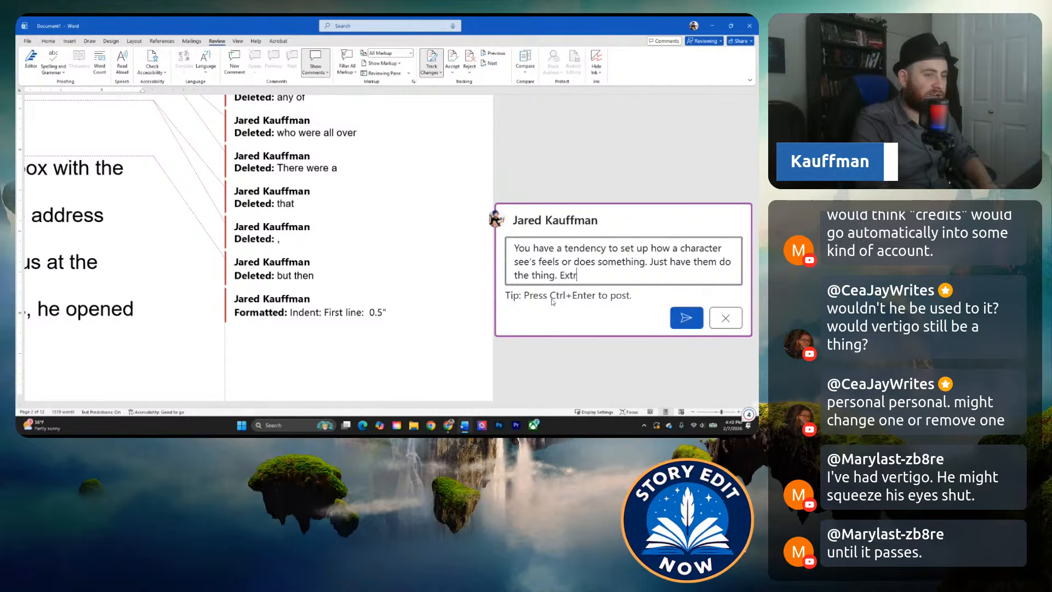
type("a words unecc")
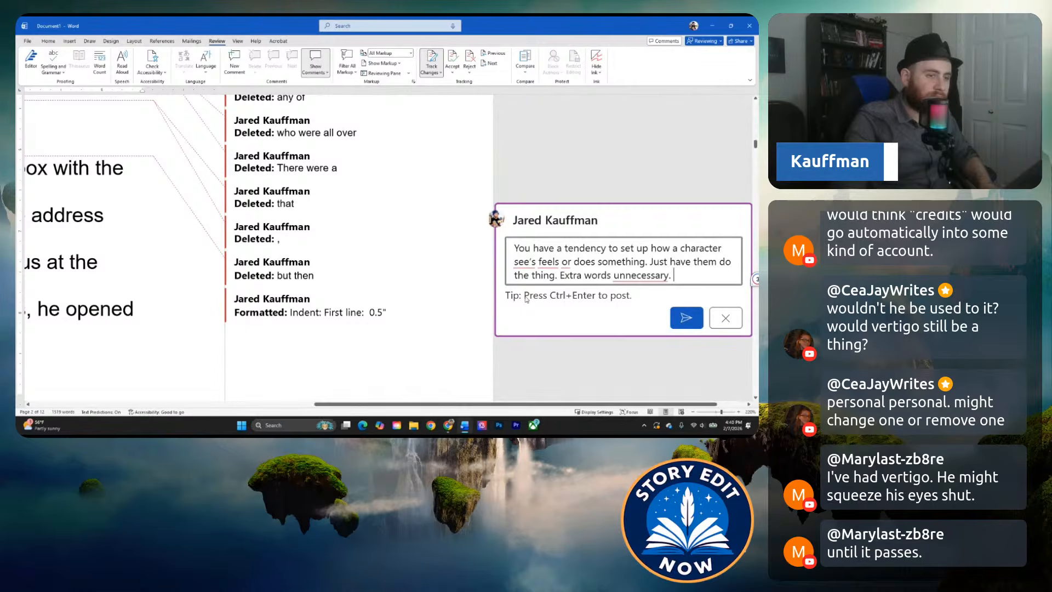
Complete the comment with "Just have them do the thing. Extra words are unnecessary." and post it.
left_click(643, 277)
left_click(643, 298)
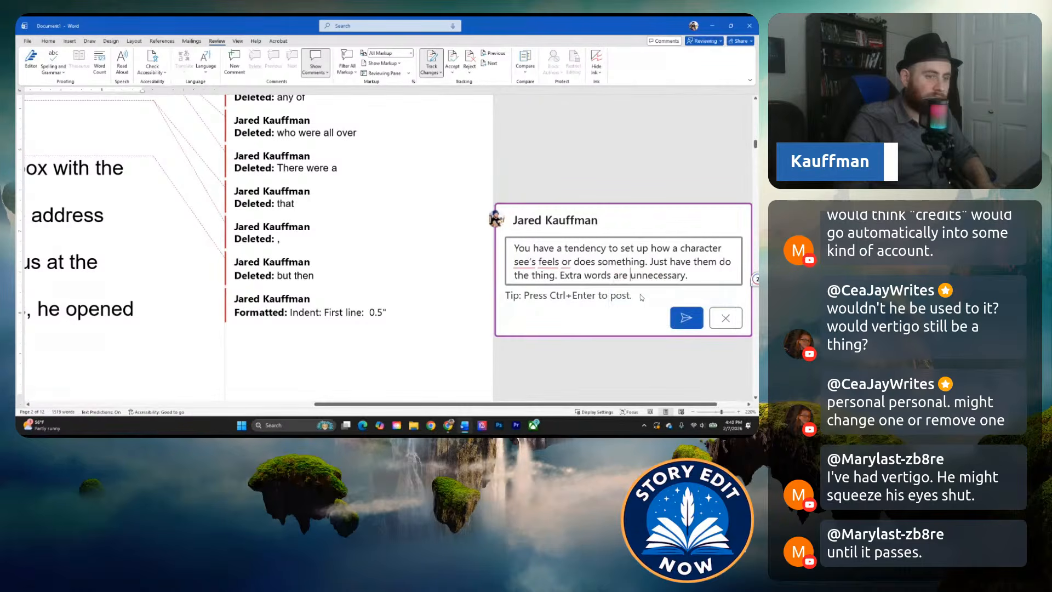
left_click(686, 318)
scroll(170, 378, "left", 5)
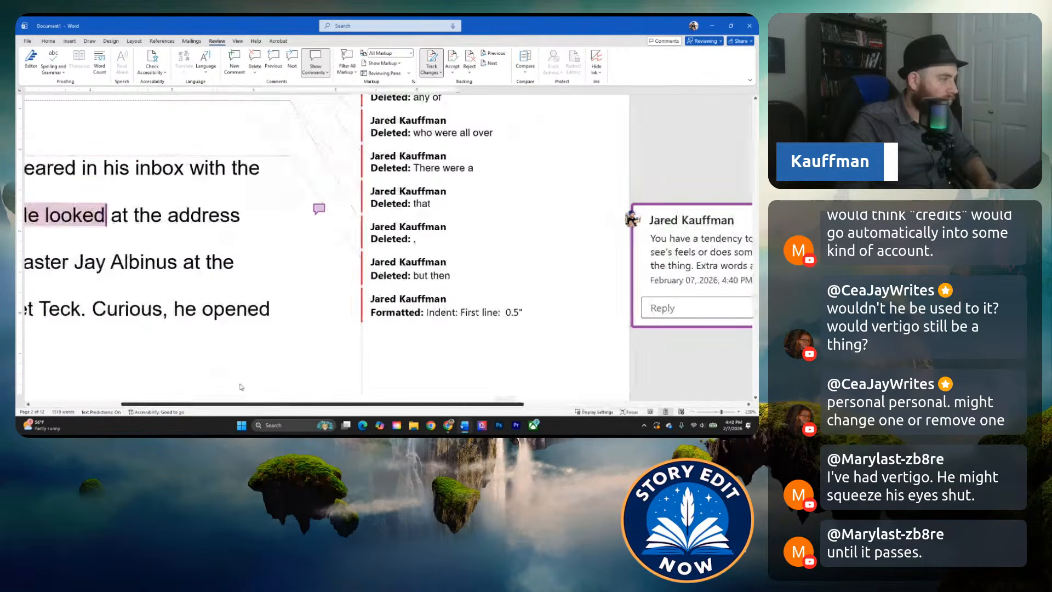
Delete "He looked at" after 'urgent.' and capitalize the sentence's new opening as "The address".
left_click(480, 275)
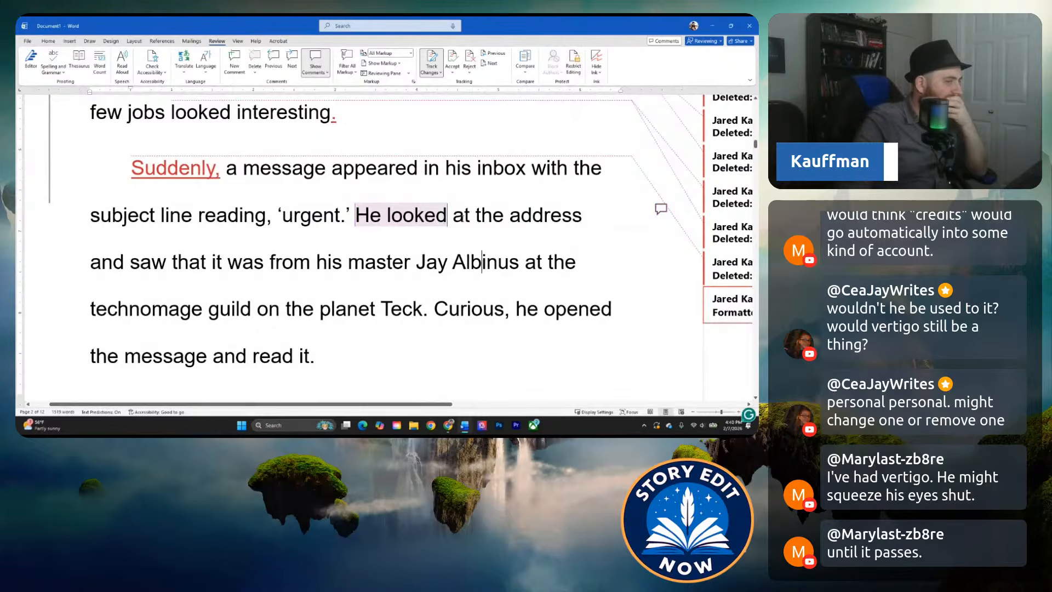
left_click(452, 215)
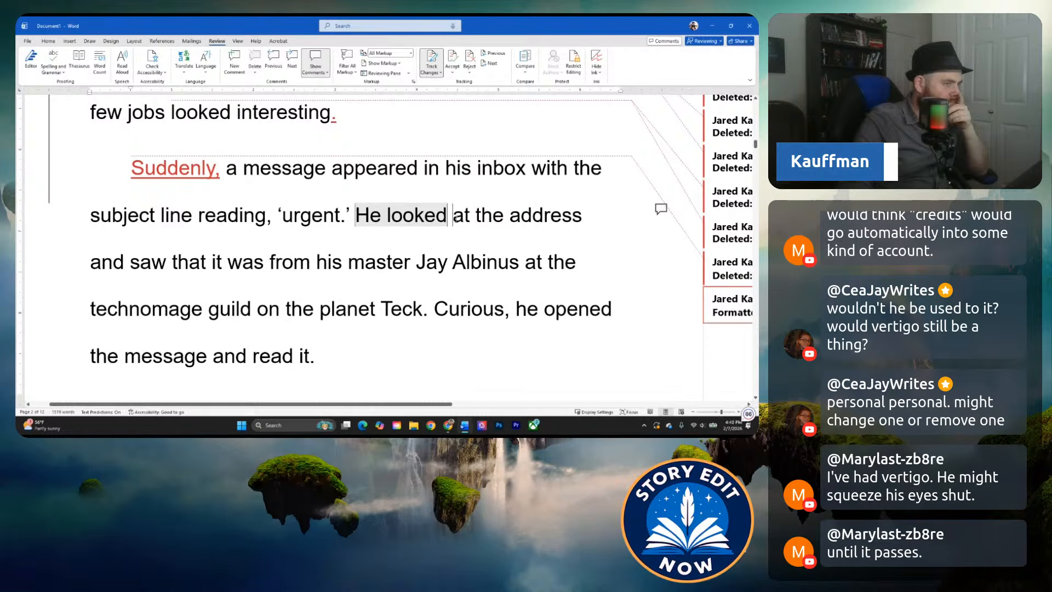
key("ctrl+shift+Left")
key("ctrl+shift+Left")
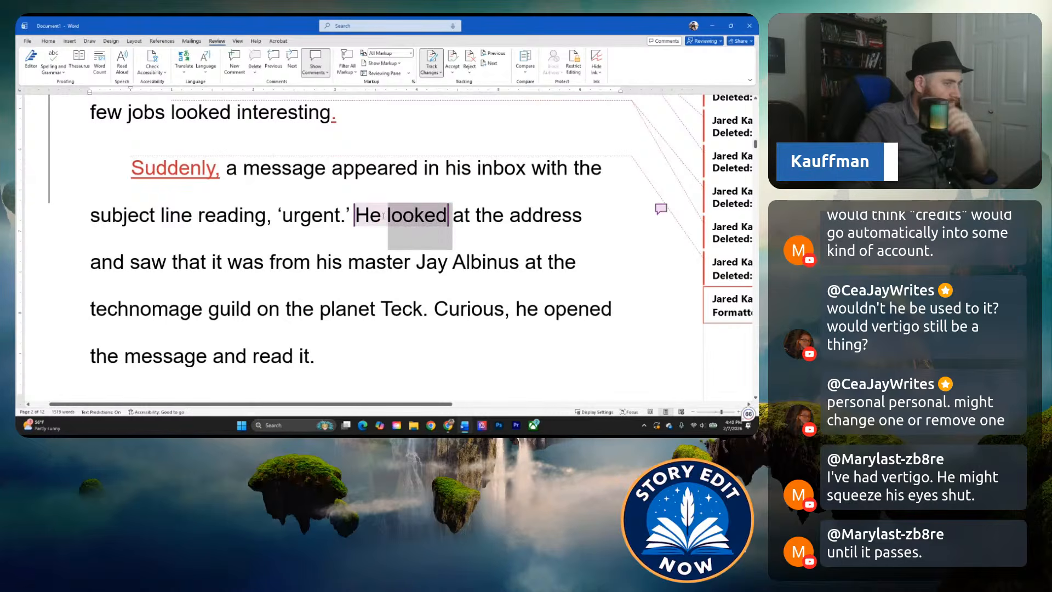
key("BackSpace")
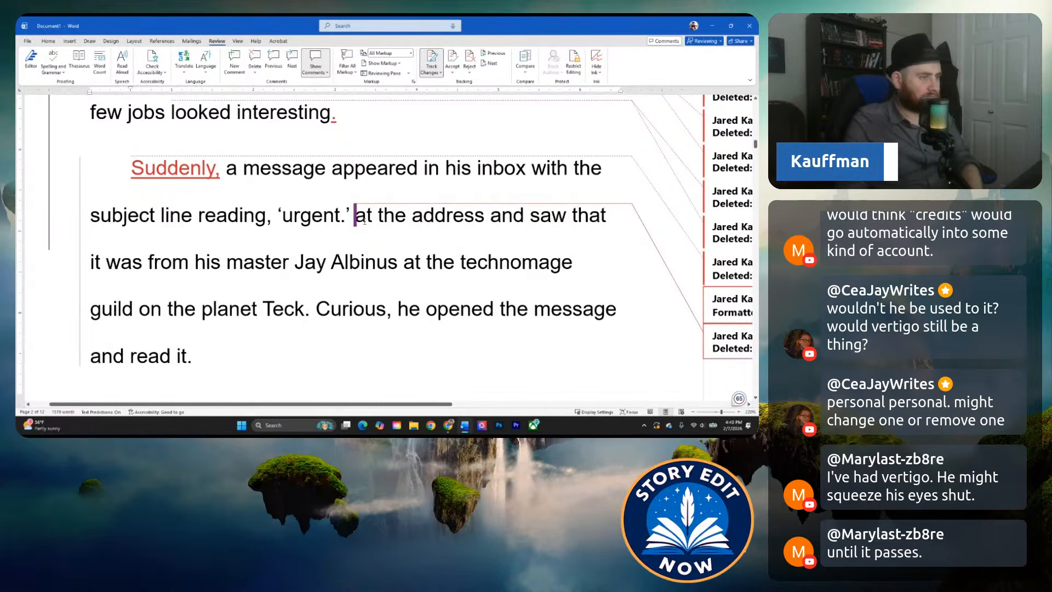
left_click_drag(356, 219, 386, 228)
type("T")
Delete "and saw that it" after "The address" in the urgent message paragraph.
left_click(470, 231)
left_click_drag(474, 222, 606, 225)
key("Delete")
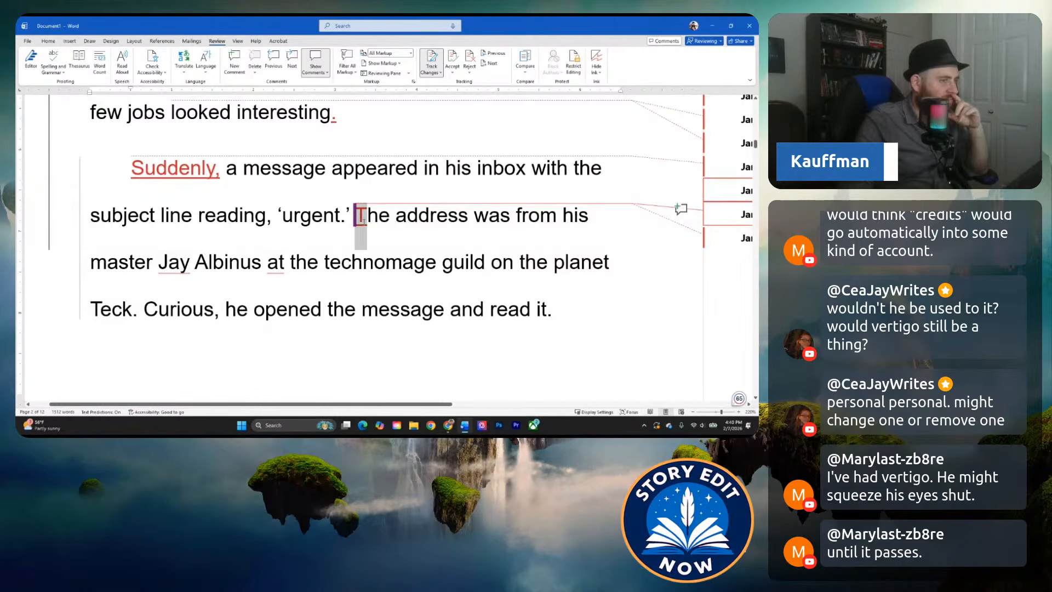
Change "The address" at the start of the sentence to "It was addressed".
left_click_drag(361, 228, 390, 220)
type("It was")
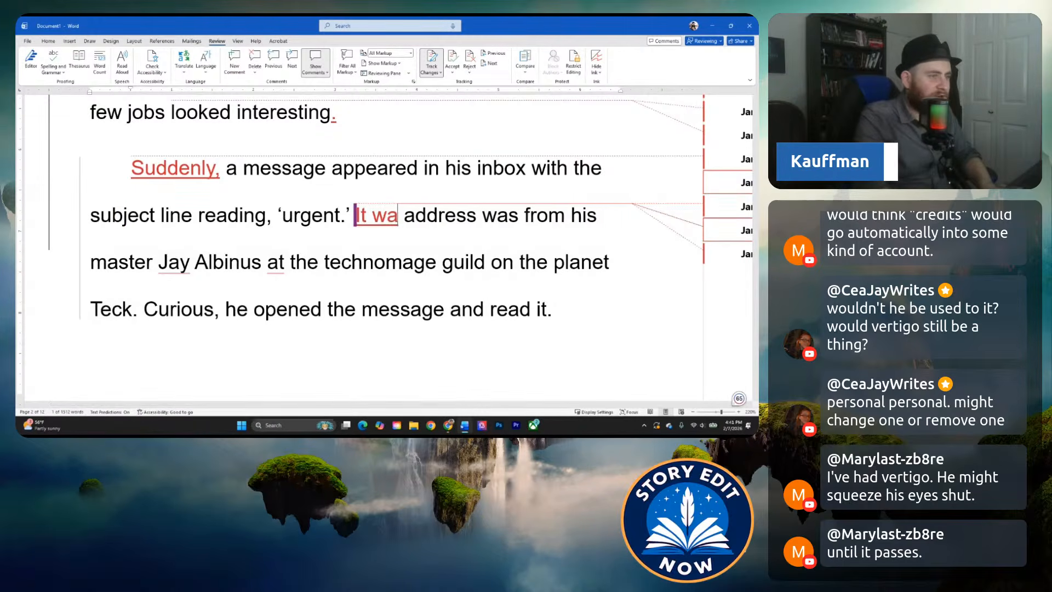
left_click(488, 221)
type("ed")
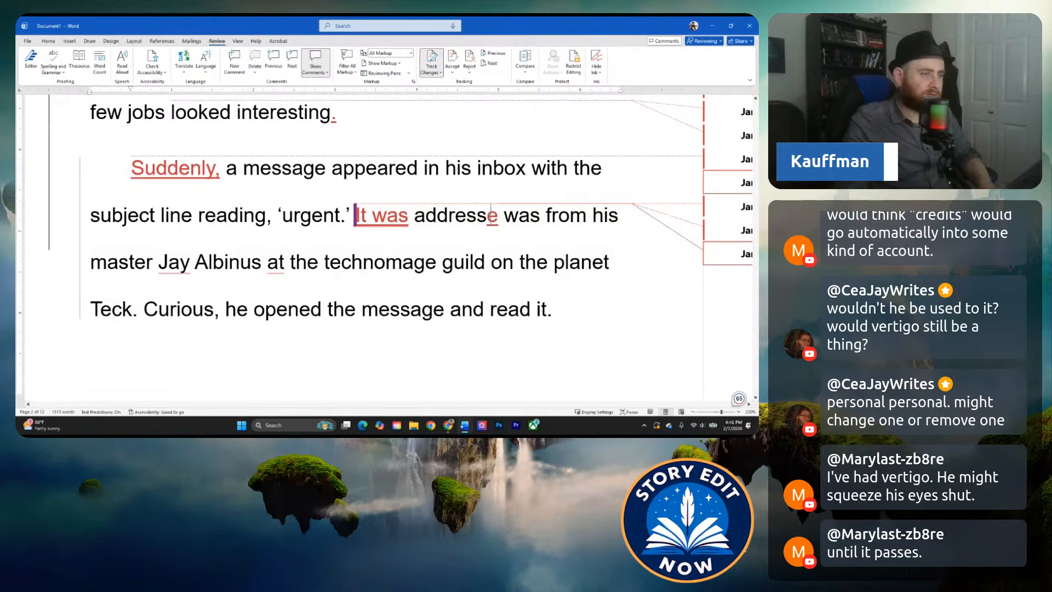
Remove the extra "was" after "addressed" and replace "from" with "by" before "his master".
left_click_drag(515, 217, 557, 216)
key("BackSpace")
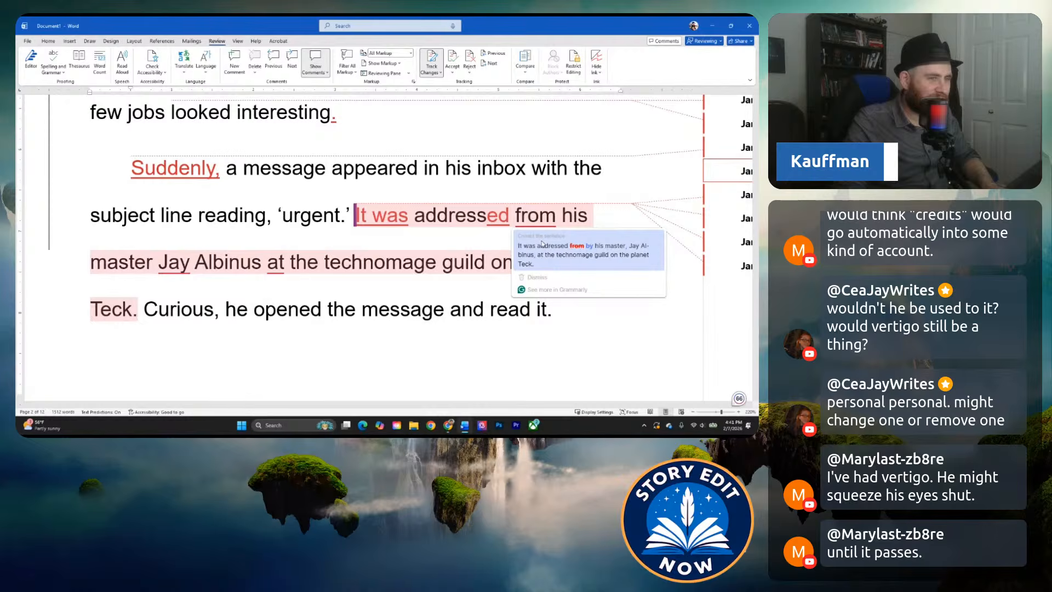
double_click(554, 218)
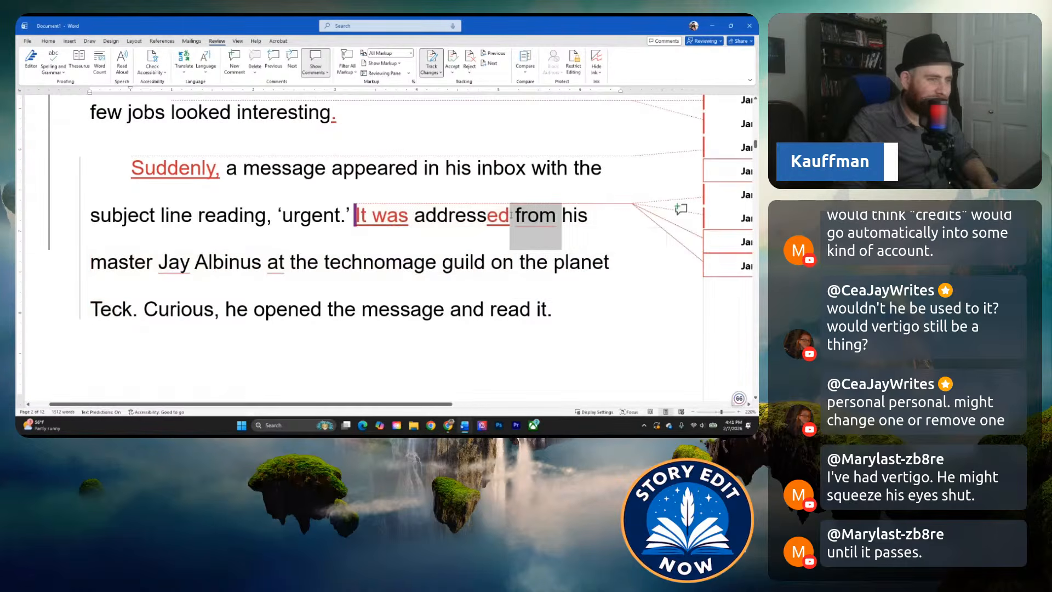
type("by")
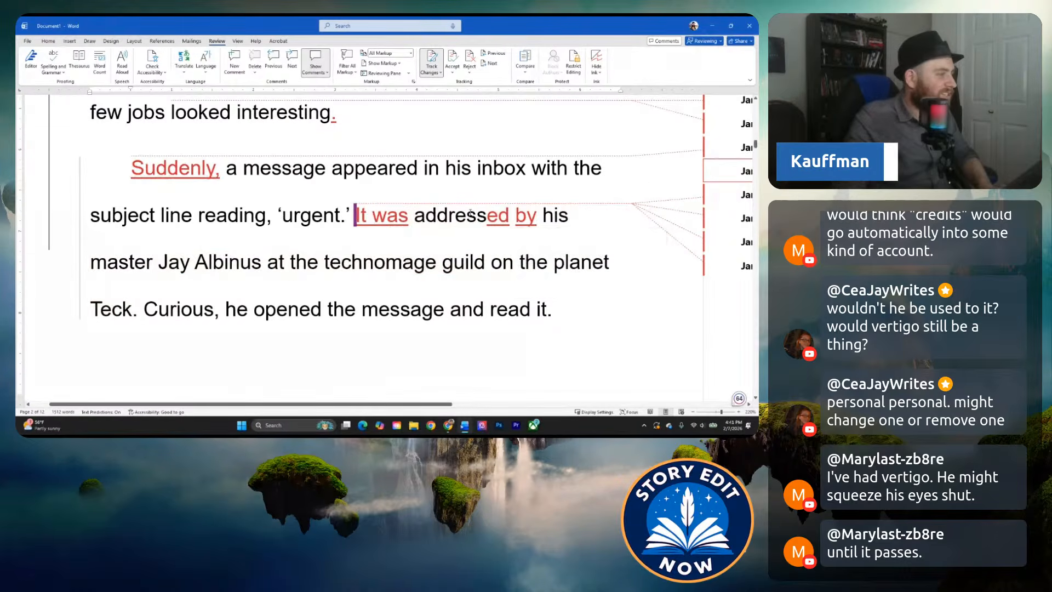
Set off the master's name with commas before and after it in the "It was addressed" sentence.
mouse_move(168, 263)
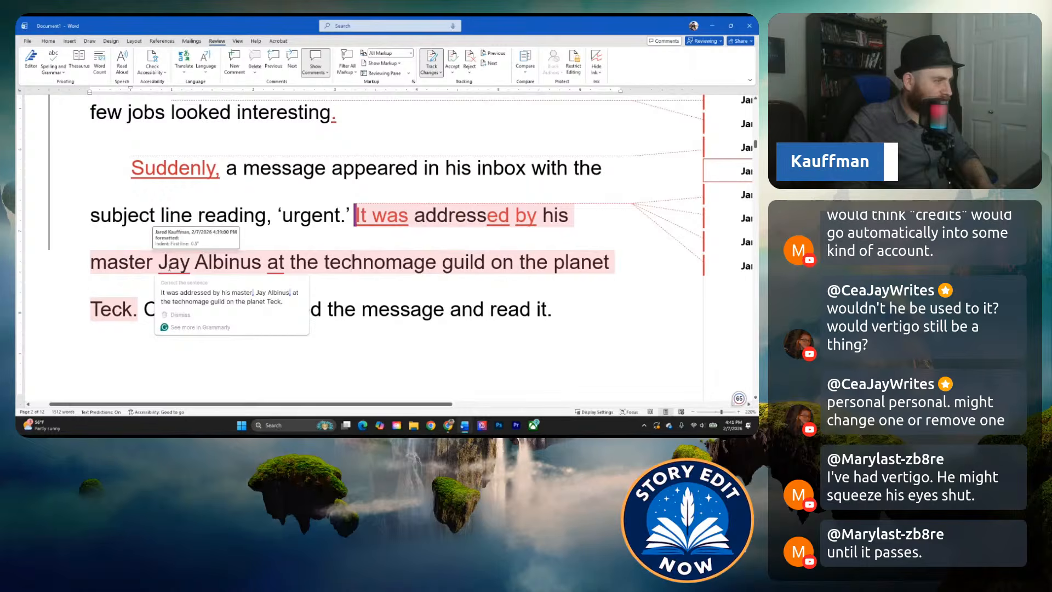
left_click(230, 297)
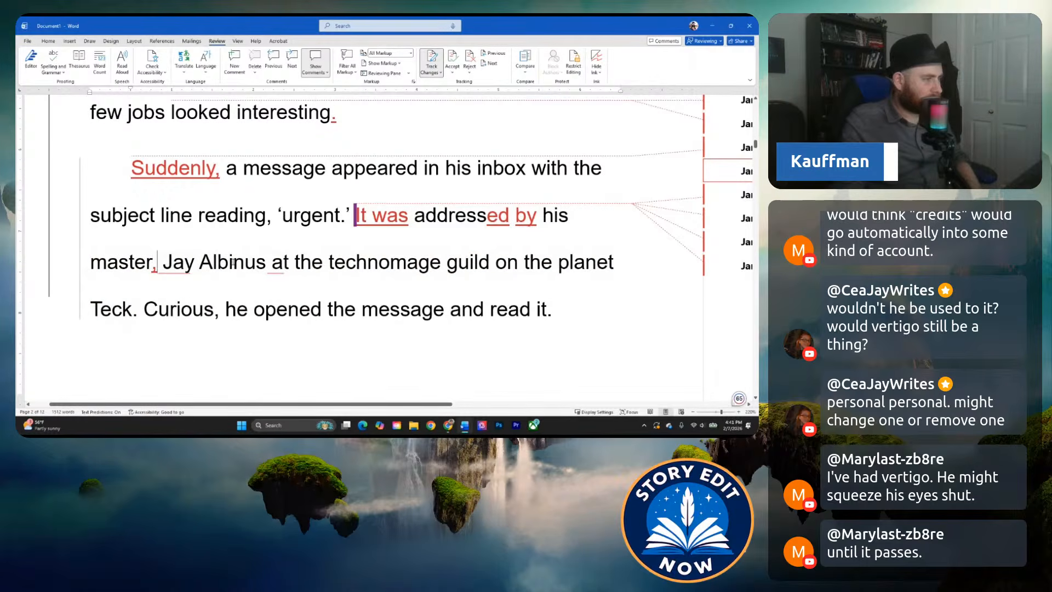
left_click(268, 263)
type(",")
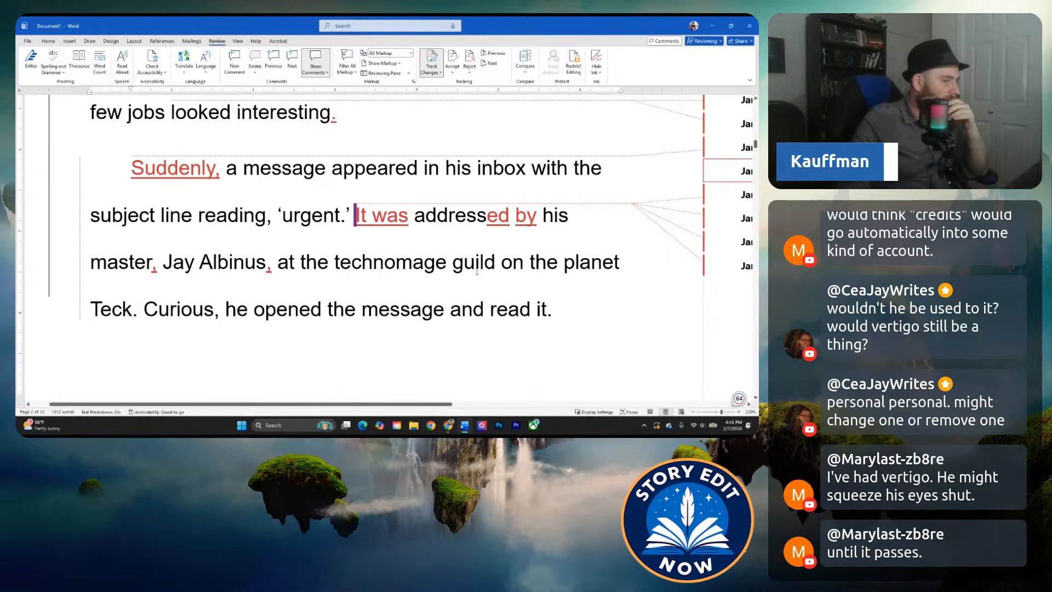
left_click(539, 283)
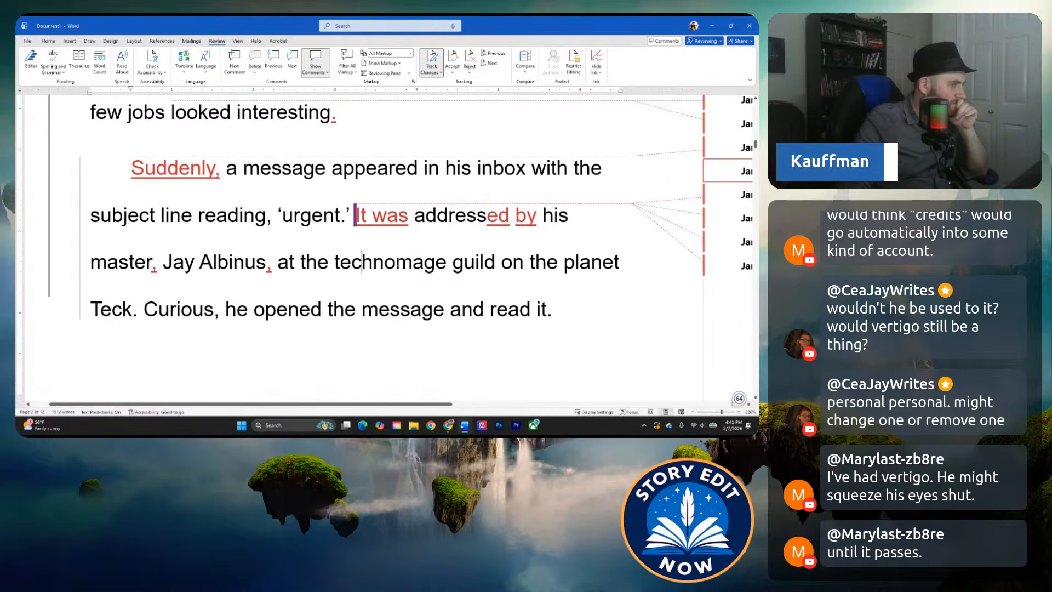
Replace "by" with "from" between "addressed" and "his master".
double_click(525, 215)
key("BackSpace")
type("from")
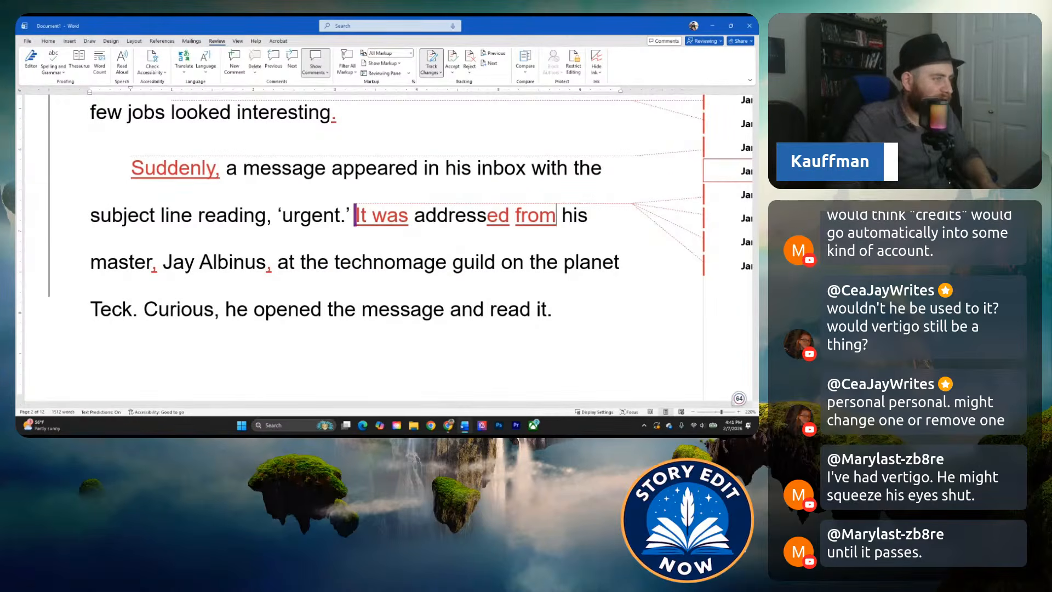
left_click(620, 244)
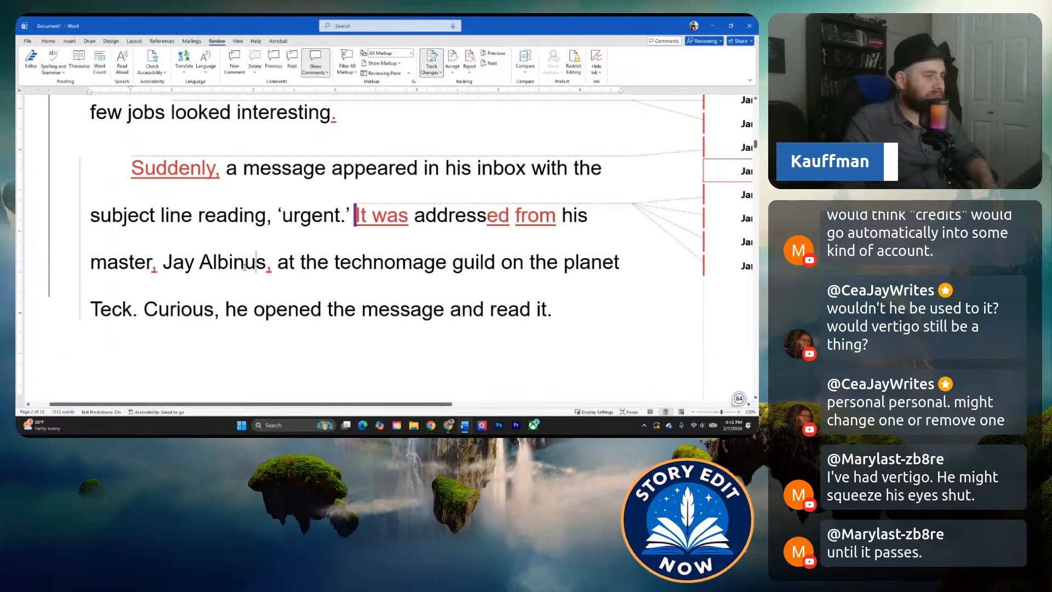
Replace "he" after "Curious," with the character name "Gerrard" in the last sentence of the paragraph.
scroll(245, 267, "down", 1)
scroll(247, 290, "up", 3)
scroll(249, 316, "up", 2)
scroll(227, 269, "down", 3)
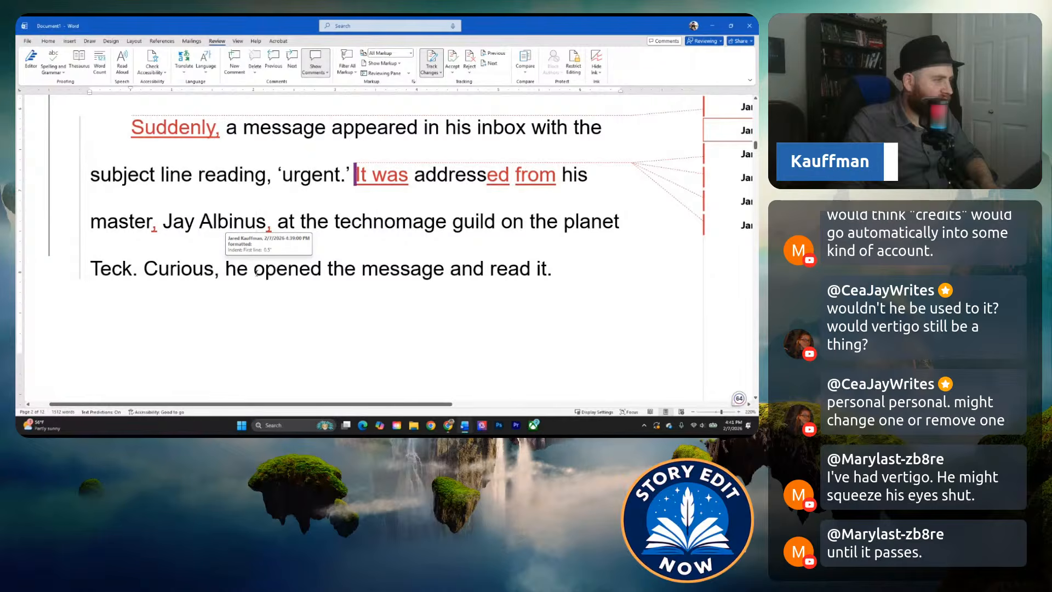
left_click_drag(226, 269, 248, 268)
type("Ge rrard")
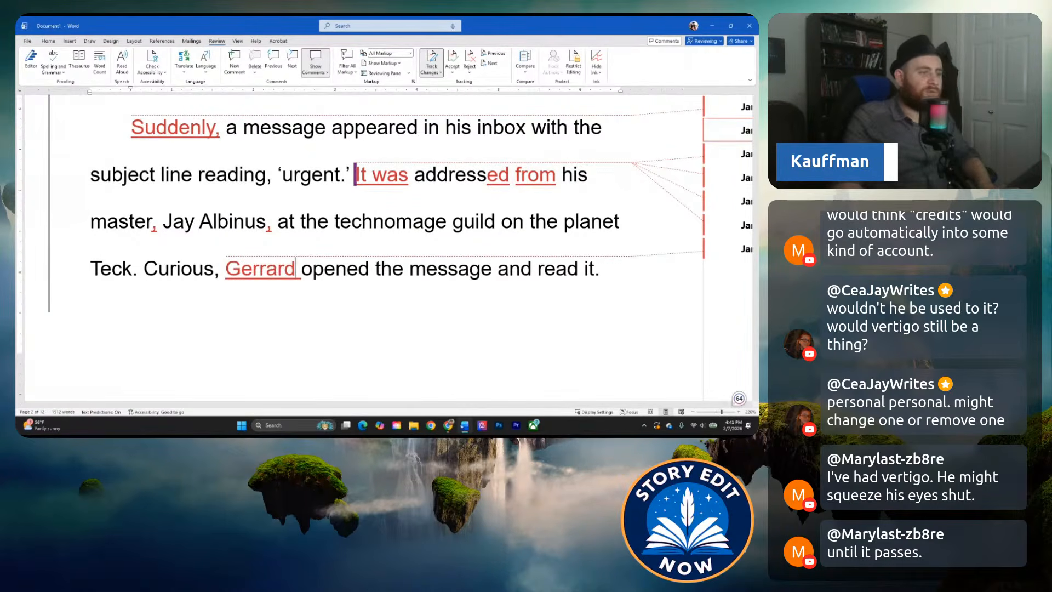
left_click(324, 269)
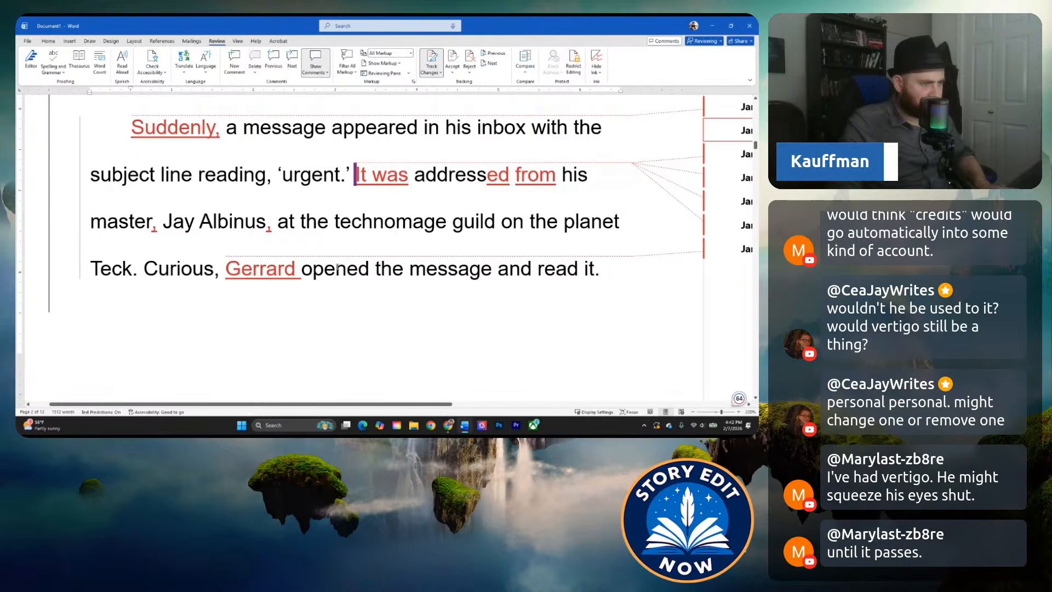
Start a comment on "Curious, Gerrard" reading "We could add interiority or an action to give us more insight".
scroll(163, 270, "down", 1)
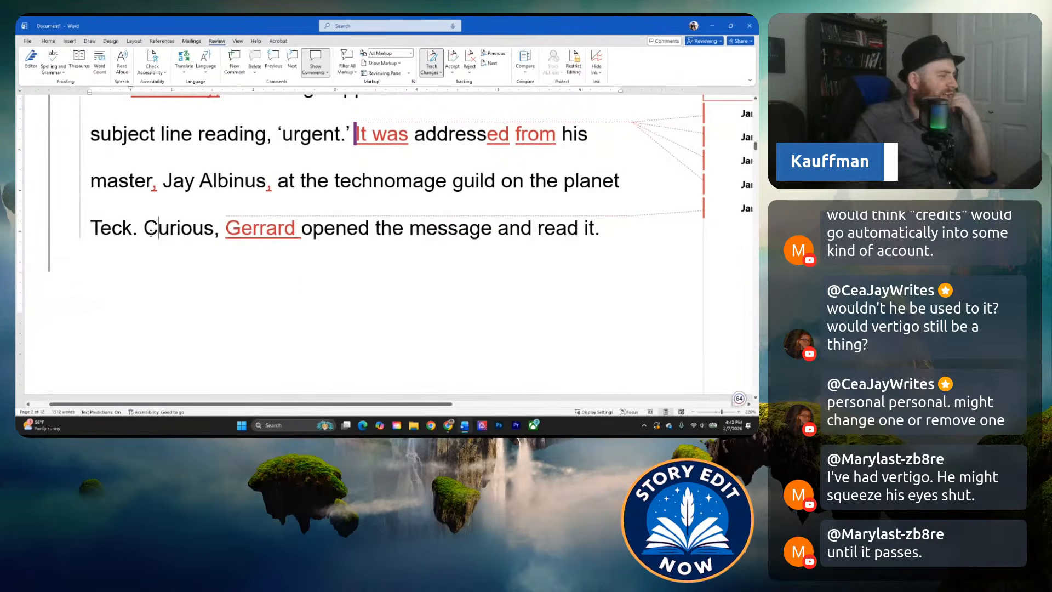
left_click(159, 228)
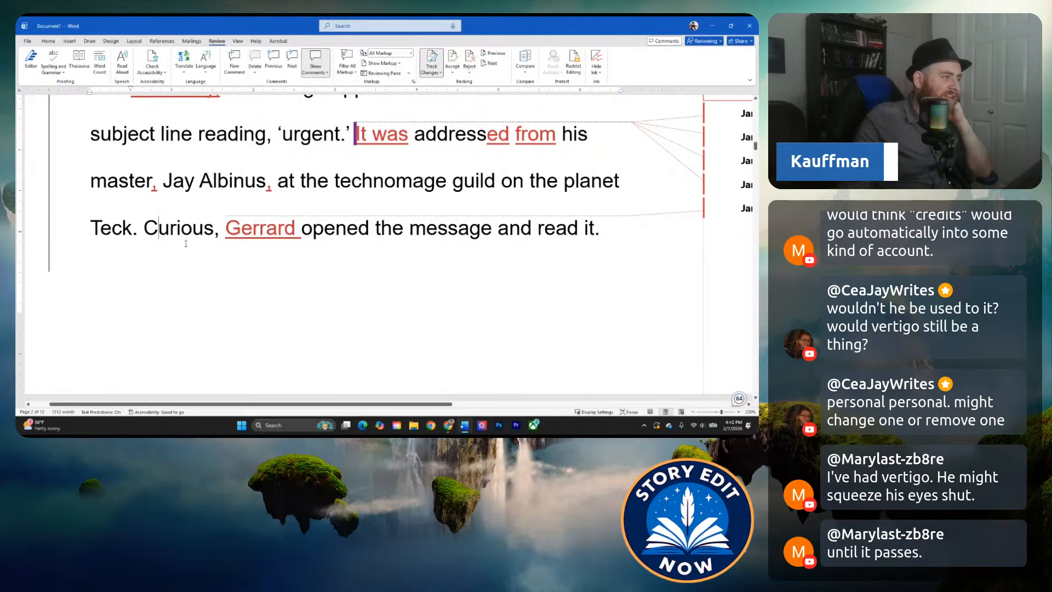
left_click(332, 229, "shift")
left_click_drag(332, 235, 300, 233)
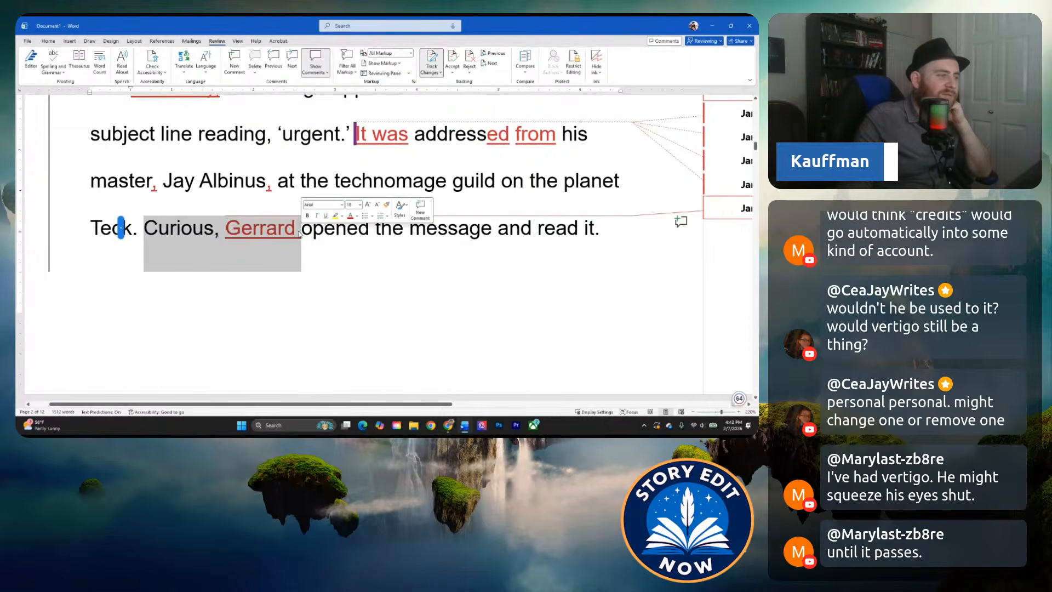
left_click(421, 214)
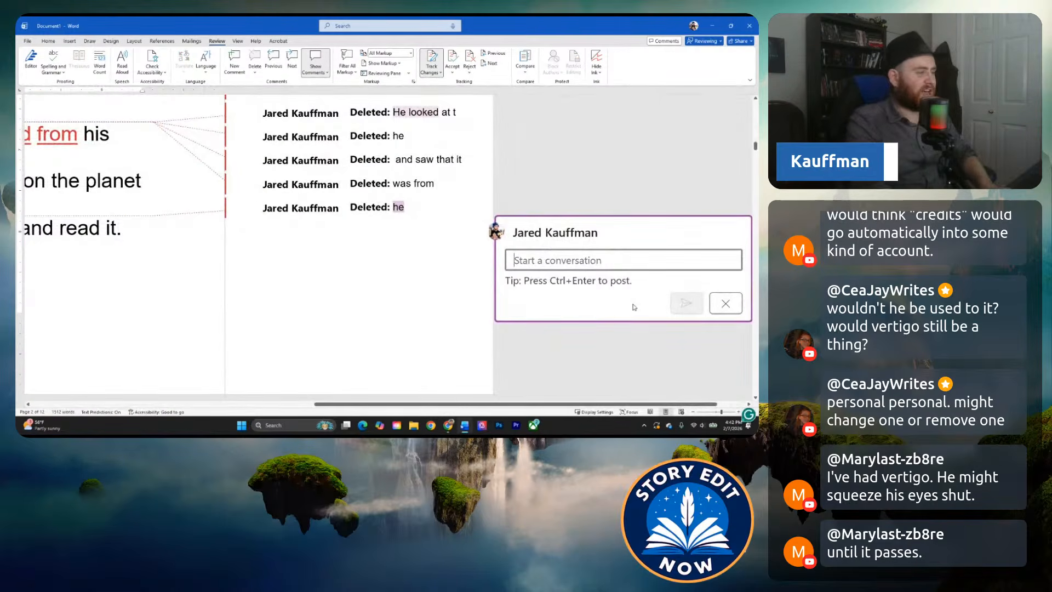
type("We could add interiority or an action to")
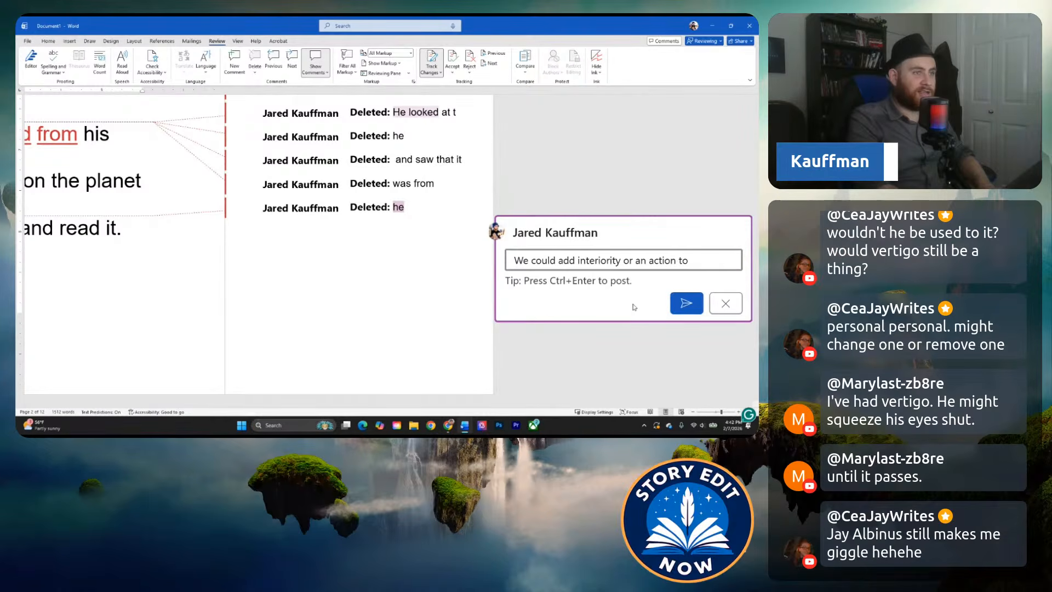
type("s more insight into our MC's dispotion an")
Finish the comment with "into our MC's disposition and help the reader better understand who he is." and post it.
key("BackSpace")
key("BackSpace")
key("BackSpace")
key("BackSpace")
type("sition and hel")
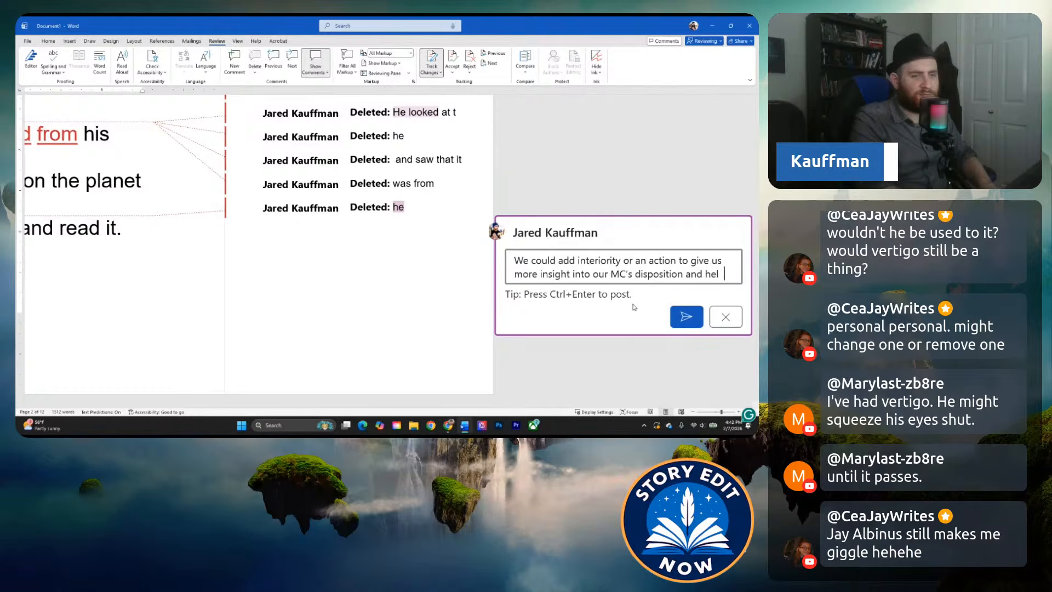
type("p the reader bett")
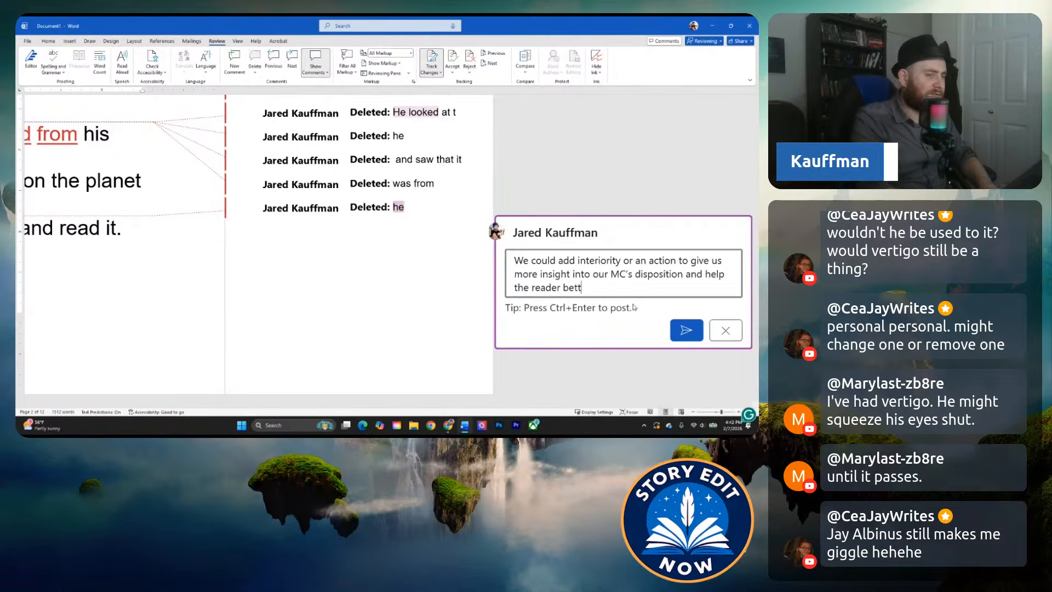
type(" wh")
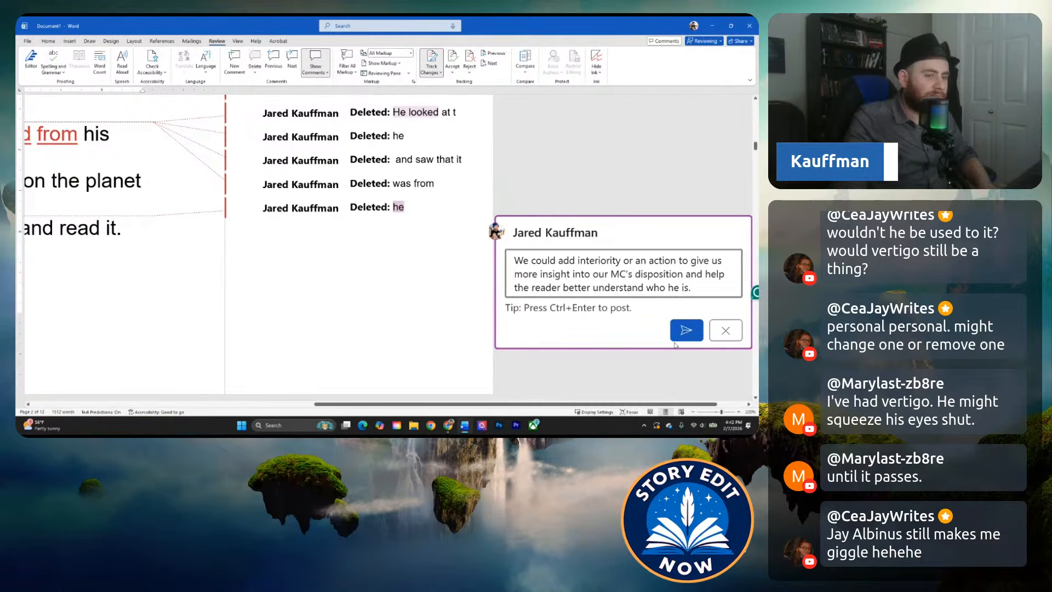
left_click(683, 332)
left_click_drag(434, 403, 168, 403)
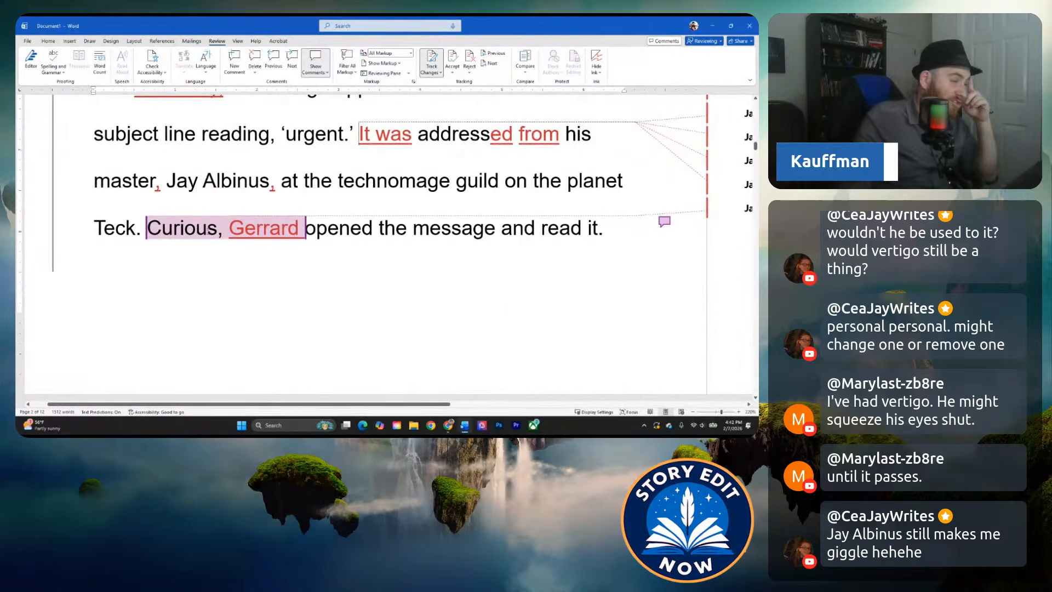
Reread the urgent message paragraph, examining the commented "Curious, Gerrard" phrase and the master's name.
left_click(207, 228)
left_click_drag(146, 228, 305, 228)
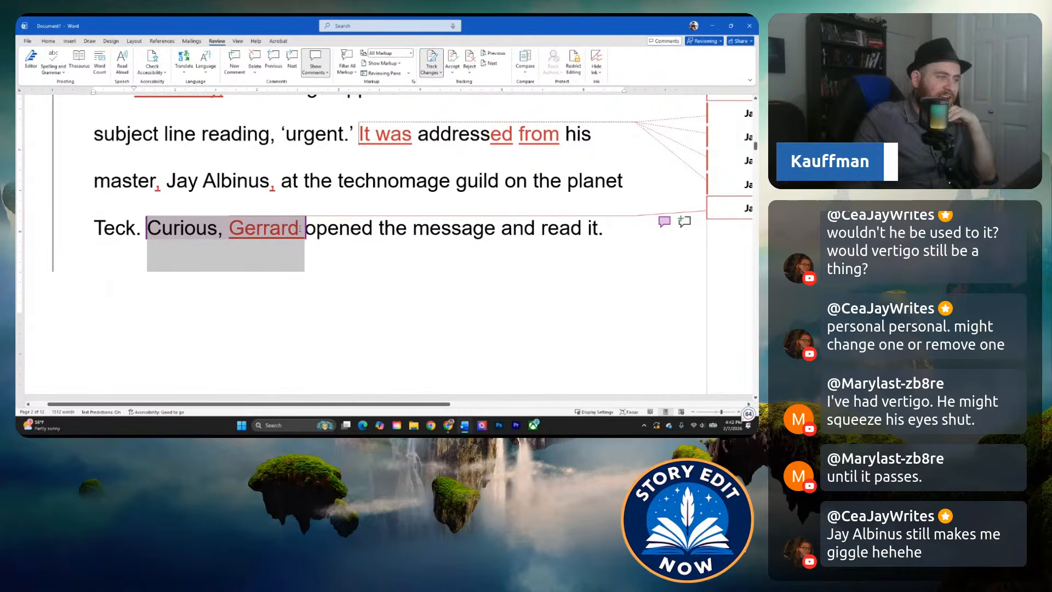
left_click(366, 232)
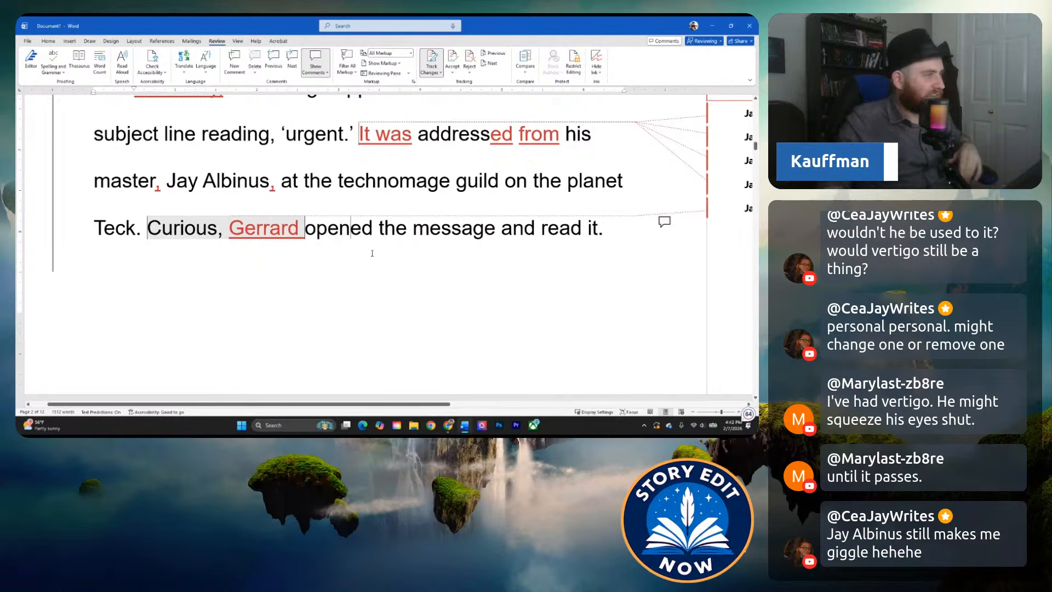
scroll(329, 235, "up", 2)
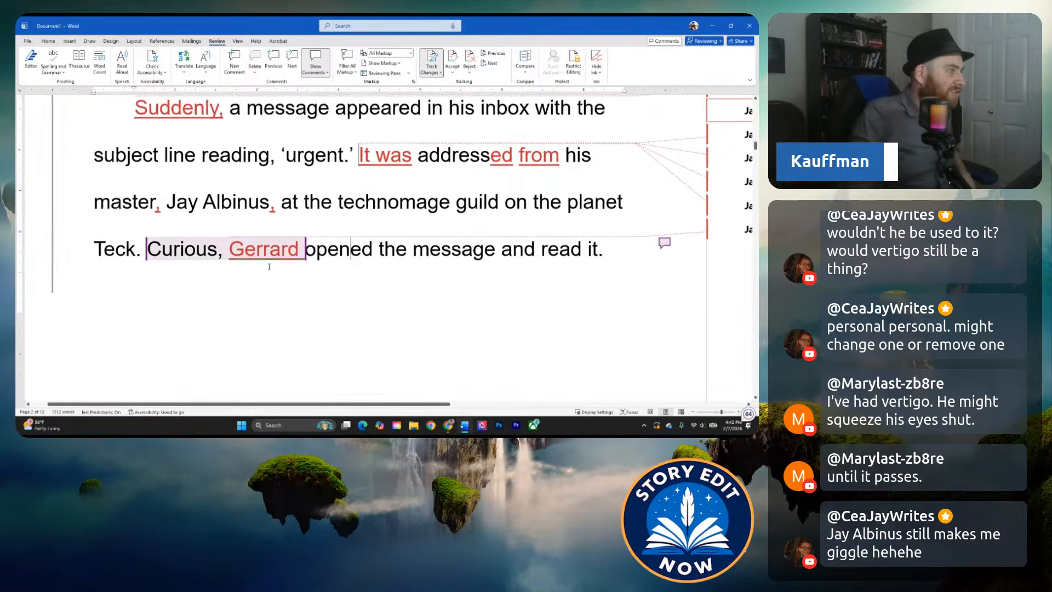
left_click(285, 215)
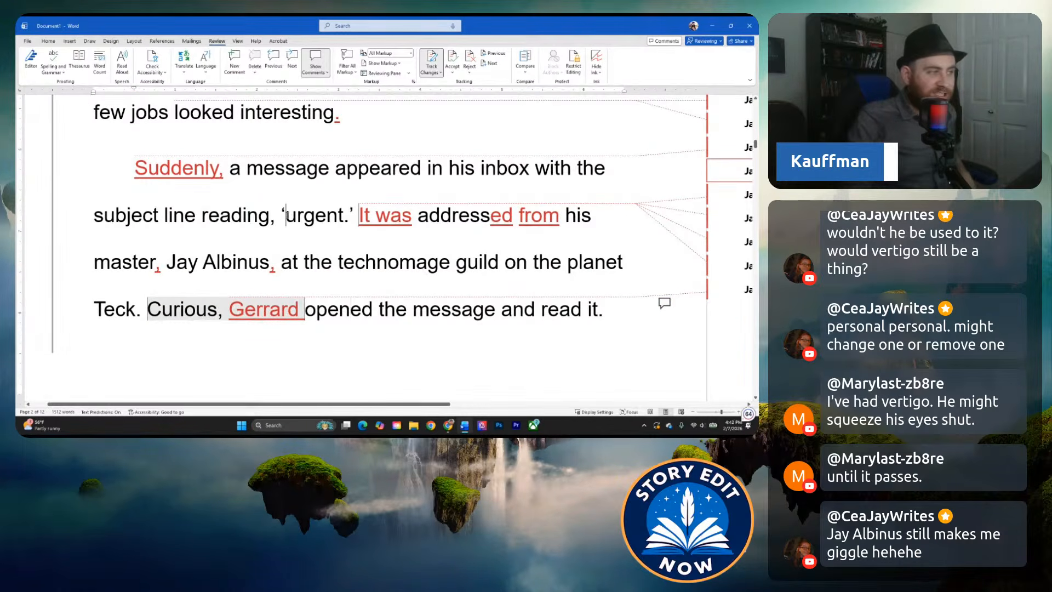
scroll(331, 281, "down", 1)
left_click(333, 250)
left_click(216, 222)
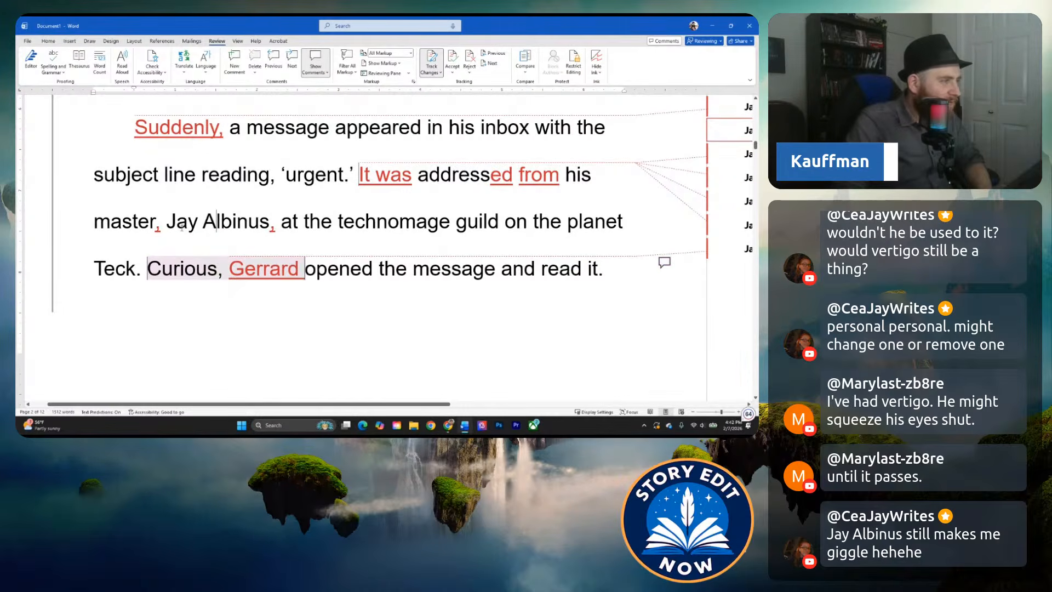
left_click_drag(170, 222, 266, 238)
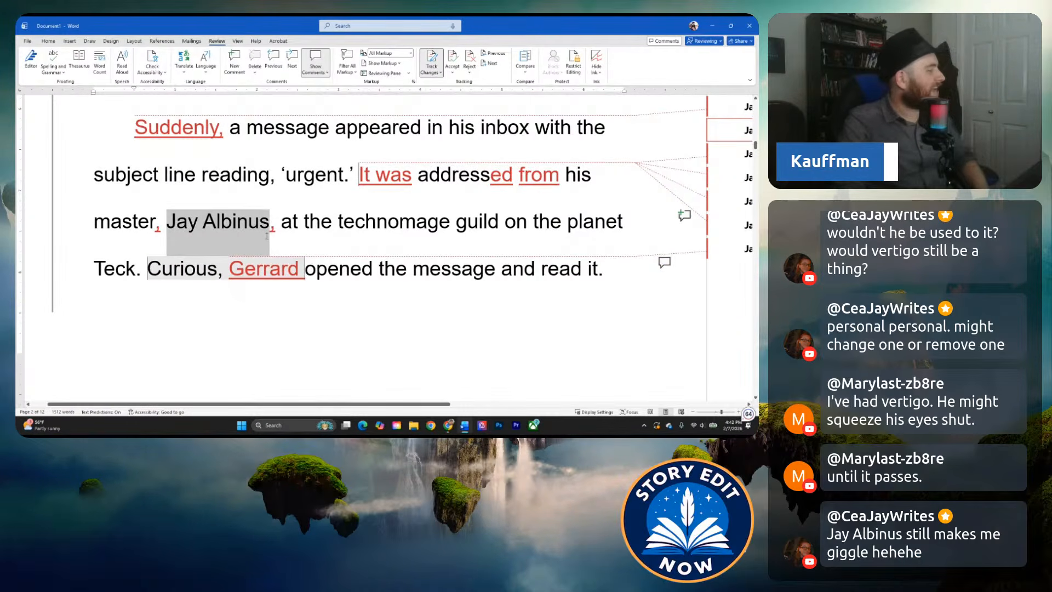
left_click(265, 223)
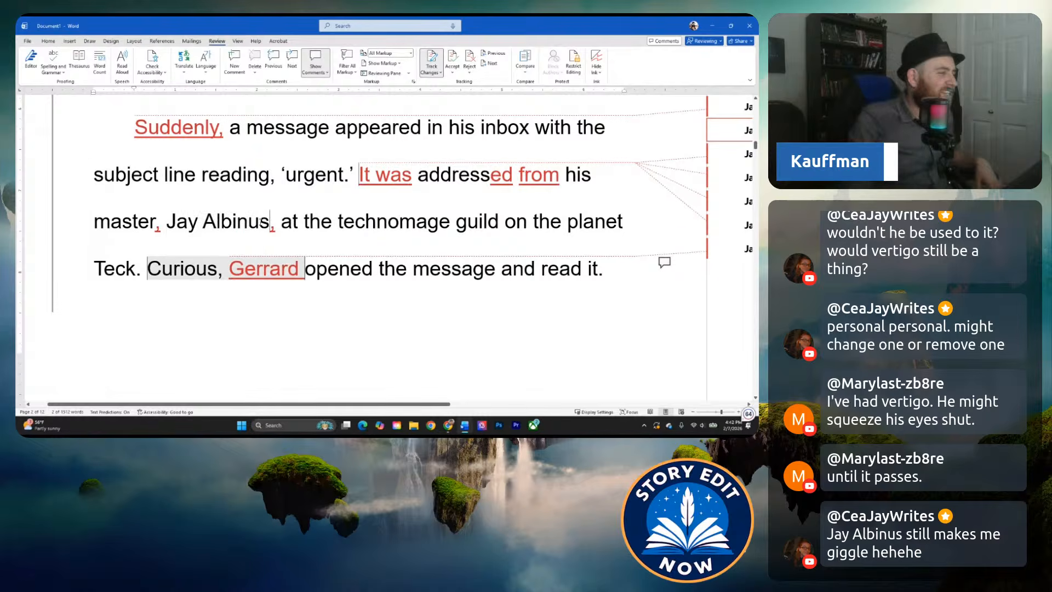
left_click_drag(169, 225, 266, 241)
left_click(176, 248)
left_click_drag(167, 225, 268, 237)
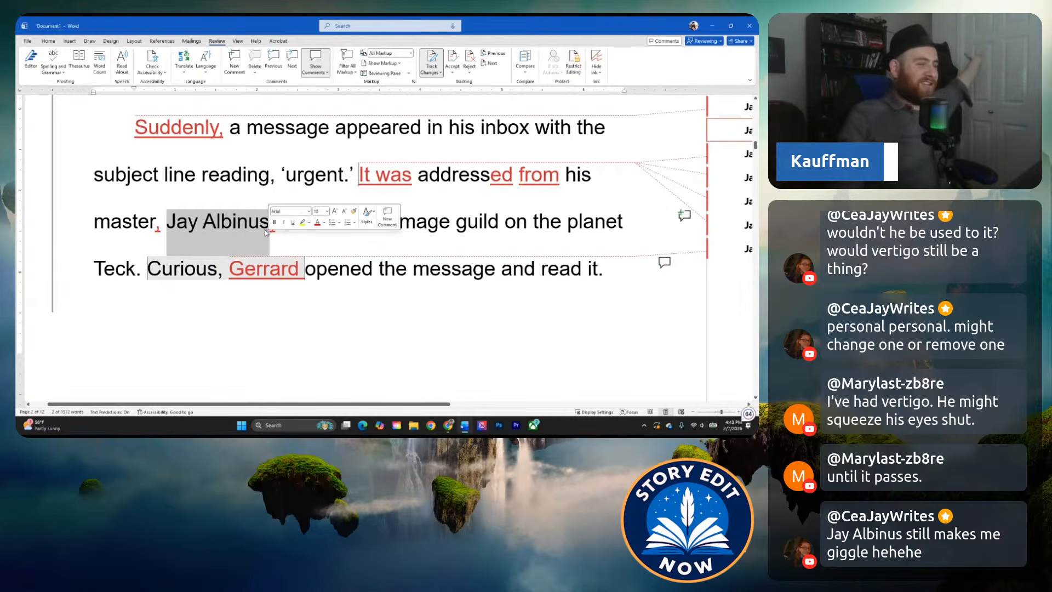
left_click(247, 229)
left_click(376, 282)
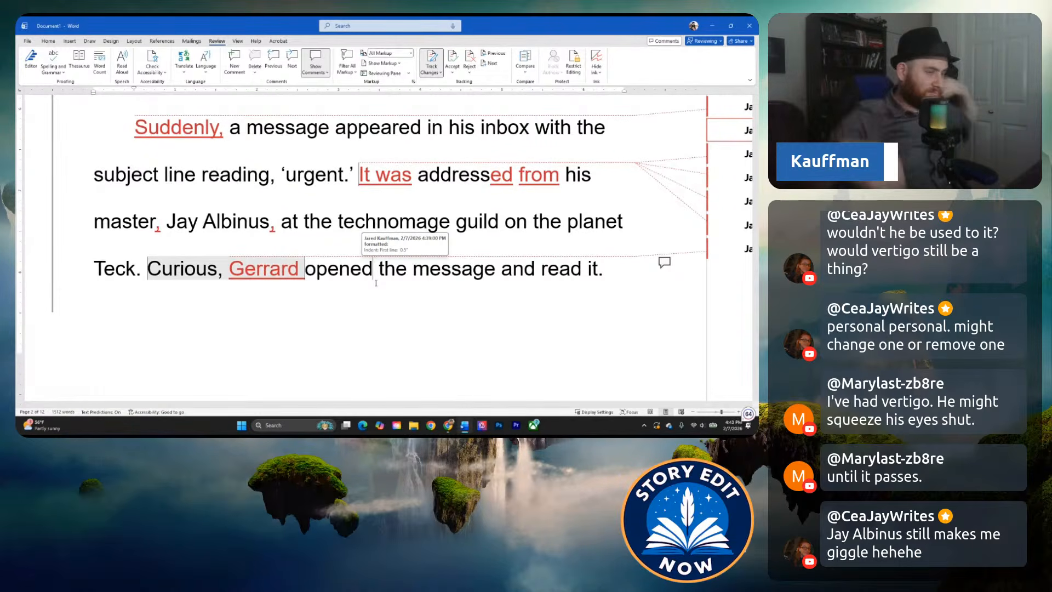
Shorten the quoted message on the next page by replacing "Gerrard, you must return home" with "Return home".
scroll(374, 283, "down", 5)
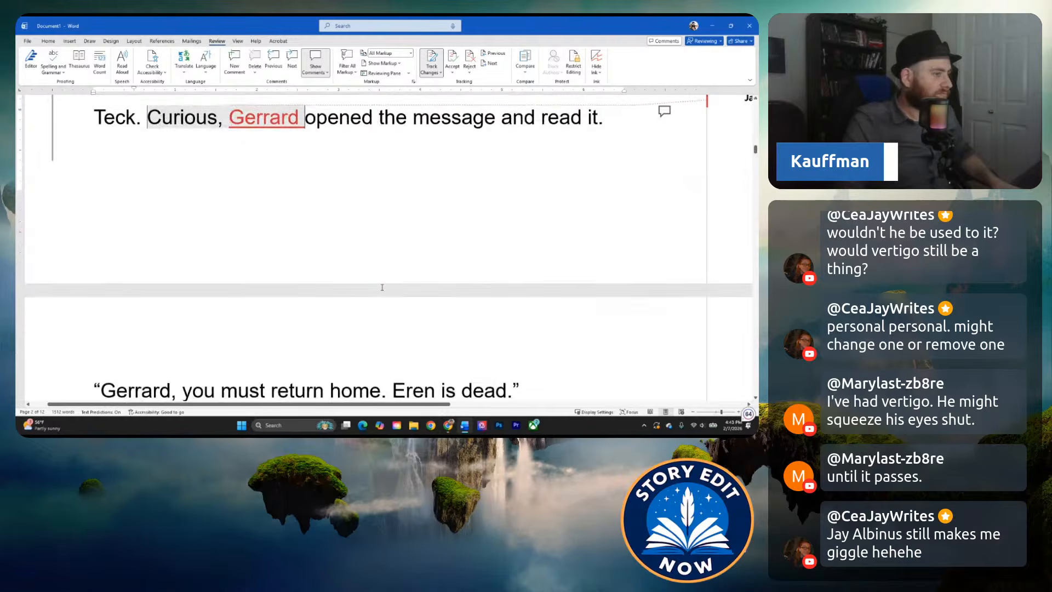
left_click(331, 261)
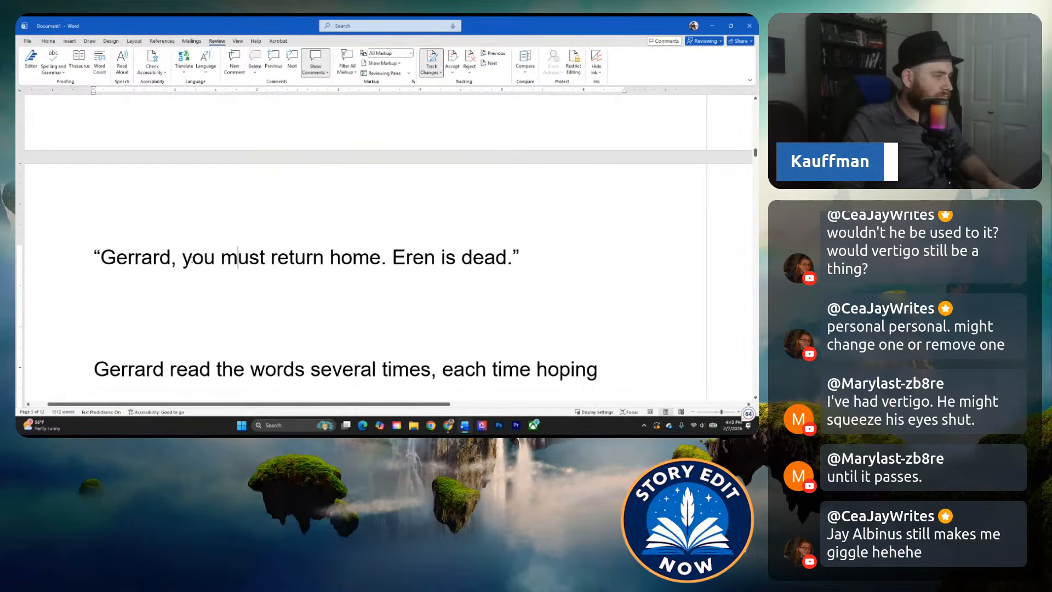
scroll(186, 264, "down", 1)
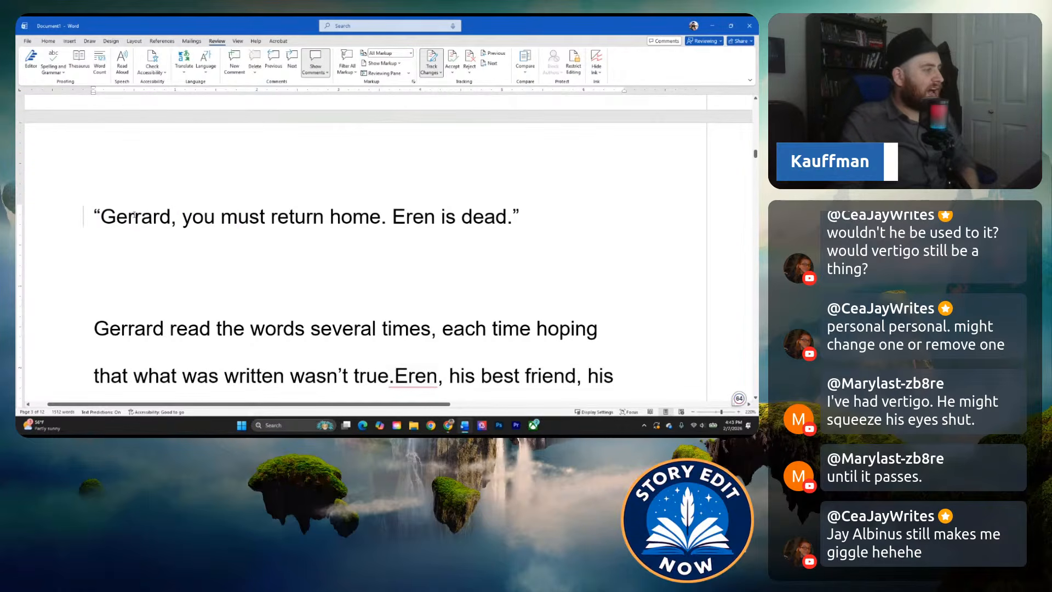
scroll(410, 280, "down", 1)
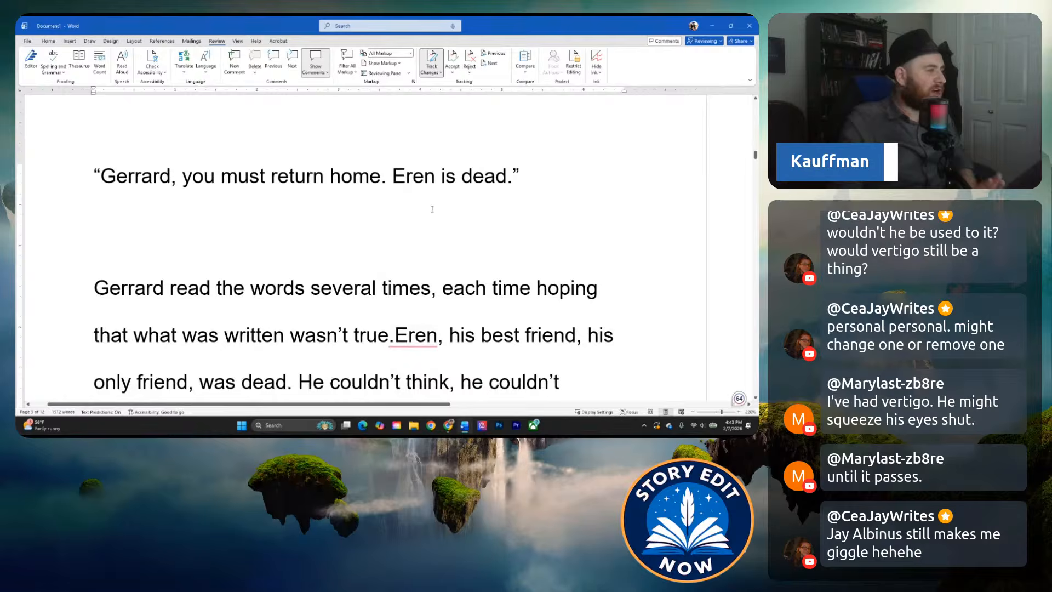
scroll(410, 281, "up", 4)
scroll(410, 281, "up", 3)
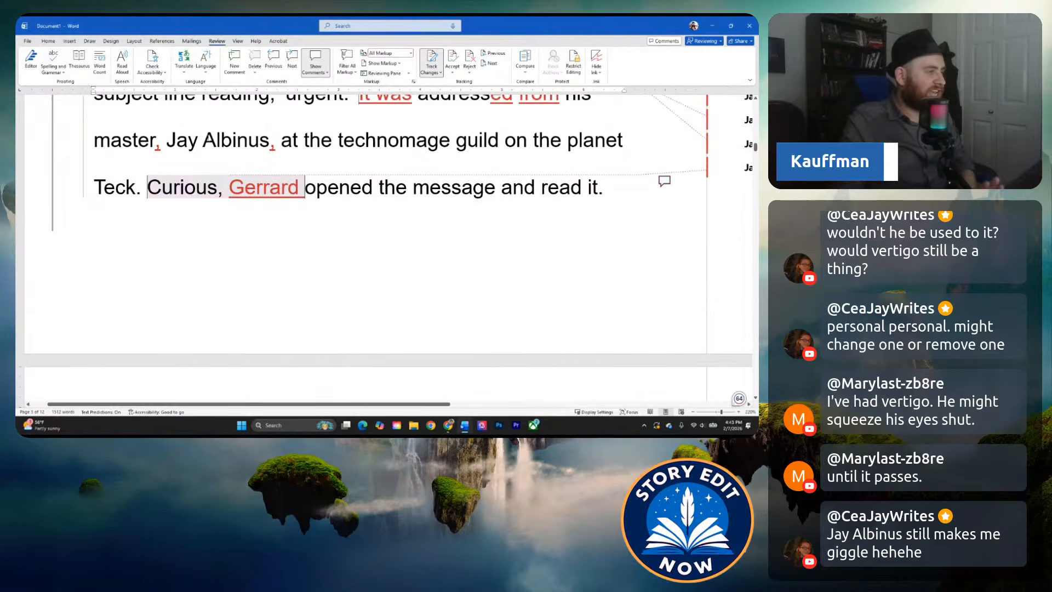
scroll(327, 183, "down", 7)
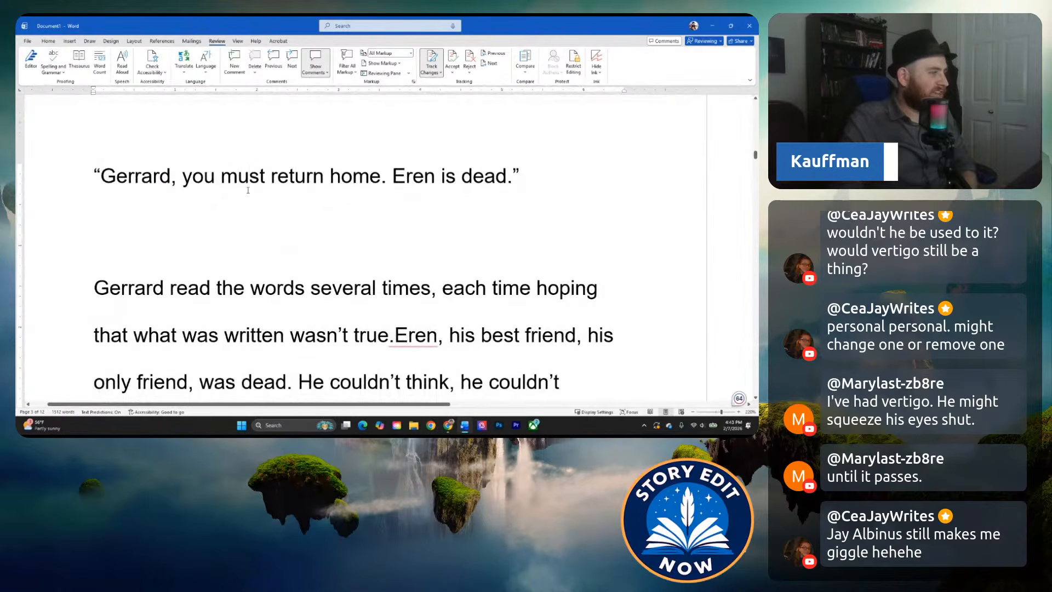
left_click_drag(101, 176, 278, 177)
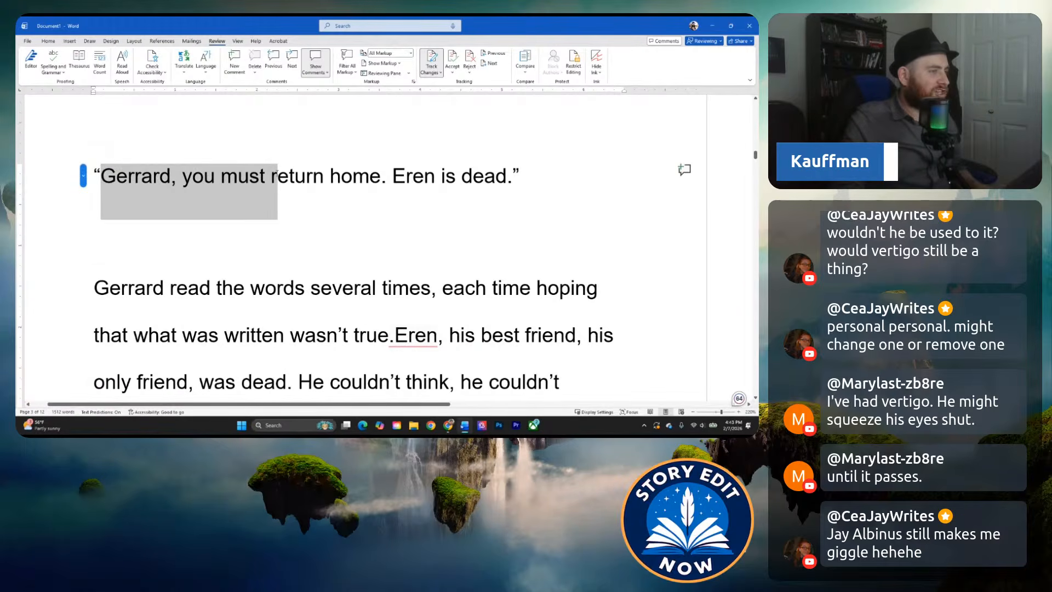
type("R")
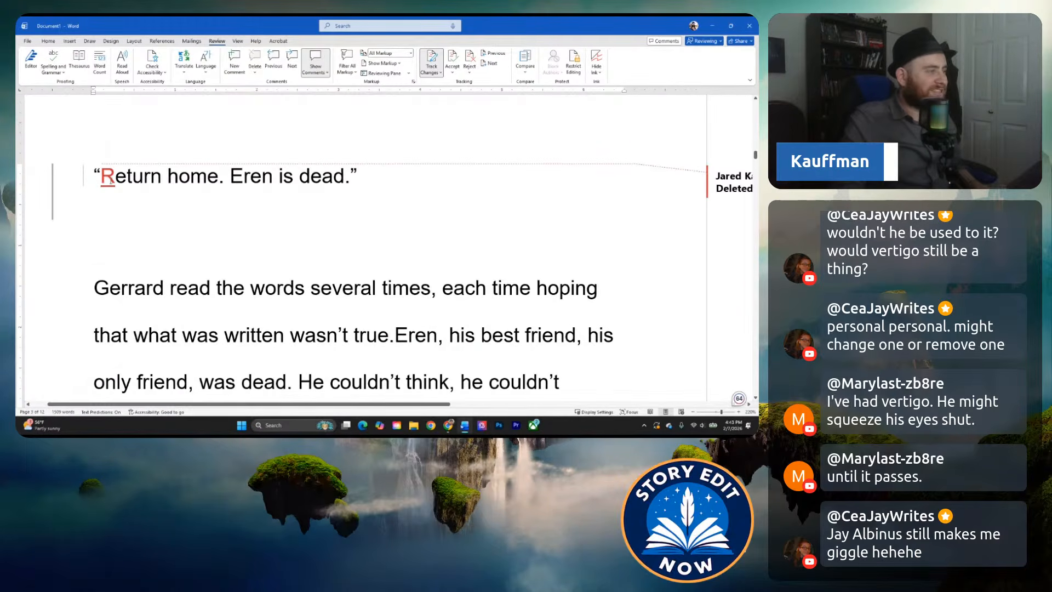
Start a comment on the "Return home. Eren is dead." line reading "Without knowing anything about Jay's character yet".
left_click_drag(101, 176, 301, 184)
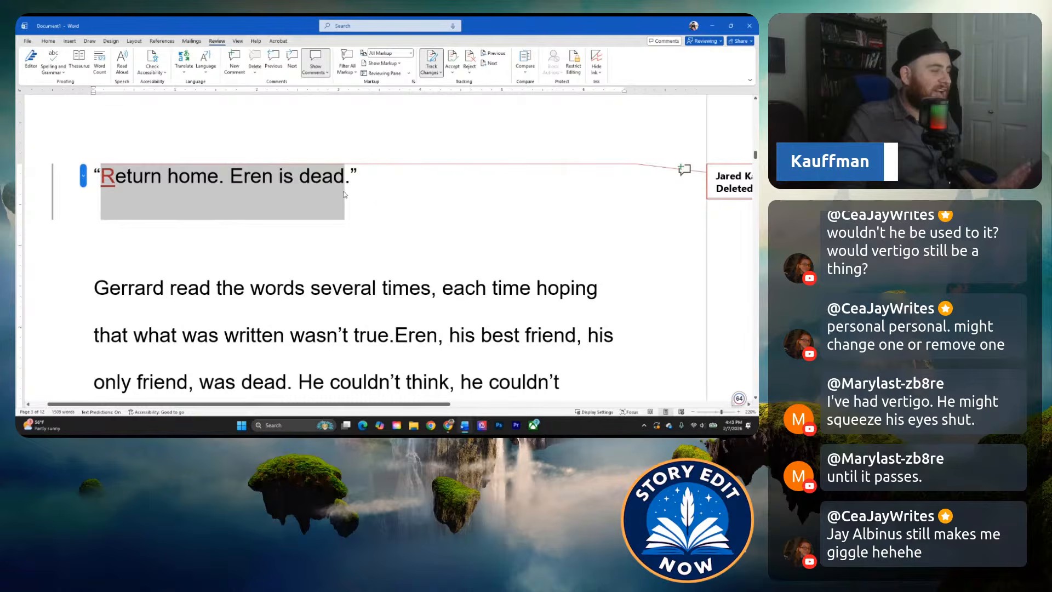
left_click(351, 213)
scroll(352, 216, "up", 4)
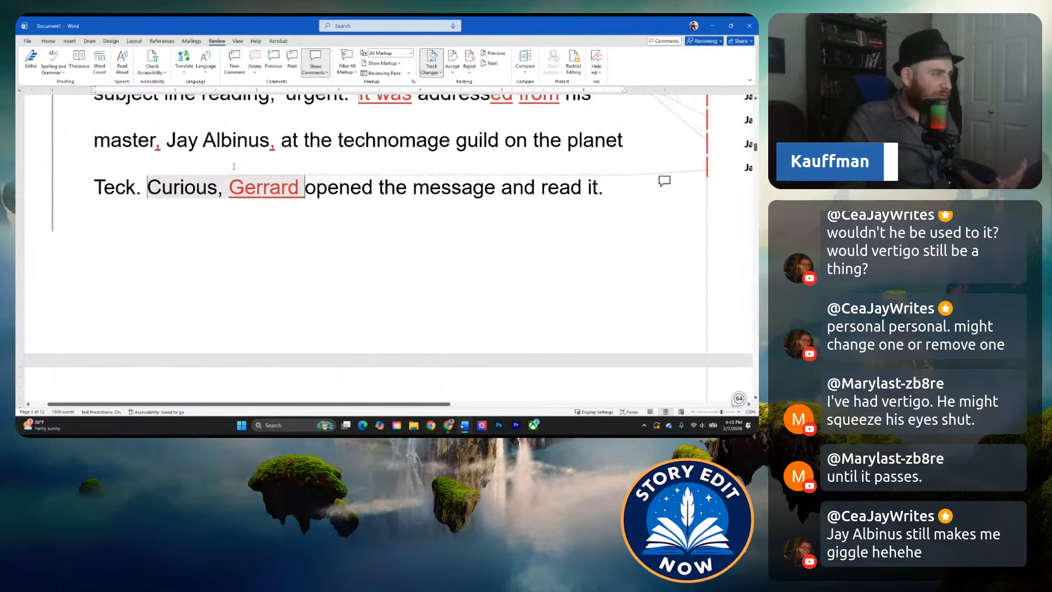
scroll(211, 170, "down", 4)
left_click(42, 189)
right_click(188, 185)
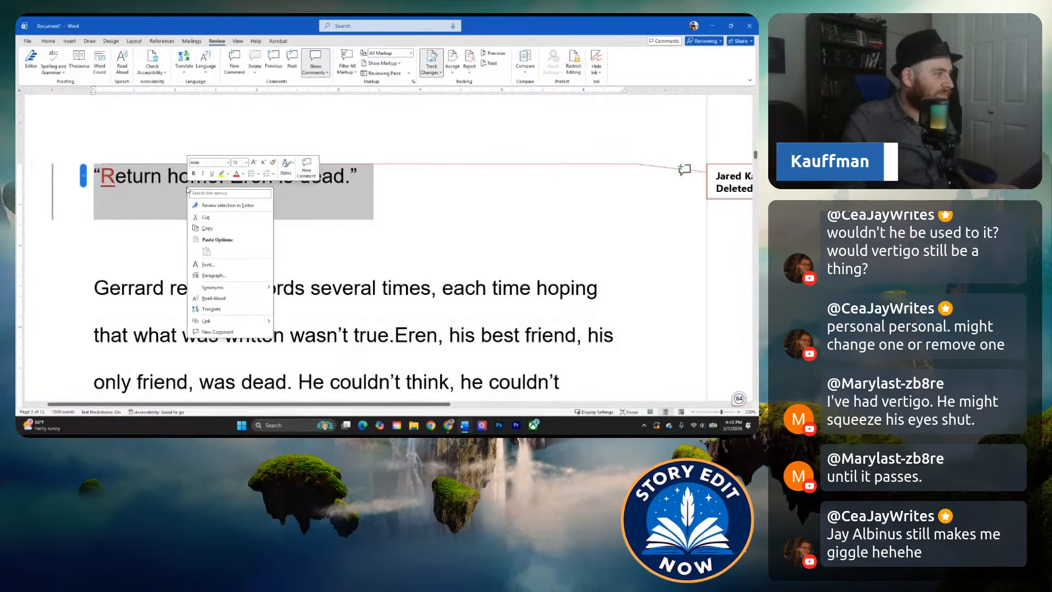
left_click(309, 166)
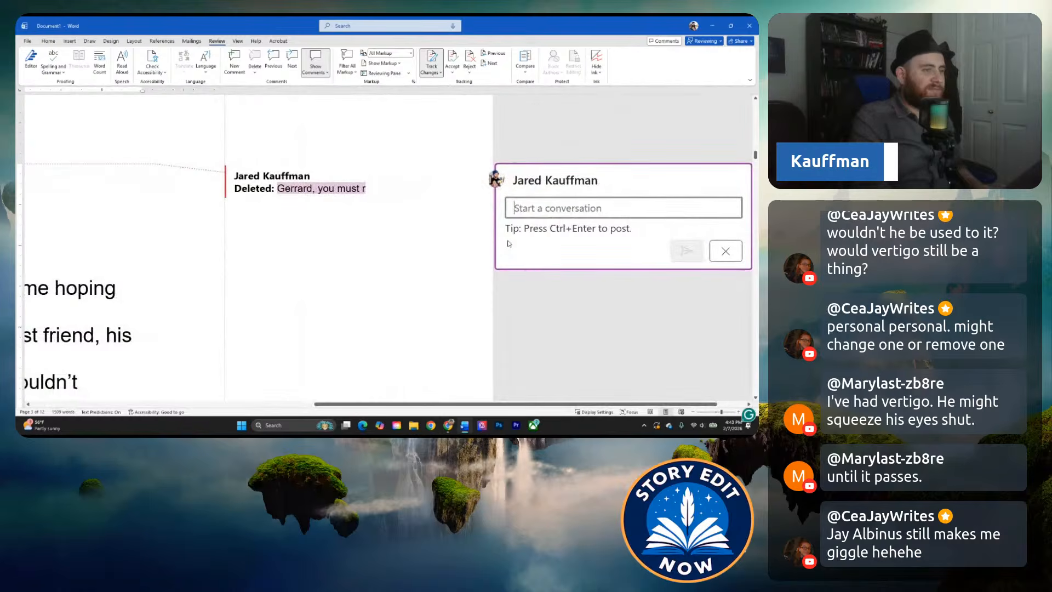
type("Without knowing")
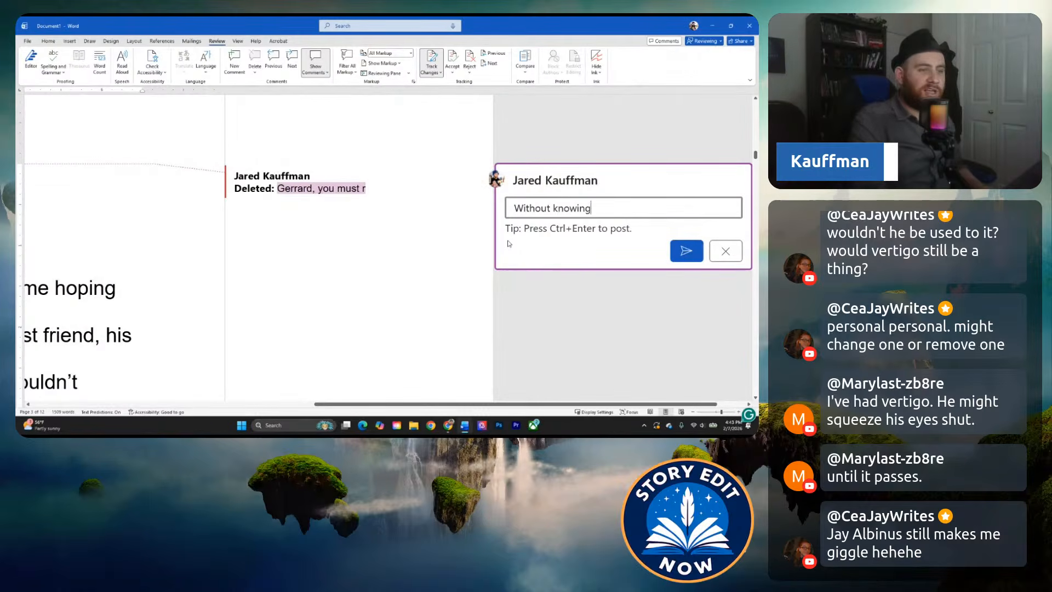
type(" anything about ")
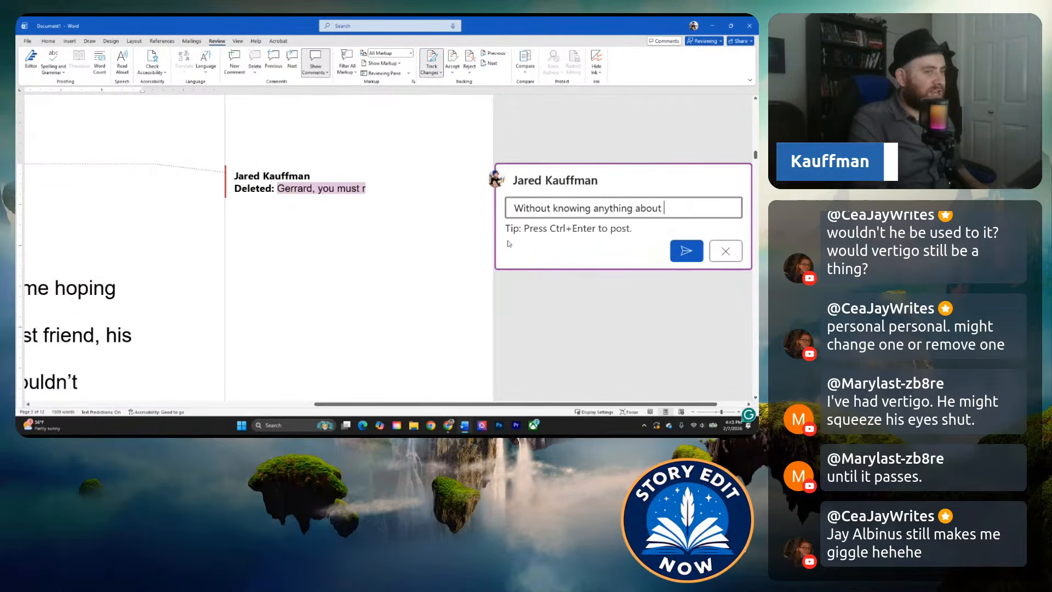
type("Jay's character yet")
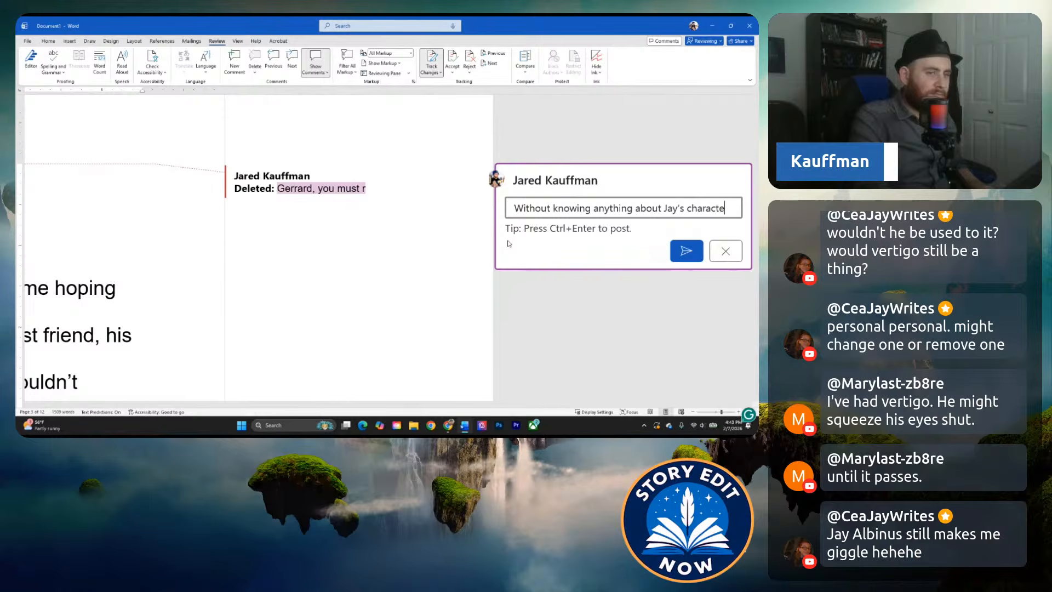
type(", a direct me")
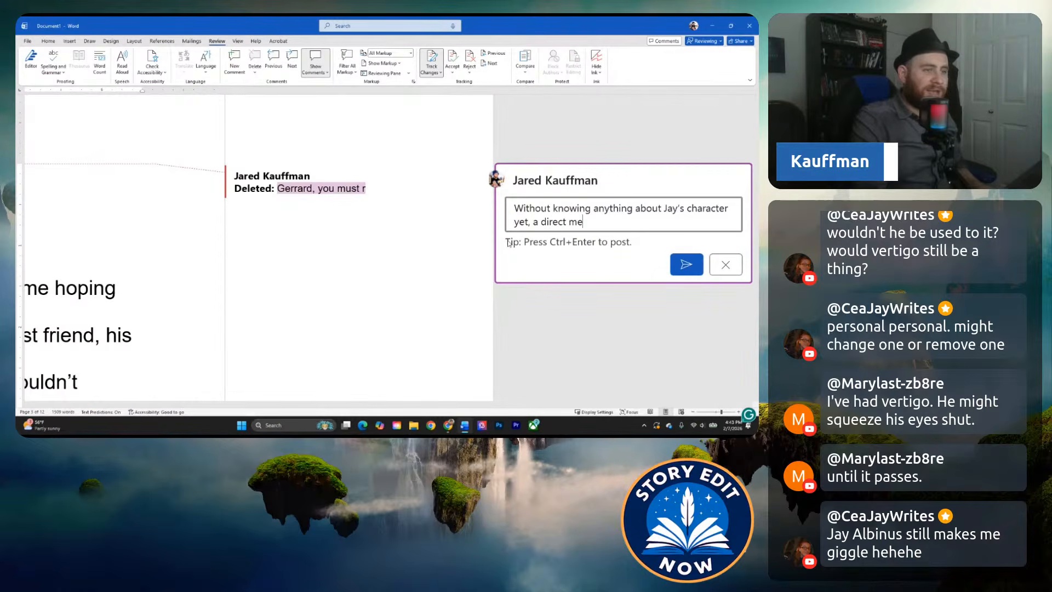
type("ssage with less words ")
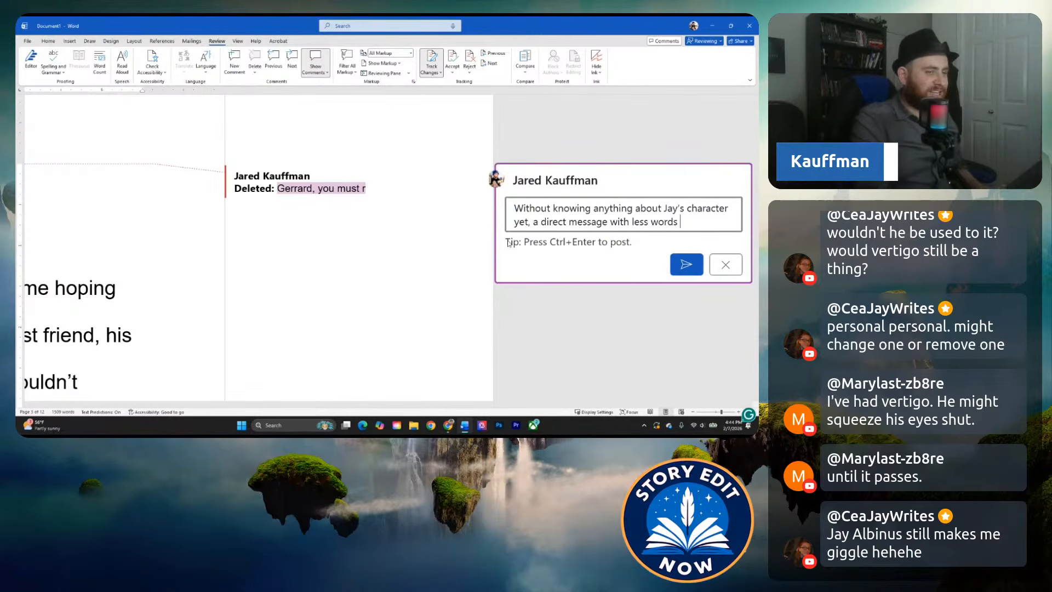
type("build")
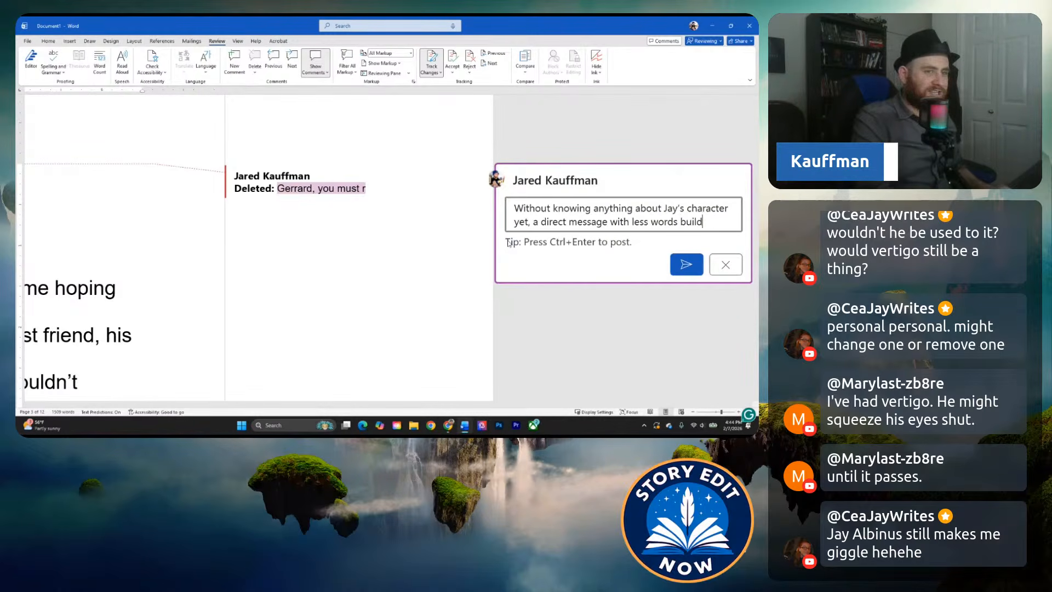
type("s tension a little stronger.")
Finish the comment with ", a direct message with less words builds tension a little stronger." and post it.
key("ctrl+Return")
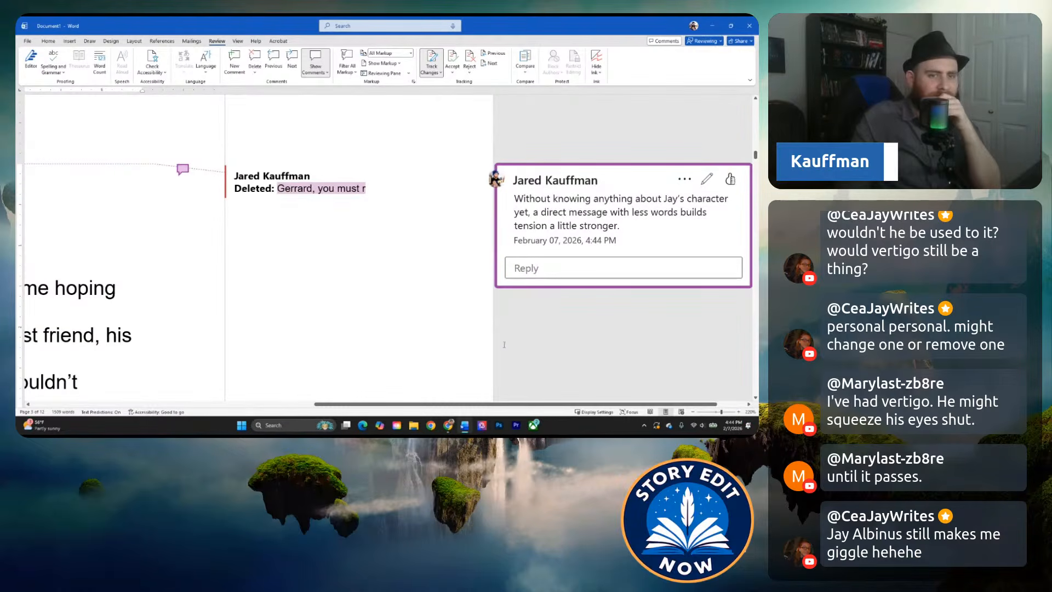
left_click_drag(504, 404, 226, 403)
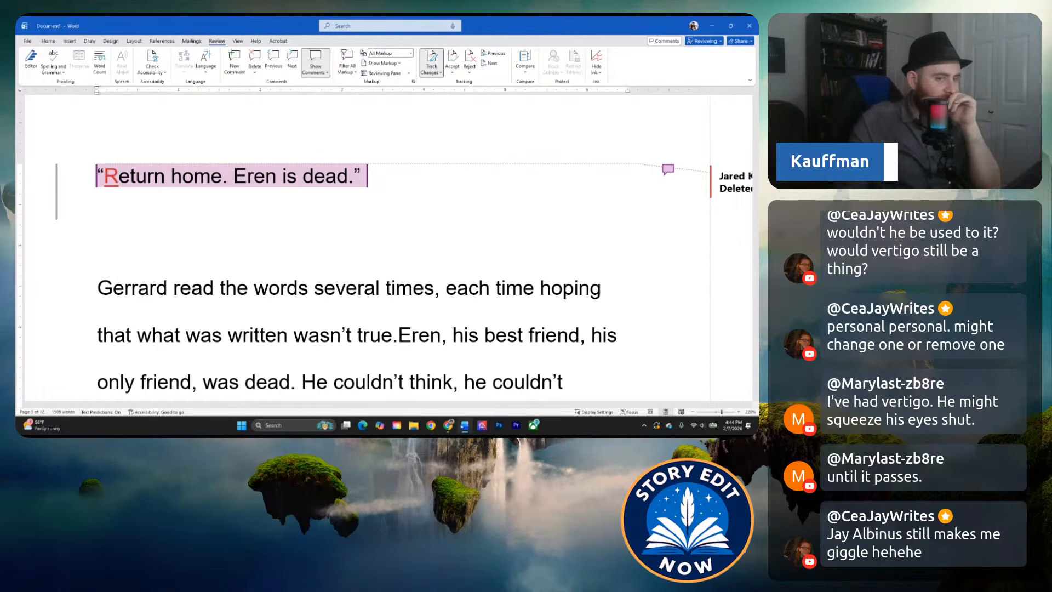
Insert the missing space before "Eren" in "wasn't true.Eren" in the paragraph below the quoted message, using the Grammarly suggestion.
scroll(358, 271, "up", 3)
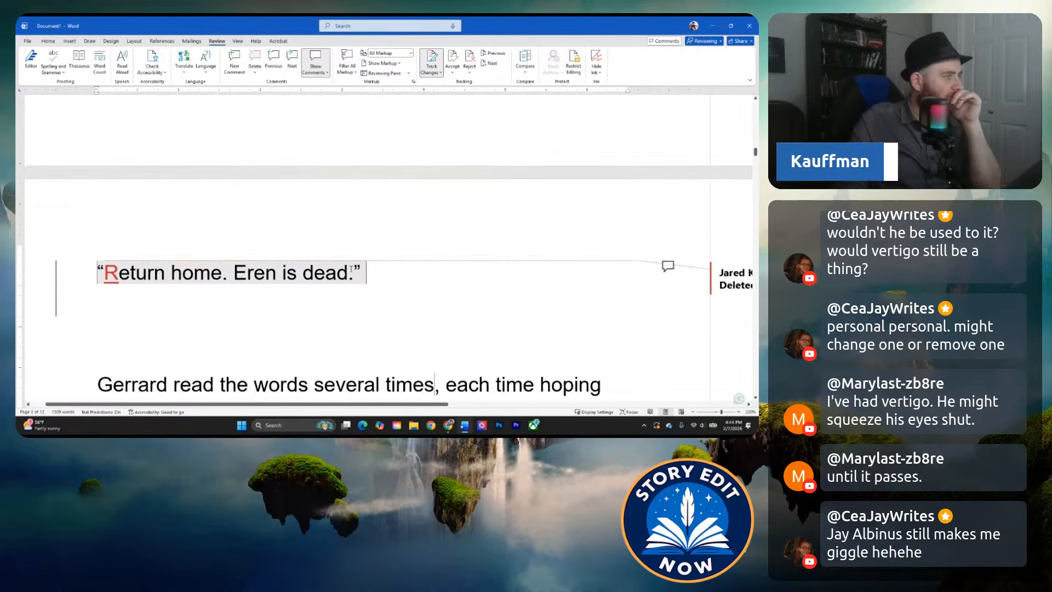
scroll(357, 270, "up", 3)
left_click(337, 192)
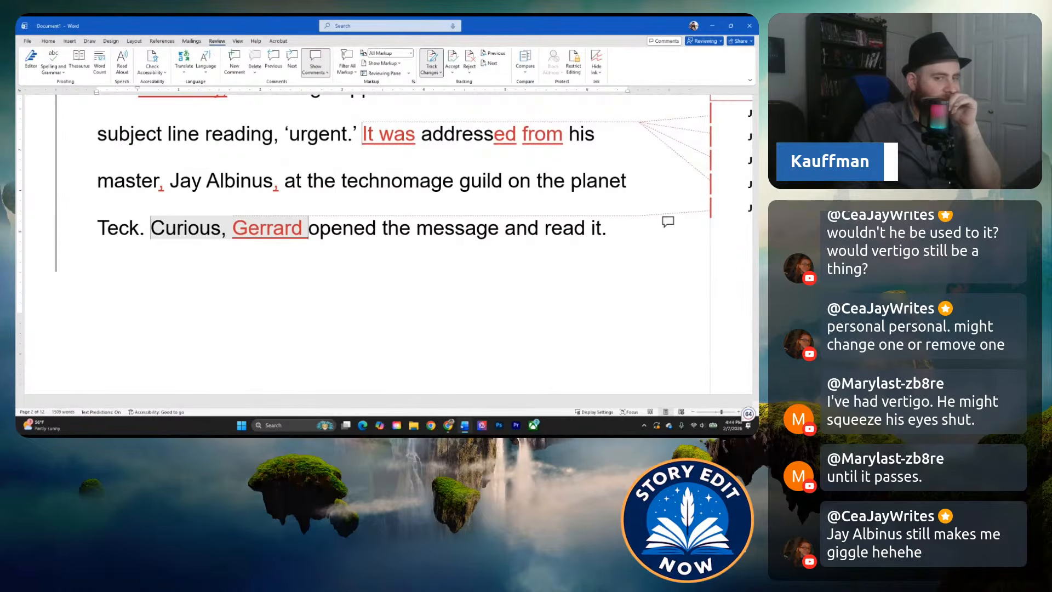
left_click(312, 194)
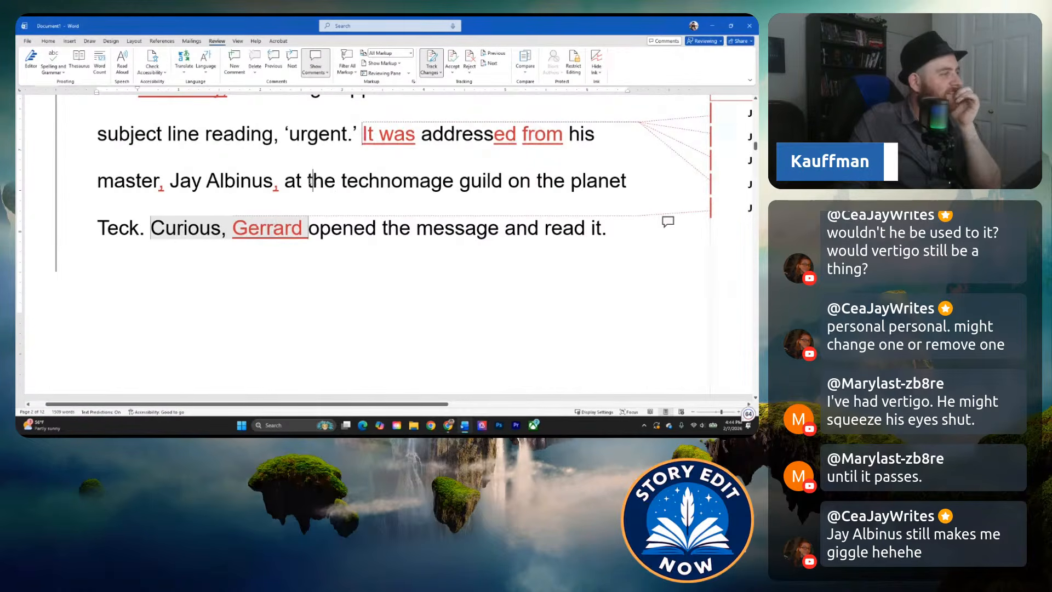
scroll(312, 193, "down", 8)
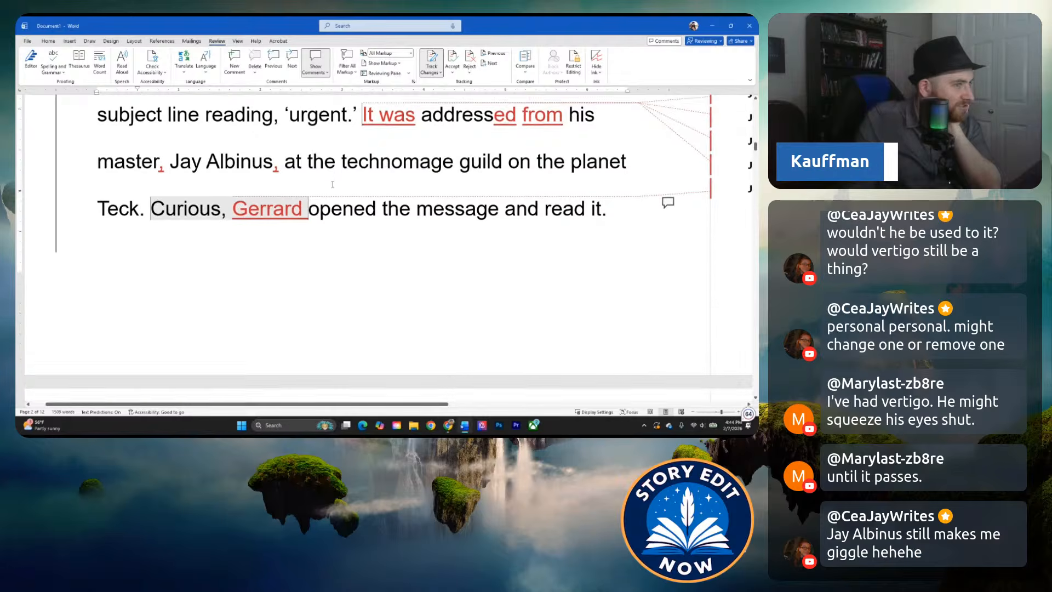
left_click(281, 208)
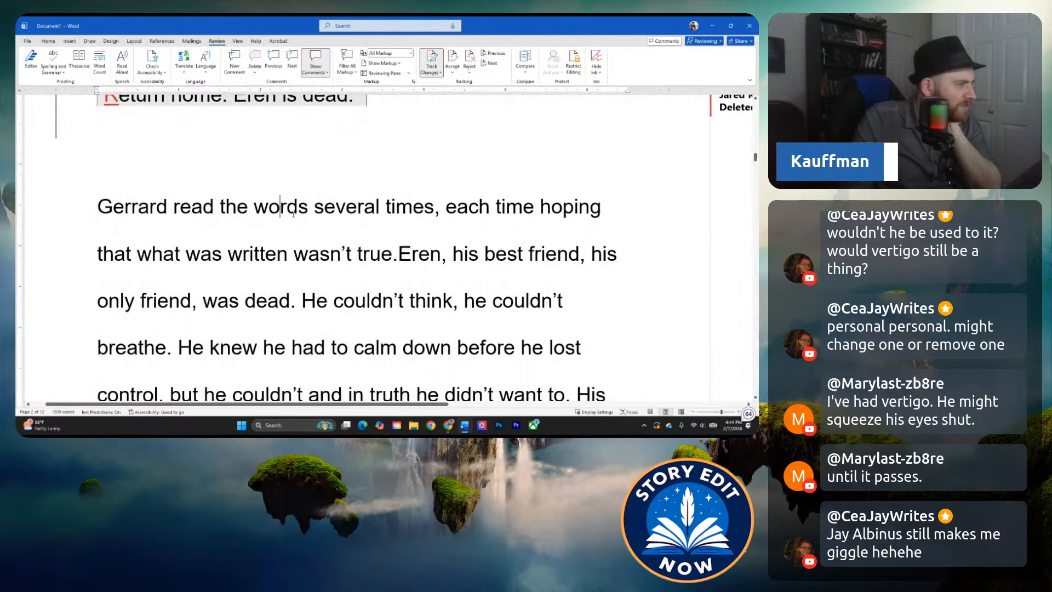
scroll(352, 219, "down", 1)
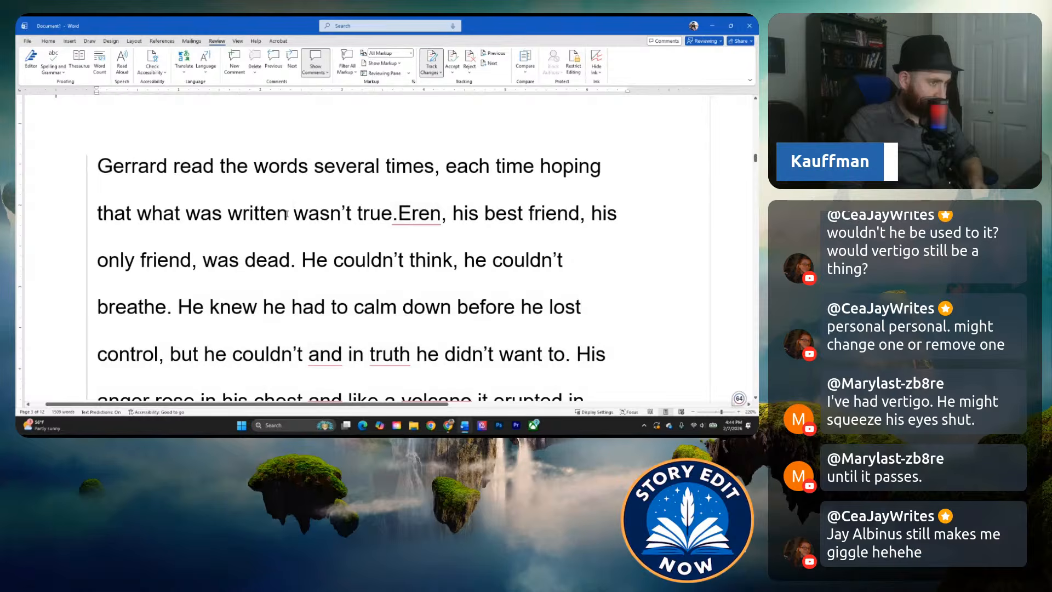
right_click(398, 215)
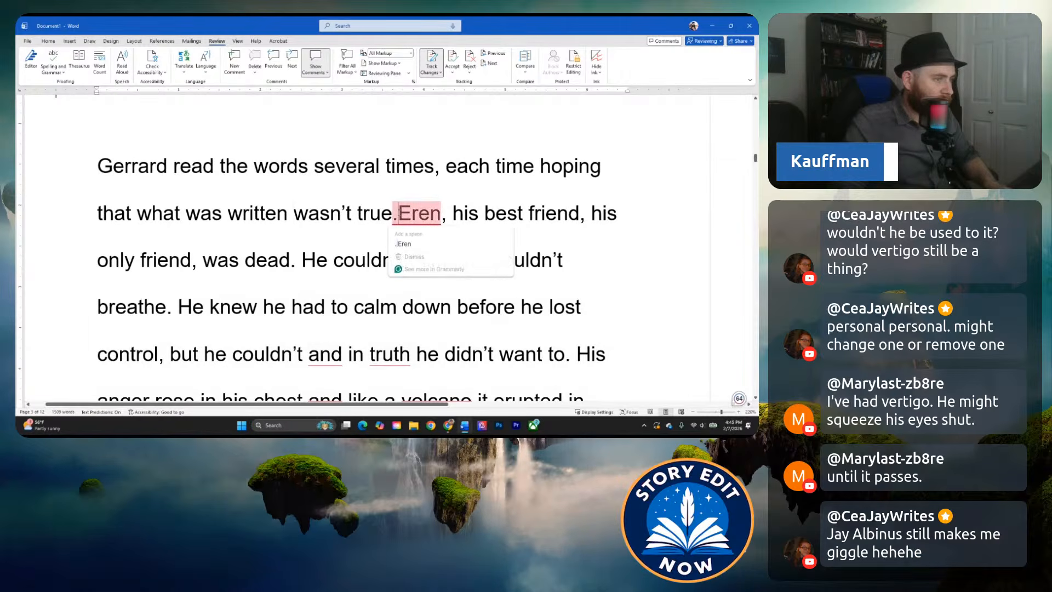
left_click(409, 237)
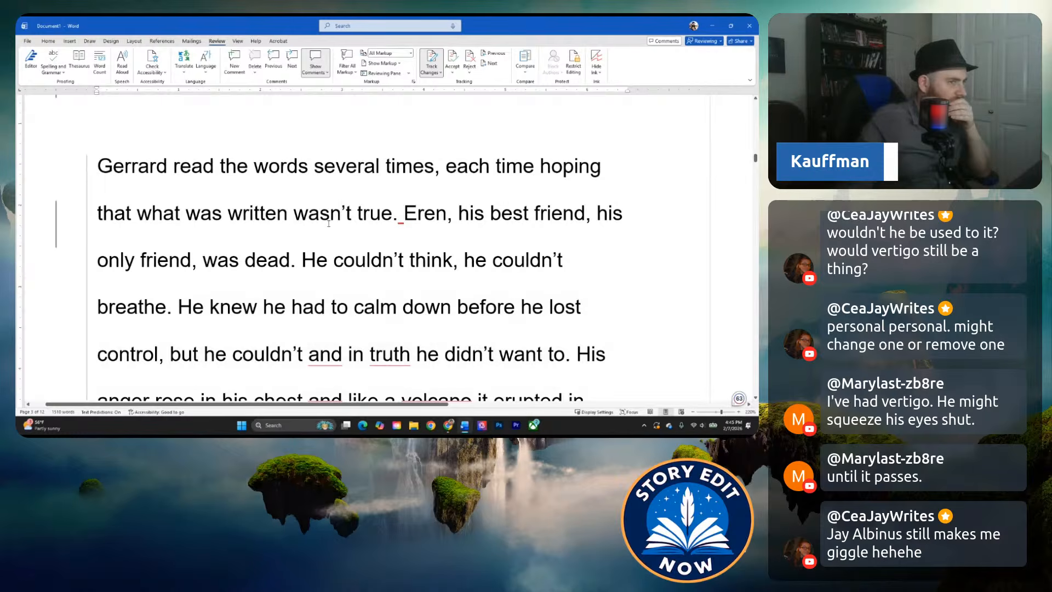
Reread from the urgent message through Gerrard's reaction, examining how his grief turns to anger and sets off the organic chip.
scroll(288, 231, "up", 2)
scroll(307, 227, "down", 3)
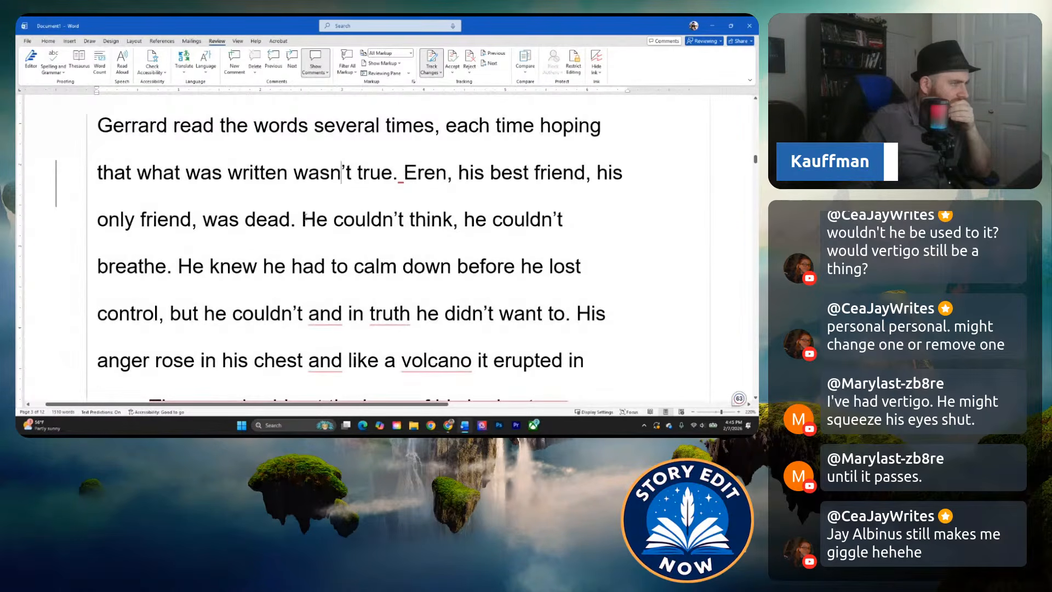
scroll(300, 217, "up", 5)
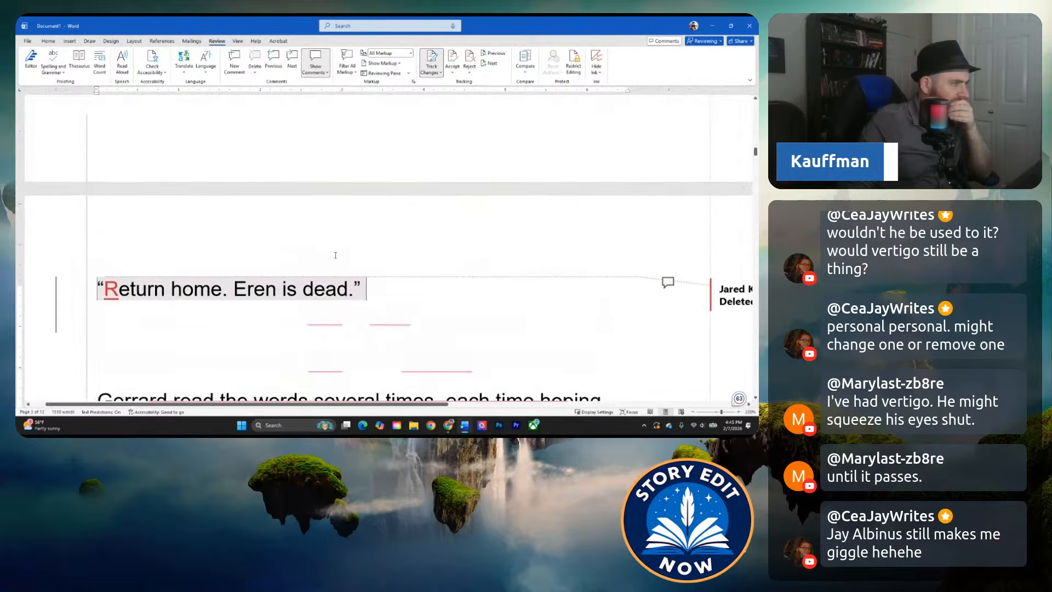
scroll(338, 258, "up", 2)
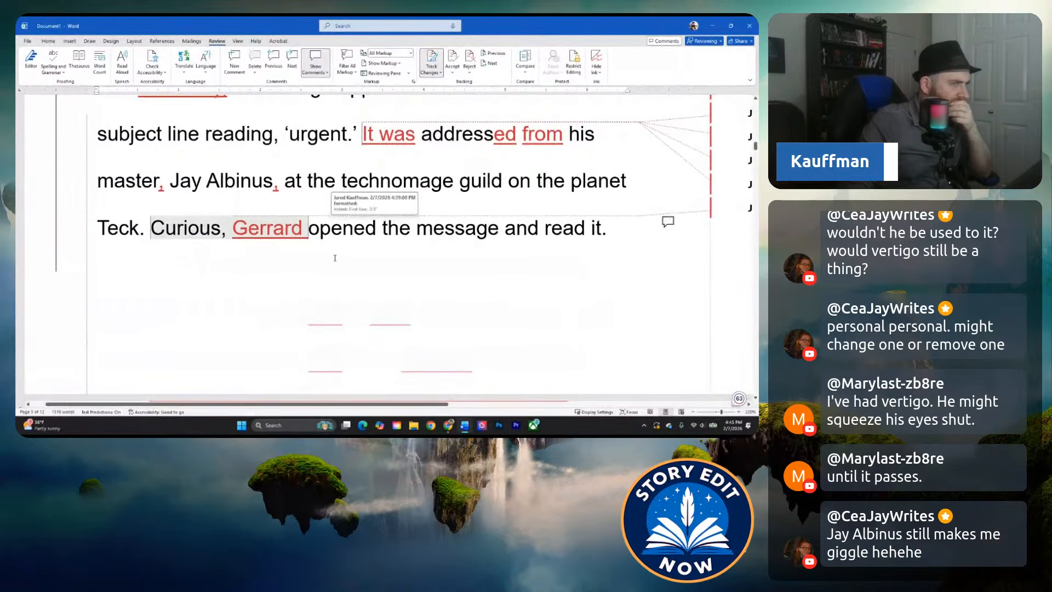
scroll(334, 253, "up", 1)
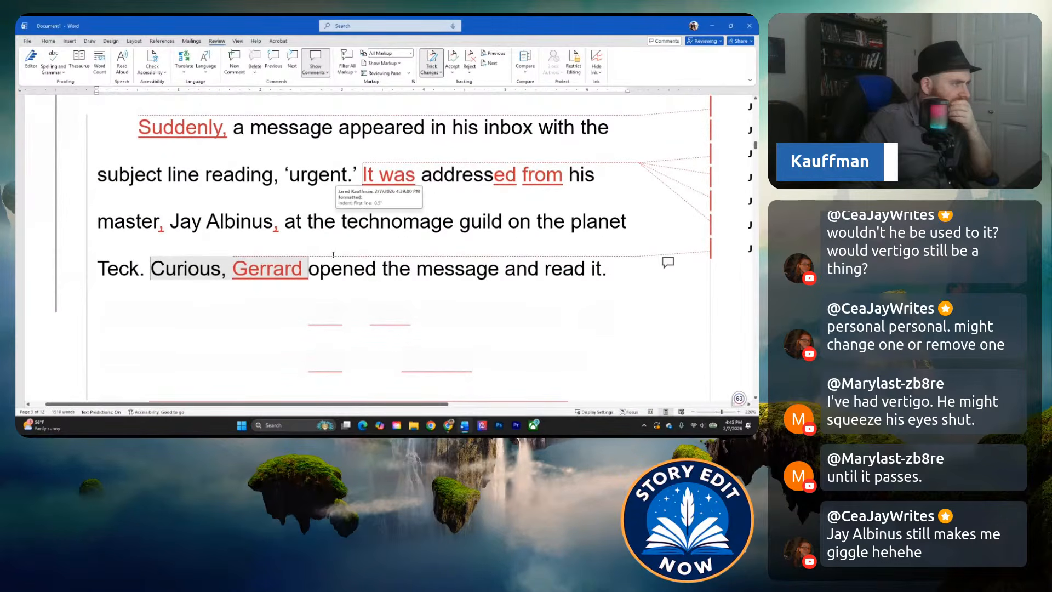
scroll(349, 266, "down", 8)
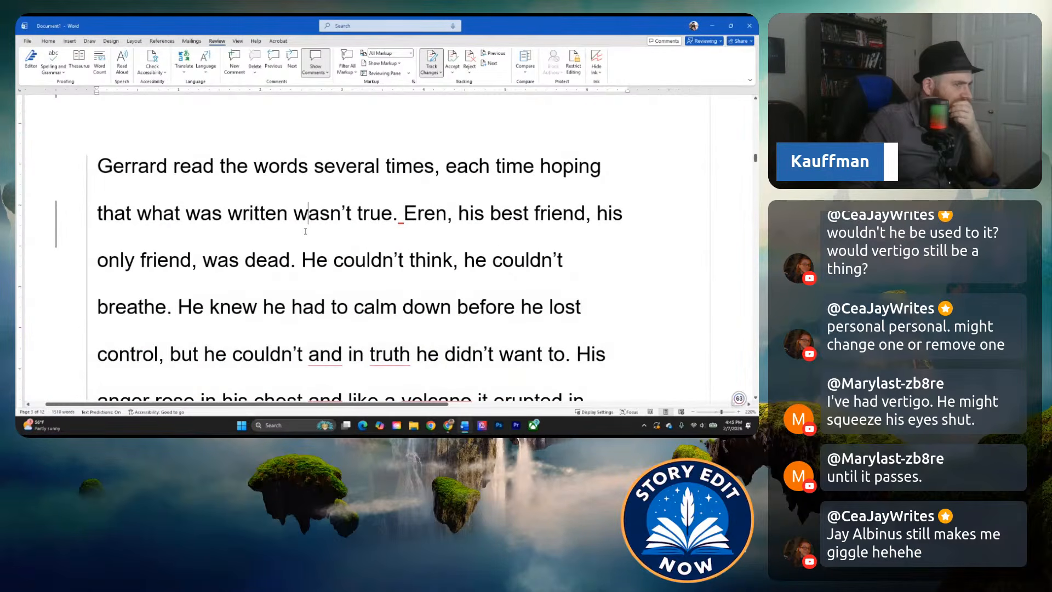
scroll(305, 231, "down", 1)
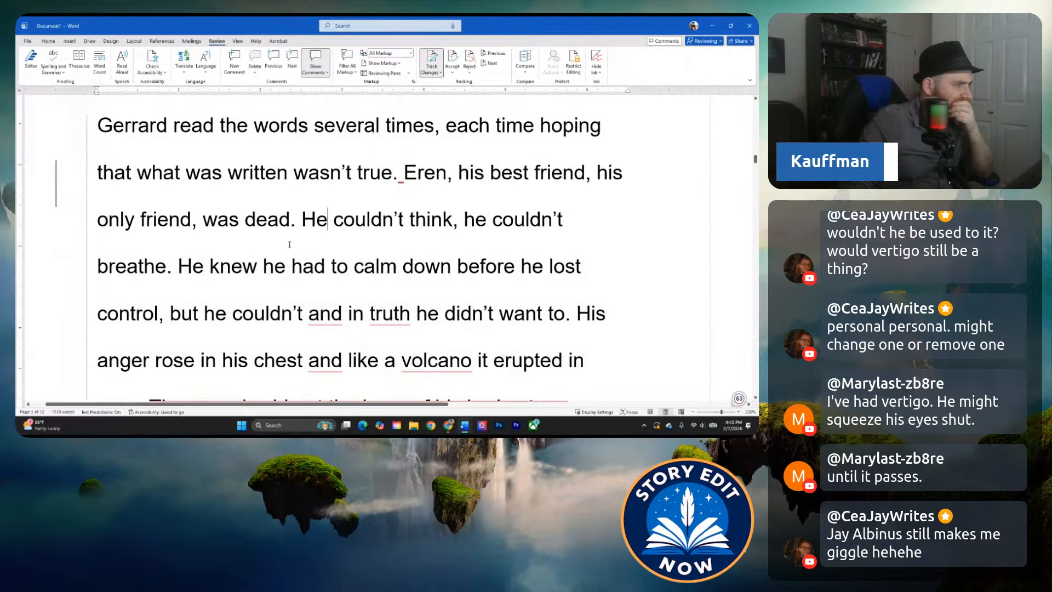
scroll(286, 252, "down", 2)
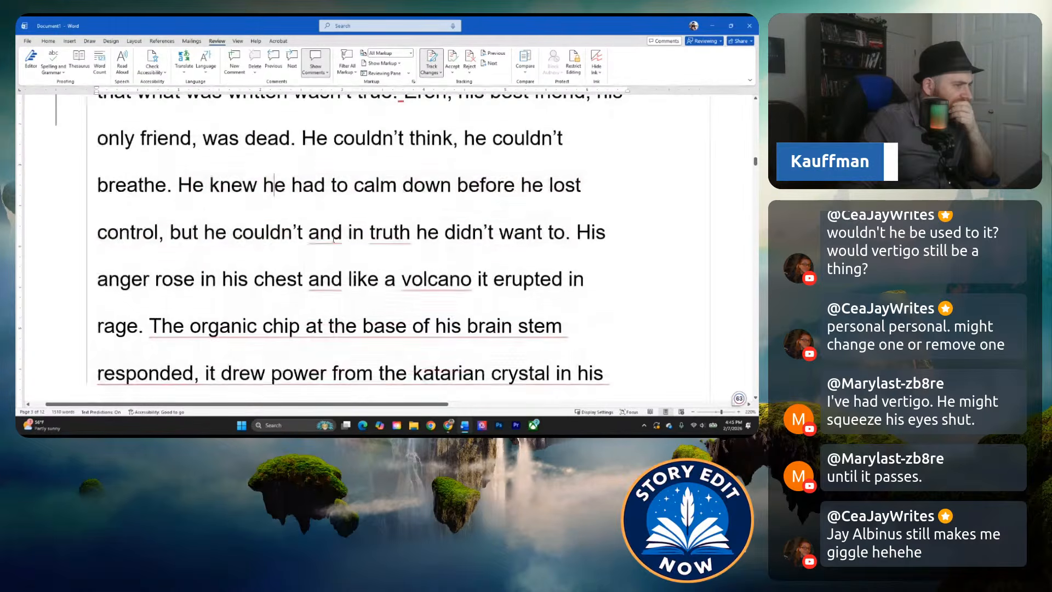
scroll(284, 254, "down", 1)
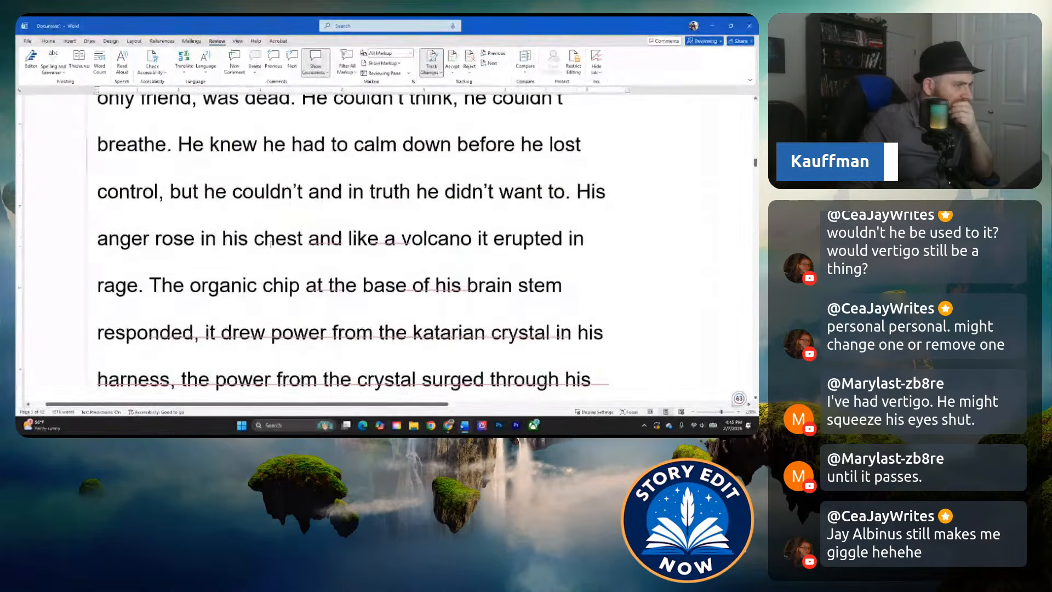
scroll(240, 240, "down", 1)
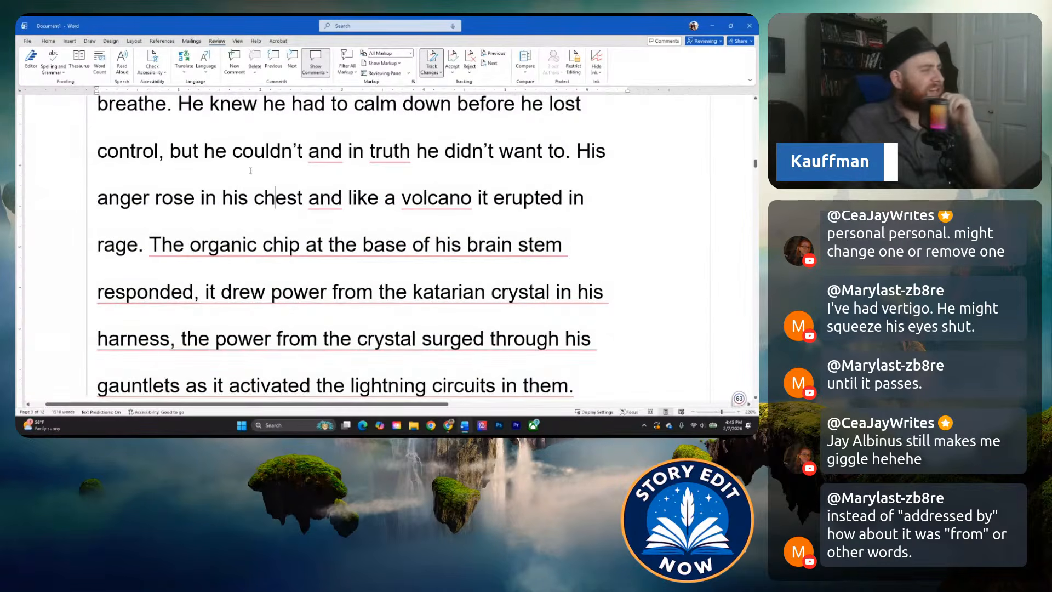
scroll(258, 198, "down", 1)
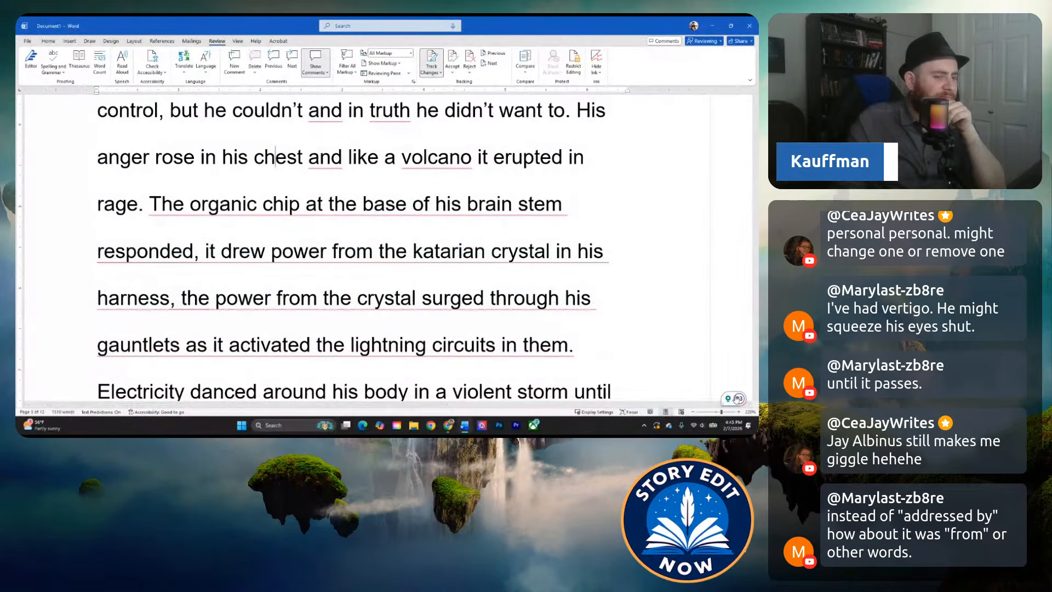
Turn off Grammarly's writing suggestions so its underlines no longer mark the manuscript.
left_click(739, 399)
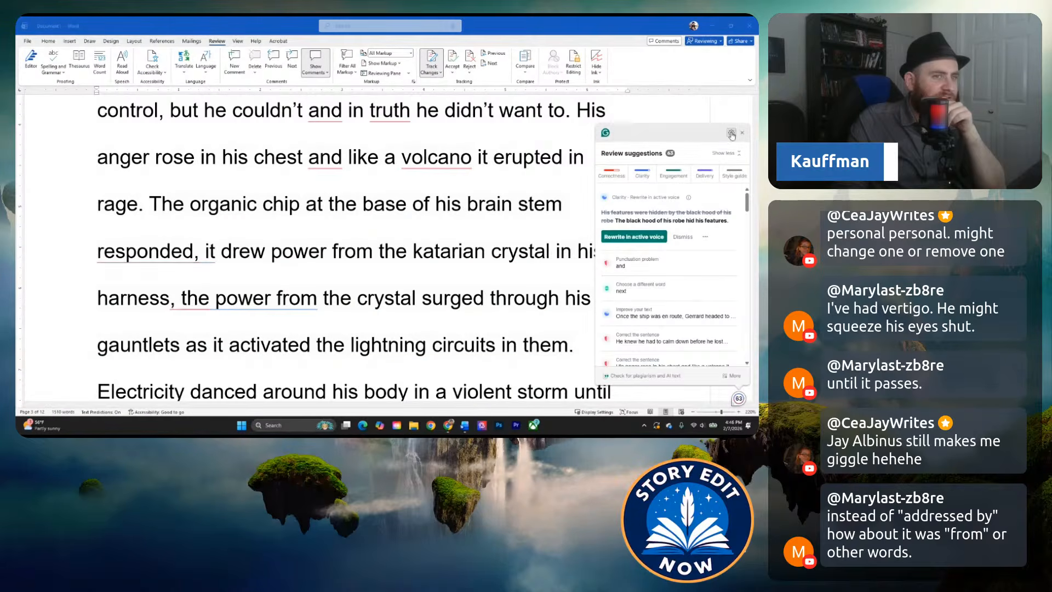
left_click(732, 132)
left_click(700, 154)
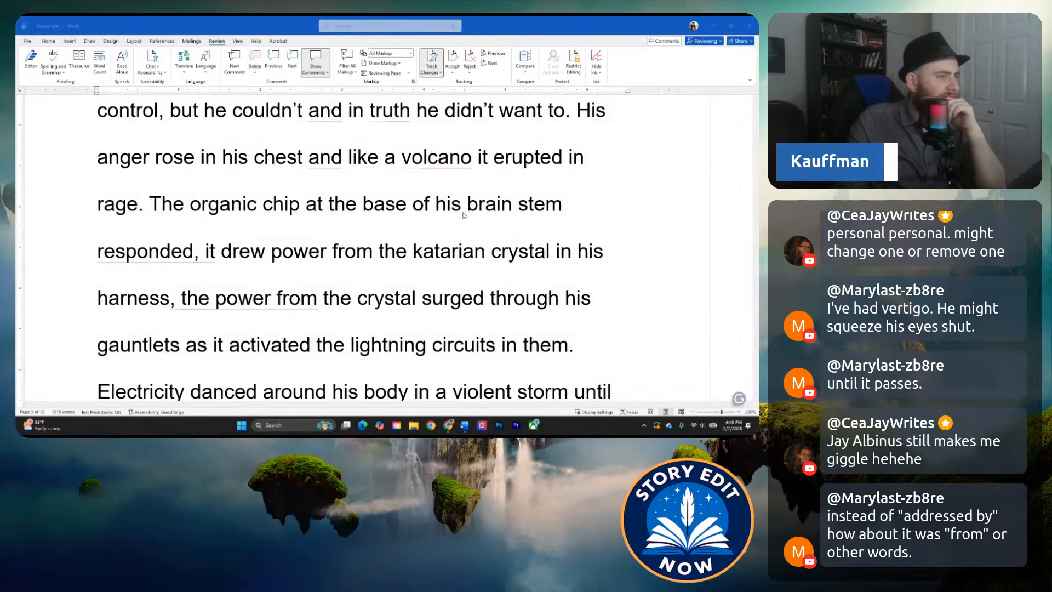
Read from the organic chip's response through the lightning outburst to Gerrard's decision to return home, ending at the scene break.
scroll(431, 247, "up", 2)
scroll(364, 259, "down", 1)
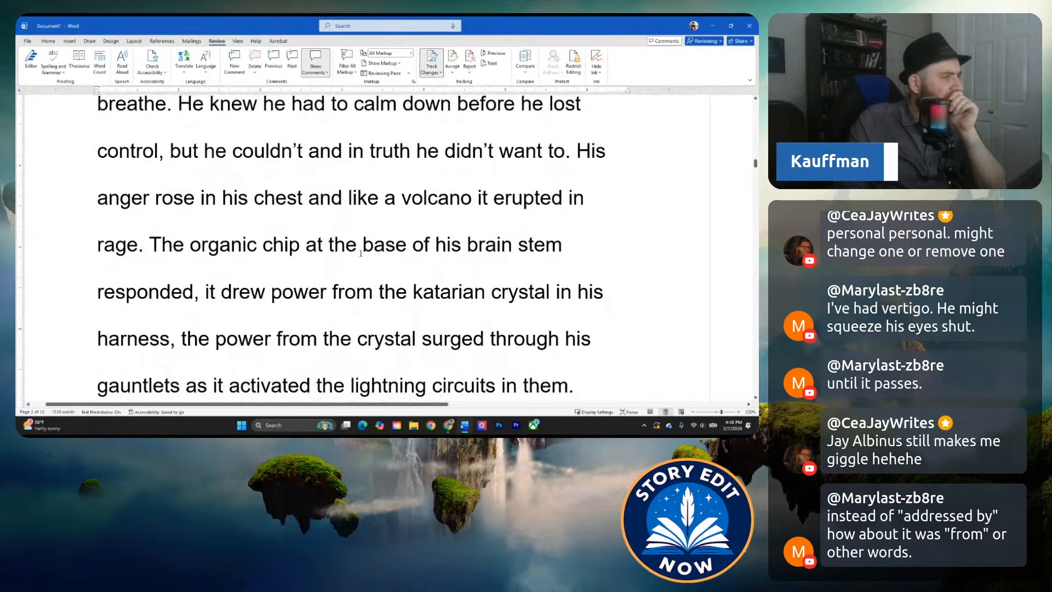
left_click(292, 253)
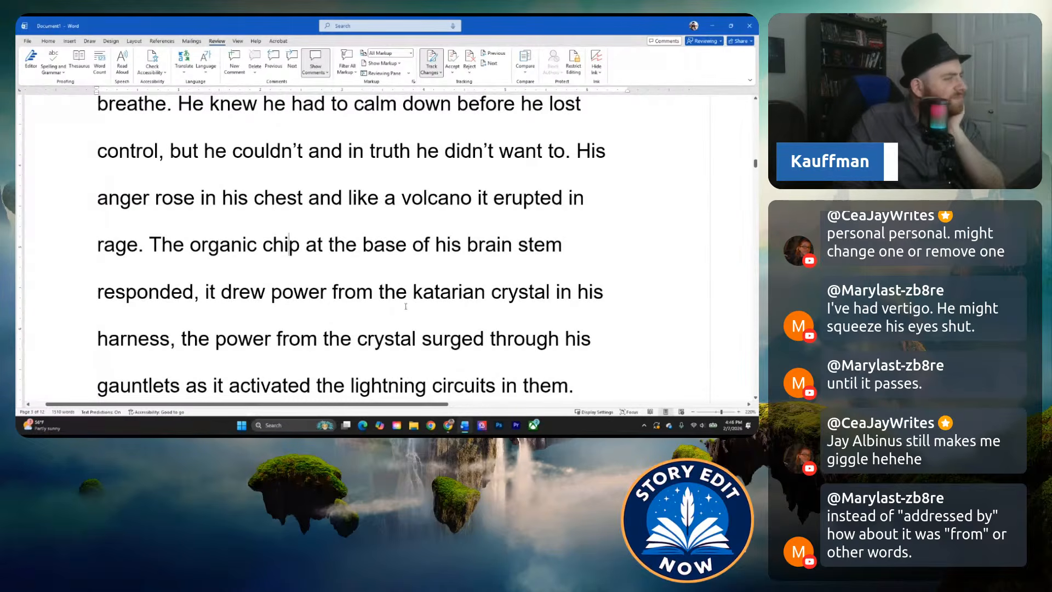
scroll(393, 288, "down", 1)
scroll(335, 285, "down", 3)
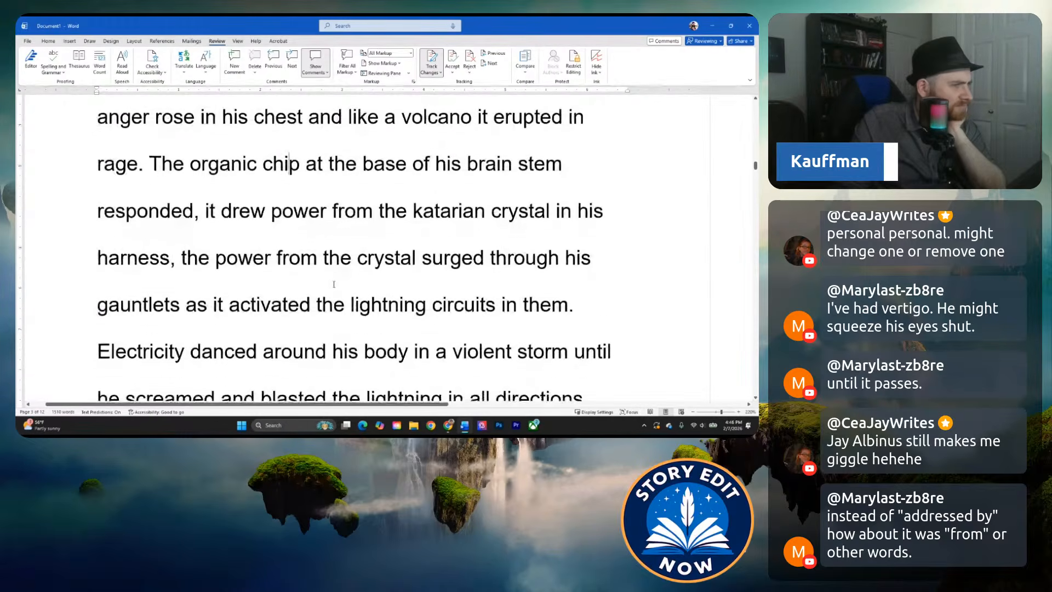
scroll(284, 234, "down", 2)
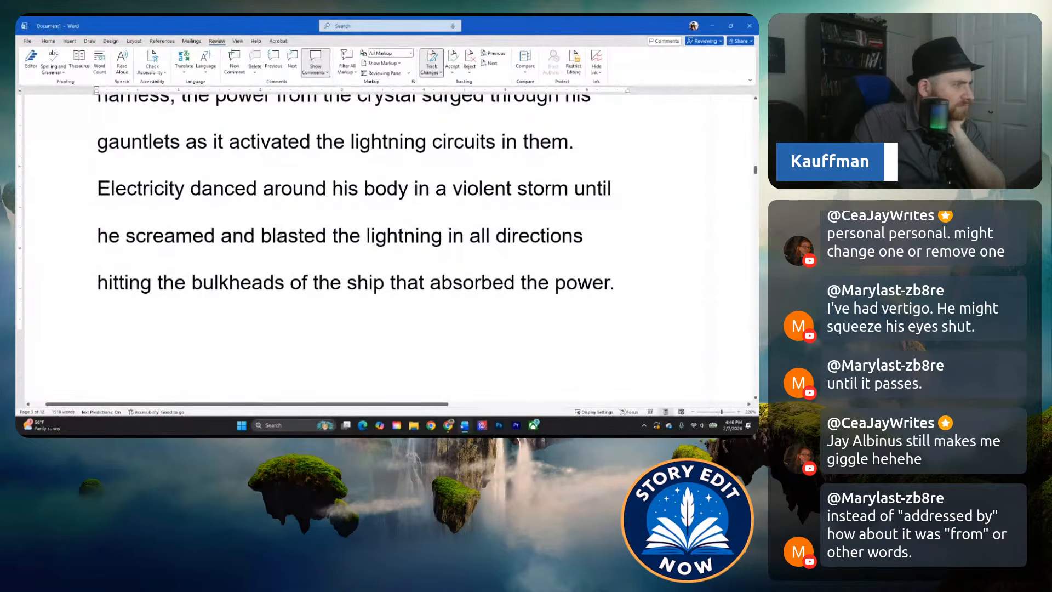
scroll(280, 239, "down", 1)
scroll(375, 219, "down", 1)
scroll(374, 233, "up", 2)
scroll(374, 257, "up", 2)
scroll(336, 228, "down", 10)
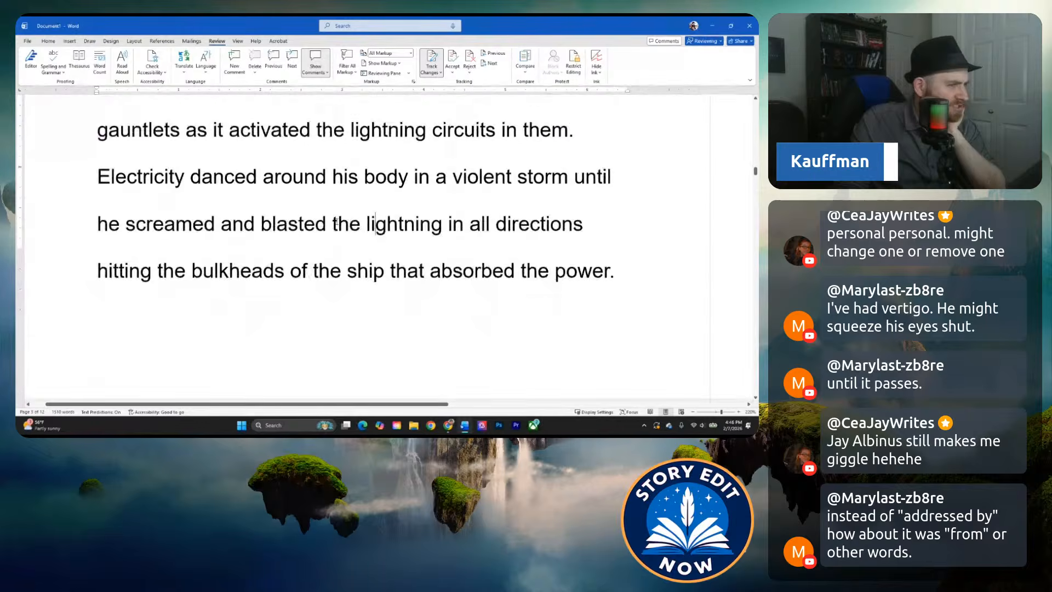
scroll(306, 223, "up", 2)
scroll(329, 229, "down", 1)
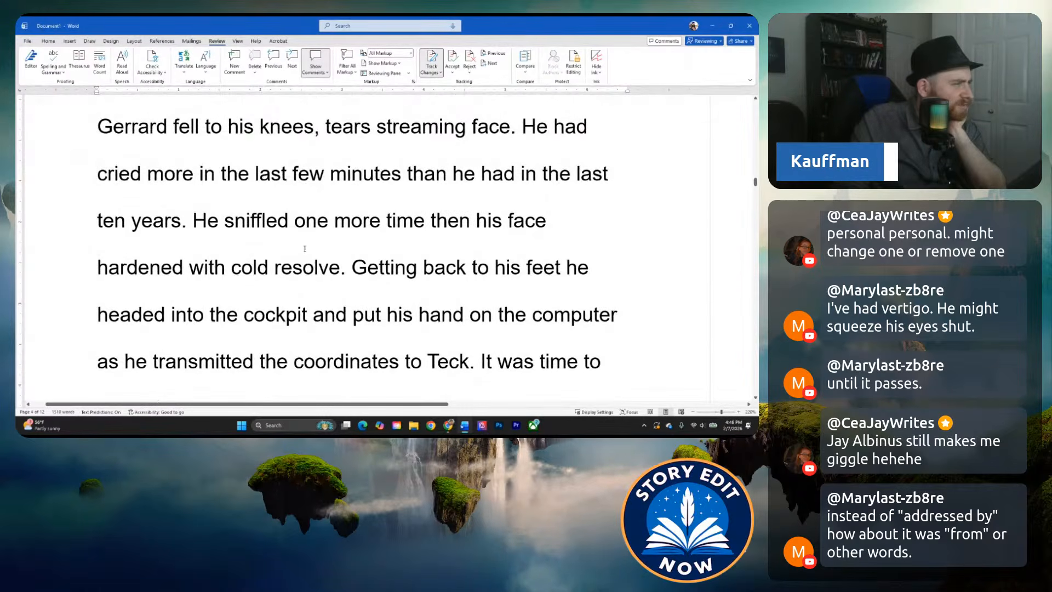
scroll(329, 228, "down", 1)
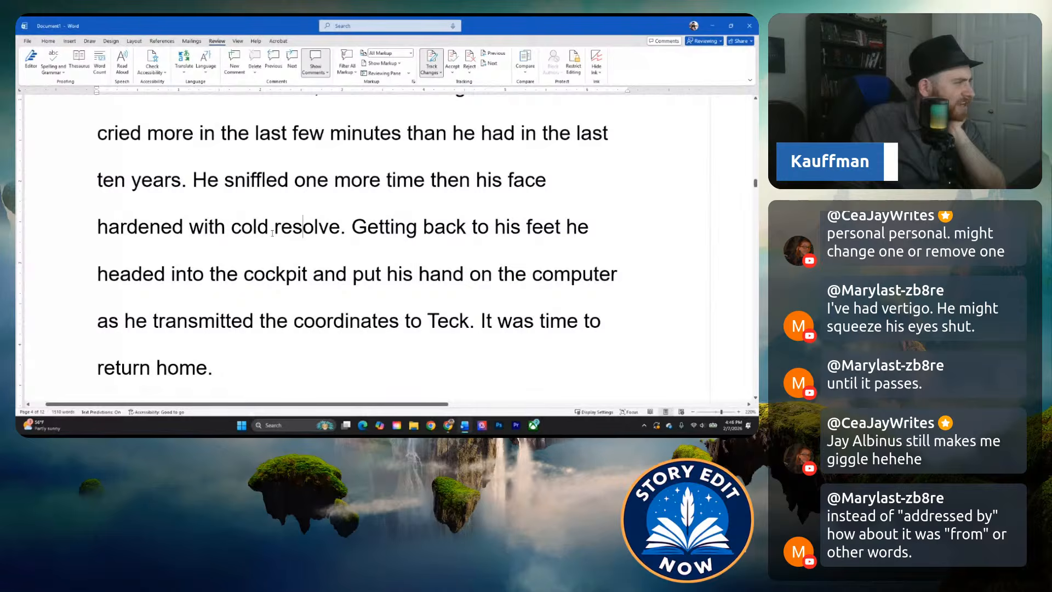
scroll(312, 224, "down", 1)
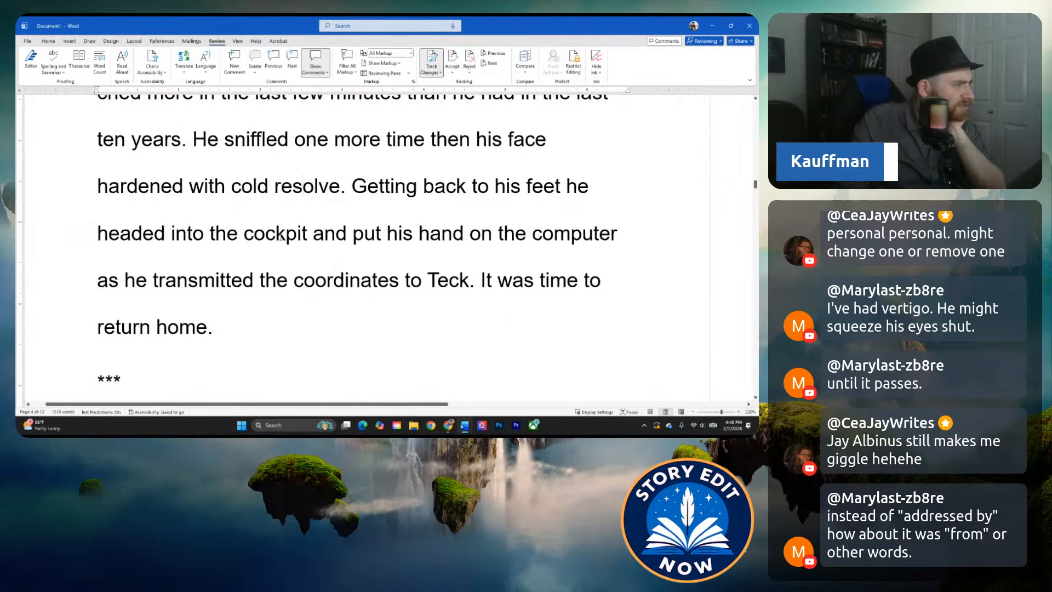
scroll(278, 234, "down", 1)
scroll(252, 234, "down", 1)
left_click(238, 234)
Go back to the urgent message and reread Gerrard's whole reaction, examining how it moves from grief and rage to cold resolve.
scroll(237, 240, "up", 20)
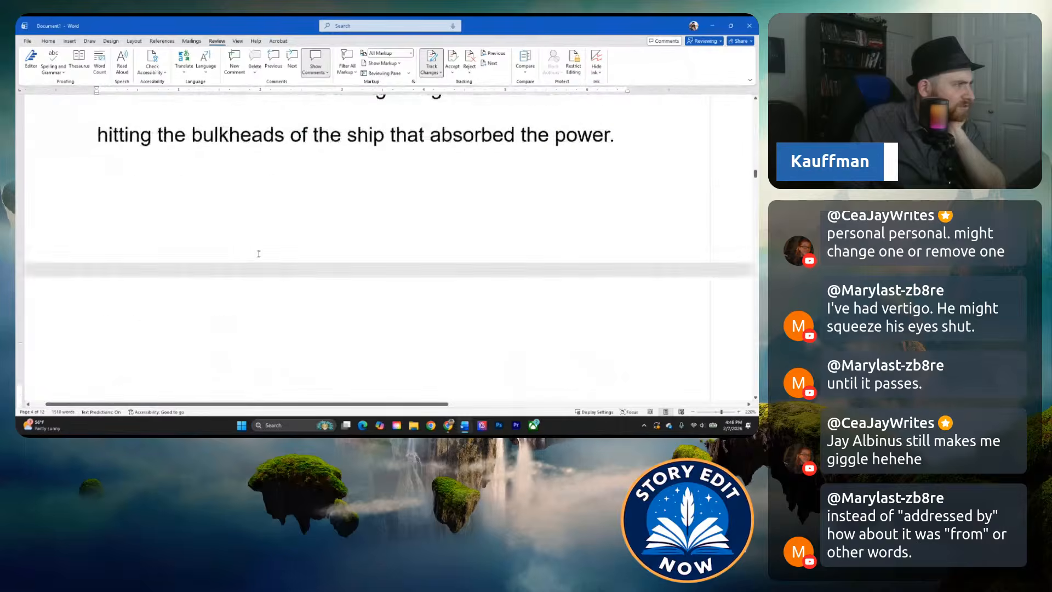
scroll(270, 263, "up", 5)
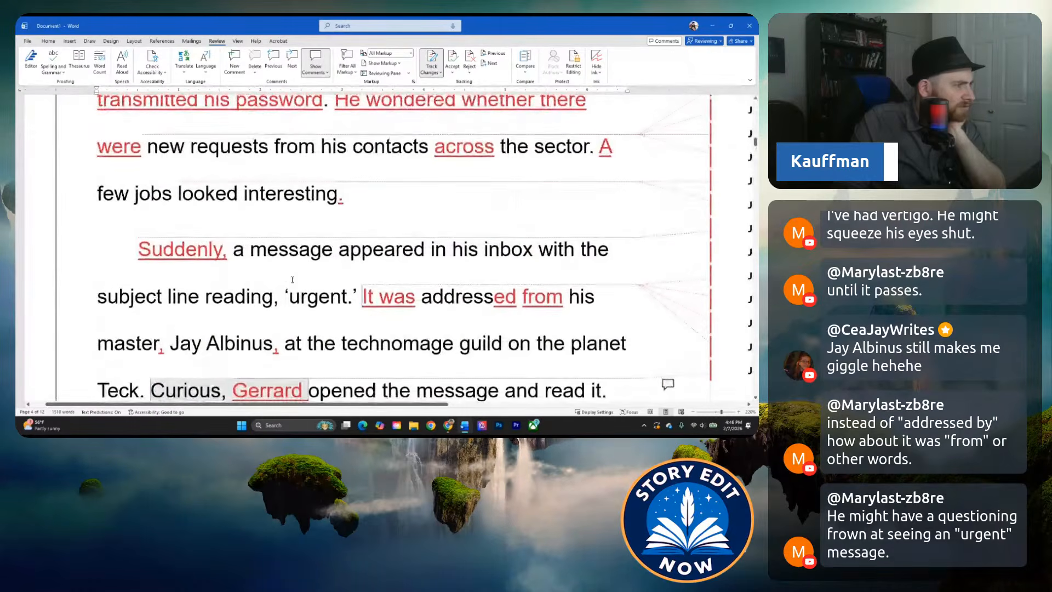
scroll(291, 271, "down", 6)
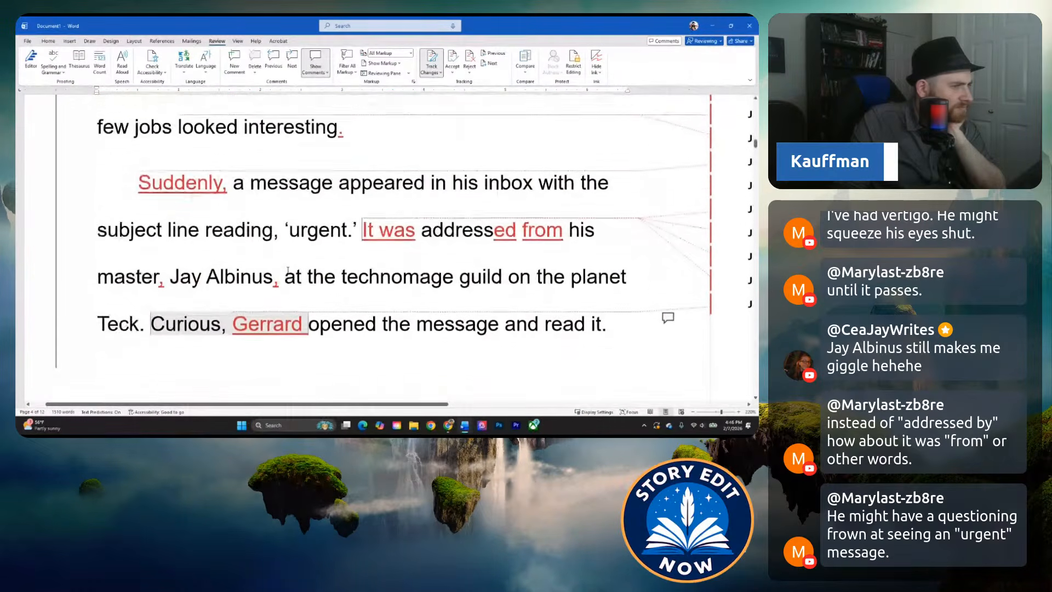
scroll(287, 269, "down", 4)
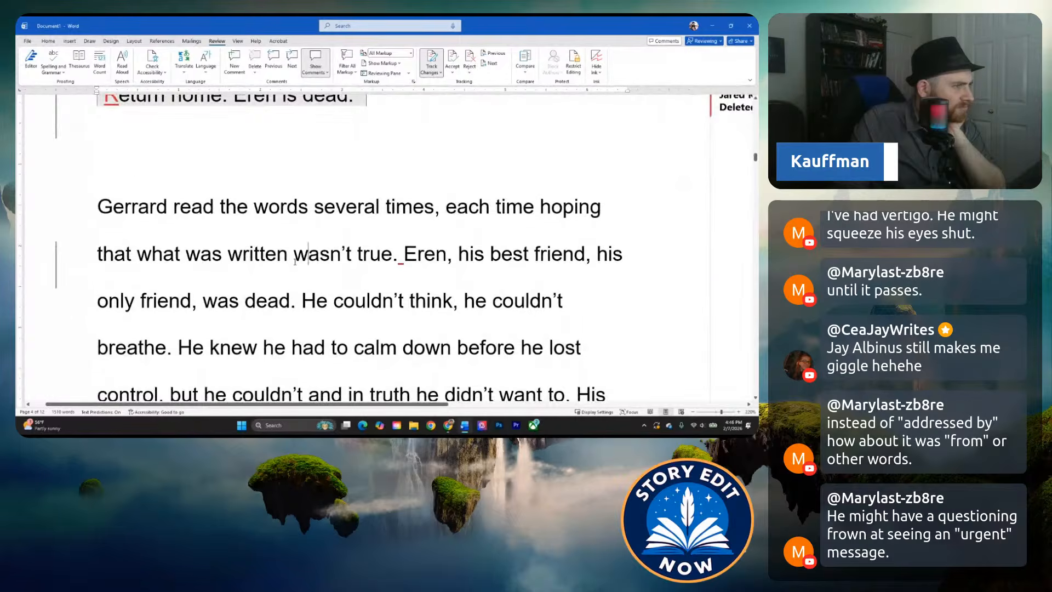
scroll(291, 263, "down", 1)
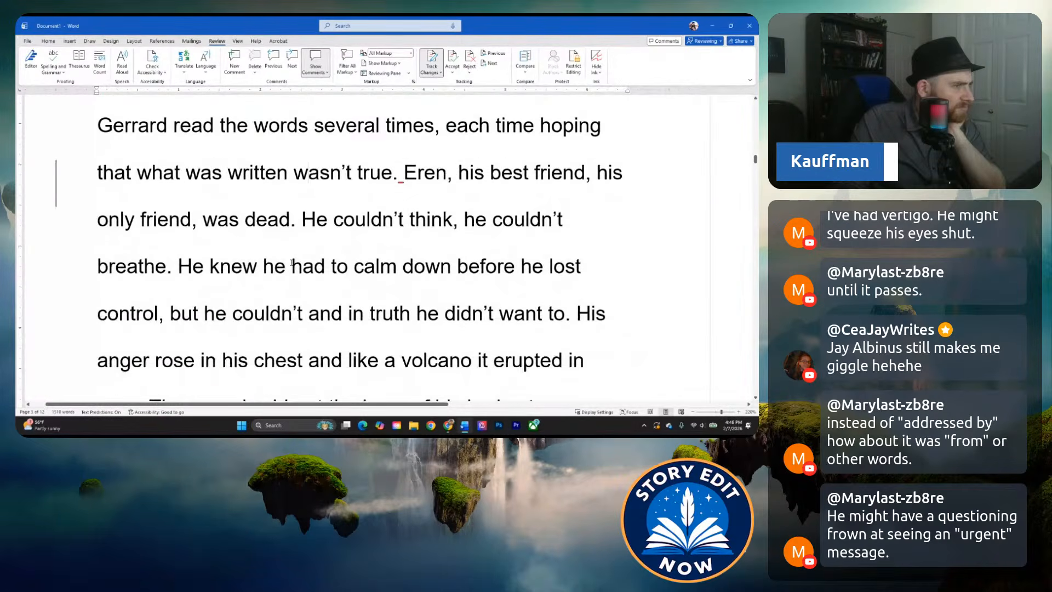
scroll(291, 263, "down", 5)
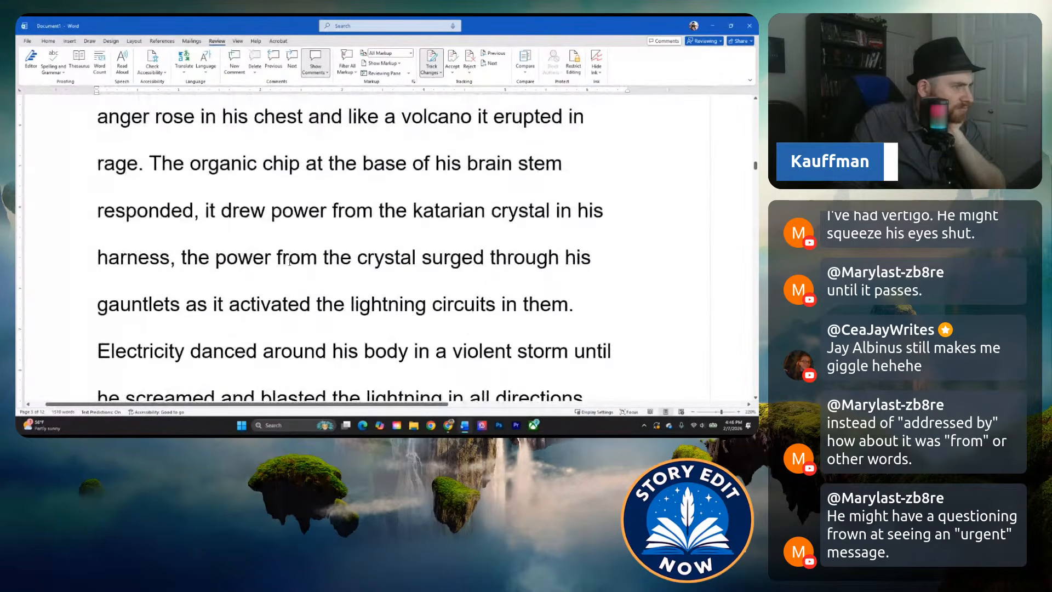
scroll(289, 263, "down", 10)
left_click(302, 256)
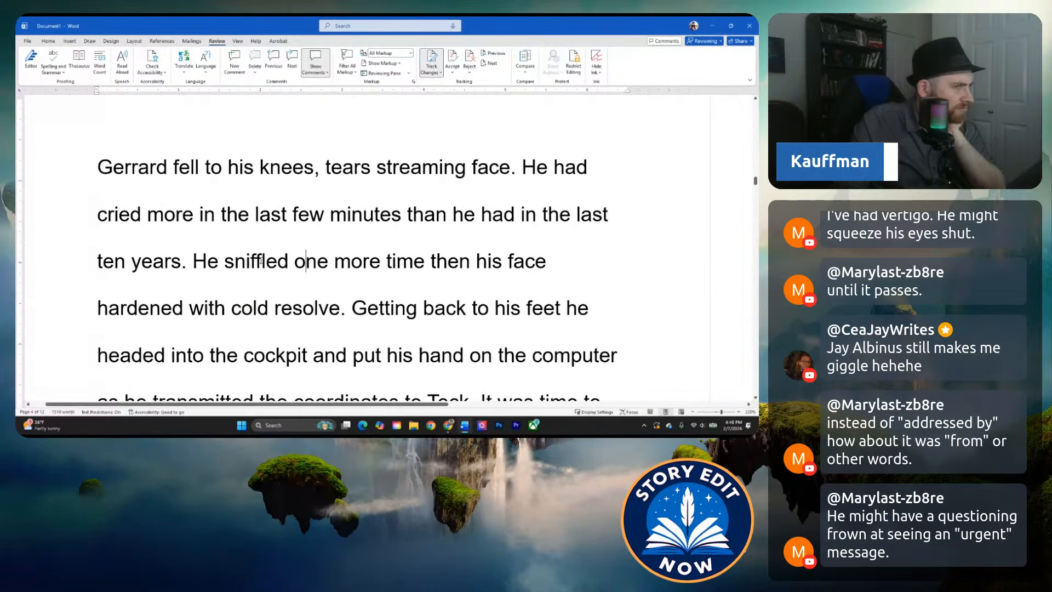
scroll(259, 261, "down", 1)
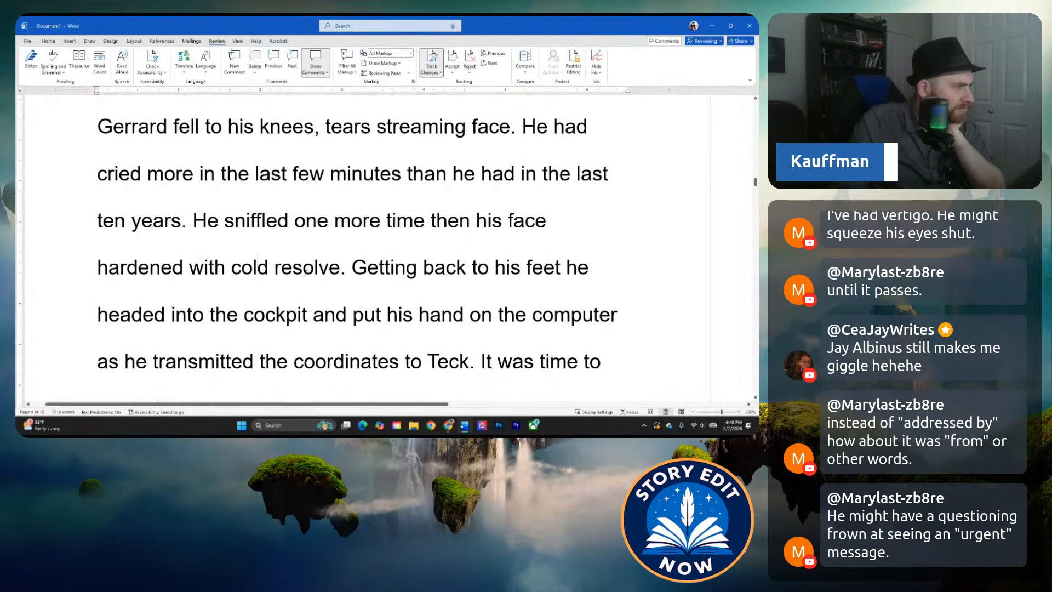
scroll(305, 268, "down", 1)
scroll(325, 269, "down", 1)
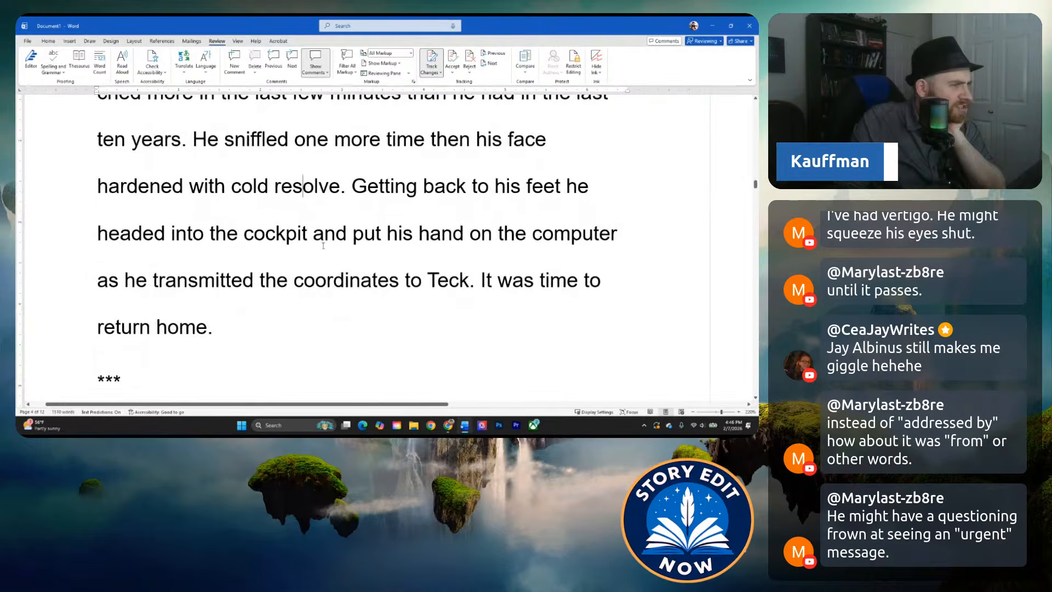
scroll(384, 202, "down", 1)
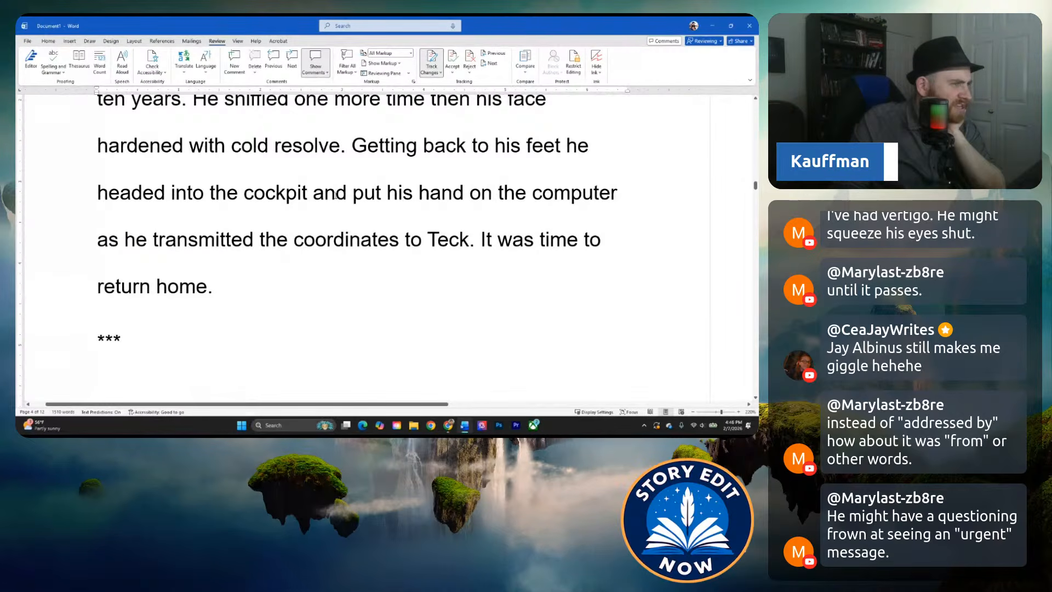
scroll(268, 213, "up", 1)
left_click(303, 256)
scroll(268, 259, "down", 2)
left_click(334, 200)
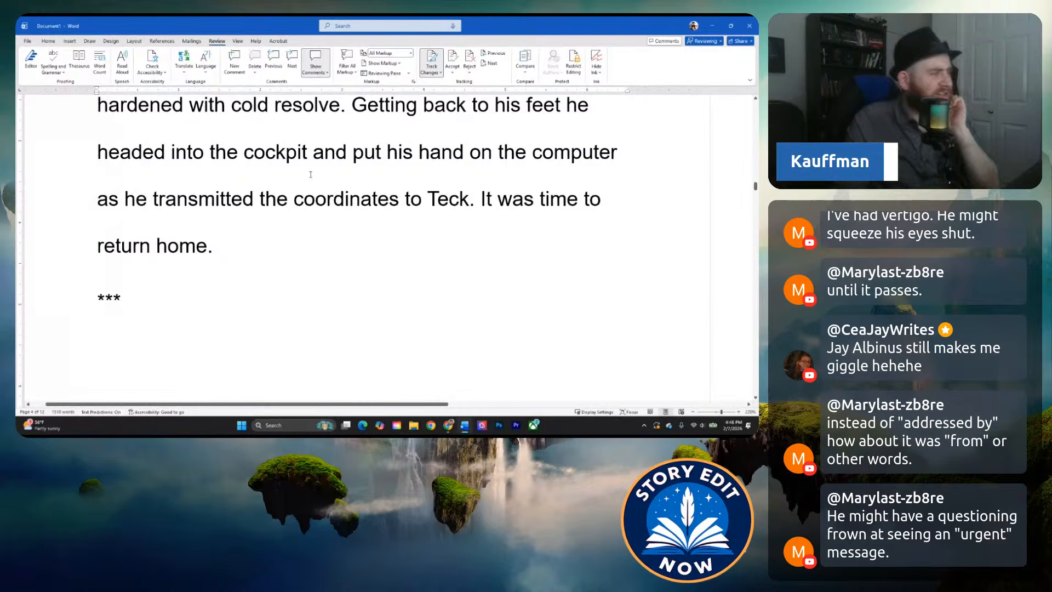
Read the next scene from the trip to Teck through the noid encounter on the landing platform to the request for a destination.
scroll(325, 220, "down", 6)
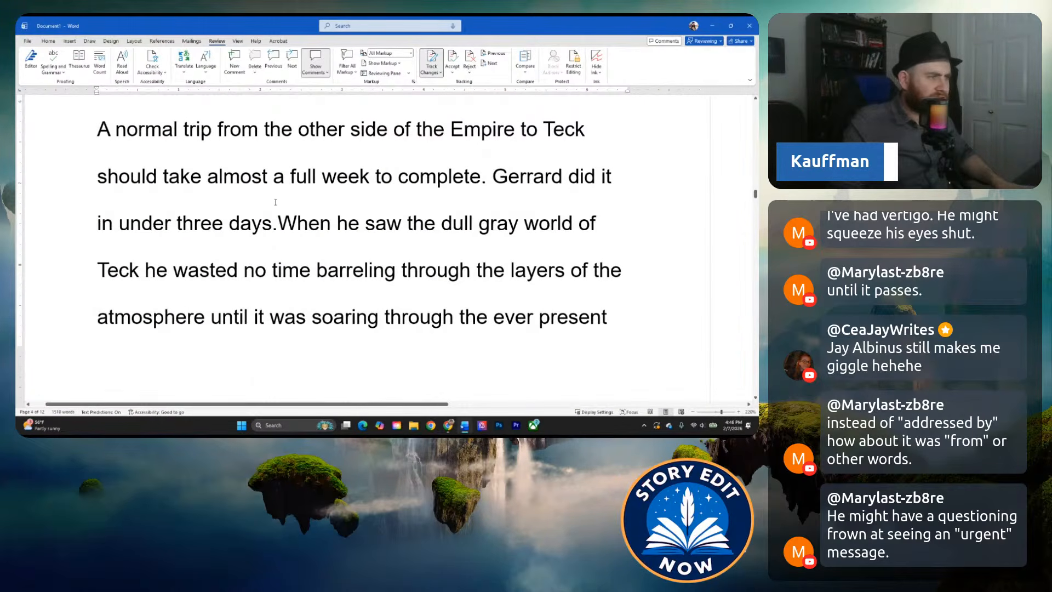
scroll(297, 234, "down", 5)
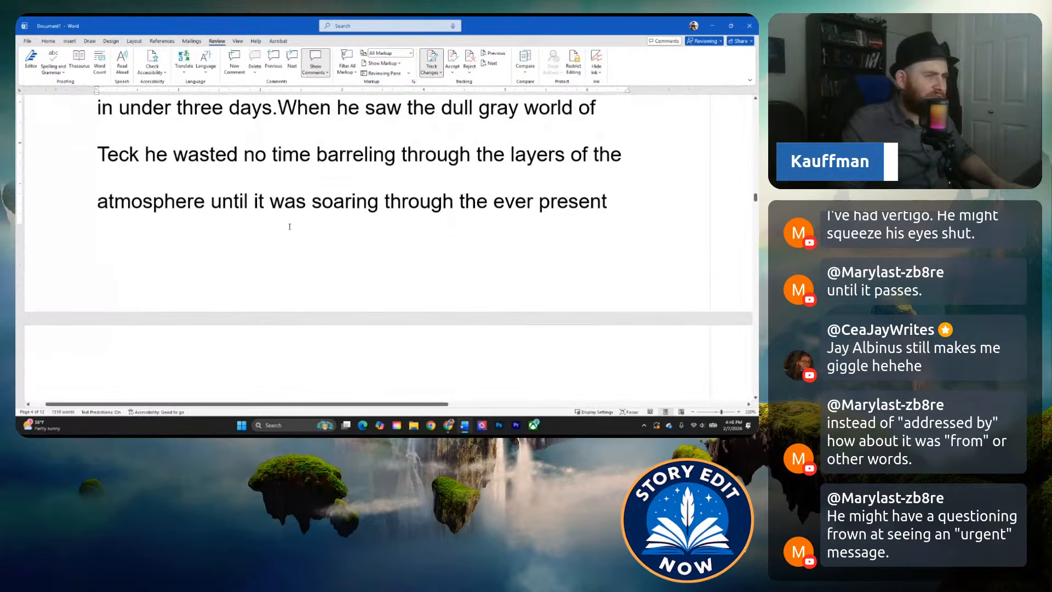
left_click(285, 219)
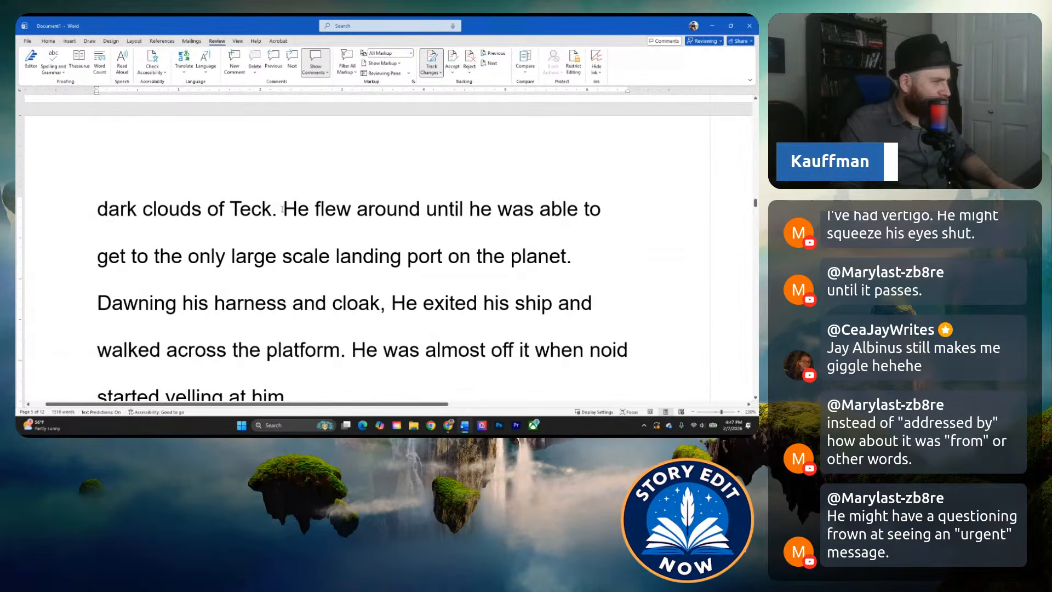
scroll(287, 214, "down", 1)
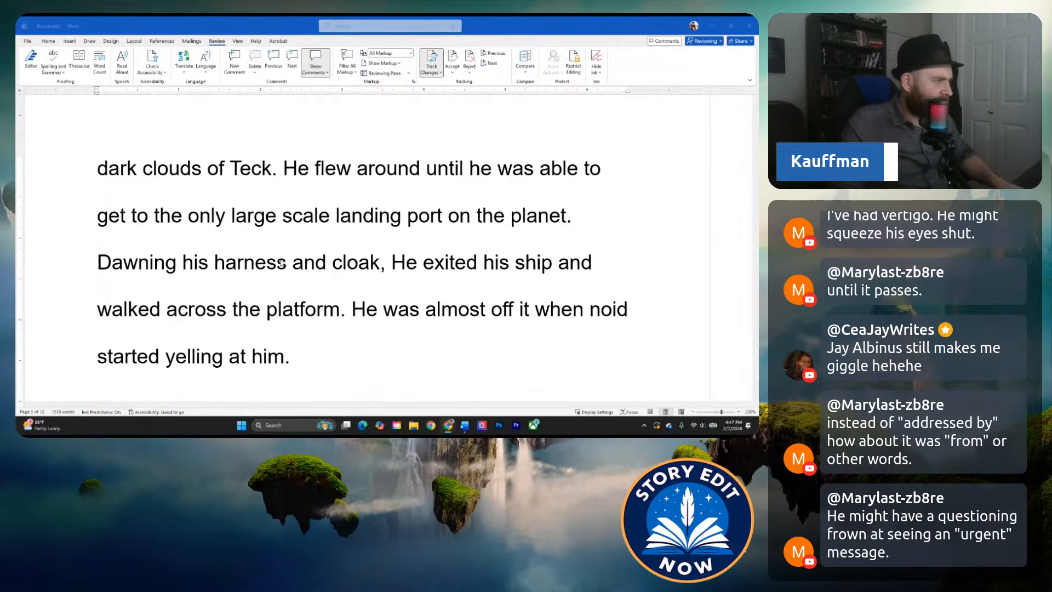
scroll(273, 262, "down", 1)
left_click(279, 268)
scroll(282, 273, "down", 3)
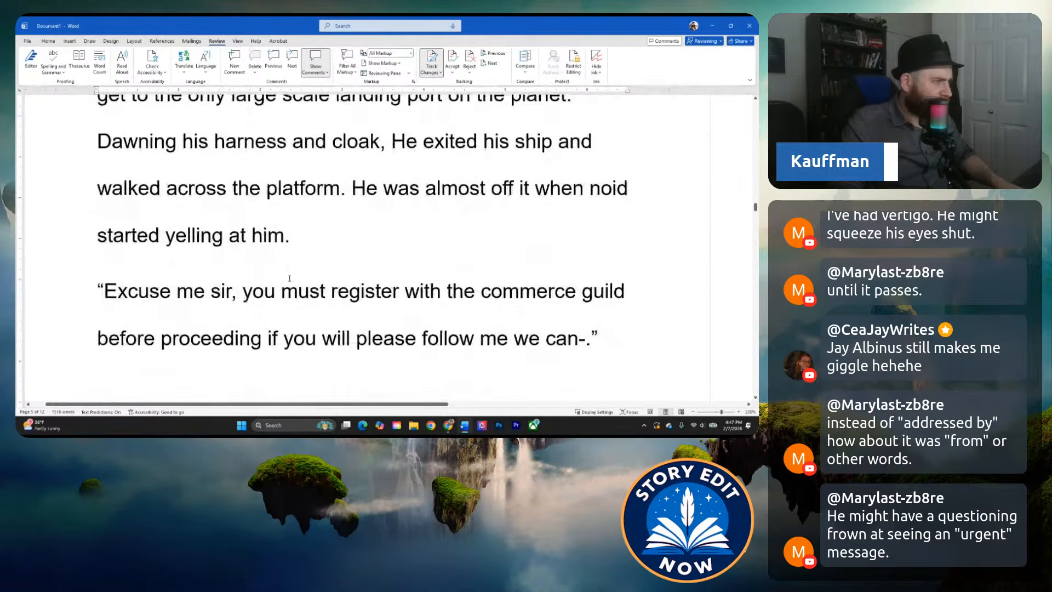
scroll(281, 273, "down", 5)
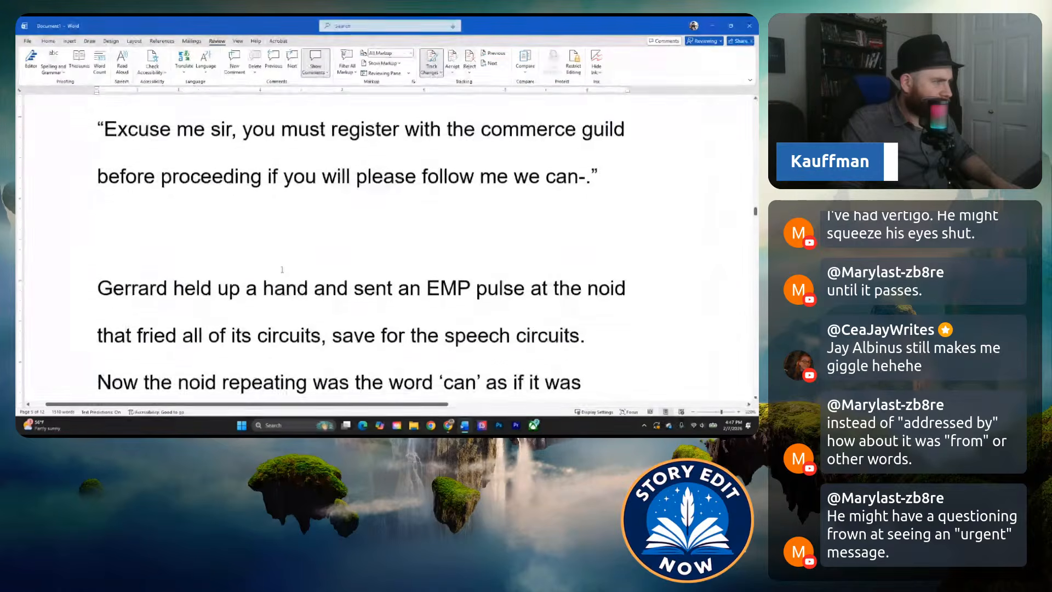
scroll(274, 252, "down", 1)
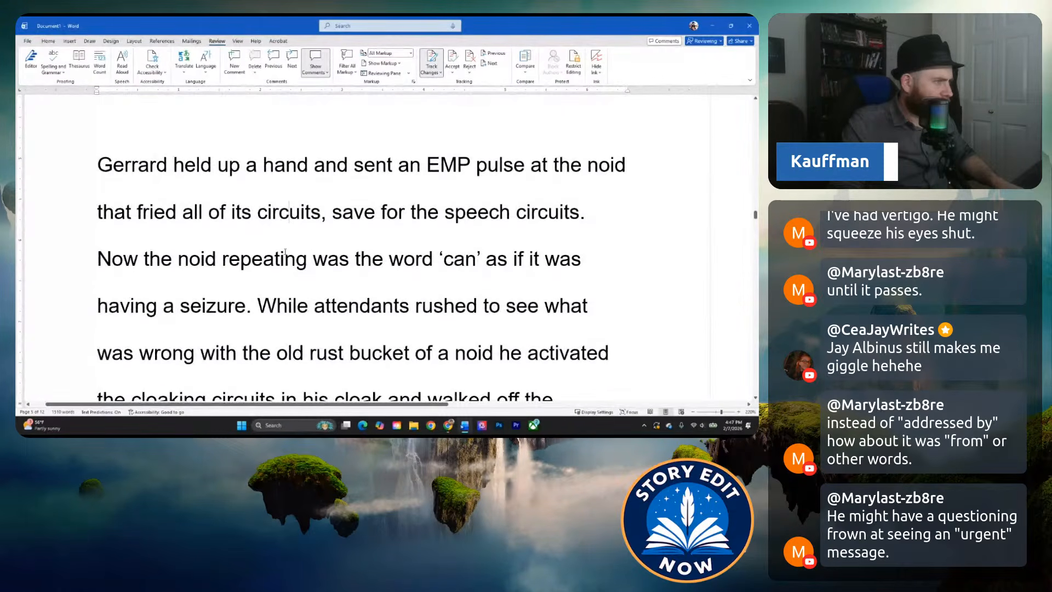
scroll(267, 266, "down", 1)
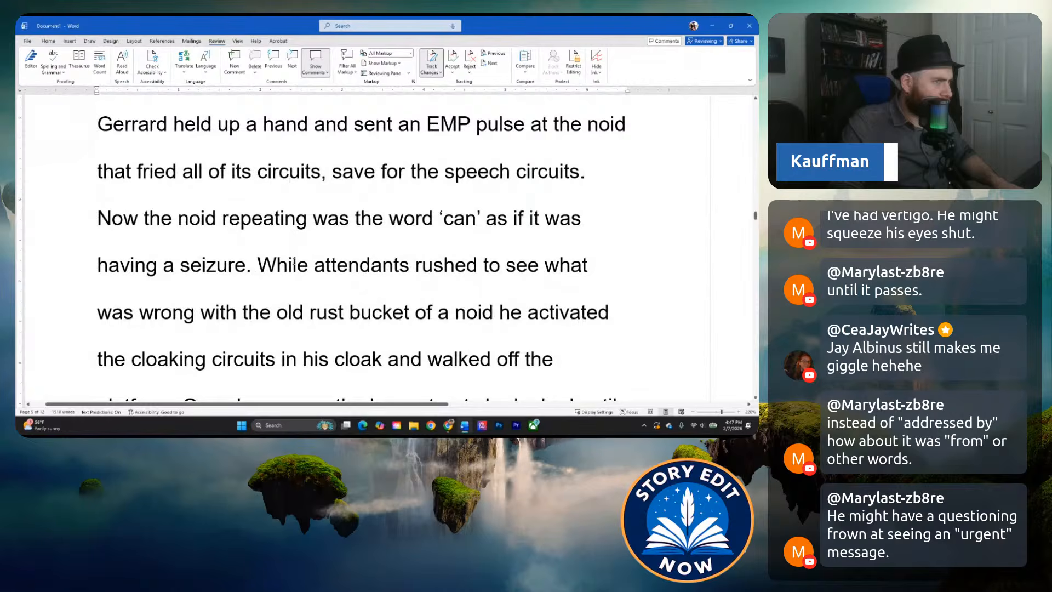
scroll(264, 296, "down", 3)
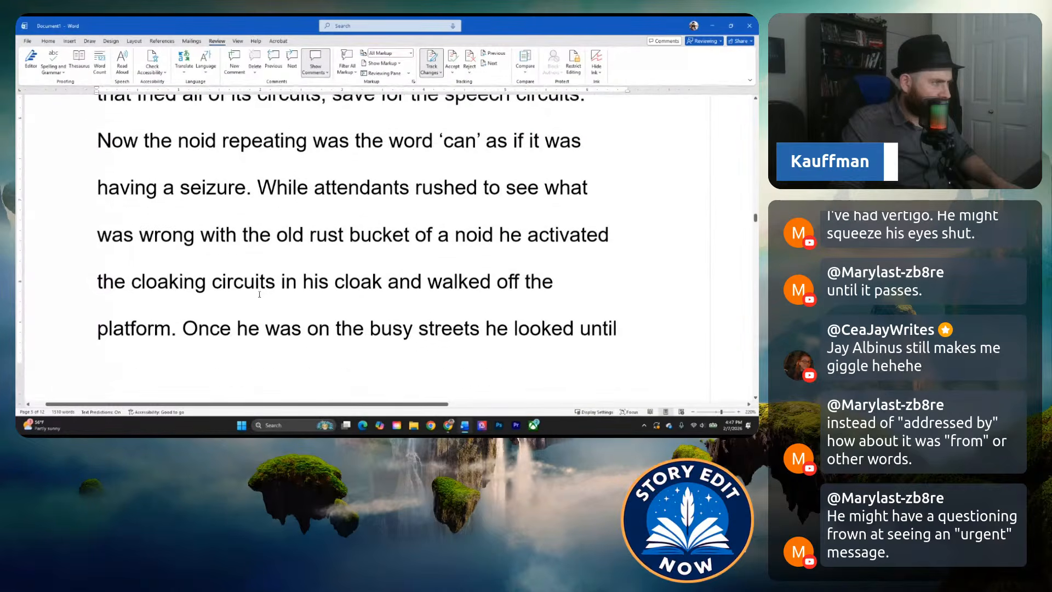
scroll(255, 296, "down", 1)
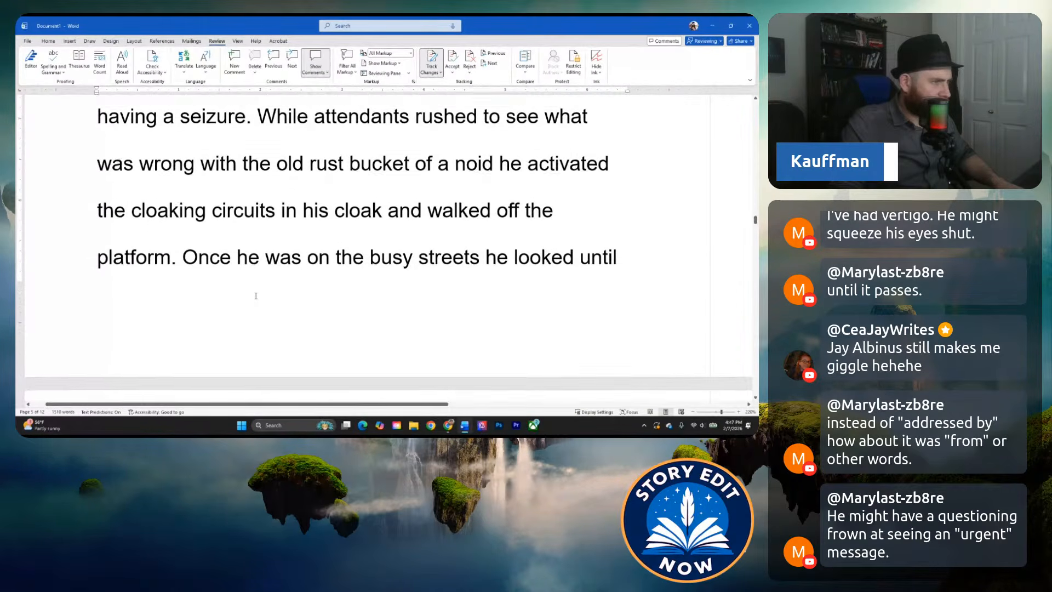
scroll(255, 296, "down", 1)
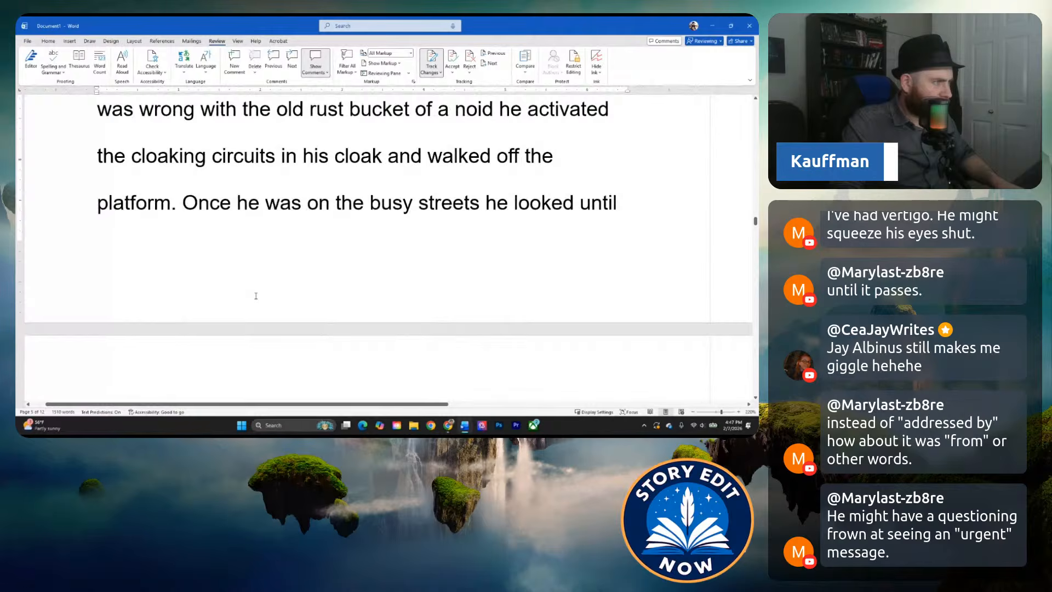
scroll(255, 296, "down", 7)
scroll(253, 296, "down", 3)
scroll(255, 291, "down", 7)
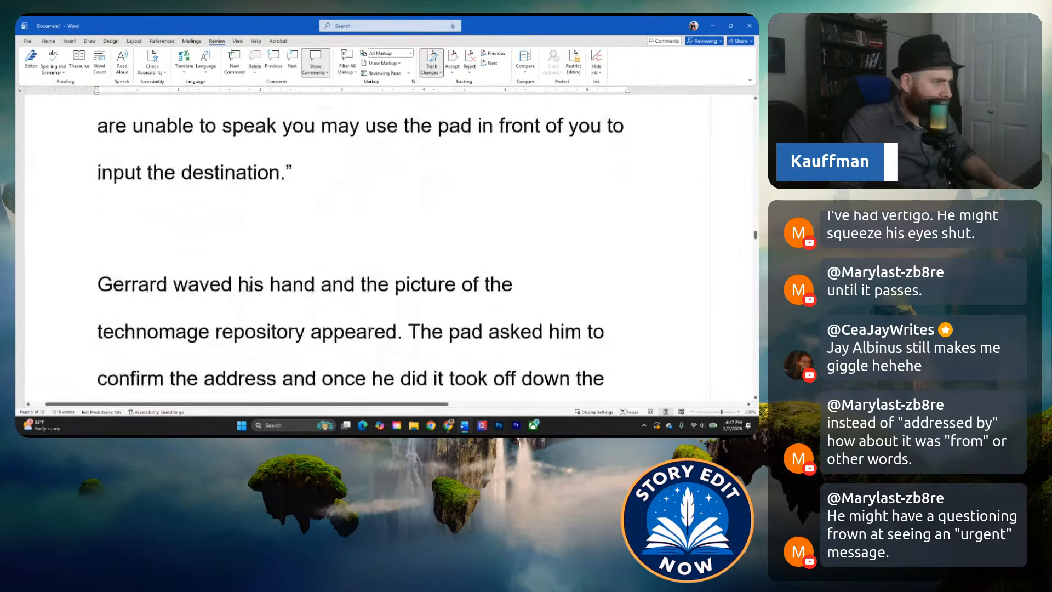
Return to the manuscript's first page at a smaller zoom and review the tracked edits in the opening paragraph about Gerrard boarding his spacecraft.
scroll(363, 279, "up", 20)
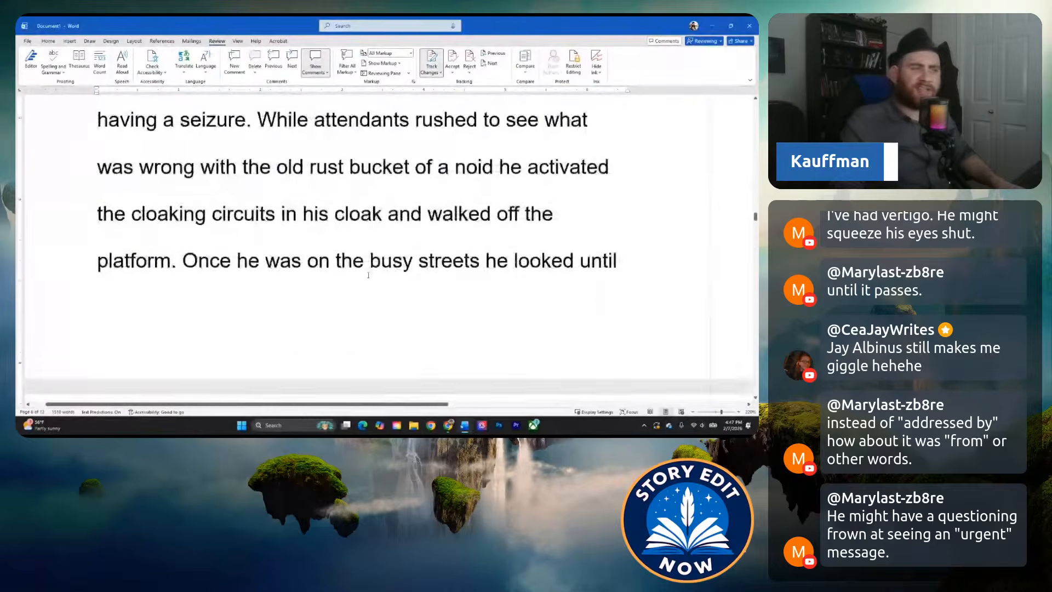
scroll(375, 263, "up", 20)
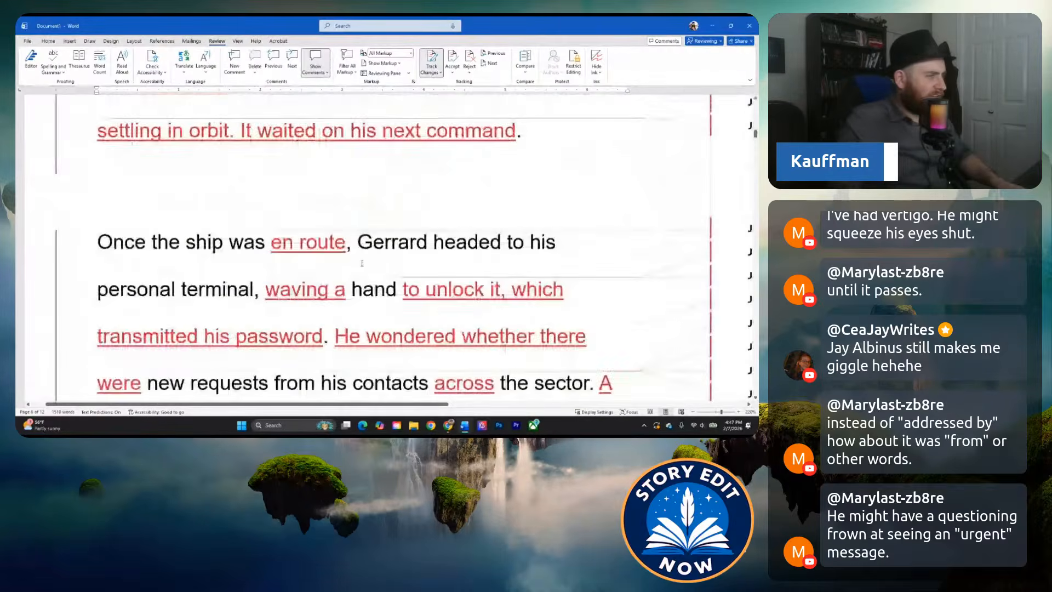
scroll(260, 246, "down", 7, "ctrl")
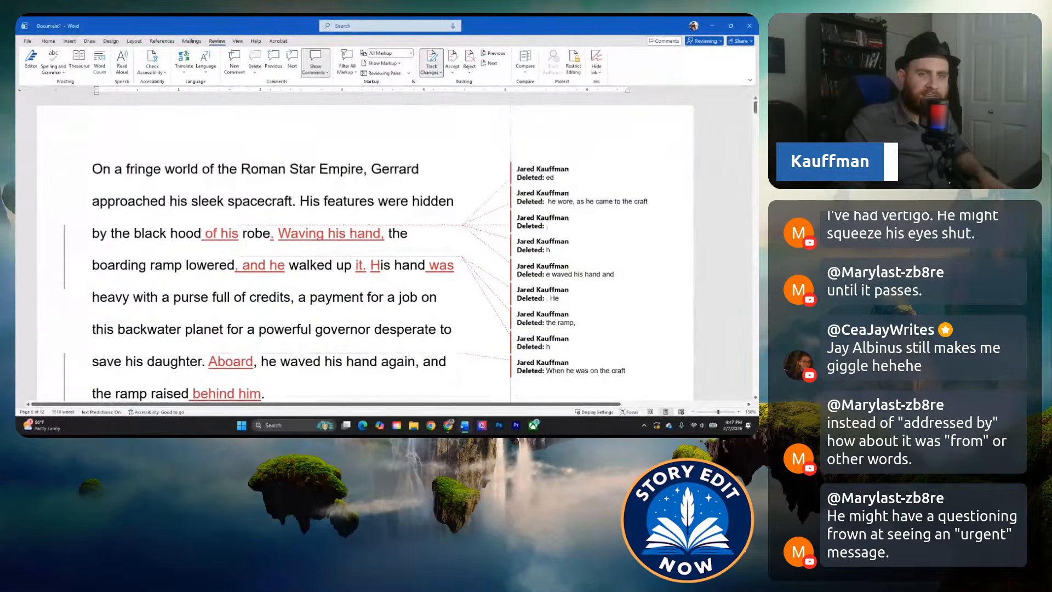
scroll(228, 219, "down", 1)
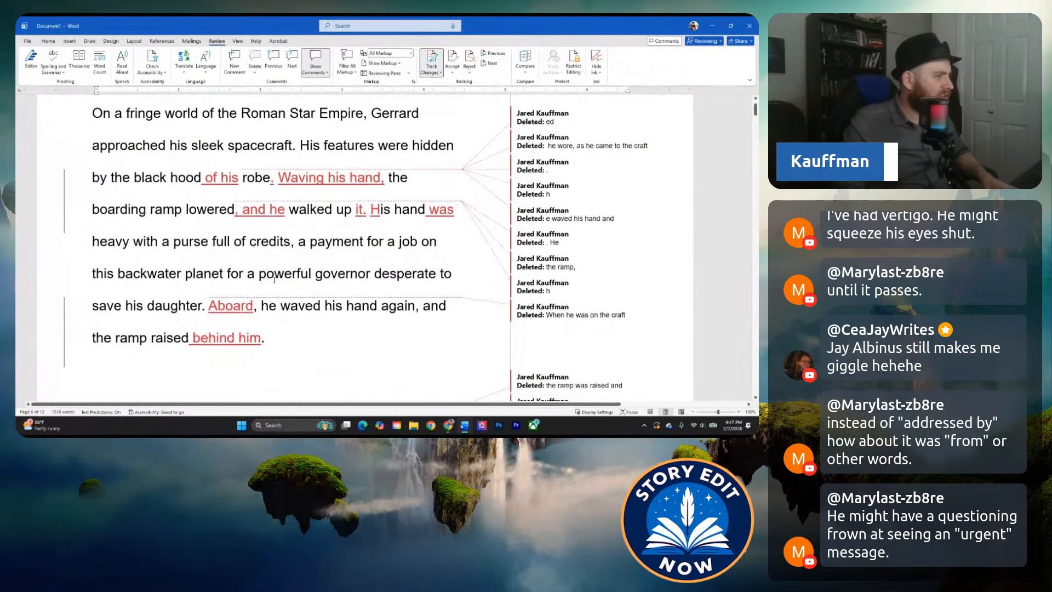
scroll(226, 252, "up", 1)
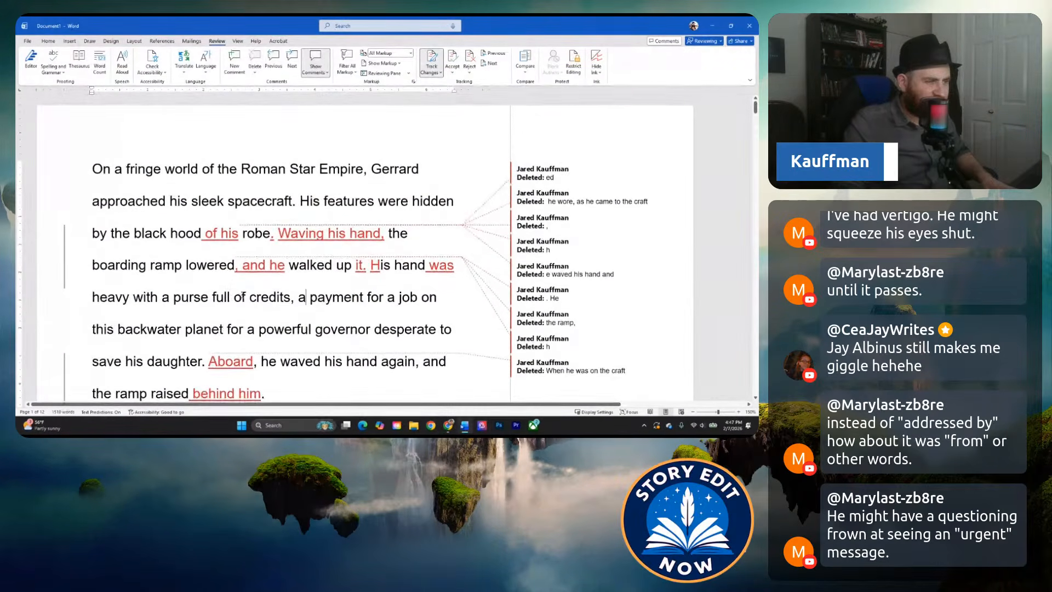